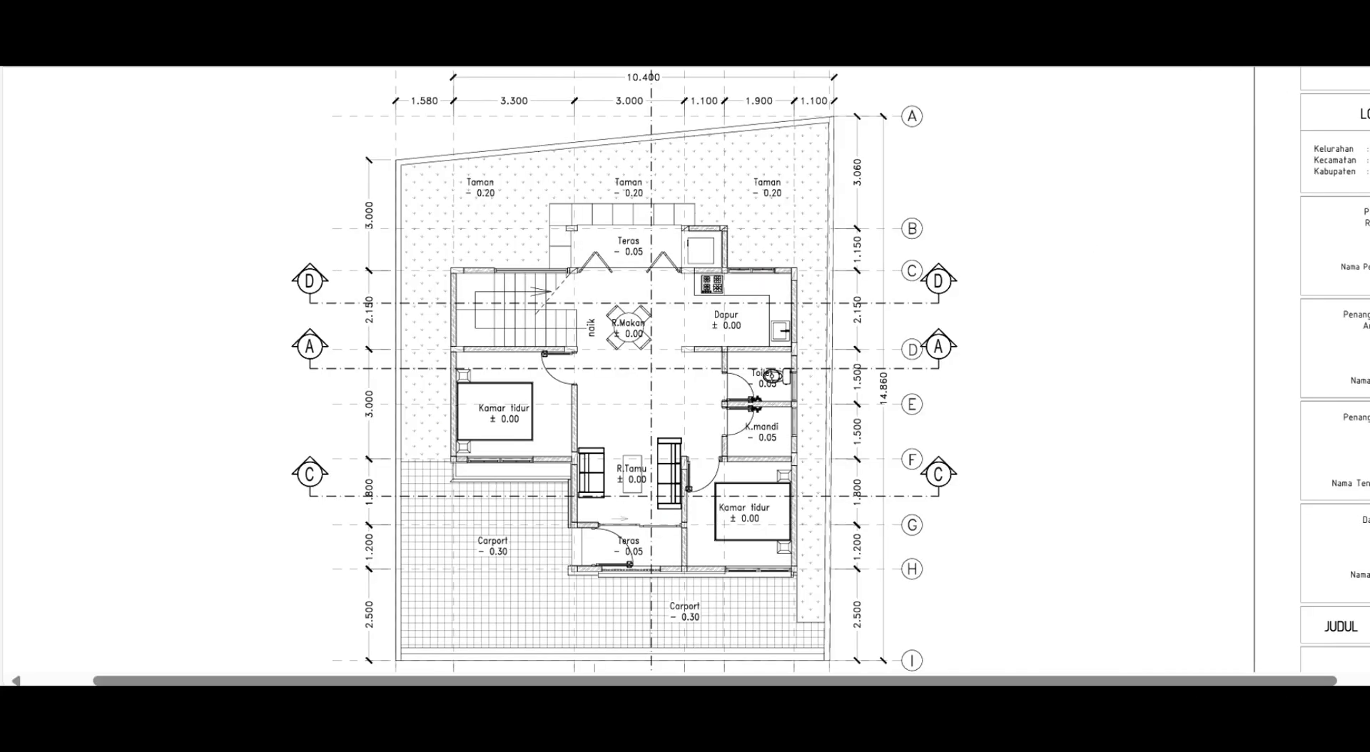
- Check where section line B runs on the first- and second-floor plans in the reference PDF
{"action": "scroll", "coordinate": [779, 353], "scroll_direction": "down", "scroll_amount": 12}
{"action": "scroll", "coordinate": [779, 354], "scroll_direction": "up", "scroll_amount": 1}
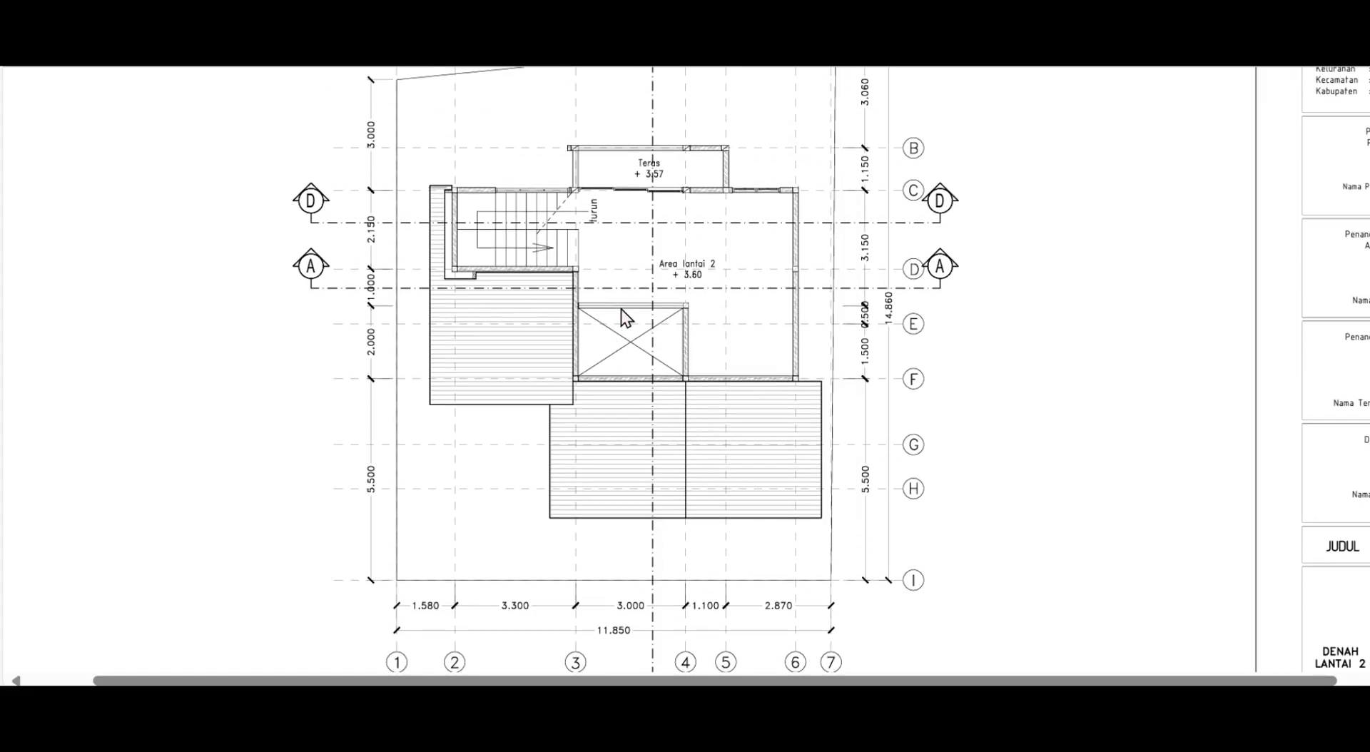
{"action": "scroll", "coordinate": [626, 318], "scroll_direction": "up", "scroll_amount": 1}
{"action": "scroll", "coordinate": [645, 374], "scroll_direction": "up", "scroll_amount": 10}
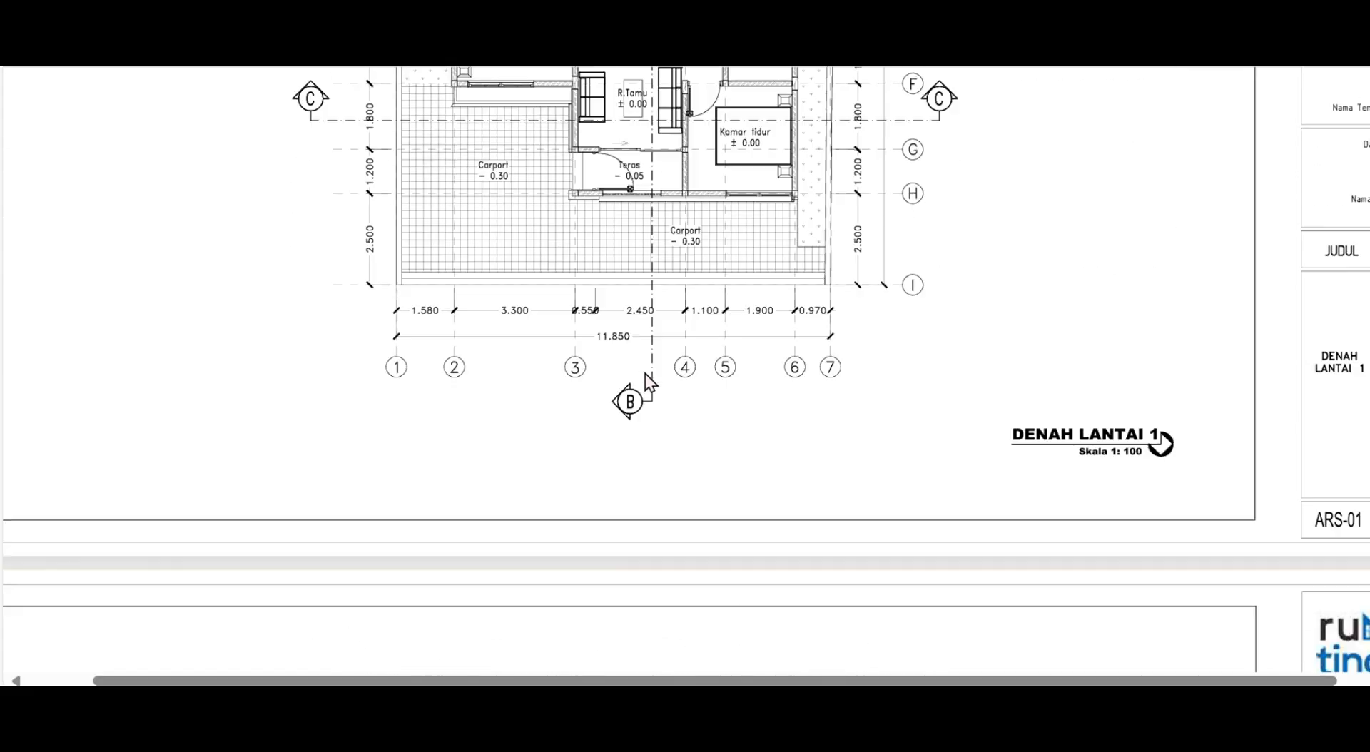
- Switch to AutoCAD and copy all level lines and elevation markers of the detailed section horizontally, about 26.5 m to its right
{"action": "key", "text": "alt+Tab"}
{"action": "middle_click_drag", "start_coordinate": [692, 385], "coordinate": [642, 407]}
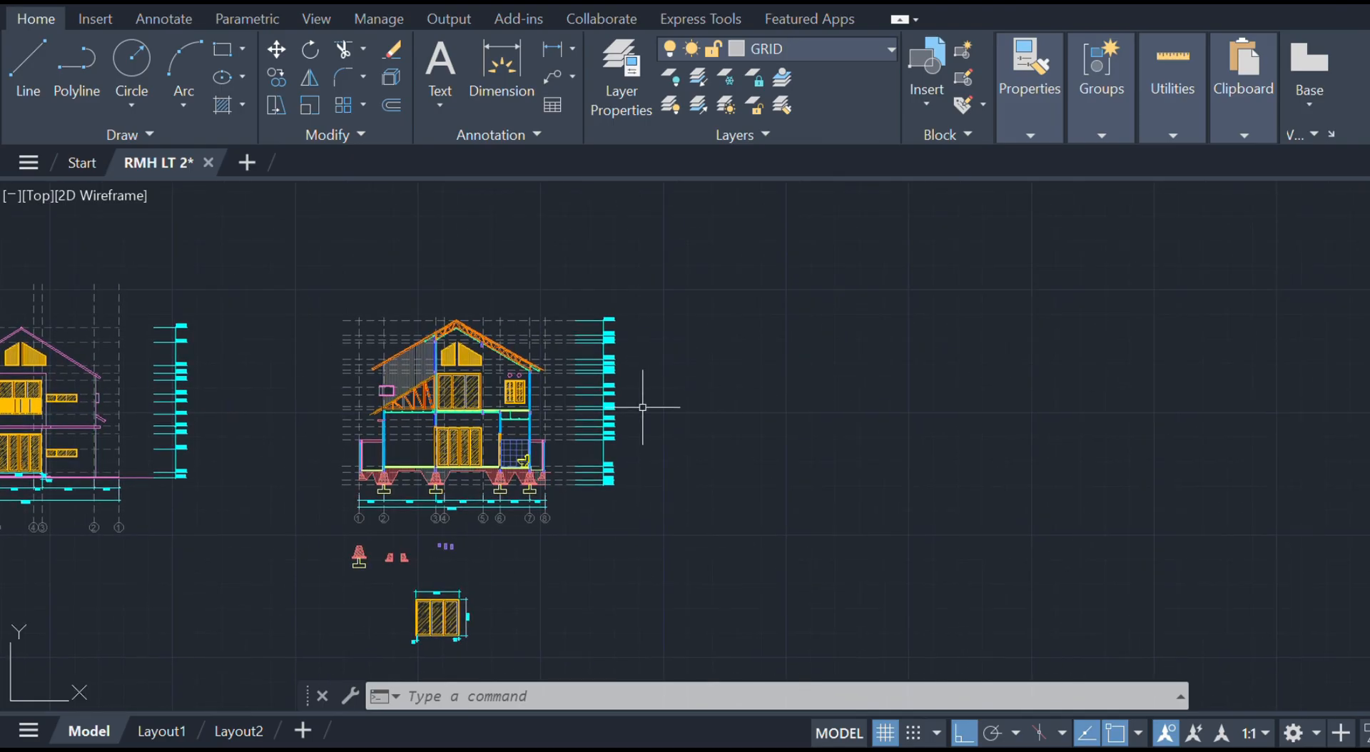
{"action": "scroll", "coordinate": [605, 443], "scroll_direction": "up", "scroll_amount": 5}
{"action": "left_click", "coordinate": [671, 591]}
{"action": "scroll", "coordinate": [553, 329], "scroll_direction": "up", "scroll_amount": 2}
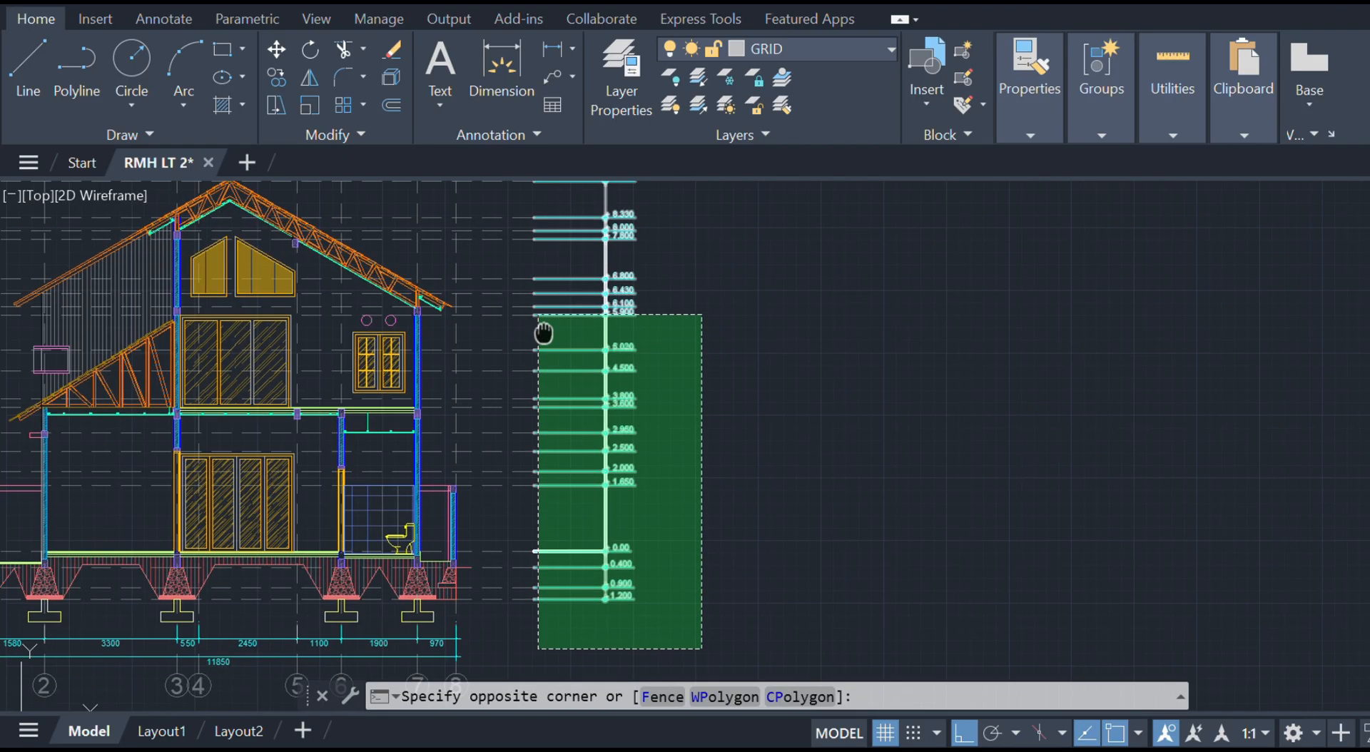
{"action": "left_click", "coordinate": [536, 242]}
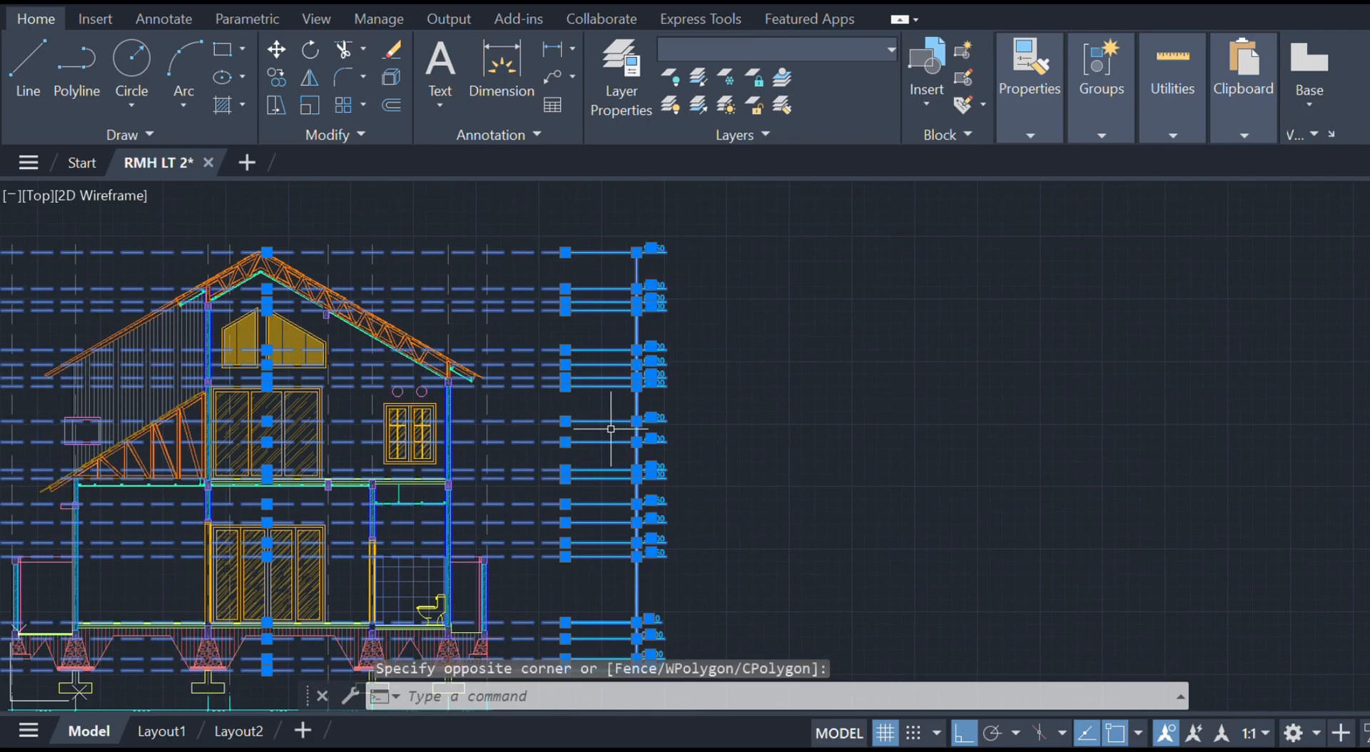
{"action": "type", "text": "co"}
{"action": "key", "text": "Return"}
{"action": "scroll", "coordinate": [621, 442], "scroll_direction": "up", "scroll_amount": 6}
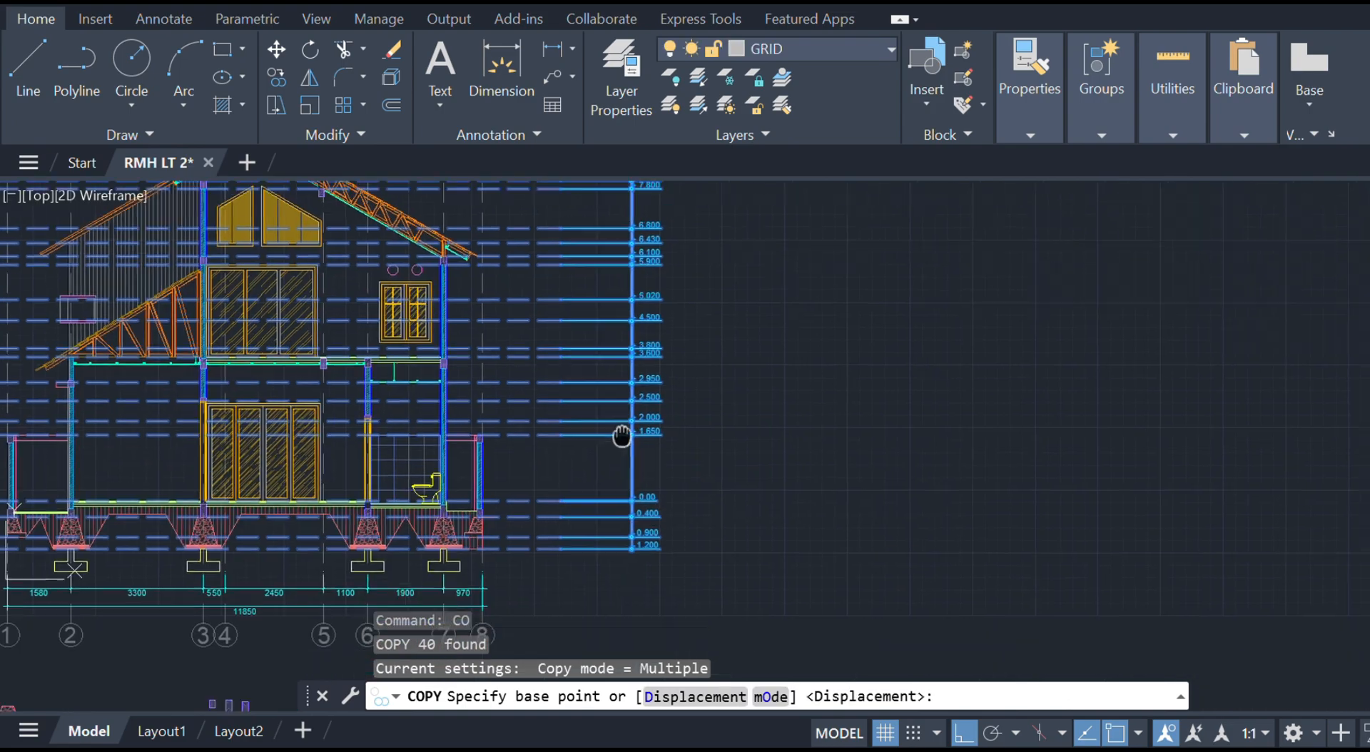
{"action": "scroll", "coordinate": [606, 532], "scroll_direction": "up", "scroll_amount": 2}
{"action": "left_click", "coordinate": [606, 540]}
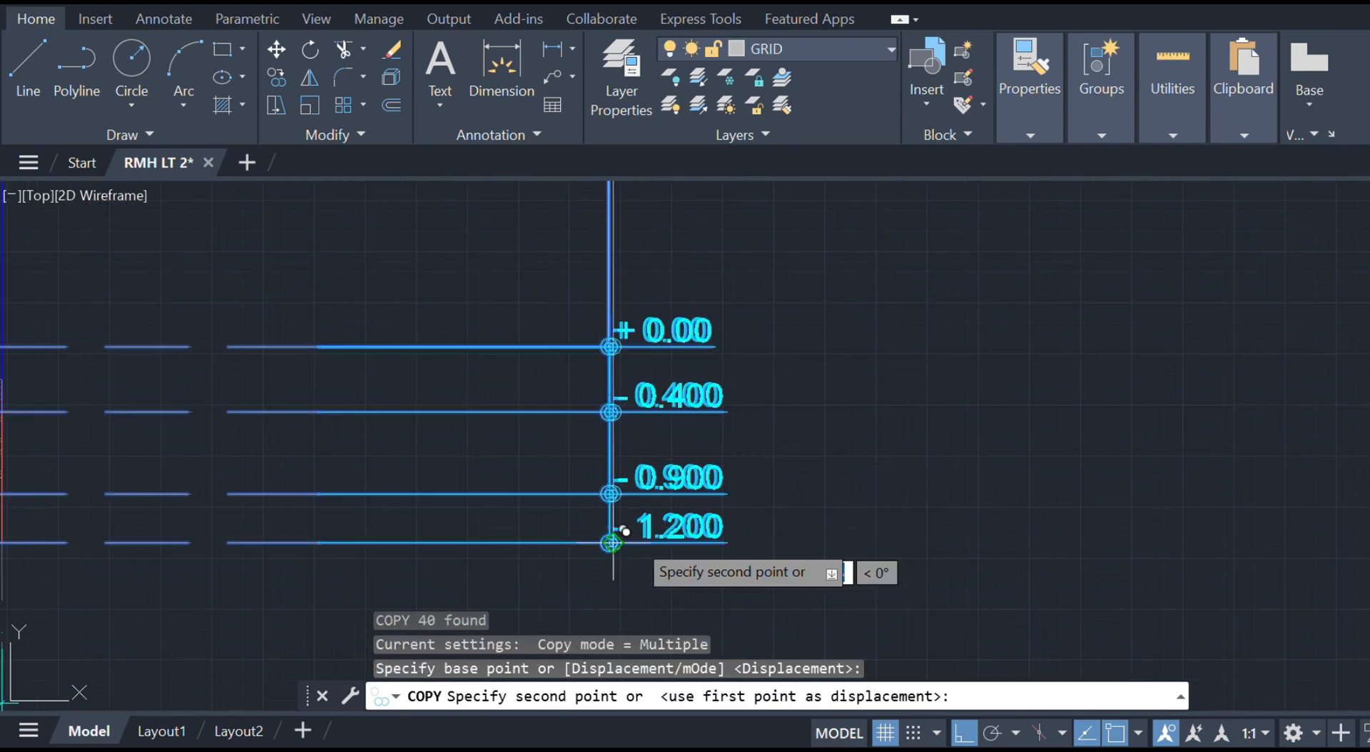
{"action": "scroll", "coordinate": [714, 506], "scroll_direction": "down", "scroll_amount": 6}
{"action": "scroll", "coordinate": [814, 499], "scroll_direction": "down", "scroll_amount": 5}
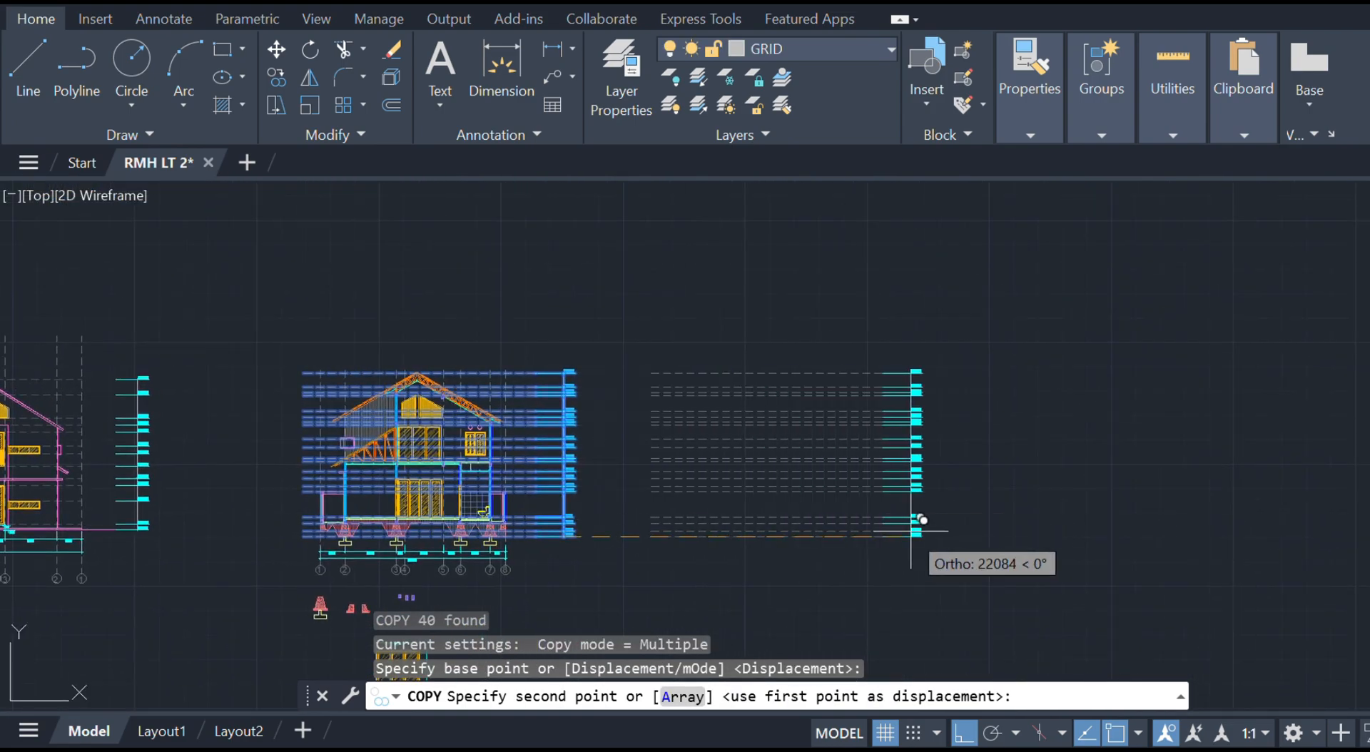
{"action": "left_click", "coordinate": [981, 532]}
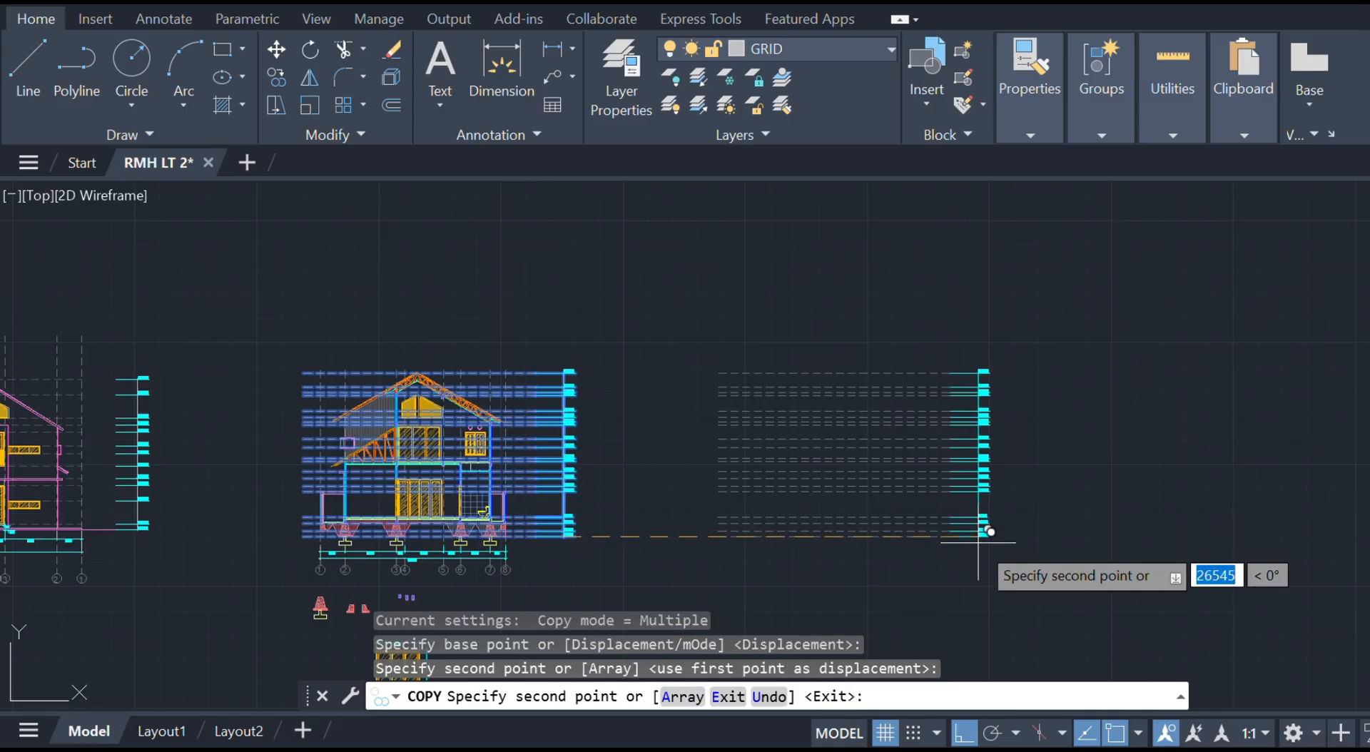
{"action": "key", "text": "Escape"}
- Copy the grid 8 line with its bubble horizontally, about 27 m to the right, onto the copied level lines
{"action": "scroll", "coordinate": [977, 528], "scroll_direction": "up", "scroll_amount": 5}
{"action": "scroll", "coordinate": [725, 483], "scroll_direction": "down", "scroll_amount": 6}
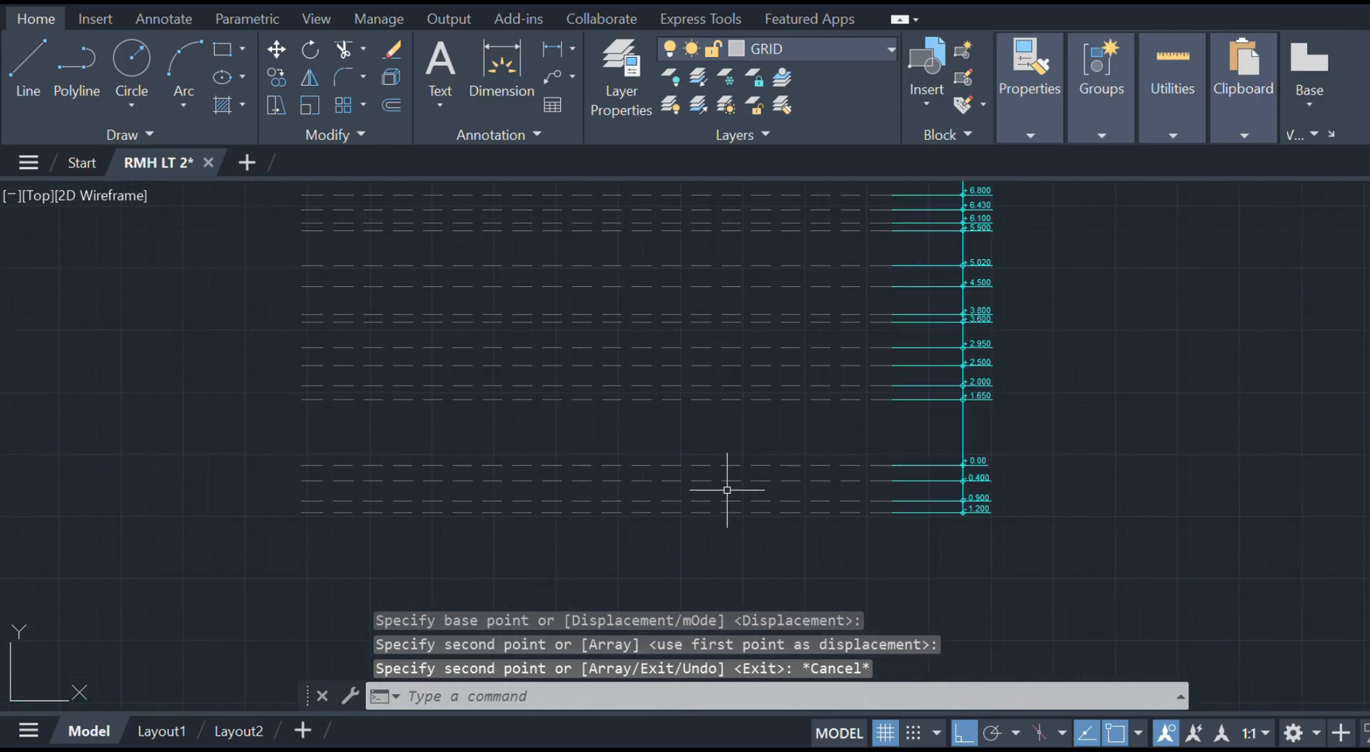
{"action": "scroll", "coordinate": [602, 468], "scroll_direction": "up", "scroll_amount": 8}
{"action": "scroll", "coordinate": [573, 450], "scroll_direction": "up", "scroll_amount": 2}
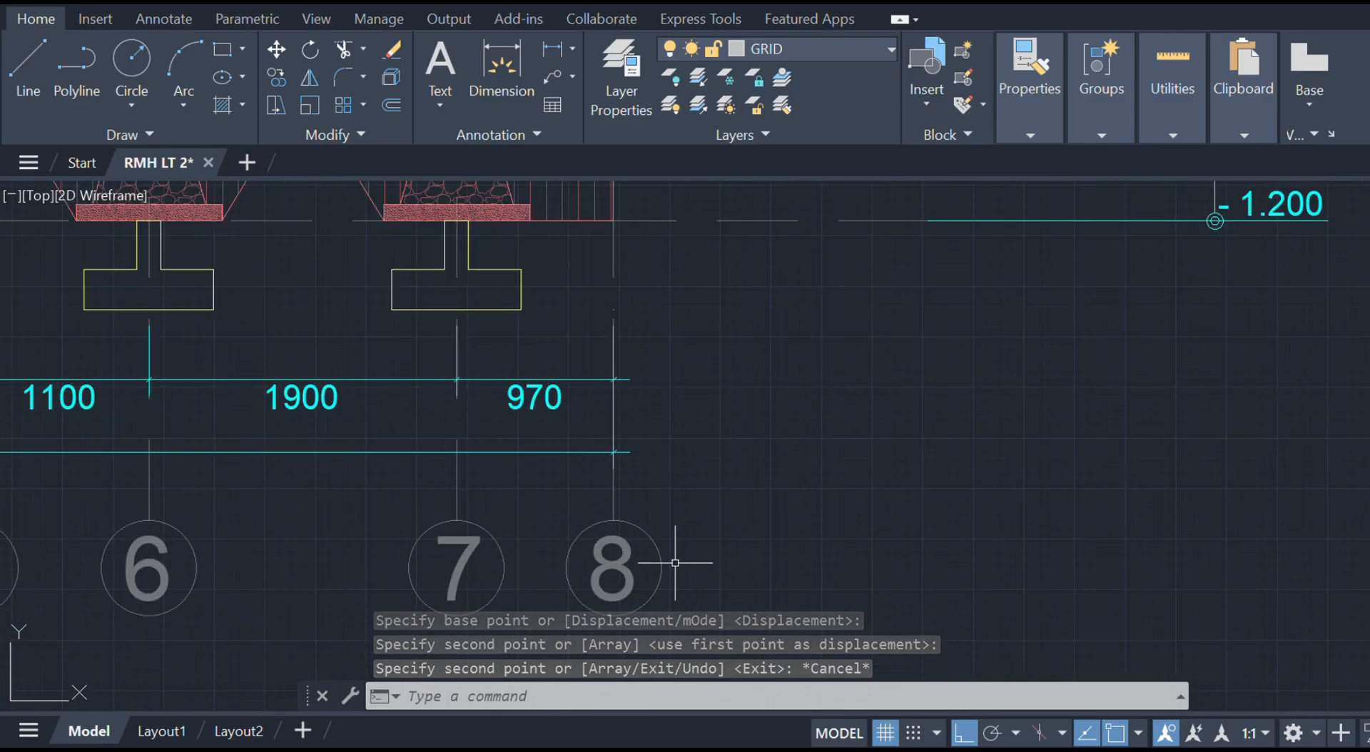
{"action": "left_click", "coordinate": [675, 563]}
{"action": "left_click", "coordinate": [592, 500]}
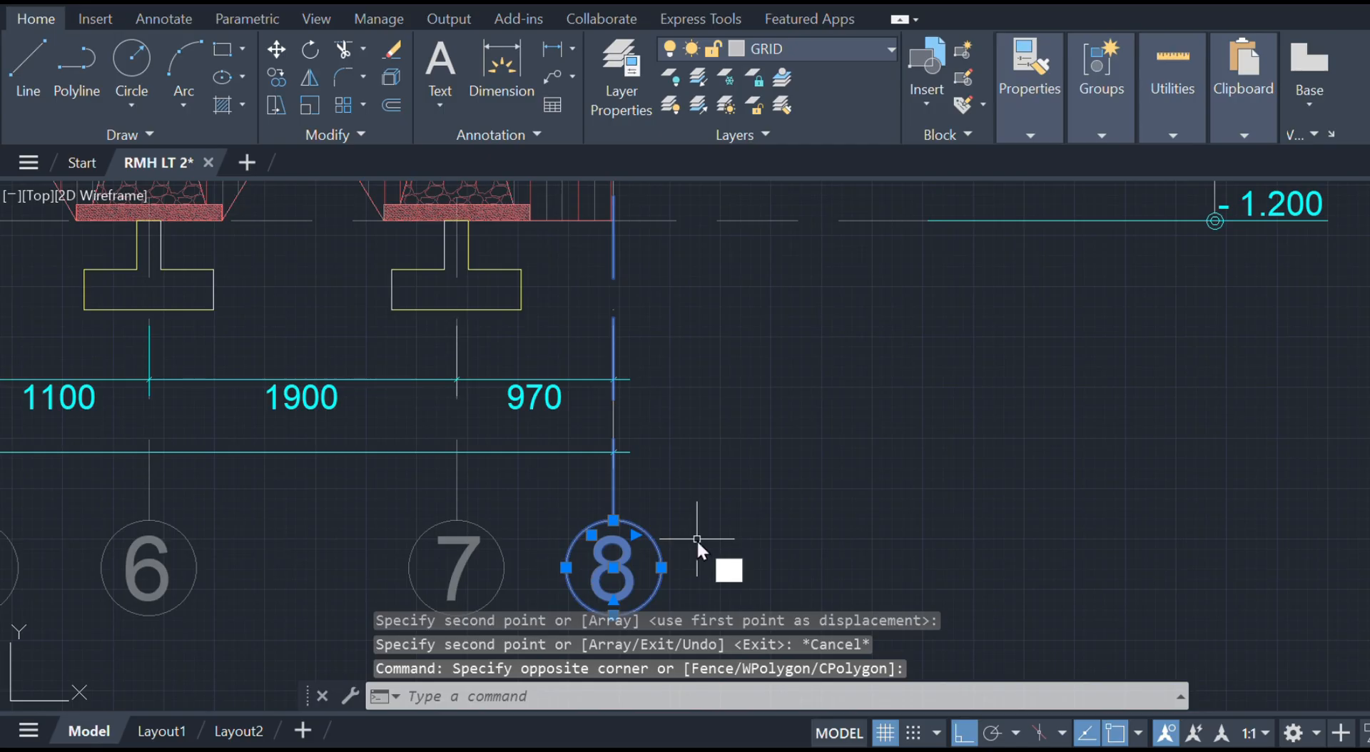
{"action": "type", "text": "co"}
{"action": "key", "text": "Return"}
{"action": "left_click", "coordinate": [613, 520]}
{"action": "scroll", "coordinate": [920, 489], "scroll_direction": "down", "scroll_amount": 6}
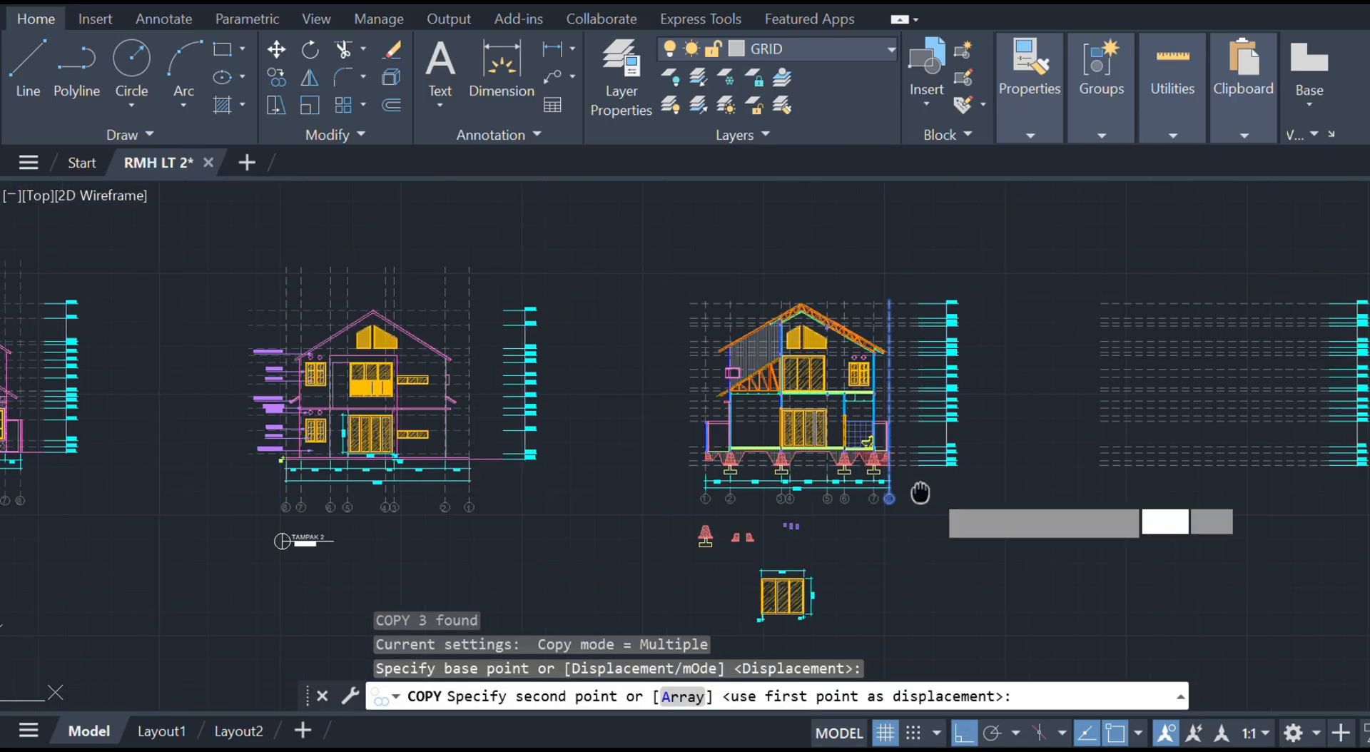
{"action": "middle_click_drag", "start_coordinate": [1209, 477], "coordinate": [948, 474]}
{"action": "scroll", "coordinate": [978, 524], "scroll_direction": "up", "scroll_amount": 2}
{"action": "middle_click_drag", "start_coordinate": [1012, 509], "coordinate": [951, 528]}
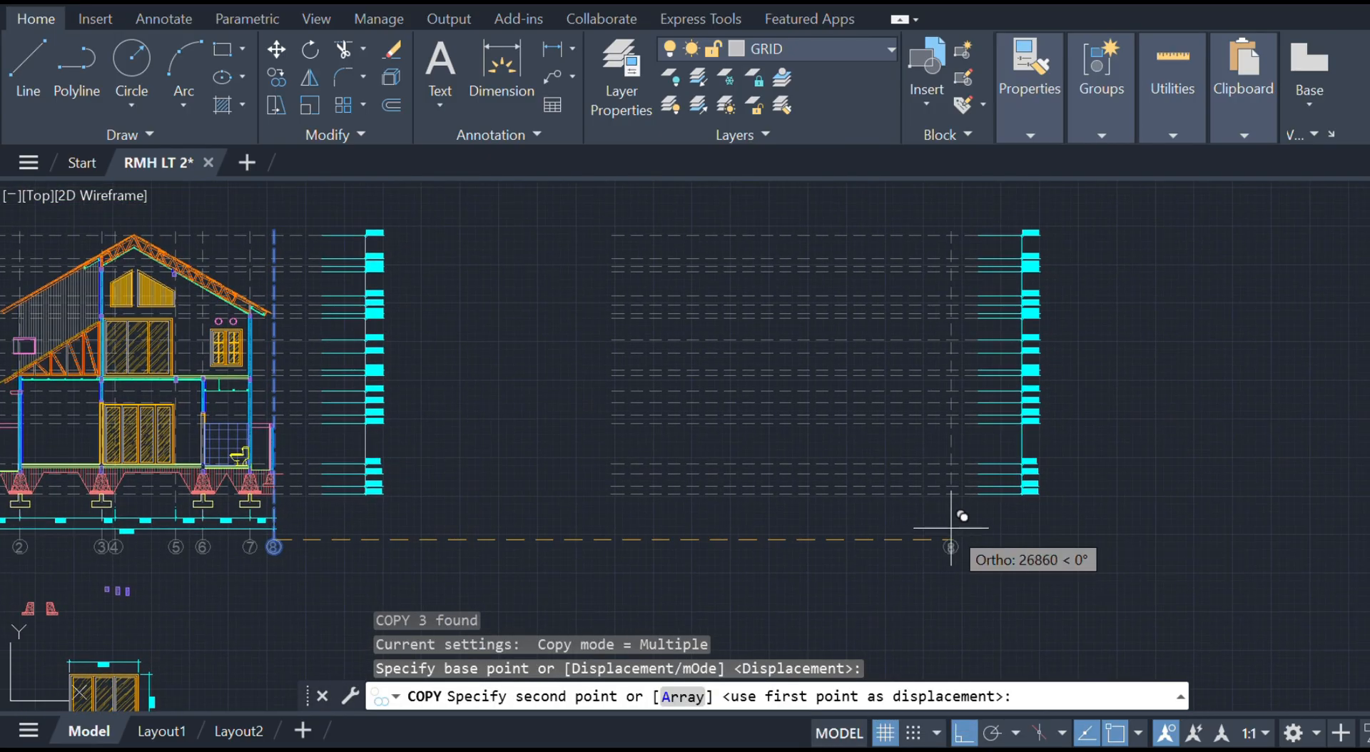
{"action": "scroll", "coordinate": [945, 526], "scroll_direction": "up", "scroll_amount": 3}
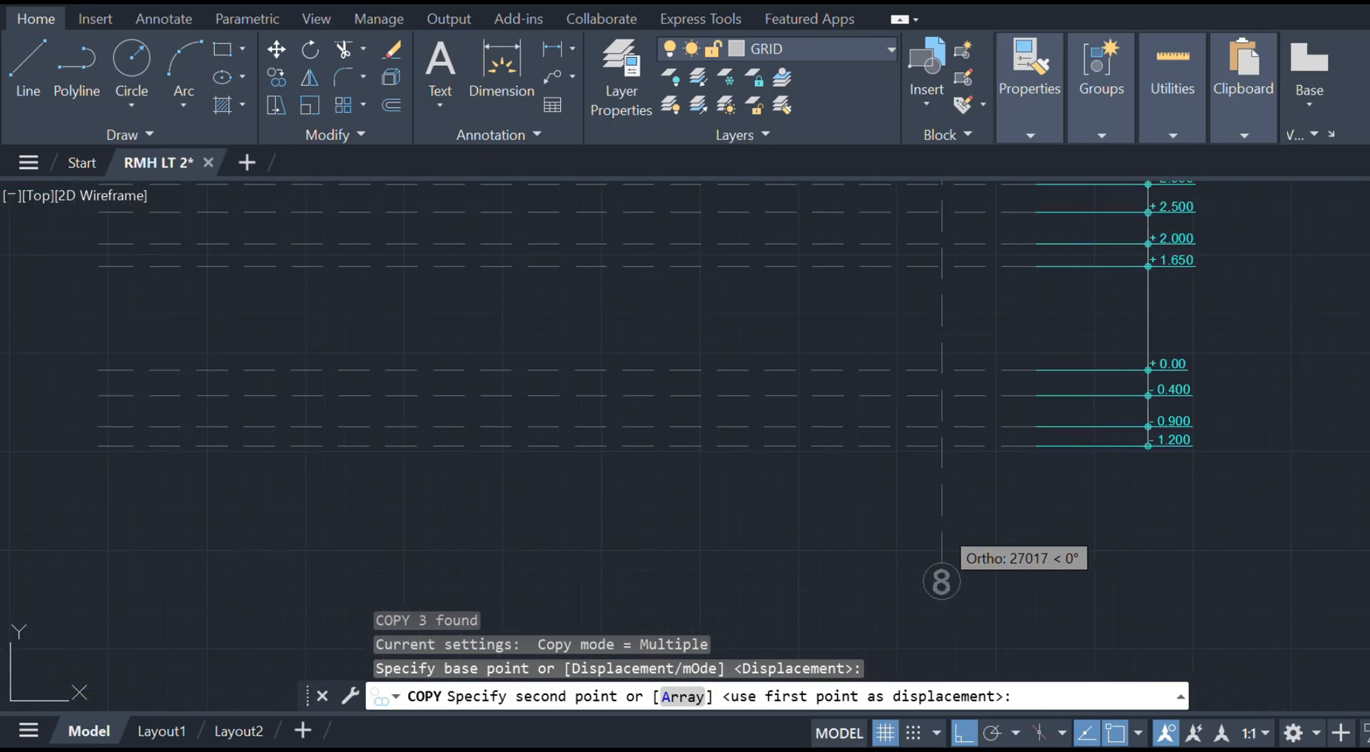
{"action": "left_click", "coordinate": [955, 554]}
{"action": "key", "text": "Escape"}
{"action": "scroll", "coordinate": [902, 505], "scroll_direction": "down", "scroll_amount": 4}
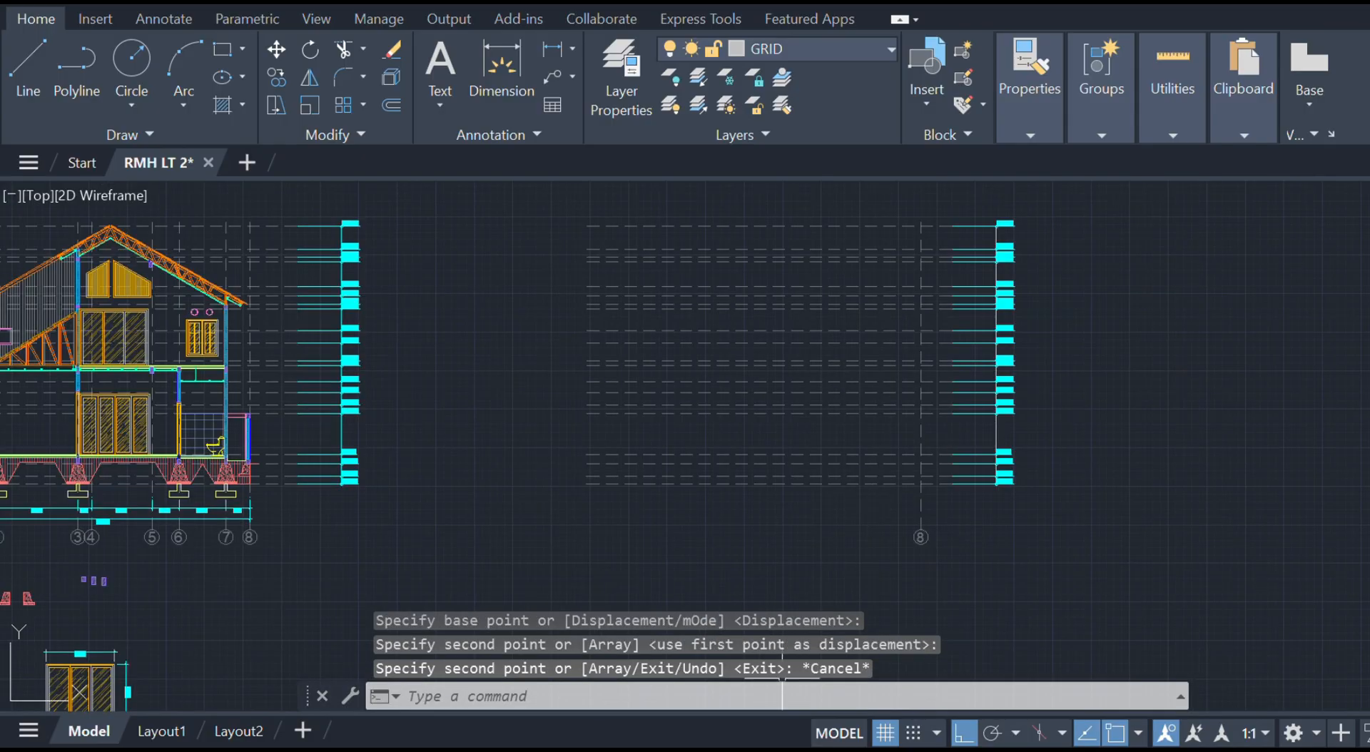
- Check the Potongan B grid spacing in the PDF, and offset the copied grid 8 line 3060 to the left in AutoCAD
{"action": "key", "text": "alt+Tab"}
{"action": "scroll", "coordinate": [827, 604], "scroll_direction": "down", "scroll_amount": 5}
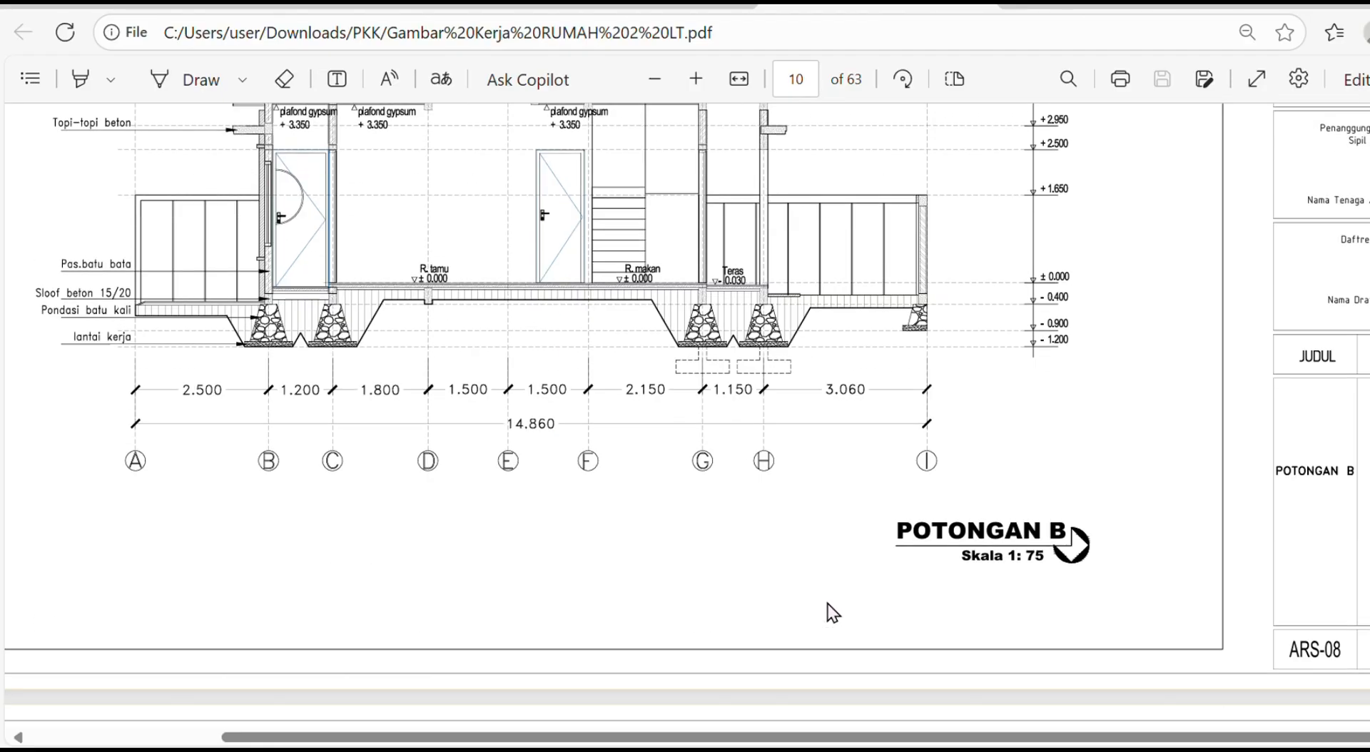
{"action": "scroll", "coordinate": [831, 483], "scroll_direction": "up", "scroll_amount": 2}
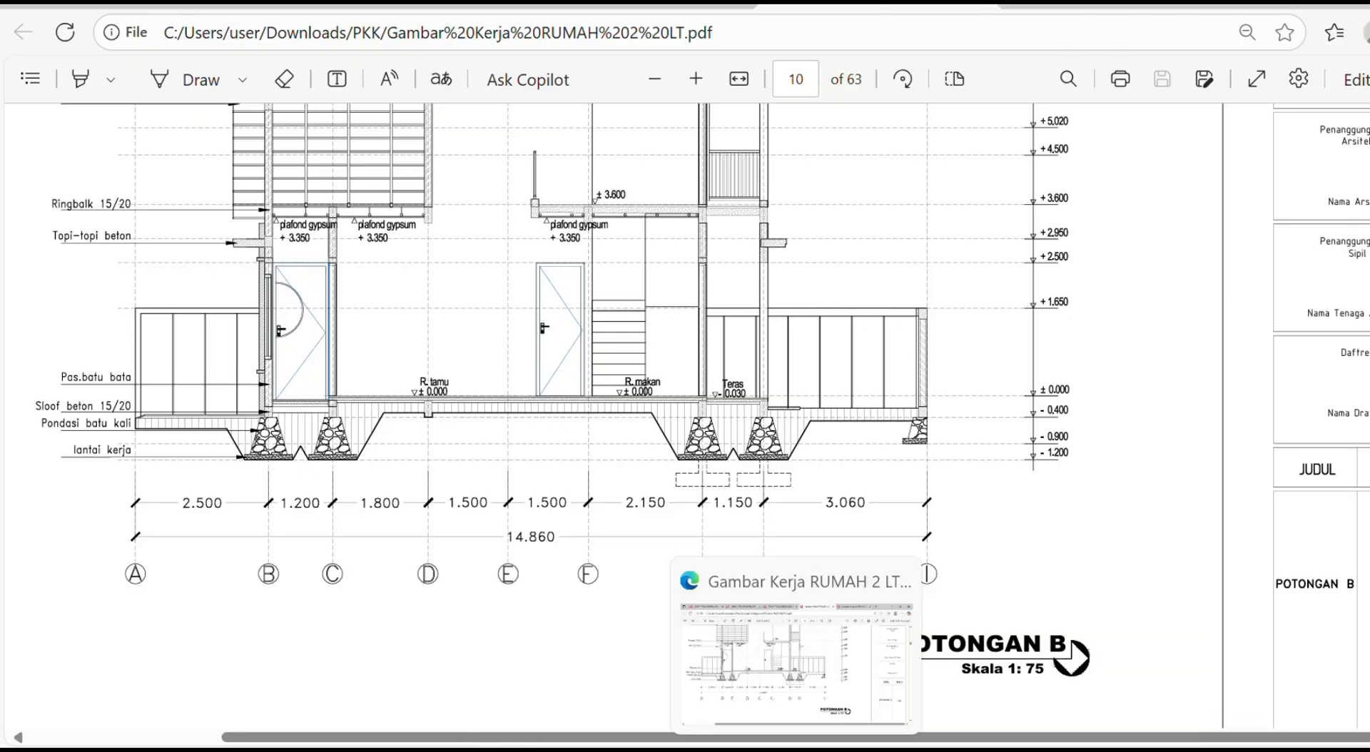
{"action": "key", "text": "alt+Tab"}
{"action": "left_click", "coordinate": [914, 505]}
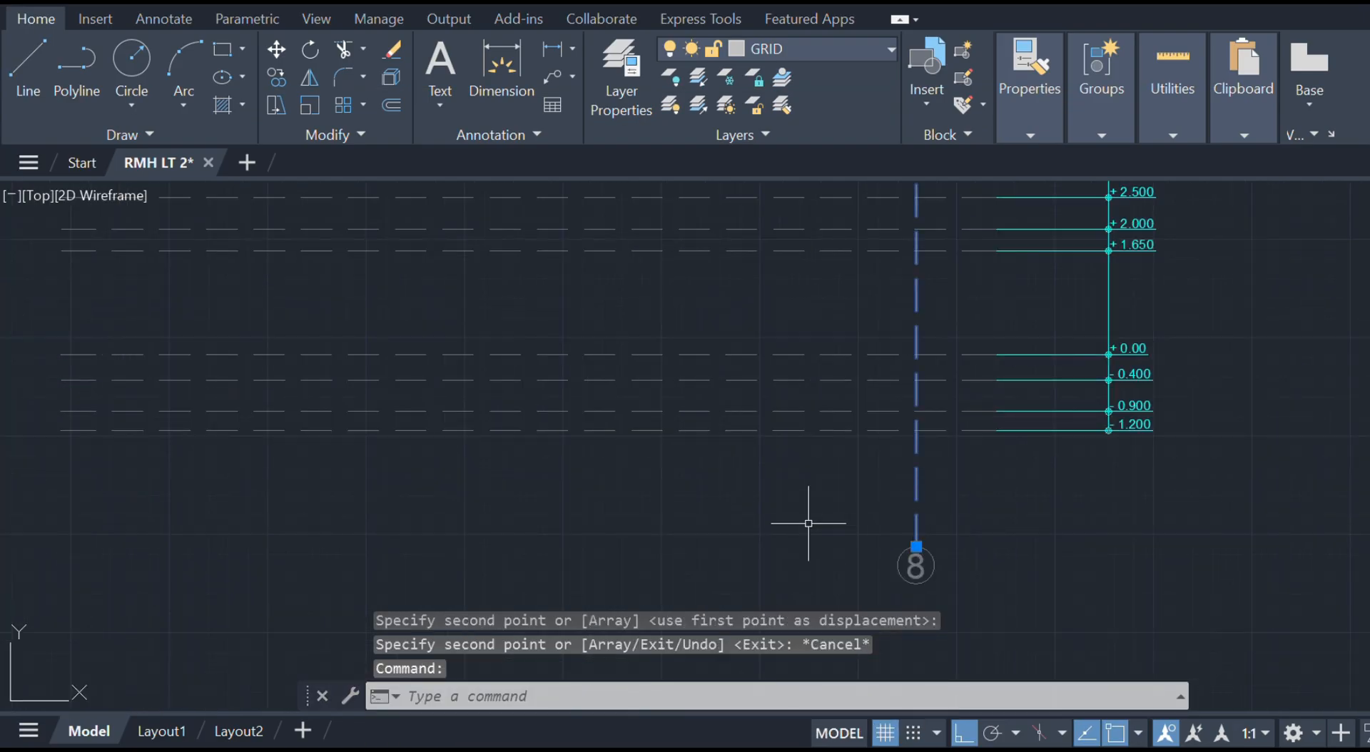
{"action": "type", "text": "o"}
{"action": "key", "text": "Return"}
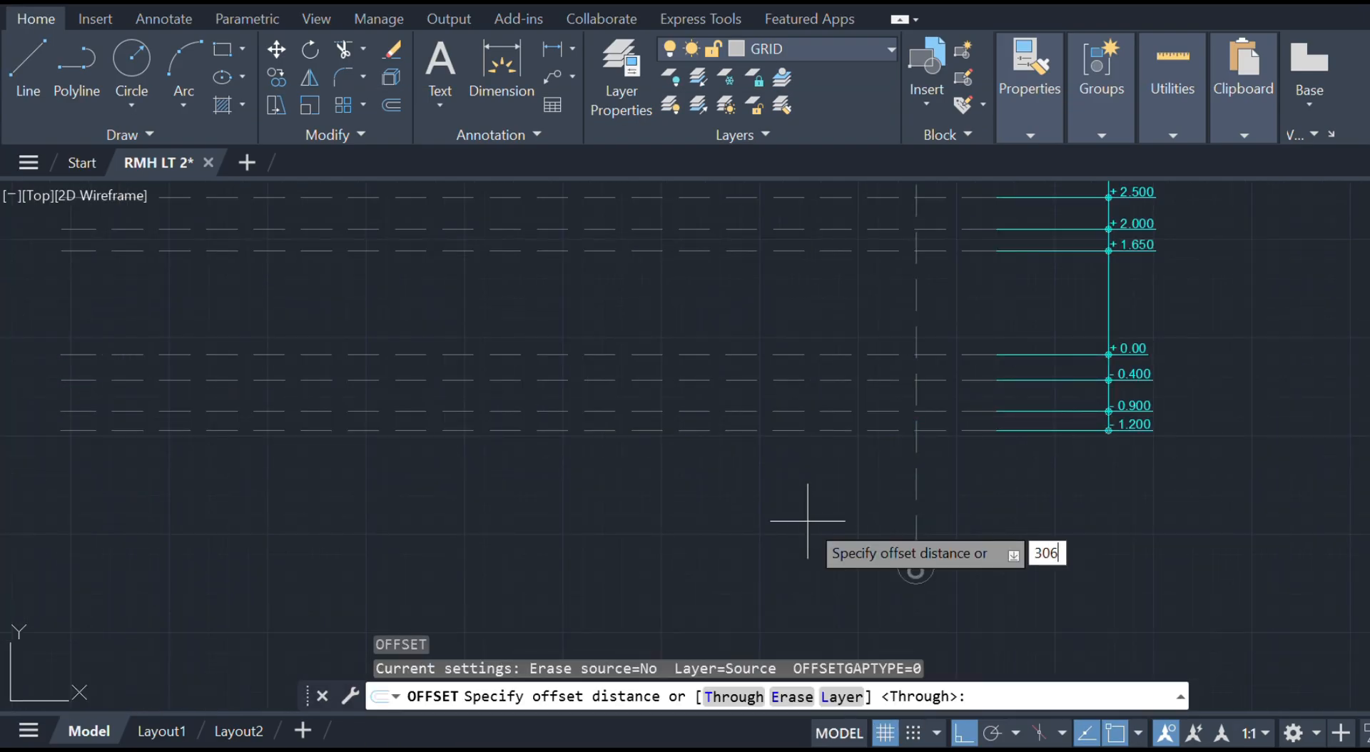
{"action": "type", "text": "3060"}
{"action": "key", "text": "Return"}
{"action": "left_click", "coordinate": [916, 514]}
{"action": "left_click", "coordinate": [671, 503]}
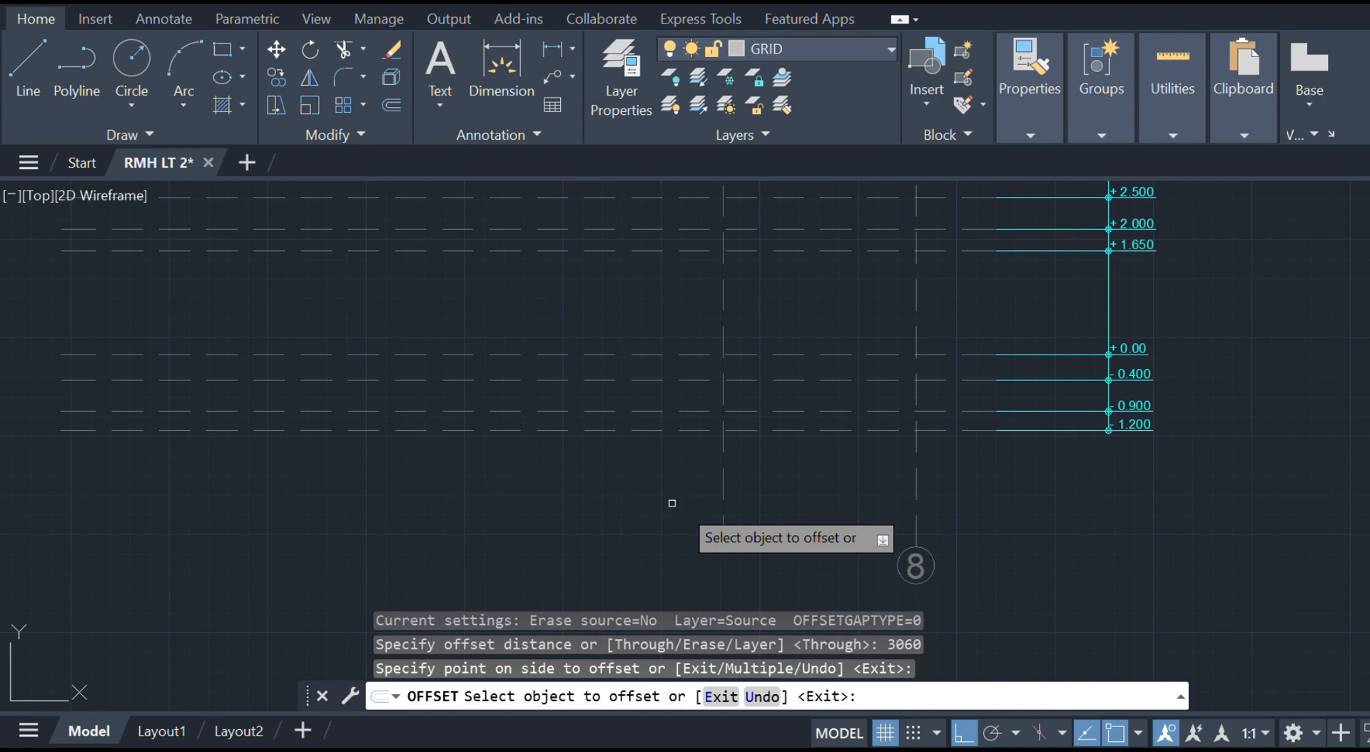
- Offset the grid line left of grid 8 by 1150 to the left
{"action": "left_click", "coordinate": [723, 501]}
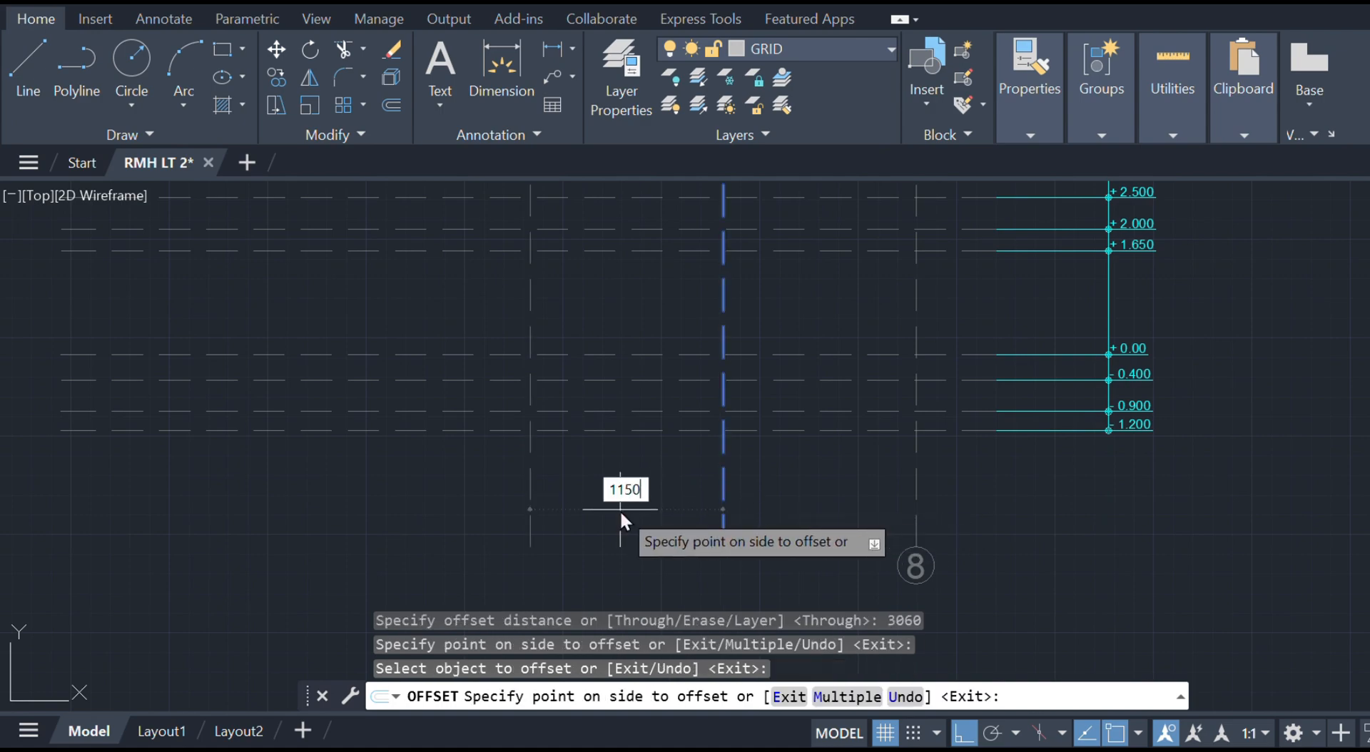
{"action": "type", "text": "1150"}
{"action": "key", "text": "Return"}
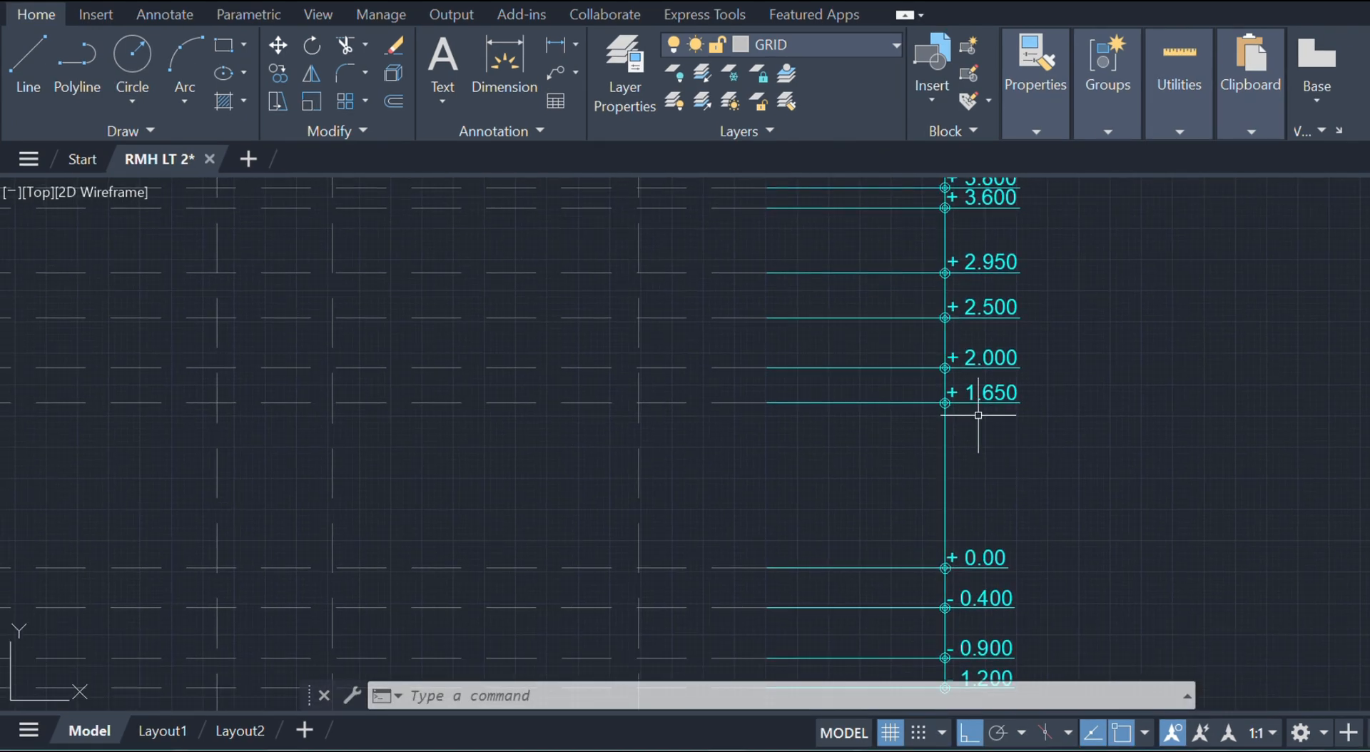
- Delete the +2.000, +3.800 and +6.430 level lines and their elevation markers from the copied set
{"action": "middle_click_drag", "start_coordinate": [999, 438], "coordinate": [1012, 519]}
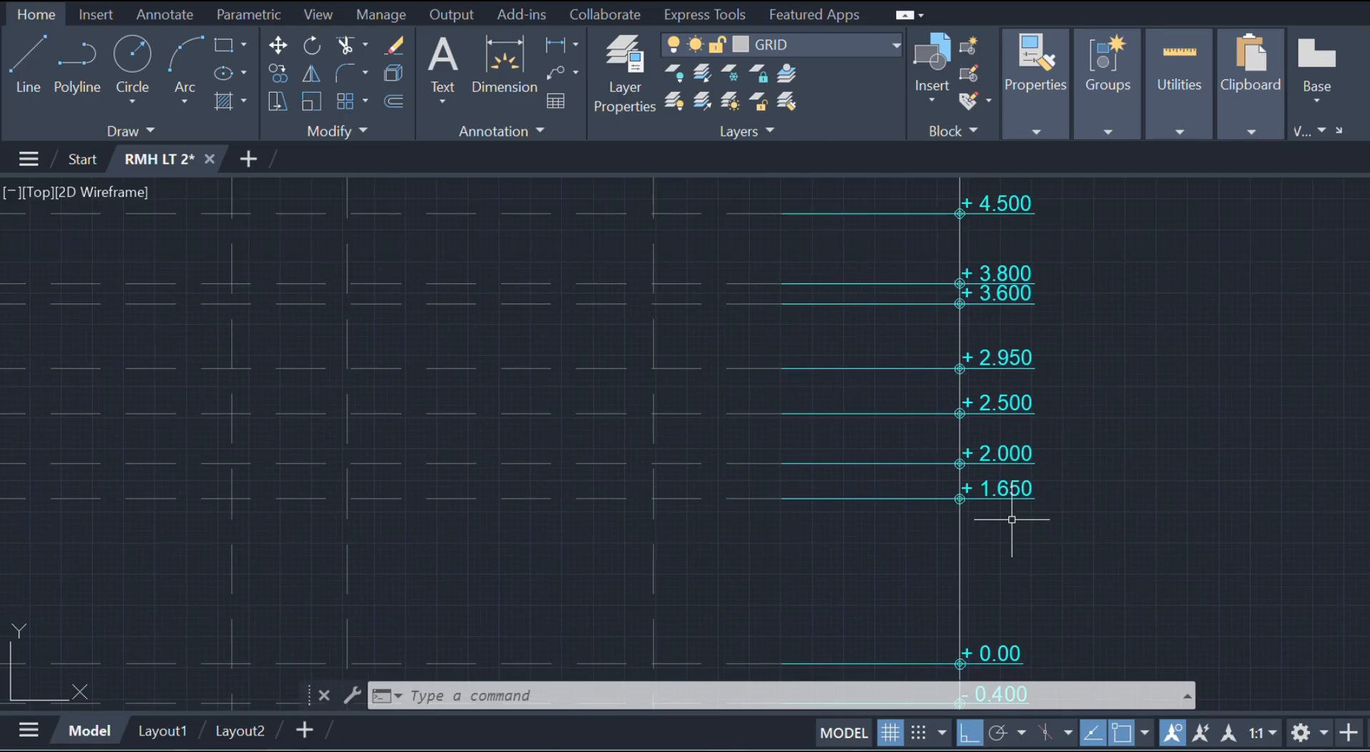
{"action": "scroll", "coordinate": [1030, 466], "scroll_direction": "up", "scroll_amount": 2}
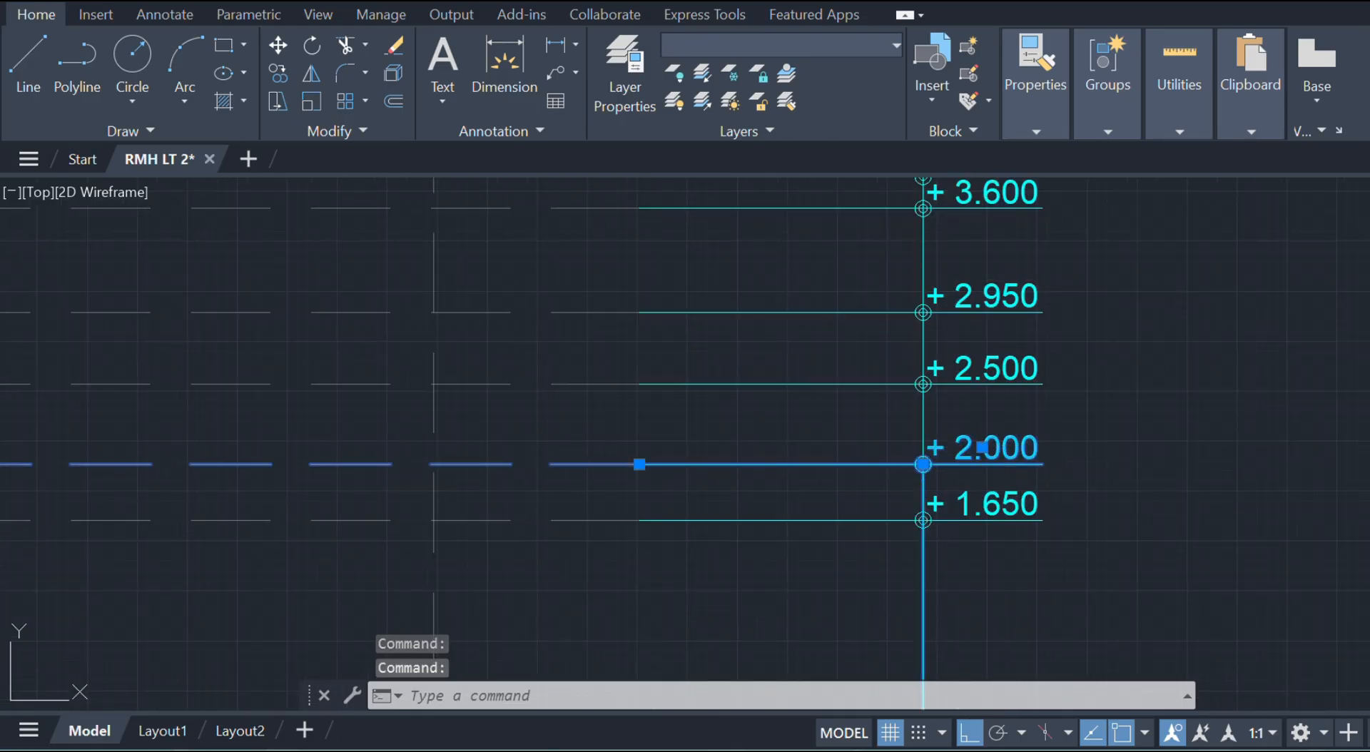
{"action": "key", "text": "Delete"}
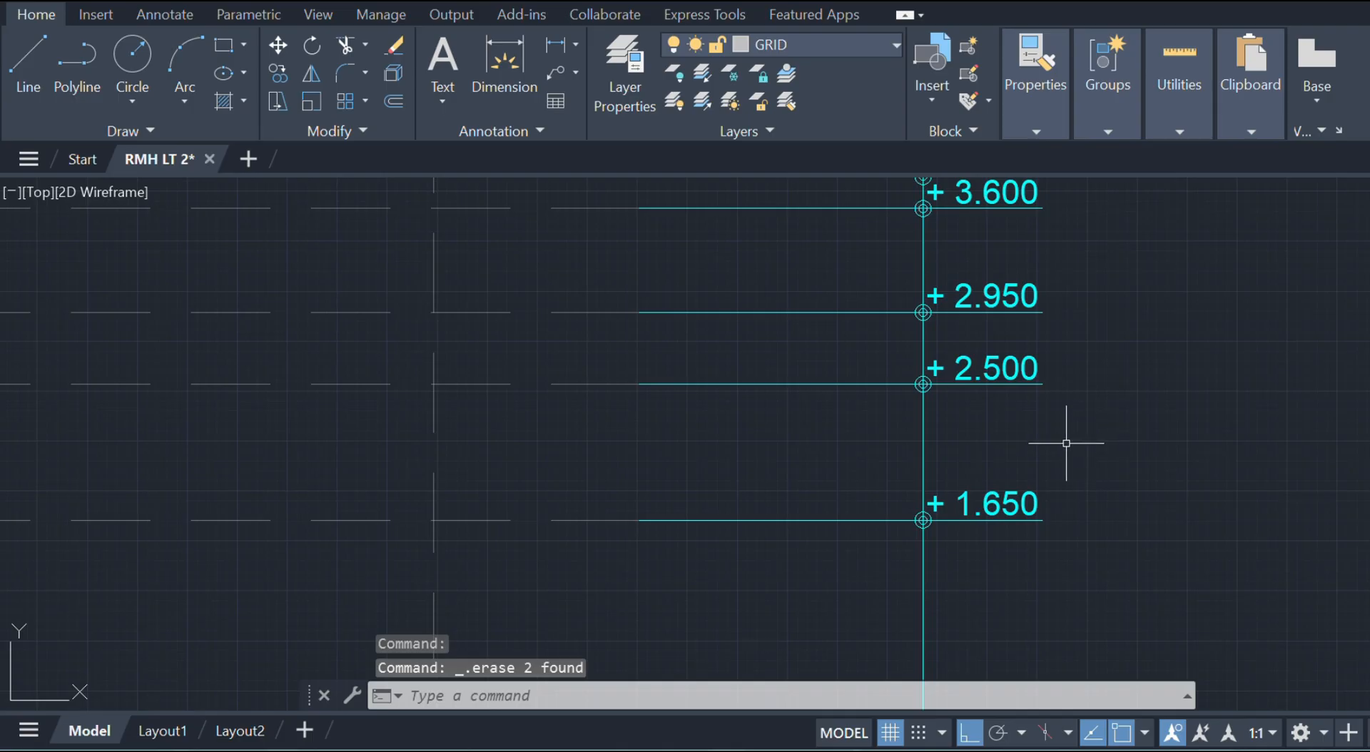
{"action": "middle_click_drag", "start_coordinate": [1067, 346], "coordinate": [1070, 485]}
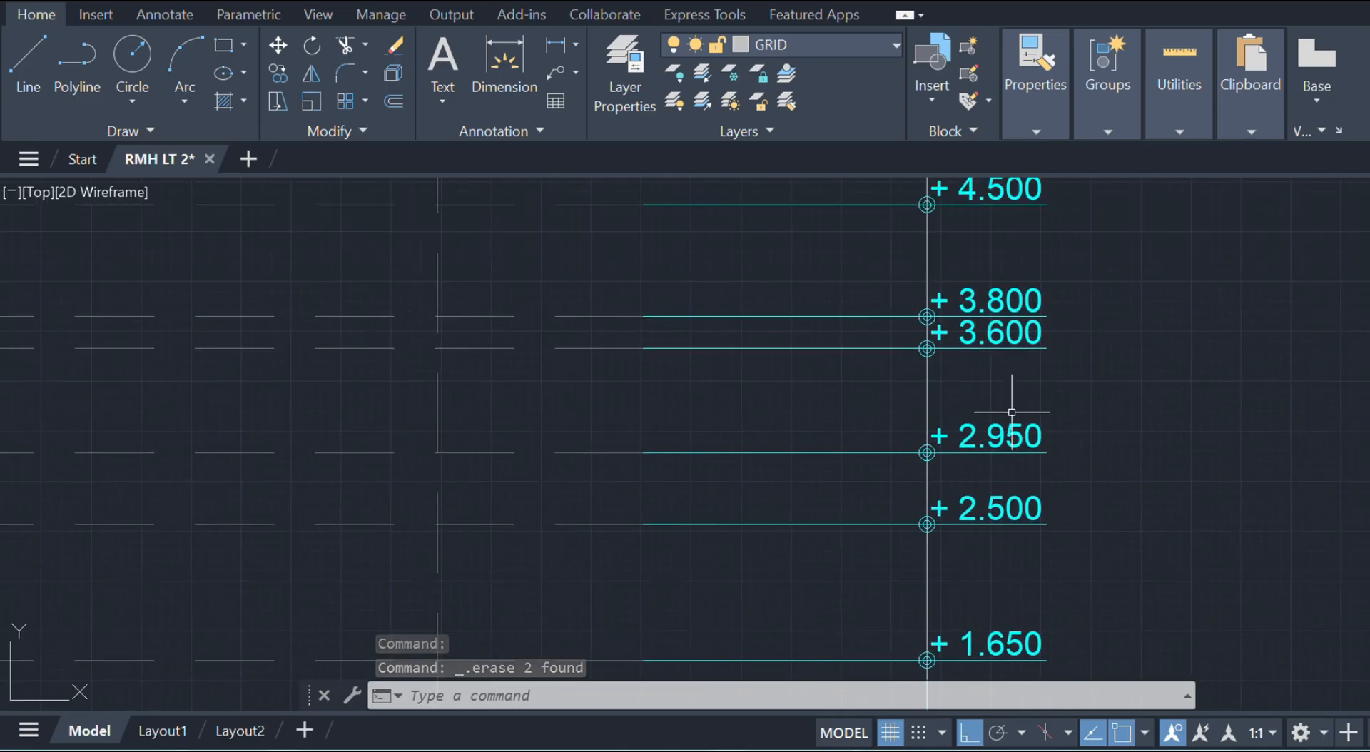
{"action": "left_click", "coordinate": [1015, 297]}
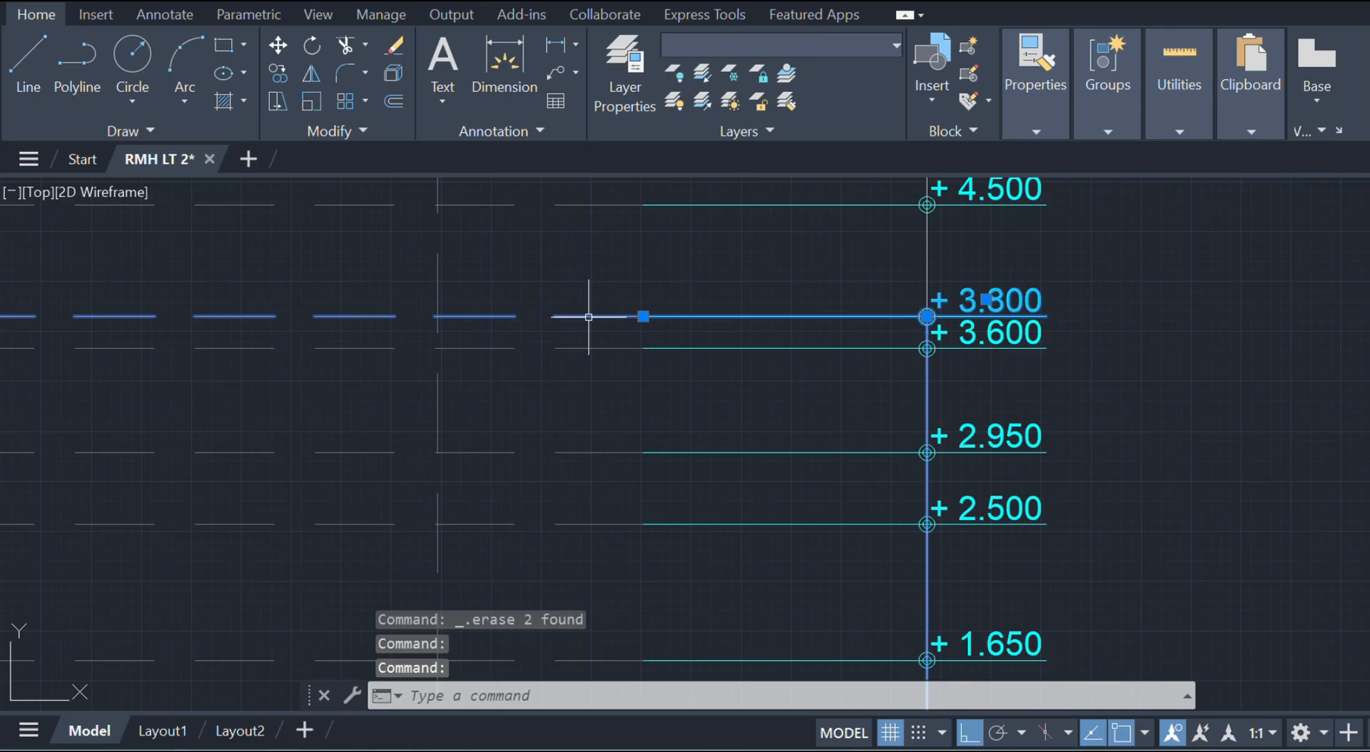
{"action": "key", "text": "Delete"}
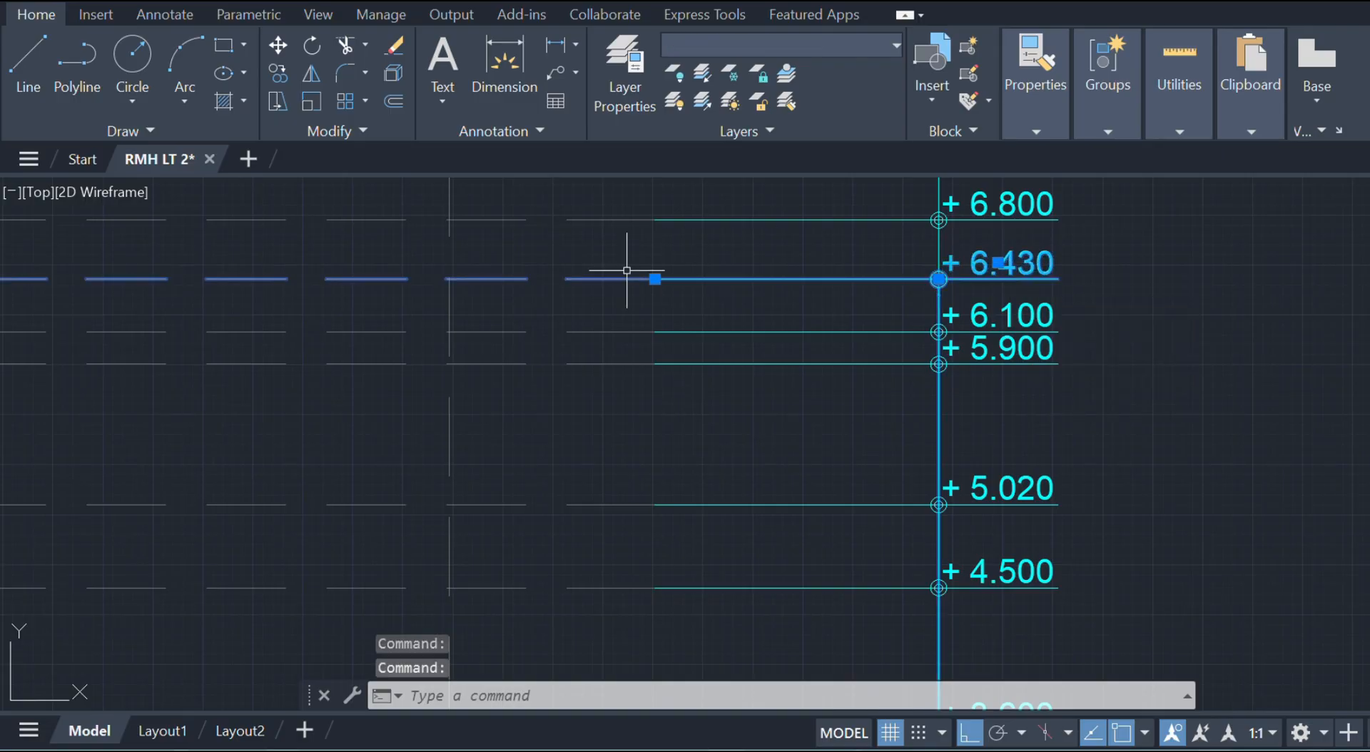
{"action": "key", "text": "Delete"}
- Offset the ±0.00 level's dashed line 6620 upward in the new section grid
{"action": "scroll", "coordinate": [1105, 378], "scroll_direction": "down", "scroll_amount": 6}
{"action": "middle_click_drag", "start_coordinate": [1095, 393], "coordinate": [1068, 284]}
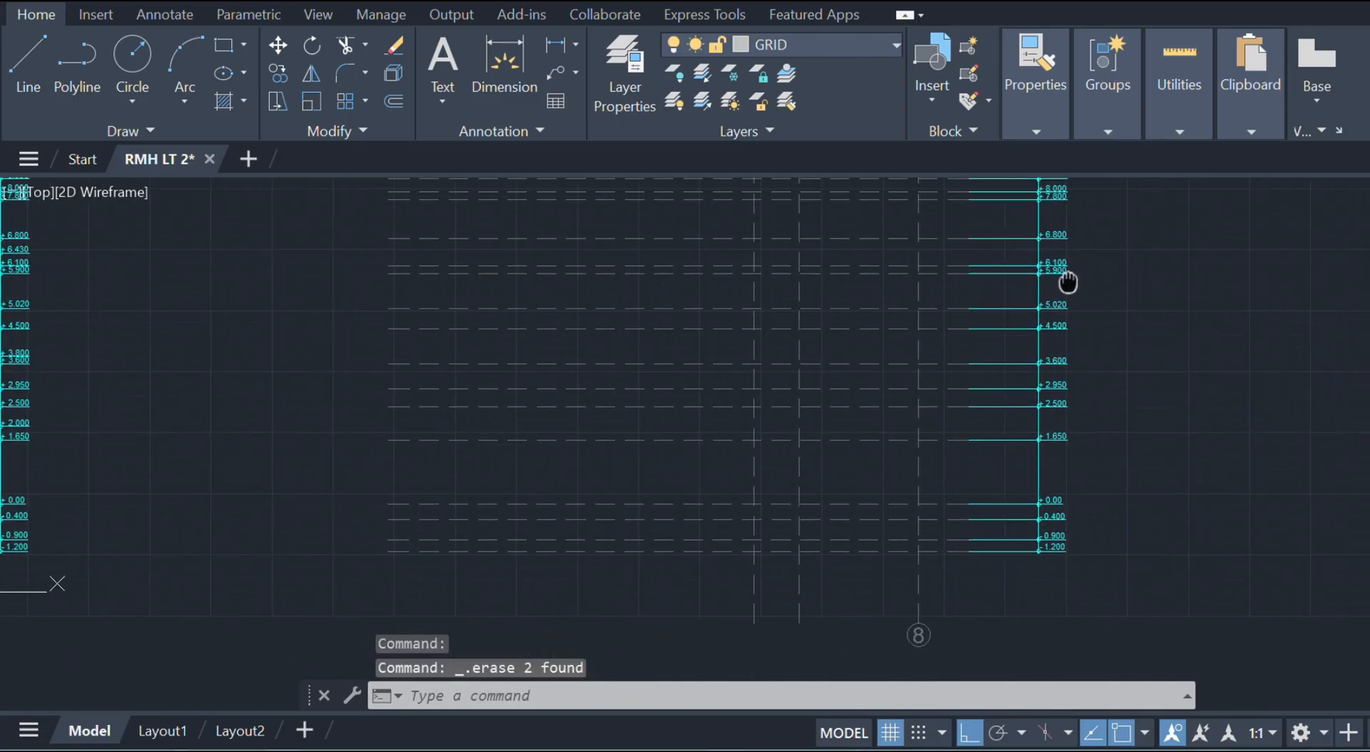
{"action": "scroll", "coordinate": [998, 523], "scroll_direction": "up", "scroll_amount": 4}
{"action": "scroll", "coordinate": [884, 489], "scroll_direction": "up", "scroll_amount": 2}
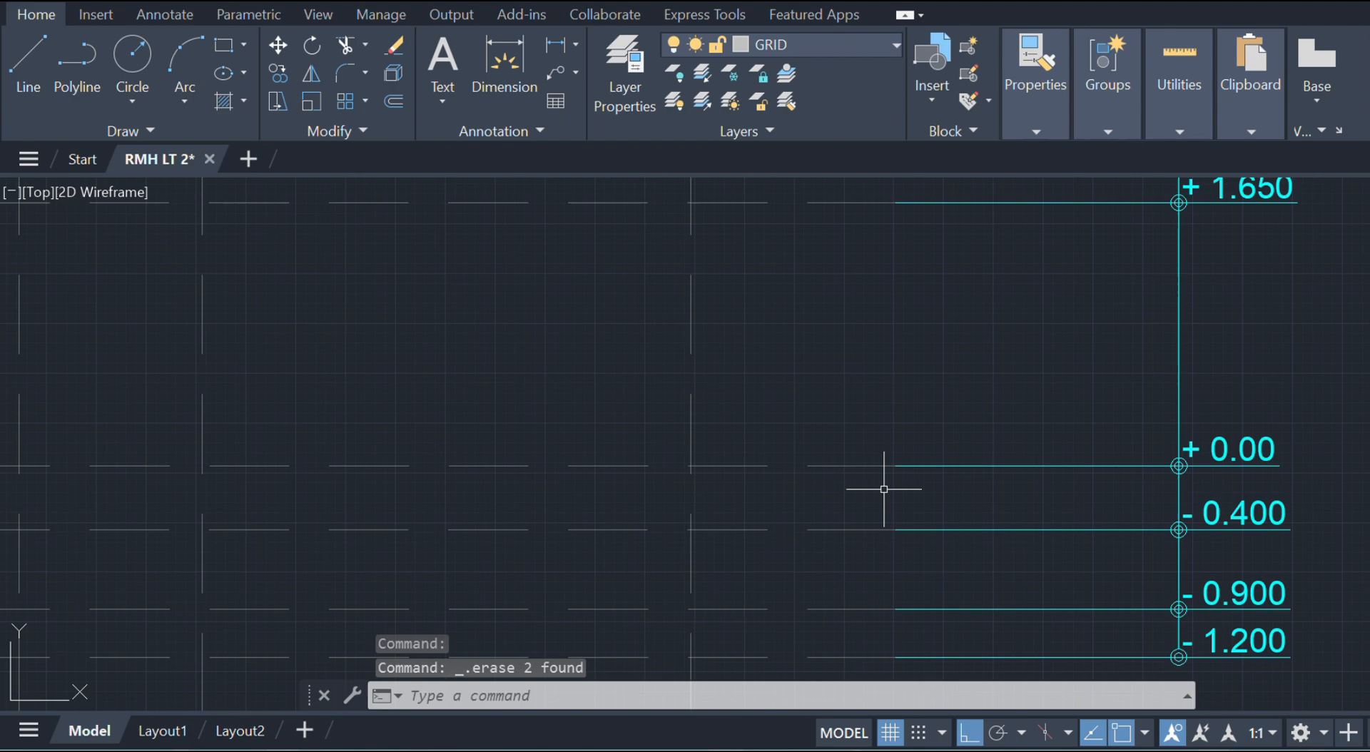
{"action": "left_click", "coordinate": [824, 463]}
{"action": "type", "text": "o"}
{"action": "key", "text": "Return"}
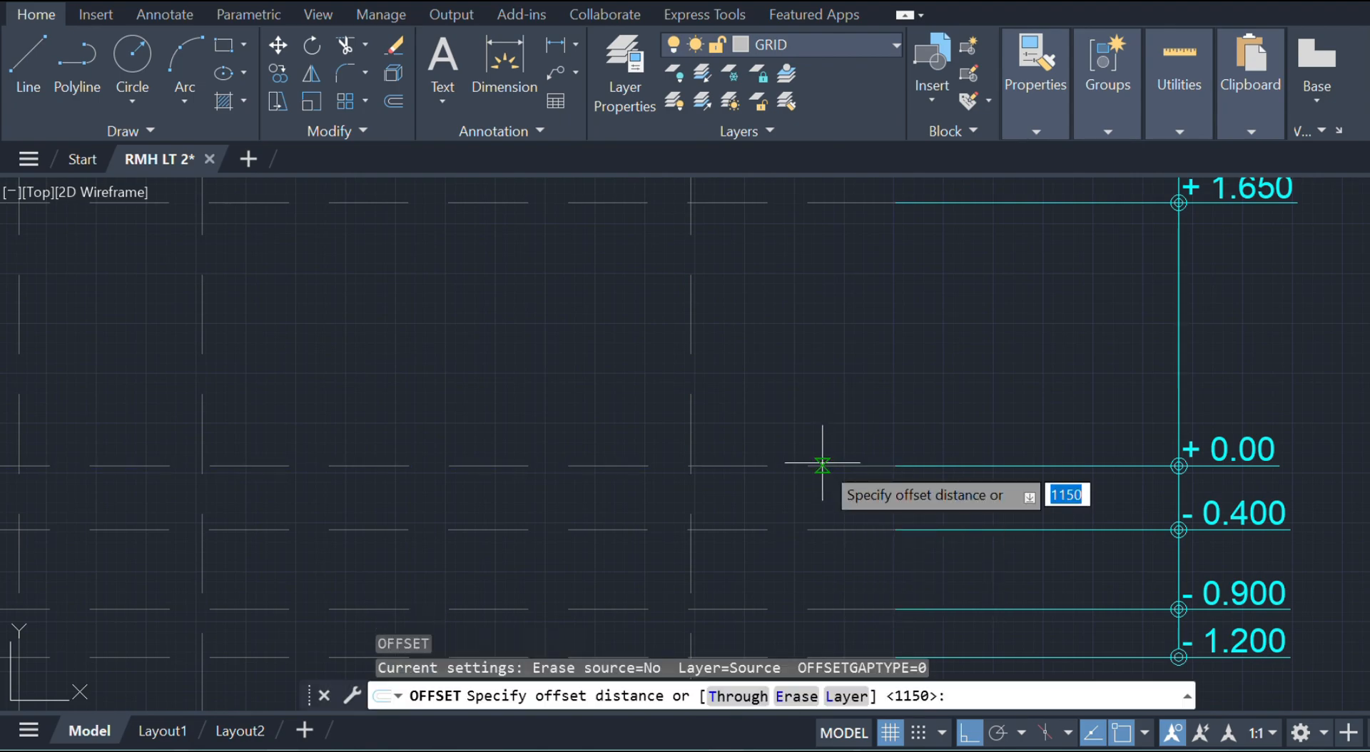
{"action": "type", "text": "6620"}
{"action": "key", "text": "Return"}
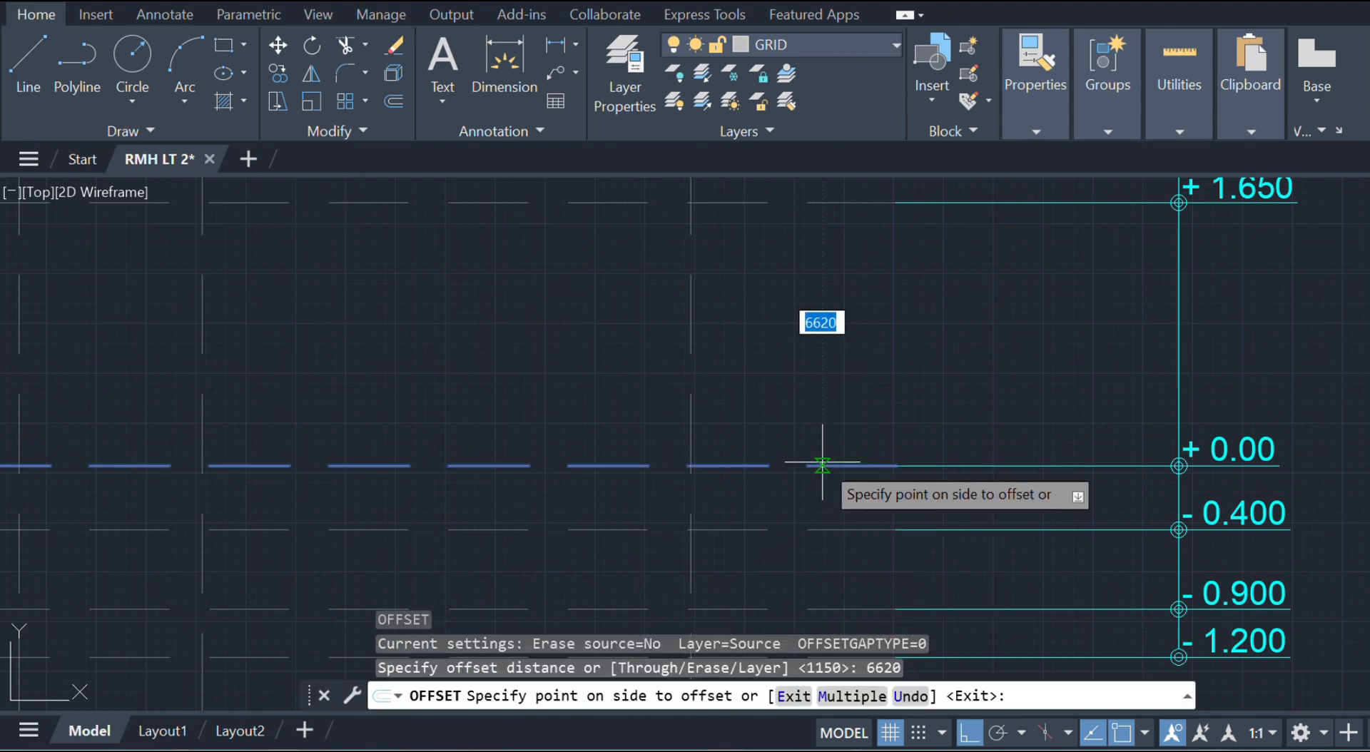
{"action": "scroll", "coordinate": [890, 311], "scroll_direction": "down", "scroll_amount": 5}
{"action": "scroll", "coordinate": [905, 303], "scroll_direction": "up", "scroll_amount": 5}
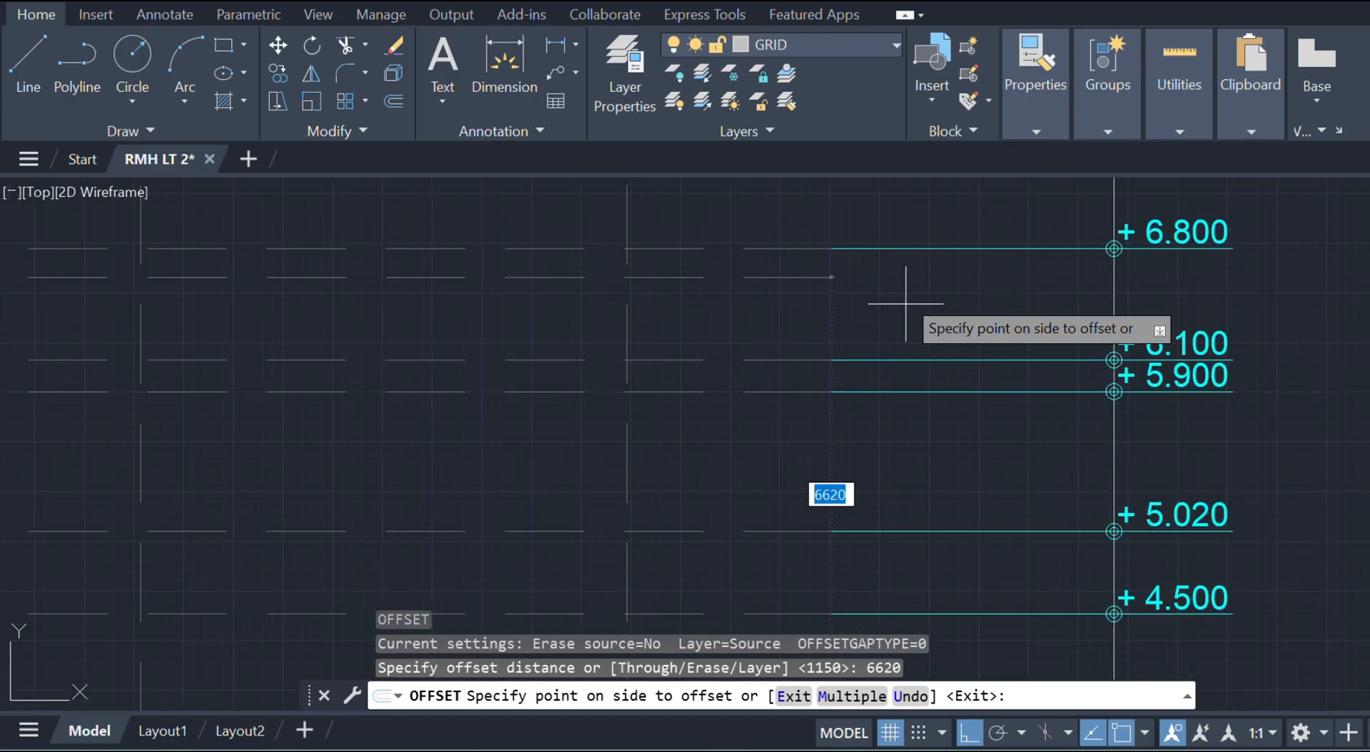
{"action": "left_click", "coordinate": [872, 271]}
{"action": "key", "text": "Escape"}
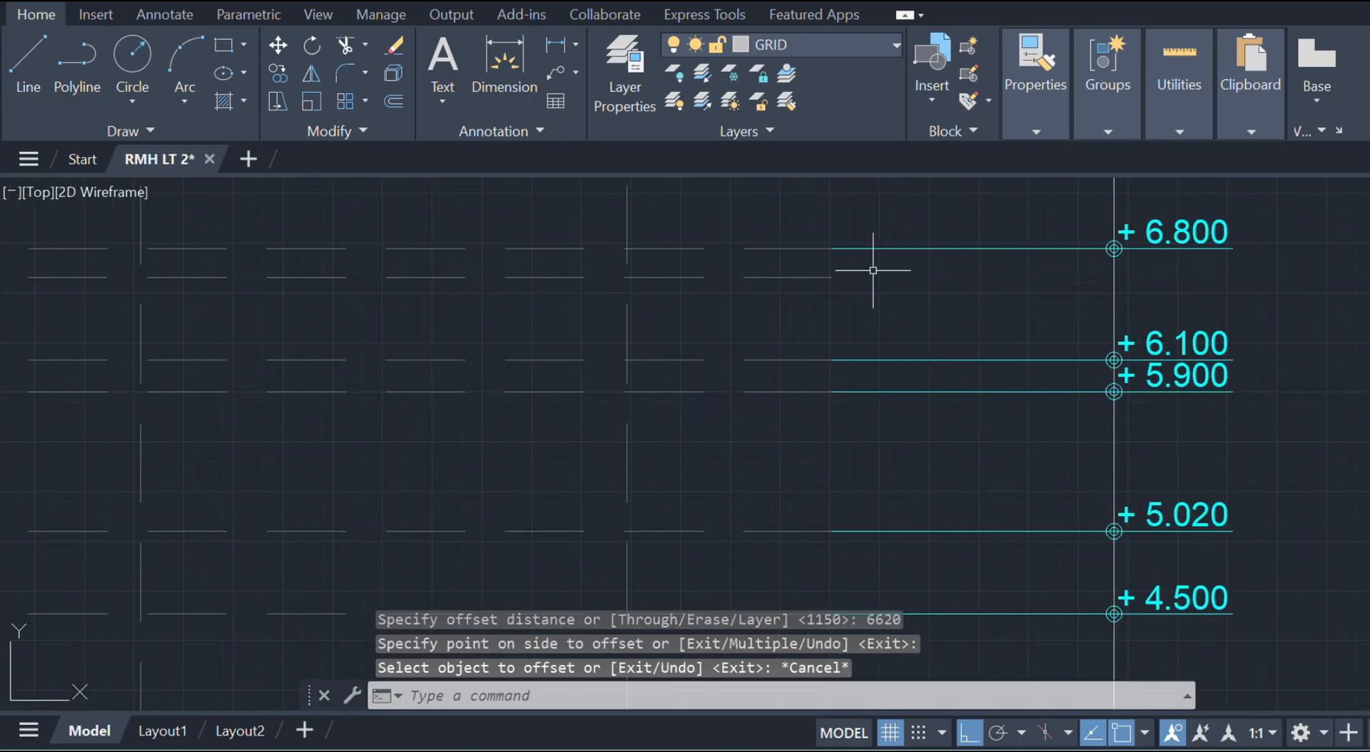
- On the DIMENSI layer, dimension the dashed line below +6.800 from ±0.00, placing its elevation marker in line with the other level markers
{"action": "left_click", "coordinate": [838, 61]}
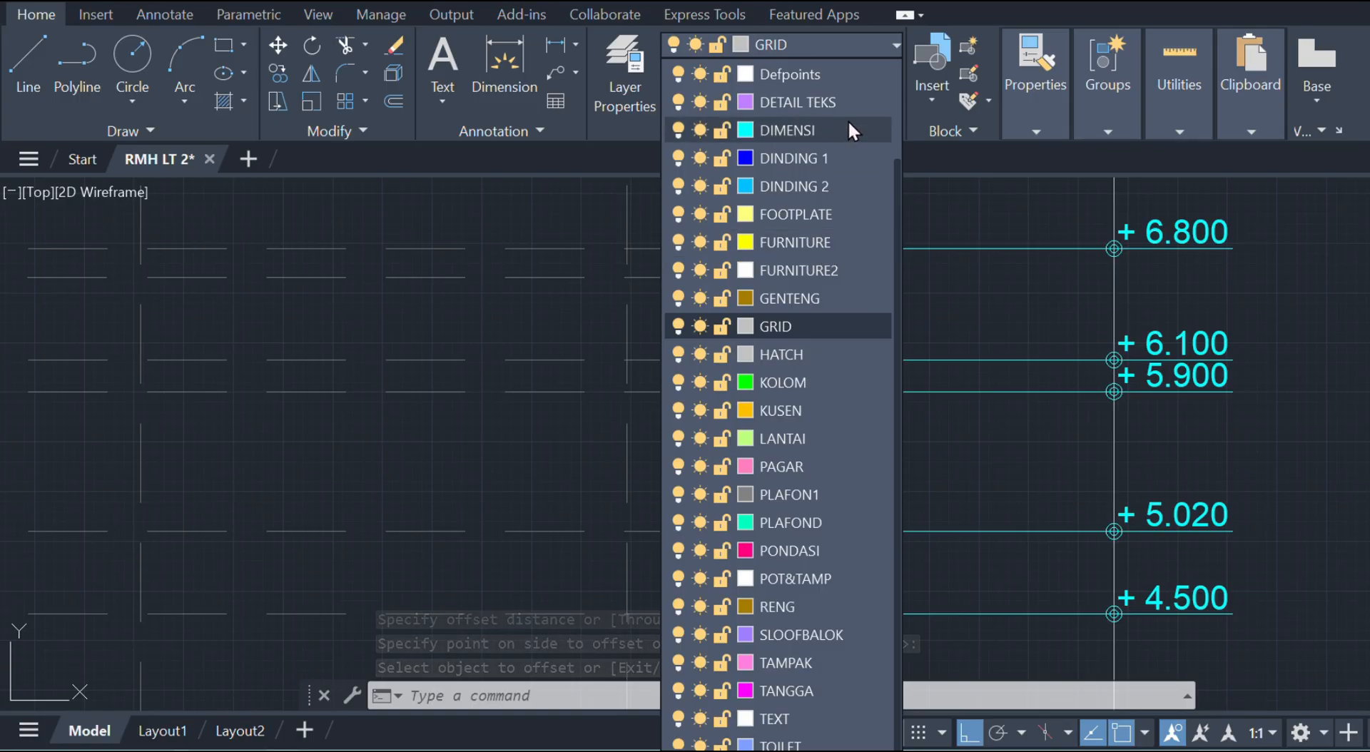
{"action": "left_click", "coordinate": [847, 127]}
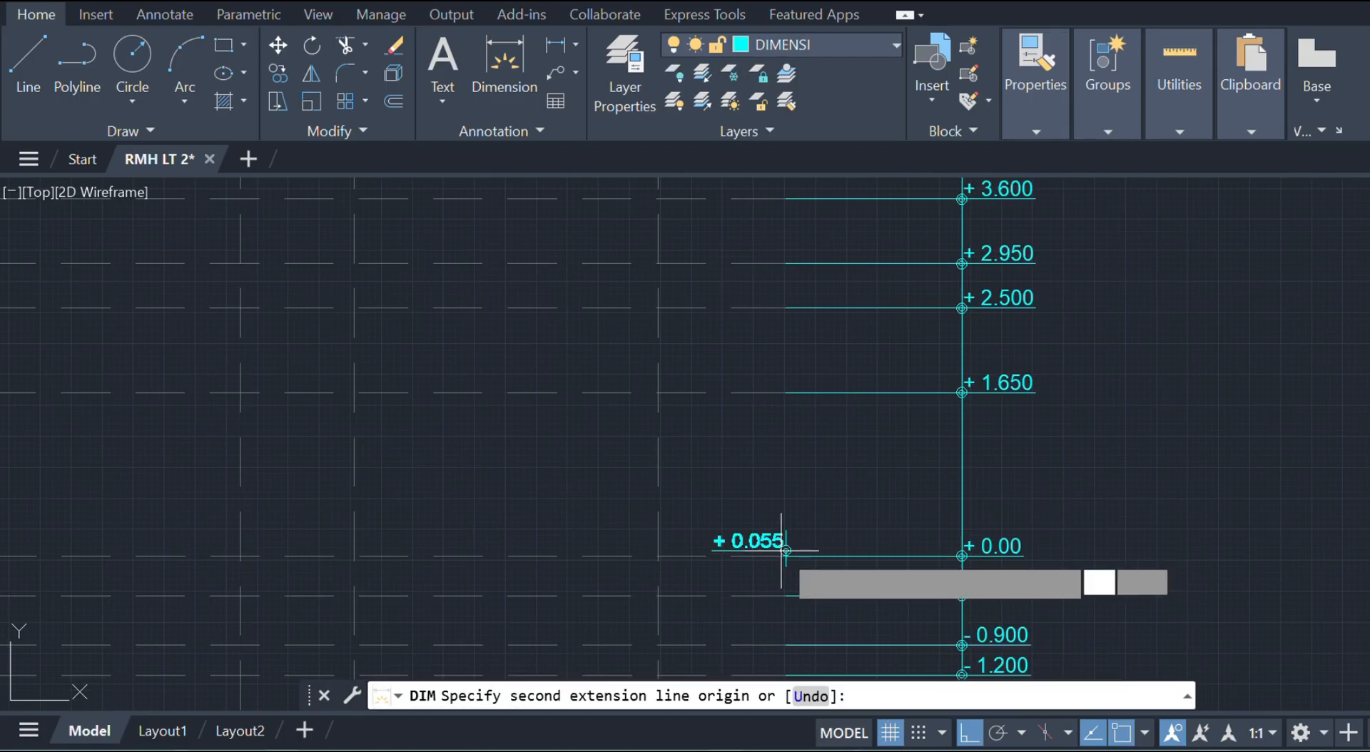
{"action": "scroll", "coordinate": [748, 307], "scroll_direction": "down", "scroll_amount": 3}
{"action": "scroll", "coordinate": [767, 371], "scroll_direction": "up", "scroll_amount": 4}
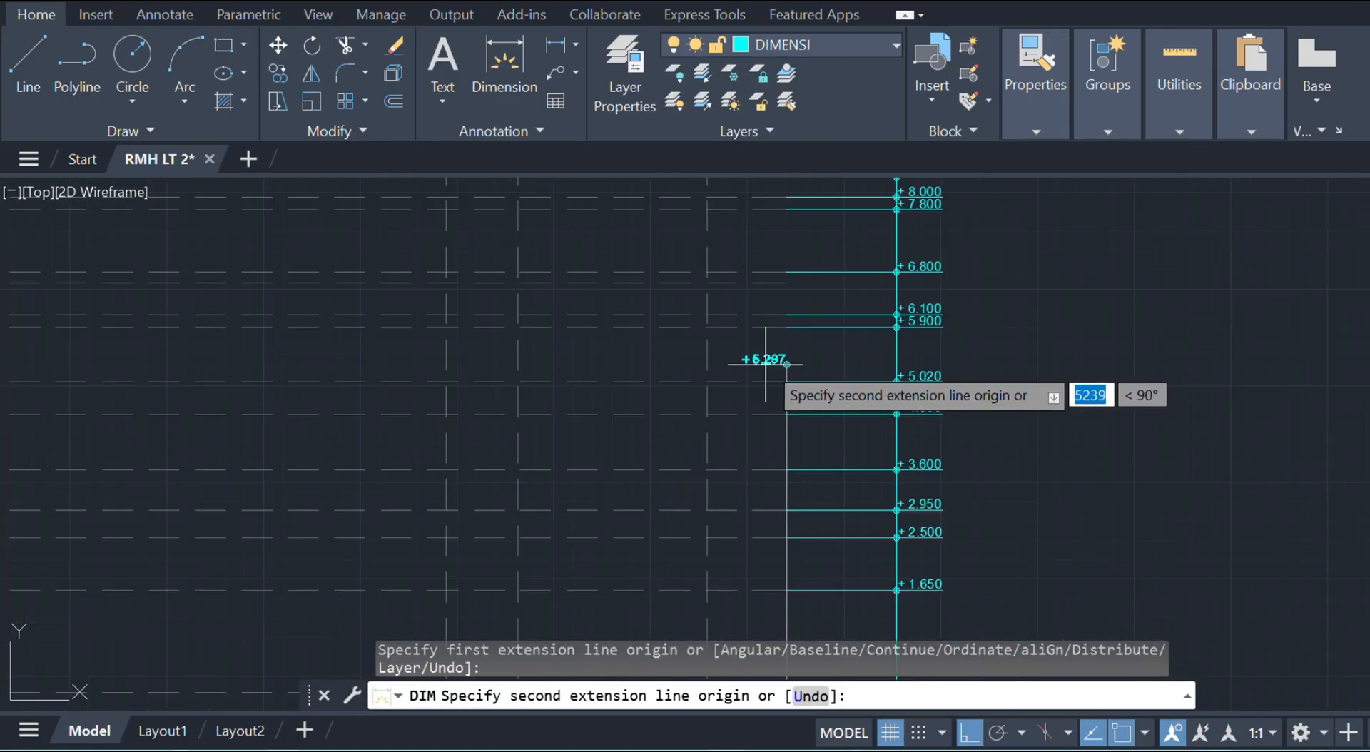
{"action": "left_click", "coordinate": [768, 286]}
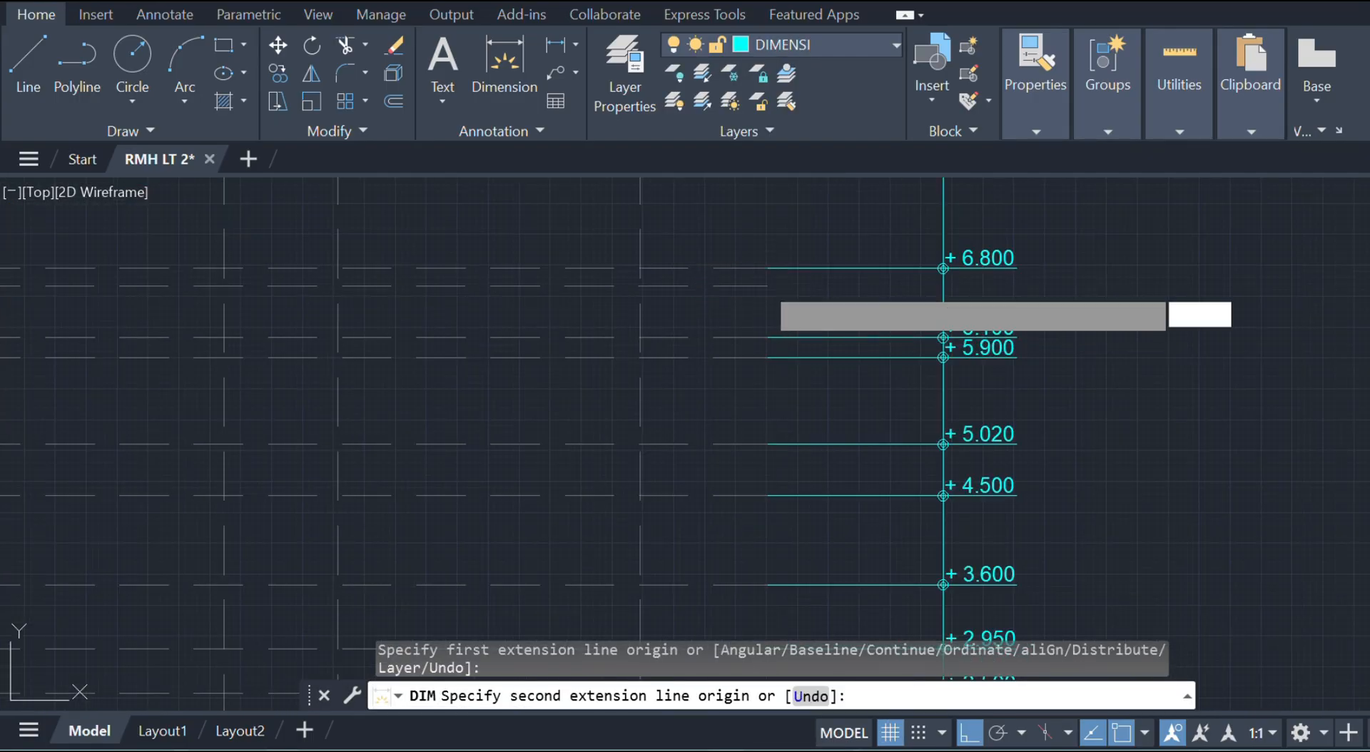
{"action": "scroll", "coordinate": [941, 281], "scroll_direction": "up", "scroll_amount": 4}
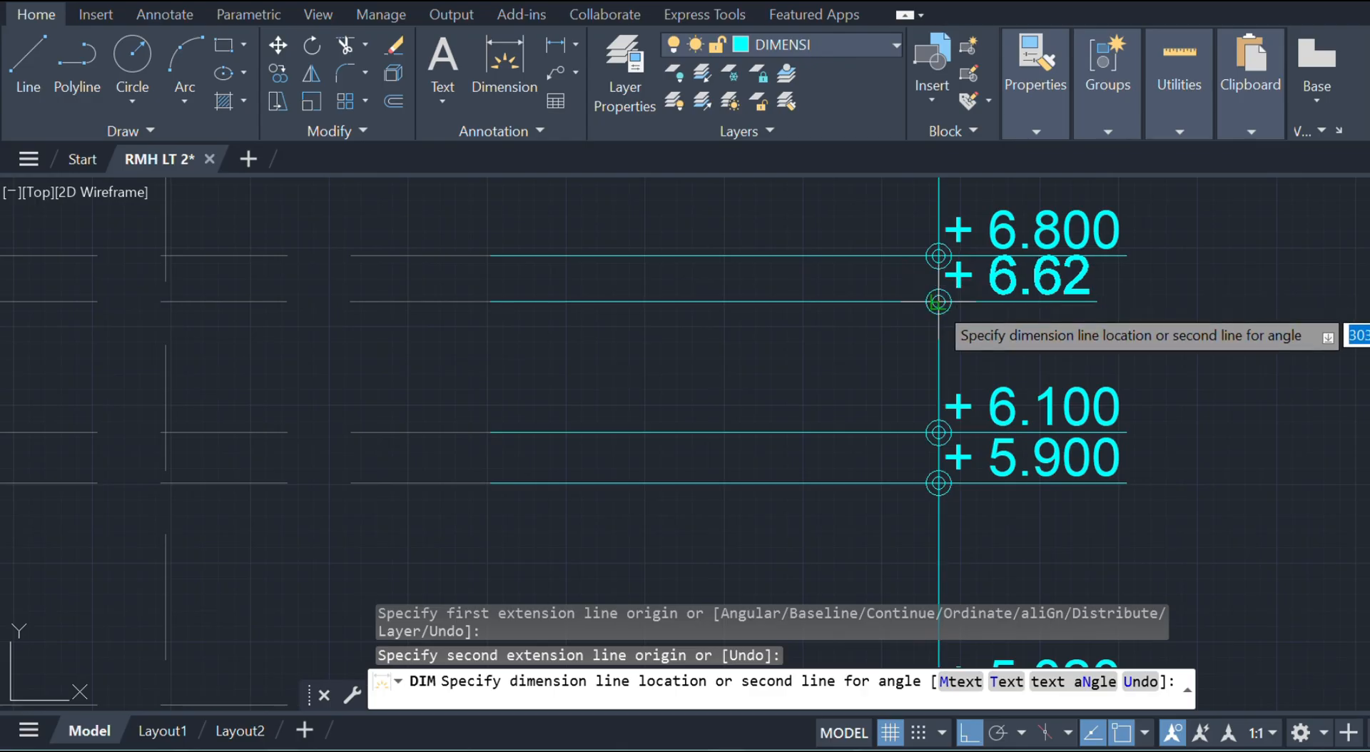
{"action": "left_click", "coordinate": [939, 298]}
{"action": "key", "text": "Escape"}
{"action": "scroll", "coordinate": [939, 298], "scroll_direction": "down", "scroll_amount": 3}
{"action": "mouse_move", "coordinate": [818, 273]}
{"action": "middle_mouse_down"}
{"action": "mouse_move", "coordinate": [780, 304]}
{"action": "mouse_move", "coordinate": [789, 328]}
{"action": "middle_mouse_up"}
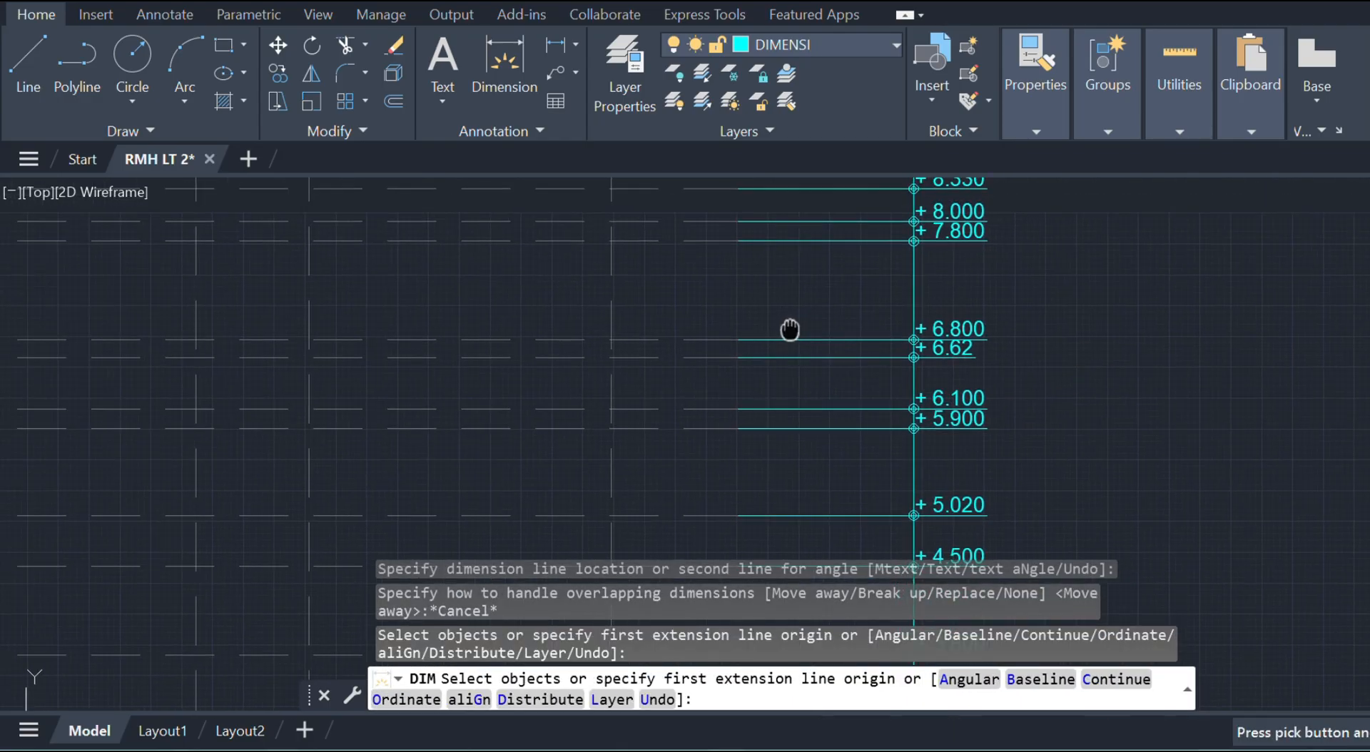
{"action": "key", "text": "Return"}
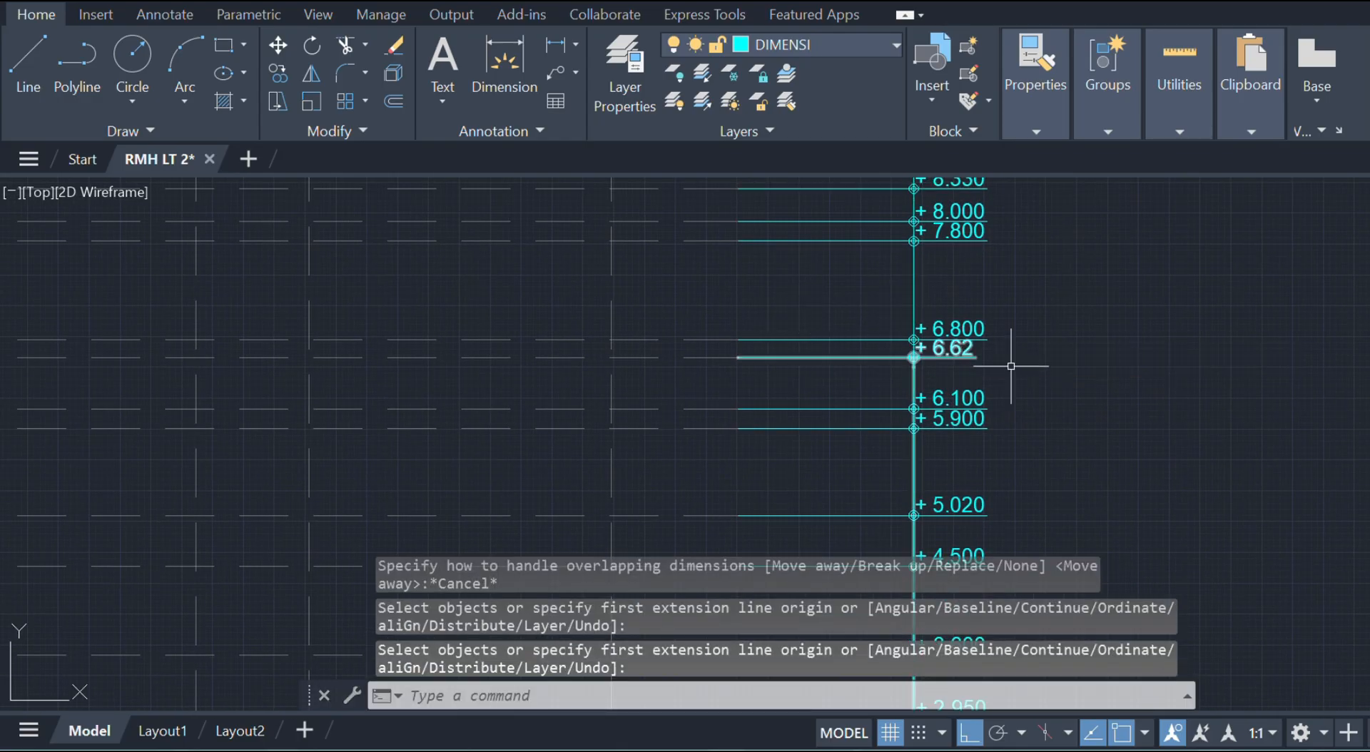
- Delete the +6.800 dashed level line and its elevation marker
{"action": "left_click", "coordinate": [972, 325]}
{"action": "left_click", "coordinate": [700, 339]}
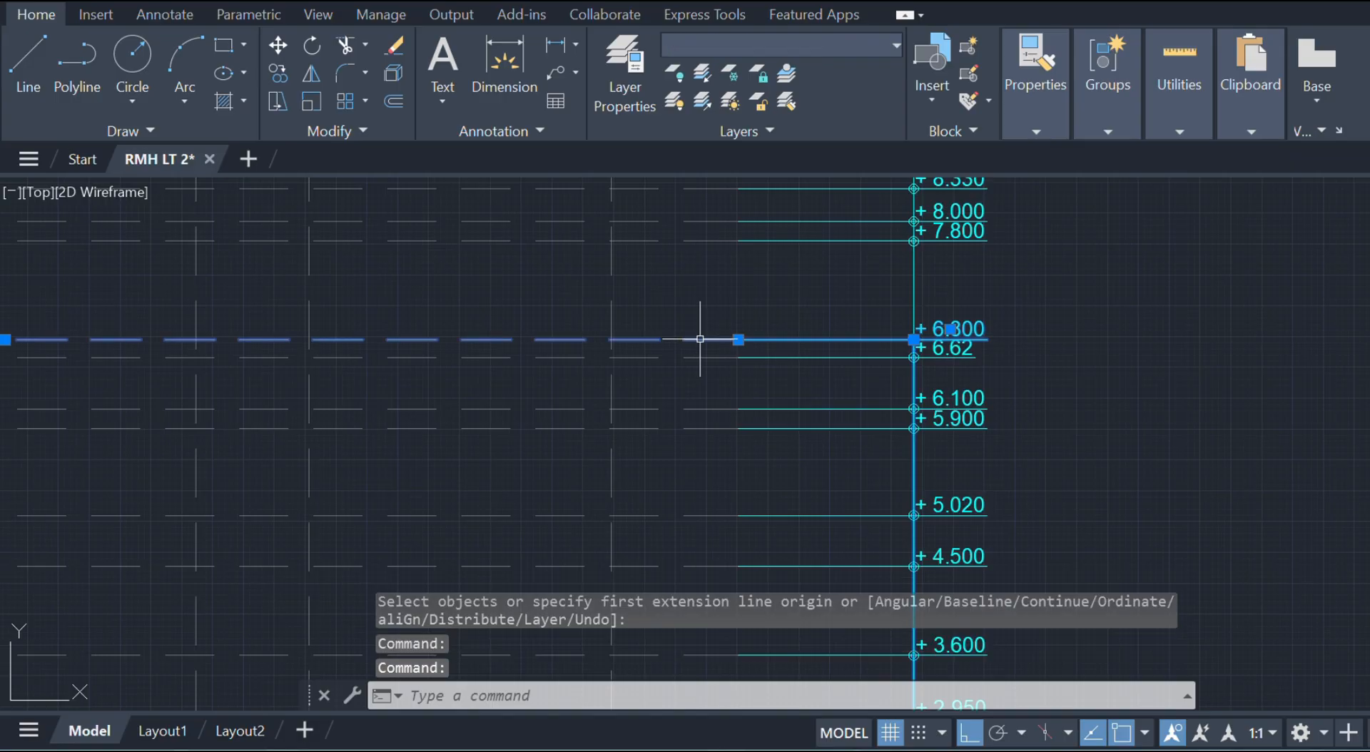
{"action": "key", "text": "Delete"}
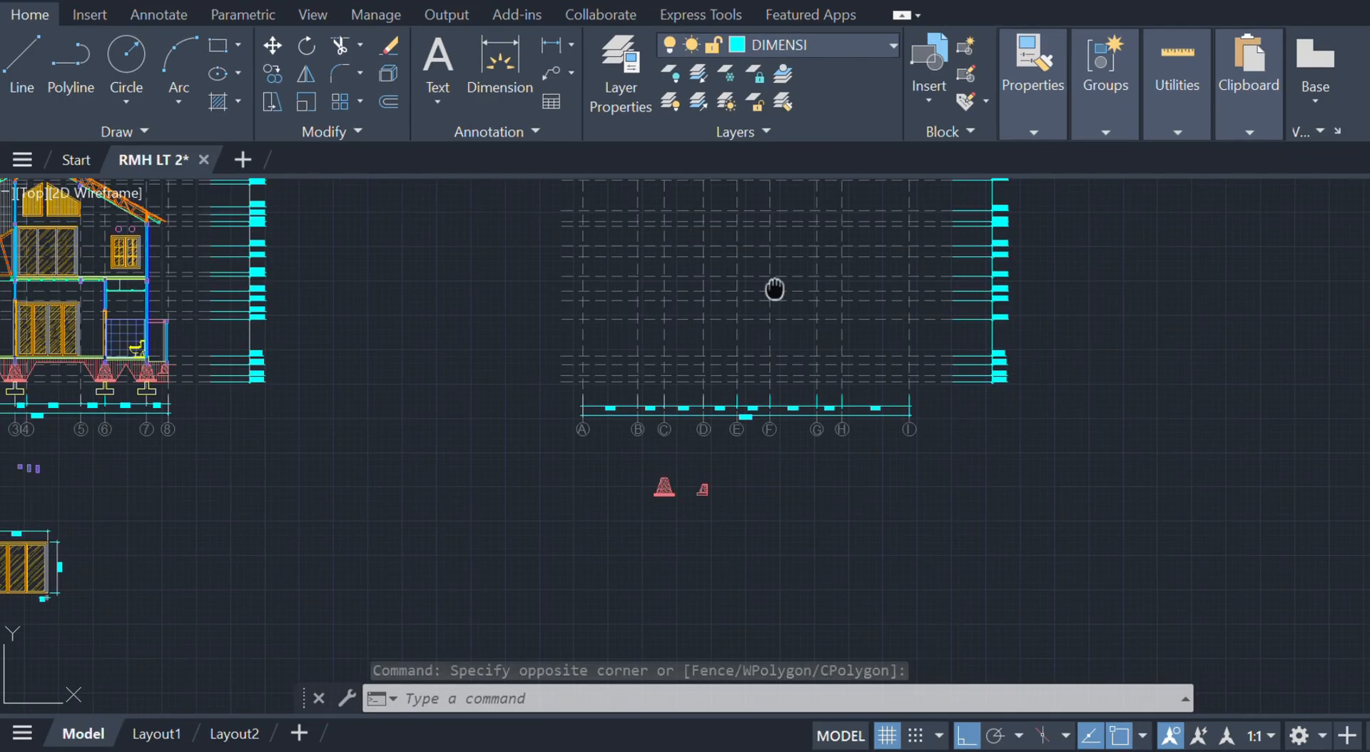
- Copy the large stone foundation by its top midpoint to the -0.400 level on grids B and C
{"action": "middle_click_drag", "start_coordinate": [773, 291], "coordinate": [841, 264]}
{"action": "scroll", "coordinate": [788, 370], "scroll_direction": "up", "scroll_amount": 2}
{"action": "middle_click_drag", "start_coordinate": [789, 438], "coordinate": [795, 480]}
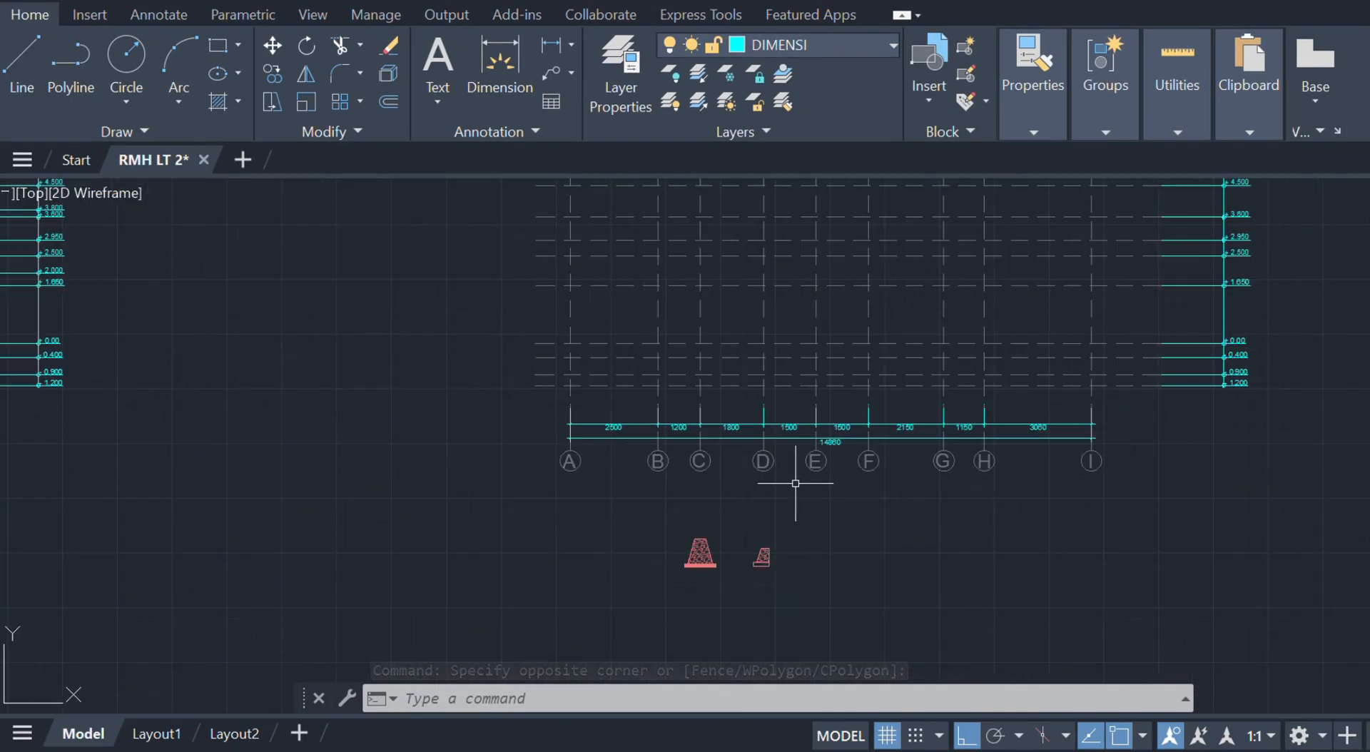
{"action": "middle_click_drag", "start_coordinate": [730, 551], "coordinate": [781, 488]}
{"action": "scroll", "coordinate": [781, 488], "scroll_direction": "up", "scroll_amount": 2}
{"action": "scroll", "coordinate": [781, 488], "scroll_direction": "up", "scroll_amount": 2}
{"action": "left_click", "coordinate": [709, 497]}
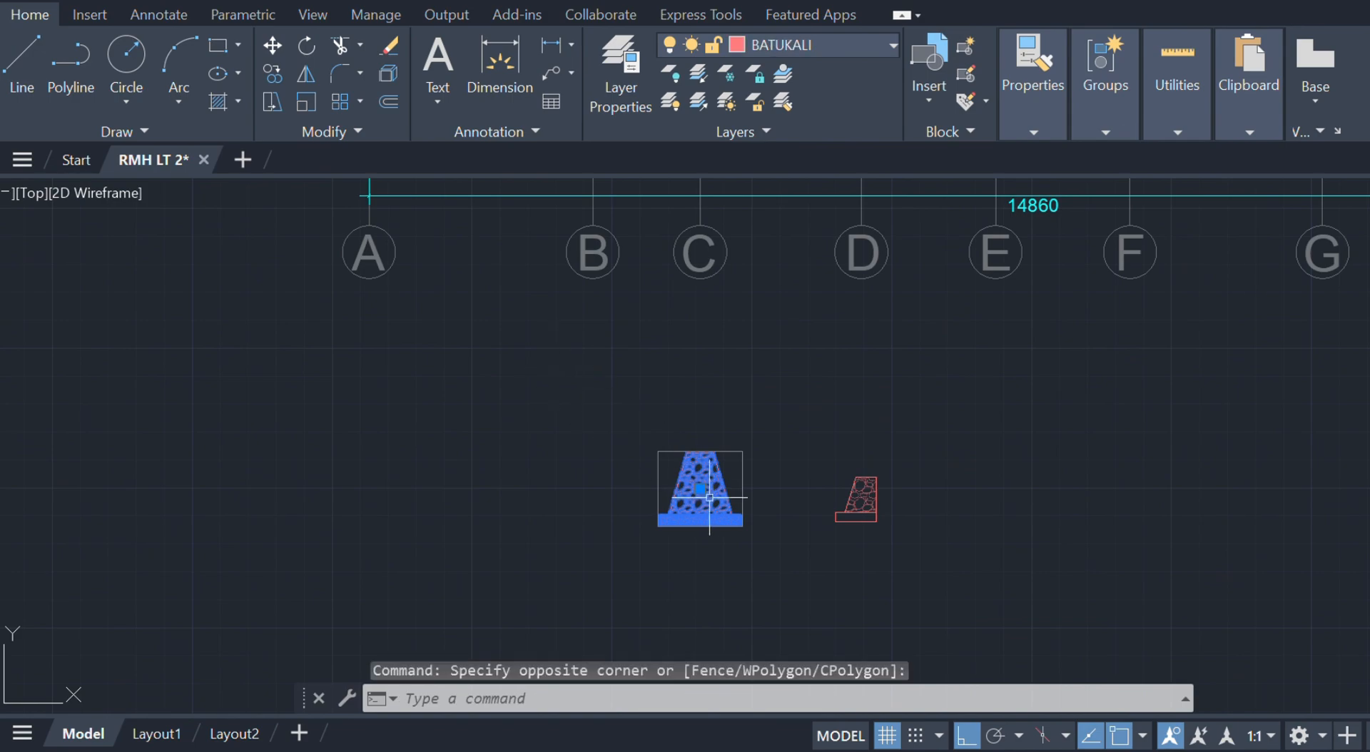
{"action": "type", "text": "co"}
{"action": "key", "text": "Return"}
{"action": "scroll", "coordinate": [721, 449], "scroll_direction": "up", "scroll_amount": 2}
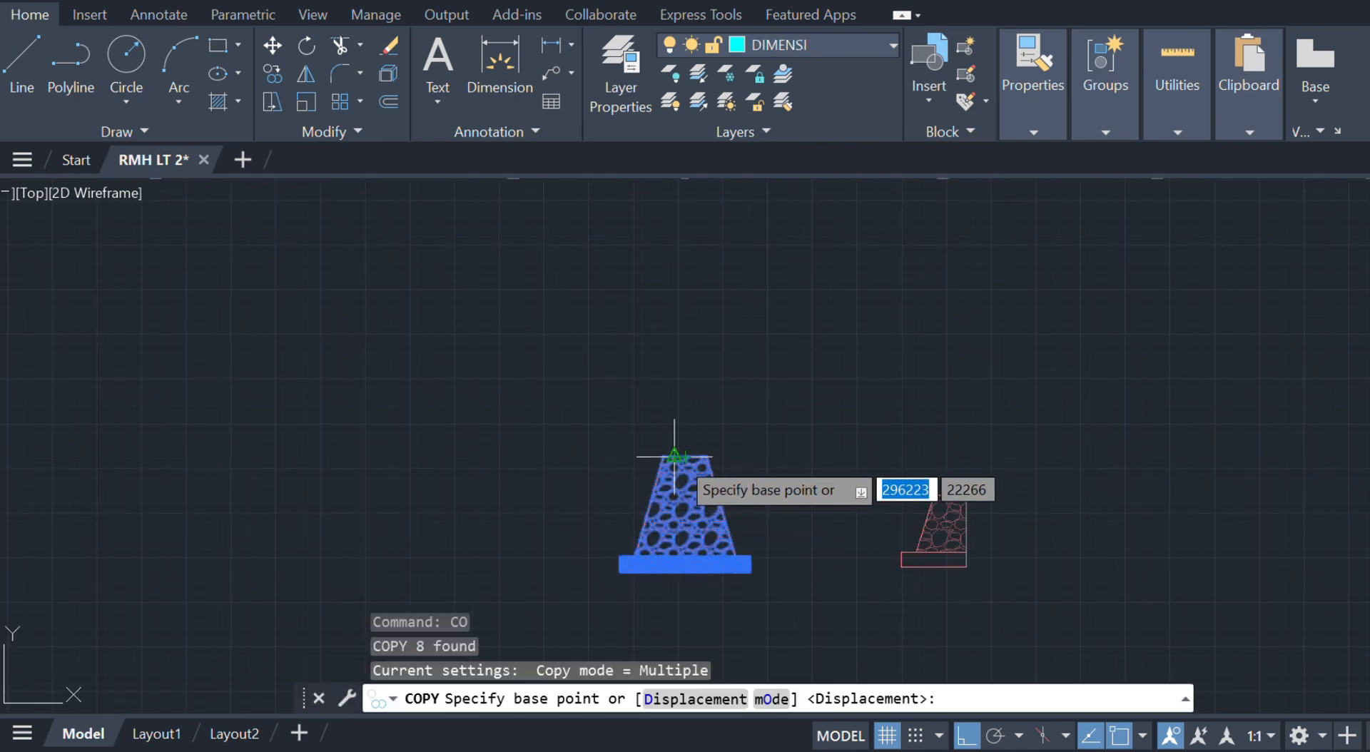
{"action": "left_click", "coordinate": [685, 456]}
{"action": "scroll", "coordinate": [784, 343], "scroll_direction": "down", "scroll_amount": 6}
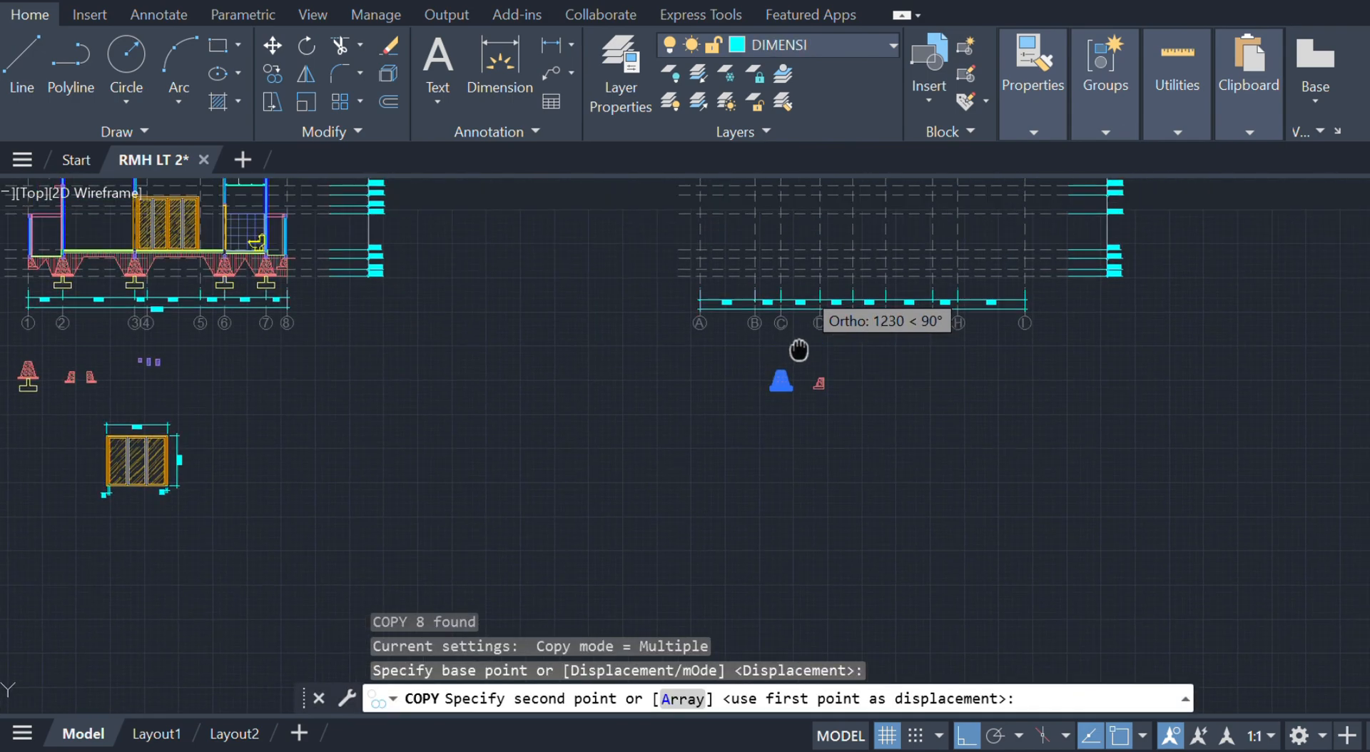
{"action": "scroll", "coordinate": [1099, 305], "scroll_direction": "up", "scroll_amount": 3}
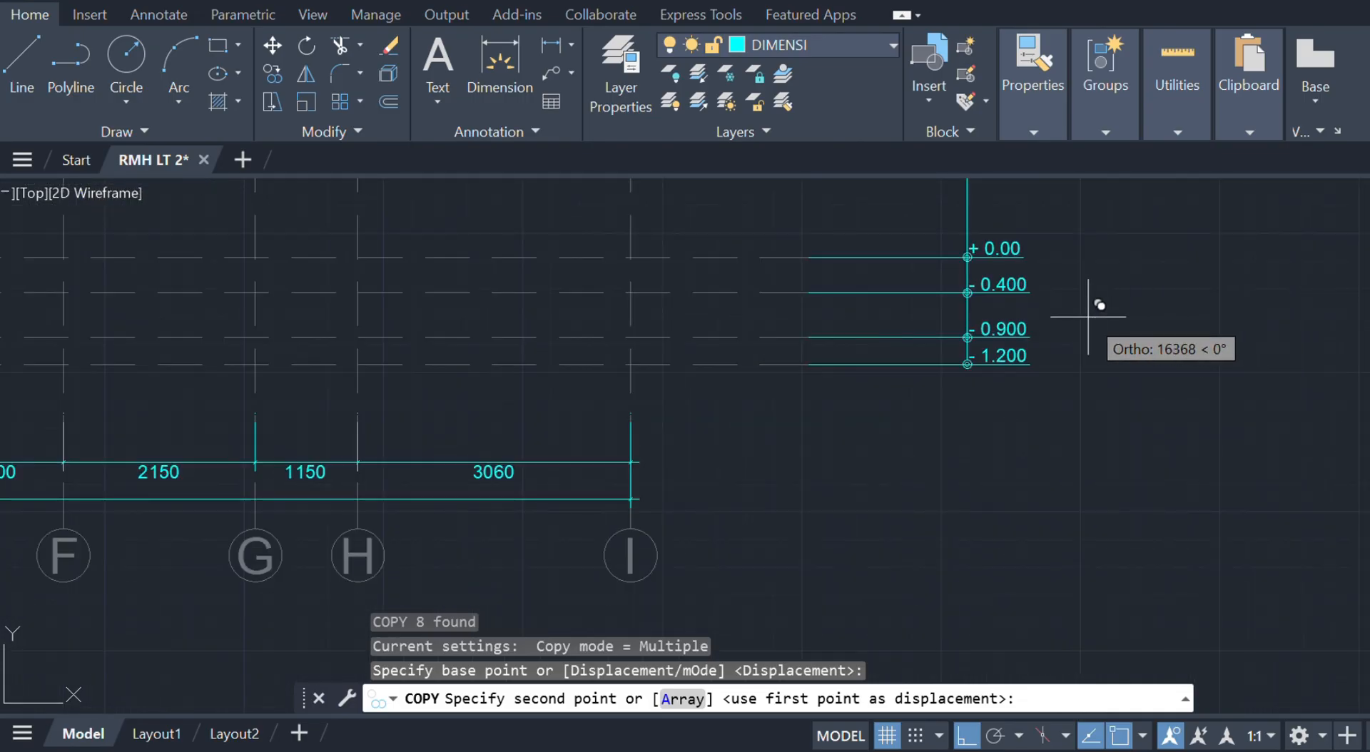
{"action": "middle_click_drag", "start_coordinate": [648, 291], "coordinate": [1080, 305]}
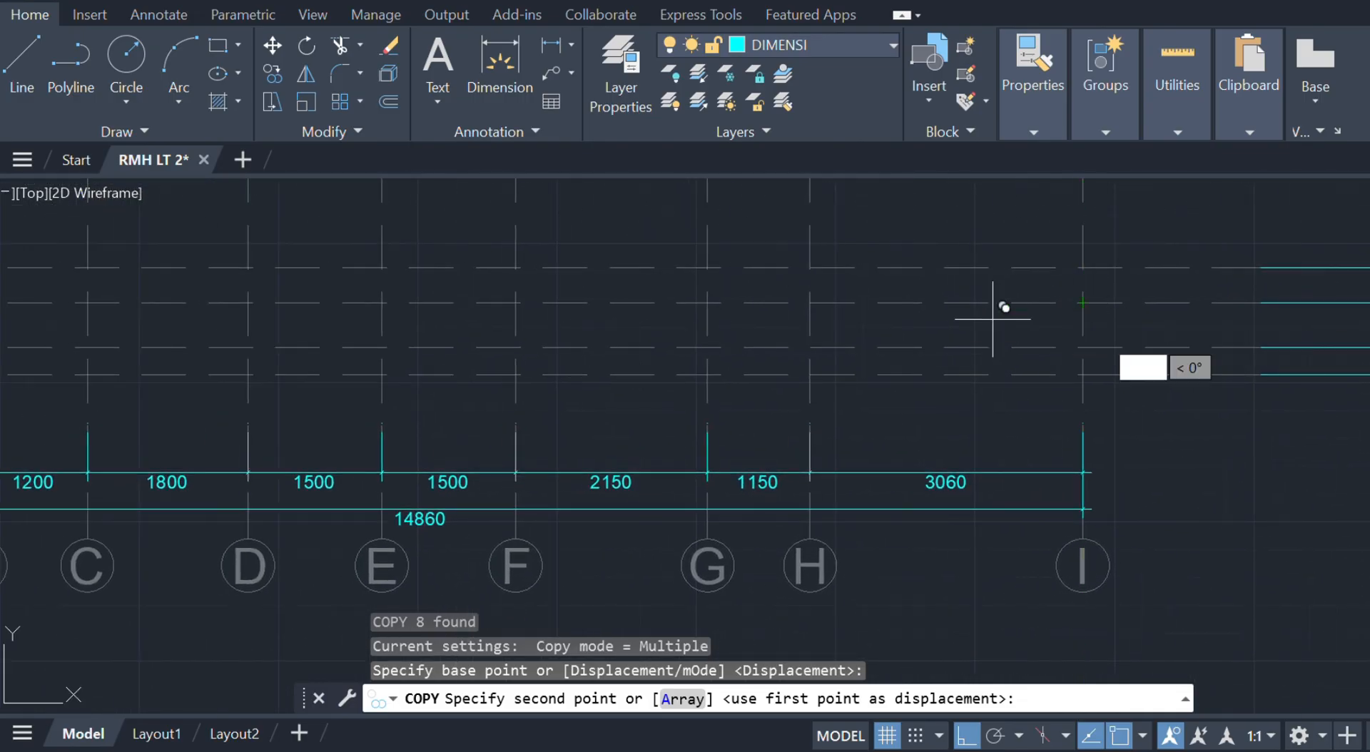
{"action": "middle_click_drag", "start_coordinate": [575, 305], "coordinate": [1035, 329]}
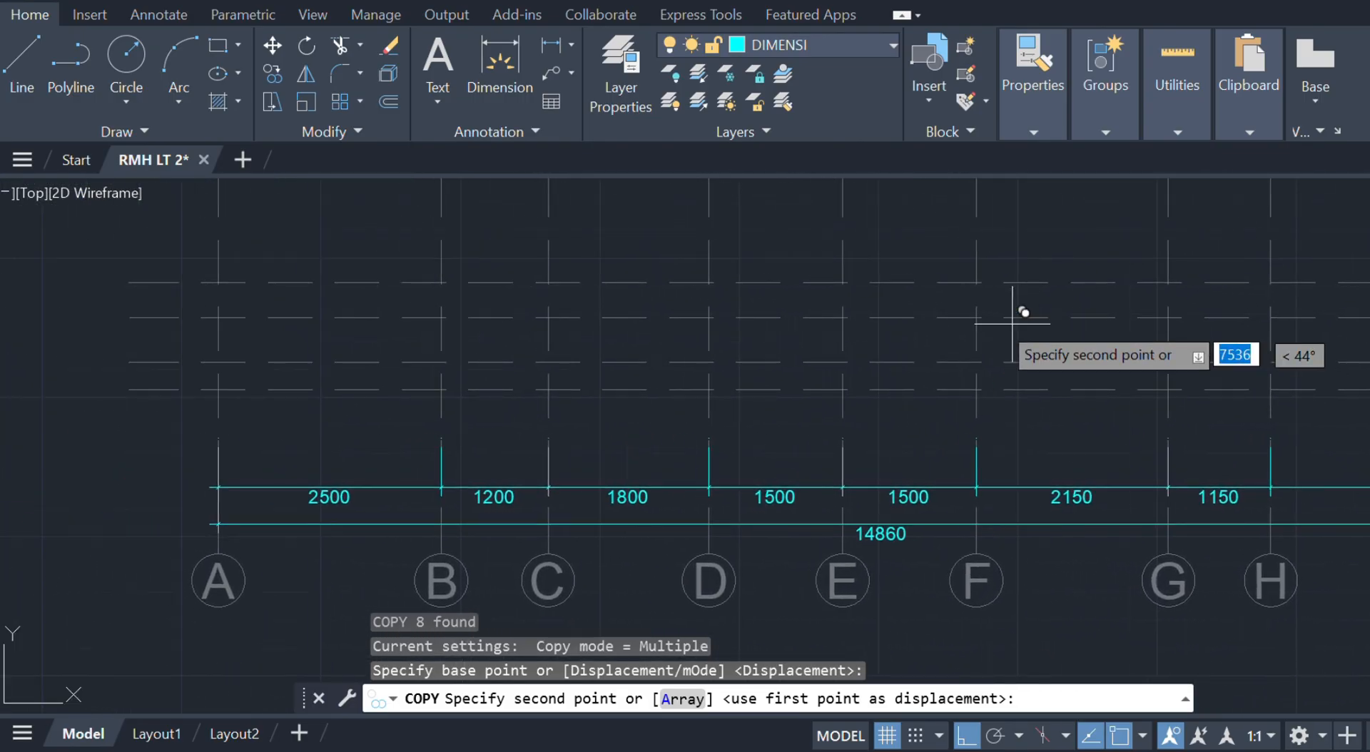
{"action": "left_click", "coordinate": [443, 309]}
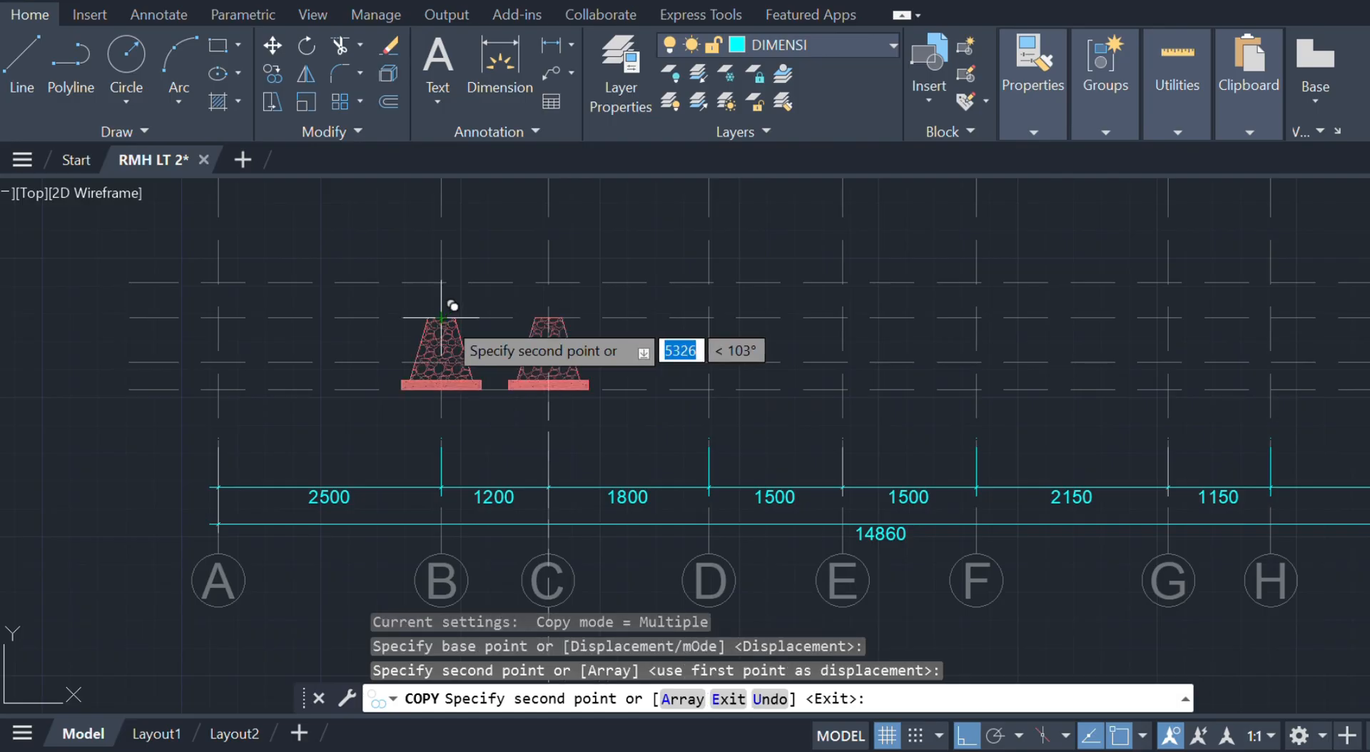
{"action": "left_click", "coordinate": [548, 317]}
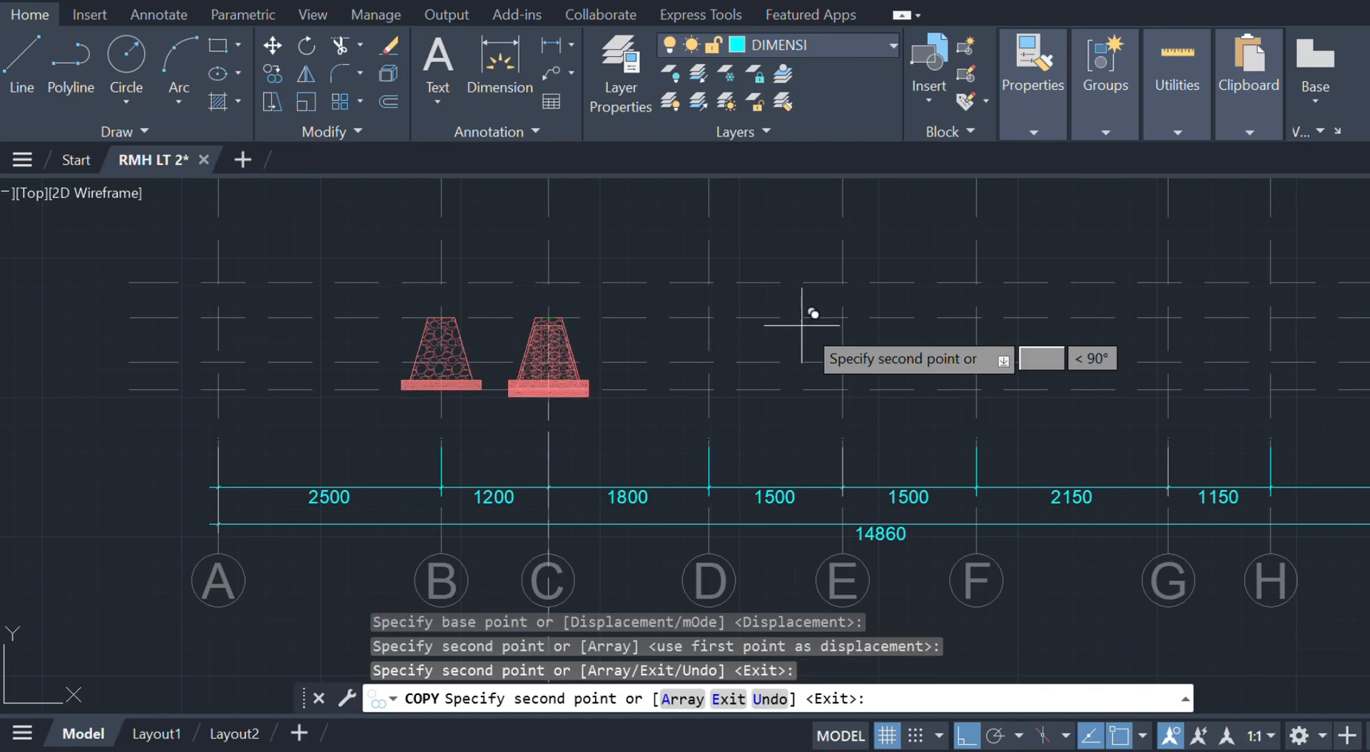
- Place two more copies of the large stone foundation at the -0.400 level on grids G and H
{"action": "middle_click_drag", "start_coordinate": [1070, 365], "coordinate": [885, 421]}
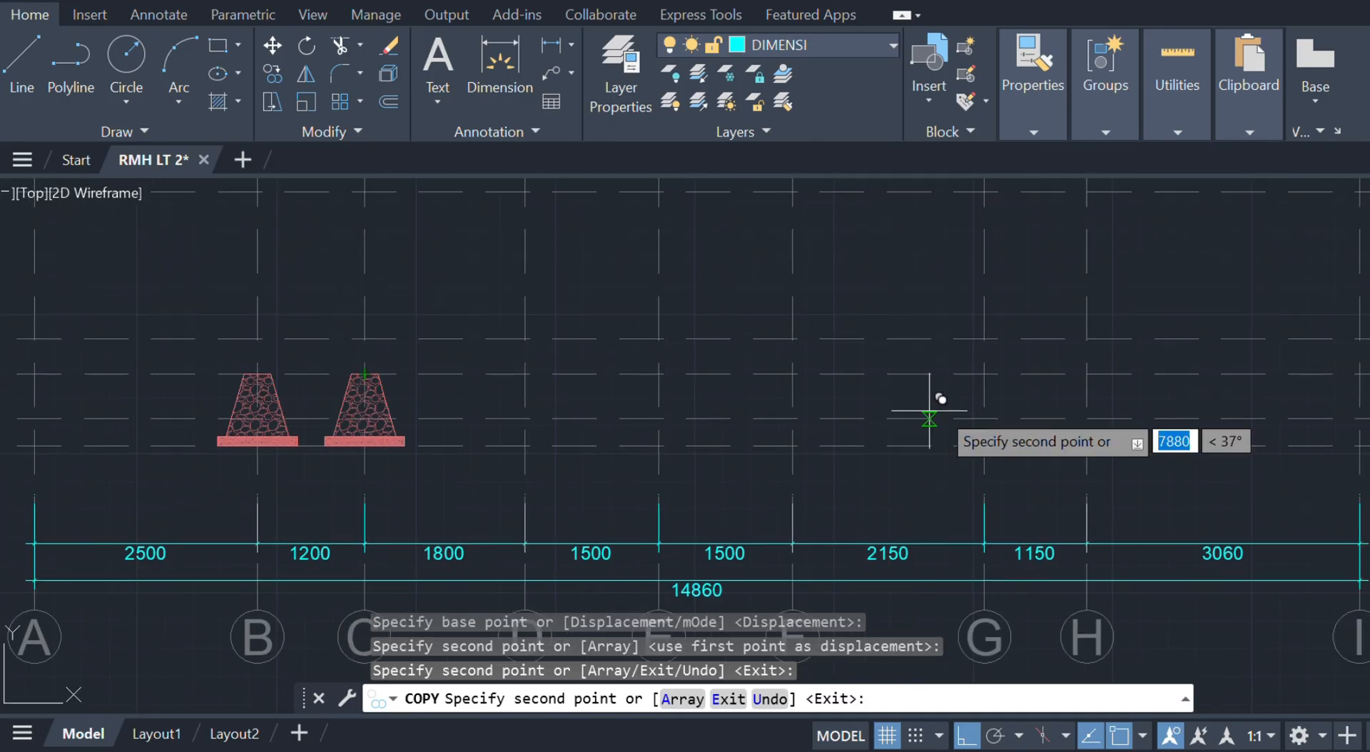
{"action": "left_click", "coordinate": [983, 373]}
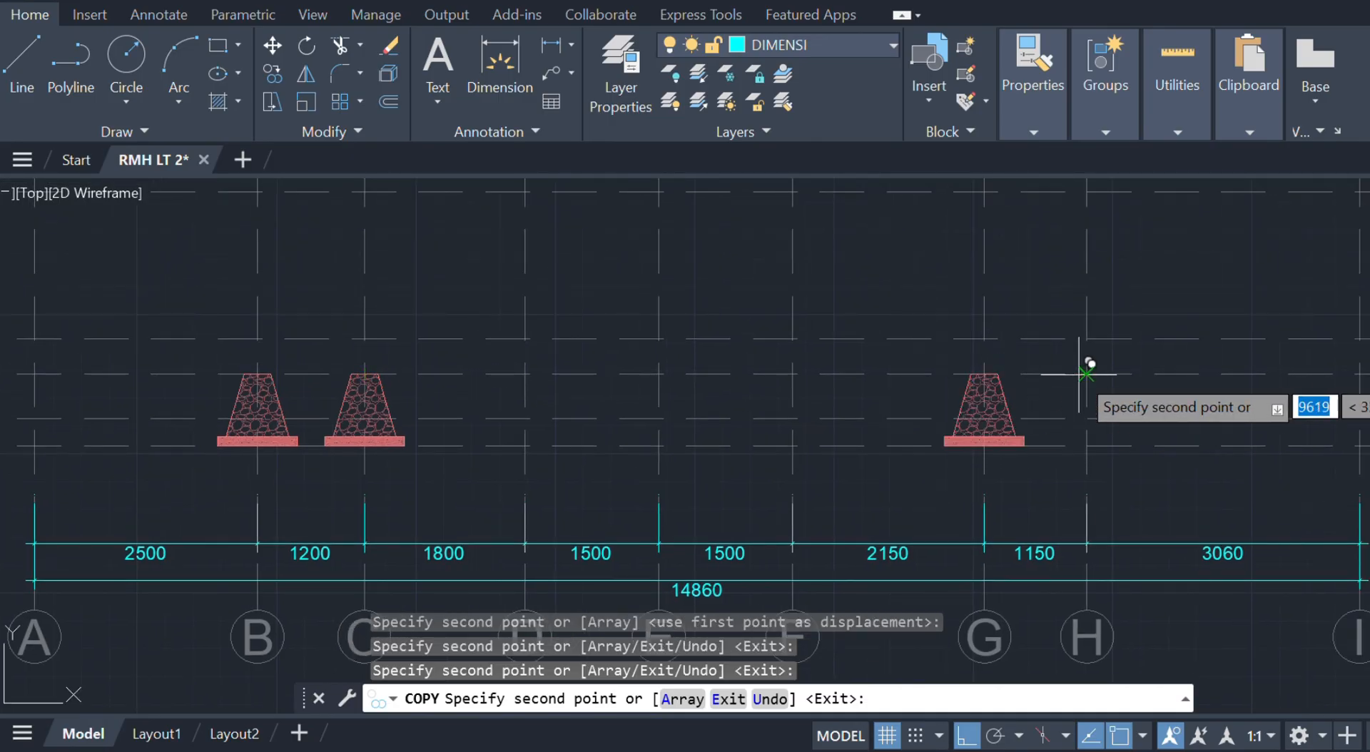
{"action": "left_click", "coordinate": [1086, 373]}
{"action": "key", "text": "Escape"}
- Copy the small one-sided stone foundation by its top corner on the vertical side to the -0.400 level on grid I
{"action": "scroll", "coordinate": [896, 438], "scroll_direction": "down", "scroll_amount": 5}
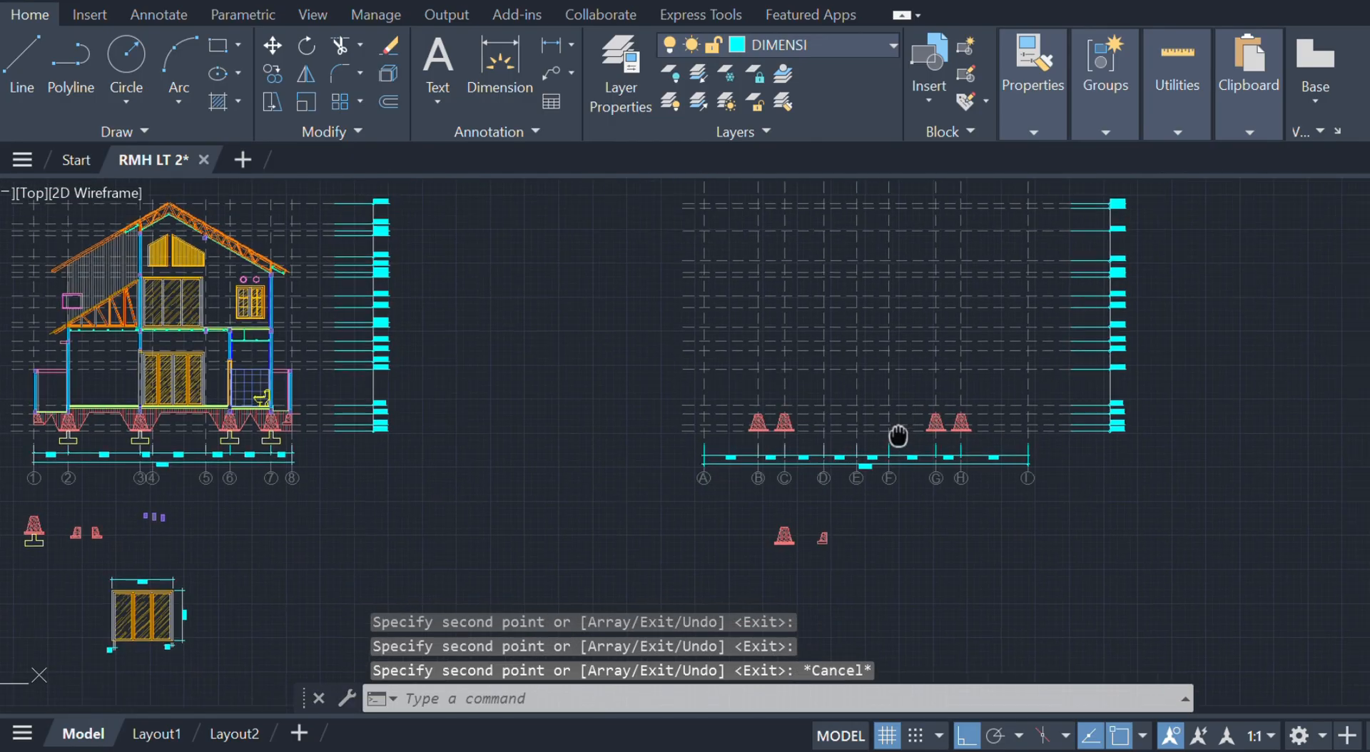
{"action": "scroll", "coordinate": [805, 545], "scroll_direction": "up", "scroll_amount": 6}
{"action": "left_click", "coordinate": [780, 473]}
{"action": "left_click", "coordinate": [642, 354]}
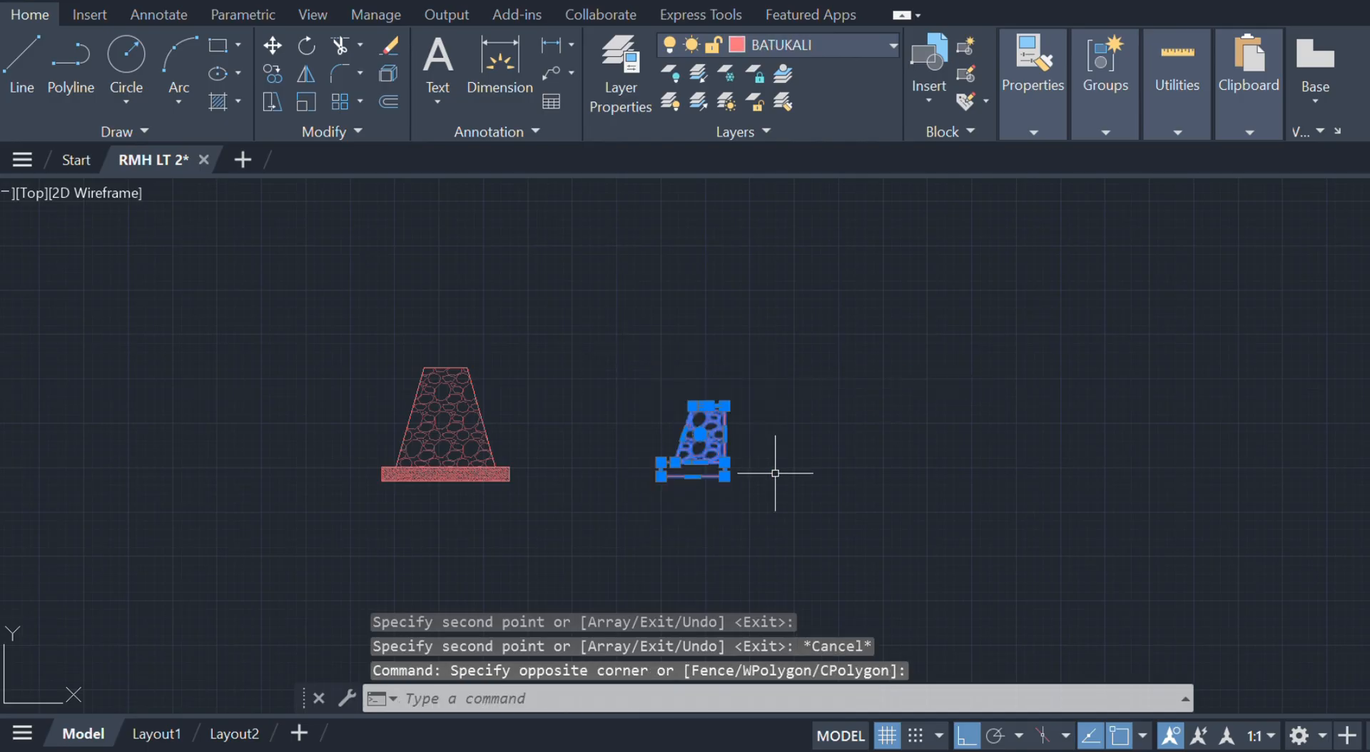
{"action": "type", "text": "co"}
{"action": "key", "text": "Return"}
{"action": "scroll", "coordinate": [748, 406], "scroll_direction": "up", "scroll_amount": 3}
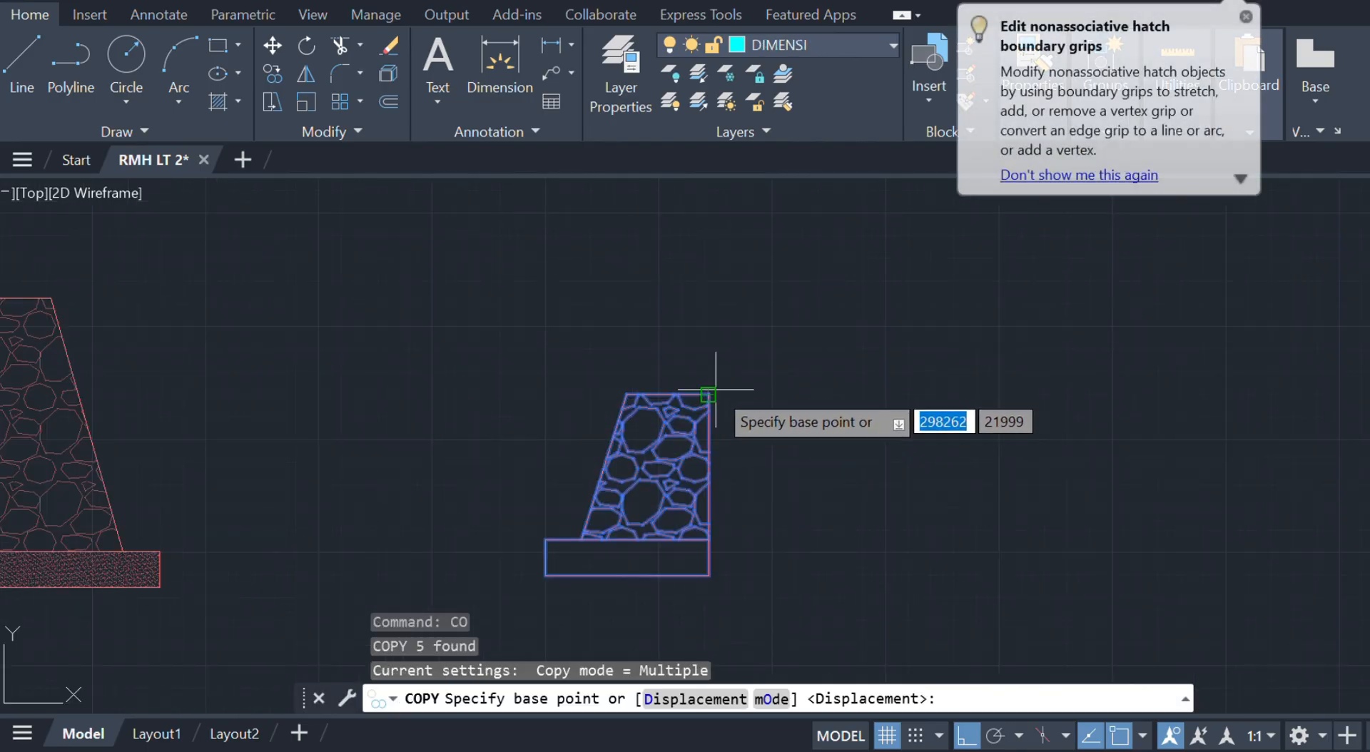
{"action": "left_click", "coordinate": [709, 395]}
{"action": "scroll", "coordinate": [1021, 331], "scroll_direction": "down", "scroll_amount": 6}
{"action": "middle_click_drag", "start_coordinate": [1022, 339], "coordinate": [826, 558]}
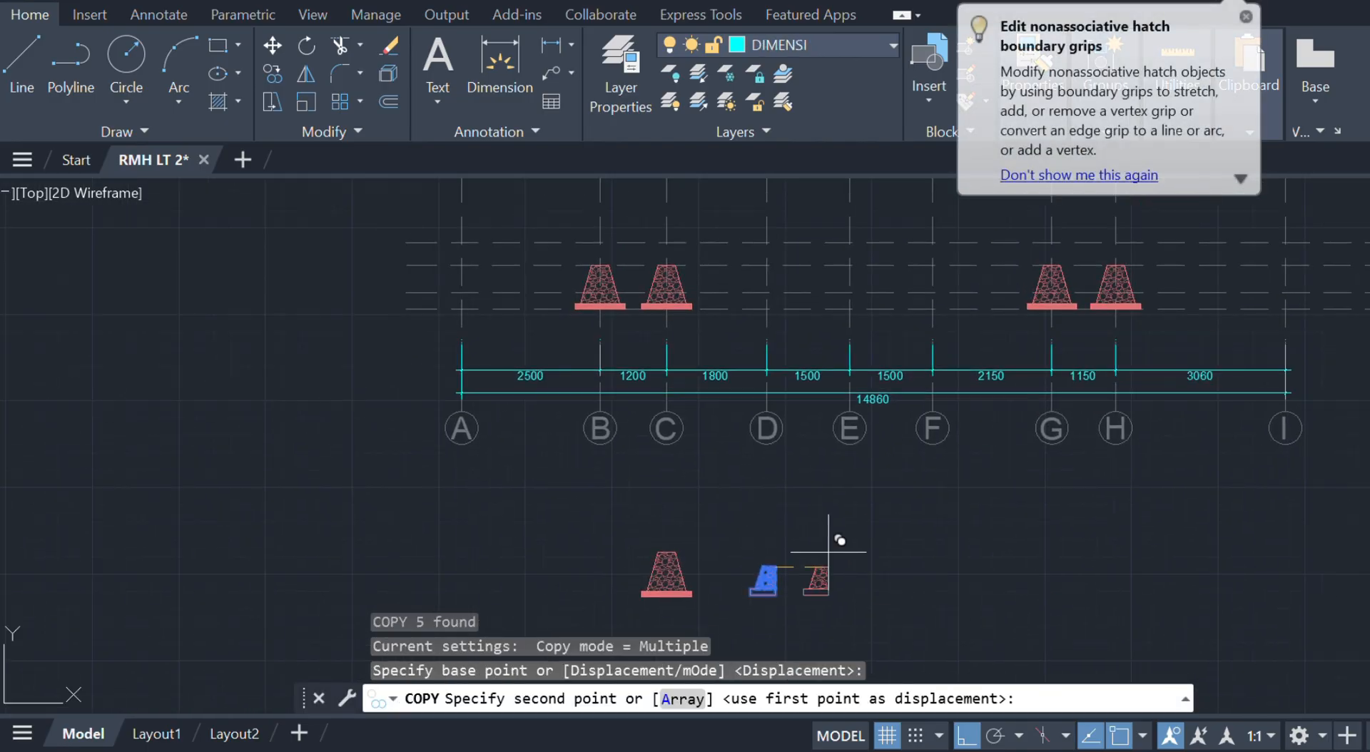
{"action": "middle_click_drag", "start_coordinate": [1110, 382], "coordinate": [927, 378]}
{"action": "scroll", "coordinate": [1056, 403], "scroll_direction": "up", "scroll_amount": 6}
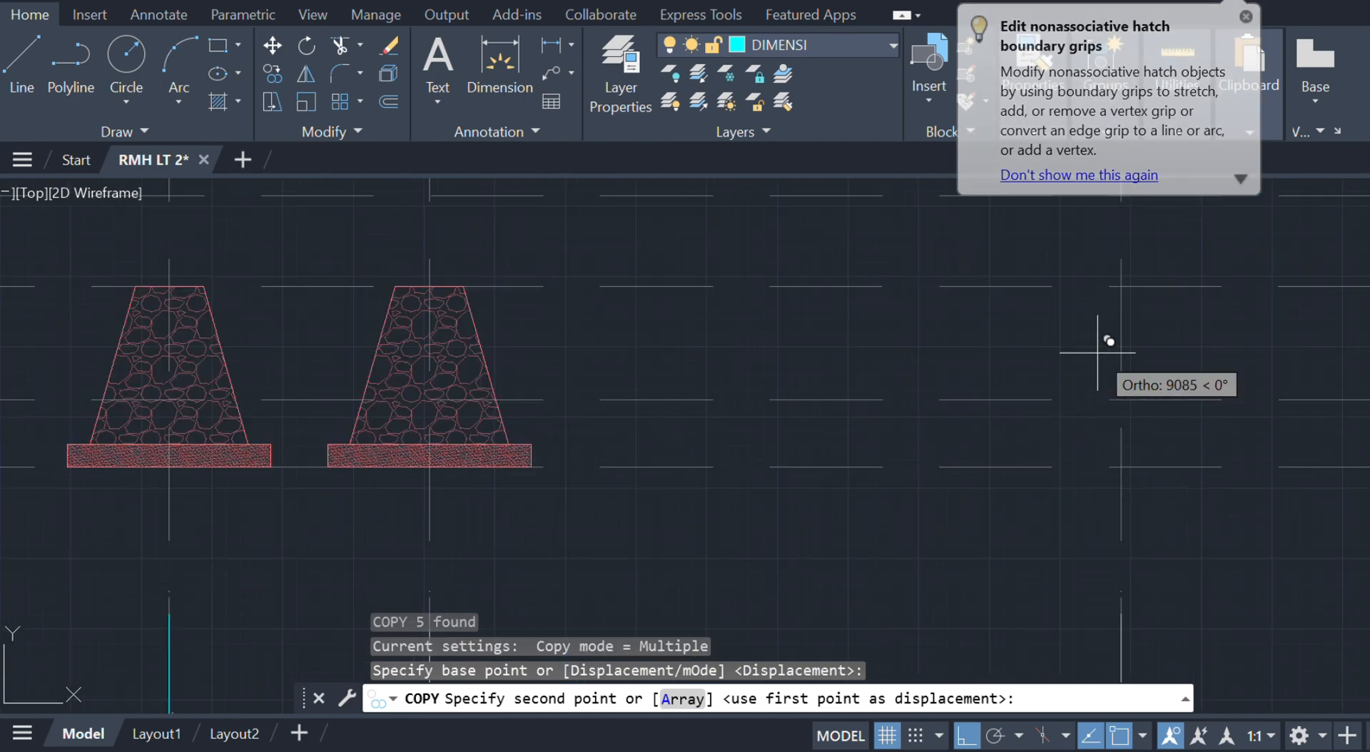
{"action": "left_click", "coordinate": [1135, 285]}
{"action": "key", "text": "Escape"}
- Copy the 250-high beam section by its bottom midpoint onto the top centres of the foundations at grids B and C
{"action": "scroll", "coordinate": [1030, 380], "scroll_direction": "down", "scroll_amount": 6}
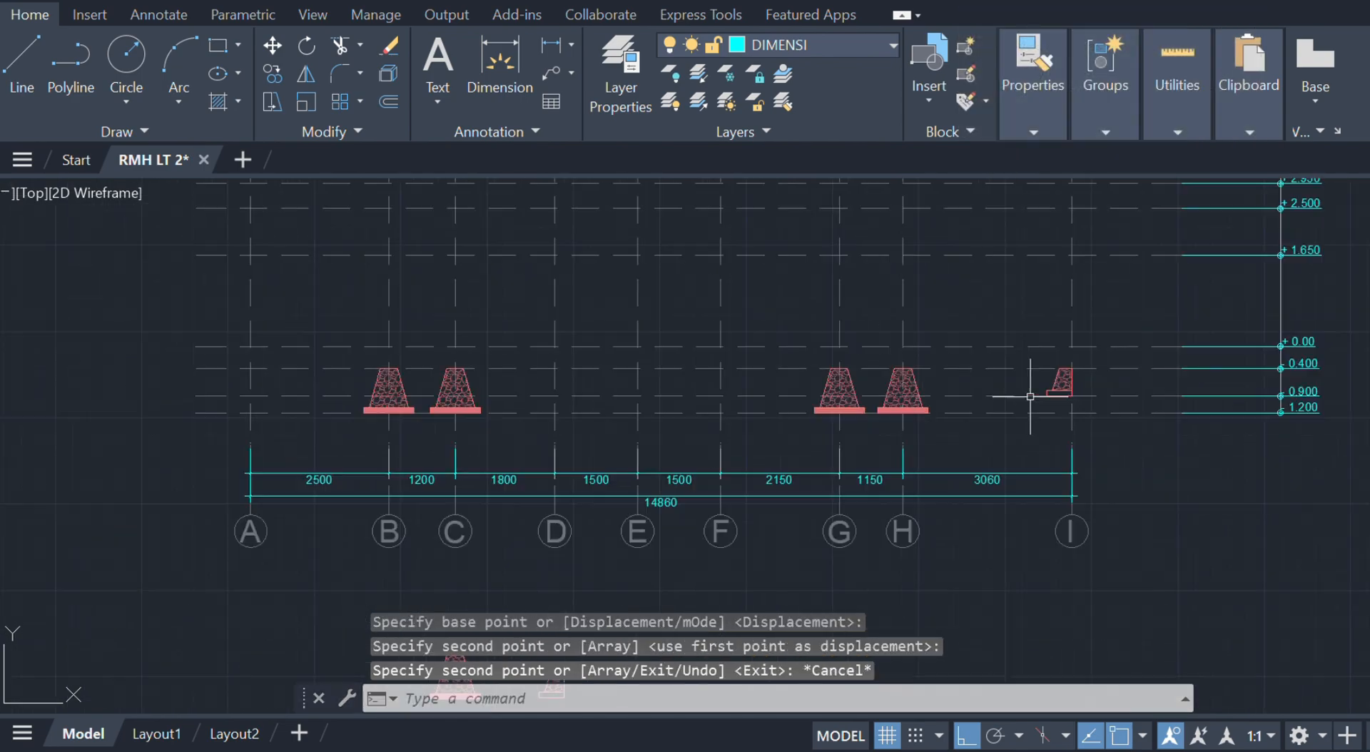
{"action": "middle_click_drag", "start_coordinate": [945, 403], "coordinate": [939, 468]}
{"action": "scroll", "coordinate": [735, 385], "scroll_direction": "up", "scroll_amount": 5}
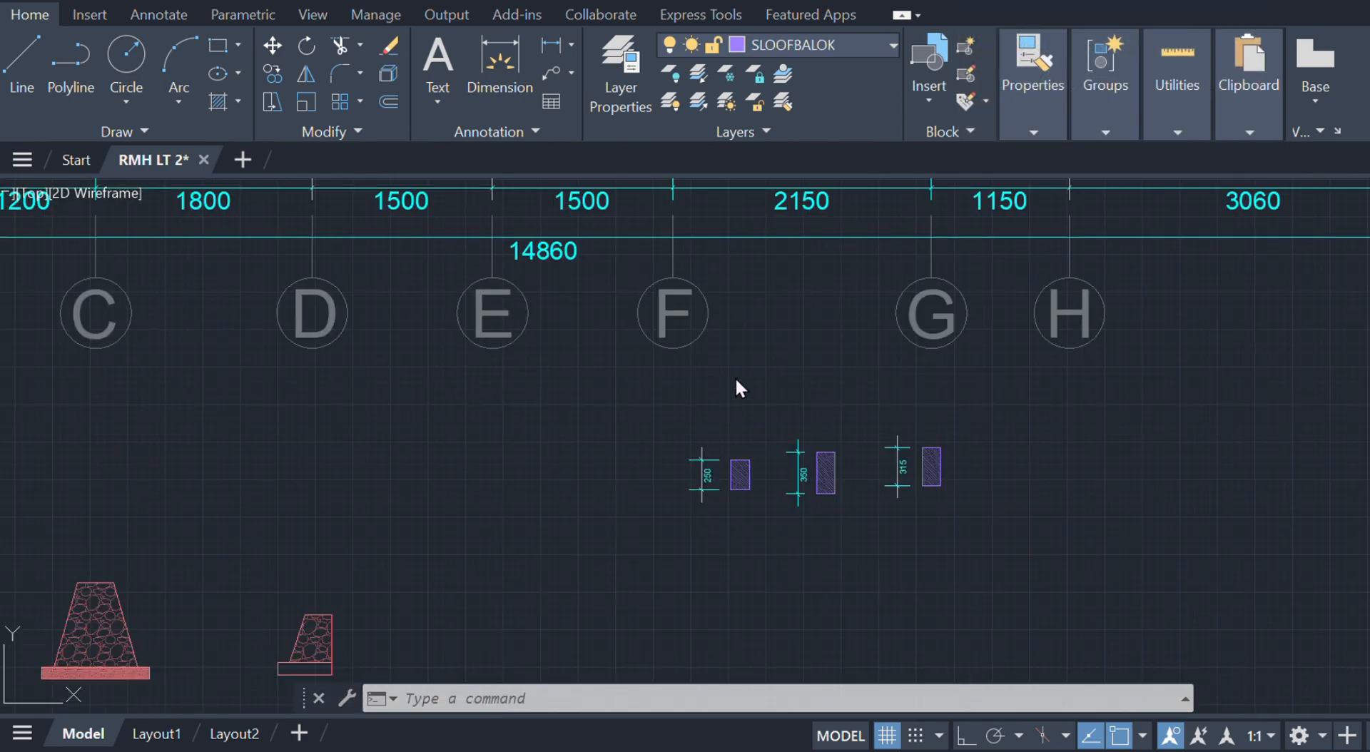
{"action": "scroll", "coordinate": [946, 486], "scroll_direction": "up", "scroll_amount": 4}
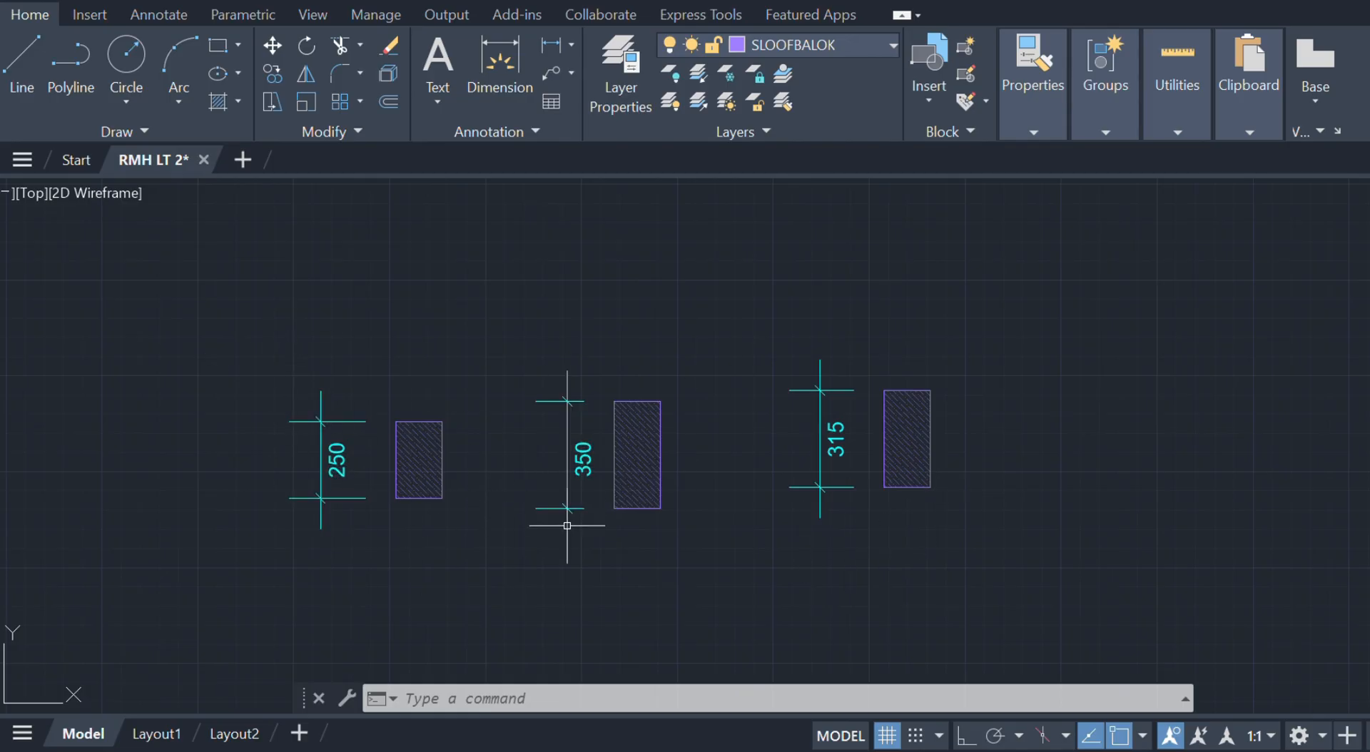
{"action": "scroll", "coordinate": [392, 483], "scroll_direction": "up", "scroll_amount": 2}
{"action": "left_click", "coordinate": [504, 550]}
{"action": "left_click", "coordinate": [415, 331]}
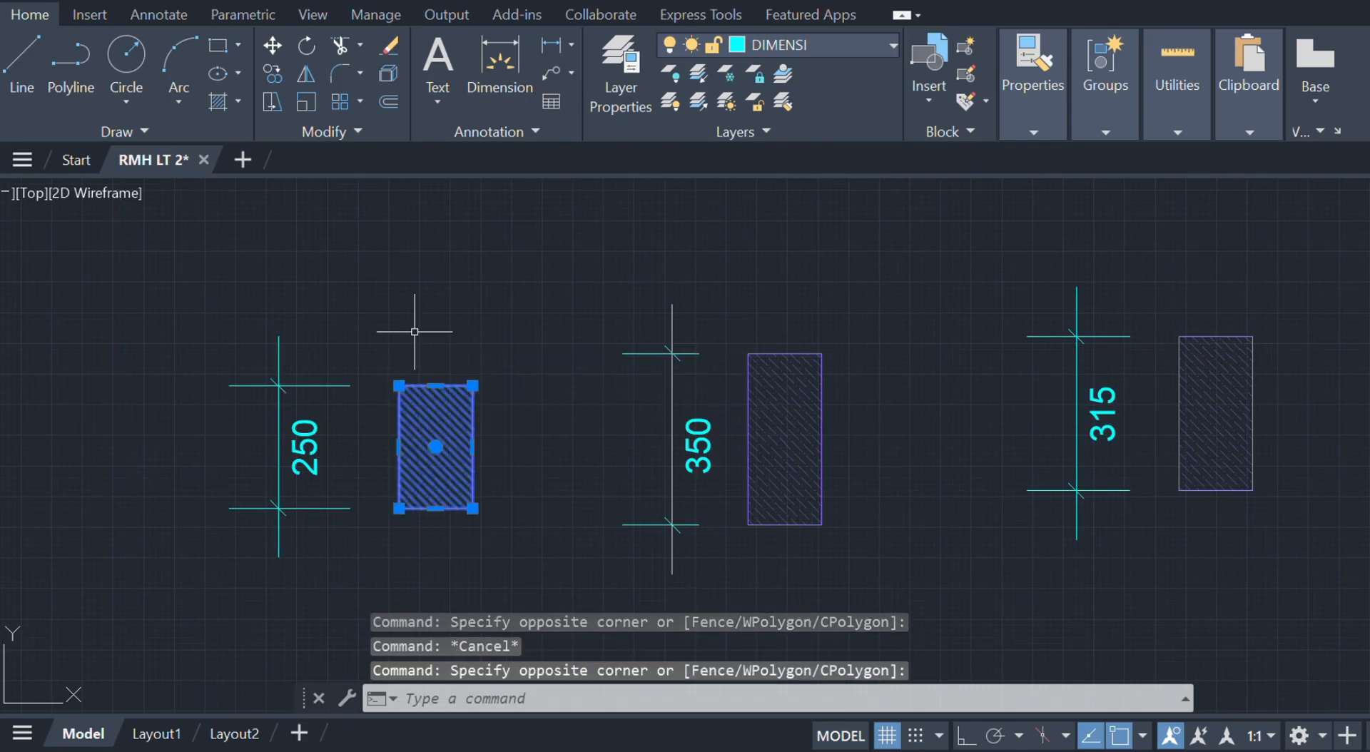
{"action": "type", "text": "co"}
{"action": "key", "text": "Return"}
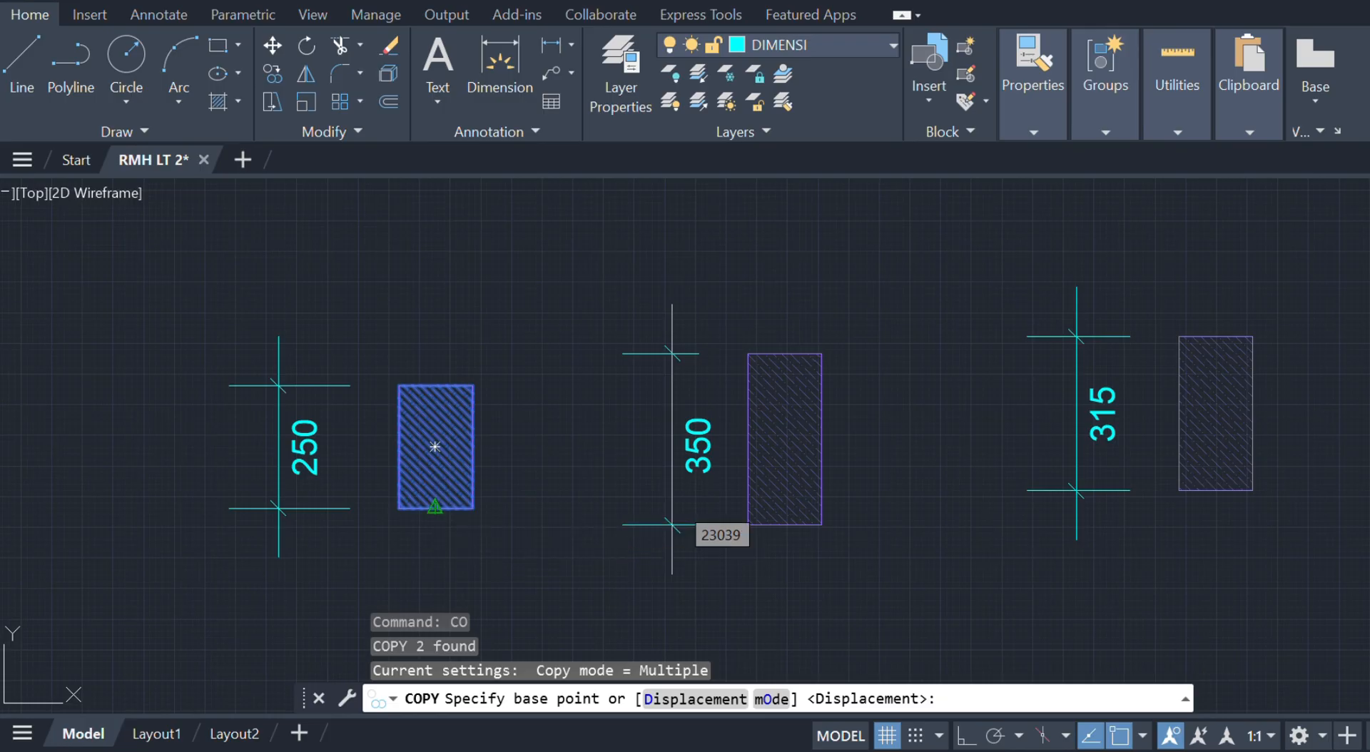
{"action": "left_click", "coordinate": [435, 508]}
{"action": "scroll", "coordinate": [435, 508], "scroll_direction": "down", "scroll_amount": 3}
{"action": "scroll", "coordinate": [306, 350], "scroll_direction": "down", "scroll_amount": 2}
{"action": "middle_click_drag", "start_coordinate": [300, 336], "coordinate": [601, 564]}
{"action": "scroll", "coordinate": [335, 300], "scroll_direction": "down", "scroll_amount": 2}
{"action": "middle_click_drag", "start_coordinate": [328, 300], "coordinate": [535, 419]}
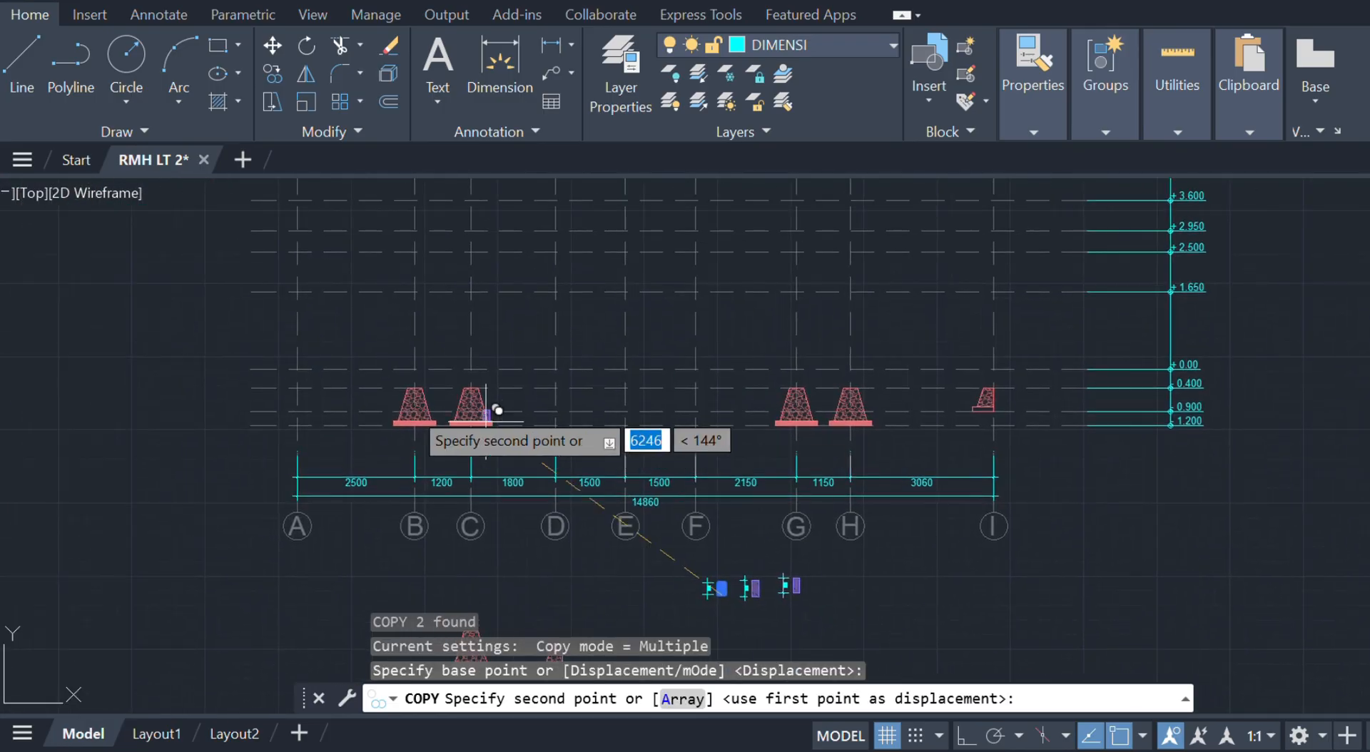
{"action": "scroll", "coordinate": [385, 389], "scroll_direction": "up", "scroll_amount": 8}
{"action": "left_click", "coordinate": [632, 374]}
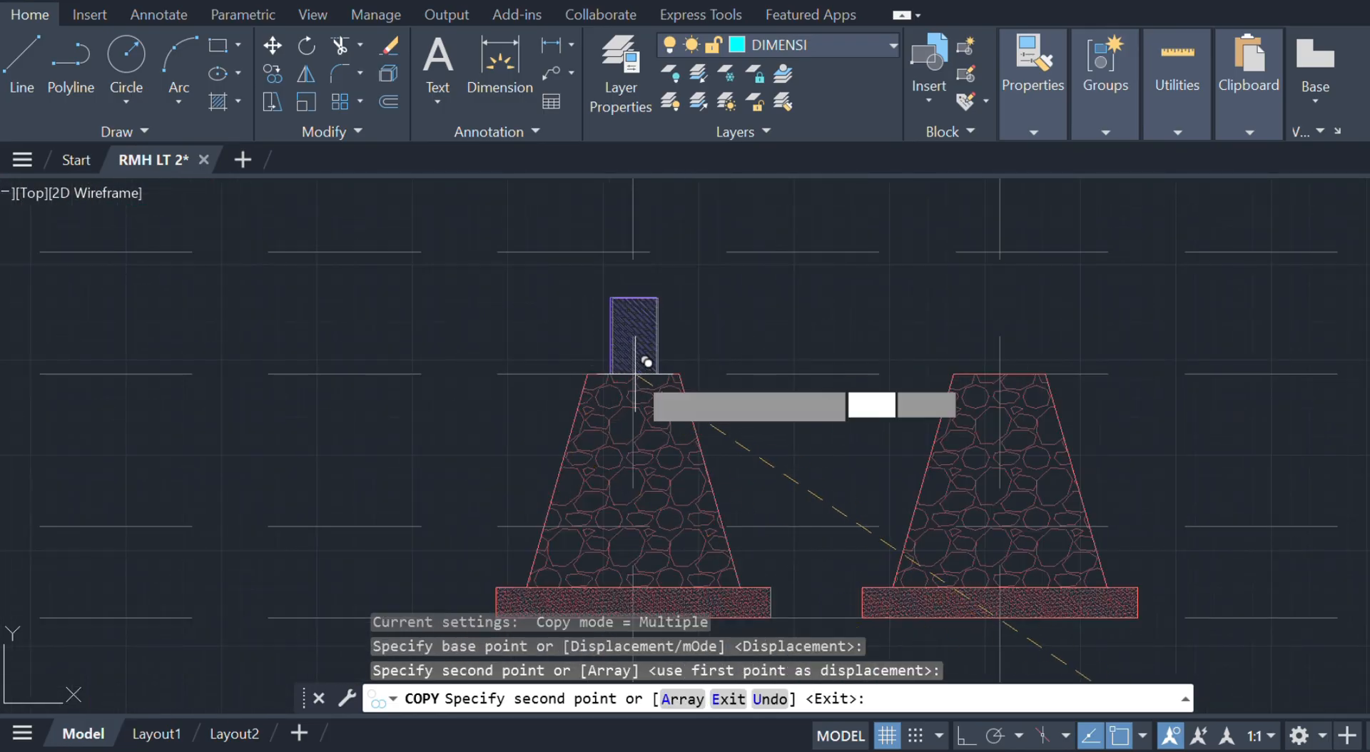
{"action": "left_click", "coordinate": [1009, 373]}
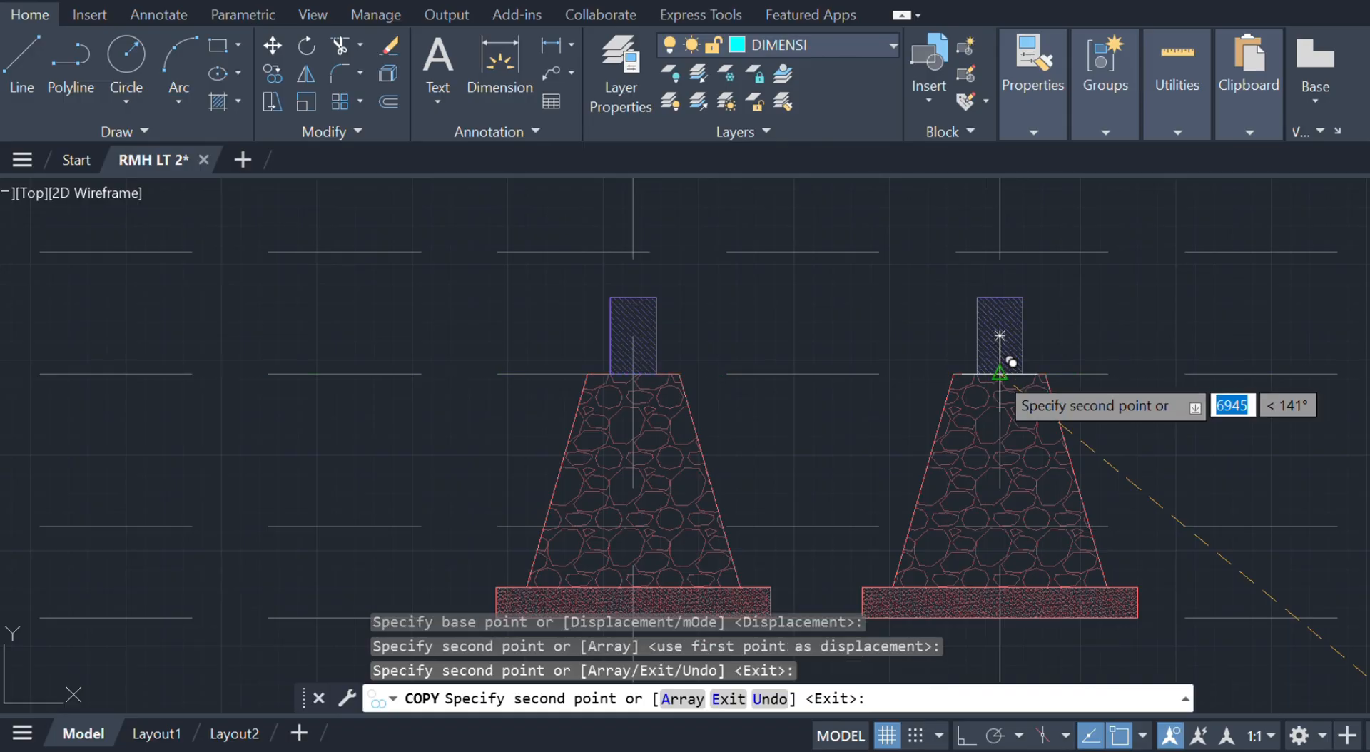
{"action": "key", "text": "Escape"}
- Copy the 350-high beam section by its bottom midpoint to the -0.400 level on grid D
{"action": "scroll", "coordinate": [824, 388], "scroll_direction": "down", "scroll_amount": 5}
{"action": "scroll", "coordinate": [824, 389], "scroll_direction": "up", "scroll_amount": 10}
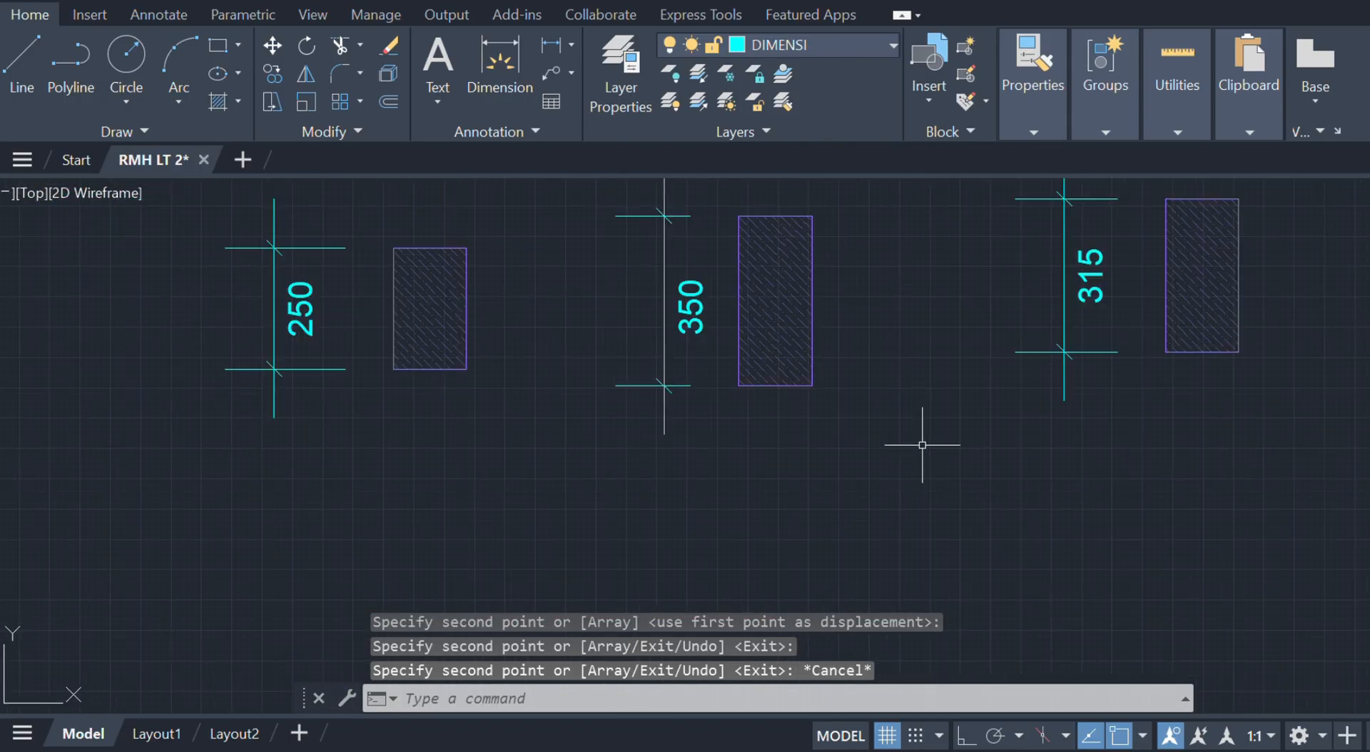
{"action": "left_click", "coordinate": [708, 180]}
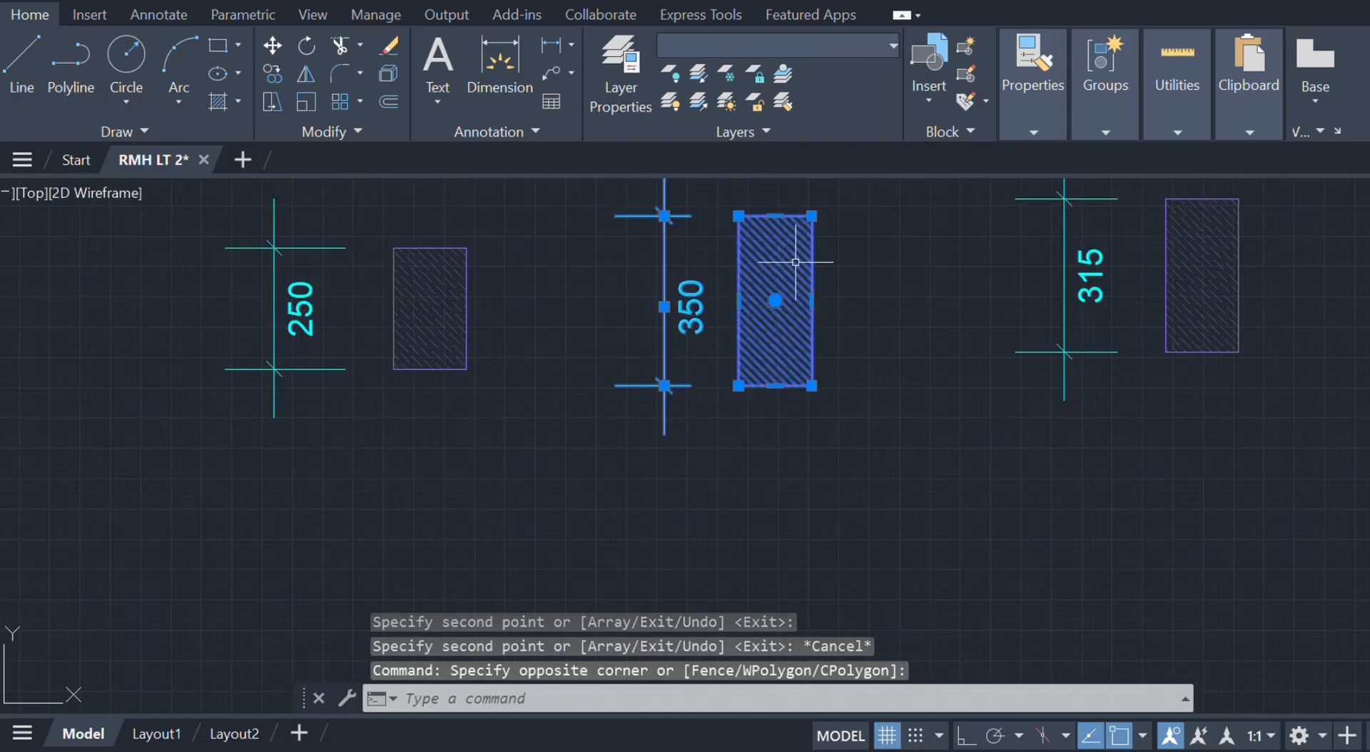
{"action": "key", "text": "Escape"}
{"action": "left_click", "coordinate": [845, 423]}
{"action": "left_click", "coordinate": [803, 300]}
{"action": "type", "text": "c"}
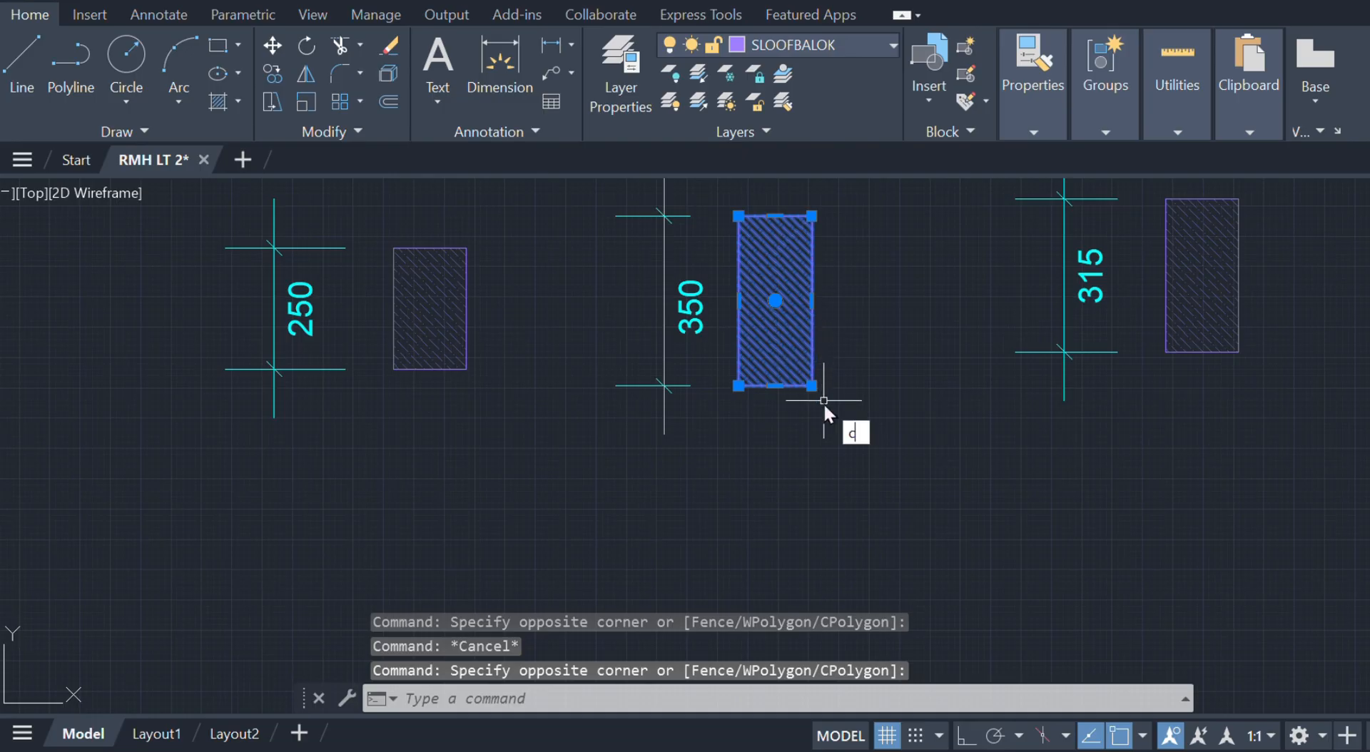
{"action": "type", "text": "o"}
{"action": "key", "text": "Return"}
{"action": "scroll", "coordinate": [778, 381], "scroll_direction": "up", "scroll_amount": 2}
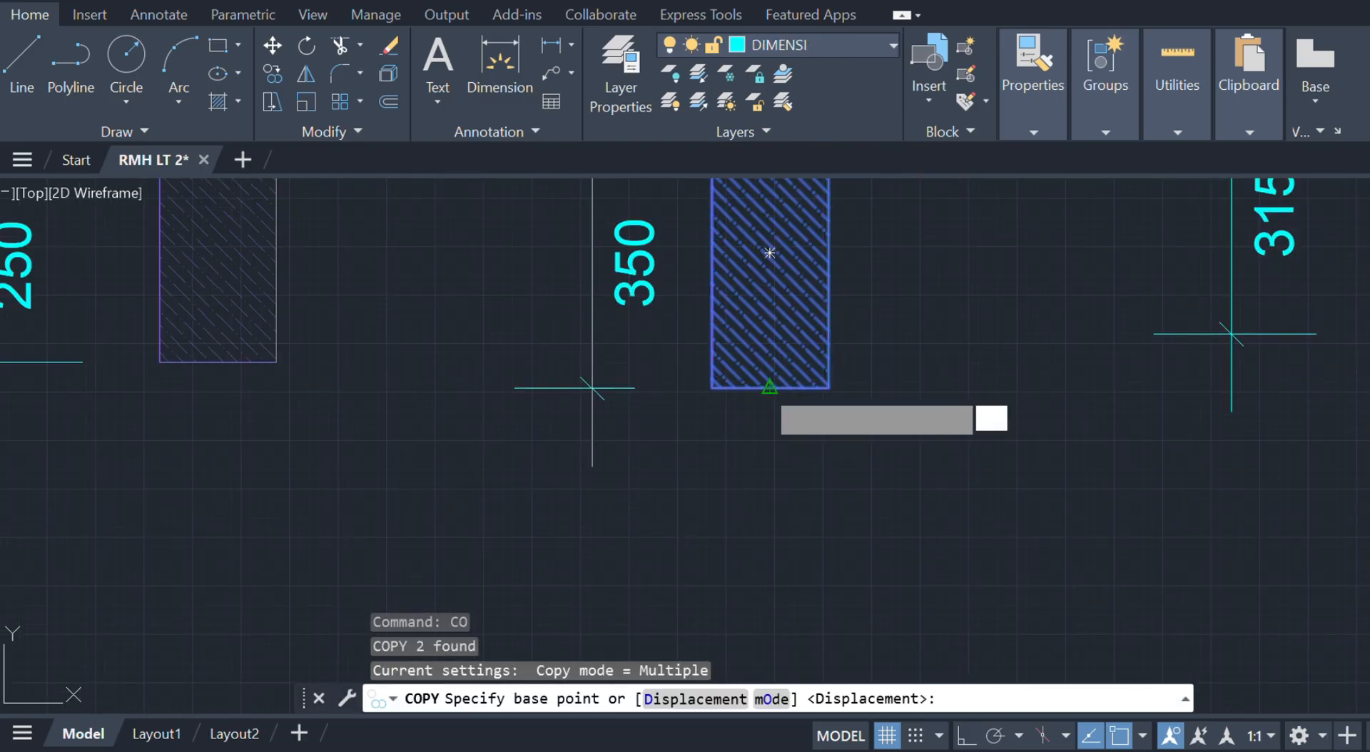
{"action": "left_click", "coordinate": [769, 386]}
{"action": "scroll", "coordinate": [769, 386], "scroll_direction": "down", "scroll_amount": 3}
{"action": "scroll", "coordinate": [645, 454], "scroll_direction": "up", "scroll_amount": 2}
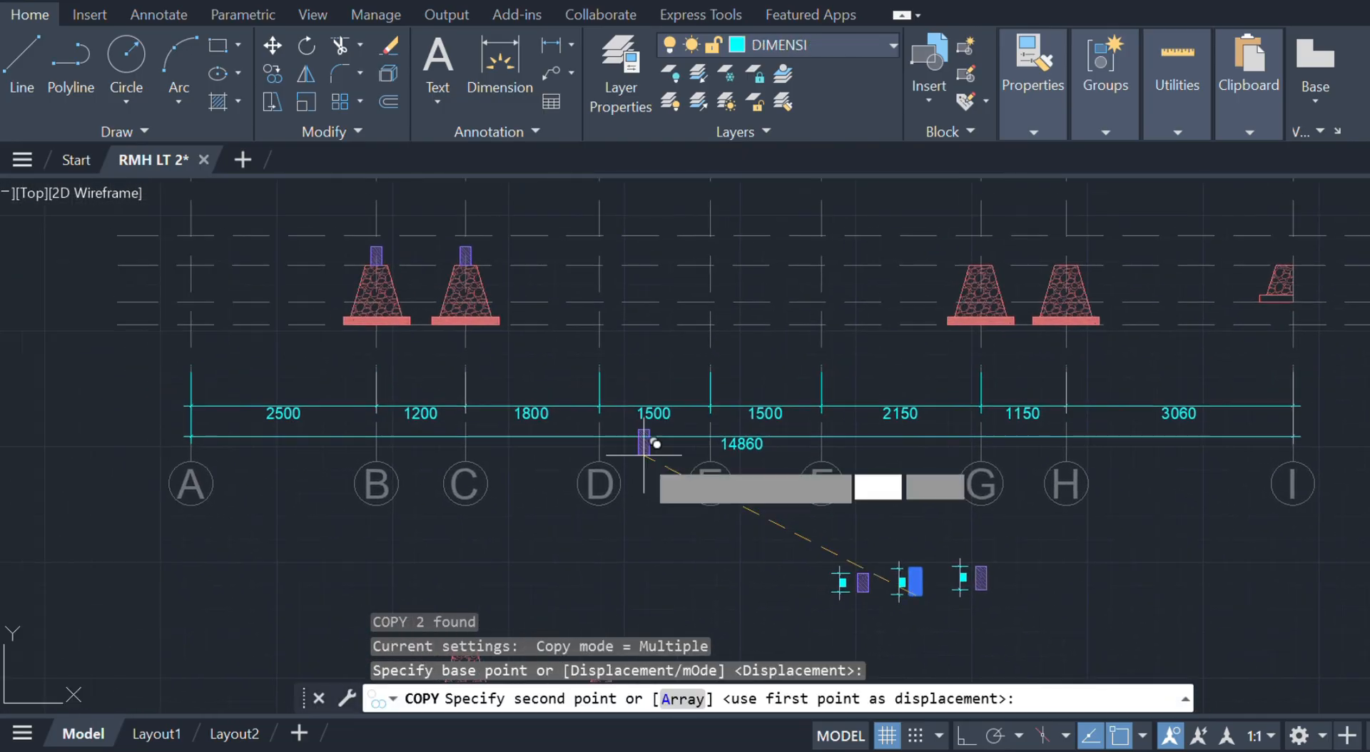
{"action": "scroll", "coordinate": [596, 239], "scroll_direction": "up", "scroll_amount": 4}
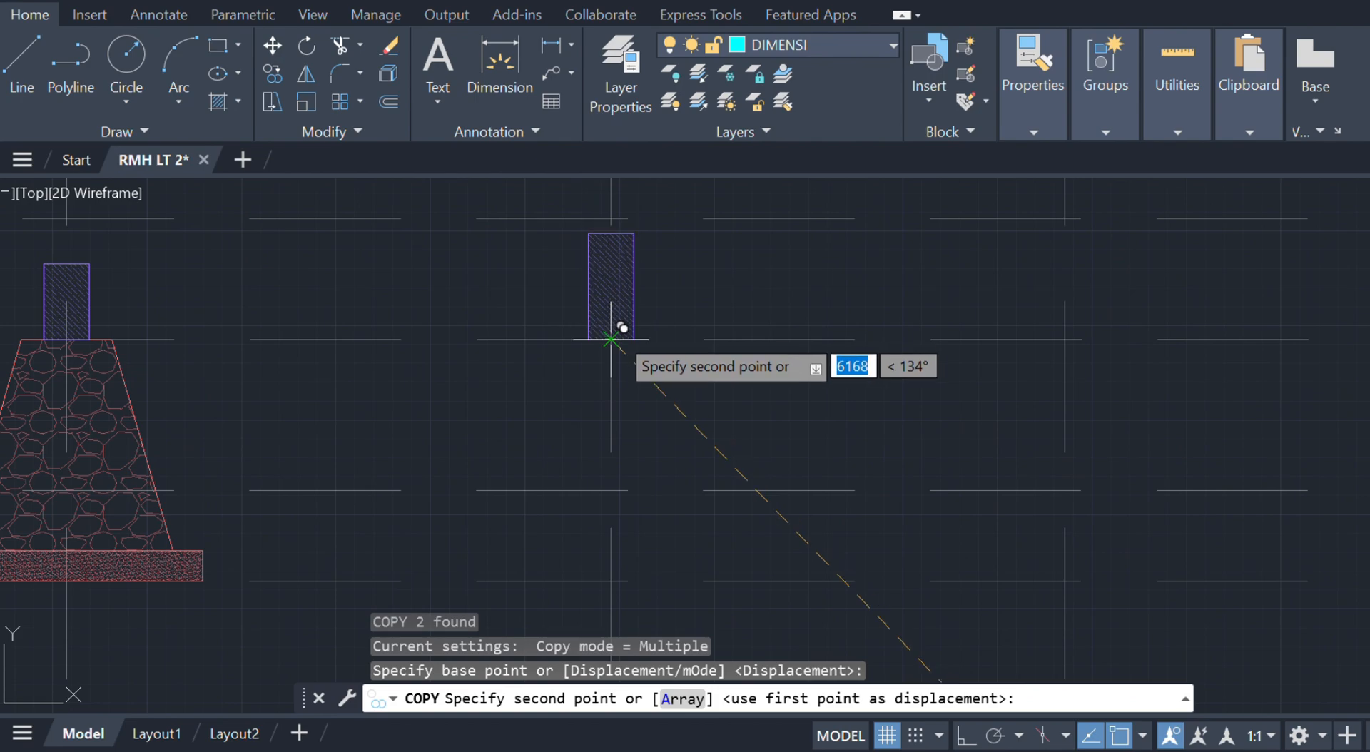
{"action": "key", "text": "Escape"}
- Copy the 315-high beam section by its bottom midpoint onto the top centres of the foundations at grids G and H
{"action": "scroll", "coordinate": [696, 336], "scroll_direction": "down", "scroll_amount": 3}
{"action": "scroll", "coordinate": [774, 399], "scroll_direction": "down", "scroll_amount": 3}
{"action": "mouse_move", "coordinate": [819, 428]}
{"action": "middle_mouse_down"}
{"action": "mouse_move", "coordinate": [804, 396]}
{"action": "mouse_move", "coordinate": [581, 284]}
{"action": "middle_mouse_up"}
{"action": "scroll", "coordinate": [580, 285], "scroll_direction": "down", "scroll_amount": 2}
{"action": "scroll", "coordinate": [804, 447], "scroll_direction": "down", "scroll_amount": 1}
{"action": "scroll", "coordinate": [657, 400], "scroll_direction": "up", "scroll_amount": 5}
{"action": "scroll", "coordinate": [615, 459], "scroll_direction": "up", "scroll_amount": 3}
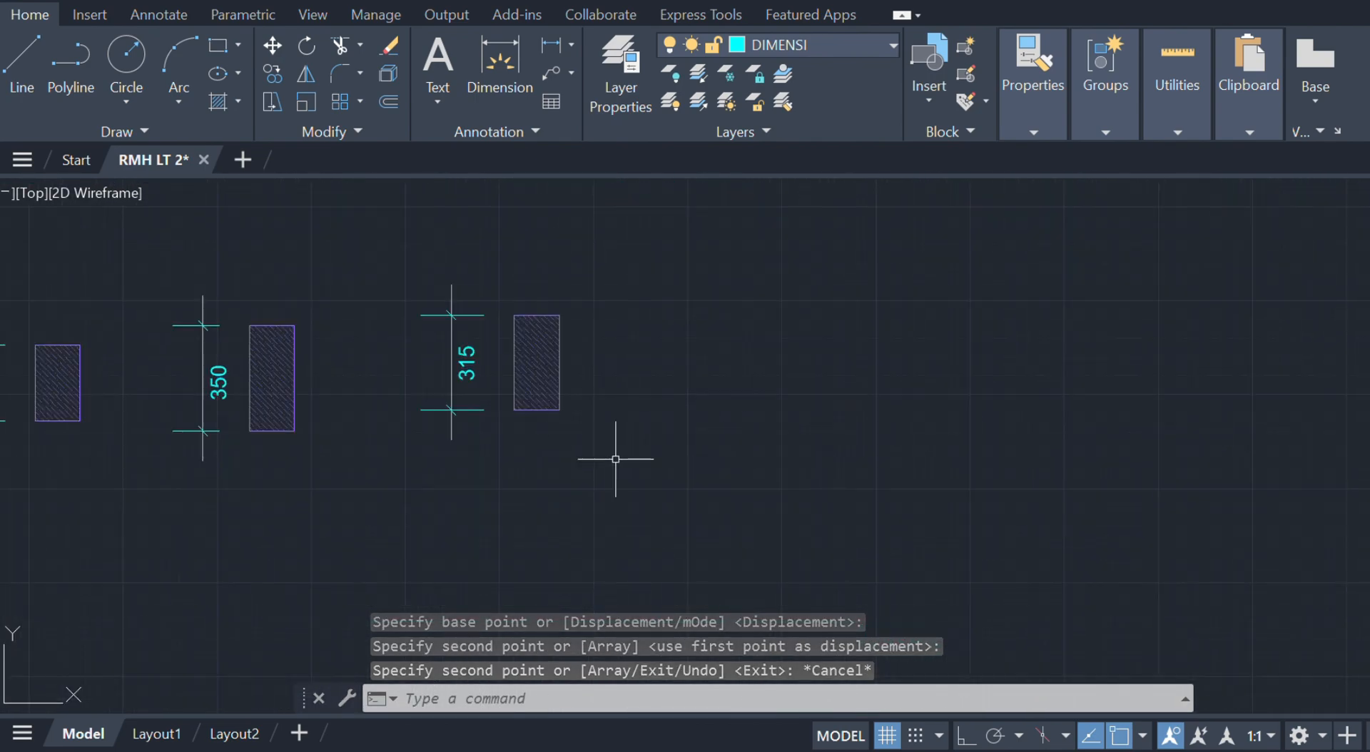
{"action": "left_click", "coordinate": [615, 459]}
{"action": "left_click", "coordinate": [537, 314]}
{"action": "type", "text": "c"}
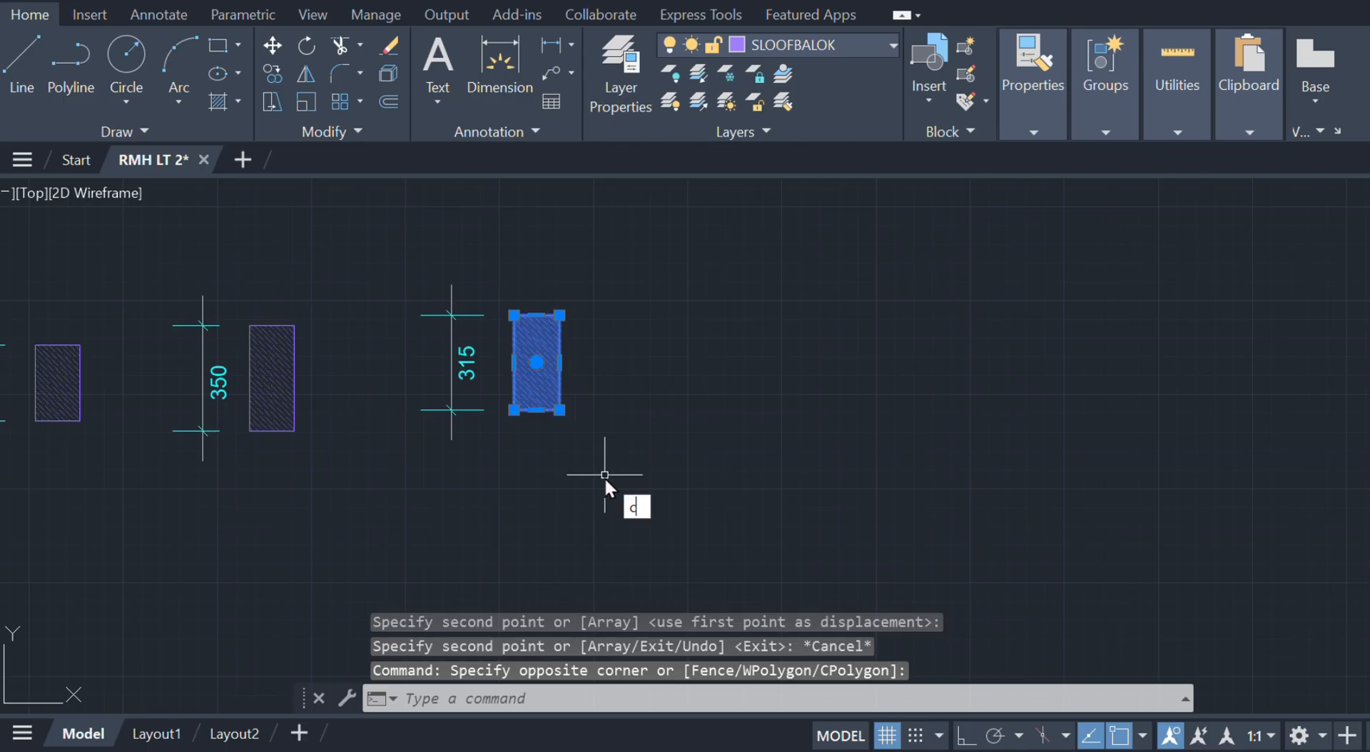
{"action": "type", "text": "o"}
{"action": "key", "text": "Return"}
{"action": "scroll", "coordinate": [560, 408], "scroll_direction": "up", "scroll_amount": 3}
{"action": "left_click", "coordinate": [522, 412]}
{"action": "scroll", "coordinate": [598, 329], "scroll_direction": "down", "scroll_amount": 5}
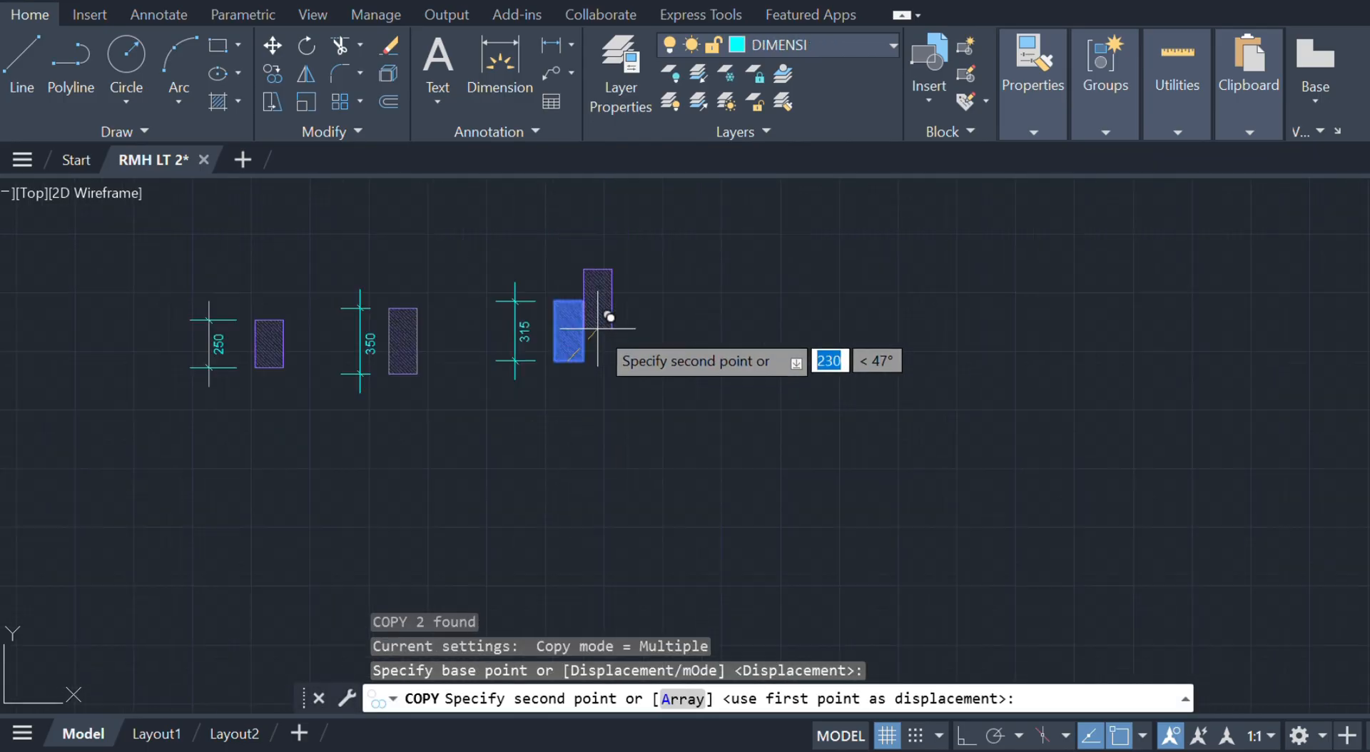
{"action": "scroll", "coordinate": [598, 329], "scroll_direction": "down", "scroll_amount": 4}
{"action": "middle_click_drag", "start_coordinate": [598, 329], "coordinate": [686, 560]}
{"action": "scroll", "coordinate": [695, 250], "scroll_direction": "up", "scroll_amount": 6}
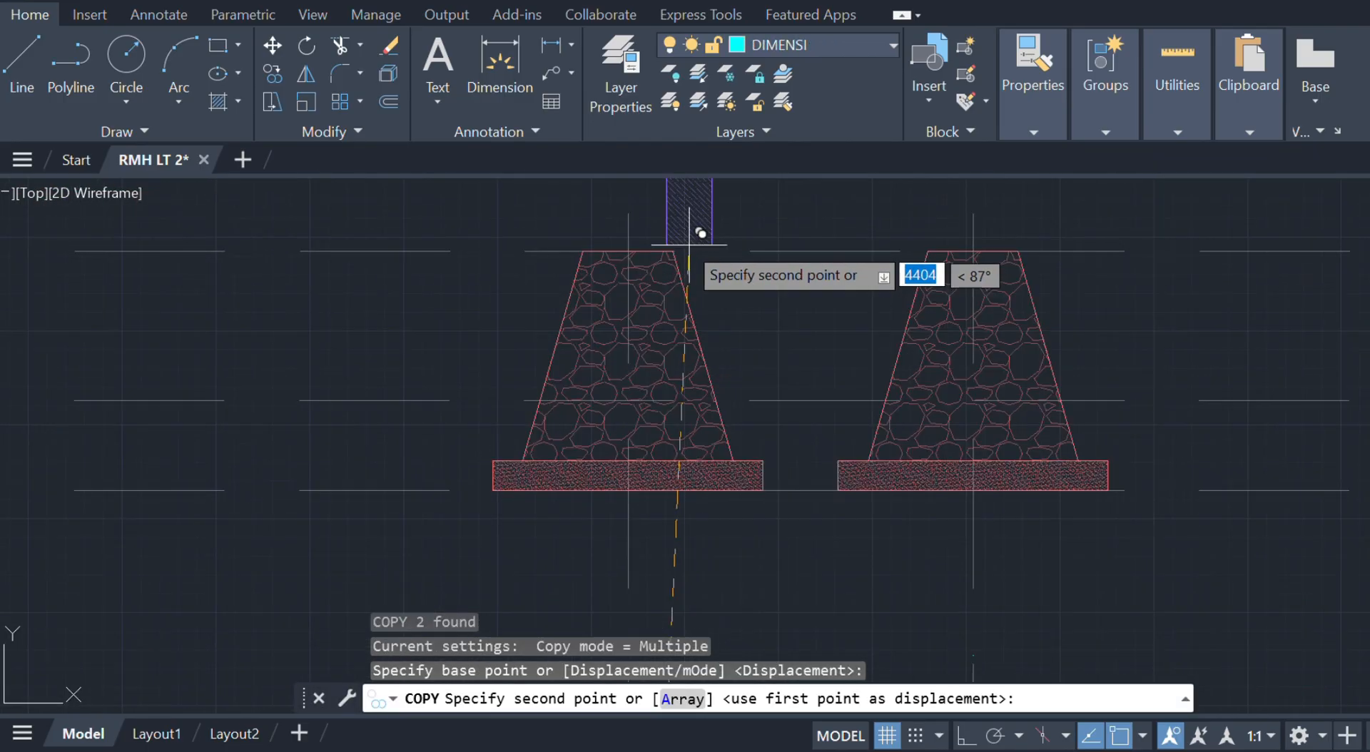
{"action": "left_click", "coordinate": [628, 251]}
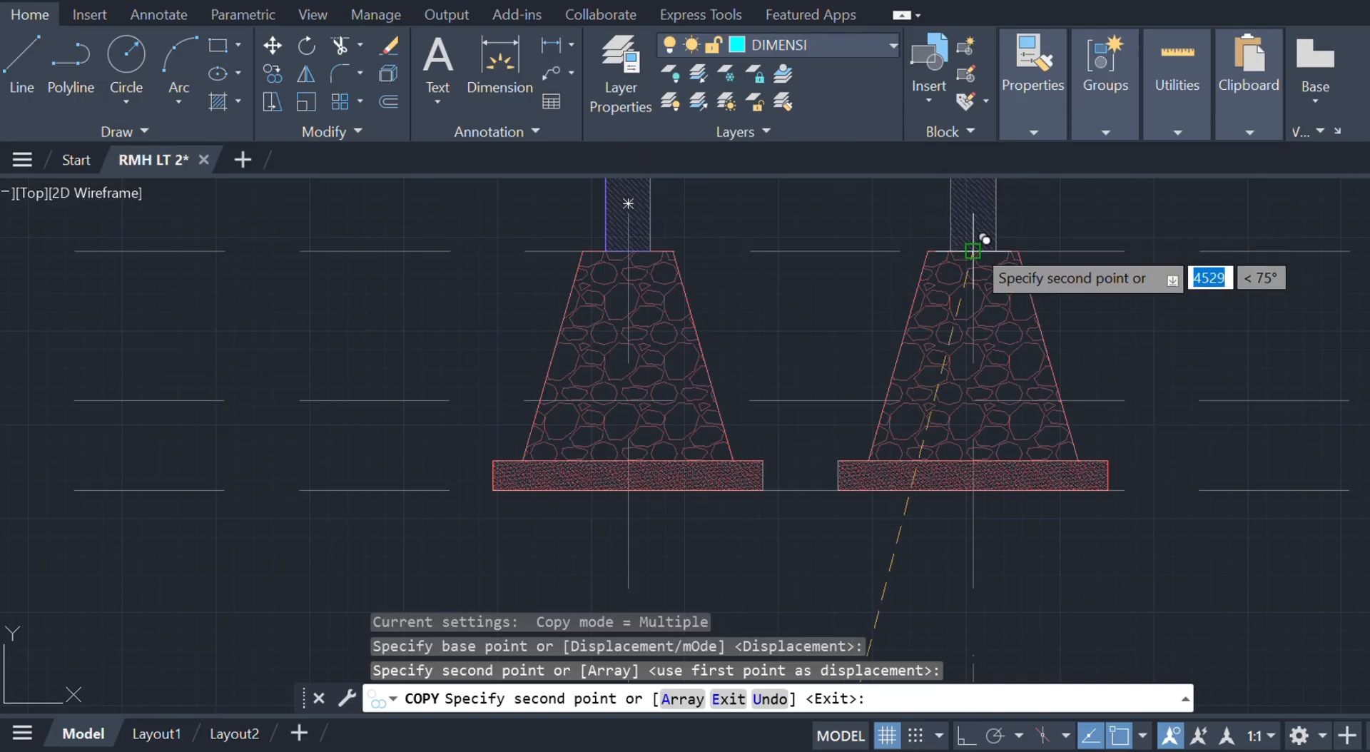
{"action": "left_click", "coordinate": [973, 252]}
{"action": "scroll", "coordinate": [909, 342], "scroll_direction": "down", "scroll_amount": 4}
{"action": "middle_click_drag", "start_coordinate": [905, 354], "coordinate": [905, 401]}
{"action": "key", "text": "Escape"}
{"action": "scroll", "coordinate": [911, 356], "scroll_direction": "up", "scroll_amount": 3}
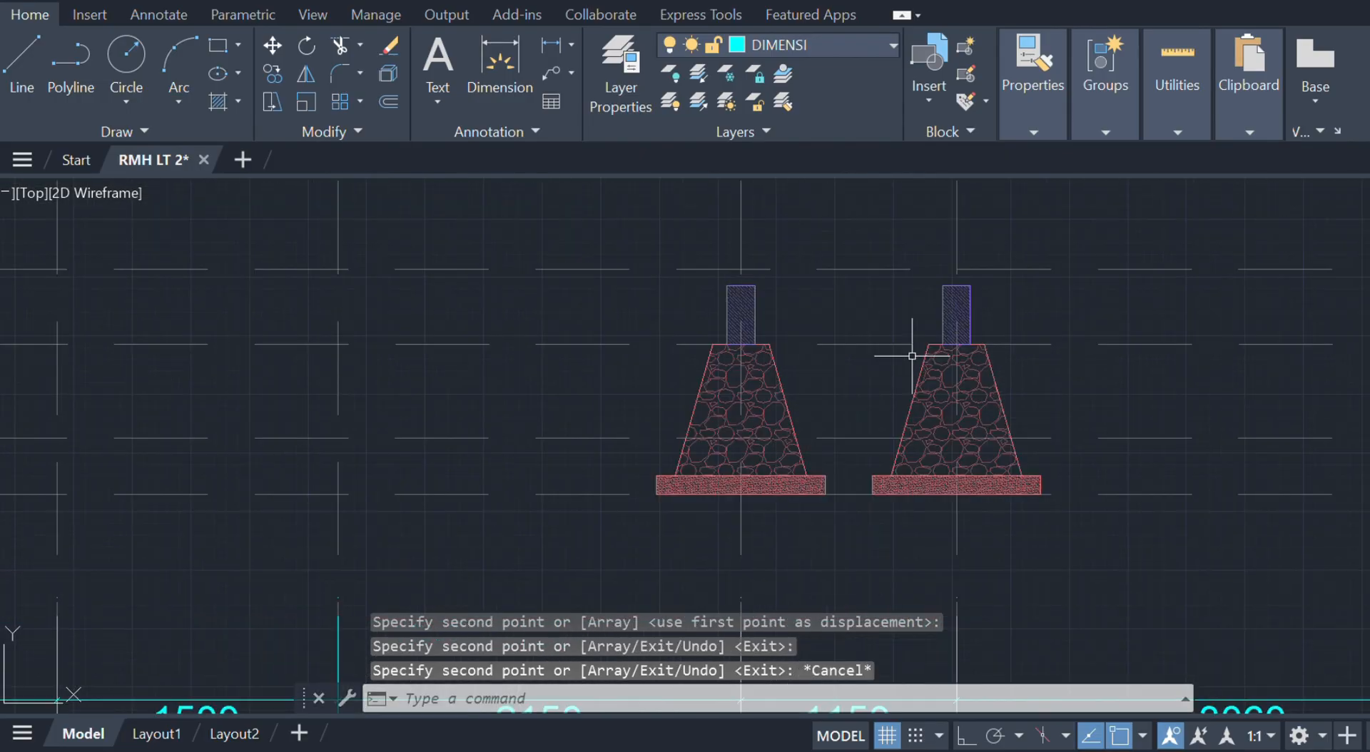
- Draw a line from the grid B foundation's top left corner horizontally to grid A, continuing 250 straight down
{"action": "type", "text": "l"}
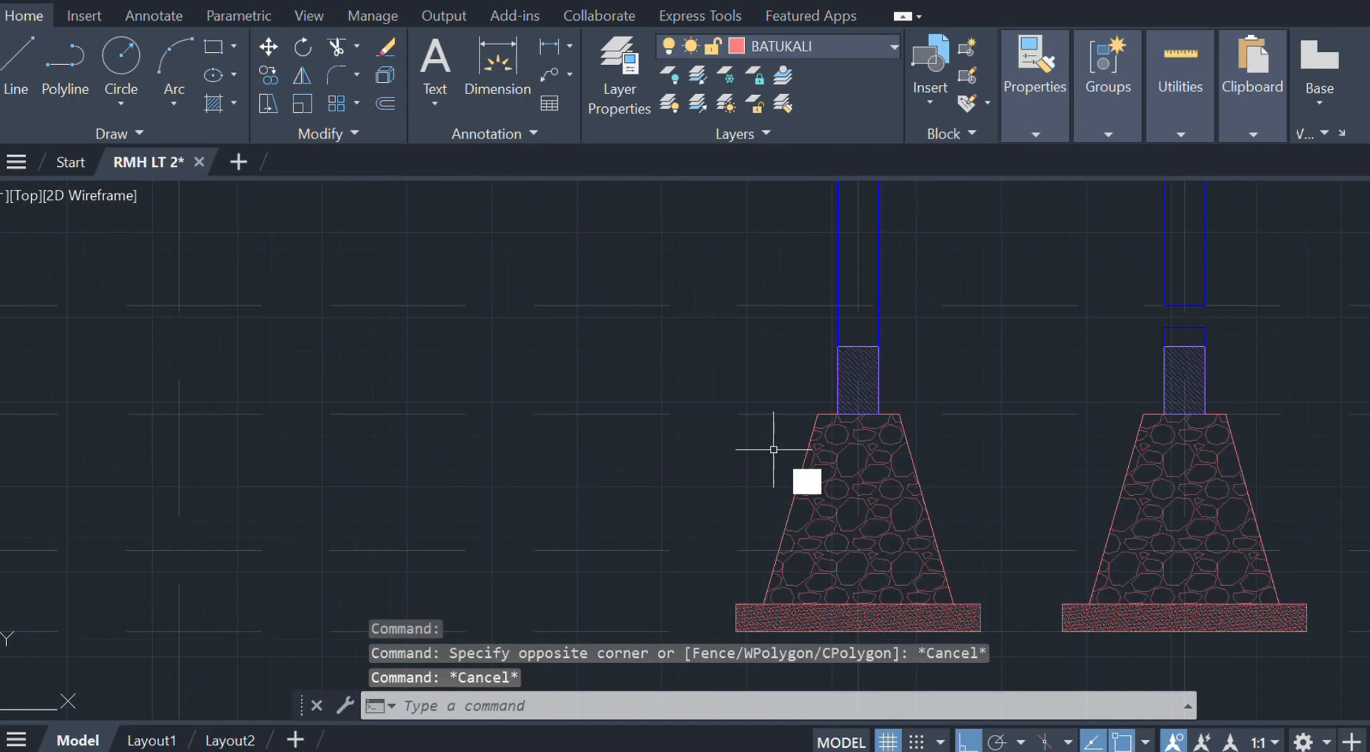
{"action": "key", "text": "Return"}
{"action": "left_click", "coordinate": [817, 412]}
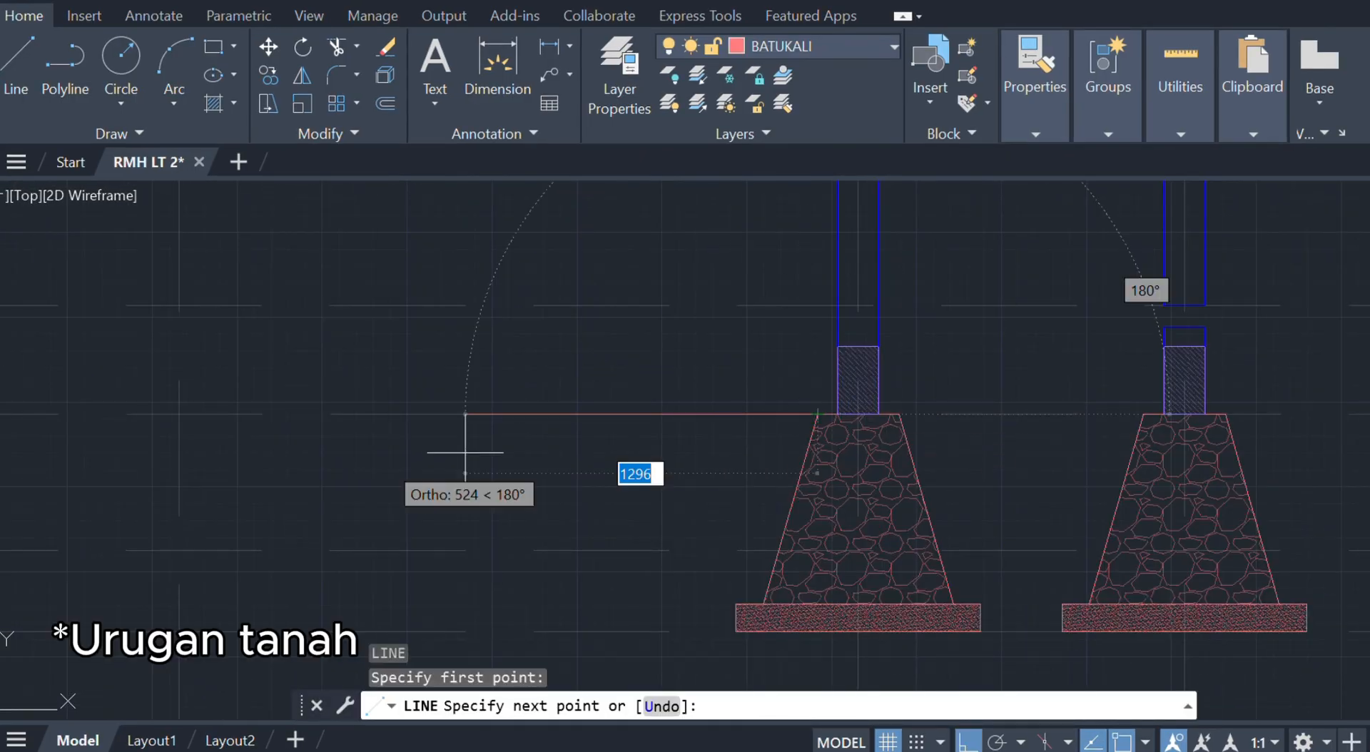
{"action": "left_click", "coordinate": [179, 414]}
{"action": "scroll", "coordinate": [183, 457], "scroll_direction": "down", "scroll_amount": 4}
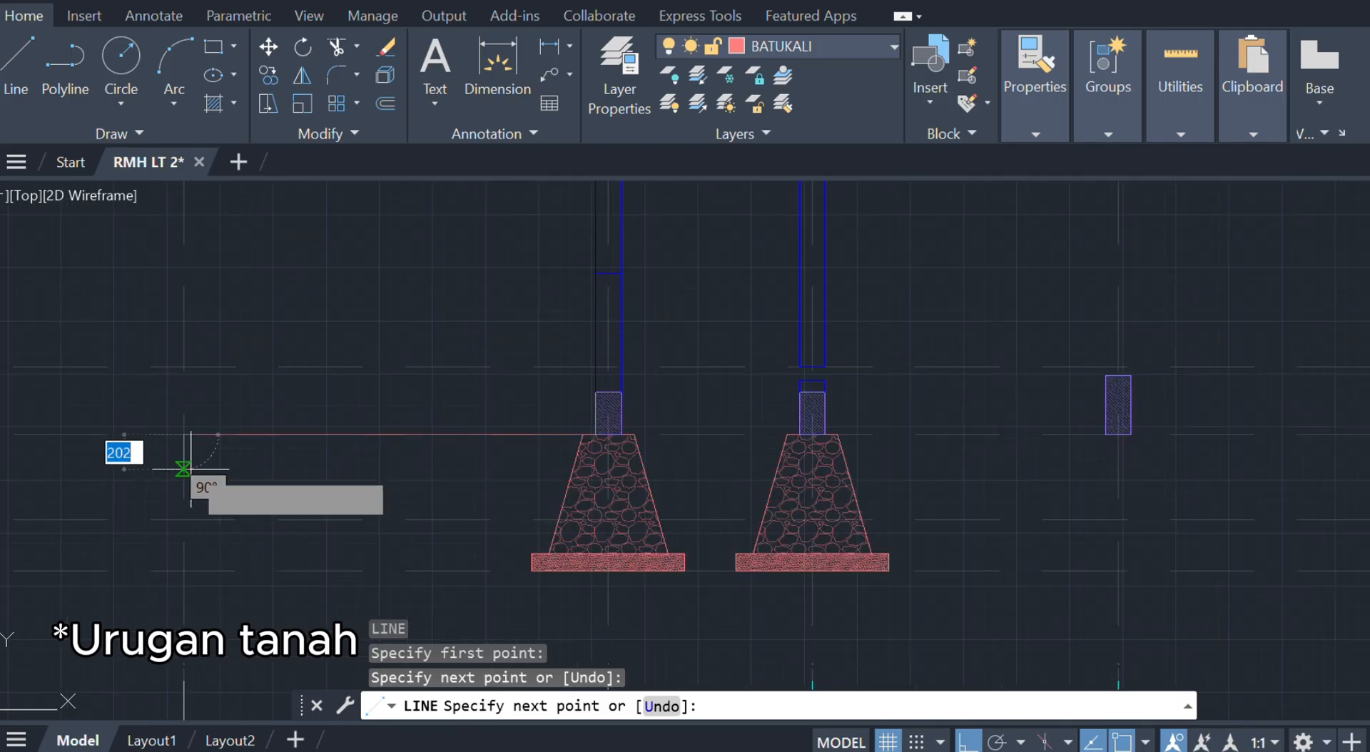
{"action": "scroll", "coordinate": [314, 421], "scroll_direction": "up", "scroll_amount": 4}
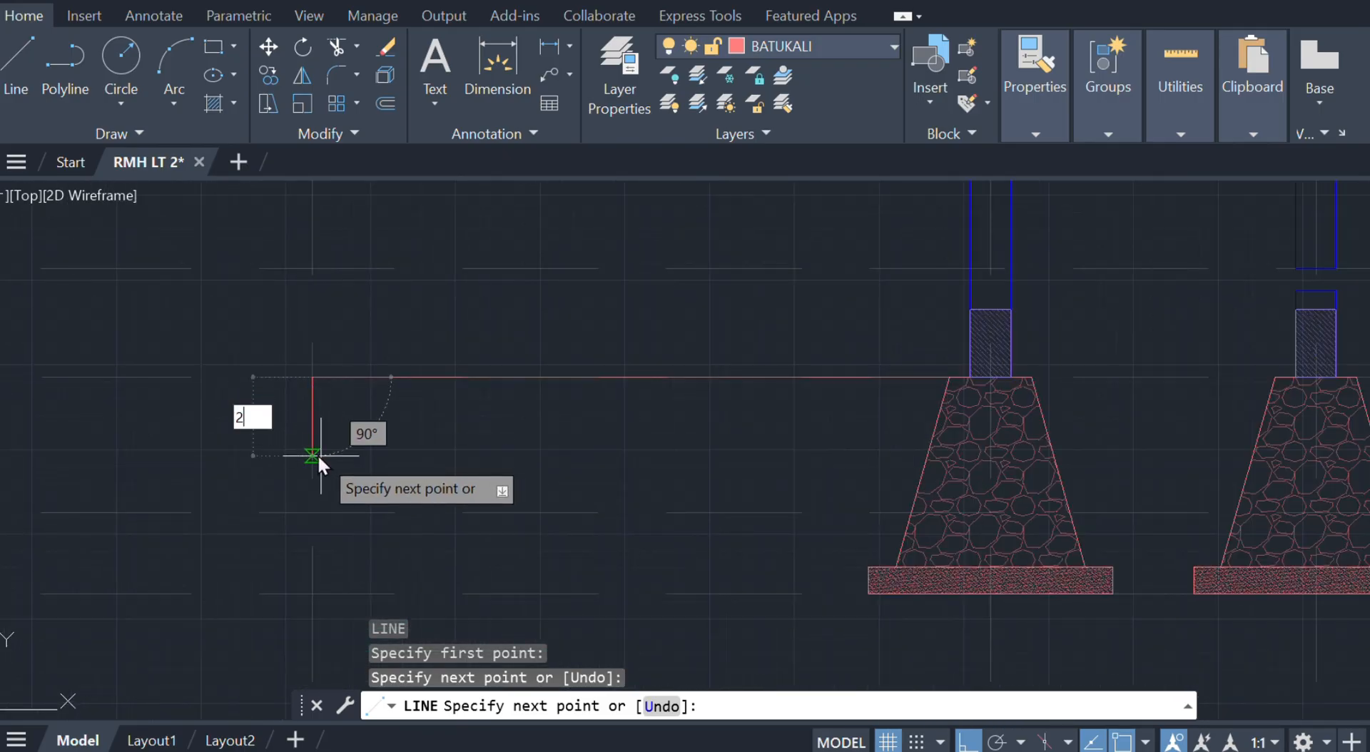
{"action": "key", "text": "Return"}
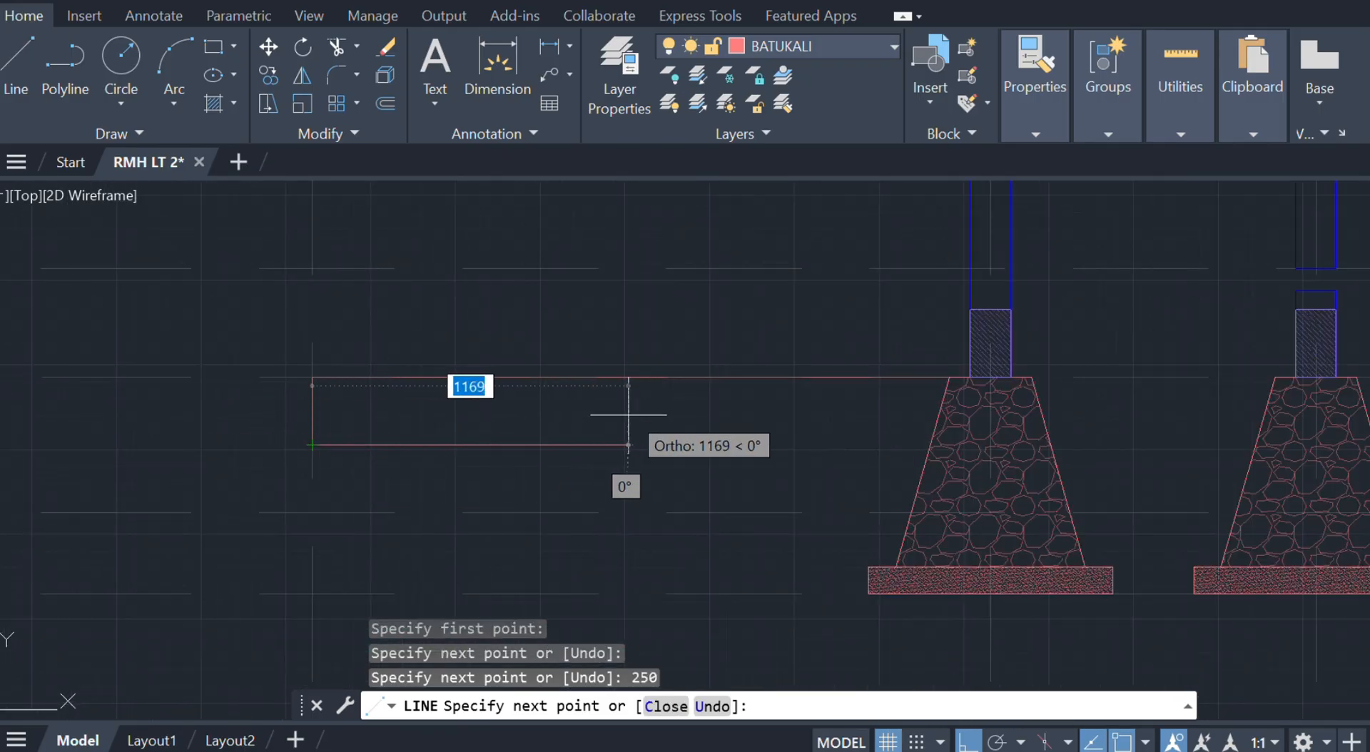
- Continue the soil fill outline 1700 to the right and slope it to the lower left corner of the grid B foundation's base
{"action": "type", "text": "1700"}
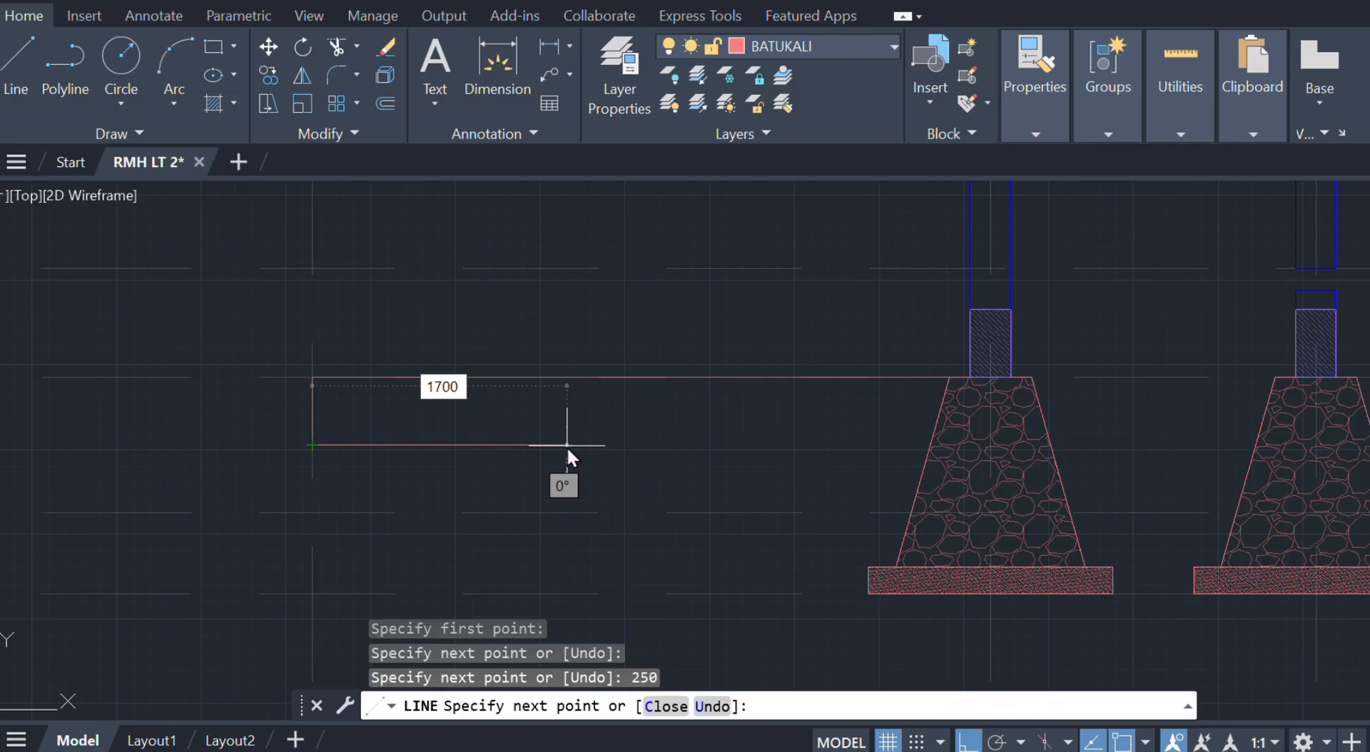
{"action": "key", "text": "Return"}
{"action": "scroll", "coordinate": [849, 562], "scroll_direction": "up", "scroll_amount": 2}
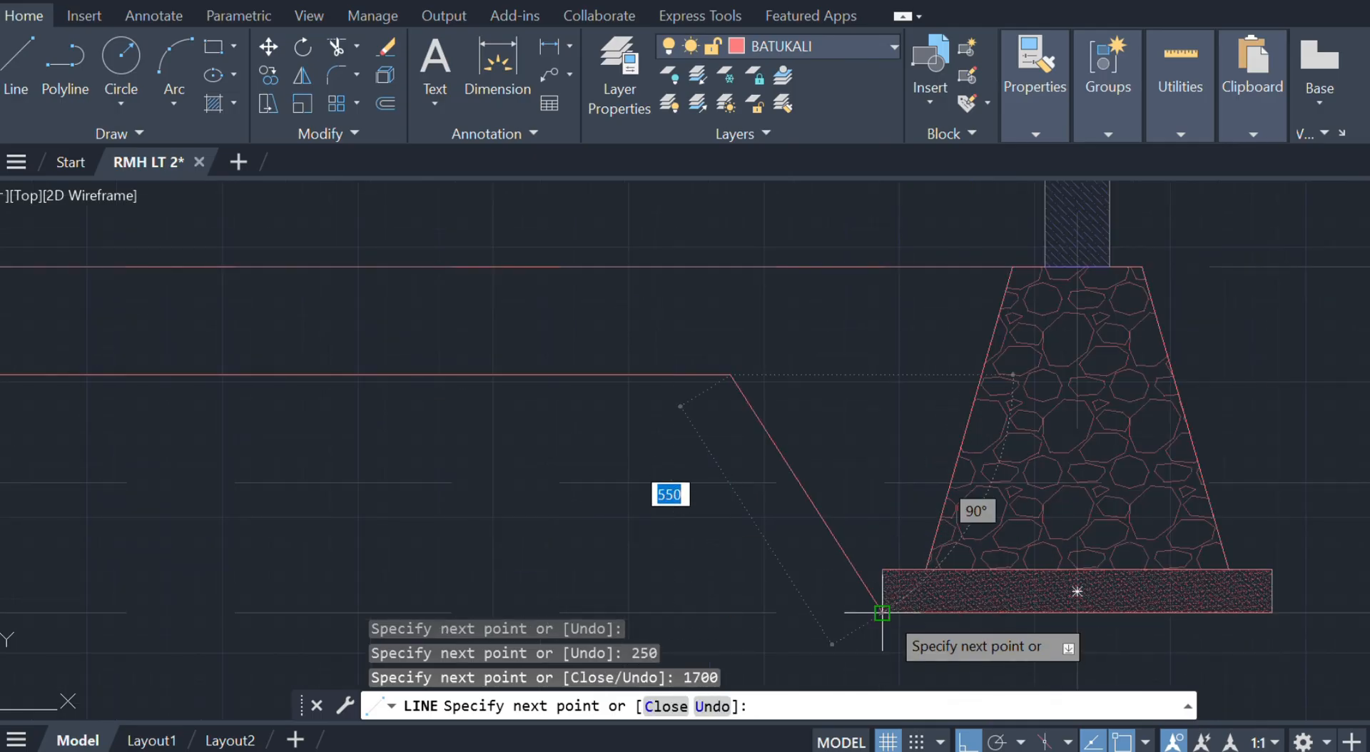
{"action": "left_click", "coordinate": [884, 612]}
{"action": "key", "text": "Escape"}
- Draw a horizontal line along the lower level line between the facing slopes of the foundations at grids B and C
{"action": "scroll", "coordinate": [892, 590], "scroll_direction": "down", "scroll_amount": 6}
{"action": "middle_click_drag", "start_coordinate": [870, 535], "coordinate": [794, 371]}
{"action": "scroll", "coordinate": [811, 383], "scroll_direction": "up", "scroll_amount": 4}
{"action": "type", "text": "l"}
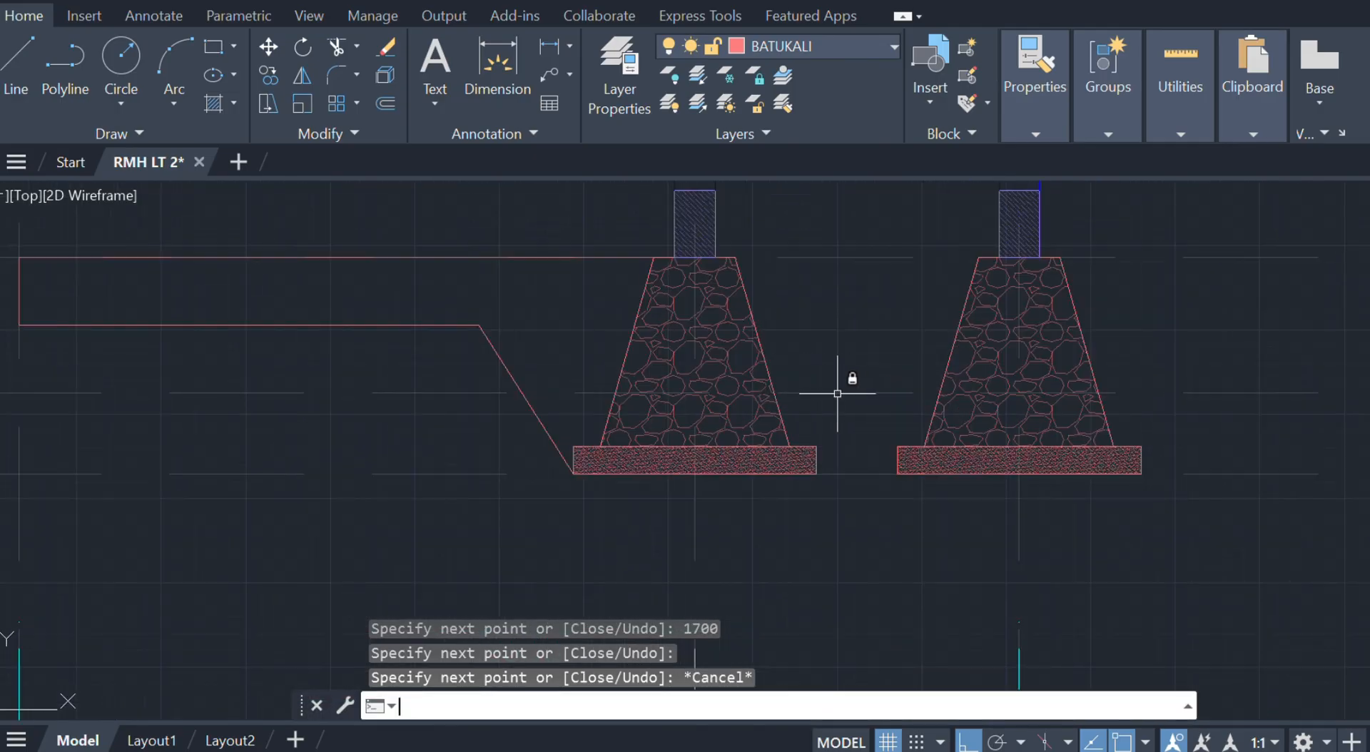
{"action": "key", "text": "Return"}
{"action": "scroll", "coordinate": [792, 397], "scroll_direction": "up", "scroll_amount": 4}
{"action": "left_click", "coordinate": [741, 385]}
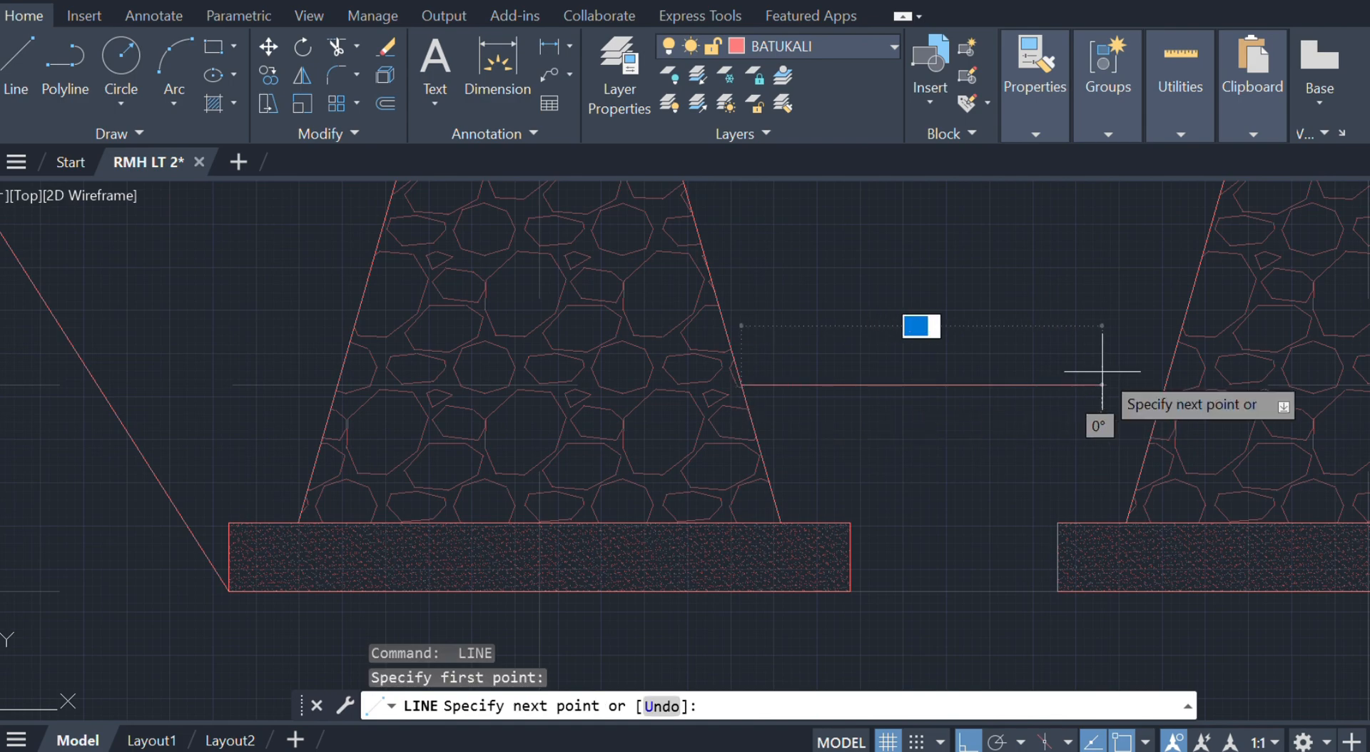
{"action": "left_click", "coordinate": [1166, 385]}
{"action": "left_click", "coordinate": [1034, 381]}
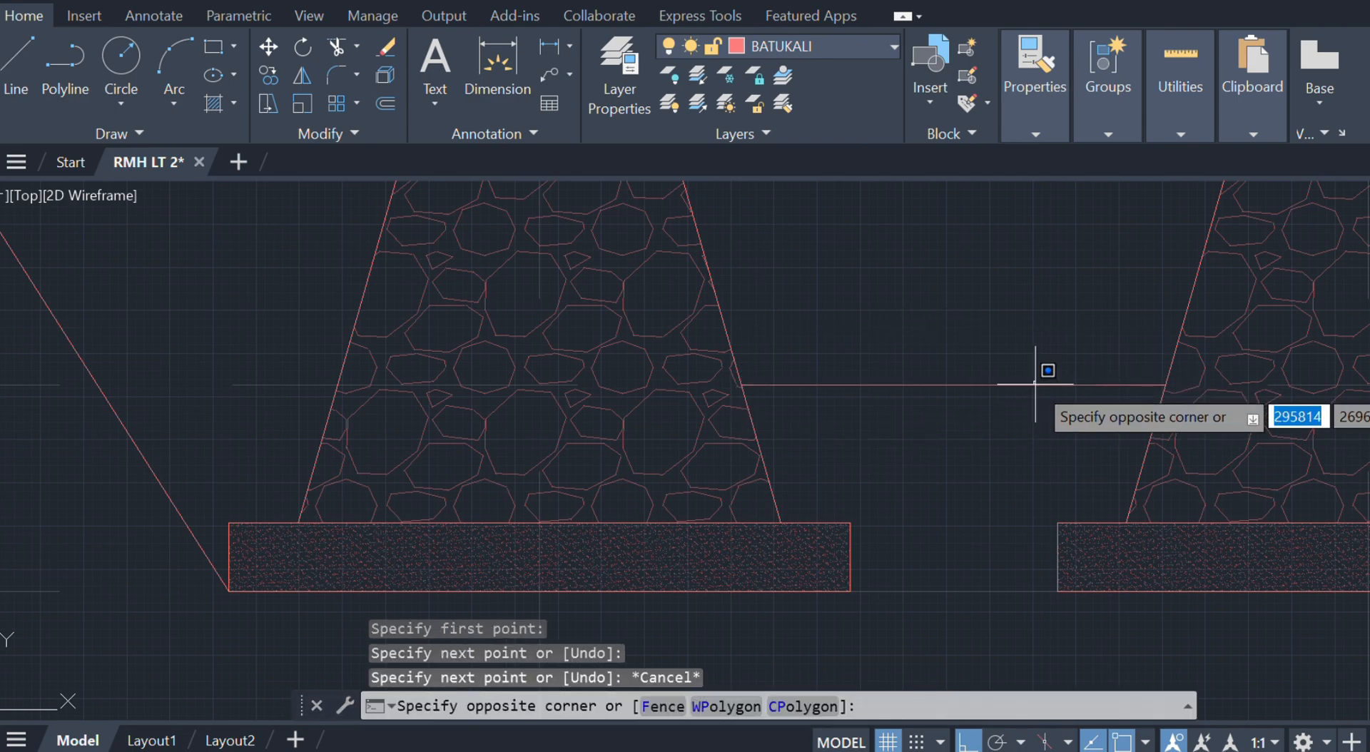
{"action": "key", "text": "Escape"}
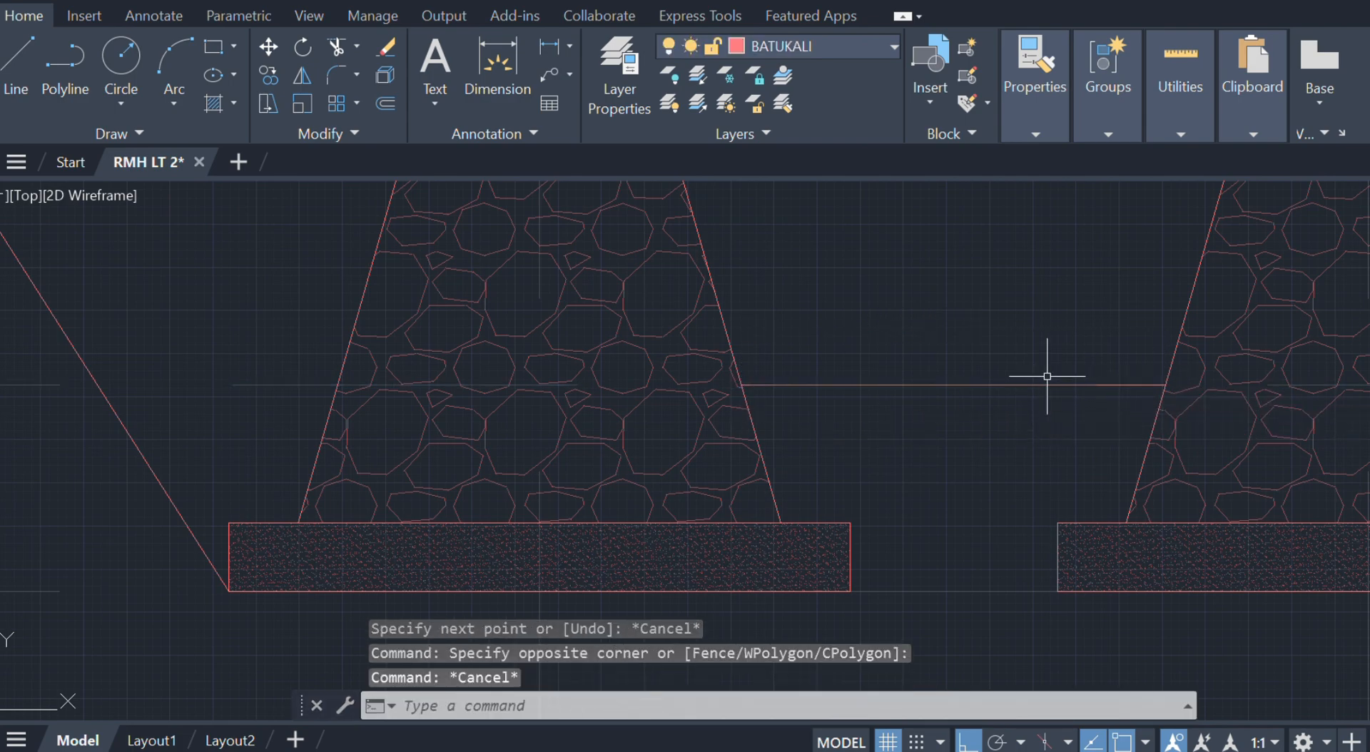
- Offset the horizontal line between the two foundations 20 downward
{"action": "left_click", "coordinate": [1037, 385]}
{"action": "type", "text": "o"}
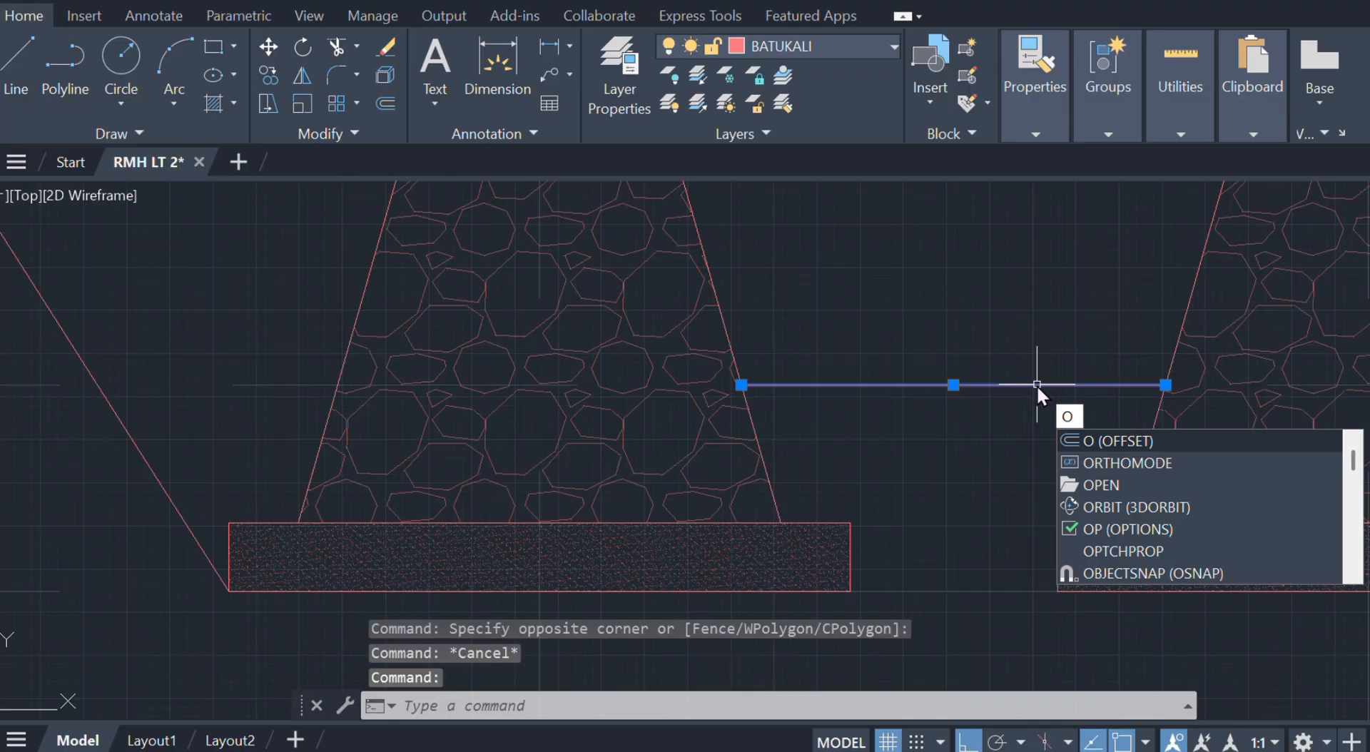
{"action": "key", "text": "Return"}
{"action": "type", "text": "20"}
{"action": "key", "text": "Return"}
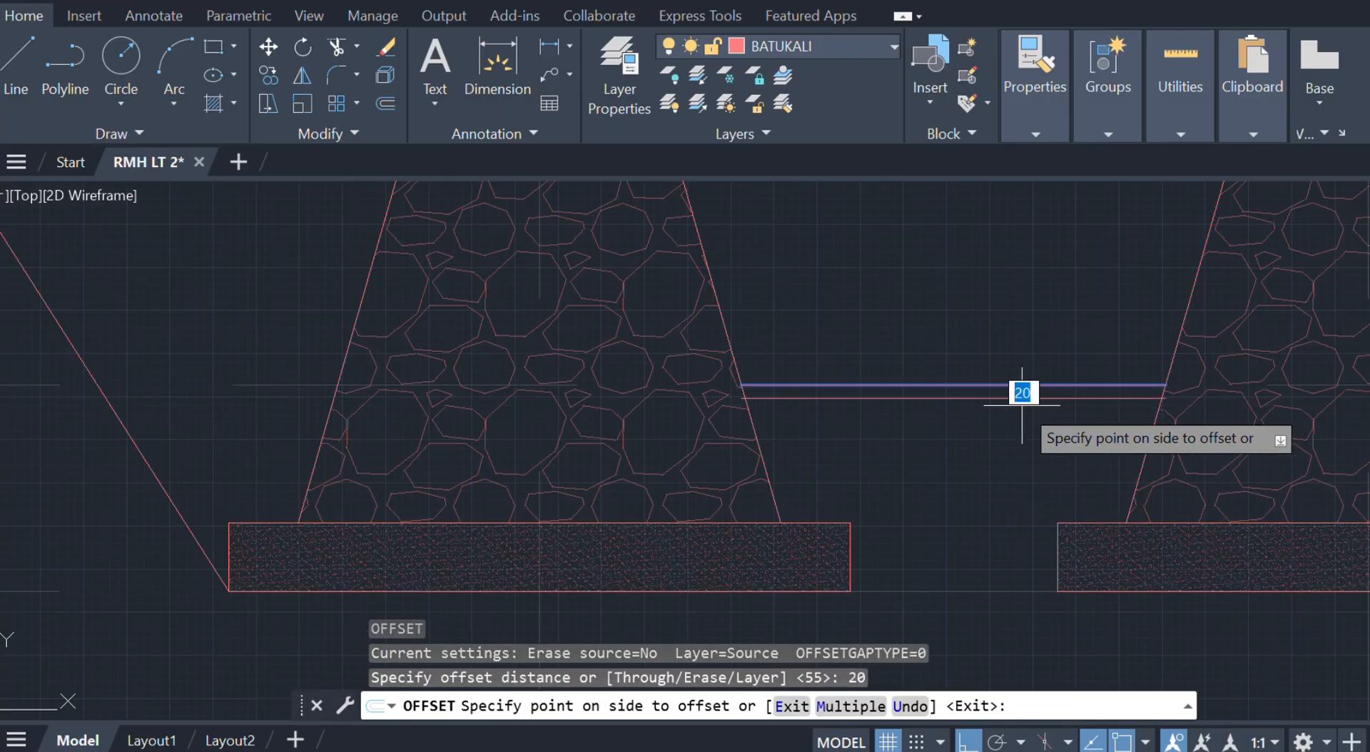
{"action": "left_click", "coordinate": [997, 442]}
{"action": "key", "text": "Escape"}
- Draw a peak from the grid B base's lower right corner to the offset line's midpoint and down to the grid C base's lower left corner
{"action": "type", "text": "l"}
{"action": "key", "text": "Return"}
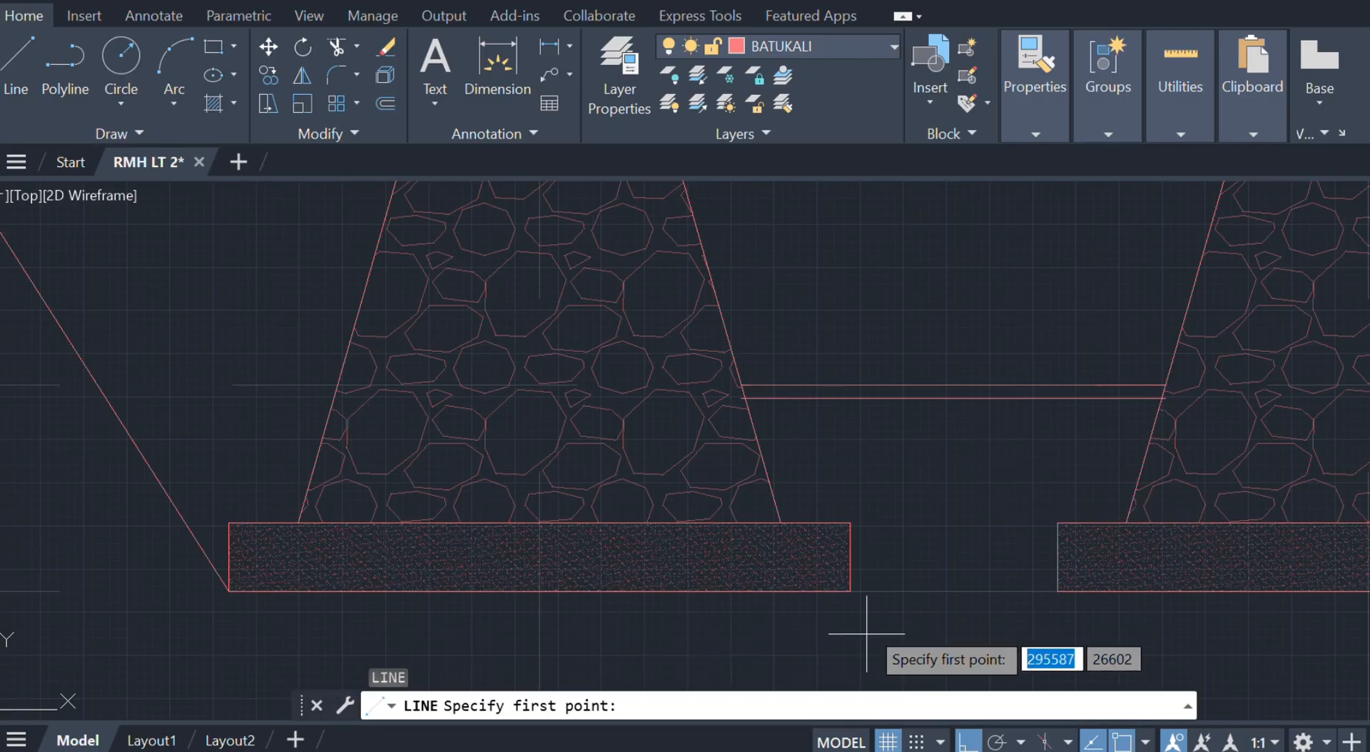
{"action": "left_click", "coordinate": [851, 591]}
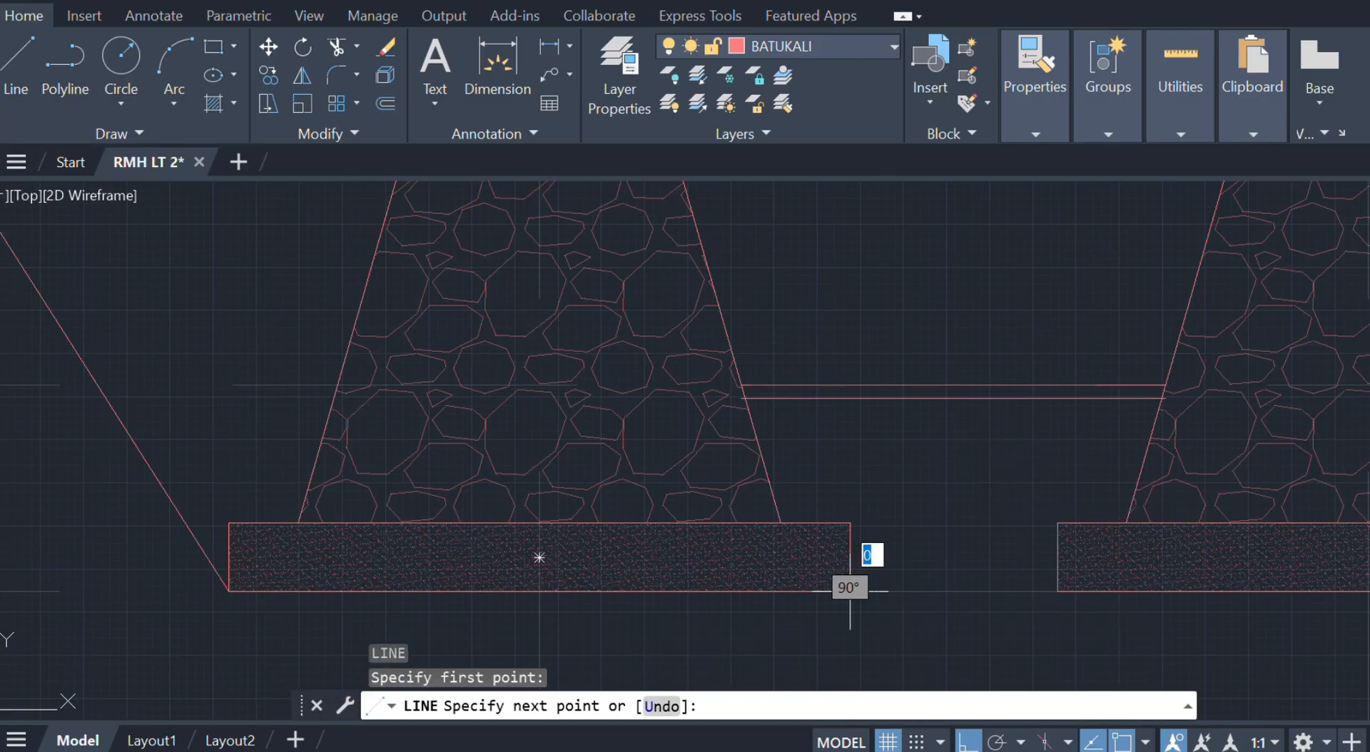
{"action": "left_click", "coordinate": [953, 398]}
{"action": "left_click", "coordinate": [1057, 592]}
{"action": "key", "text": "Escape"}
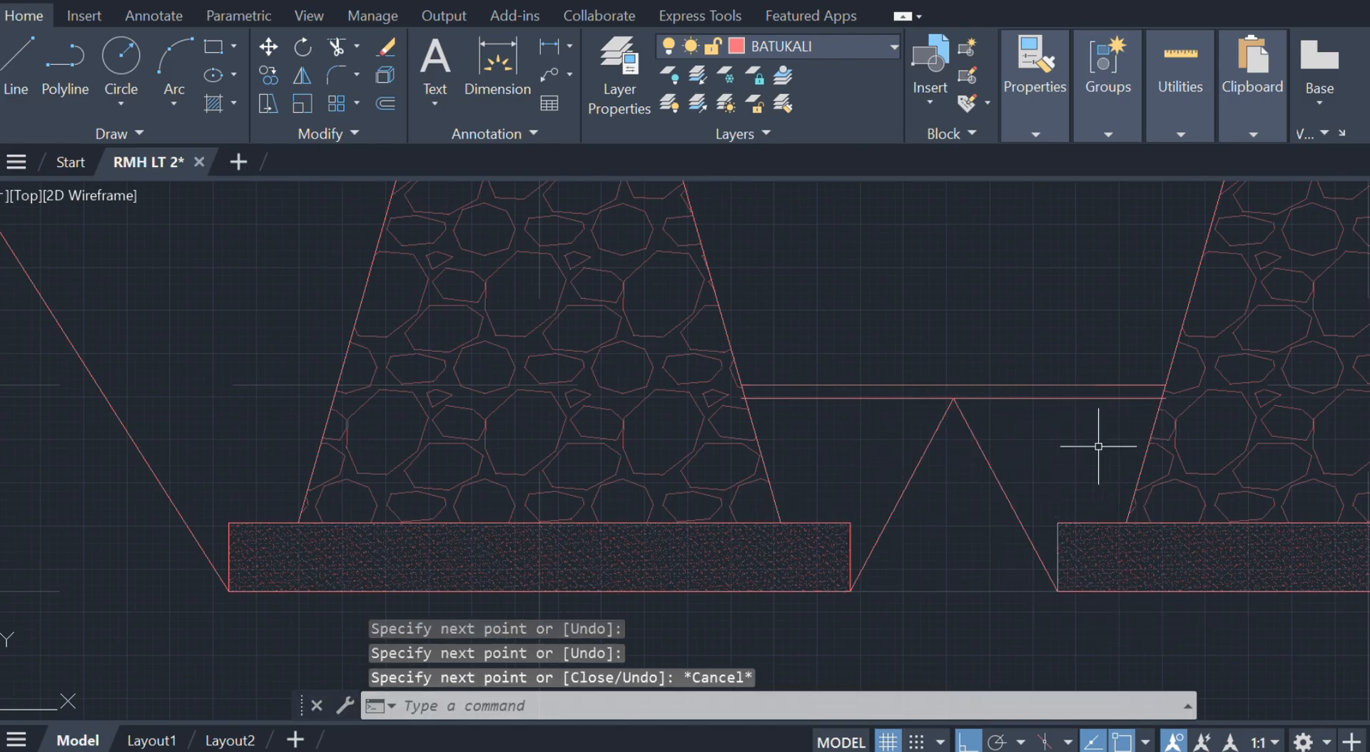
- Erase the two horizontal helper lines between the foundations at grids B and C
{"action": "left_click", "coordinate": [1092, 421]}
{"action": "left_click", "coordinate": [1077, 360]}
{"action": "key", "text": "Delete"}
- Draw an 800-long horizontal line towards grid D from the grid C foundation's top right corner
{"action": "scroll", "coordinate": [1119, 365], "scroll_direction": "down", "scroll_amount": 4}
{"action": "scroll", "coordinate": [1125, 362], "scroll_direction": "down", "scroll_amount": 2}
{"action": "middle_click_drag", "start_coordinate": [1125, 363], "coordinate": [860, 489]}
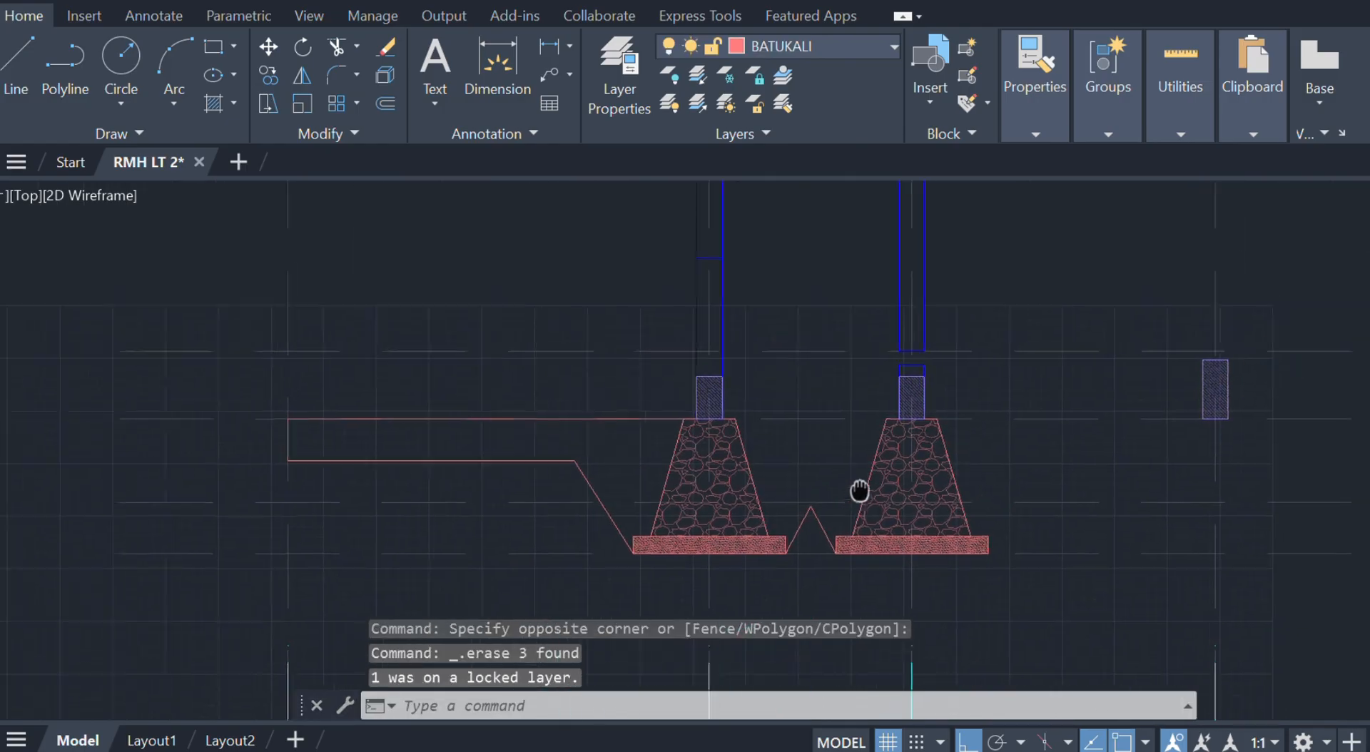
{"action": "scroll", "coordinate": [1030, 443], "scroll_direction": "up", "scroll_amount": 1}
{"action": "scroll", "coordinate": [1003, 431], "scroll_direction": "up", "scroll_amount": 4}
{"action": "middle_click_drag", "start_coordinate": [1003, 431], "coordinate": [804, 467]}
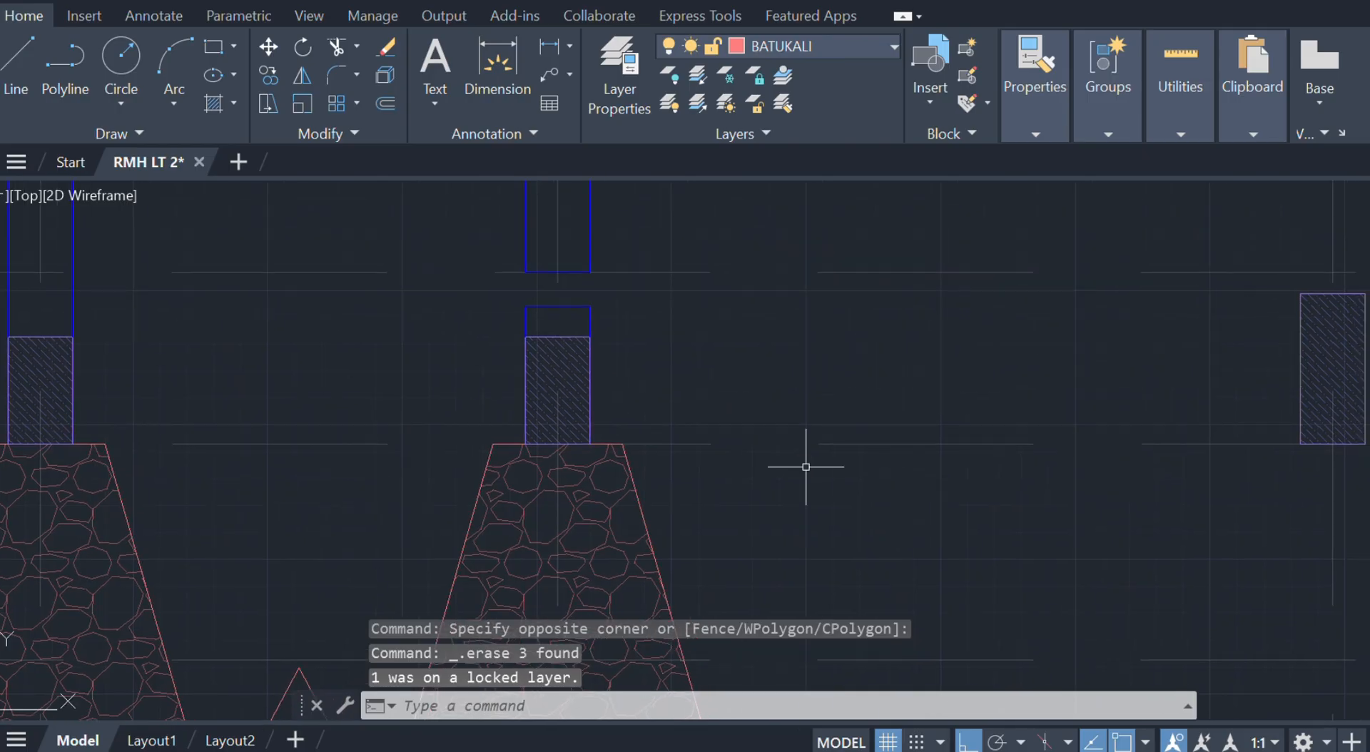
{"action": "type", "text": "l"}
{"action": "key", "text": "Return"}
{"action": "left_click", "coordinate": [622, 444]}
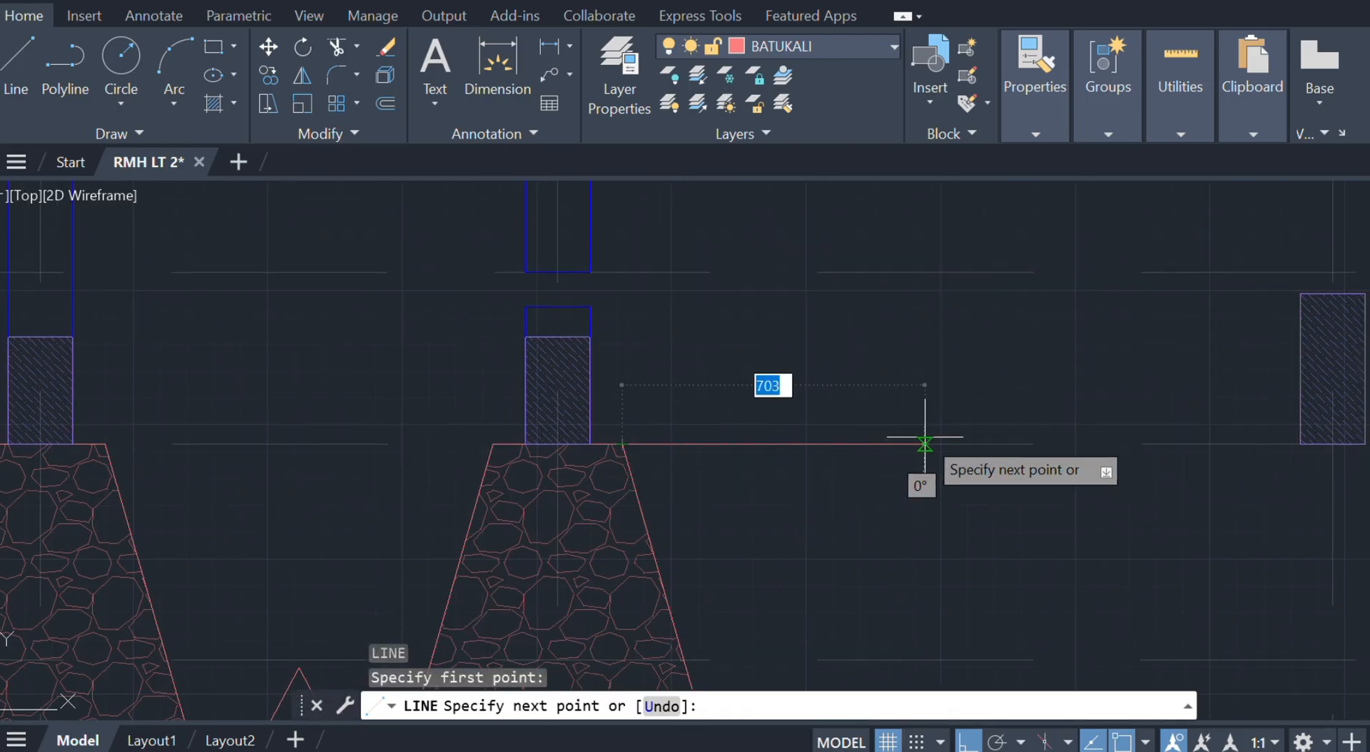
{"action": "type", "text": "800"}
{"action": "key", "text": "Return"}
- Add a 50-long vertical segment going up from the free end of the 800-long line
{"action": "scroll", "coordinate": [925, 438], "scroll_direction": "up", "scroll_amount": 3}
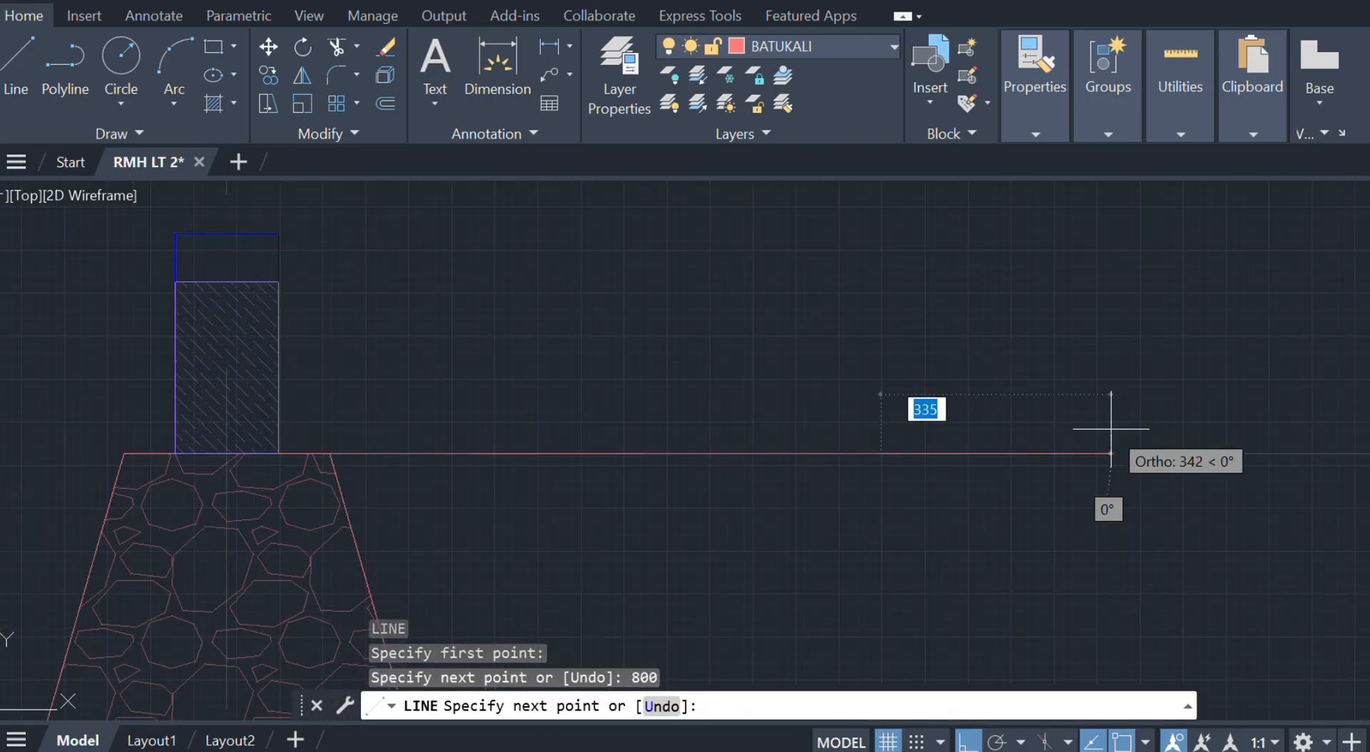
{"action": "scroll", "coordinate": [1106, 452], "scroll_direction": "up", "scroll_amount": 1}
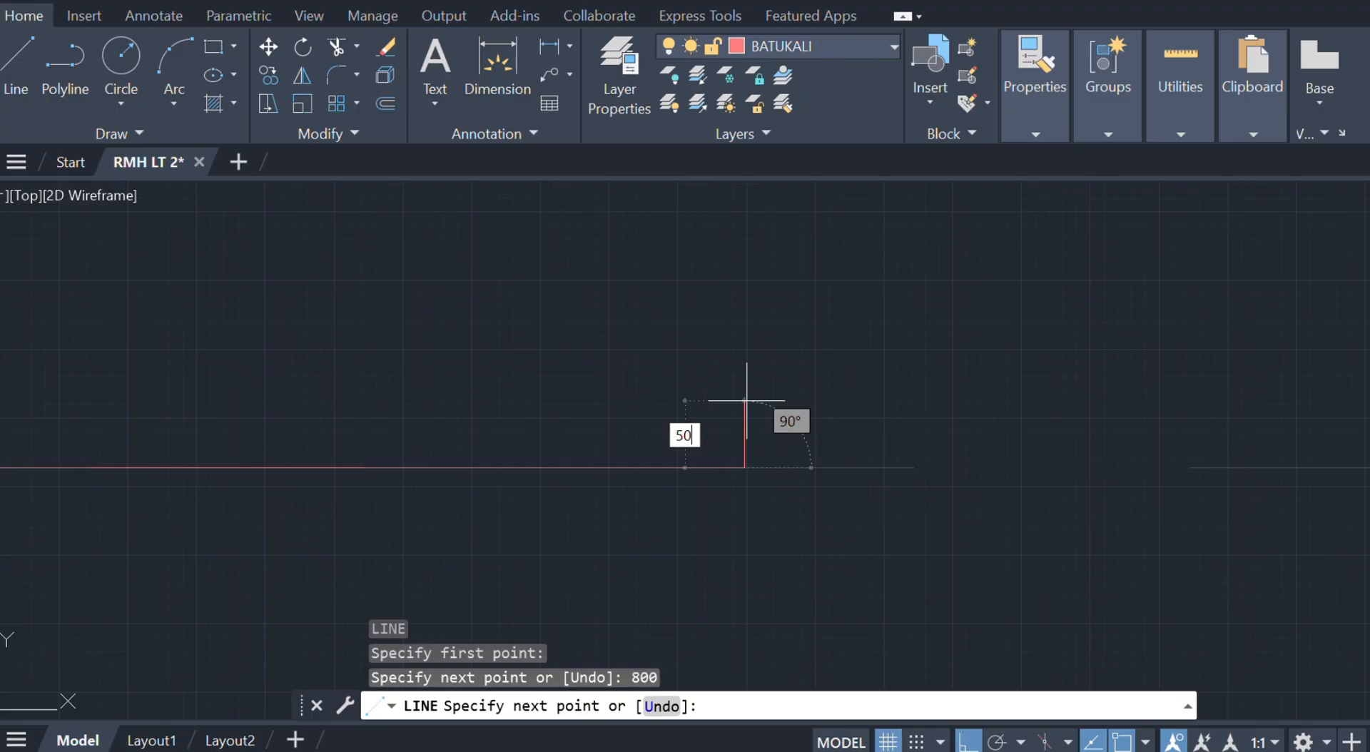
{"action": "type", "text": "50"}
{"action": "key", "text": "Return"}
{"action": "key", "text": "Escape"}
- Draw a sloping line from the lower right corner of the grid C foundation's base to the top of the 50-long vertical segment
{"action": "scroll", "coordinate": [821, 428], "scroll_direction": "down", "scroll_amount": 4}
{"action": "mouse_move", "coordinate": [786, 520]}
{"action": "middle_mouse_down"}
{"action": "mouse_move", "coordinate": [633, 521]}
{"action": "mouse_move", "coordinate": [666, 434]}
{"action": "middle_mouse_up"}
{"action": "key", "text": "Return"}
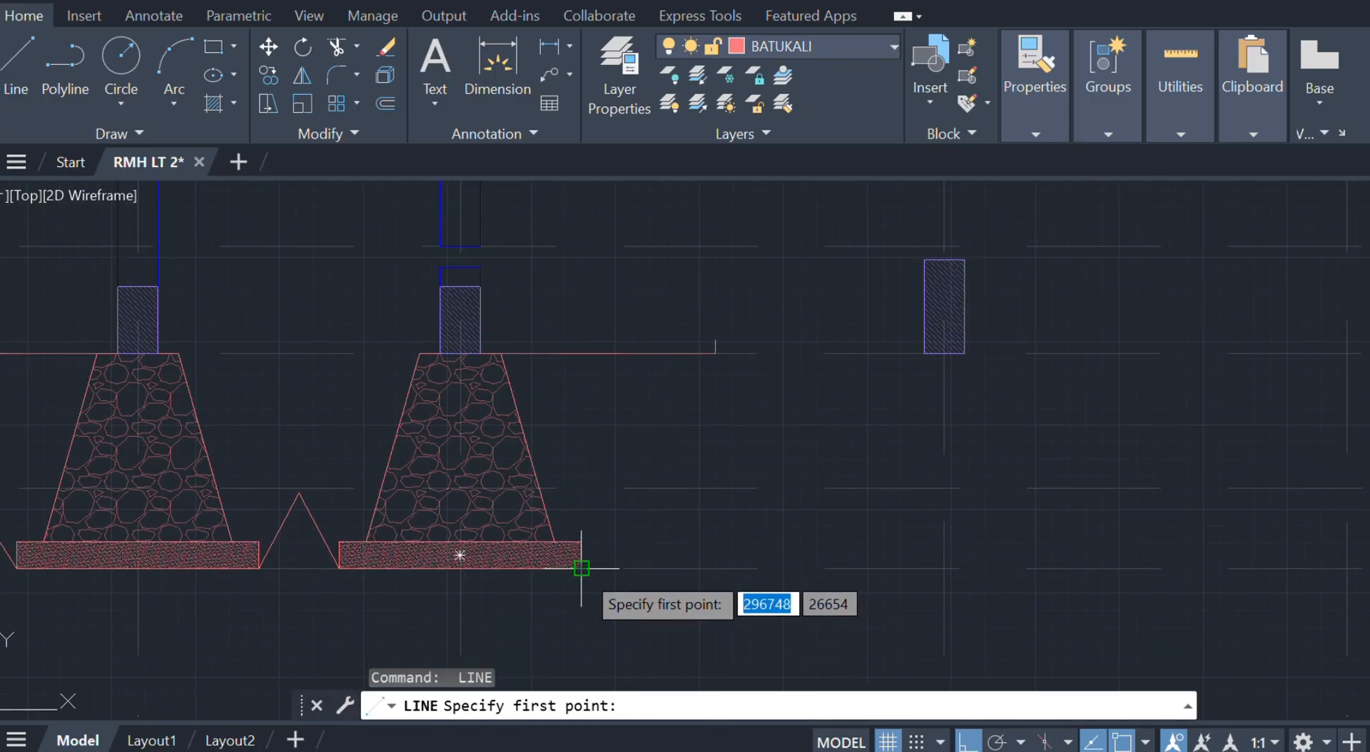
{"action": "left_click", "coordinate": [582, 568]}
{"action": "scroll", "coordinate": [709, 355], "scroll_direction": "up", "scroll_amount": 3}
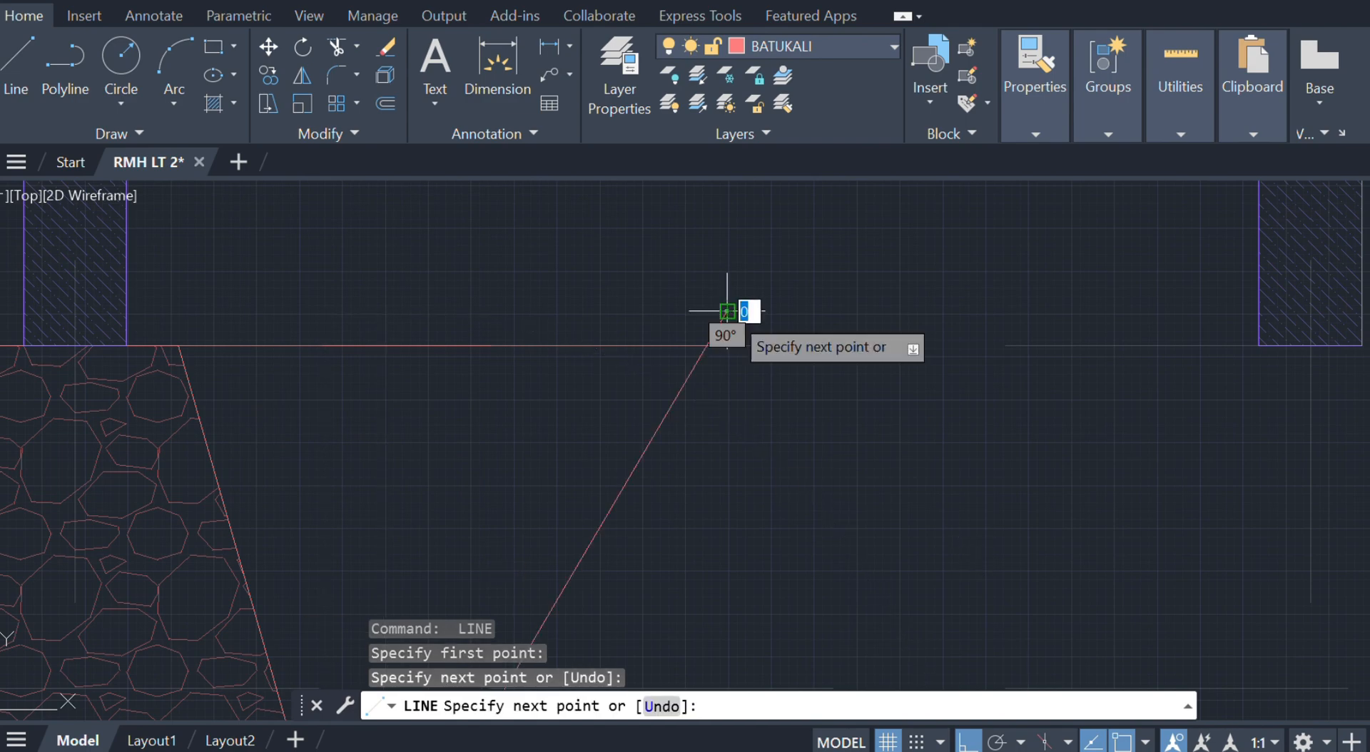
- Draw the fill outline horizontally from the slope's top to the grid D tie beam, then around the beam's underside to its opposite face
{"action": "middle_click_drag", "start_coordinate": [1022, 286], "coordinate": [523, 348]}
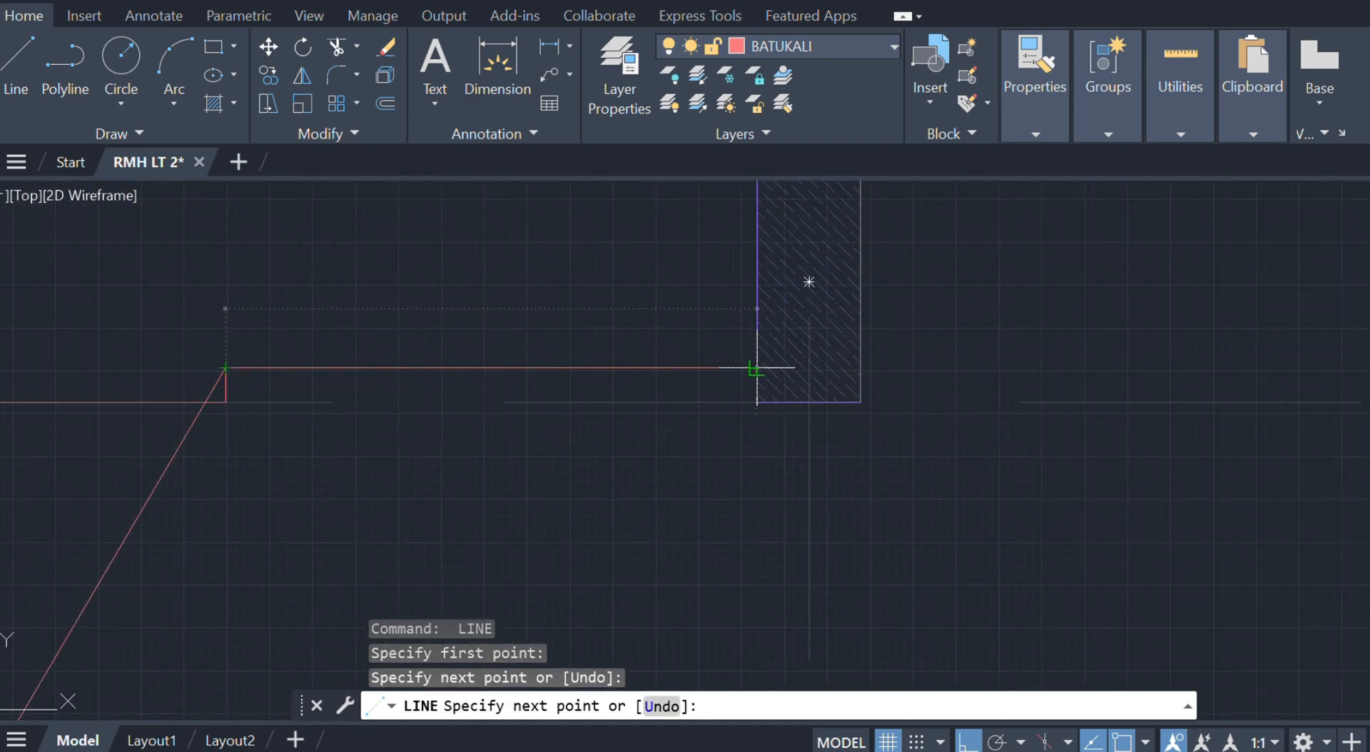
{"action": "left_click", "coordinate": [757, 368]}
{"action": "left_click", "coordinate": [757, 402]}
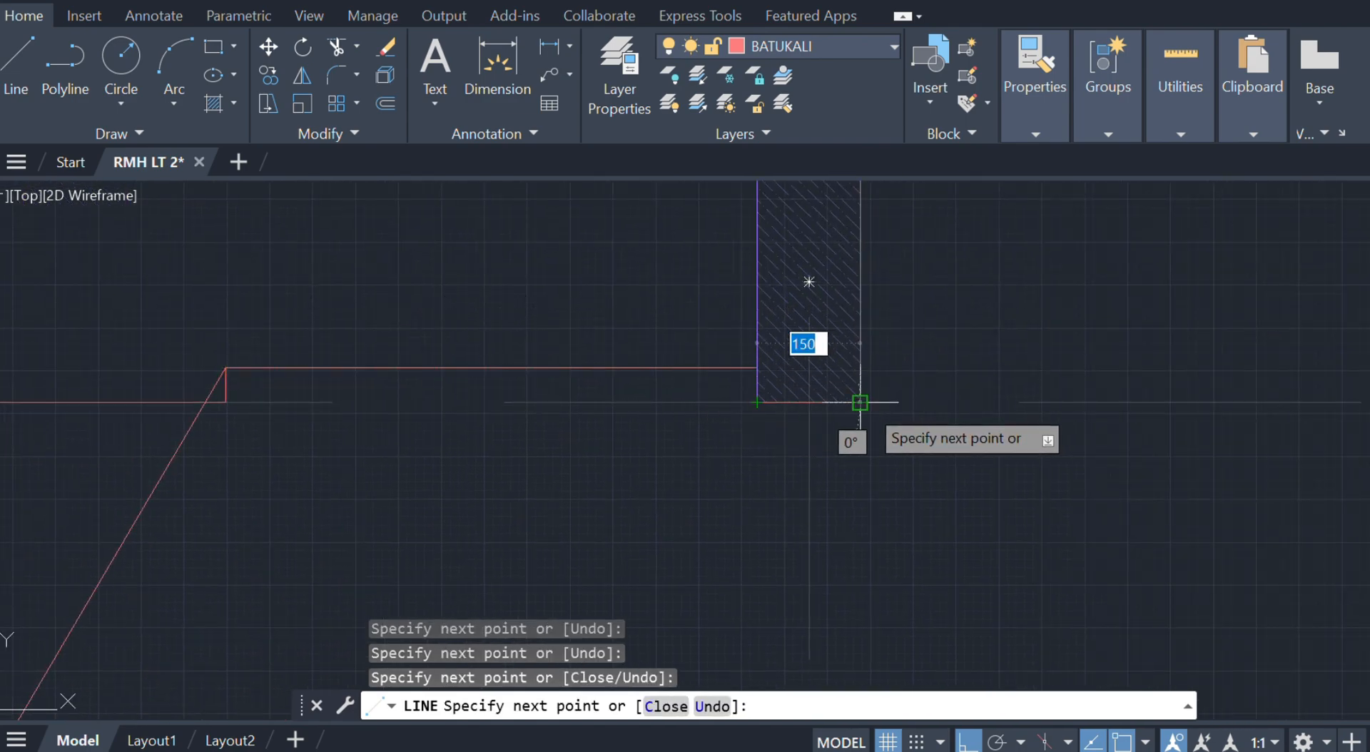
{"action": "left_click", "coordinate": [860, 403]}
{"action": "scroll", "coordinate": [859, 400], "scroll_direction": "up", "scroll_amount": 3}
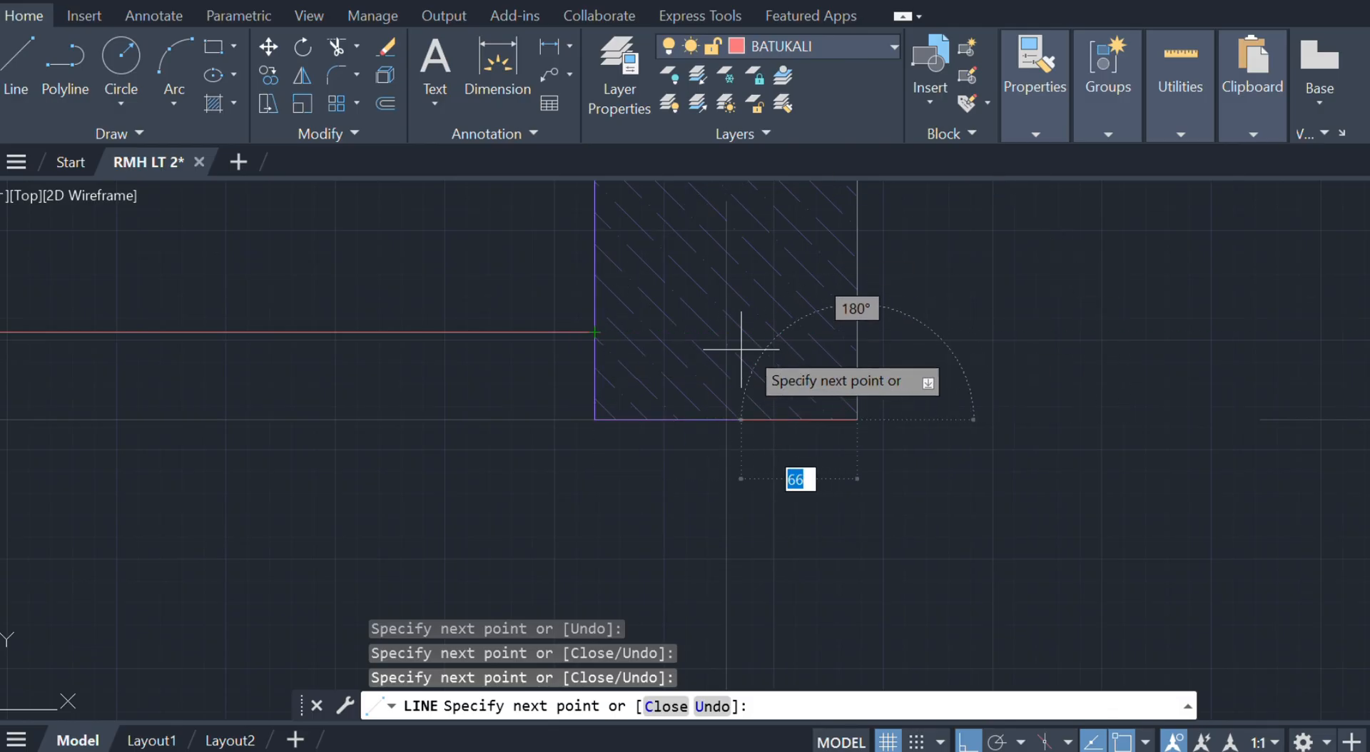
{"action": "left_click", "coordinate": [856, 333]}
- Continue the fill line horizontally from the grid D tie beam's far face towards the next foundation and end it in the open span
{"action": "scroll", "coordinate": [1040, 312], "scroll_direction": "down", "scroll_amount": 10}
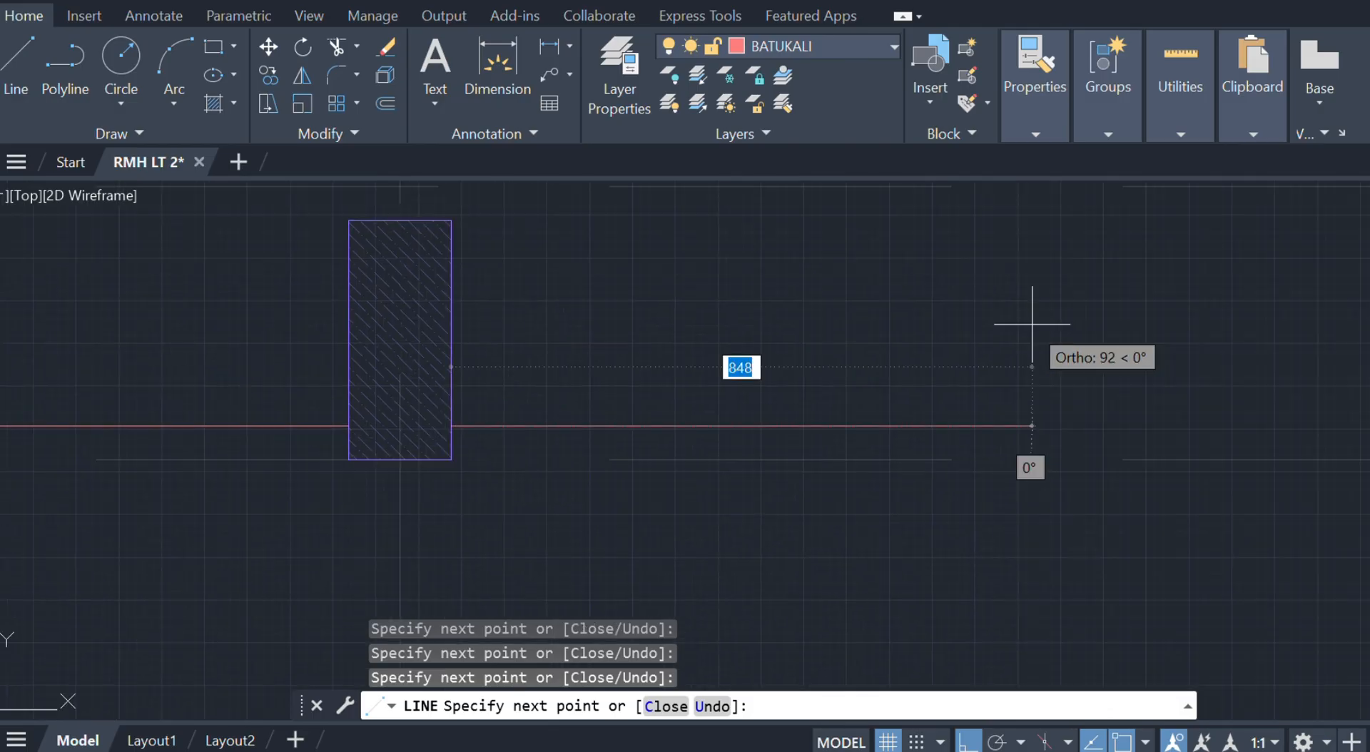
{"action": "middle_click_drag", "start_coordinate": [1042, 433], "coordinate": [688, 474]}
{"action": "scroll", "coordinate": [826, 464], "scroll_direction": "up", "scroll_amount": 10}
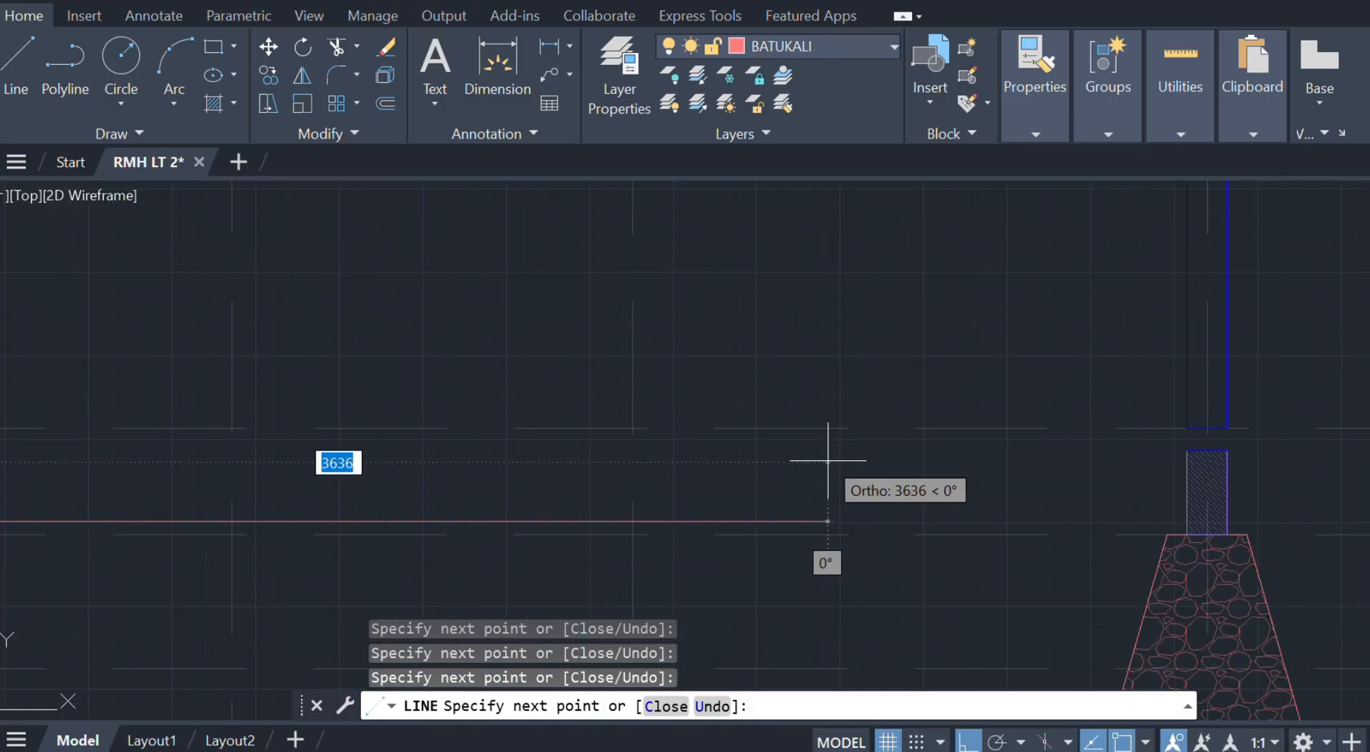
{"action": "key", "text": "Escape"}
- Draw an 800-long horizontal line from the next foundation's top left corner towards grid D, ending with a 50-long vertical segment going up
{"action": "scroll", "coordinate": [1061, 535], "scroll_direction": "down", "scroll_amount": 3}
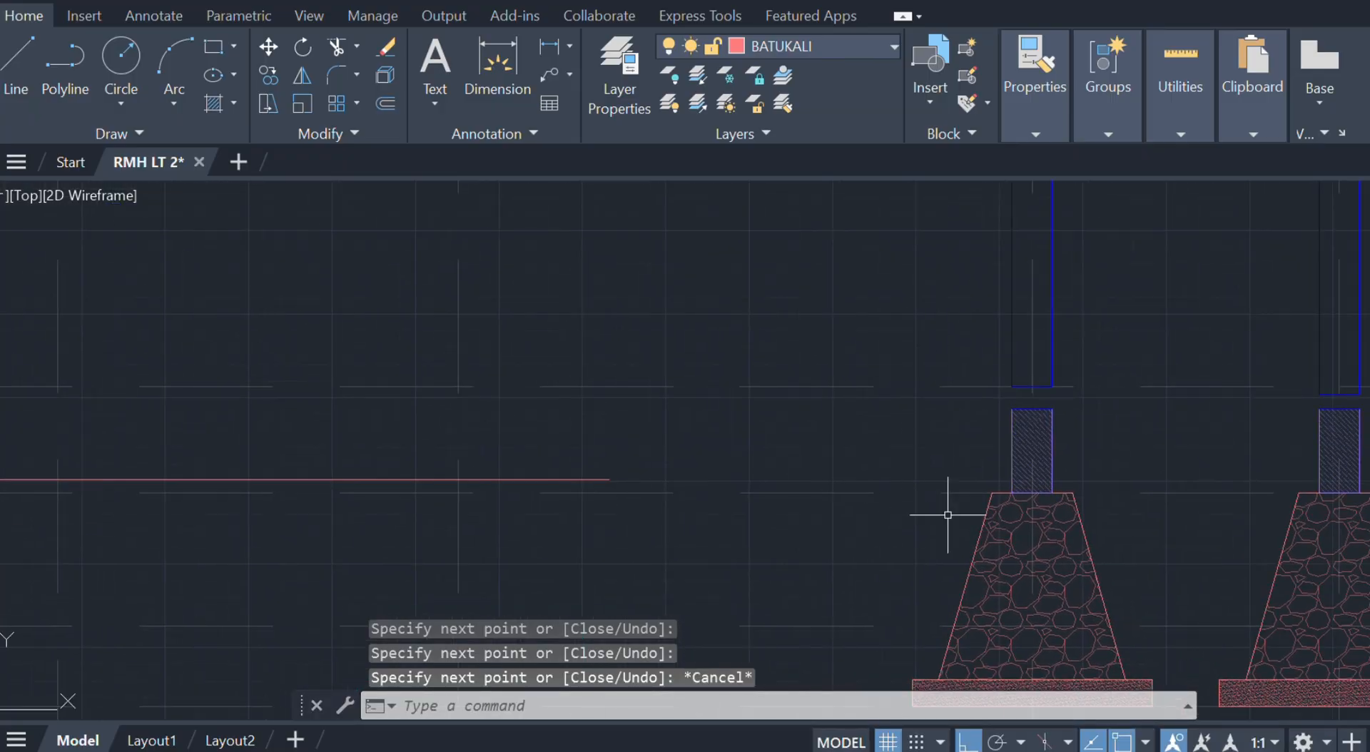
{"action": "type", "text": "l"}
{"action": "key", "text": "Return"}
{"action": "left_click", "coordinate": [991, 492]}
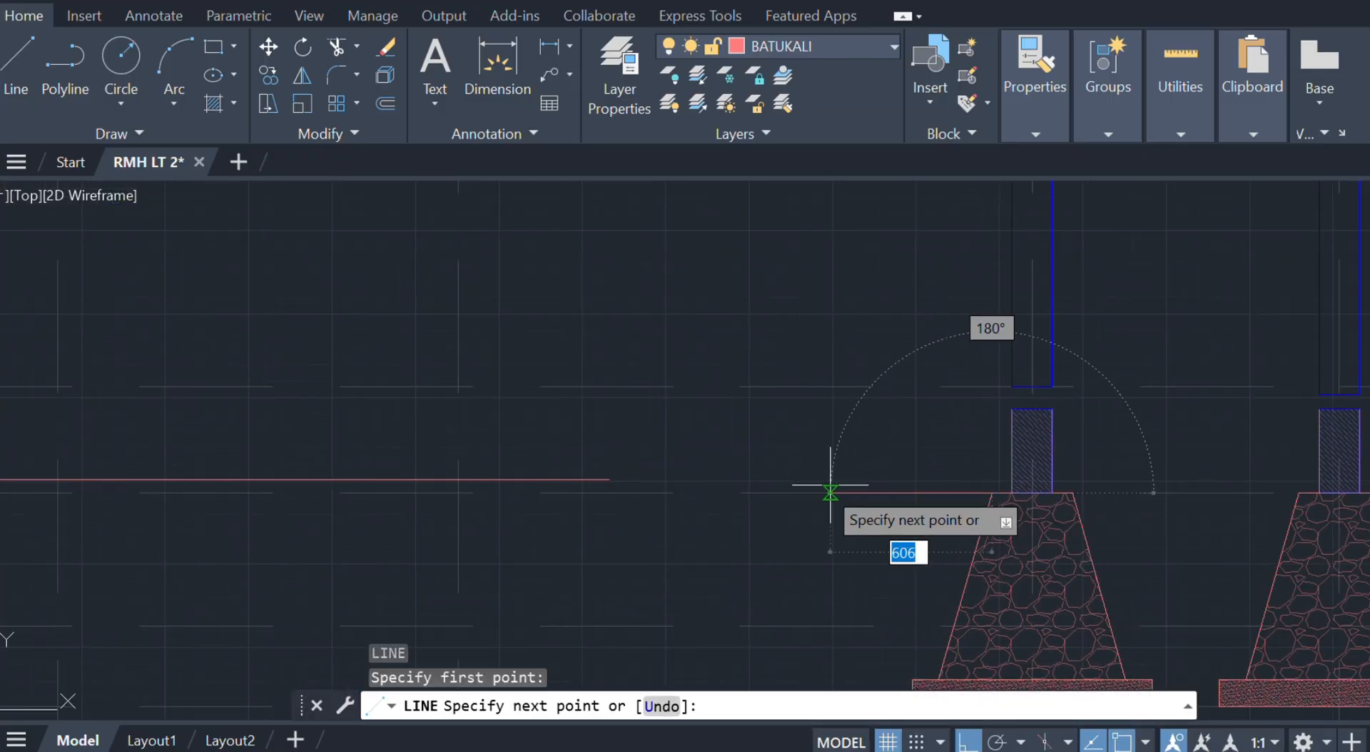
{"action": "type", "text": "800"}
{"action": "key", "text": "Return"}
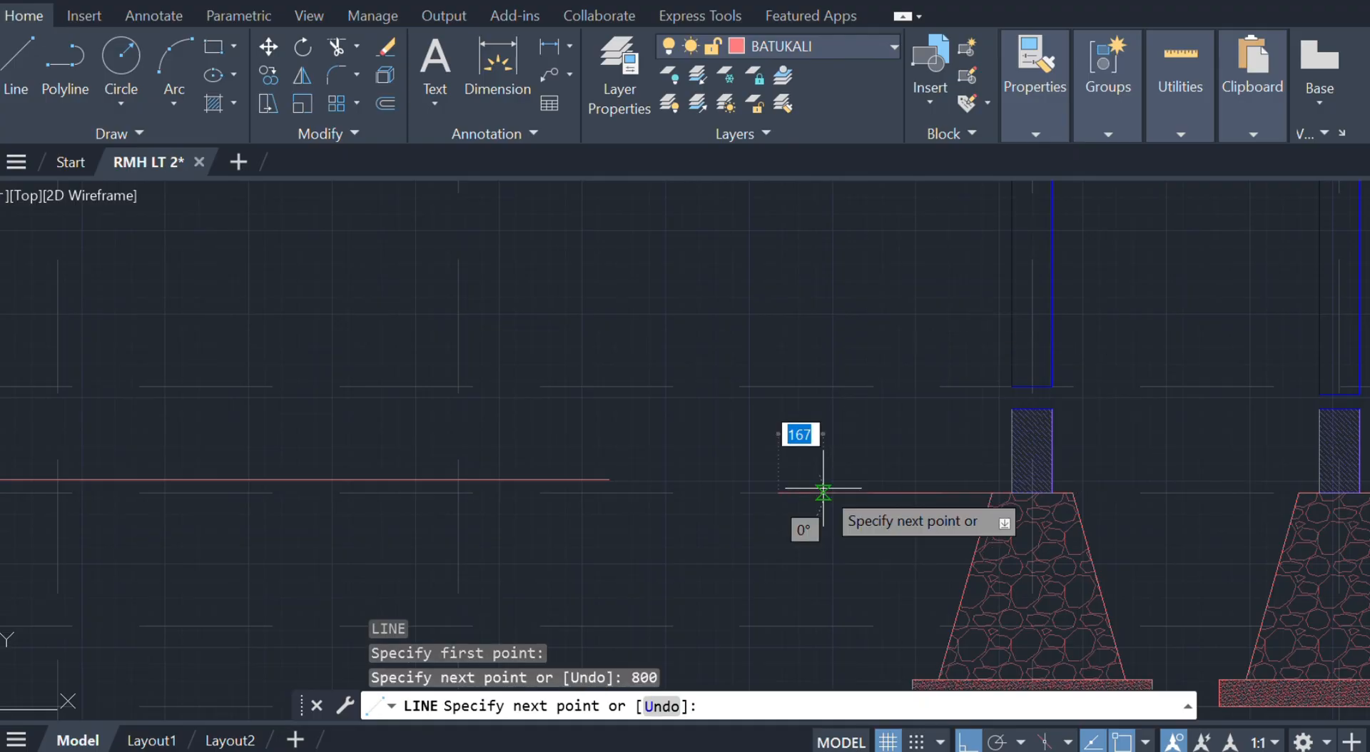
{"action": "scroll", "coordinate": [801, 480], "scroll_direction": "up", "scroll_amount": 4}
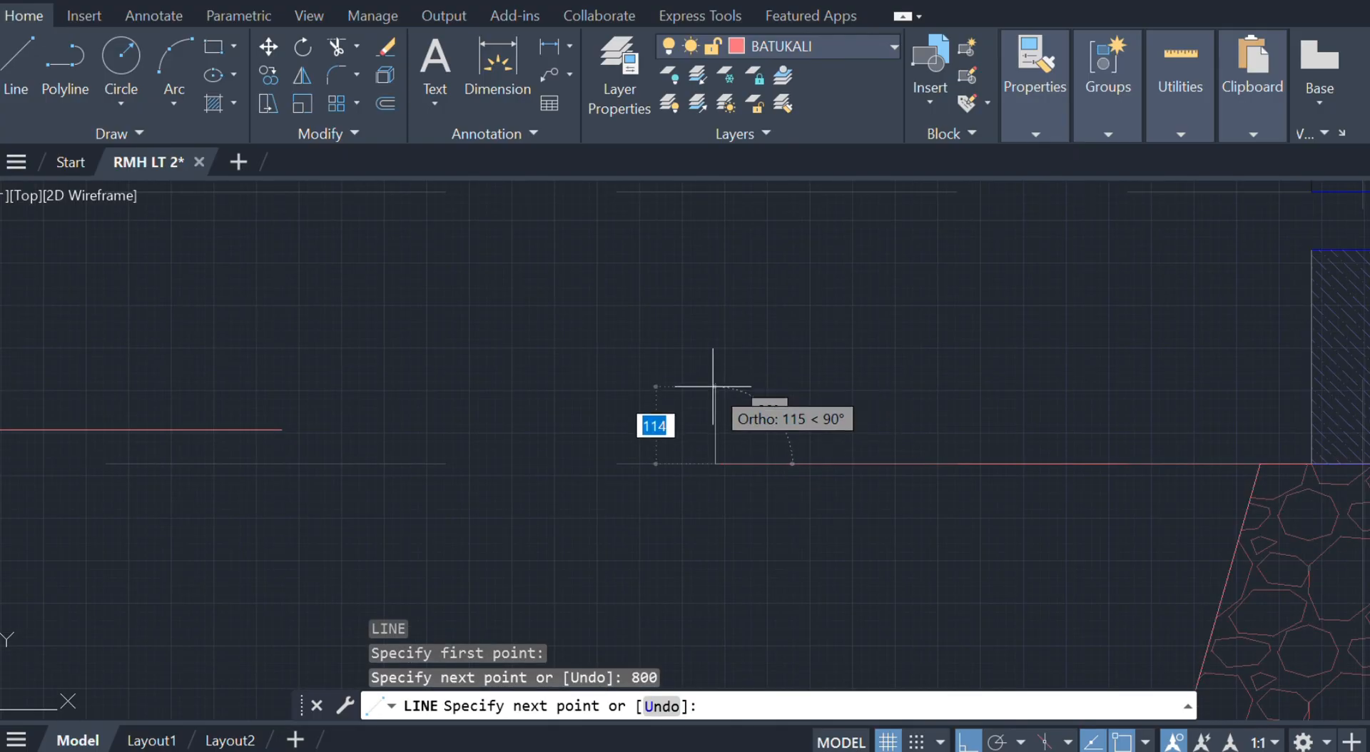
{"action": "type", "text": "50"}
{"action": "key", "text": "Return"}
{"action": "key", "text": "Escape"}
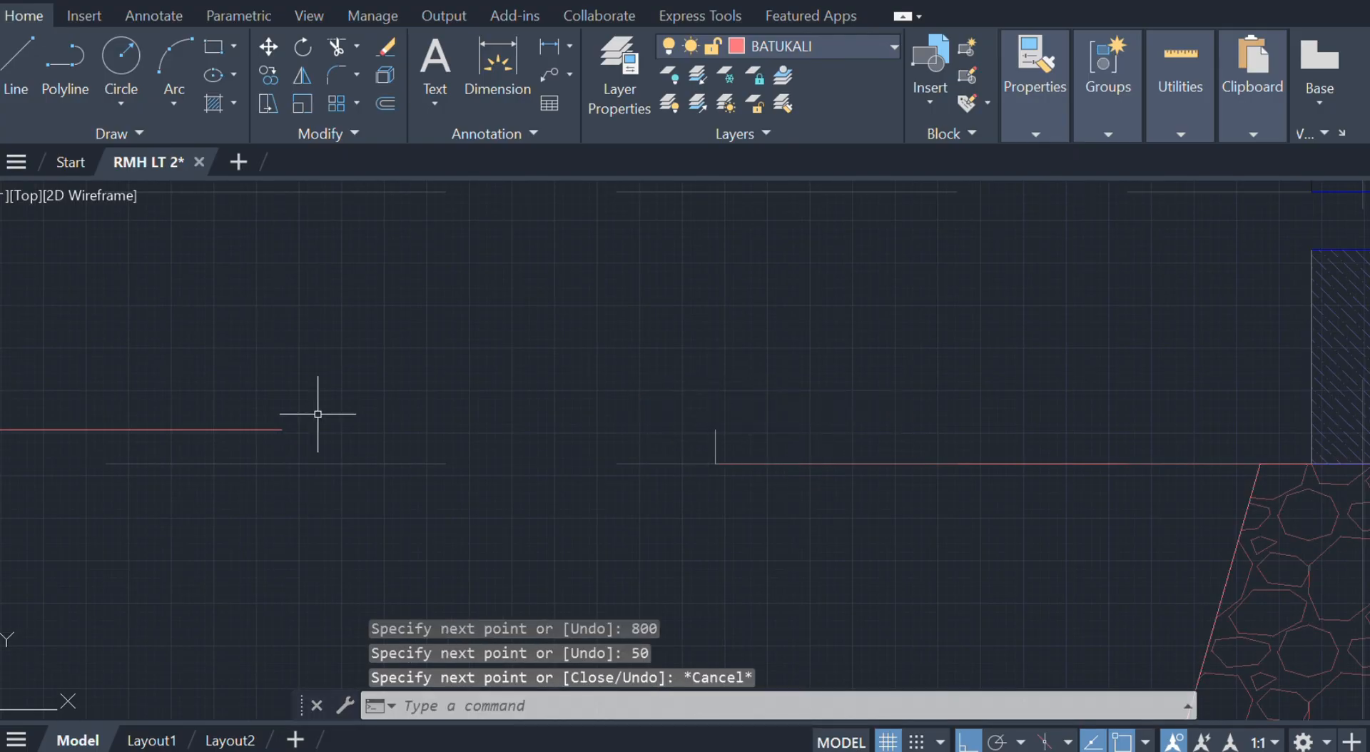
- Stretch the free end of the long horizontal fill line to the top of the 50-long vertical segment
{"action": "left_click", "coordinate": [284, 428]}
{"action": "left_click", "coordinate": [282, 429]}
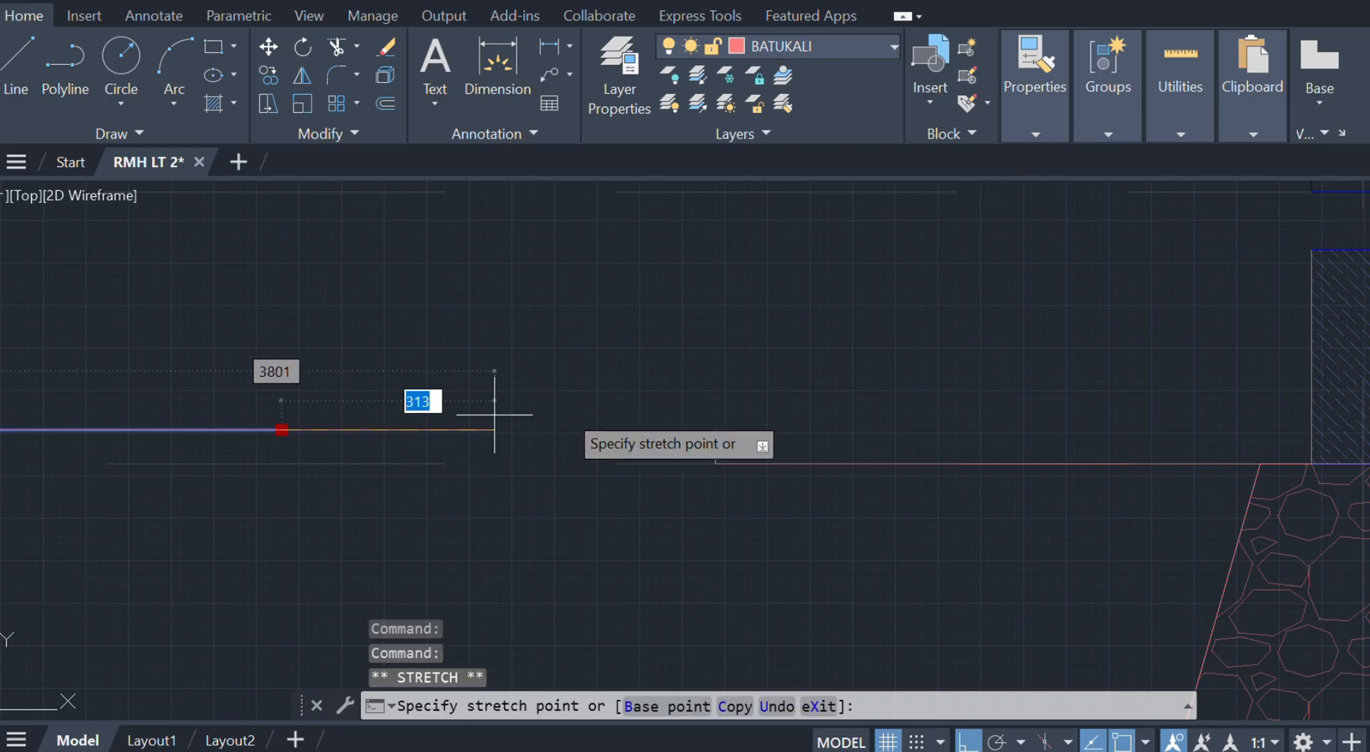
{"action": "left_click", "coordinate": [716, 429]}
{"action": "key", "text": "Escape"}
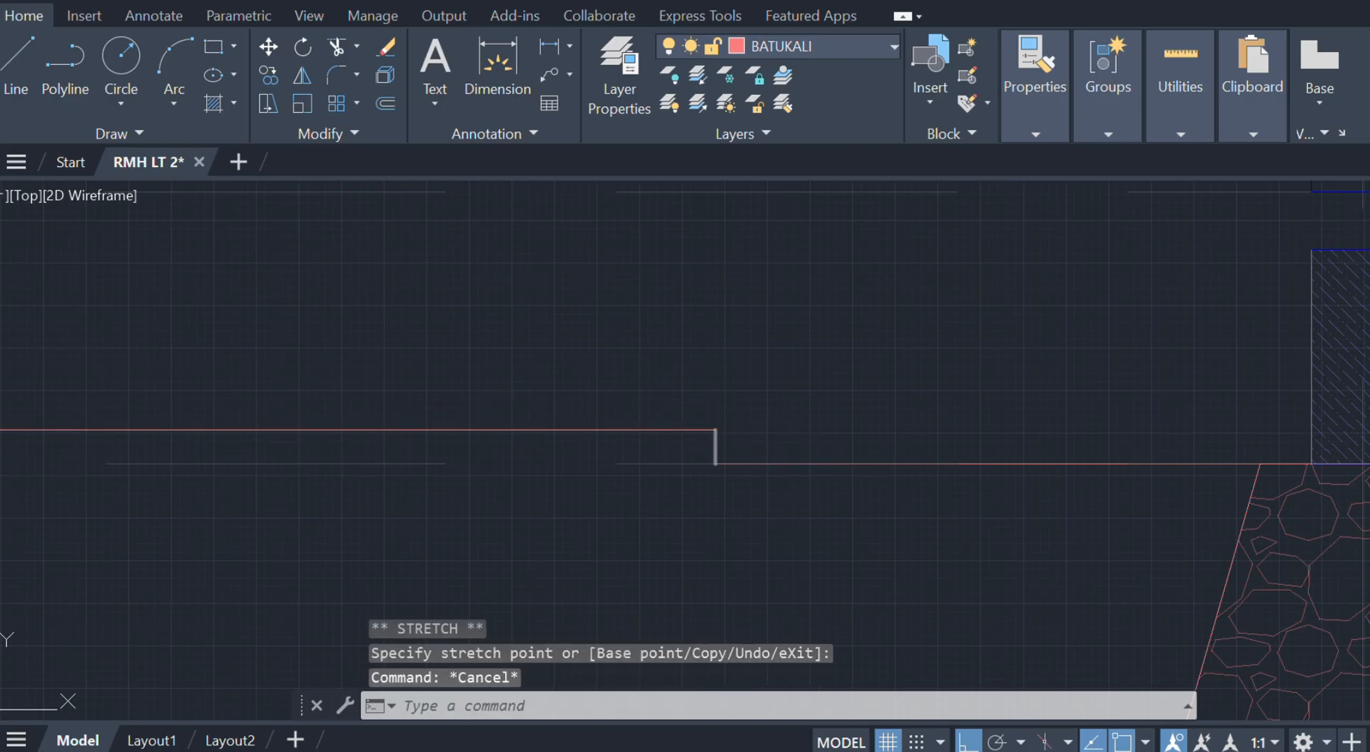
- Draw a sloping line from the top of the 50-long vertical segment to the lower left corner of the foundation's base
{"action": "type", "text": "l"}
{"action": "key", "text": "Return"}
{"action": "left_click", "coordinate": [714, 429]}
{"action": "scroll", "coordinate": [742, 460], "scroll_direction": "down", "scroll_amount": 5}
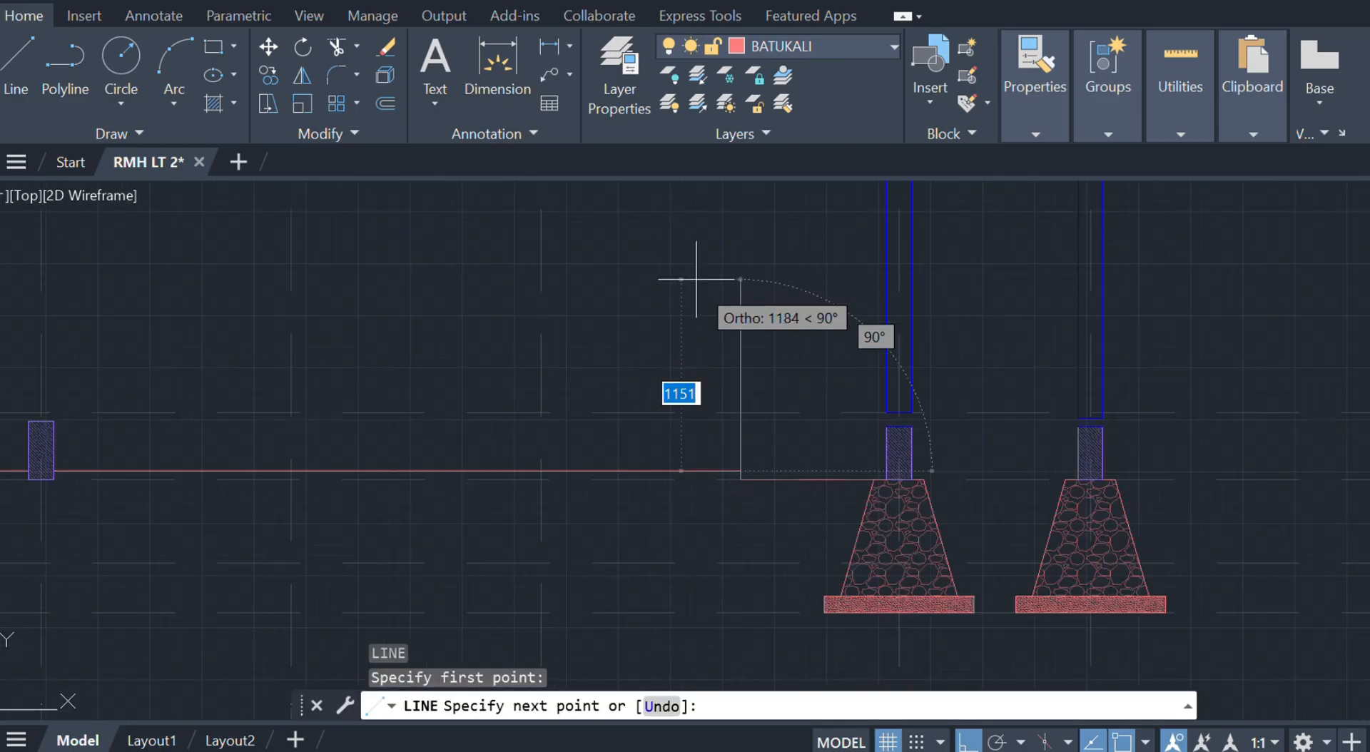
{"action": "scroll", "coordinate": [840, 612], "scroll_direction": "up", "scroll_amount": 5}
{"action": "left_click", "coordinate": [824, 613]}
{"action": "key", "text": "Escape"}
- Erase the 800-long horizontal and 50-long vertical helper lines beside the foundation
{"action": "scroll", "coordinate": [785, 528], "scroll_direction": "down", "scroll_amount": 3}
{"action": "middle_click_drag", "start_coordinate": [785, 528], "coordinate": [704, 421]}
{"action": "left_click", "coordinate": [723, 375]}
{"action": "left_click", "coordinate": [626, 416]}
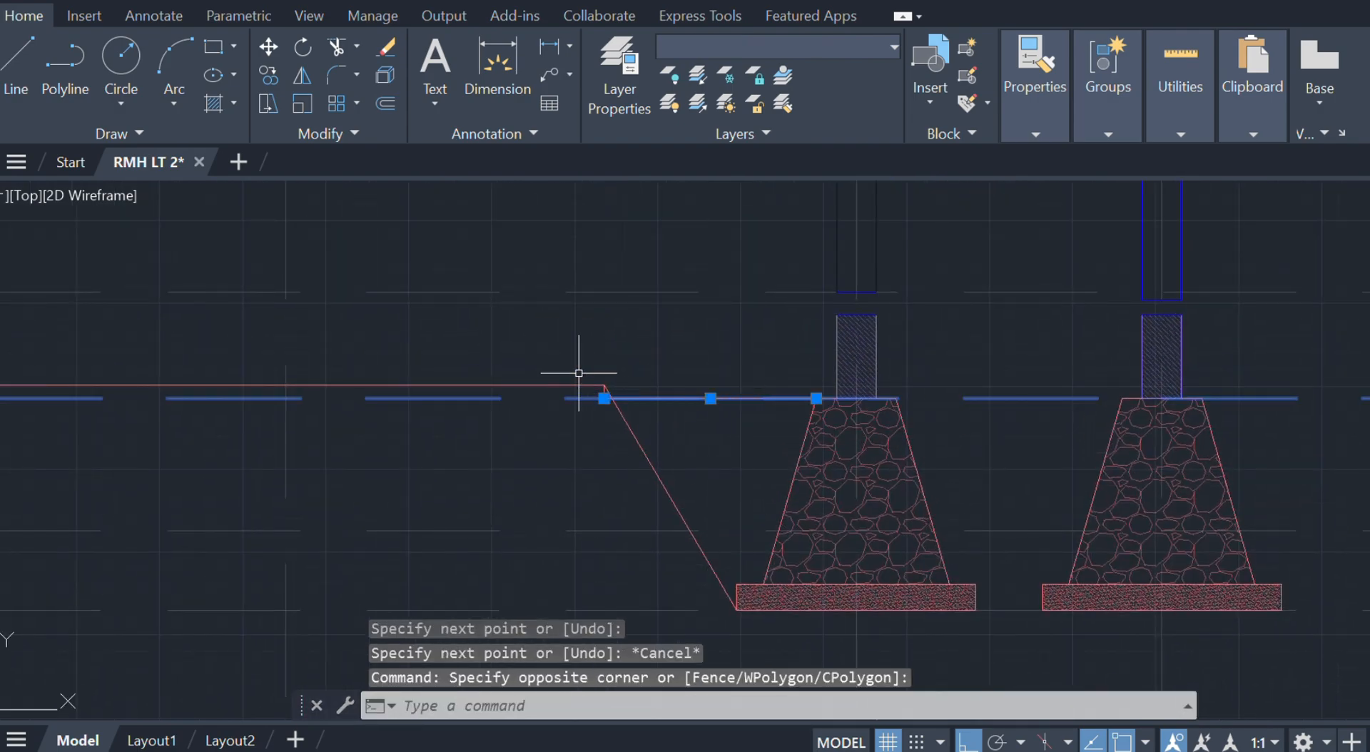
{"action": "left_click", "coordinate": [631, 432]}
{"action": "key", "text": "Delete"}
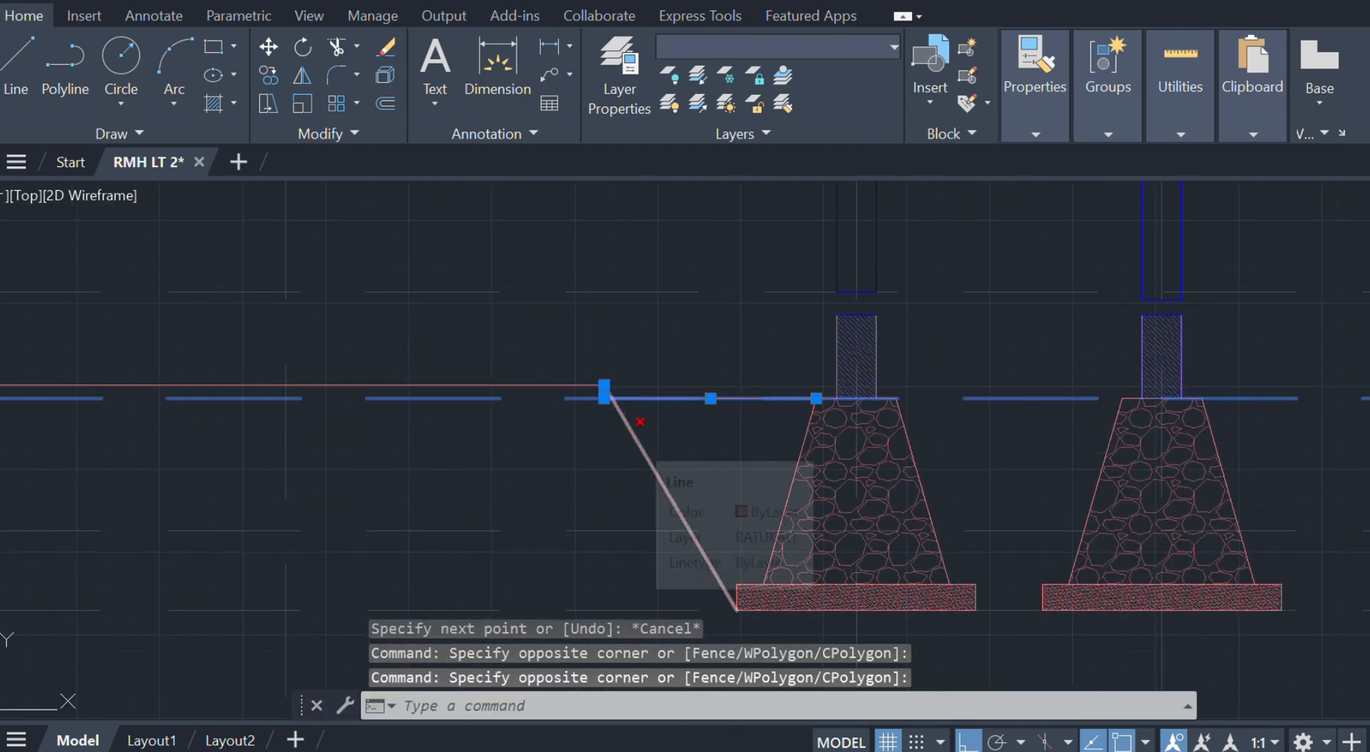
- Draw a horizontal helper line along the grid line between the facing sides of the two neighbouring stone foundations
{"action": "scroll", "coordinate": [439, 459], "scroll_direction": "down", "scroll_amount": 4}
{"action": "scroll", "coordinate": [675, 470], "scroll_direction": "up", "scroll_amount": 4}
{"action": "mouse_move", "coordinate": [675, 471]}
{"action": "middle_mouse_down"}
{"action": "mouse_move", "coordinate": [700, 456]}
{"action": "mouse_move", "coordinate": [746, 367]}
{"action": "middle_mouse_up"}
{"action": "scroll", "coordinate": [740, 450], "scroll_direction": "up", "scroll_amount": 2}
{"action": "type", "text": "l"}
{"action": "key", "text": "Return"}
{"action": "left_click", "coordinate": [593, 391]}
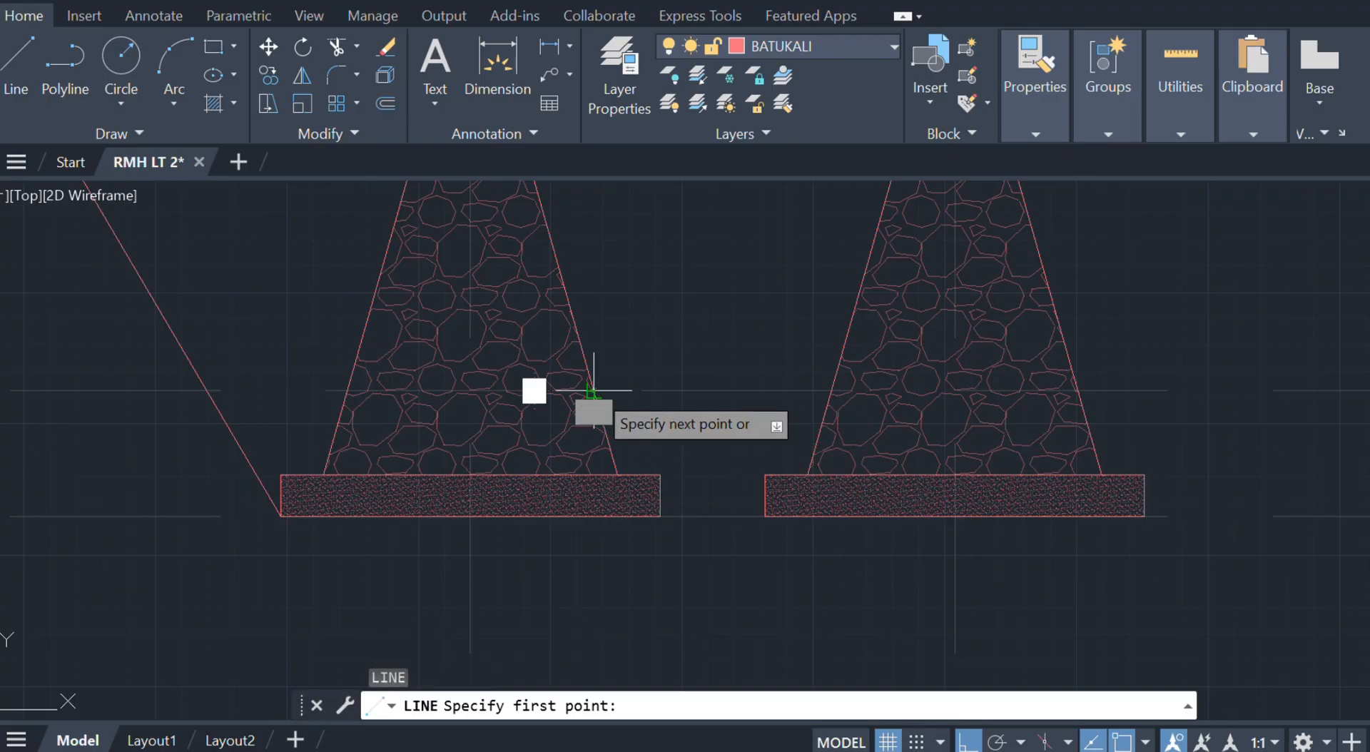
{"action": "left_click", "coordinate": [831, 390]}
{"action": "key", "text": "Escape"}
- Offset the horizontal helper line between the two foundations downward, using the default offset distance
{"action": "left_click", "coordinate": [784, 392]}
{"action": "type", "text": "o"}
{"action": "key", "text": "Return"}
{"action": "key", "text": "Return"}
{"action": "left_click", "coordinate": [783, 400]}
{"action": "key", "text": "Escape"}
- Draw two sloping lines from the facing lower corners of the foundation bases, meeting at the midpoint of the lower helper line
{"action": "key", "text": "l"}
{"action": "key", "text": "Return"}
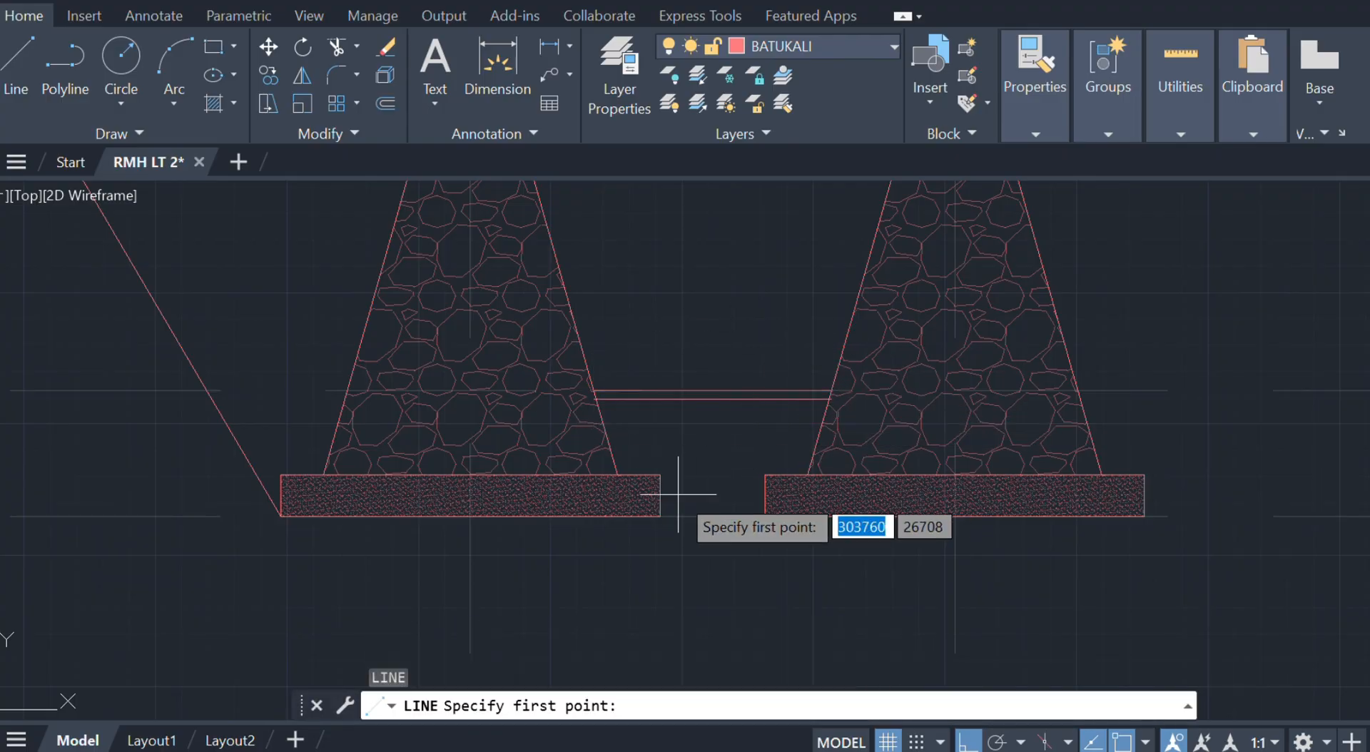
{"action": "left_click", "coordinate": [660, 516]}
{"action": "left_click", "coordinate": [713, 399]}
{"action": "left_click", "coordinate": [765, 516]}
{"action": "key", "text": "Escape"}
- Erase the two horizontal helper lines above the peak between the two neighbouring foundations
{"action": "left_click", "coordinate": [799, 430]}
{"action": "left_click", "coordinate": [790, 369]}
{"action": "key", "text": "Delete"}
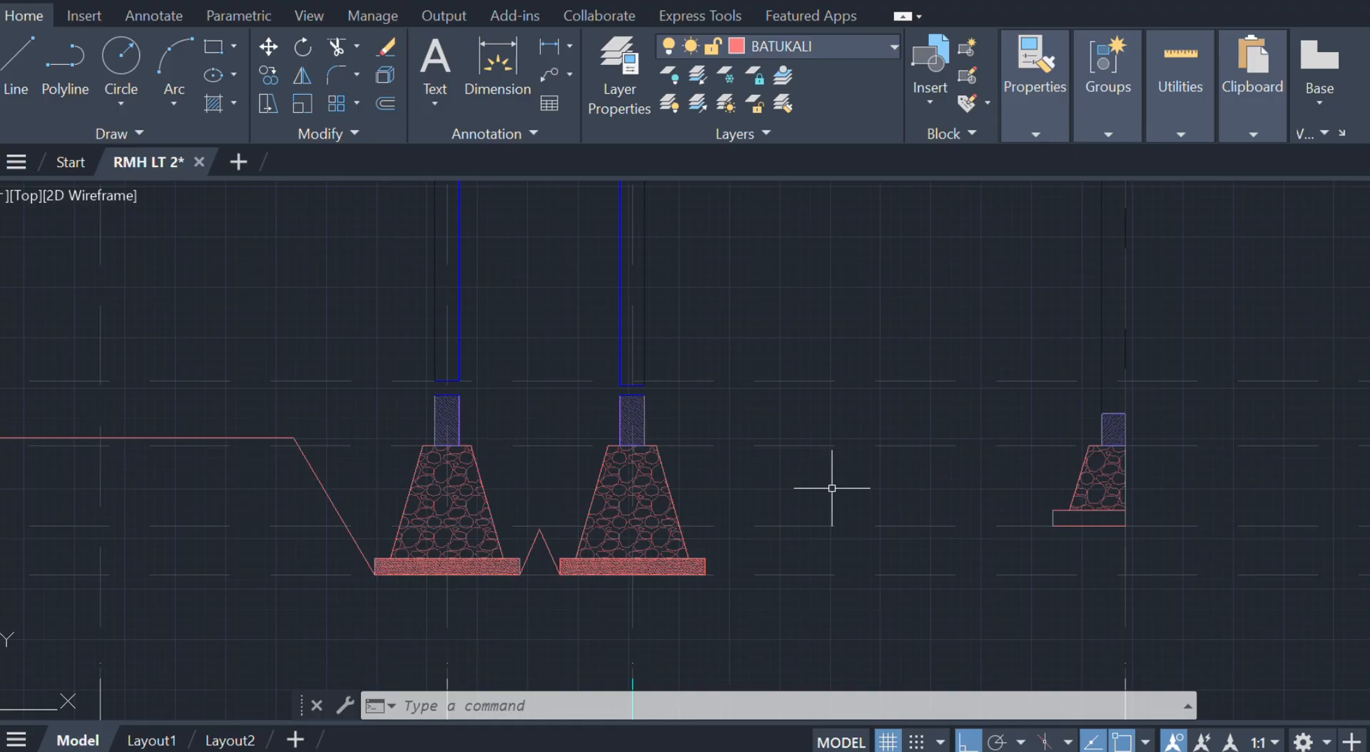
- Draw an 800-long horizontal line from the second foundation's top right corner towards the edge foundation, ending with an 80-long vertical segment going up
{"action": "type", "text": "l"}
{"action": "key", "text": "Return"}
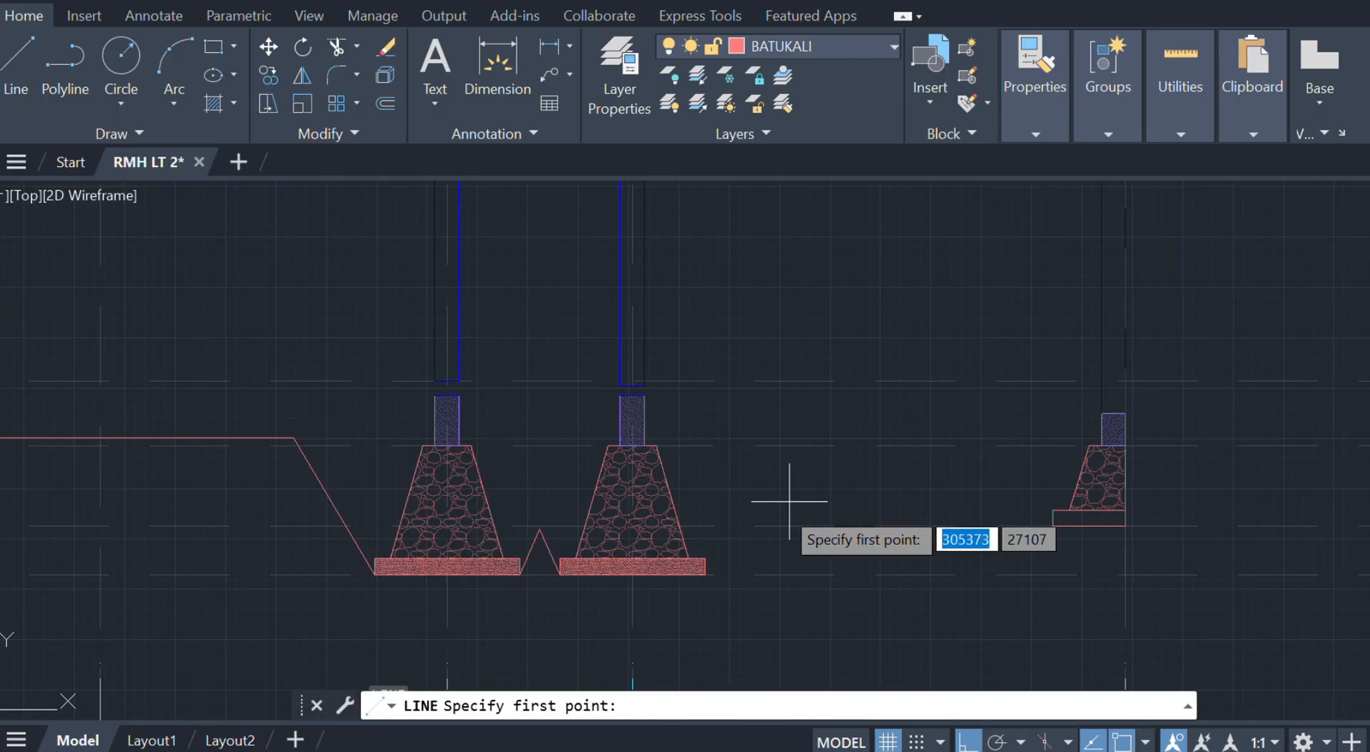
{"action": "left_click", "coordinate": [657, 446]}
{"action": "scroll", "coordinate": [753, 445], "scroll_direction": "up", "scroll_amount": 2}
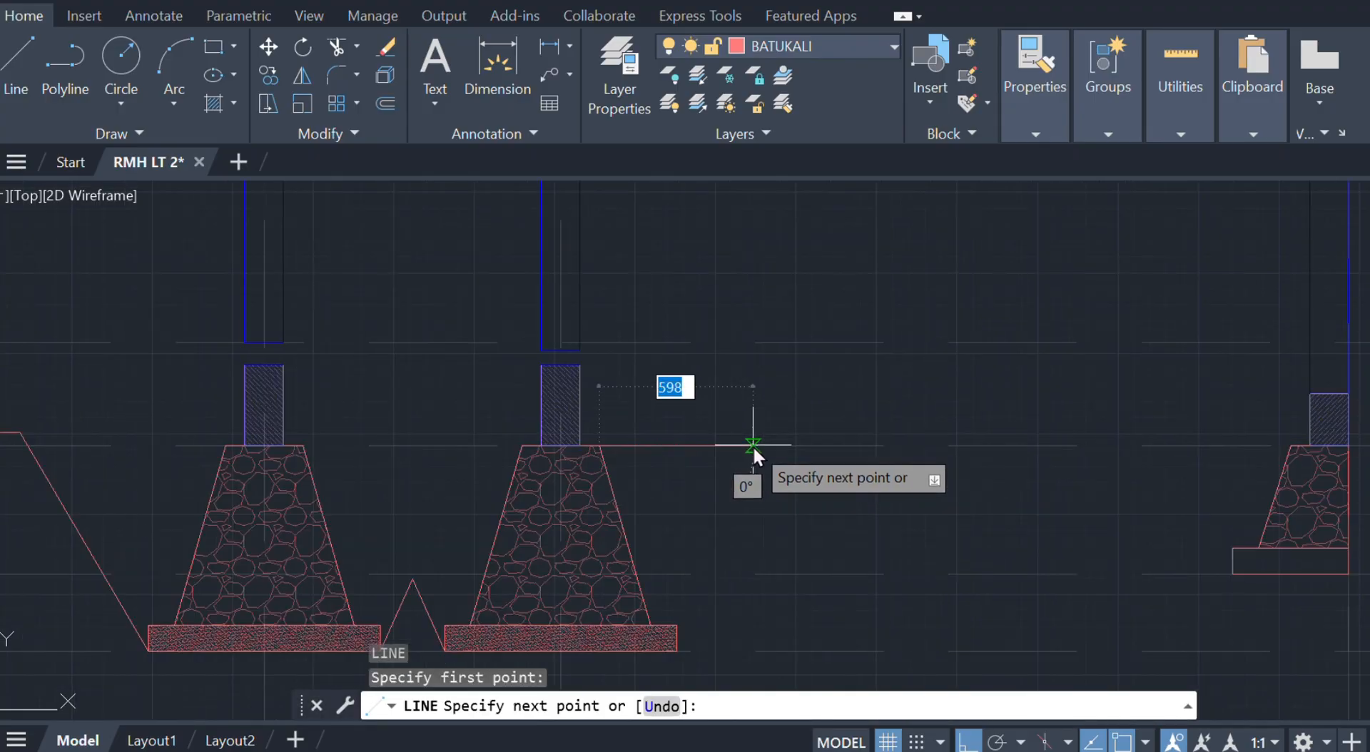
{"action": "type", "text": "800"}
{"action": "key", "text": "Return"}
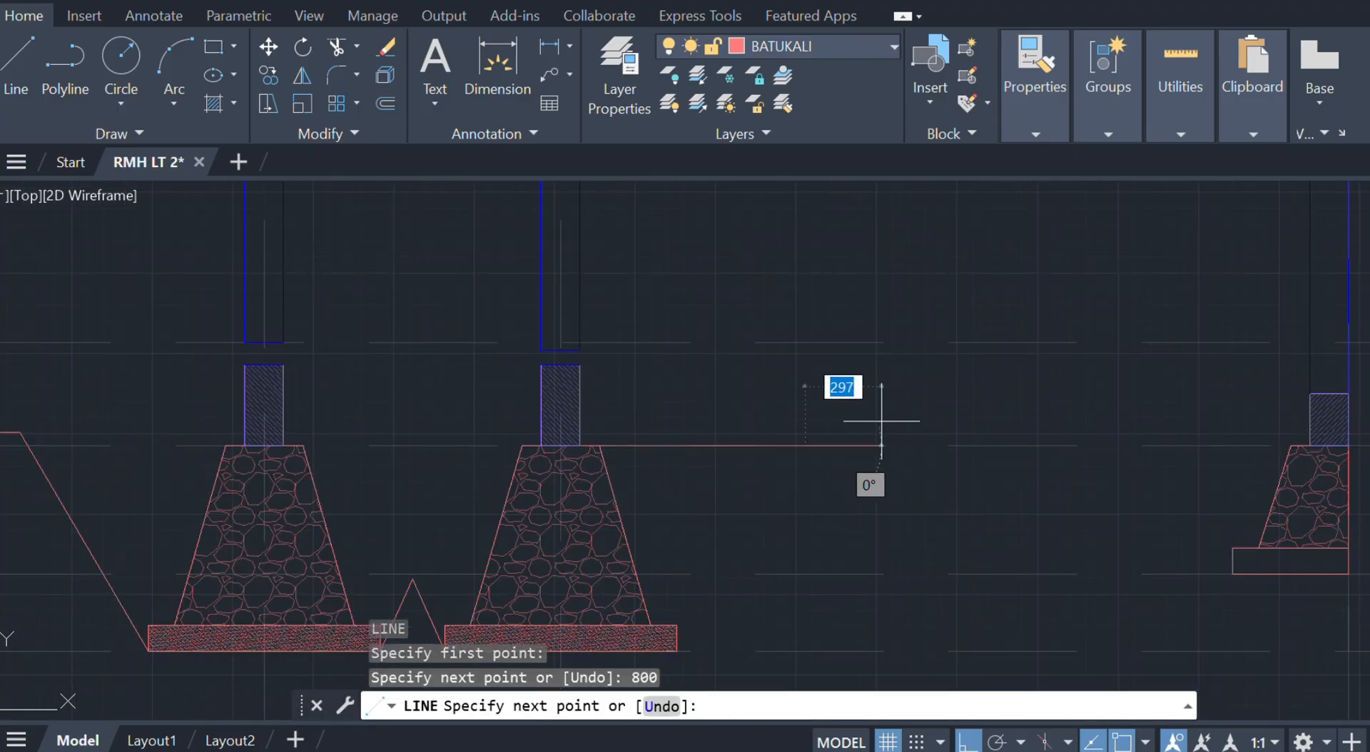
{"action": "scroll", "coordinate": [853, 388], "scroll_direction": "up", "scroll_amount": 4}
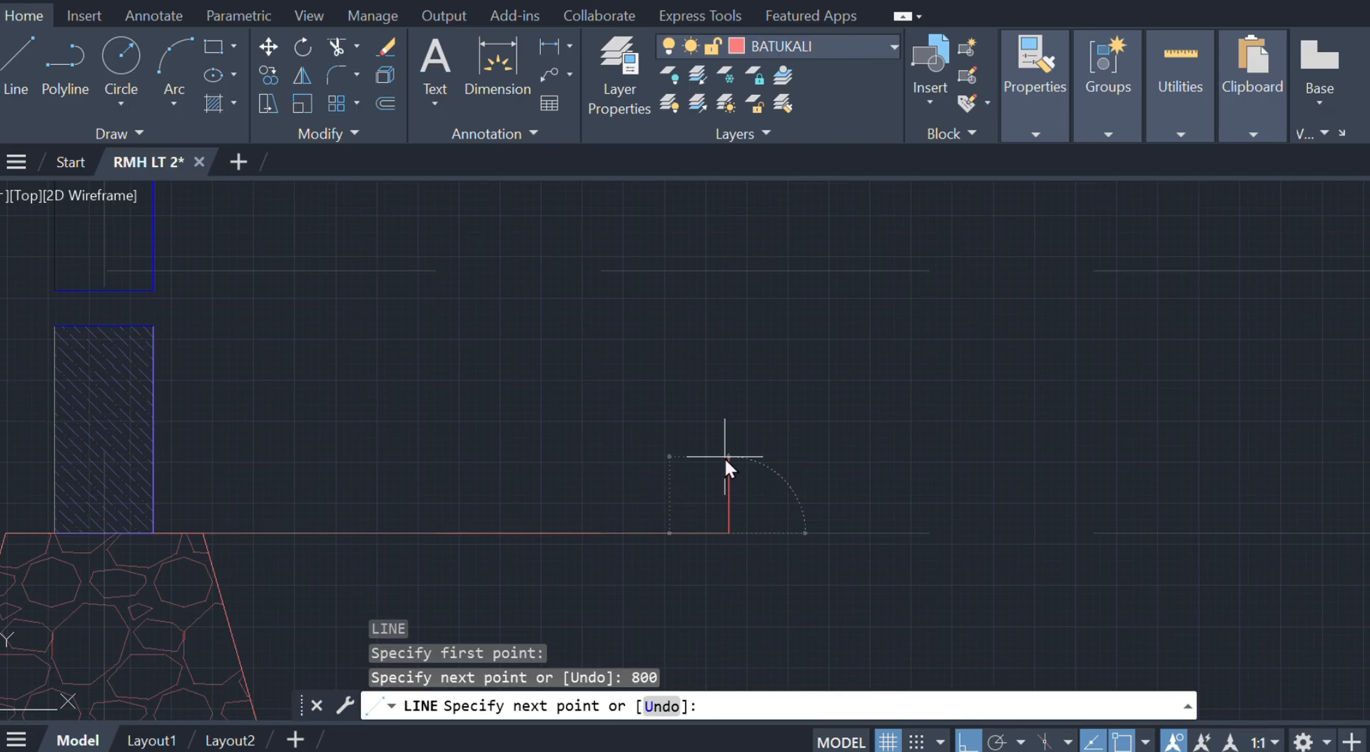
{"action": "type", "text": "80"}
{"action": "key", "text": "Return"}
{"action": "key", "text": "Escape"}
- Draw a sloping line from the lower right corner of the second foundation's base to the top of the 80-long vertical segment
{"action": "scroll", "coordinate": [660, 500], "scroll_direction": "down", "scroll_amount": 5}
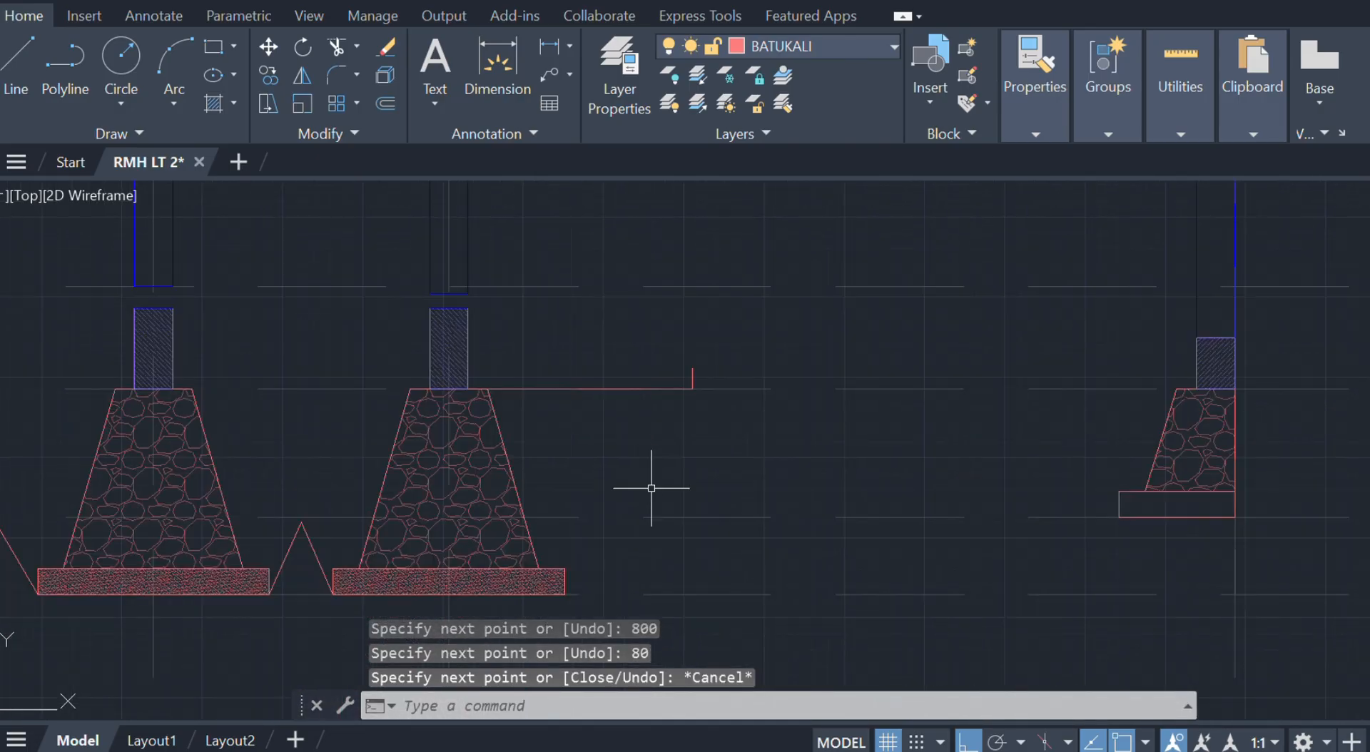
{"action": "key", "text": "Return"}
{"action": "left_click", "coordinate": [564, 592]}
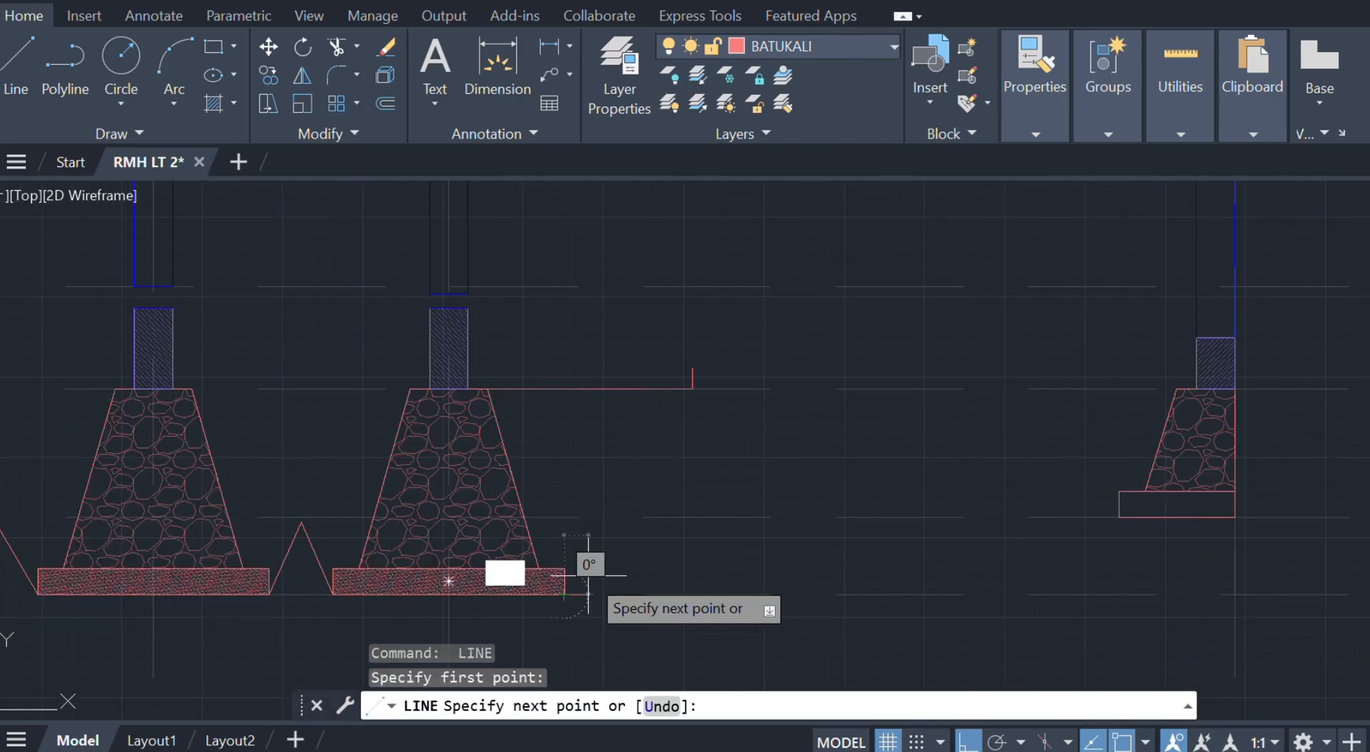
{"action": "scroll", "coordinate": [699, 361], "scroll_direction": "up", "scroll_amount": 2}
{"action": "left_click", "coordinate": [688, 376]}
- Continue the line horizontally from the top of the slope to the near face of the edge foundation's tie beam
{"action": "scroll", "coordinate": [884, 382], "scroll_direction": "down", "scroll_amount": 2}
{"action": "middle_click_drag", "start_coordinate": [884, 383], "coordinate": [591, 414]}
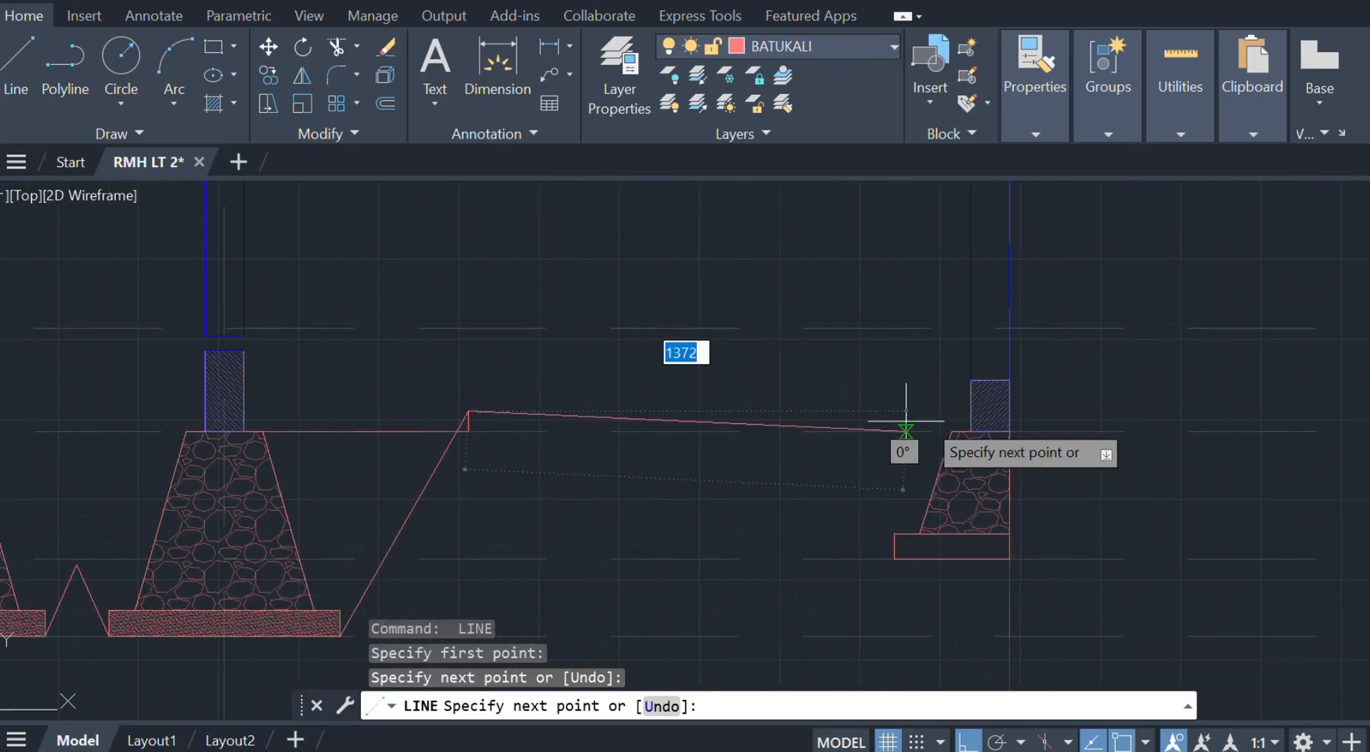
{"action": "scroll", "coordinate": [906, 423], "scroll_direction": "up", "scroll_amount": 3}
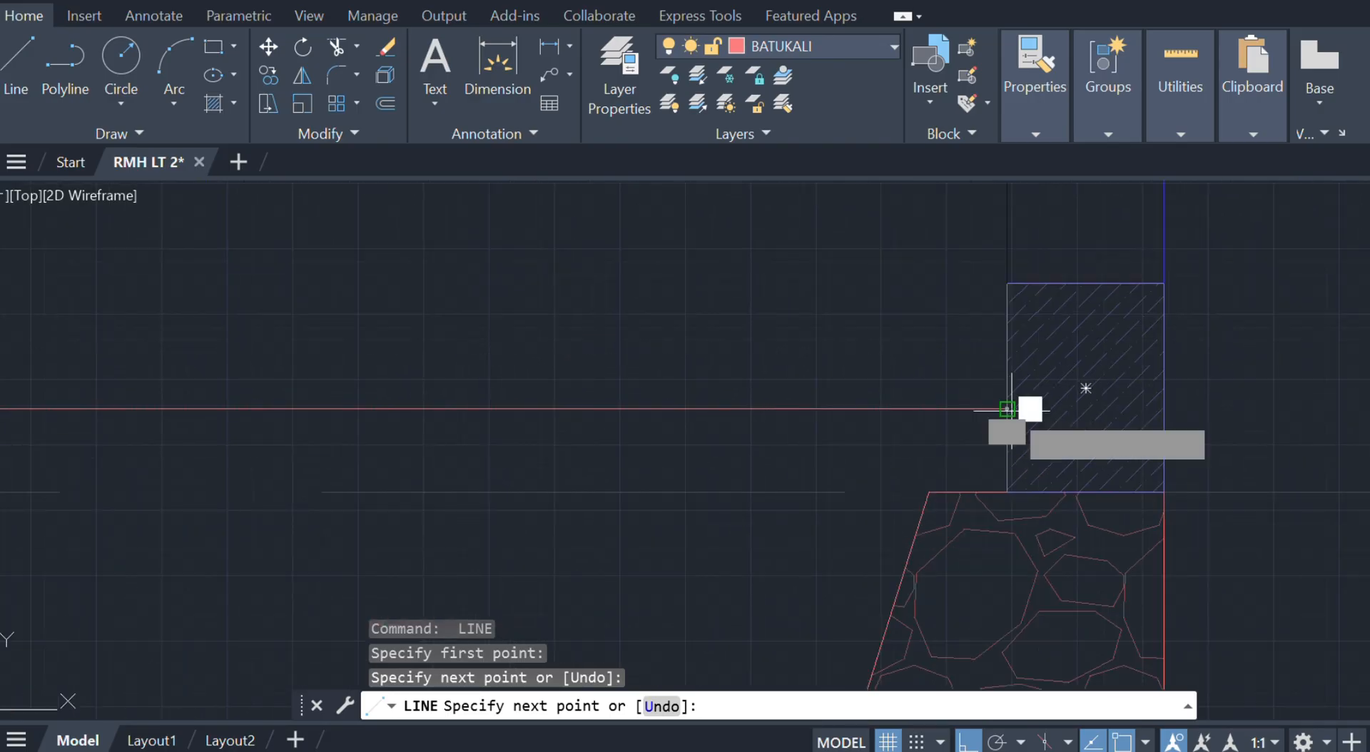
{"action": "left_click", "coordinate": [1012, 410]}
{"action": "key", "text": "Escape"}
- Erase the 800-long horizontal and 80-long vertical helper lines next to the second foundation
{"action": "scroll", "coordinate": [933, 410], "scroll_direction": "down", "scroll_amount": 3}
{"action": "middle_click_drag", "start_coordinate": [932, 413], "coordinate": [1042, 404]}
{"action": "left_click", "coordinate": [483, 438]}
{"action": "left_click", "coordinate": [467, 394]}
{"action": "left_click", "coordinate": [526, 368]}
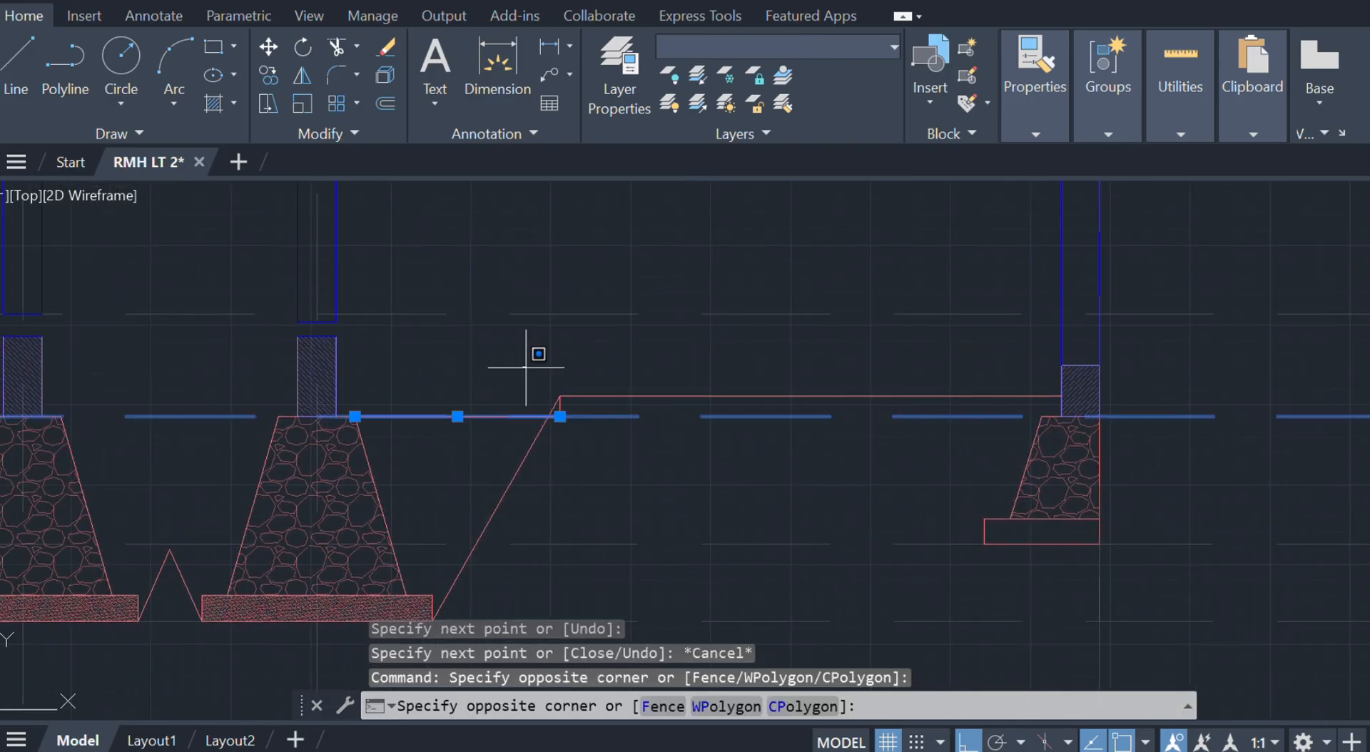
{"action": "left_click", "coordinate": [621, 454]}
{"action": "key", "text": "Delete"}
- Draw a line 50 down from the grid B tie beam's top right corner, then horizontally to the grid C tie beam
{"action": "scroll", "coordinate": [625, 458], "scroll_direction": "down", "scroll_amount": 2}
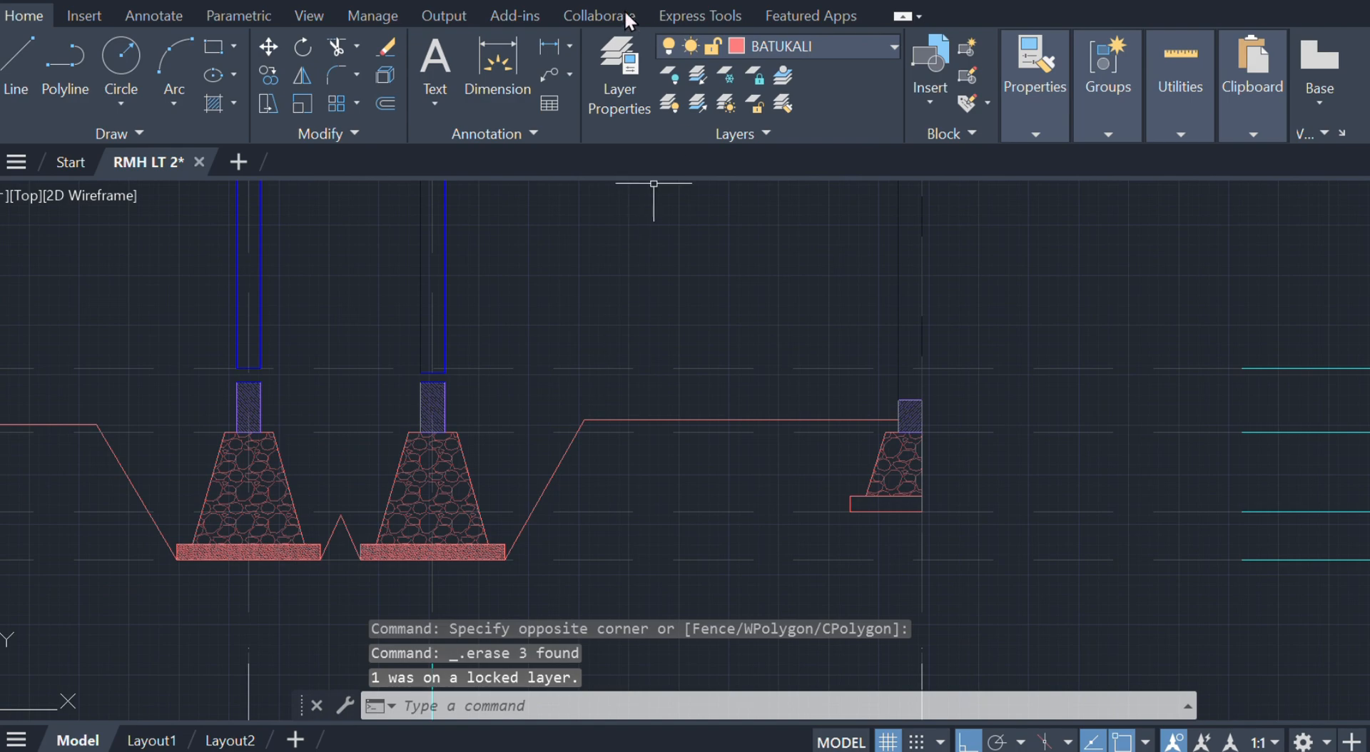
{"action": "scroll", "coordinate": [643, 334], "scroll_direction": "up", "scroll_amount": 4}
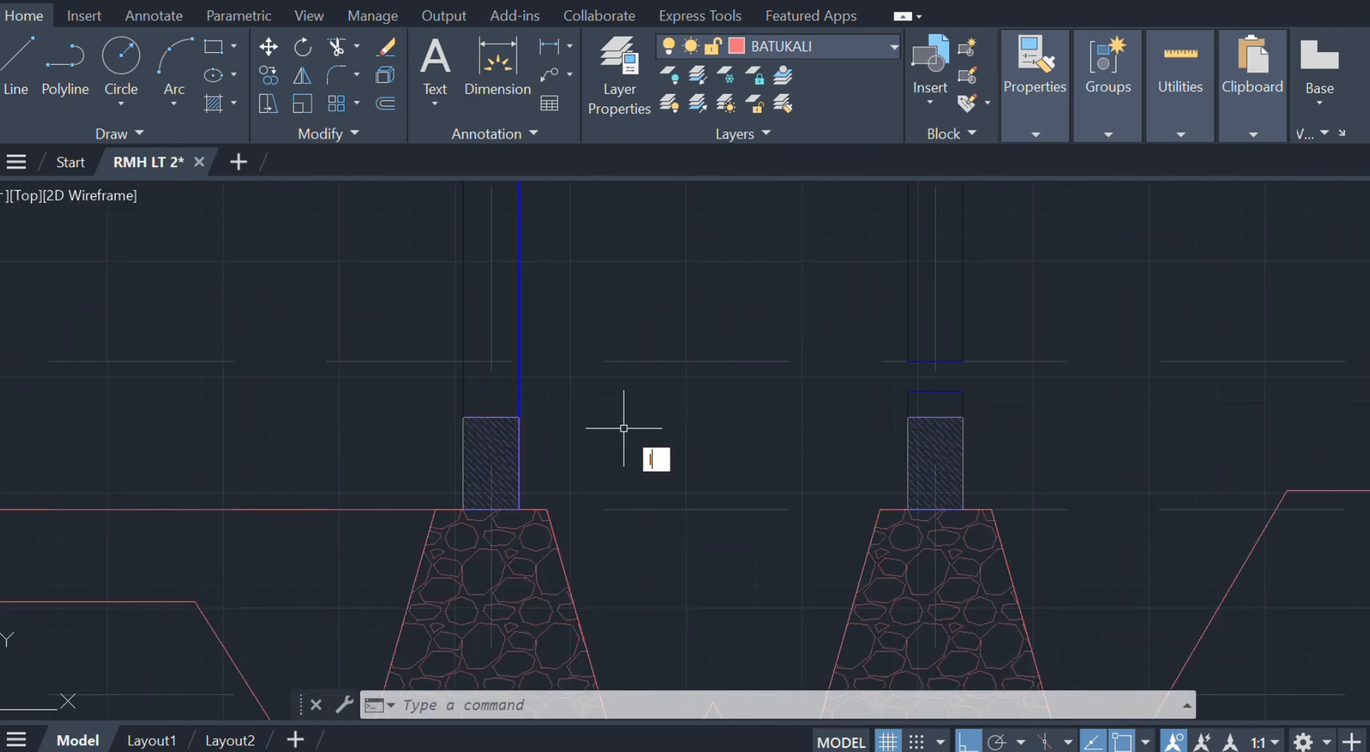
{"action": "key", "text": "Return"}
{"action": "left_click", "coordinate": [519, 417]}
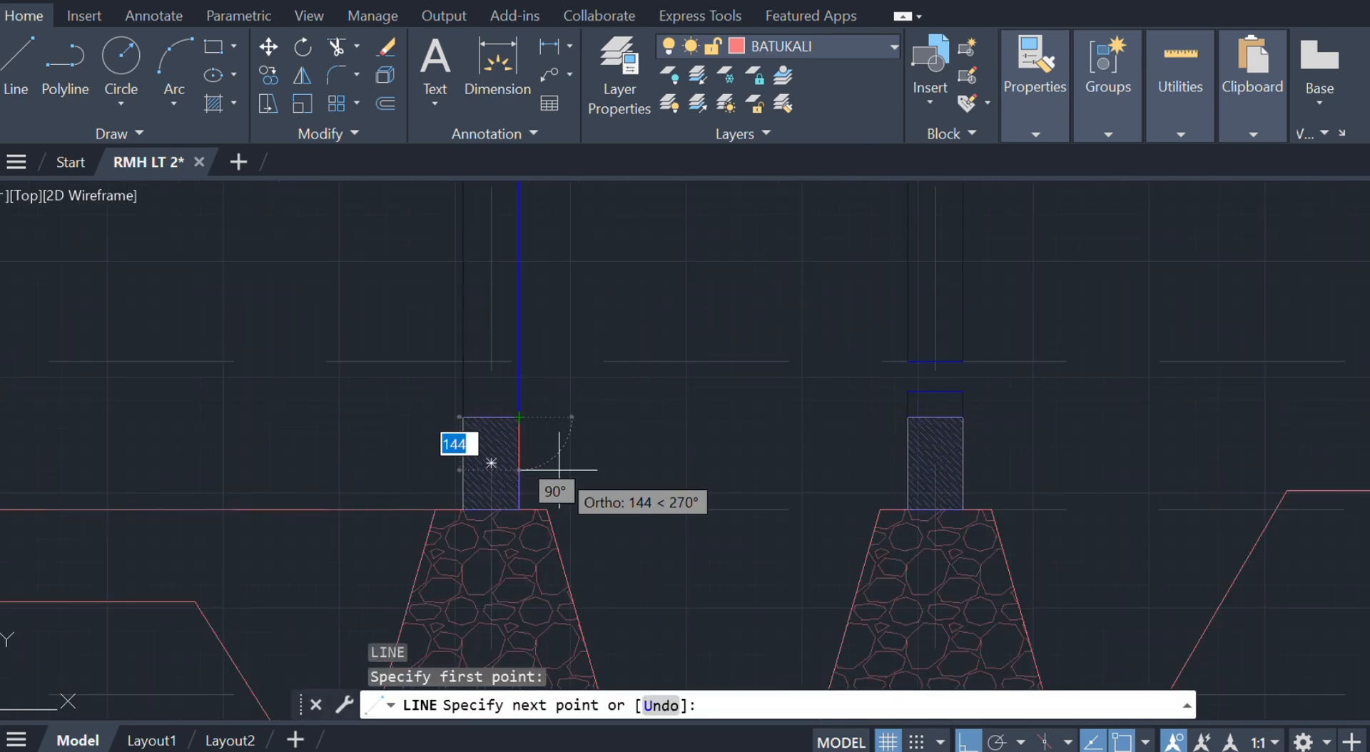
{"action": "key", "text": "Return"}
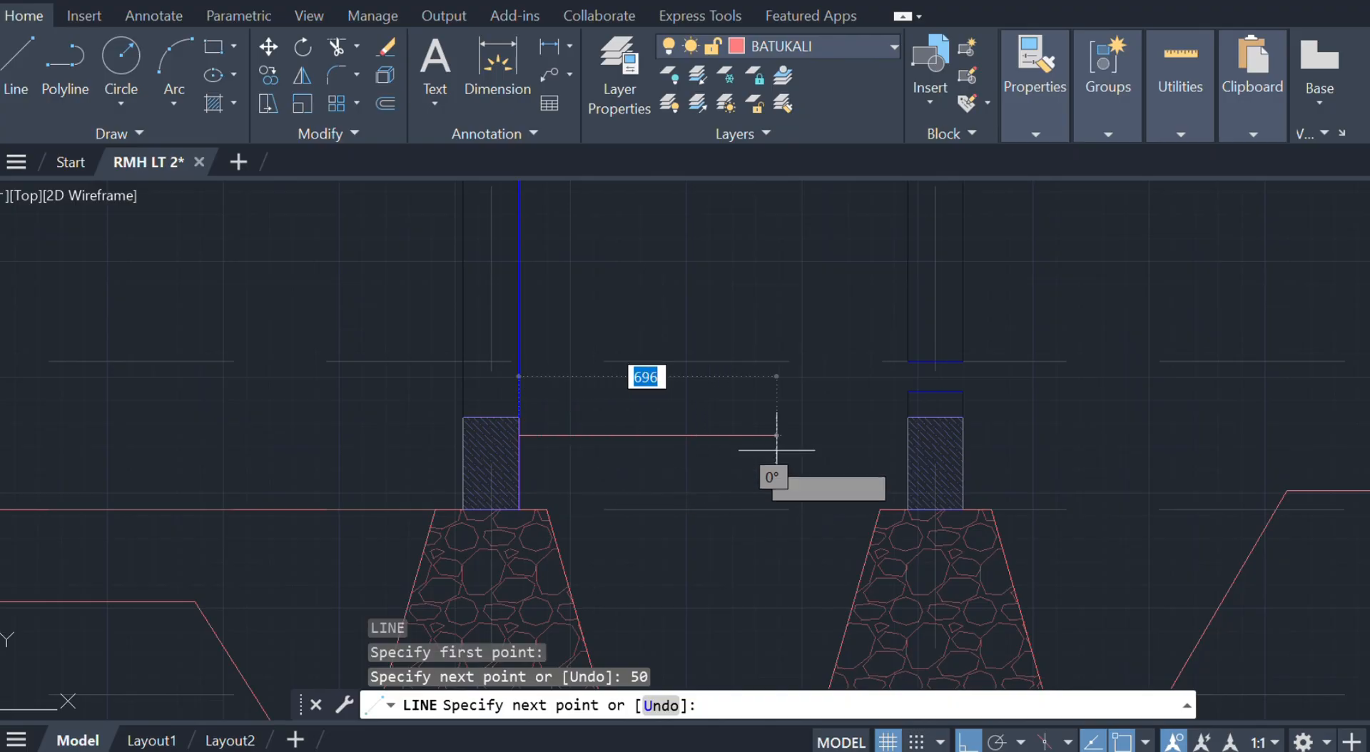
{"action": "scroll", "coordinate": [899, 438], "scroll_direction": "up", "scroll_amount": 2}
{"action": "left_click", "coordinate": [910, 438]}
{"action": "key", "text": "Escape"}
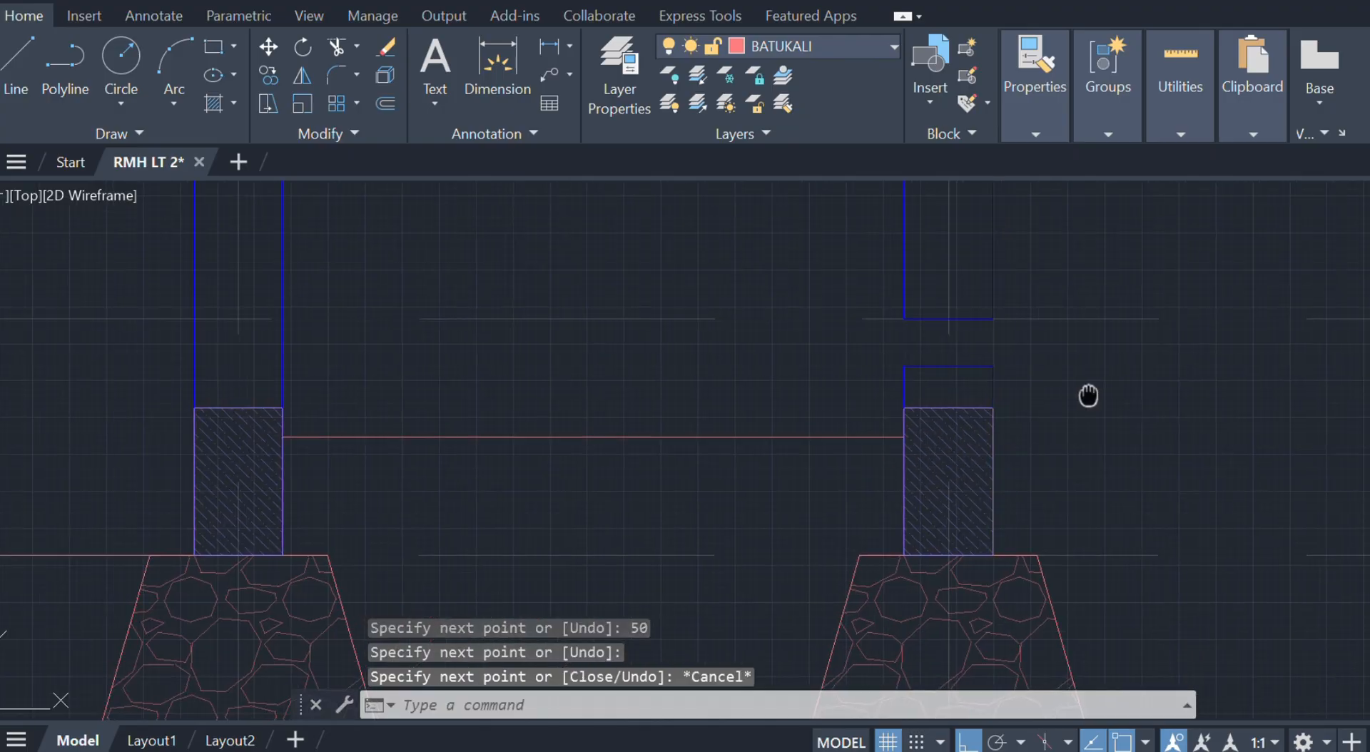
- Draw a line 50 down from the right end of the short wall line above the grid C tie beam, then horizontally to the next beam
{"action": "middle_click_drag", "start_coordinate": [1003, 395], "coordinate": [718, 437]}
{"action": "key", "text": "Return"}
{"action": "left_click", "coordinate": [647, 415]}
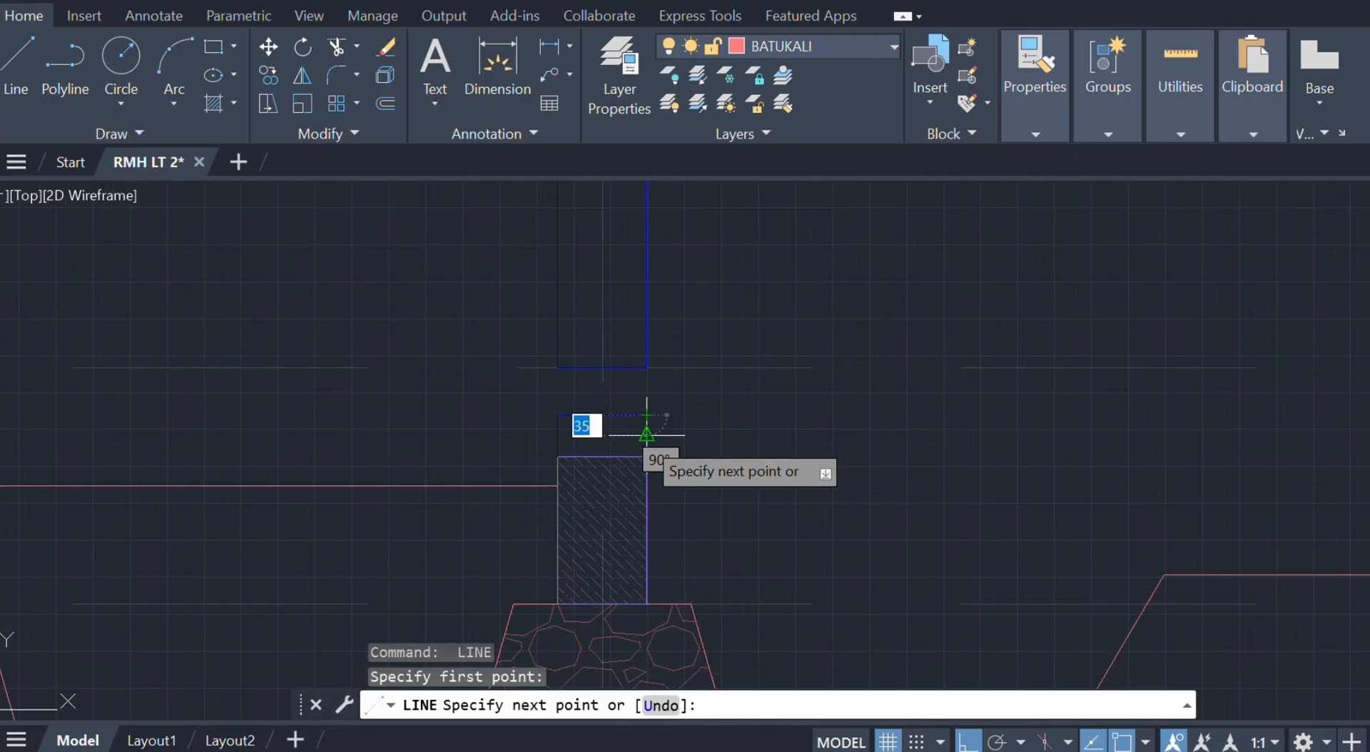
{"action": "key", "text": "Return"}
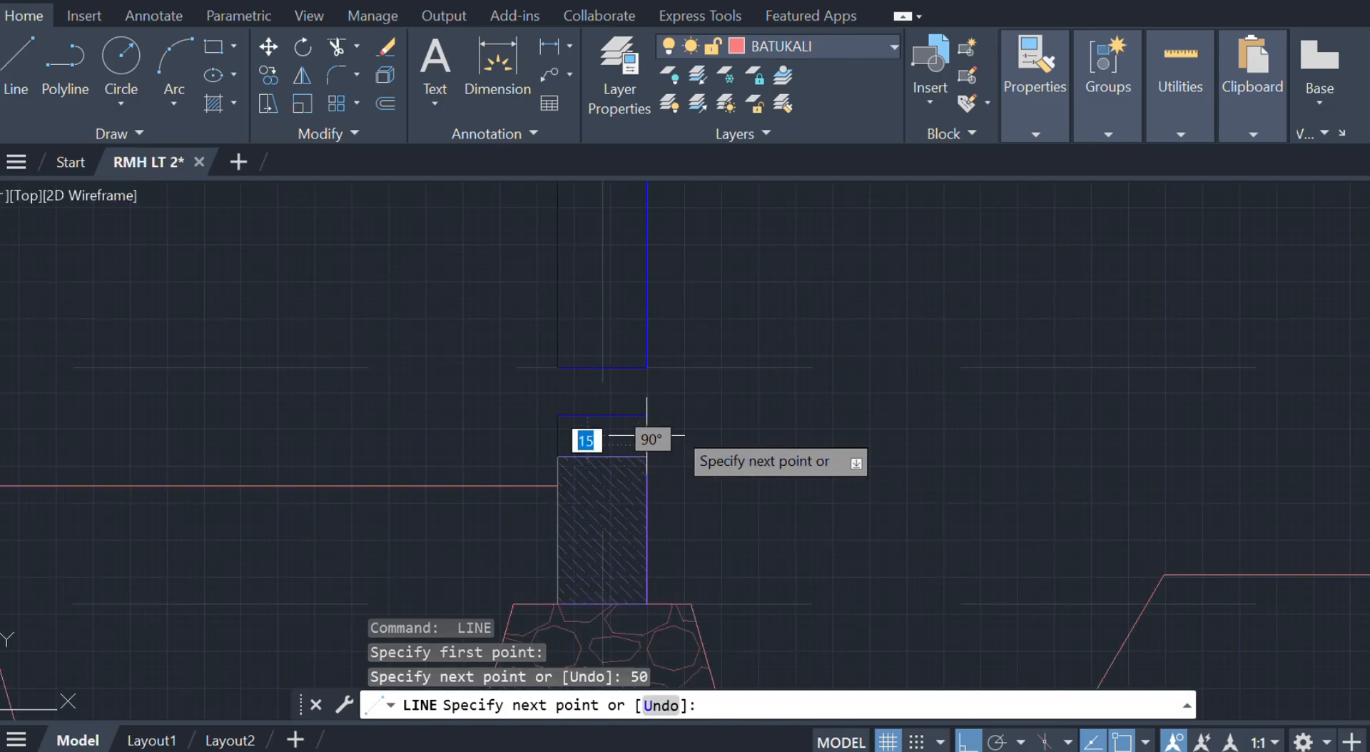
{"action": "scroll", "coordinate": [1131, 474], "scroll_direction": "down", "scroll_amount": 2}
{"action": "scroll", "coordinate": [1027, 468], "scroll_direction": "up", "scroll_amount": 6}
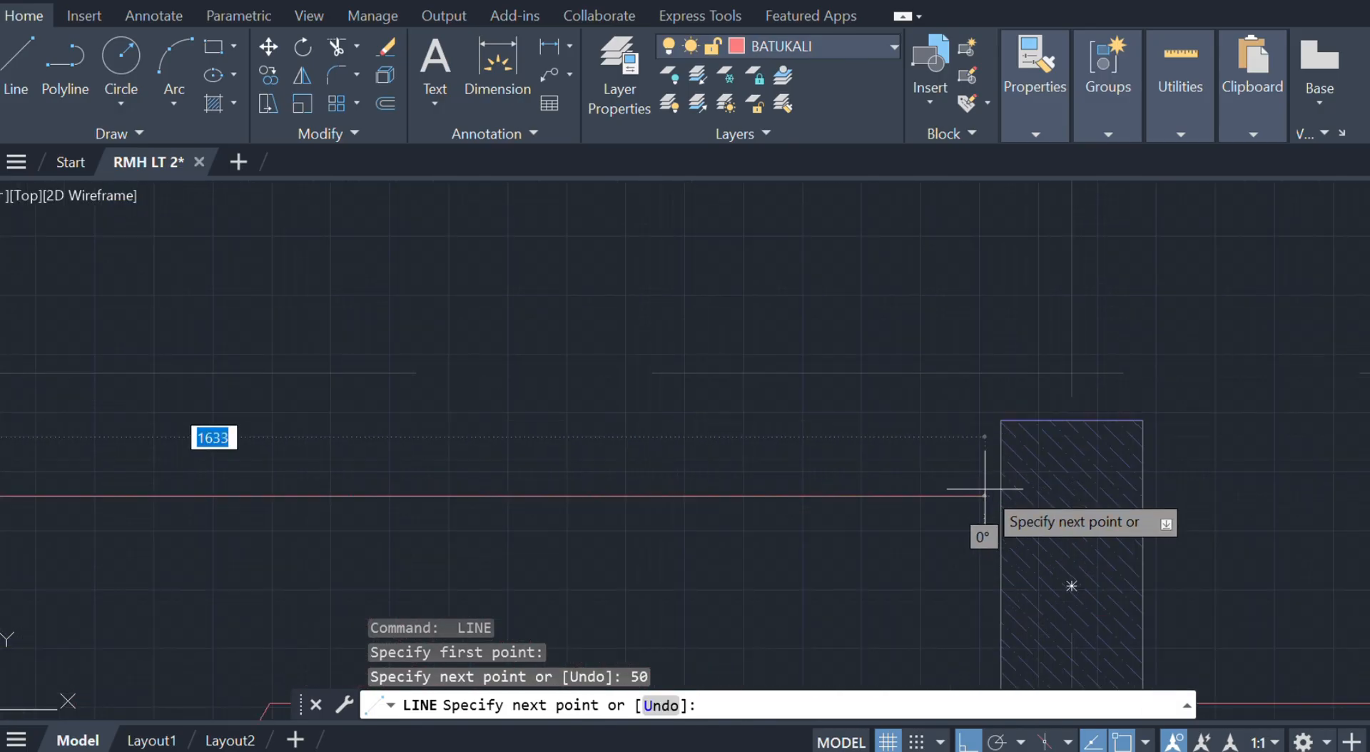
{"action": "left_click", "coordinate": [1000, 495]}
{"action": "key", "text": "Escape"}
{"action": "middle_click_drag", "start_coordinate": [1106, 483], "coordinate": [816, 536]}
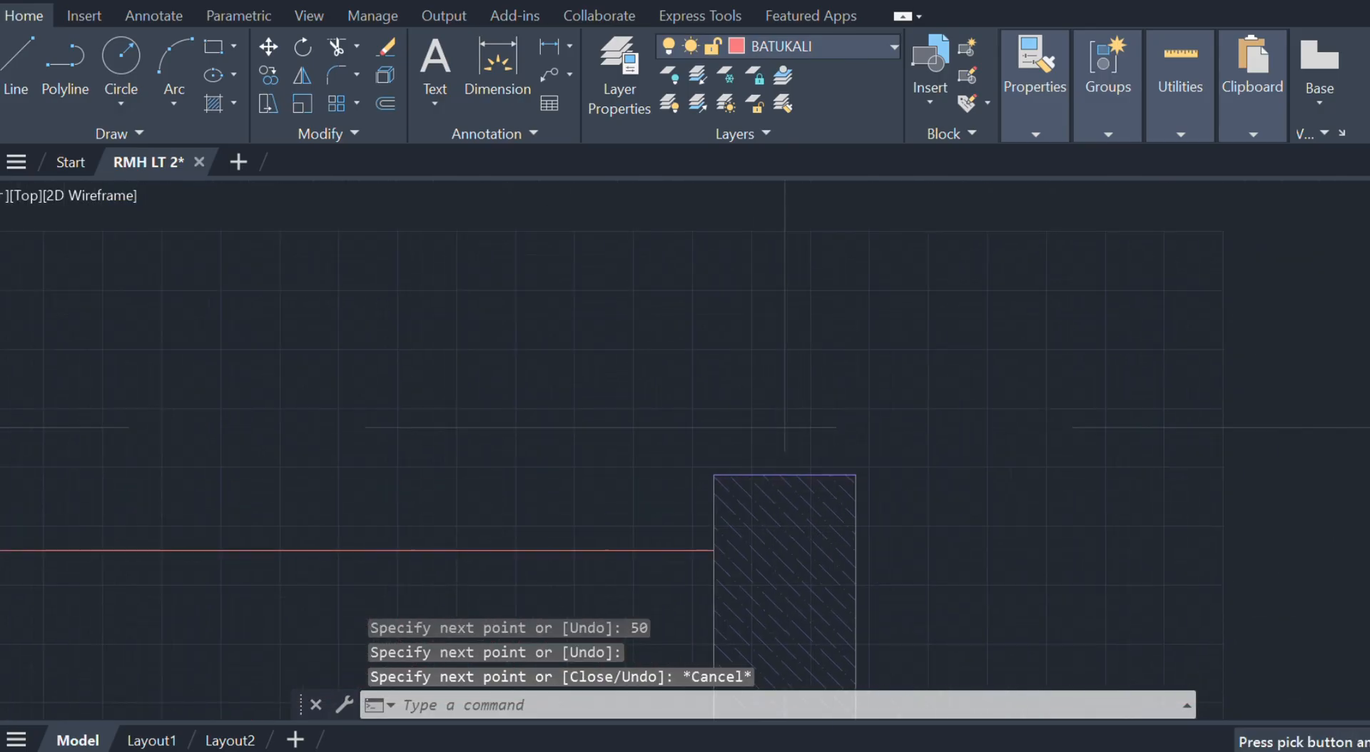
- Draw a horizontal line from the far face of the beam without a foundation to the next foundation's tie beam
{"action": "key", "text": "Return"}
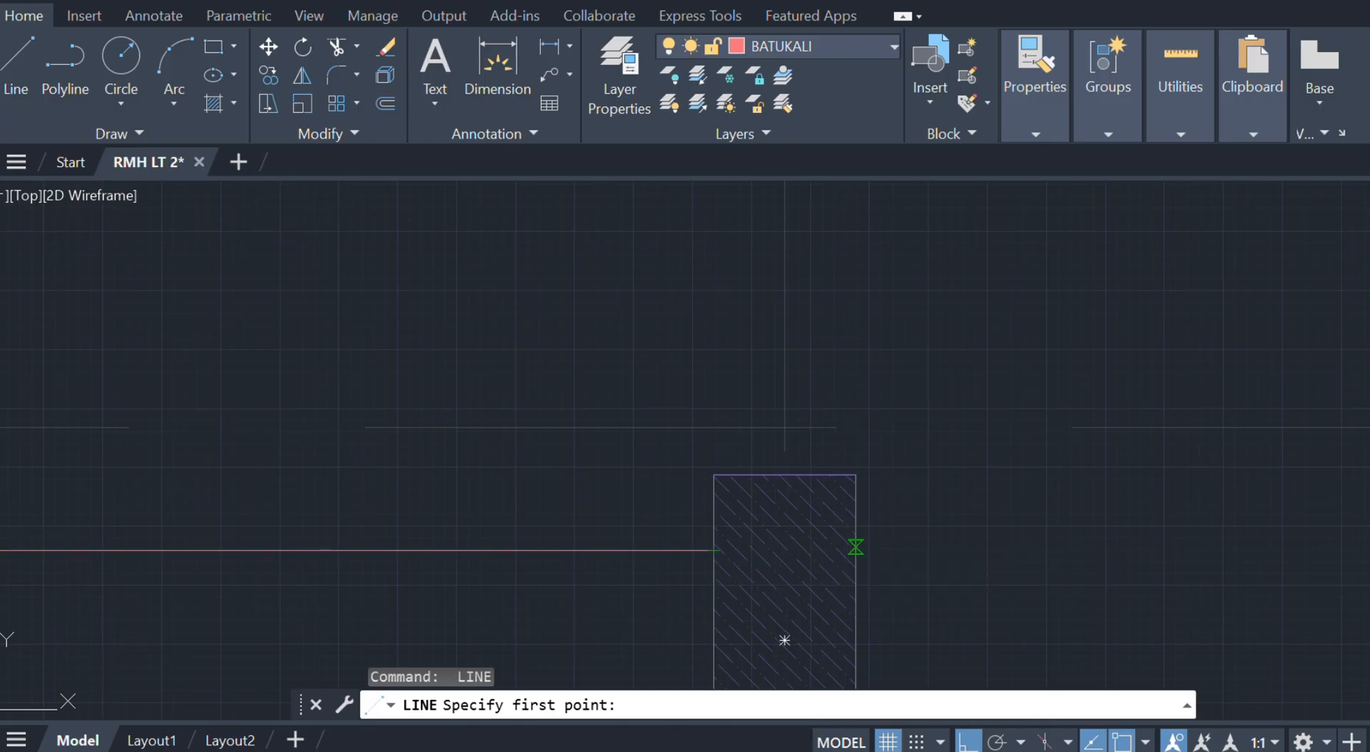
{"action": "left_click", "coordinate": [856, 546]}
{"action": "scroll", "coordinate": [706, 511], "scroll_direction": "down", "scroll_amount": 6}
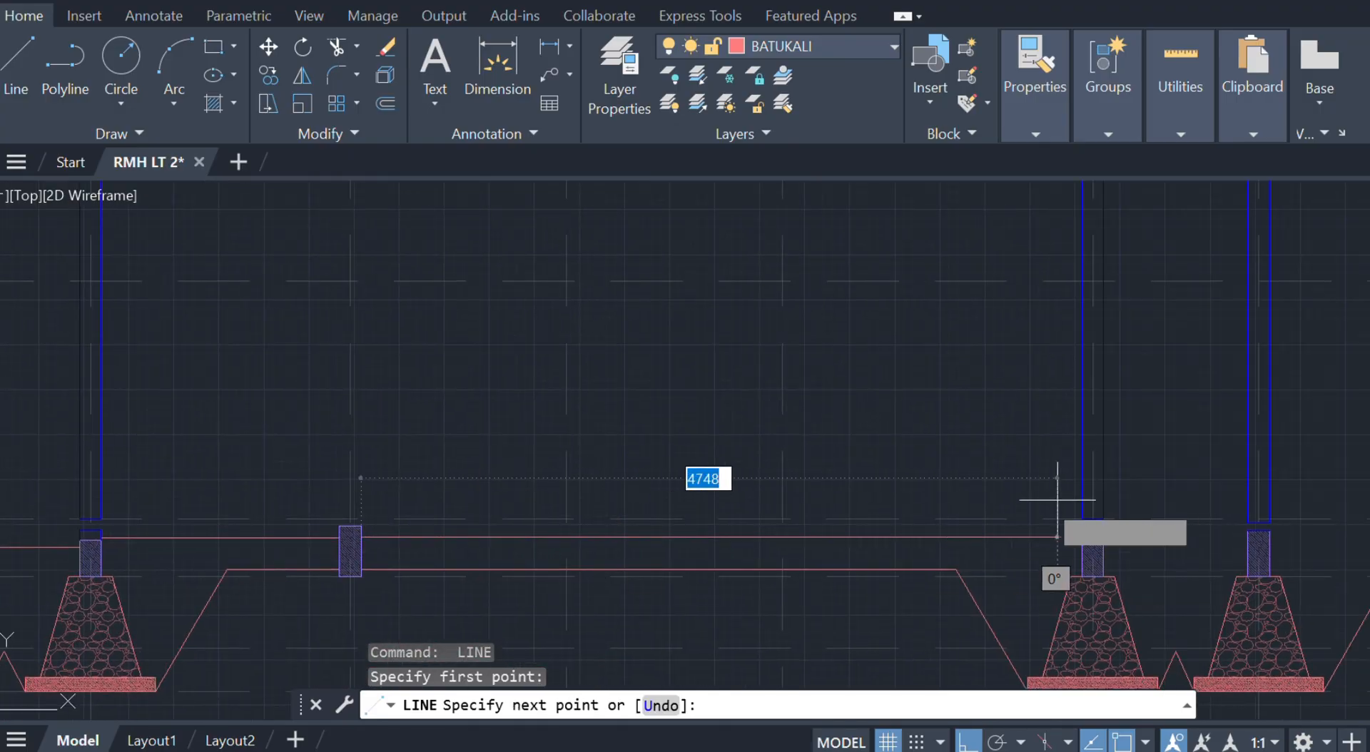
{"action": "scroll", "coordinate": [1063, 543], "scroll_direction": "up", "scroll_amount": 6}
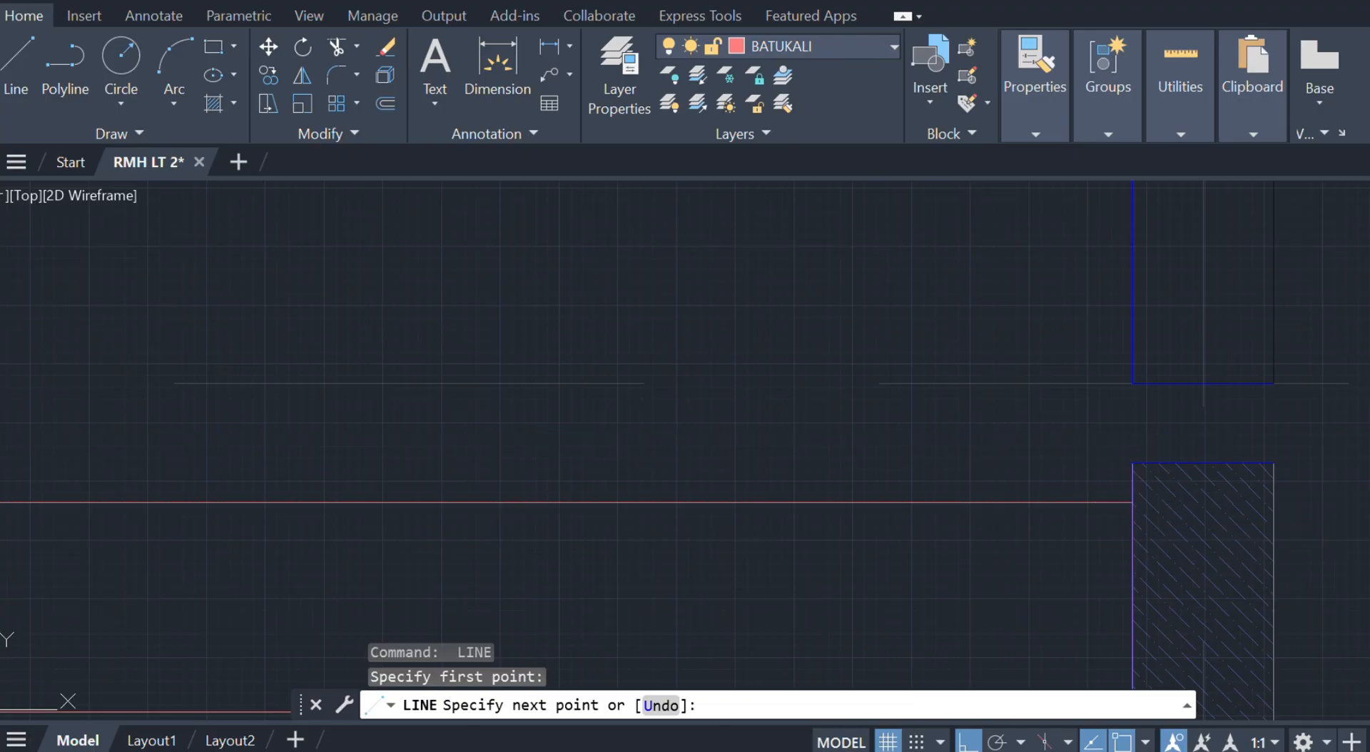
{"action": "left_click", "coordinate": [1132, 502]}
{"action": "key", "text": "Escape"}
{"action": "scroll", "coordinate": [1066, 494], "scroll_direction": "down", "scroll_amount": 5}
{"action": "middle_click_drag", "start_coordinate": [1066, 494], "coordinate": [808, 518]}
{"action": "middle_click_drag", "start_coordinate": [1055, 536], "coordinate": [919, 522]}
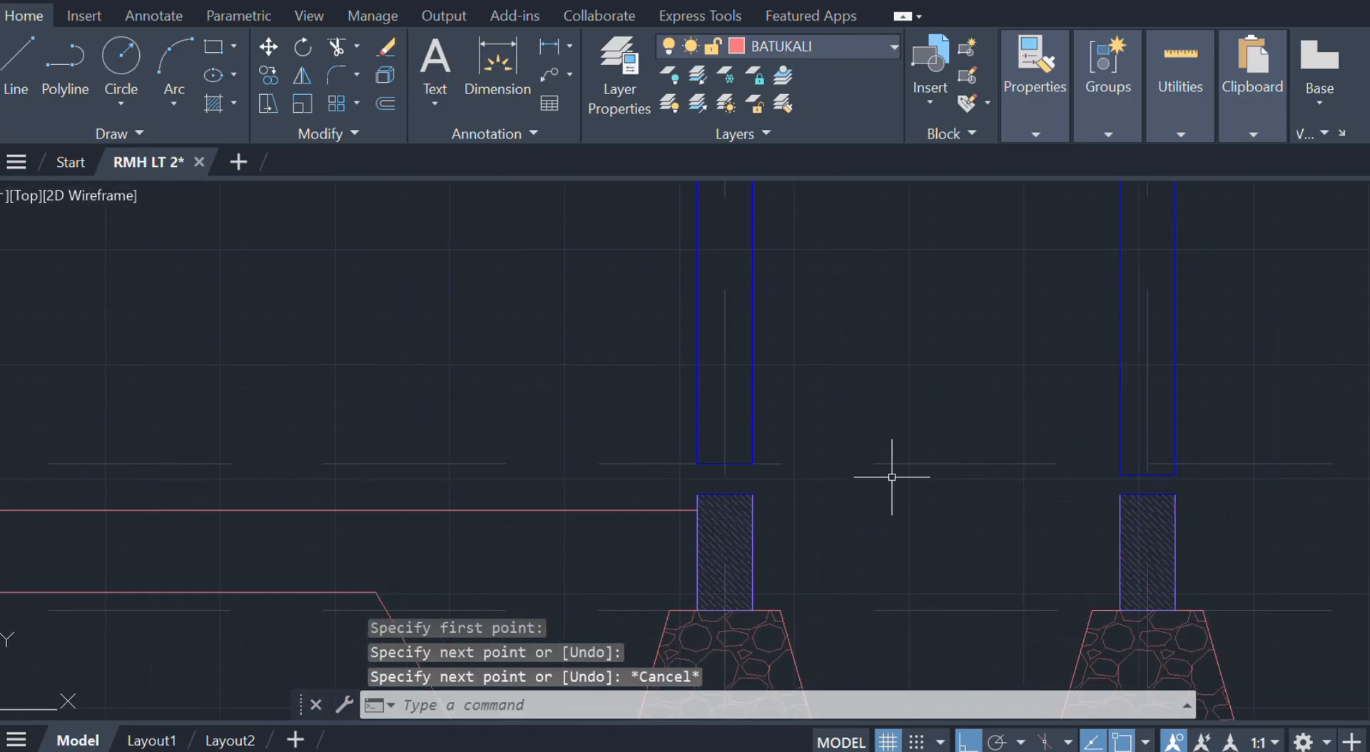
- Draw a line segment 75 down from the top right corner of that foundation's tie beam
{"action": "scroll", "coordinate": [892, 477], "scroll_direction": "down", "scroll_amount": 4}
{"action": "scroll", "coordinate": [841, 489], "scroll_direction": "up", "scroll_amount": 2}
{"action": "scroll", "coordinate": [771, 521], "scroll_direction": "down", "scroll_amount": 4}
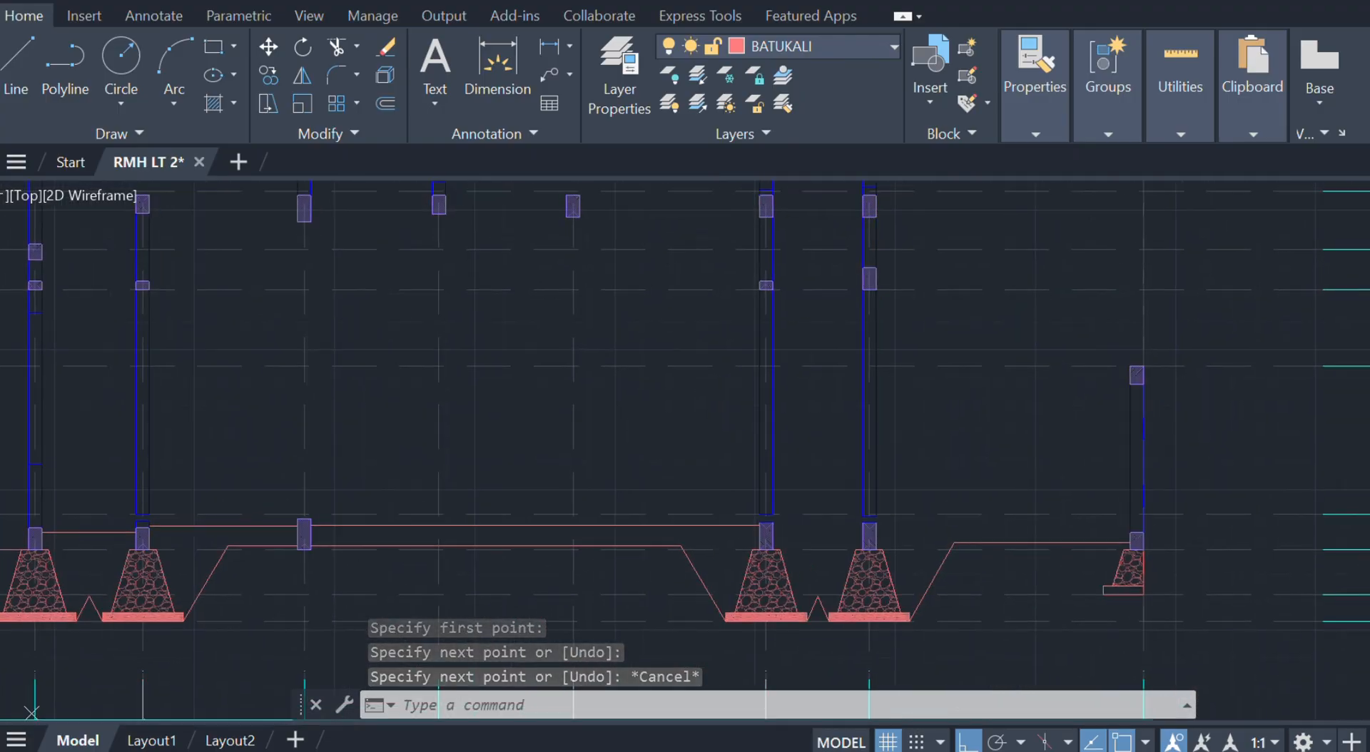
{"action": "scroll", "coordinate": [811, 521], "scroll_direction": "up", "scroll_amount": 4}
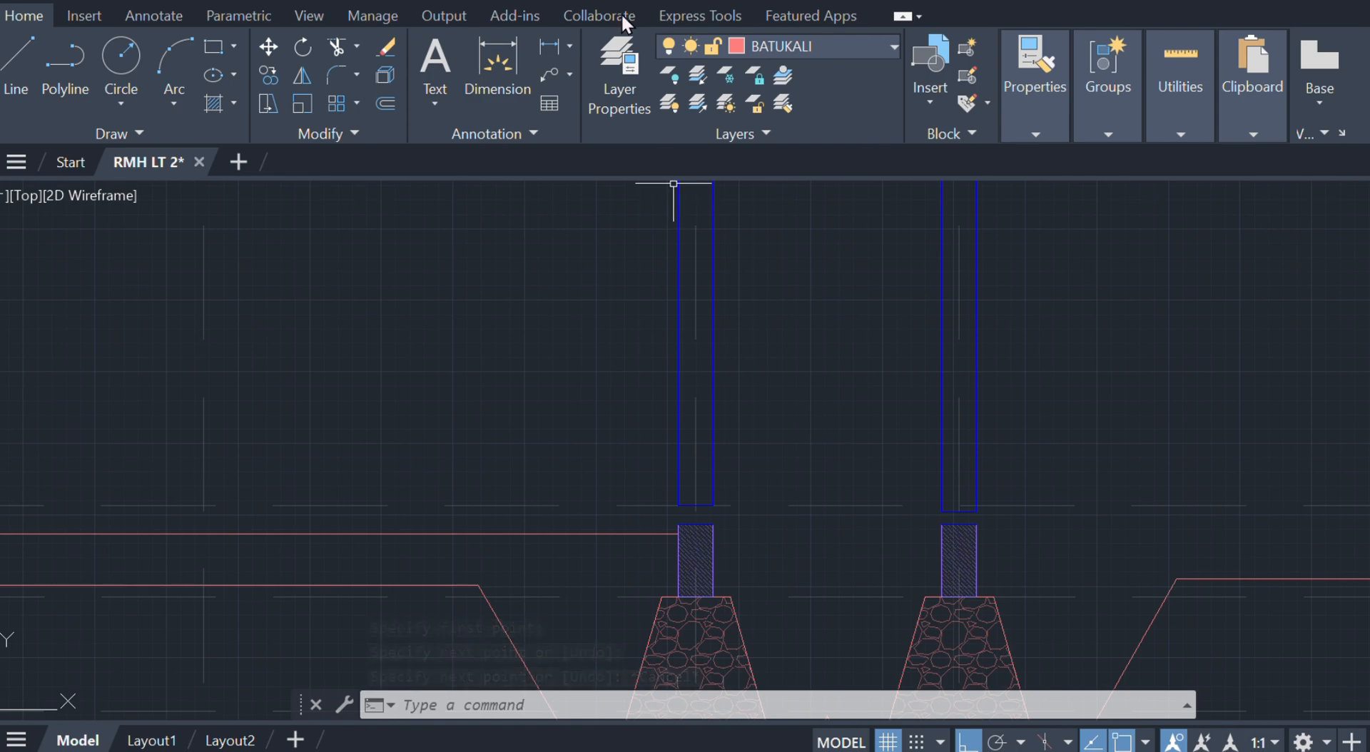
{"action": "key", "text": "Escape"}
{"action": "scroll", "coordinate": [779, 533], "scroll_direction": "up", "scroll_amount": 2}
{"action": "middle_click_drag", "start_coordinate": [779, 534], "coordinate": [690, 279]}
{"action": "type", "text": "l"}
{"action": "key", "text": "Return"}
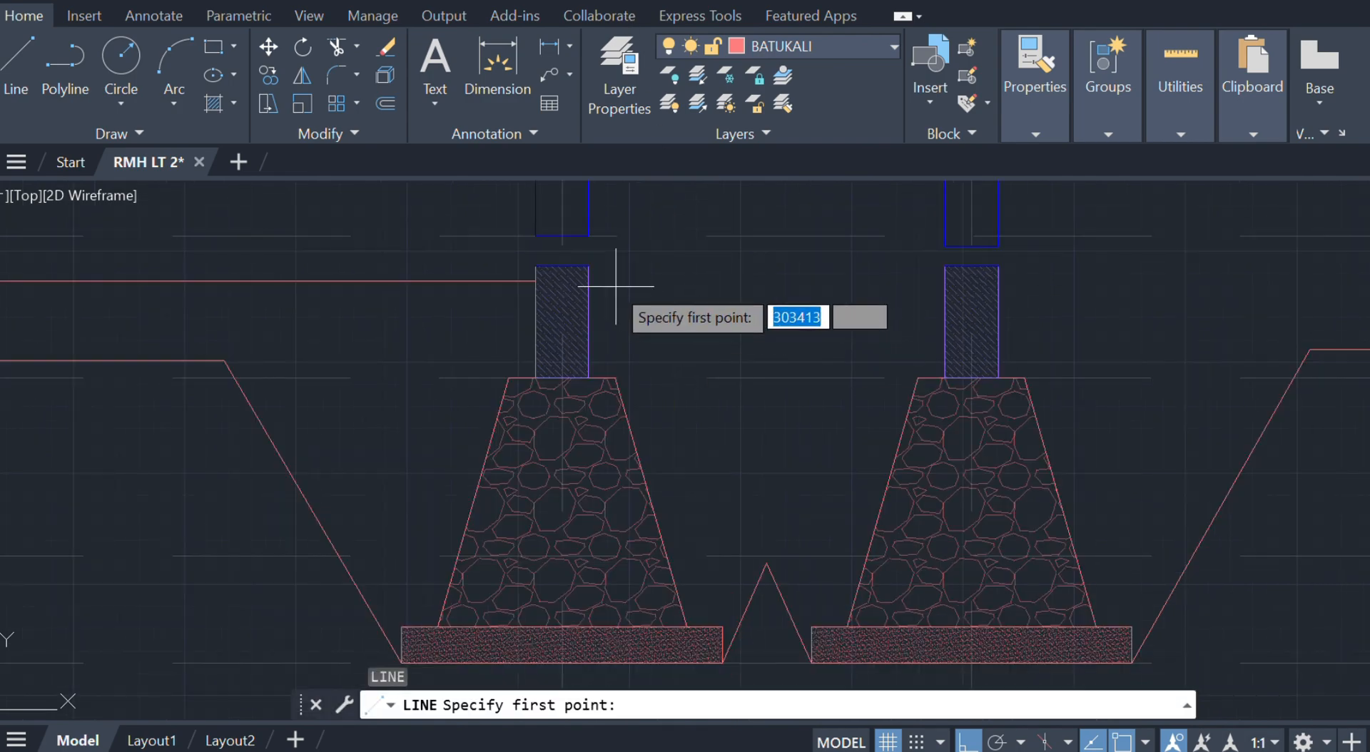
{"action": "scroll", "coordinate": [582, 264], "scroll_direction": "up", "scroll_amount": 4}
{"action": "left_click", "coordinate": [605, 277]}
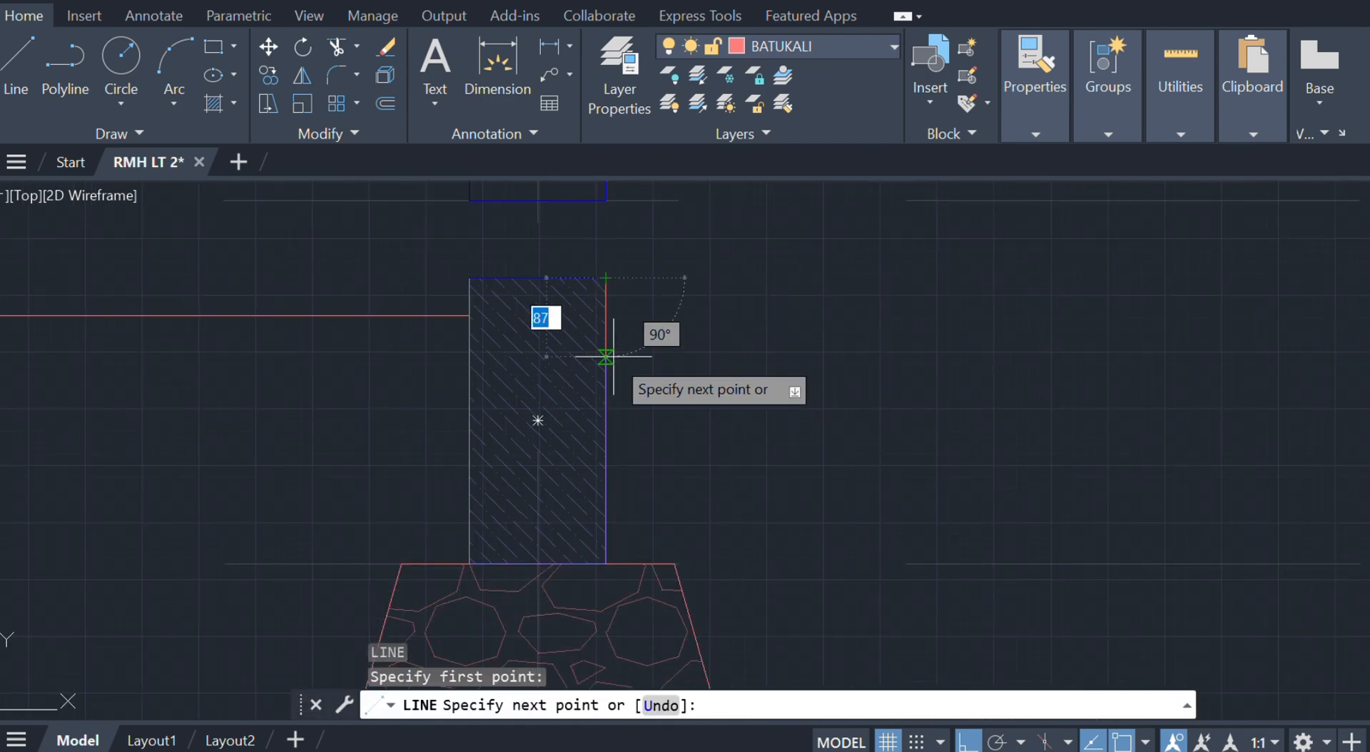
{"action": "type", "text": "75"}
{"action": "key", "text": "Return"}
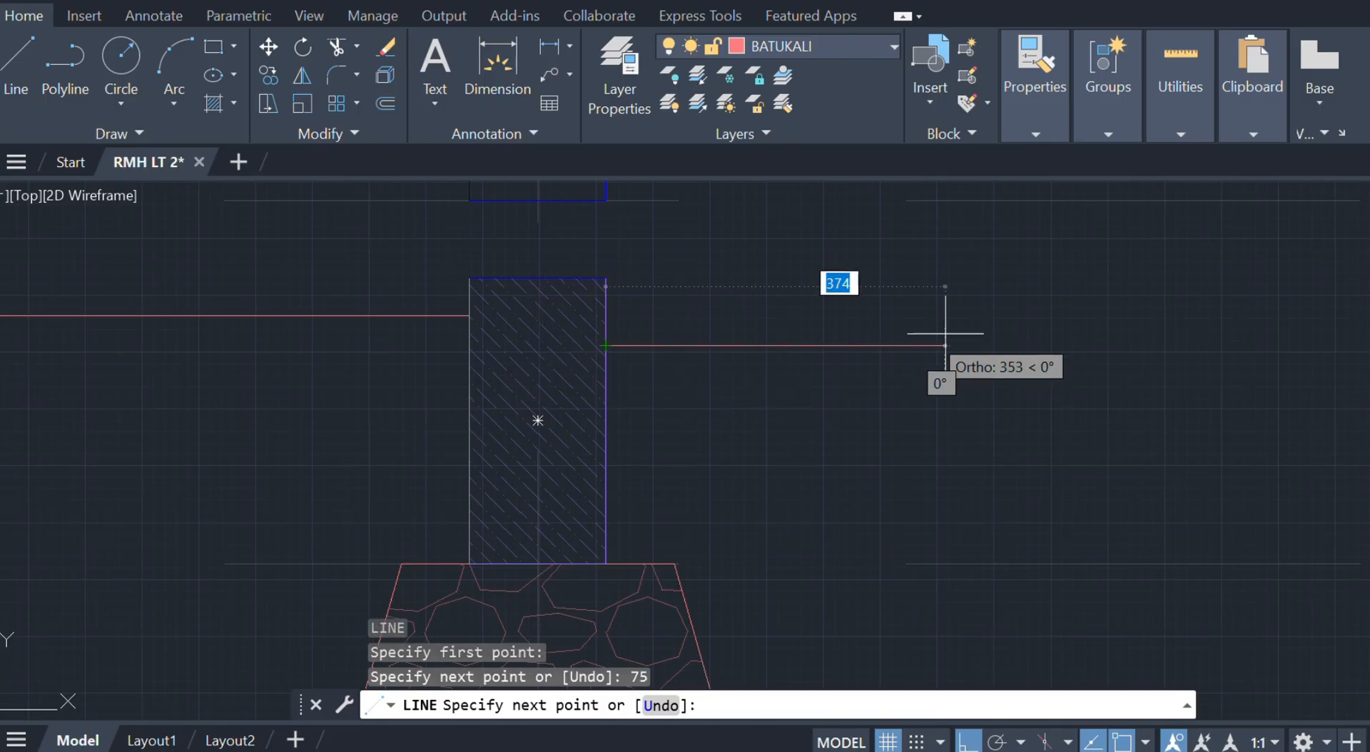
- Continue the line horizontally to the near face of the neighbouring foundation's tie beam
{"action": "scroll", "coordinate": [722, 376], "scroll_direction": "down", "scroll_amount": 4}
{"action": "scroll", "coordinate": [928, 385], "scroll_direction": "up", "scroll_amount": 2}
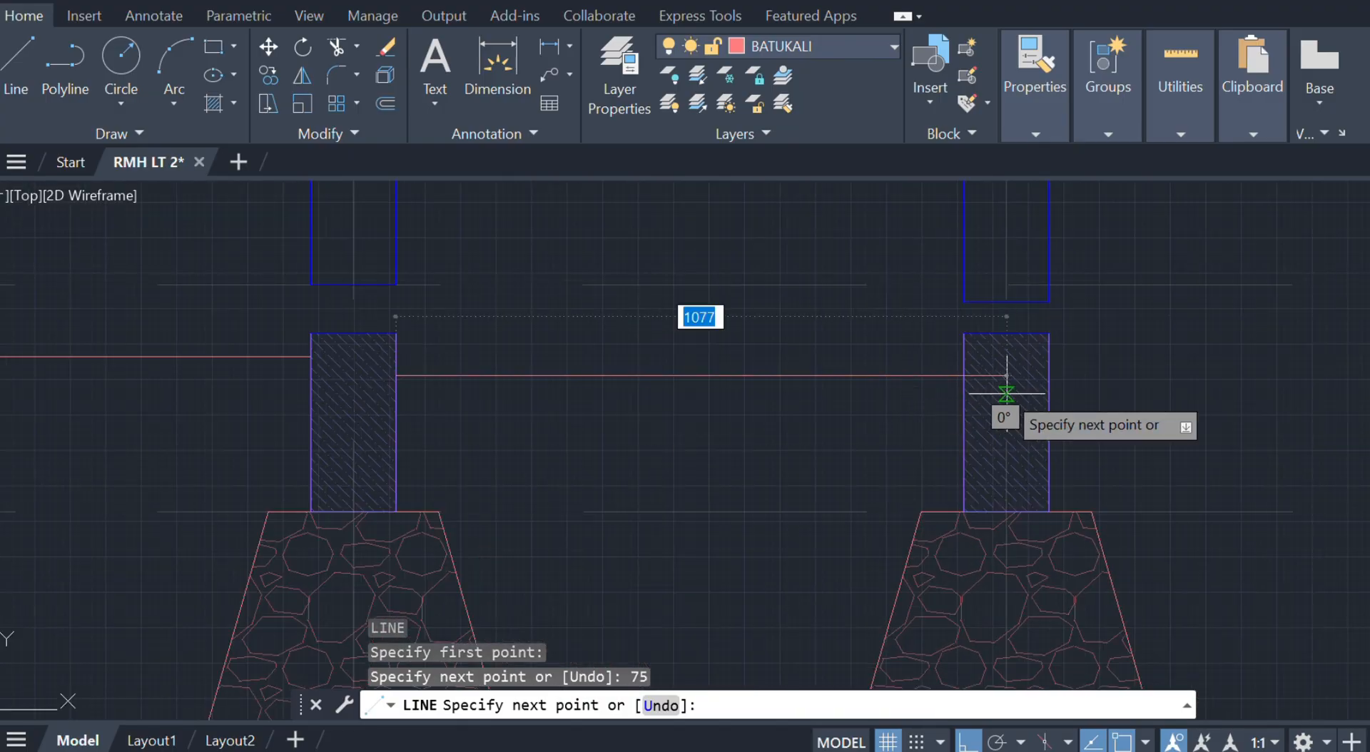
{"action": "left_click", "coordinate": [963, 376]}
{"action": "key", "text": "Escape"}
- Draw a line 158 down from the next tie beam's top right corner, then horizontally to the edge foundation's tie beam
{"action": "middle_click_drag", "start_coordinate": [1116, 382], "coordinate": [896, 382]}
{"action": "key", "text": "Return"}
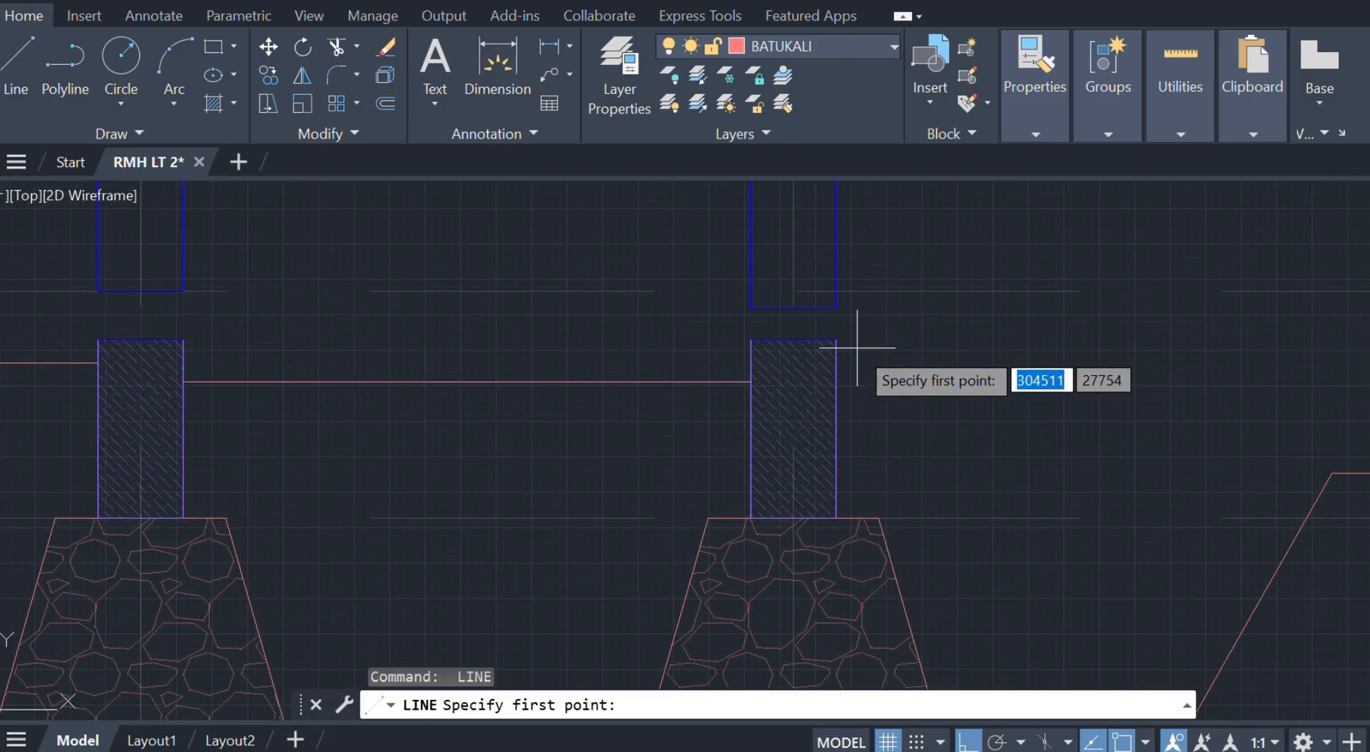
{"action": "left_click", "coordinate": [835, 340]}
{"action": "type", "text": "158"}
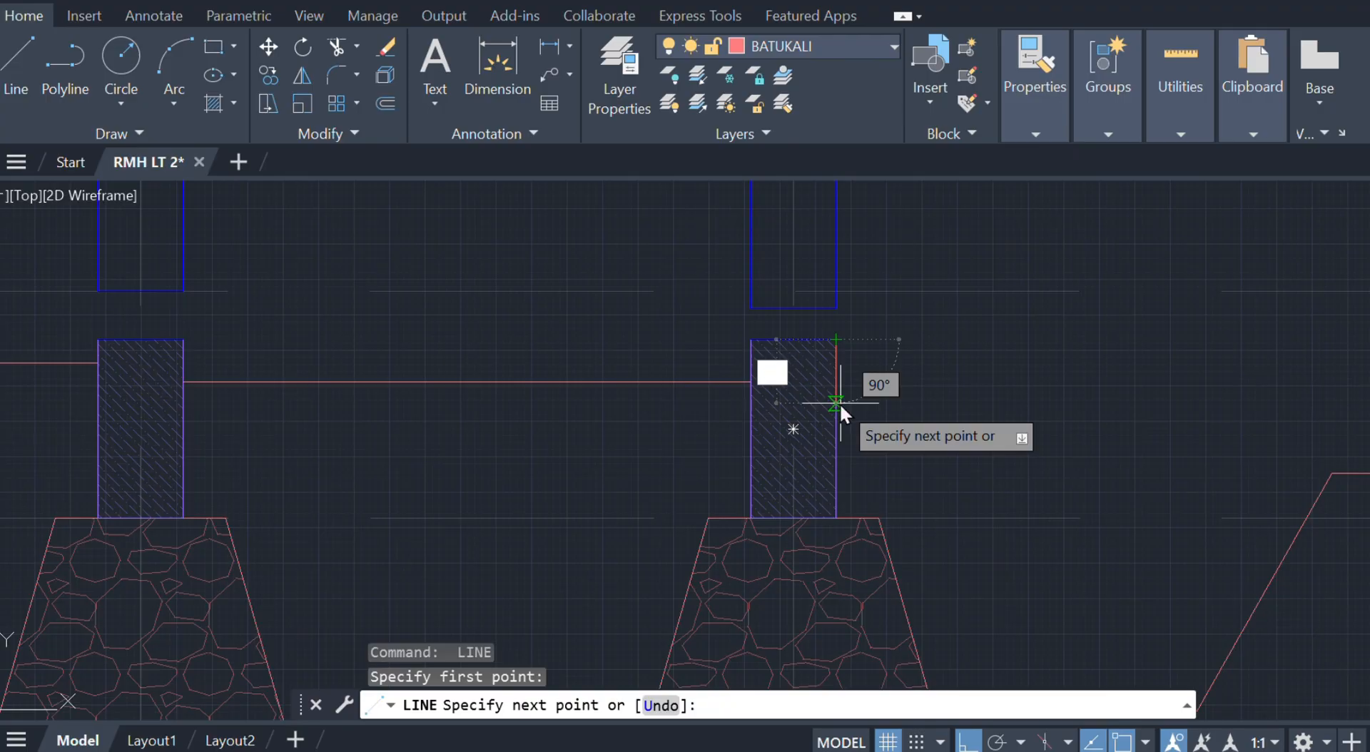
{"action": "key", "text": "Return"}
{"action": "scroll", "coordinate": [1118, 386], "scroll_direction": "down", "scroll_amount": 6}
{"action": "middle_click_drag", "start_coordinate": [1117, 386], "coordinate": [826, 401]}
{"action": "scroll", "coordinate": [1147, 399], "scroll_direction": "up", "scroll_amount": 6}
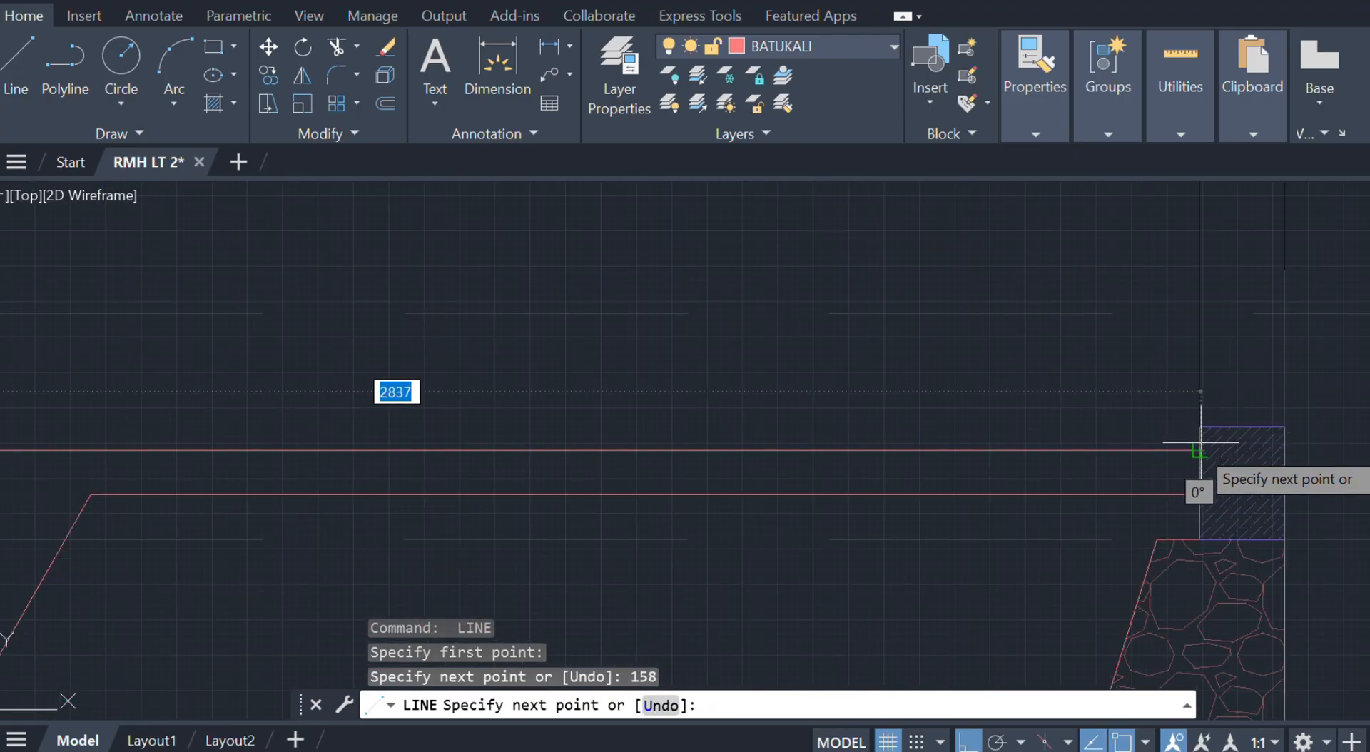
{"action": "left_click", "coordinate": [1199, 450]}
{"action": "key", "text": "Escape"}
- Turn off the GRID layer
{"action": "scroll", "coordinate": [1032, 384], "scroll_direction": "down", "scroll_amount": 6}
{"action": "middle_click_drag", "start_coordinate": [1001, 365], "coordinate": [1108, 358]}
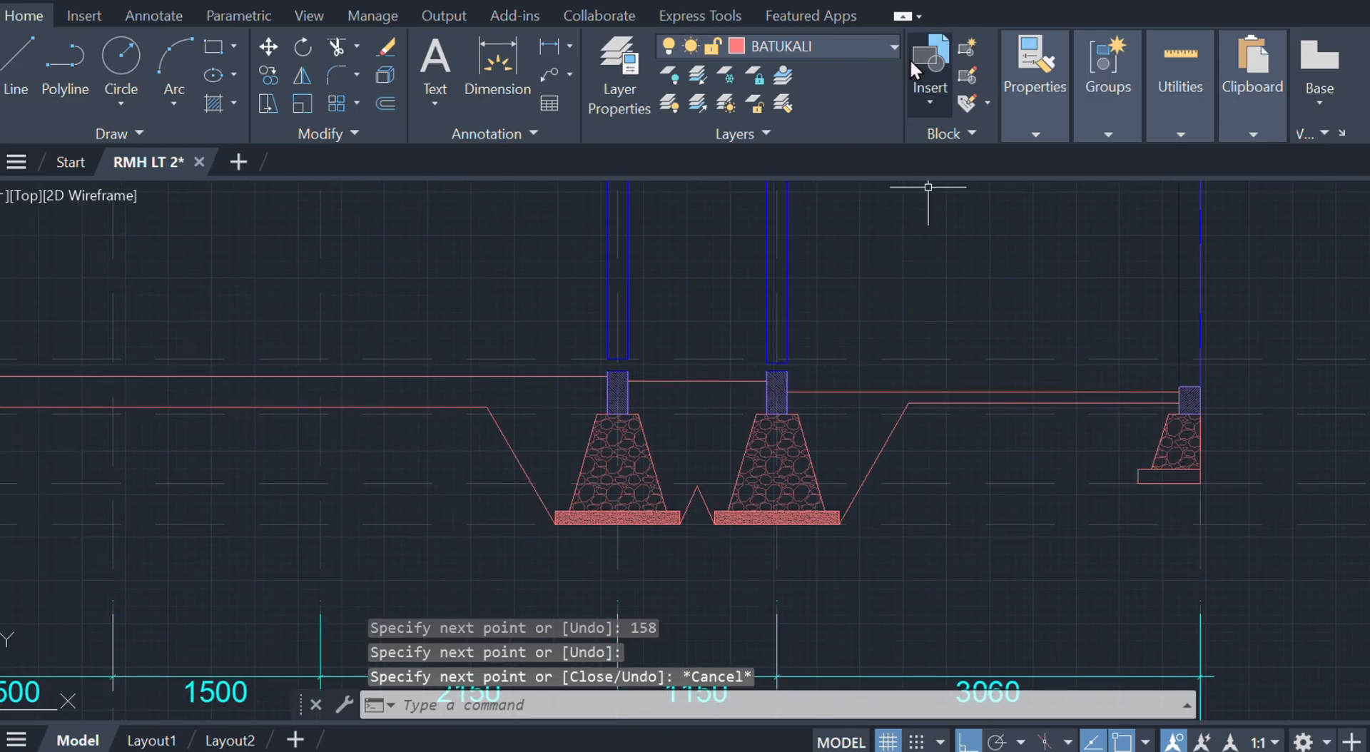
{"action": "left_click", "coordinate": [822, 53]}
{"action": "left_click", "coordinate": [673, 360]}
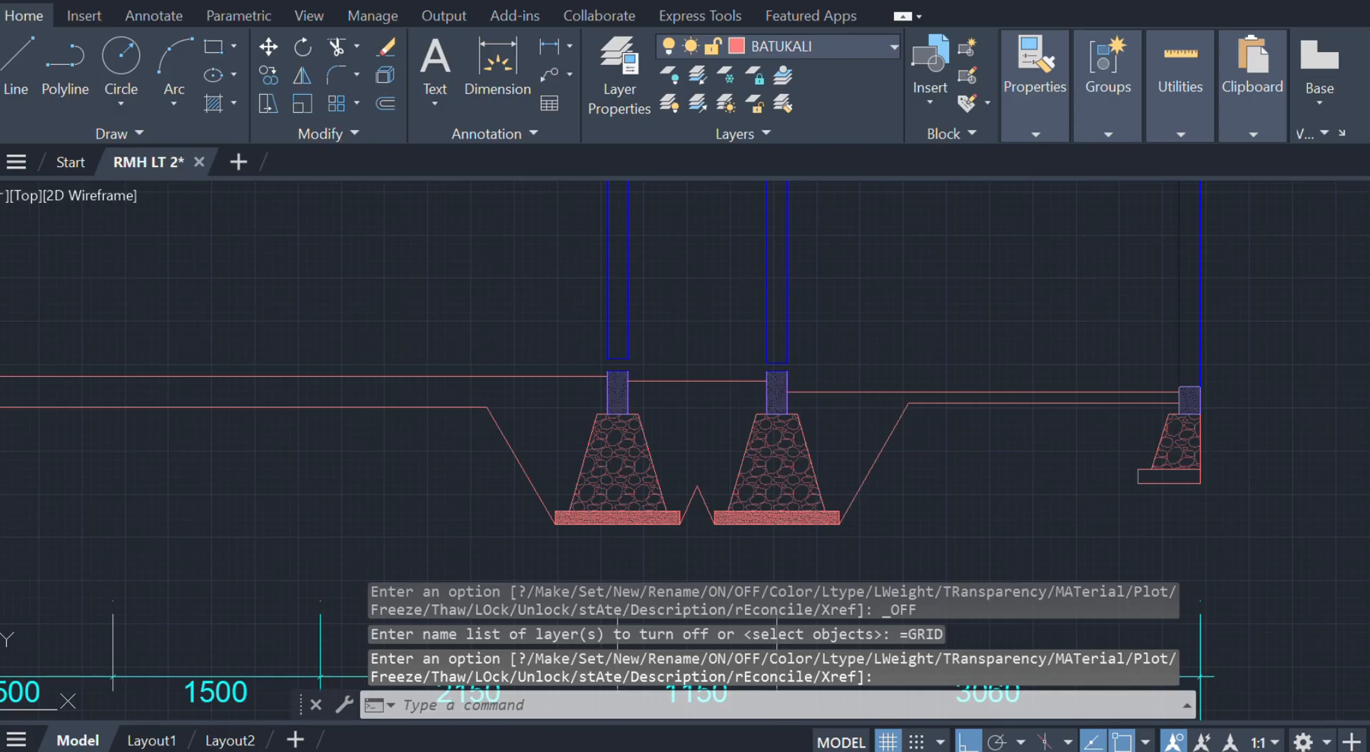
- Hatch the long soil fill area left of the right-hand foundation pair with the USER pattern, spacing 100 and angle 90
{"action": "type", "text": "h"}
{"action": "key", "text": "Return"}
{"action": "scroll", "coordinate": [436, 104], "scroll_direction": "down", "scroll_amount": 9}
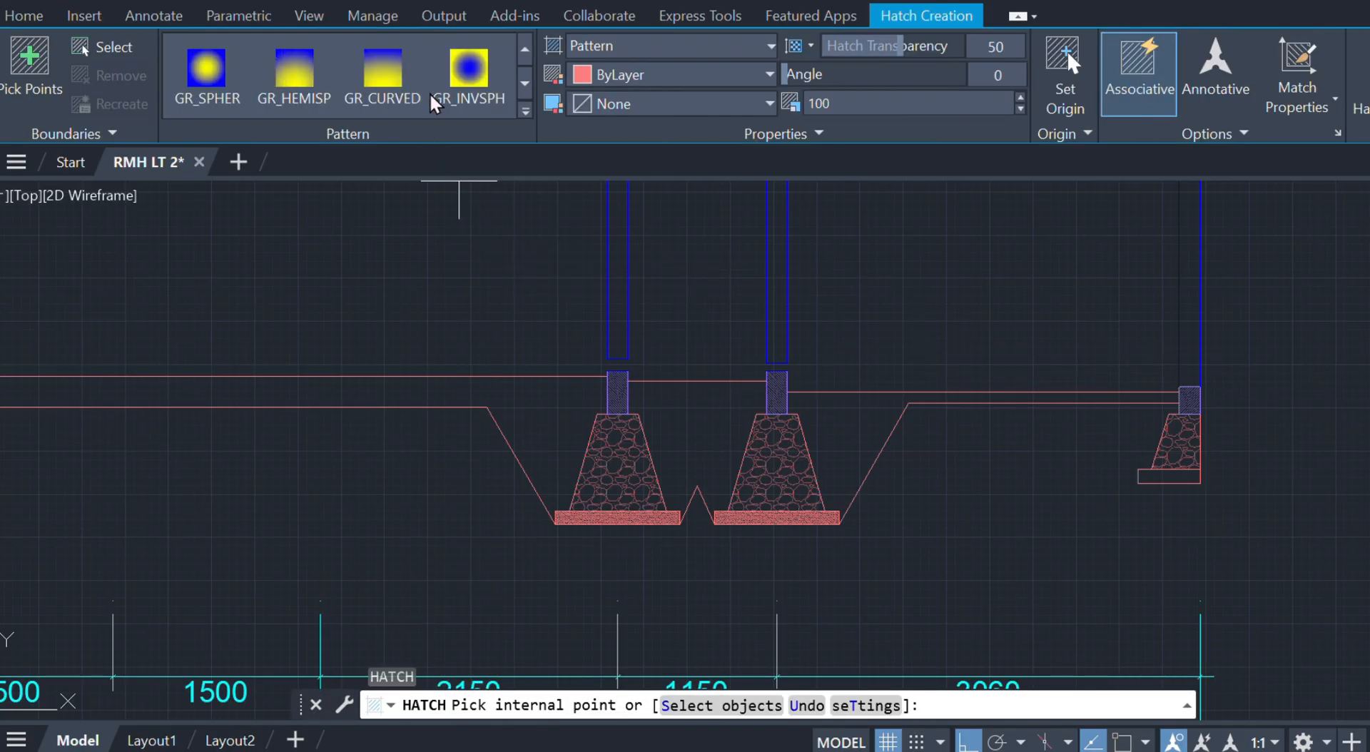
{"action": "scroll", "coordinate": [431, 104], "scroll_direction": "down", "scroll_amount": 3}
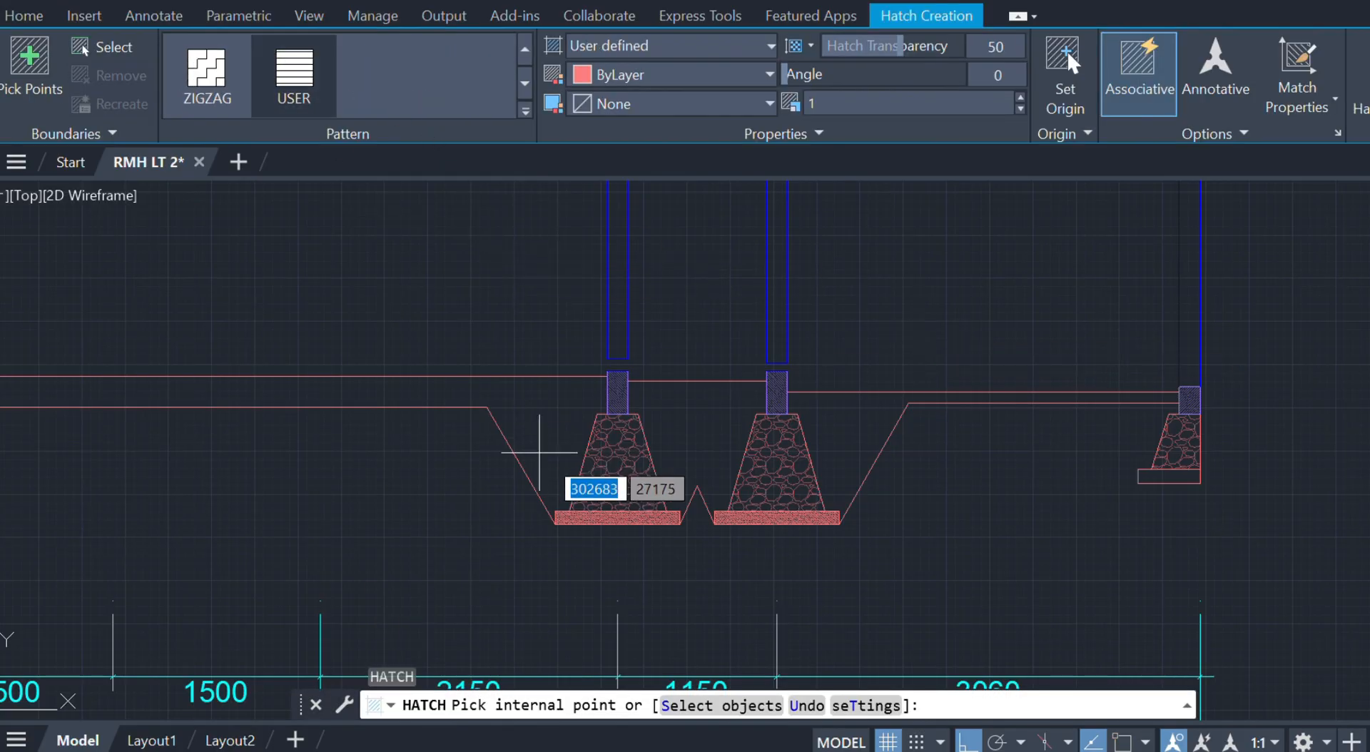
{"action": "left_click", "coordinate": [559, 392]}
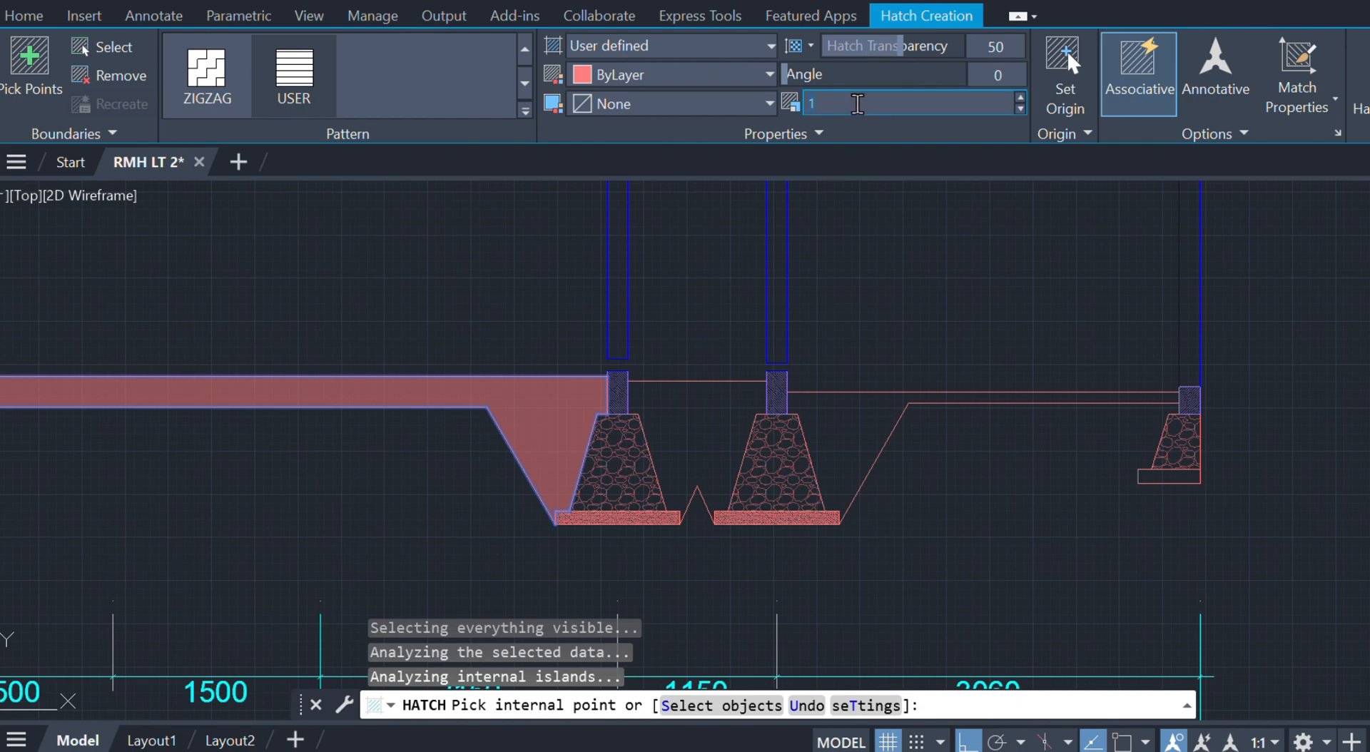
{"action": "type", "text": "00"}
{"action": "key", "text": "Return"}
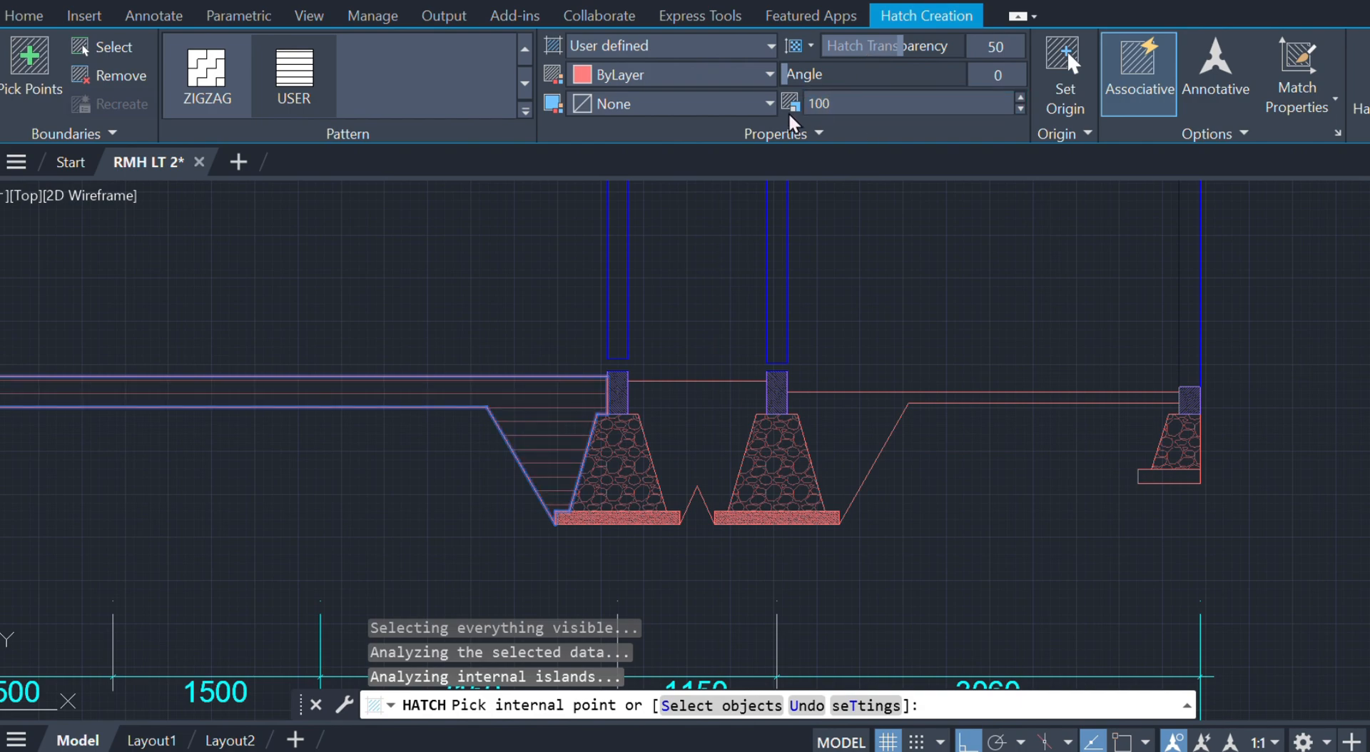
{"action": "left_click", "coordinate": [999, 76]}
{"action": "type", "text": "90"}
{"action": "key", "text": "Return"}
- Add to the hatch the fill between the right-hand foundation pair, the fill toward the edge foundation and the fill at the far left
{"action": "left_click", "coordinate": [694, 414]}
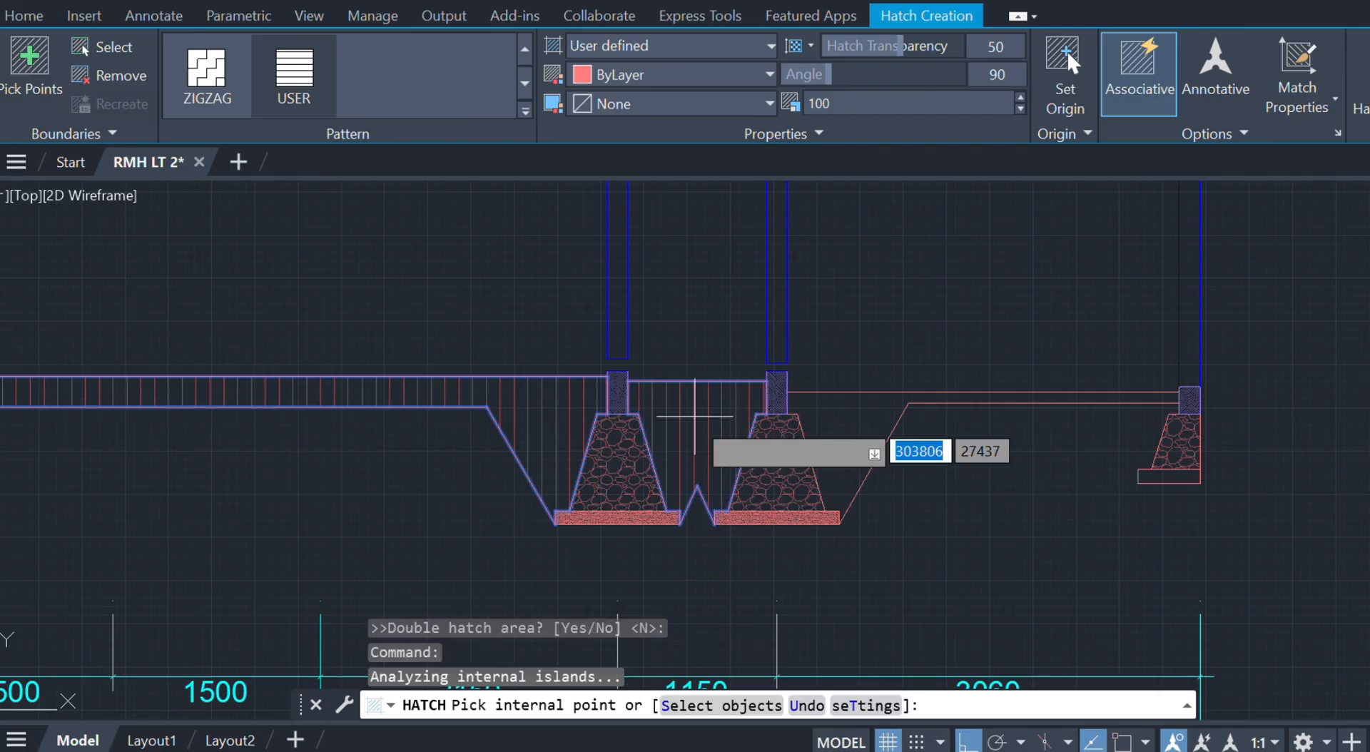
{"action": "left_click", "coordinate": [850, 432]}
{"action": "scroll", "coordinate": [728, 430], "scroll_direction": "down", "scroll_amount": 3}
{"action": "middle_click_drag", "start_coordinate": [667, 436], "coordinate": [933, 398]}
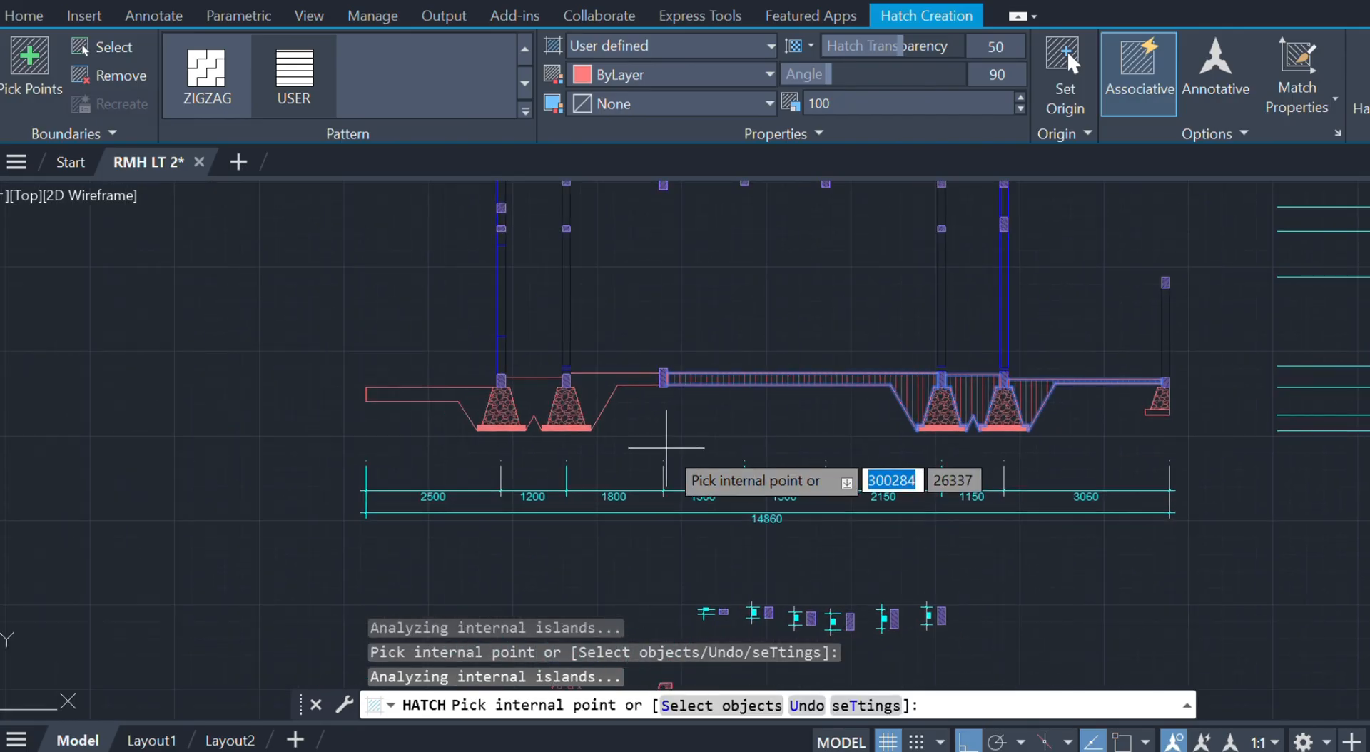
{"action": "scroll", "coordinate": [599, 407], "scroll_direction": "up", "scroll_amount": 3}
{"action": "middle_click_drag", "start_coordinate": [494, 402], "coordinate": [666, 407]}
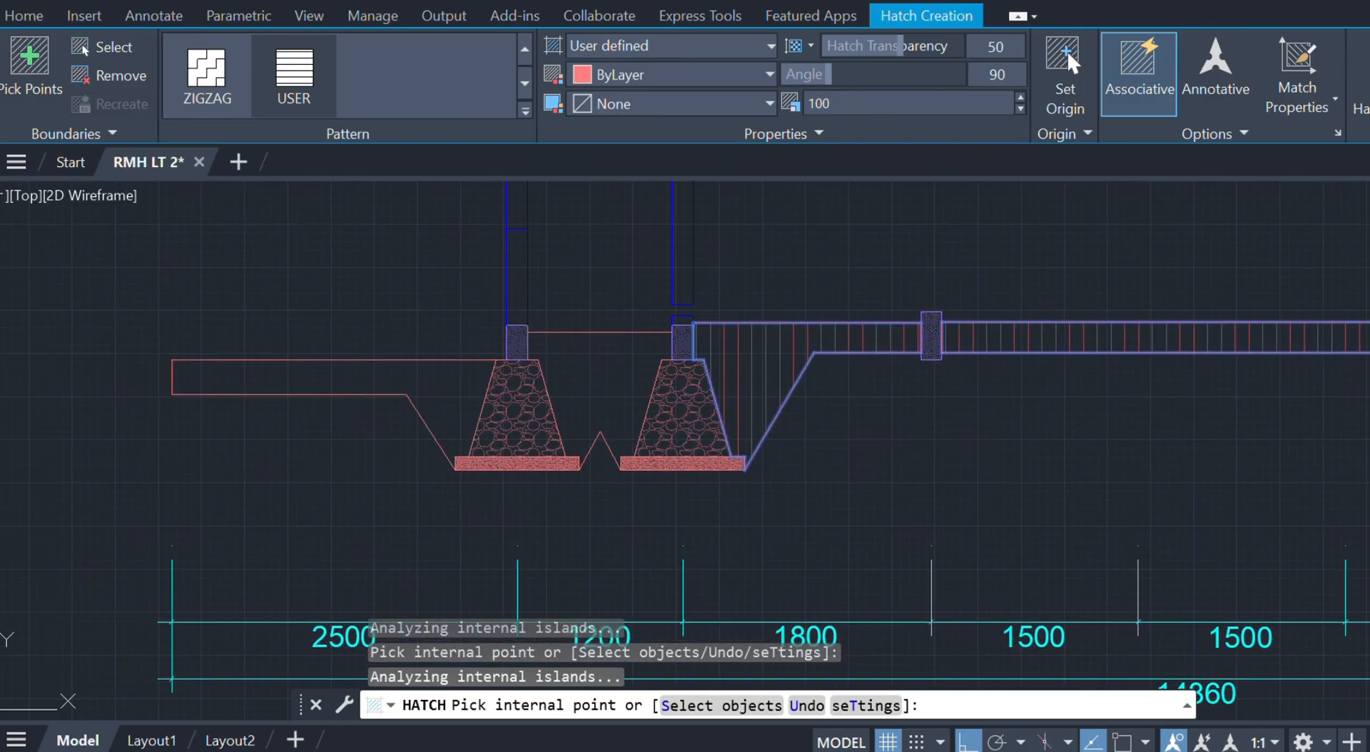
{"action": "left_click", "coordinate": [438, 382]}
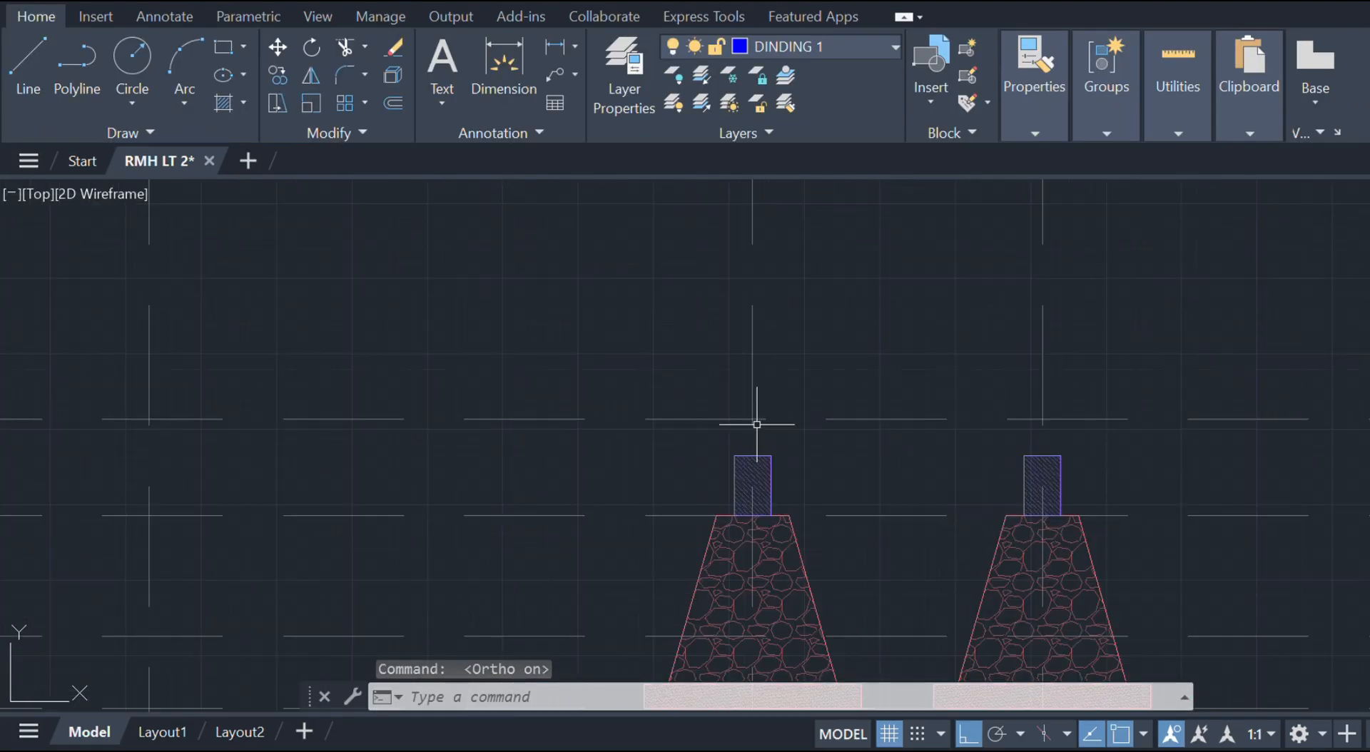
- Start a multiline with Zero justification and a scale of 150
{"action": "type", "text": "mline"}
{"action": "key", "text": "Return"}
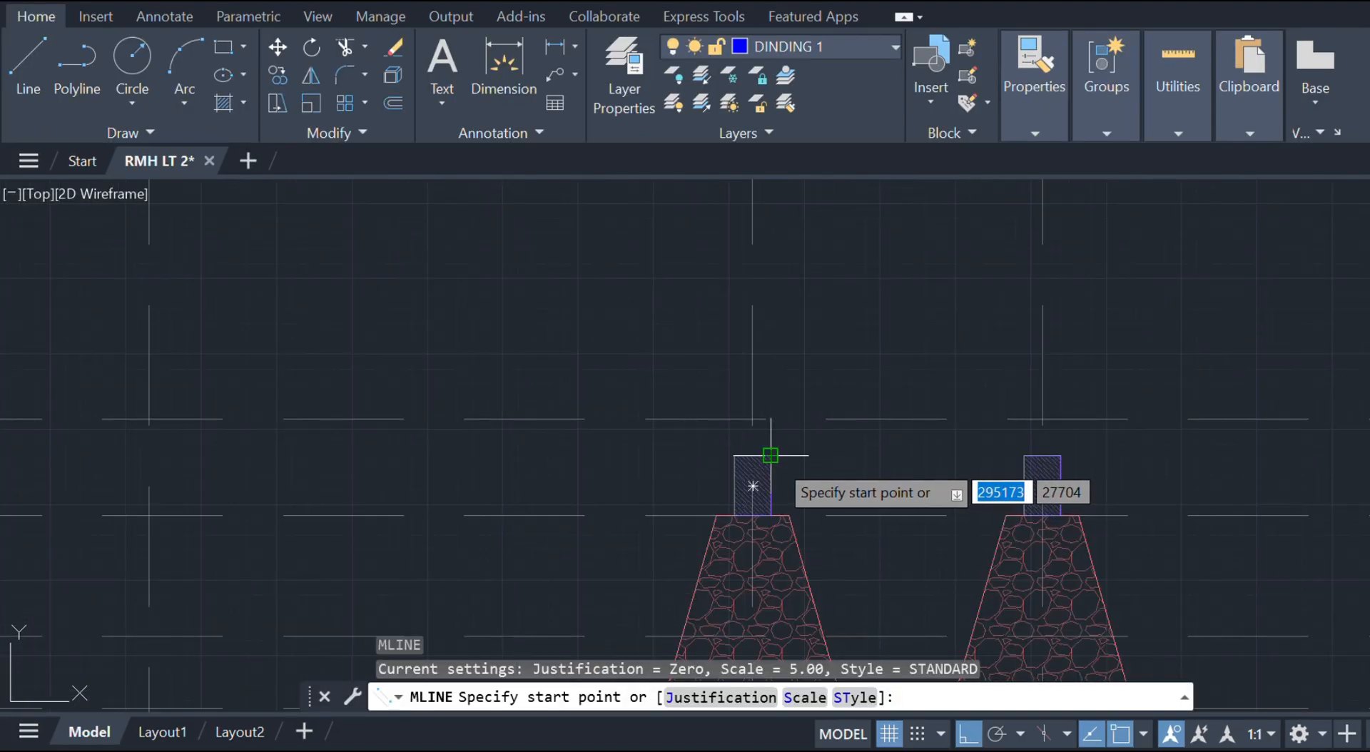
{"action": "type", "text": "j"}
{"action": "key", "text": "Return"}
{"action": "key", "text": "Return"}
{"action": "type", "text": "s"}
{"action": "key", "text": "Return"}
{"action": "type", "text": "150"}
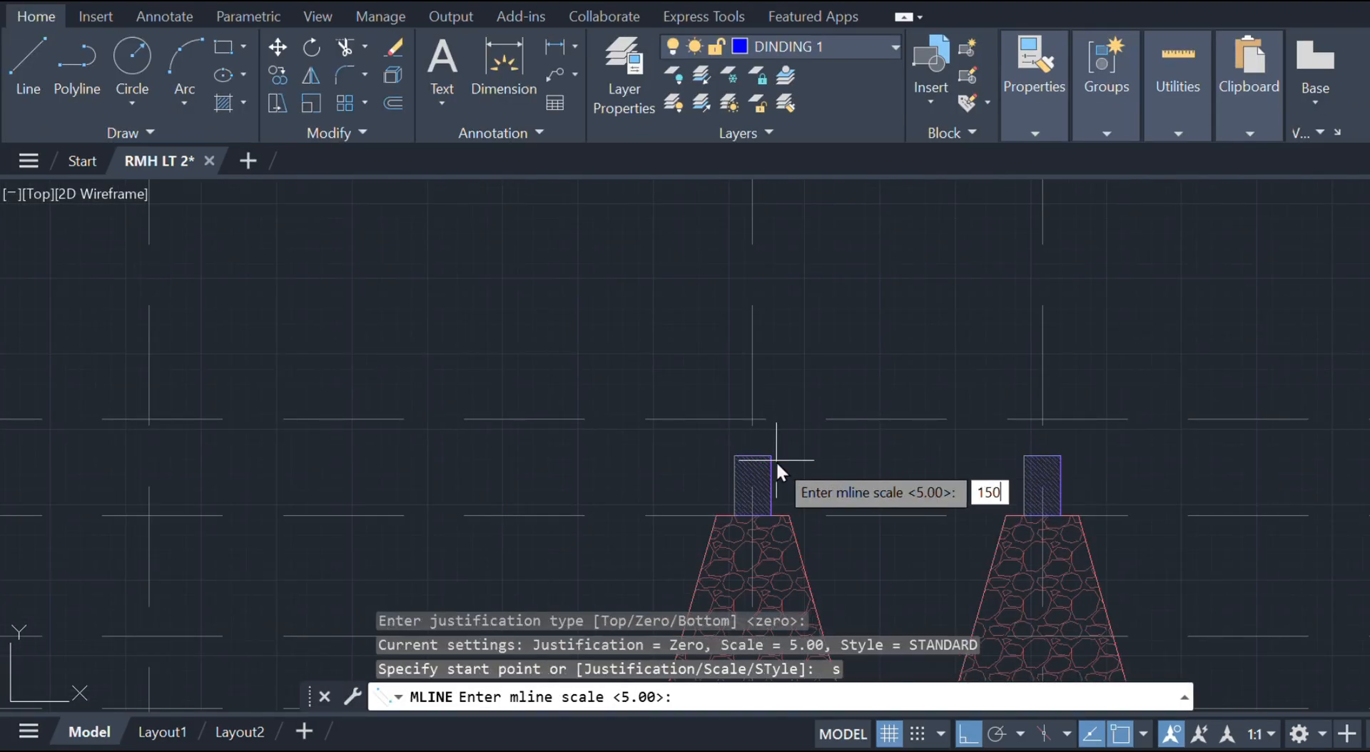
{"action": "key", "text": "Return"}
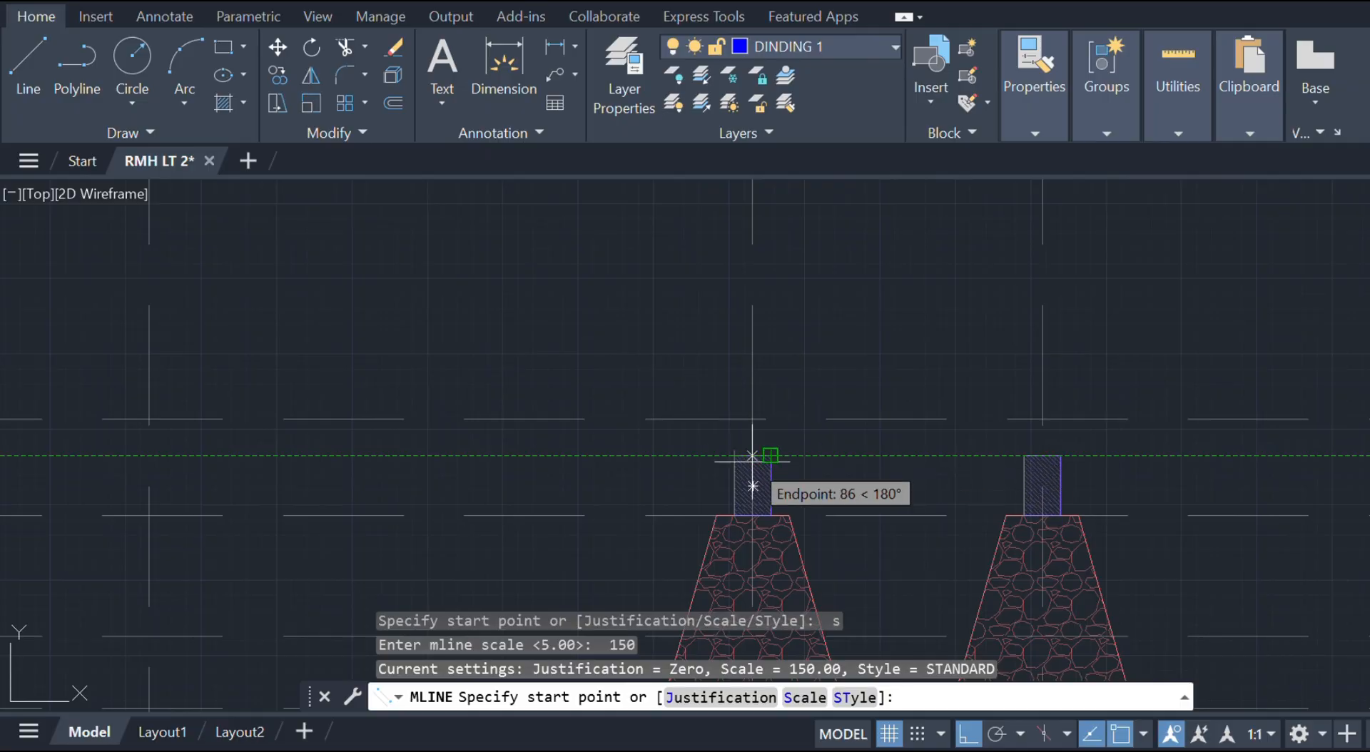
- Draw the wall multiline 700 up from the midpoint of the left foundation's tie beam top
{"action": "scroll", "coordinate": [756, 469], "scroll_direction": "up", "scroll_amount": 4}
{"action": "left_click", "coordinate": [753, 467]}
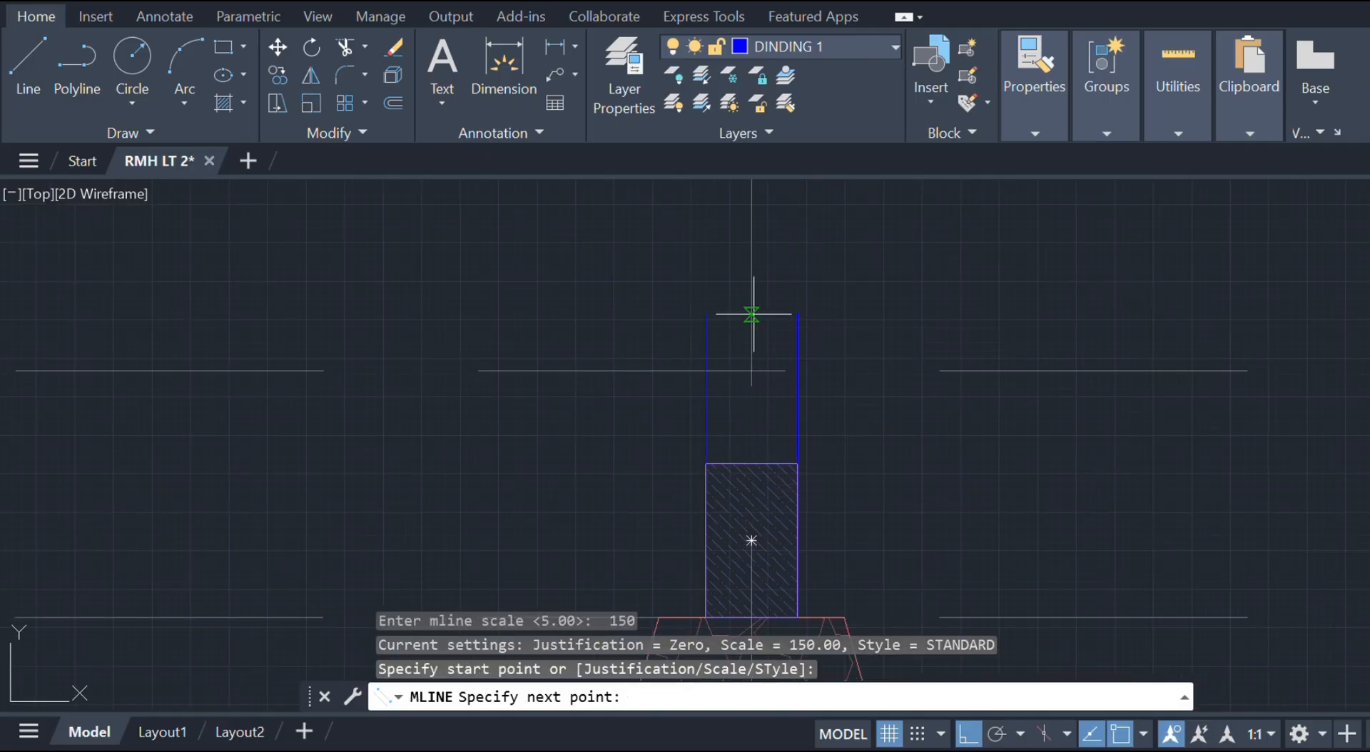
{"action": "type", "text": "700"}
{"action": "key", "text": "Return"}
{"action": "key", "text": "Escape"}
{"action": "scroll", "coordinate": [795, 560], "scroll_direction": "down", "scroll_amount": 4}
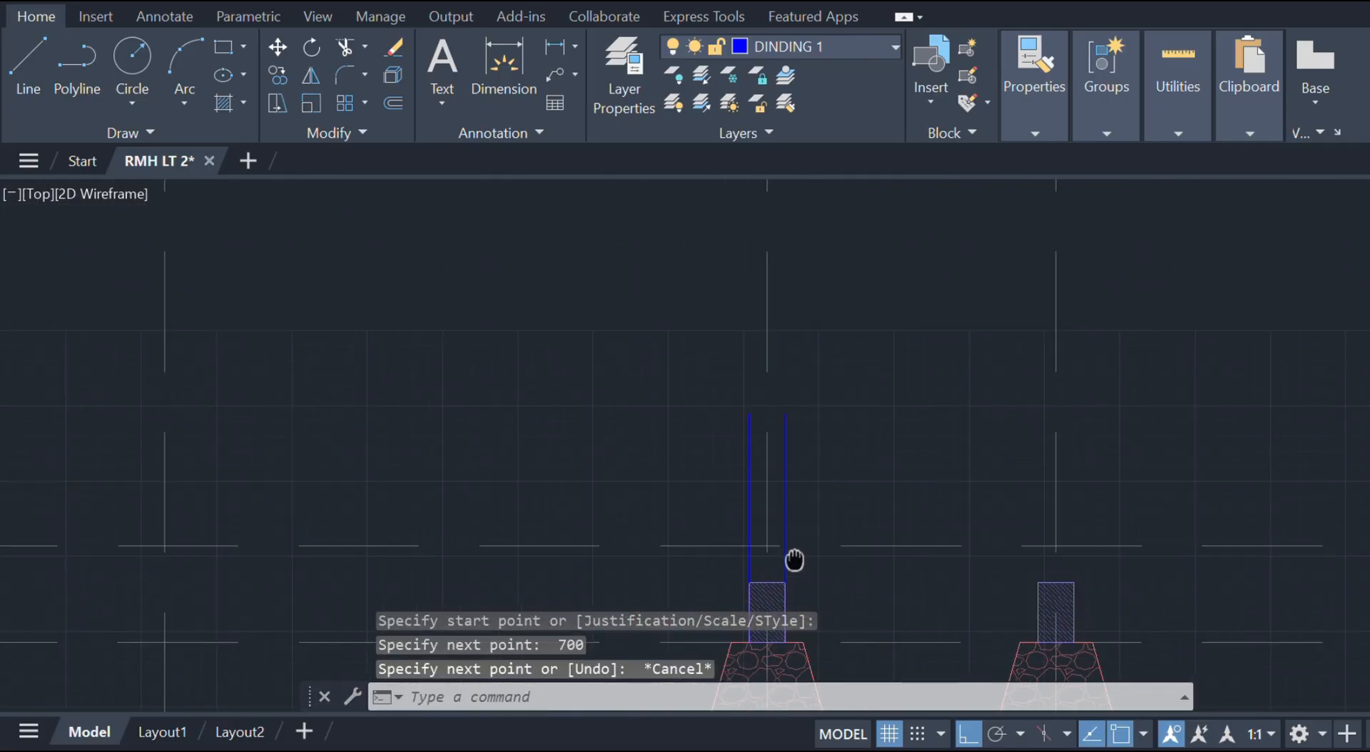
- Close the top of the 700-high wall with a line between its two upper ends
{"action": "scroll", "coordinate": [747, 382], "scroll_direction": "up", "scroll_amount": 6}
{"action": "type", "text": "l"}
{"action": "key", "text": "Return"}
{"action": "left_click", "coordinate": [742, 491]}
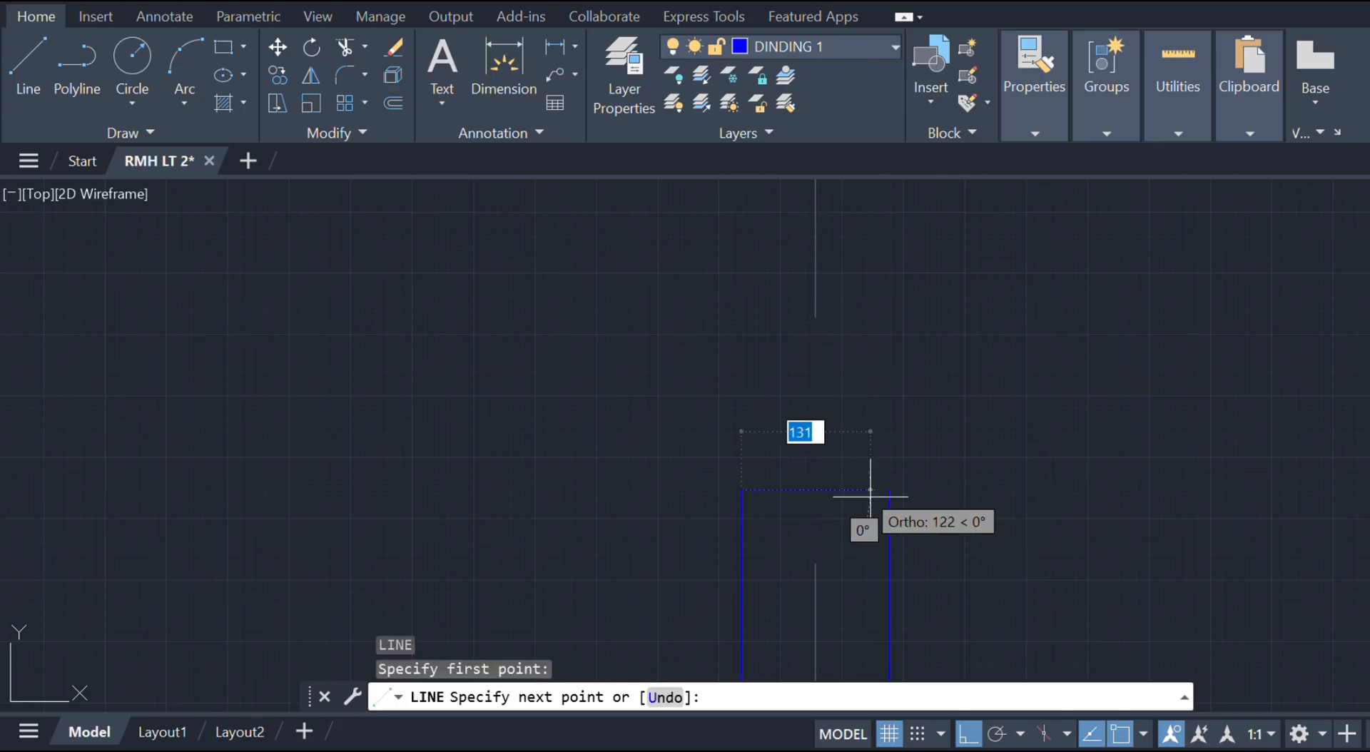
{"action": "left_click", "coordinate": [889, 489]}
{"action": "key", "text": "Escape"}
- Draw a wall multiline 1700 up from the midpoint of the line closing the 700-high wall
{"action": "type", "text": "ml"}
{"action": "key", "text": "Return"}
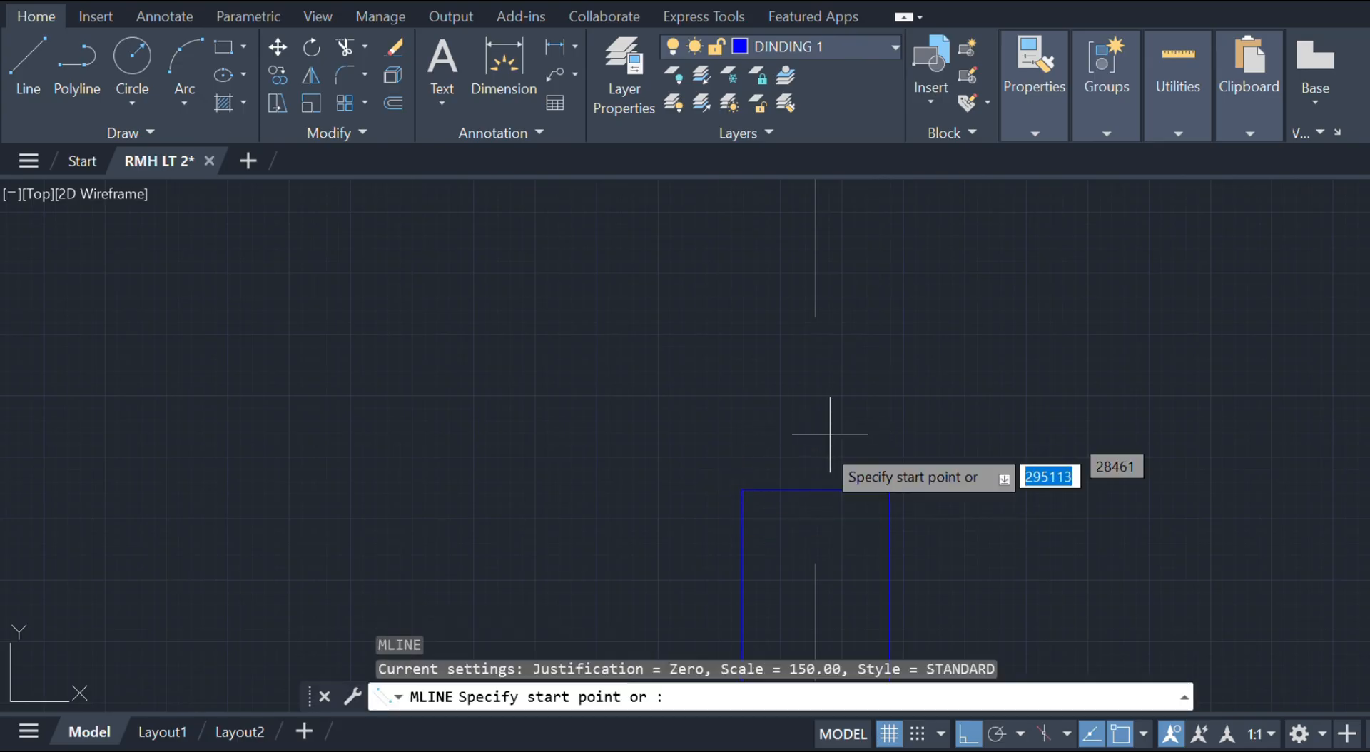
{"action": "left_click", "coordinate": [816, 490]}
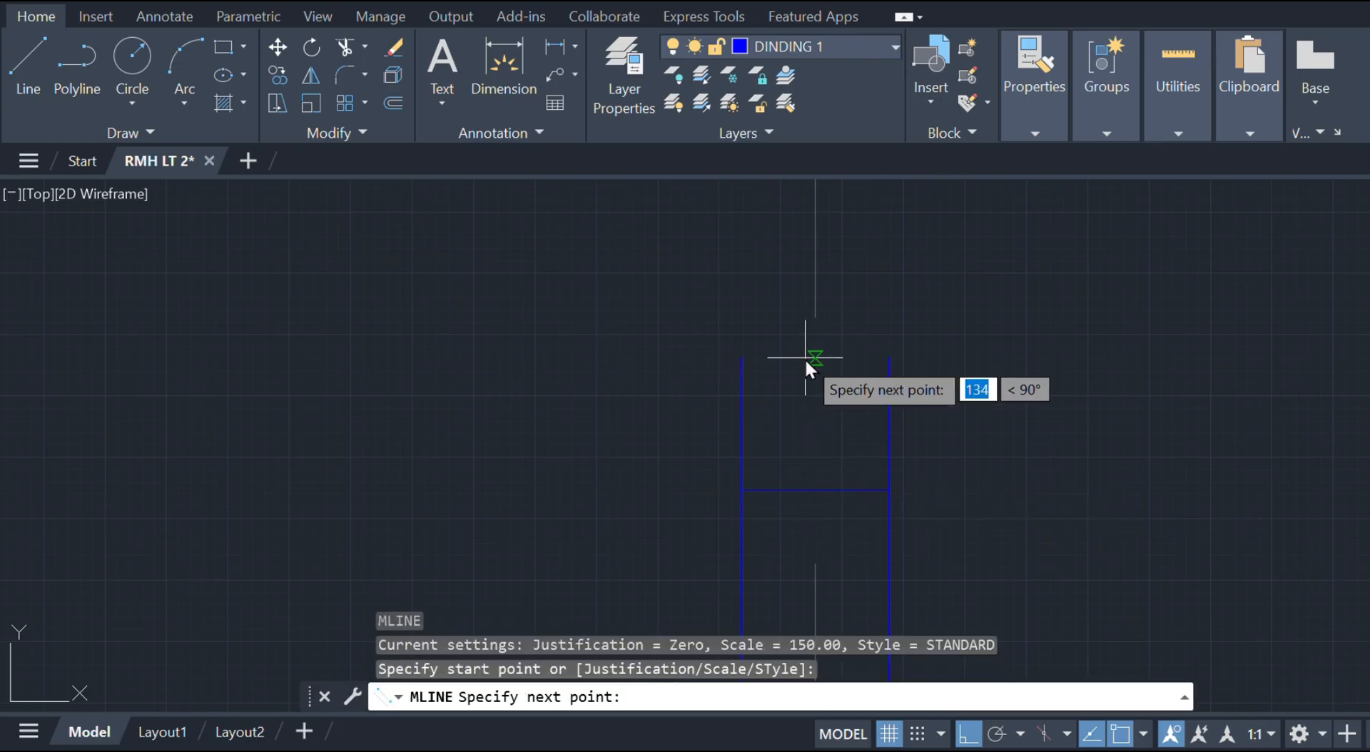
{"action": "type", "text": "1700"}
{"action": "key", "text": "Return"}
{"action": "key", "text": "Escape"}
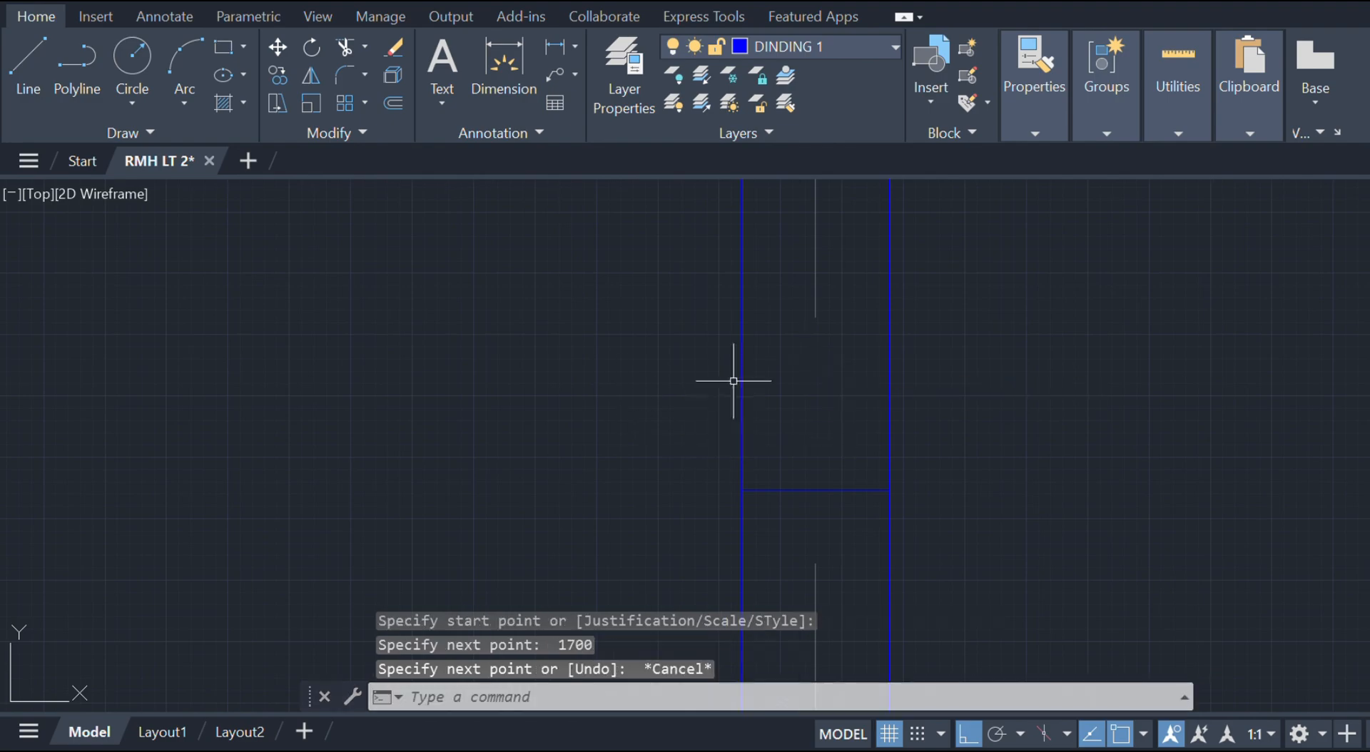
- Close the top of the 1700-high wall with a line between its two upper ends
{"action": "scroll", "coordinate": [788, 310], "scroll_direction": "down", "scroll_amount": 5}
{"action": "scroll", "coordinate": [788, 310], "scroll_direction": "up", "scroll_amount": 6}
{"action": "middle_click_drag", "start_coordinate": [800, 483], "coordinate": [770, 430]}
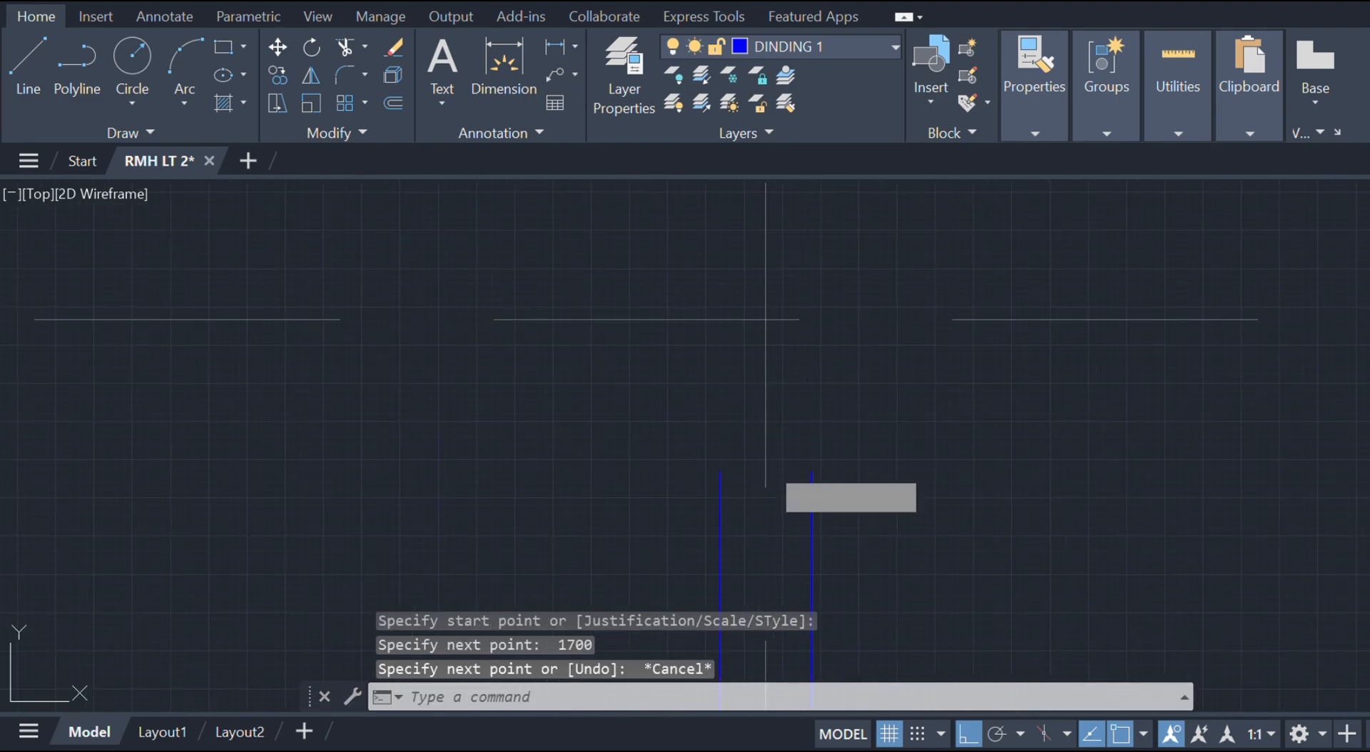
{"action": "type", "text": "l"}
{"action": "key", "text": "Return"}
{"action": "left_click", "coordinate": [720, 471]}
{"action": "key", "text": "Escape"}
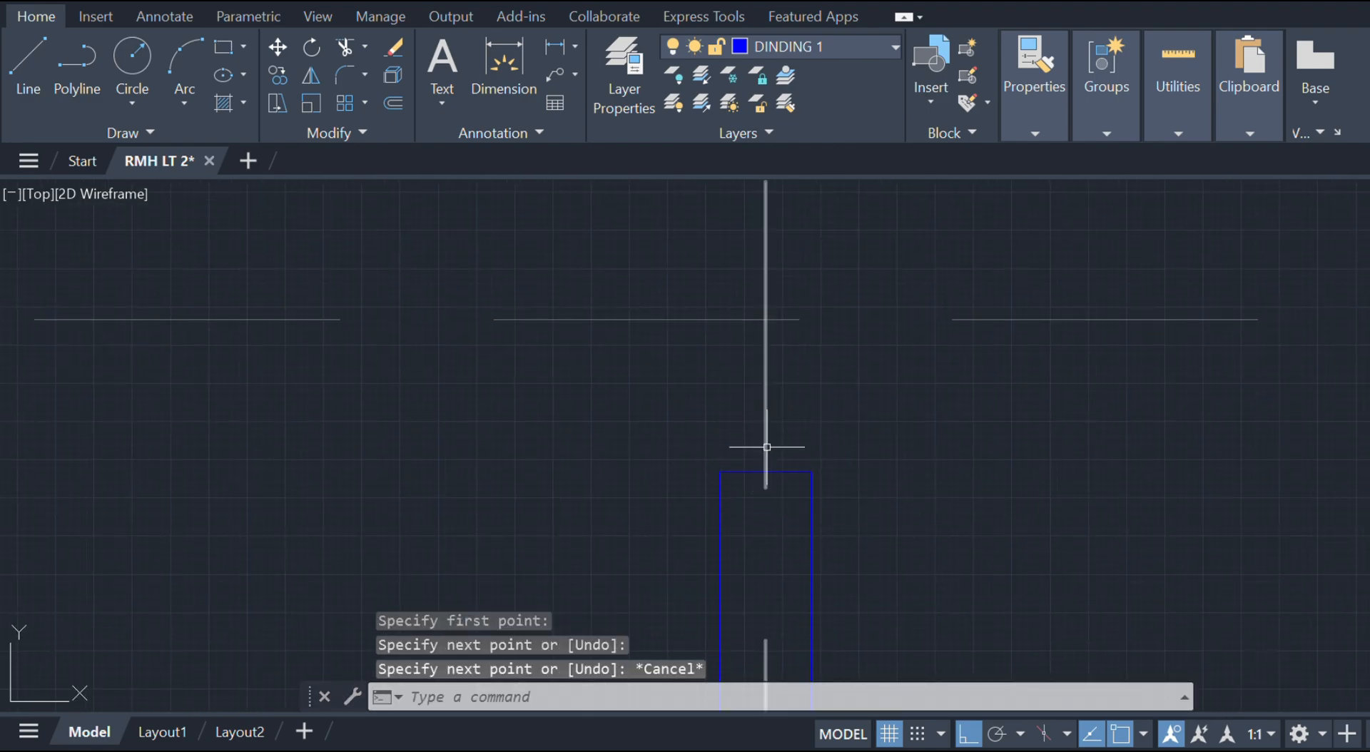
- Continue the wall with a multiline 250 up from the midpoint of the 1700-high wall's closing line
{"action": "type", "text": "ml"}
{"action": "key", "text": "Return"}
{"action": "left_click", "coordinate": [765, 471]}
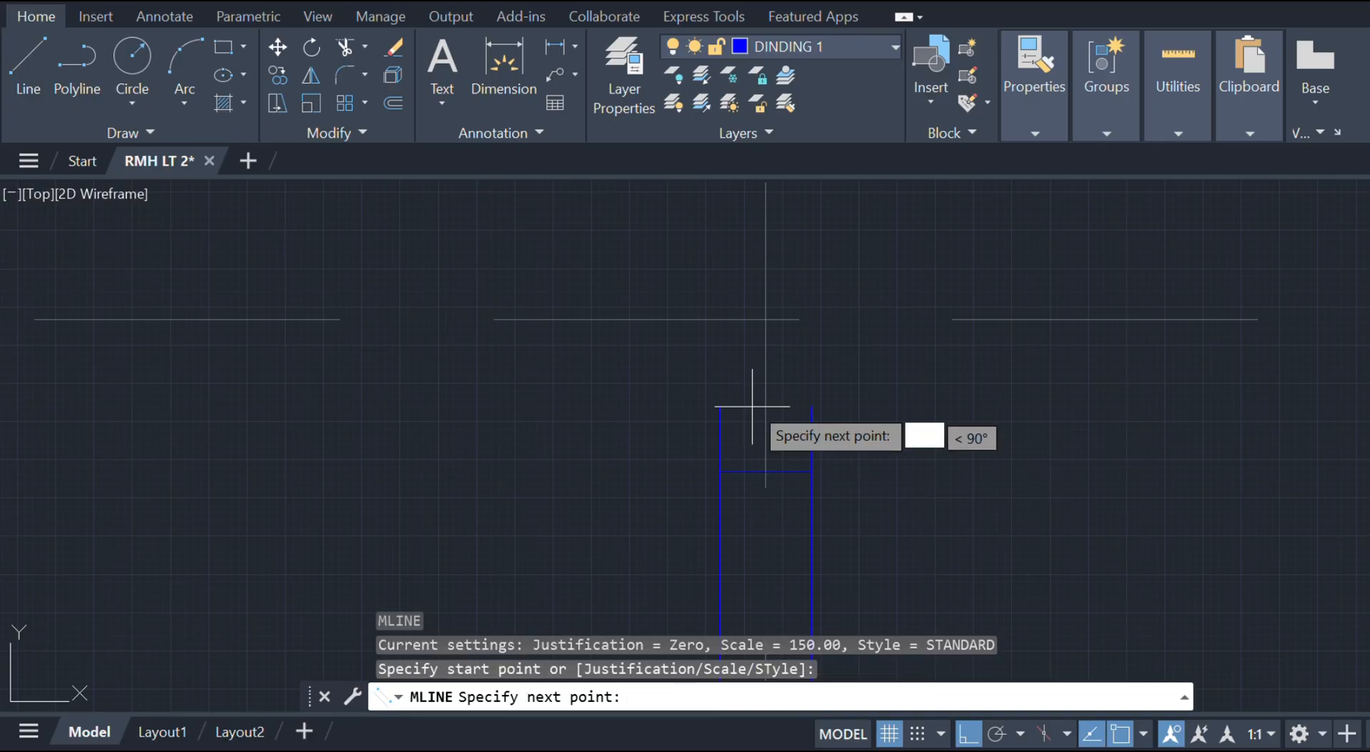
{"action": "type", "text": "250"}
{"action": "key", "text": "Return"}
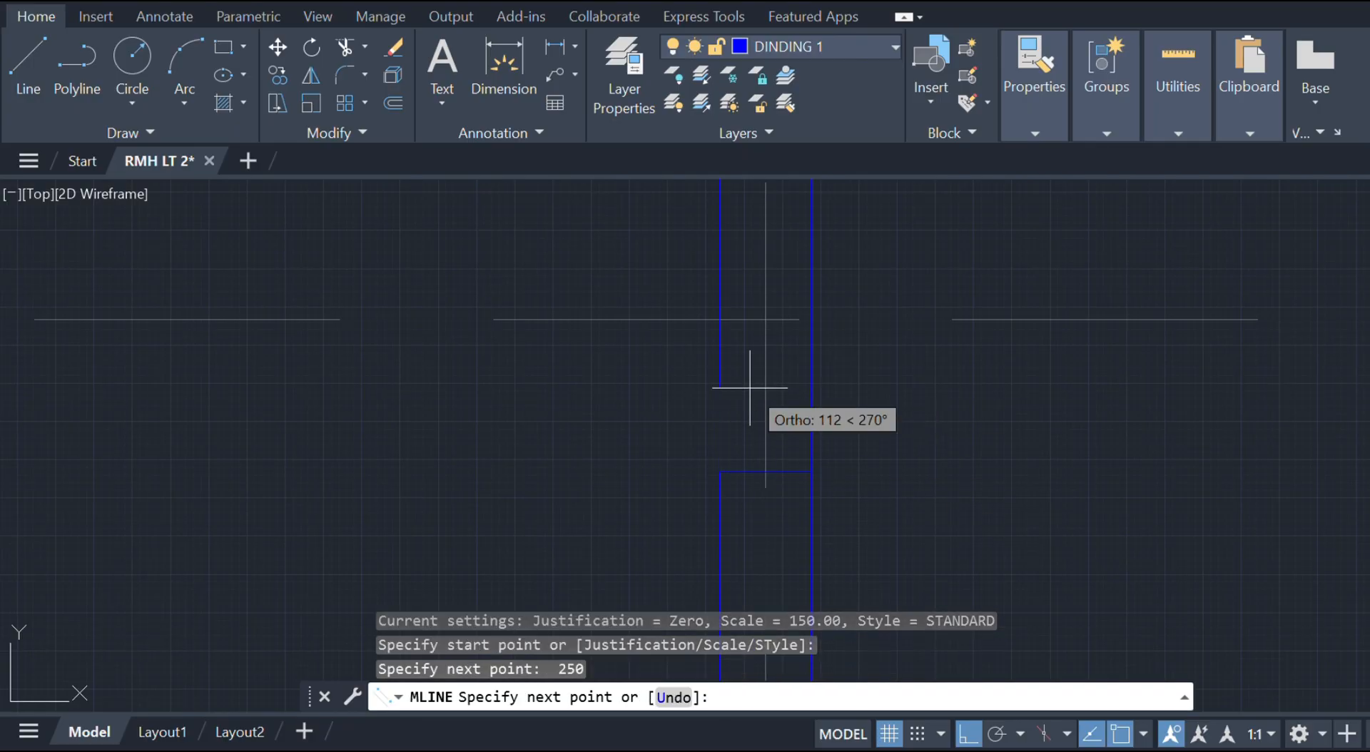
{"action": "key", "text": "Escape"}
- Close the top of the 250-high wall segment with a line between its two upper ends
{"action": "scroll", "coordinate": [720, 376], "scroll_direction": "up", "scroll_amount": 3}
{"action": "mouse_move", "coordinate": [770, 394]}
{"action": "middle_mouse_down"}
{"action": "mouse_move", "coordinate": [797, 390]}
{"action": "mouse_move", "coordinate": [800, 518]}
{"action": "middle_mouse_up"}
{"action": "type", "text": "l"}
{"action": "key", "text": "Return"}
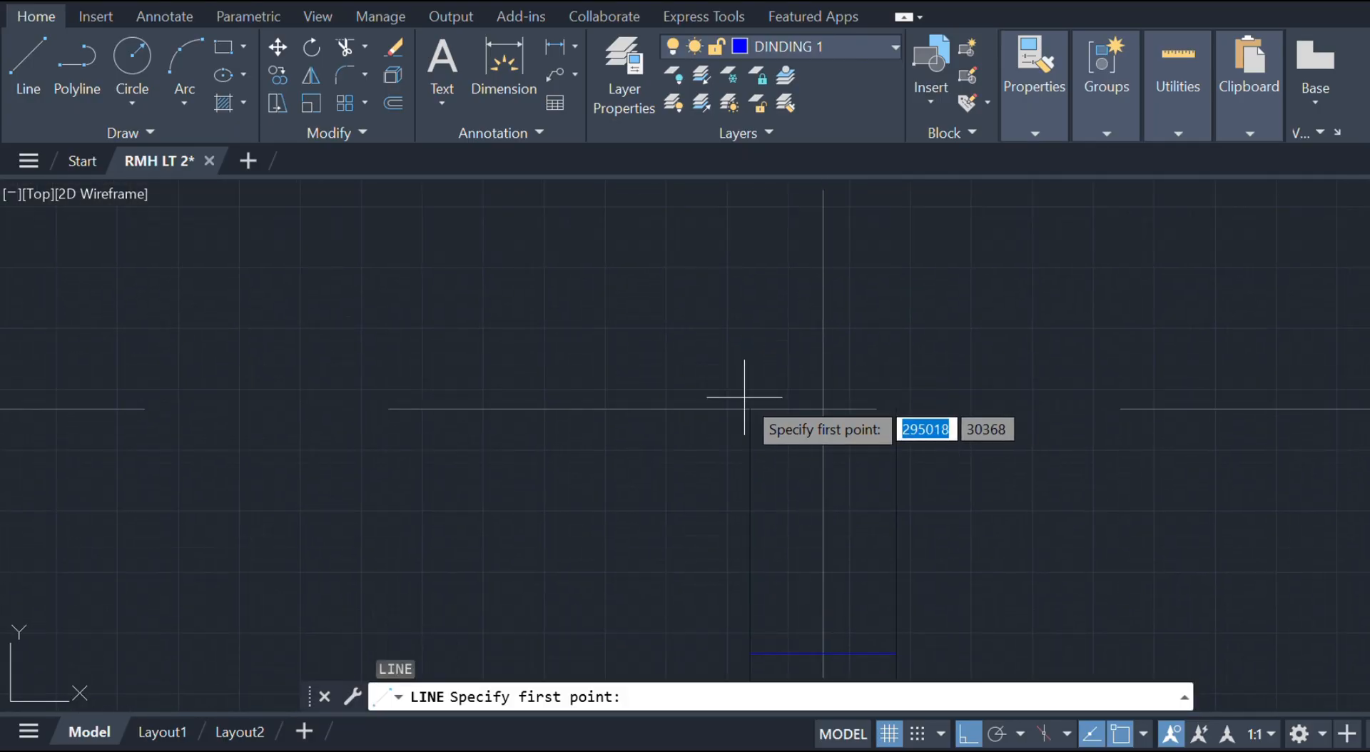
{"action": "left_click", "coordinate": [750, 409]}
{"action": "left_click", "coordinate": [896, 409]}
{"action": "key", "text": "Escape"}
- On the SLOOFBALOK layer, draw a 150 by 100 beam rectangle in the free space beside the wall top
{"action": "scroll", "coordinate": [1013, 365], "scroll_direction": "down", "scroll_amount": 5}
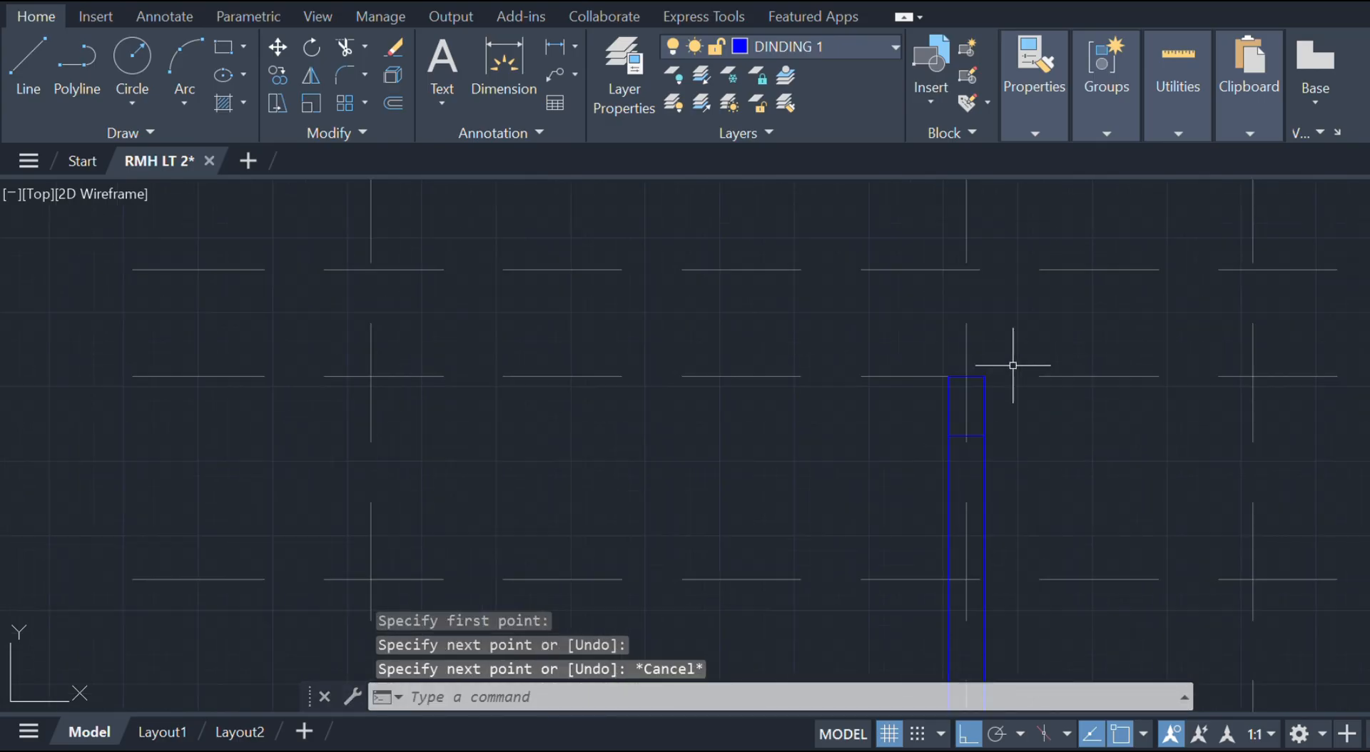
{"action": "middle_click_drag", "start_coordinate": [1013, 364], "coordinate": [862, 404]}
{"action": "left_click", "coordinate": [835, 55]}
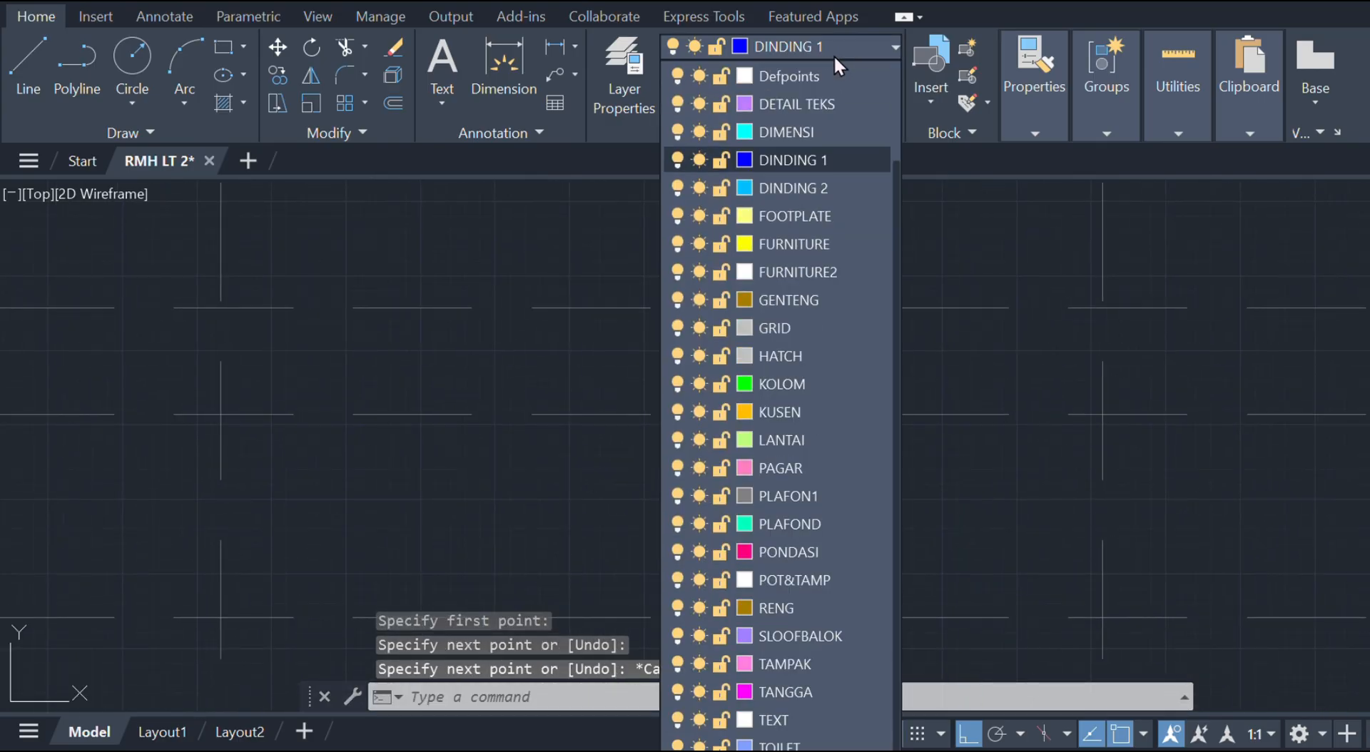
{"action": "left_click", "coordinate": [814, 632]}
{"action": "type", "text": "rec"}
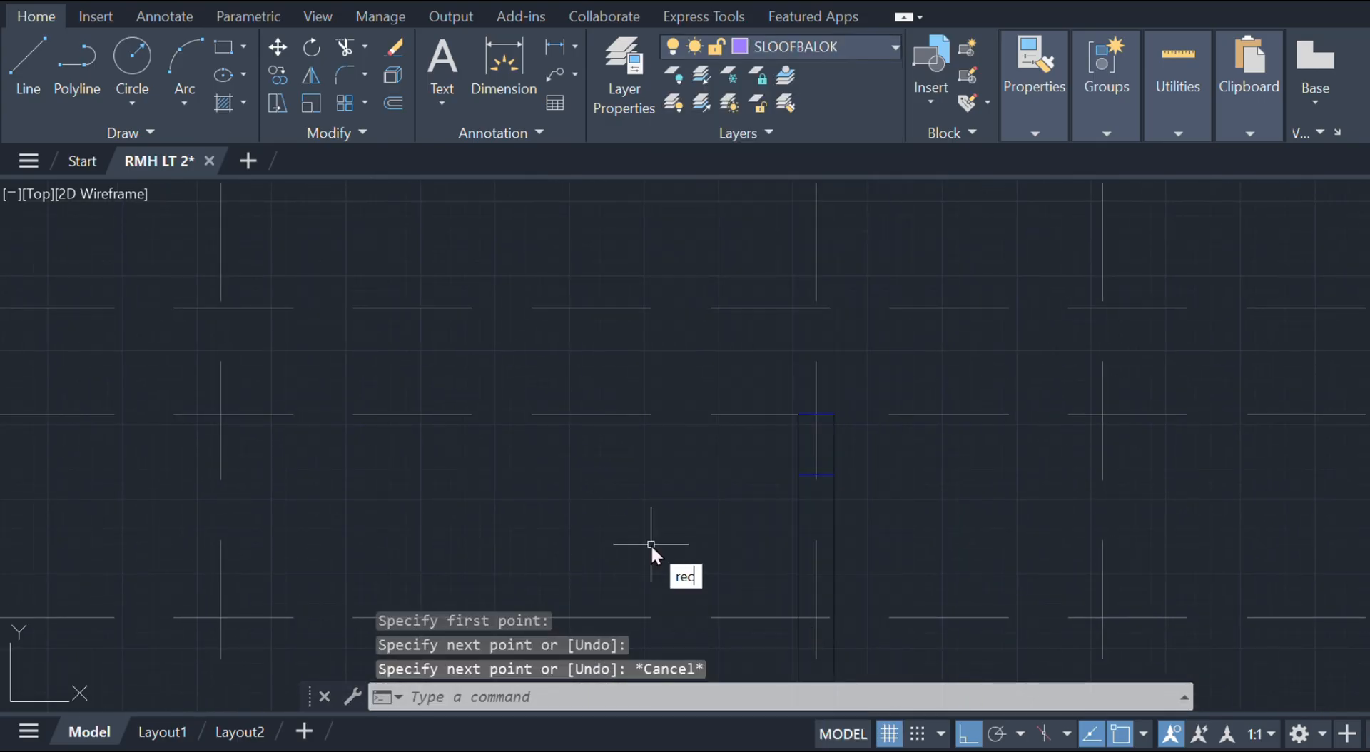
{"action": "key", "text": "Return"}
{"action": "left_click", "coordinate": [595, 493]}
{"action": "type", "text": "150"}
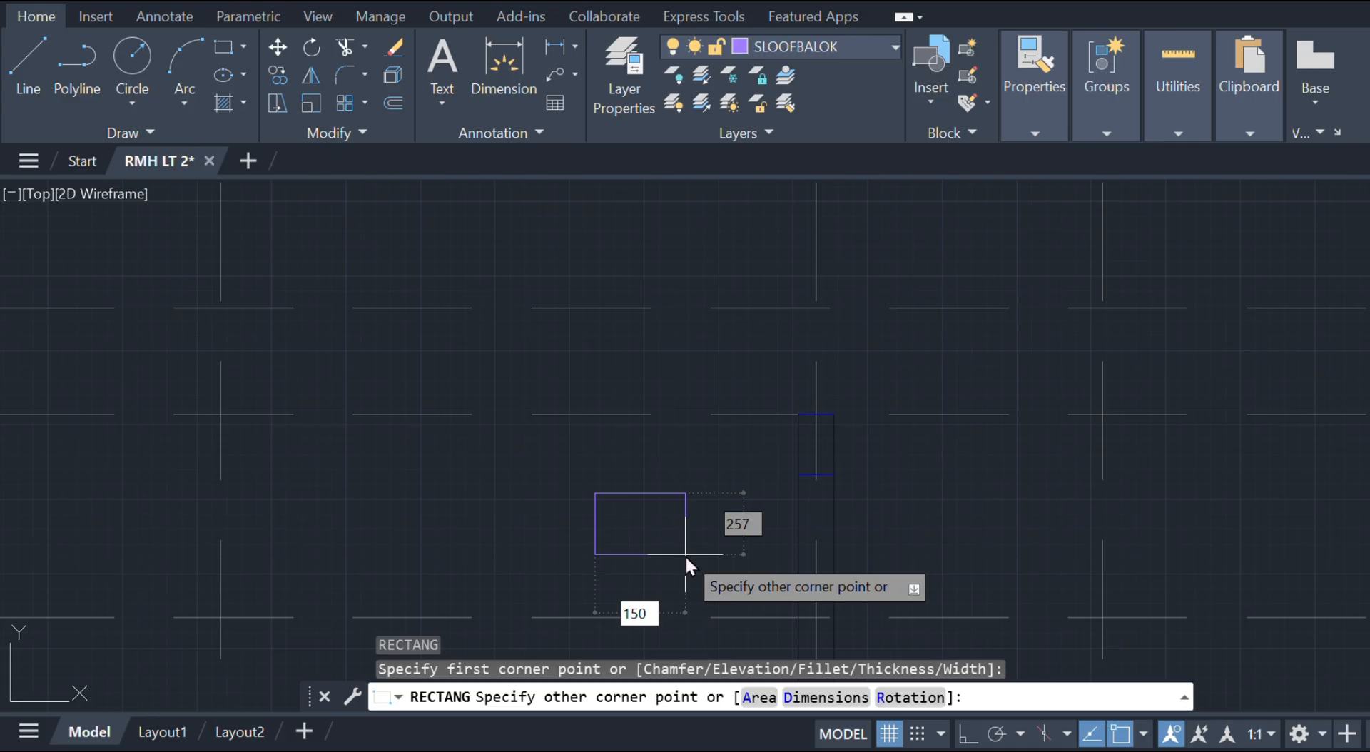
{"action": "key", "text": "Tab"}
{"action": "type", "text": "100"}
{"action": "key", "text": "Return"}
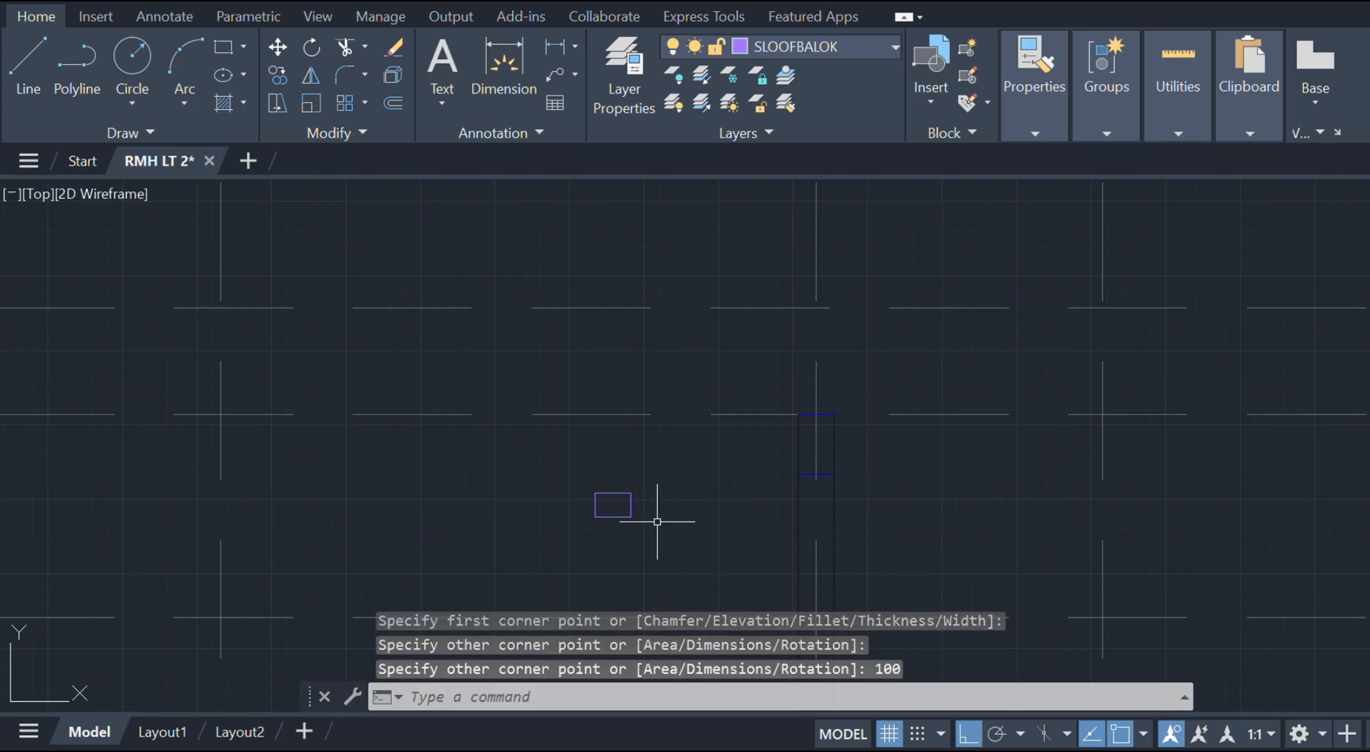
- Hatch the 150 by 100 beam rectangle with the ANSI36 pattern at scale 100
{"action": "scroll", "coordinate": [600, 548], "scroll_direction": "up", "scroll_amount": 2}
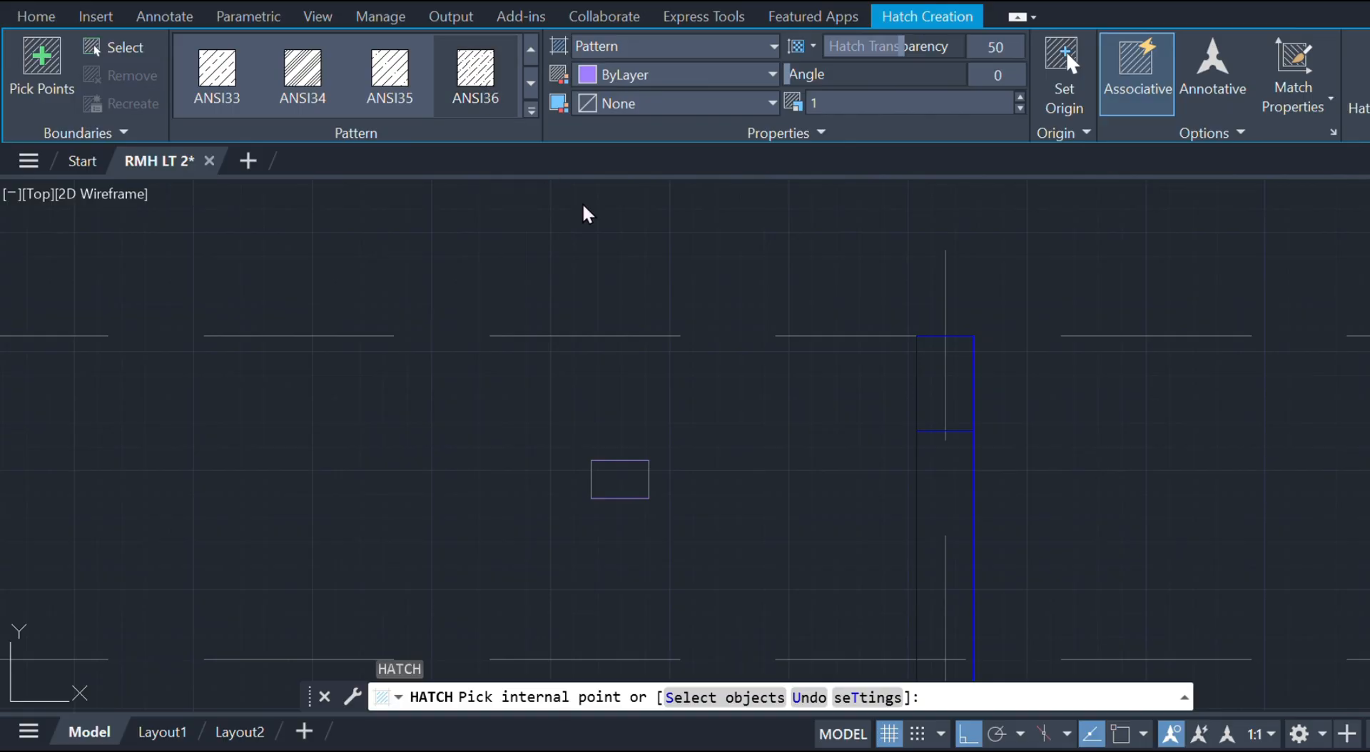
{"action": "left_click", "coordinate": [612, 468]}
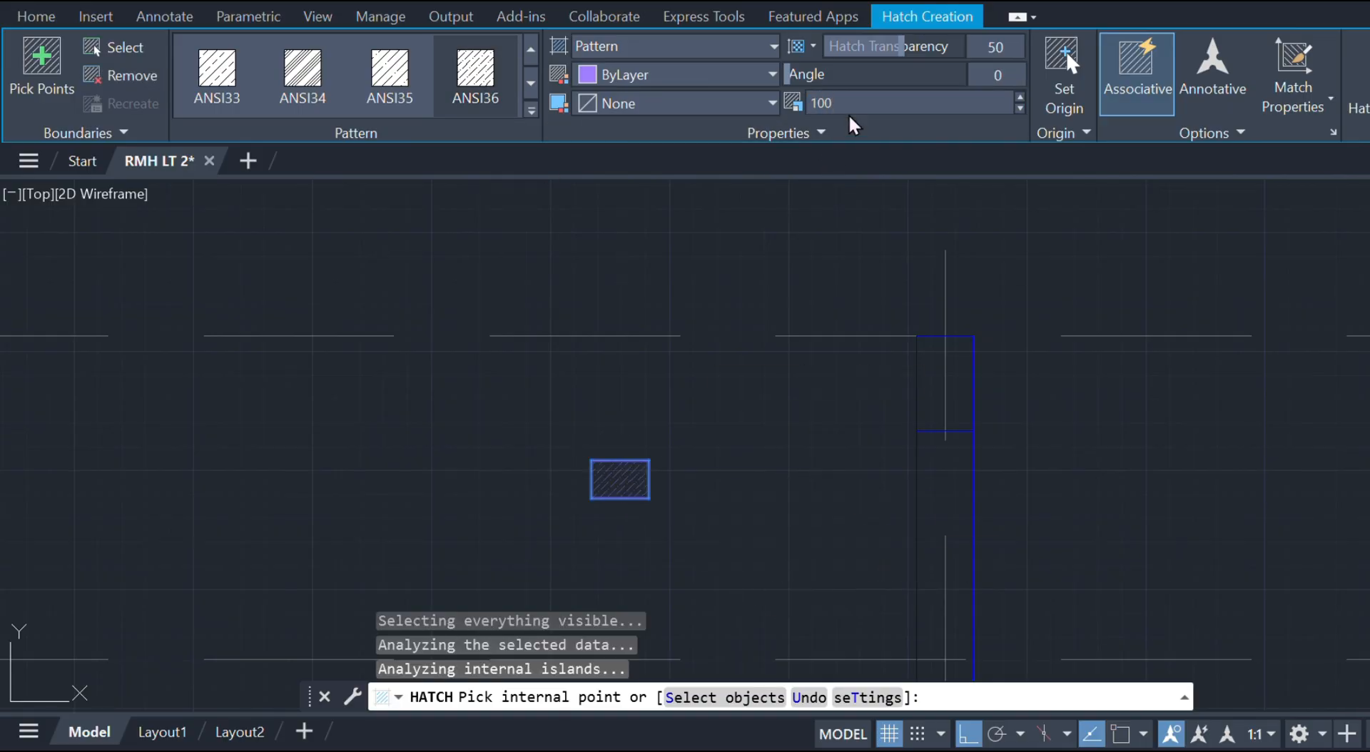
{"action": "key", "text": "Return"}
- Move the hatched 150 by 100 beam by its lower right corner onto the upper right corner of the 250-high wall segment
{"action": "scroll", "coordinate": [697, 527], "scroll_direction": "up", "scroll_amount": 2}
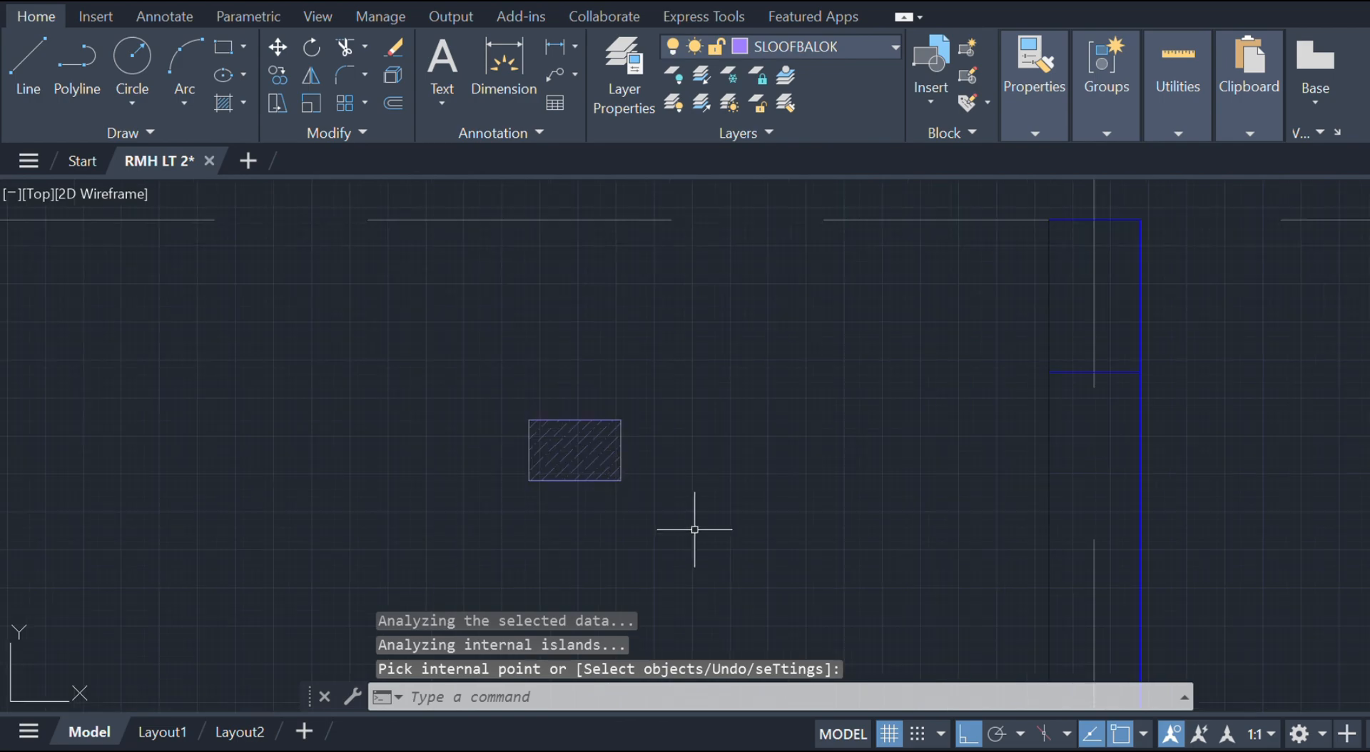
{"action": "left_click_drag", "start_coordinate": [698, 527], "coordinate": [460, 279]}
{"action": "type", "text": "m"}
{"action": "key", "text": "Return"}
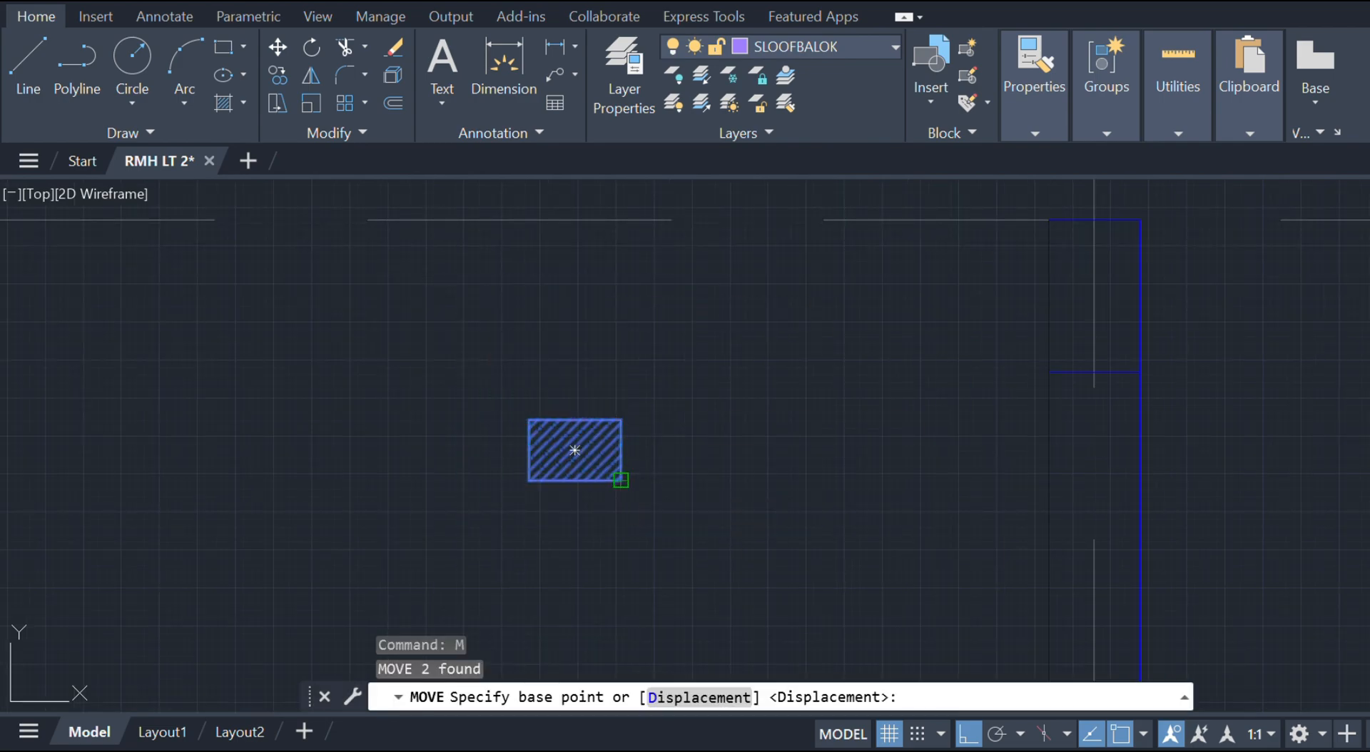
{"action": "left_click", "coordinate": [620, 481]}
{"action": "scroll", "coordinate": [970, 346], "scroll_direction": "down", "scroll_amount": 4}
{"action": "mouse_move", "coordinate": [967, 351]}
{"action": "middle_mouse_down"}
{"action": "mouse_move", "coordinate": [884, 471]}
{"action": "mouse_move", "coordinate": [763, 515]}
{"action": "middle_mouse_up"}
{"action": "scroll", "coordinate": [832, 459], "scroll_direction": "up", "scroll_amount": 6}
{"action": "left_click", "coordinate": [814, 440]}
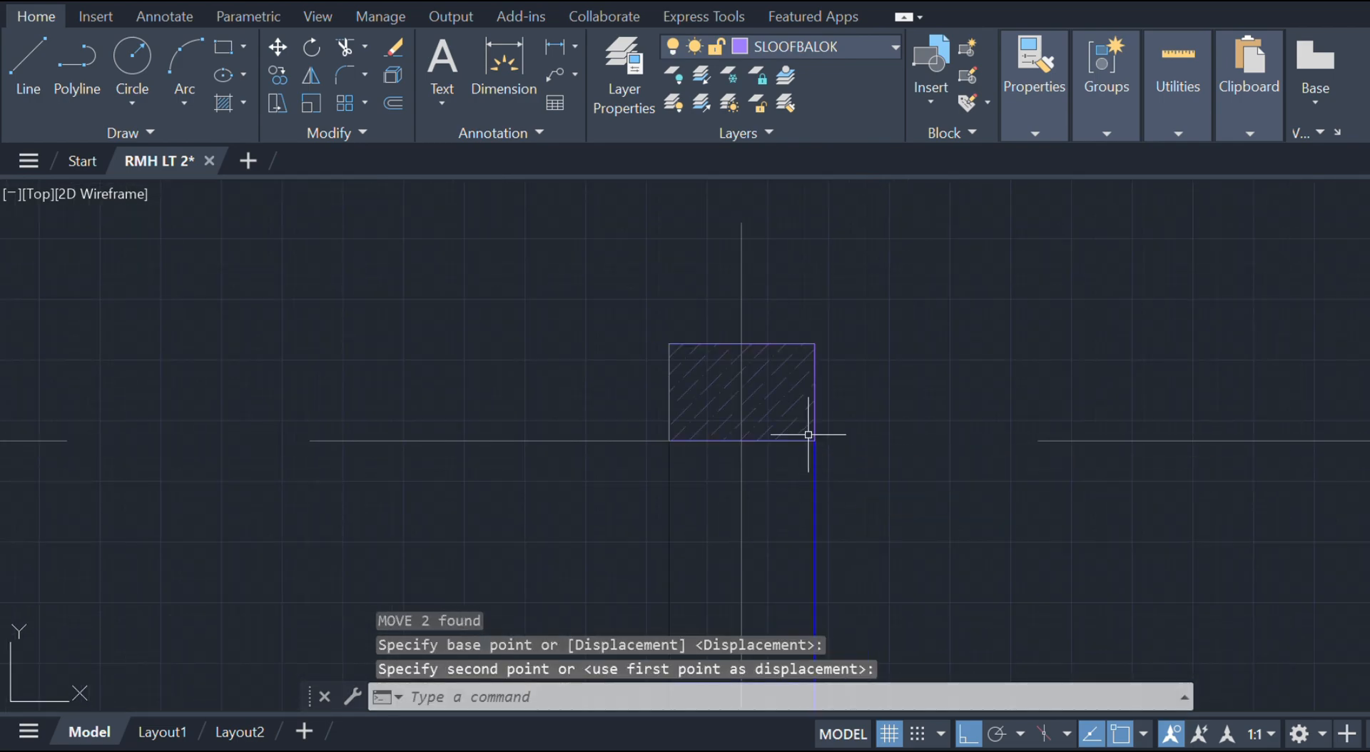
{"action": "key", "text": "Escape"}
- On the DINDING 1 layer, draw a wall multiline 242 up from the midpoint of the beam's top edge
{"action": "scroll", "coordinate": [731, 387], "scroll_direction": "down", "scroll_amount": 5}
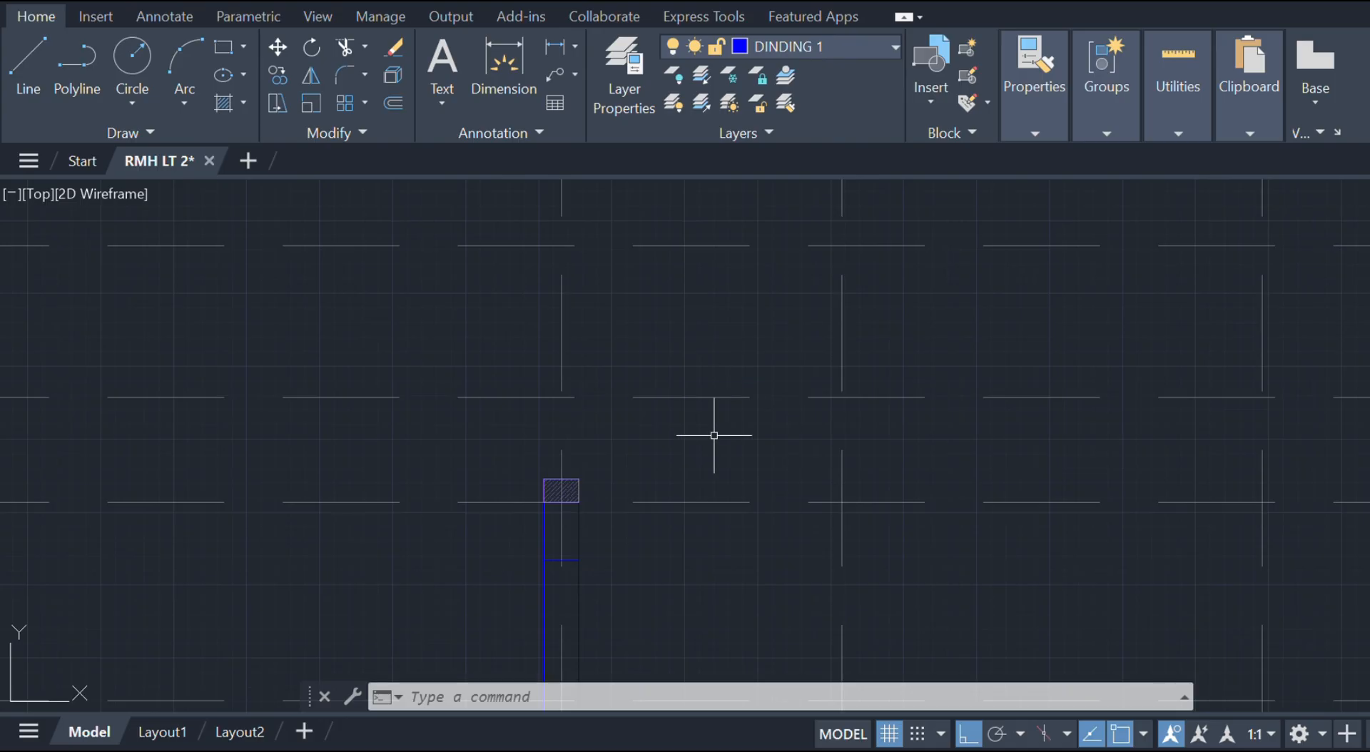
{"action": "type", "text": "ml"}
{"action": "key", "text": "Return"}
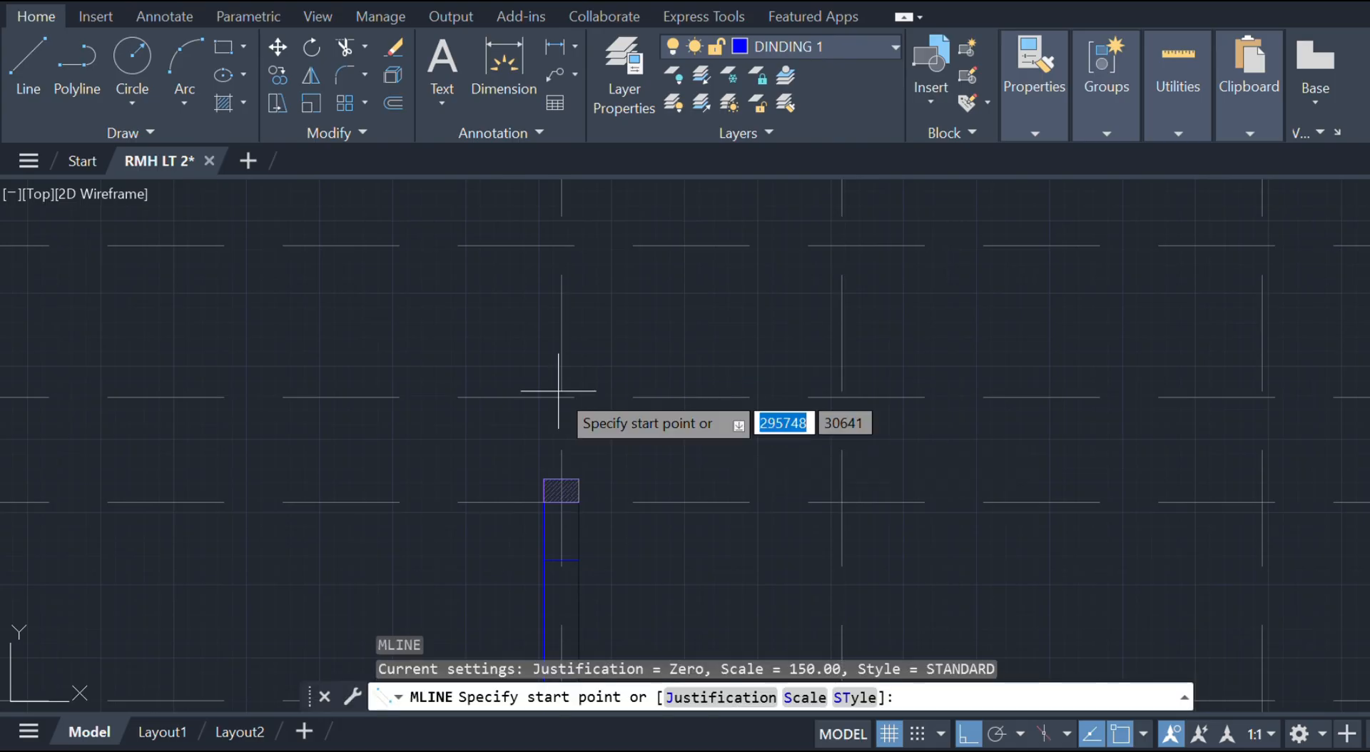
{"action": "left_click", "coordinate": [566, 481]}
{"action": "scroll", "coordinate": [562, 442], "scroll_direction": "up", "scroll_amount": 4}
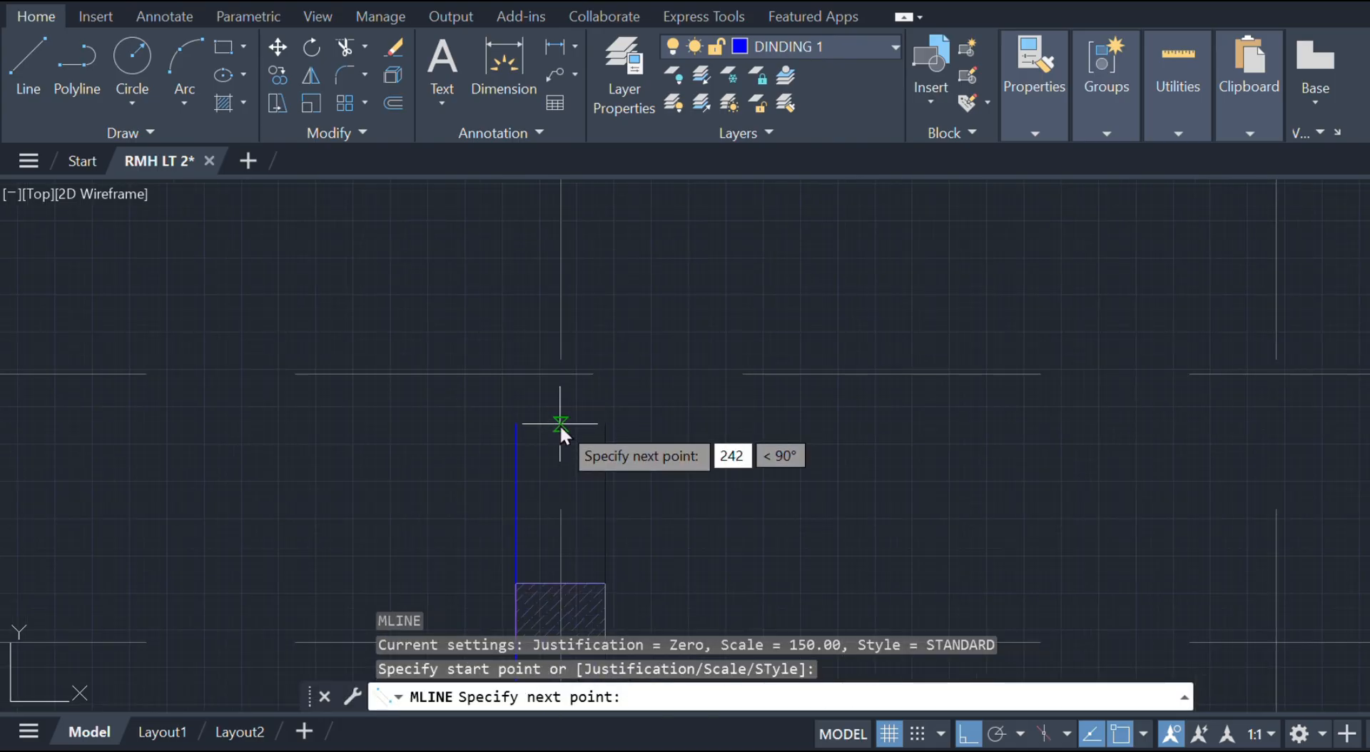
{"action": "type", "text": "242"}
{"action": "key", "text": "Return"}
{"action": "key", "text": "Escape"}
- Close the top of the 242-high wall with a line between its two upper ends
{"action": "type", "text": "l"}
{"action": "key", "text": "Return"}
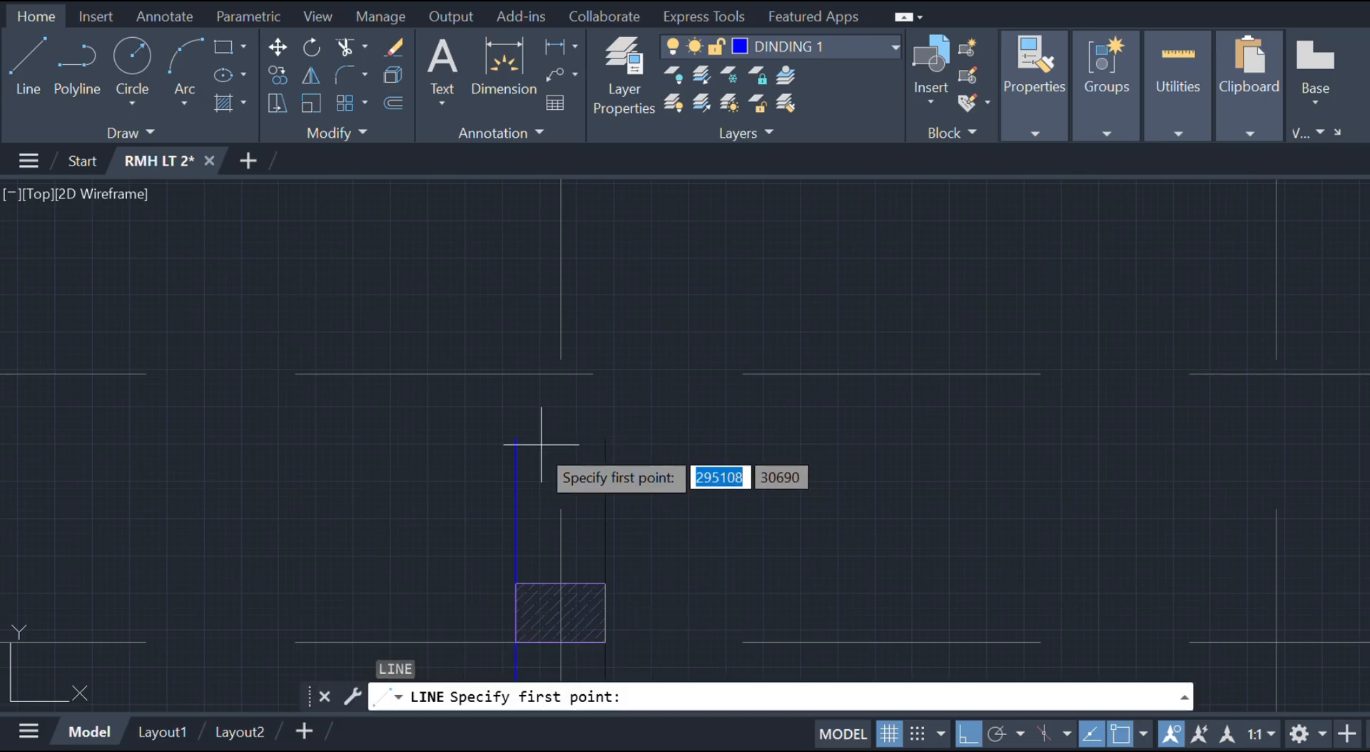
{"action": "left_click", "coordinate": [516, 438]}
{"action": "left_click", "coordinate": [605, 438]}
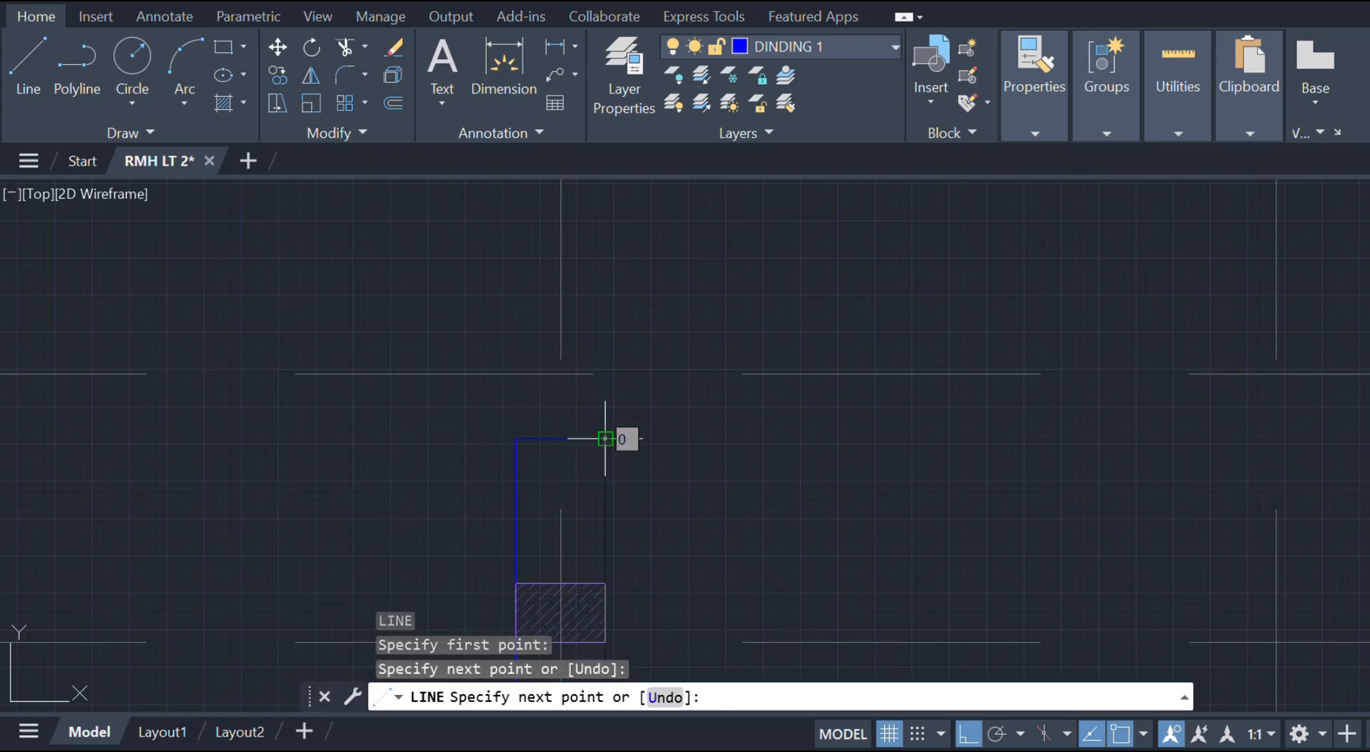
{"action": "key", "text": "Escape"}
- On the SLOOFBALOK layer, draw a 150 by 170 beam rectangle to the right of the 242-high wall
{"action": "left_click", "coordinate": [829, 53]}
{"action": "left_click", "coordinate": [830, 601]}
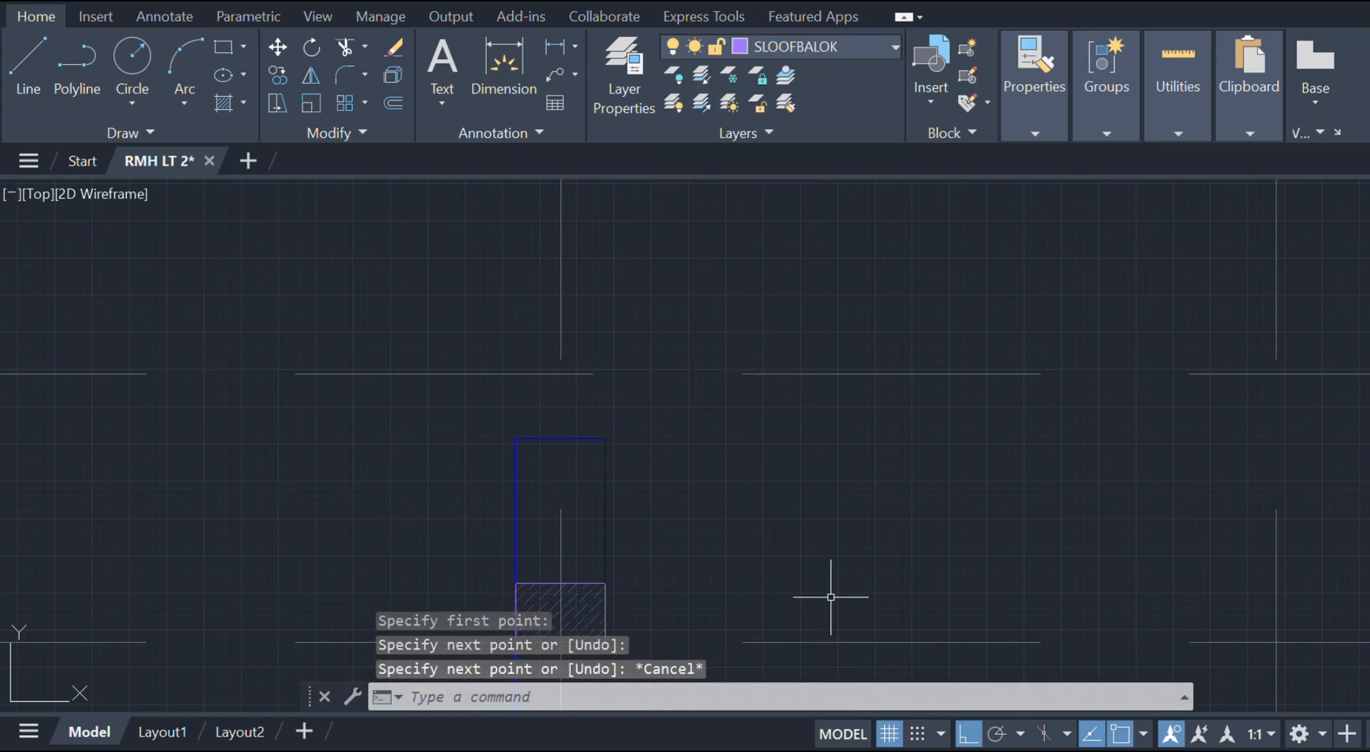
{"action": "key", "text": "Return"}
{"action": "left_click", "coordinate": [768, 467]}
{"action": "type", "text": "1"}
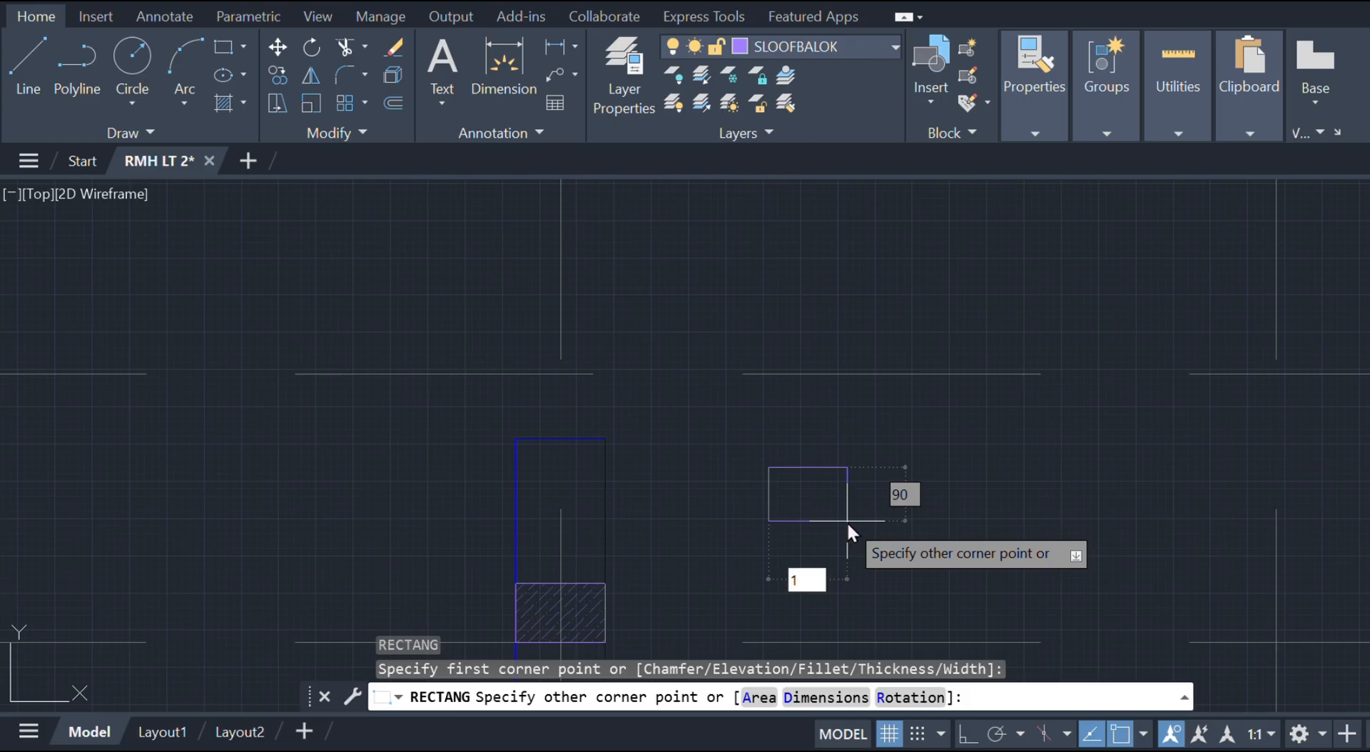
{"action": "type", "text": "50"}
{"action": "key", "text": "Tab"}
{"action": "type", "text": "17"}
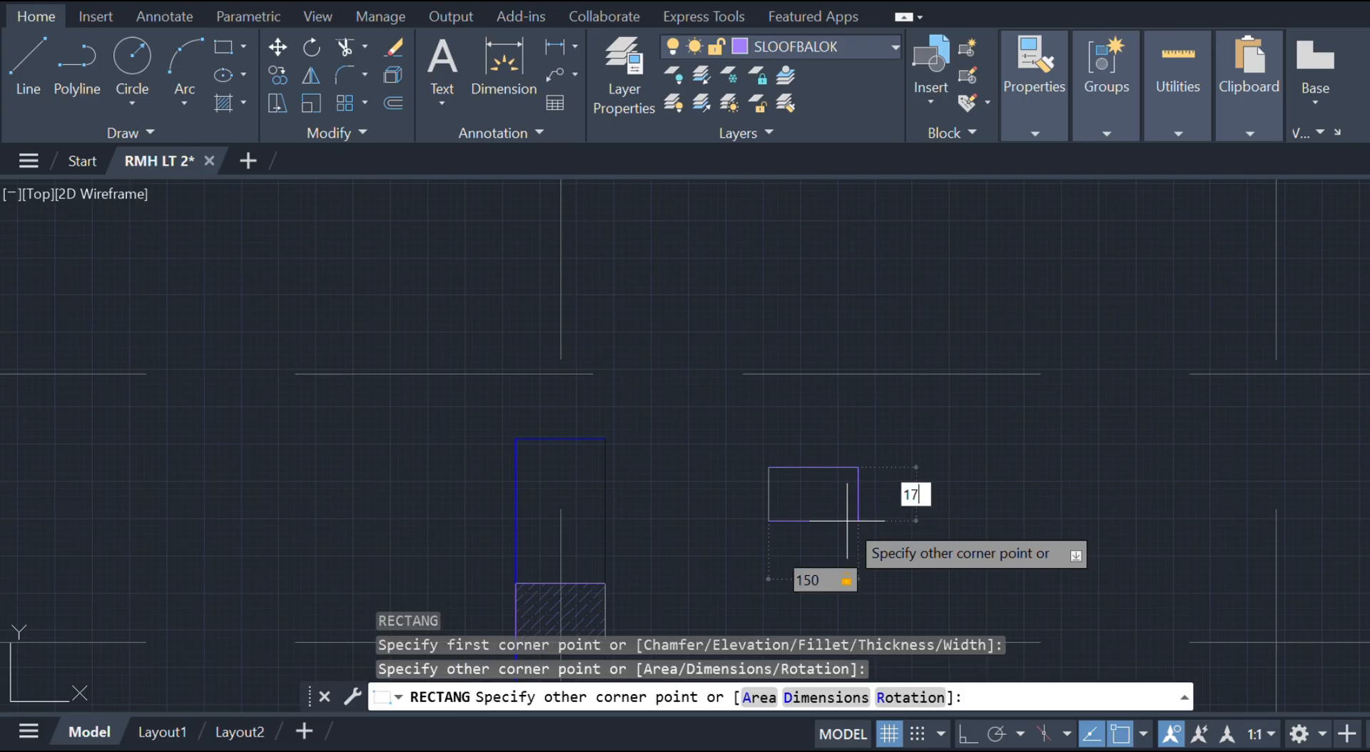
{"action": "type", "text": "0"}
{"action": "key", "text": "Return"}
- Hatch the 150 by 170 beam rectangle with the ANSI36 pattern at scale 100
{"action": "scroll", "coordinate": [846, 521], "scroll_direction": "down", "scroll_amount": 2}
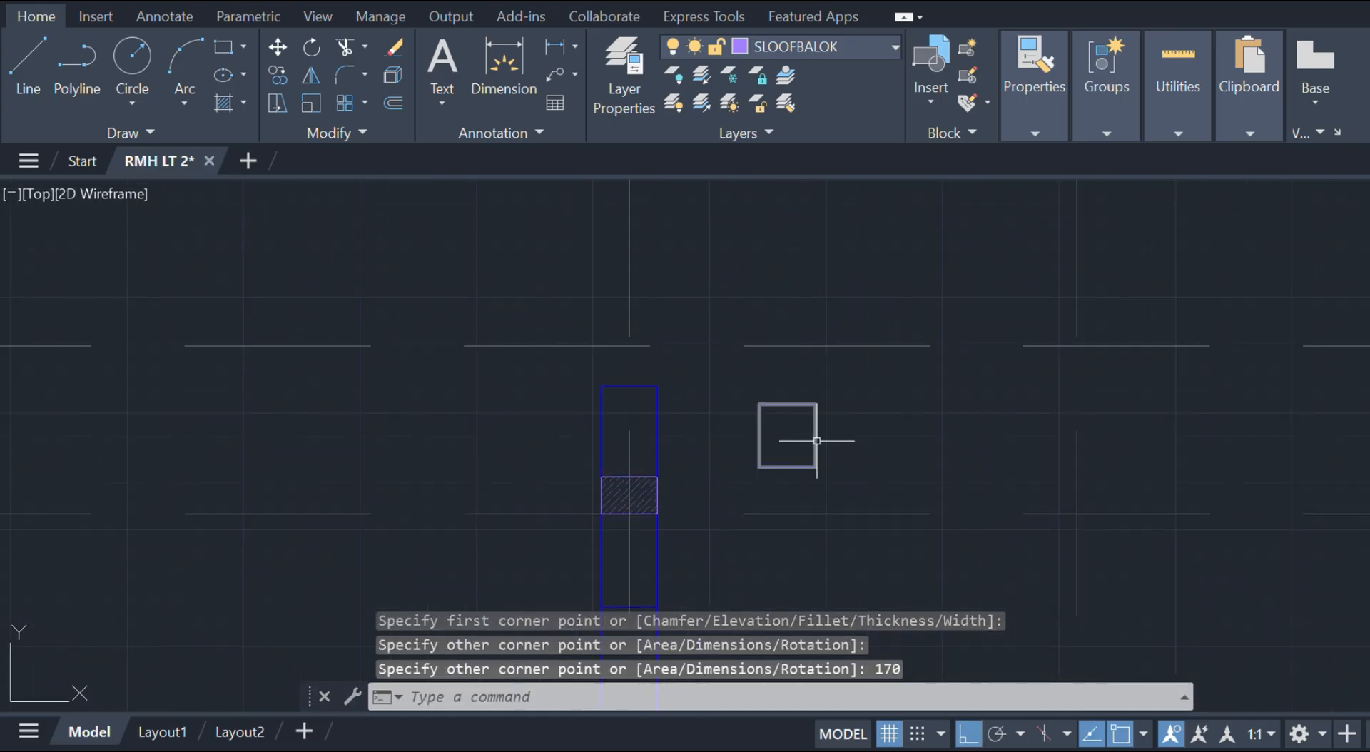
{"action": "type", "text": "h"}
{"action": "key", "text": "Return"}
{"action": "left_click", "coordinate": [789, 446]}
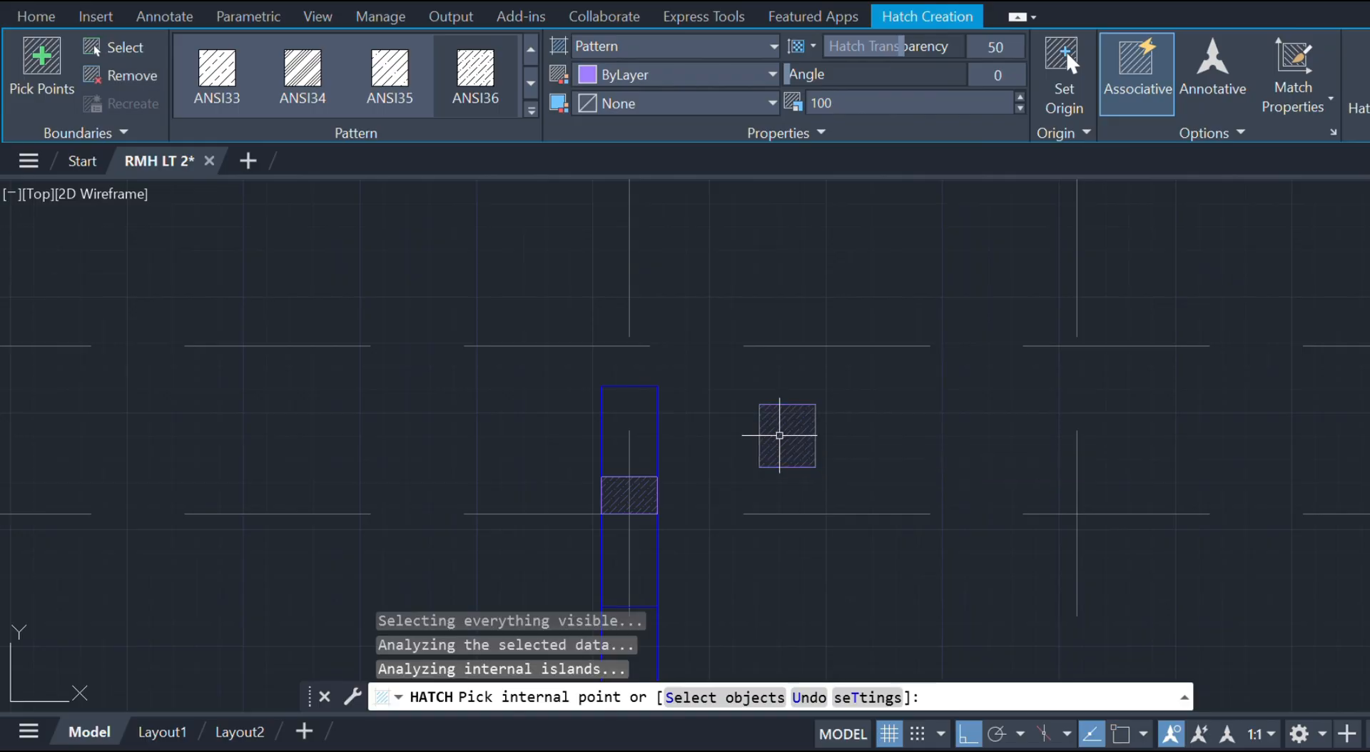
{"action": "key", "text": "Escape"}
- Move the hatched 150 by 170 beam by its bottom midpoint onto the top midpoint of the 242-high wall
{"action": "left_click", "coordinate": [841, 465]}
{"action": "type", "text": "m"}
{"action": "key", "text": "Return"}
{"action": "left_click", "coordinate": [789, 466]}
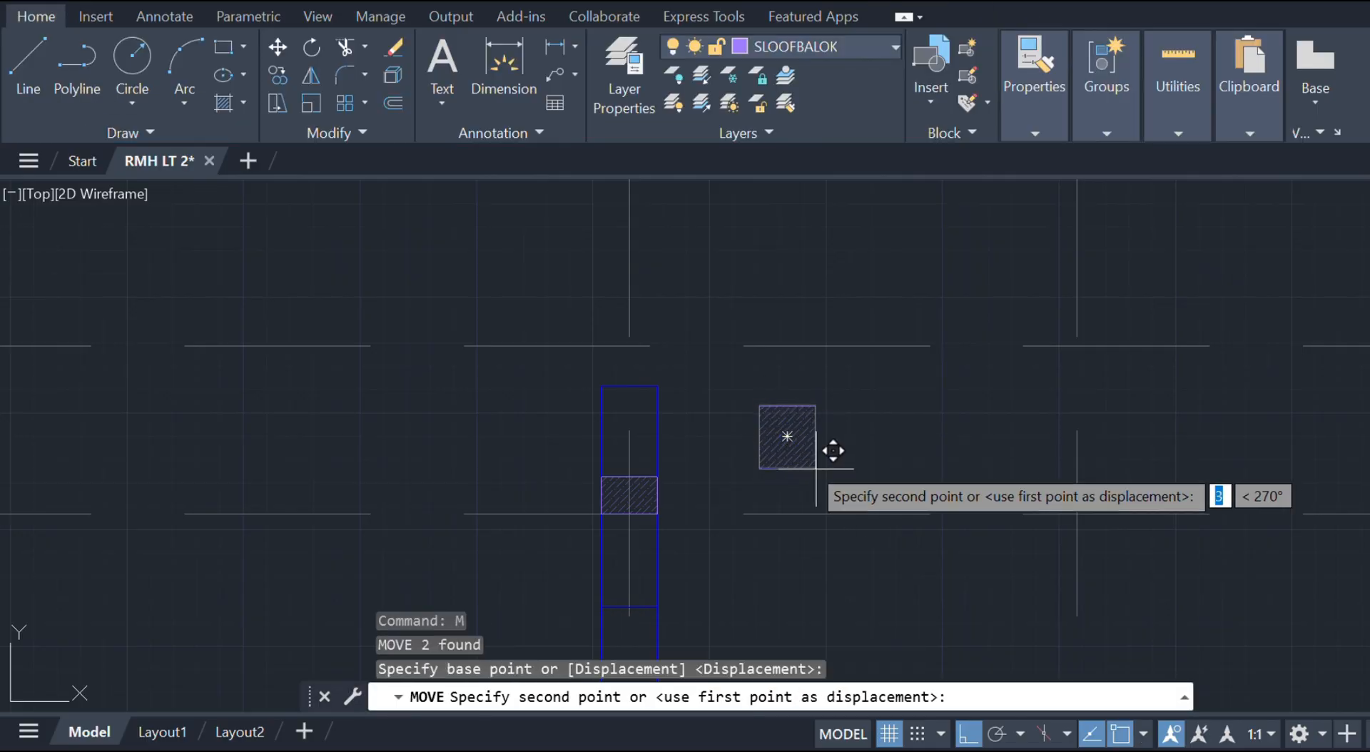
{"action": "left_click", "coordinate": [630, 386]}
{"action": "key", "text": "Escape"}
- On the DINDING 1 layer, draw a wall multiline 2558 up from the top midpoint of the 150 by 170 beam
{"action": "scroll", "coordinate": [641, 248], "scroll_direction": "down", "scroll_amount": 3}
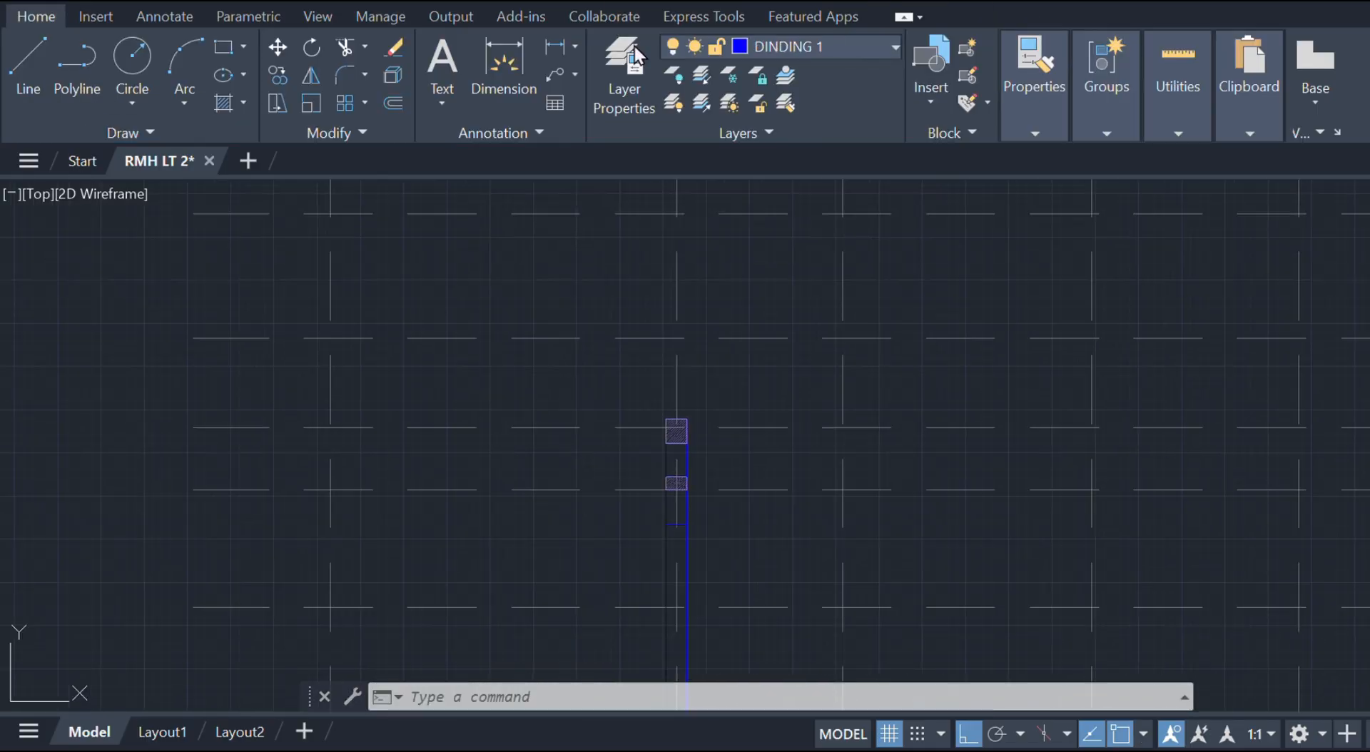
{"action": "scroll", "coordinate": [752, 385], "scroll_direction": "up", "scroll_amount": 4}
{"action": "key", "text": "Return"}
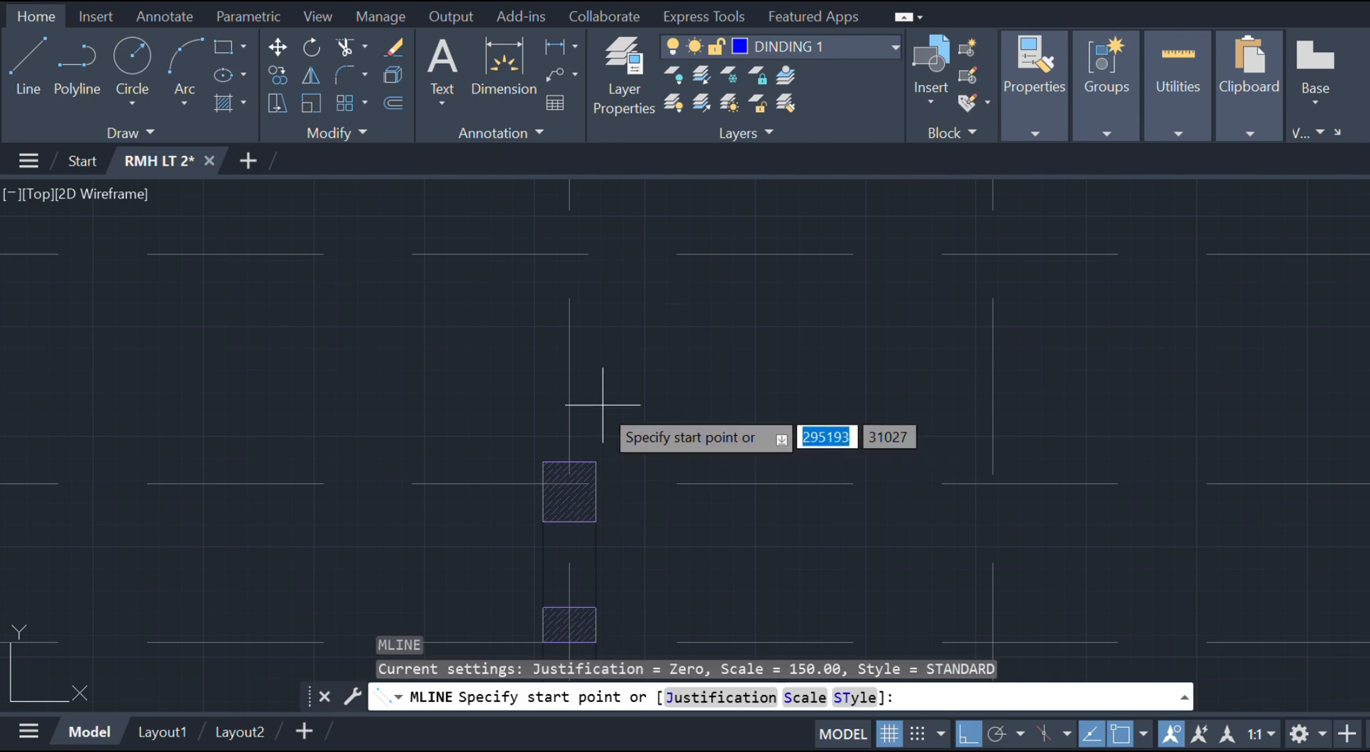
{"action": "left_click", "coordinate": [568, 462]}
{"action": "type", "text": "2"}
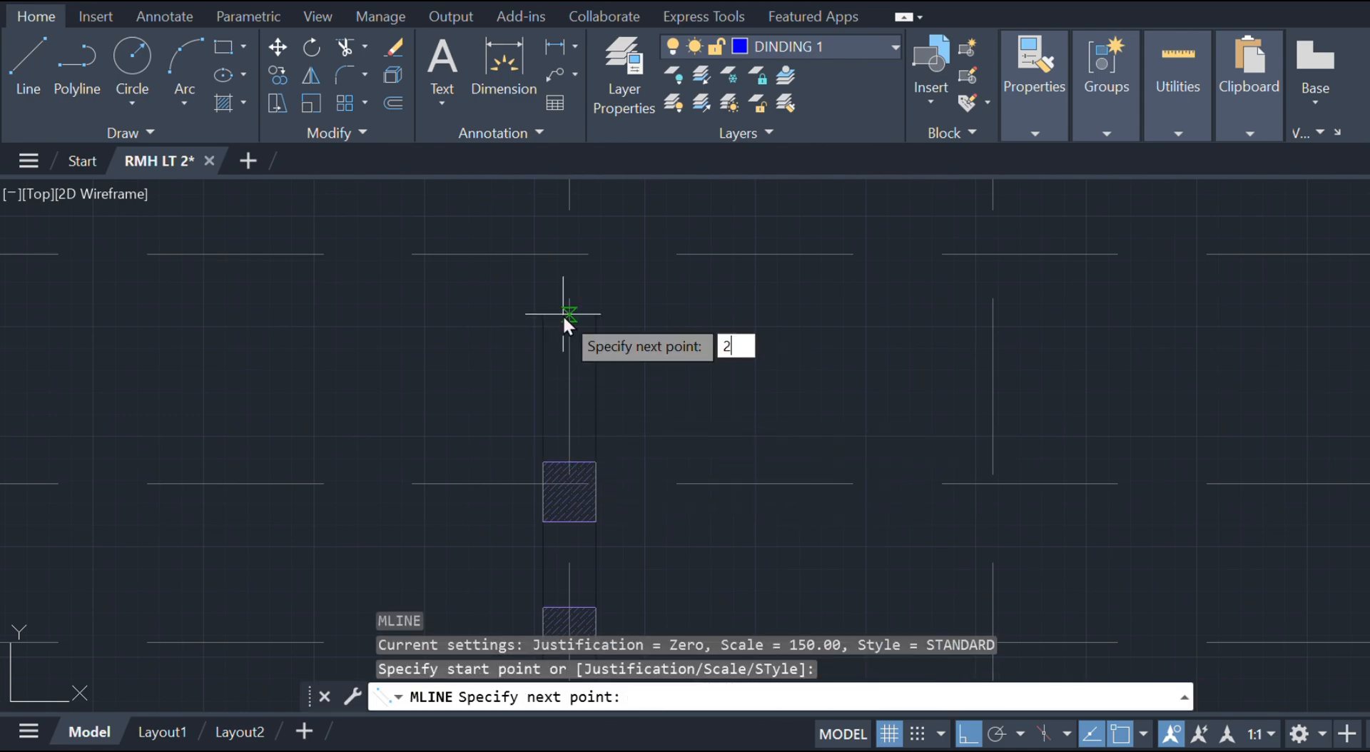
{"action": "type", "text": "558"}
{"action": "key", "text": "Return"}
{"action": "scroll", "coordinate": [627, 537], "scroll_direction": "down", "scroll_amount": 4}
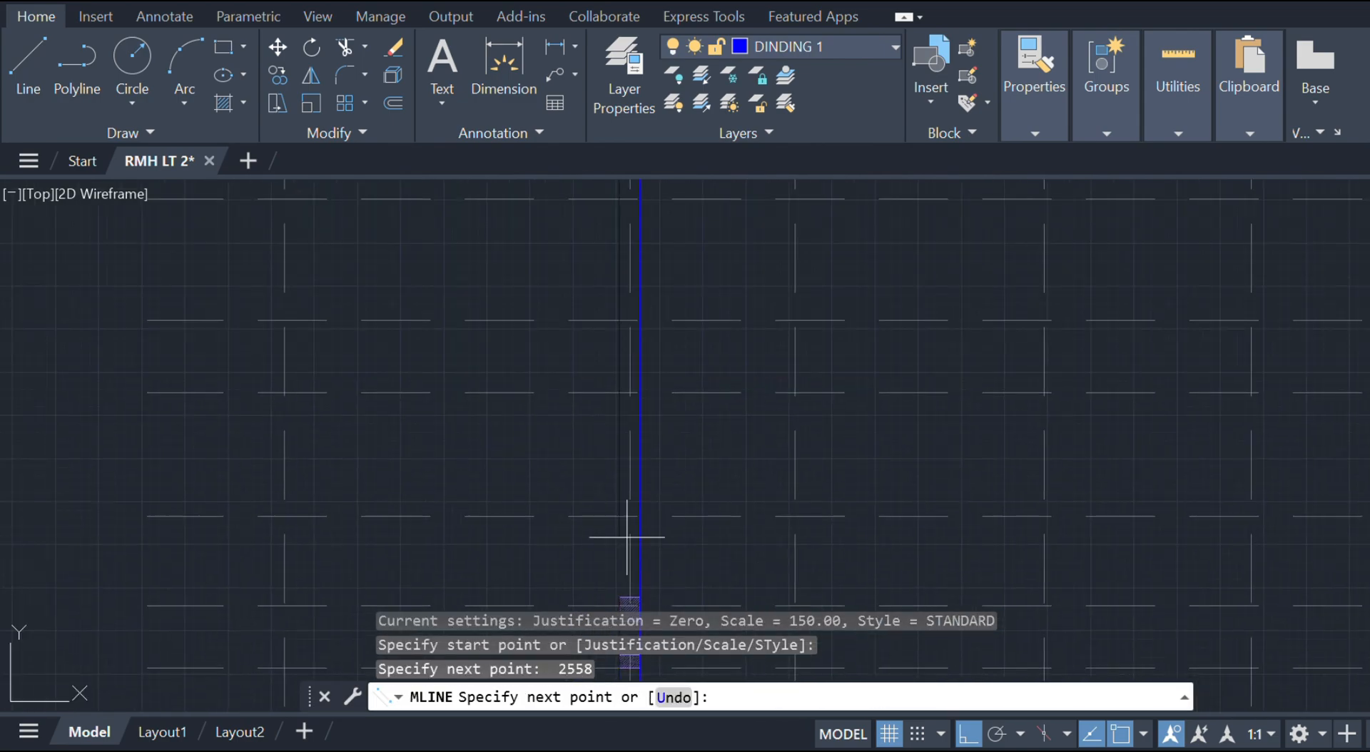
{"action": "key", "text": "Escape"}
- Close the top of the 2558-high wall with a line between its two upper ends
{"action": "scroll", "coordinate": [688, 468], "scroll_direction": "up", "scroll_amount": 5}
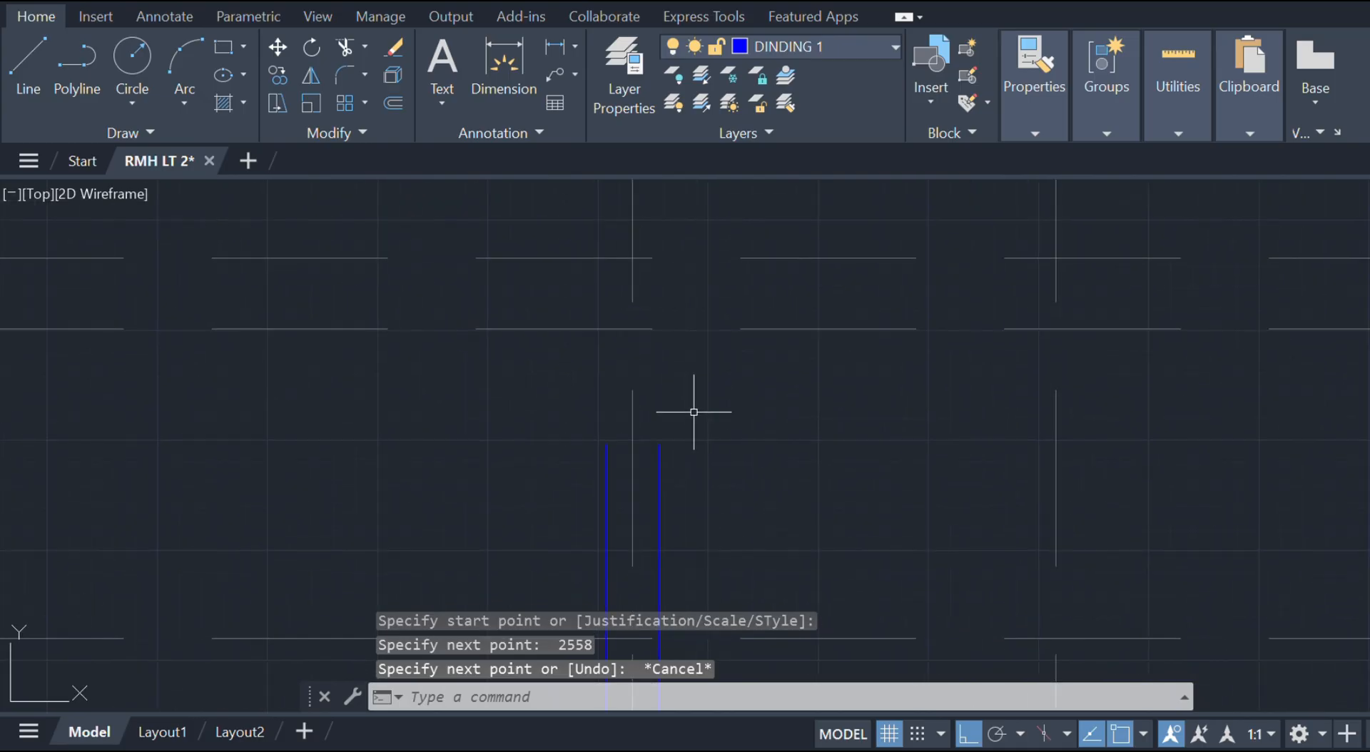
{"action": "type", "text": "l"}
{"action": "key", "text": "Return"}
{"action": "left_click", "coordinate": [657, 443]}
{"action": "key", "text": "Escape"}
{"action": "scroll", "coordinate": [700, 468], "scroll_direction": "down", "scroll_amount": 5}
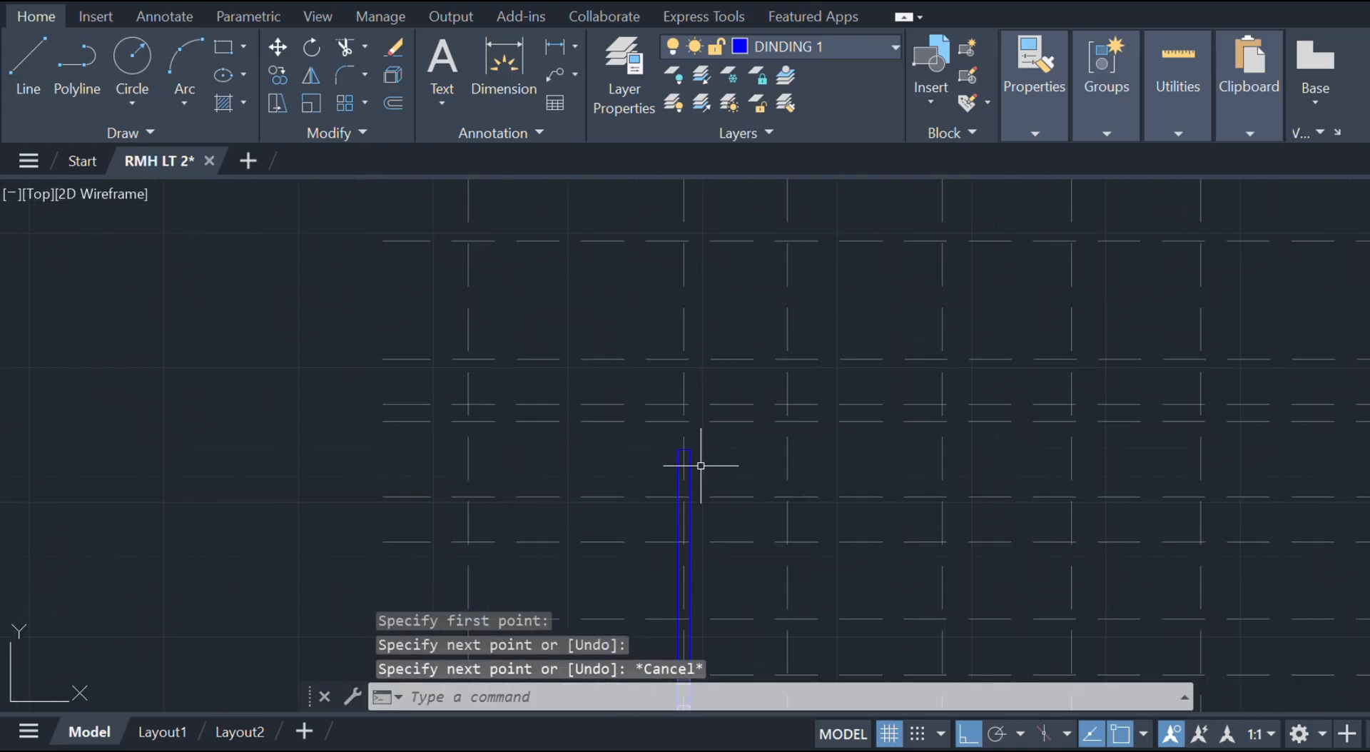
- Copy the hatched 200-high beam by its bottom corner onto the matching top corner of the 2558-high wall
{"action": "scroll", "coordinate": [874, 496], "scroll_direction": "up", "scroll_amount": 8}
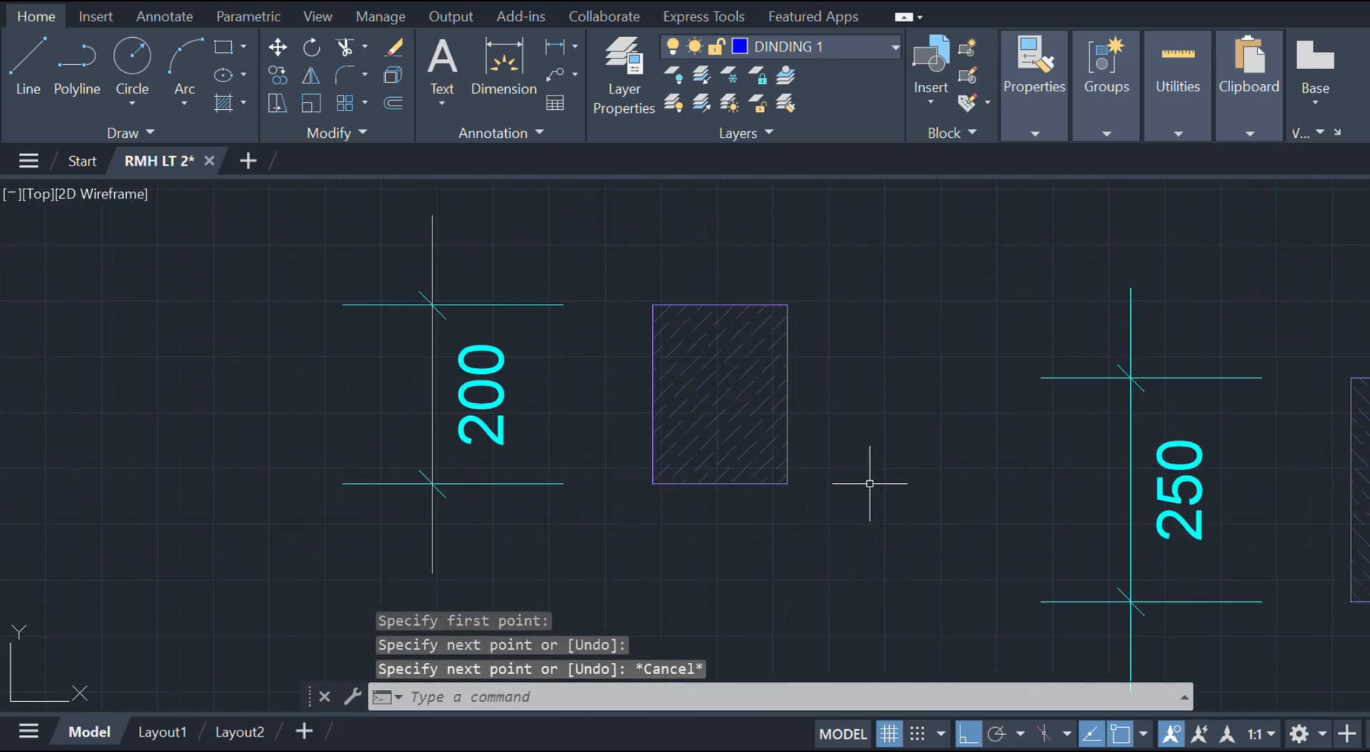
{"action": "left_click", "coordinate": [699, 380]}
{"action": "type", "text": "co"}
{"action": "key", "text": "Return"}
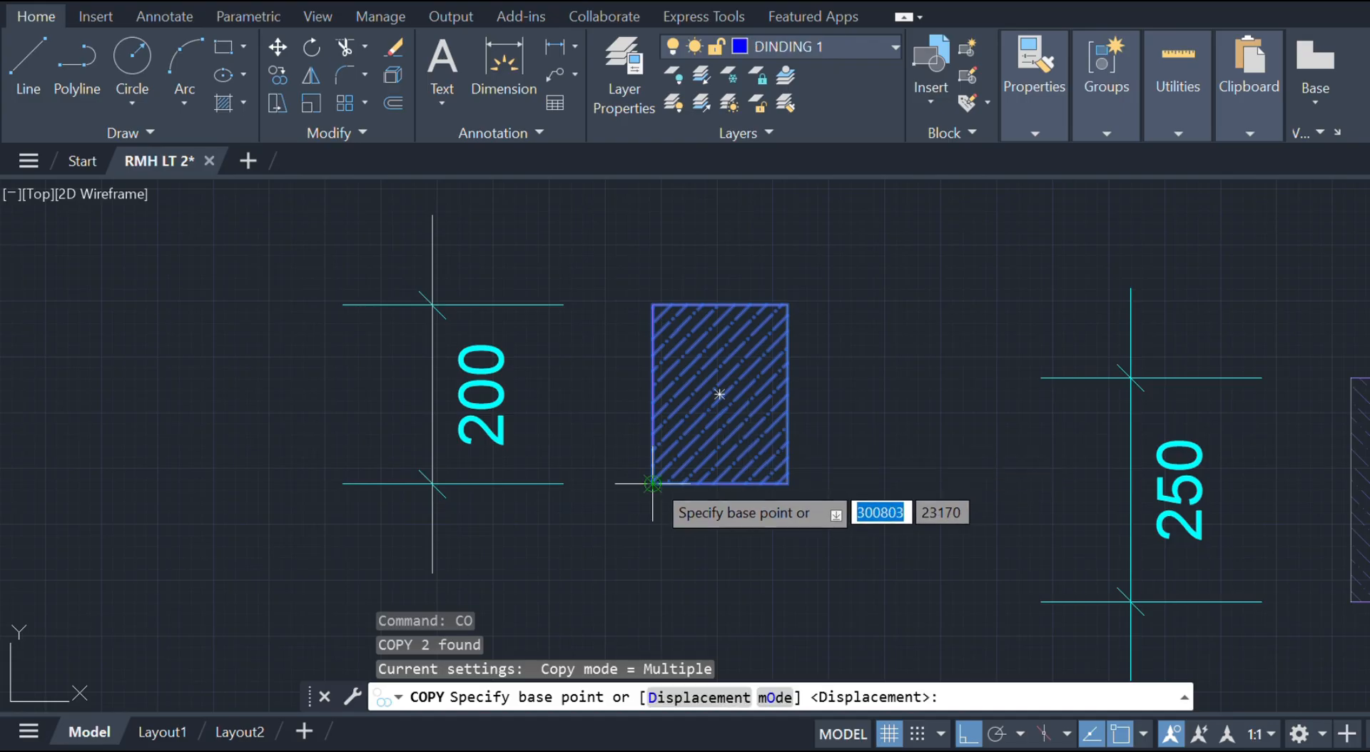
{"action": "left_click", "coordinate": [652, 484]}
{"action": "scroll", "coordinate": [729, 411], "scroll_direction": "down", "scroll_amount": 5}
{"action": "scroll", "coordinate": [713, 331], "scroll_direction": "up", "scroll_amount": 6}
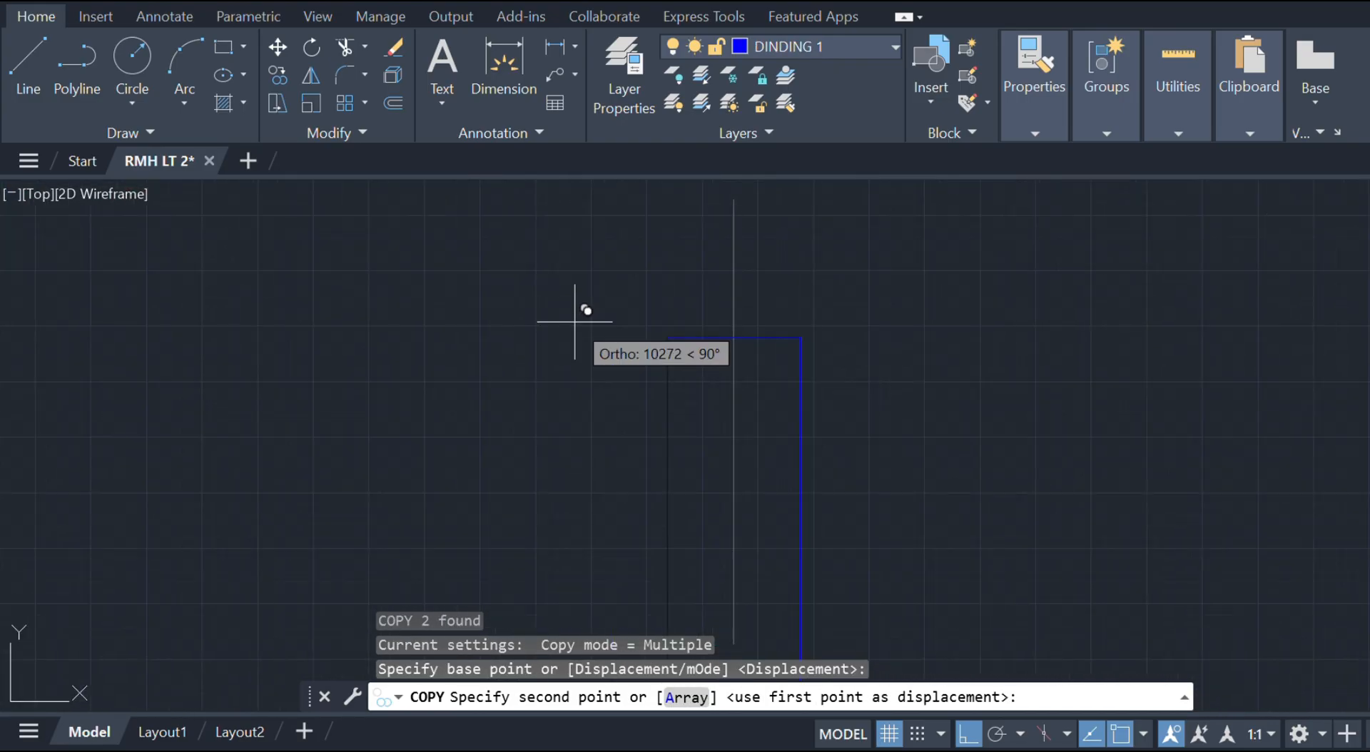
{"action": "left_click", "coordinate": [667, 338]}
{"action": "key", "text": "Escape"}
{"action": "scroll", "coordinate": [779, 571], "scroll_direction": "down", "scroll_amount": 4}
{"action": "key", "text": "Escape"}
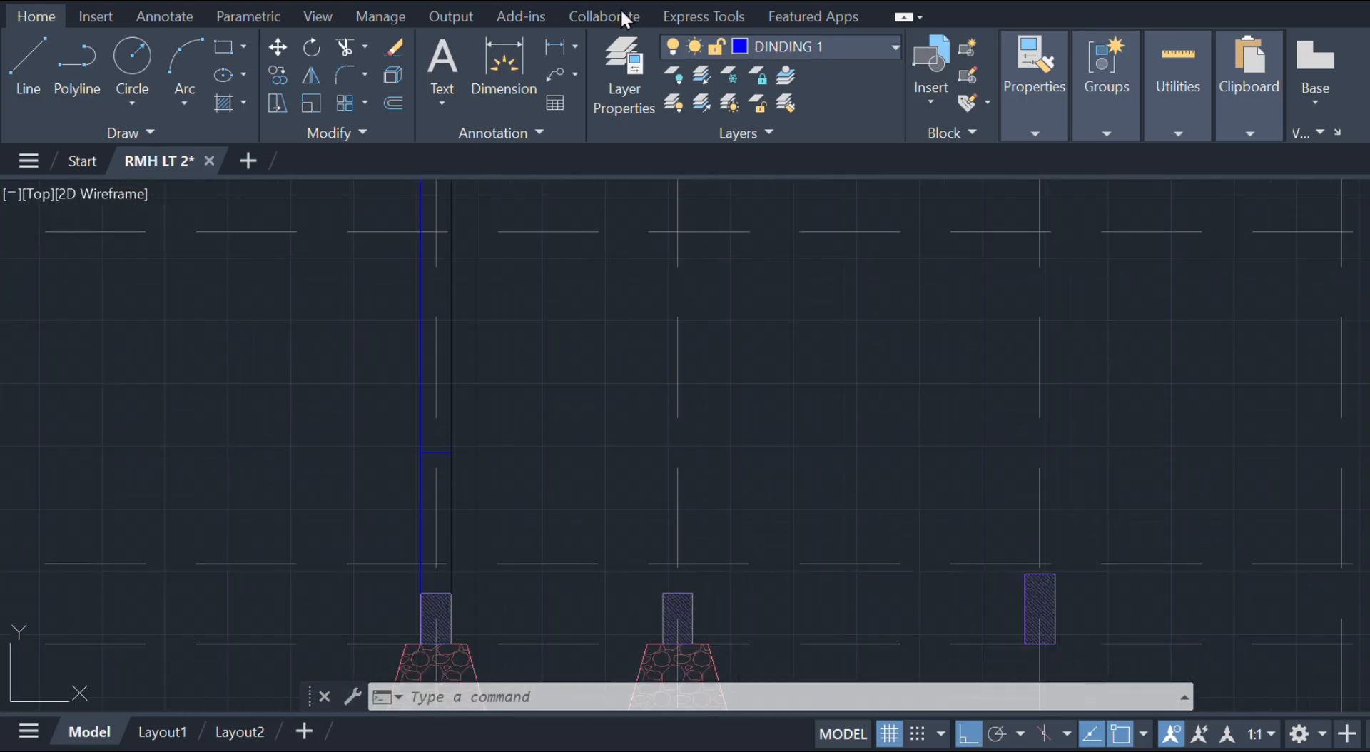
- Draw a wall multiline 70 up from the top midpoint of the tie beam on axis C
{"action": "scroll", "coordinate": [784, 436], "scroll_direction": "down", "scroll_amount": 4}
{"action": "scroll", "coordinate": [758, 538], "scroll_direction": "up", "scroll_amount": 6}
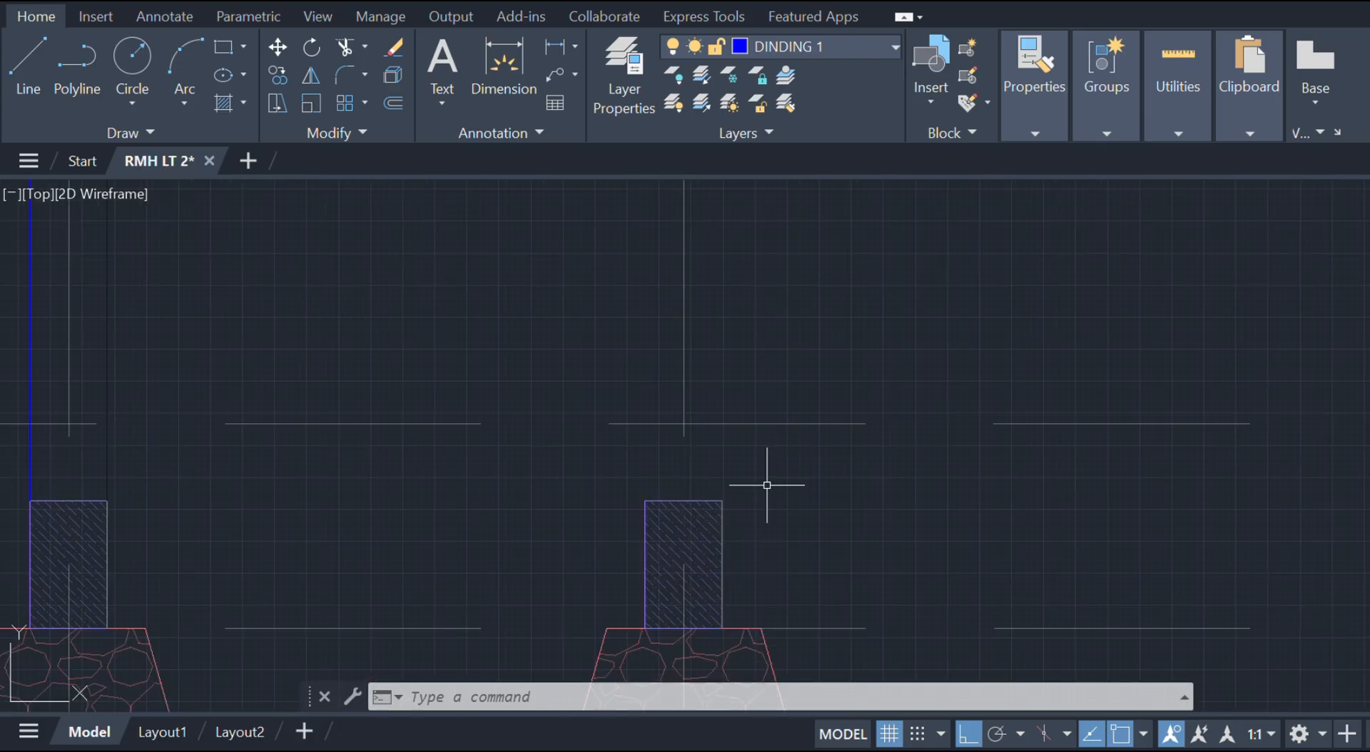
{"action": "key", "text": "Return"}
{"action": "left_click", "coordinate": [683, 564]}
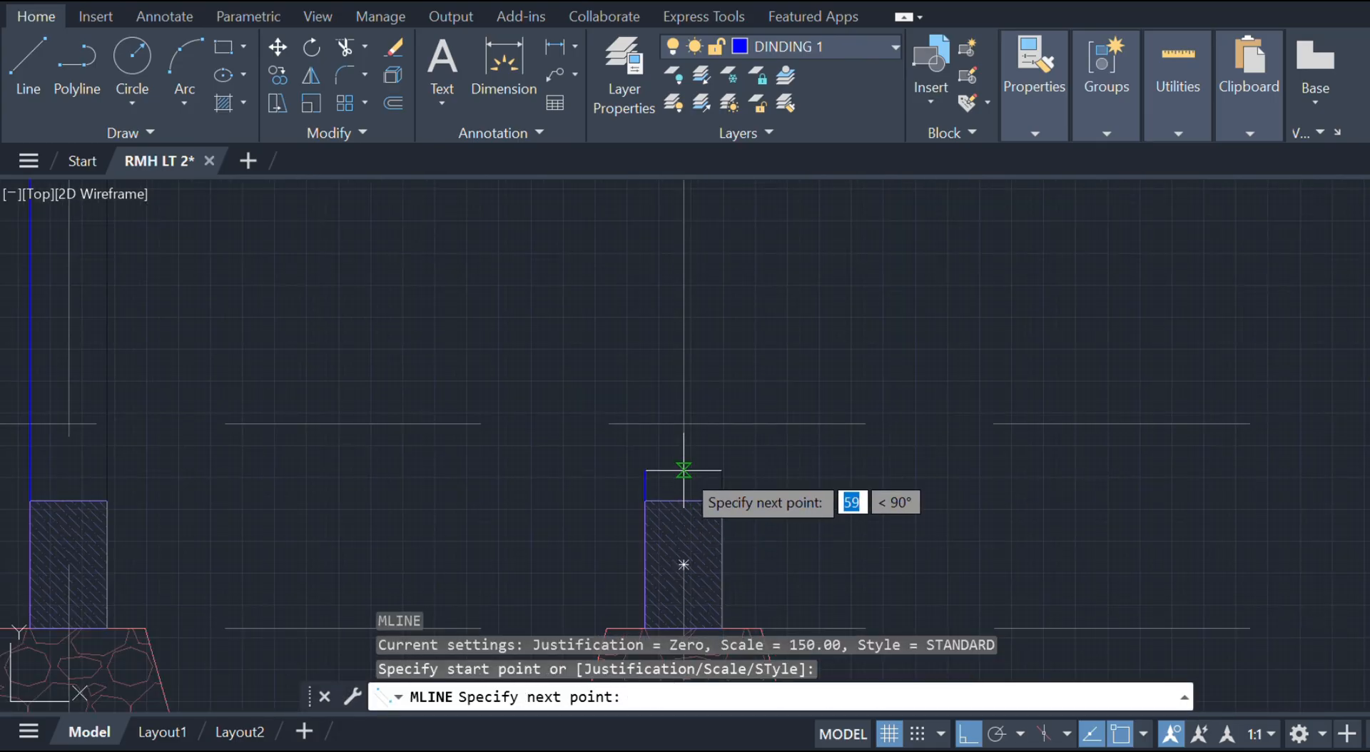
{"action": "type", "text": "70"}
{"action": "key", "text": "Return"}
{"action": "key", "text": "Escape"}
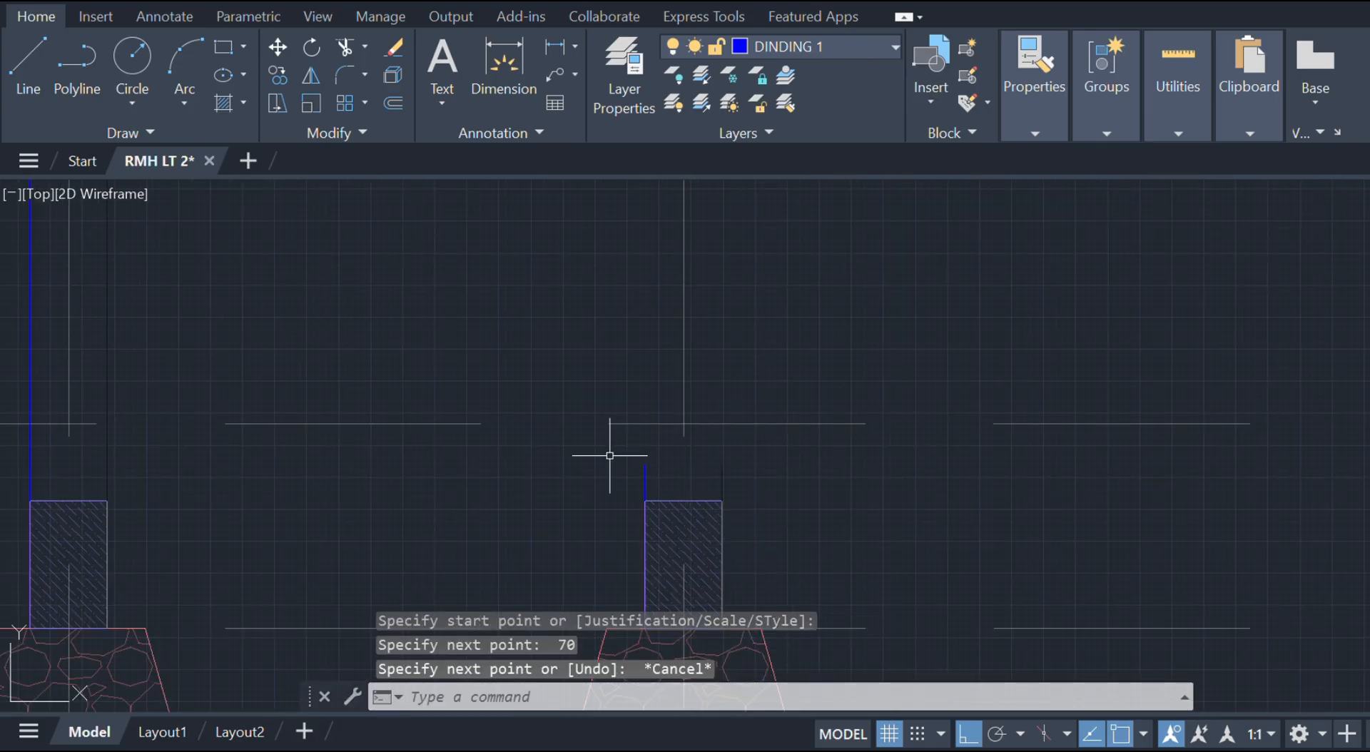
- Close the top of the 70-high wall with a line between its two upper ends
{"action": "scroll", "coordinate": [709, 498], "scroll_direction": "up", "scroll_amount": 4}
{"action": "type", "text": "l"}
{"action": "key", "text": "Return"}
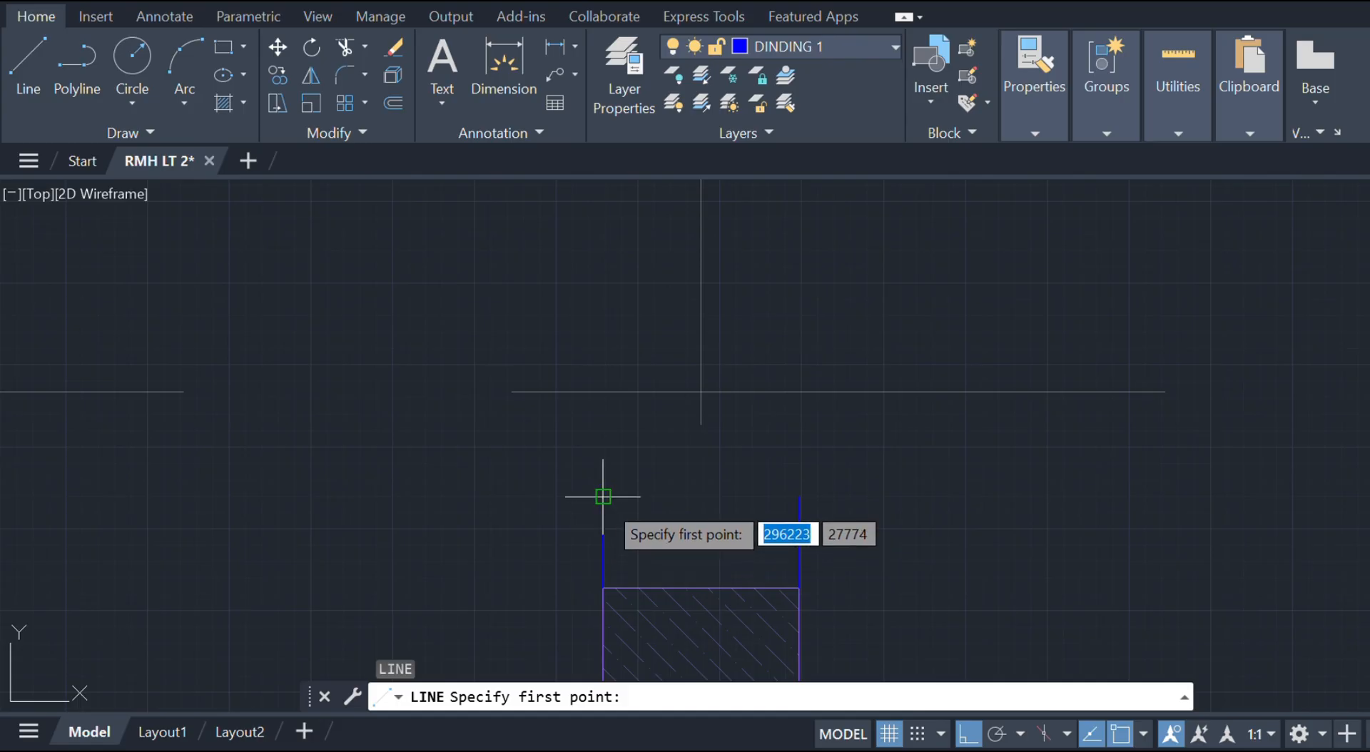
{"action": "left_click", "coordinate": [790, 493]}
{"action": "key", "text": "Escape"}
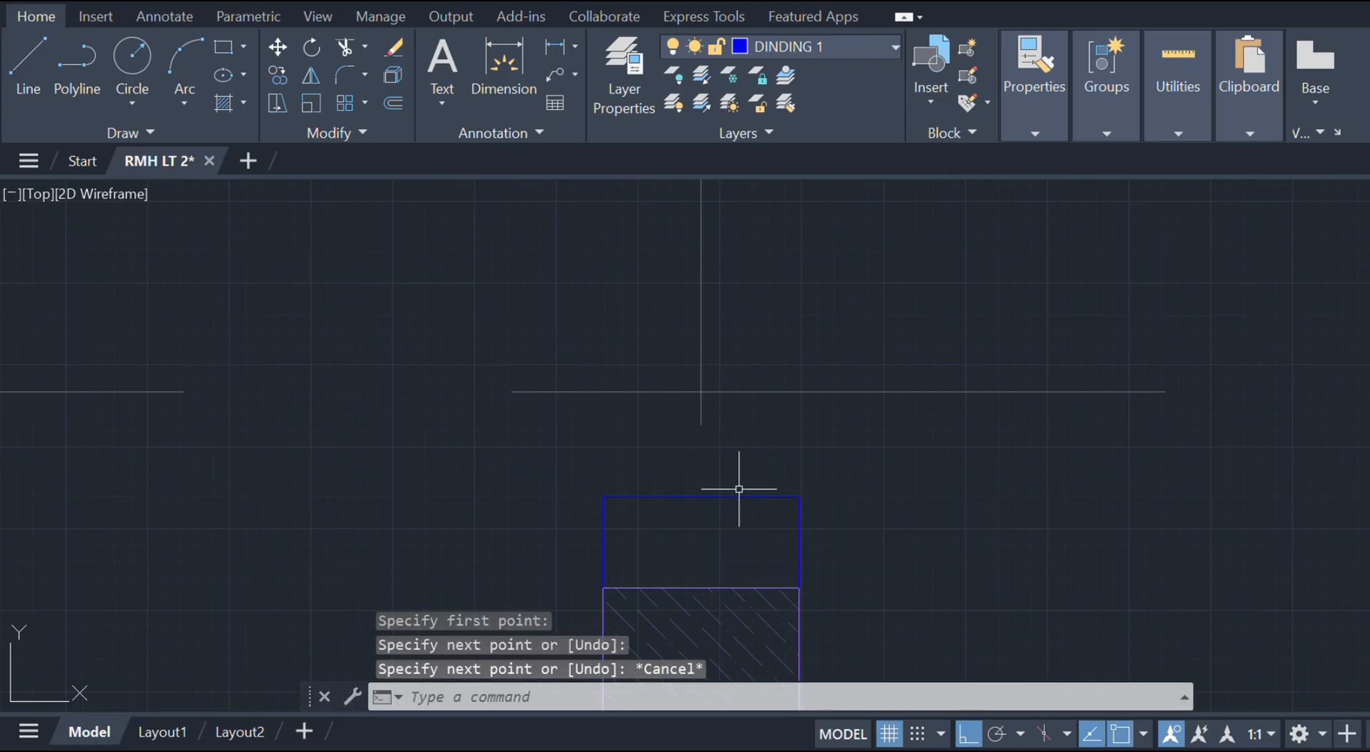
- Offset the closing line of the 70-high wall upward by 80
{"action": "type", "text": "o"}
{"action": "key", "text": "Return"}
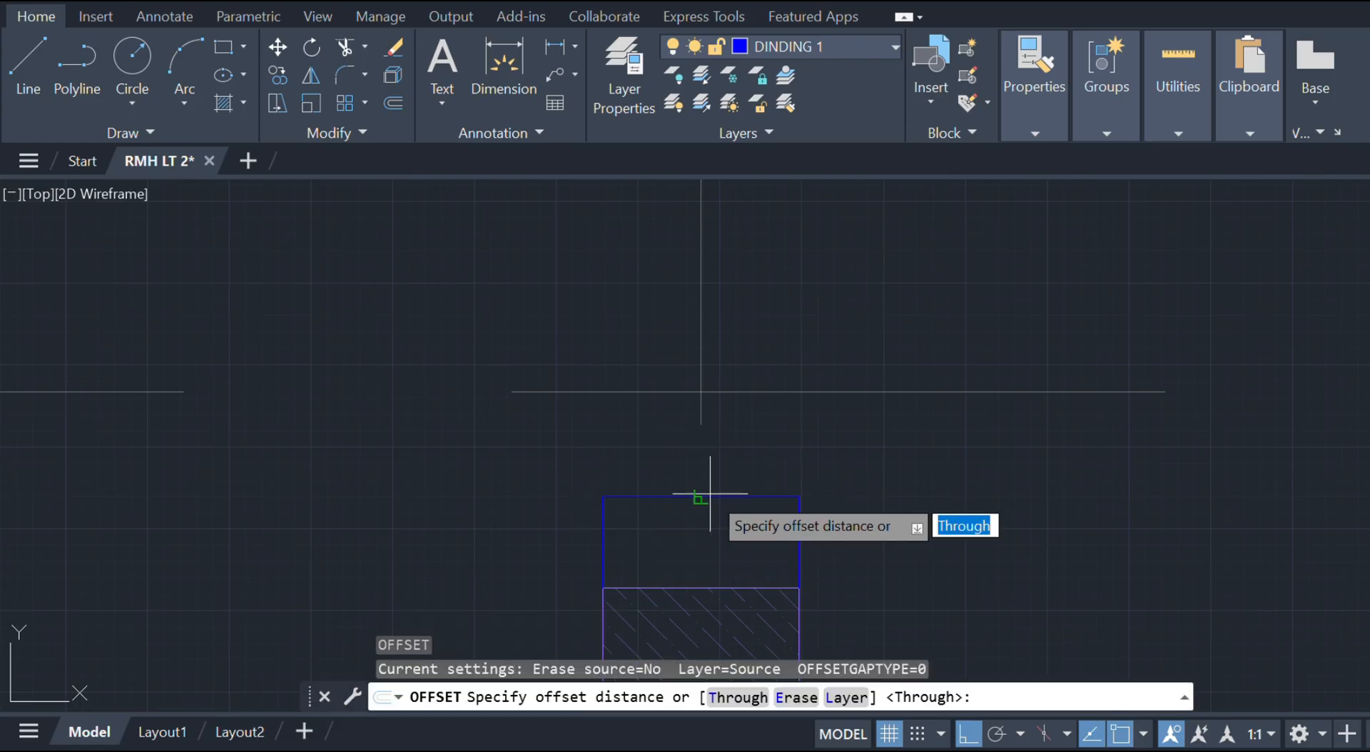
{"action": "type", "text": "80"}
{"action": "key", "text": "Return"}
{"action": "left_click", "coordinate": [714, 346]}
{"action": "key", "text": "Escape"}
- Draw a wall multiline 2500 up from the midpoint of the offset line on axis C
{"action": "scroll", "coordinate": [736, 333], "scroll_direction": "down", "scroll_amount": 4}
{"action": "middle_click_drag", "start_coordinate": [745, 353], "coordinate": [788, 415]}
{"action": "scroll", "coordinate": [787, 414], "scroll_direction": "up", "scroll_amount": 4}
{"action": "key", "text": "Return"}
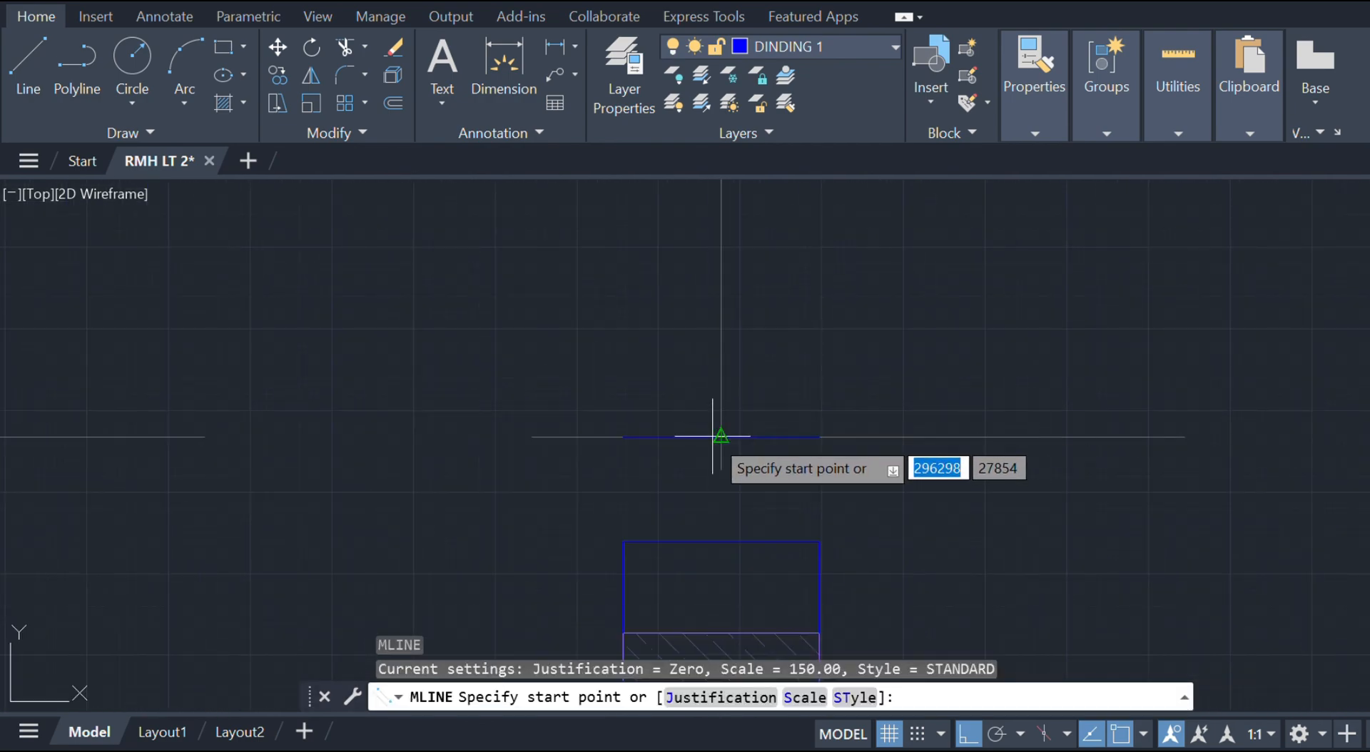
{"action": "left_click", "coordinate": [712, 436]}
{"action": "type", "text": "2500"}
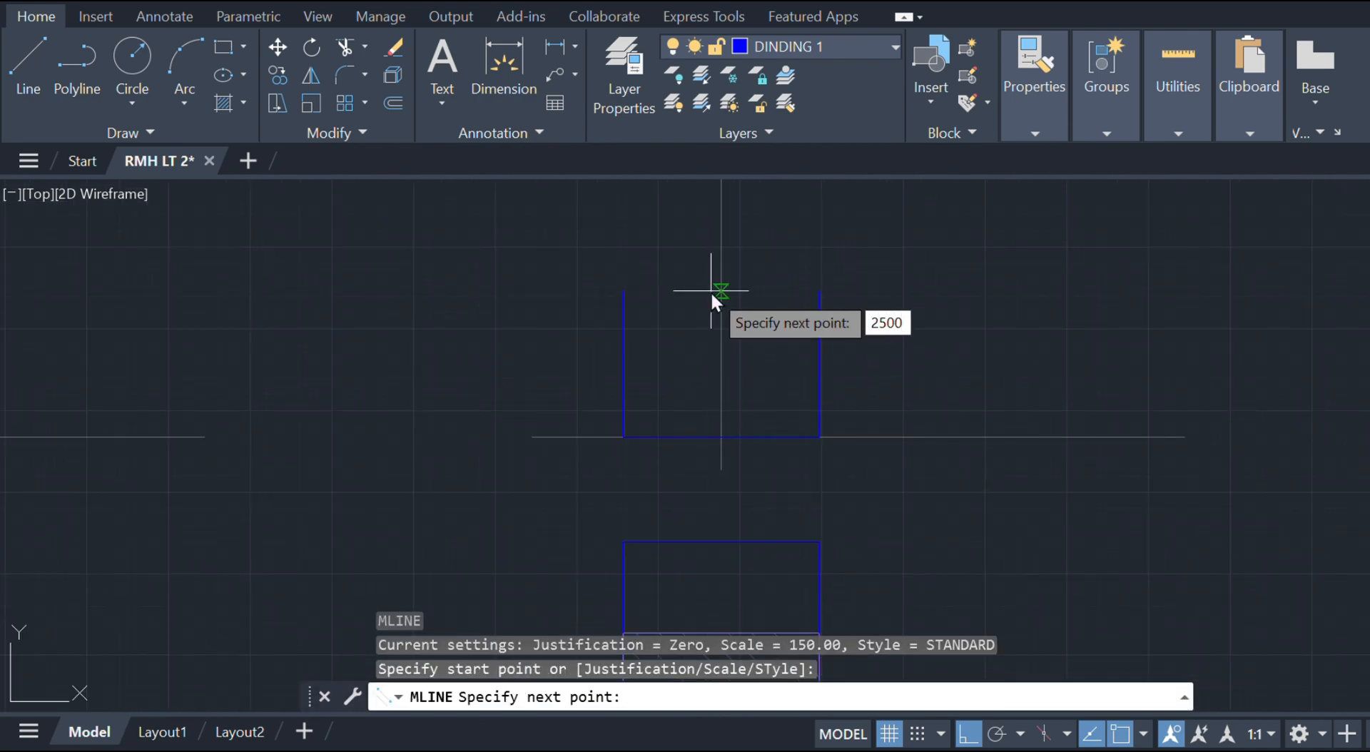
{"action": "key", "text": "Return"}
{"action": "key", "text": "Escape"}
- Close the top of the 2500-high wall with a line between its two upper ends
{"action": "scroll", "coordinate": [711, 291], "scroll_direction": "down", "scroll_amount": 5}
{"action": "scroll", "coordinate": [780, 504], "scroll_direction": "down", "scroll_amount": 3}
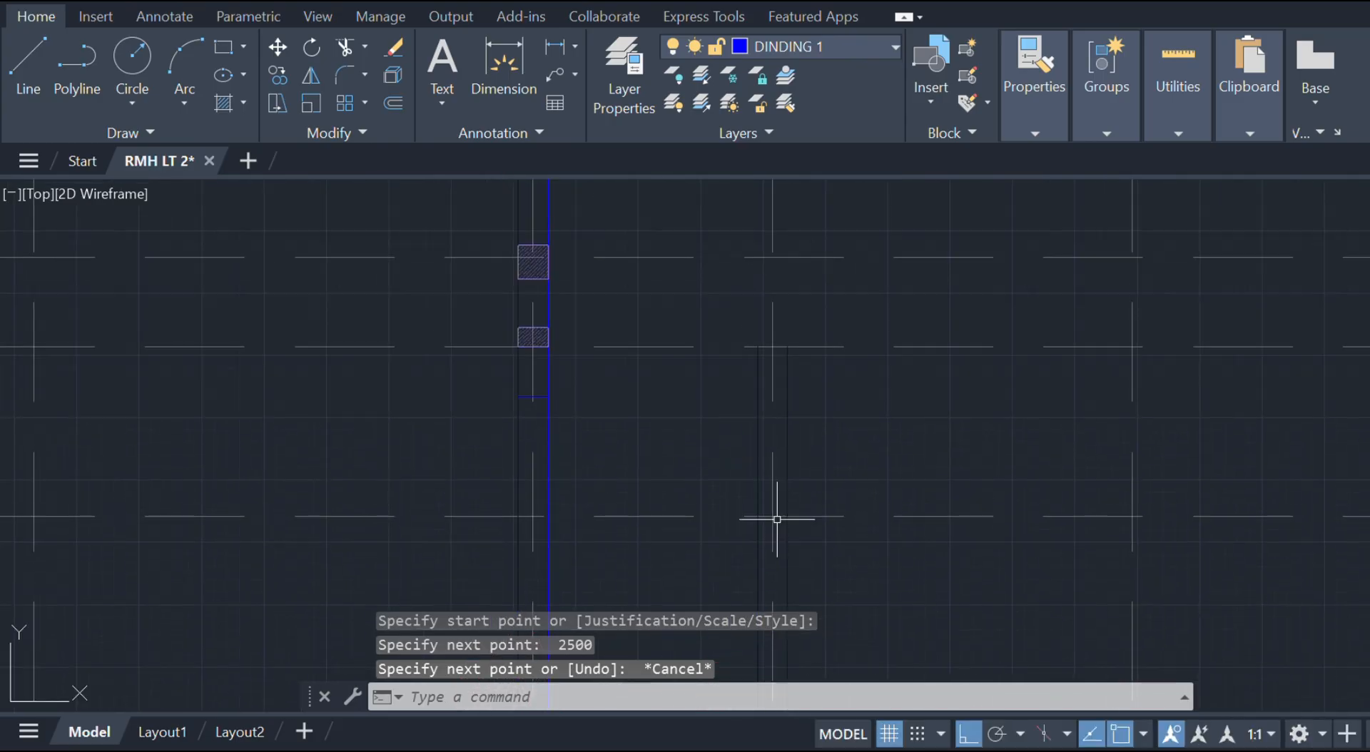
{"action": "scroll", "coordinate": [722, 321], "scroll_direction": "up", "scroll_amount": 8}
{"action": "type", "text": "l"}
{"action": "key", "text": "Return"}
{"action": "left_click", "coordinate": [617, 340]}
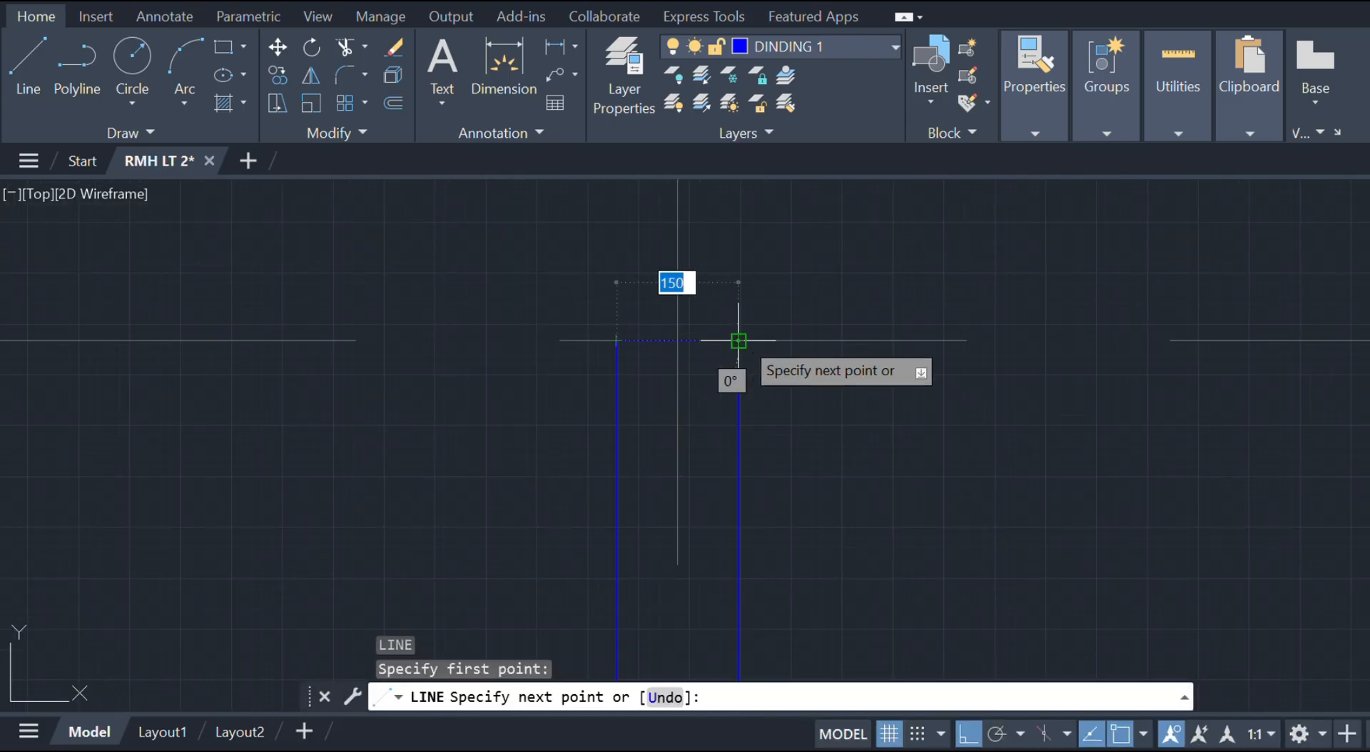
{"action": "left_click", "coordinate": [738, 341]}
{"action": "key", "text": "Escape"}
- Copy the hatched 100-high beam by its bottom-left corner onto the top-left corner of the 2500-high wall on axis C
{"action": "scroll", "coordinate": [742, 338], "scroll_direction": "down", "scroll_amount": 2}
{"action": "scroll", "coordinate": [1061, 387], "scroll_direction": "down", "scroll_amount": 6}
{"action": "middle_click_drag", "start_coordinate": [1003, 460], "coordinate": [846, 264]}
{"action": "middle_click_drag", "start_coordinate": [897, 572], "coordinate": [749, 249]}
{"action": "middle_click_drag", "start_coordinate": [869, 516], "coordinate": [667, 311]}
{"action": "scroll", "coordinate": [1031, 452], "scroll_direction": "up", "scroll_amount": 6}
{"action": "scroll", "coordinate": [752, 323], "scroll_direction": "up", "scroll_amount": 6}
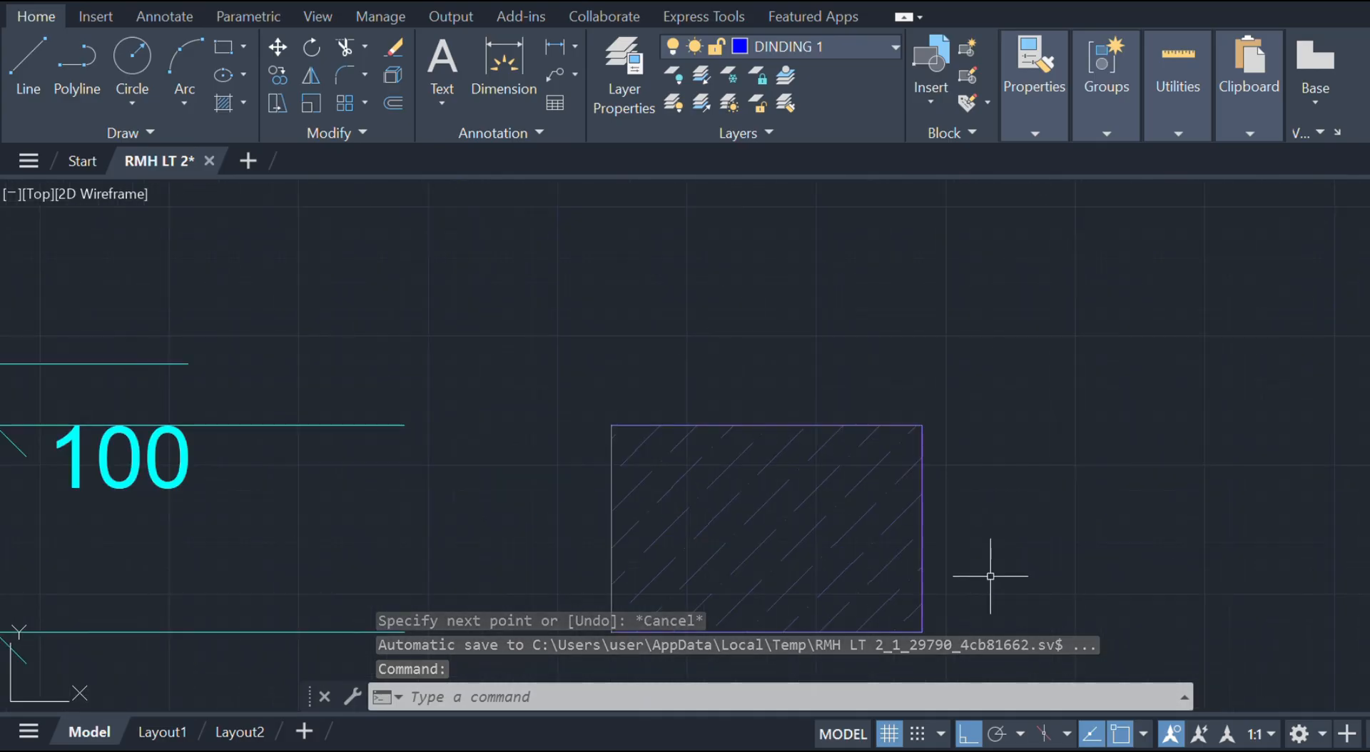
{"action": "left_click", "coordinate": [988, 575]}
{"action": "left_click", "coordinate": [815, 427]}
{"action": "scroll", "coordinate": [852, 283], "scroll_direction": "down", "scroll_amount": 4}
{"action": "scroll", "coordinate": [860, 363], "scroll_direction": "up", "scroll_amount": 2}
{"action": "type", "text": "co"}
{"action": "key", "text": "Return"}
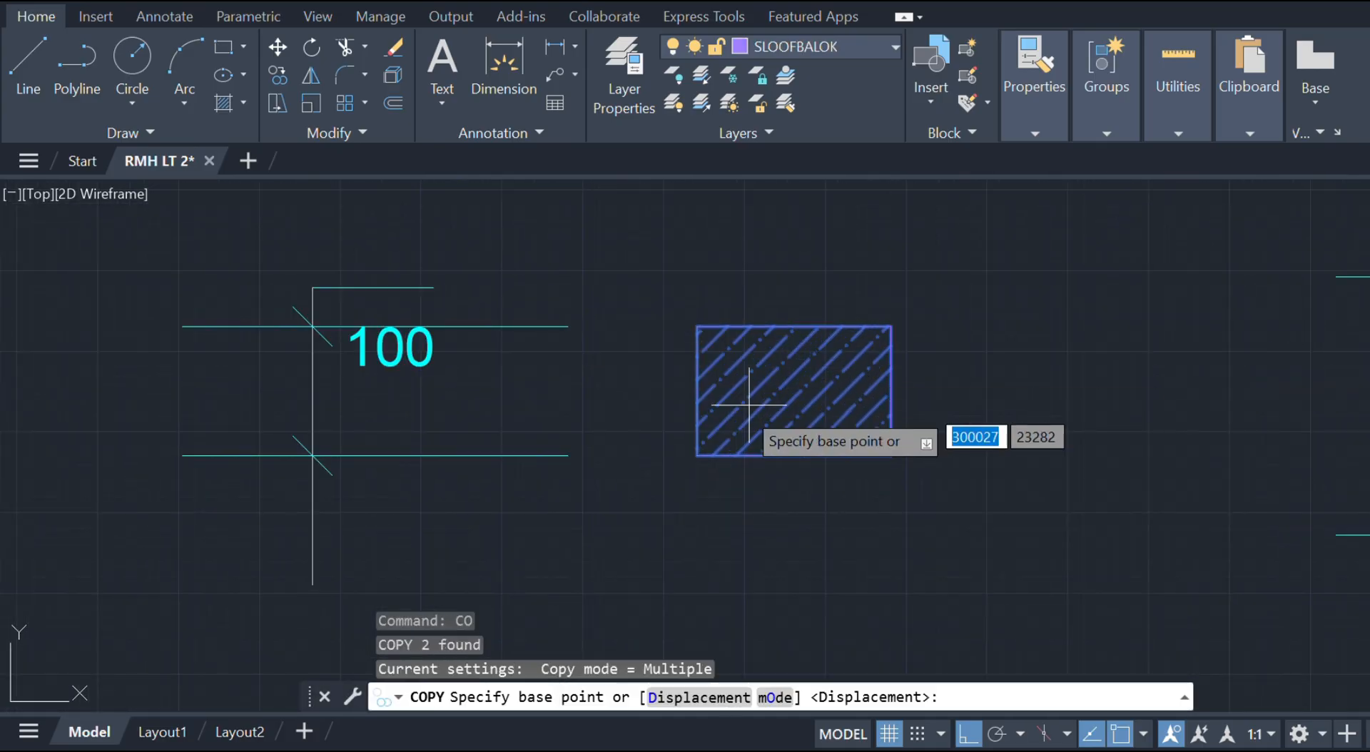
{"action": "left_click", "coordinate": [698, 455]}
{"action": "scroll", "coordinate": [590, 362], "scroll_direction": "down", "scroll_amount": 7}
{"action": "middle_click_drag", "start_coordinate": [571, 214], "coordinate": [735, 429]}
{"action": "scroll", "coordinate": [723, 389], "scroll_direction": "down", "scroll_amount": 5}
{"action": "middle_click_drag", "start_coordinate": [709, 264], "coordinate": [765, 453]}
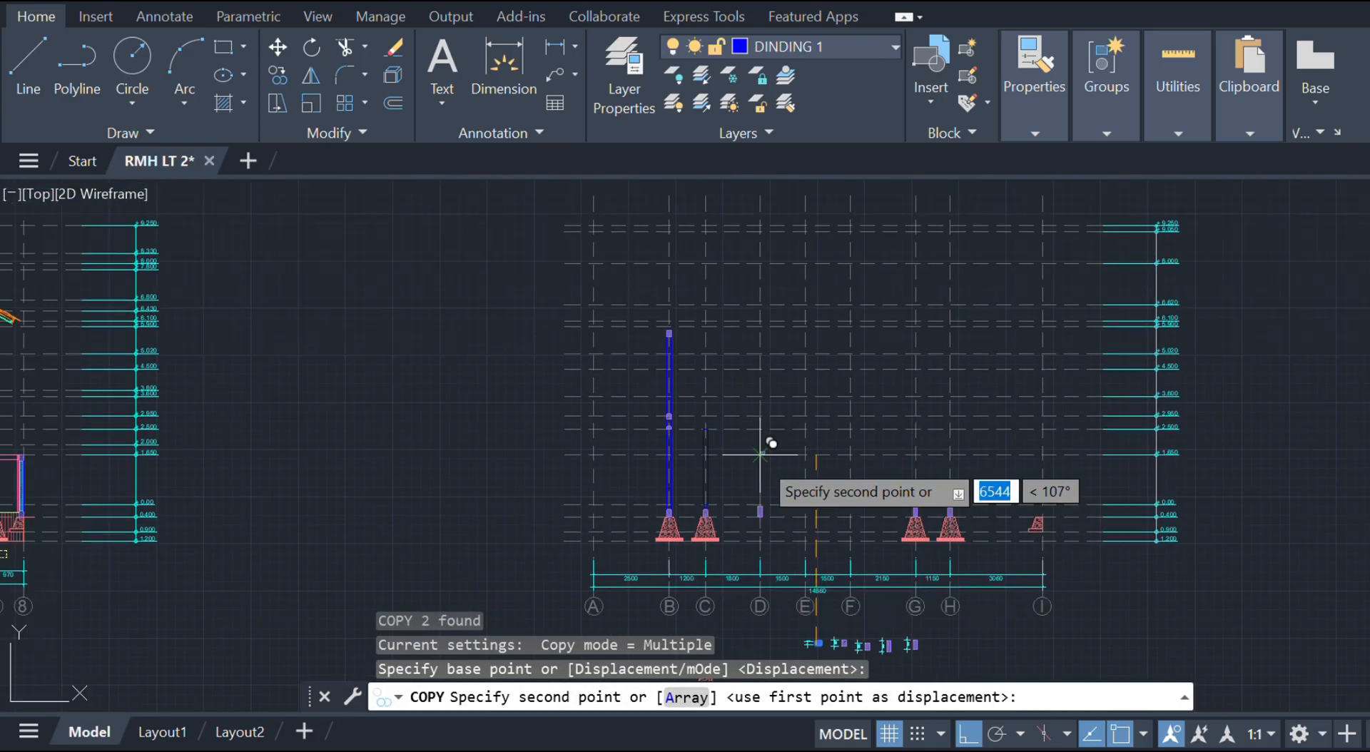
{"action": "scroll", "coordinate": [698, 477], "scroll_direction": "up", "scroll_amount": 6}
{"action": "middle_click_drag", "start_coordinate": [754, 559], "coordinate": [724, 417]}
{"action": "scroll", "coordinate": [747, 473], "scroll_direction": "up", "scroll_amount": 6}
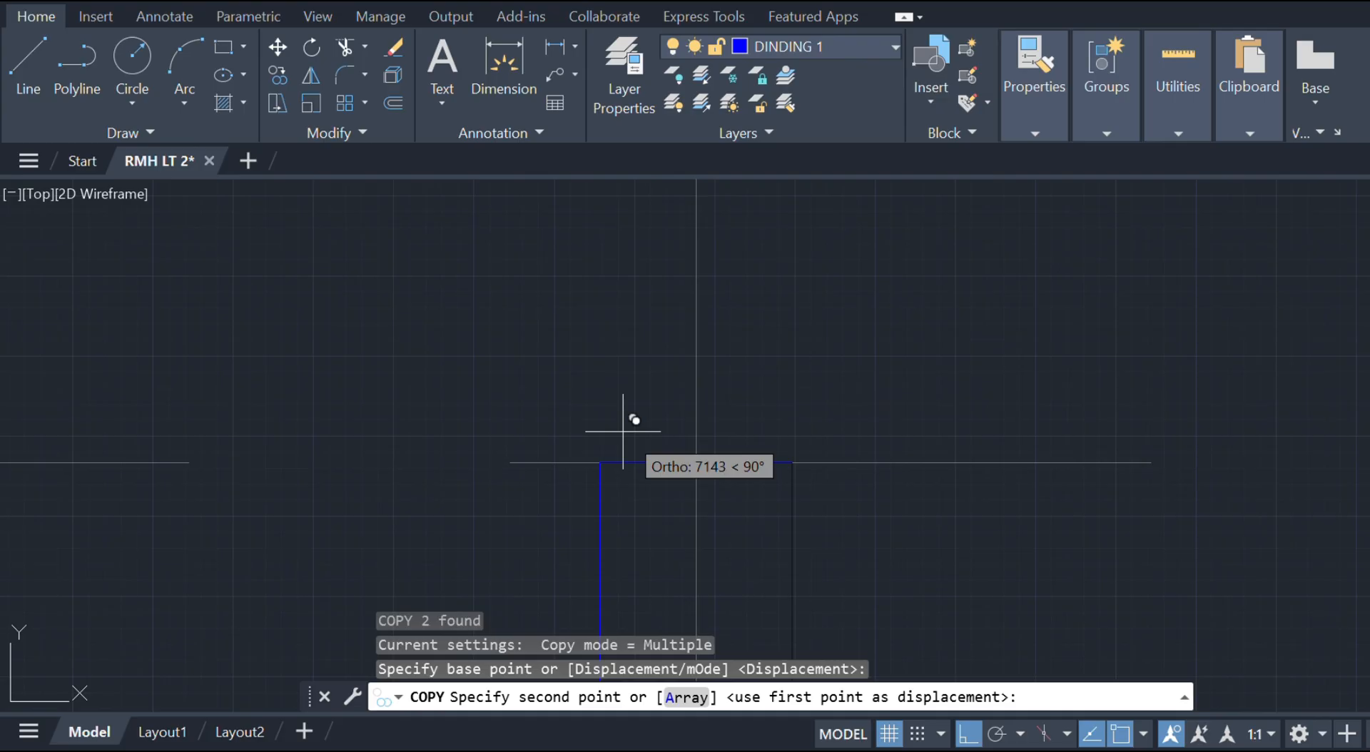
{"action": "left_click", "coordinate": [599, 463]}
{"action": "key", "text": "Escape"}
{"action": "scroll", "coordinate": [600, 462], "scroll_direction": "down", "scroll_amount": 3}
{"action": "scroll", "coordinate": [643, 321], "scroll_direction": "down", "scroll_amount": 2}
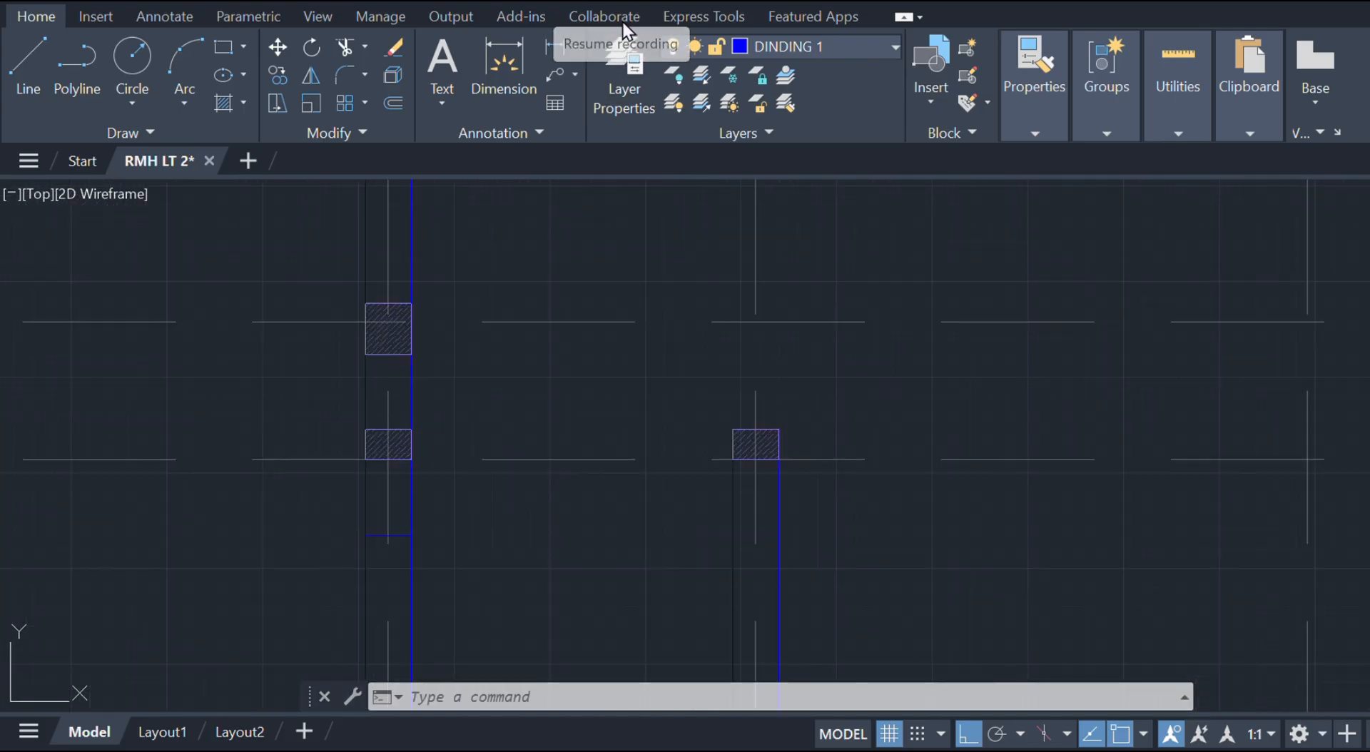
- Draw a wall multiline 760 up from the top midpoint of the 100-high beam on axis C
{"action": "type", "text": "mline"}
{"action": "key", "text": "Return"}
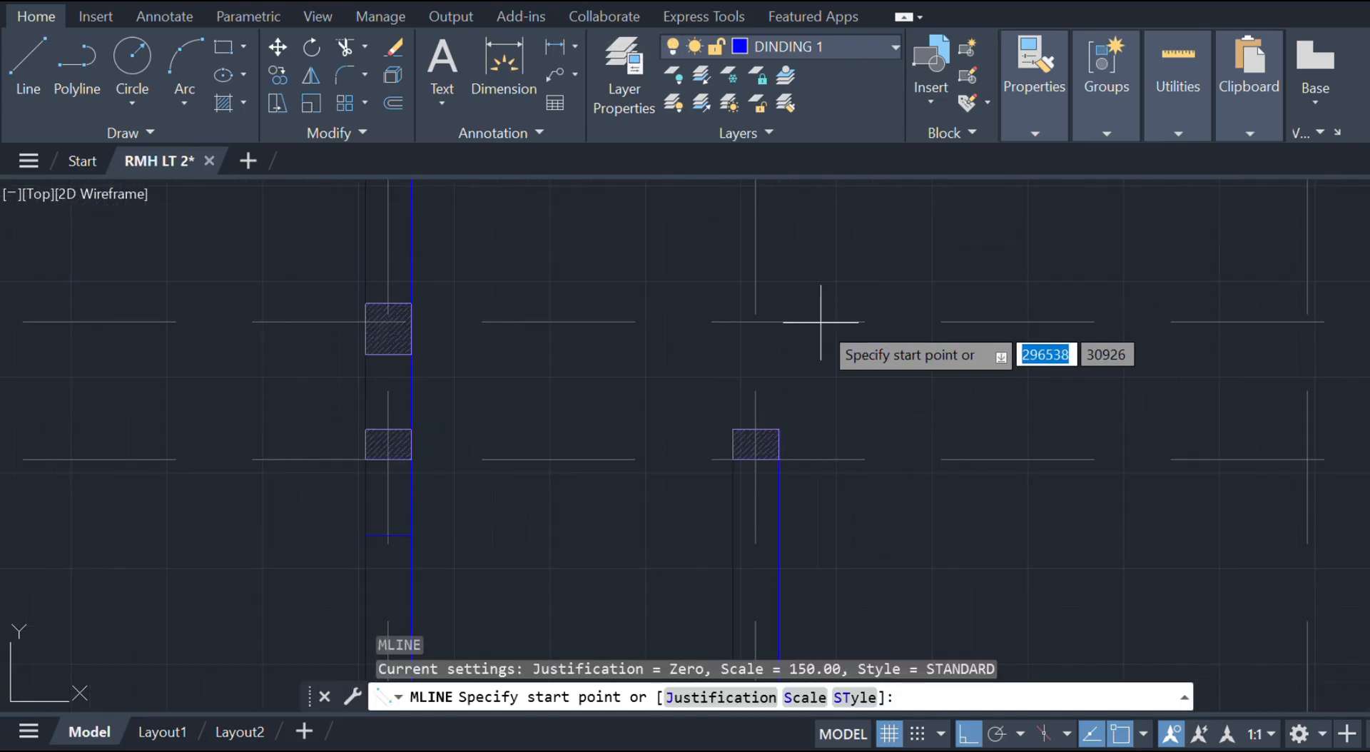
{"action": "left_click", "coordinate": [755, 428]}
{"action": "scroll", "coordinate": [755, 444], "scroll_direction": "up", "scroll_amount": 4}
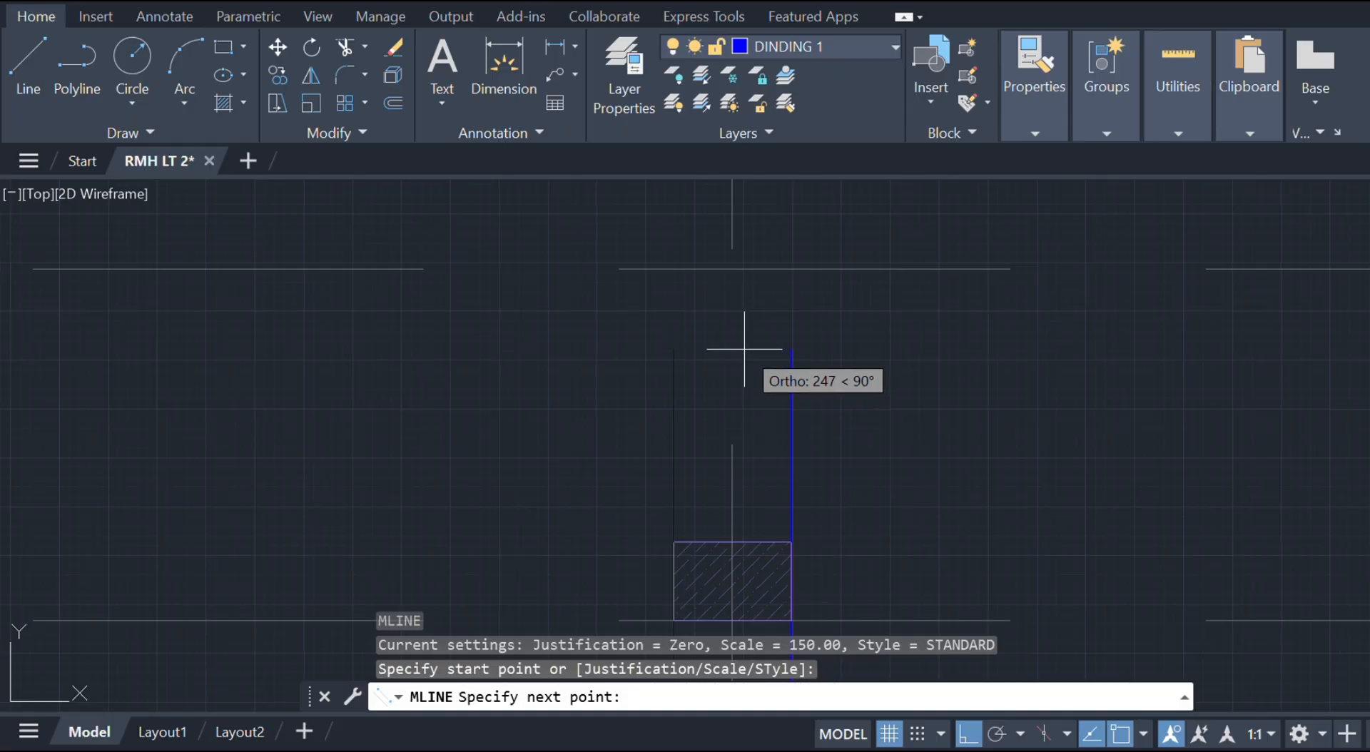
{"action": "key", "text": "Return"}
{"action": "scroll", "coordinate": [737, 465], "scroll_direction": "down", "scroll_amount": 4}
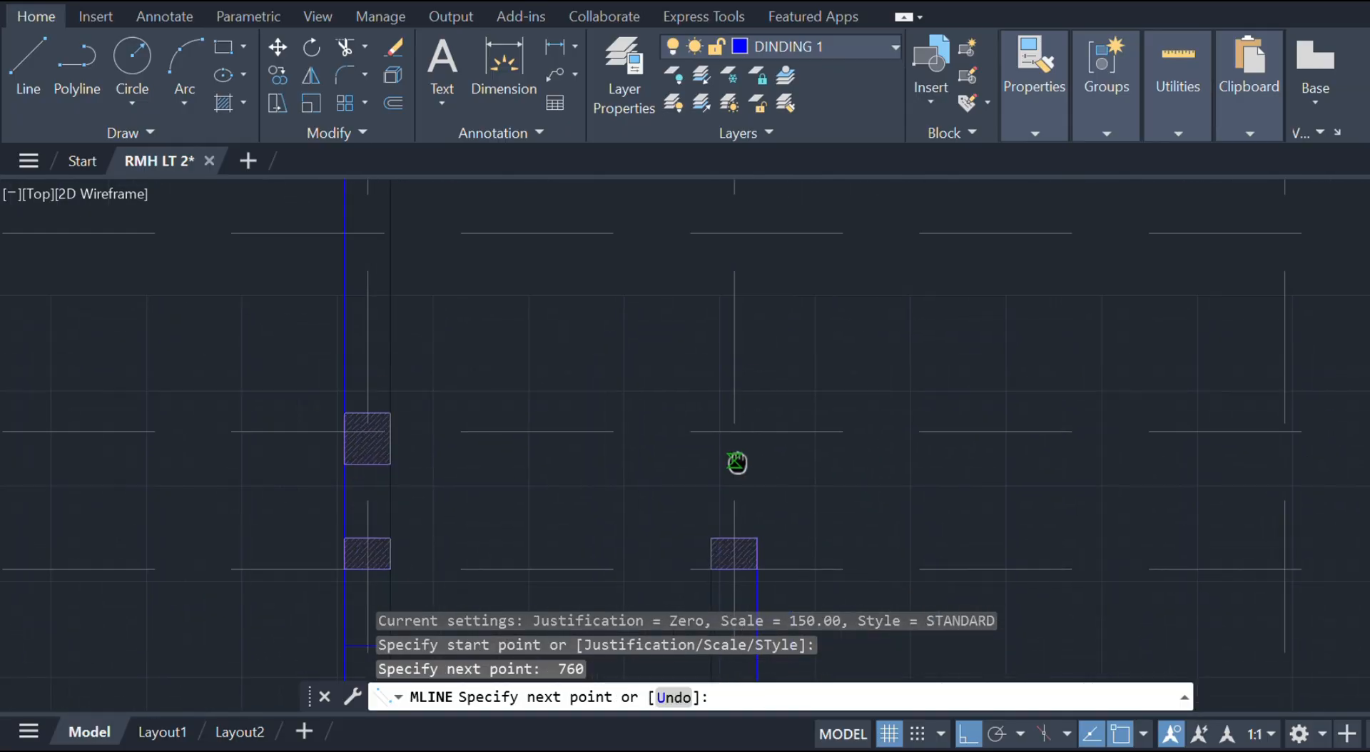
{"action": "key", "text": "Escape"}
- Close the top of the 760-high wall with a line between its two upper ends
{"action": "scroll", "coordinate": [764, 327], "scroll_direction": "down", "scroll_amount": 2}
{"action": "scroll", "coordinate": [728, 326], "scroll_direction": "up", "scroll_amount": 6}
{"action": "type", "text": "l"}
{"action": "key", "text": "Return"}
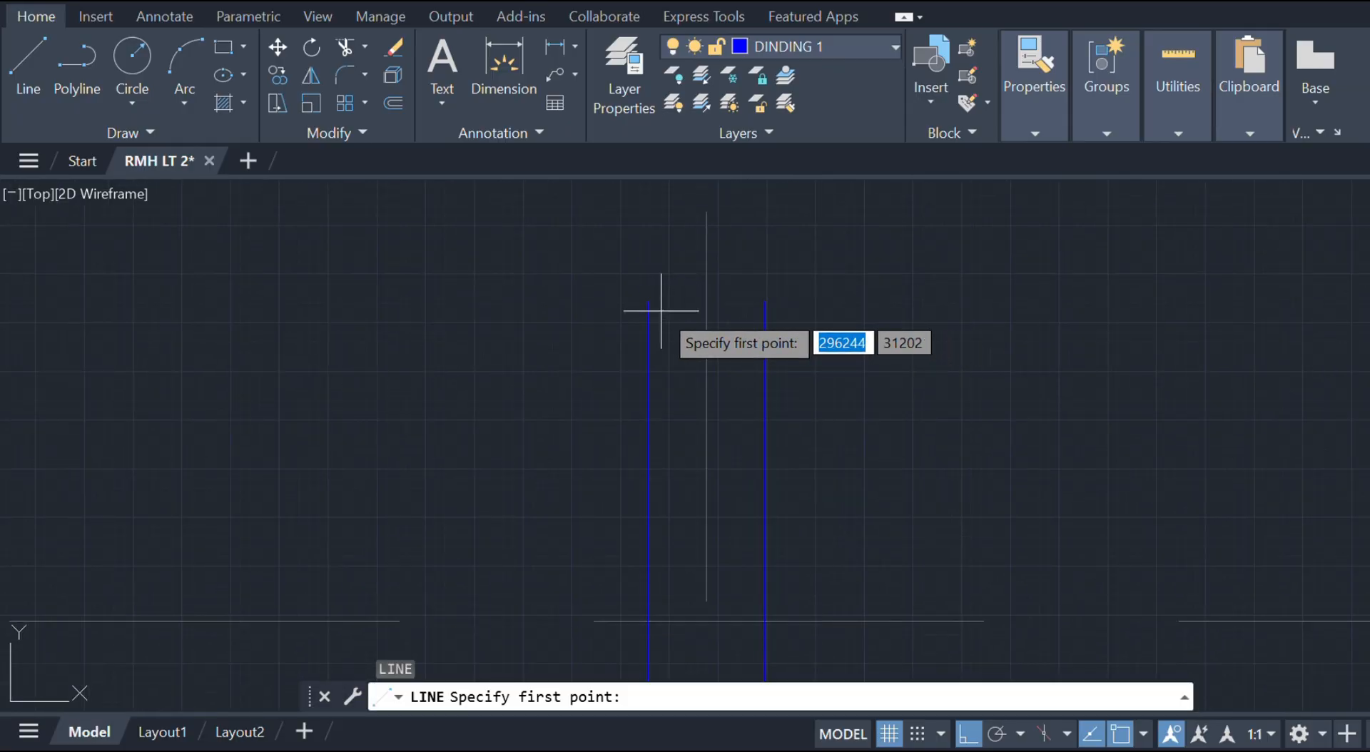
{"action": "left_click", "coordinate": [647, 302]}
{"action": "key", "text": "Escape"}
- Copy the hatched 200-high beam by its bottom-left corner onto the top-left corner of the 760-high wall on axis C
{"action": "scroll", "coordinate": [778, 286], "scroll_direction": "down", "scroll_amount": 5}
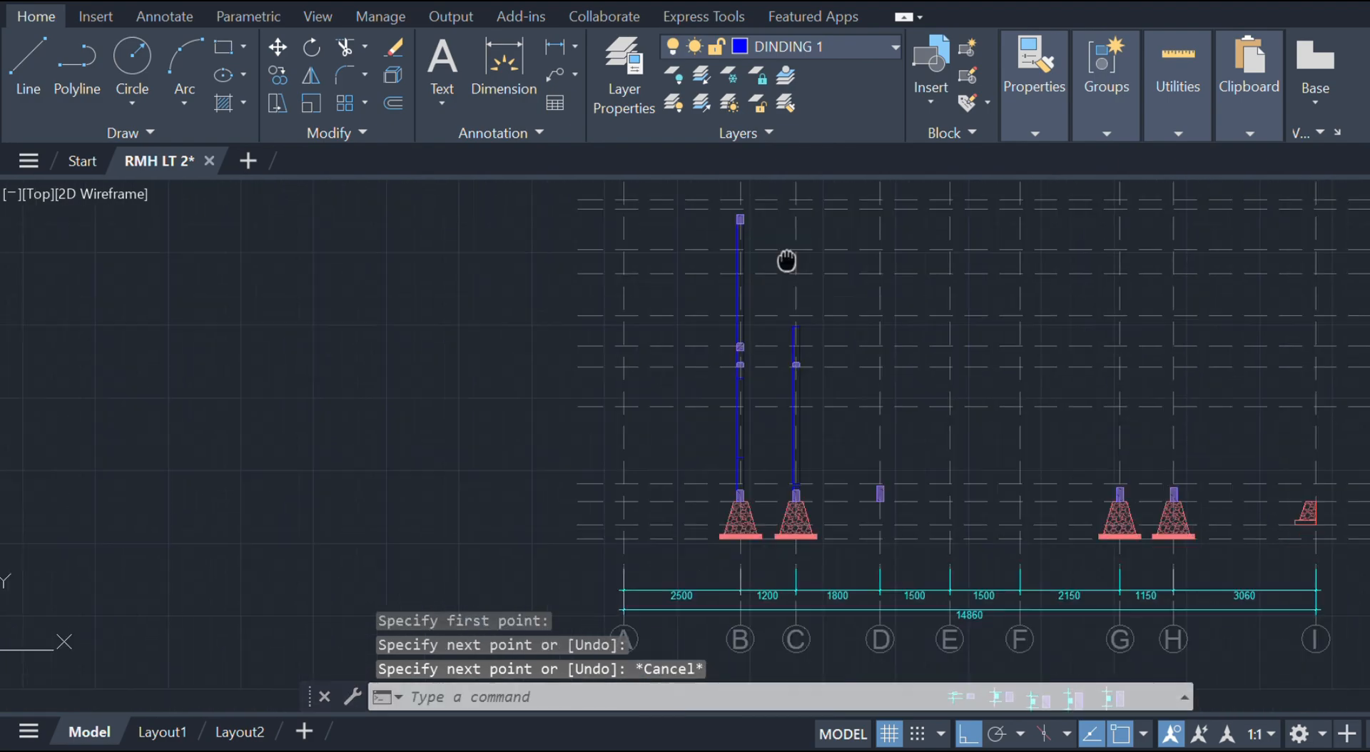
{"action": "scroll", "coordinate": [928, 507], "scroll_direction": "up", "scroll_amount": 6}
{"action": "left_click", "coordinate": [955, 538]}
{"action": "left_click", "coordinate": [898, 476]}
{"action": "scroll", "coordinate": [907, 523], "scroll_direction": "up", "scroll_amount": 6}
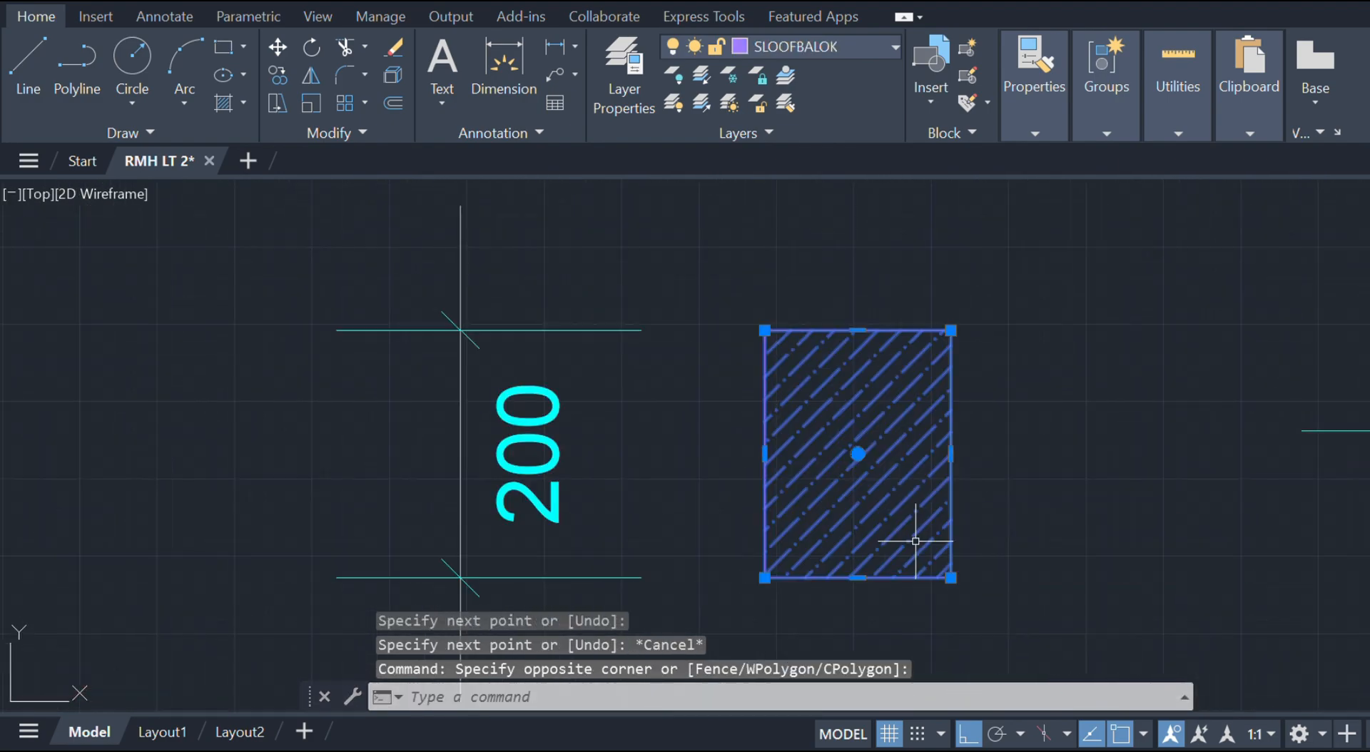
{"action": "type", "text": "co"}
{"action": "key", "text": "Return"}
{"action": "left_click", "coordinate": [765, 577]}
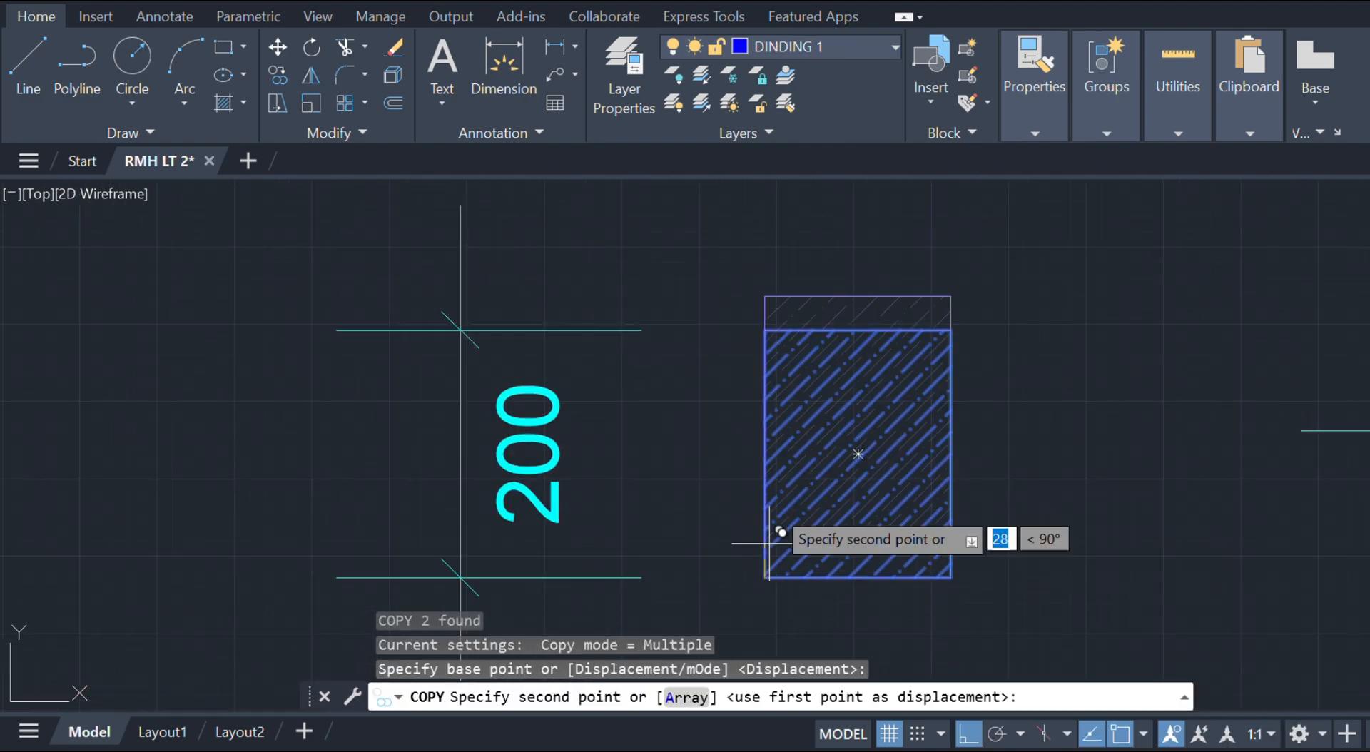
{"action": "scroll", "coordinate": [767, 448], "scroll_direction": "down", "scroll_amount": 7}
{"action": "middle_click_drag", "start_coordinate": [766, 448], "coordinate": [815, 450]}
{"action": "scroll", "coordinate": [752, 432], "scroll_direction": "down", "scroll_amount": 4}
{"action": "middle_click_drag", "start_coordinate": [752, 433], "coordinate": [768, 514]}
{"action": "scroll", "coordinate": [707, 428], "scroll_direction": "down", "scroll_amount": 4}
{"action": "middle_click_drag", "start_coordinate": [695, 421], "coordinate": [750, 535]}
{"action": "scroll", "coordinate": [658, 392], "scroll_direction": "up", "scroll_amount": 4}
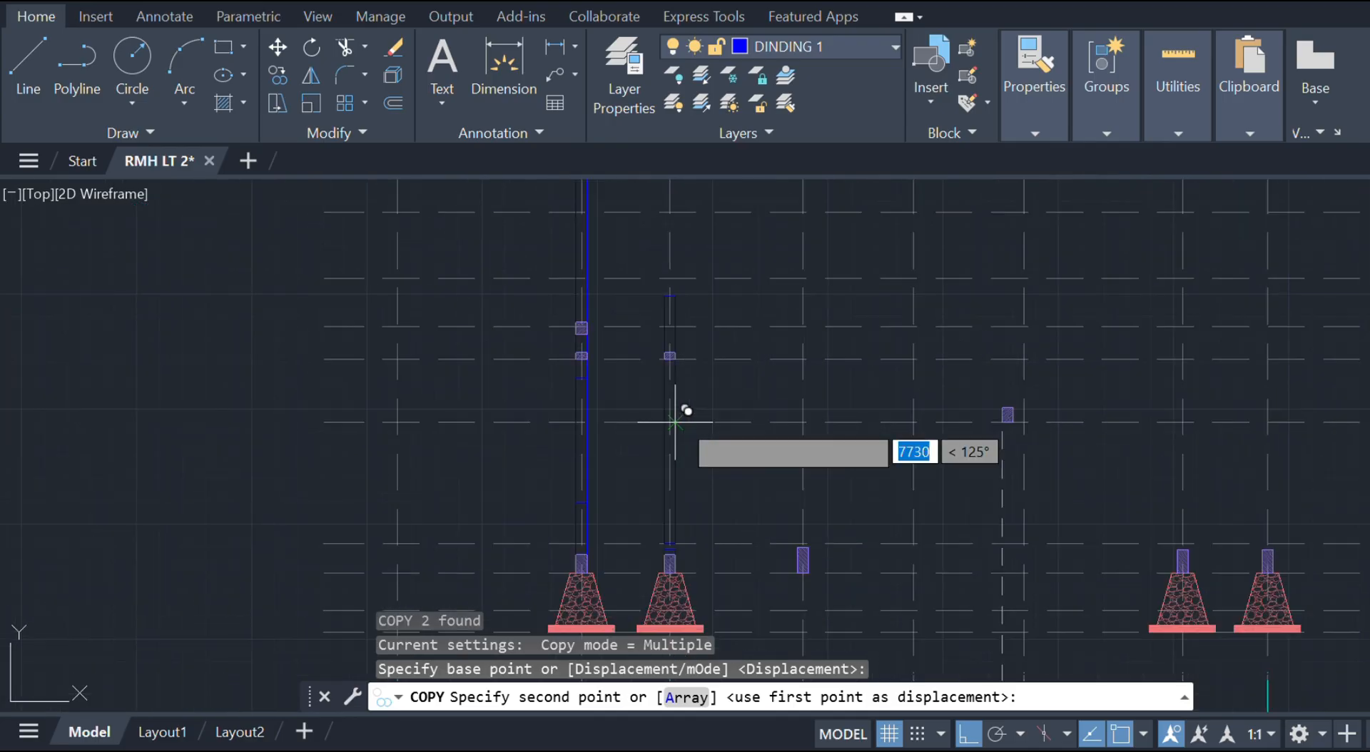
{"action": "scroll", "coordinate": [654, 282], "scroll_direction": "up", "scroll_amount": 2}
{"action": "middle_click_drag", "start_coordinate": [654, 282], "coordinate": [649, 300]}
{"action": "scroll", "coordinate": [674, 319], "scroll_direction": "up", "scroll_amount": 5}
{"action": "left_click", "coordinate": [607, 358]}
{"action": "key", "text": "Escape"}
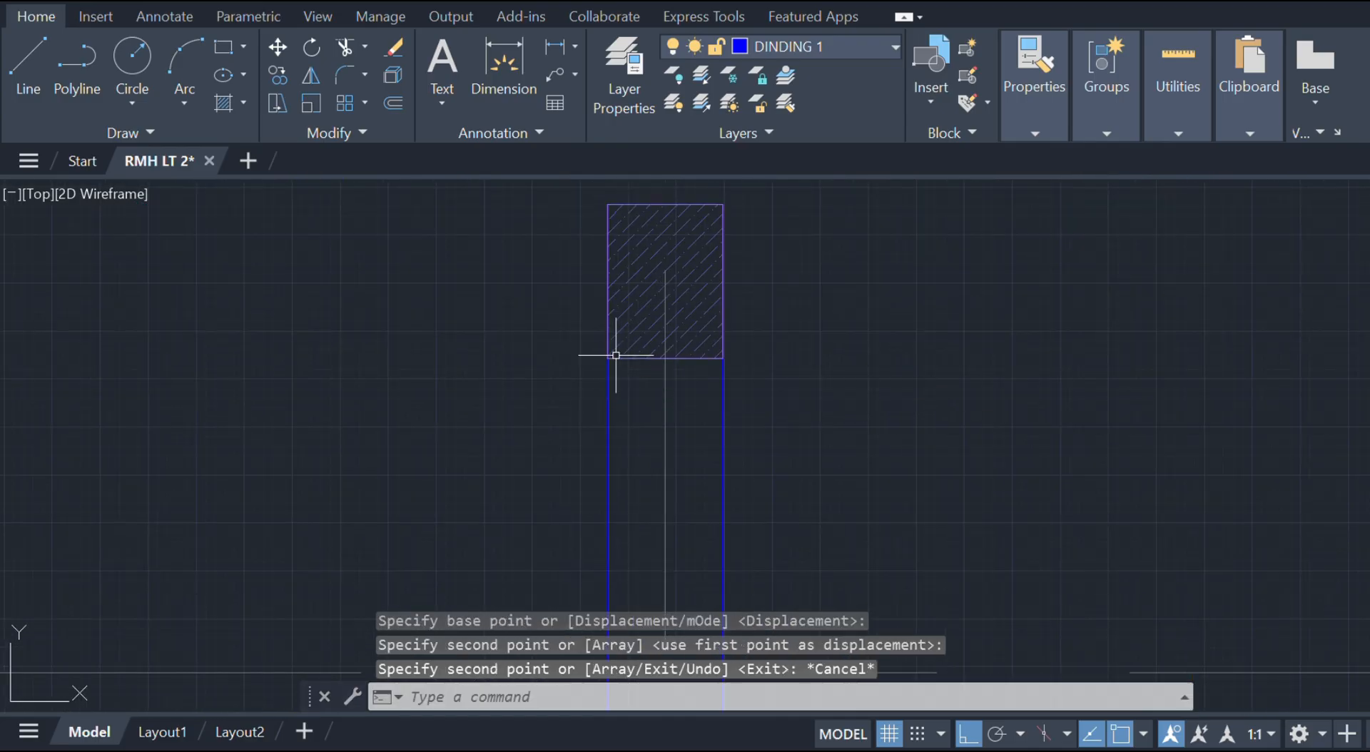
- Copy the hatched 300-high beam by its top-left corner onto the top-right corner of the 200-high beam on axis C
{"action": "scroll", "coordinate": [657, 366], "scroll_direction": "down", "scroll_amount": 4}
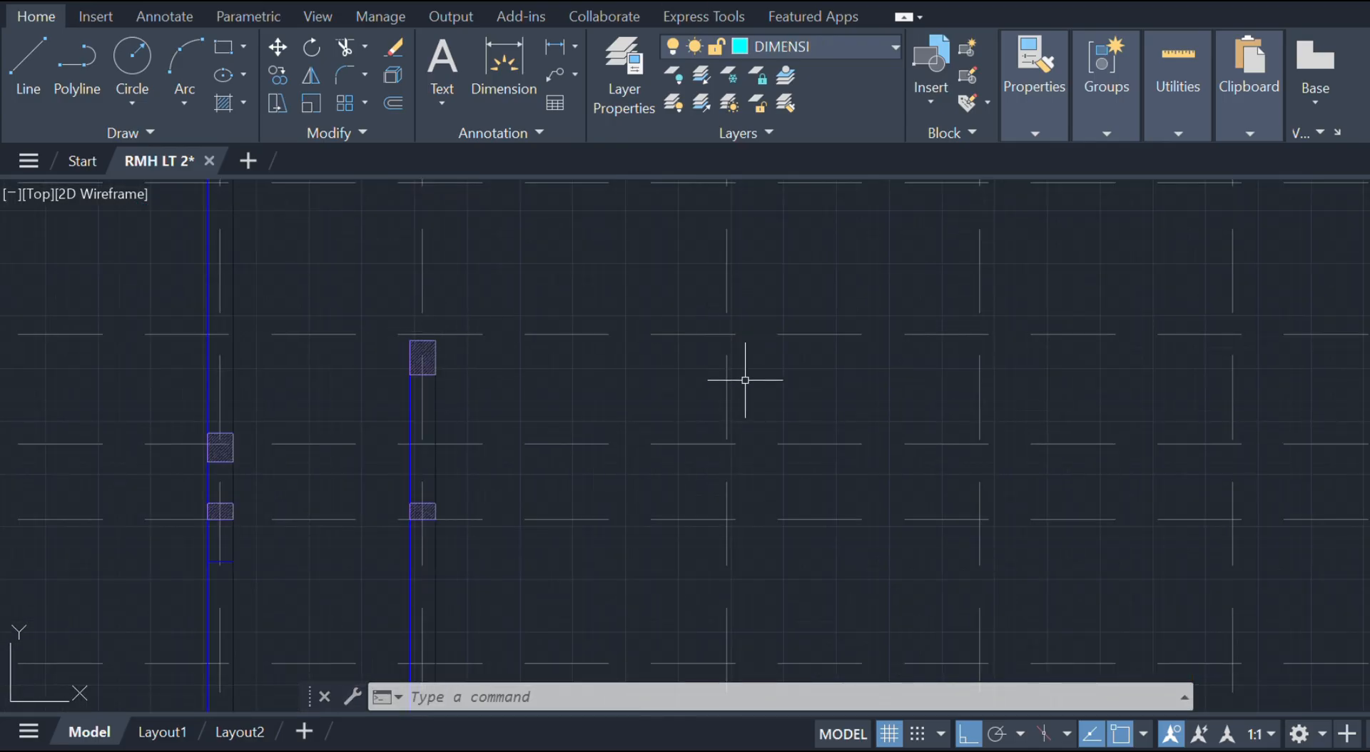
{"action": "middle_click_drag", "start_coordinate": [724, 496], "coordinate": [690, 246]}
{"action": "middle_click_drag", "start_coordinate": [695, 529], "coordinate": [675, 179]}
{"action": "scroll", "coordinate": [854, 551], "scroll_direction": "up", "scroll_amount": 2}
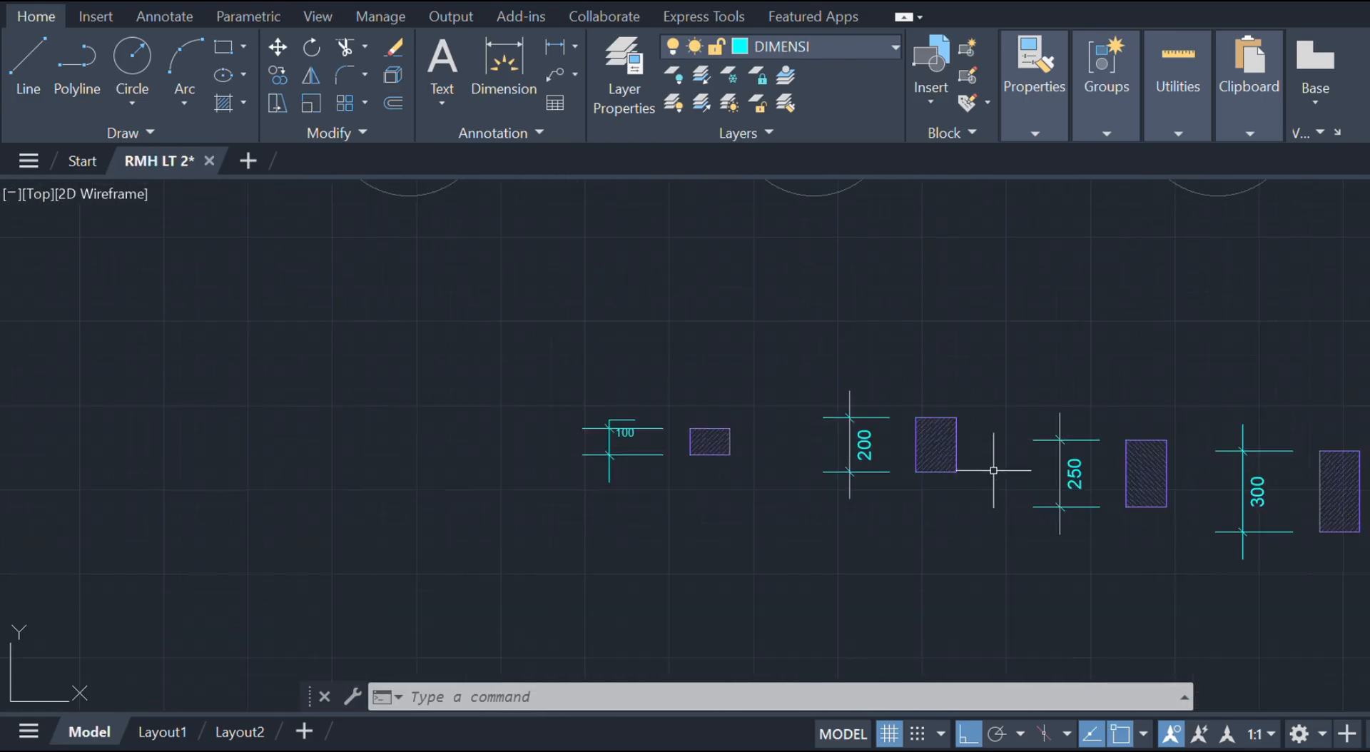
{"action": "middle_click_drag", "start_coordinate": [1355, 523], "coordinate": [952, 508]}
{"action": "scroll", "coordinate": [973, 508], "scroll_direction": "up", "scroll_amount": 4}
{"action": "left_click", "coordinate": [975, 562]}
{"action": "left_click", "coordinate": [855, 476]}
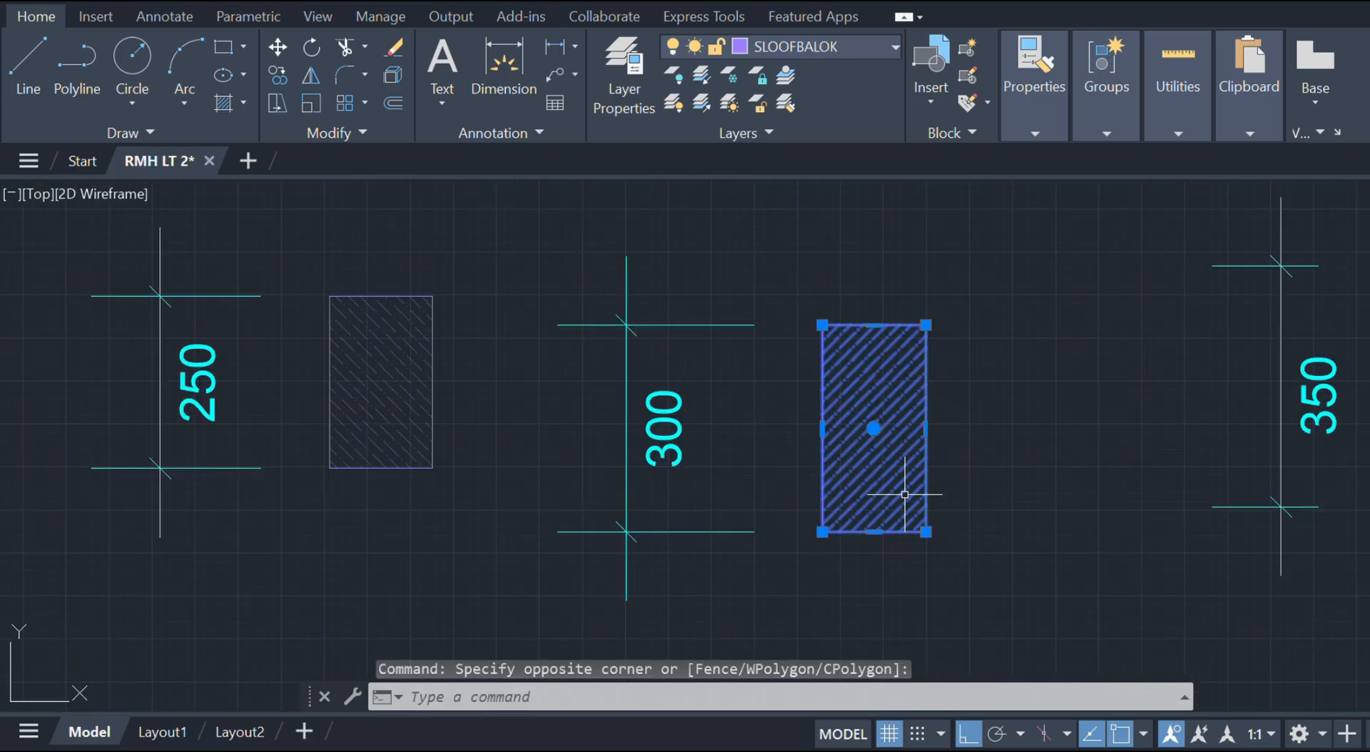
{"action": "type", "text": "co"}
{"action": "key", "text": "space"}
{"action": "scroll", "coordinate": [789, 301], "scroll_direction": "up", "scroll_amount": 4}
{"action": "left_click", "coordinate": [876, 364]}
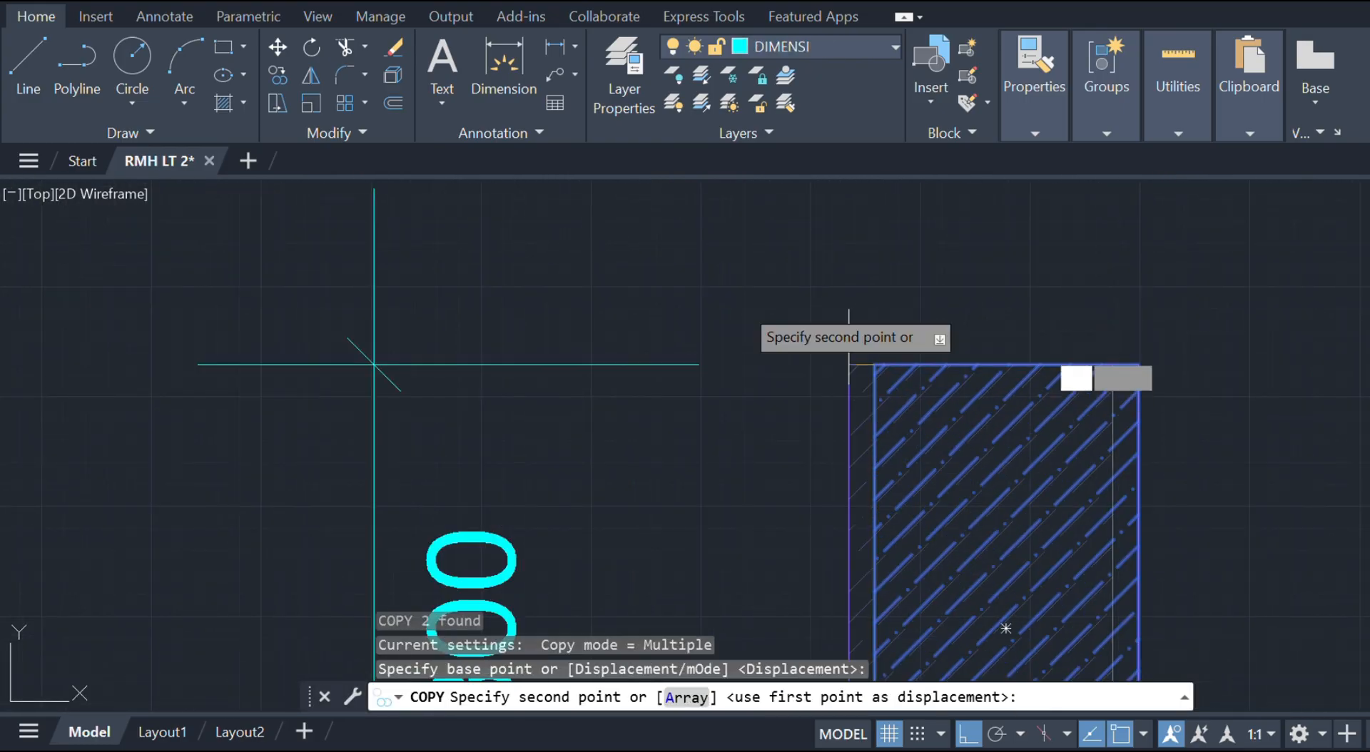
{"action": "scroll", "coordinate": [884, 363], "scroll_direction": "down", "scroll_amount": 11}
{"action": "middle_click_drag", "start_coordinate": [892, 394], "coordinate": [468, 386]}
{"action": "scroll", "coordinate": [468, 386], "scroll_direction": "down", "scroll_amount": 6}
{"action": "middle_click_drag", "start_coordinate": [430, 327], "coordinate": [728, 546]}
{"action": "scroll", "coordinate": [729, 546], "scroll_direction": "up", "scroll_amount": 15}
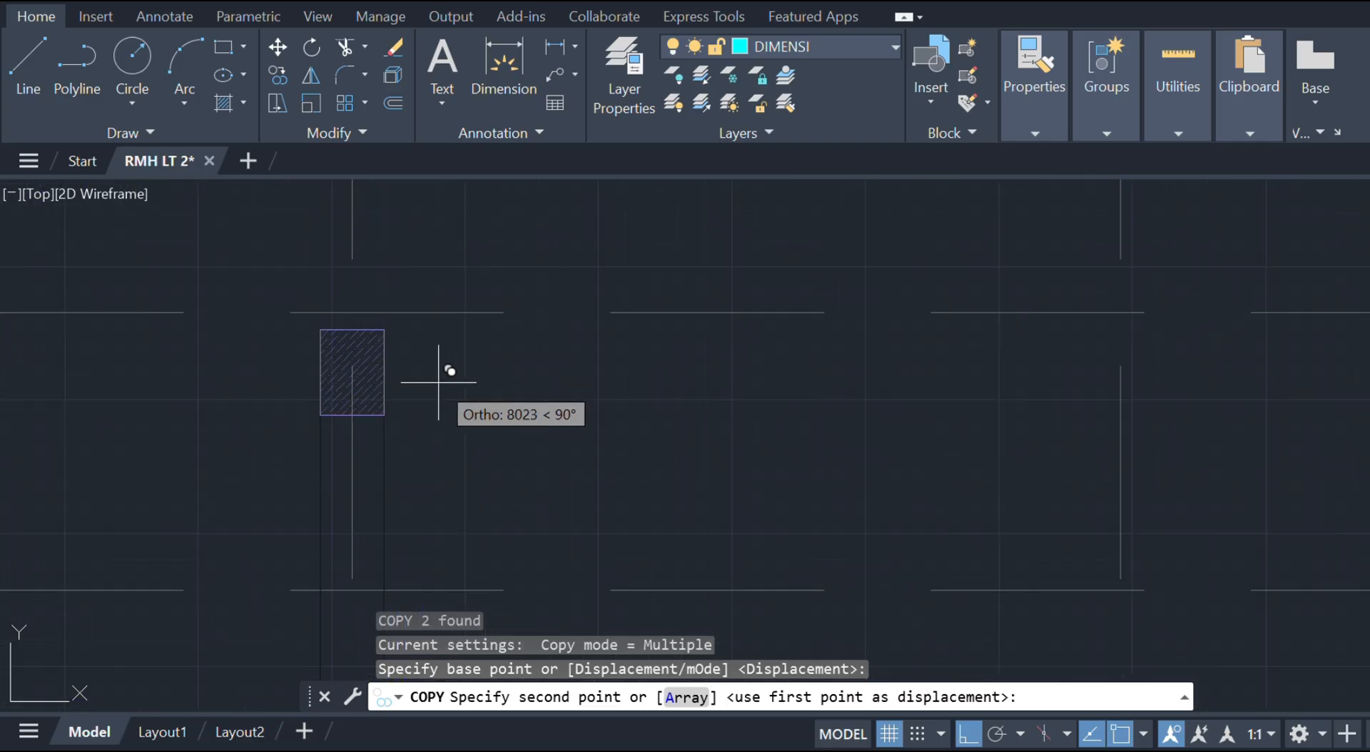
{"action": "left_click", "coordinate": [347, 278]}
{"action": "key", "text": "Escape"}
- Move the copied 300-high beam by its top midpoint 1650 horizontally from beside axis C onto axis D
{"action": "left_click", "coordinate": [478, 353]}
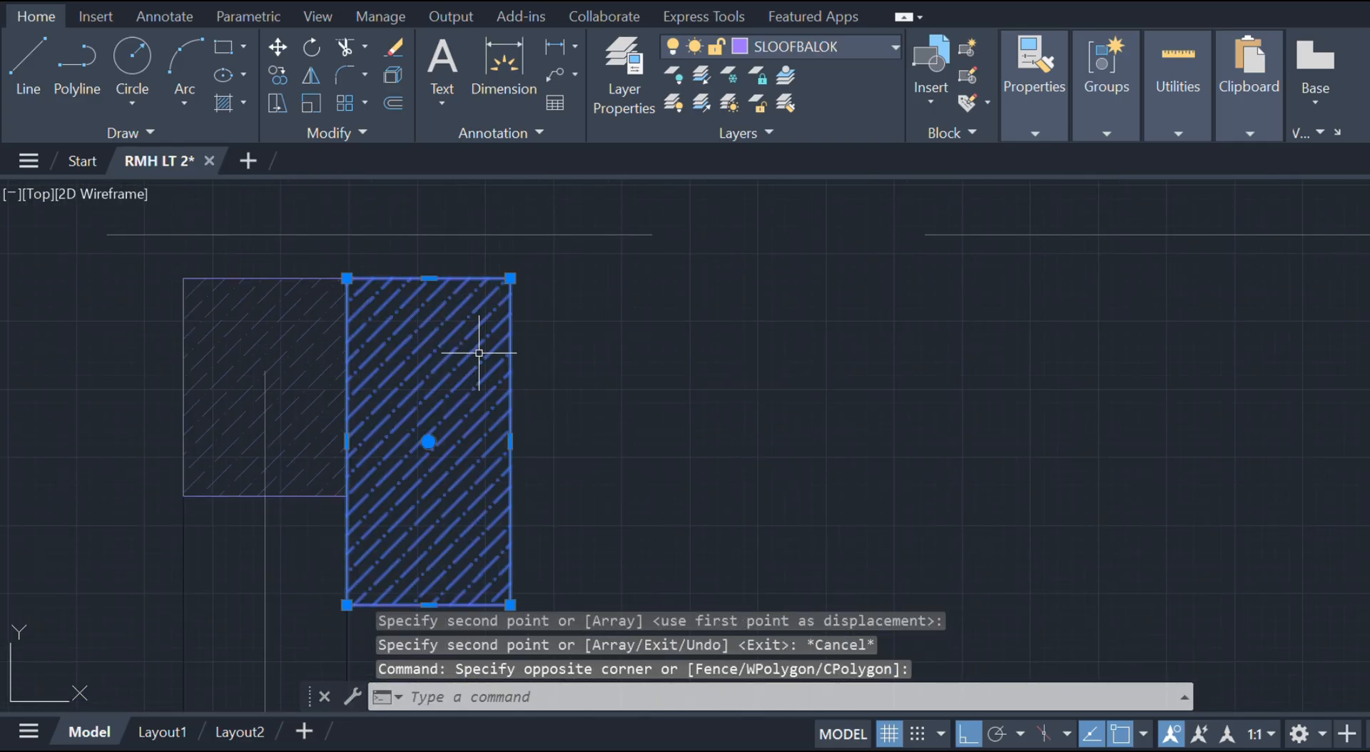
{"action": "key", "text": "space"}
{"action": "left_click", "coordinate": [429, 278]}
{"action": "scroll", "coordinate": [854, 327], "scroll_direction": "down", "scroll_amount": 8}
{"action": "middle_click_drag", "start_coordinate": [851, 330], "coordinate": [507, 376]}
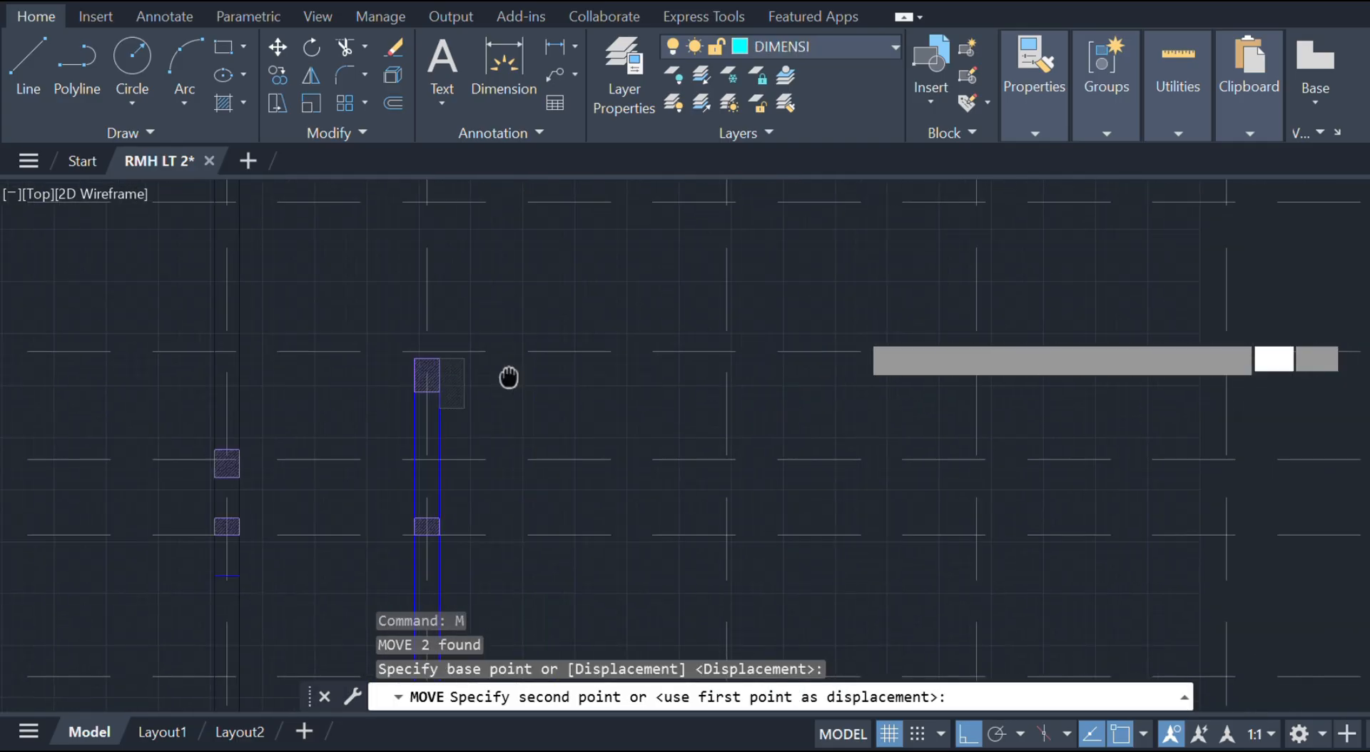
{"action": "scroll", "coordinate": [714, 360], "scroll_direction": "up", "scroll_amount": 4}
{"action": "scroll", "coordinate": [786, 347], "scroll_direction": "up", "scroll_amount": 5}
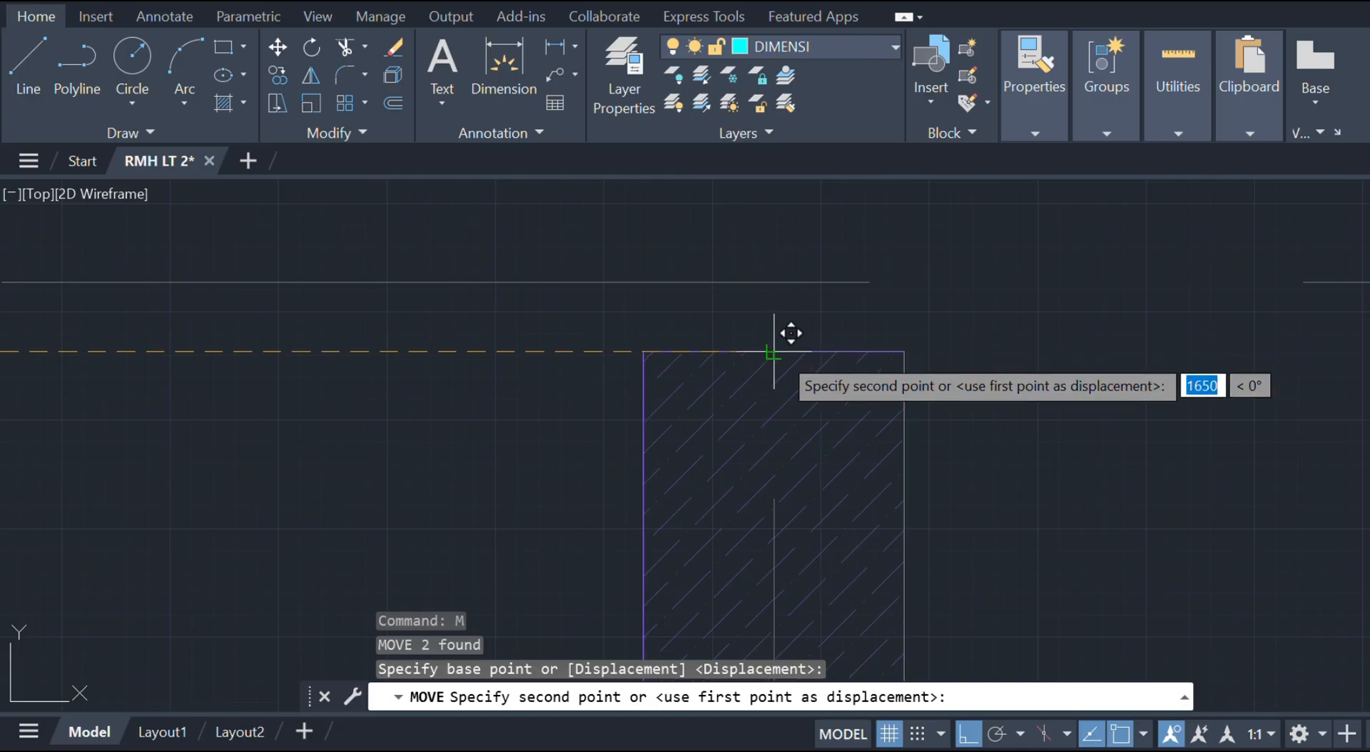
{"action": "left_click", "coordinate": [774, 350]}
{"action": "key", "text": "Escape"}
{"action": "scroll", "coordinate": [781, 347], "scroll_direction": "down", "scroll_amount": 5}
{"action": "scroll", "coordinate": [785, 346], "scroll_direction": "down", "scroll_amount": 3}
- On layer DINDING 1, draw a wall multiline 2340 up from the top midpoint of the 300-high beam on axis D
{"action": "left_click", "coordinate": [835, 51]}
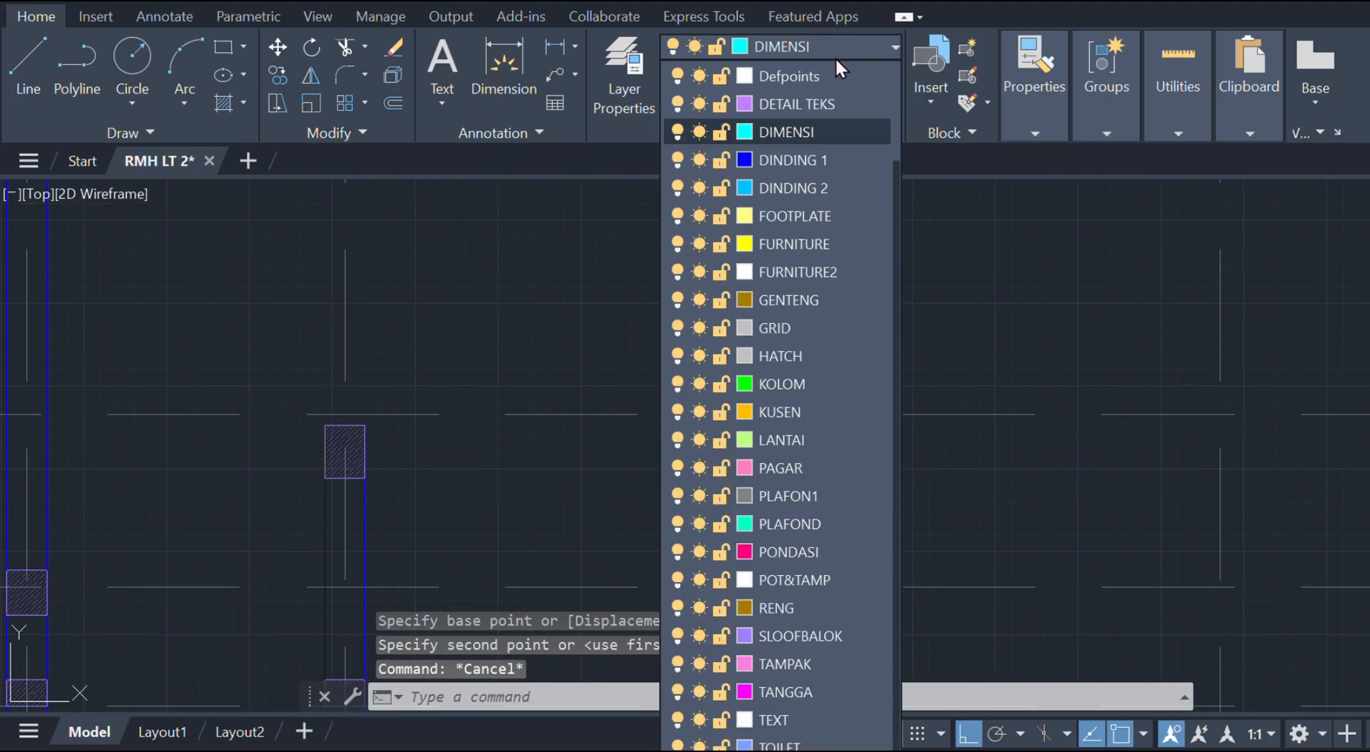
{"action": "left_click", "coordinate": [777, 159]}
{"action": "type", "text": "mline"}
{"action": "key", "text": "Return"}
{"action": "scroll", "coordinate": [849, 442], "scroll_direction": "up", "scroll_amount": 3}
{"action": "left_click", "coordinate": [812, 440]}
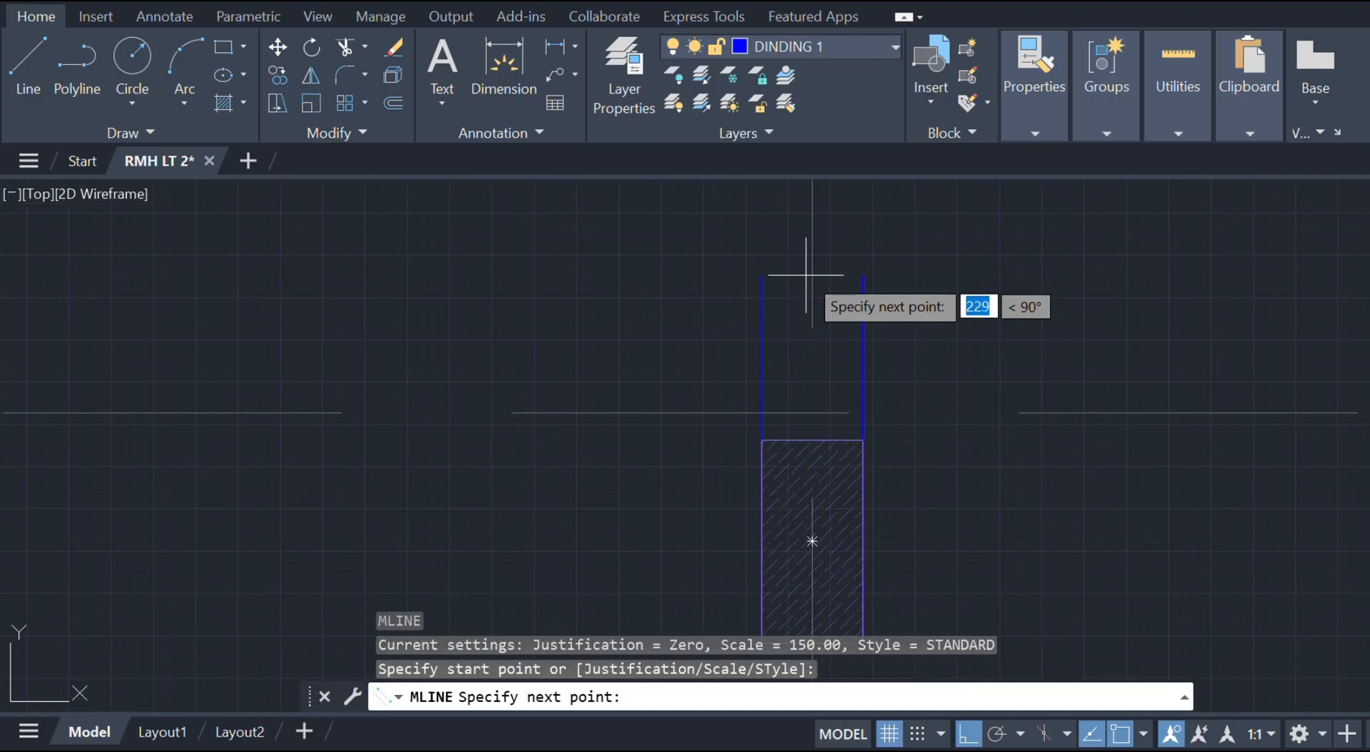
{"action": "type", "text": "2340"}
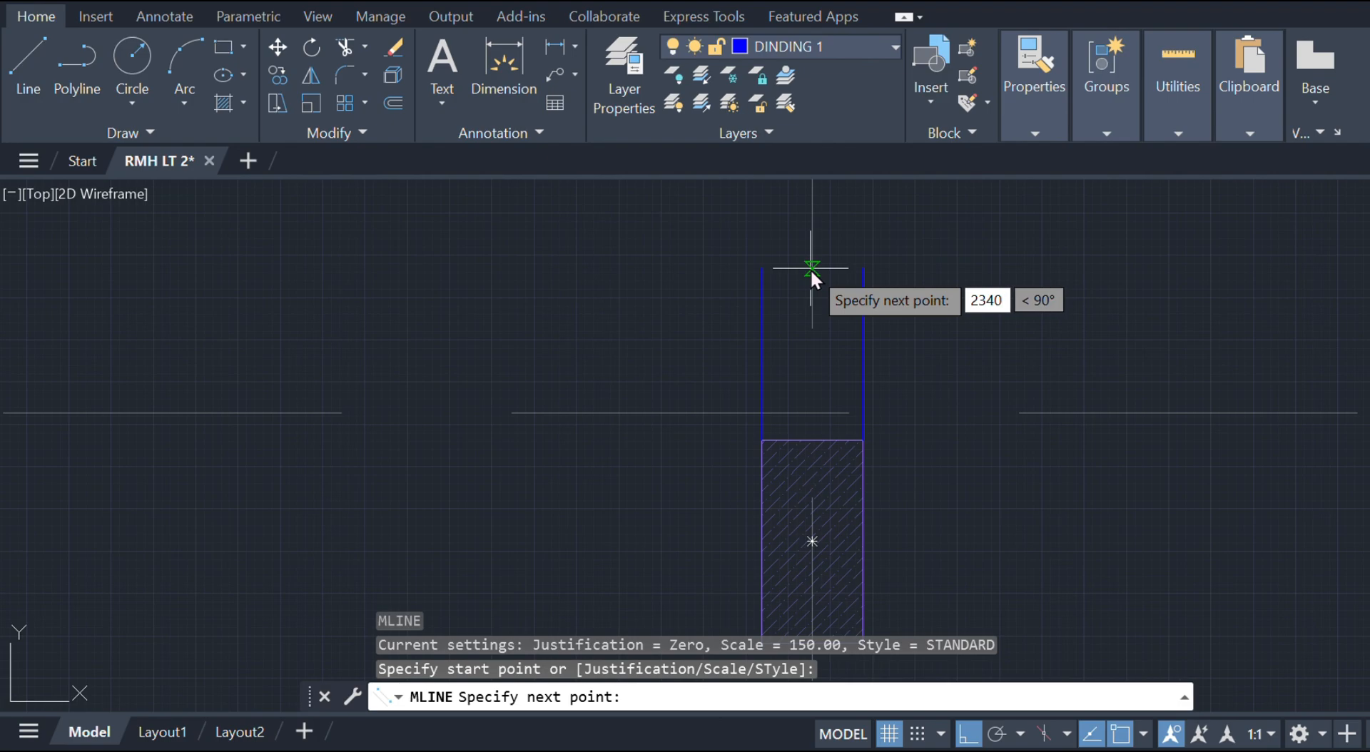
{"action": "key", "text": "Return"}
{"action": "scroll", "coordinate": [811, 270], "scroll_direction": "down", "scroll_amount": 4}
{"action": "key", "text": "Escape"}
- Close the top of the 2340-high wall on axis D with a line between its two upper ends
{"action": "middle_click_drag", "start_coordinate": [774, 379], "coordinate": [780, 554]}
{"action": "scroll", "coordinate": [791, 356], "scroll_direction": "up", "scroll_amount": 6}
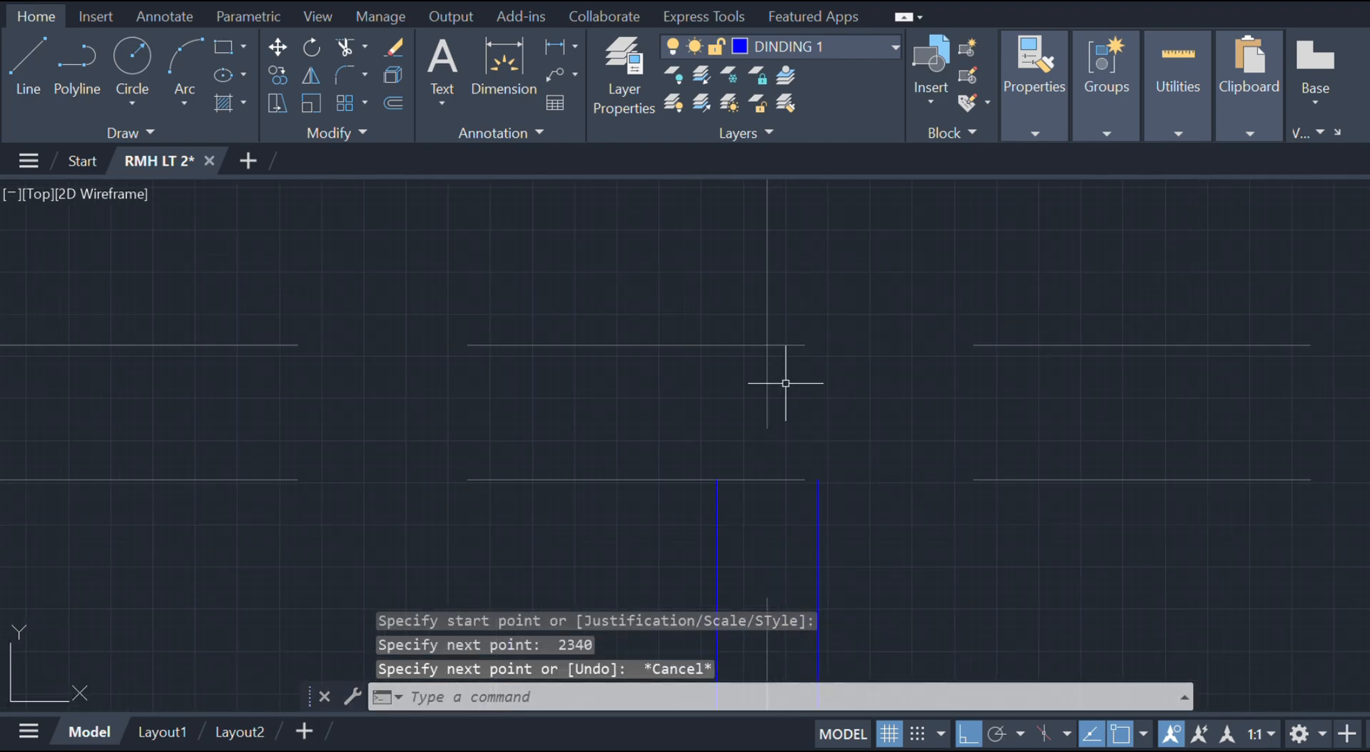
{"action": "middle_click_drag", "start_coordinate": [767, 466], "coordinate": [750, 414]}
{"action": "type", "text": "l"}
{"action": "key", "text": "Return"}
{"action": "left_click", "coordinate": [700, 426]}
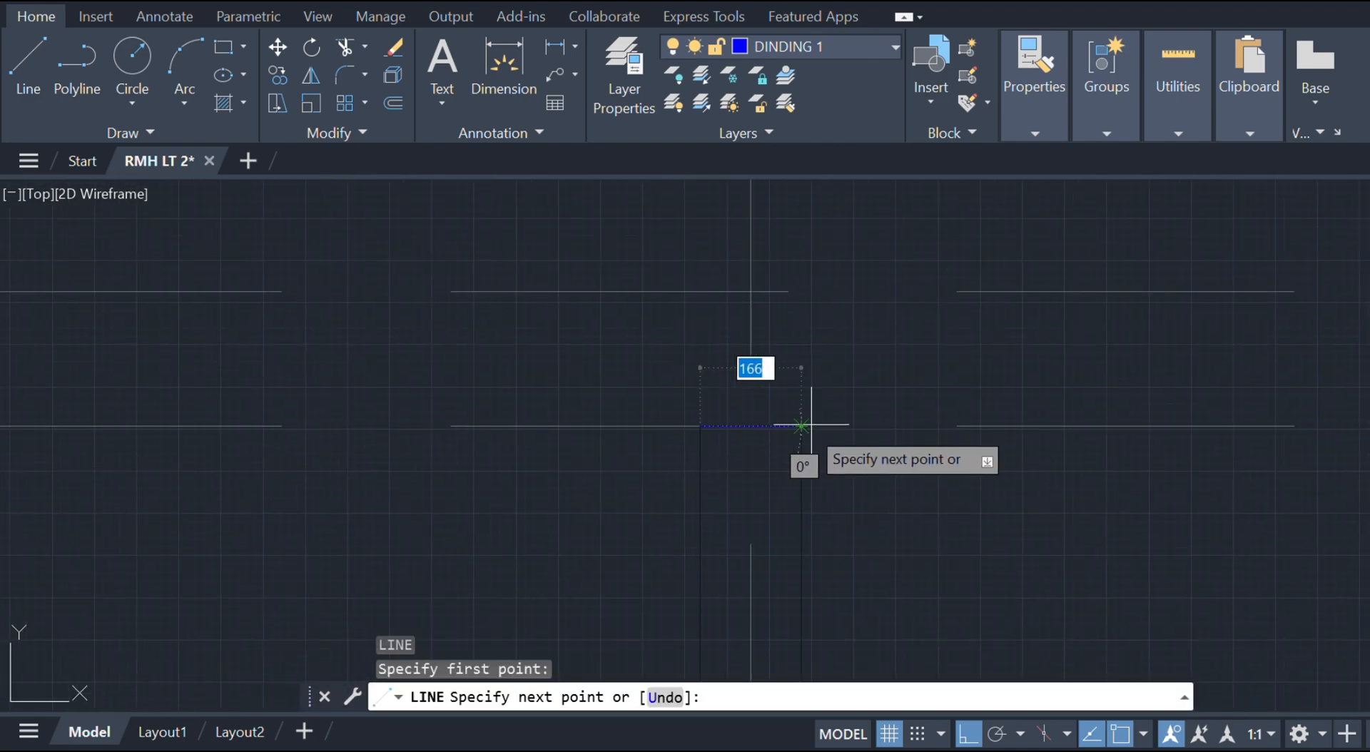
{"action": "left_click", "coordinate": [801, 426]}
{"action": "key", "text": "Escape"}
- Copy the hatched 200-high beam by its bottom-left corner onto the top-left corner of the 2340-high wall on axis D
{"action": "scroll", "coordinate": [798, 425], "scroll_direction": "down", "scroll_amount": 12}
{"action": "middle_click_drag", "start_coordinate": [826, 665], "coordinate": [770, 383]}
{"action": "scroll", "coordinate": [847, 591], "scroll_direction": "up", "scroll_amount": 4}
{"action": "scroll", "coordinate": [788, 487], "scroll_direction": "up", "scroll_amount": 8}
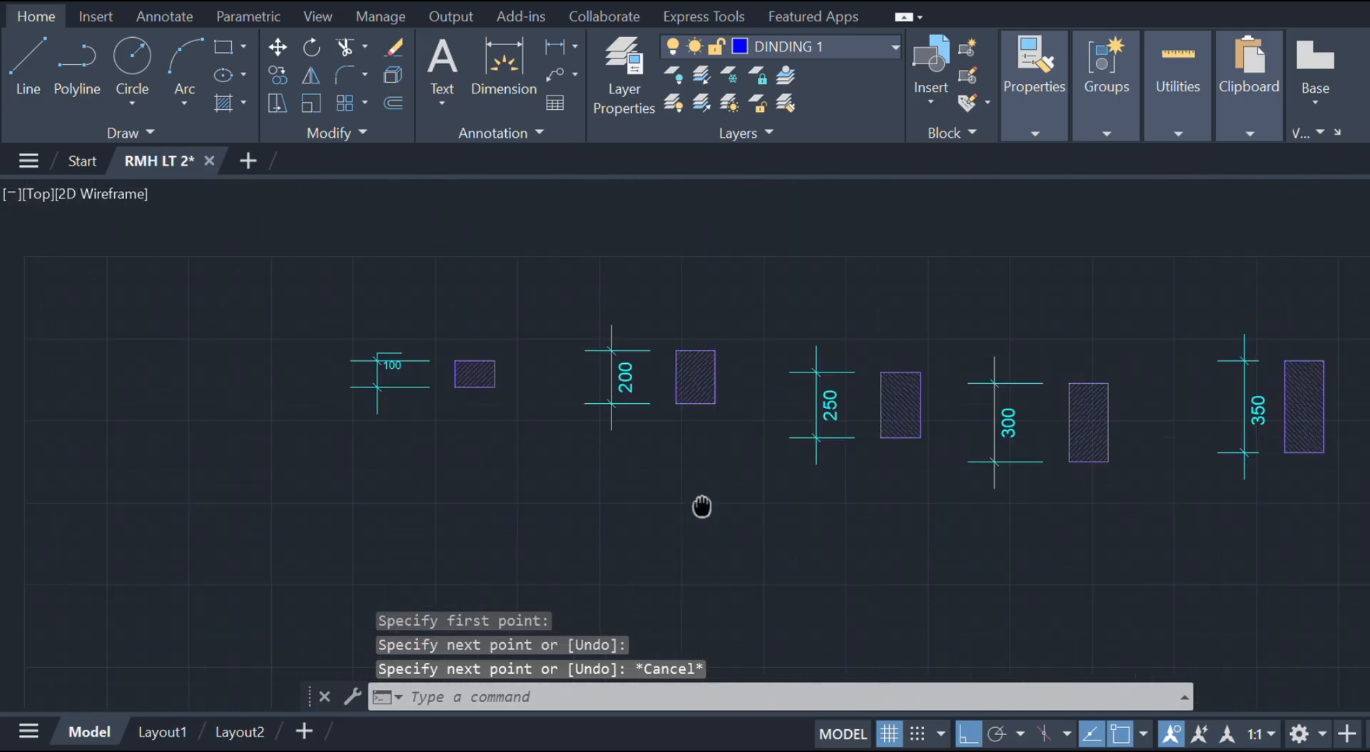
{"action": "left_click", "coordinate": [770, 428]}
{"action": "left_click", "coordinate": [678, 311]}
{"action": "type", "text": "co"}
{"action": "key", "text": "Return"}
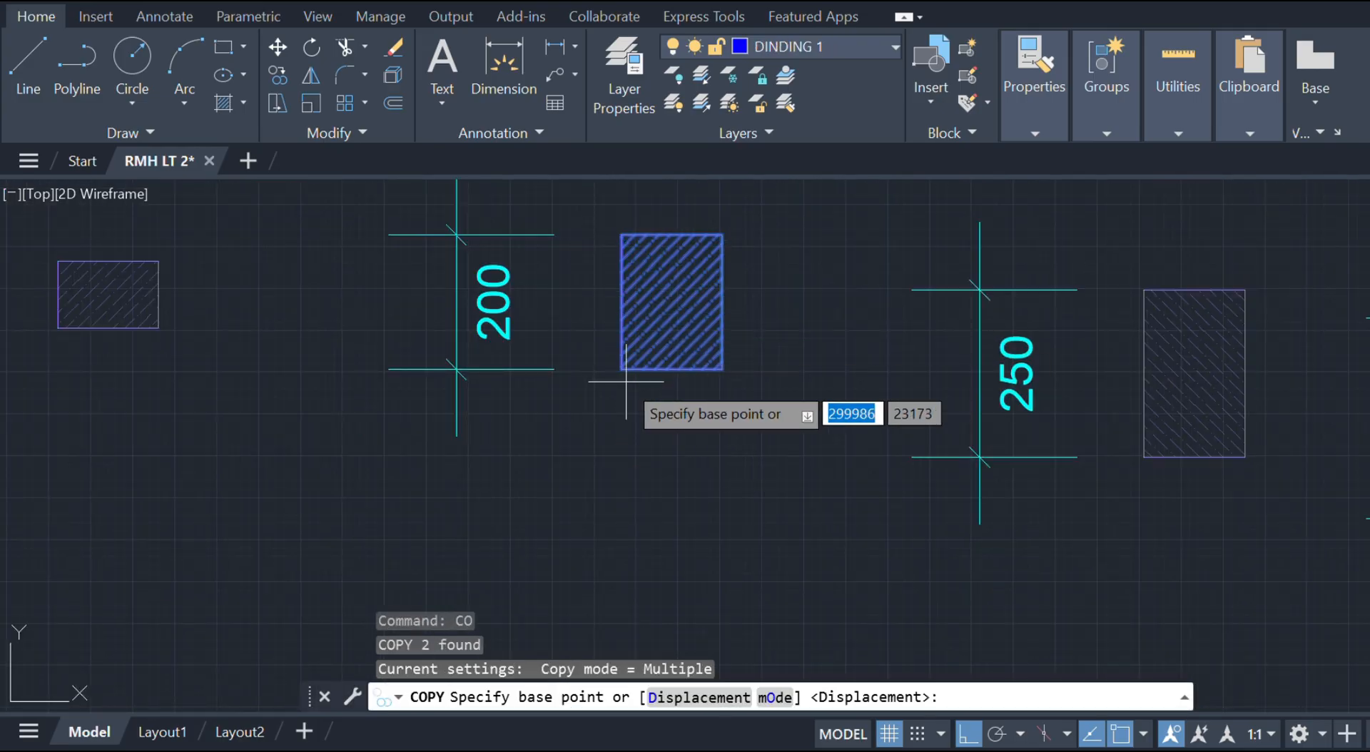
{"action": "left_click", "coordinate": [621, 369]}
{"action": "scroll", "coordinate": [849, 353], "scroll_direction": "down", "scroll_amount": 6}
{"action": "scroll", "coordinate": [652, 458], "scroll_direction": "up", "scroll_amount": 8}
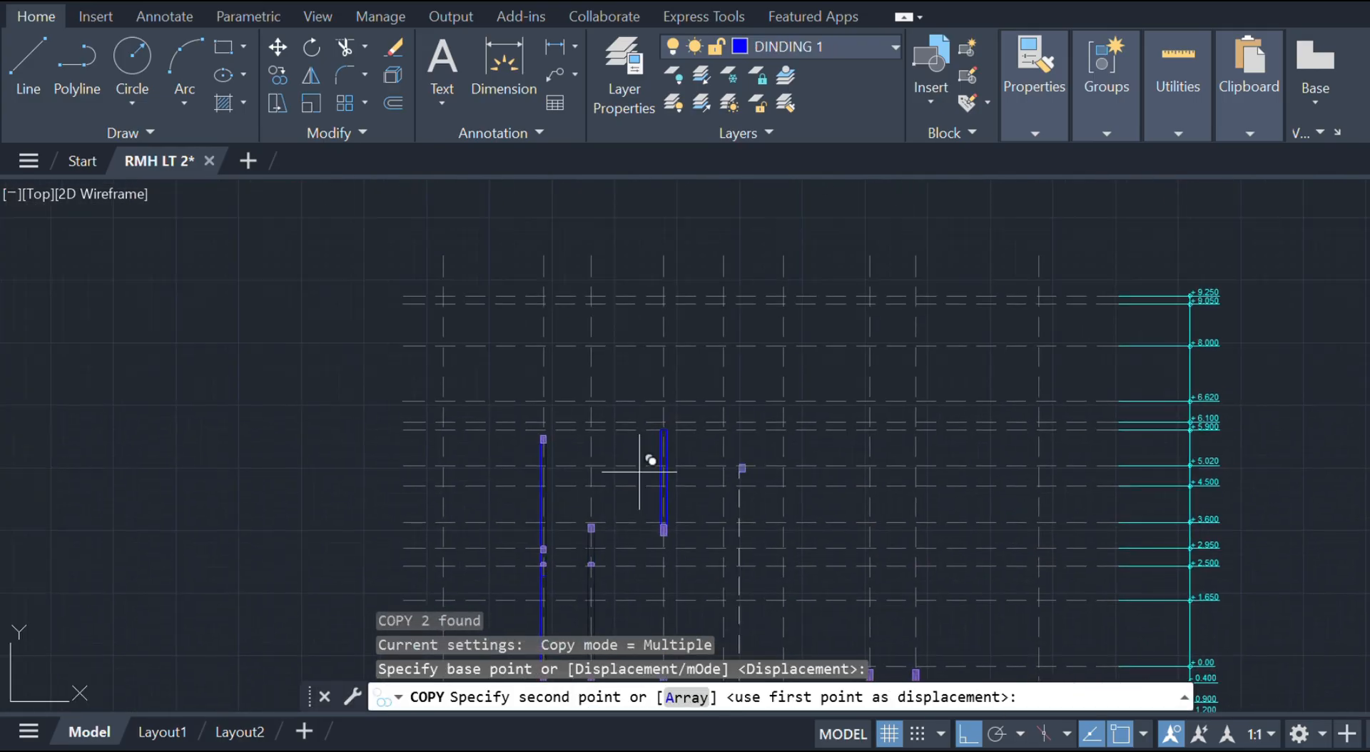
{"action": "left_click", "coordinate": [659, 518]}
{"action": "key", "text": "Escape"}
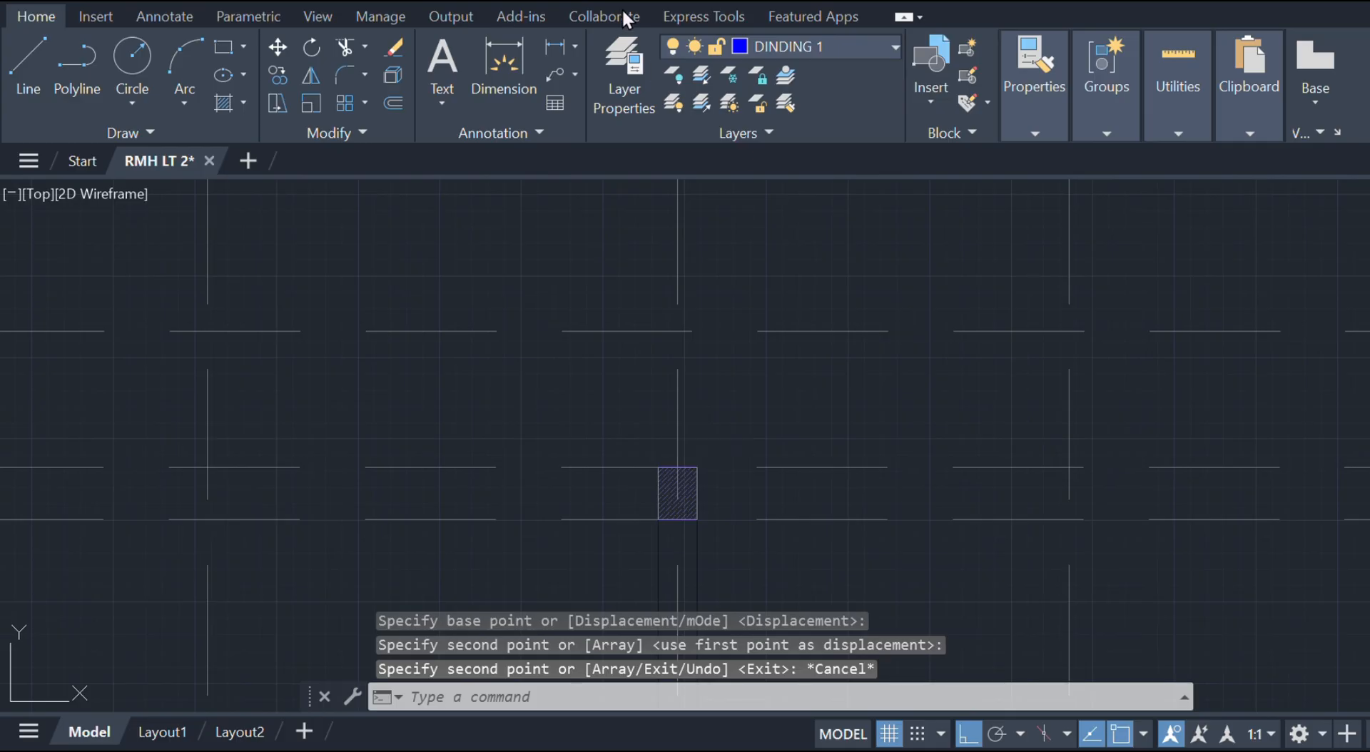
- Draw a wall multiline 520 up from the top midpoint of the 200-high beam on axis D
{"action": "scroll", "coordinate": [688, 266], "scroll_direction": "down", "scroll_amount": 3}
{"action": "scroll", "coordinate": [665, 428], "scroll_direction": "up", "scroll_amount": 3}
{"action": "key", "text": "Return"}
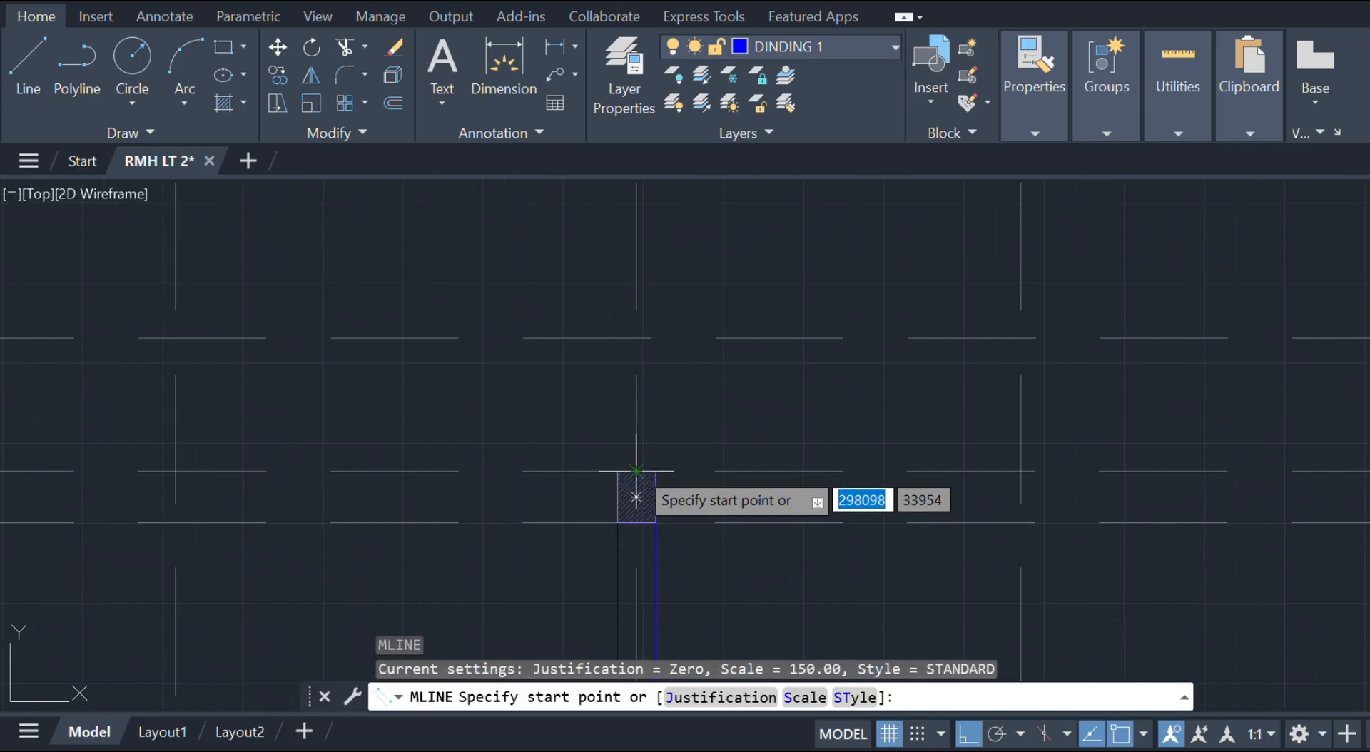
{"action": "left_click", "coordinate": [635, 496]}
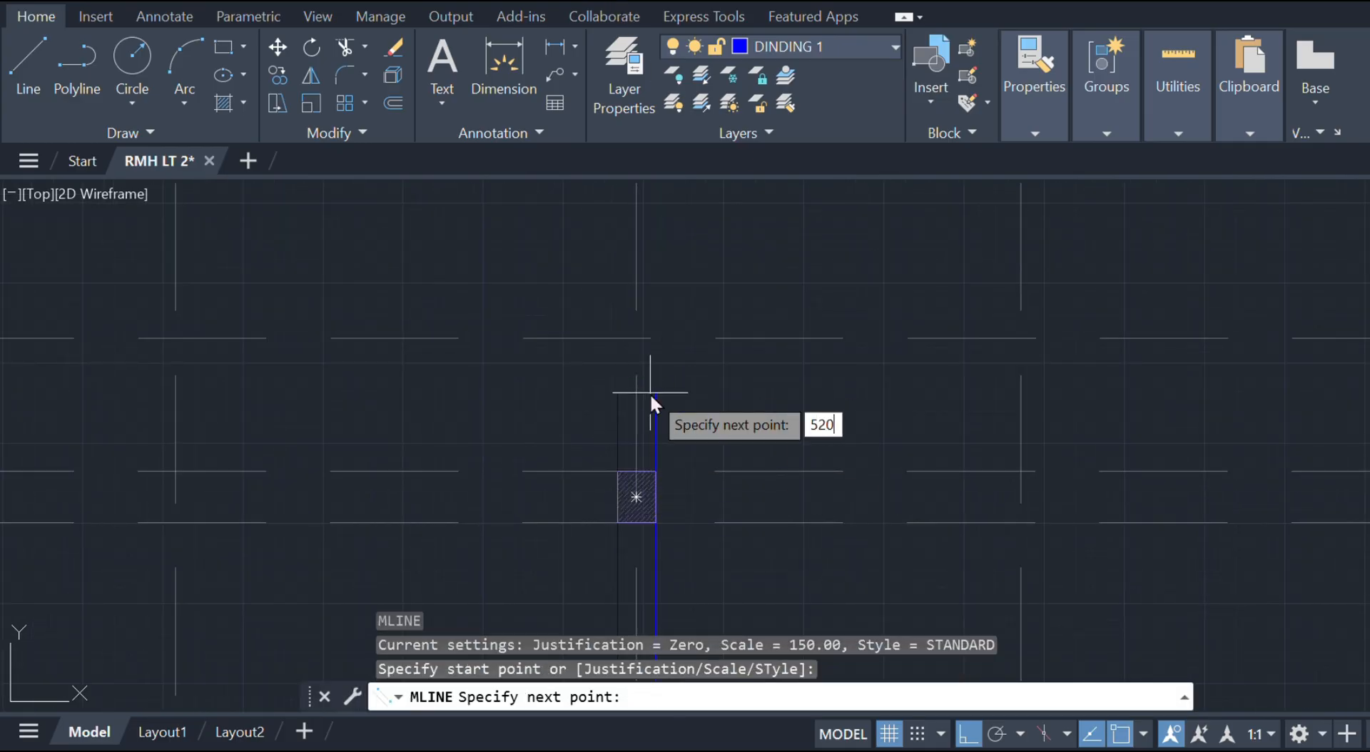
{"action": "type", "text": "520"}
{"action": "key", "text": "Return"}
{"action": "key", "text": "Escape"}
- Close the top of the 520-high wall with a line between its two upper ends
{"action": "scroll", "coordinate": [643, 387], "scroll_direction": "up", "scroll_amount": 3}
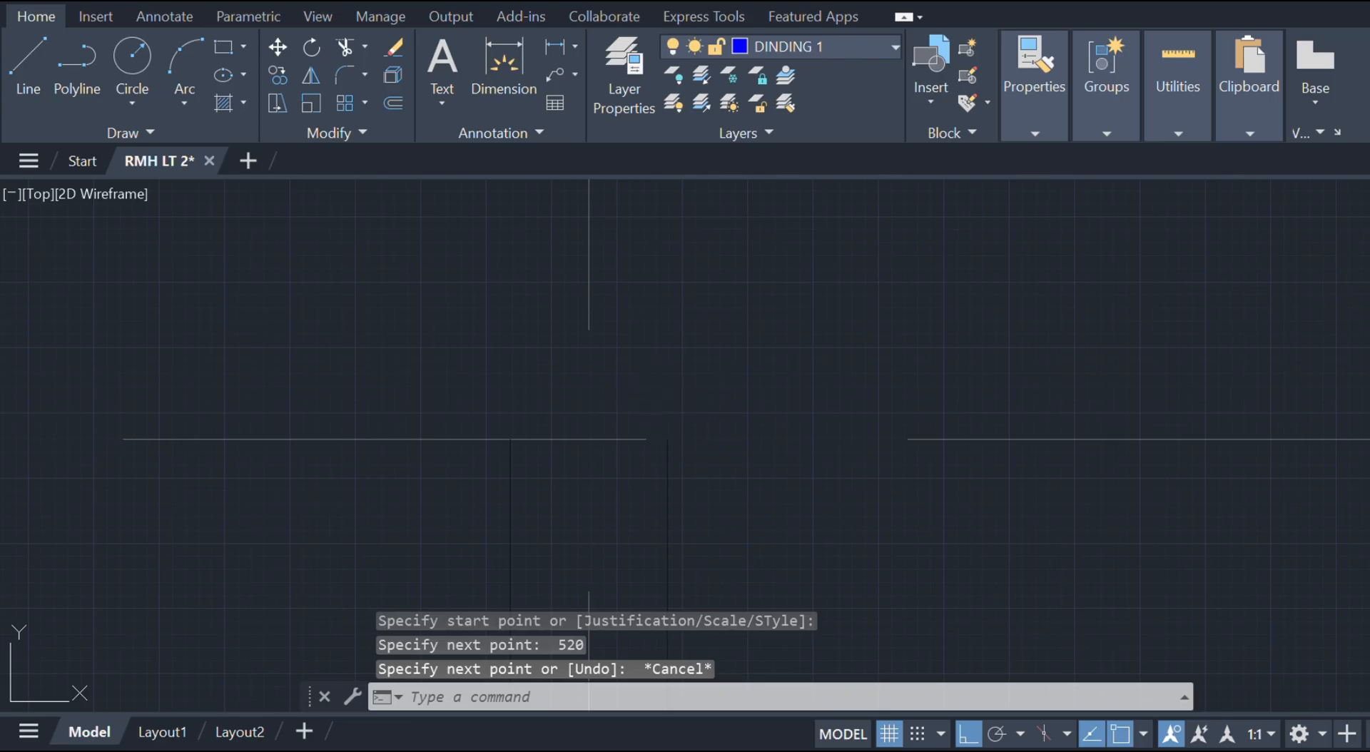
{"action": "type", "text": "l"}
{"action": "key", "text": "Return"}
{"action": "left_click", "coordinate": [511, 438]}
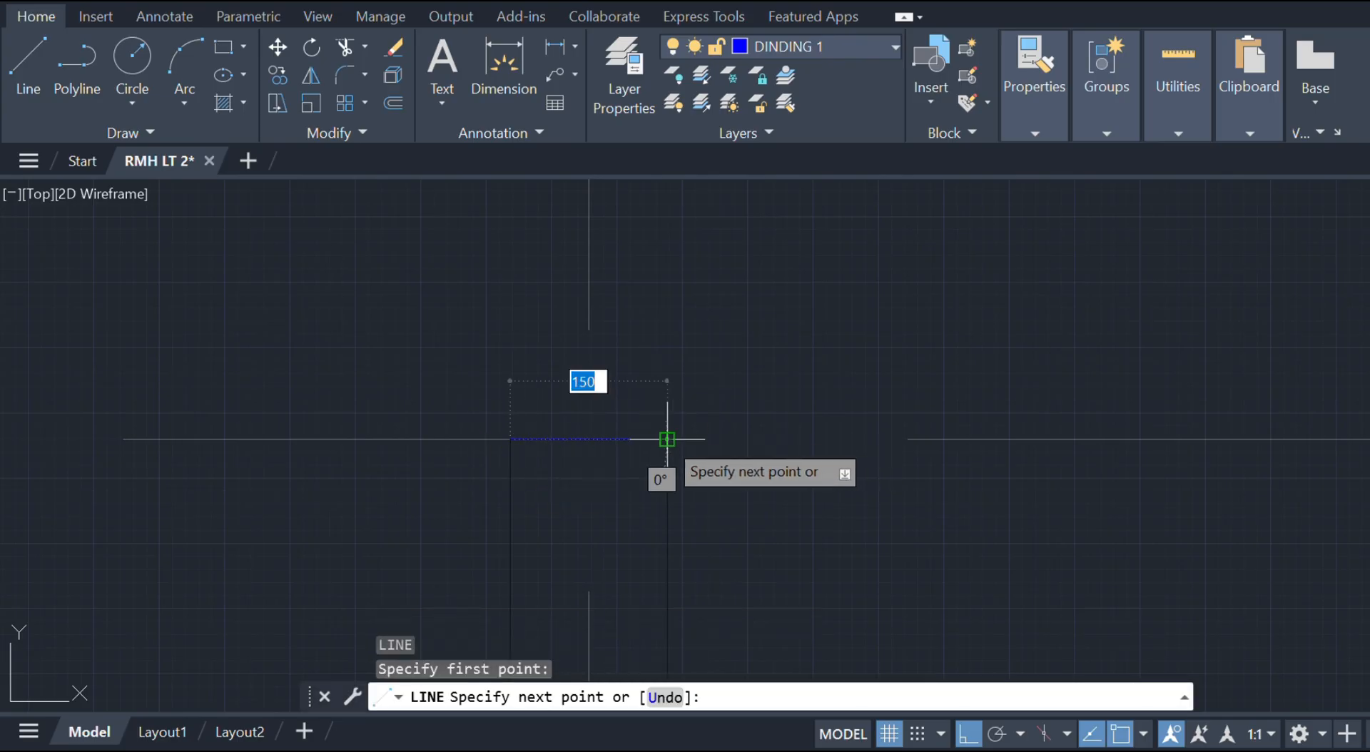
{"action": "key", "text": "Escape"}
- Copy the hatched 100-high beam by its bottom-left corner onto the top-left corner of the 520-high wall on axis D
{"action": "scroll", "coordinate": [691, 357], "scroll_direction": "down", "scroll_amount": 5}
{"action": "scroll", "coordinate": [712, 290], "scroll_direction": "up", "scroll_amount": 4}
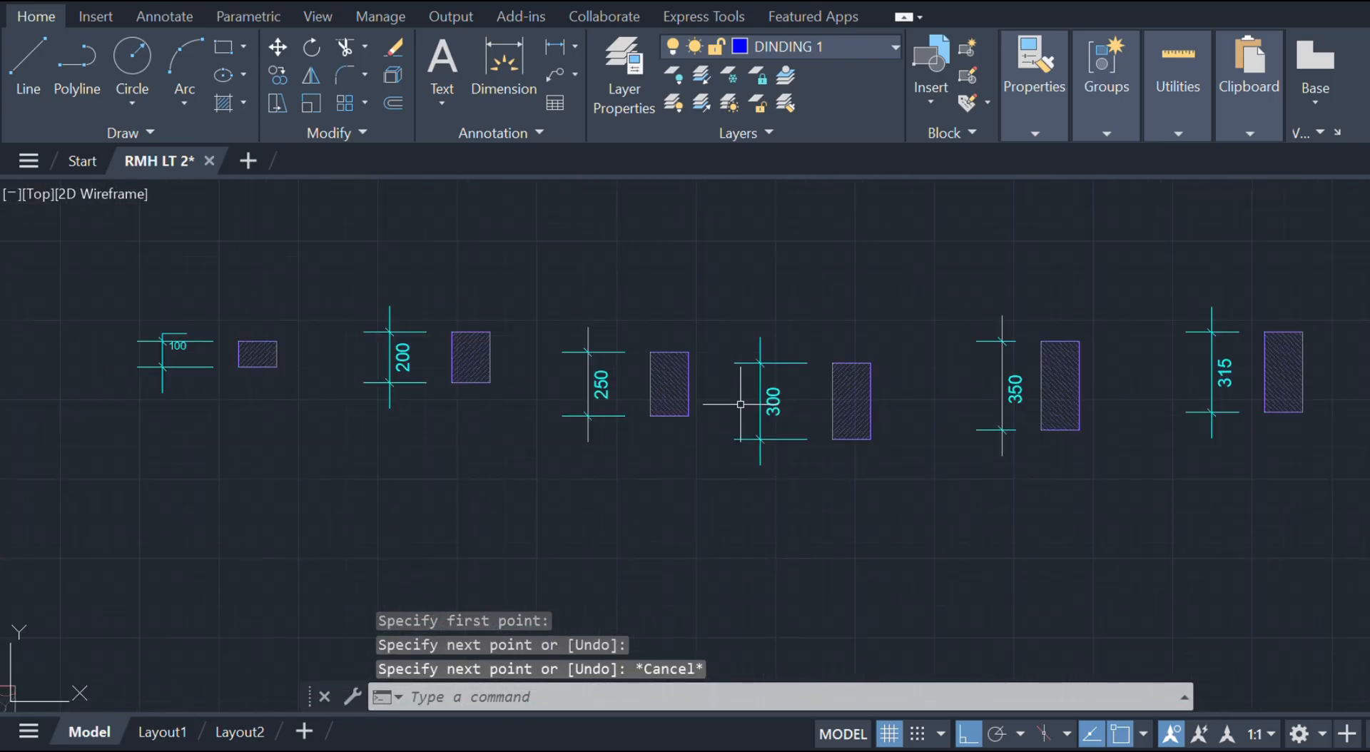
{"action": "scroll", "coordinate": [480, 453], "scroll_direction": "up", "scroll_amount": 2}
{"action": "left_click", "coordinate": [446, 390]}
{"action": "scroll", "coordinate": [446, 393], "scroll_direction": "up", "scroll_amount": 6}
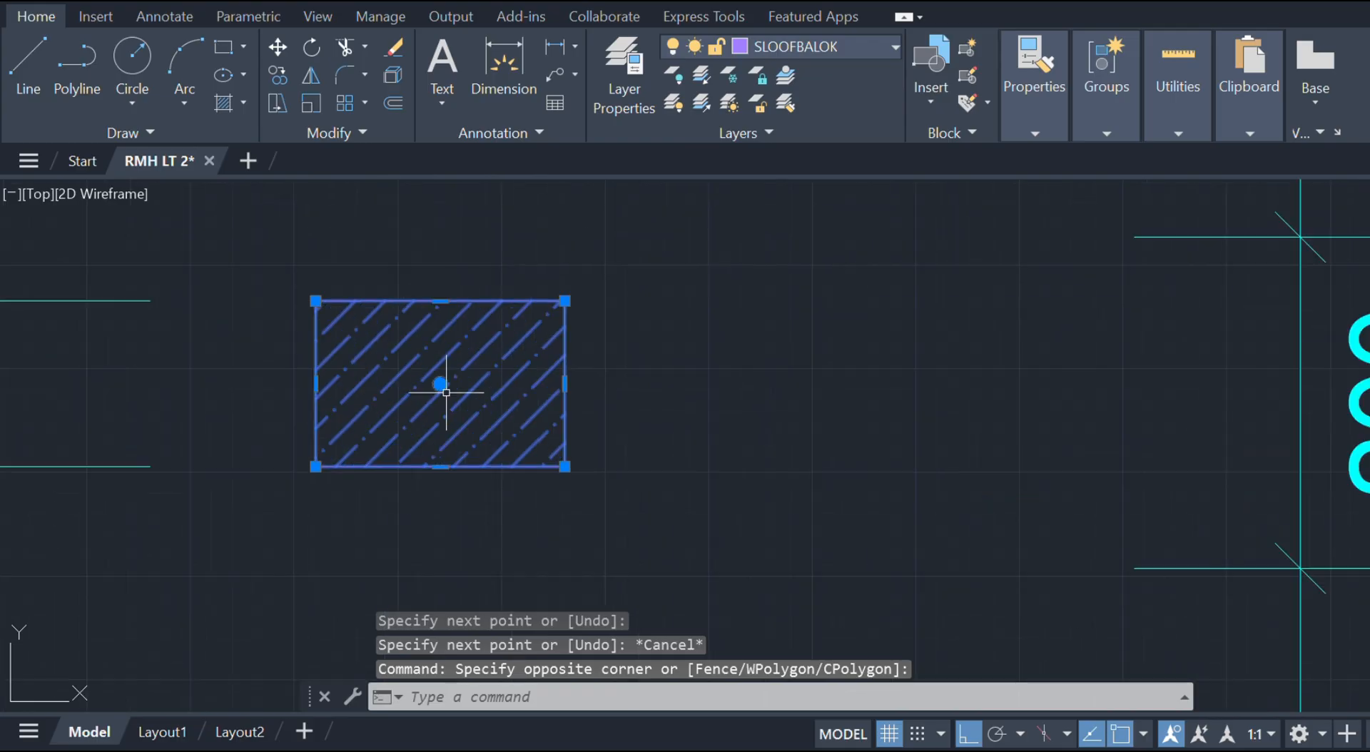
{"action": "type", "text": "c"}
{"action": "key", "text": "Return"}
{"action": "left_click", "coordinate": [314, 466]}
{"action": "scroll", "coordinate": [520, 597], "scroll_direction": "down", "scroll_amount": 8}
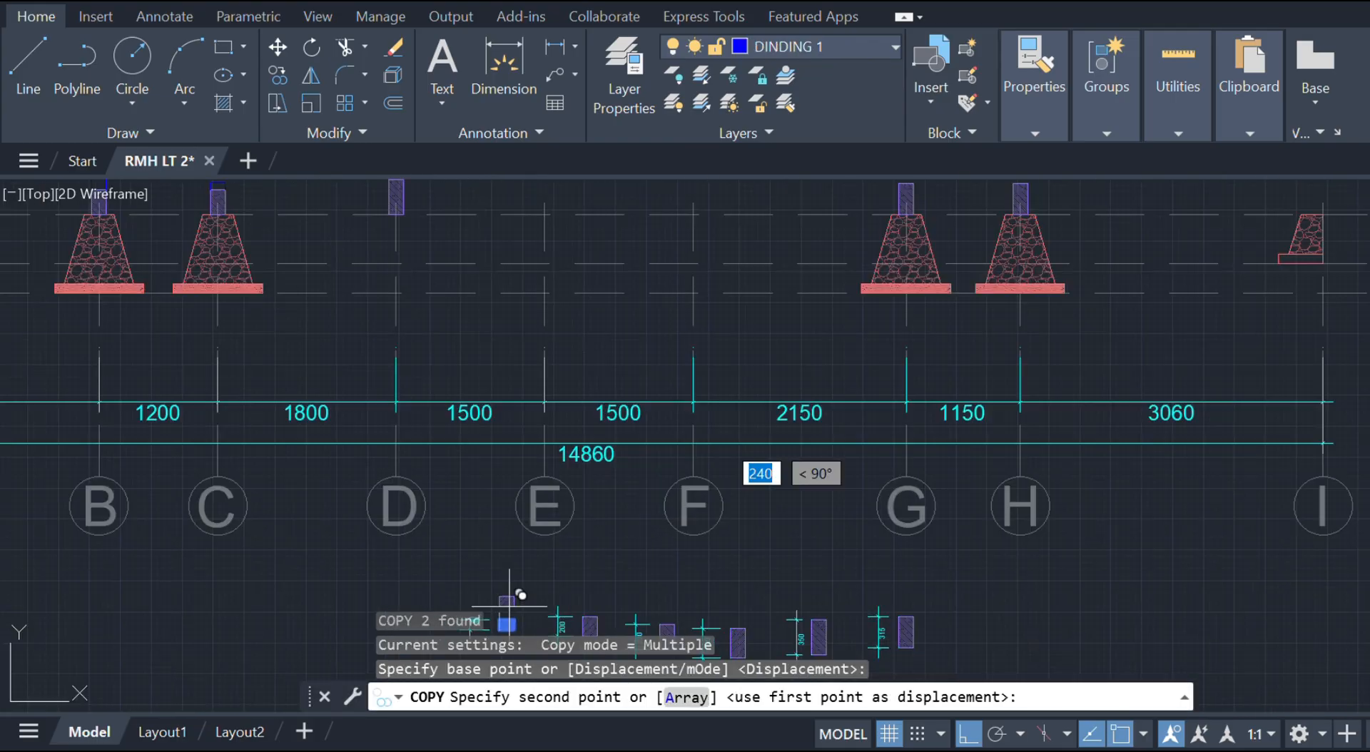
{"action": "scroll", "coordinate": [584, 458], "scroll_direction": "up", "scroll_amount": 6}
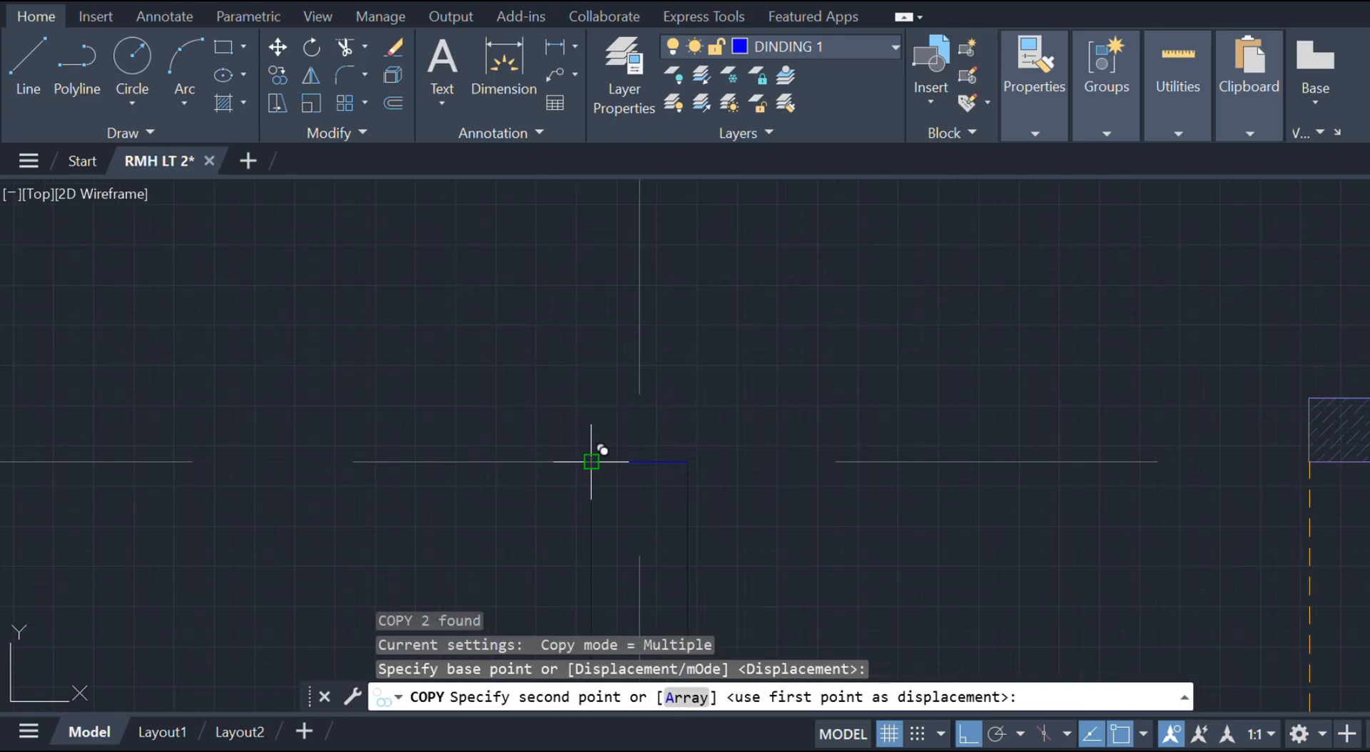
{"action": "left_click", "coordinate": [591, 462]}
{"action": "key", "text": "Escape"}
- Draw a wall multiline 2330 up from the top midpoint of the 100-high beam on axis D
{"action": "scroll", "coordinate": [591, 461], "scroll_direction": "down", "scroll_amount": 6}
{"action": "scroll", "coordinate": [604, 521], "scroll_direction": "up", "scroll_amount": 4}
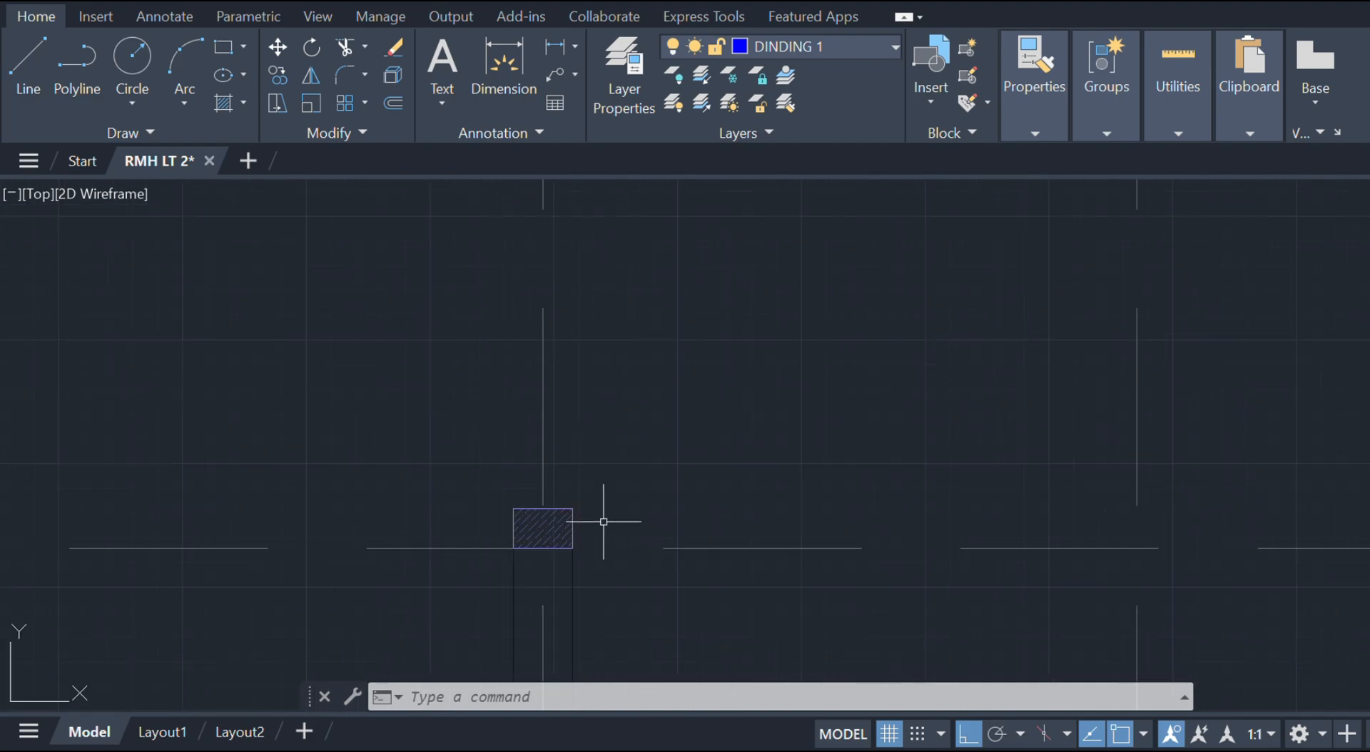
{"action": "type", "text": "ml"}
{"action": "key", "text": "Return"}
{"action": "left_click", "coordinate": [543, 508]}
{"action": "scroll", "coordinate": [547, 435], "scroll_direction": "up", "scroll_amount": 5}
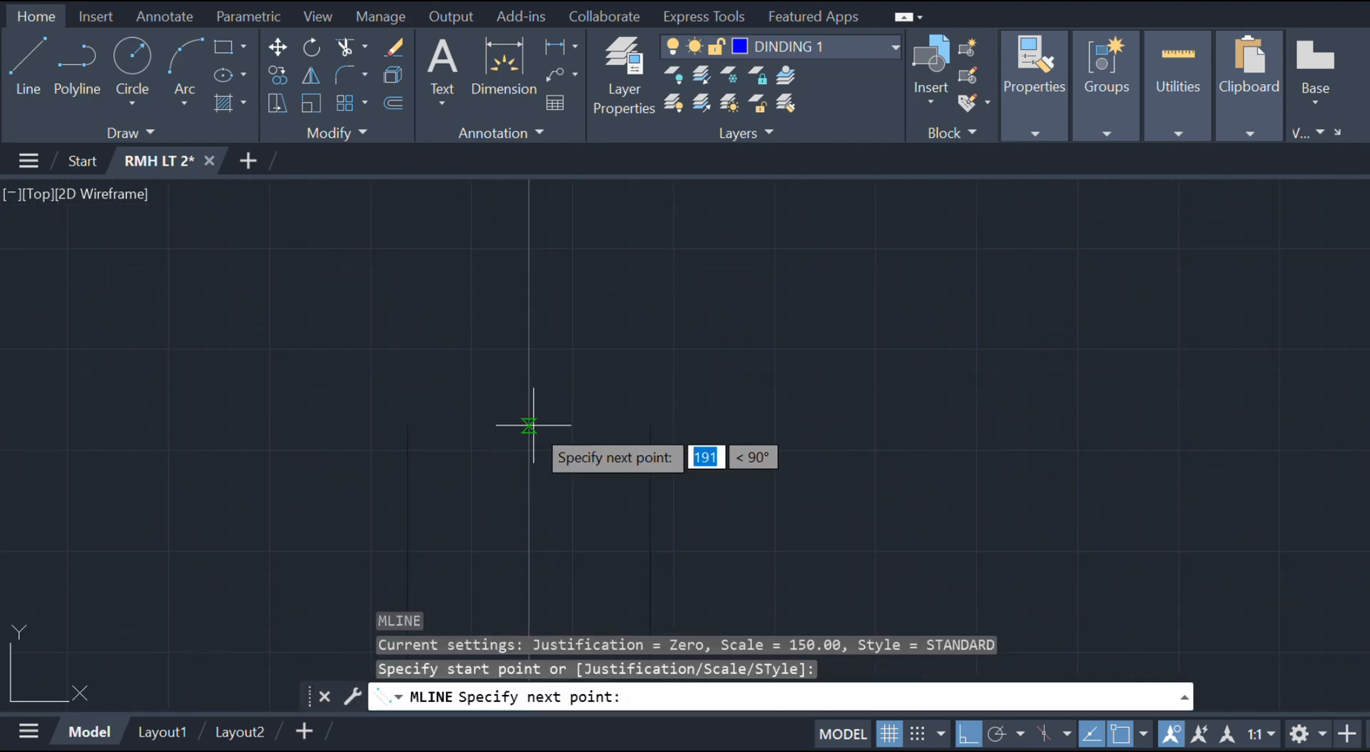
{"action": "type", "text": "2330"}
{"action": "key", "text": "Return"}
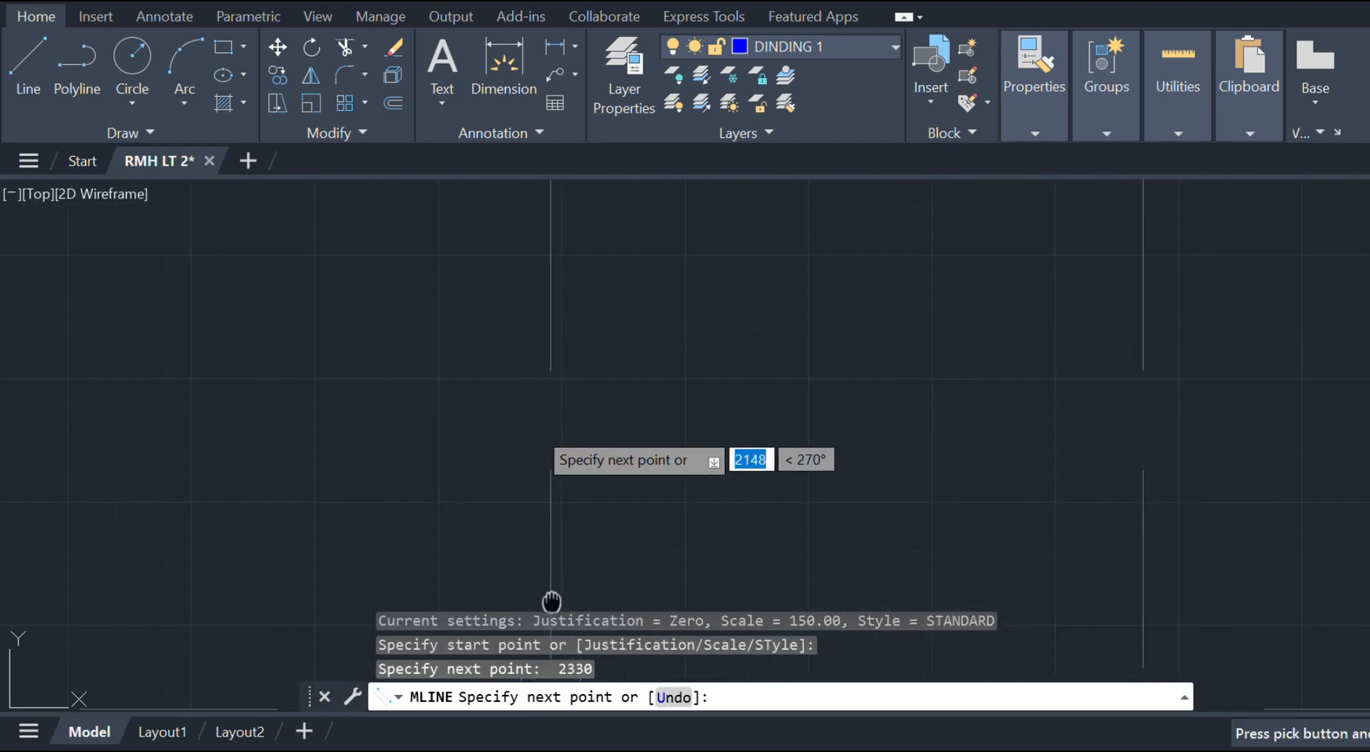
{"action": "key", "text": "Escape"}
- Close the top of the 2330-high wall with a line between its two upper ends
{"action": "scroll", "coordinate": [560, 502], "scroll_direction": "down", "scroll_amount": 3}
{"action": "scroll", "coordinate": [490, 370], "scroll_direction": "down", "scroll_amount": 1}
{"action": "type", "text": "l"}
{"action": "key", "text": "Return"}
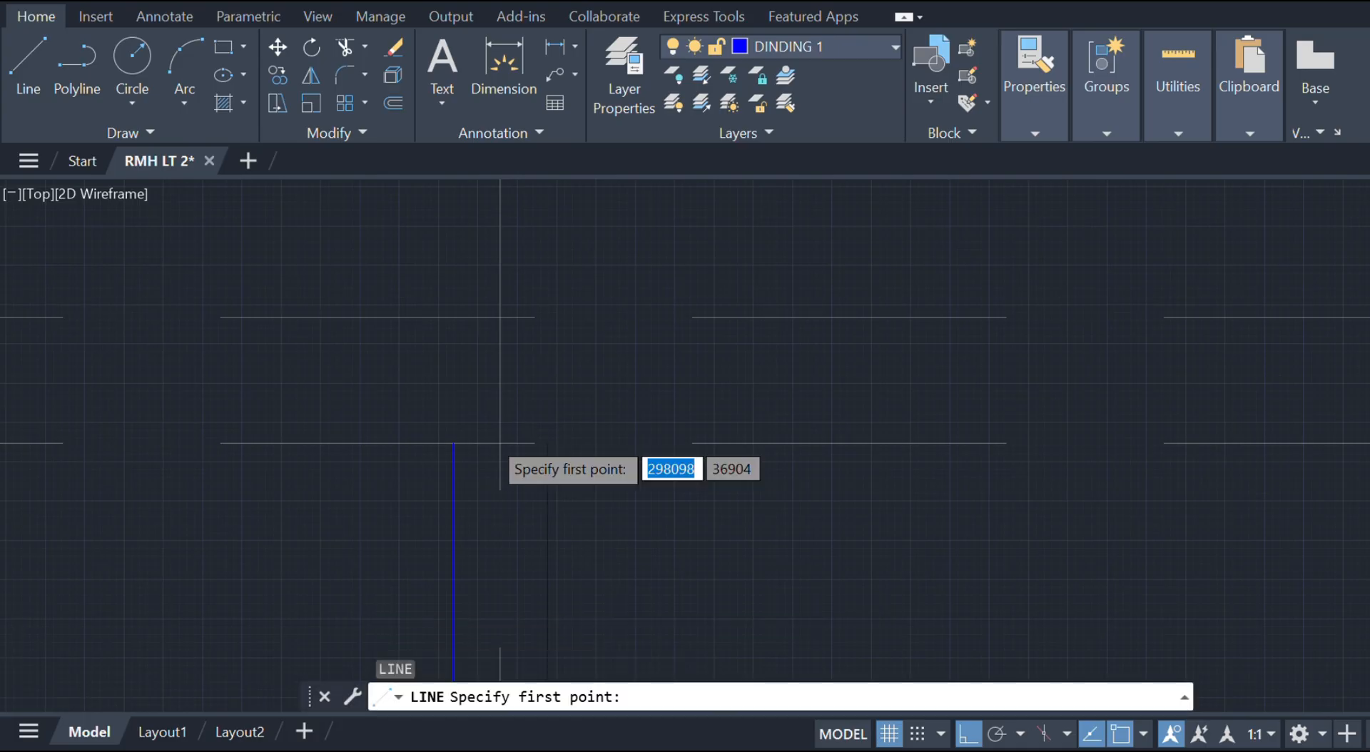
{"action": "scroll", "coordinate": [499, 461], "scroll_direction": "up", "scroll_amount": 2}
{"action": "left_click", "coordinate": [430, 447]}
{"action": "left_click", "coordinate": [581, 447]}
{"action": "key", "text": "Escape"}
- Copy the hatched 200-high beam by its bottom-left corner onto the top-left corner of the 2330-high wall on axis D
{"action": "scroll", "coordinate": [581, 448], "scroll_direction": "down", "scroll_amount": 5}
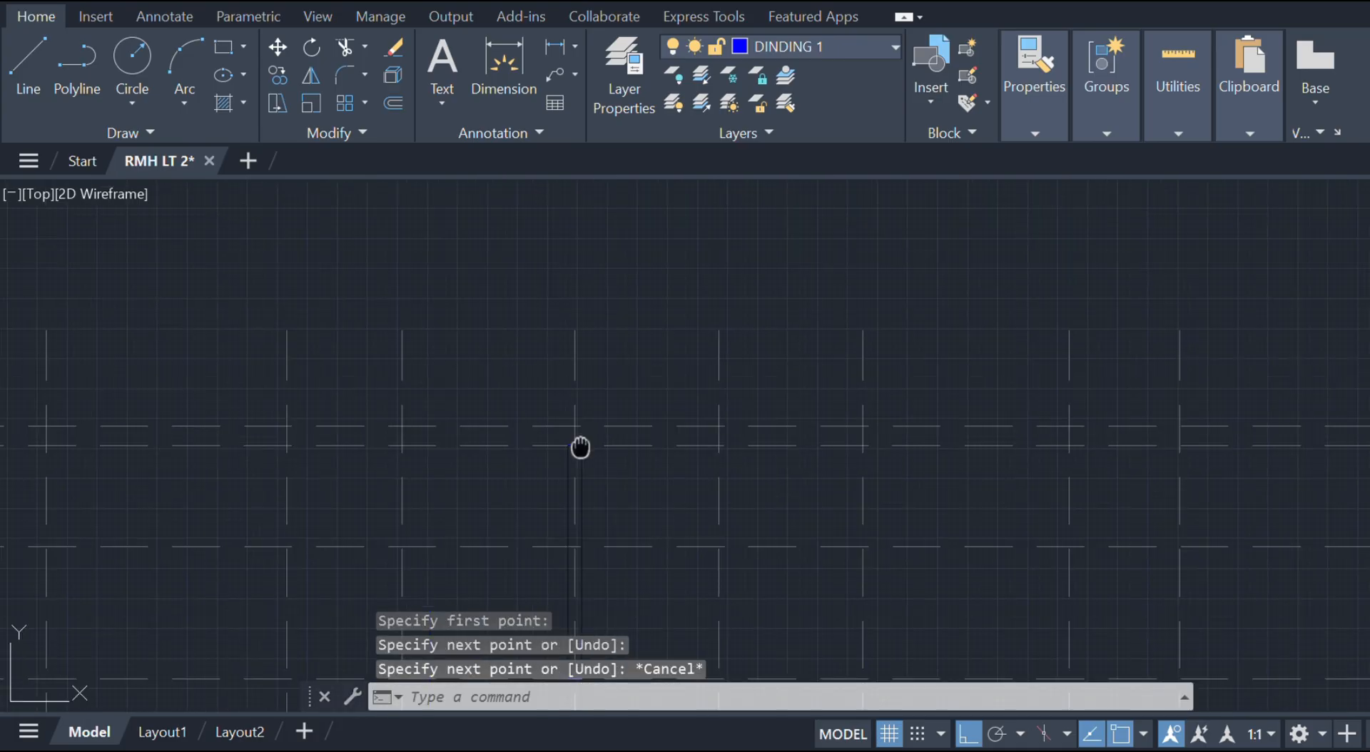
{"action": "middle_click_drag", "start_coordinate": [581, 449], "coordinate": [655, 249]}
{"action": "middle_click_drag", "start_coordinate": [642, 504], "coordinate": [685, 350]}
{"action": "scroll", "coordinate": [692, 306], "scroll_direction": "down", "scroll_amount": 3}
{"action": "scroll", "coordinate": [725, 456], "scroll_direction": "up", "scroll_amount": 6}
{"action": "scroll", "coordinate": [765, 459], "scroll_direction": "up", "scroll_amount": 3}
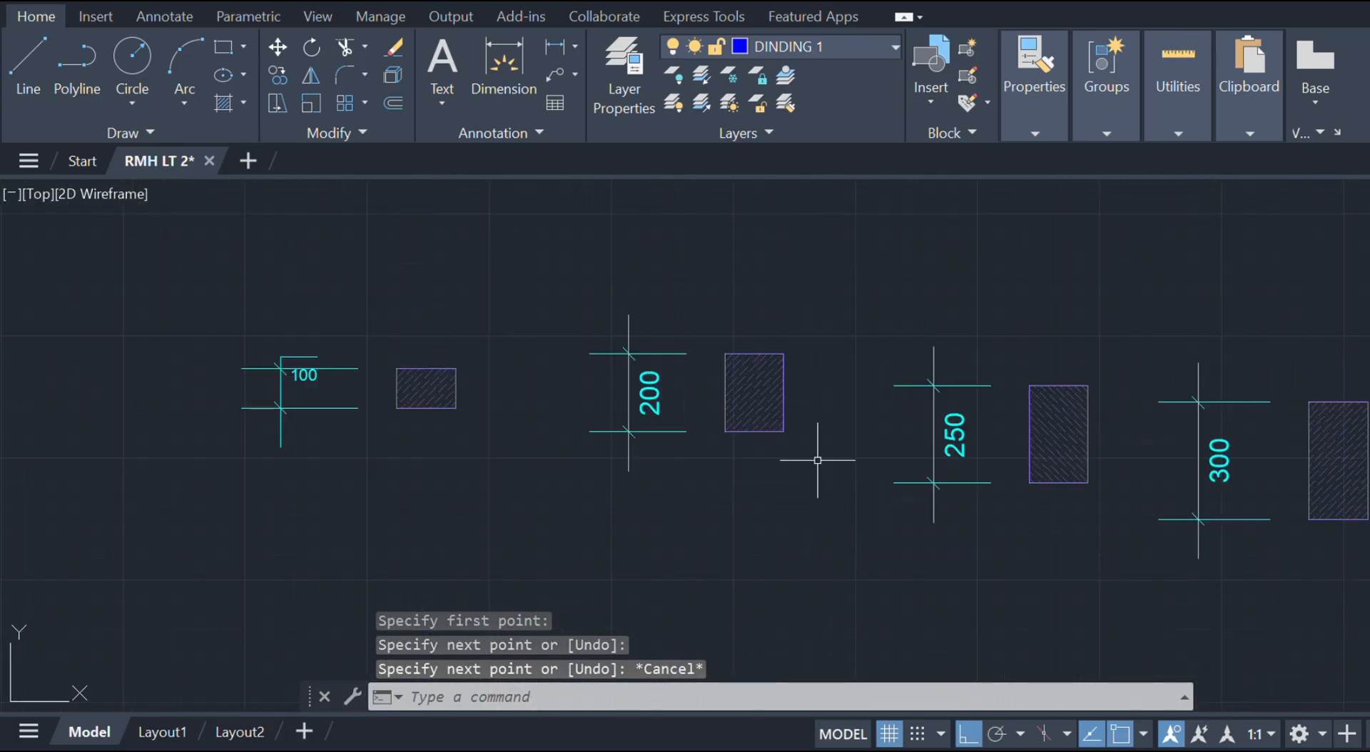
{"action": "left_click", "coordinate": [758, 392]}
{"action": "scroll", "coordinate": [767, 400], "scroll_direction": "up", "scroll_amount": 2}
{"action": "type", "text": "co"}
{"action": "key", "text": "Return"}
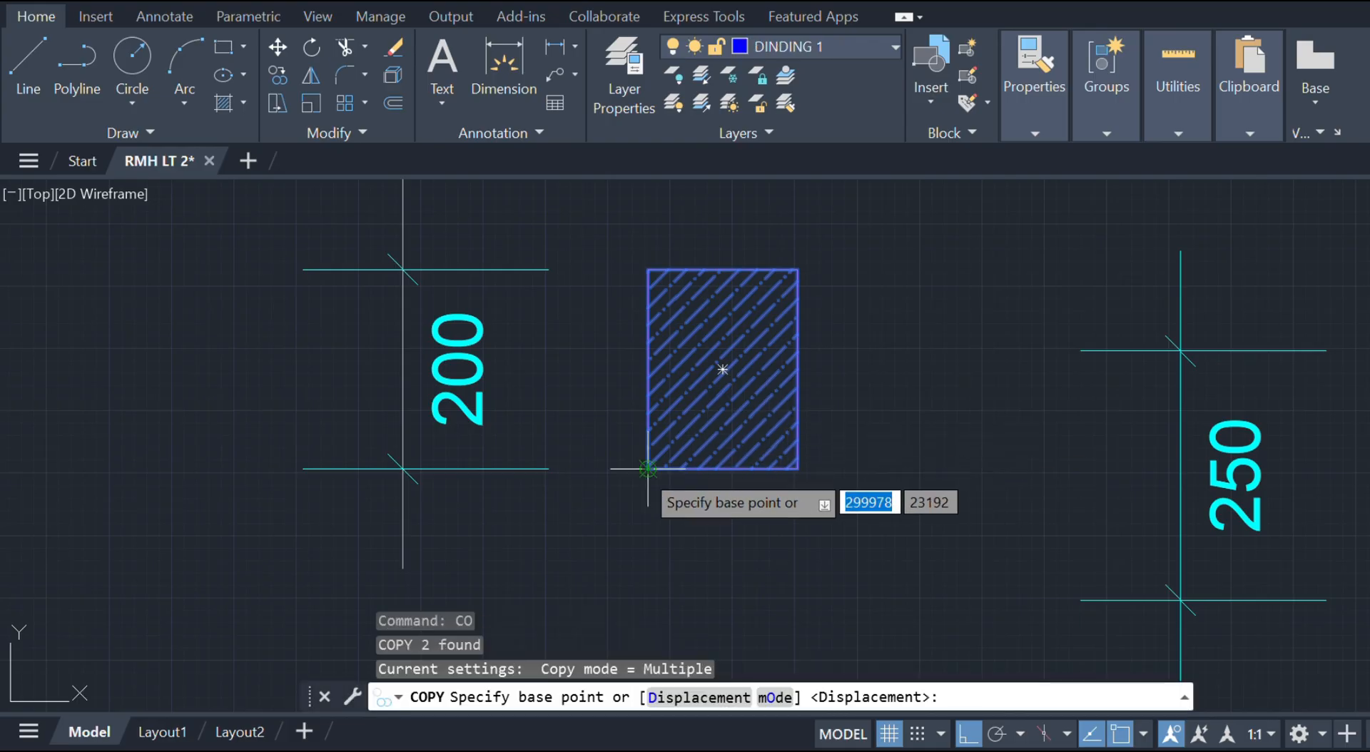
{"action": "left_click", "coordinate": [642, 467]}
{"action": "scroll", "coordinate": [642, 428], "scroll_direction": "down", "scroll_amount": 4}
{"action": "scroll", "coordinate": [622, 339], "scroll_direction": "down", "scroll_amount": 6}
{"action": "middle_click_drag", "start_coordinate": [623, 281], "coordinate": [721, 636]}
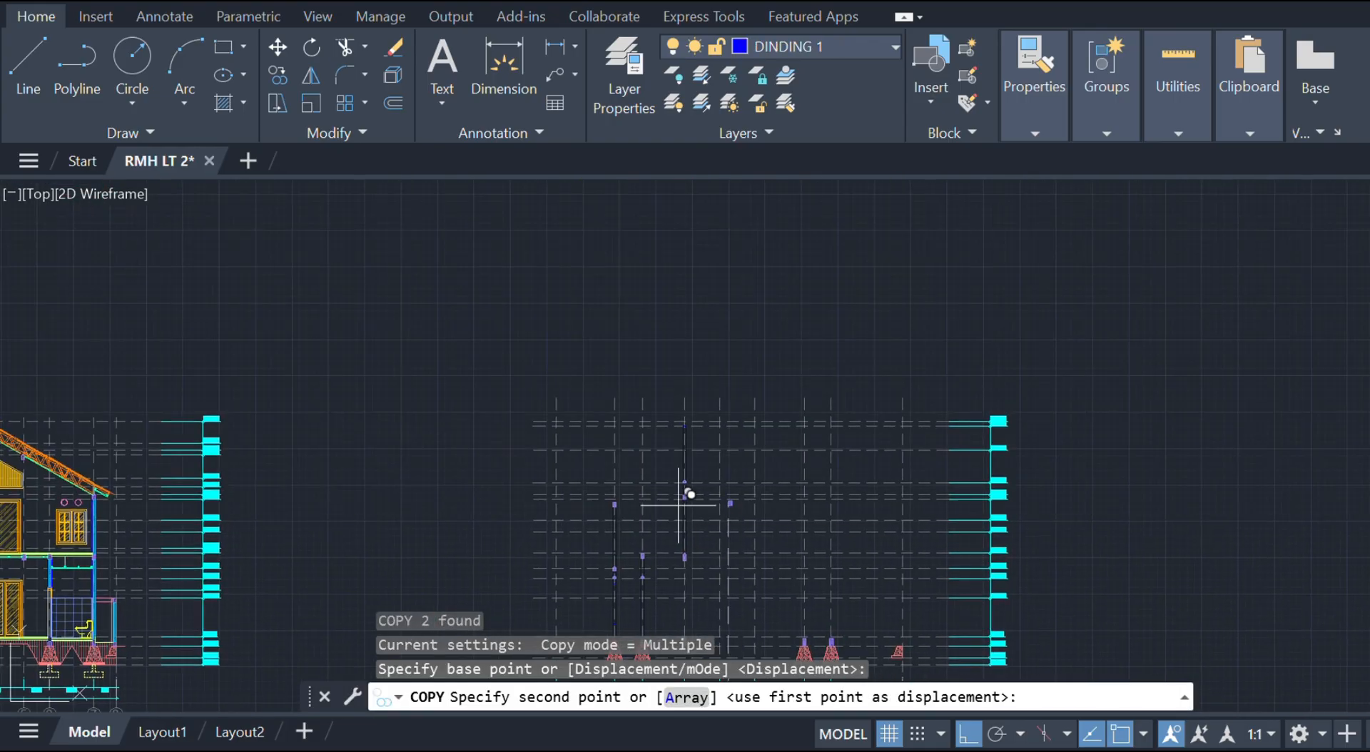
{"action": "scroll", "coordinate": [694, 478], "scroll_direction": "up", "scroll_amount": 4}
{"action": "scroll", "coordinate": [630, 464], "scroll_direction": "up", "scroll_amount": 7}
{"action": "left_click", "coordinate": [722, 570]}
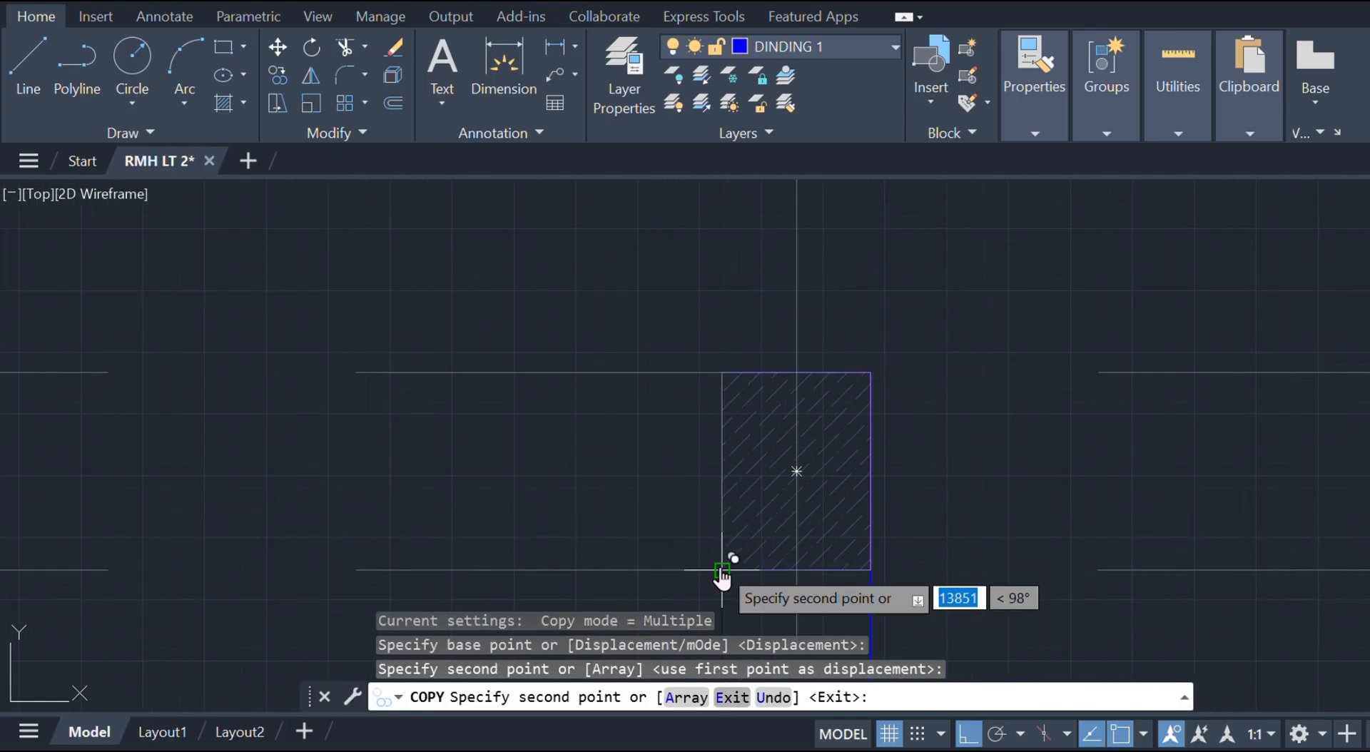
{"action": "key", "text": "Escape"}
- On layer SLOOFBALOK, draw a 150 by 210 rectangle between axes D and E, near the level of the 300-high beam
{"action": "scroll", "coordinate": [751, 180], "scroll_direction": "down", "scroll_amount": 5}
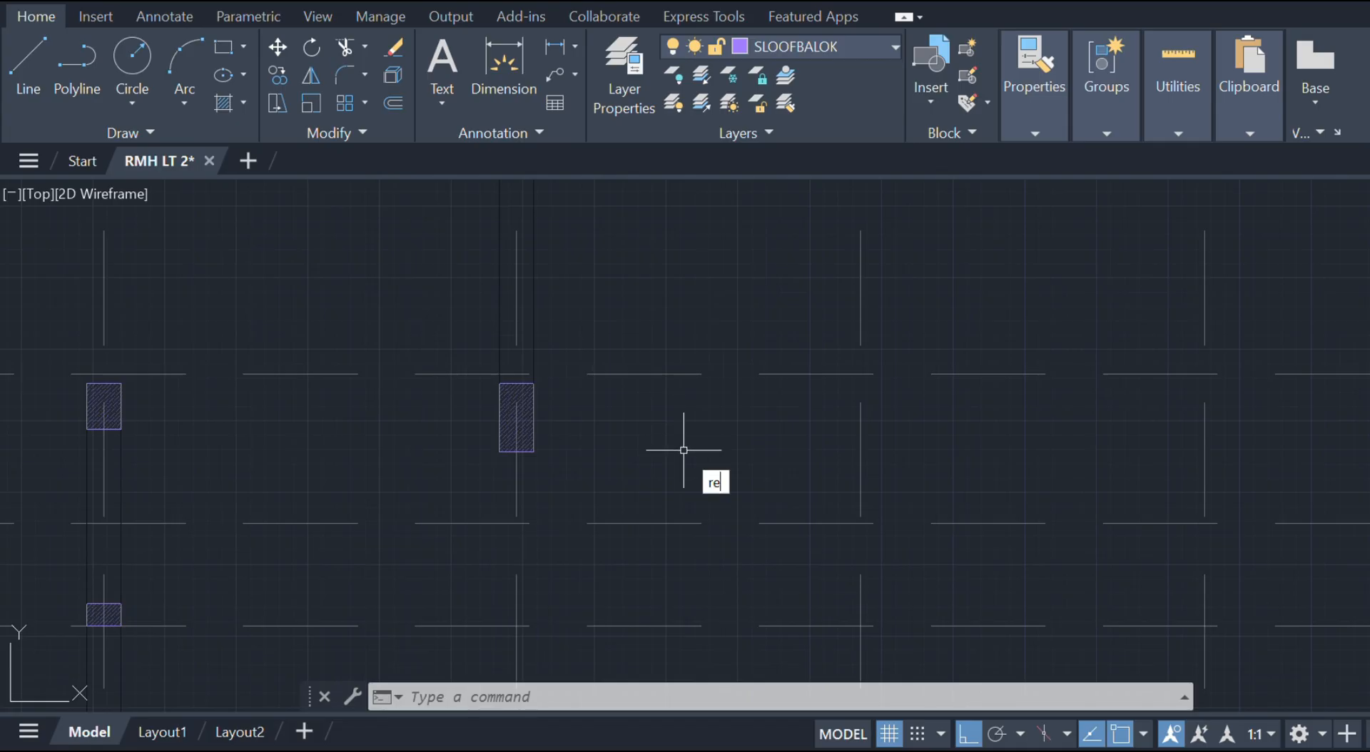
{"action": "type", "text": "c"}
{"action": "key", "text": "Return"}
{"action": "left_click", "coordinate": [679, 419]}
{"action": "scroll", "coordinate": [701, 450], "scroll_direction": "up", "scroll_amount": 4}
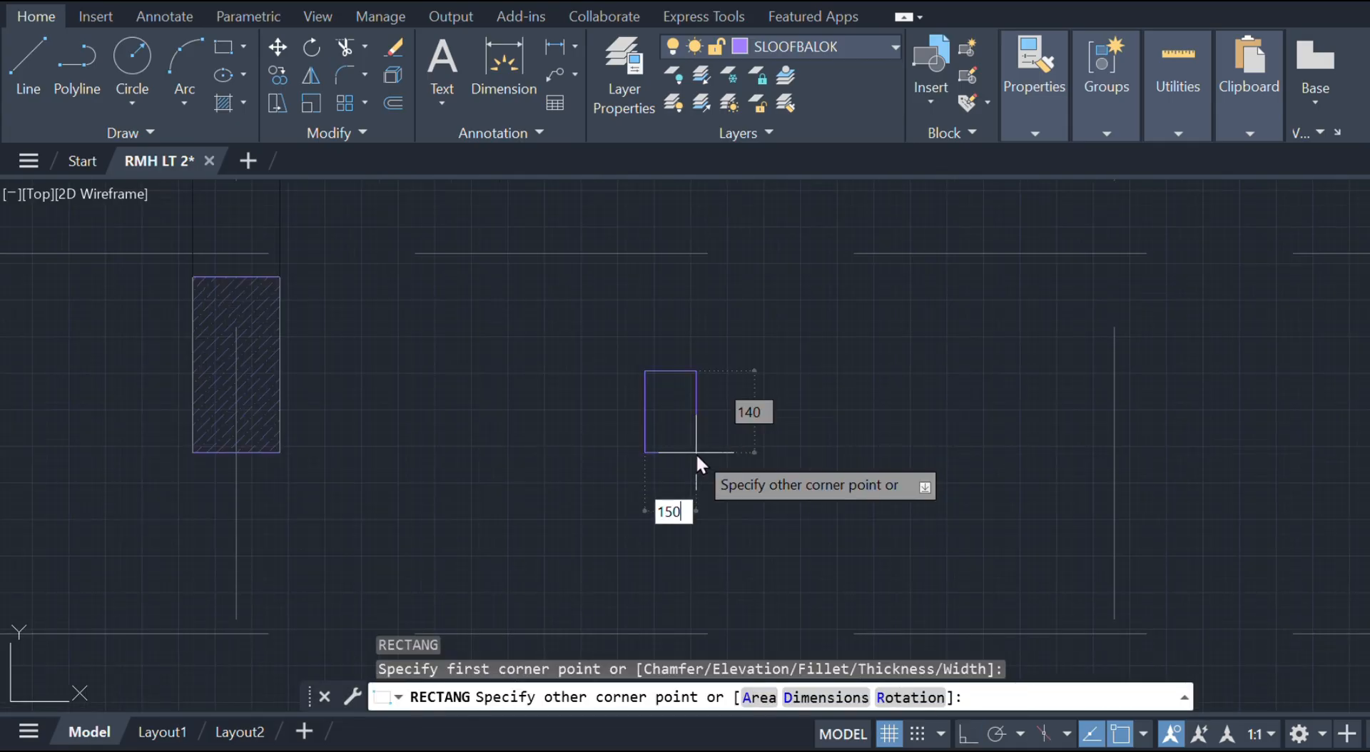
{"action": "key", "text": "Tab"}
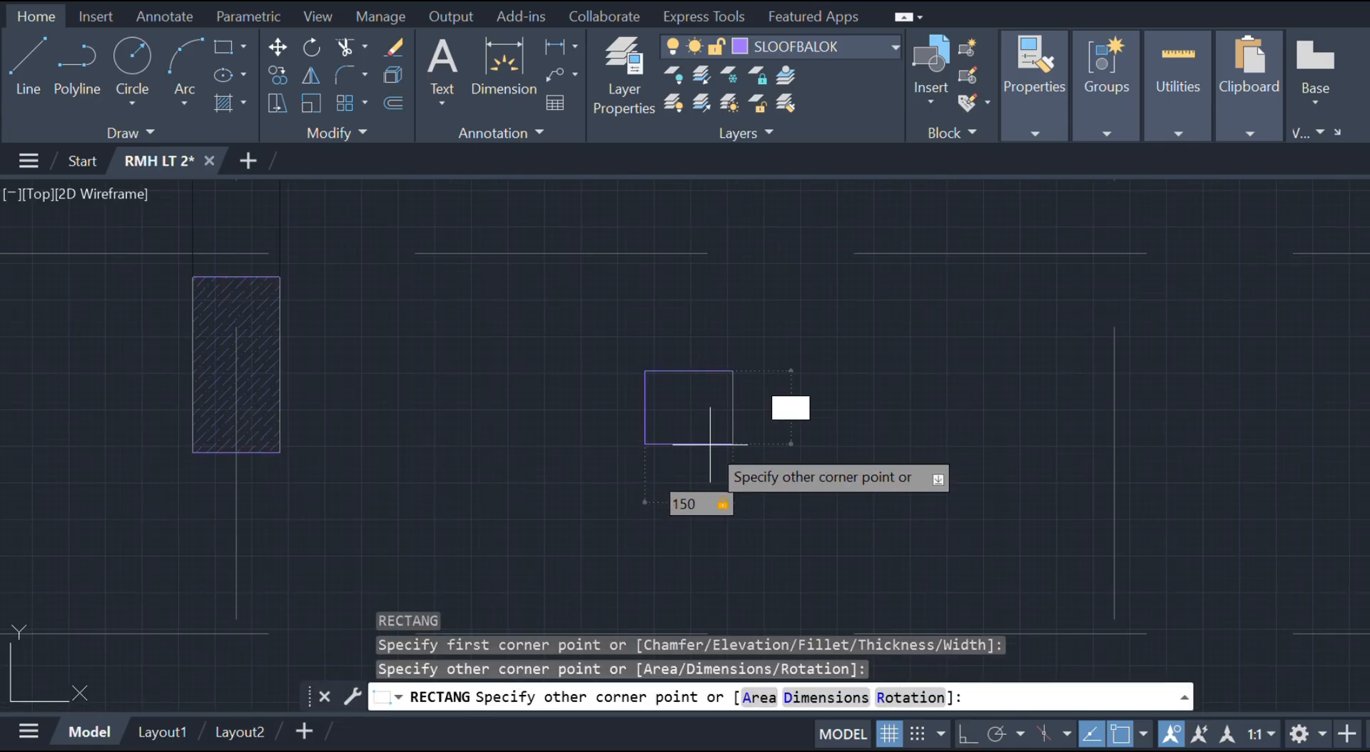
{"action": "type", "text": "210"}
{"action": "key", "text": "Return"}
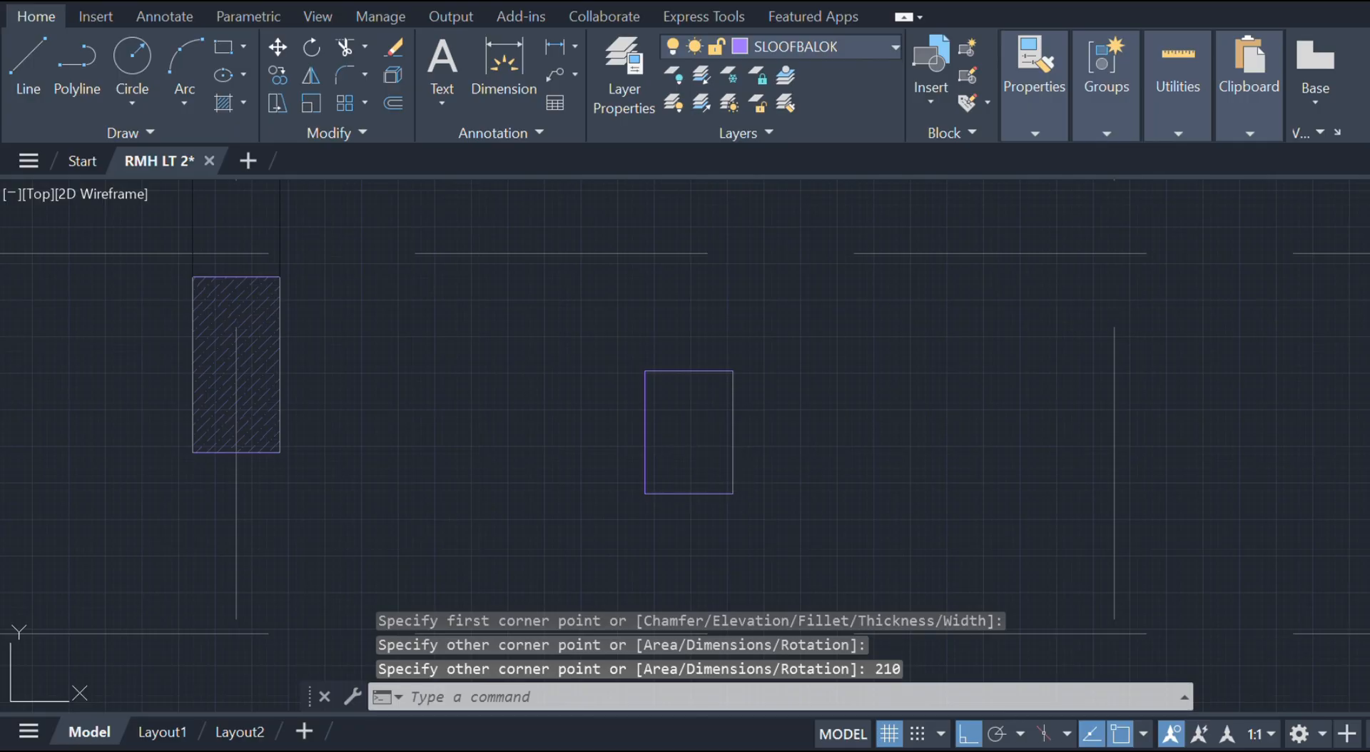
- Hatch the inside of the 150 by 210 rectangle
{"action": "type", "text": "h"}
{"action": "key", "text": "Return"}
{"action": "left_click", "coordinate": [697, 423]}
{"action": "key", "text": "Escape"}
- Move the hatched 150 by 210 beam by its top-left corner onto the top-right corner of the 300-high beam on axis D
{"action": "left_click", "coordinate": [710, 440]}
{"action": "left_click", "coordinate": [694, 374]}
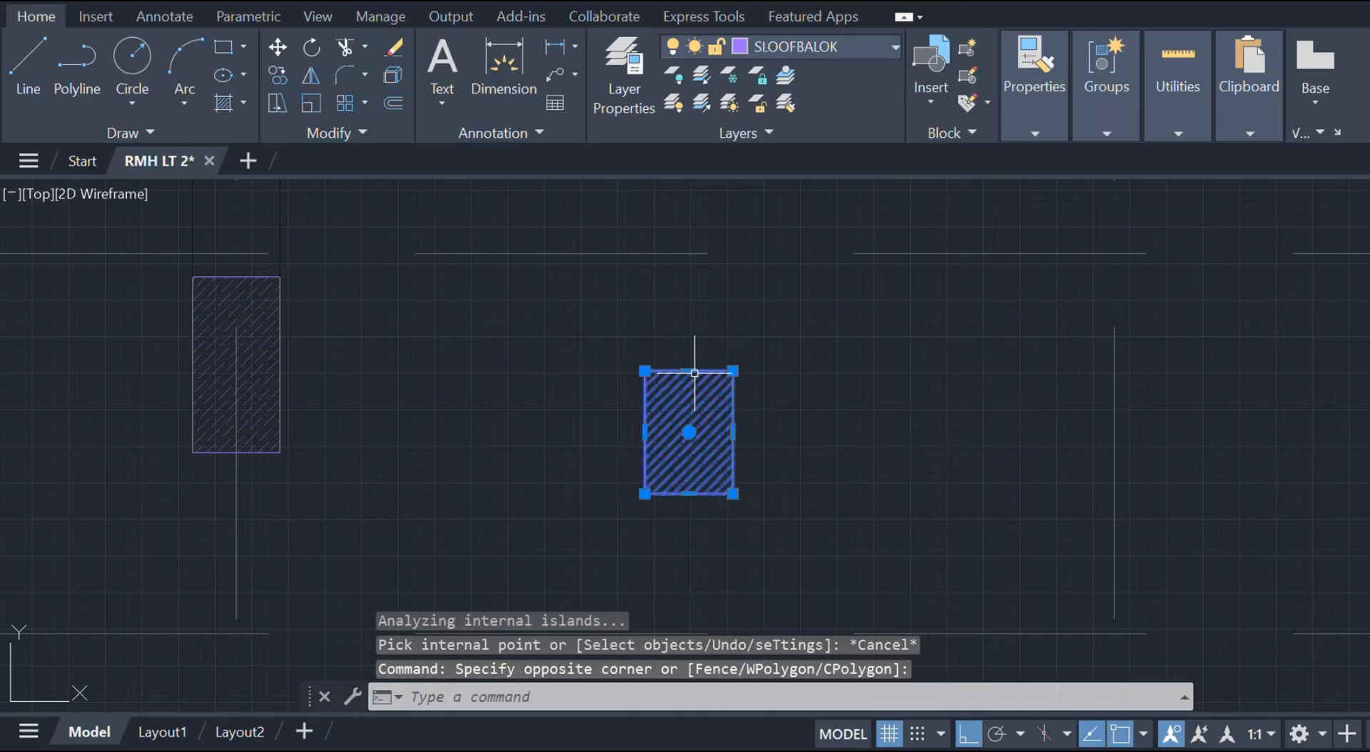
{"action": "key", "text": "Return"}
{"action": "scroll", "coordinate": [661, 370], "scroll_direction": "up", "scroll_amount": 4}
{"action": "left_click", "coordinate": [618, 370]}
{"action": "scroll", "coordinate": [548, 319], "scroll_direction": "down", "scroll_amount": 6}
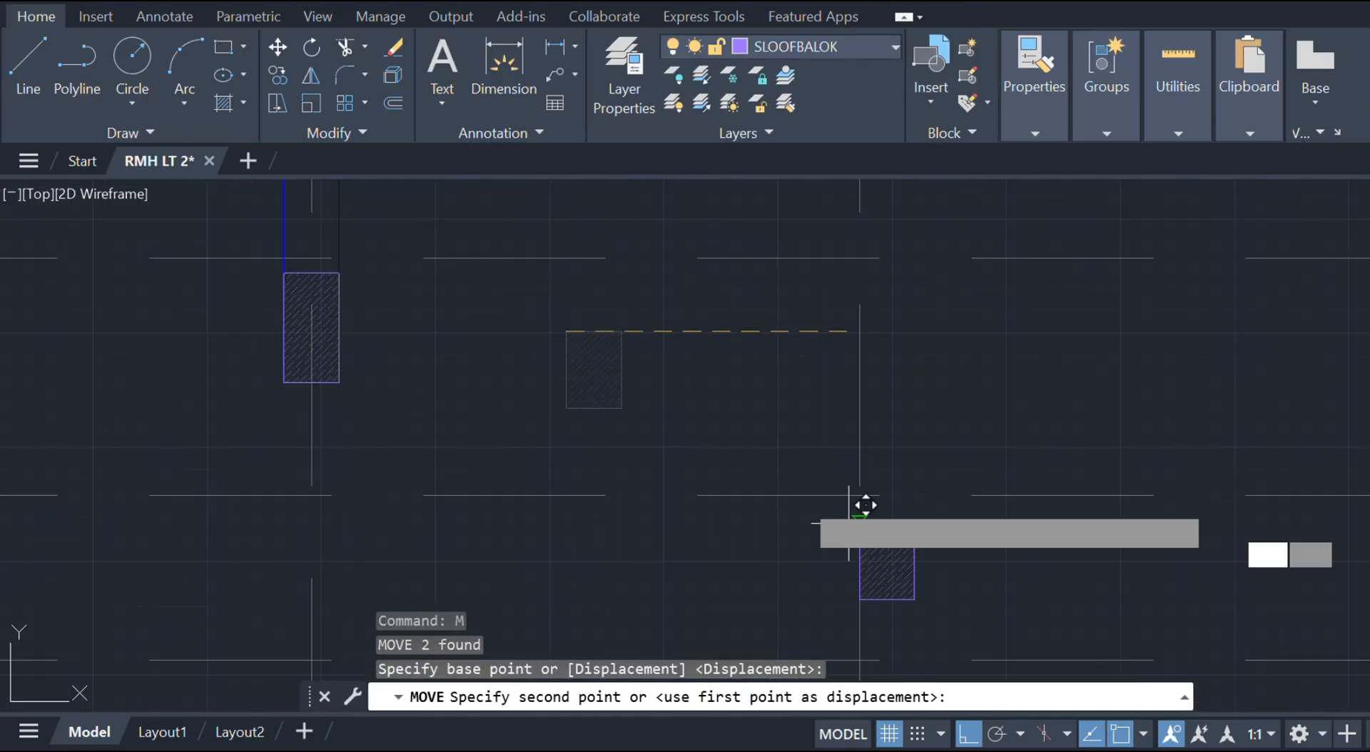
{"action": "middle_click_drag", "start_coordinate": [432, 294], "coordinate": [675, 523]}
{"action": "scroll", "coordinate": [619, 527], "scroll_direction": "up", "scroll_amount": 6}
{"action": "key", "text": "Escape"}
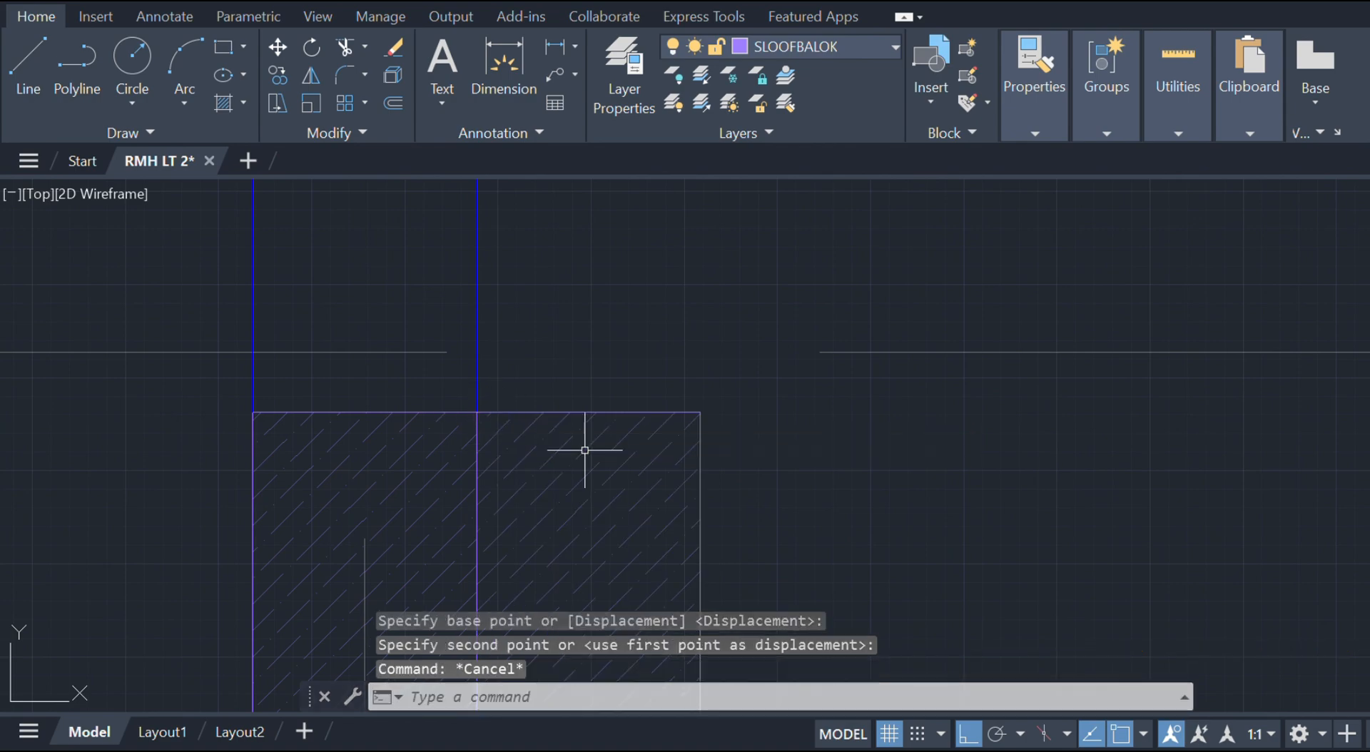
- Move the 150 by 210 beam horizontally by the midpoint of its top edge onto axis E
{"action": "left_click", "coordinate": [719, 503]}
{"action": "left_click", "coordinate": [665, 473]}
{"action": "type", "text": "m"}
{"action": "key", "text": "Return"}
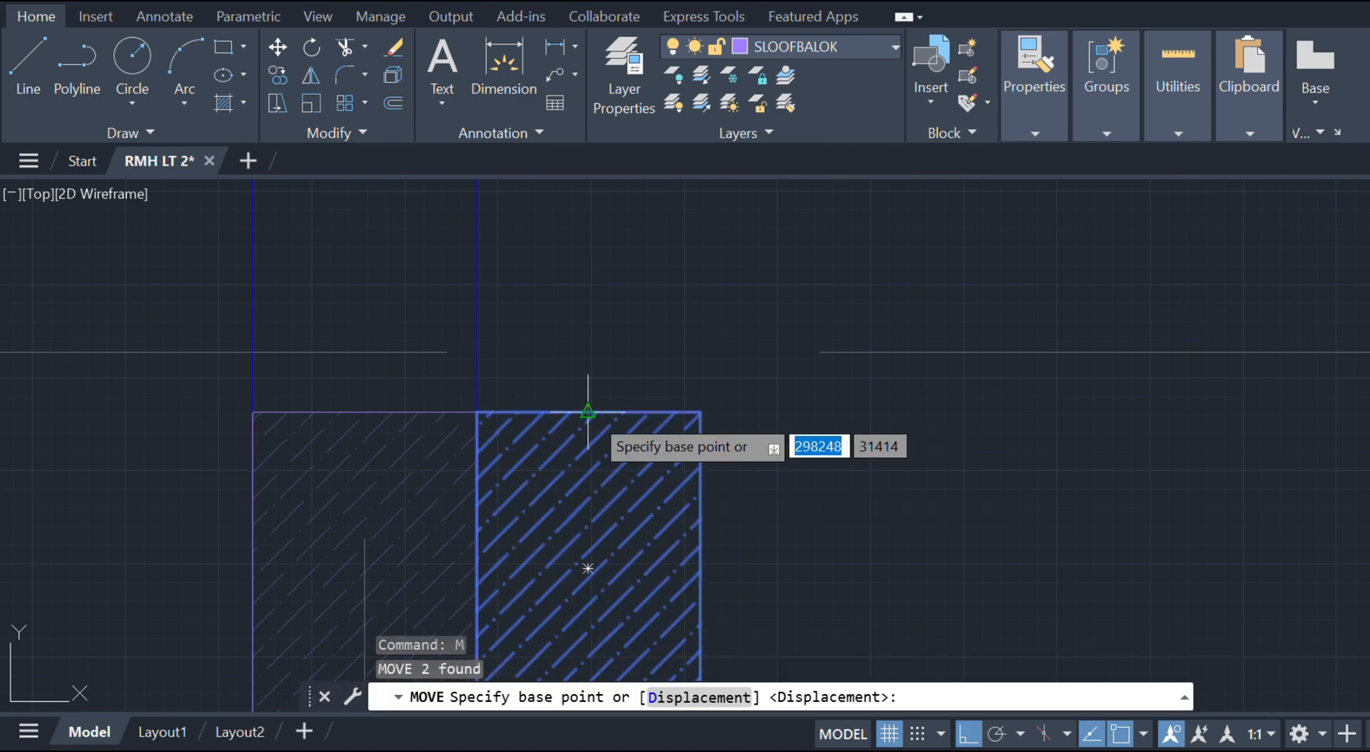
{"action": "left_click", "coordinate": [588, 412]}
{"action": "scroll", "coordinate": [812, 451], "scroll_direction": "down", "scroll_amount": 6}
{"action": "middle_click_drag", "start_coordinate": [815, 452], "coordinate": [581, 436]}
{"action": "scroll", "coordinate": [1002, 448], "scroll_direction": "up", "scroll_amount": 6}
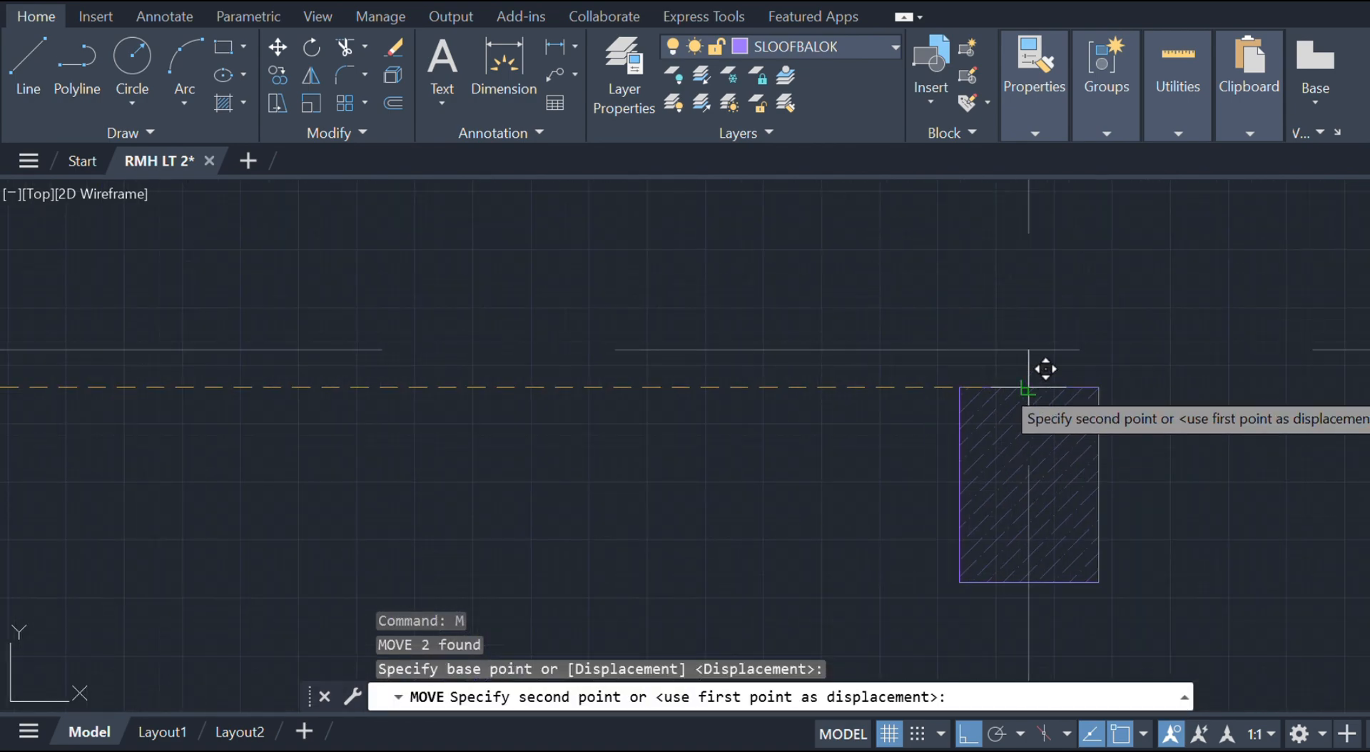
{"action": "left_click", "coordinate": [1030, 388]}
{"action": "key", "text": "Escape"}
- On layer DINDING 1, draw a 150-high multiline wall upward from the top midpoint of the beam on axis E
{"action": "scroll", "coordinate": [1025, 386], "scroll_direction": "down", "scroll_amount": 6}
{"action": "middle_click_drag", "start_coordinate": [1026, 386], "coordinate": [854, 402]}
{"action": "left_click", "coordinate": [868, 48]}
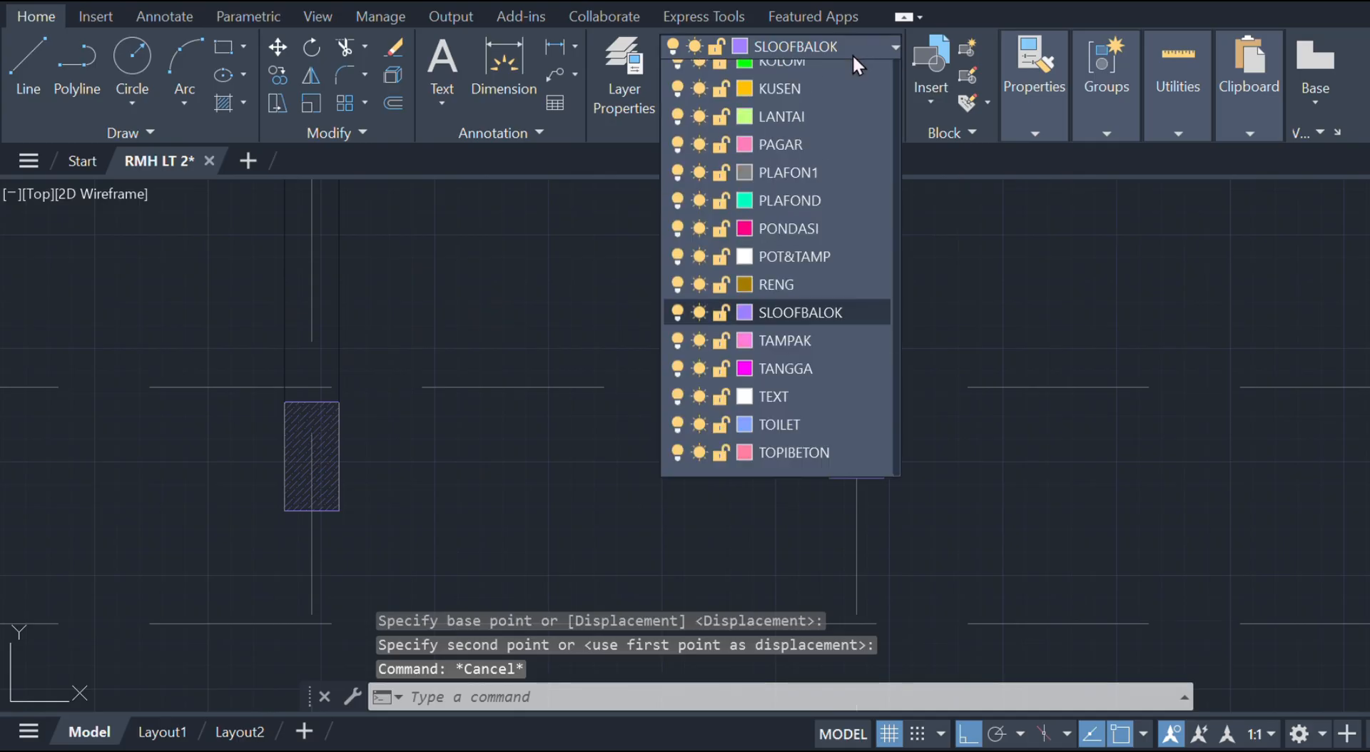
{"action": "left_click", "coordinate": [834, 162]}
{"action": "type", "text": "ml"}
{"action": "key", "text": "Return"}
{"action": "scroll", "coordinate": [817, 470], "scroll_direction": "up", "scroll_amount": 4}
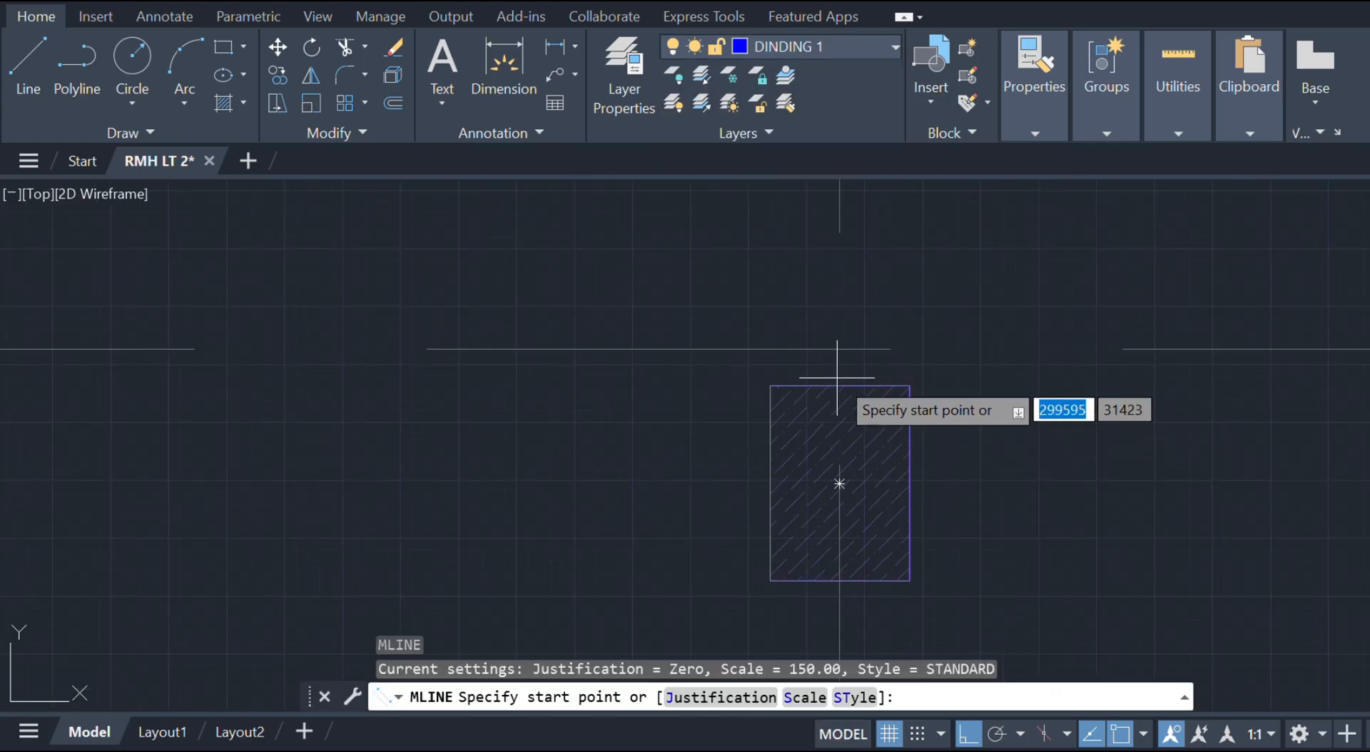
{"action": "left_click", "coordinate": [840, 385]}
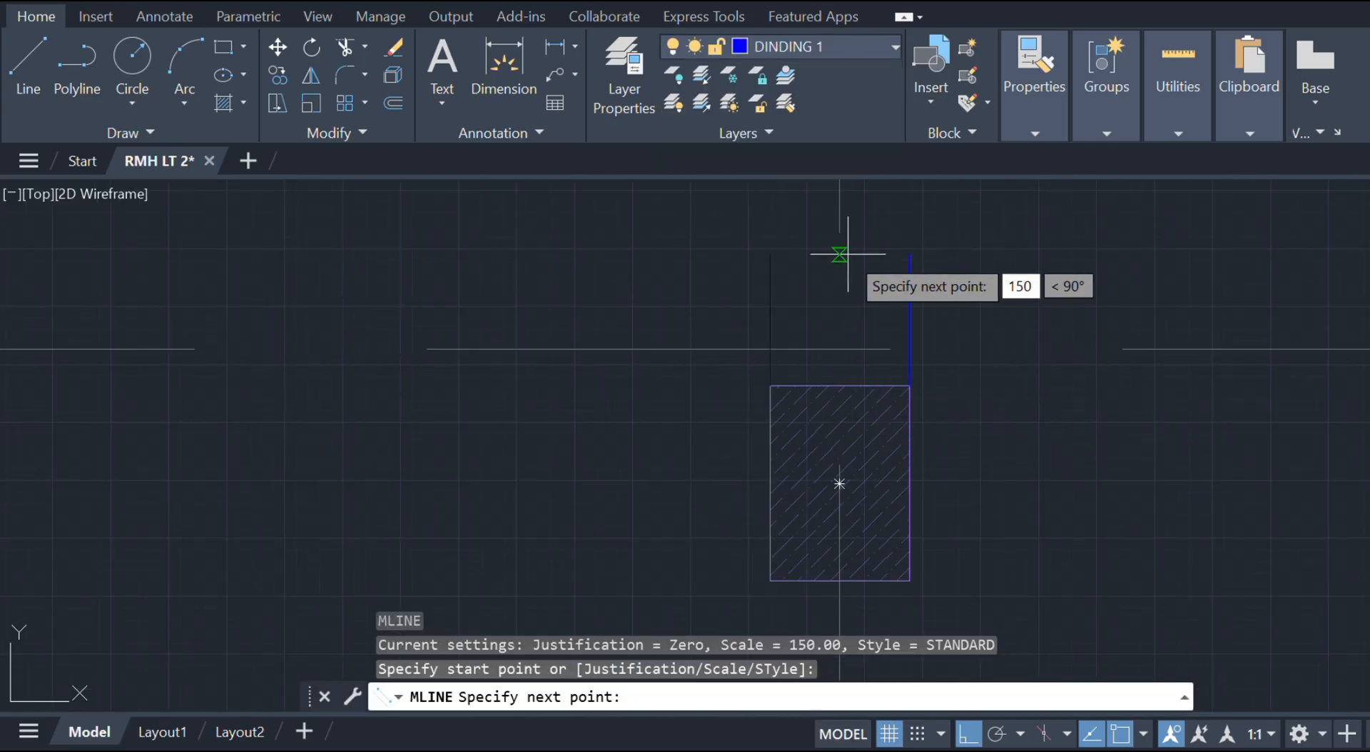
{"action": "type", "text": "150"}
{"action": "key", "text": "Return"}
{"action": "scroll", "coordinate": [821, 500], "scroll_direction": "down", "scroll_amount": 4}
{"action": "key", "text": "Escape"}
- Close the top of the 150-high wall on axis E with a line between its upper ends
{"action": "type", "text": "l"}
{"action": "key", "text": "Return"}
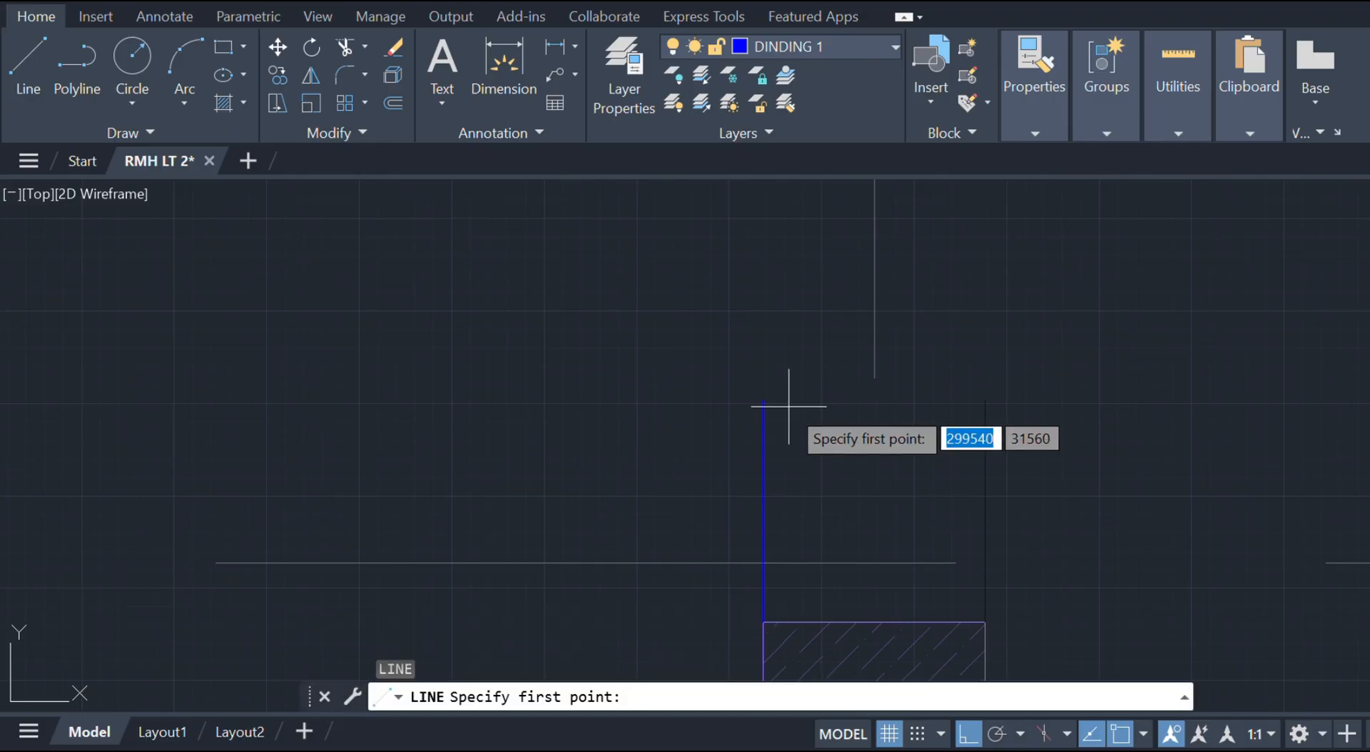
{"action": "key", "text": "Escape"}
- Copy the hatched 250-high beam by its top-left corner onto the top-right corner of the 210-high beam on axis E
{"action": "scroll", "coordinate": [984, 401], "scroll_direction": "down", "scroll_amount": 5}
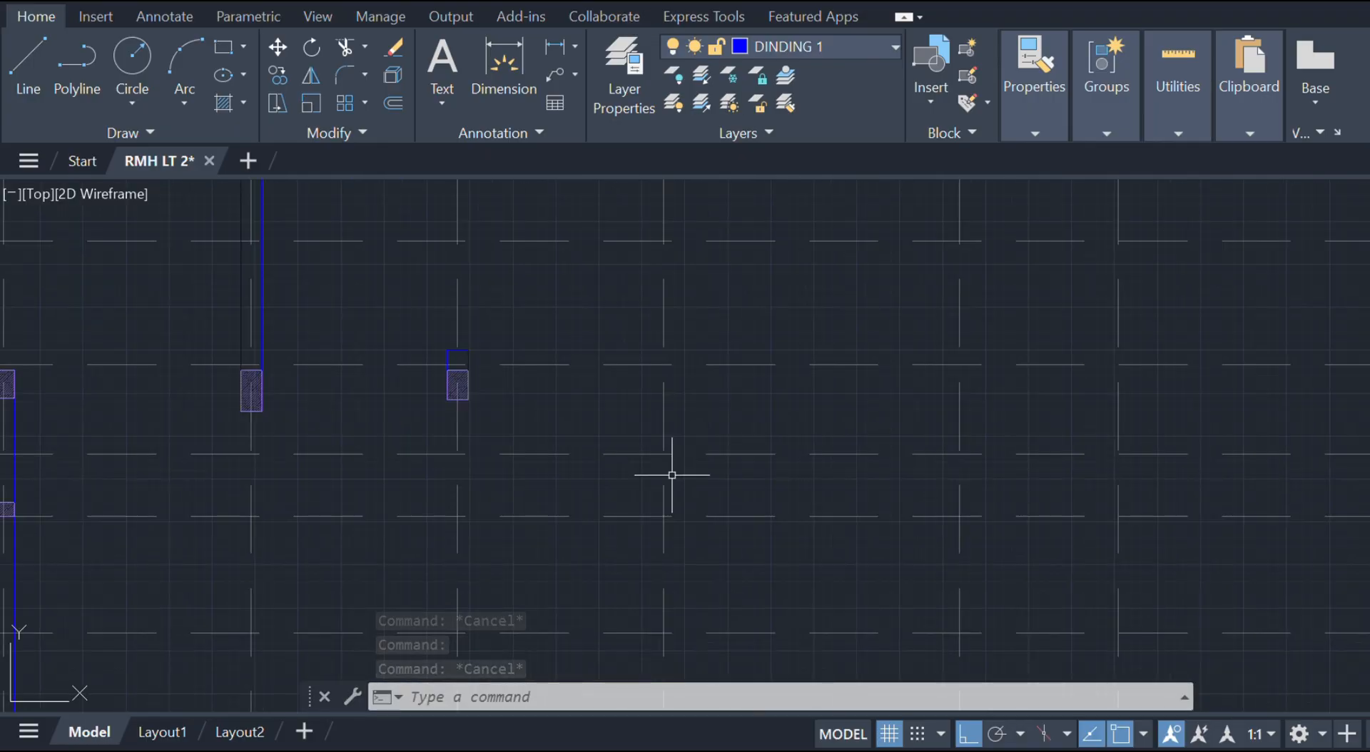
{"action": "scroll", "coordinate": [670, 474], "scroll_direction": "down", "scroll_amount": 5}
{"action": "middle_click_drag", "start_coordinate": [691, 671], "coordinate": [728, 673]}
{"action": "scroll", "coordinate": [735, 529], "scroll_direction": "up", "scroll_amount": 5}
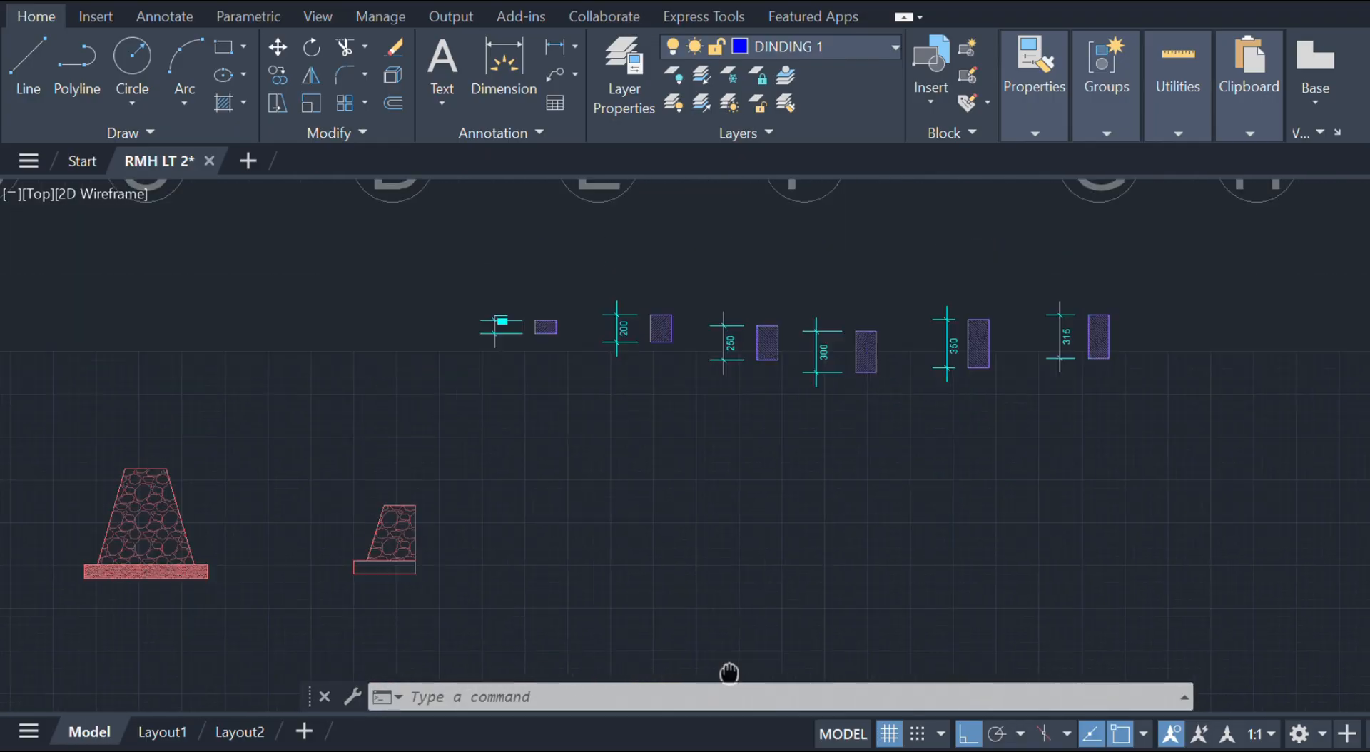
{"action": "middle_click_drag", "start_coordinate": [790, 356], "coordinate": [795, 602]}
{"action": "scroll", "coordinate": [794, 601], "scroll_direction": "up", "scroll_amount": 5}
{"action": "left_click", "coordinate": [771, 424]}
{"action": "type", "text": "c"}
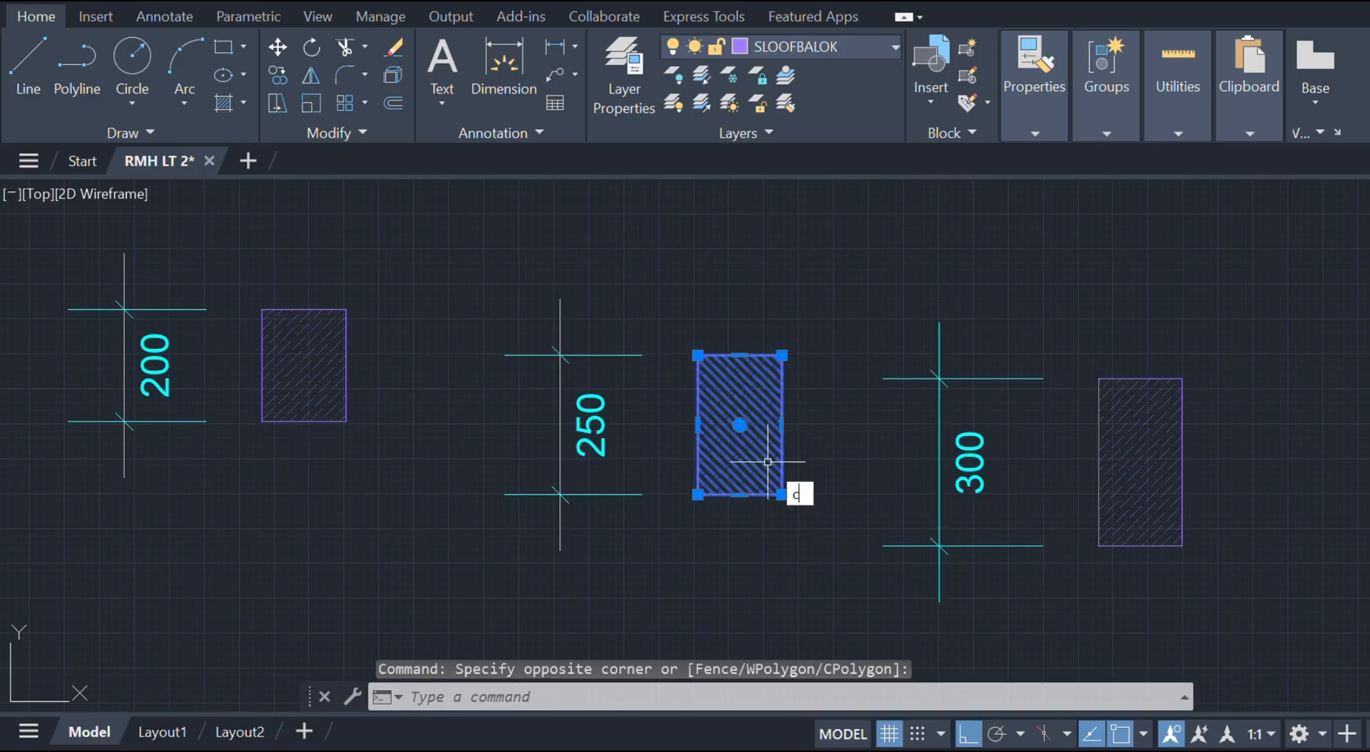
{"action": "type", "text": "o"}
{"action": "key", "text": "Return"}
{"action": "scroll", "coordinate": [719, 379], "scroll_direction": "up", "scroll_amount": 2}
{"action": "left_click", "coordinate": [685, 340]}
{"action": "scroll", "coordinate": [628, 307], "scroll_direction": "down", "scroll_amount": 5}
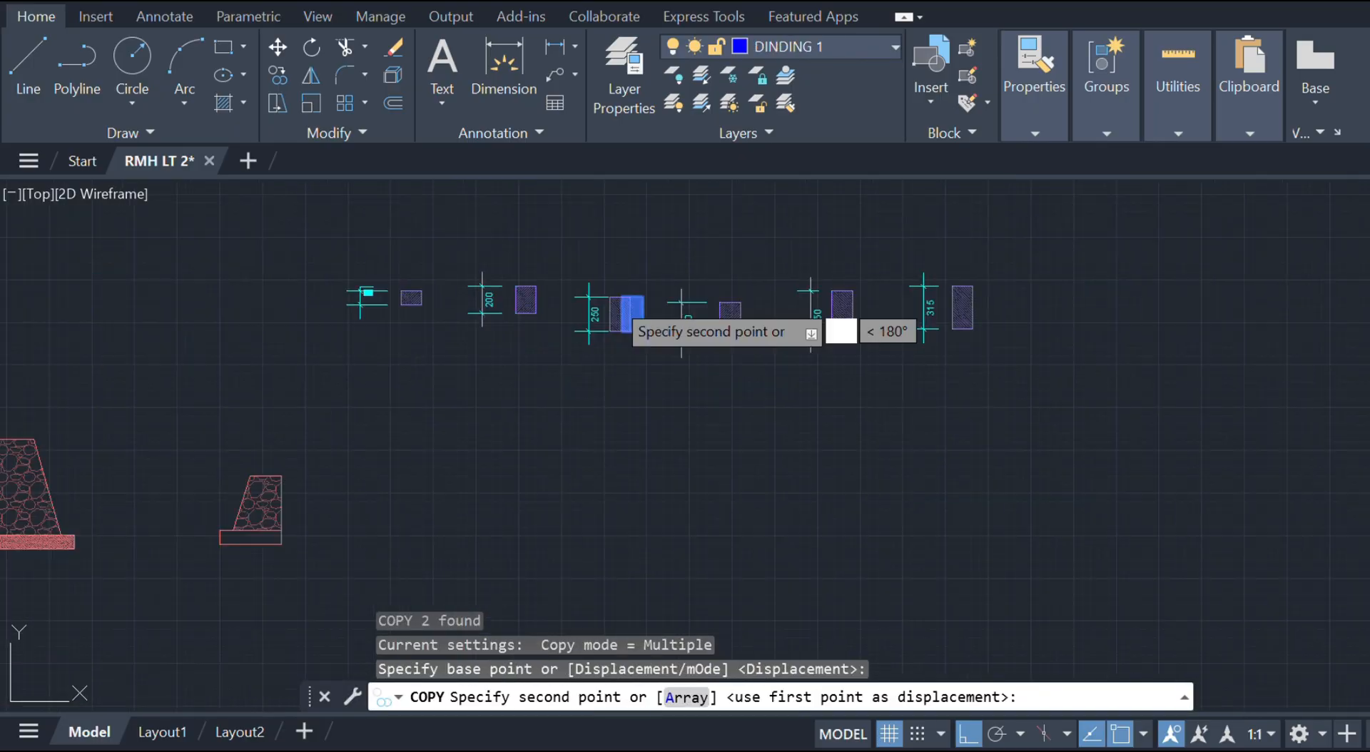
{"action": "scroll", "coordinate": [688, 481], "scroll_direction": "up", "scroll_amount": 3}
{"action": "middle_click_drag", "start_coordinate": [688, 481], "coordinate": [685, 446]}
{"action": "scroll", "coordinate": [699, 342], "scroll_direction": "up", "scroll_amount": 6}
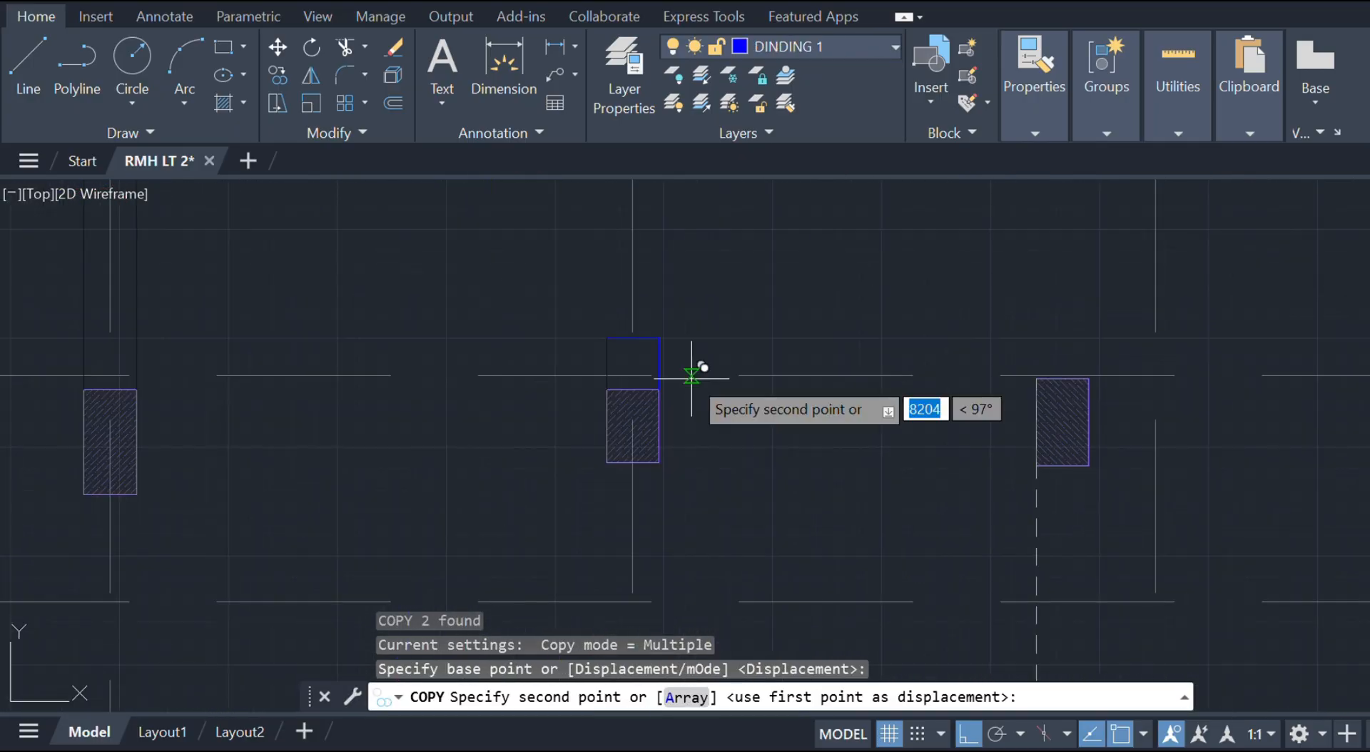
{"action": "left_click", "coordinate": [640, 400]}
{"action": "key", "text": "Escape"}
- Move the copied 250-high beam horizontally by the midpoint of its top edge onto axis F
{"action": "left_click_drag", "start_coordinate": [755, 459], "coordinate": [686, 425]}
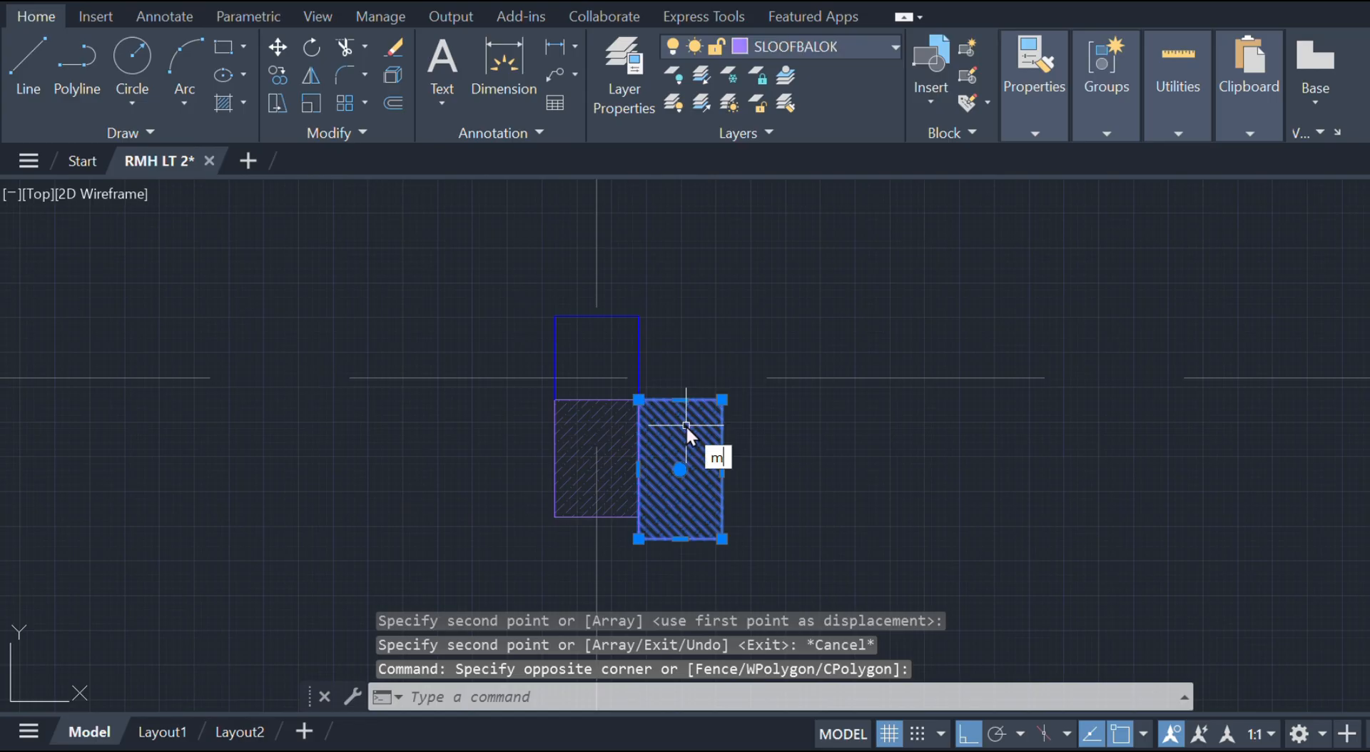
{"action": "type", "text": "m"}
{"action": "key", "text": "Return"}
{"action": "left_click", "coordinate": [683, 400]}
{"action": "scroll", "coordinate": [734, 413], "scroll_direction": "down", "scroll_amount": 4}
{"action": "scroll", "coordinate": [835, 409], "scroll_direction": "up", "scroll_amount": 4}
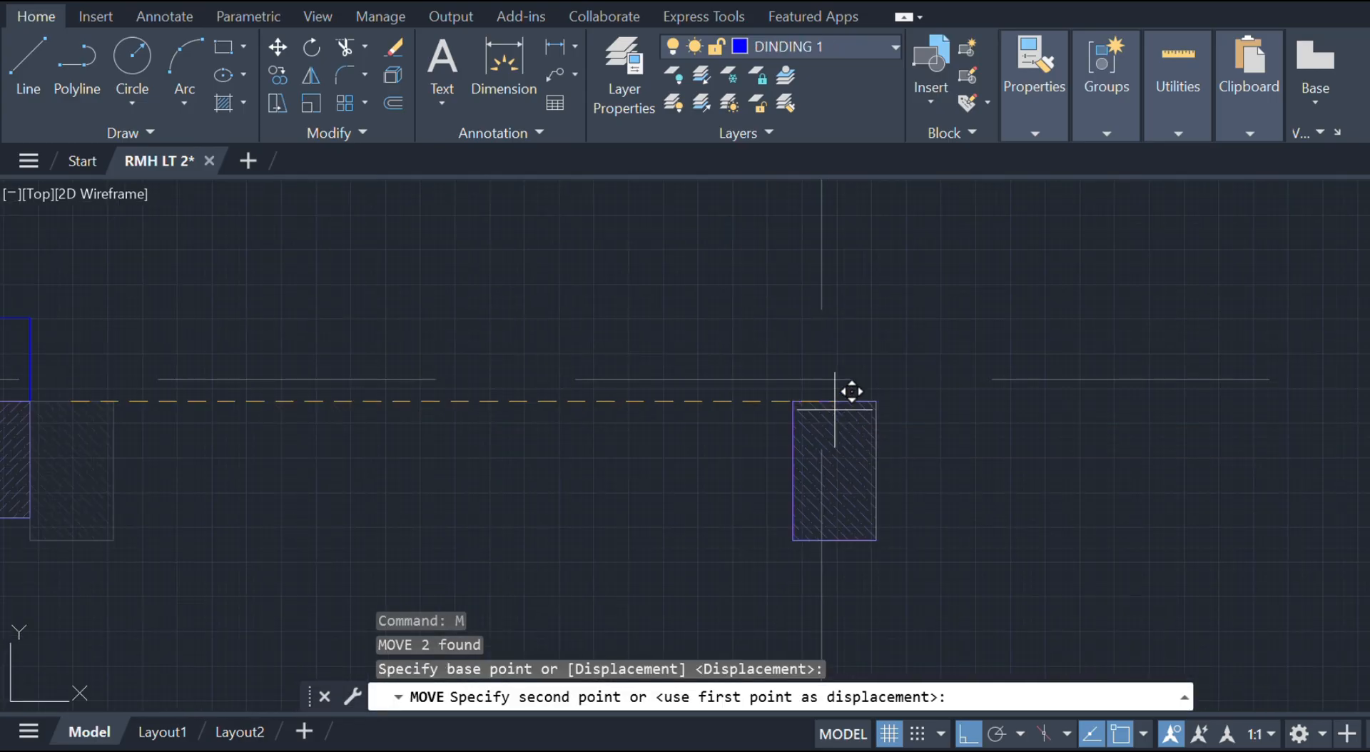
{"action": "key", "text": "Escape"}
- Offset the line on top of the foundation beam on axis G upward by 85
{"action": "scroll", "coordinate": [621, 400], "scroll_direction": "down", "scroll_amount": 4}
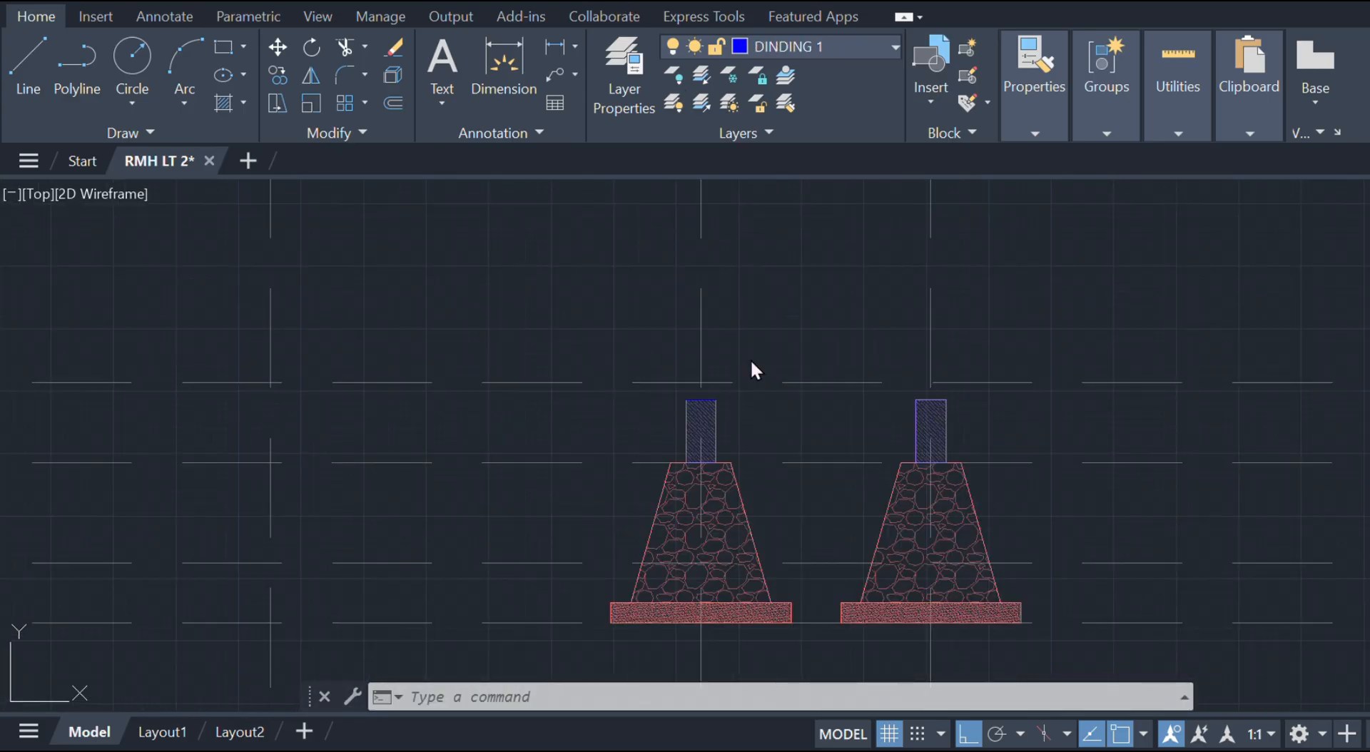
{"action": "scroll", "coordinate": [703, 400], "scroll_direction": "up", "scroll_amount": 3}
{"action": "left_click", "coordinate": [707, 394]}
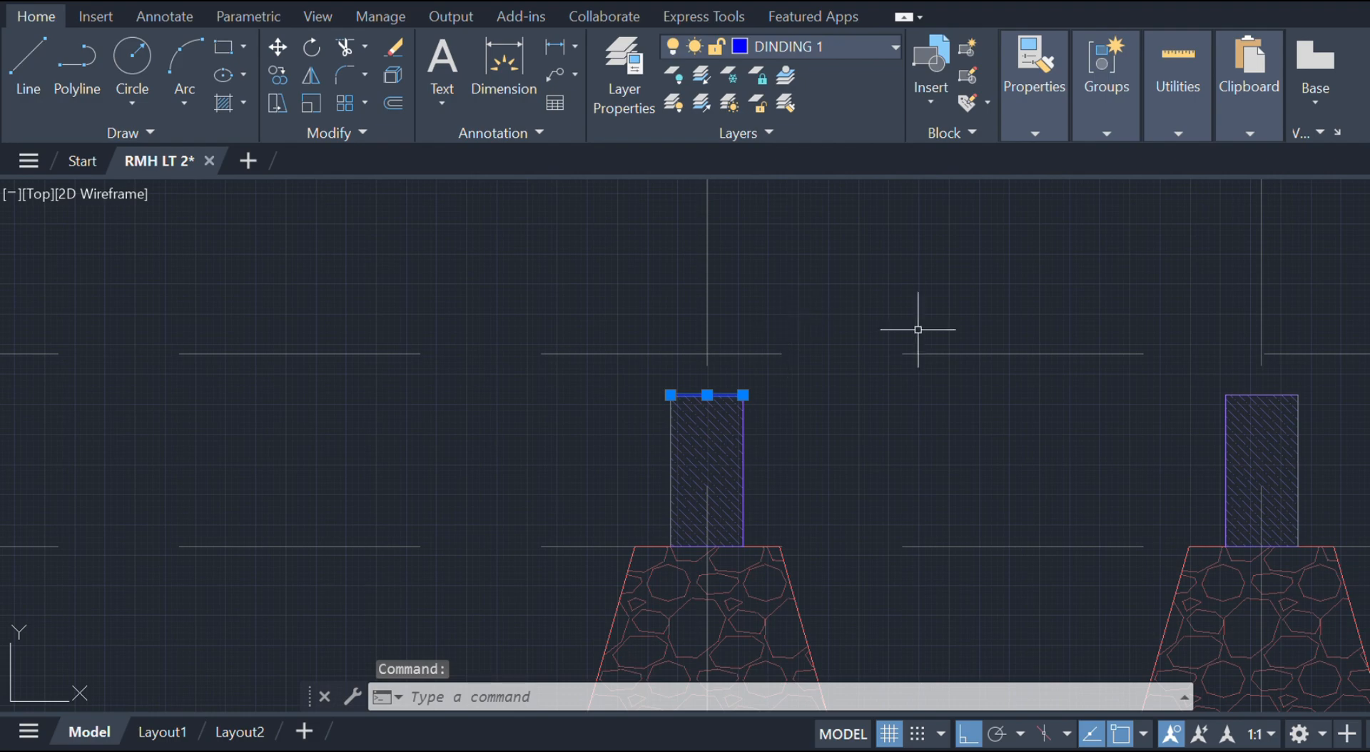
{"action": "type", "text": "o"}
{"action": "key", "text": "Return"}
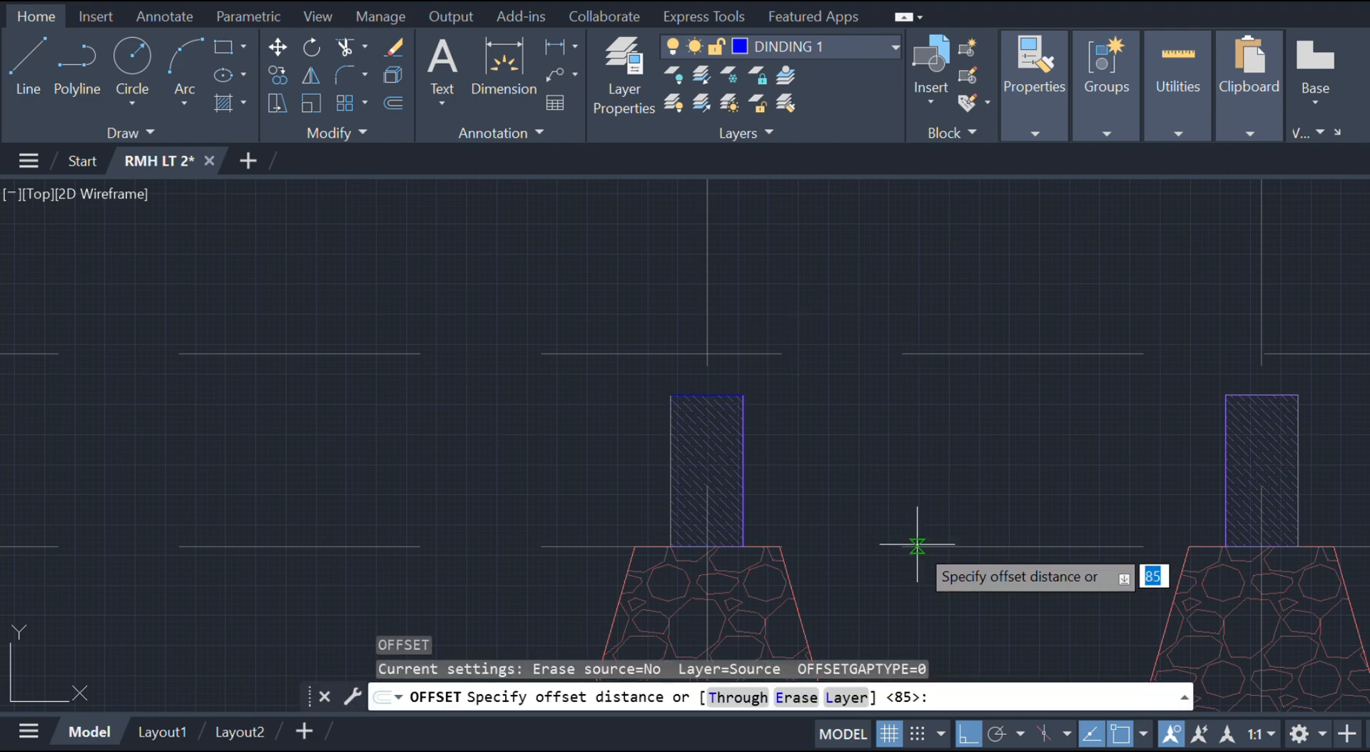
{"action": "type", "text": "85"}
{"action": "key", "text": "Return"}
{"action": "left_click", "coordinate": [756, 311]}
{"action": "key", "text": "Escape"}
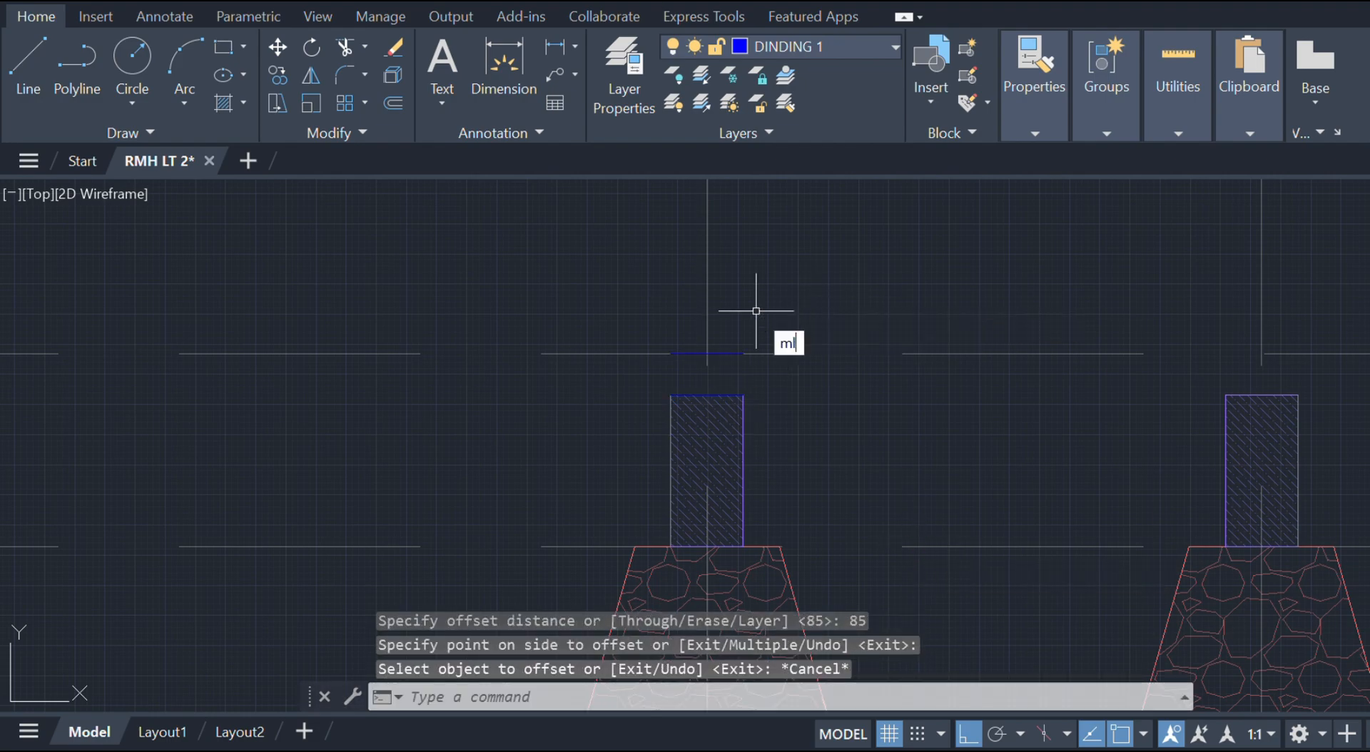
- Draw a 2500-high multiline wall upward from the midpoint of the offset line on axis G
{"action": "type", "text": "ml"}
{"action": "key", "text": "Return"}
{"action": "left_click", "coordinate": [708, 353]}
{"action": "type", "text": "2500"}
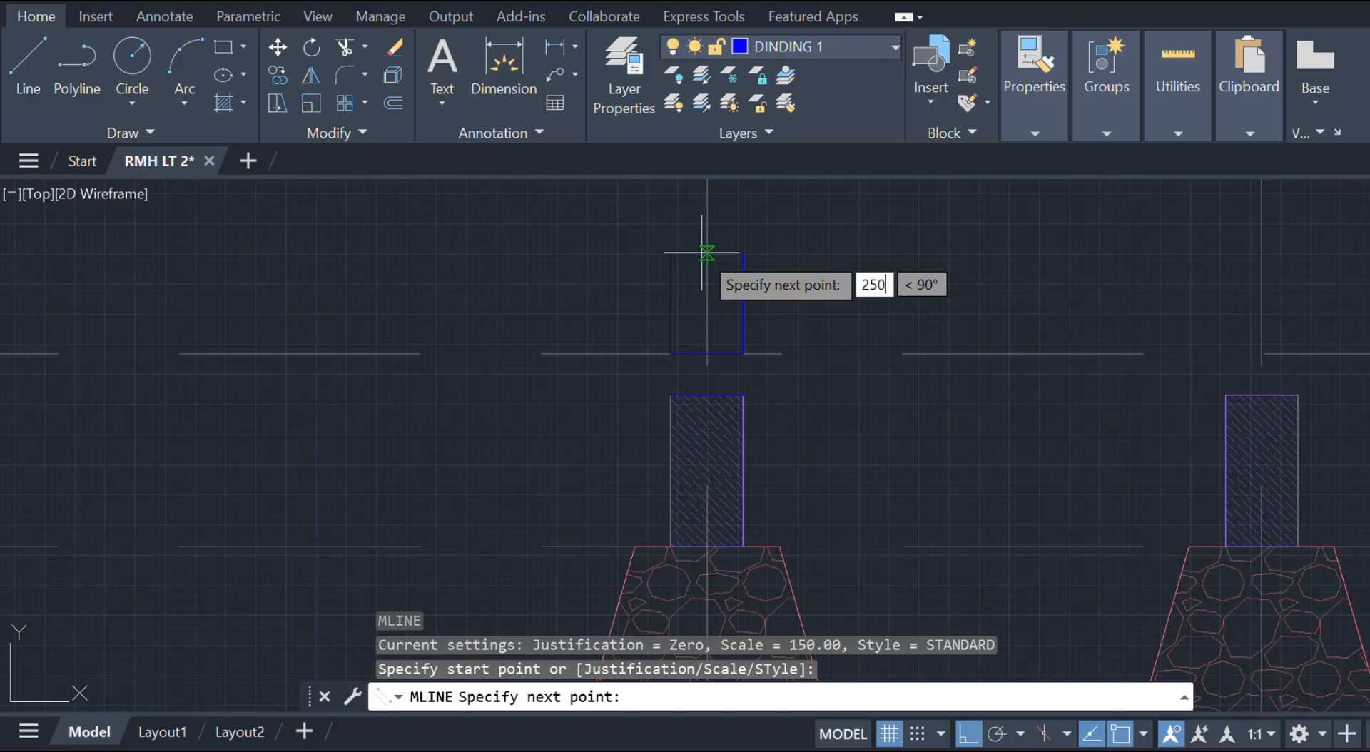
{"action": "key", "text": "Return"}
{"action": "key", "text": "Escape"}
- Erase the stray object by the 2500-high wall on axis G and close the wall's top with a line between its upper ends
{"action": "scroll", "coordinate": [685, 443], "scroll_direction": "down", "scroll_amount": 5}
{"action": "scroll", "coordinate": [646, 582], "scroll_direction": "up", "scroll_amount": 8}
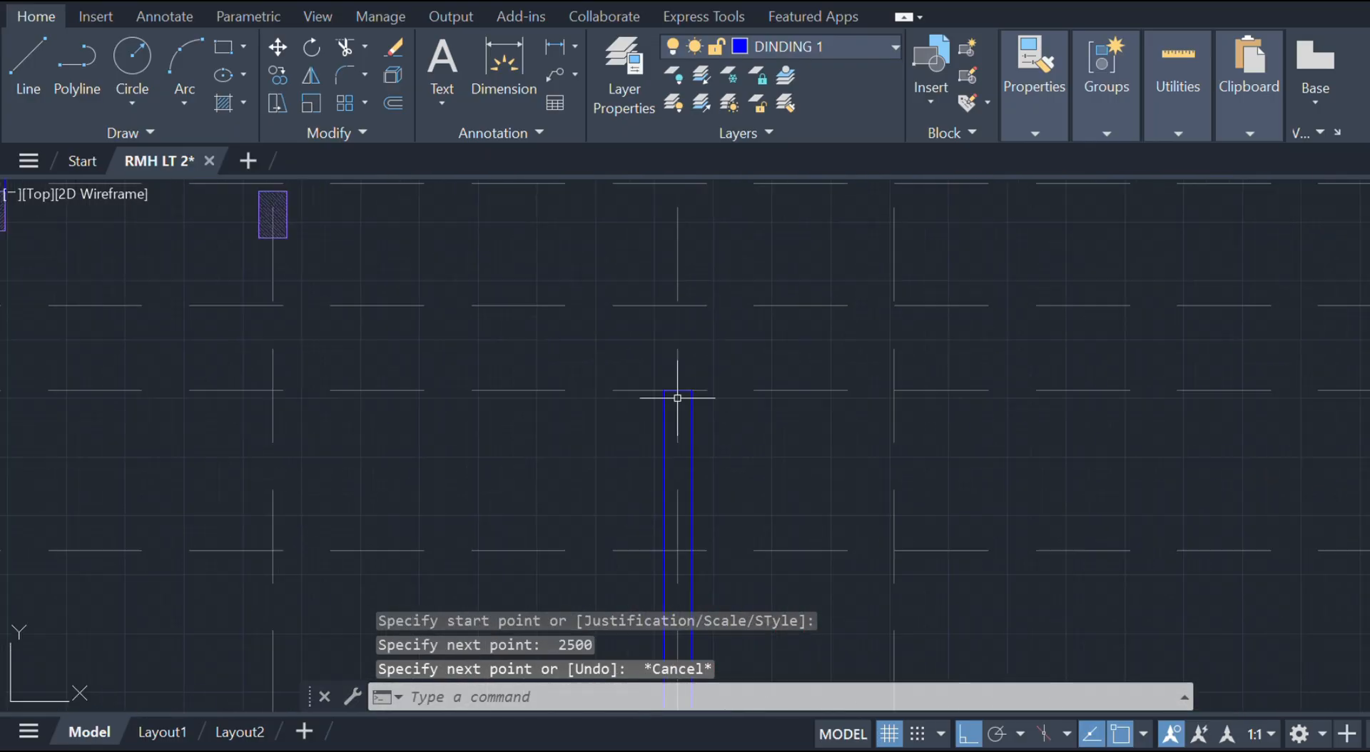
{"action": "left_click", "coordinate": [689, 433]}
{"action": "key", "text": "Delete"}
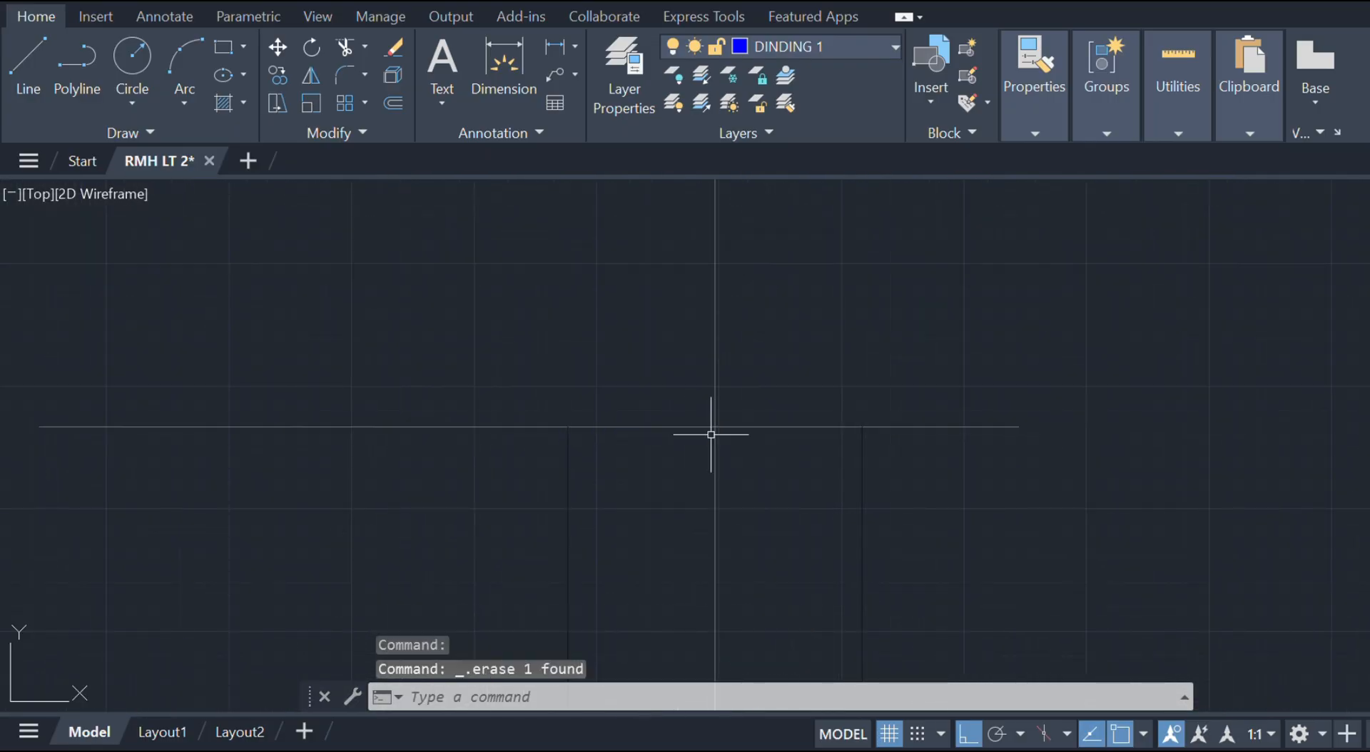
{"action": "type", "text": "l"}
{"action": "key", "text": "Return"}
{"action": "left_click", "coordinate": [568, 426]}
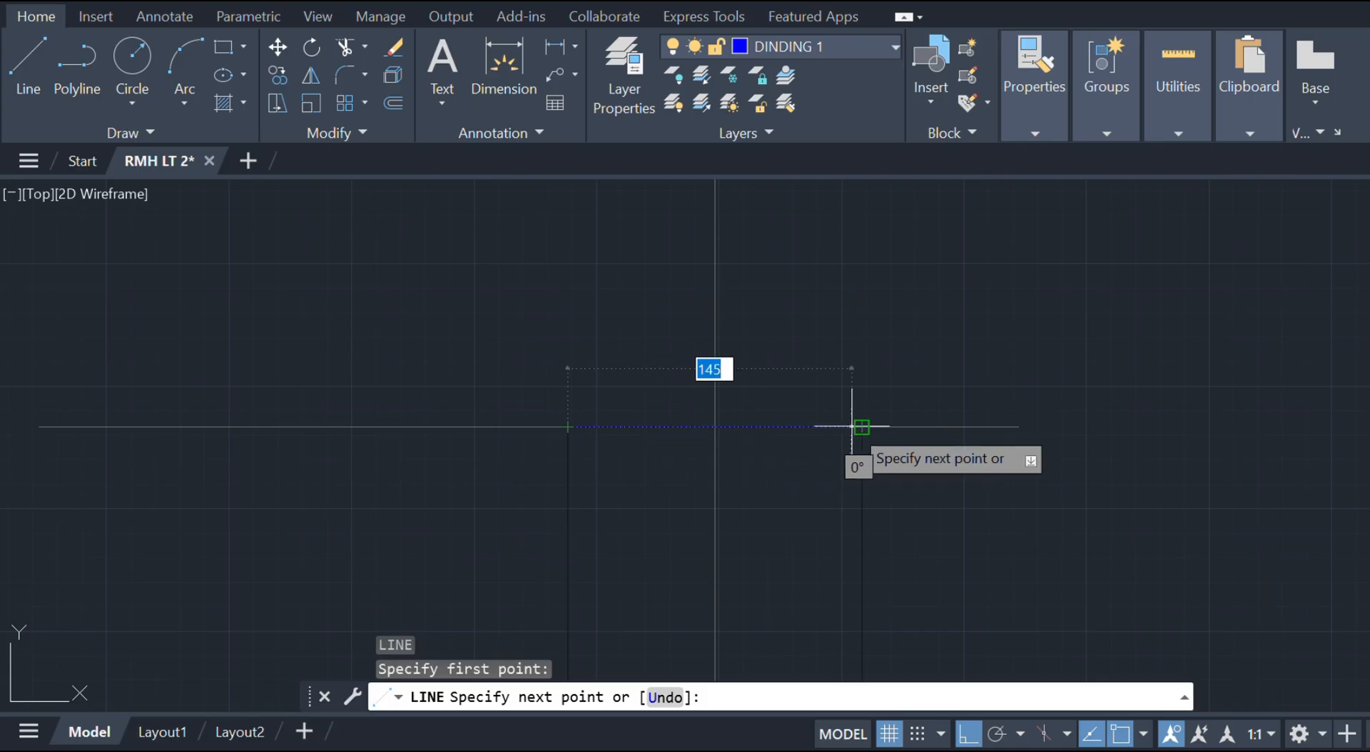
{"action": "key", "text": "Escape"}
- Copy the hatched 100-high beam by its bottom-left corner onto the top-left corner of the 2500-high wall on axis G
{"action": "scroll", "coordinate": [716, 580], "scroll_direction": "down", "scroll_amount": 10}
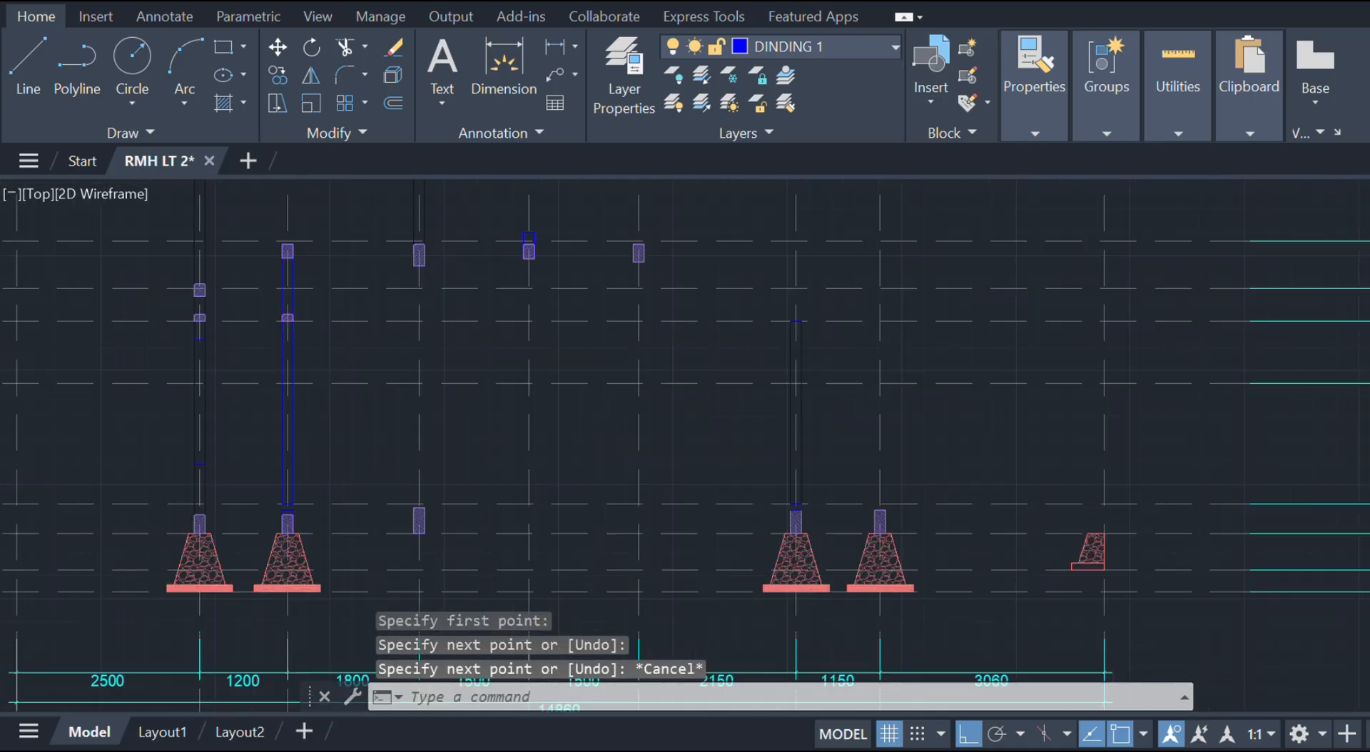
{"action": "scroll", "coordinate": [595, 551], "scroll_direction": "up", "scroll_amount": 6}
{"action": "middle_click_drag", "start_coordinate": [763, 605], "coordinate": [749, 452]}
{"action": "scroll", "coordinate": [759, 471], "scroll_direction": "up", "scroll_amount": 4}
{"action": "left_click", "coordinate": [782, 577]}
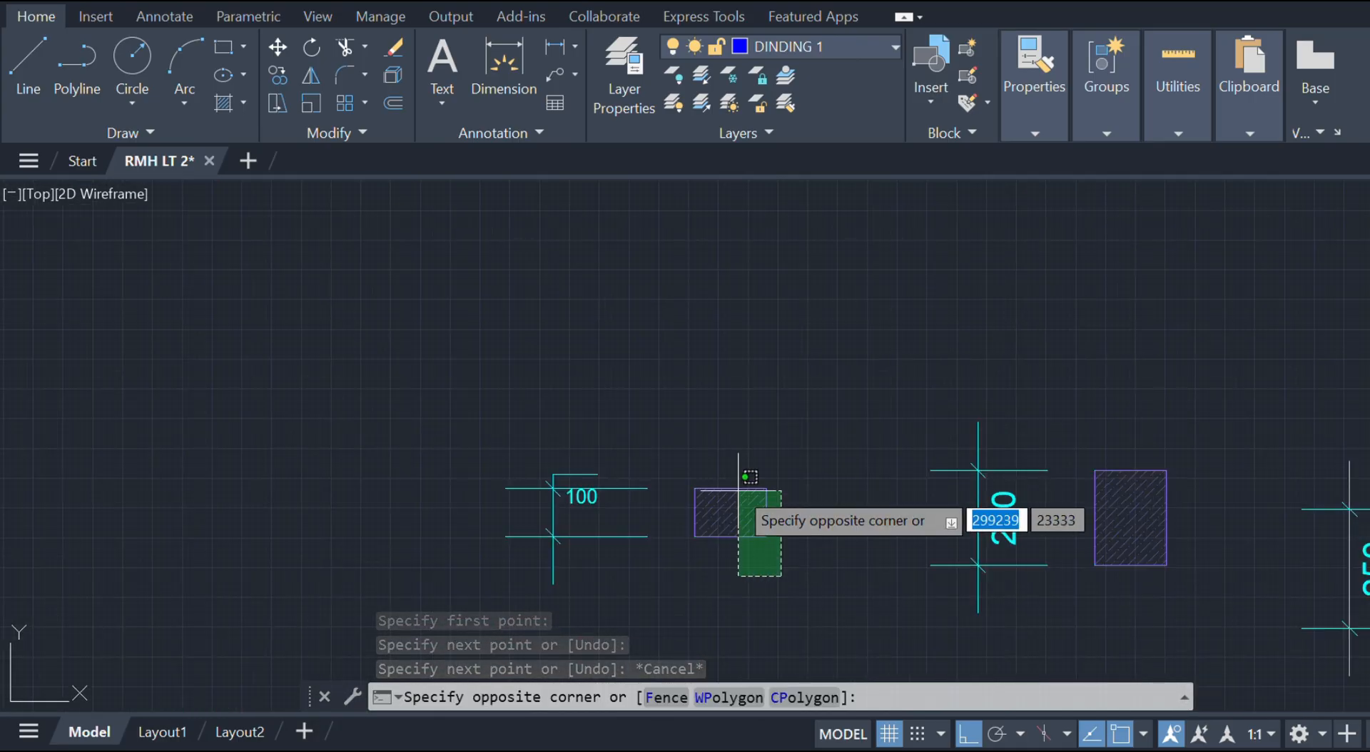
{"action": "left_click", "coordinate": [733, 482]}
{"action": "type", "text": "co"}
{"action": "key", "text": "Return"}
{"action": "scroll", "coordinate": [713, 524], "scroll_direction": "up", "scroll_amount": 4}
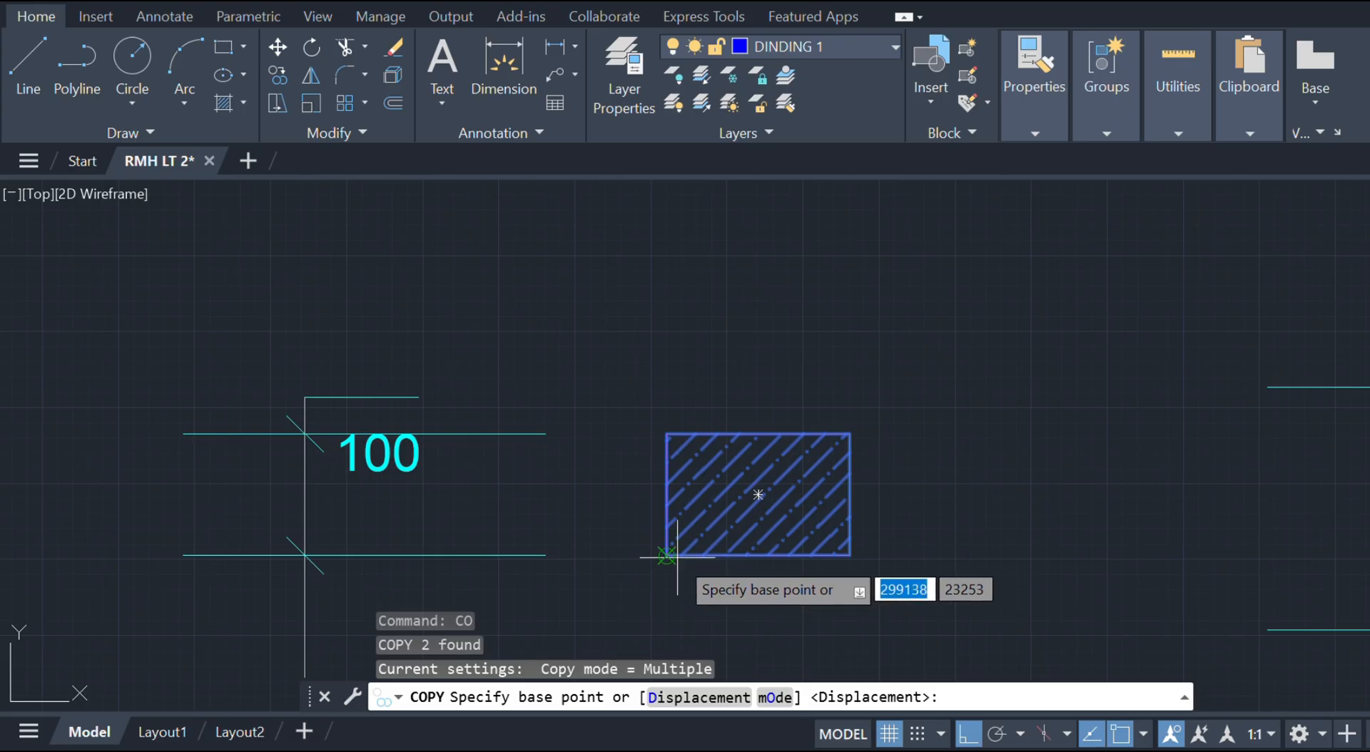
{"action": "left_click", "coordinate": [676, 556]}
{"action": "scroll", "coordinate": [792, 474], "scroll_direction": "down", "scroll_amount": 8}
{"action": "scroll", "coordinate": [881, 397], "scroll_direction": "up", "scroll_amount": 3}
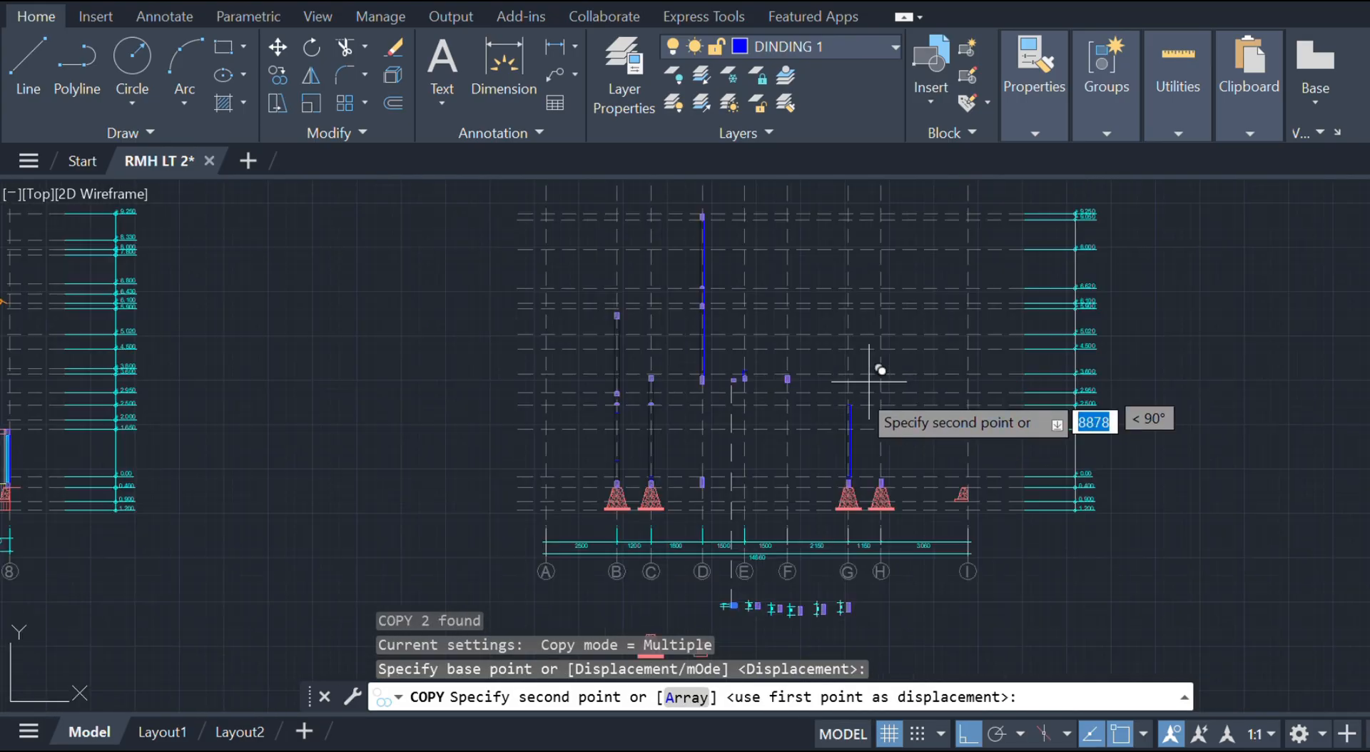
{"action": "scroll", "coordinate": [877, 386], "scroll_direction": "up", "scroll_amount": 6}
{"action": "key", "text": "Escape"}
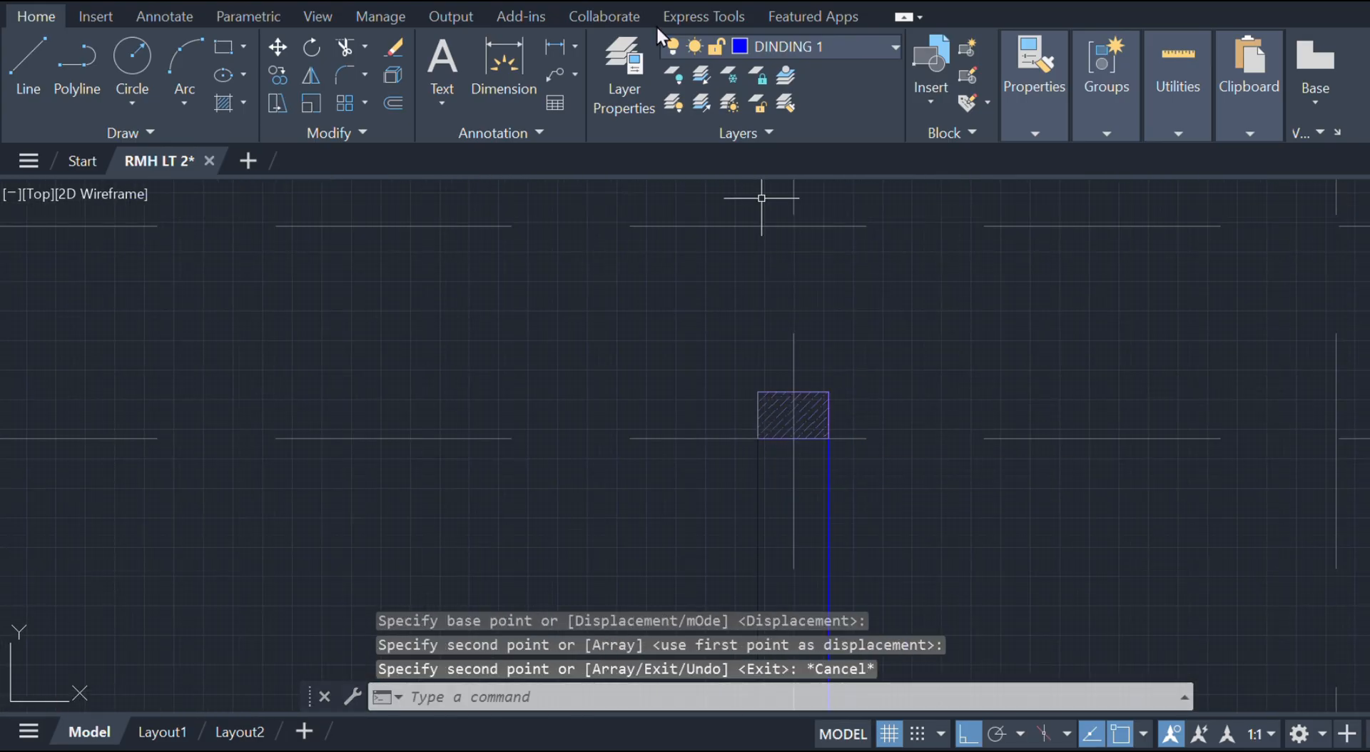
- Draw a 710-high multiline wall upward from the top of the 100-high beam on axis G
{"action": "scroll", "coordinate": [699, 230], "scroll_direction": "down", "scroll_amount": 2}
{"action": "type", "text": "ml"}
{"action": "key", "text": "Return"}
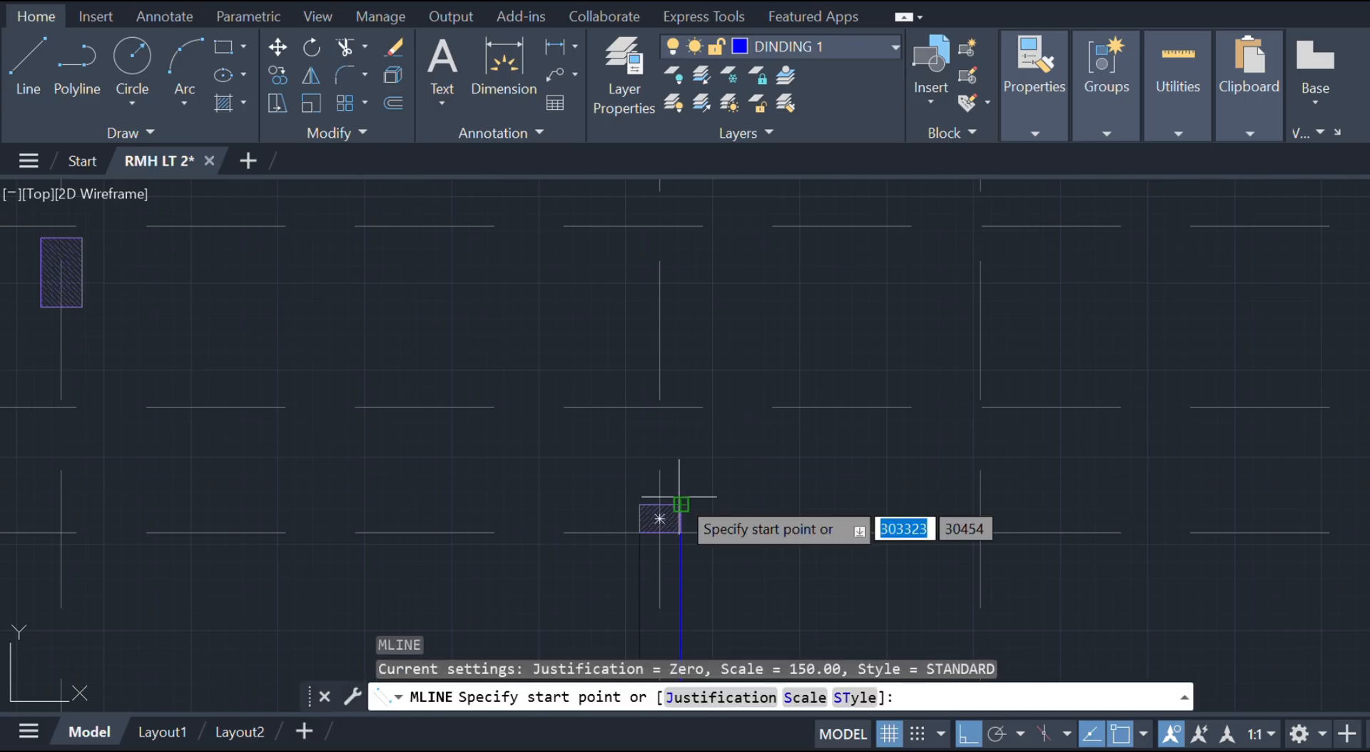
{"action": "left_click", "coordinate": [659, 518]}
{"action": "scroll", "coordinate": [660, 433], "scroll_direction": "up", "scroll_amount": 2}
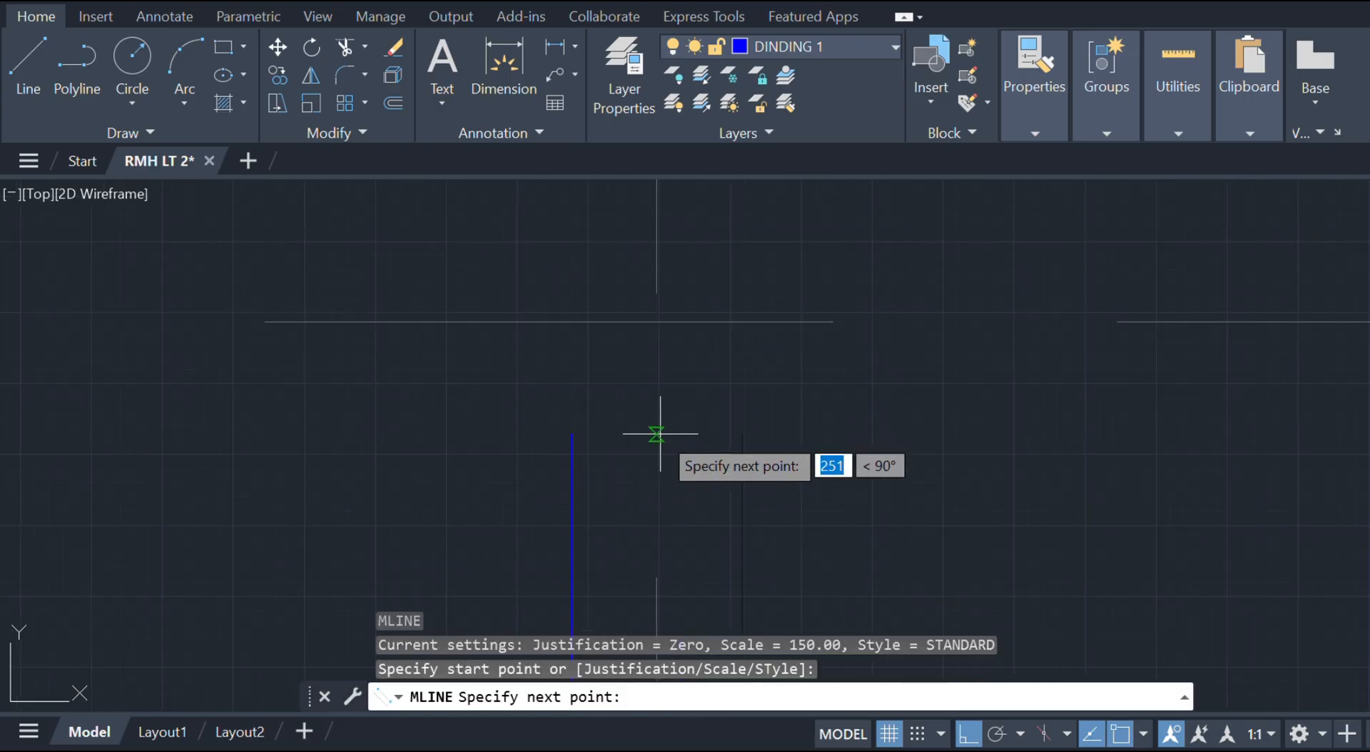
{"action": "key", "text": "Return"}
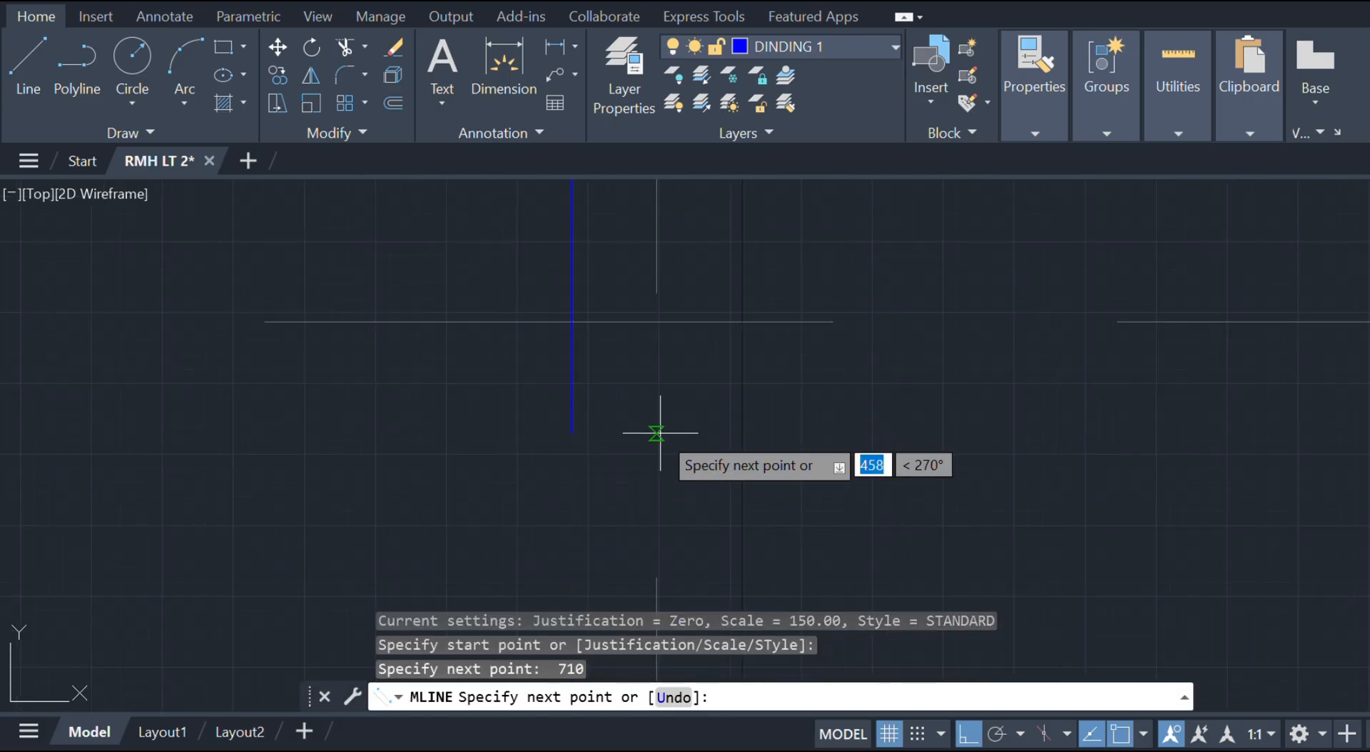
{"action": "key", "text": "Escape"}
- Close the top of the 710-high wall on axis G with a line between its upper ends
{"action": "scroll", "coordinate": [663, 428], "scroll_direction": "up", "scroll_amount": 2}
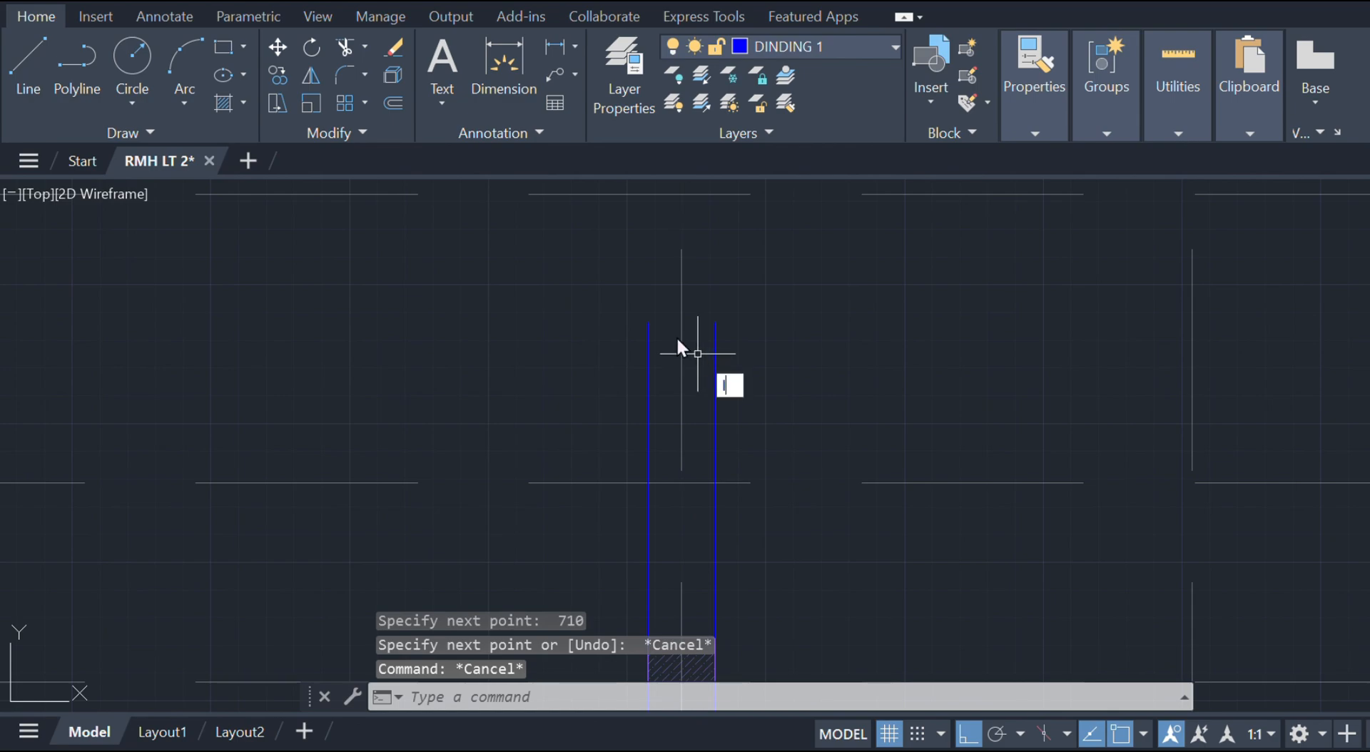
{"action": "type", "text": "l"}
{"action": "key", "text": "Return"}
{"action": "left_click", "coordinate": [647, 323]}
{"action": "key", "text": "Escape"}
- Copy the hatched 250-high beam by its corner onto the top-left corner of the 710-high wall on axis G
{"action": "scroll", "coordinate": [793, 526], "scroll_direction": "down", "scroll_amount": 6}
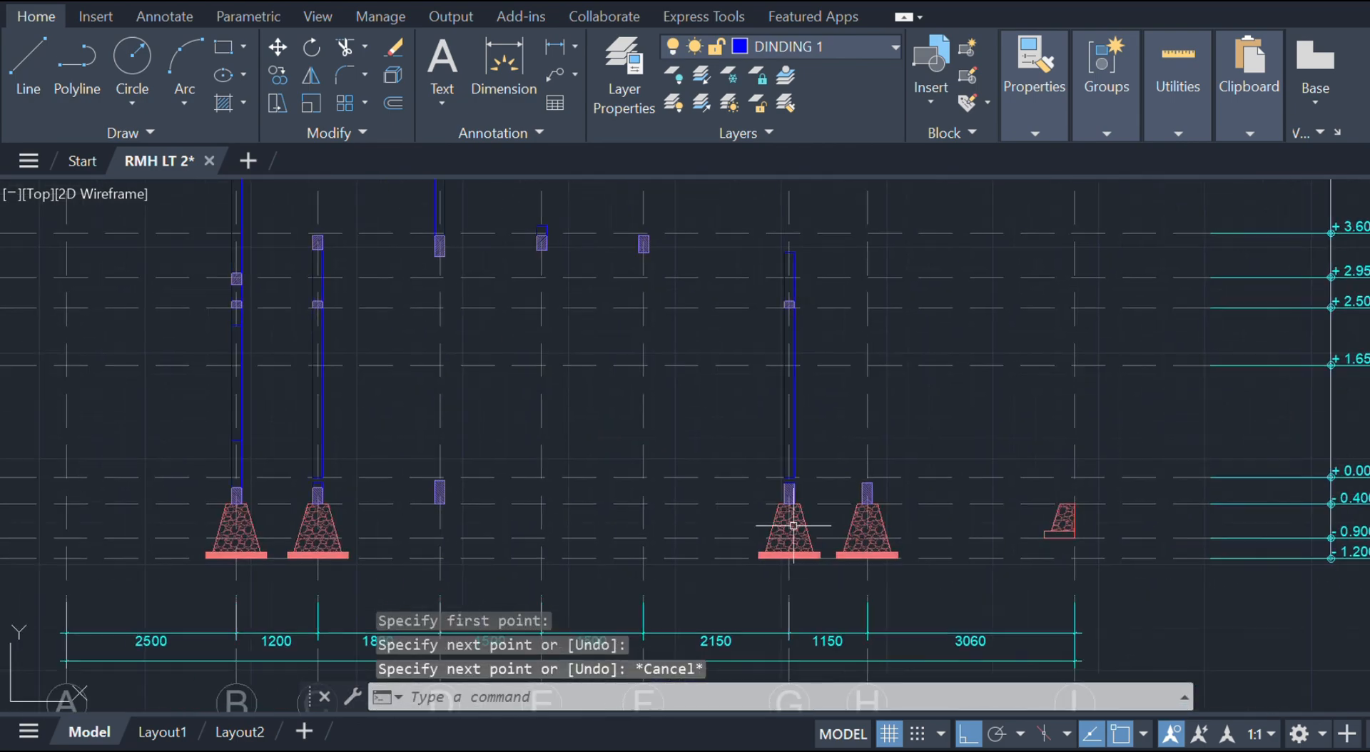
{"action": "middle_click_drag", "start_coordinate": [792, 526], "coordinate": [924, 252]}
{"action": "scroll", "coordinate": [668, 550], "scroll_direction": "up", "scroll_amount": 7}
{"action": "left_click", "coordinate": [920, 555]}
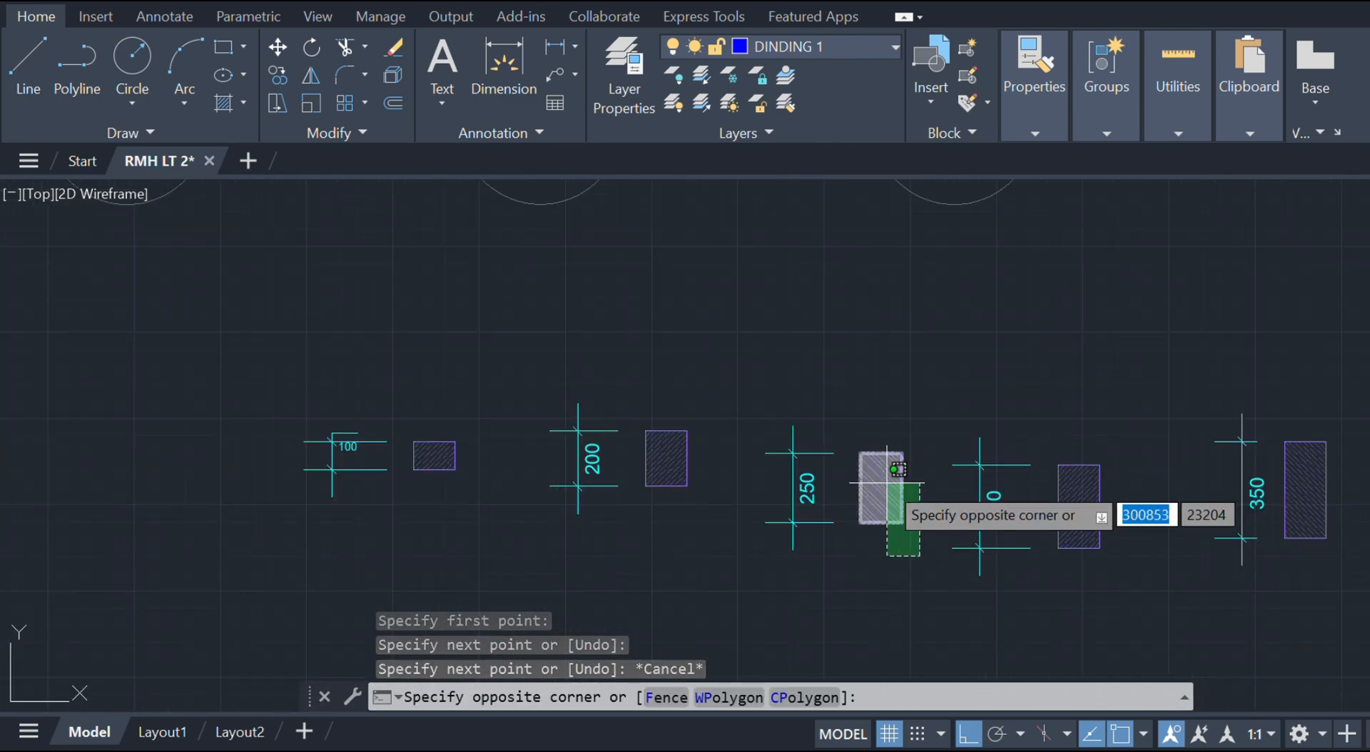
{"action": "left_click", "coordinate": [887, 484]}
{"action": "scroll", "coordinate": [897, 539], "scroll_direction": "up", "scroll_amount": 2}
{"action": "type", "text": "co"}
{"action": "key", "text": "Return"}
{"action": "left_click", "coordinate": [871, 458]}
{"action": "scroll", "coordinate": [871, 459], "scroll_direction": "down", "scroll_amount": 6}
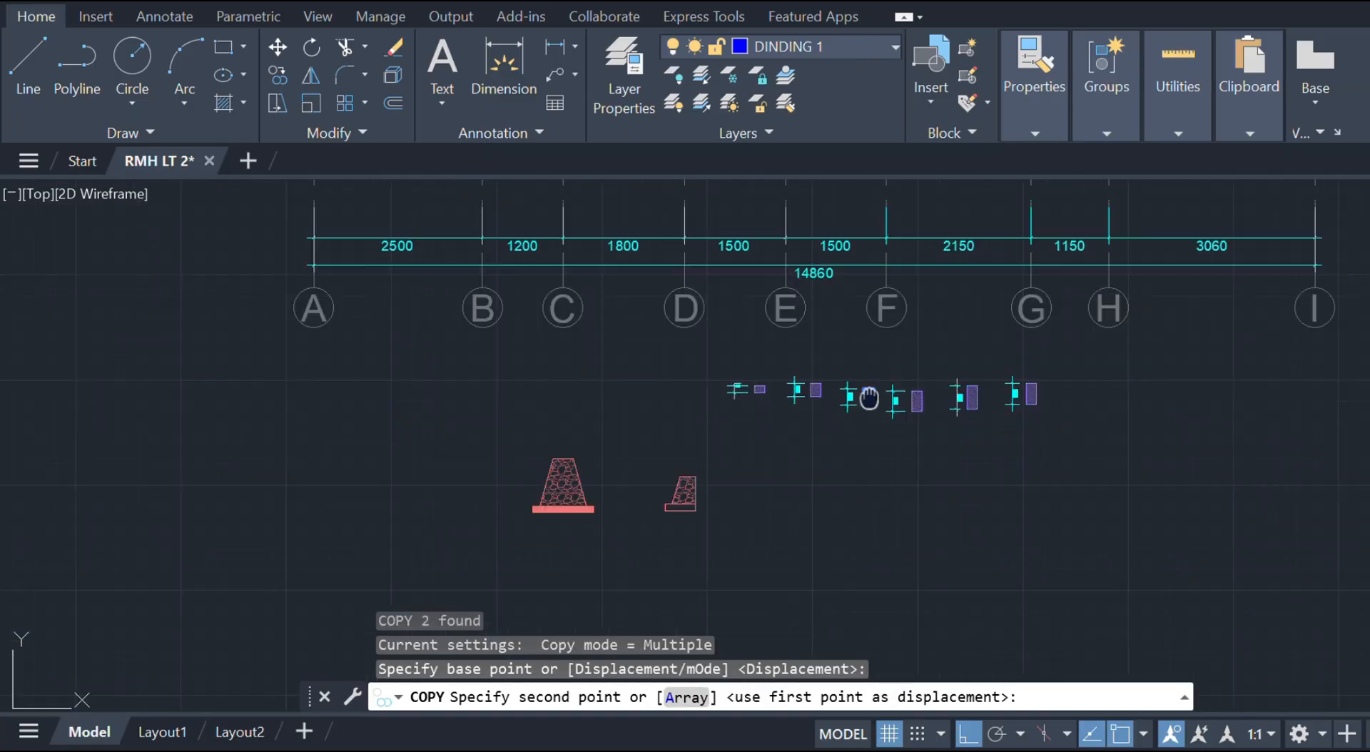
{"action": "scroll", "coordinate": [970, 361], "scroll_direction": "up", "scroll_amount": 5}
{"action": "scroll", "coordinate": [825, 373], "scroll_direction": "up", "scroll_amount": 5}
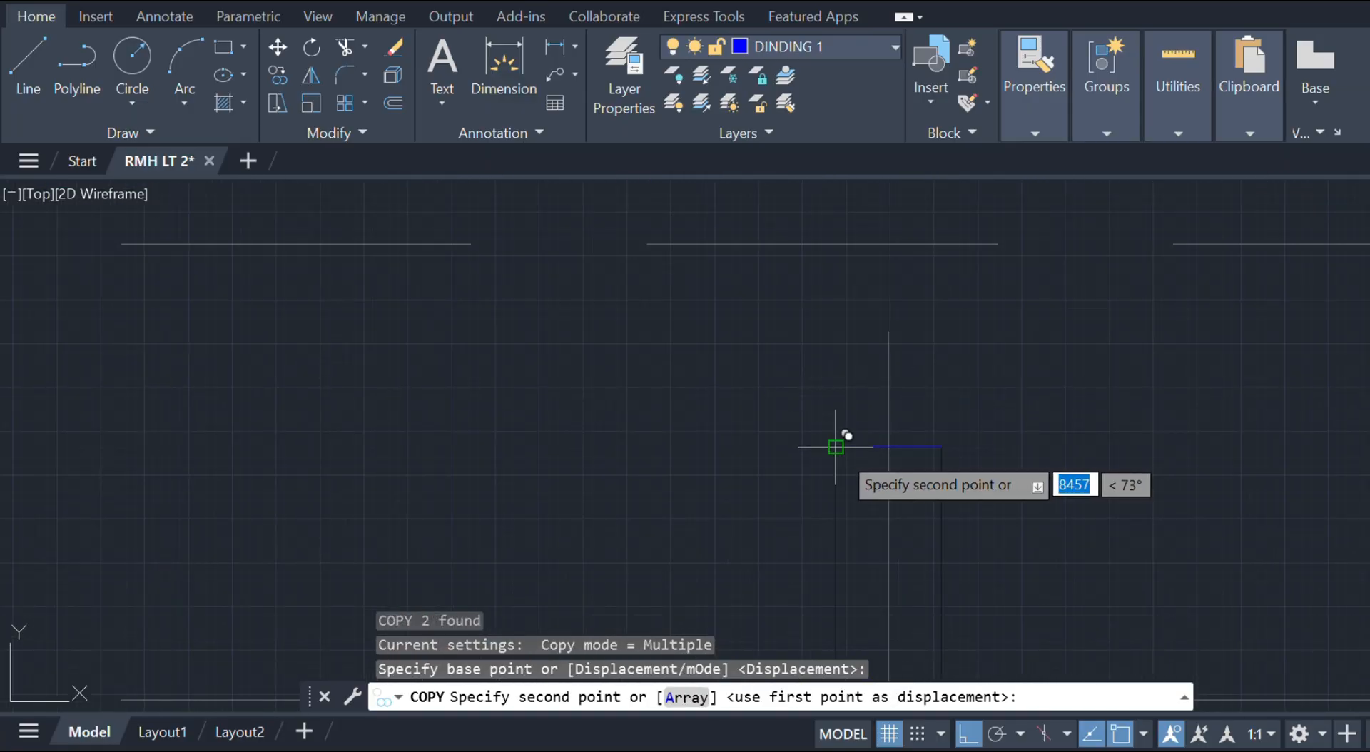
{"action": "left_click", "coordinate": [844, 444]}
{"action": "key", "text": "Escape"}
- Draw a 60-high multiline wall upward from the top centre of the 250-high beam on axis G
{"action": "type", "text": "mline"}
{"action": "key", "text": "Return"}
{"action": "scroll", "coordinate": [881, 453], "scroll_direction": "up", "scroll_amount": 5}
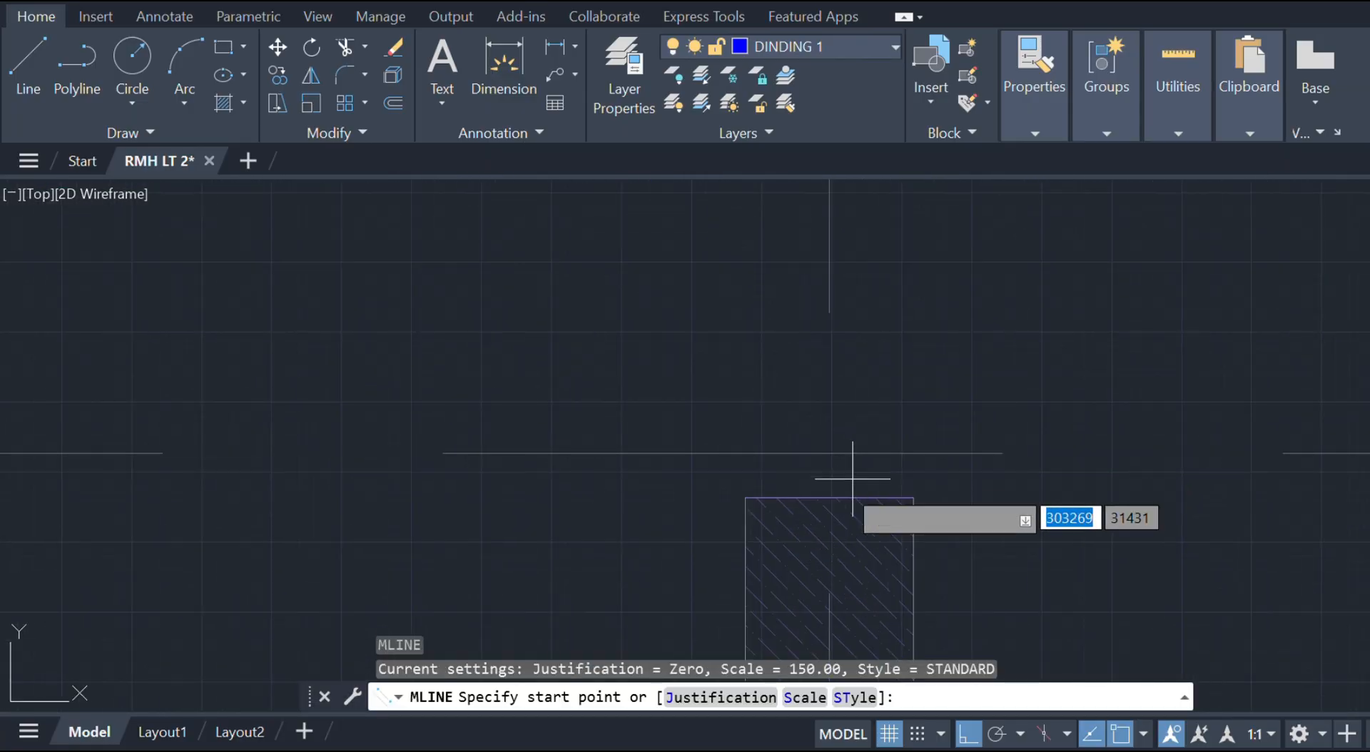
{"action": "left_click", "coordinate": [829, 637]}
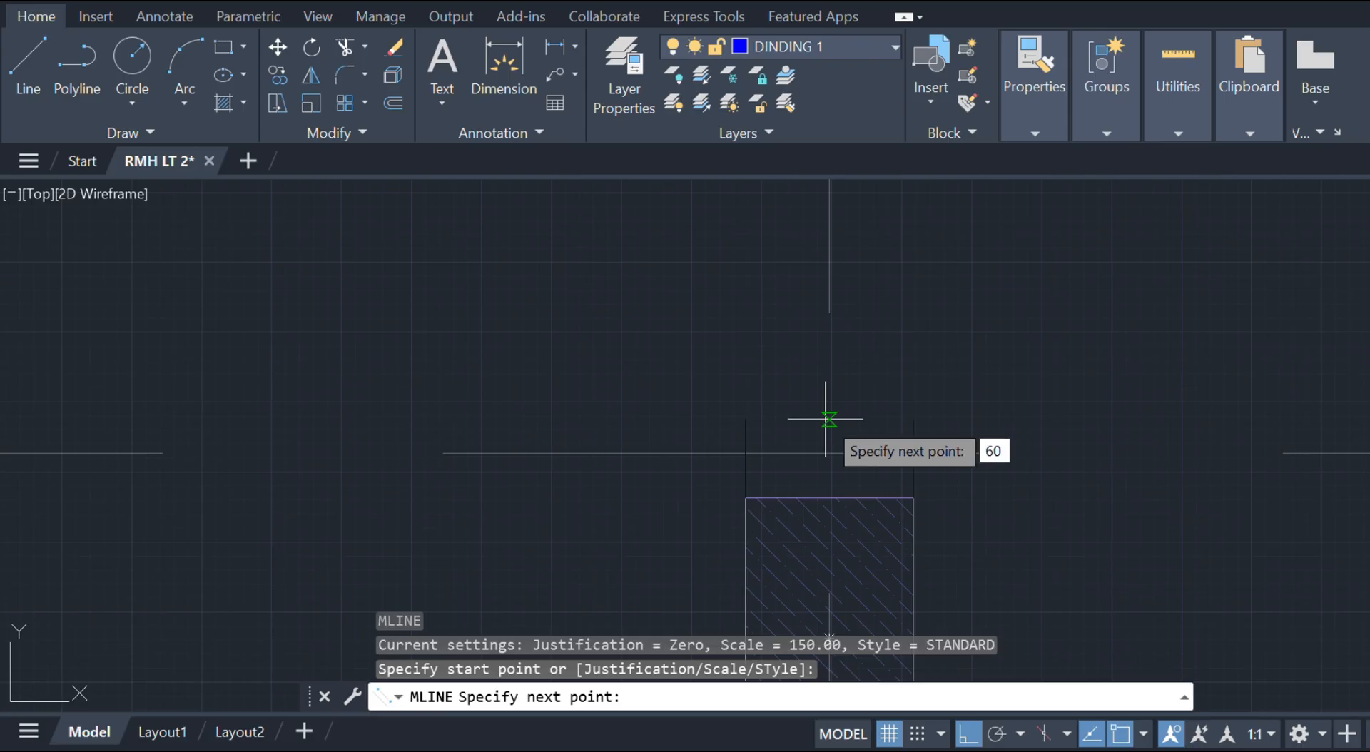
{"action": "key", "text": "Return"}
{"action": "key", "text": "Escape"}
- Close the top of the 60-high wall on axis G with a line between its upper ends
{"action": "type", "text": "l"}
{"action": "key", "text": "Return"}
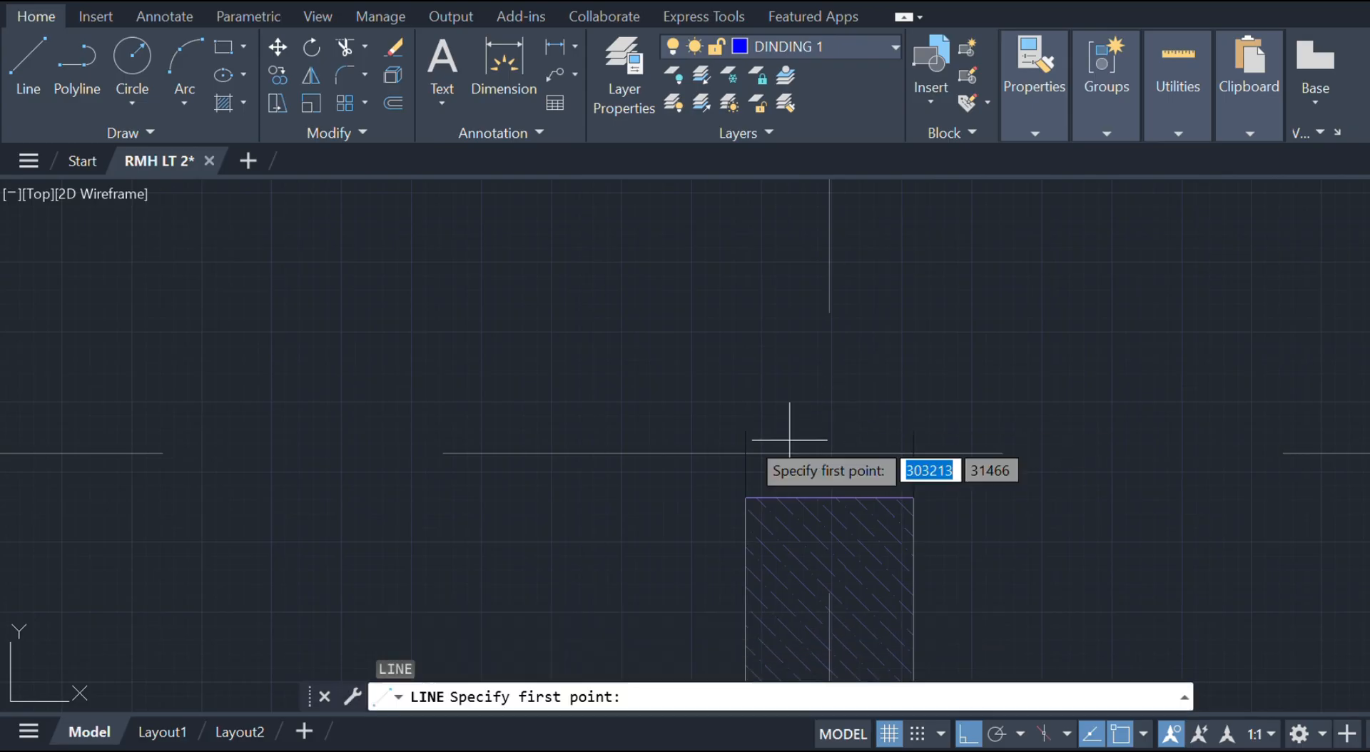
{"action": "left_click", "coordinate": [745, 430]}
{"action": "left_click", "coordinate": [913, 430]}
{"action": "key", "text": "Escape"}
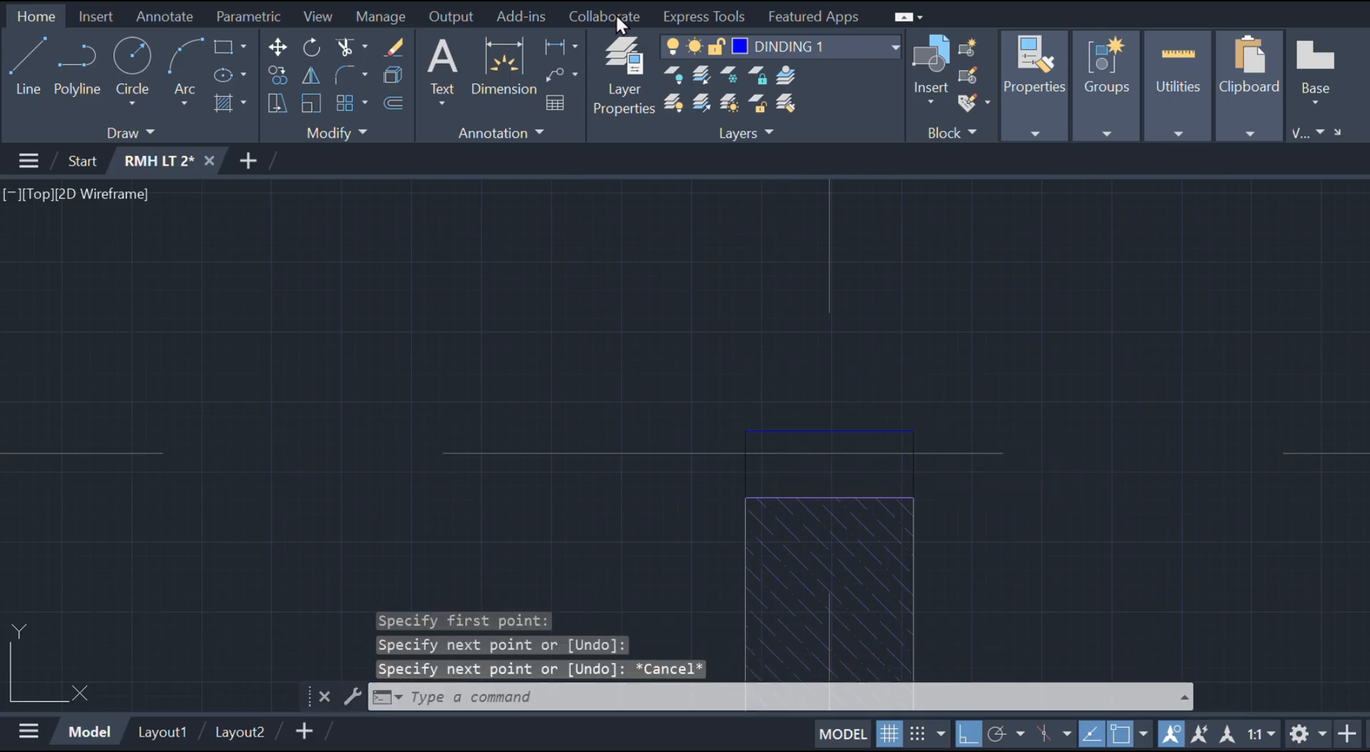
- Draw a 2280-high multiline wall upward from the midpoint of the 60-high wall's top line on axis G
{"action": "scroll", "coordinate": [685, 357], "scroll_direction": "down", "scroll_amount": 5}
{"action": "scroll", "coordinate": [724, 357], "scroll_direction": "up", "scroll_amount": 5}
{"action": "type", "text": "ml"}
{"action": "key", "text": "Return"}
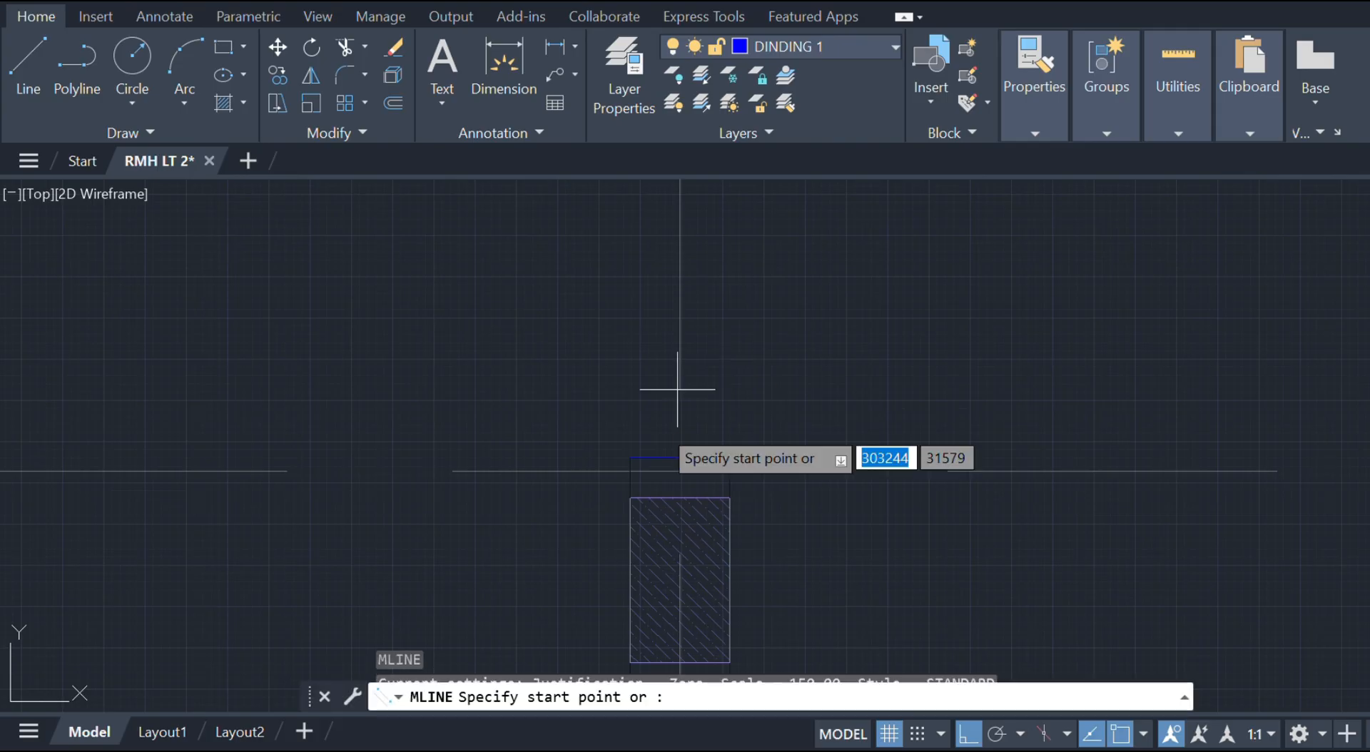
{"action": "left_click", "coordinate": [680, 457]}
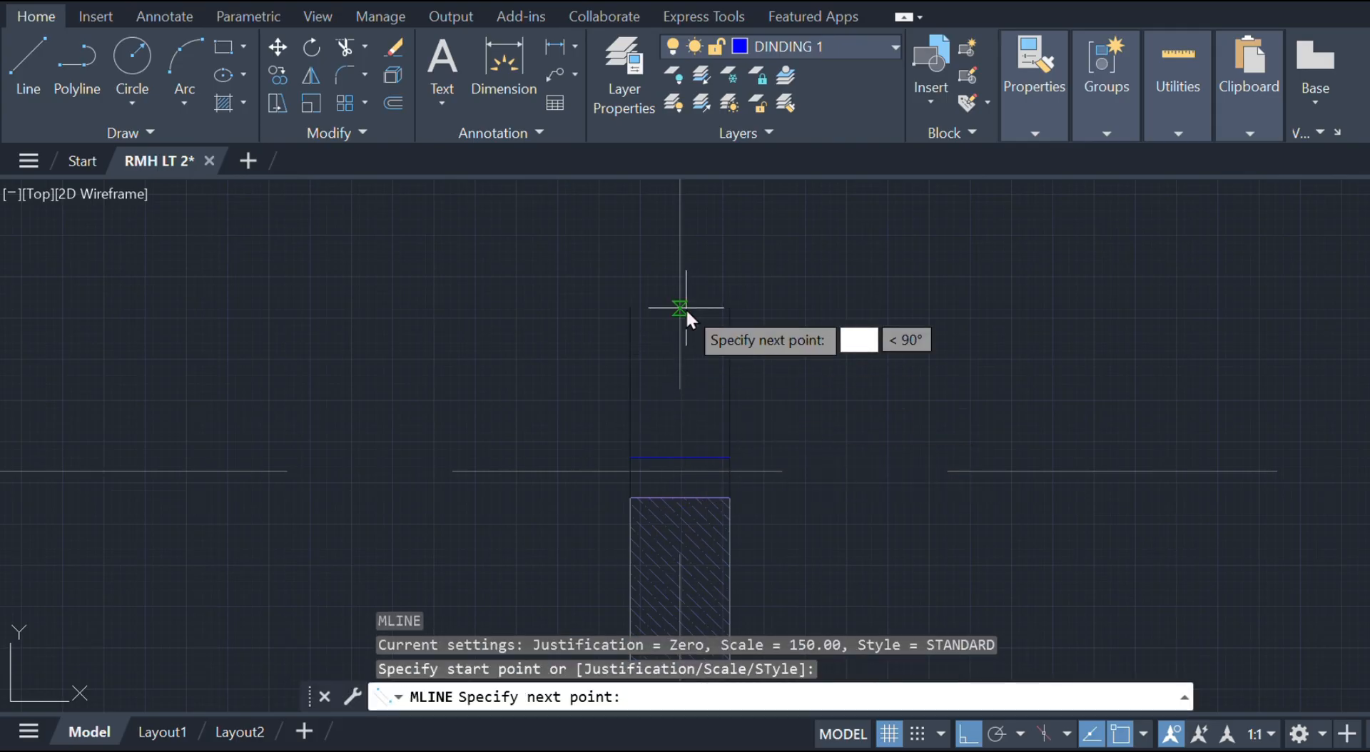
{"action": "type", "text": "2280"}
{"action": "key", "text": "Return"}
{"action": "key", "text": "Escape"}
- Close the top of the 2280-high wall on axis G with a line between its upper ends
{"action": "scroll", "coordinate": [681, 313], "scroll_direction": "down", "scroll_amount": 7}
{"action": "middle_click_drag", "start_coordinate": [674, 336], "coordinate": [683, 361]}
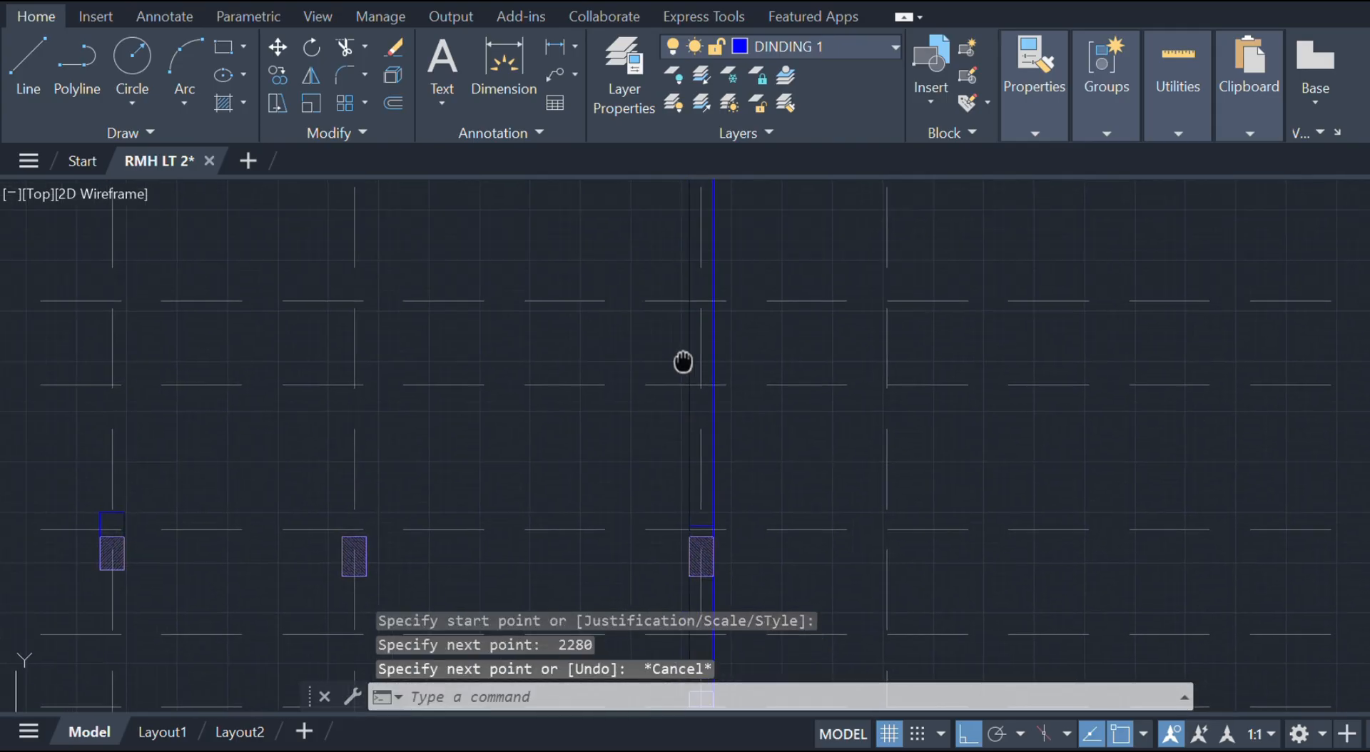
{"action": "scroll", "coordinate": [726, 355], "scroll_direction": "up", "scroll_amount": 7}
{"action": "type", "text": "l"}
{"action": "key", "text": "Return"}
{"action": "scroll", "coordinate": [688, 364], "scroll_direction": "up", "scroll_amount": 5}
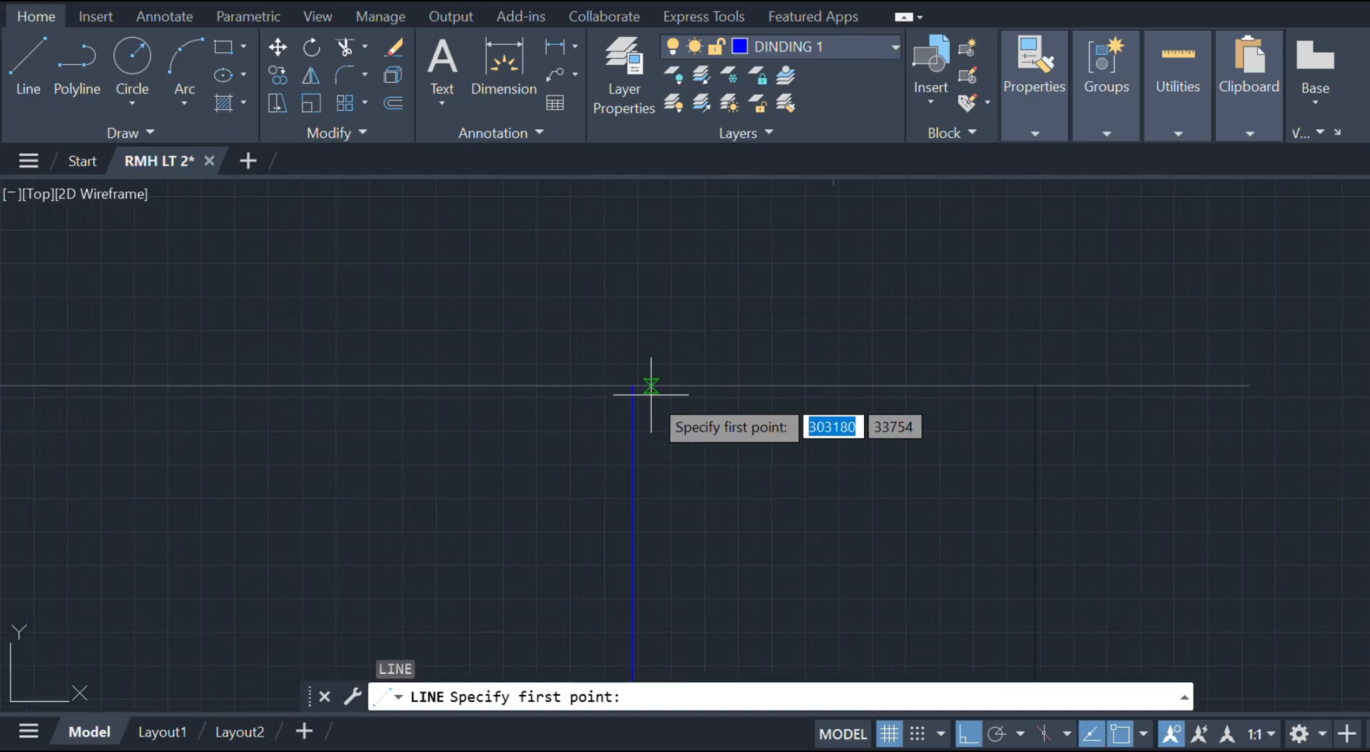
{"action": "left_click", "coordinate": [632, 386]}
{"action": "left_click", "coordinate": [1027, 396]}
{"action": "key", "text": "Escape"}
- Copy the hatched 200-high beam by its bottom-left corner onto the top-left corner of the 2280-high wall on axis G
{"action": "scroll", "coordinate": [842, 321], "scroll_direction": "down", "scroll_amount": 10}
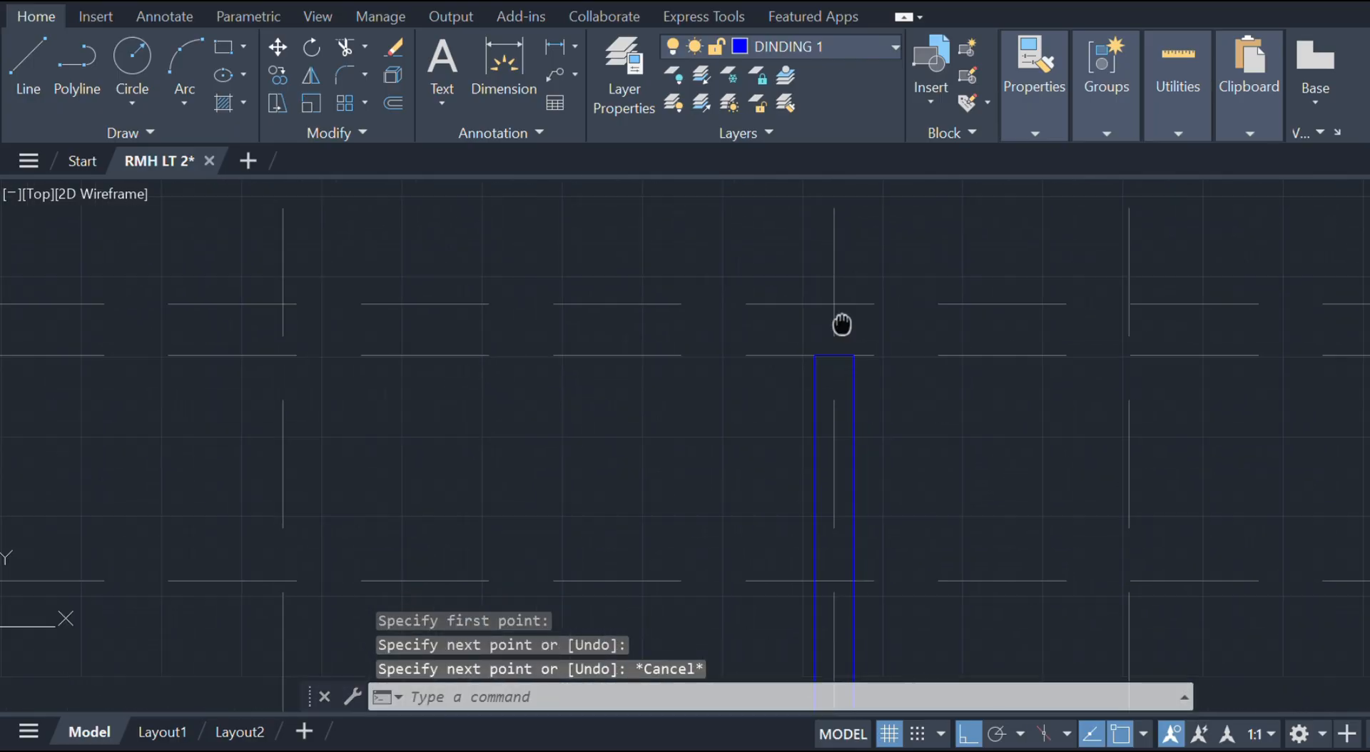
{"action": "middle_click_drag", "start_coordinate": [841, 321], "coordinate": [887, 213]}
{"action": "middle_click_drag", "start_coordinate": [792, 564], "coordinate": [825, 307]}
{"action": "scroll", "coordinate": [750, 578], "scroll_direction": "up", "scroll_amount": 8}
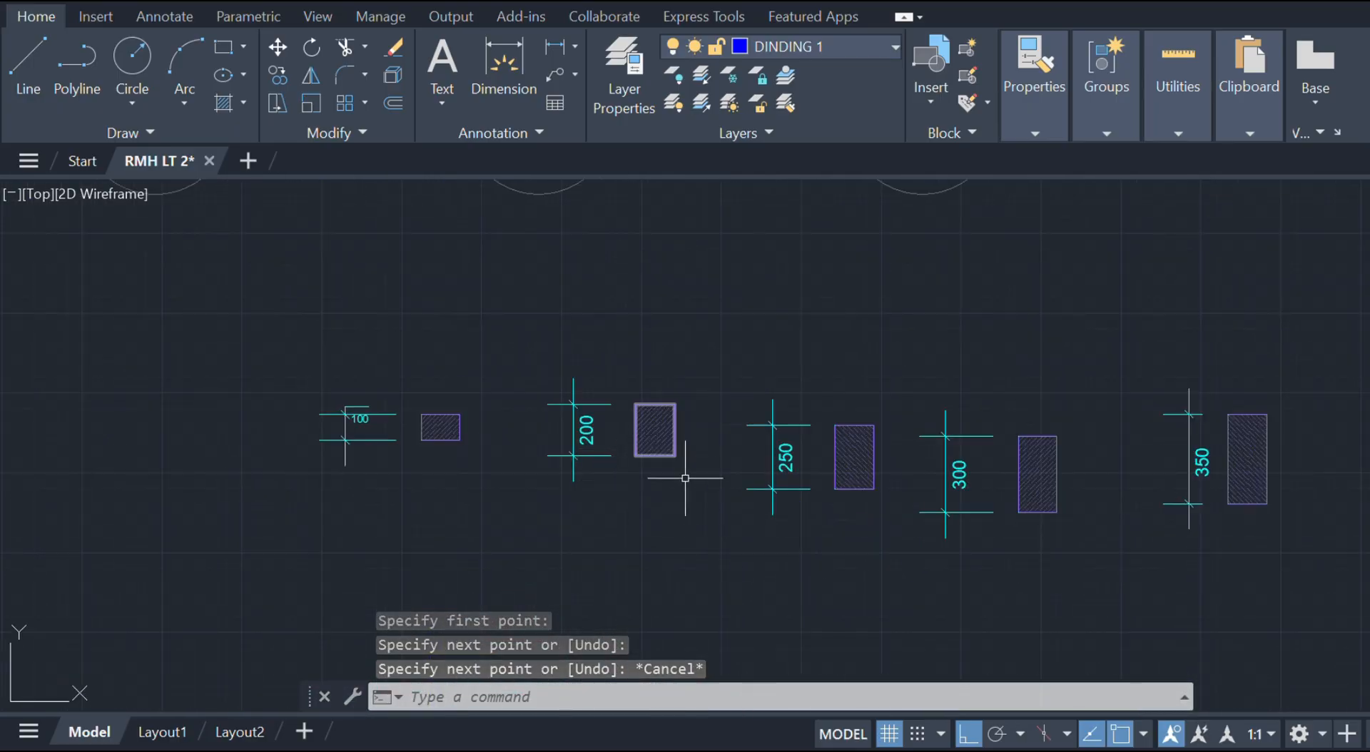
{"action": "left_click", "coordinate": [686, 479]}
{"action": "left_click", "coordinate": [655, 430]}
{"action": "scroll", "coordinate": [653, 436], "scroll_direction": "up", "scroll_amount": 3}
{"action": "type", "text": "co"}
{"action": "key", "text": "space"}
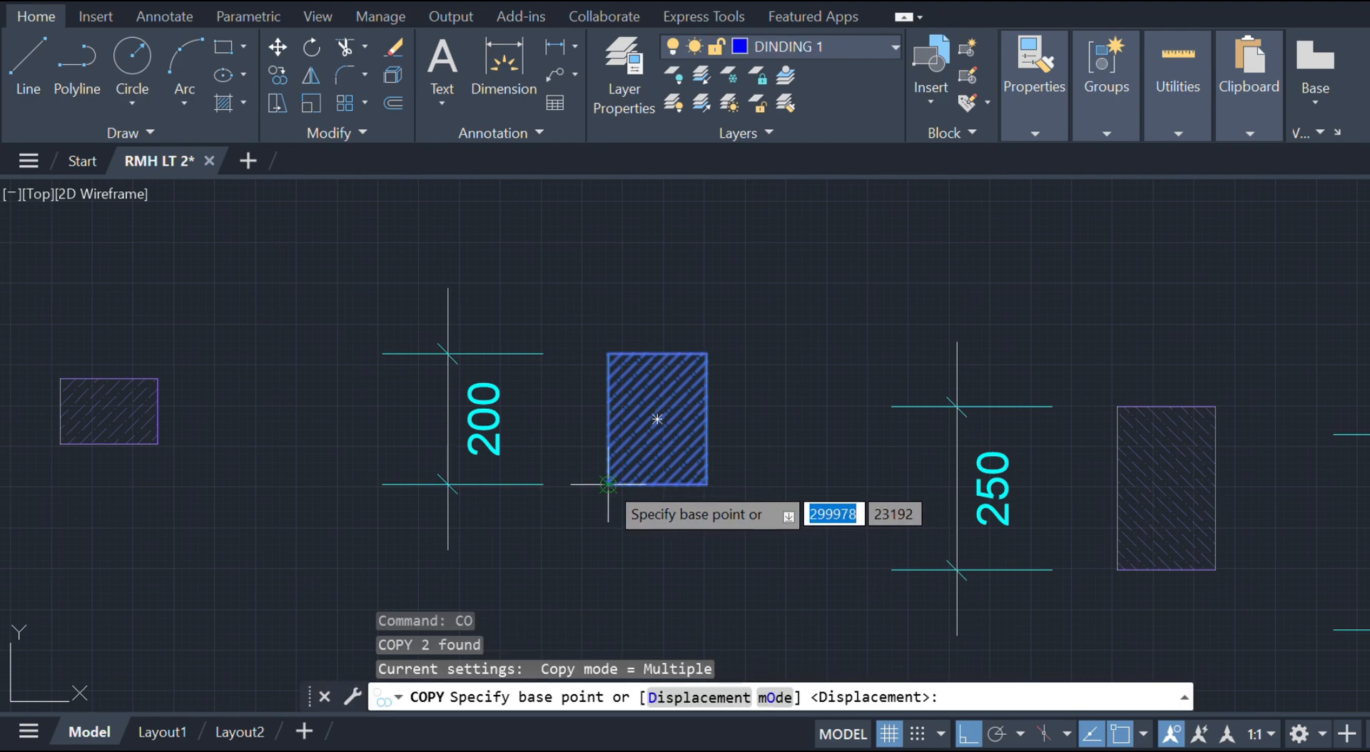
{"action": "left_click", "coordinate": [608, 484]}
{"action": "scroll", "coordinate": [831, 368], "scroll_direction": "down", "scroll_amount": 9}
{"action": "middle_click_drag", "start_coordinate": [835, 366], "coordinate": [764, 606]}
{"action": "scroll", "coordinate": [924, 276], "scroll_direction": "down", "scroll_amount": 2}
{"action": "middle_click_drag", "start_coordinate": [923, 275], "coordinate": [846, 542]}
{"action": "scroll", "coordinate": [841, 373], "scroll_direction": "up", "scroll_amount": 6}
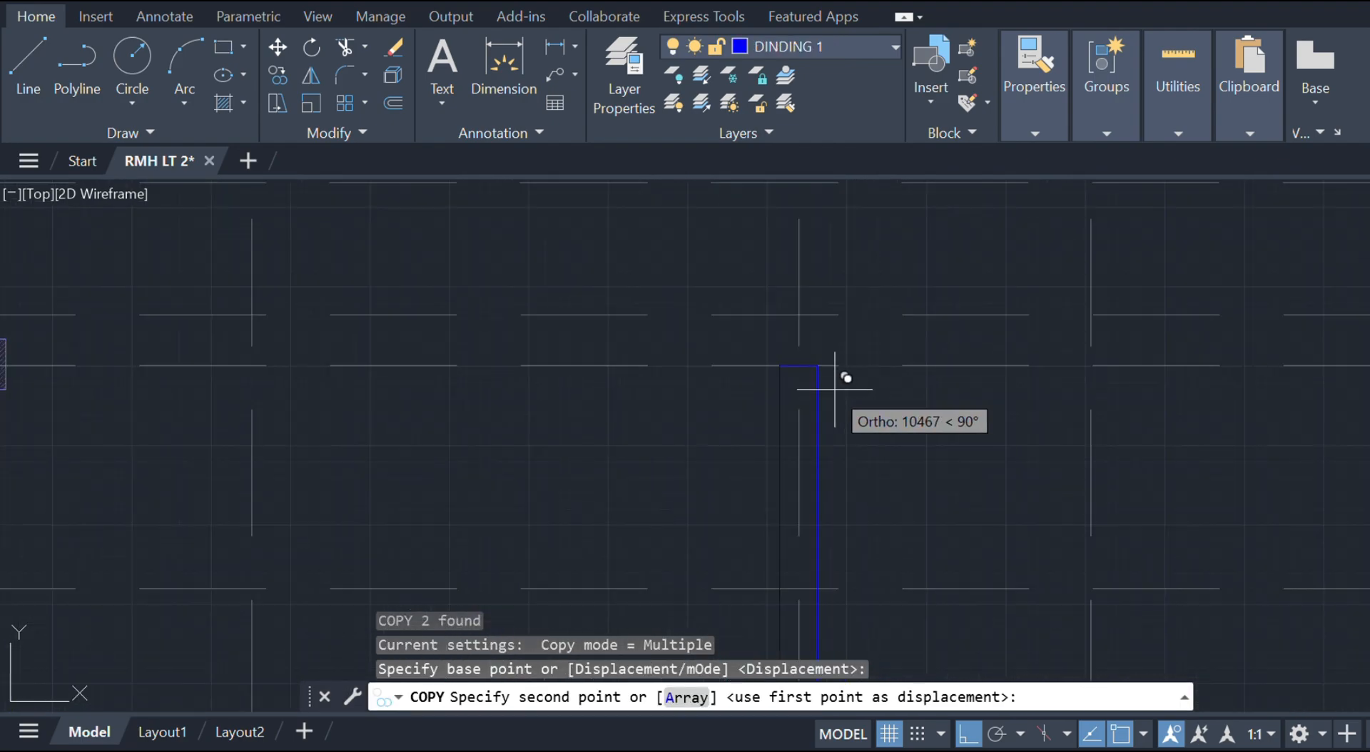
{"action": "left_click", "coordinate": [777, 374]}
{"action": "key", "text": "Escape"}
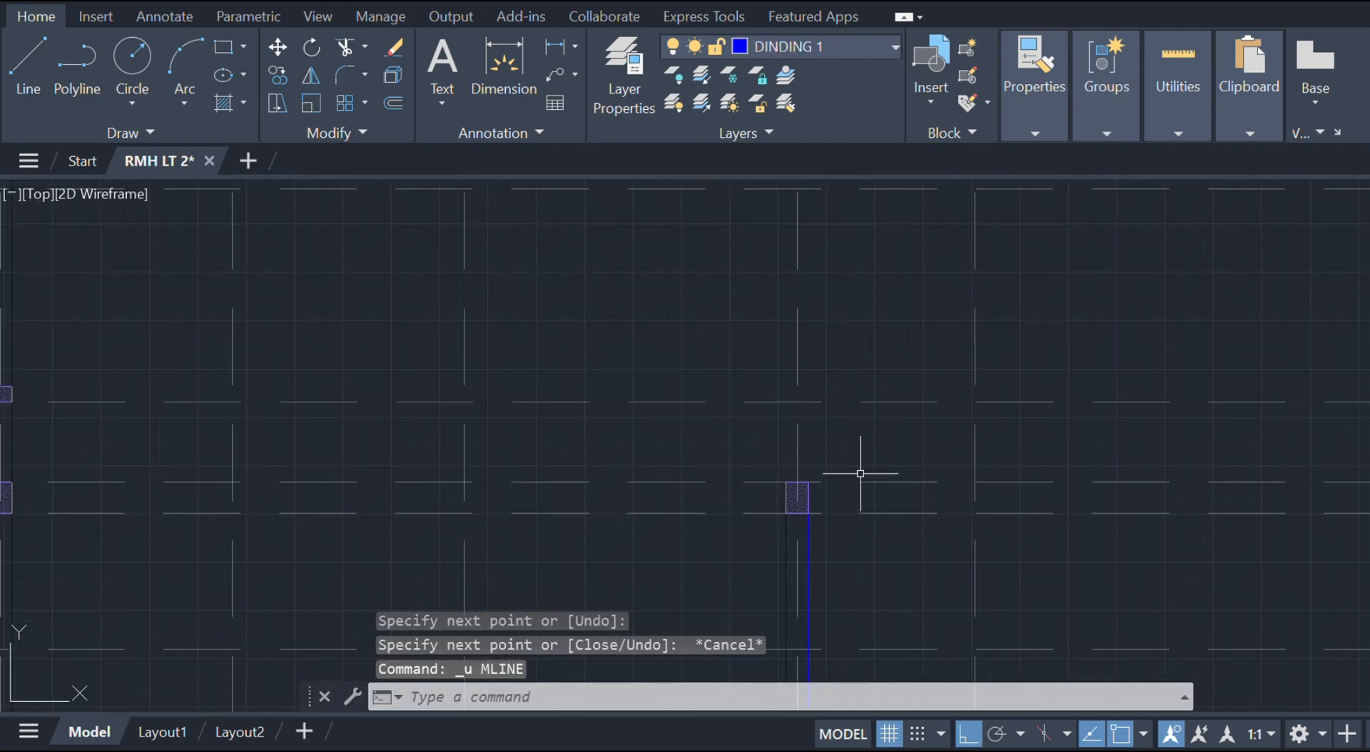
- Draw a 2950-high multiline wall upward from the top of the 200-high beam on axis G
{"action": "scroll", "coordinate": [841, 472], "scroll_direction": "up", "scroll_amount": 7}
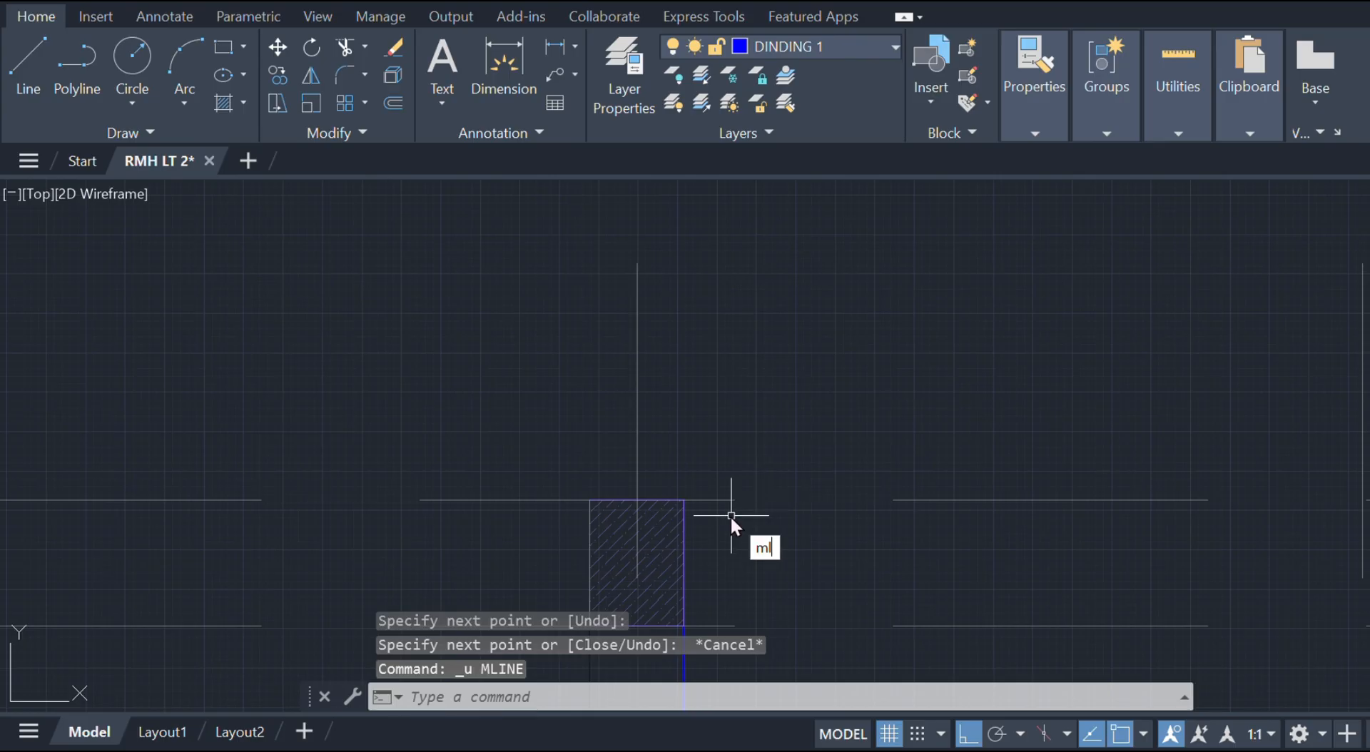
{"action": "key", "text": "Return"}
{"action": "left_click", "coordinate": [637, 562]}
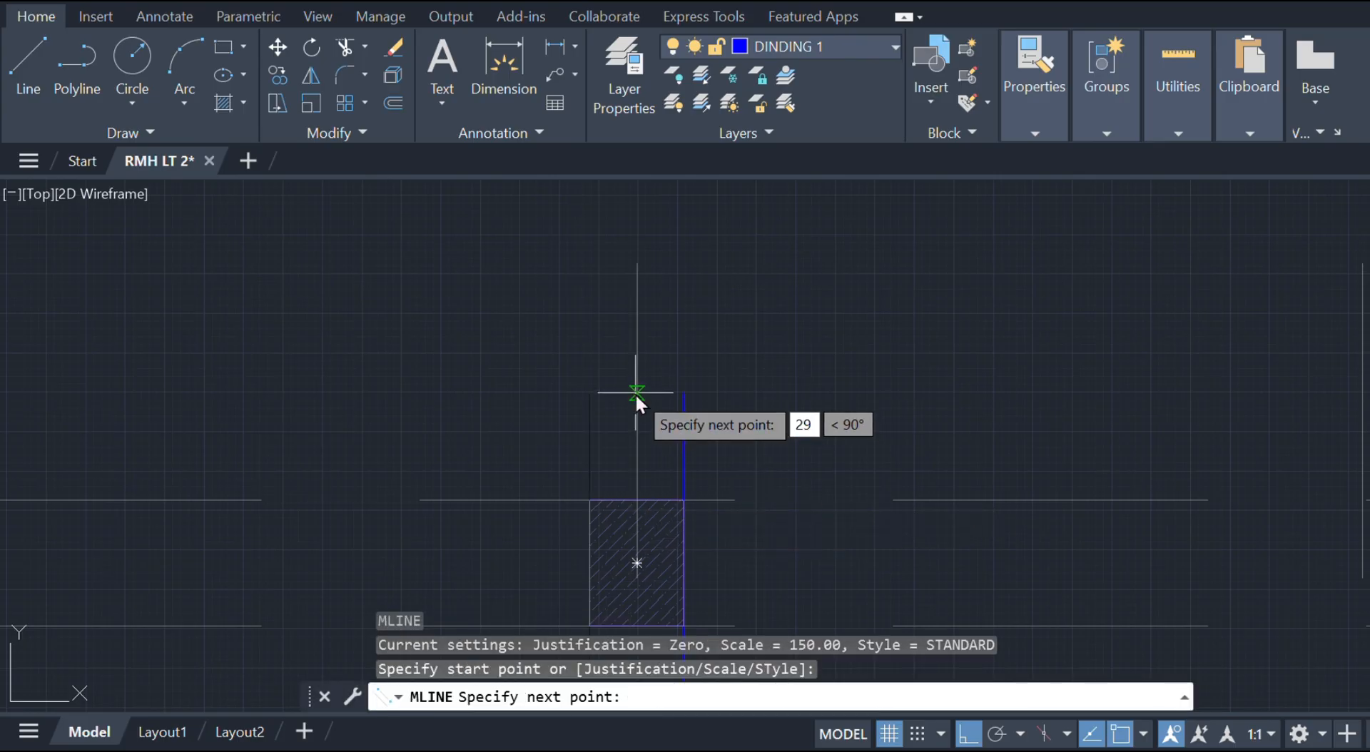
{"action": "type", "text": "2950"}
{"action": "key", "text": "Return"}
{"action": "key", "text": "Escape"}
- Close the top of the 2950-high wall on axis G with a line between its upper ends
{"action": "scroll", "coordinate": [638, 391], "scroll_direction": "down", "scroll_amount": 5}
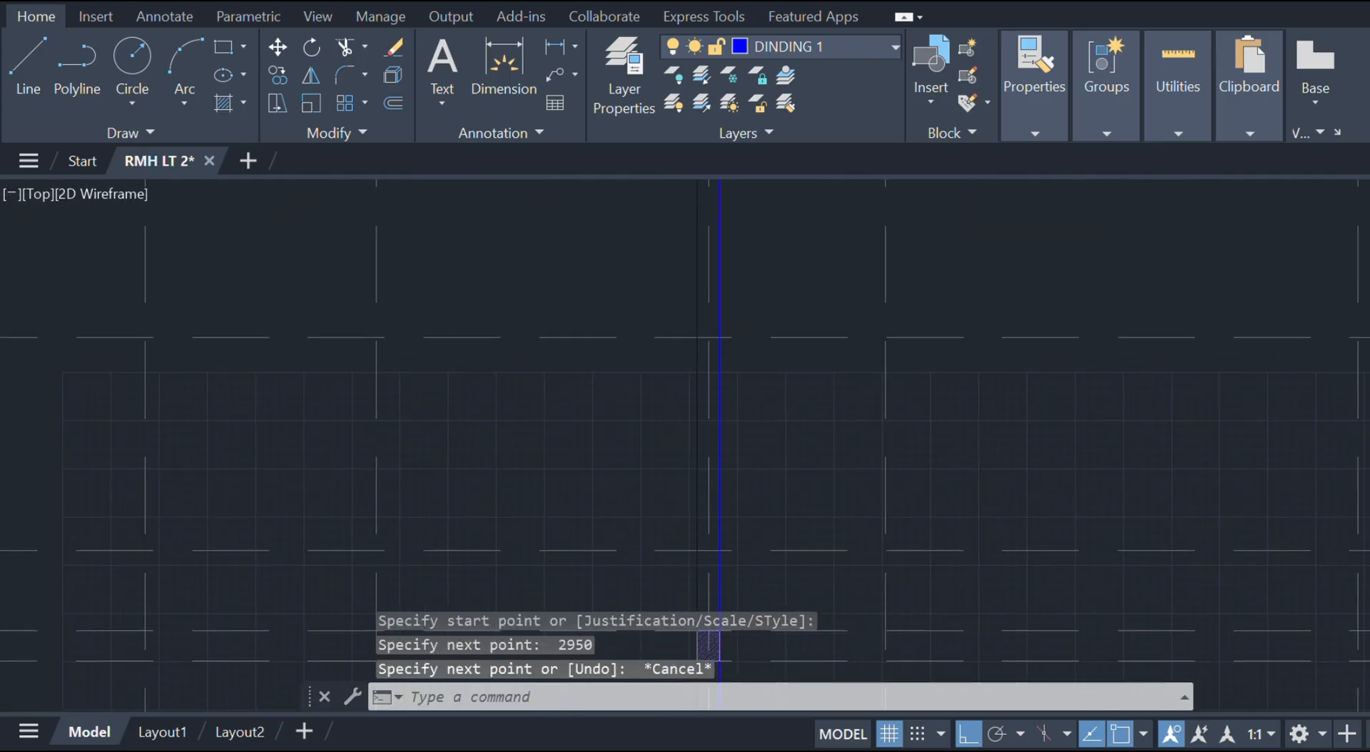
{"action": "scroll", "coordinate": [779, 393], "scroll_direction": "up", "scroll_amount": 5}
{"action": "middle_click_drag", "start_coordinate": [779, 394], "coordinate": [789, 528]}
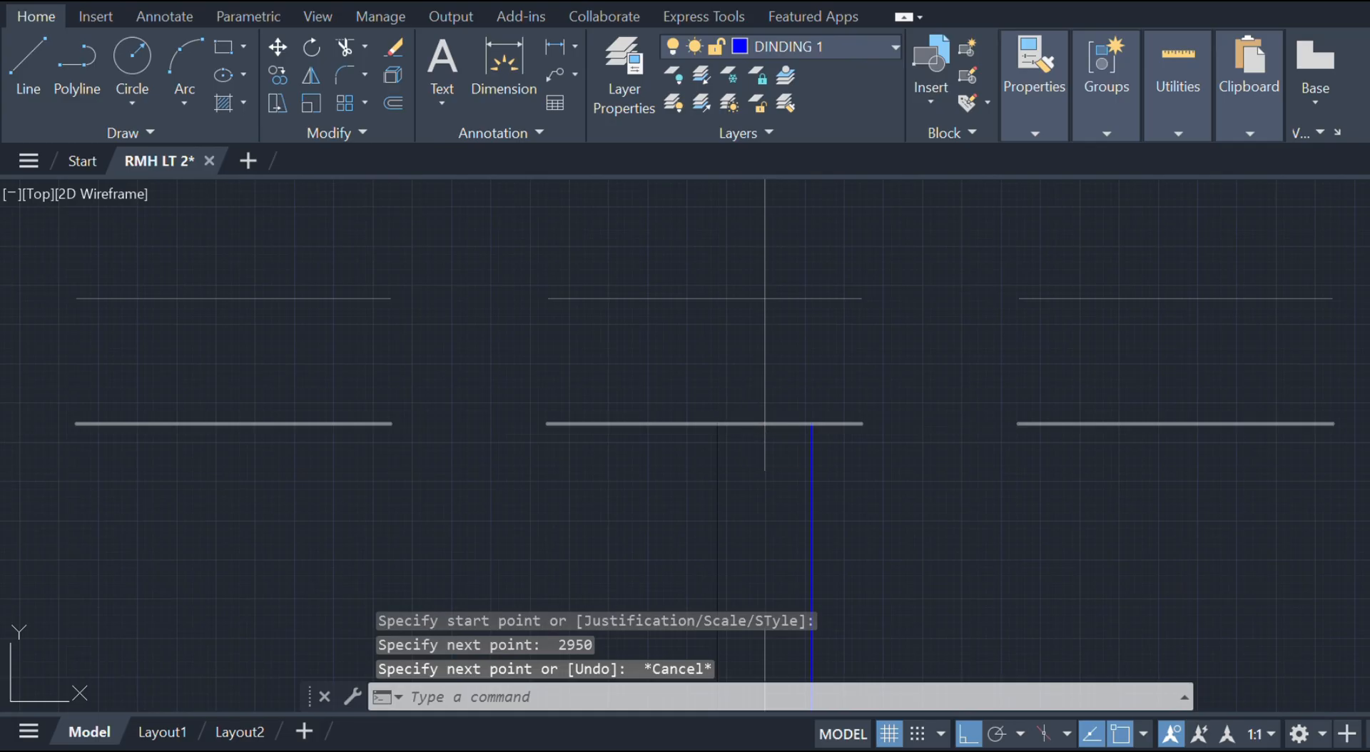
{"action": "type", "text": "l"}
{"action": "key", "text": "Return"}
{"action": "left_click", "coordinate": [717, 424]}
{"action": "left_click", "coordinate": [812, 424]}
{"action": "key", "text": "Escape"}
- Copy the hatched 200-high beam by its bottom-left corner onto the top-left corner of the 2950-high wall on axis G
{"action": "scroll", "coordinate": [841, 501], "scroll_direction": "down", "scroll_amount": 15}
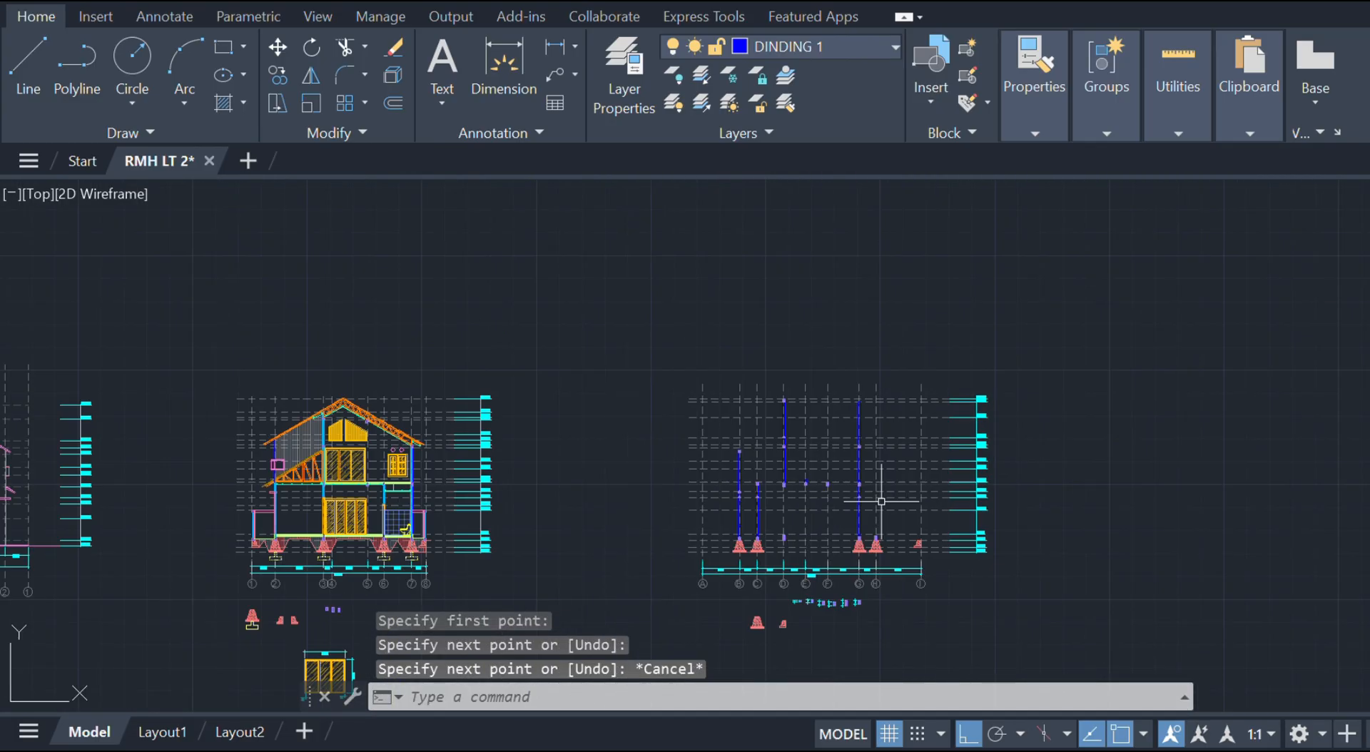
{"action": "scroll", "coordinate": [814, 603], "scroll_direction": "up", "scroll_amount": 10}
{"action": "left_click", "coordinate": [700, 454]}
{"action": "type", "text": "c"}
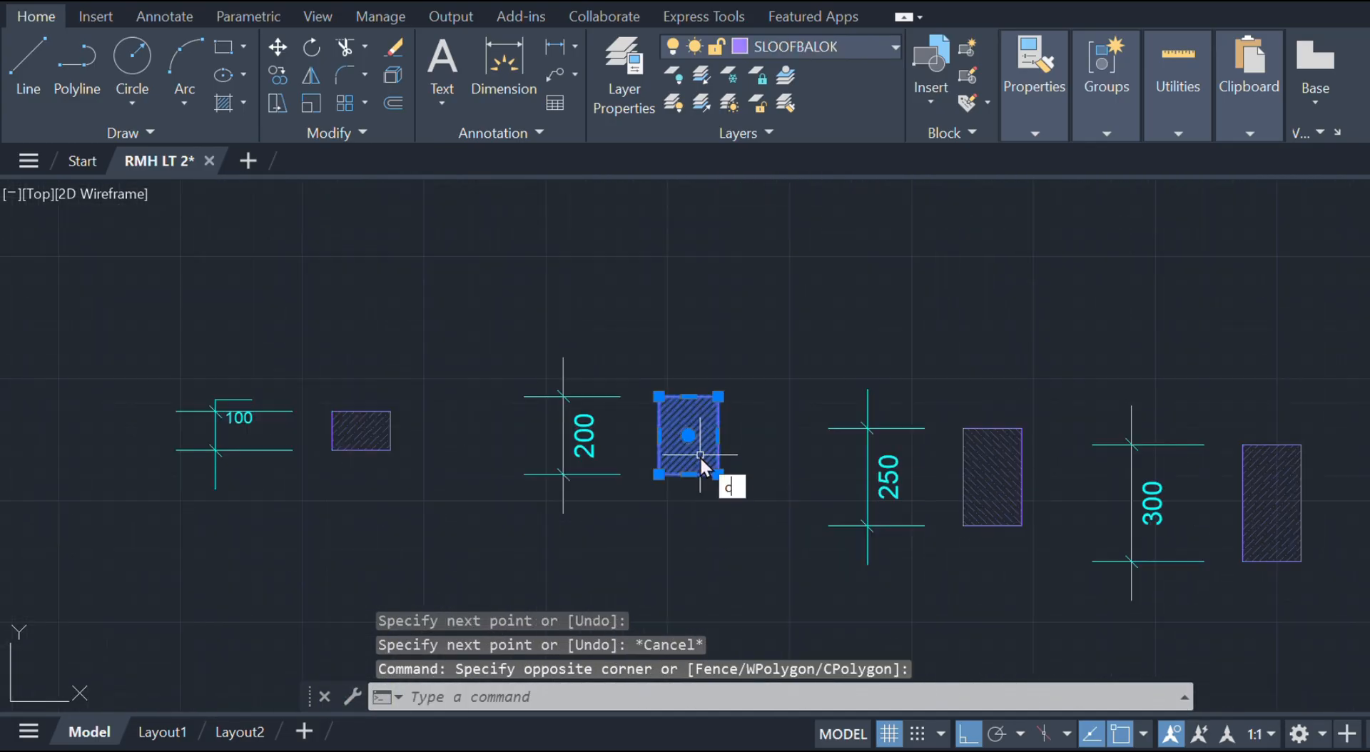
{"action": "type", "text": "o"}
{"action": "key", "text": "Return"}
{"action": "left_click", "coordinate": [658, 474]}
{"action": "scroll", "coordinate": [784, 393], "scroll_direction": "down", "scroll_amount": 10}
{"action": "scroll", "coordinate": [859, 331], "scroll_direction": "up", "scroll_amount": 8}
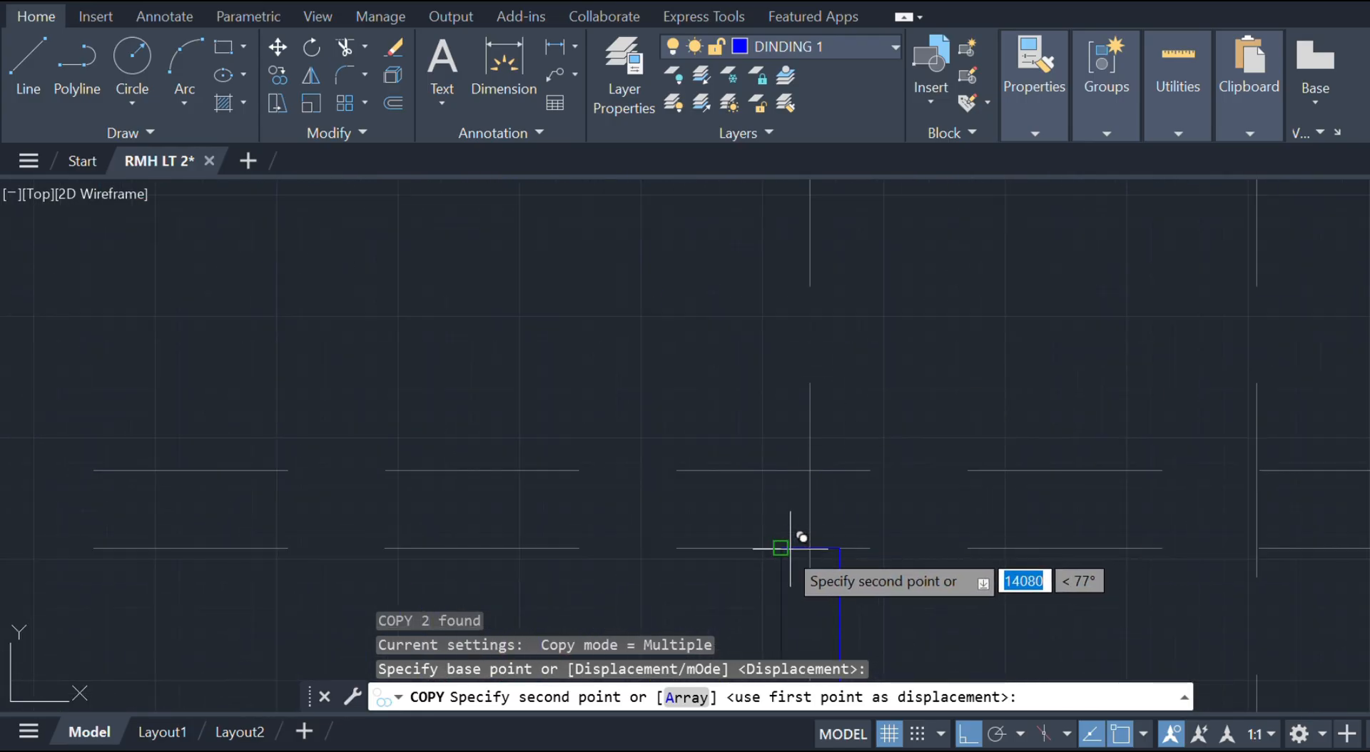
{"action": "scroll", "coordinate": [785, 541], "scroll_direction": "up", "scroll_amount": 5}
{"action": "key", "text": "Escape"}
- Offset the line on top of the foundation beam on axis H upward by 55
{"action": "scroll", "coordinate": [642, 275], "scroll_direction": "down", "scroll_amount": 5}
{"action": "scroll", "coordinate": [797, 462], "scroll_direction": "up", "scroll_amount": 7}
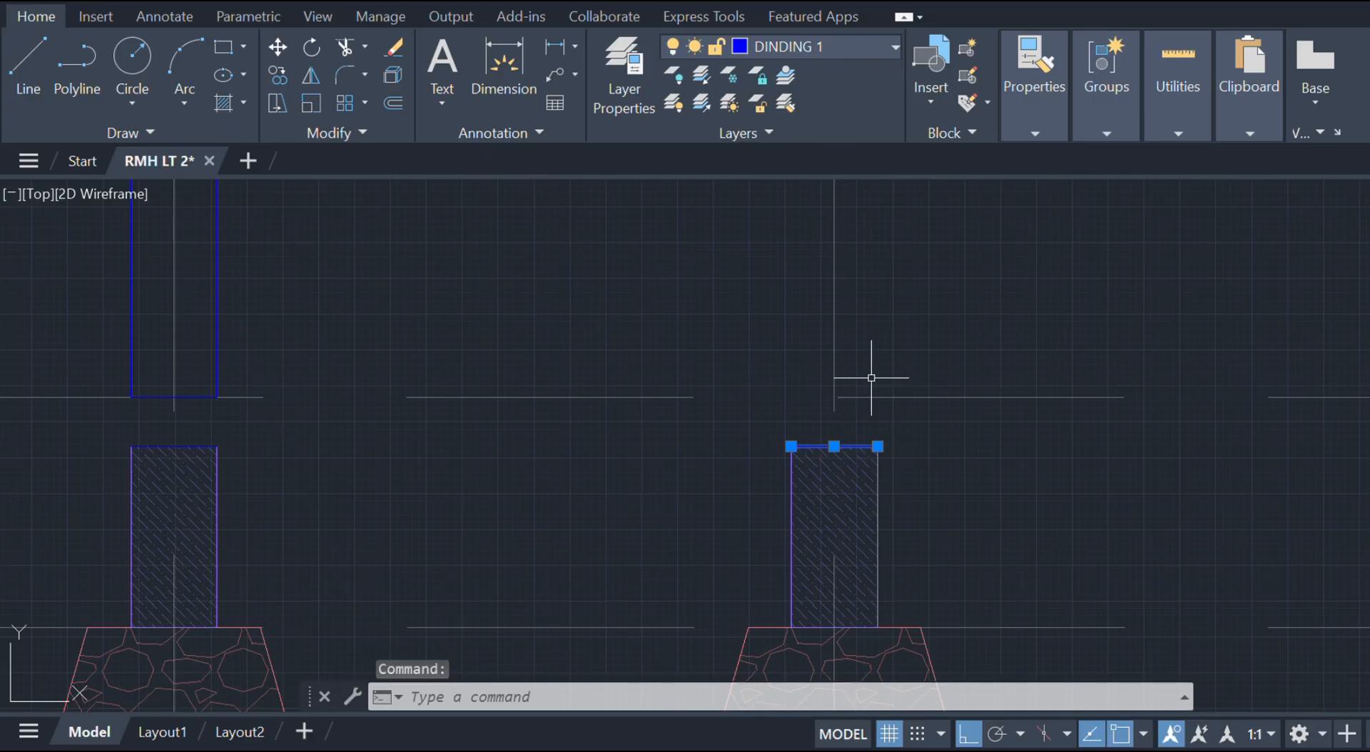
{"action": "type", "text": "o"}
{"action": "key", "text": "Return"}
{"action": "key", "text": "Return"}
{"action": "left_click", "coordinate": [860, 447]}
{"action": "left_click", "coordinate": [889, 439]}
{"action": "key", "text": "Escape"}
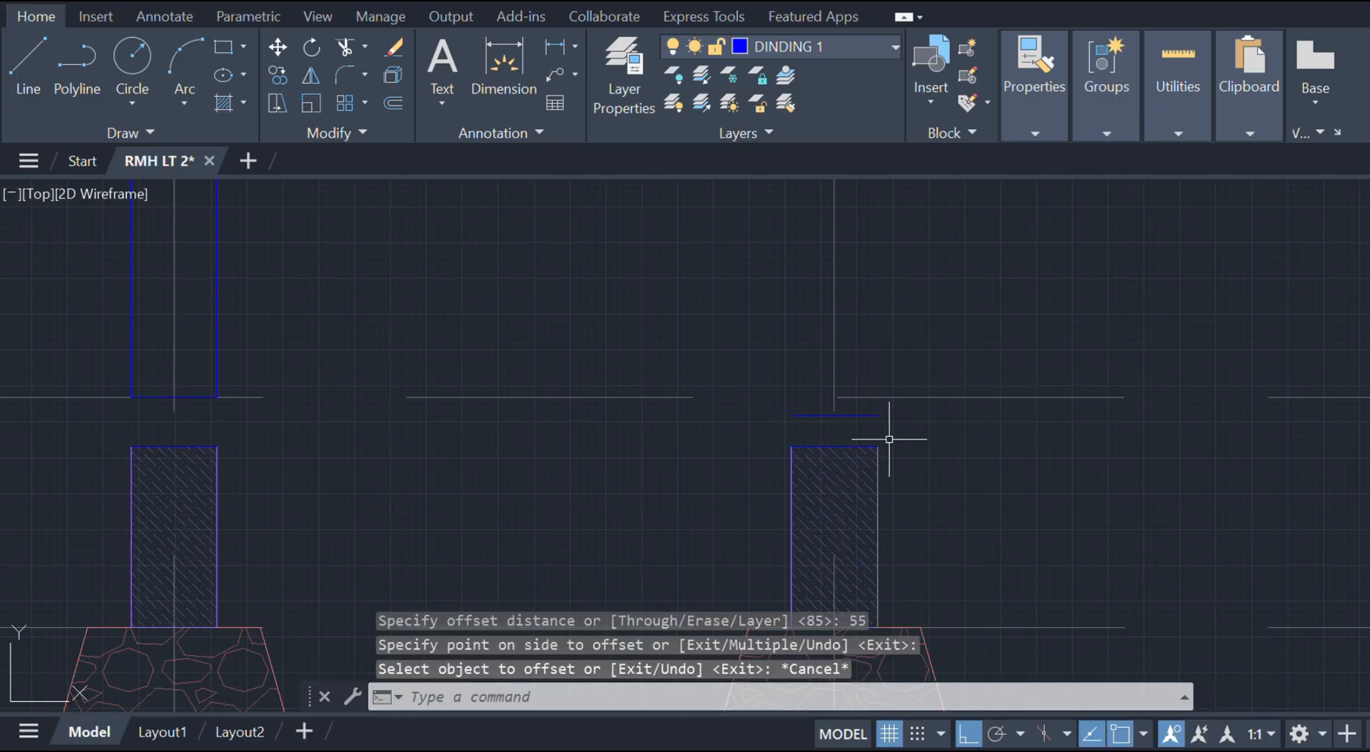
- Draw a 2530-high multiline wall upward from the midpoint of the offset line on axis H
{"action": "type", "text": "ml"}
{"action": "key", "text": "Return"}
{"action": "left_click", "coordinate": [834, 415]}
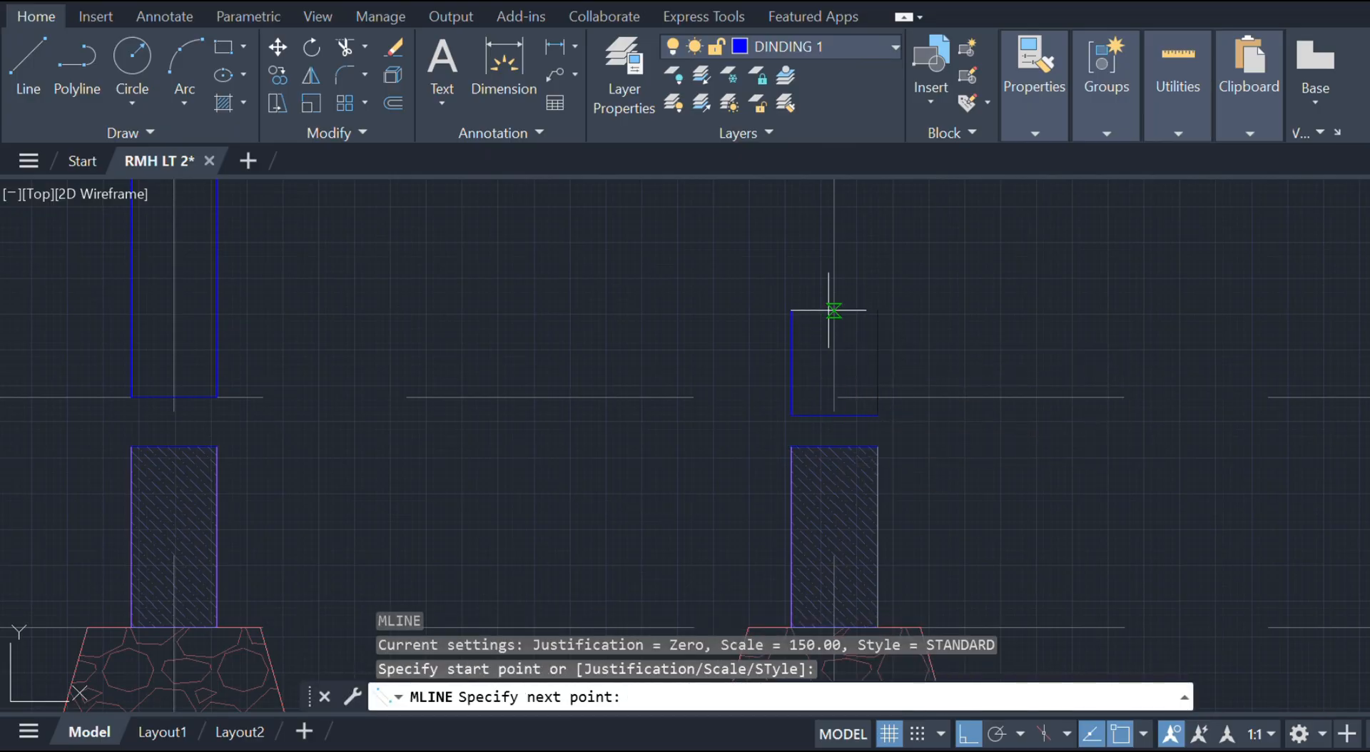
{"action": "type", "text": "2530"}
{"action": "key", "text": "Return"}
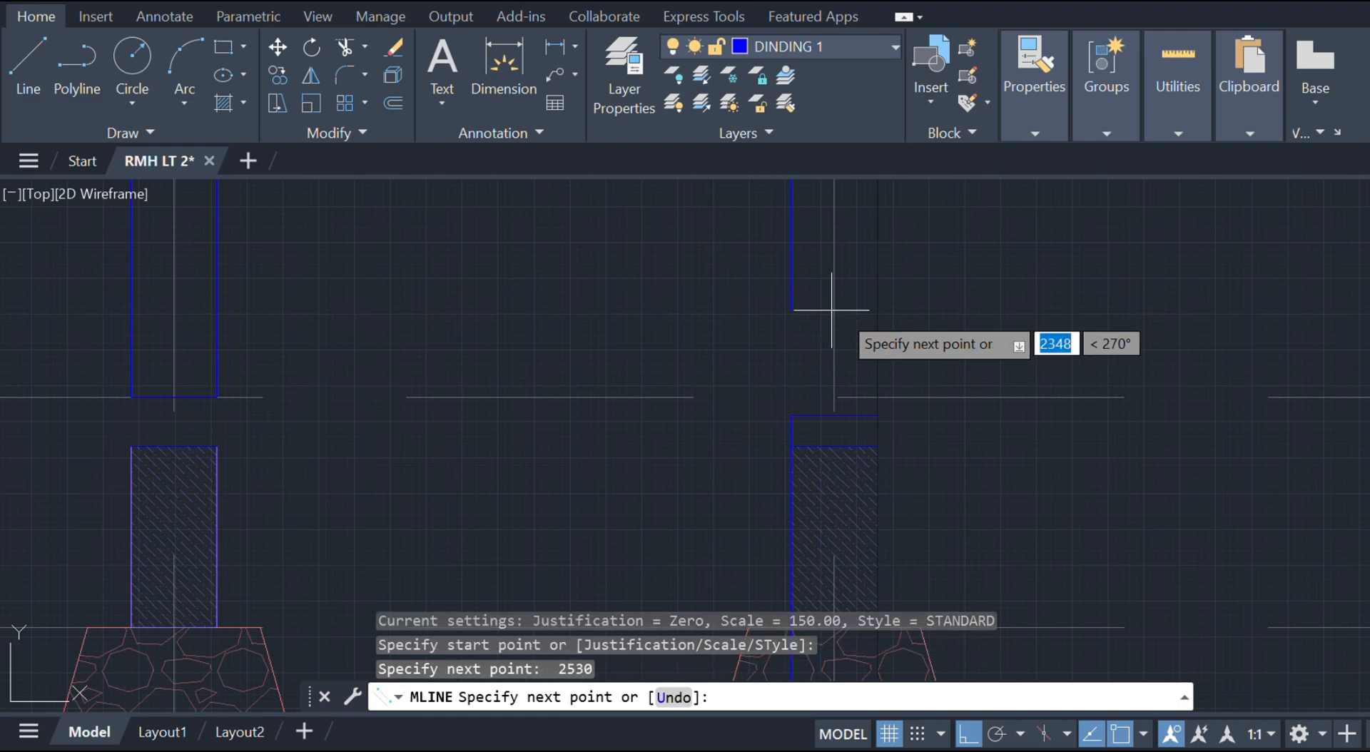
{"action": "key", "text": "Escape"}
- Close the top of the 2530-high wall on axis H with a line between its upper ends
{"action": "scroll", "coordinate": [845, 430], "scroll_direction": "down", "scroll_amount": 5}
{"action": "scroll", "coordinate": [849, 435], "scroll_direction": "down", "scroll_amount": 3}
{"action": "scroll", "coordinate": [839, 437], "scroll_direction": "up", "scroll_amount": 5}
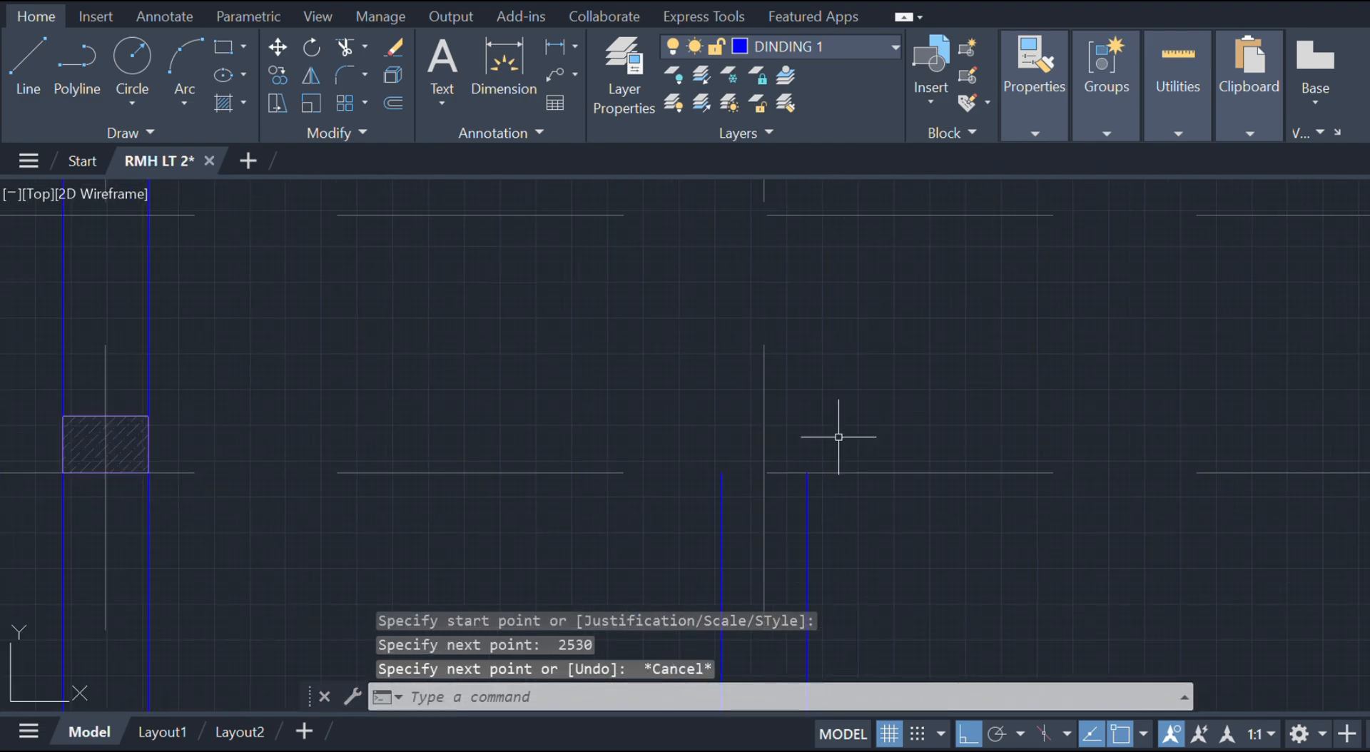
{"action": "type", "text": "l"}
{"action": "key", "text": "Return"}
{"action": "left_click", "coordinate": [650, 494]}
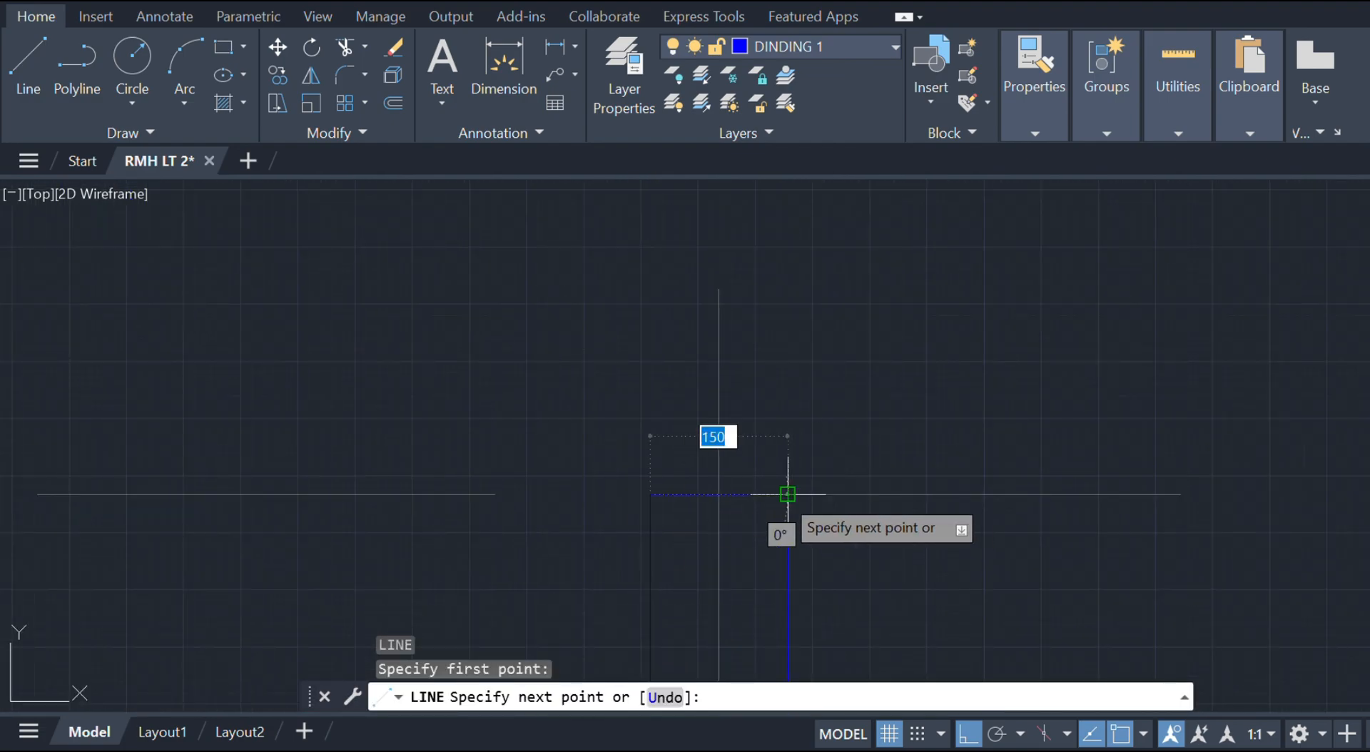
{"action": "key", "text": "Escape"}
- Copy the hatched 250-high beam by its bottom-left corner onto the top-left corner of the 2530-high wall on axis H
{"action": "scroll", "coordinate": [792, 456], "scroll_direction": "down", "scroll_amount": 8}
{"action": "scroll", "coordinate": [690, 563], "scroll_direction": "up", "scroll_amount": 6}
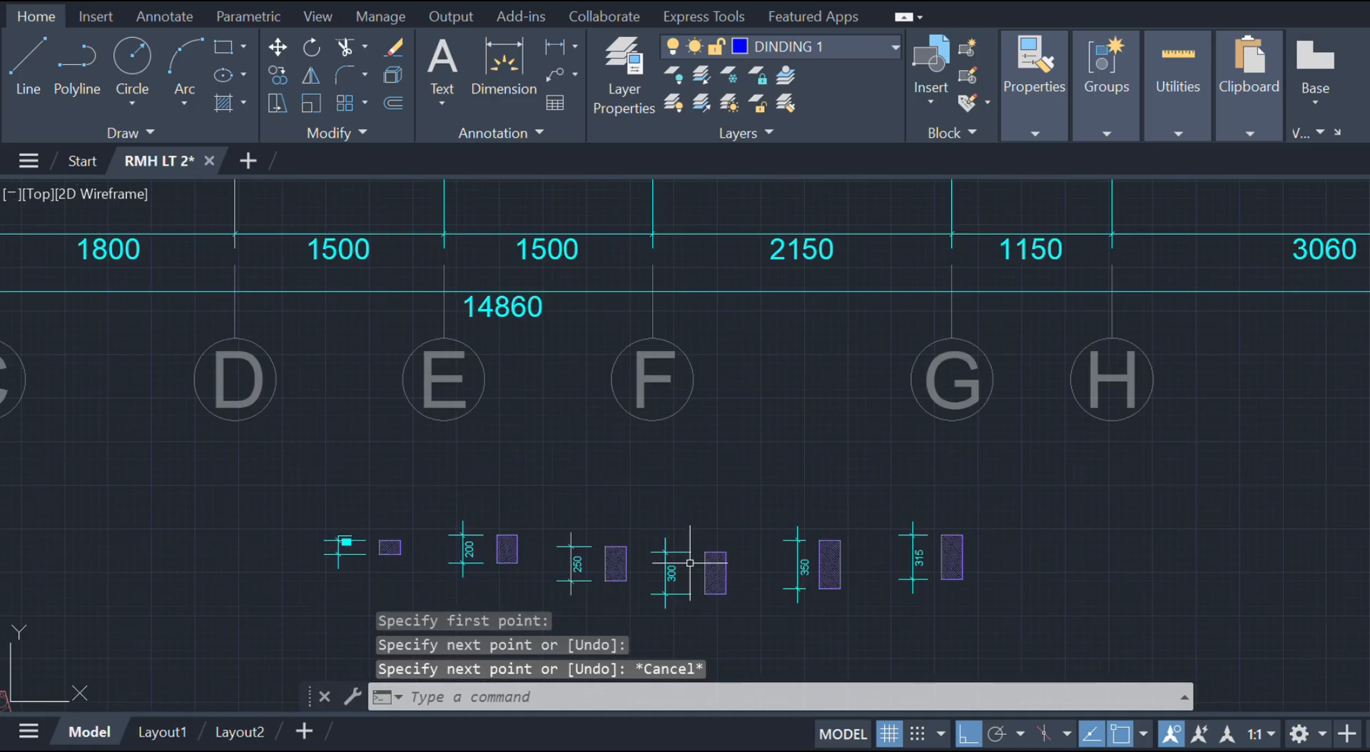
{"action": "scroll", "coordinate": [714, 553], "scroll_direction": "up", "scroll_amount": 5}
{"action": "left_click", "coordinate": [542, 480]}
{"action": "left_click", "coordinate": [508, 418]}
{"action": "type", "text": "c"}
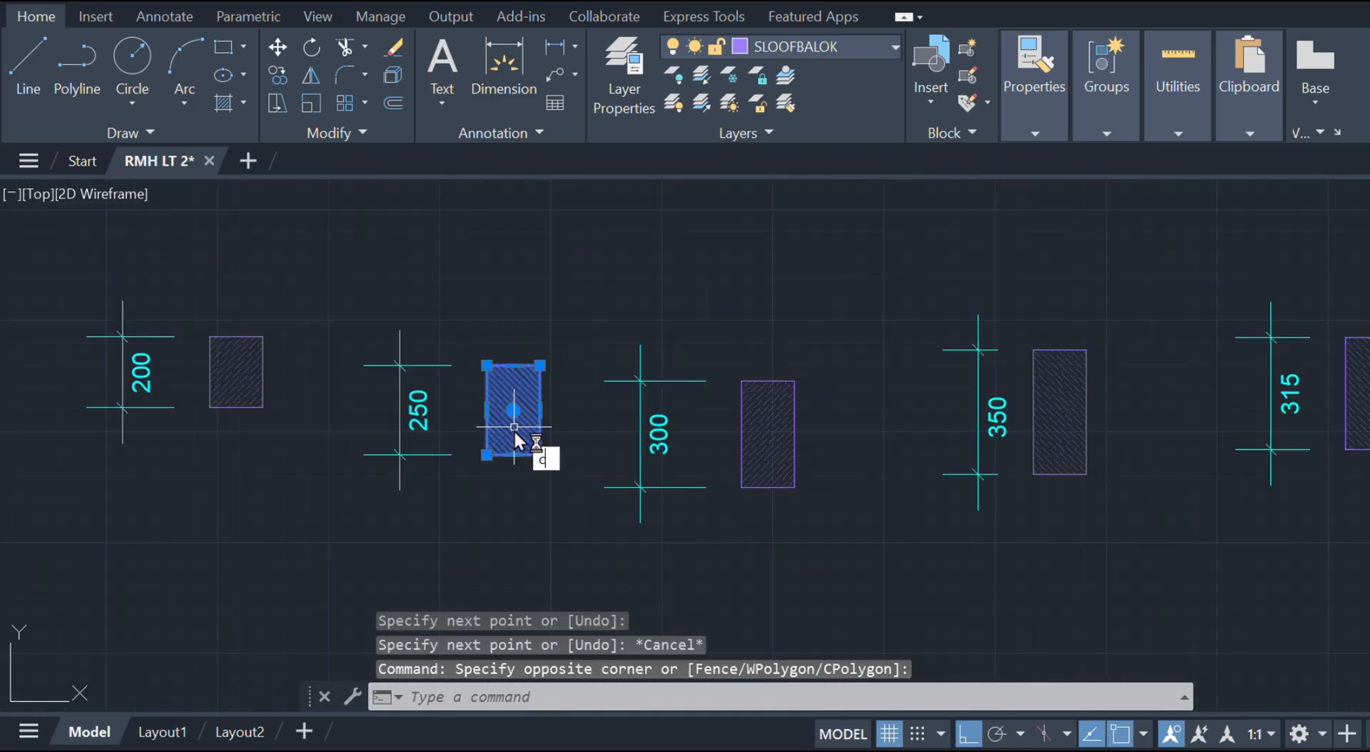
{"action": "type", "text": "o"}
{"action": "key", "text": "Return"}
{"action": "scroll", "coordinate": [499, 448], "scroll_direction": "up", "scroll_amount": 6}
{"action": "left_click", "coordinate": [486, 434]}
{"action": "scroll", "coordinate": [689, 369], "scroll_direction": "down", "scroll_amount": 9}
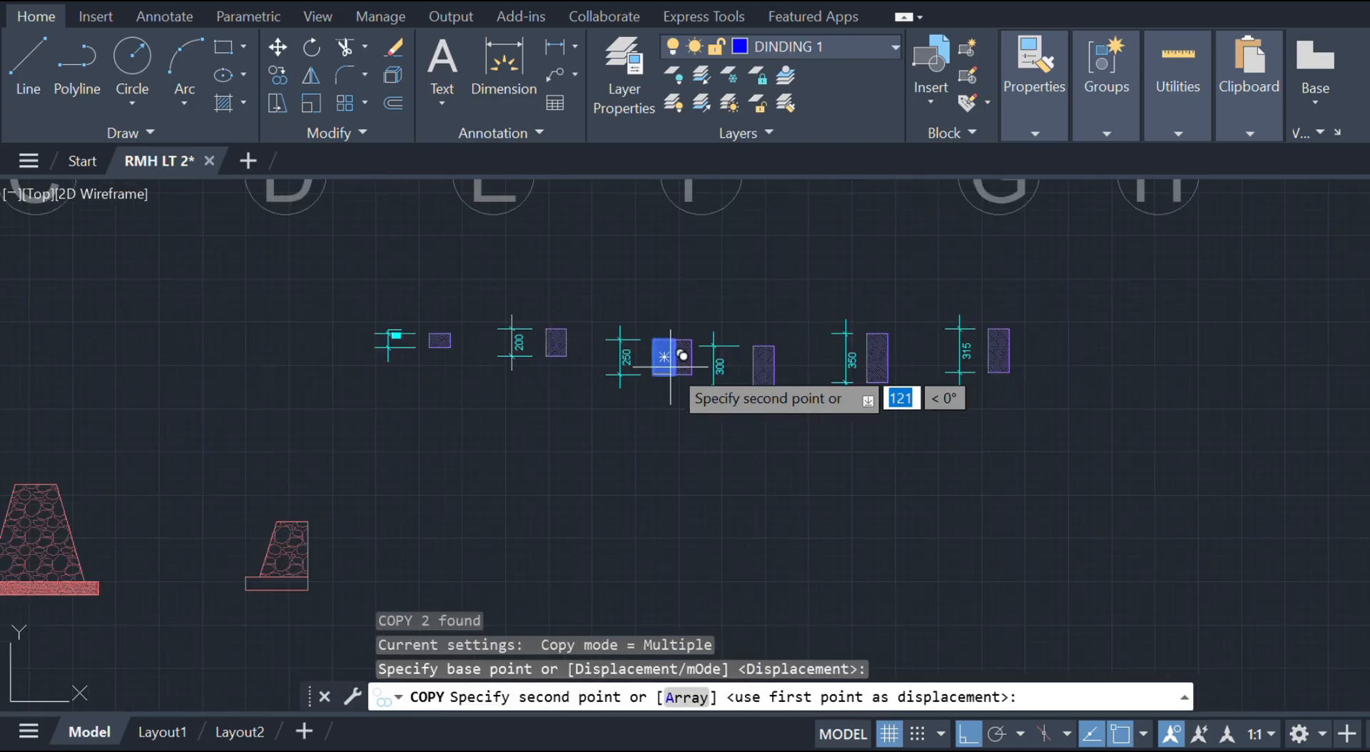
{"action": "scroll", "coordinate": [670, 367], "scroll_direction": "down", "scroll_amount": 2}
{"action": "middle_click_drag", "start_coordinate": [680, 337], "coordinate": [648, 483]}
{"action": "middle_click_drag", "start_coordinate": [796, 314], "coordinate": [627, 581]}
{"action": "middle_click_drag", "start_coordinate": [793, 239], "coordinate": [728, 531]}
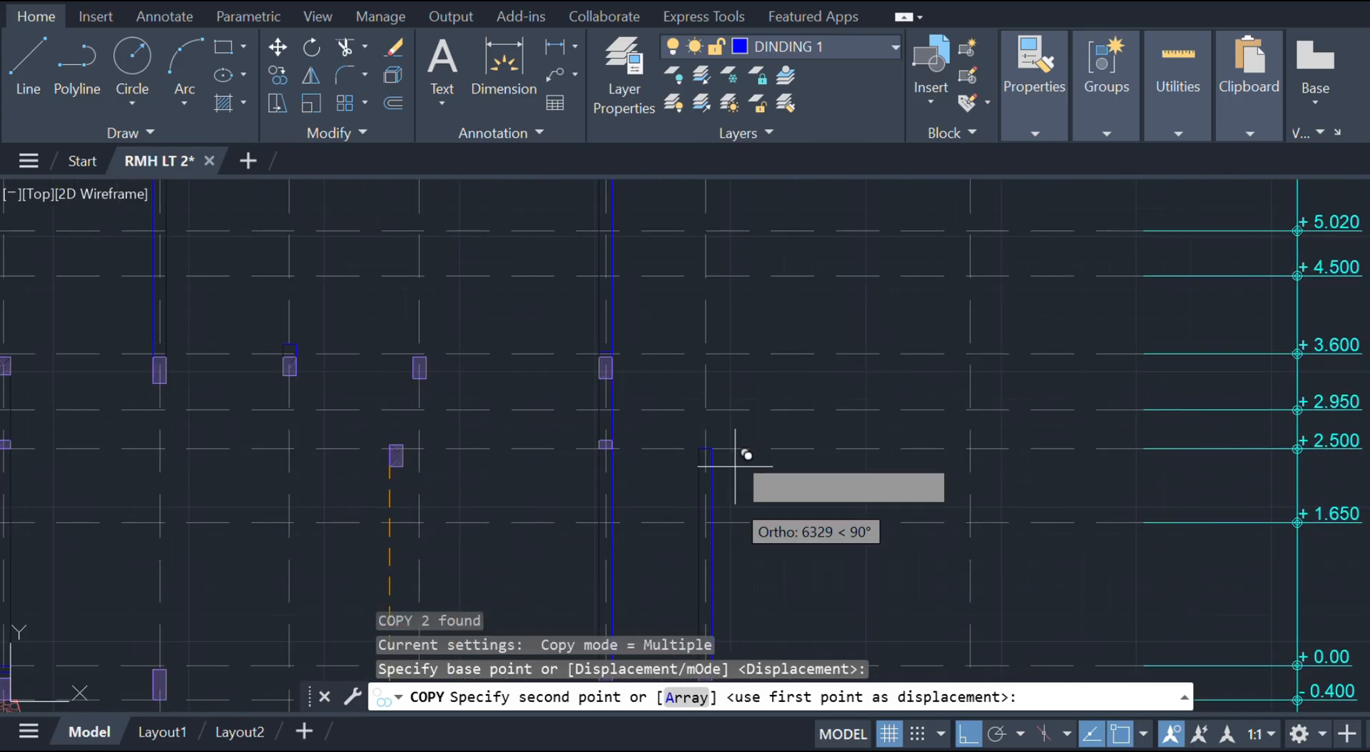
{"action": "scroll", "coordinate": [735, 467], "scroll_direction": "up", "scroll_amount": 10}
{"action": "left_click", "coordinate": [410, 512]}
{"action": "key", "text": "Escape"}
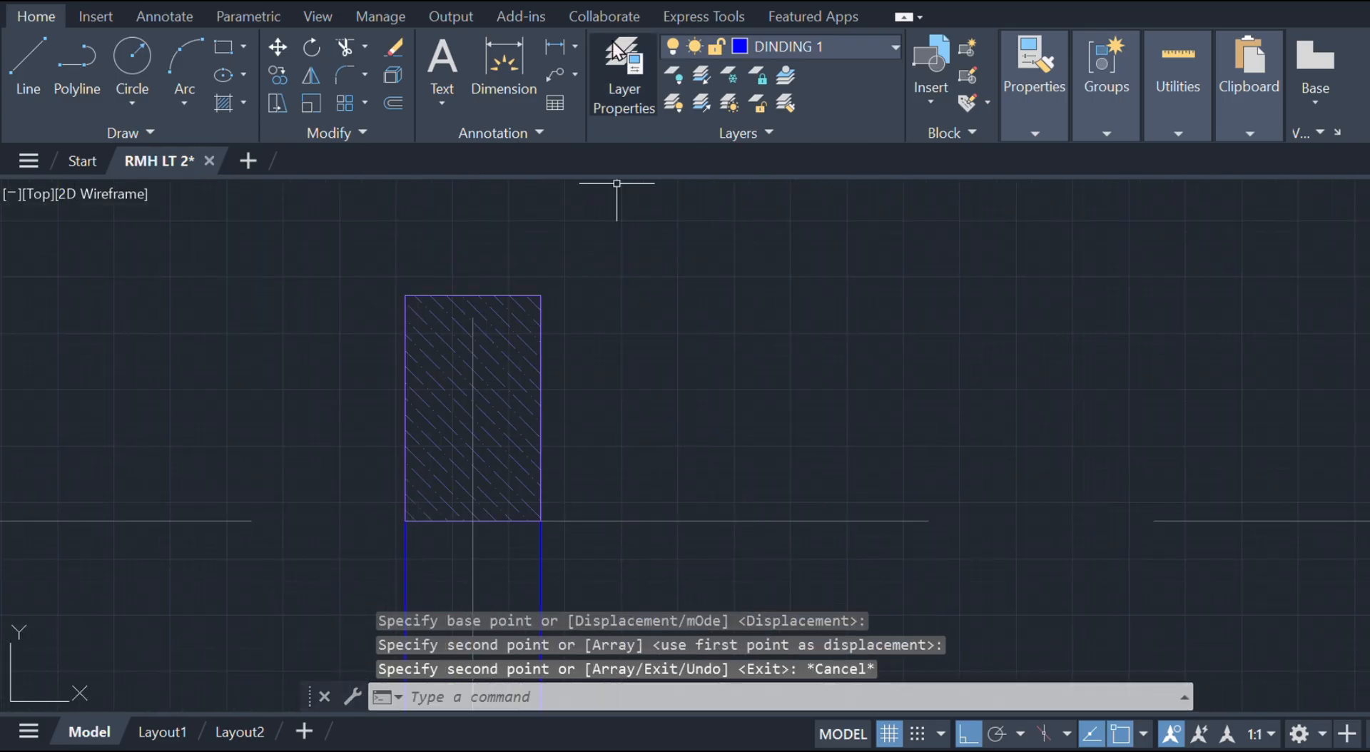
- Draw a 560-high multiline wall upward from the midpoint of the top edge of the hatched beam on axis H
{"action": "scroll", "coordinate": [717, 384], "scroll_direction": "down", "scroll_amount": 8}
{"action": "type", "text": "ml"}
{"action": "key", "text": "Return"}
{"action": "scroll", "coordinate": [664, 432], "scroll_direction": "up", "scroll_amount": 4}
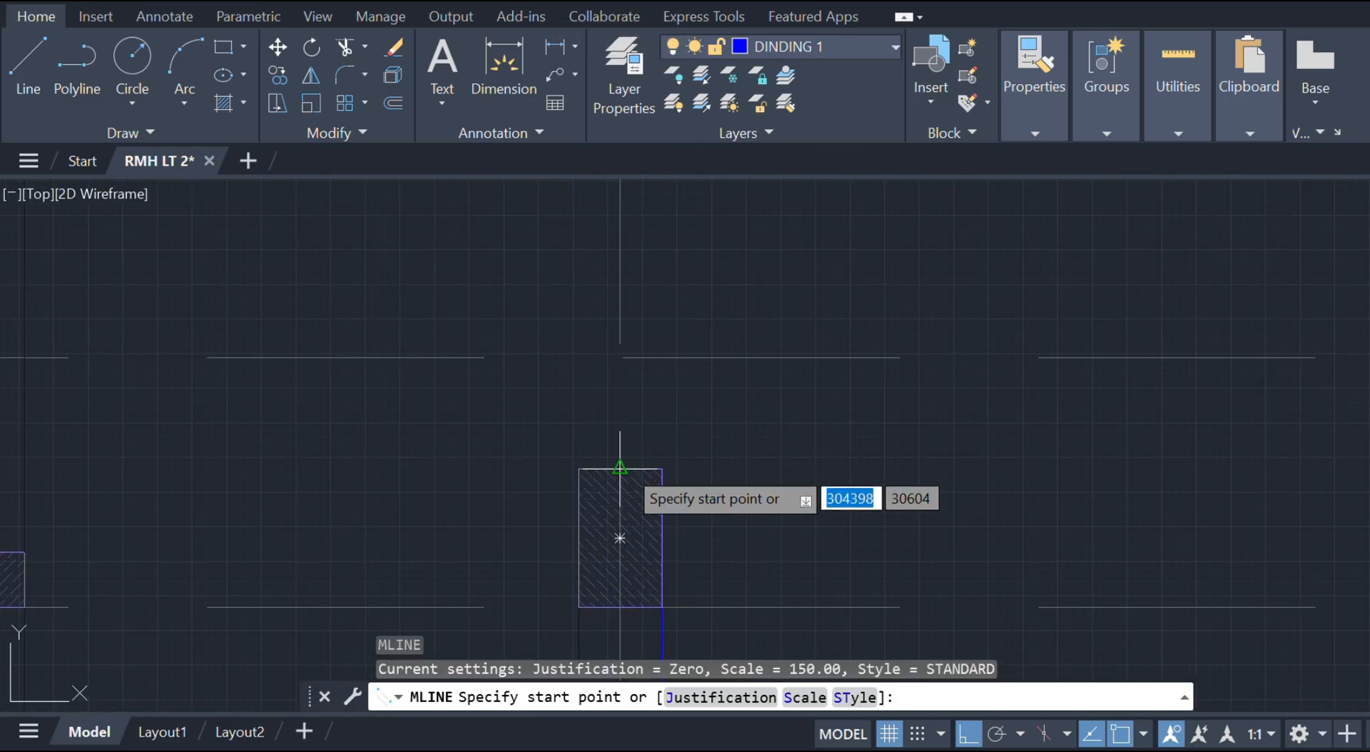
{"action": "left_click", "coordinate": [620, 469]}
{"action": "type", "text": "560"}
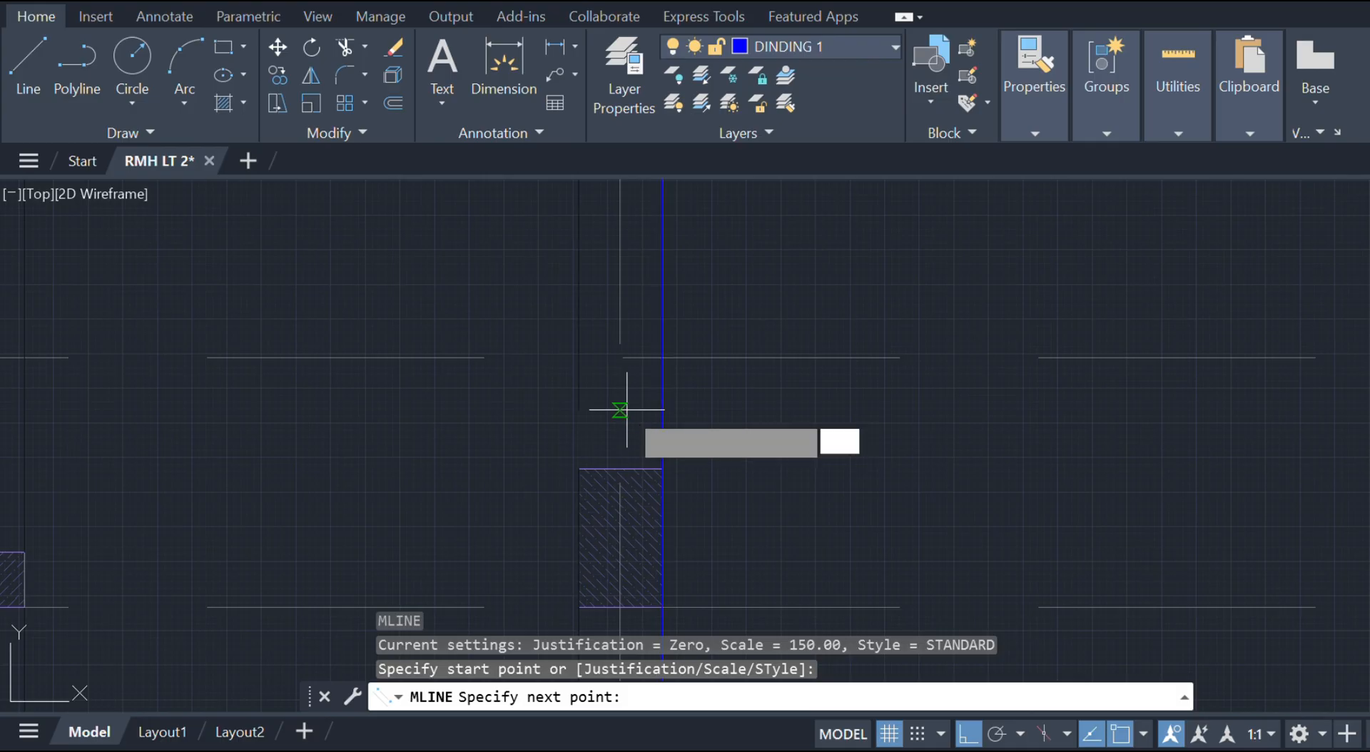
{"action": "key", "text": "Return"}
{"action": "key", "text": "Escape"}
- Copy the hatched beam on axis H by its bottom-left corner onto the top-left corner of the 560-high wall
{"action": "scroll", "coordinate": [631, 372], "scroll_direction": "down", "scroll_amount": 6}
{"action": "scroll", "coordinate": [689, 452], "scroll_direction": "up", "scroll_amount": 4}
{"action": "left_click", "coordinate": [652, 440]}
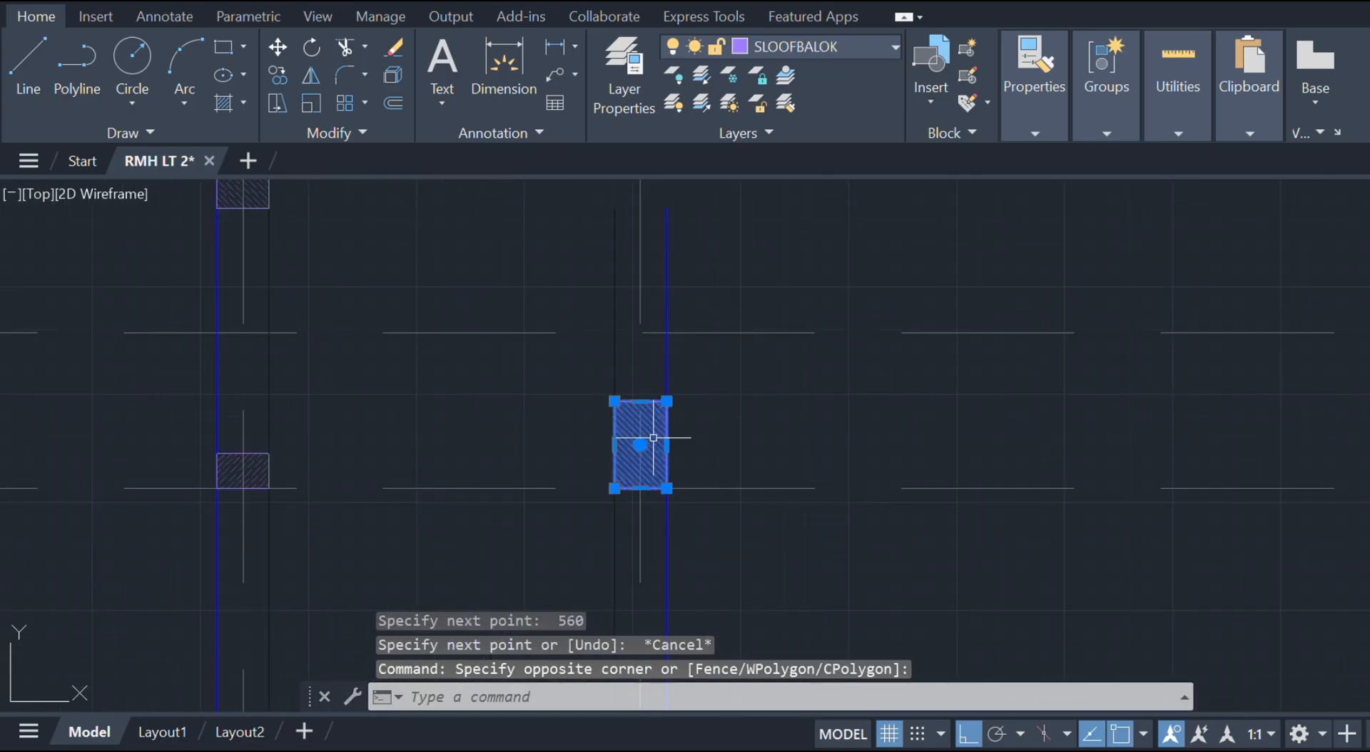
{"action": "scroll", "coordinate": [653, 463], "scroll_direction": "up", "scroll_amount": 2}
{"action": "type", "text": "co"}
{"action": "key", "text": "Return"}
{"action": "left_click", "coordinate": [602, 499]}
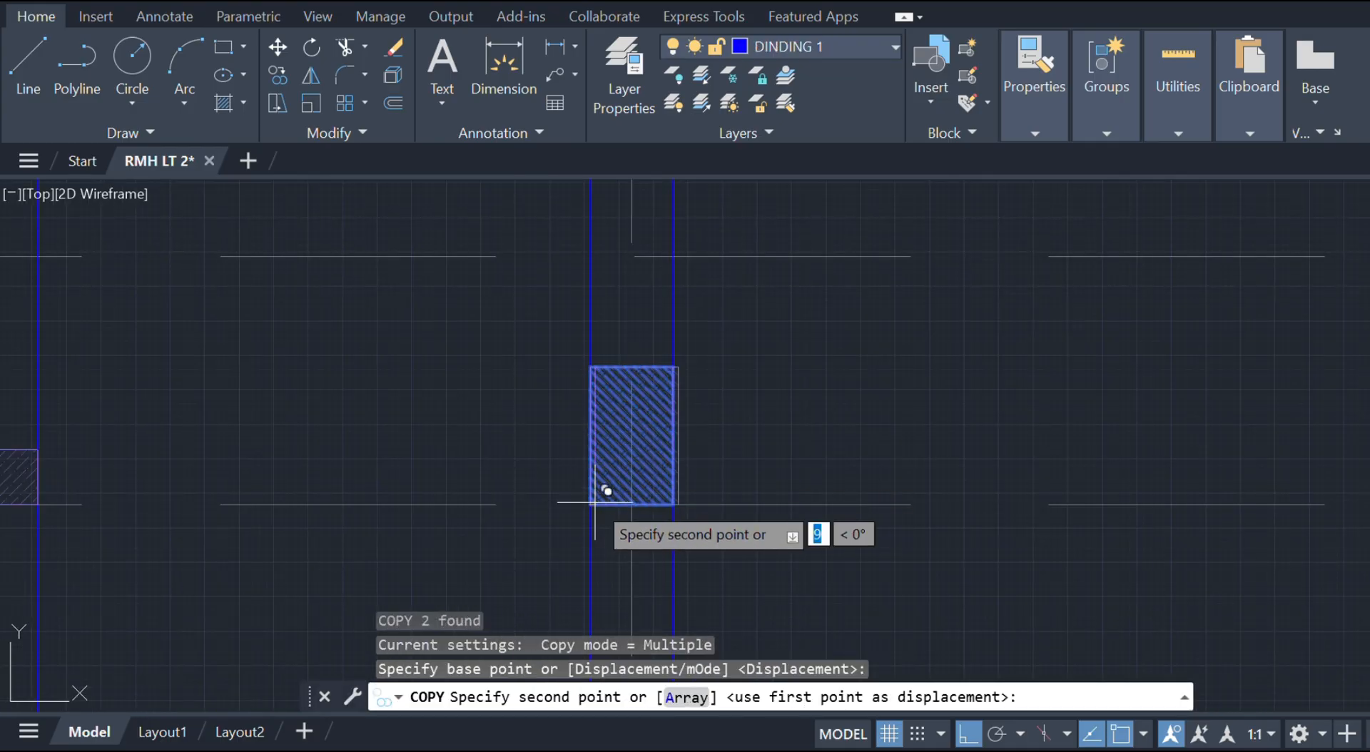
{"action": "scroll", "coordinate": [627, 352], "scroll_direction": "down", "scroll_amount": 3}
{"action": "scroll", "coordinate": [599, 389], "scroll_direction": "up", "scroll_amount": 4}
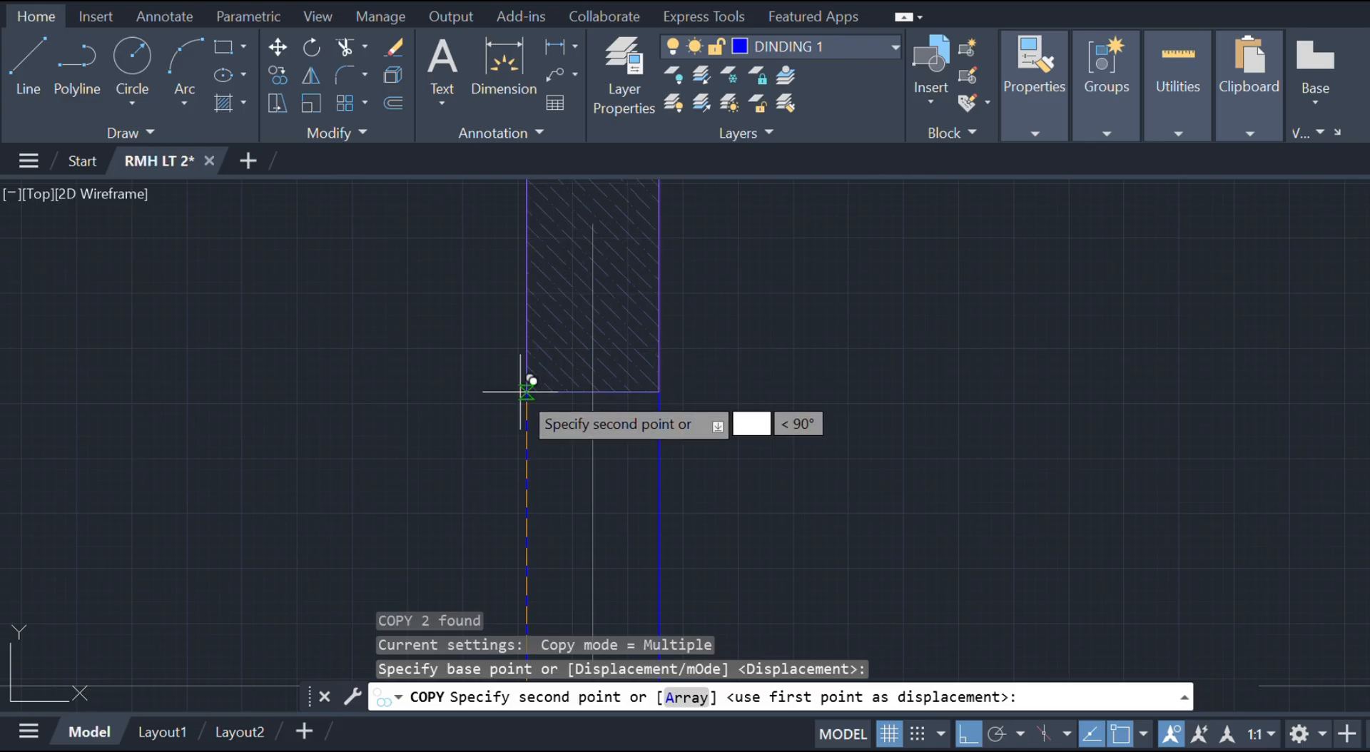
{"action": "left_click", "coordinate": [528, 369]}
{"action": "key", "text": "Escape"}
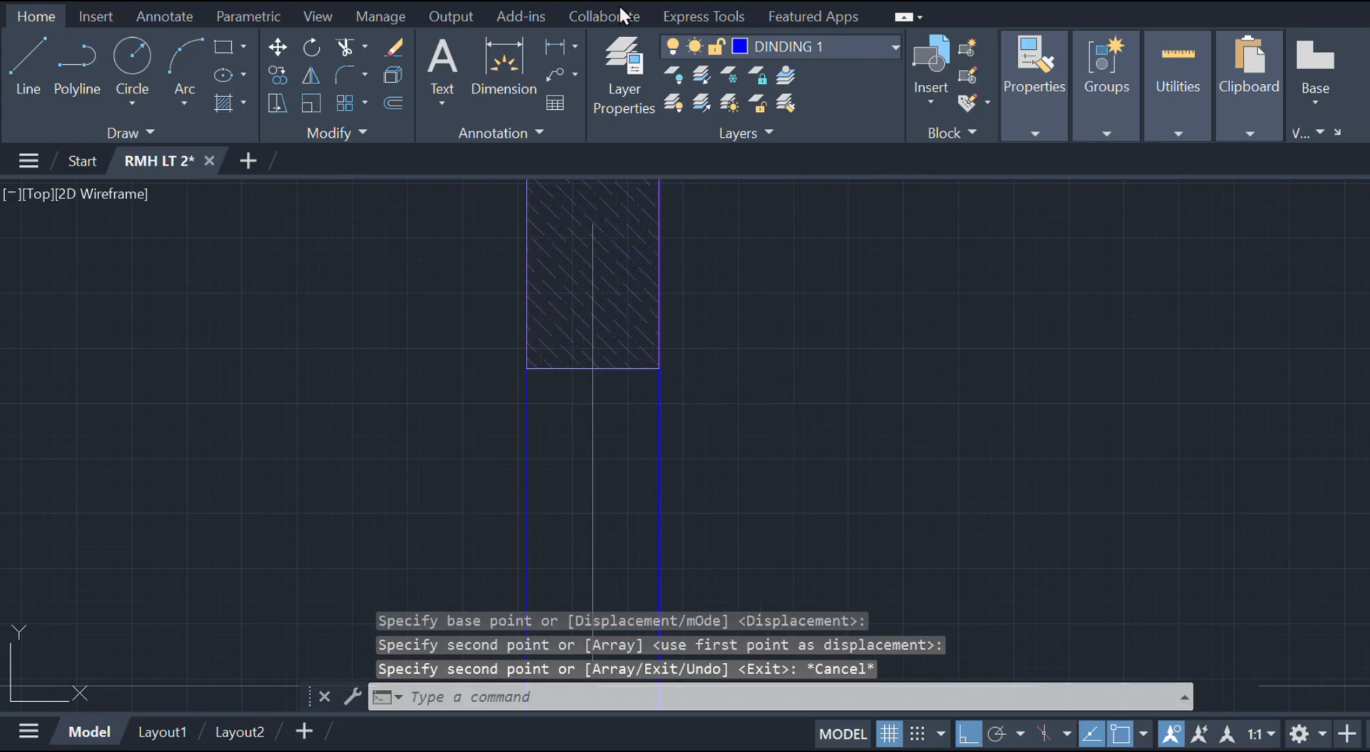
- Draw an 85-high multiline wall upward from the midpoint of the top edge of the upper beam on axis H
{"action": "scroll", "coordinate": [774, 416], "scroll_direction": "down", "scroll_amount": 4}
{"action": "type", "text": "ml"}
{"action": "key", "text": "Return"}
{"action": "scroll", "coordinate": [720, 535], "scroll_direction": "up", "scroll_amount": 2}
{"action": "left_click", "coordinate": [701, 543]}
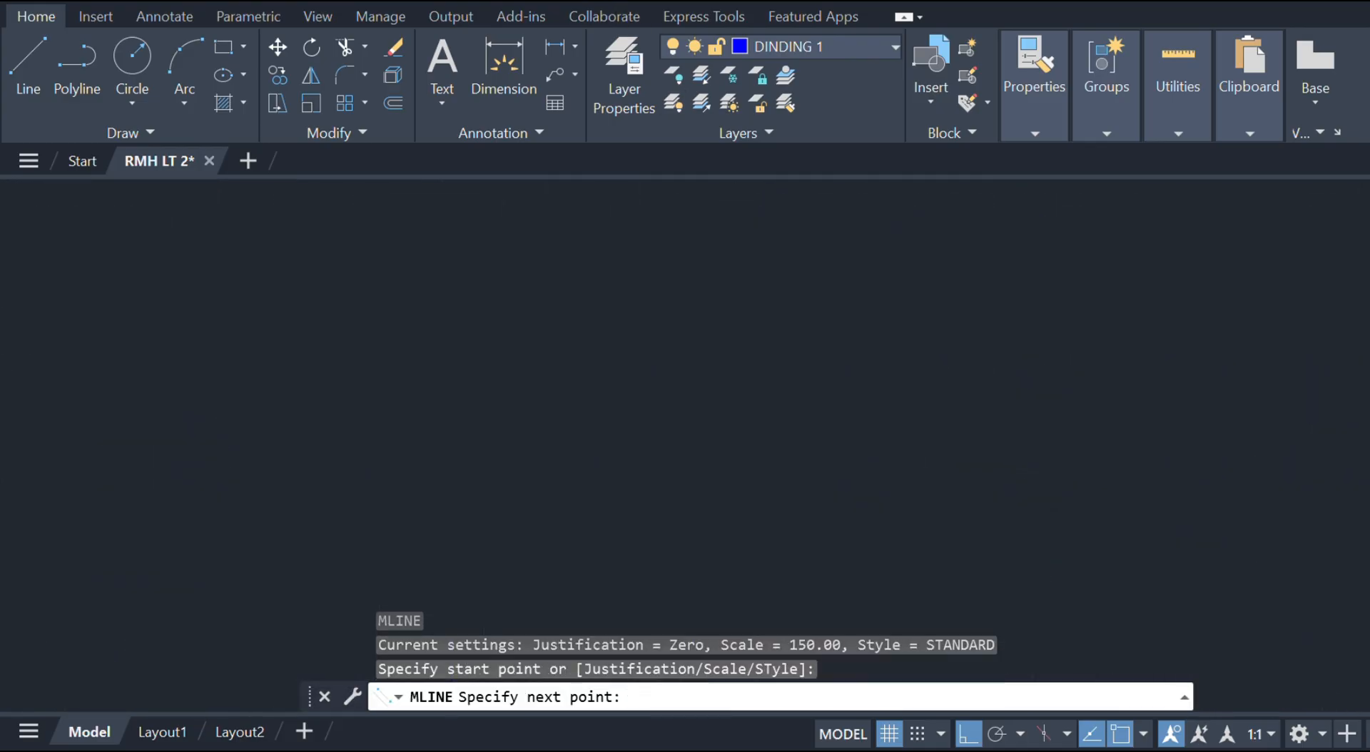
{"action": "type", "text": "85"}
{"action": "key", "text": "Return"}
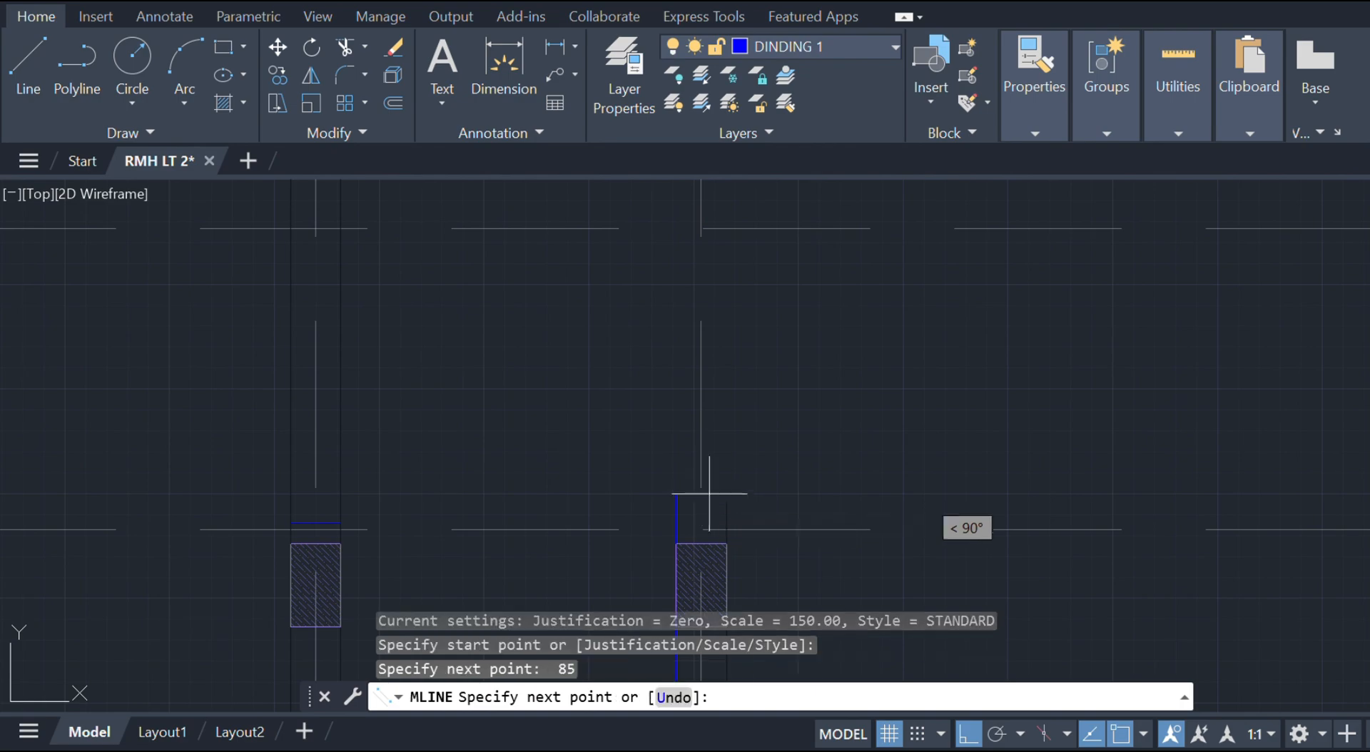
{"action": "key", "text": "Escape"}
- Close the top of the 85-high wall on axis H with a line between its upper ends
{"action": "scroll", "coordinate": [711, 506], "scroll_direction": "up", "scroll_amount": 3}
{"action": "type", "text": "l"}
{"action": "key", "text": "Return"}
{"action": "left_click", "coordinate": [618, 531]}
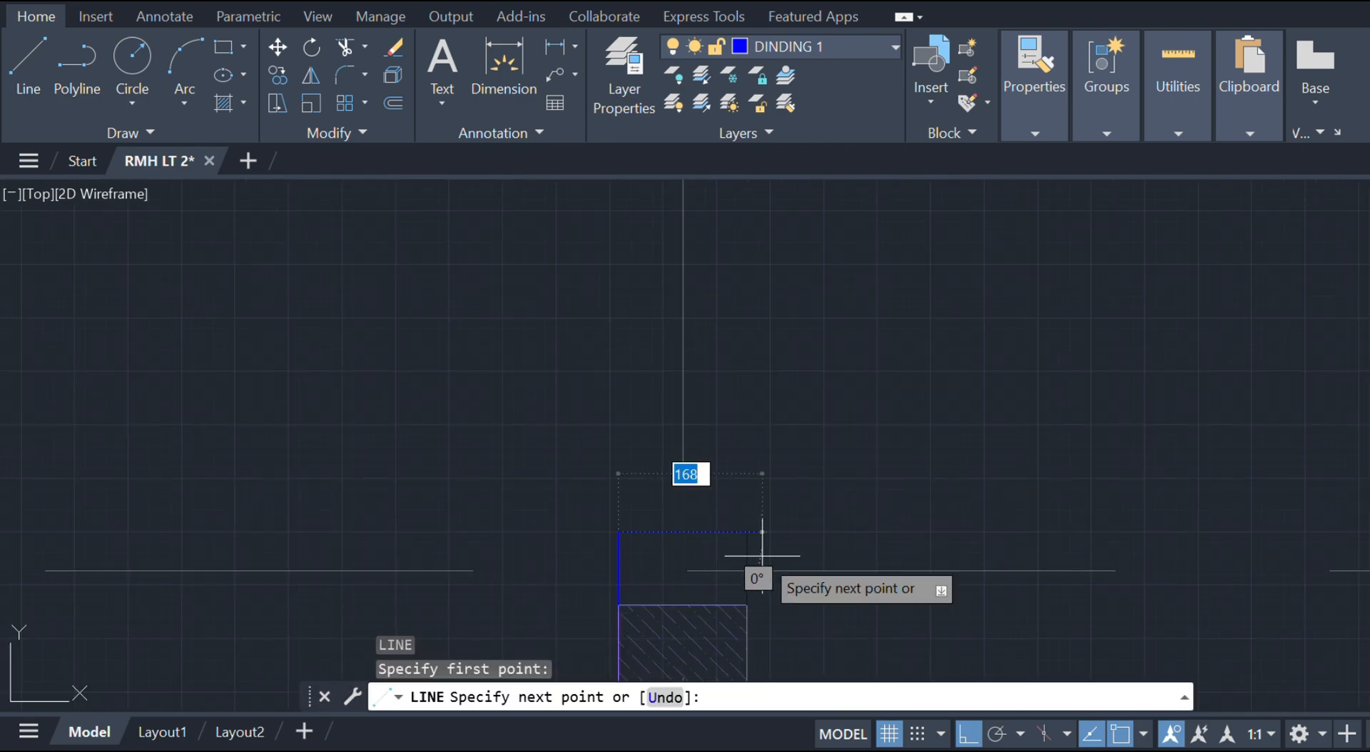
{"action": "key", "text": "Escape"}
- Draw a 2255-high multiline wall upward from the midpoint of the line closing the 85-high wall on axis H
{"action": "type", "text": "ml"}
{"action": "key", "text": "Return"}
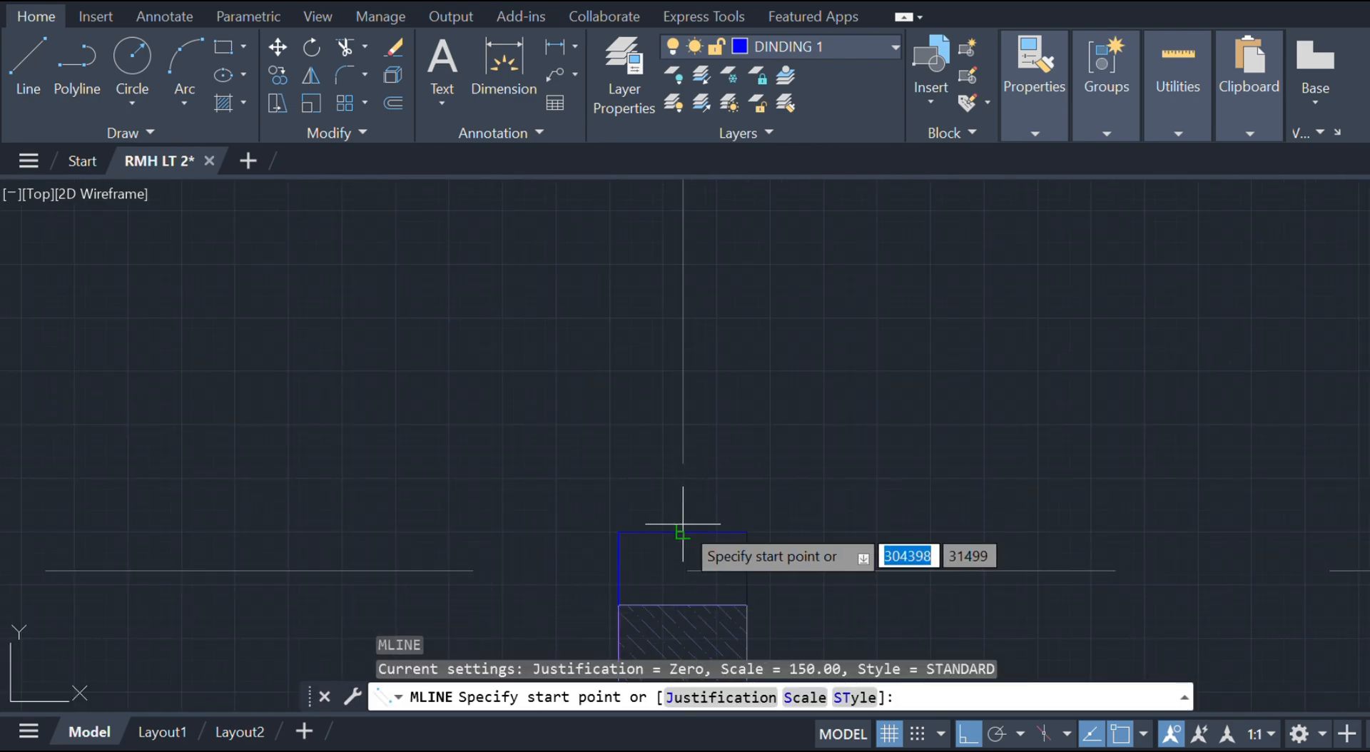
{"action": "left_click", "coordinate": [685, 533]}
{"action": "type", "text": "2255"}
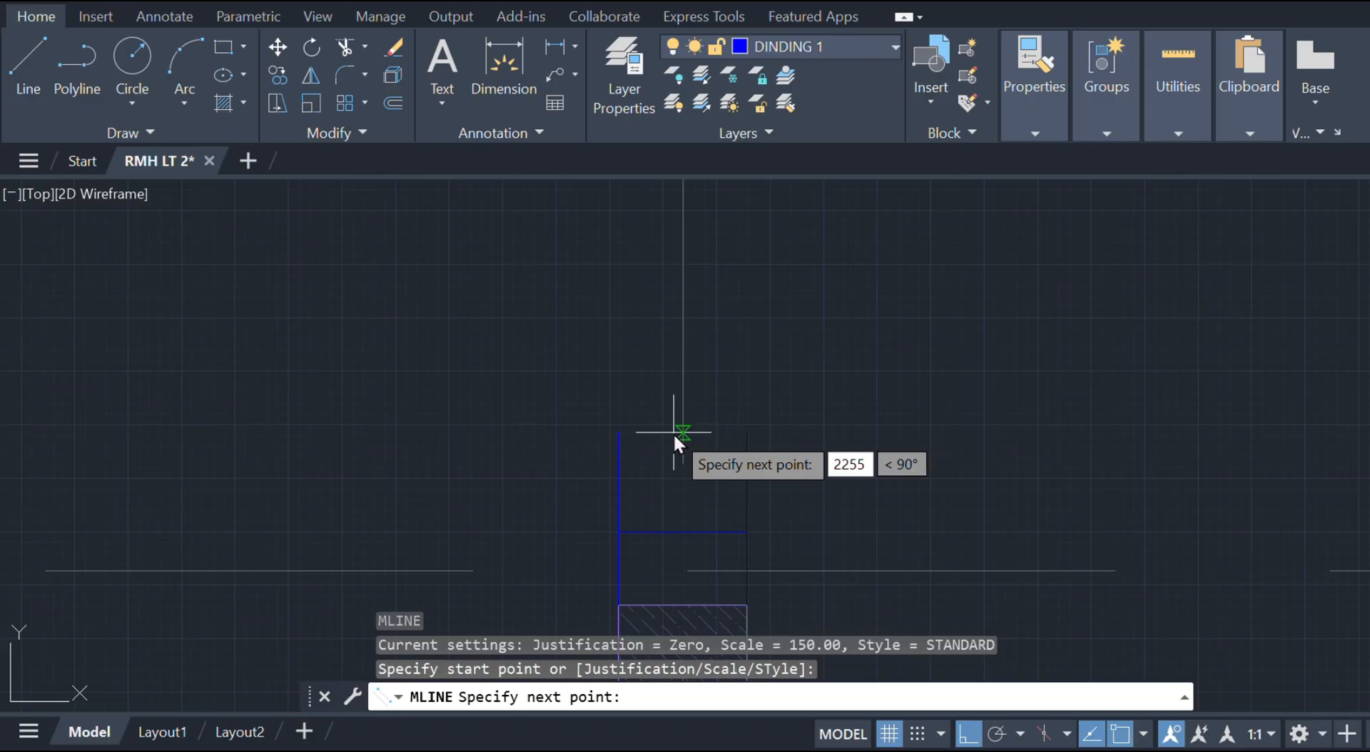
{"action": "key", "text": "Return"}
{"action": "key", "text": "Escape"}
- Close the top of the 2255-high wall on axis H with a line between its upper ends
{"action": "scroll", "coordinate": [722, 439], "scroll_direction": "down", "scroll_amount": 4}
{"action": "middle_click_drag", "start_coordinate": [726, 442], "coordinate": [725, 520]}
{"action": "middle_click_drag", "start_coordinate": [746, 292], "coordinate": [777, 603]}
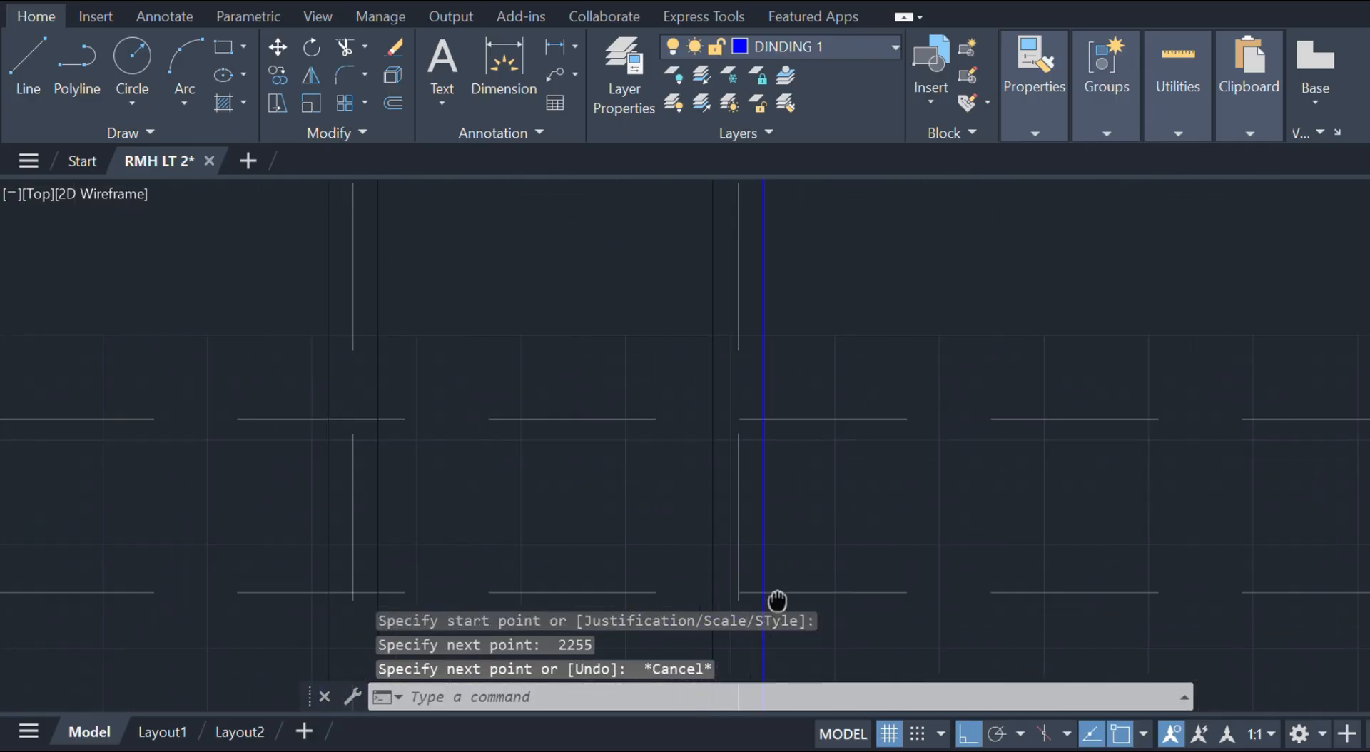
{"action": "scroll", "coordinate": [774, 335], "scroll_direction": "down", "scroll_amount": 4}
{"action": "middle_click_drag", "start_coordinate": [774, 336], "coordinate": [762, 518]}
{"action": "scroll", "coordinate": [757, 449], "scroll_direction": "up", "scroll_amount": 6}
{"action": "type", "text": "l"}
{"action": "key", "text": "Return"}
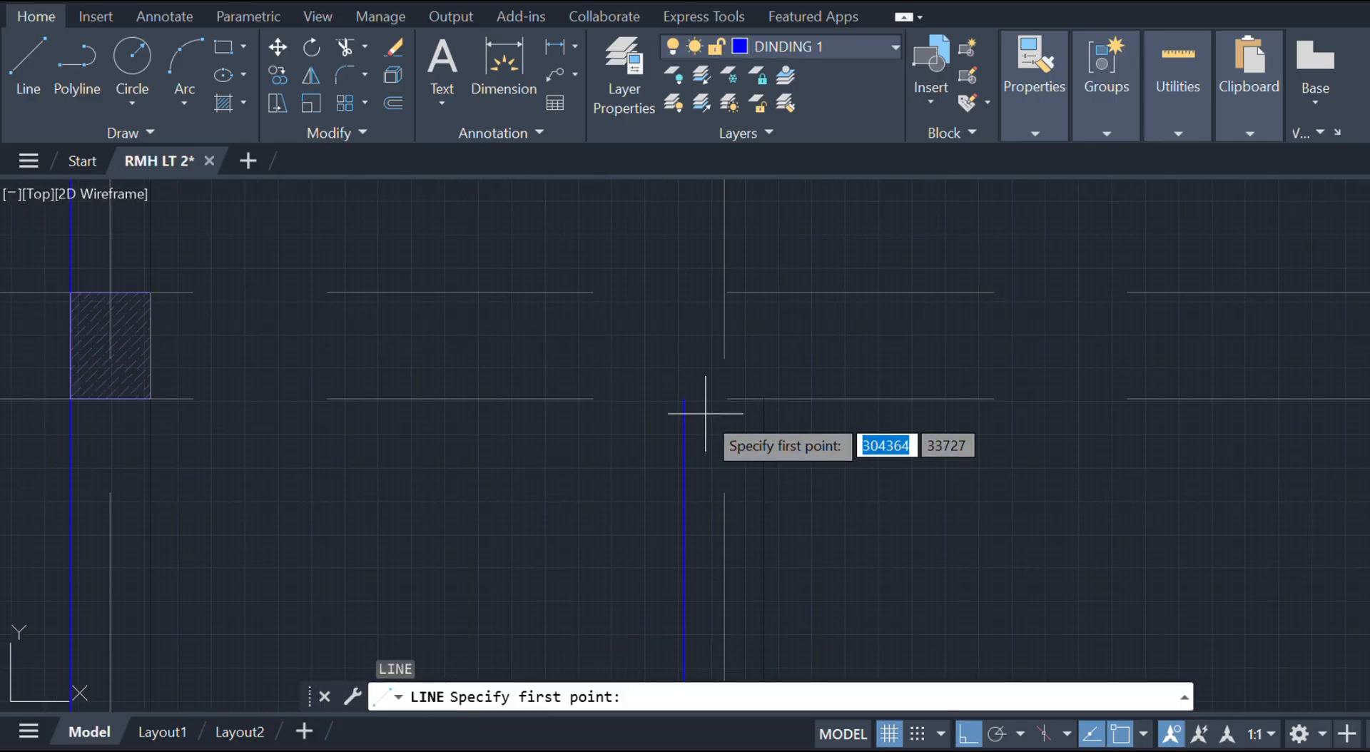
{"action": "left_click", "coordinate": [683, 399]}
{"action": "left_click", "coordinate": [764, 399]}
{"action": "key", "text": "Escape"}
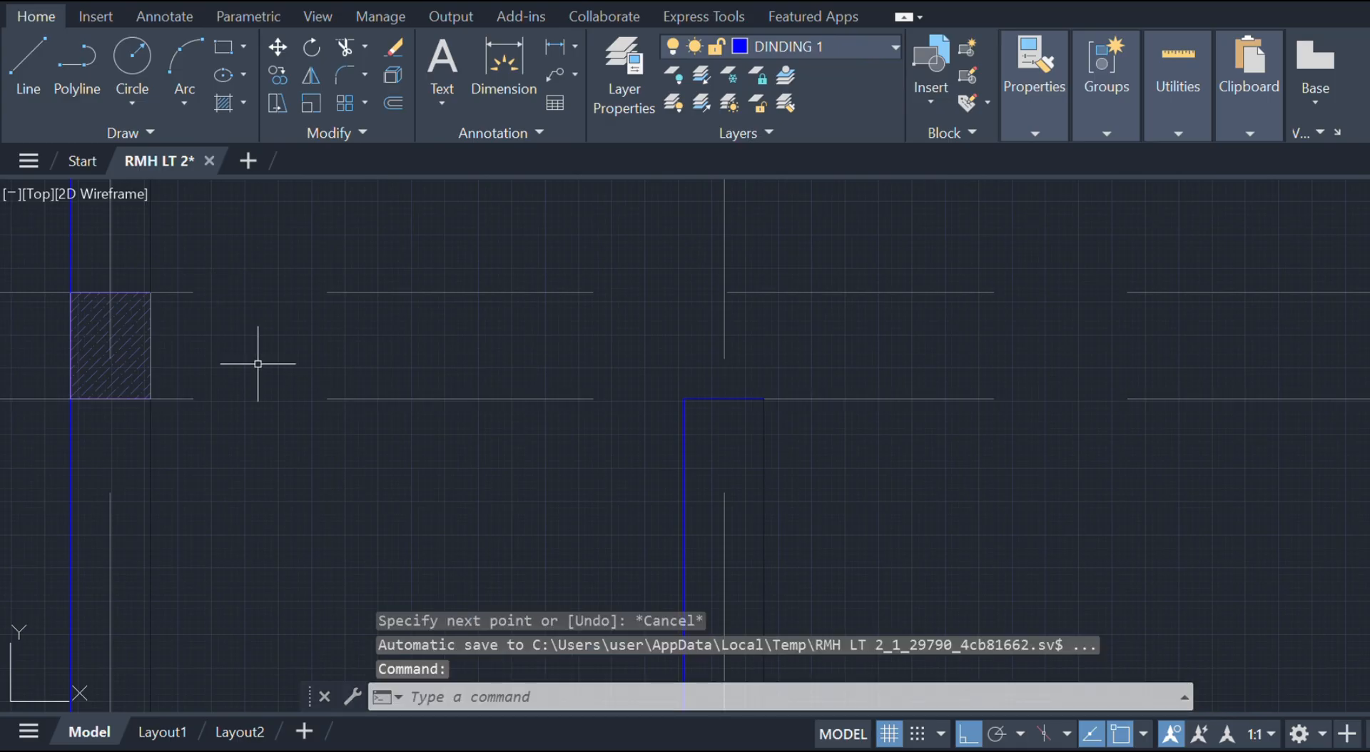
- Copy the hatched beam from the neighbouring axis by its bottom-right corner onto the top-right corner of the 2255-high wall on axis H
{"action": "left_click", "coordinate": [189, 353]}
{"action": "left_click", "coordinate": [133, 333]}
{"action": "type", "text": "co"}
{"action": "key", "text": "Return"}
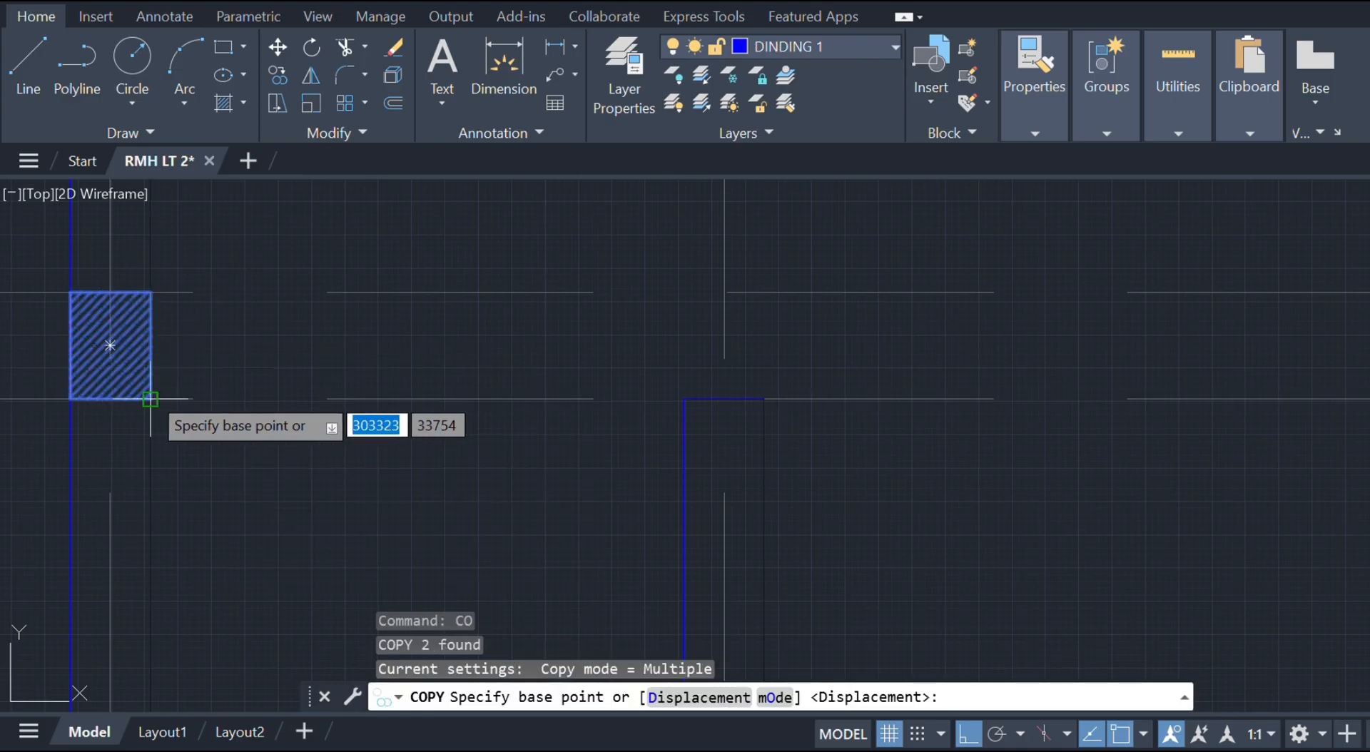
{"action": "left_click", "coordinate": [150, 399]}
{"action": "scroll", "coordinate": [780, 398], "scroll_direction": "up", "scroll_amount": 5}
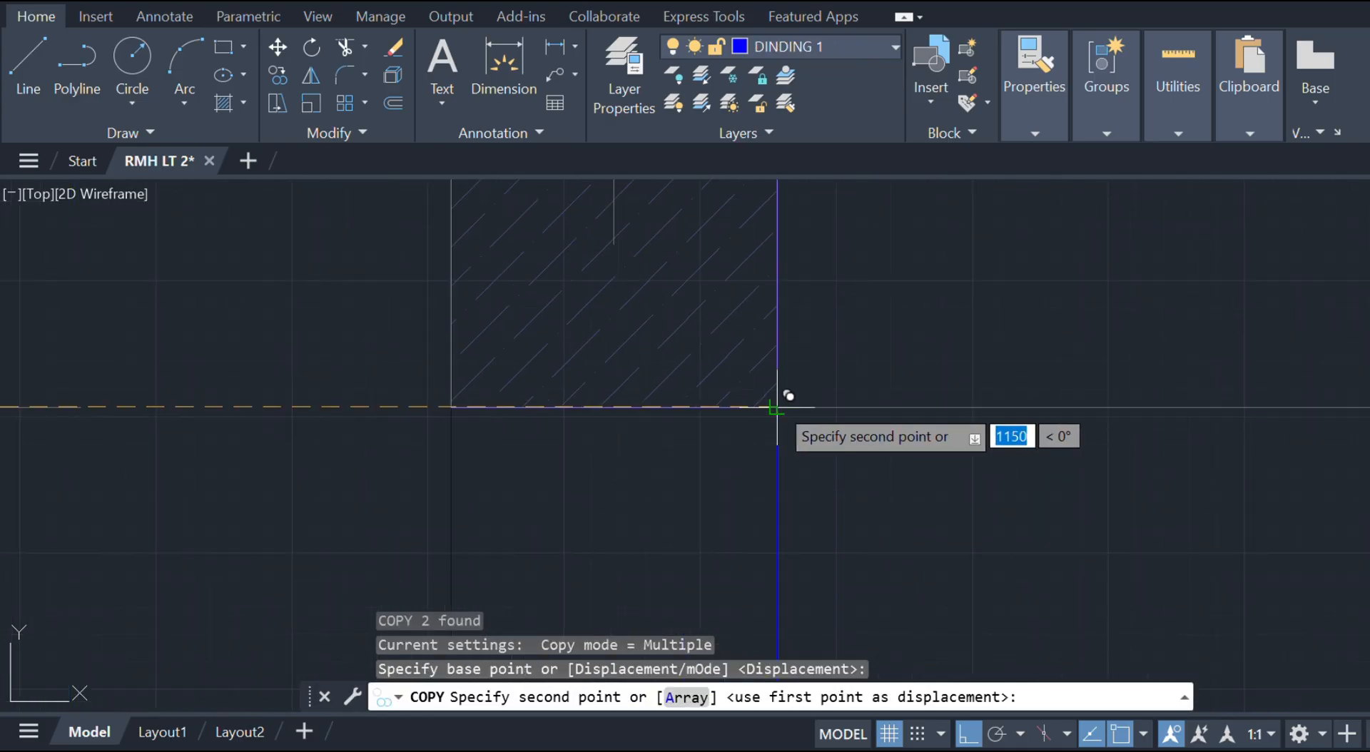
{"action": "left_click", "coordinate": [777, 407]}
{"action": "key", "text": "Escape"}
- Draw a 250-high multiline wall upward from the midpoint of the top edge of the beam above the 2255-high wall on axis H
{"action": "scroll", "coordinate": [778, 405], "scroll_direction": "down", "scroll_amount": 5}
{"action": "middle_click_drag", "start_coordinate": [778, 405], "coordinate": [762, 517]}
{"action": "type", "text": "ml"}
{"action": "key", "text": "Return"}
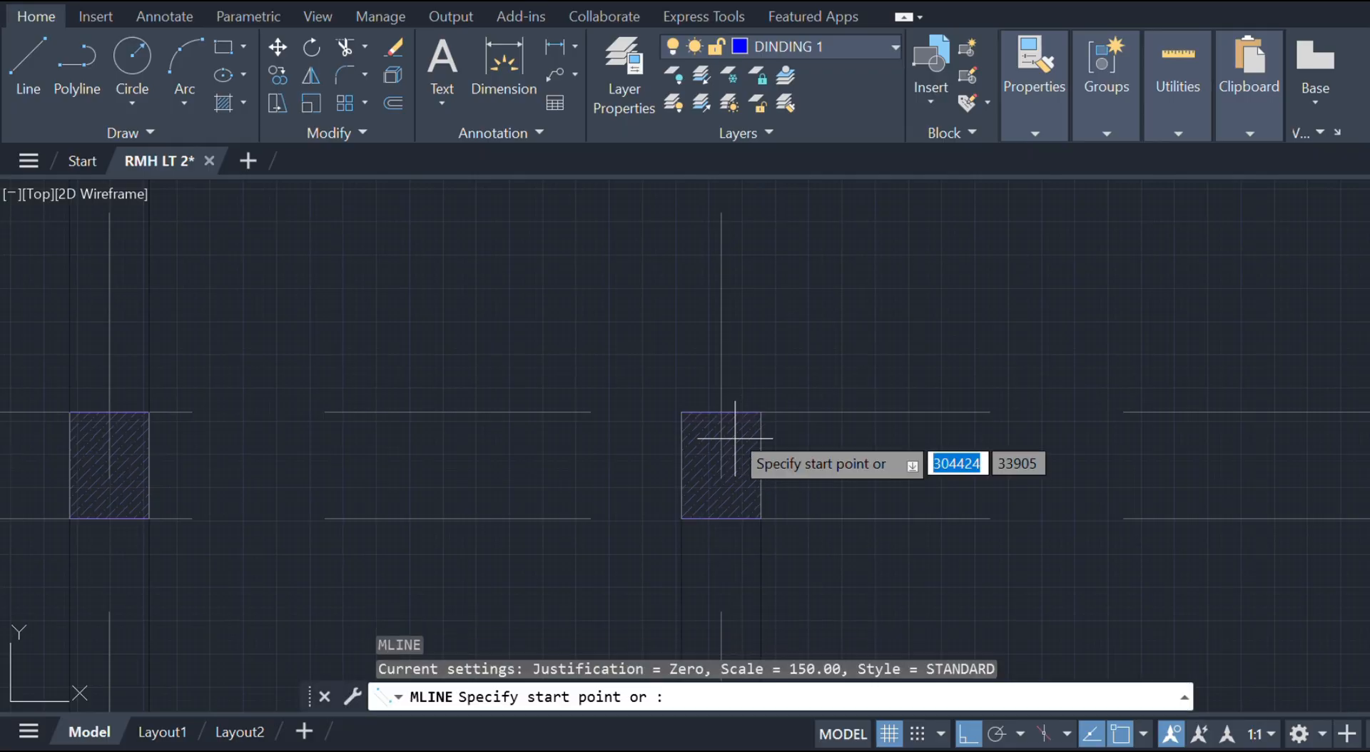
{"action": "left_click", "coordinate": [721, 414]}
{"action": "type", "text": "250"}
{"action": "key", "text": "Return"}
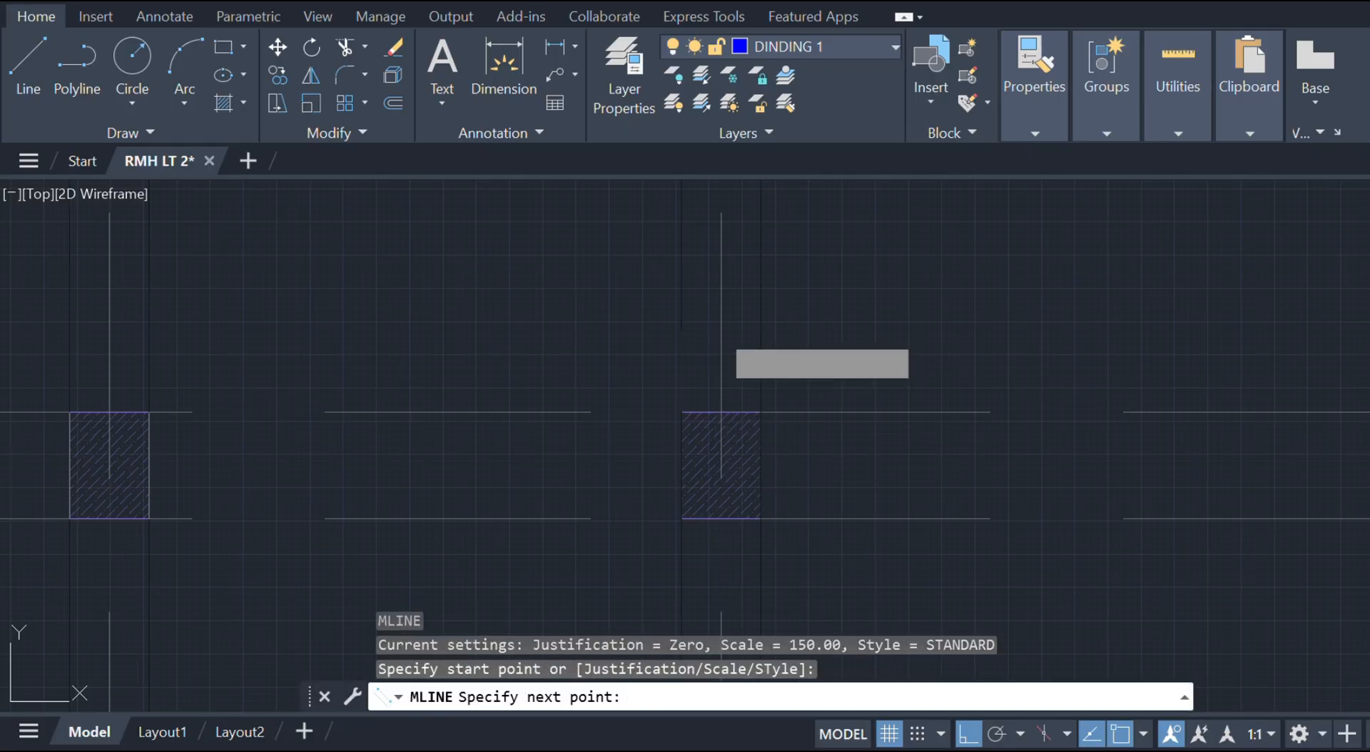
{"action": "key", "text": "Escape"}
- Close the top of the 250-high wall on axis H with a line between its upper ends
{"action": "scroll", "coordinate": [719, 329], "scroll_direction": "down", "scroll_amount": 3}
{"action": "middle_click_drag", "start_coordinate": [719, 329], "coordinate": [724, 454]}
{"action": "scroll", "coordinate": [724, 454], "scroll_direction": "up", "scroll_amount": 5}
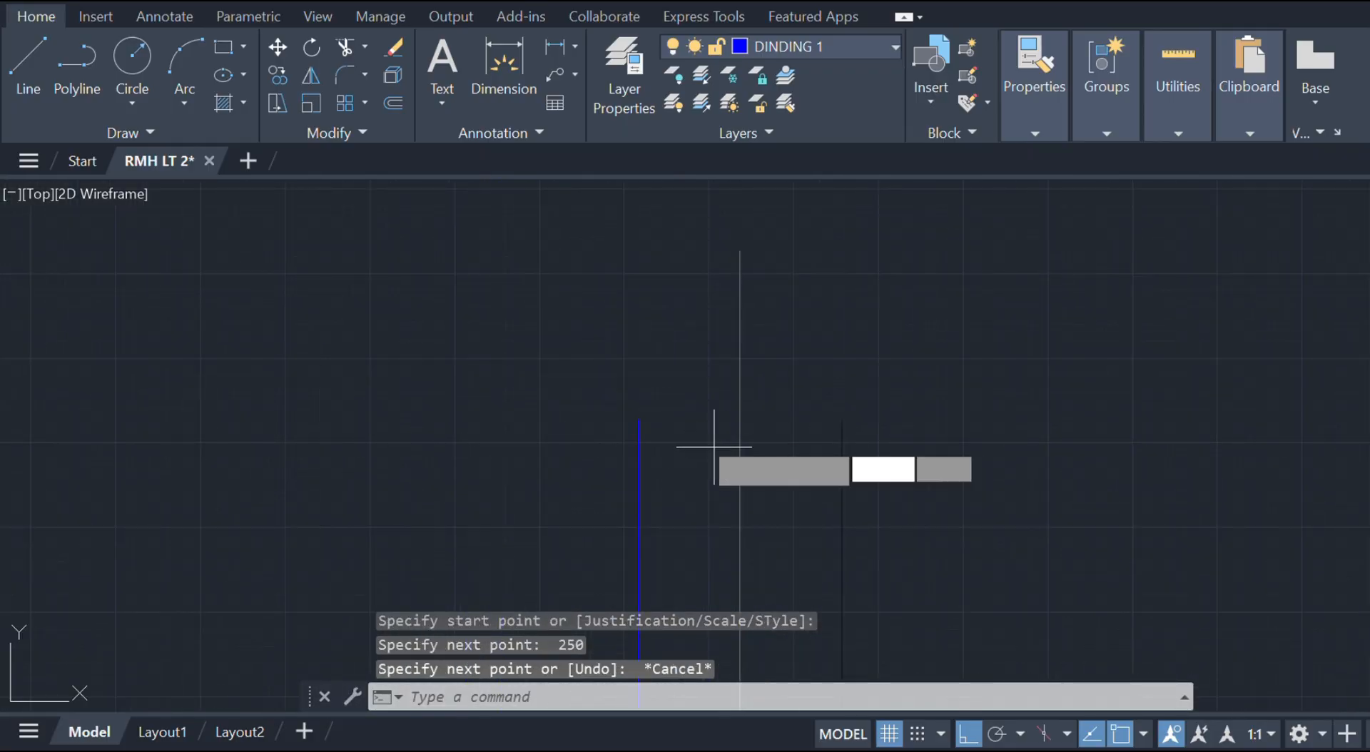
{"action": "type", "text": "l"}
{"action": "key", "text": "Return"}
{"action": "left_click", "coordinate": [639, 420]}
{"action": "key", "text": "Escape"}
- Copy the hatched 200-high beam from the row of sample beams, using its bottom-right corner as the base point
{"action": "scroll", "coordinate": [823, 407], "scroll_direction": "down", "scroll_amount": 6}
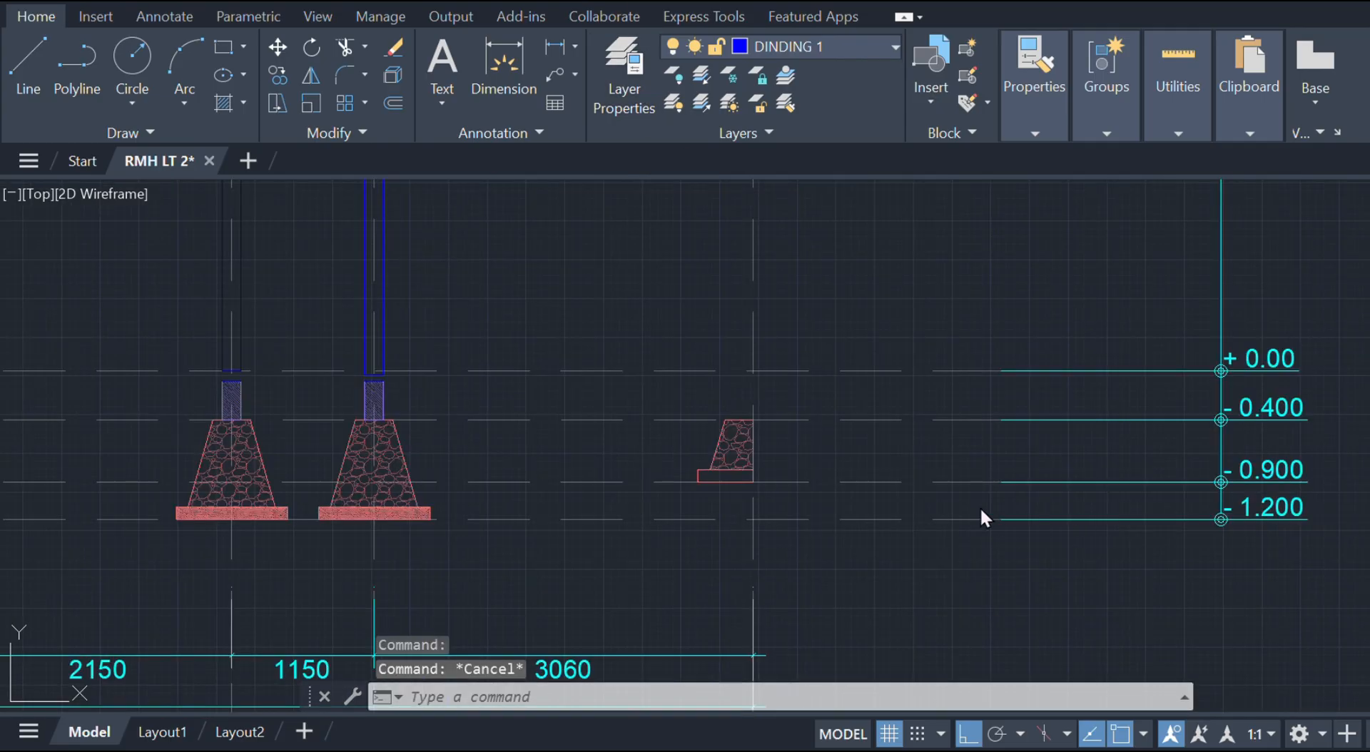
{"action": "scroll", "coordinate": [981, 515], "scroll_direction": "down", "scroll_amount": 5}
{"action": "middle_click_drag", "start_coordinate": [611, 422], "coordinate": [984, 244]}
{"action": "scroll", "coordinate": [834, 301], "scroll_direction": "up", "scroll_amount": 5}
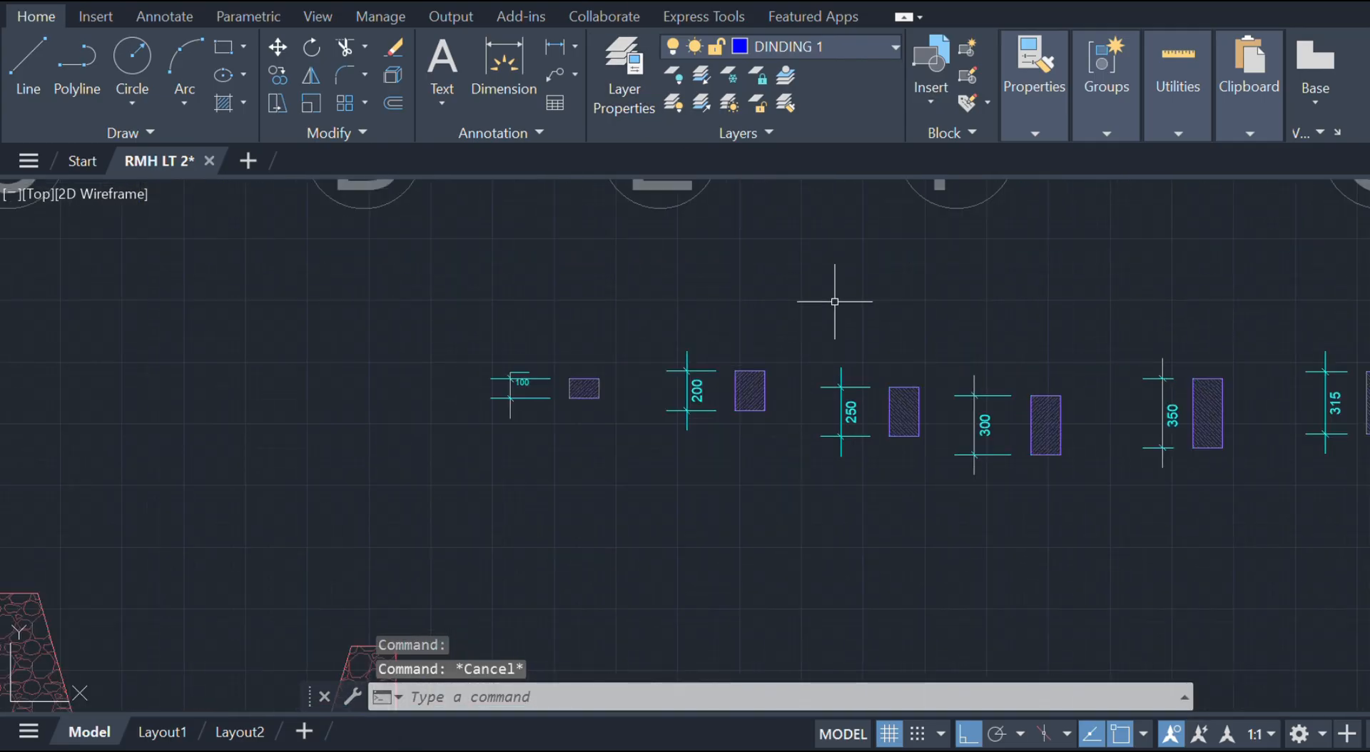
{"action": "scroll", "coordinate": [799, 360], "scroll_direction": "up", "scroll_amount": 2}
{"action": "left_click", "coordinate": [775, 441]}
{"action": "left_click", "coordinate": [727, 403]}
{"action": "scroll", "coordinate": [730, 412], "scroll_direction": "up", "scroll_amount": 4}
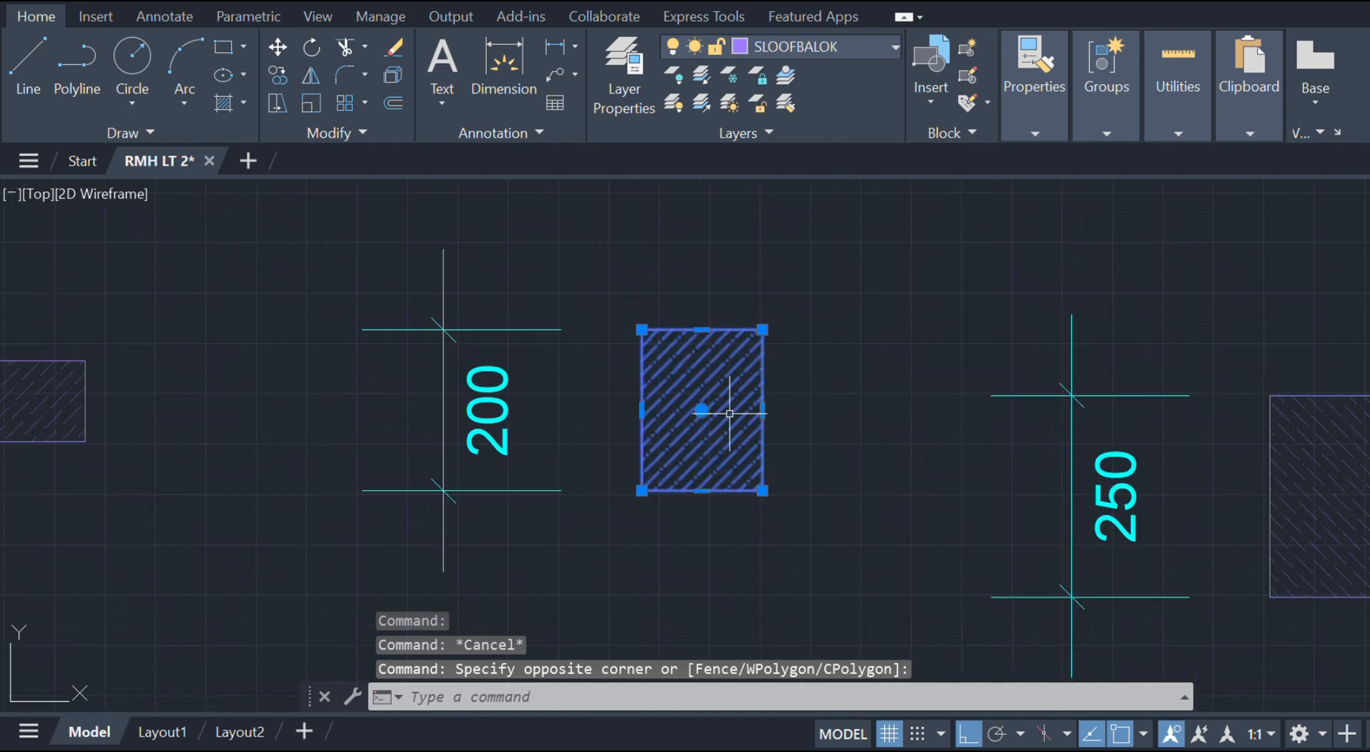
{"action": "type", "text": "co"}
{"action": "key", "text": "space"}
{"action": "left_click", "coordinate": [763, 491]}
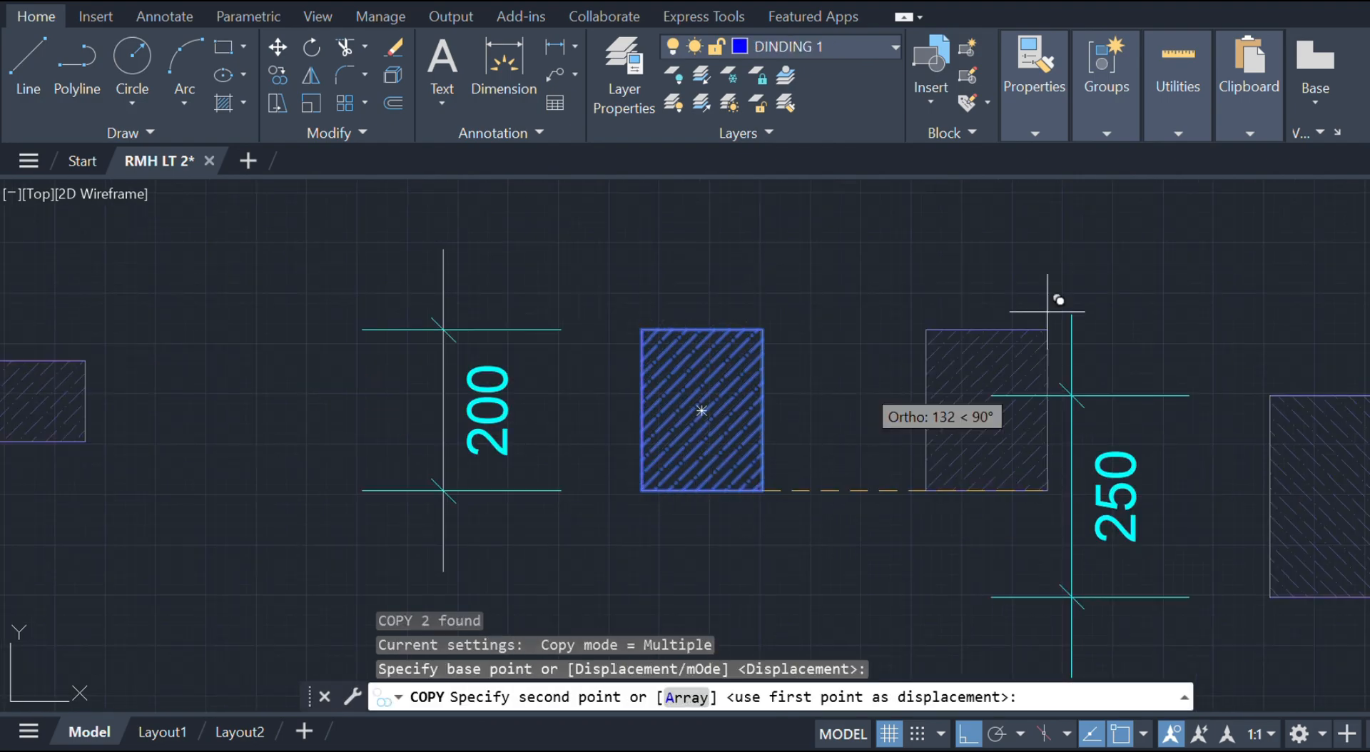
- Copy the 200-high hatched beam section onto the top of the stone foundation at grid I, aligned to the grid line
{"action": "scroll", "coordinate": [1141, 305], "scroll_direction": "down", "scroll_amount": 4}
{"action": "middle_click_drag", "start_coordinate": [1177, 306], "coordinate": [652, 647]}
{"action": "scroll", "coordinate": [783, 429], "scroll_direction": "down", "scroll_amount": 6}
{"action": "scroll", "coordinate": [948, 447], "scroll_direction": "up", "scroll_amount": 7}
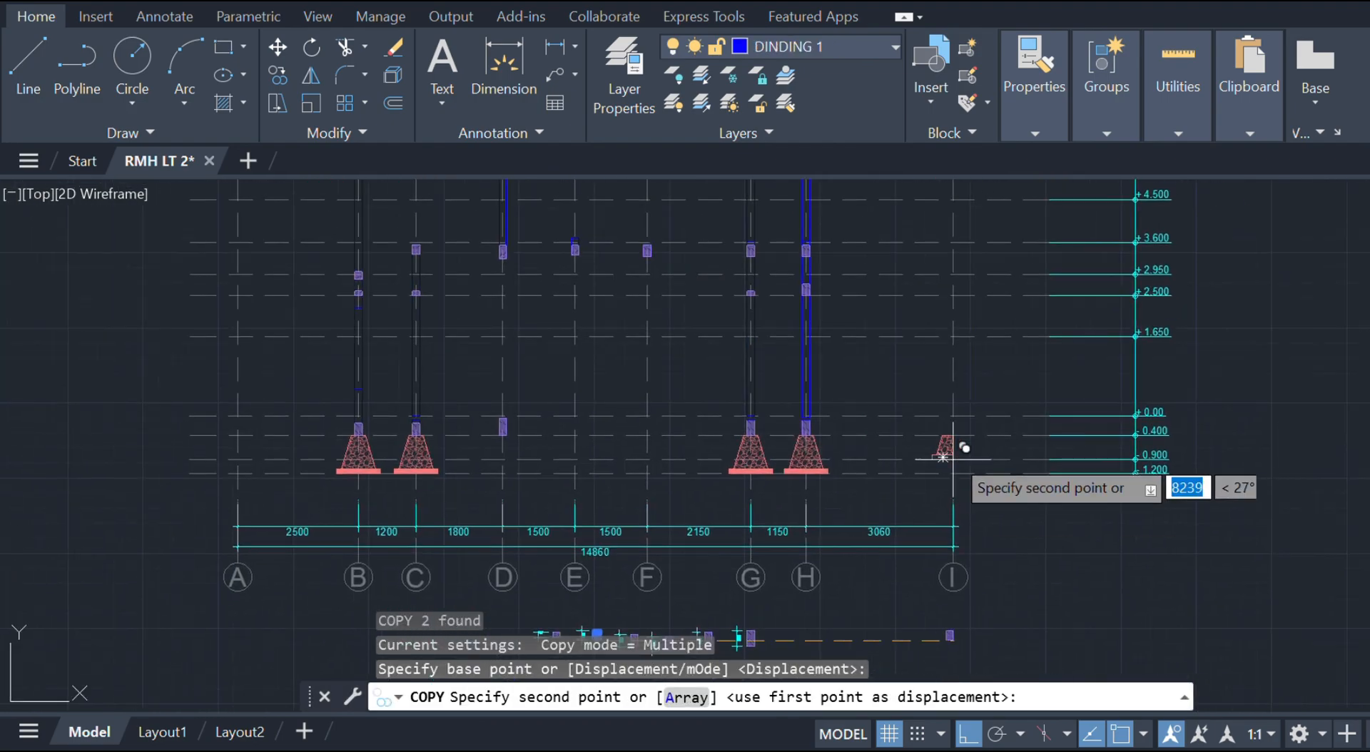
{"action": "scroll", "coordinate": [925, 421], "scroll_direction": "up", "scroll_amount": 4}
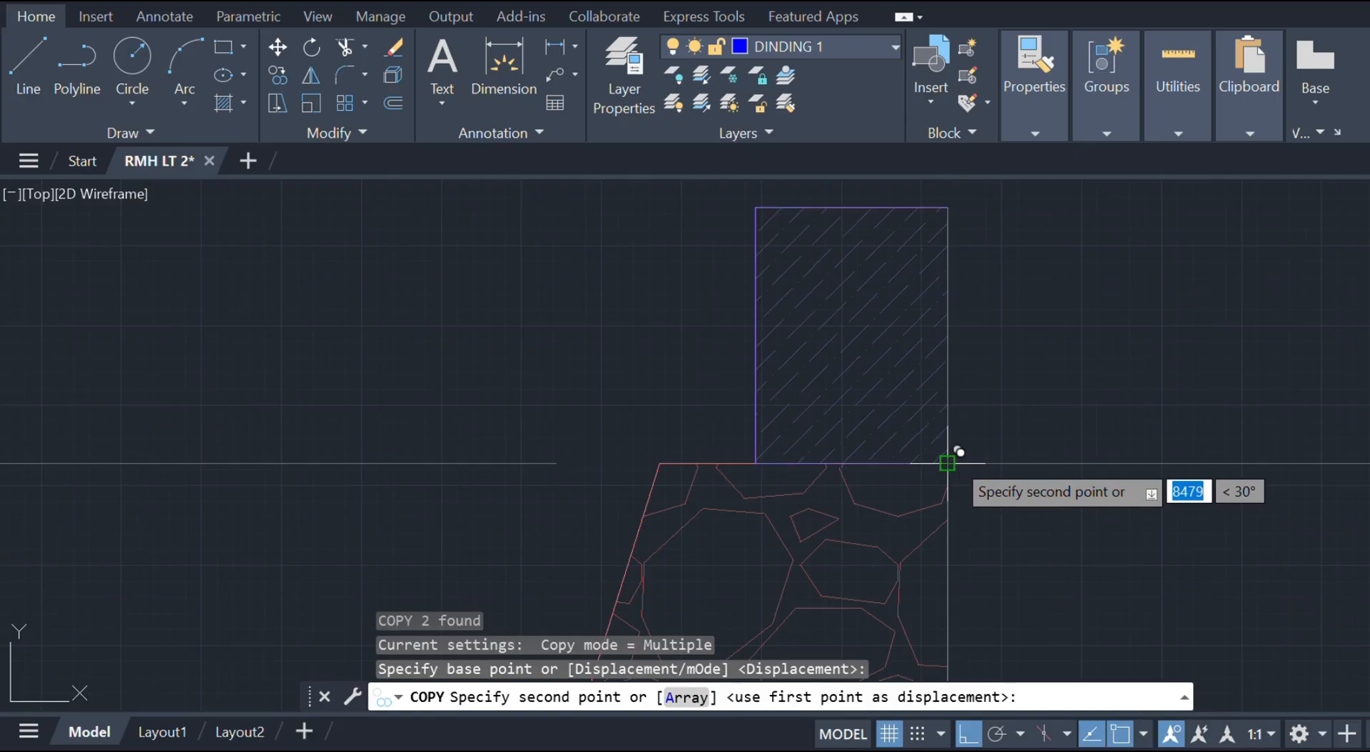
{"action": "left_click", "coordinate": [947, 463]}
{"action": "scroll", "coordinate": [946, 291], "scroll_direction": "down", "scroll_amount": 2}
{"action": "middle_click_drag", "start_coordinate": [935, 302], "coordinate": [895, 401]}
{"action": "key", "text": "Escape"}
- Draw a multiline wall 1650 high upward from the top midpoint of the beam section at grid I
{"action": "type", "text": "mline"}
{"action": "key", "text": "Return"}
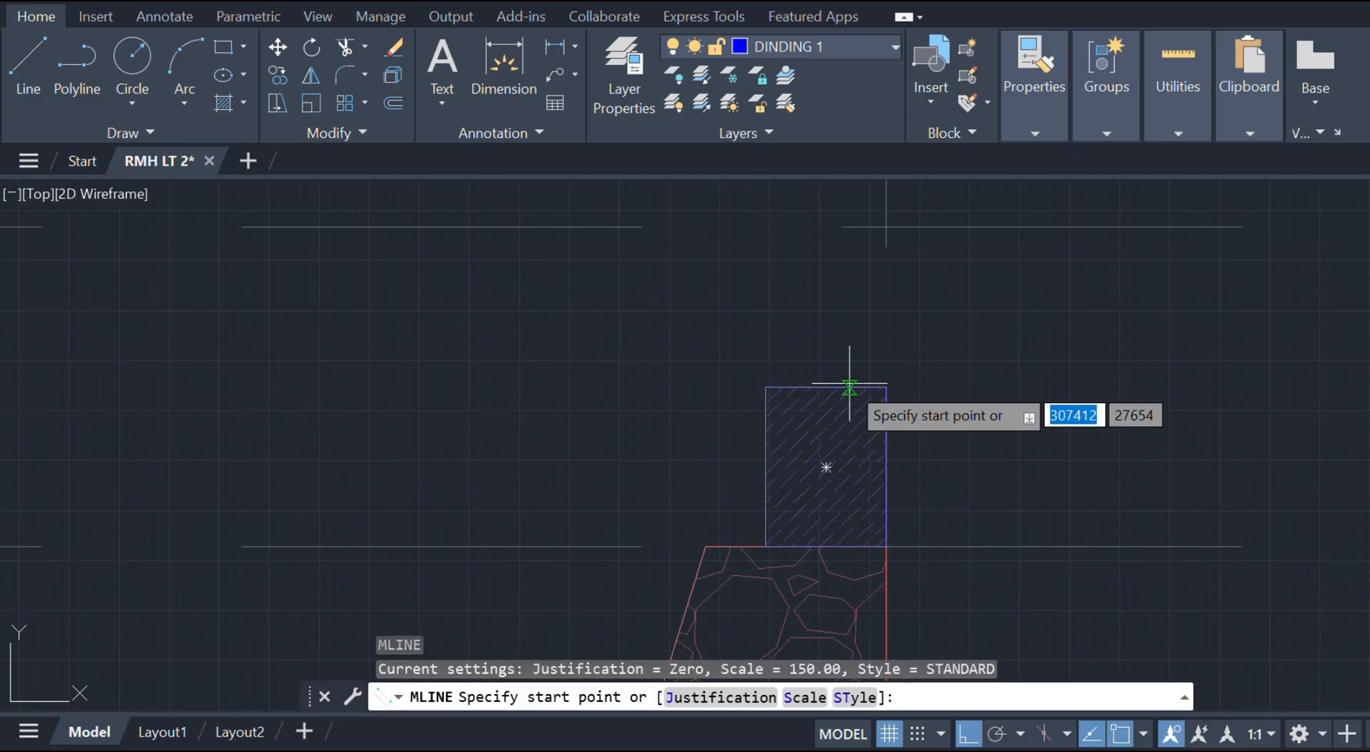
{"action": "left_click", "coordinate": [826, 386]}
{"action": "type", "text": "165"}
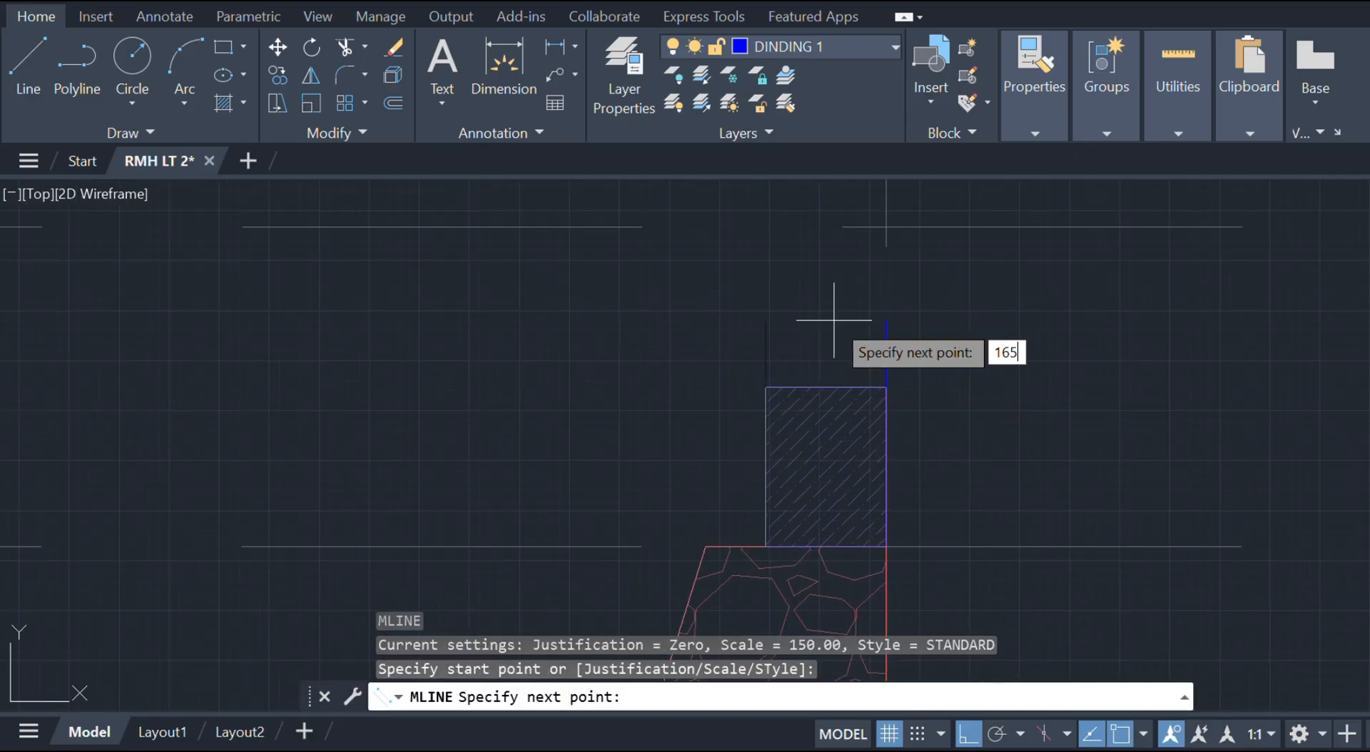
{"action": "type", "text": "0"}
{"action": "key", "text": "Return"}
{"action": "key", "text": "Escape"}
{"action": "left_click", "coordinate": [889, 432]}
{"action": "key", "text": "Escape"}
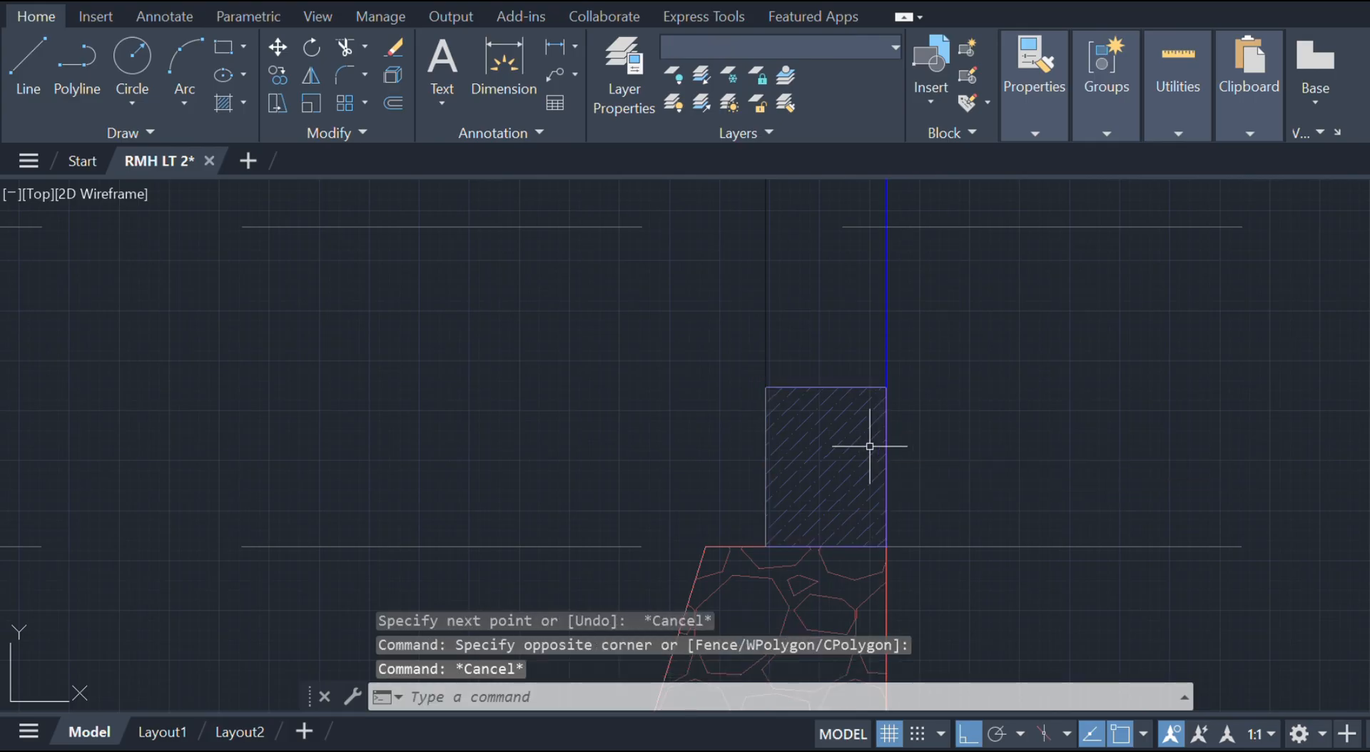
{"action": "left_click", "coordinate": [741, 489]}
{"action": "key", "text": "Escape"}
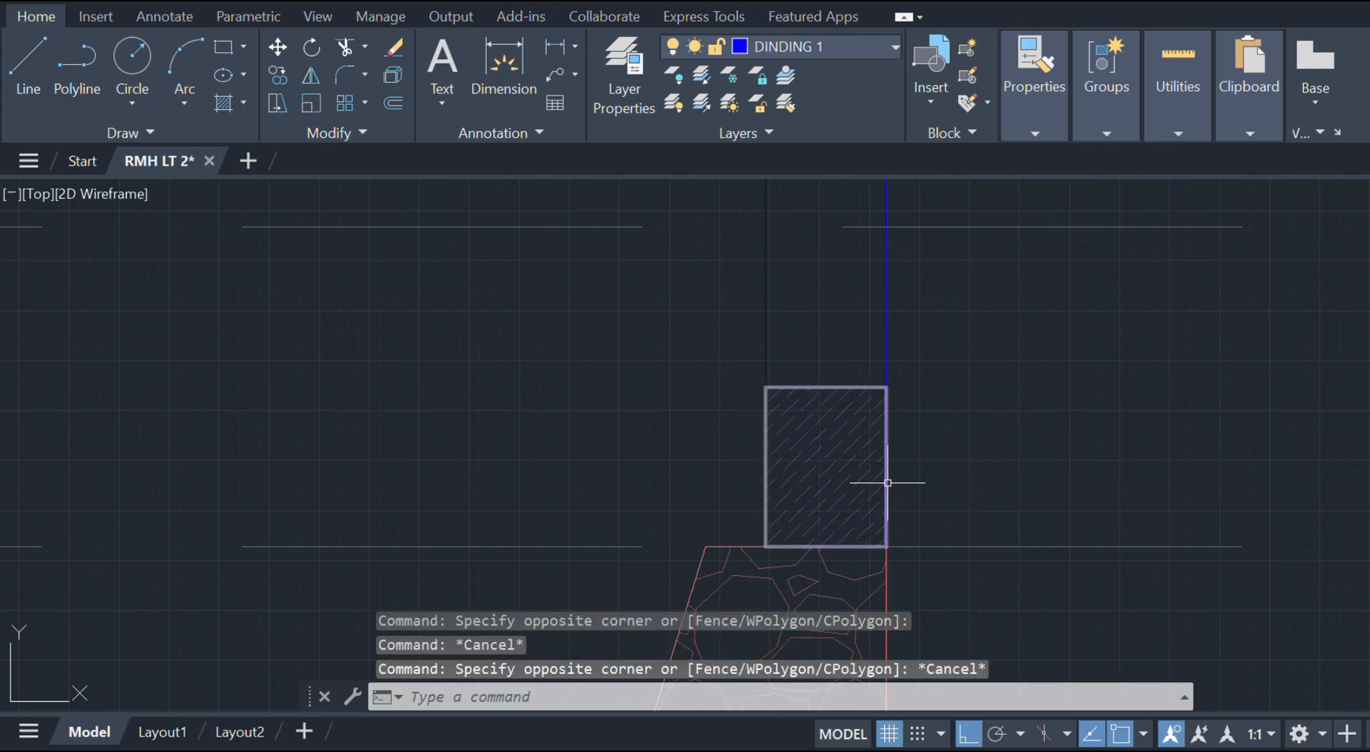
- Copy the beam section on the grid I foundation to the top of the 1650 wall, using its lower-right corner as base point
{"action": "left_click", "coordinate": [887, 475]}
{"action": "left_click", "coordinate": [870, 473]}
{"action": "type", "text": "co"}
{"action": "key", "text": "Return"}
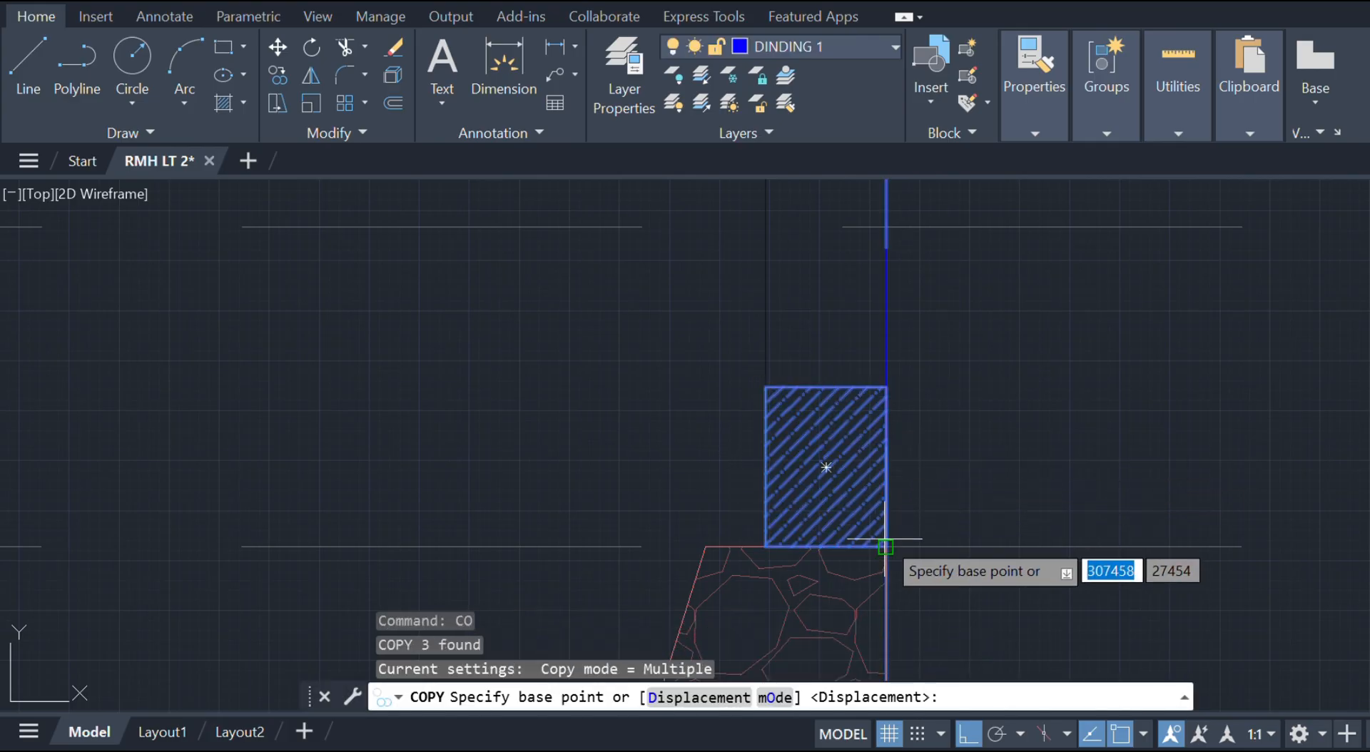
{"action": "left_click", "coordinate": [886, 547]}
{"action": "scroll", "coordinate": [922, 228], "scroll_direction": "down", "scroll_amount": 4}
{"action": "middle_click_drag", "start_coordinate": [921, 231], "coordinate": [834, 671]}
{"action": "scroll", "coordinate": [810, 582], "scroll_direction": "down", "scroll_amount": 4}
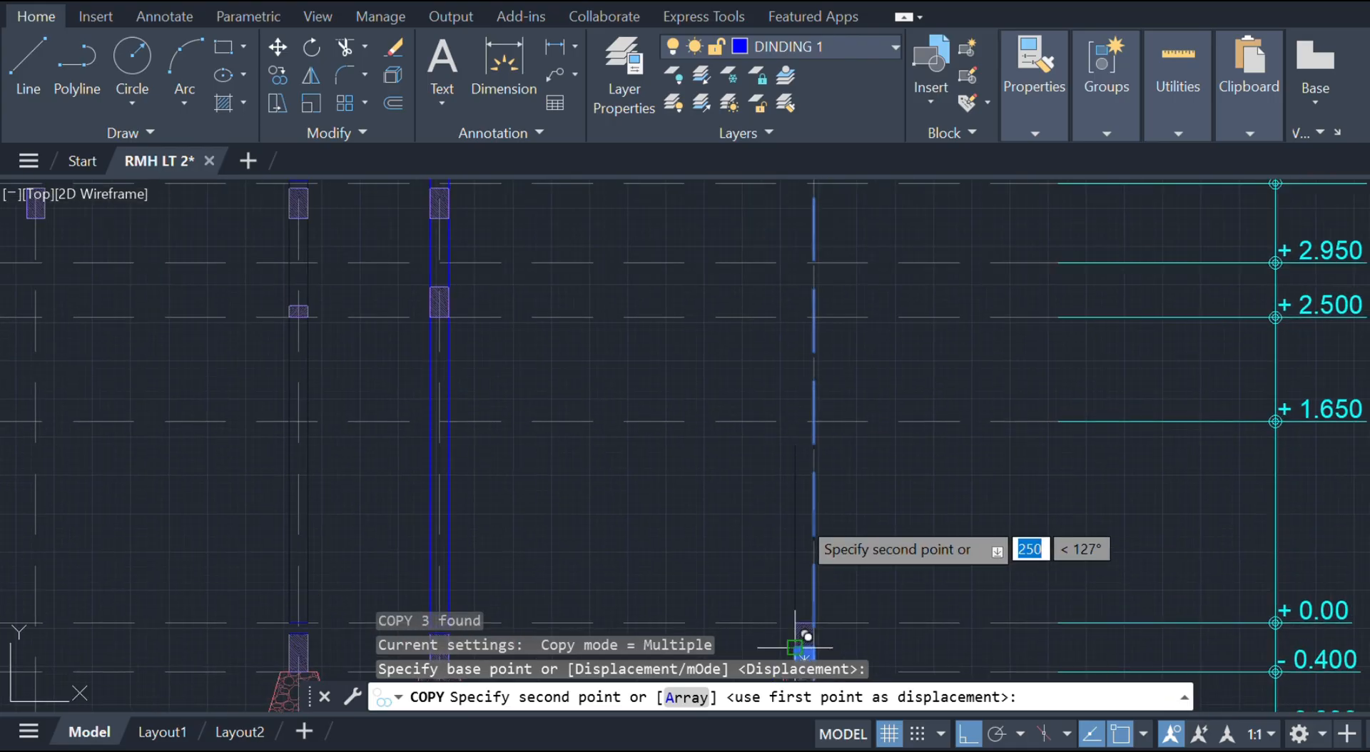
{"action": "scroll", "coordinate": [804, 492], "scroll_direction": "up", "scroll_amount": 4}
{"action": "scroll", "coordinate": [867, 277], "scroll_direction": "up", "scroll_amount": 4}
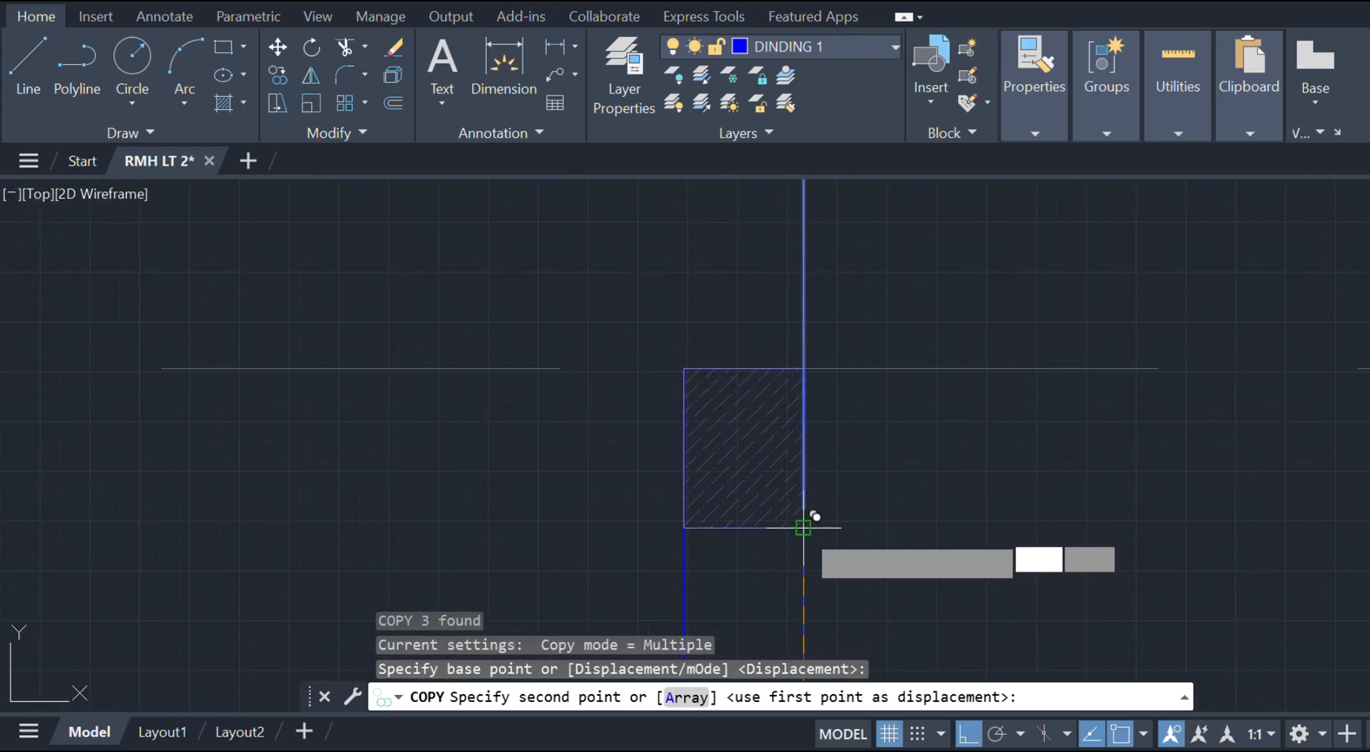
{"action": "left_click", "coordinate": [804, 530]}
{"action": "key", "text": "Escape"}
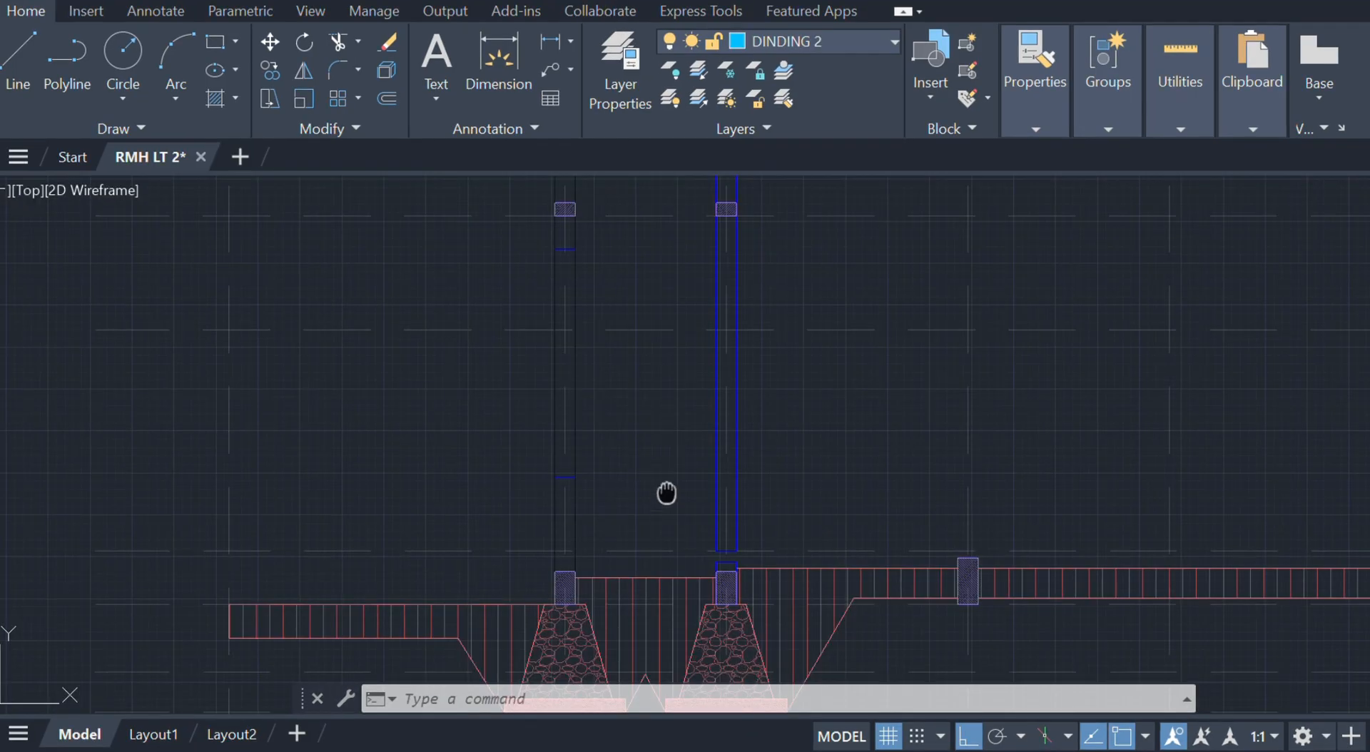
- Draw a zero-justified multiline at scale 100 from the foundation beam's top midpoint at grid B up to the lower opening line
{"action": "scroll", "coordinate": [791, 443], "scroll_direction": "up", "scroll_amount": 4}
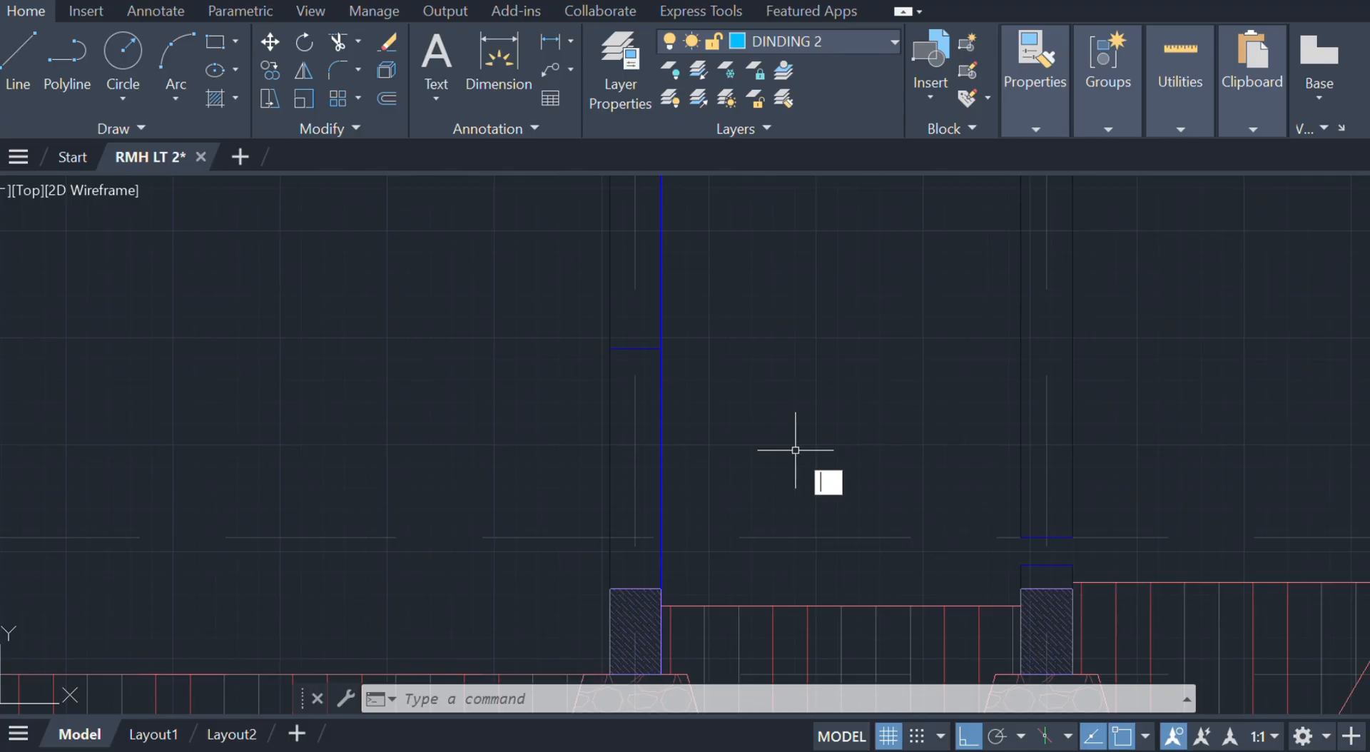
{"action": "type", "text": "mline"}
{"action": "key", "text": "Return"}
{"action": "type", "text": "j"}
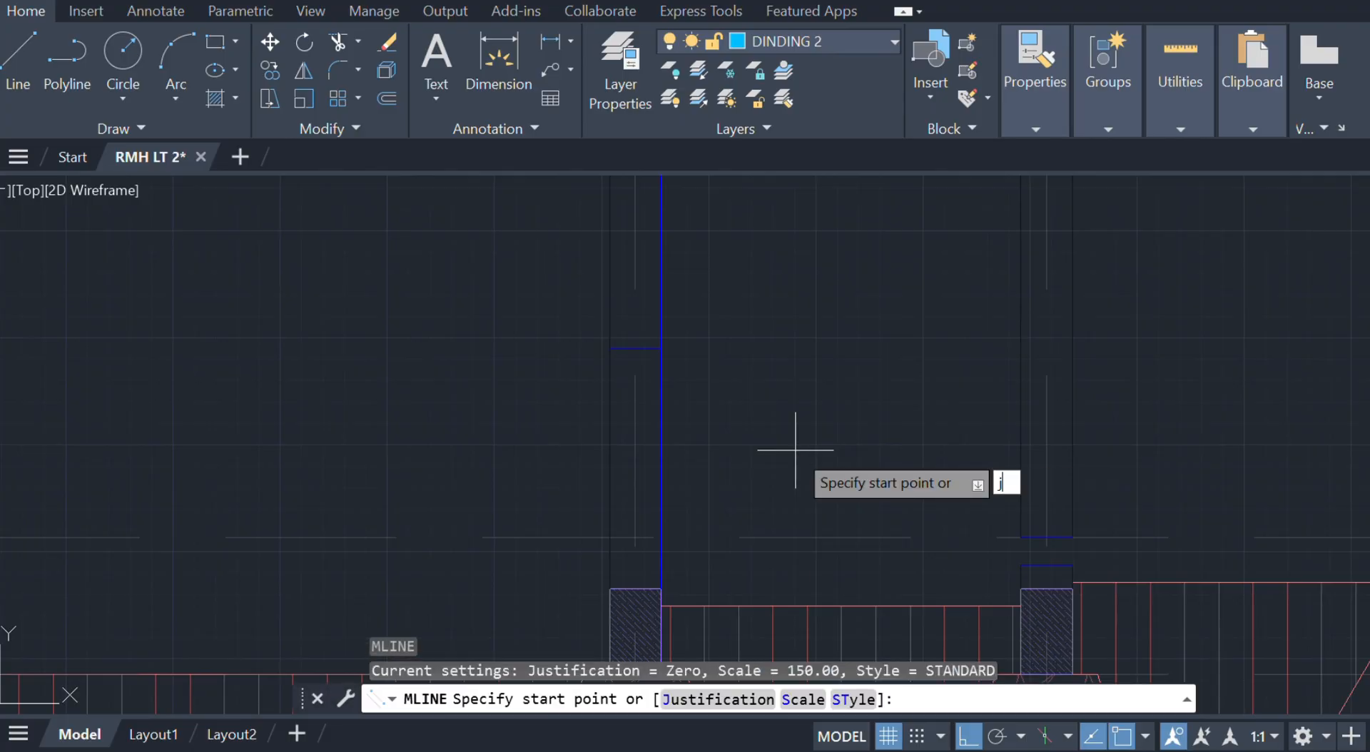
{"action": "key", "text": "Return"}
{"action": "key", "text": "Return"}
{"action": "type", "text": "s"}
{"action": "key", "text": "Return"}
{"action": "type", "text": "10"}
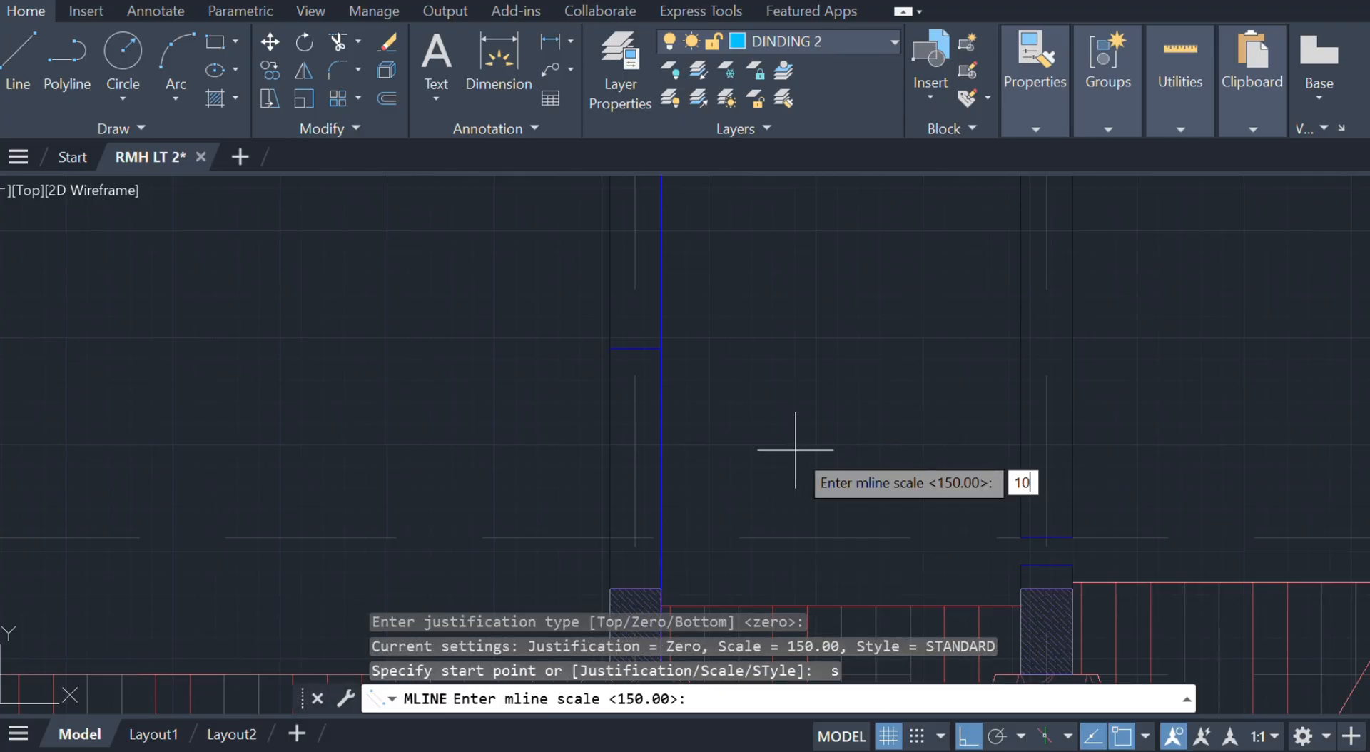
{"action": "type", "text": "0"}
{"action": "key", "text": "Return"}
{"action": "middle_click_drag", "start_coordinate": [795, 451], "coordinate": [795, 390]}
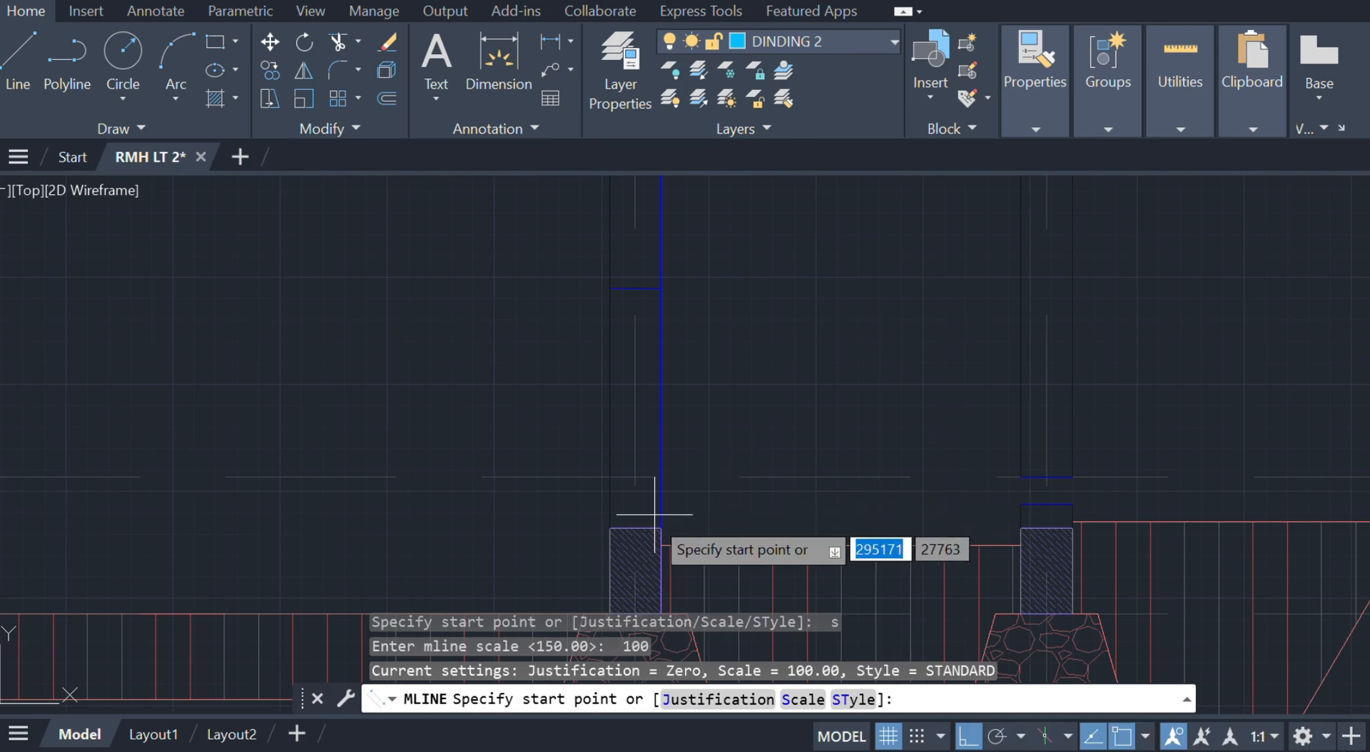
{"action": "left_click", "coordinate": [635, 528]}
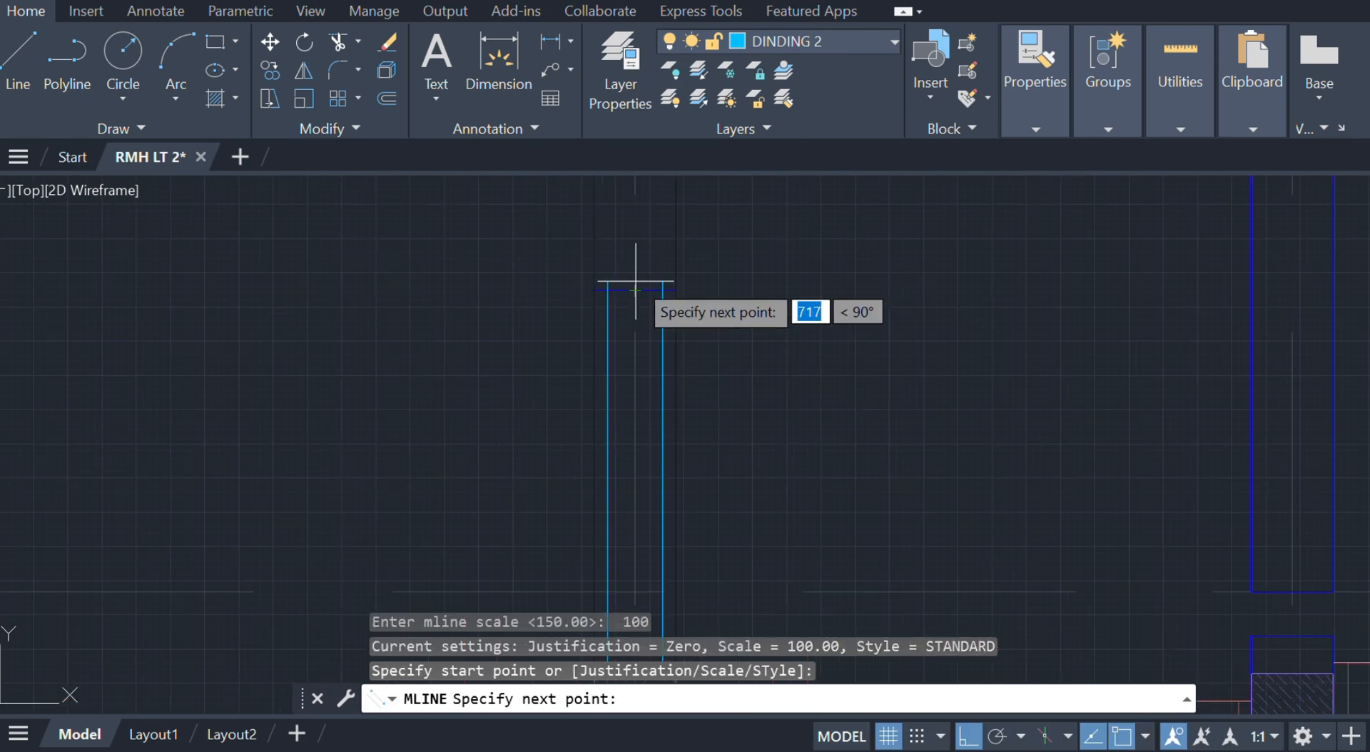
{"action": "key", "text": "Return"}
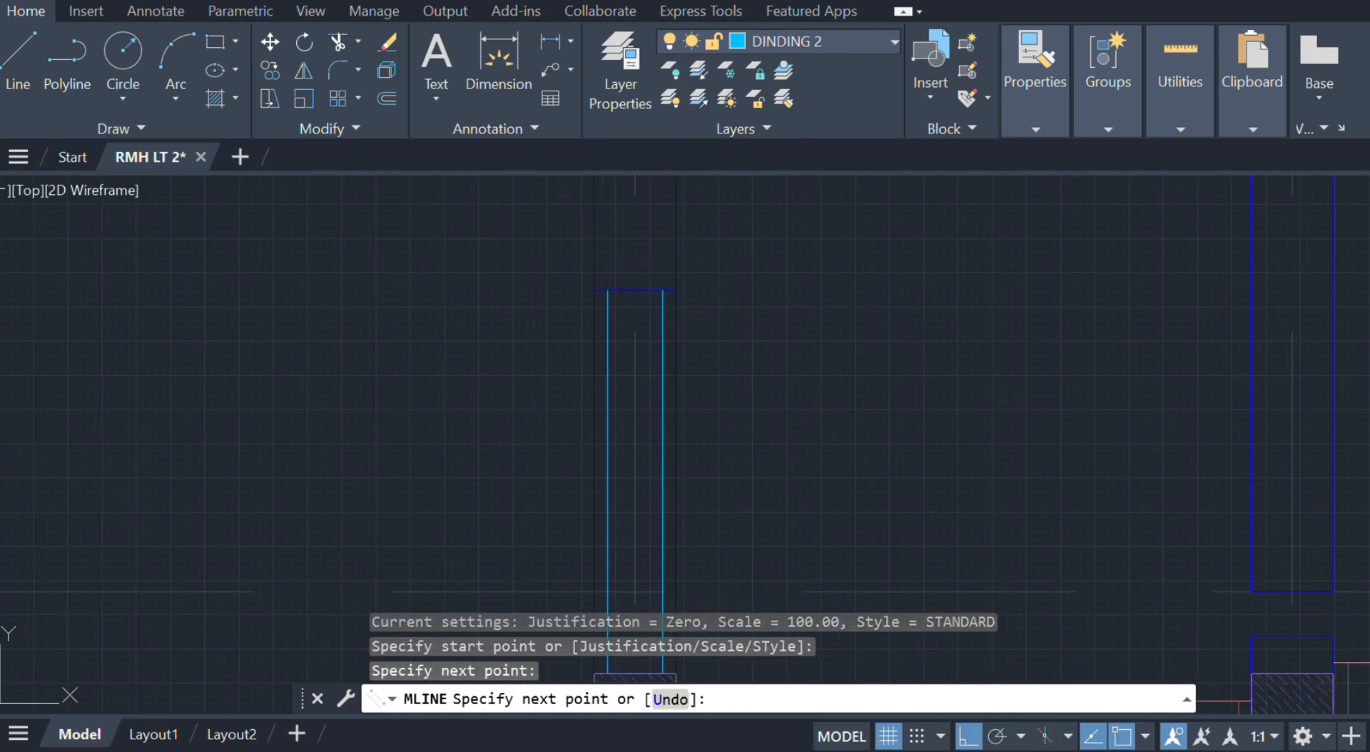
{"action": "key", "text": "Escape"}
- Draw another scale 100 multiline at grid B from the upper opening line to the underside of the beam above it
{"action": "scroll", "coordinate": [694, 326], "scroll_direction": "down", "scroll_amount": 2}
{"action": "scroll", "coordinate": [700, 264], "scroll_direction": "down", "scroll_amount": 4}
{"action": "middle_click_drag", "start_coordinate": [700, 264], "coordinate": [696, 471]}
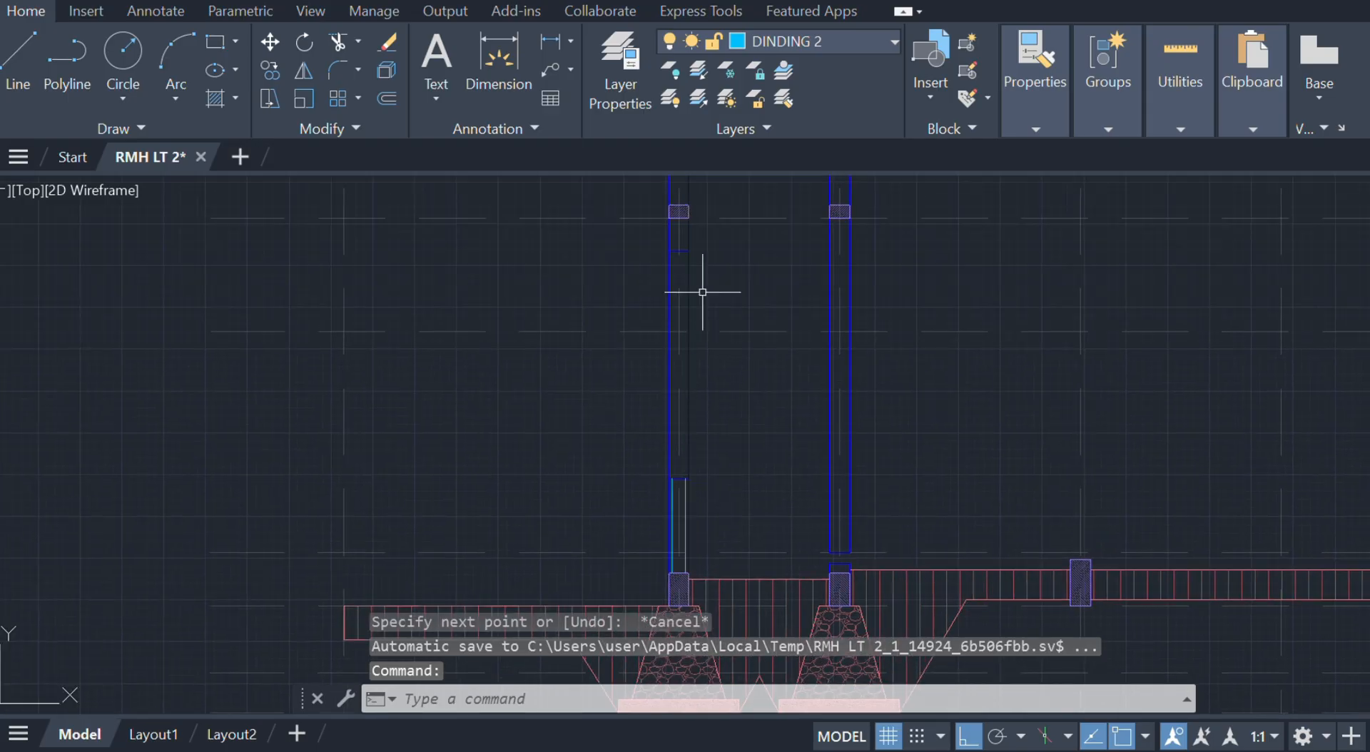
{"action": "middle_click_drag", "start_coordinate": [703, 294], "coordinate": [682, 399]}
{"action": "scroll", "coordinate": [682, 399], "scroll_direction": "up", "scroll_amount": 6}
{"action": "key", "text": "Return"}
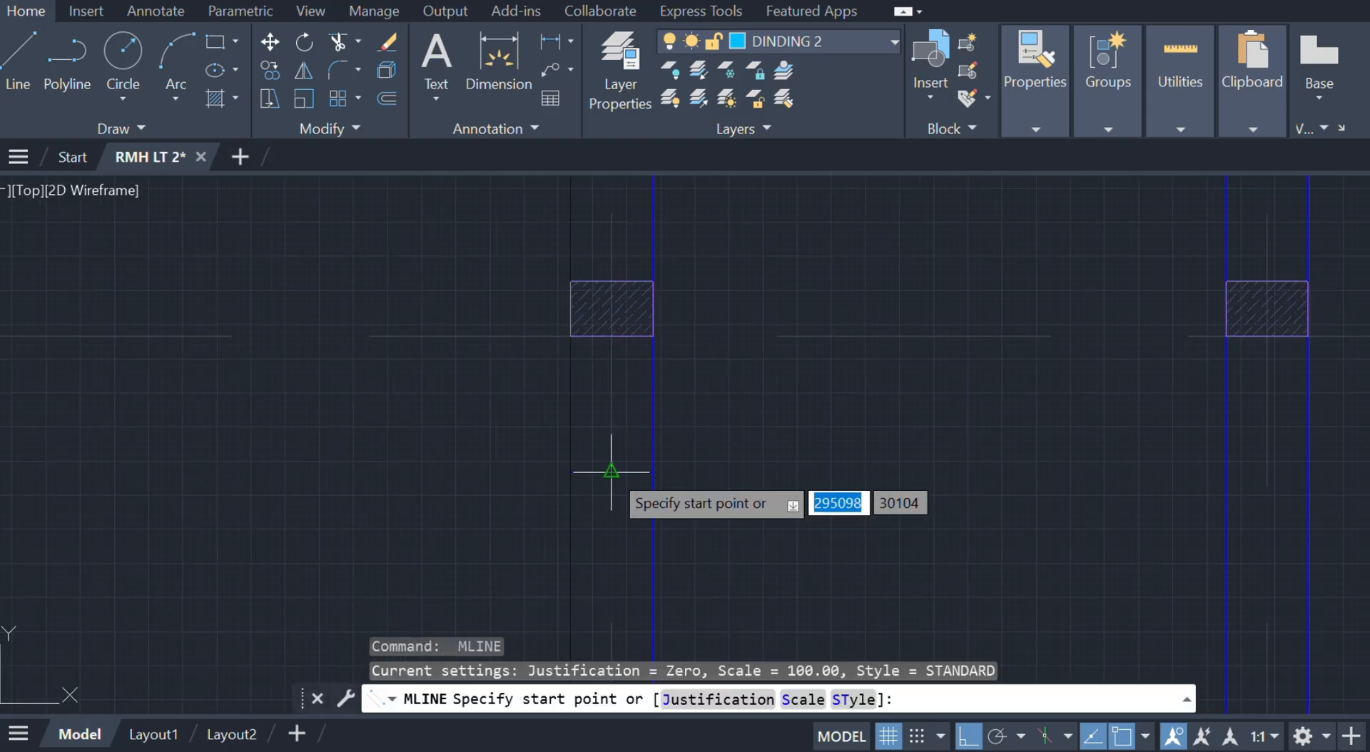
{"action": "left_click", "coordinate": [611, 471]}
{"action": "left_click", "coordinate": [612, 308]}
{"action": "key", "text": "Escape"}
{"action": "scroll", "coordinate": [654, 285], "scroll_direction": "down", "scroll_amount": 2}
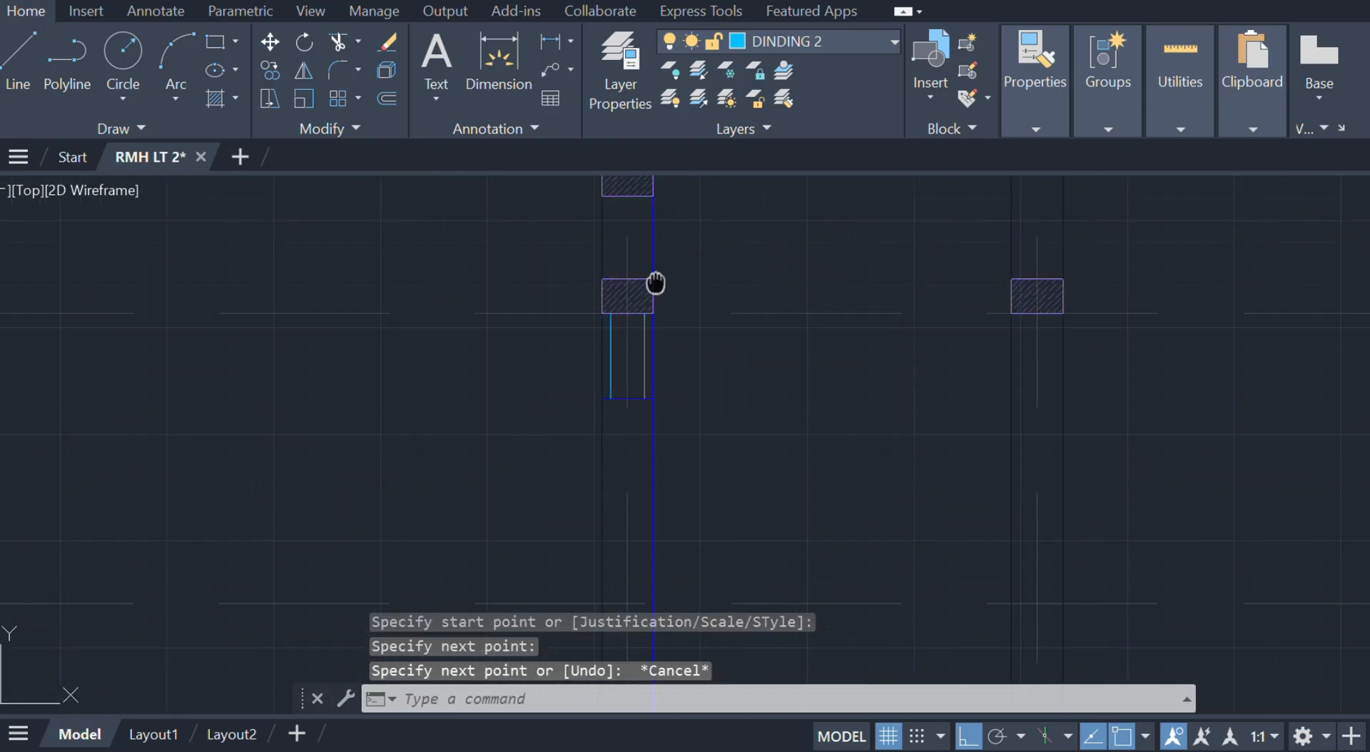
- Draw a scale 100 multiline between the two stacked beam sections at grid B
{"action": "middle_click_drag", "start_coordinate": [654, 285], "coordinate": [627, 477]}
{"action": "key", "text": "Return"}
{"action": "left_click", "coordinate": [612, 477]}
{"action": "left_click", "coordinate": [615, 393]}
{"action": "key", "text": "Escape"}
- Draw a scale 100 multiline upward from the top of the upper beam section at grid B
{"action": "key", "text": "Return"}
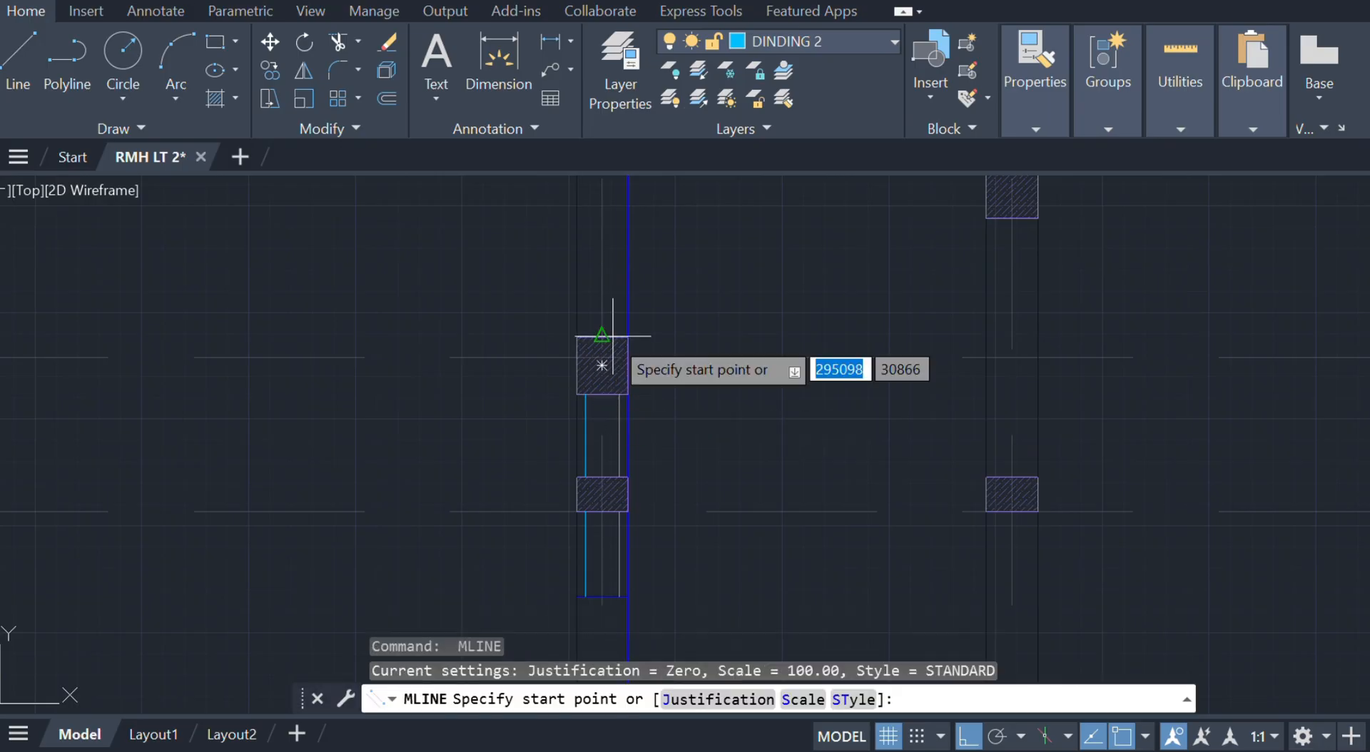
{"action": "left_click", "coordinate": [612, 336]}
{"action": "left_click", "coordinate": [616, 298]}
{"action": "key", "text": "Escape"}
{"action": "scroll", "coordinate": [621, 303], "scroll_direction": "down", "scroll_amount": 4}
{"action": "scroll", "coordinate": [795, 464], "scroll_direction": "down", "scroll_amount": 3}
{"action": "scroll", "coordinate": [725, 459], "scroll_direction": "up", "scroll_amount": 3}
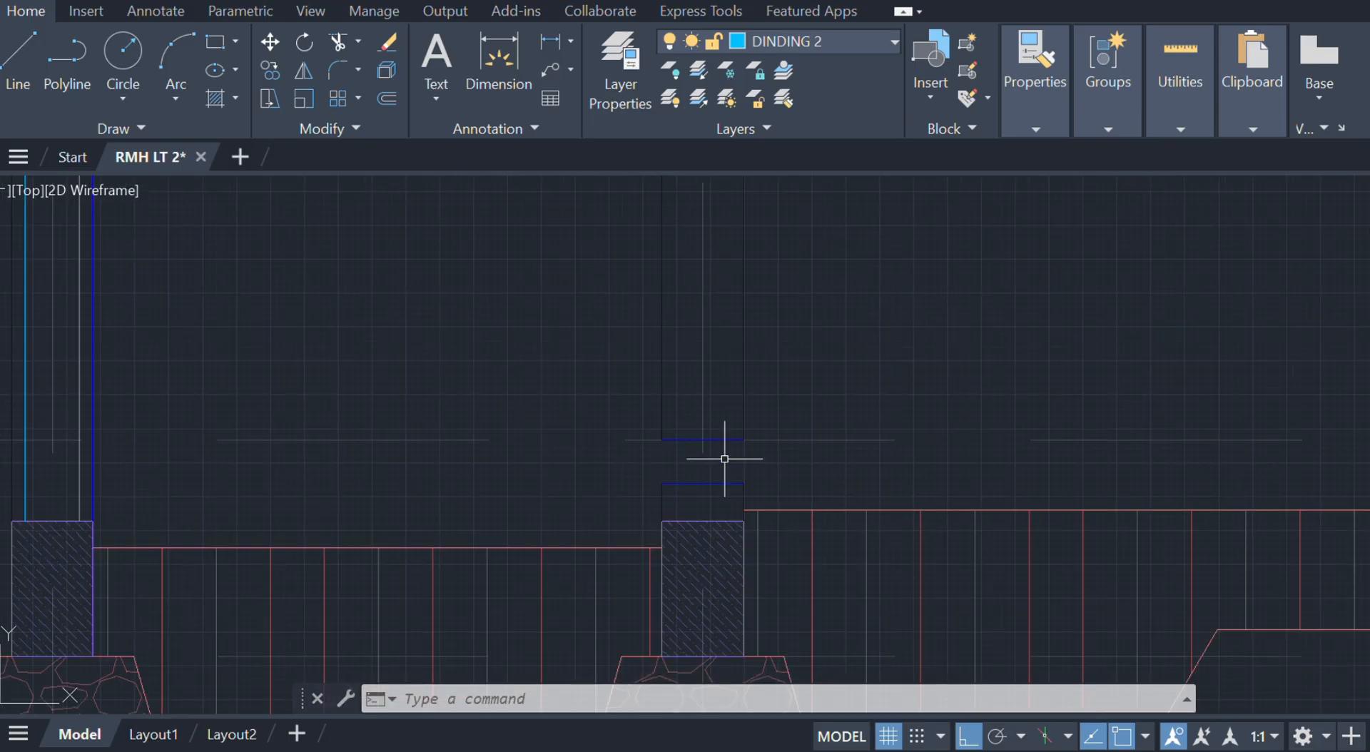
{"action": "key", "text": "Return"}
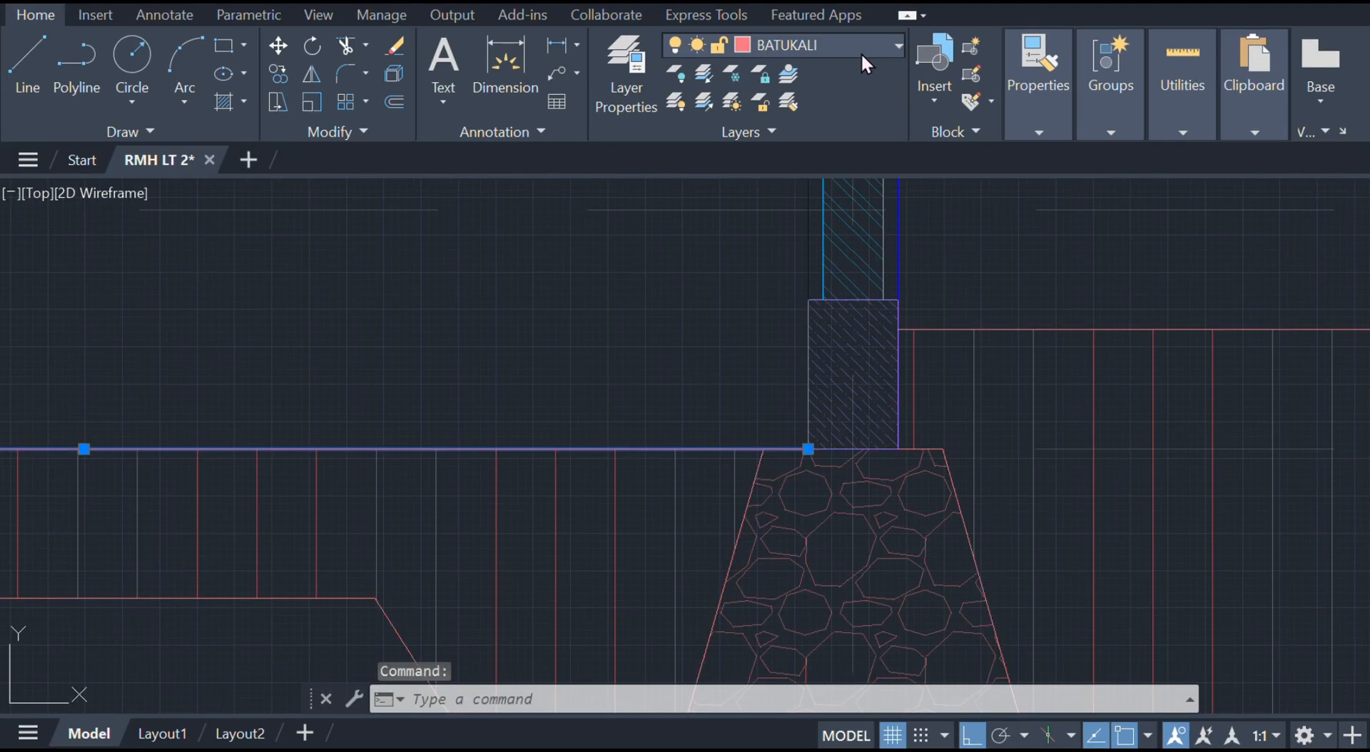
- Move the selected ground line to the LANTAI layer and offset it 30 upward
{"action": "left_click", "coordinate": [862, 57]}
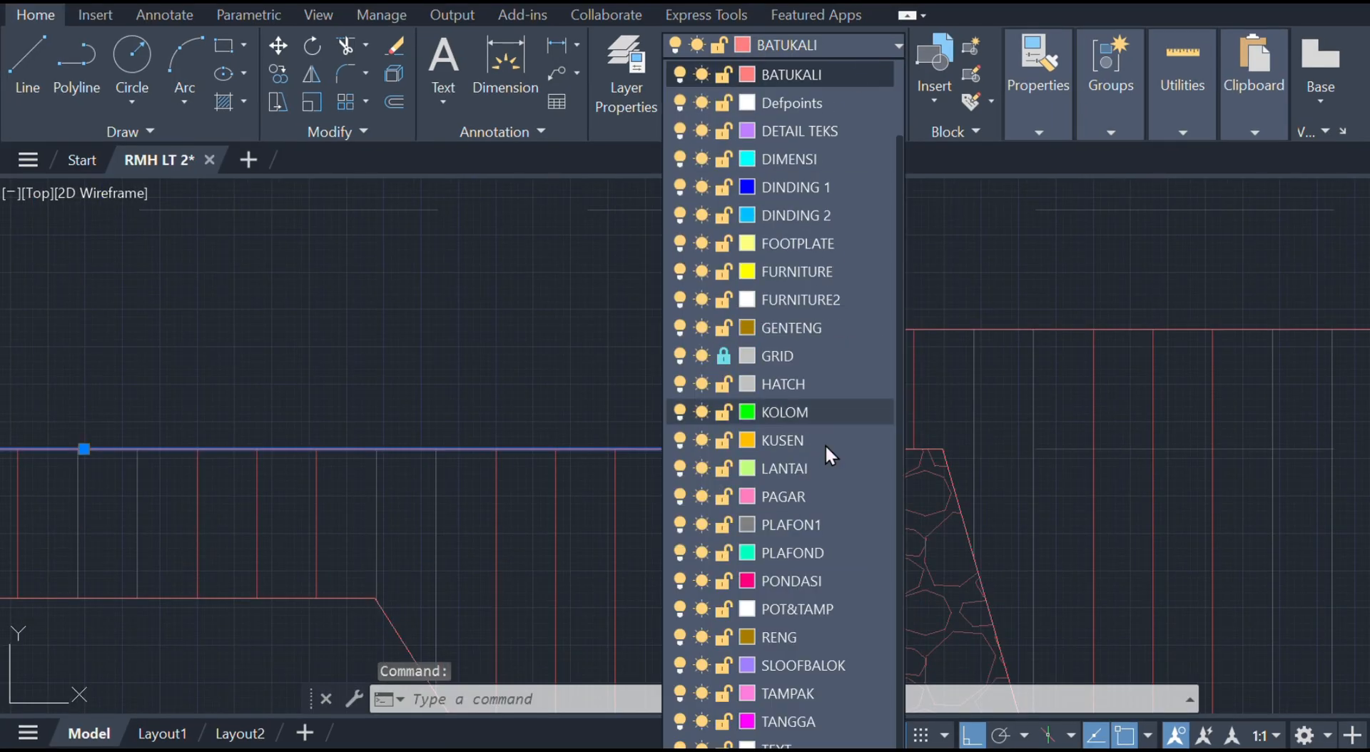
{"action": "left_click", "coordinate": [836, 465]}
{"action": "scroll", "coordinate": [705, 451], "scroll_direction": "up", "scroll_amount": 3}
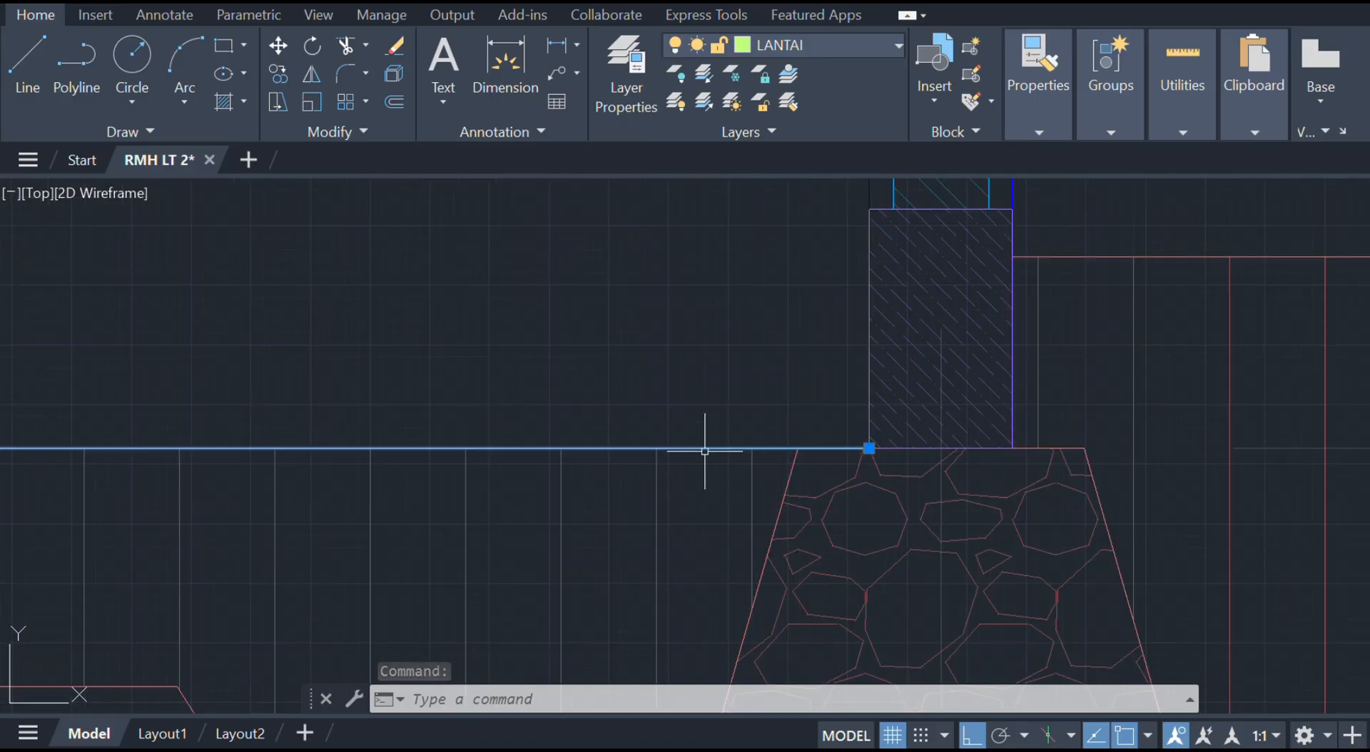
{"action": "type", "text": "o"}
{"action": "key", "text": "Return"}
{"action": "type", "text": "30"}
{"action": "key", "text": "Return"}
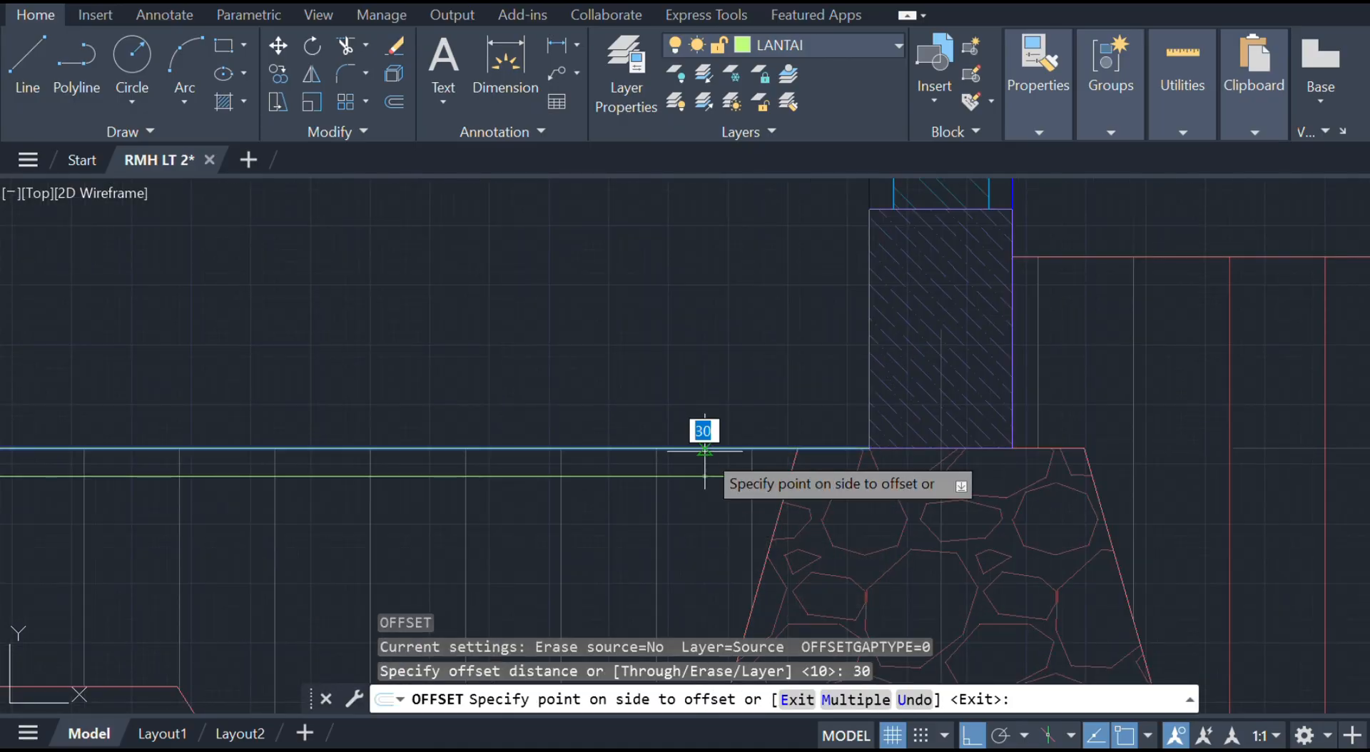
{"action": "left_click", "coordinate": [798, 314]}
- Offset the upper floor line another 10 upward to add the top finish line
{"action": "left_click", "coordinate": [791, 419]}
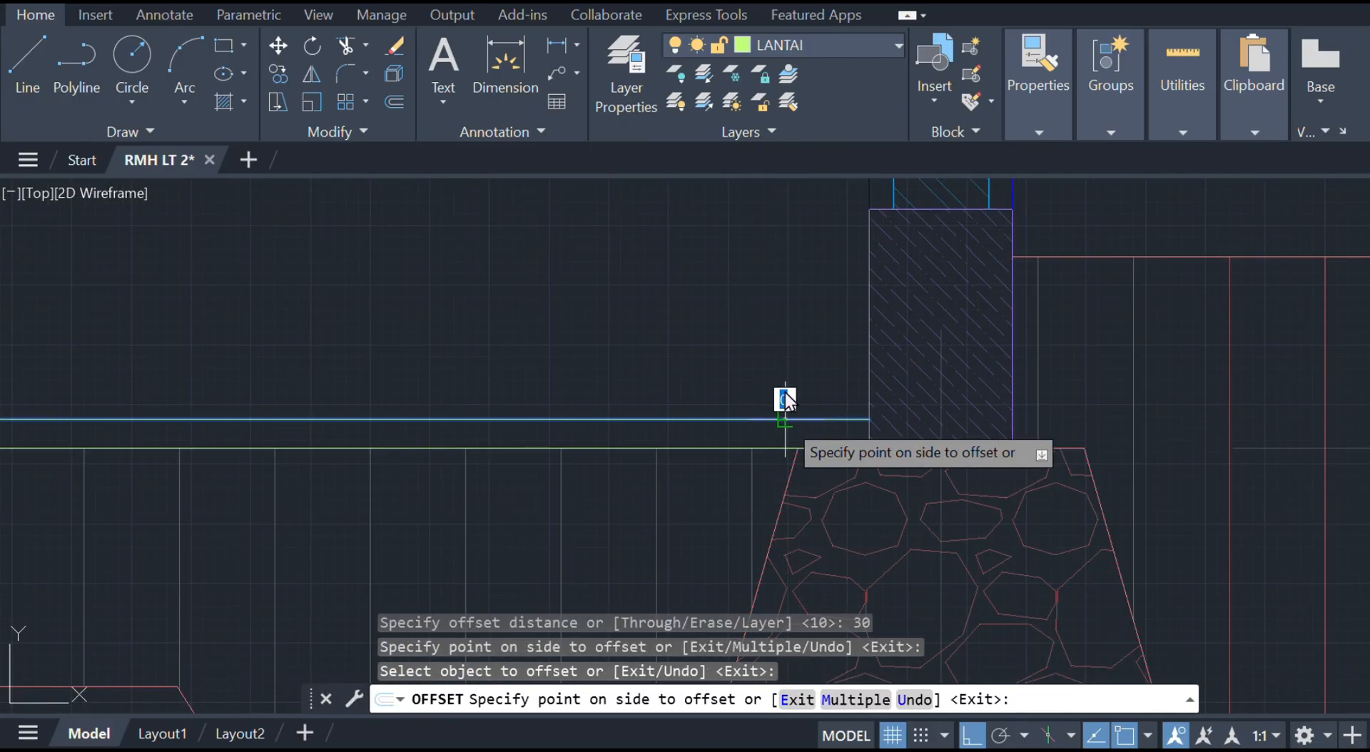
{"action": "type", "text": "10"}
{"action": "key", "text": "Return"}
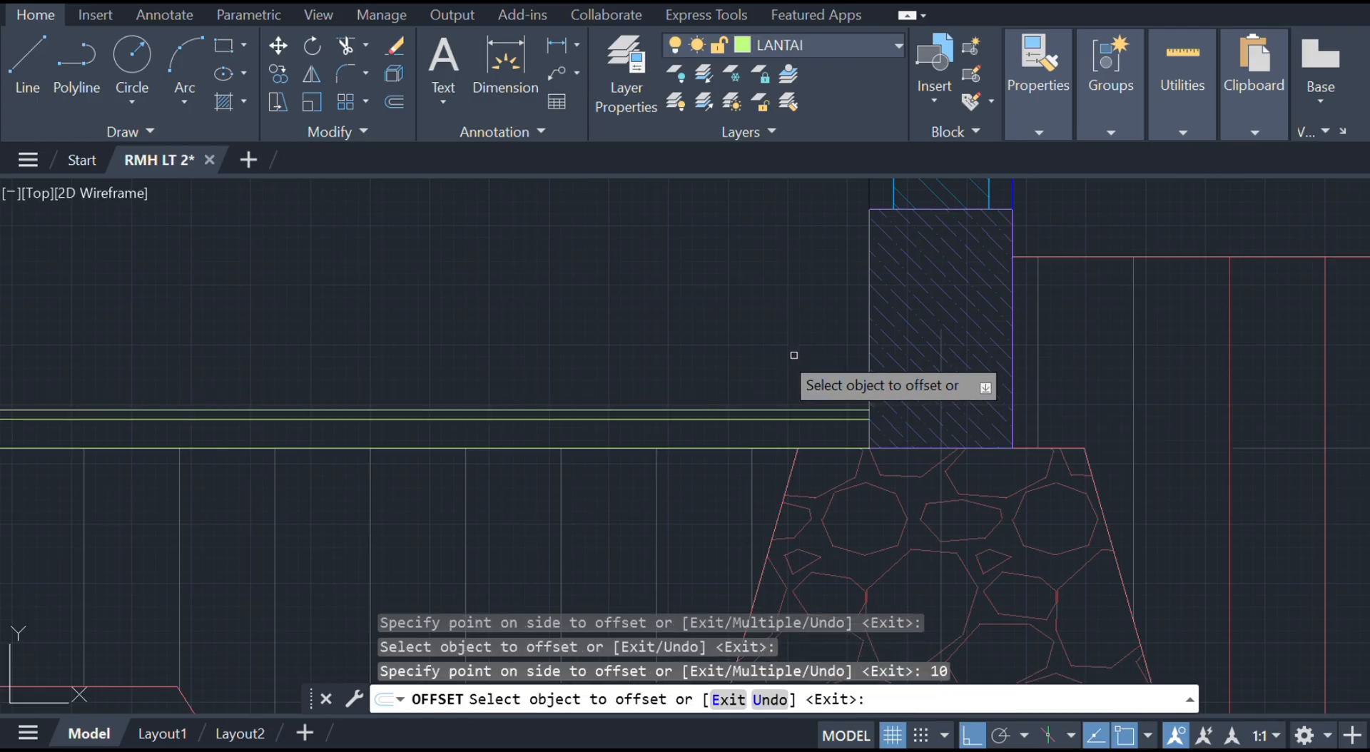
{"action": "key", "text": "Escape"}
- Shorten the left end of the topmost floor line by 50
{"action": "scroll", "coordinate": [794, 355], "scroll_direction": "down", "scroll_amount": 3}
{"action": "middle_click_drag", "start_coordinate": [642, 353], "coordinate": [1160, 389]}
{"action": "scroll", "coordinate": [342, 392], "scroll_direction": "up", "scroll_amount": 4}
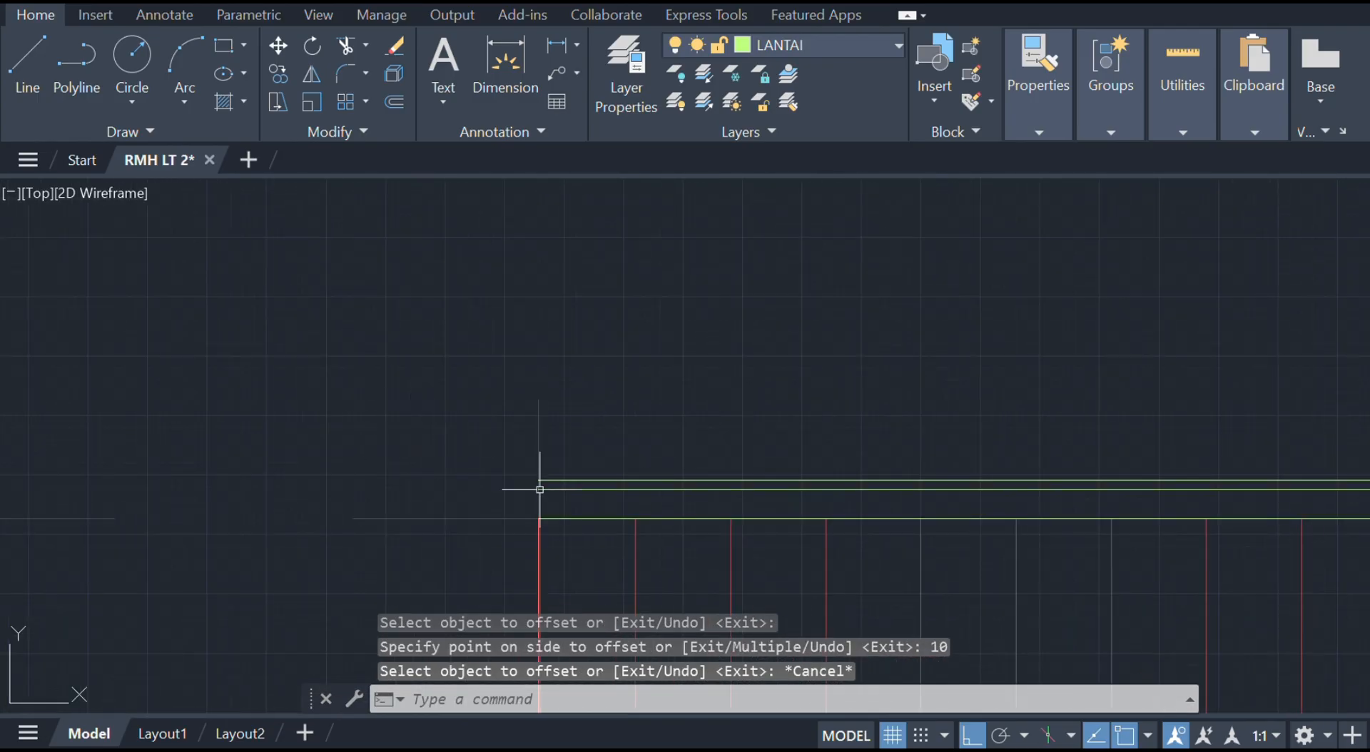
{"action": "middle_click_drag", "start_coordinate": [617, 465], "coordinate": [406, 373]}
{"action": "scroll", "coordinate": [423, 388], "scroll_direction": "up", "scroll_amount": 4}
{"action": "left_click", "coordinate": [397, 381]}
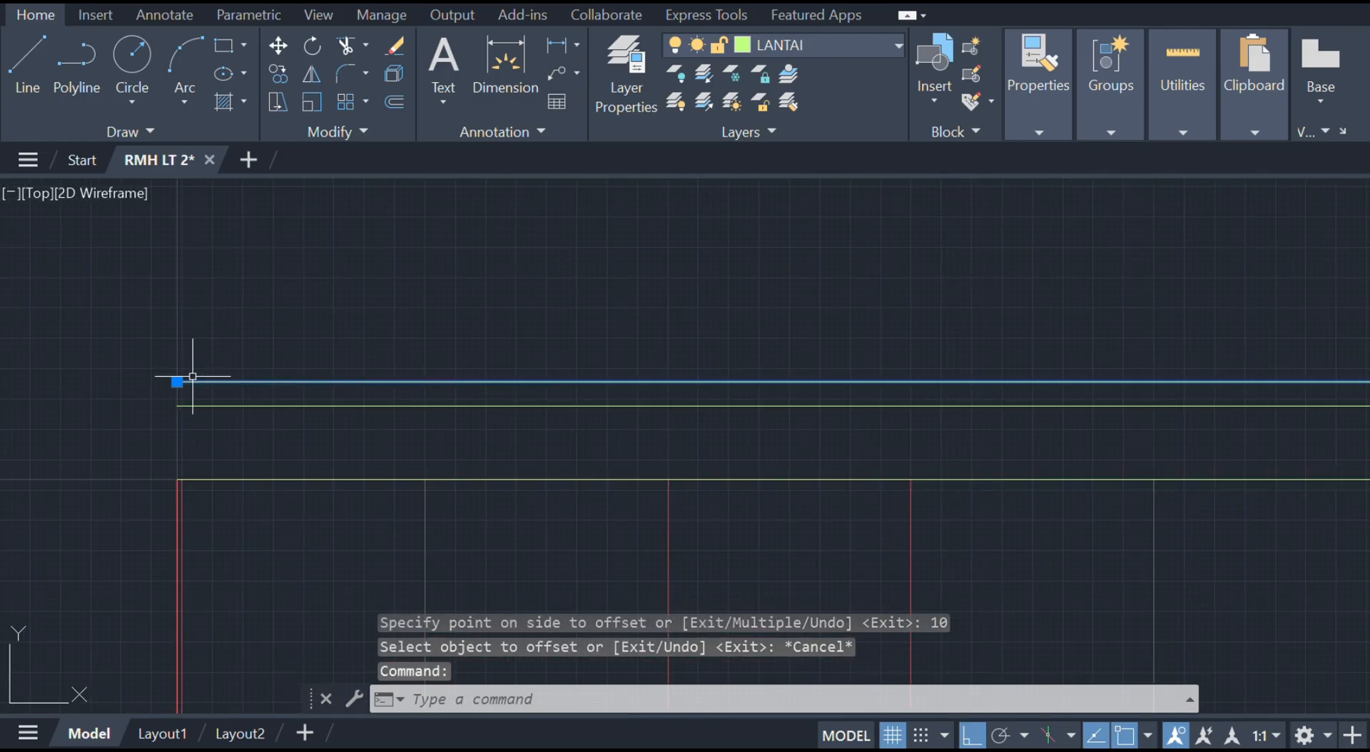
{"action": "left_click", "coordinate": [177, 382]}
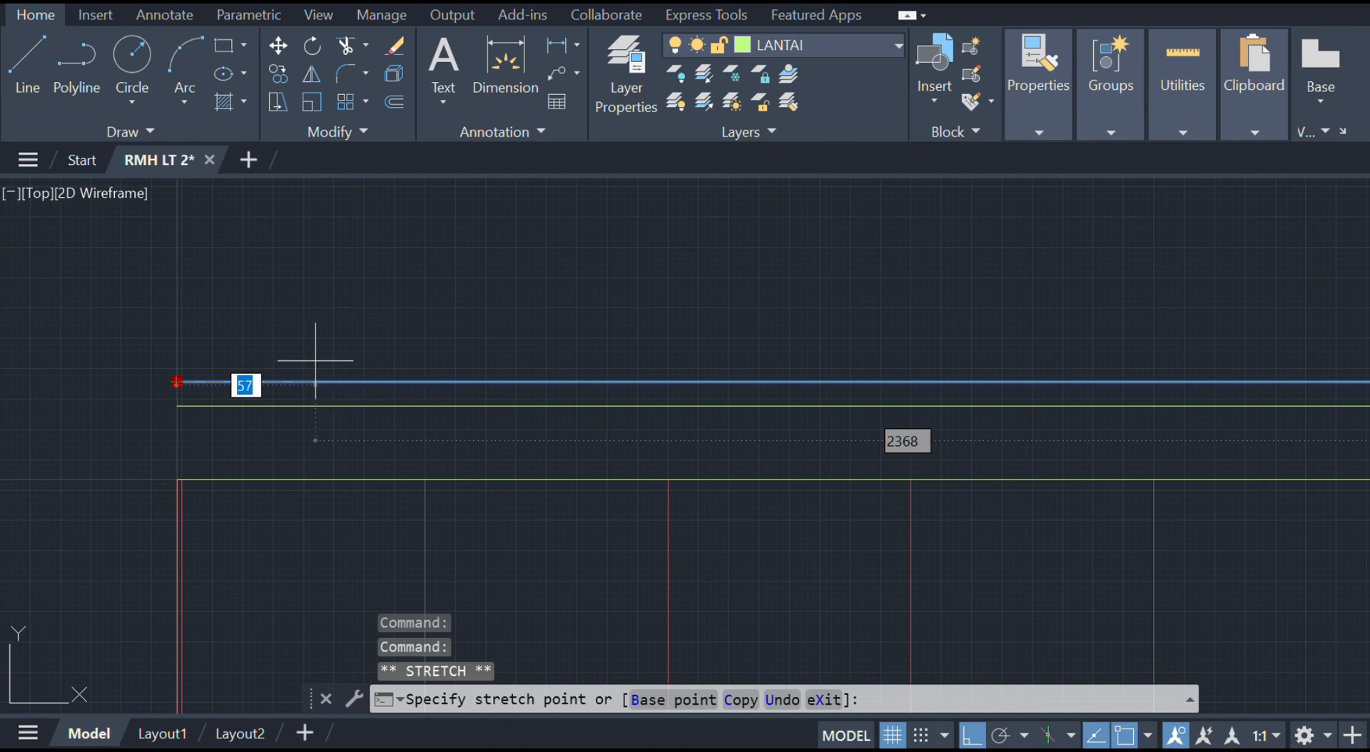
{"action": "type", "text": "50"}
{"action": "key", "text": "Return"}
{"action": "key", "text": "Escape"}
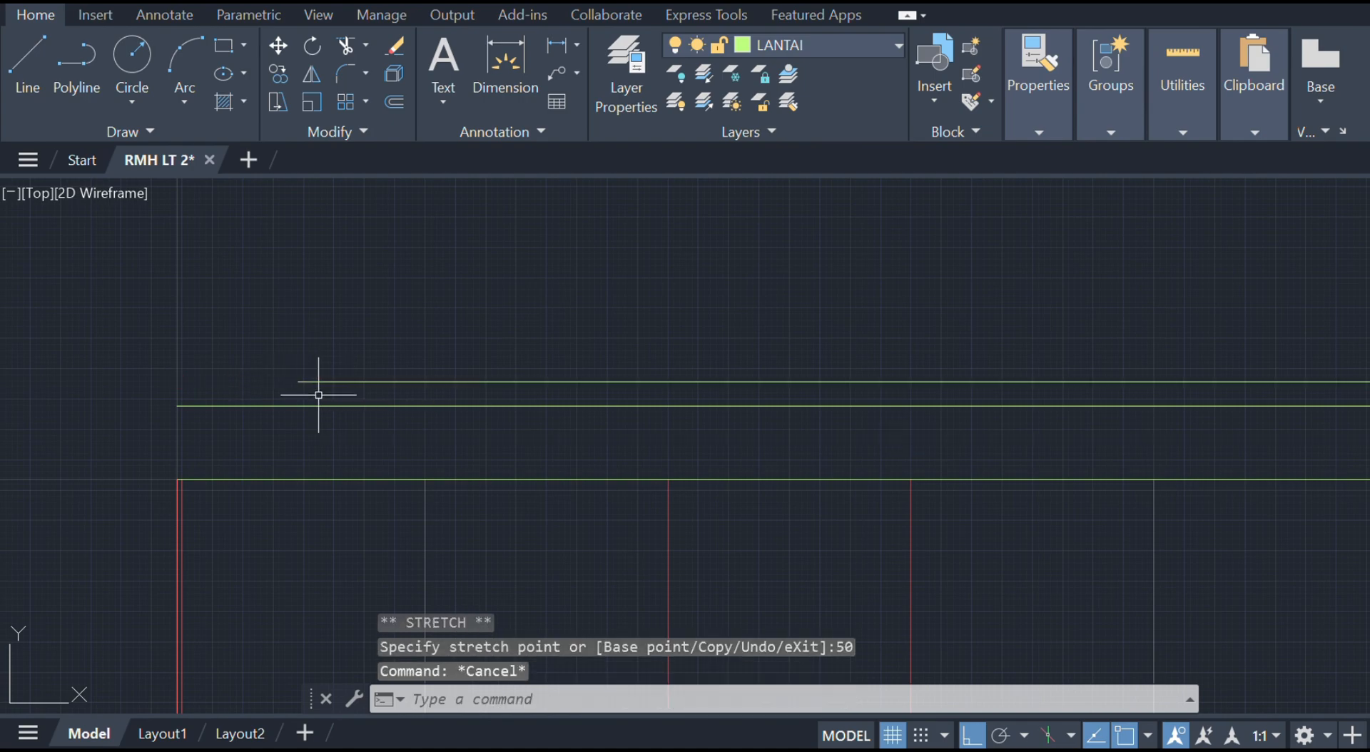
- Draw a diagonal line from the shortened end of the top floor line to the left end of the lowest floor line
{"action": "type", "text": "l"}
{"action": "key", "text": "Return"}
{"action": "left_click", "coordinate": [299, 382]}
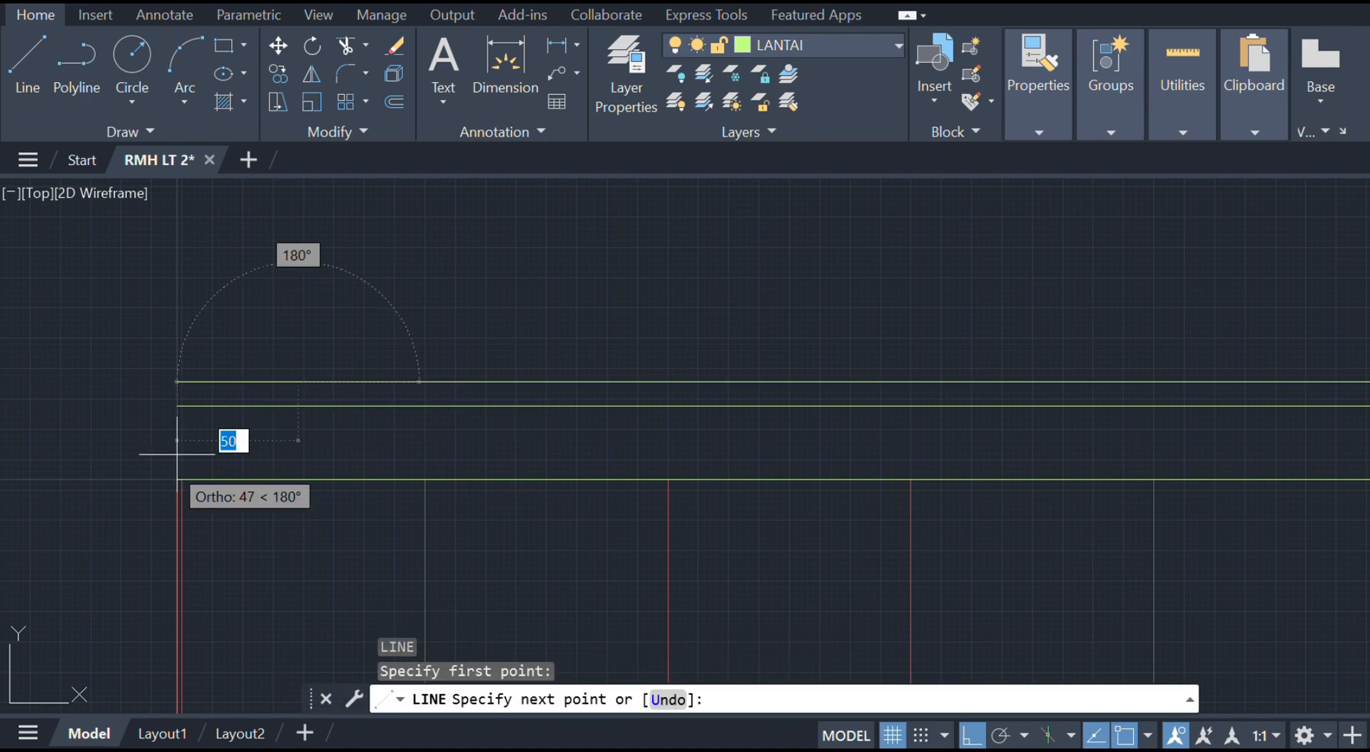
{"action": "scroll", "coordinate": [184, 471], "scroll_direction": "down", "scroll_amount": 5}
{"action": "key", "text": "Escape"}
- Offset the diagonal floor edge line by 10 toward the inside of the floor
{"action": "left_click", "coordinate": [335, 442]}
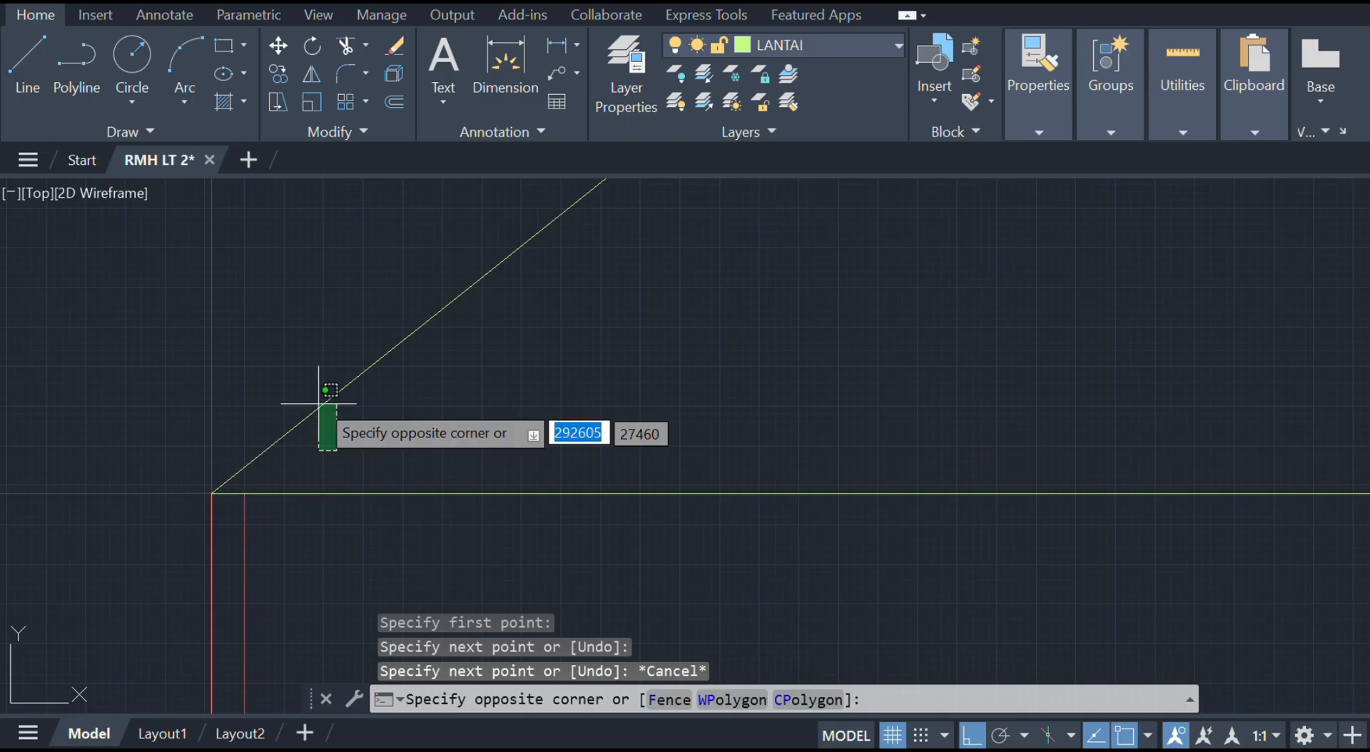
{"action": "left_click", "coordinate": [315, 391]}
{"action": "type", "text": "o"}
{"action": "key", "text": "Return"}
{"action": "type", "text": "10"}
{"action": "key", "text": "Return"}
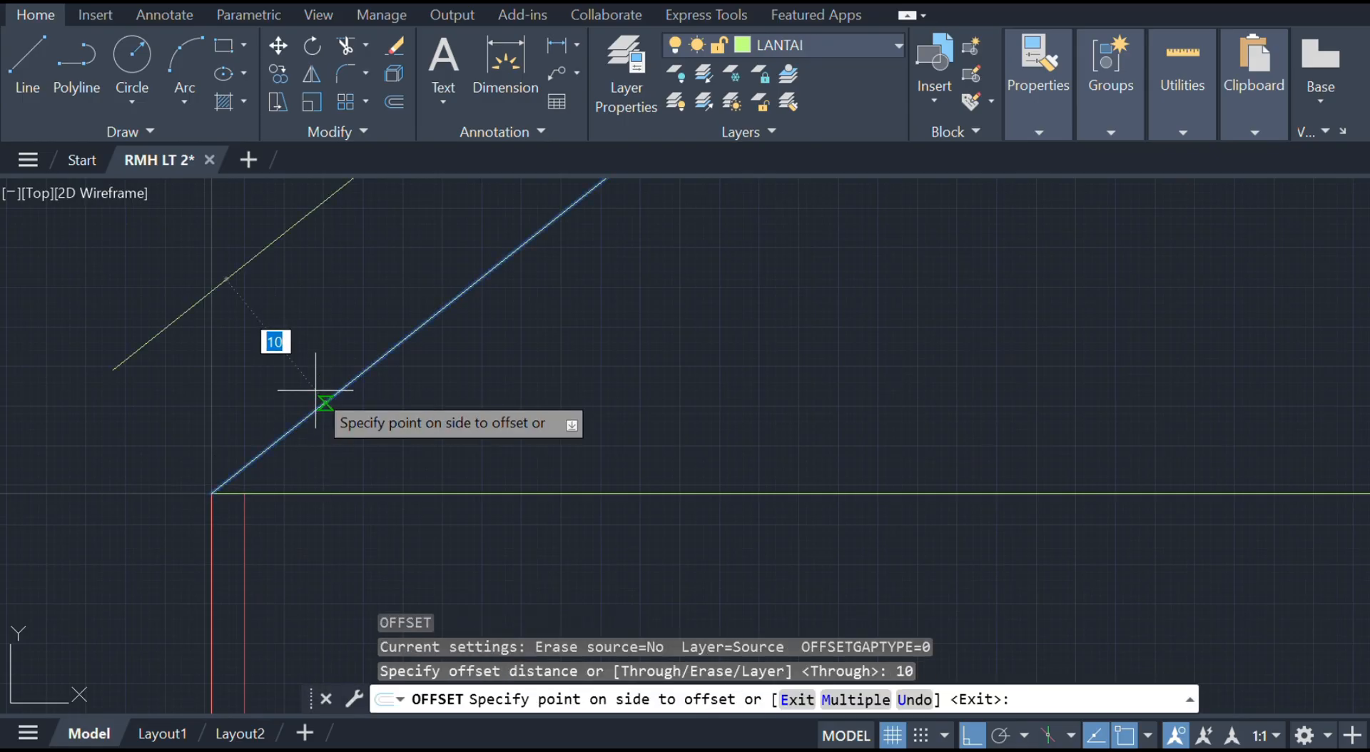
{"action": "scroll", "coordinate": [725, 358], "scroll_direction": "down", "scroll_amount": 6}
{"action": "left_click", "coordinate": [749, 377]}
{"action": "key", "text": "Escape"}
{"action": "scroll", "coordinate": [772, 275], "scroll_direction": "up", "scroll_amount": 4}
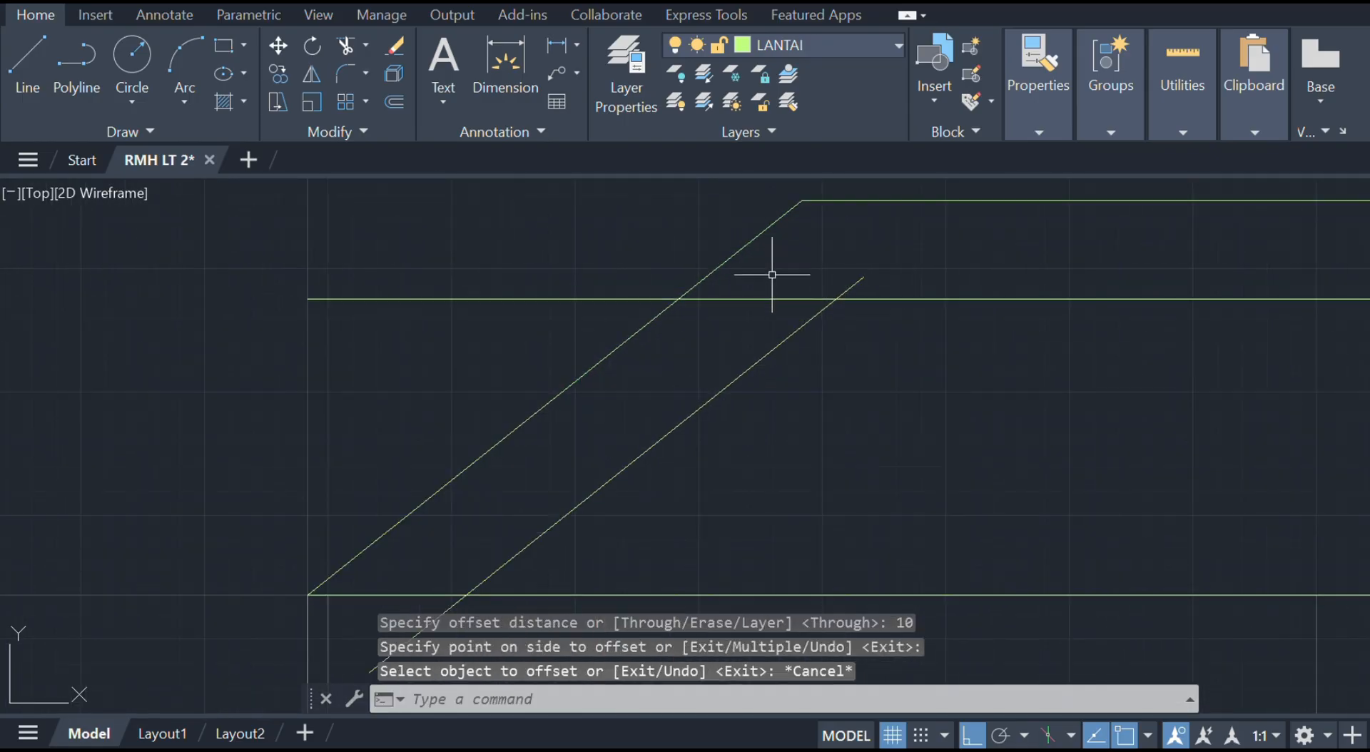
- Trim the middle floor line and the ends of the inner diagonal line to form a clean double sloped edge
{"action": "key", "text": "Return"}
{"action": "left_click_drag", "start_coordinate": [724, 286], "coordinate": [545, 306]}
{"action": "mouse_move", "coordinate": [810, 287]}
{"action": "left_mouse_down"}
{"action": "mouse_move", "coordinate": [740, 315]}
{"action": "mouse_move", "coordinate": [842, 286]}
{"action": "left_mouse_up"}
{"action": "scroll", "coordinate": [719, 382], "scroll_direction": "down", "scroll_amount": 2}
{"action": "middle_click_drag", "start_coordinate": [719, 378], "coordinate": [718, 318]}
{"action": "scroll", "coordinate": [660, 424], "scroll_direction": "up", "scroll_amount": 4}
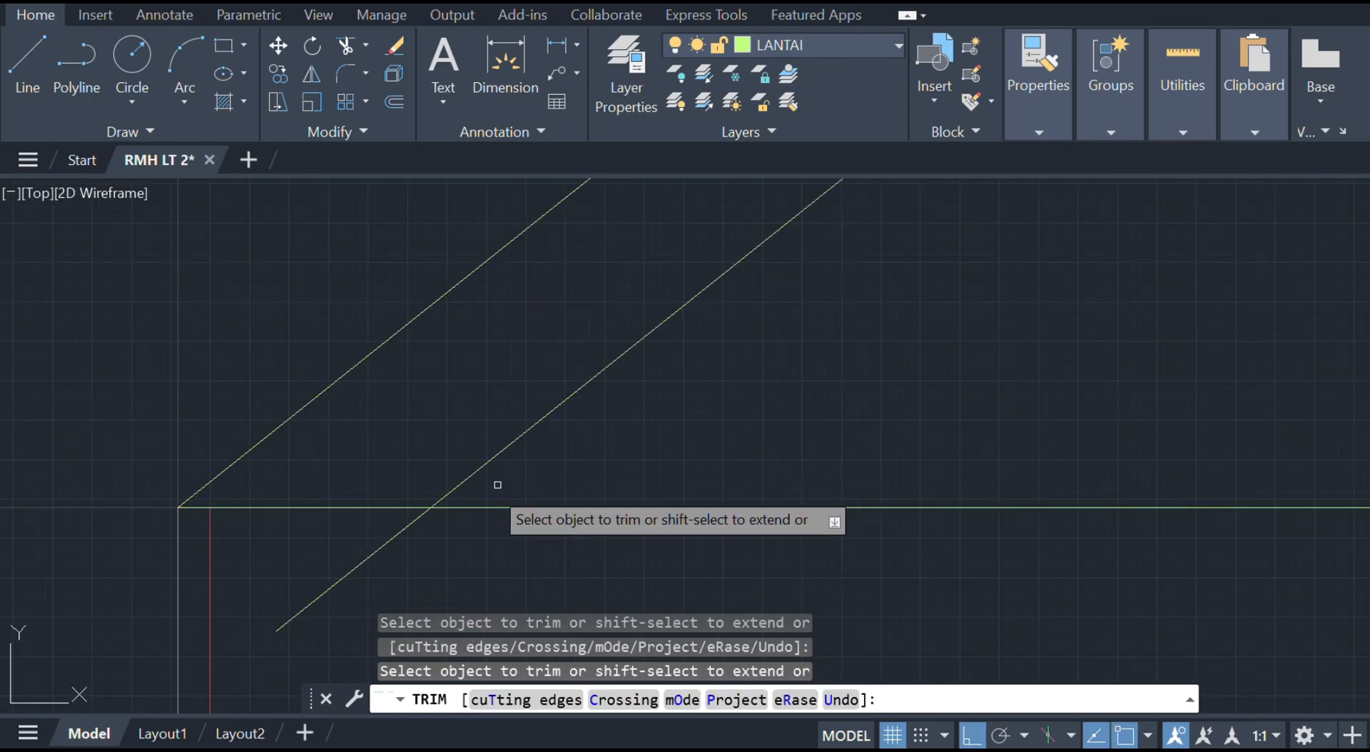
{"action": "left_click", "coordinate": [359, 544]}
{"action": "left_click", "coordinate": [418, 541]}
{"action": "key", "text": "Escape"}
{"action": "scroll", "coordinate": [465, 453], "scroll_direction": "down", "scroll_amount": 6}
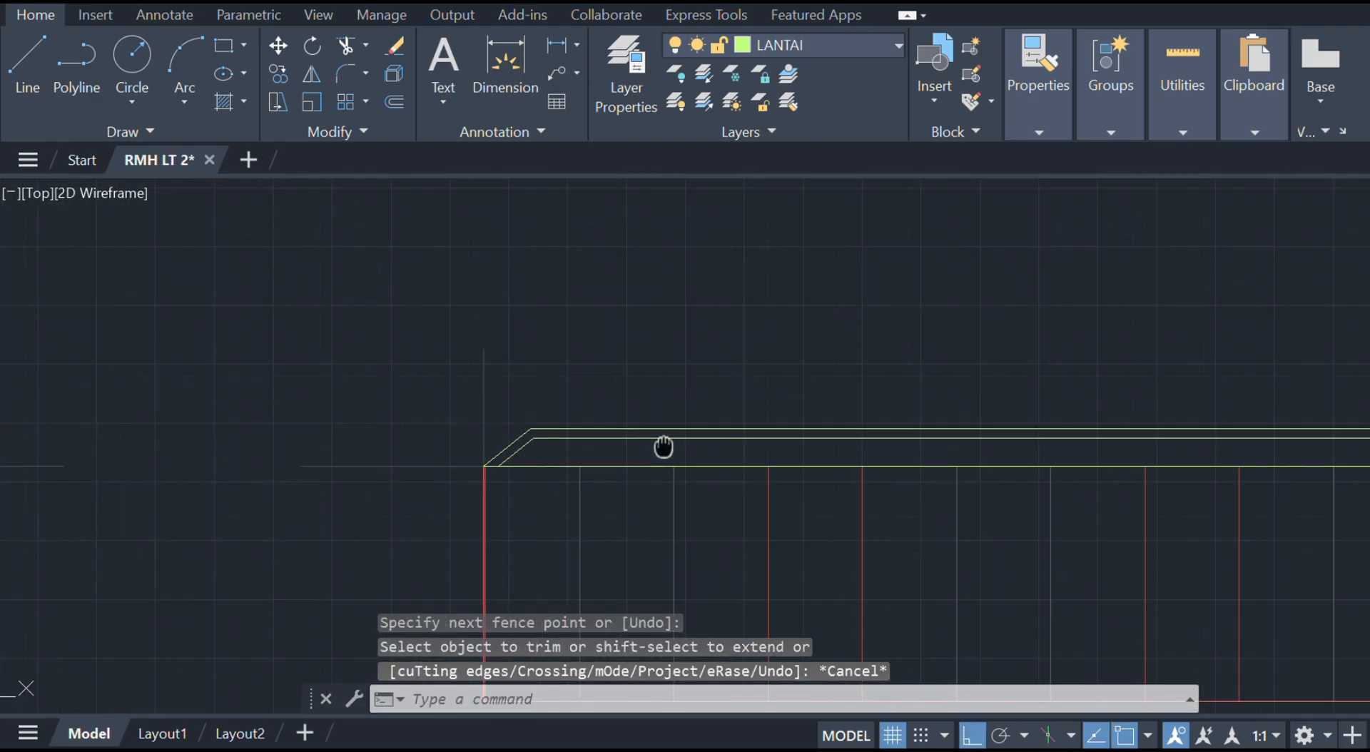
- Assign the ground line between the hatched wall and the next column to the LANTAI layer
{"action": "scroll", "coordinate": [578, 451], "scroll_direction": "up", "scroll_amount": 6}
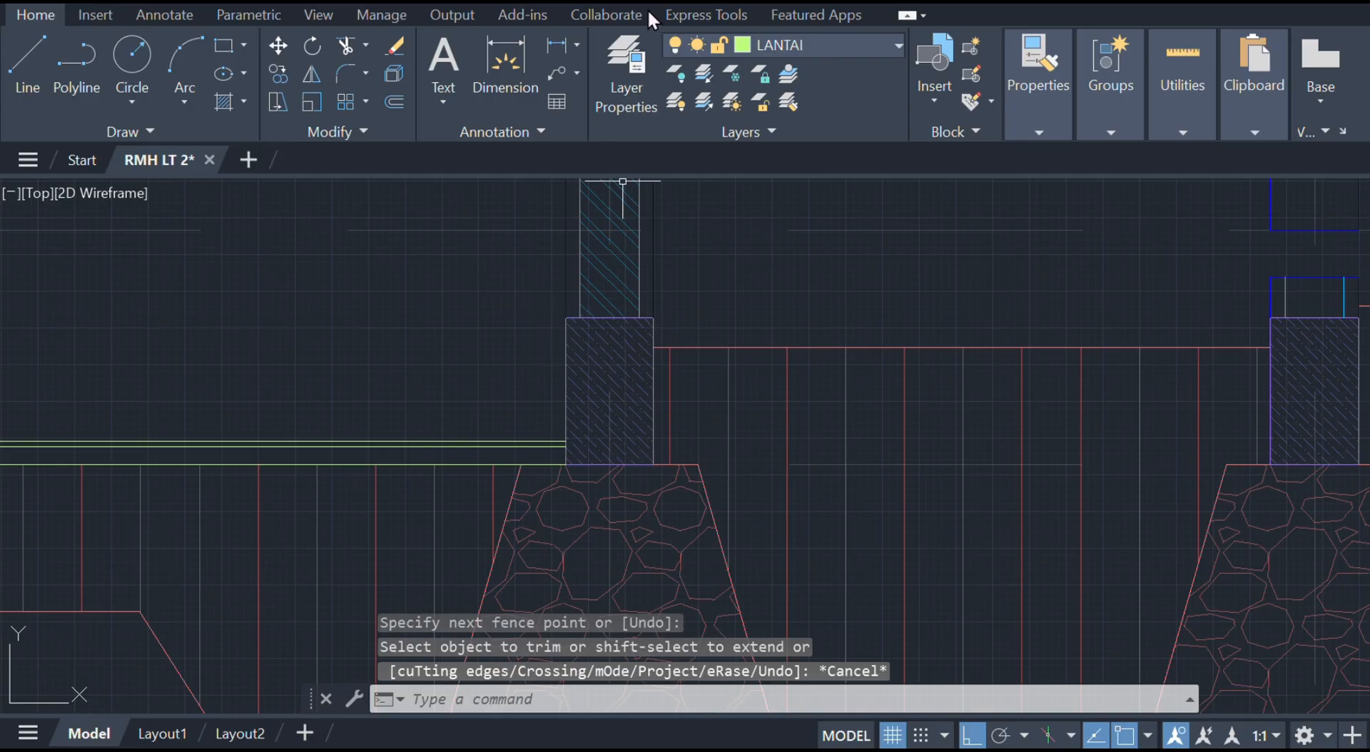
{"action": "middle_click_drag", "start_coordinate": [918, 229], "coordinate": [678, 363]}
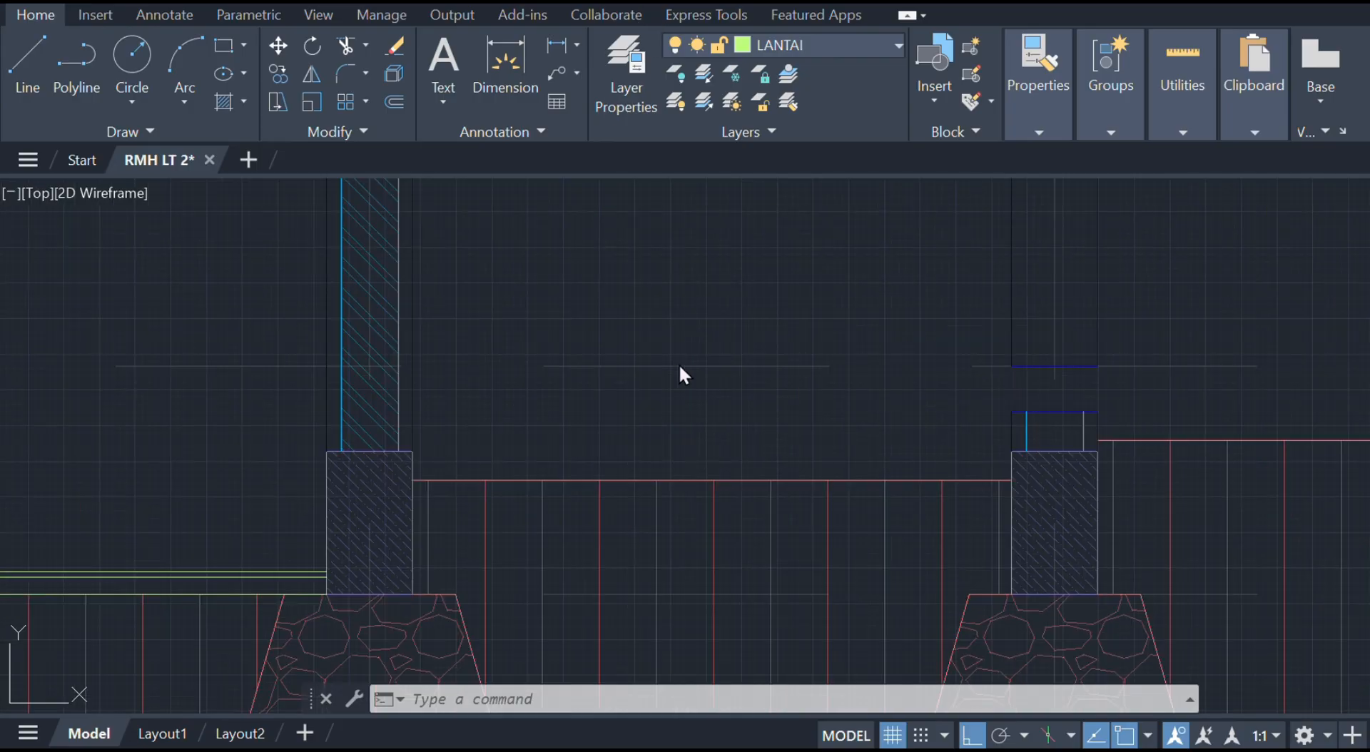
{"action": "left_click", "coordinate": [855, 57]}
{"action": "scroll", "coordinate": [824, 301], "scroll_direction": "up", "scroll_amount": 1}
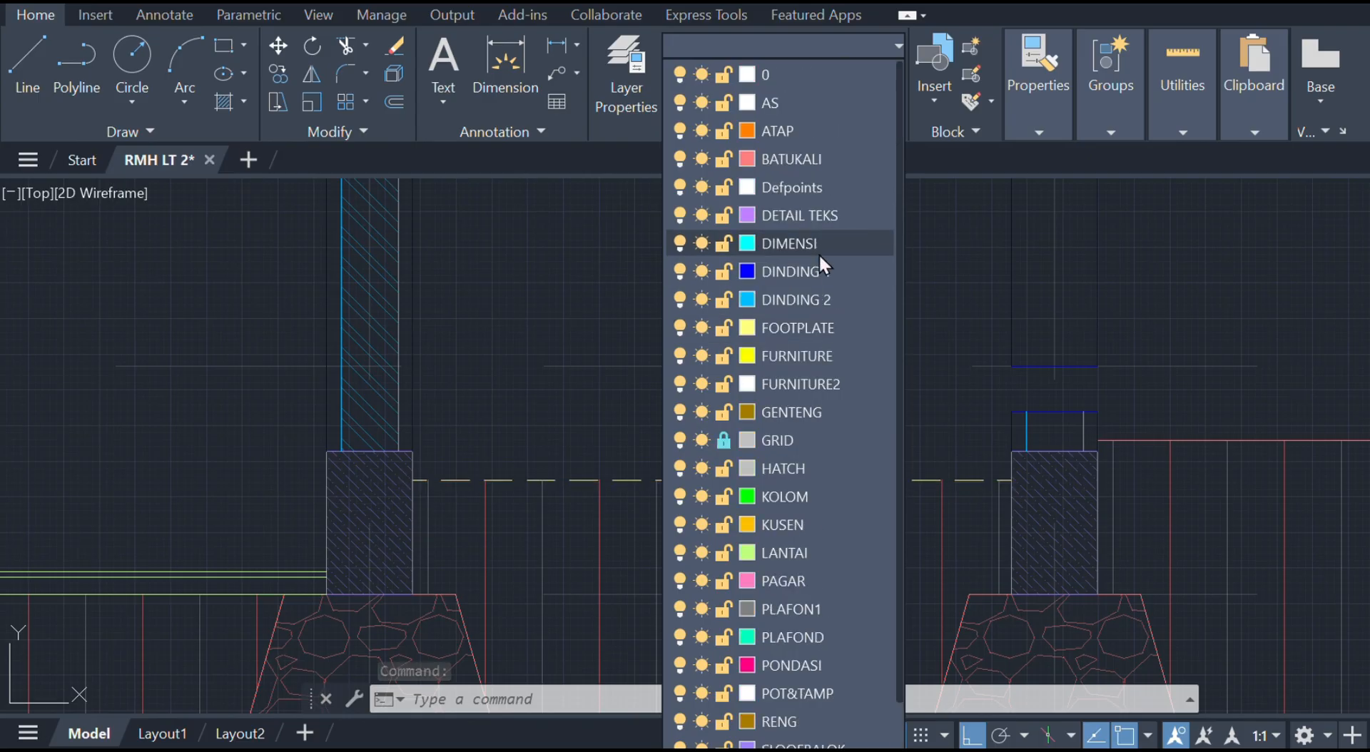
{"action": "scroll", "coordinate": [819, 266], "scroll_direction": "down", "scroll_amount": 2}
{"action": "left_click", "coordinate": [805, 440]}
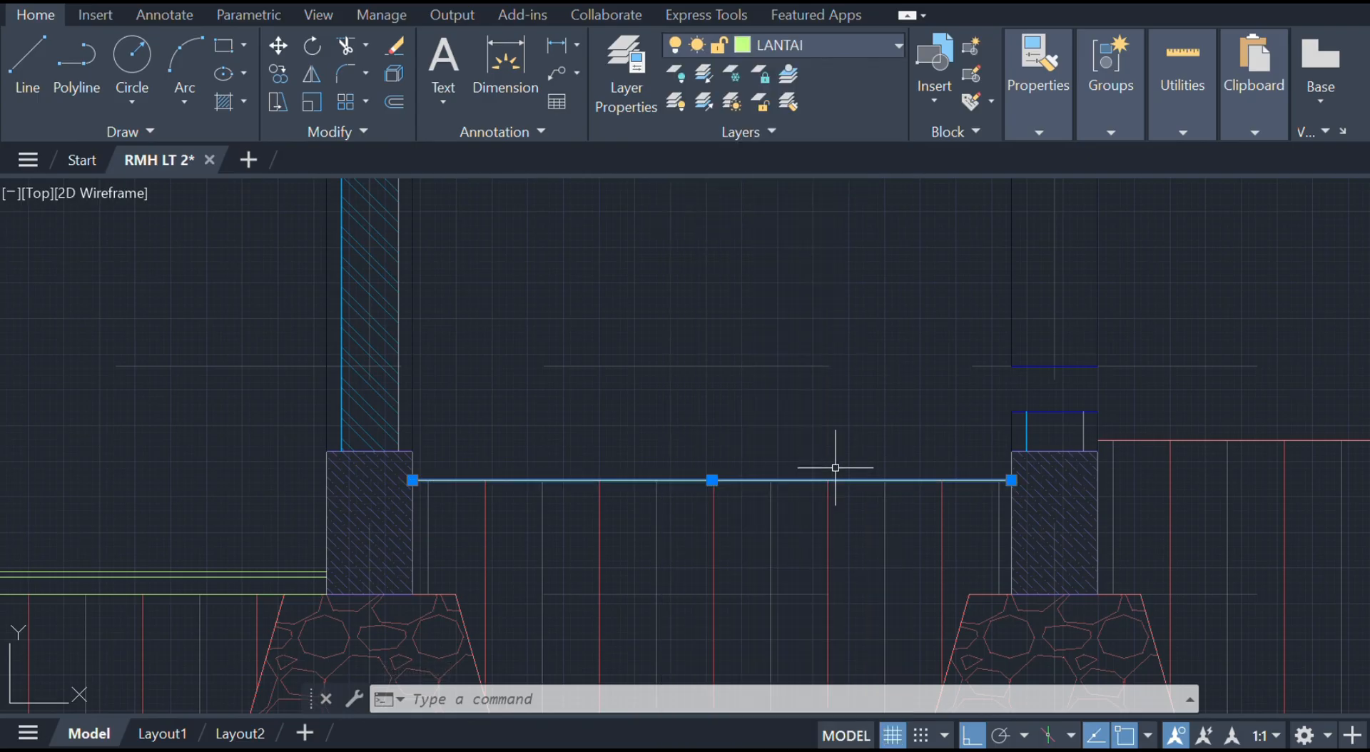
- Offset this floor base line 50 upward, and offset the resulting line another 50 upward
{"action": "type", "text": "o"}
{"action": "key", "text": "Return"}
{"action": "type", "text": "50"}
{"action": "key", "text": "Return"}
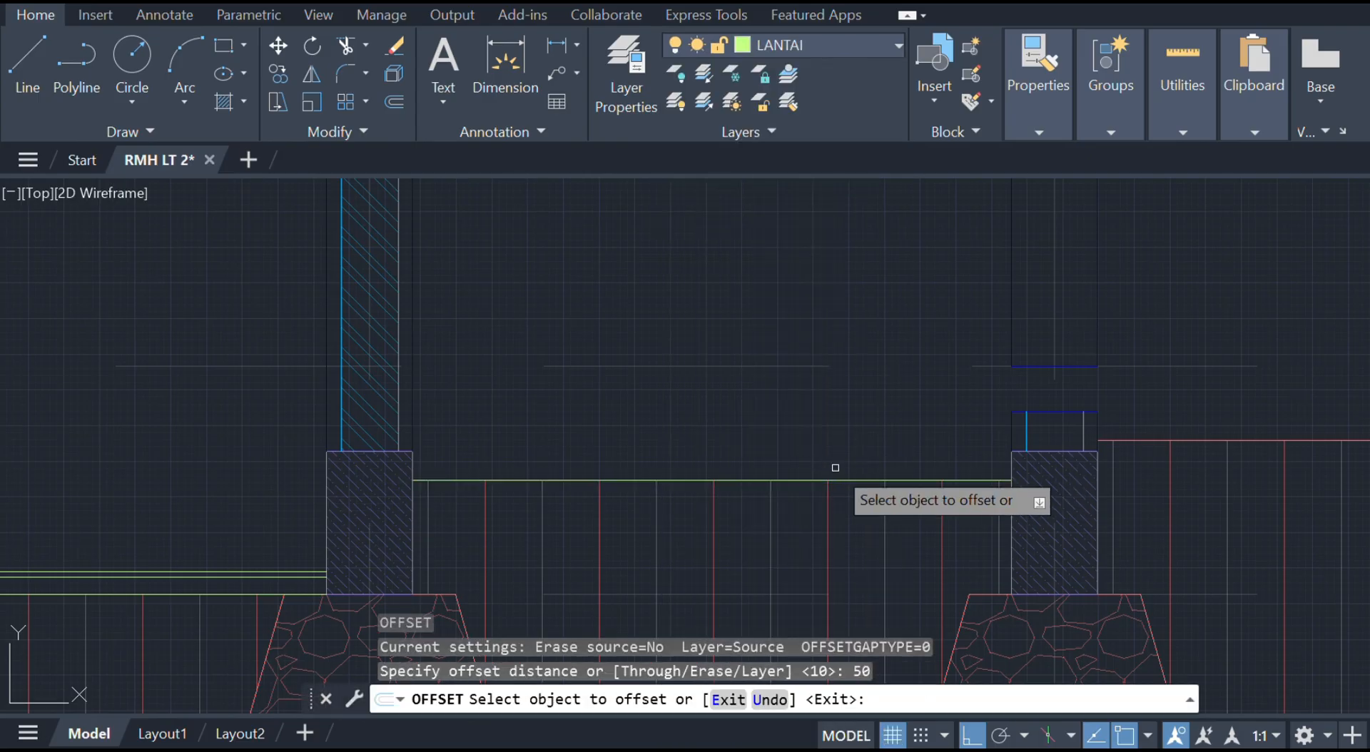
{"action": "left_click", "coordinate": [802, 482]}
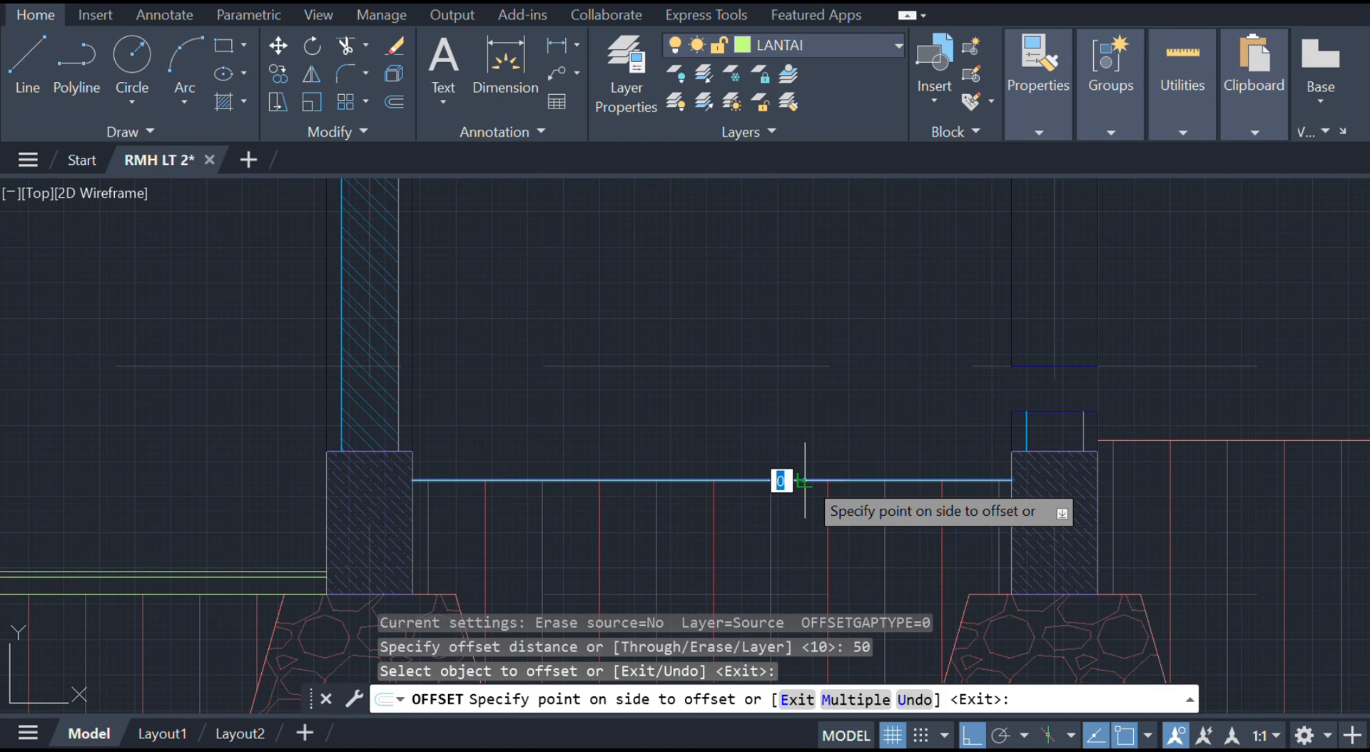
{"action": "left_click", "coordinate": [813, 439]}
{"action": "left_click", "coordinate": [804, 451]}
{"action": "left_click", "coordinate": [801, 428]}
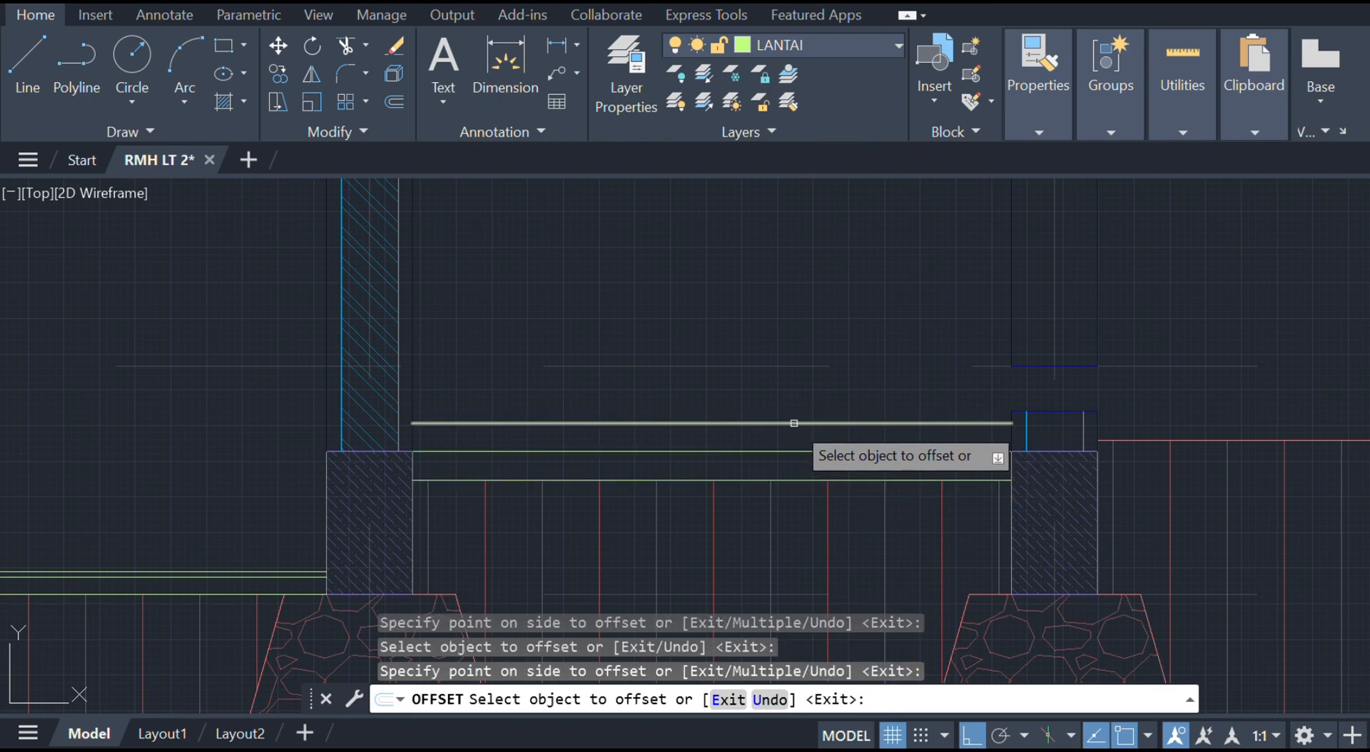
- Offset the uppermost floor line 20 upward, and the new line another 10 upward as the top finish
{"action": "left_click", "coordinate": [794, 423]}
{"action": "type", "text": "20"}
{"action": "key", "text": "Return"}
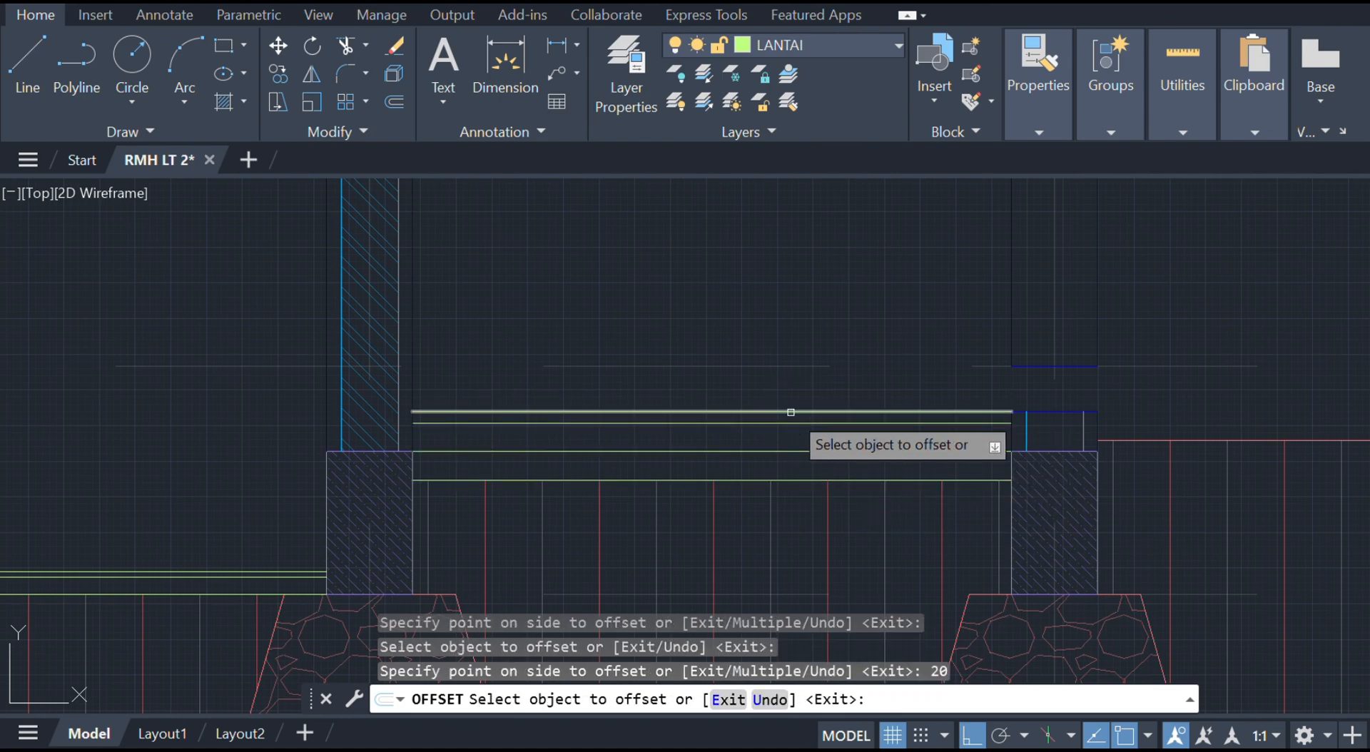
{"action": "left_click", "coordinate": [790, 412]}
{"action": "key", "text": "Return"}
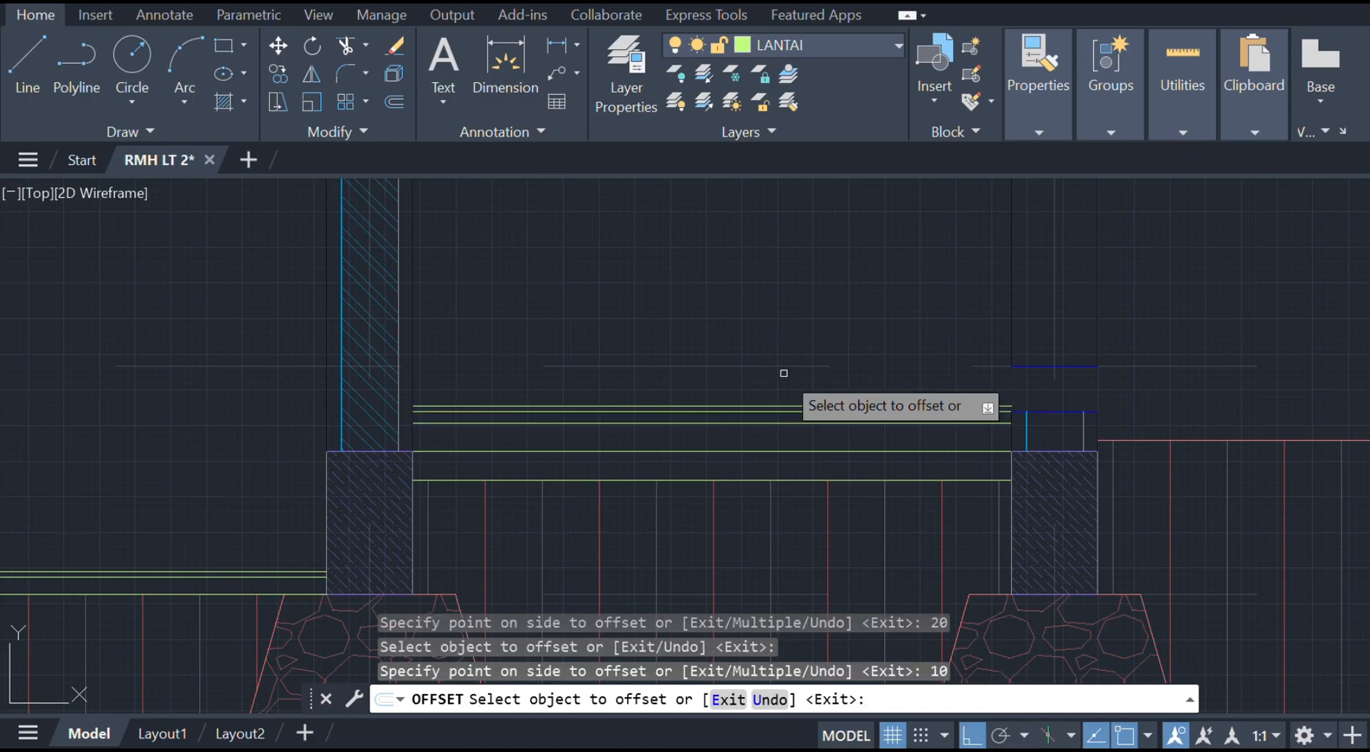
{"action": "key", "text": "Escape"}
- Assign the ground line on the right side of the next column to the LANTAI layer
{"action": "middle_click_drag", "start_coordinate": [1091, 388], "coordinate": [702, 415]}
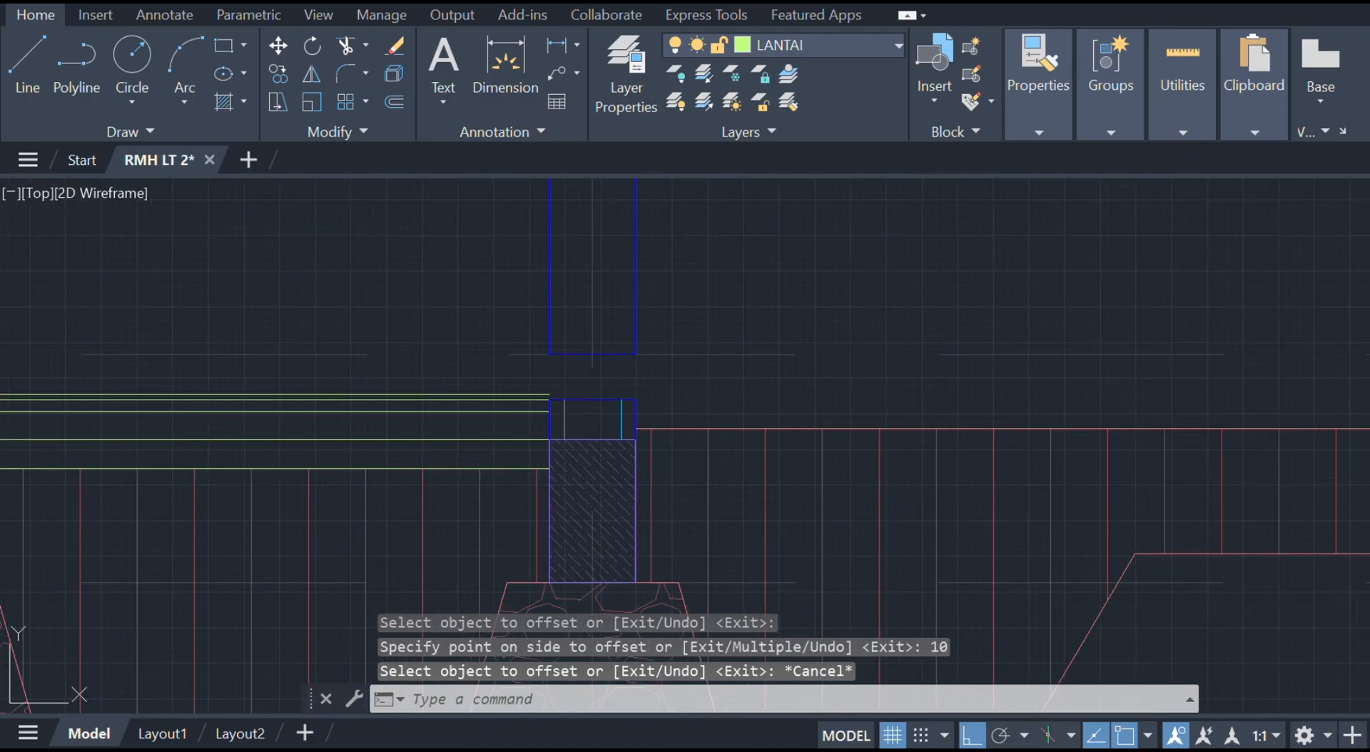
{"action": "left_click", "coordinate": [707, 429]}
{"action": "left_click", "coordinate": [821, 45]}
{"action": "left_click", "coordinate": [880, 562]}
{"action": "key", "text": "Escape"}
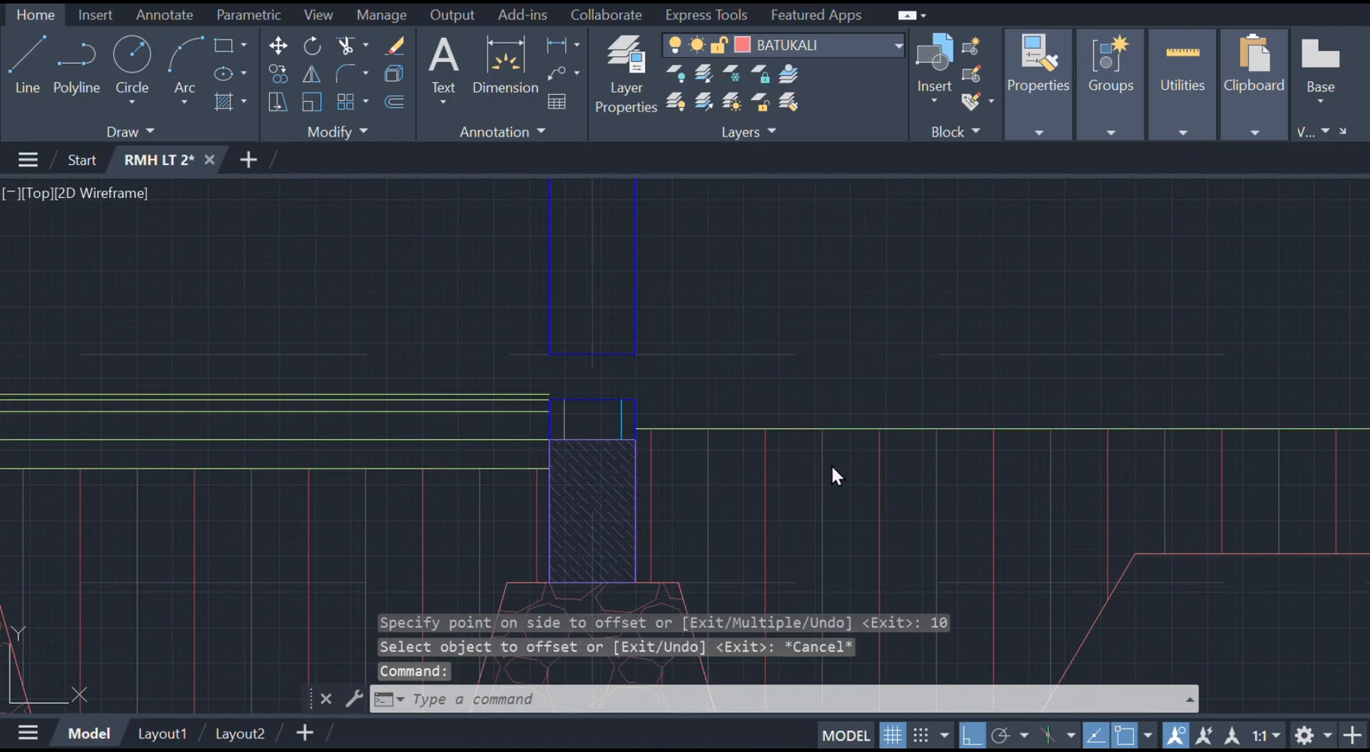
- Offset the base line right of the column 50 upward, and the resulting line another 50 upward
{"action": "type", "text": "o"}
{"action": "key", "text": "Return"}
{"action": "type", "text": "50"}
{"action": "key", "text": "Return"}
{"action": "left_click", "coordinate": [796, 286]}
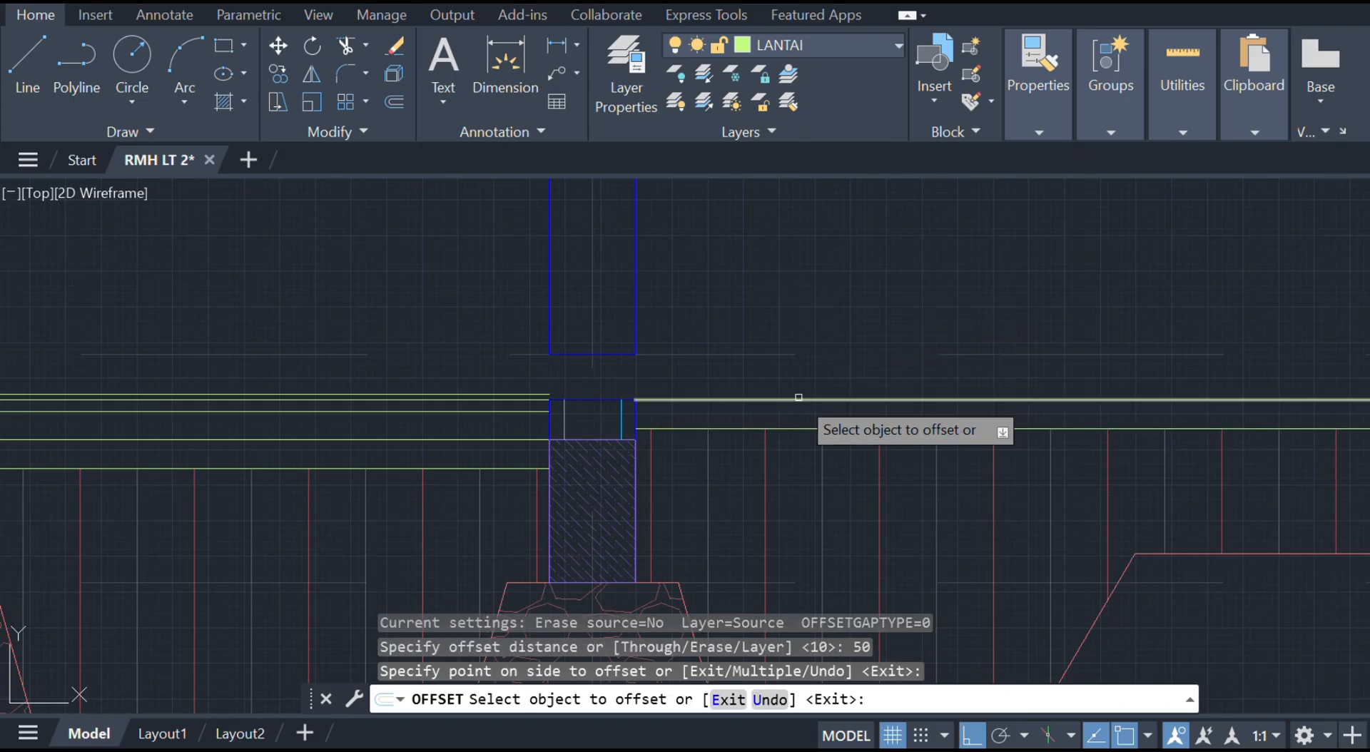
{"action": "left_click", "coordinate": [806, 400]}
{"action": "left_click", "coordinate": [807, 337]}
- Offset the uppermost line of the raised floor 20 upward, and that new line another 10 upward
{"action": "left_click", "coordinate": [807, 370]}
{"action": "type", "text": "20"}
{"action": "key", "text": "Return"}
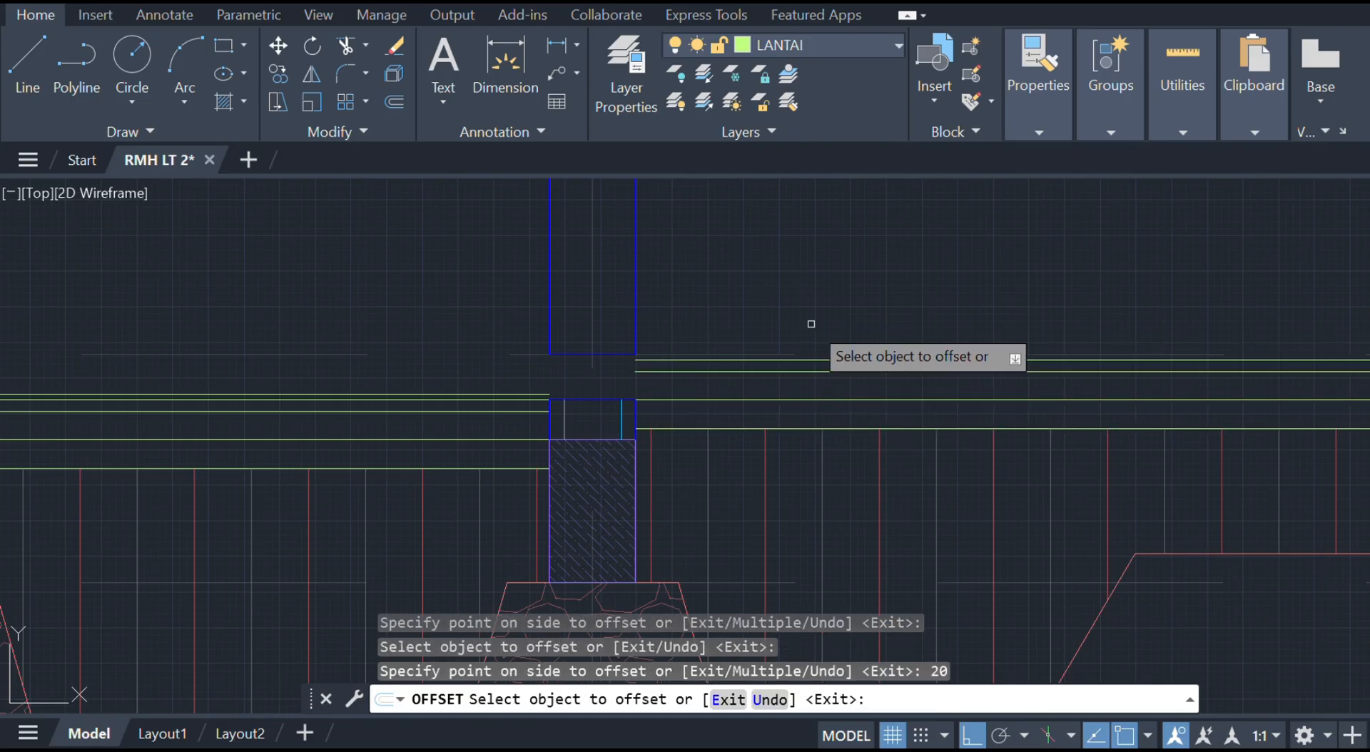
{"action": "scroll", "coordinate": [781, 359], "scroll_direction": "up", "scroll_amount": 2}
{"action": "left_click", "coordinate": [782, 361]}
{"action": "type", "text": "10"}
{"action": "key", "text": "Return"}
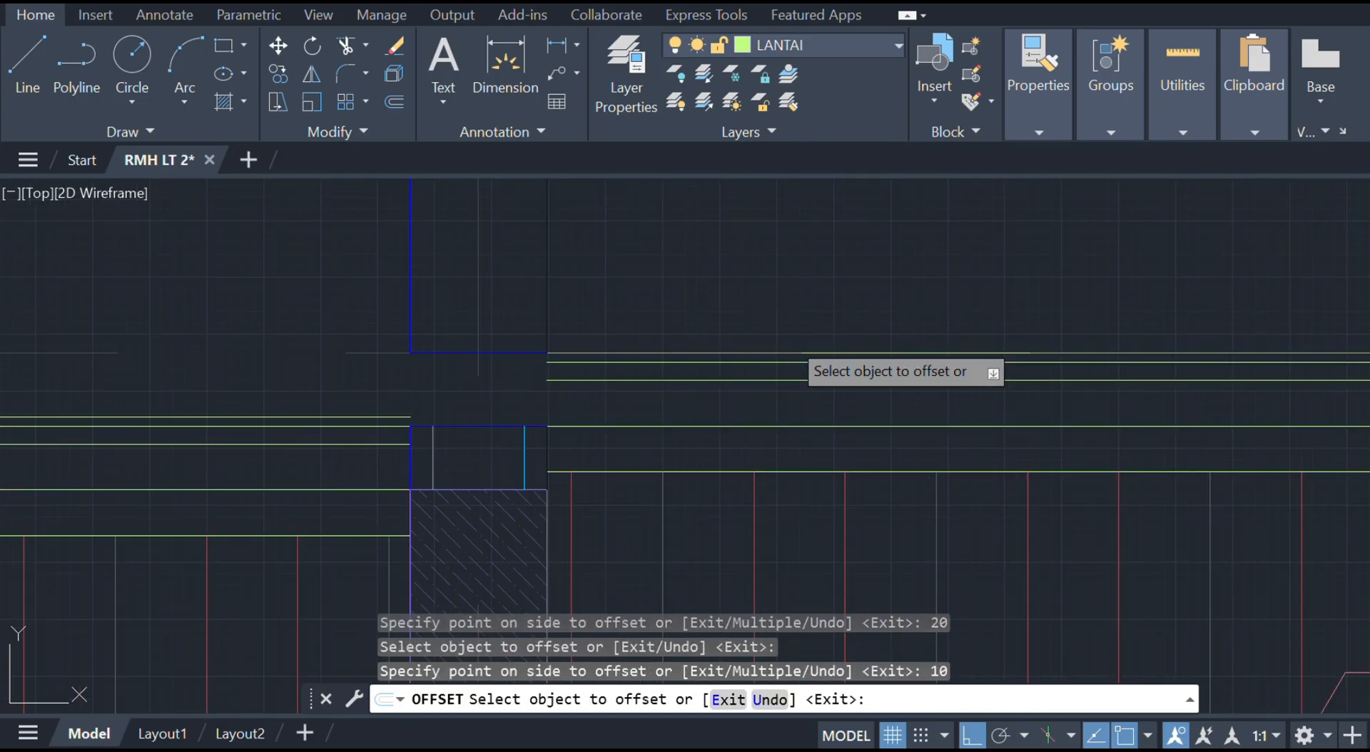
{"action": "key", "text": "Escape"}
- Stretch the left ends of the two lines below the raised floor's top line to the wall's left face
{"action": "left_click", "coordinate": [531, 362]}
{"action": "left_click", "coordinate": [547, 361]}
{"action": "scroll", "coordinate": [398, 367], "scroll_direction": "up", "scroll_amount": 5}
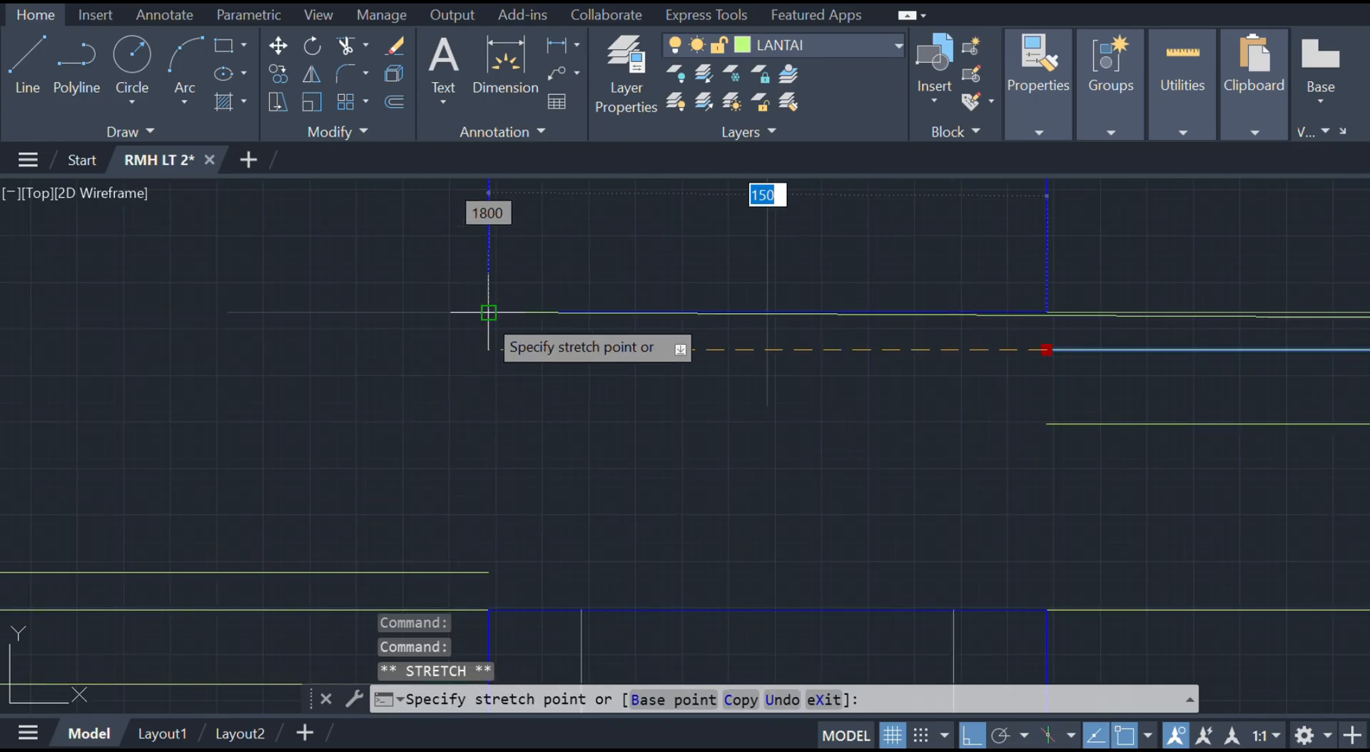
{"action": "key", "text": "Escape"}
{"action": "left_click", "coordinate": [1059, 424]}
{"action": "left_click", "coordinate": [1046, 423]}
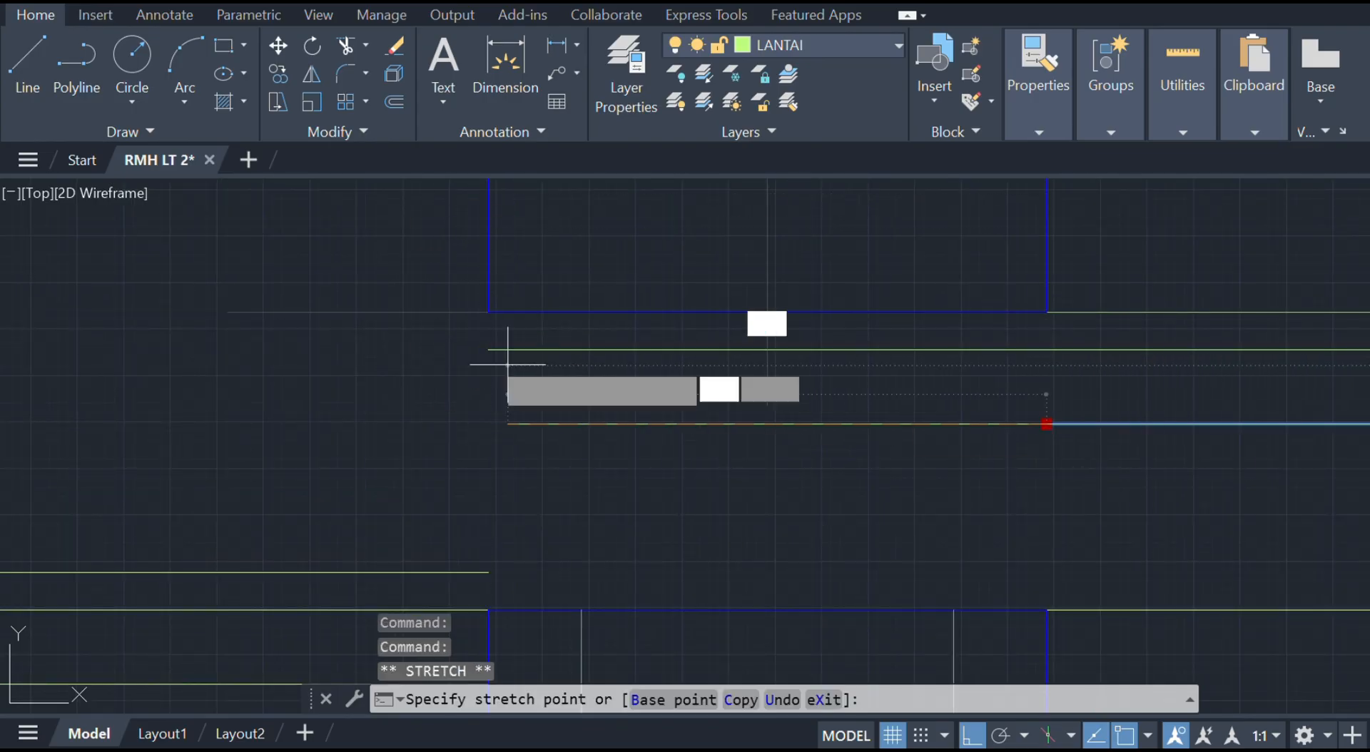
{"action": "key", "text": "Escape"}
- Draw a vertical line down the wall's left face from the raised floor's top corner to close its step edge
{"action": "type", "text": "l"}
{"action": "key", "text": "Return"}
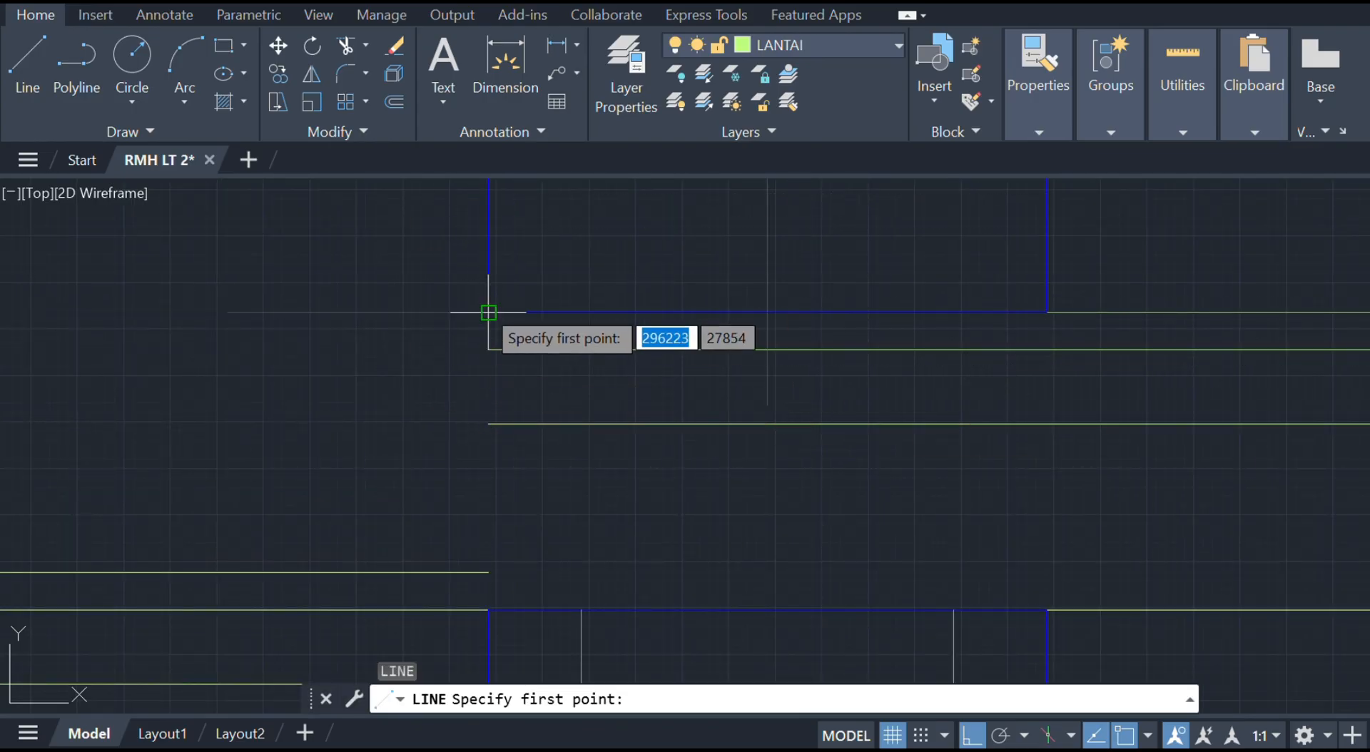
{"action": "left_click", "coordinate": [488, 311]}
{"action": "middle_click_drag", "start_coordinate": [513, 662], "coordinate": [522, 521]}
{"action": "left_click", "coordinate": [497, 468]}
{"action": "key", "text": "Escape"}
{"action": "scroll", "coordinate": [746, 384], "scroll_direction": "down", "scroll_amount": 8}
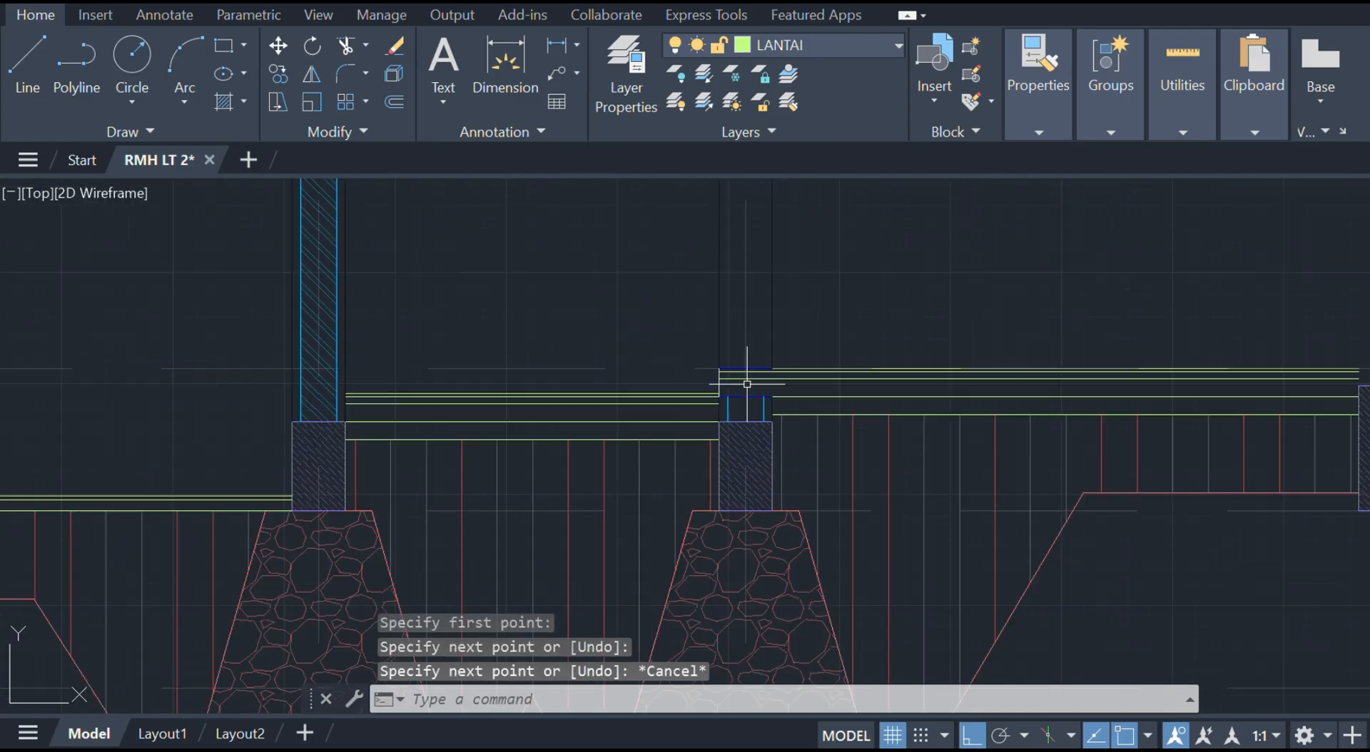
- Stretch the right end of the raised floor's topmost line past the beam to the left face of the far wall
{"action": "middle_click_drag", "start_coordinate": [1287, 386], "coordinate": [927, 415]}
{"action": "scroll", "coordinate": [728, 452], "scroll_direction": "up", "scroll_amount": 6}
{"action": "key", "text": "Escape"}
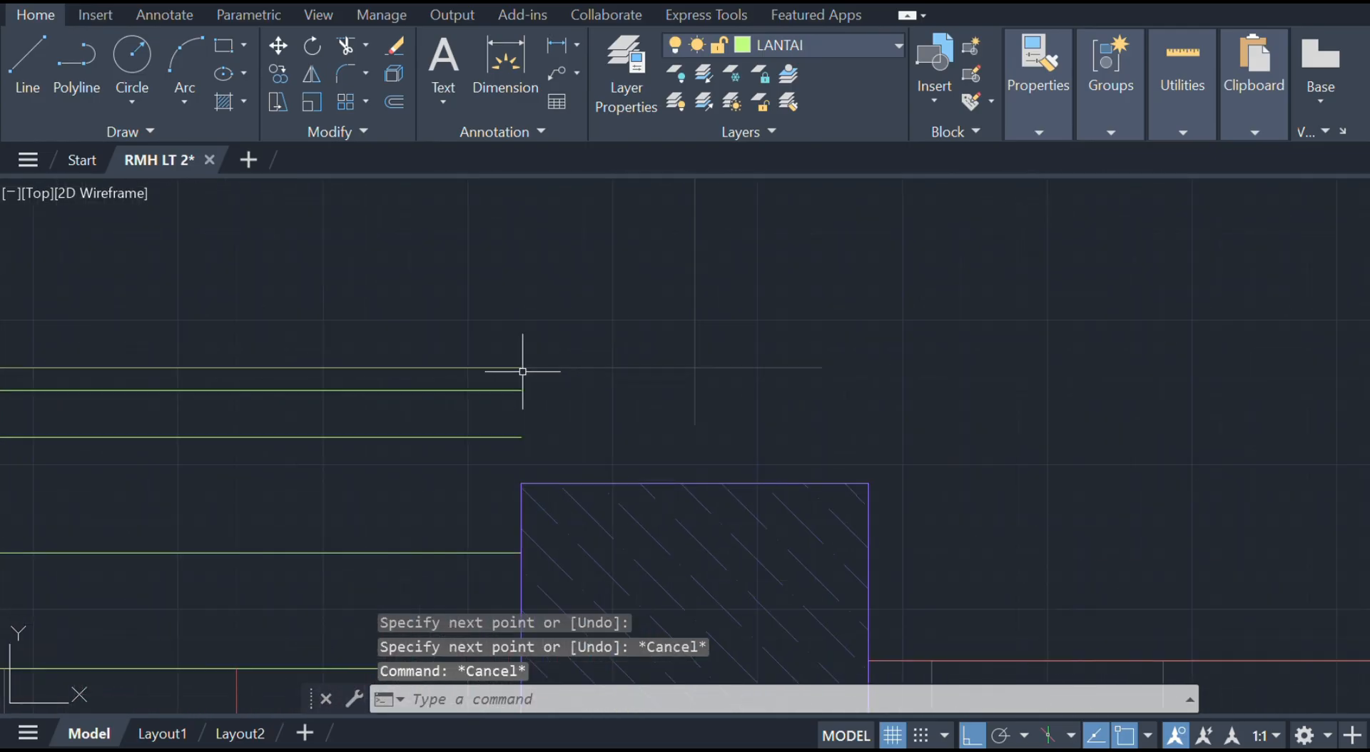
{"action": "left_click", "coordinate": [499, 369]}
{"action": "left_click", "coordinate": [499, 371]}
{"action": "left_click", "coordinate": [521, 368]}
{"action": "scroll", "coordinate": [803, 359], "scroll_direction": "down", "scroll_amount": 8}
{"action": "middle_click_drag", "start_coordinate": [806, 359], "coordinate": [517, 391]}
{"action": "scroll", "coordinate": [521, 392], "scroll_direction": "down", "scroll_amount": 4}
{"action": "middle_click_drag", "start_coordinate": [762, 367], "coordinate": [532, 400]}
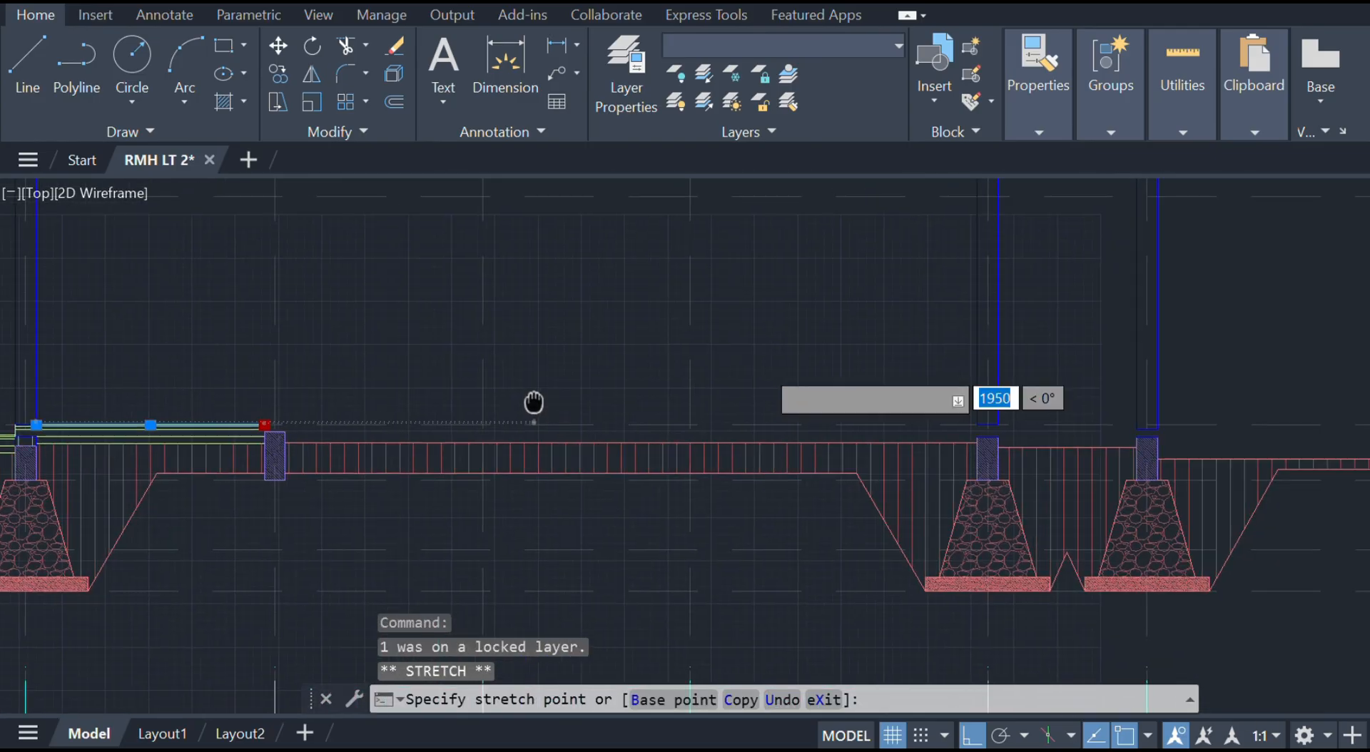
{"action": "scroll", "coordinate": [1003, 415], "scroll_direction": "up", "scroll_amount": 2}
{"action": "scroll", "coordinate": [988, 421], "scroll_direction": "up", "scroll_amount": 5}
{"action": "scroll", "coordinate": [836, 470], "scroll_direction": "up", "scroll_amount": 2}
{"action": "left_click", "coordinate": [819, 483]}
{"action": "key", "text": "Escape"}
{"action": "scroll", "coordinate": [648, 465], "scroll_direction": "down", "scroll_amount": 9}
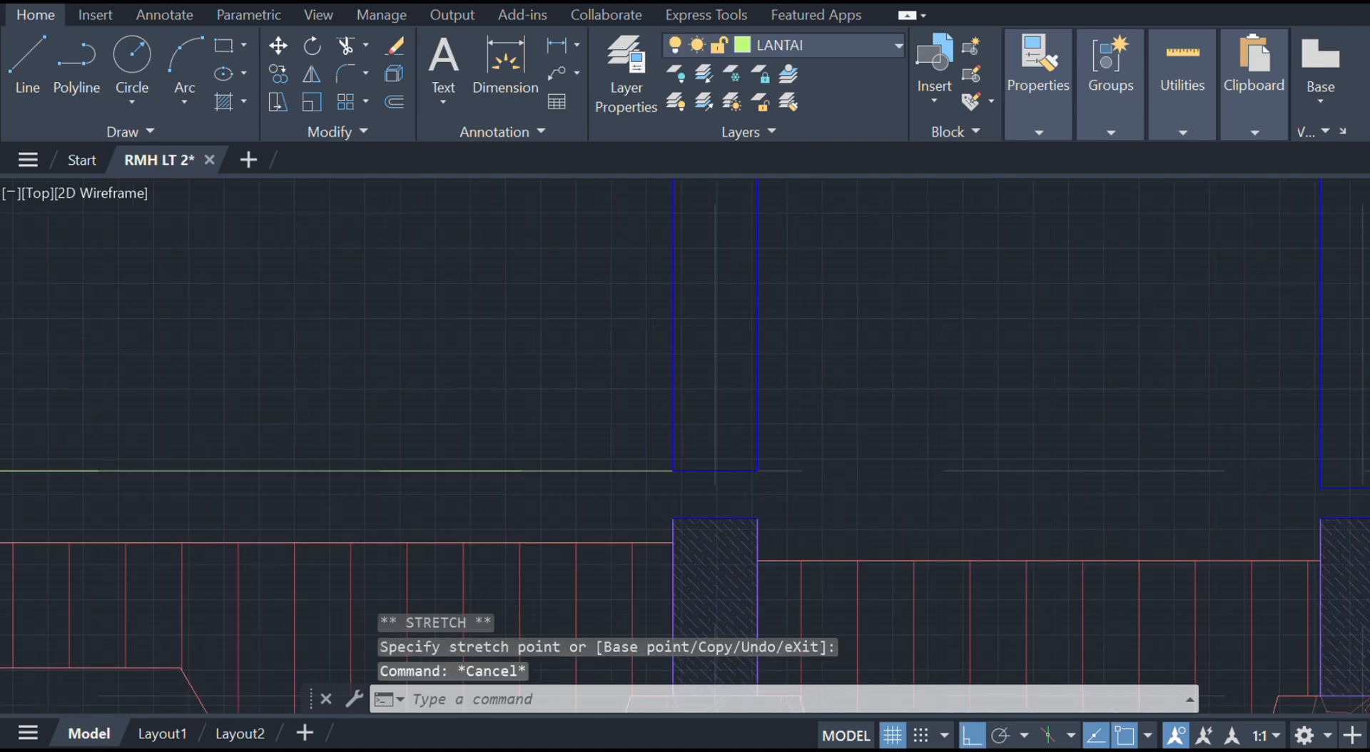
- Stretch the second floor line from the beam to the right face of the far wall
{"action": "middle_click_drag", "start_coordinate": [406, 468], "coordinate": [408, 415]}
{"action": "scroll", "coordinate": [209, 413], "scroll_direction": "up", "scroll_amount": 8}
{"action": "left_click", "coordinate": [216, 404]}
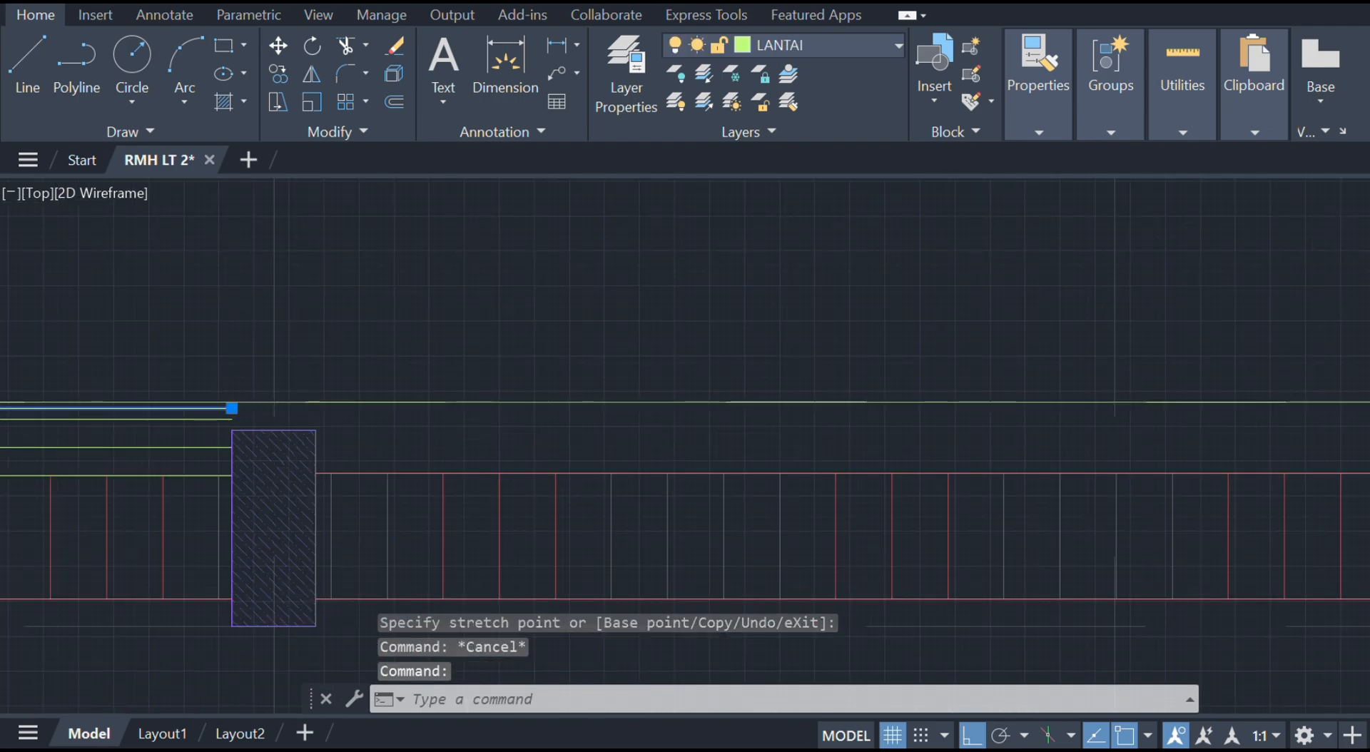
{"action": "scroll", "coordinate": [260, 406], "scroll_direction": "up", "scroll_amount": 4}
{"action": "left_click", "coordinate": [261, 405]}
{"action": "scroll", "coordinate": [264, 405], "scroll_direction": "down", "scroll_amount": 10}
{"action": "middle_click_drag", "start_coordinate": [265, 407], "coordinate": [312, 414]}
{"action": "scroll", "coordinate": [1013, 441], "scroll_direction": "up", "scroll_amount": 8}
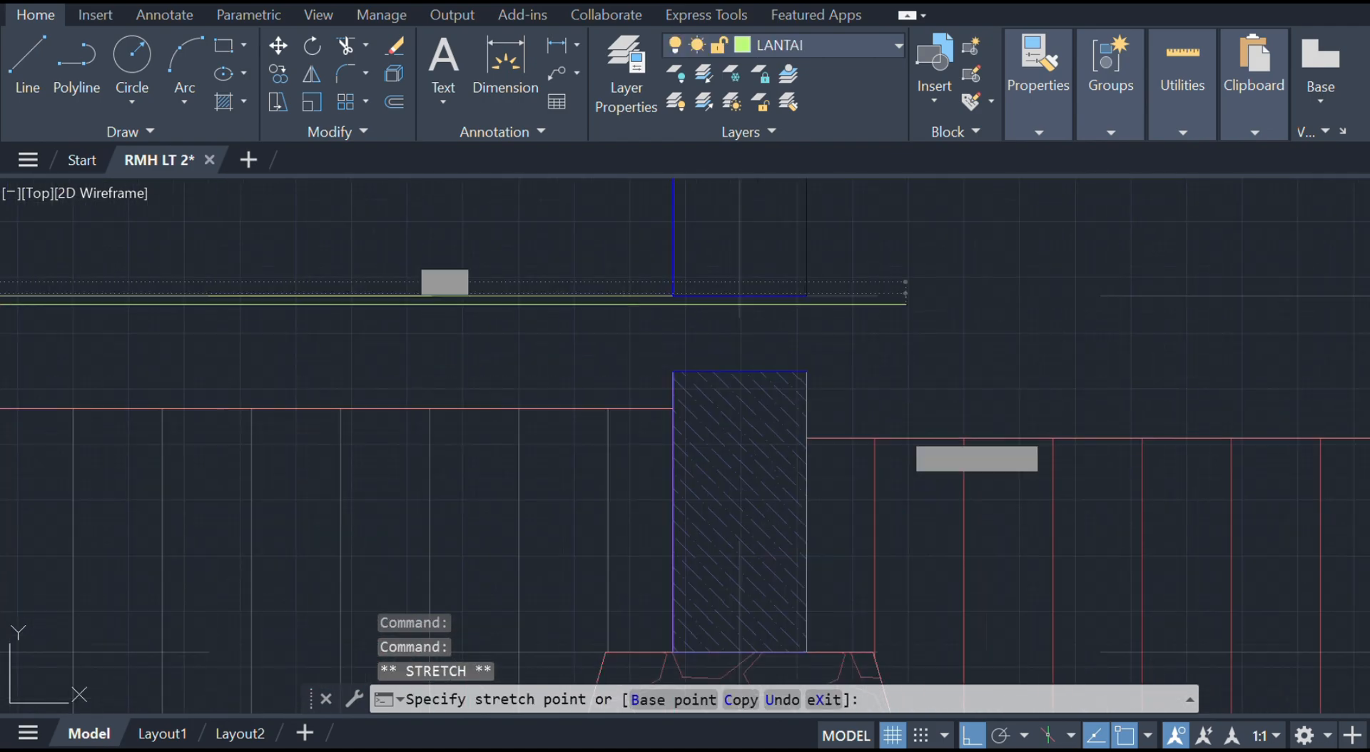
{"action": "scroll", "coordinate": [804, 269], "scroll_direction": "up", "scroll_amount": 2}
{"action": "key", "text": "Escape"}
- Stretch the third floor line from the beam to the right face of the far wall
{"action": "scroll", "coordinate": [734, 307], "scroll_direction": "down", "scroll_amount": 8}
{"action": "middle_click_drag", "start_coordinate": [542, 336], "coordinate": [1125, 388]}
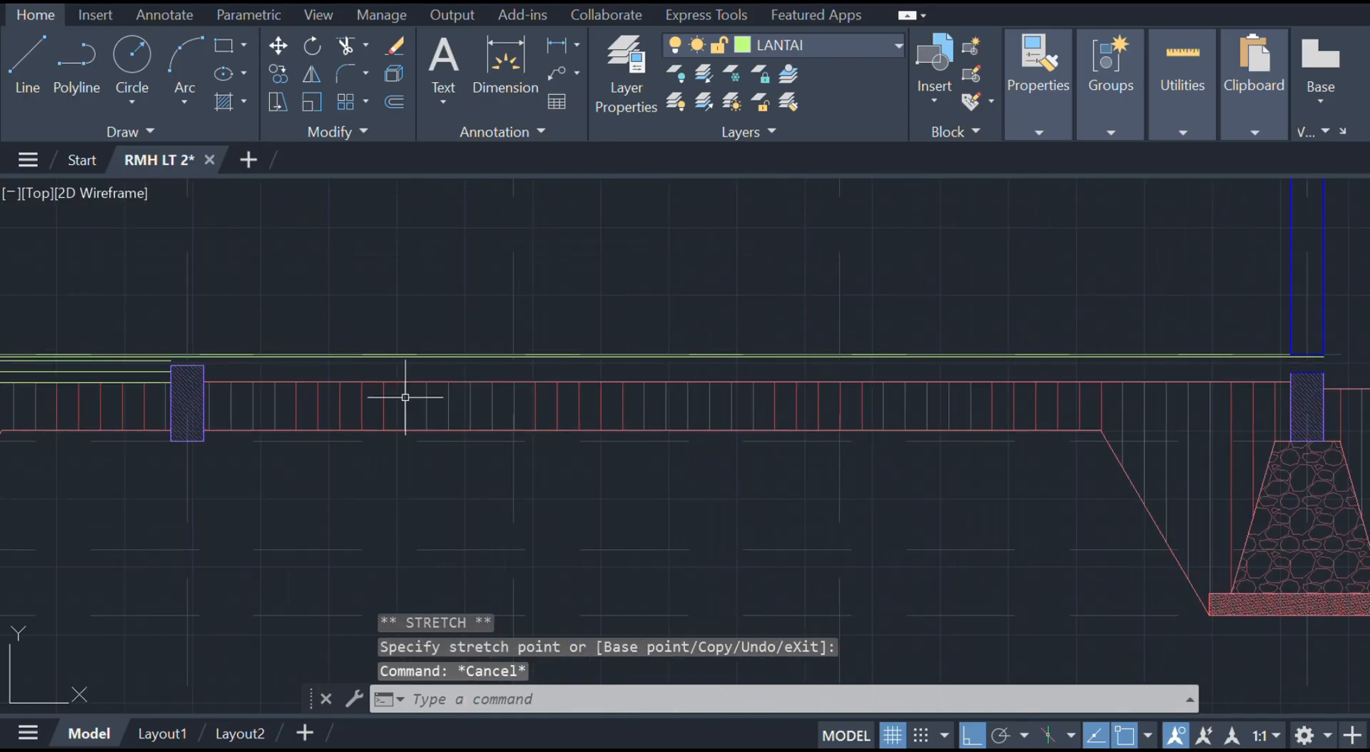
{"action": "middle_click_drag", "start_coordinate": [245, 390], "coordinate": [410, 436]}
{"action": "scroll", "coordinate": [314, 415], "scroll_direction": "up", "scroll_amount": 10}
{"action": "left_click", "coordinate": [498, 311]}
{"action": "left_click", "coordinate": [527, 307]}
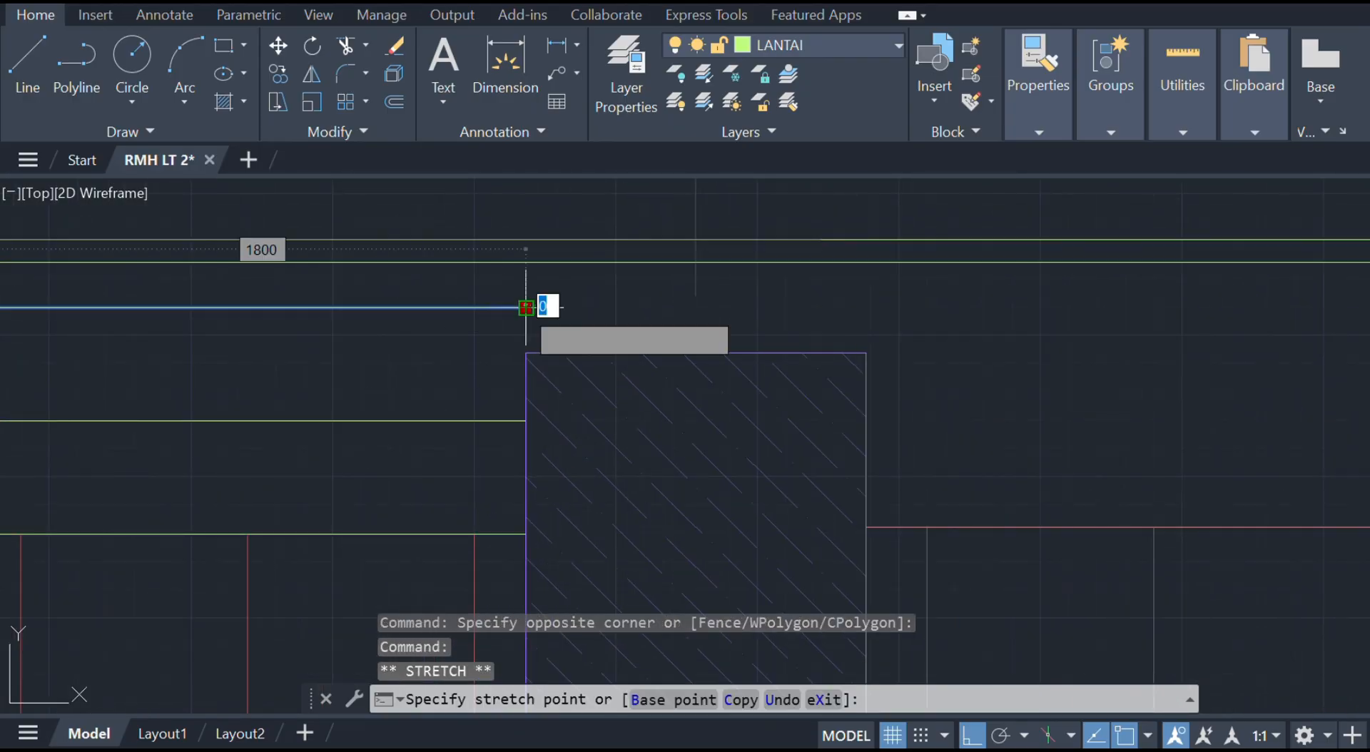
{"action": "scroll", "coordinate": [990, 293], "scroll_direction": "down", "scroll_amount": 8}
{"action": "middle_click_drag", "start_coordinate": [998, 297], "coordinate": [221, 375]}
{"action": "middle_click_drag", "start_coordinate": [985, 383], "coordinate": [75, 373]}
{"action": "scroll", "coordinate": [927, 336], "scroll_direction": "up", "scroll_amount": 5}
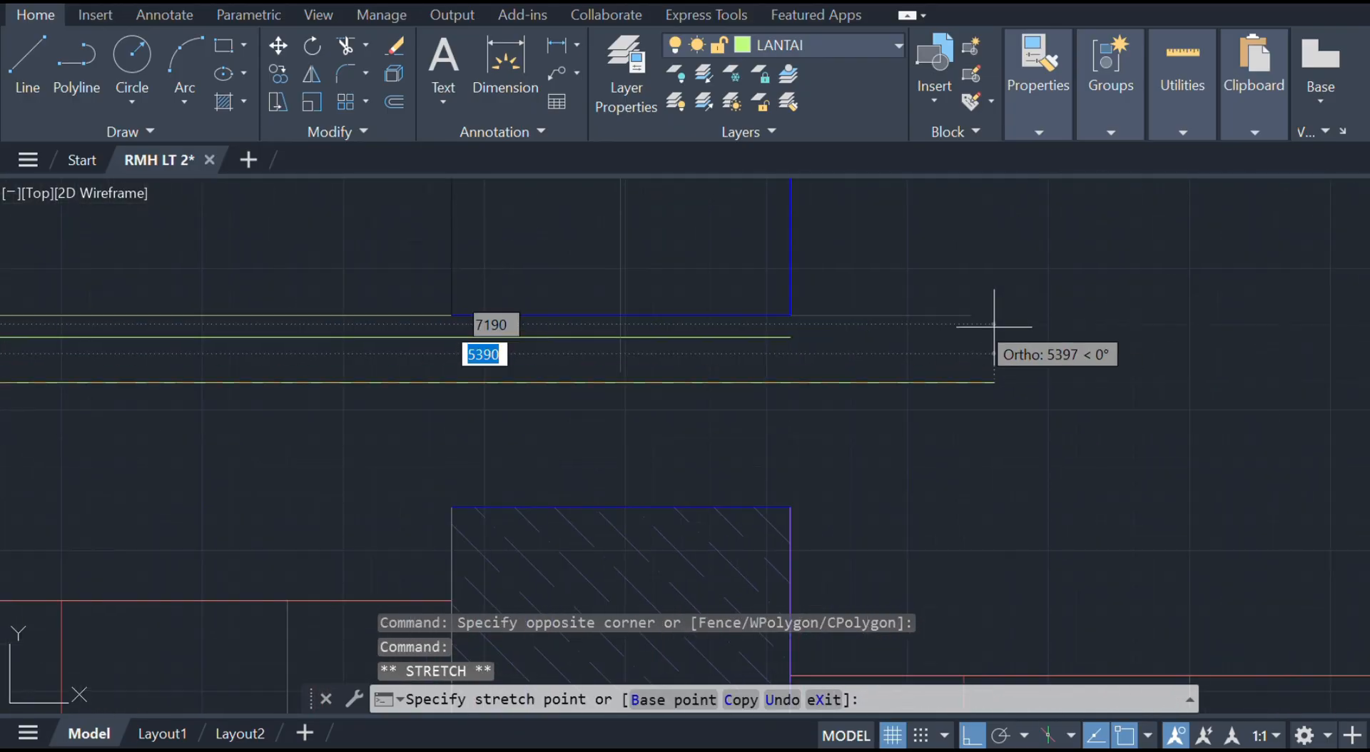
{"action": "key", "text": "Escape"}
- Stretch the fourth floor line from the intermediate beam's left face to the right face of the far wall
{"action": "scroll", "coordinate": [638, 407], "scroll_direction": "down", "scroll_amount": 5}
{"action": "mouse_move", "coordinate": [638, 408]}
{"action": "middle_mouse_down"}
{"action": "mouse_move", "coordinate": [626, 412]}
{"action": "mouse_move", "coordinate": [935, 461]}
{"action": "middle_mouse_up"}
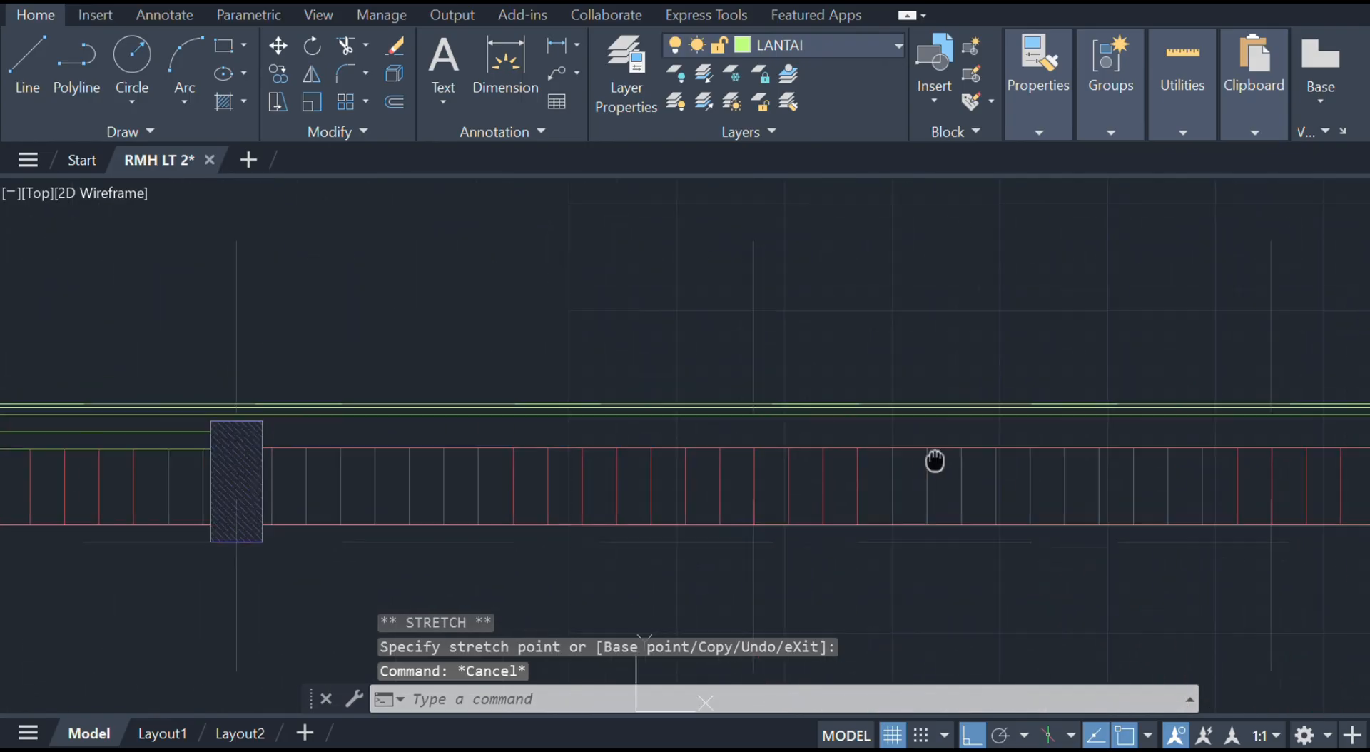
{"action": "scroll", "coordinate": [303, 456], "scroll_direction": "up", "scroll_amount": 5}
{"action": "left_click", "coordinate": [343, 370]}
{"action": "left_click", "coordinate": [366, 382]}
{"action": "scroll", "coordinate": [1079, 355], "scroll_direction": "down", "scroll_amount": 8}
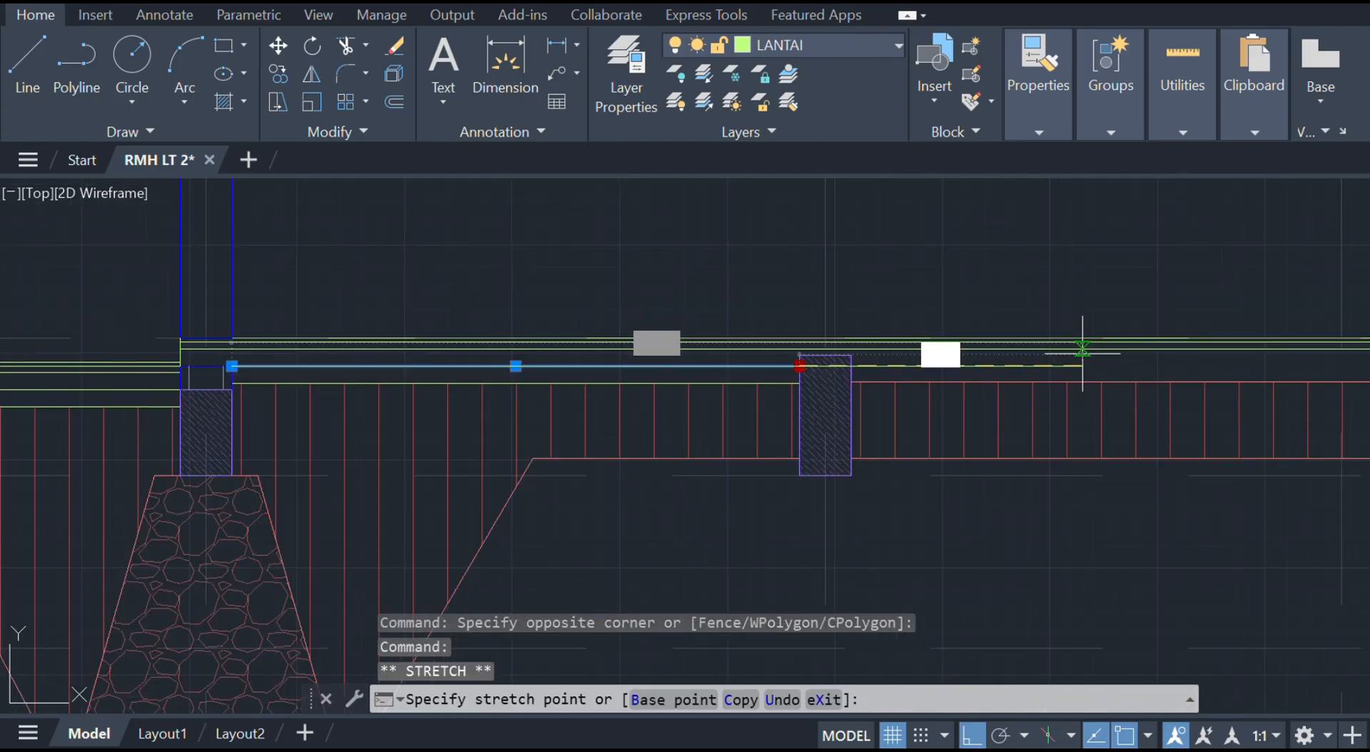
{"action": "middle_click_drag", "start_coordinate": [1083, 355], "coordinate": [57, 401]}
{"action": "scroll", "coordinate": [674, 405], "scroll_direction": "up", "scroll_amount": 10}
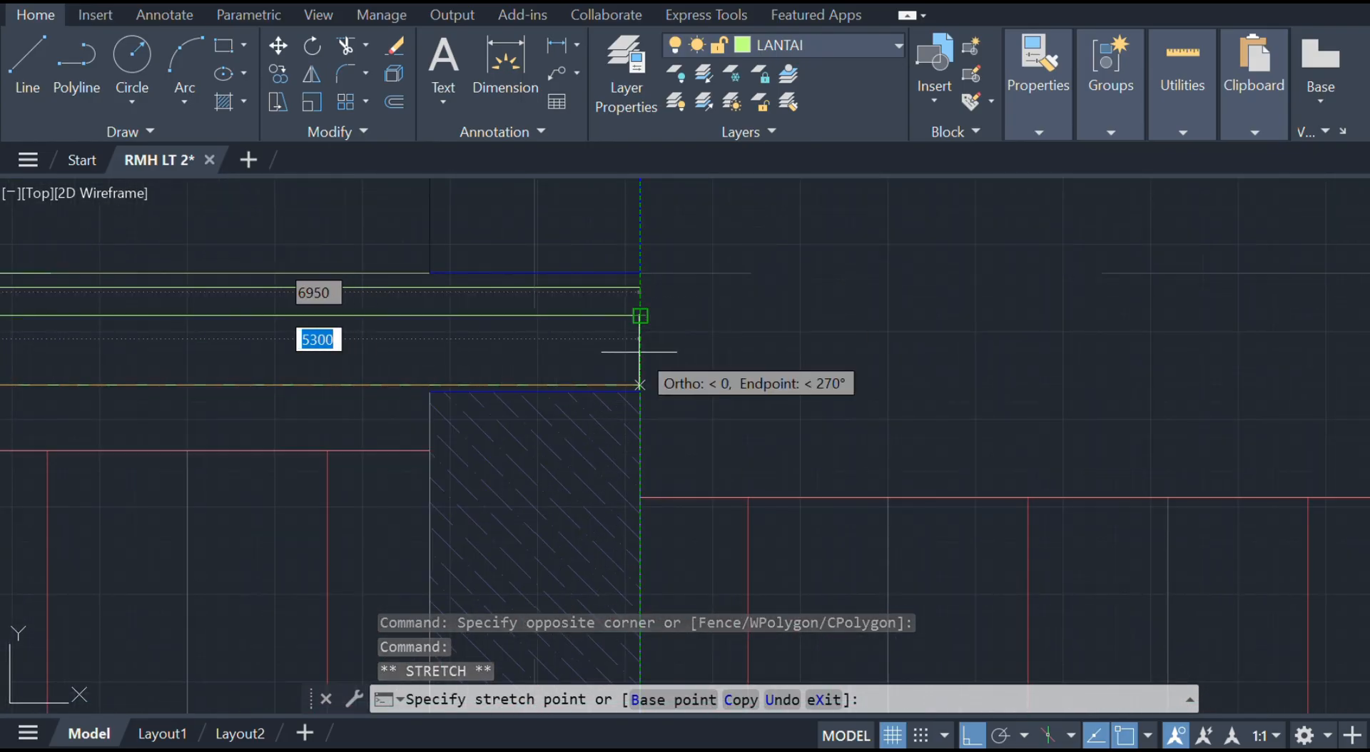
{"action": "key", "text": "Escape"}
- Draw a vertical line down the far wall's right face to close the ends of the floor layers
{"action": "type", "text": "l"}
{"action": "key", "text": "Return"}
{"action": "left_click", "coordinate": [641, 269]}
{"action": "scroll", "coordinate": [641, 383], "scroll_direction": "up", "scroll_amount": 4}
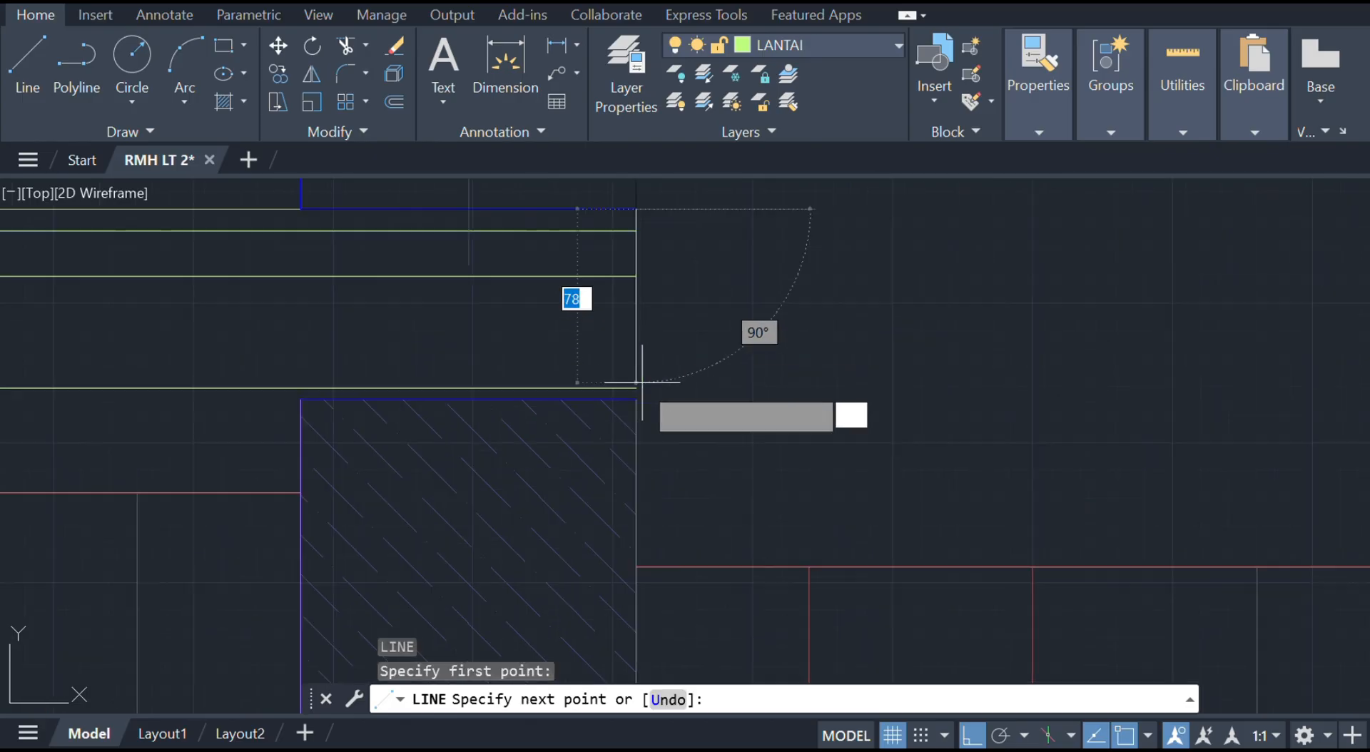
{"action": "left_click", "coordinate": [633, 407]}
{"action": "key", "text": "Escape"}
- Assign the ground line ending at the far wall's left face to the LANTAI layer
{"action": "scroll", "coordinate": [617, 401], "scroll_direction": "down", "scroll_amount": 6}
{"action": "middle_click_drag", "start_coordinate": [600, 398], "coordinate": [816, 385]}
{"action": "left_click", "coordinate": [635, 431]}
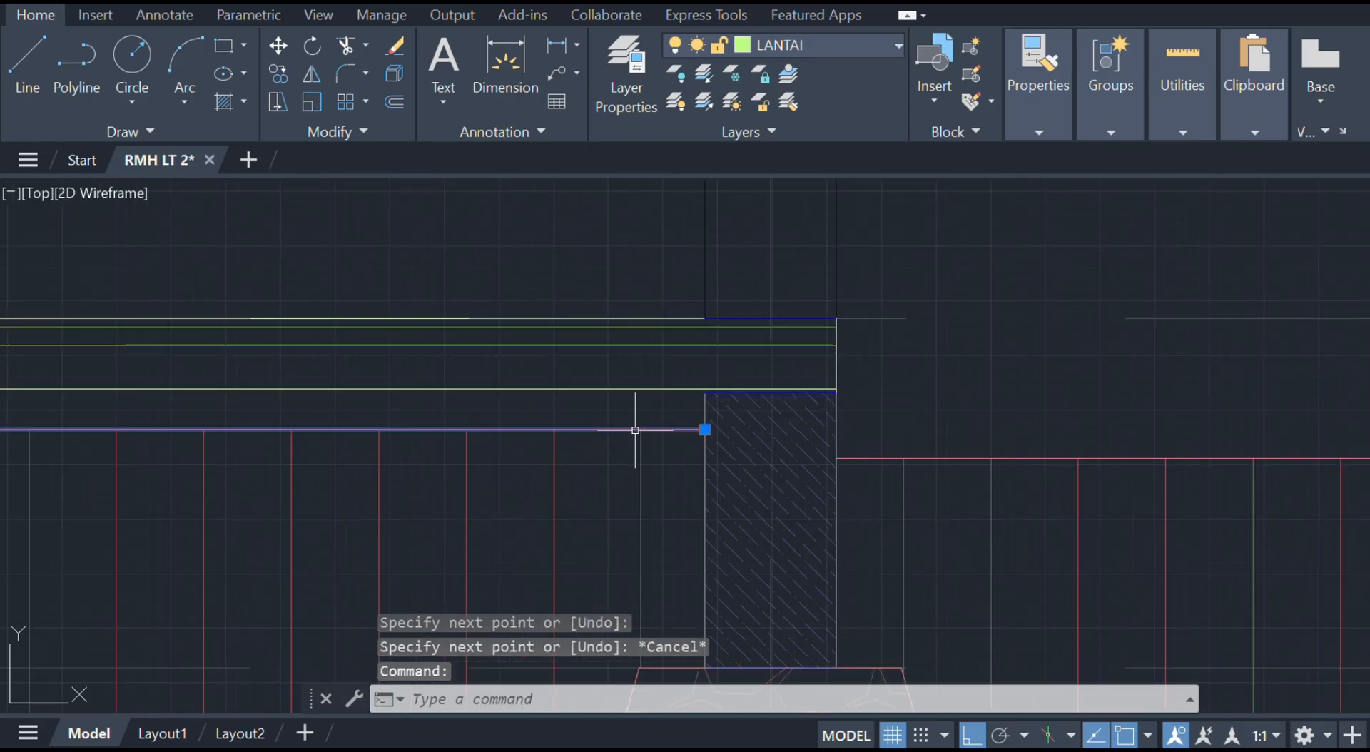
{"action": "left_click", "coordinate": [862, 55]}
{"action": "left_click", "coordinate": [821, 471]}
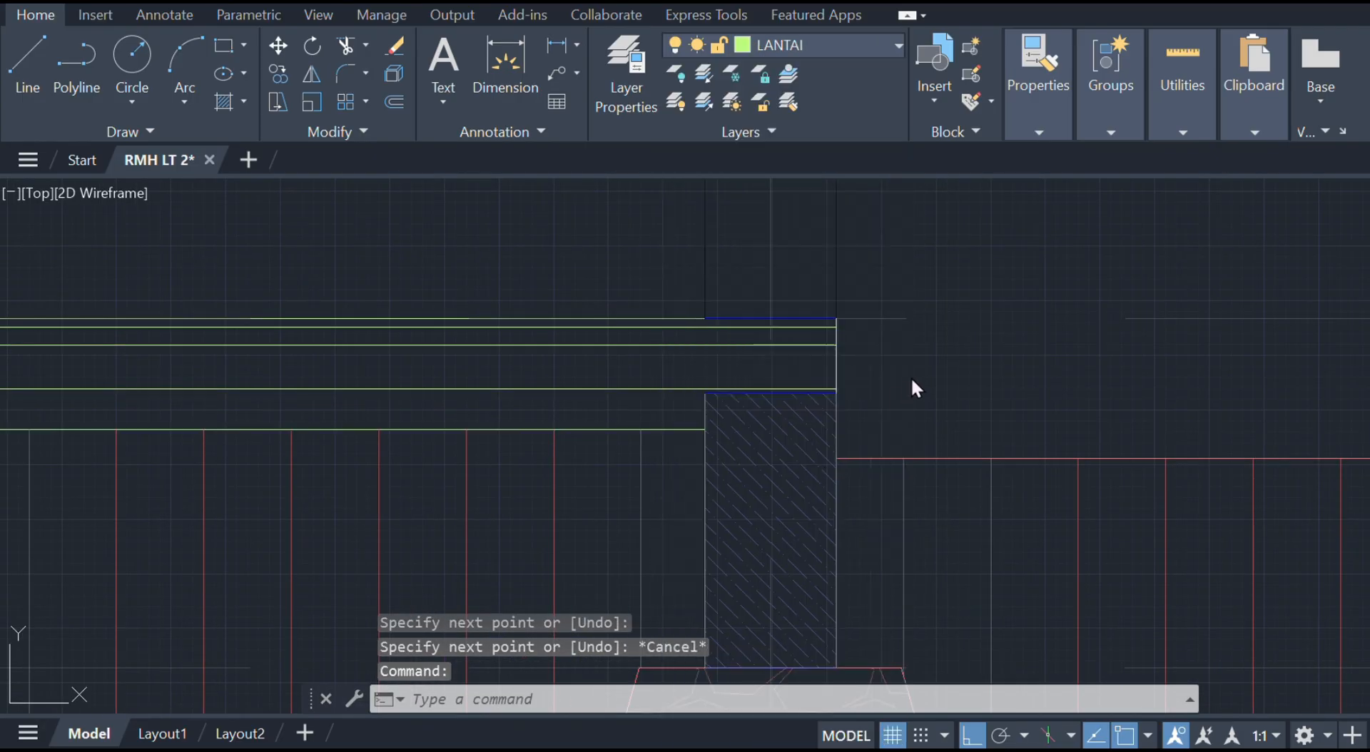
{"action": "key", "text": "Escape"}
- Assign the ground line in the next bay past the wall to the LANTAI layer
{"action": "scroll", "coordinate": [892, 373], "scroll_direction": "down", "scroll_amount": 4}
{"action": "middle_click_drag", "start_coordinate": [882, 373], "coordinate": [479, 426]}
{"action": "scroll", "coordinate": [482, 428], "scroll_direction": "up", "scroll_amount": 5}
{"action": "left_click", "coordinate": [695, 515]}
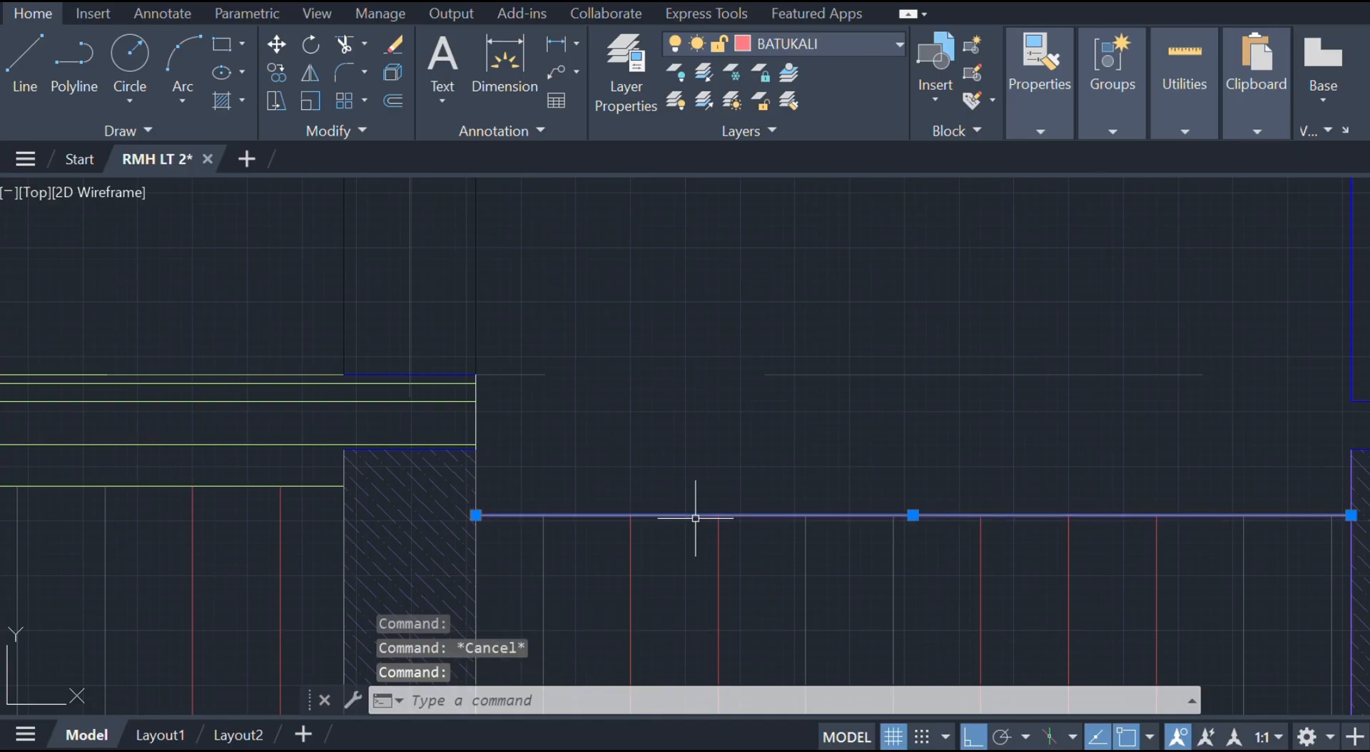
{"action": "left_click", "coordinate": [851, 50]}
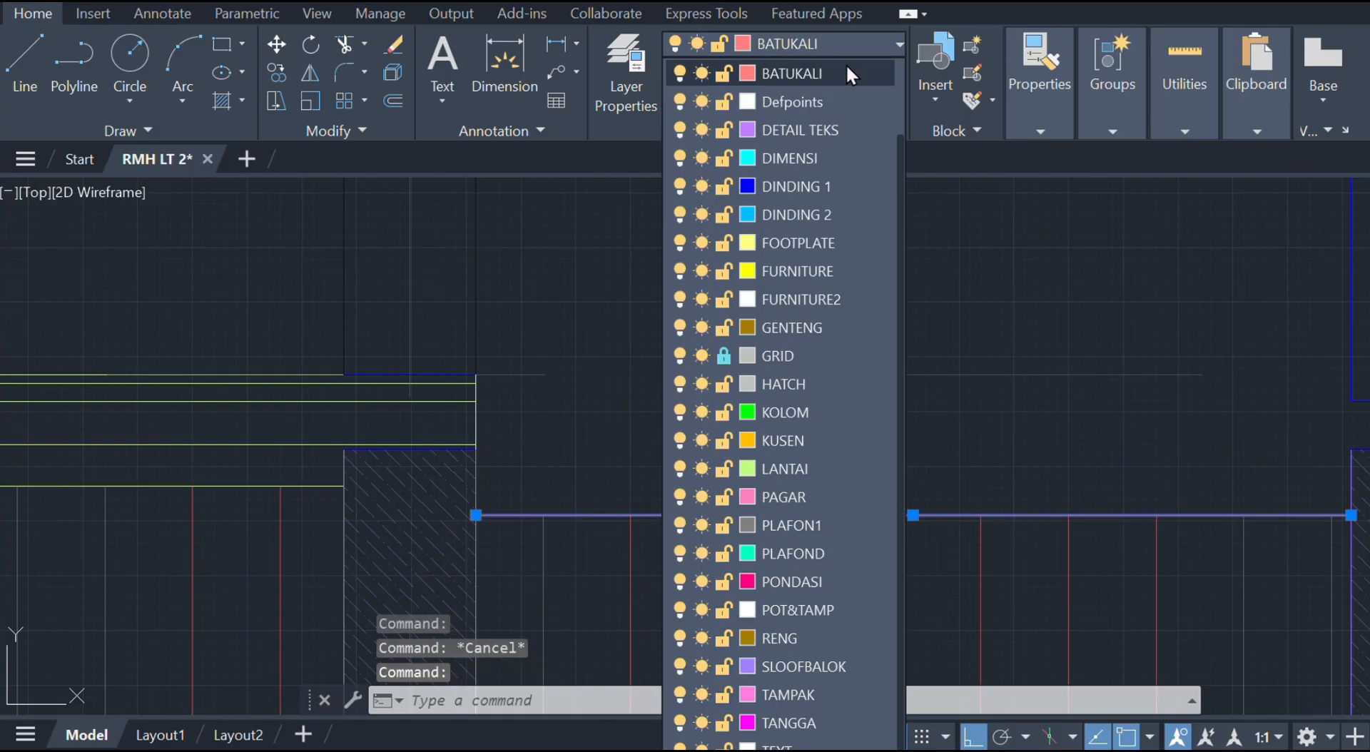
{"action": "left_click", "coordinate": [821, 462]}
- Offset this bay's ground line upward by 50, twice in succession, to start its floor layers
{"action": "type", "text": "o"}
{"action": "key", "text": "Return"}
{"action": "type", "text": "50"}
{"action": "key", "text": "Return"}
{"action": "left_click", "coordinate": [825, 514]}
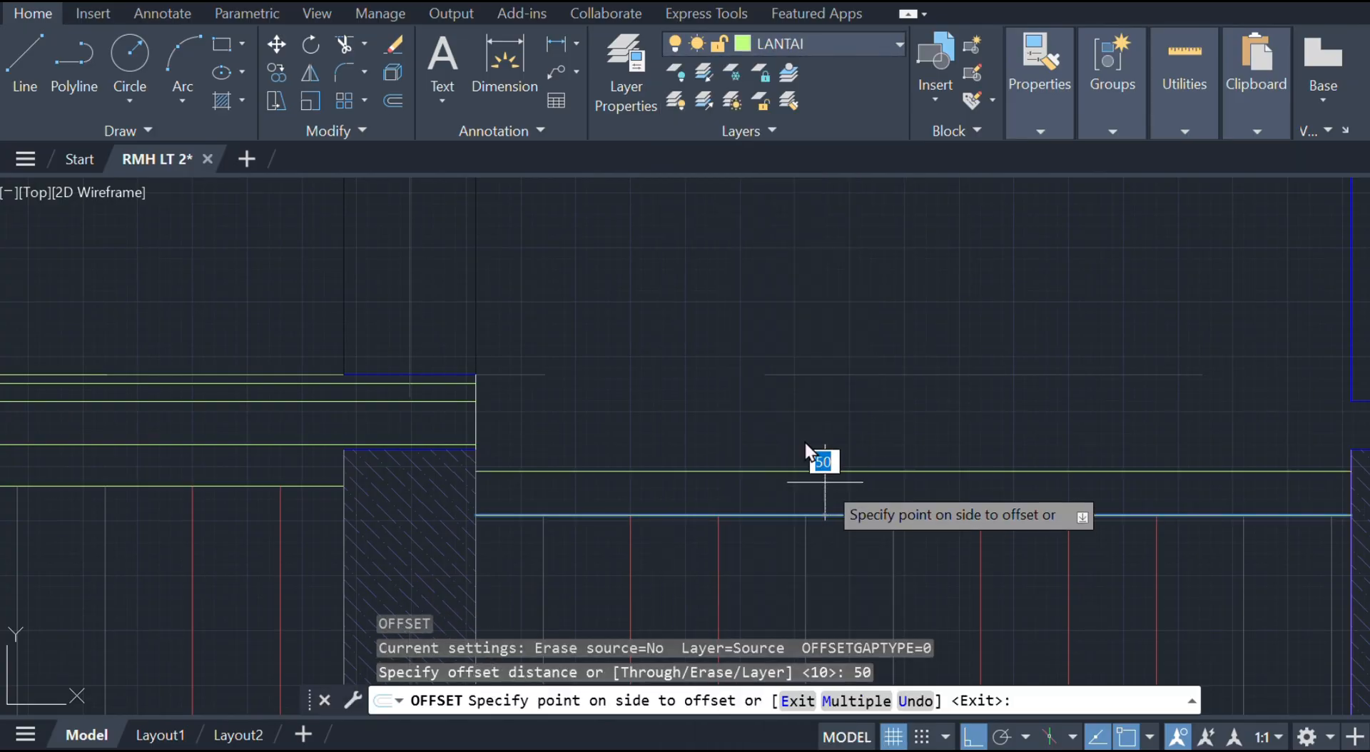
{"action": "left_click", "coordinate": [778, 492]}
{"action": "left_click", "coordinate": [796, 471]}
{"action": "left_click", "coordinate": [803, 446]}
- Offset the topmost floor line in this bay upward by 20, and the resulting line upward by 10
{"action": "left_click", "coordinate": [800, 427]}
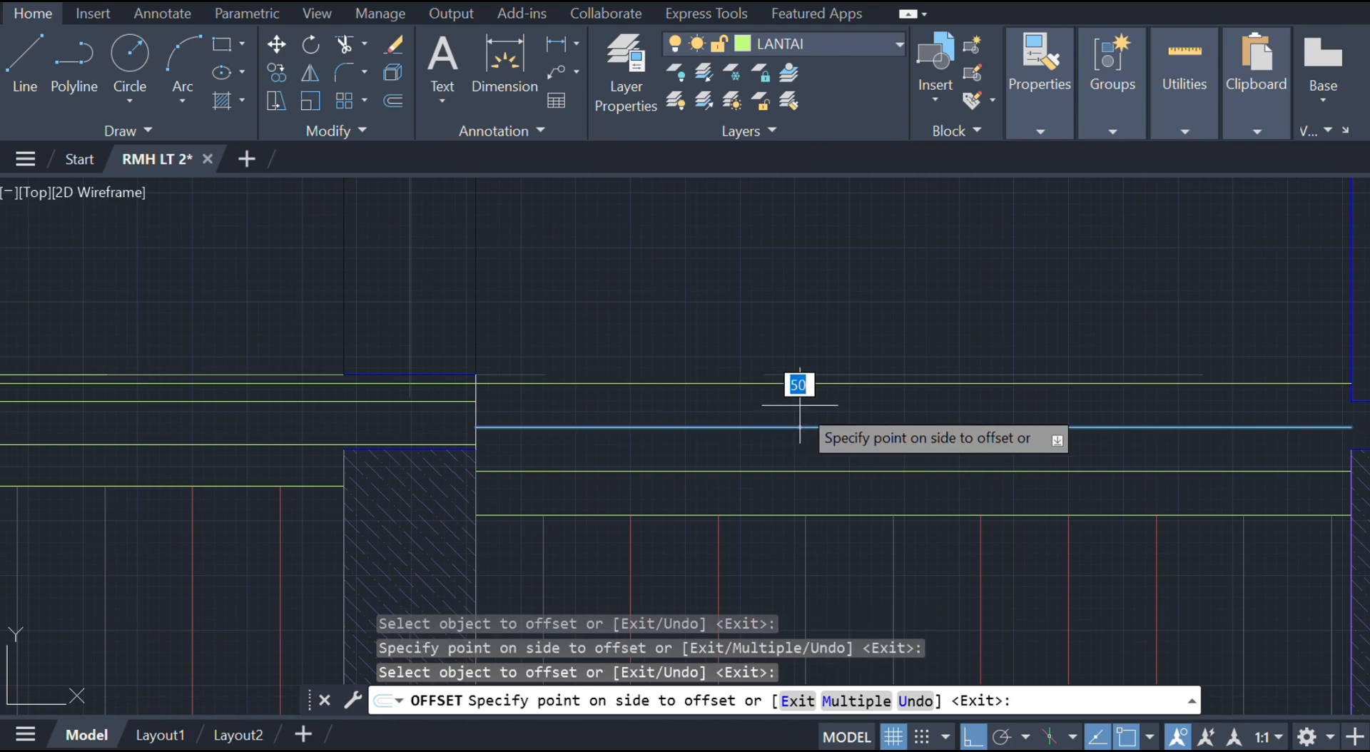
{"action": "type", "text": "20"}
{"action": "key", "text": "Return"}
{"action": "left_click", "coordinate": [789, 367]}
{"action": "type", "text": "10"}
{"action": "key", "text": "Return"}
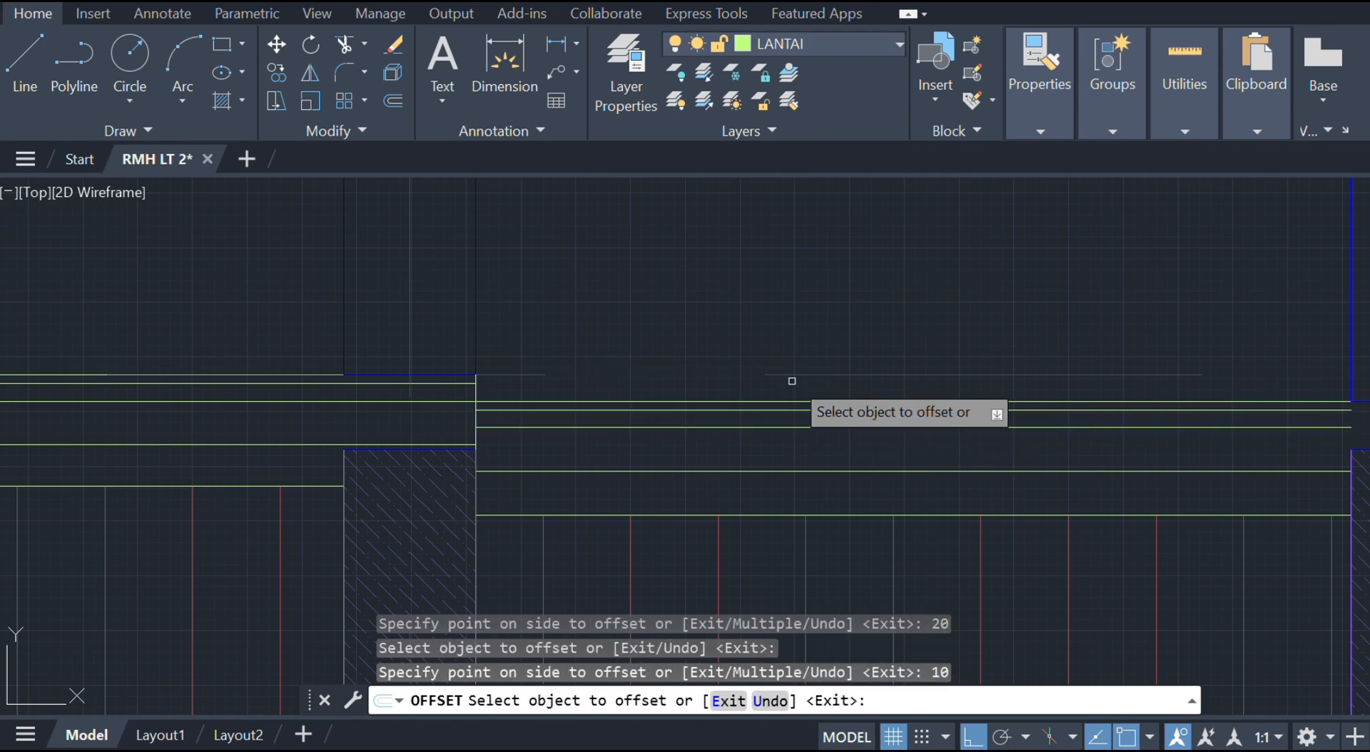
- Stretch the second floor line from the top across the beam to the next wall's right face
{"action": "scroll", "coordinate": [620, 345], "scroll_direction": "up", "scroll_amount": 3}
{"action": "key", "text": "Escape"}
{"action": "left_click", "coordinate": [642, 379]}
{"action": "left_click", "coordinate": [664, 378]}
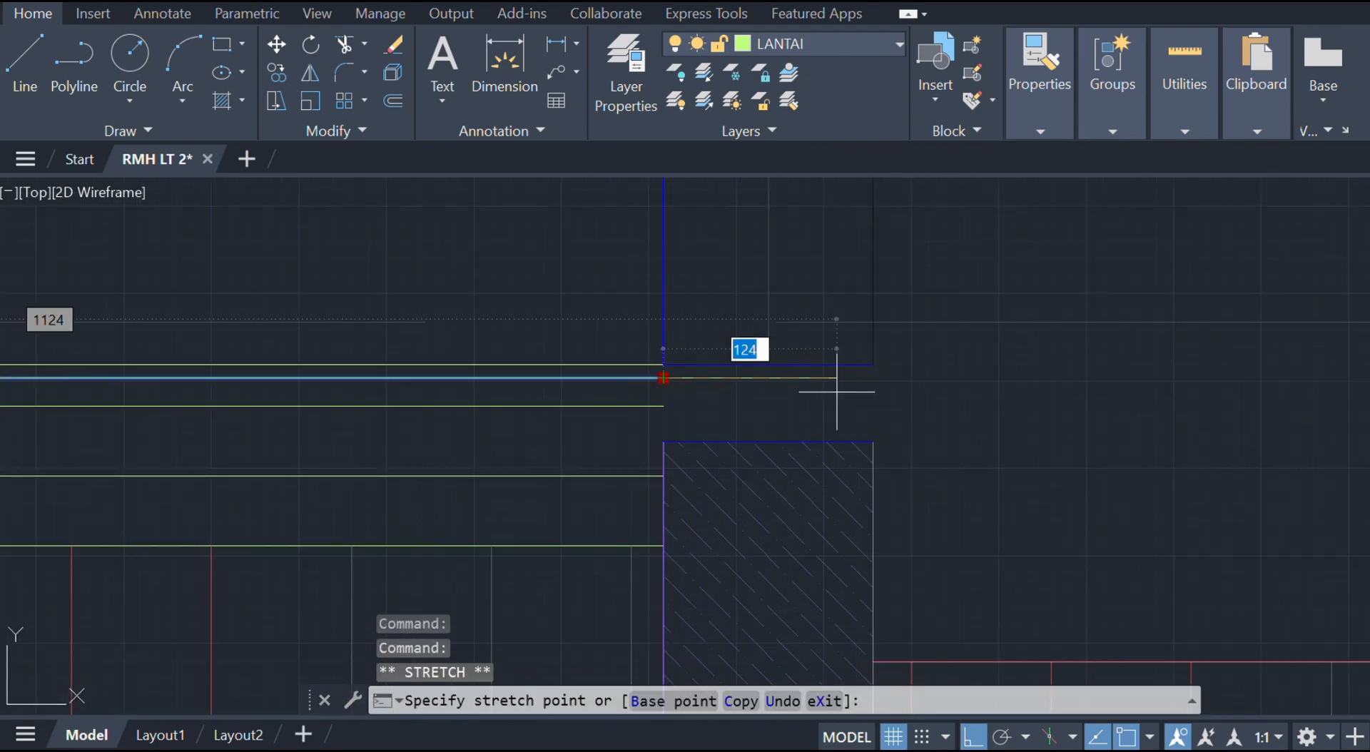
{"action": "left_click", "coordinate": [872, 373]}
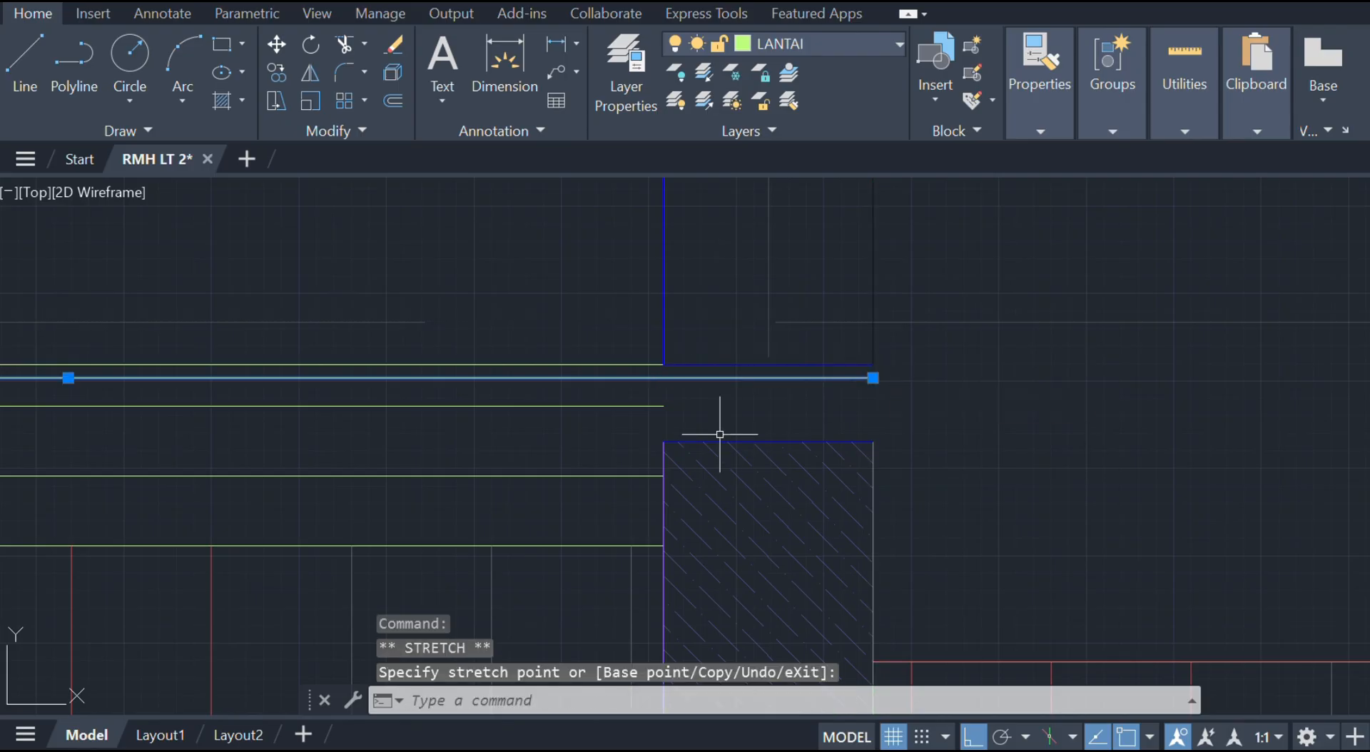
{"action": "key", "text": "Escape"}
- Stretch the third floor line from the top across the beam to the wall's right face
{"action": "left_click", "coordinate": [671, 396]}
{"action": "left_click", "coordinate": [664, 406]}
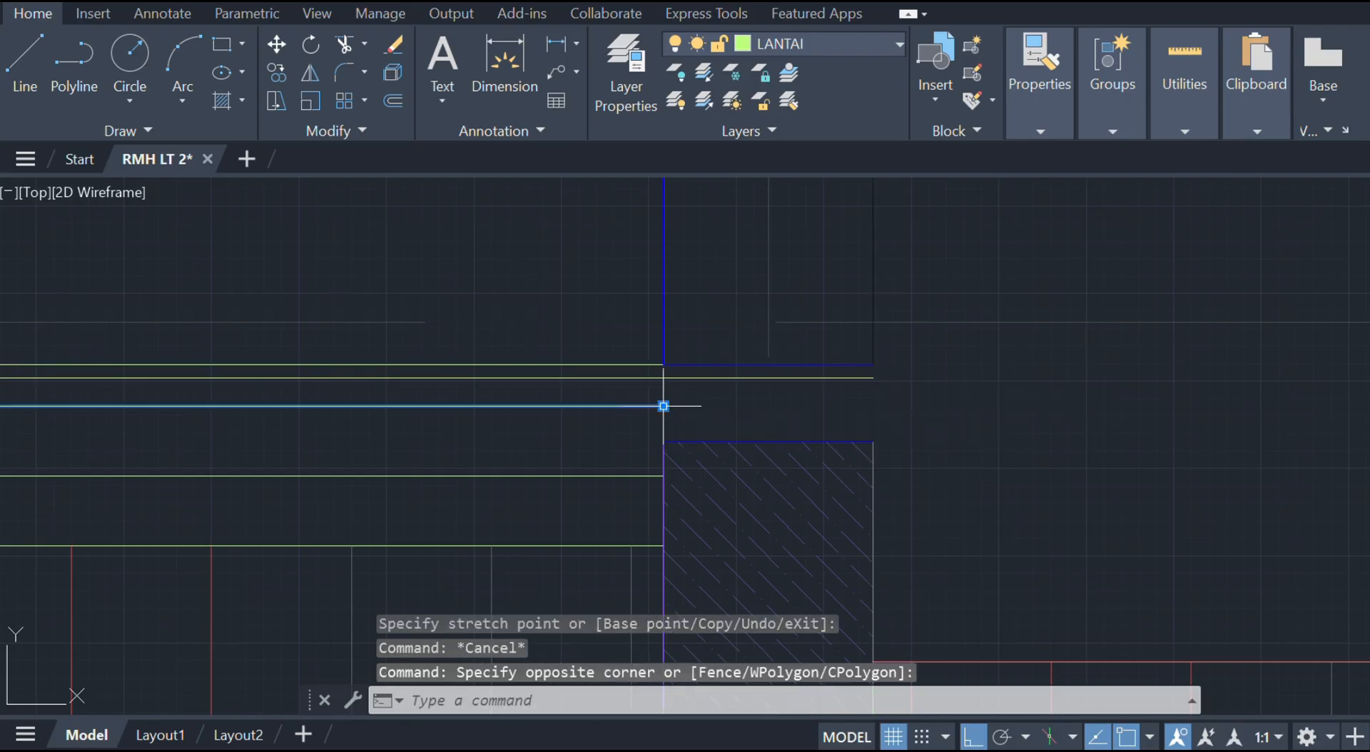
{"action": "left_click", "coordinate": [873, 405]}
{"action": "key", "text": "Escape"}
- Draw a vertical line along the wall's right face to close the floor layer ends above the beam
{"action": "type", "text": "l"}
{"action": "key", "text": "Return"}
{"action": "left_click", "coordinate": [872, 441]}
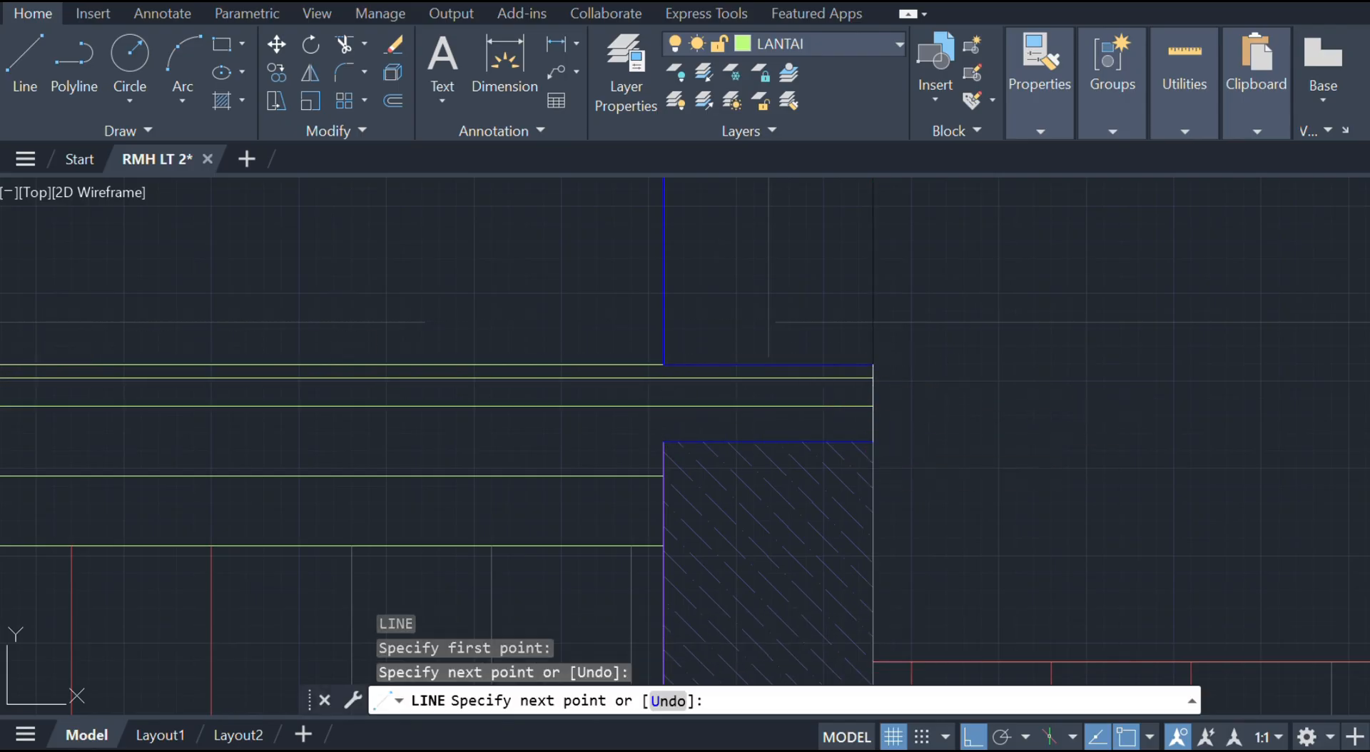
{"action": "key", "text": "Escape"}
- Assign the lower ground line beyond this wall to the LANTAI layer
{"action": "middle_click_drag", "start_coordinate": [1031, 557], "coordinate": [801, 409]}
{"action": "left_click", "coordinate": [904, 522]}
{"action": "left_click", "coordinate": [895, 508]}
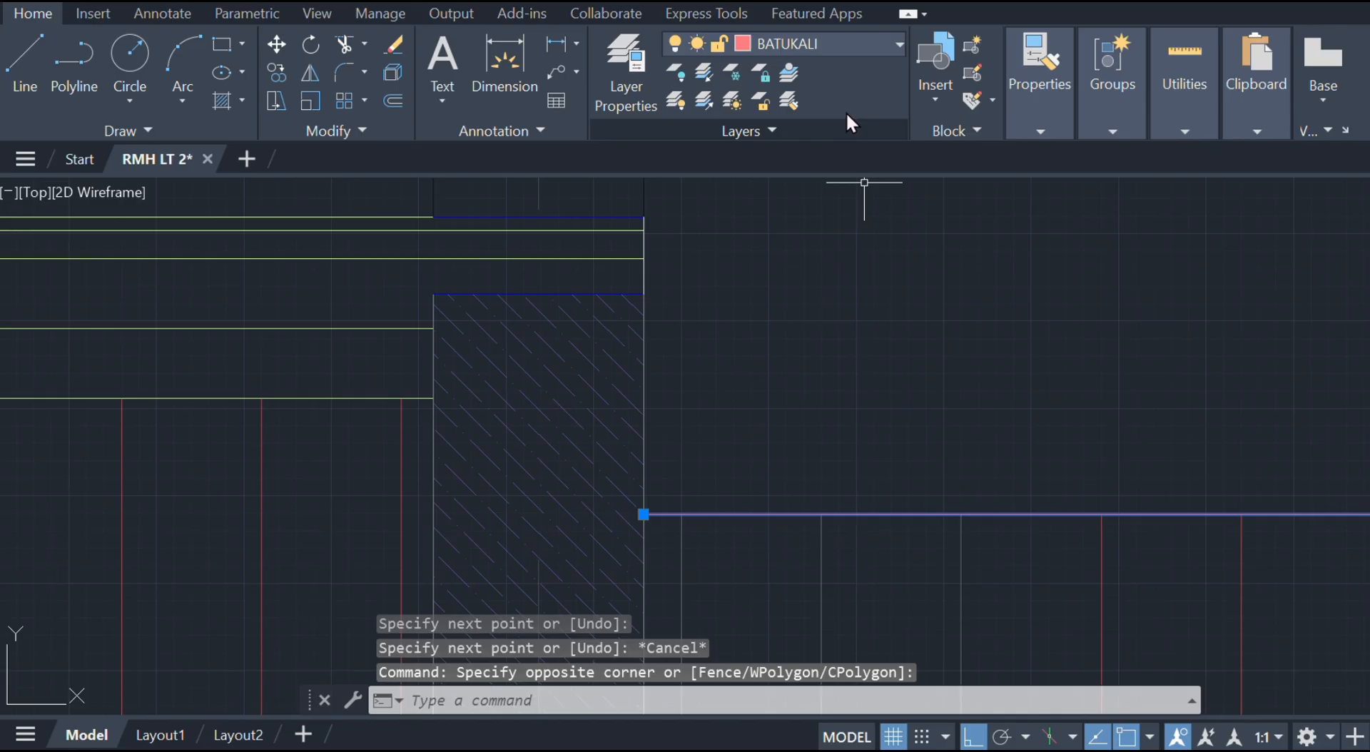
{"action": "left_click", "coordinate": [832, 48]}
{"action": "left_click", "coordinate": [785, 469]}
{"action": "key", "text": "Escape"}
- Draw a 500 by 40 rectangle above the ground line beyond the wall
{"action": "scroll", "coordinate": [764, 437], "scroll_direction": "down", "scroll_amount": 2}
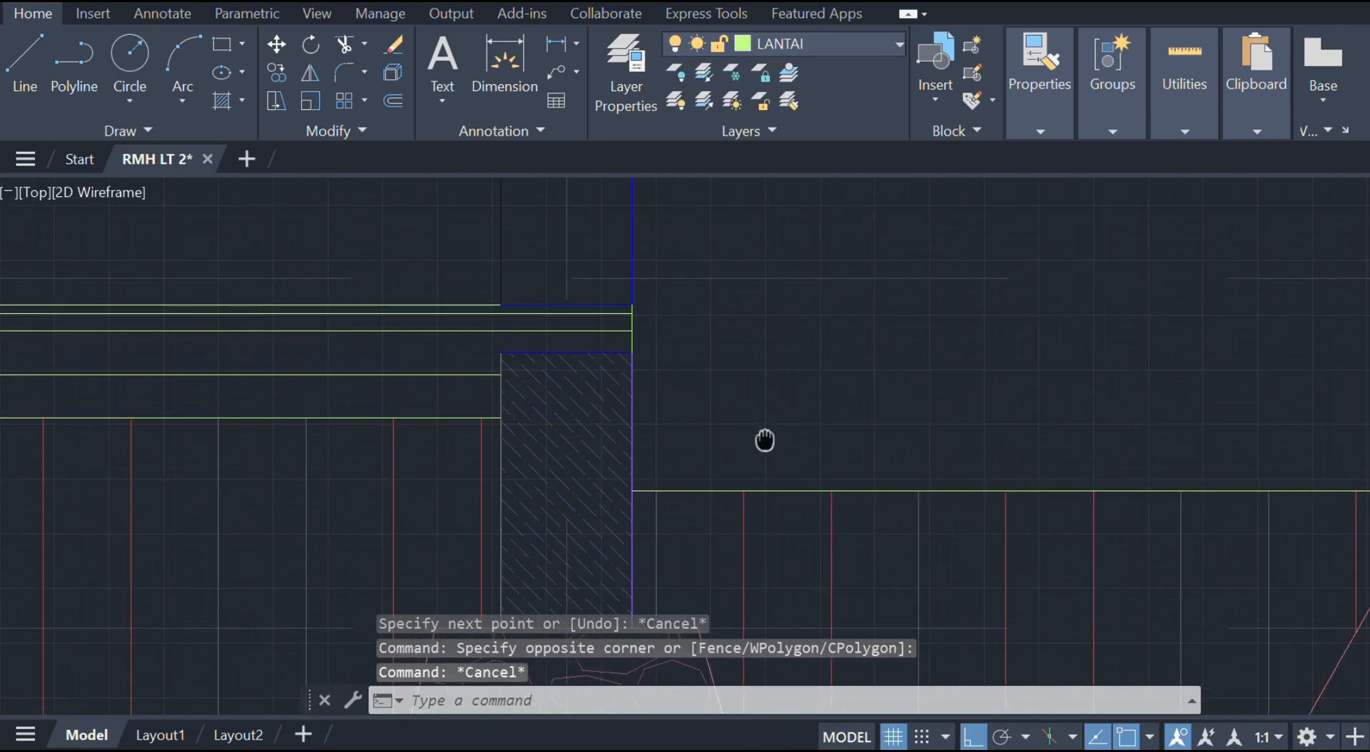
{"action": "type", "text": "rec"}
{"action": "key", "text": "Return"}
{"action": "left_click", "coordinate": [761, 395]}
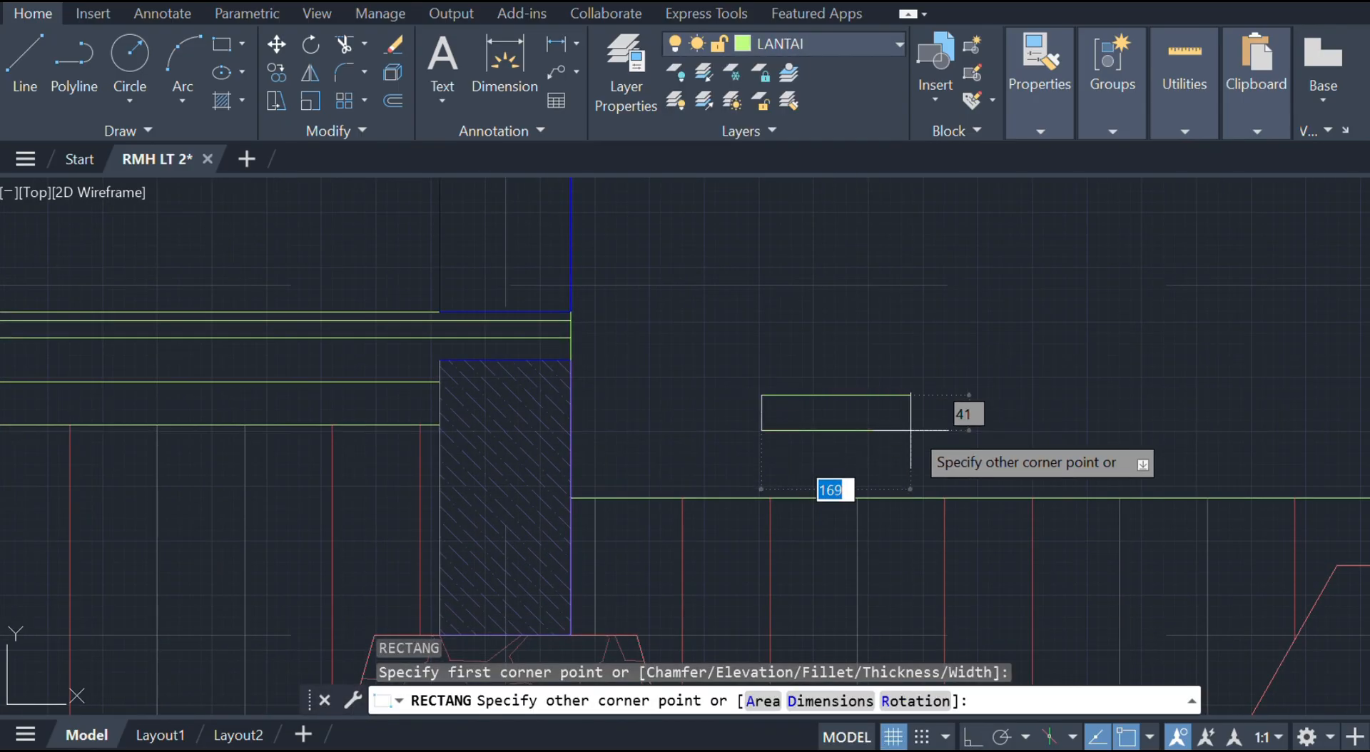
{"action": "type", "text": "40"}
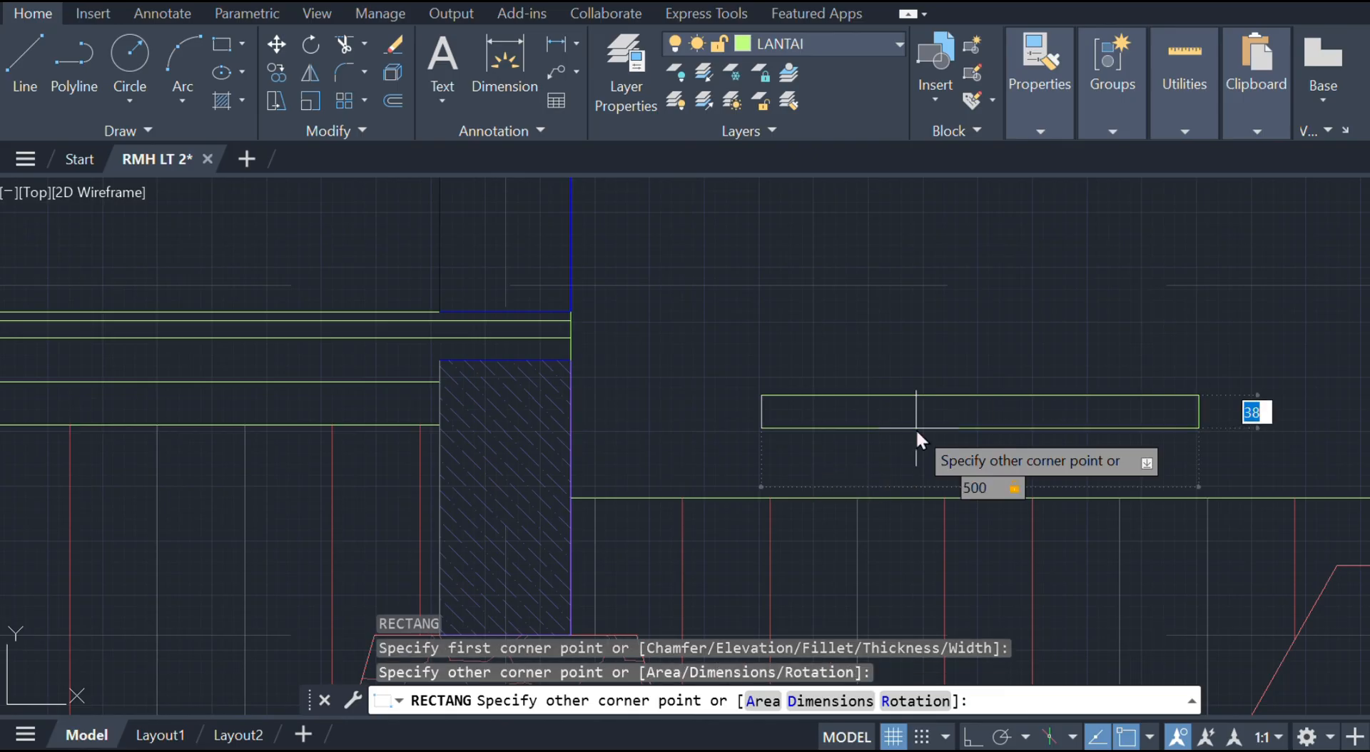
{"action": "key", "text": "Return"}
{"action": "key", "text": "Escape"}
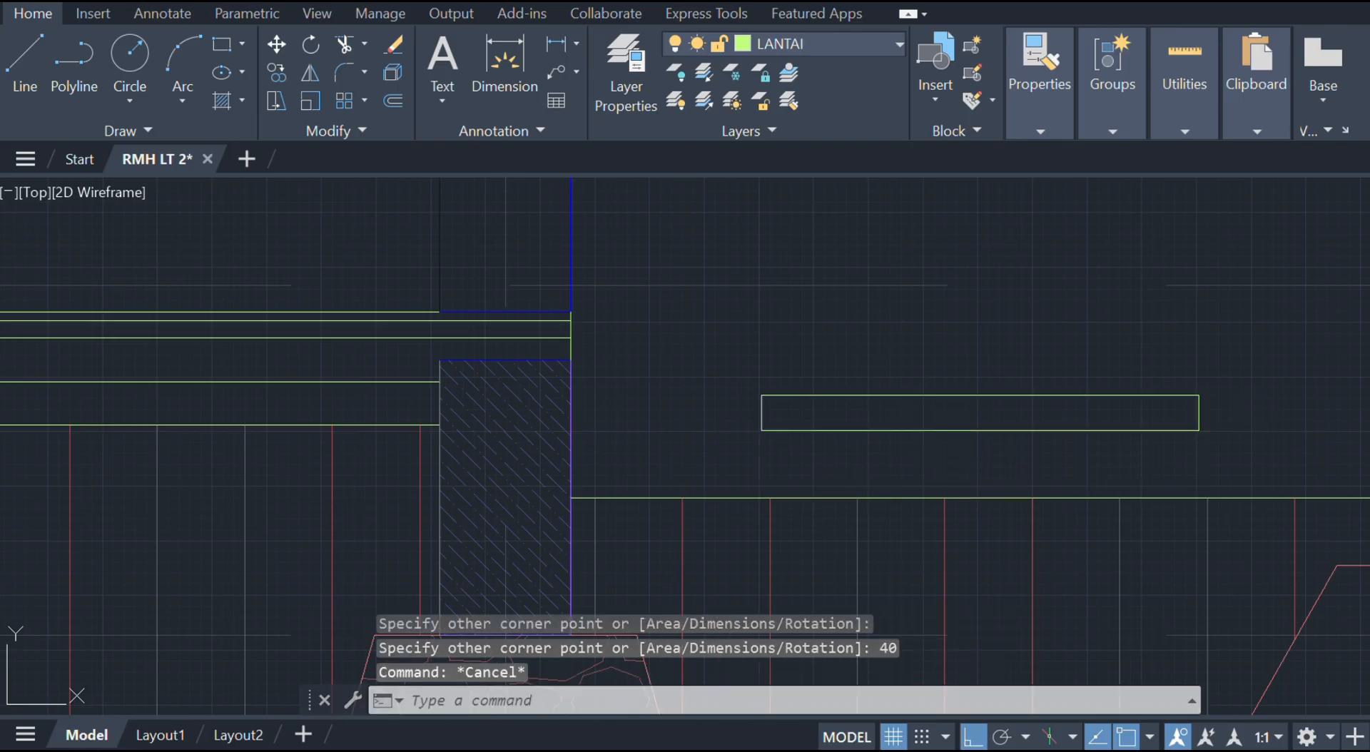
- Hatch the new rectangle using the current pattern at angle 90 and scale 100
{"action": "type", "text": "h"}
{"action": "key", "text": "Return"}
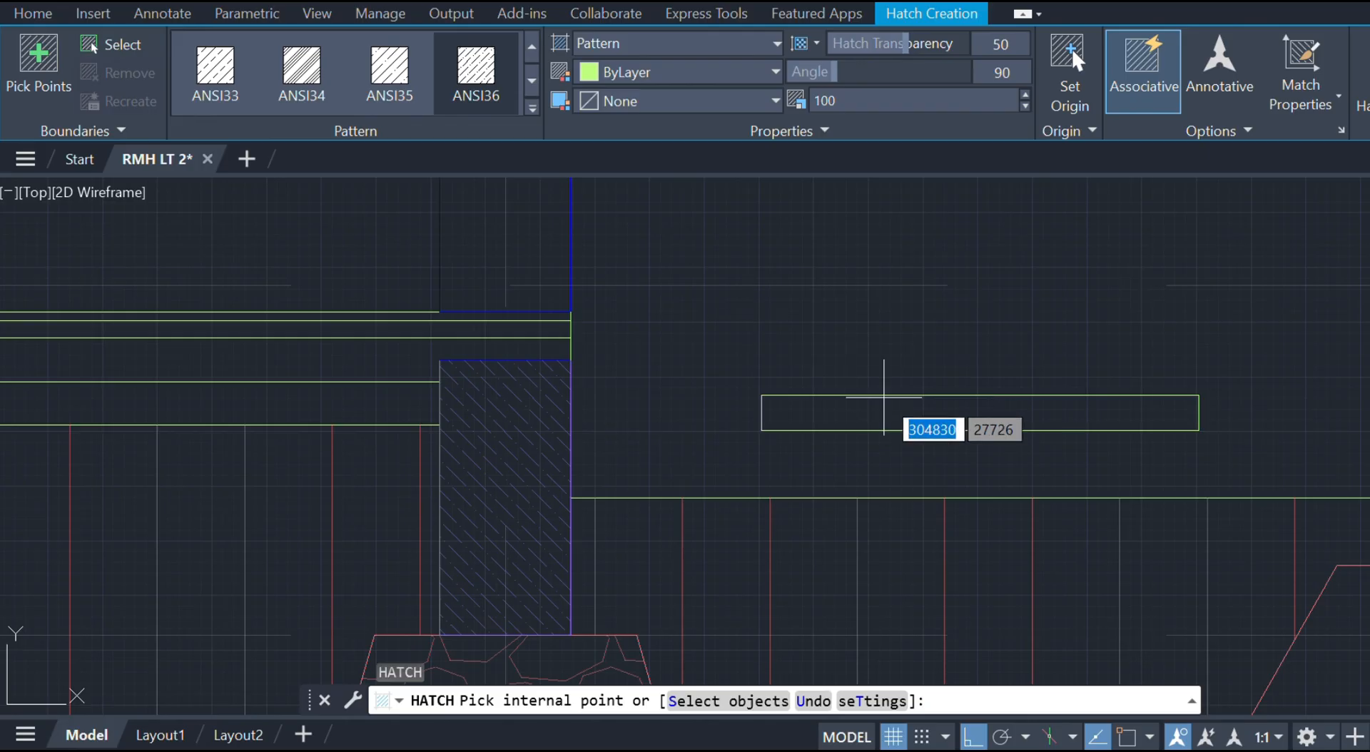
{"action": "left_click", "coordinate": [883, 397]}
{"action": "key", "text": "Escape"}
- Move the rectangle and its hatch against the wall's right face, centred vertically on the ground line
{"action": "left_click", "coordinate": [1092, 477]}
{"action": "left_click", "coordinate": [1009, 370]}
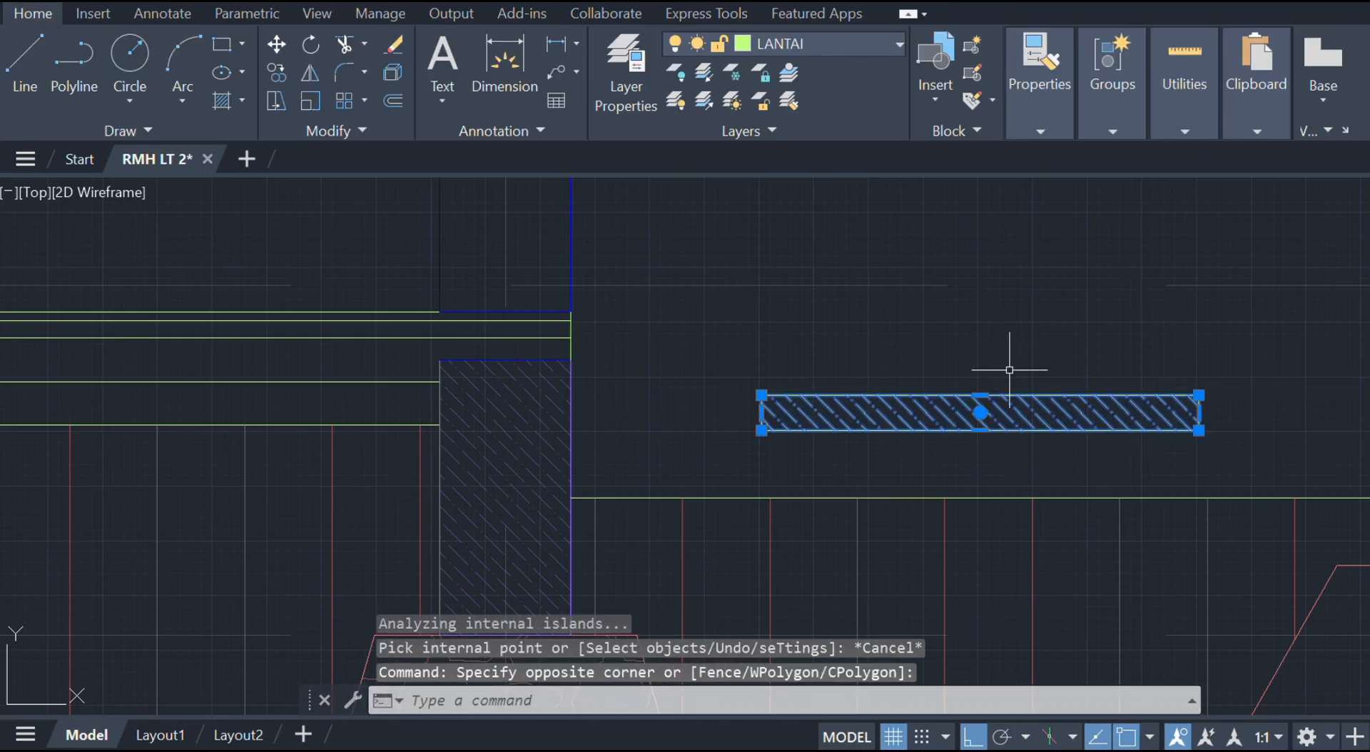
{"action": "key", "text": "Return"}
{"action": "left_click", "coordinate": [761, 430]}
{"action": "scroll", "coordinate": [596, 468], "scroll_direction": "up", "scroll_amount": 5}
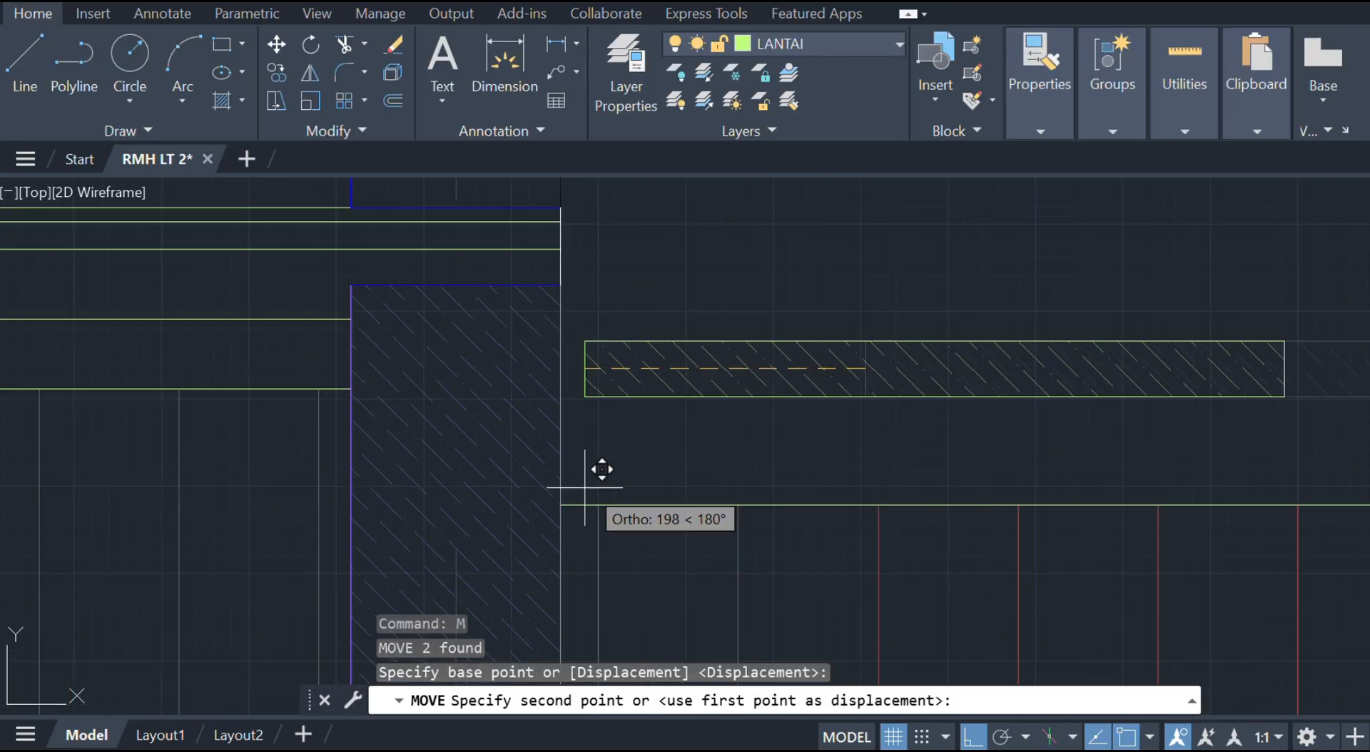
{"action": "key", "text": "Escape"}
{"action": "scroll", "coordinate": [642, 464], "scroll_direction": "down", "scroll_amount": 5}
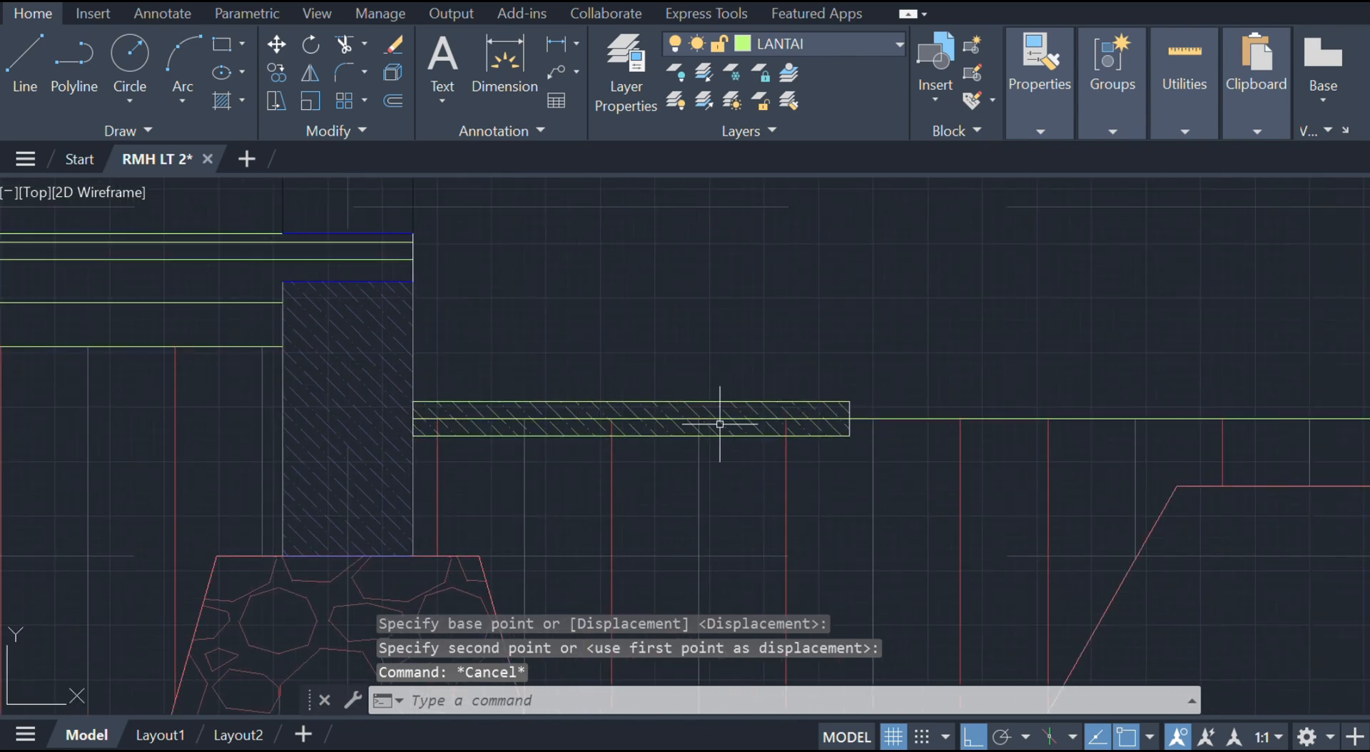
- Stretch the ground line's wall end back to the hatched rectangle's right edge
{"action": "scroll", "coordinate": [742, 421], "scroll_direction": "up", "scroll_amount": 3}
{"action": "left_click", "coordinate": [948, 415]}
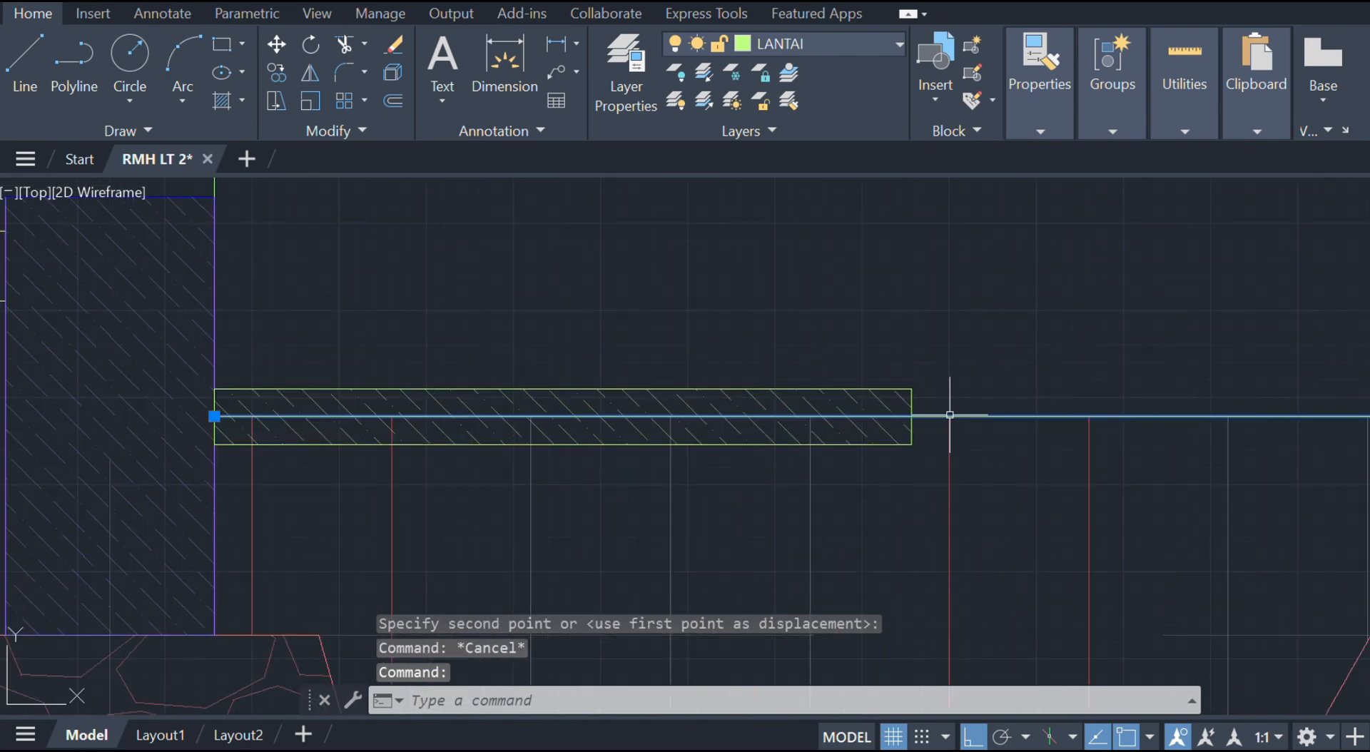
{"action": "left_click", "coordinate": [214, 416]}
{"action": "scroll", "coordinate": [913, 421], "scroll_direction": "up", "scroll_amount": 4}
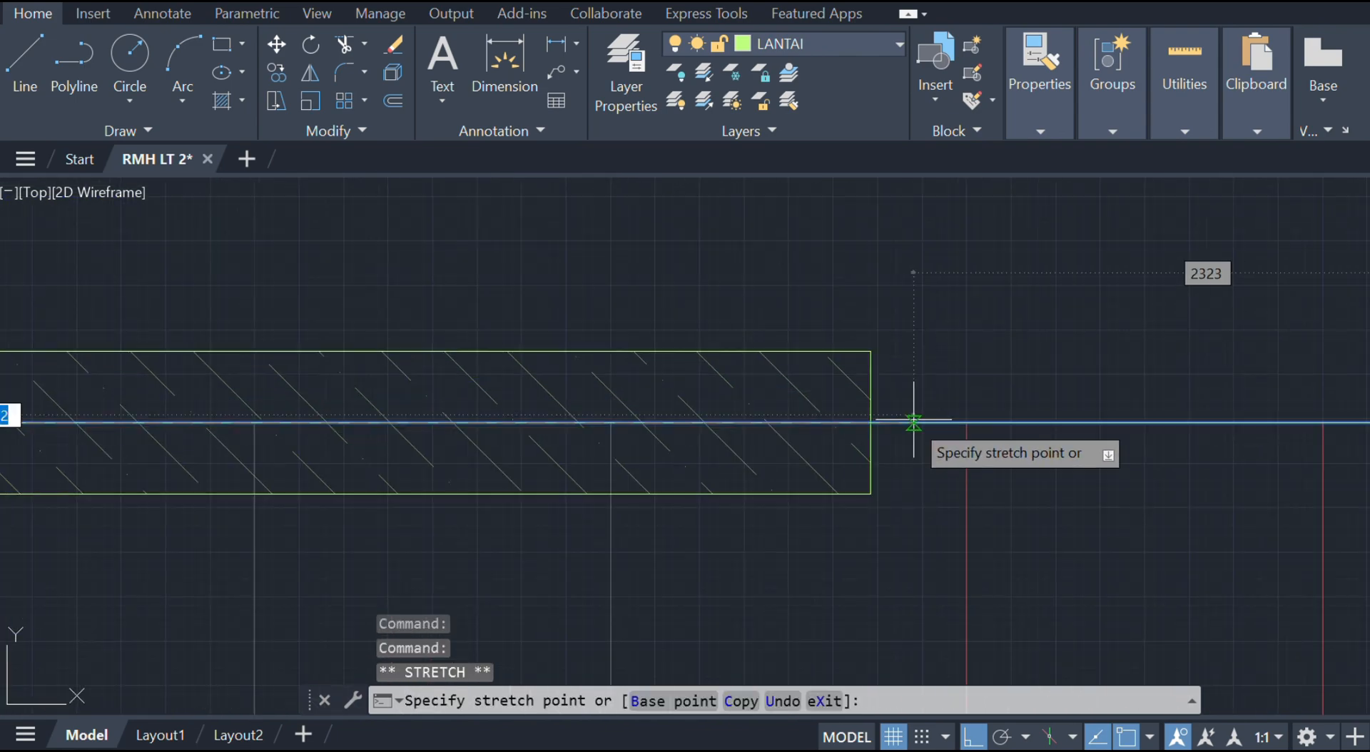
{"action": "left_click", "coordinate": [870, 422]}
{"action": "key", "text": "Escape"}
- Trim the vertical ground fill lines that run inside the hatched rectangle
{"action": "scroll", "coordinate": [894, 423], "scroll_direction": "down", "scroll_amount": 4}
{"action": "middle_click_drag", "start_coordinate": [894, 422], "coordinate": [879, 331]}
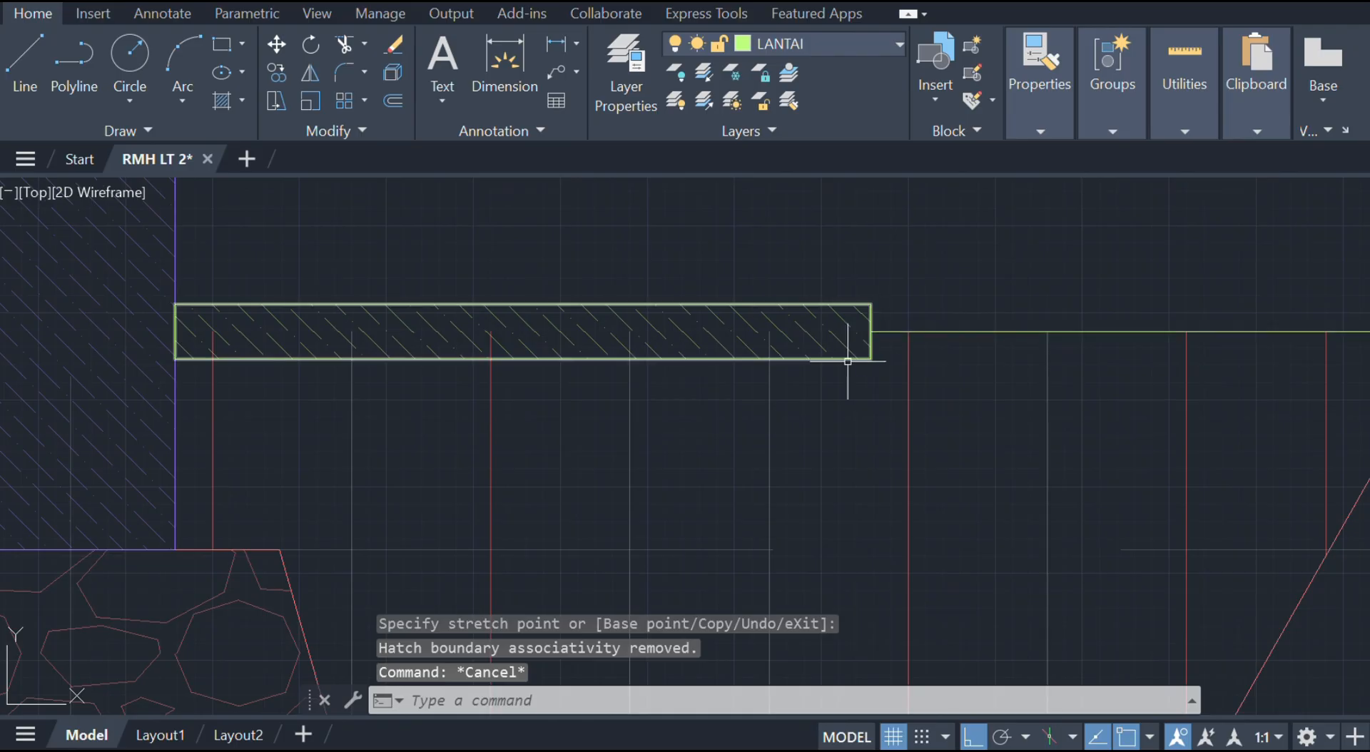
{"action": "key", "text": "Return"}
{"action": "scroll", "coordinate": [770, 352], "scroll_direction": "up", "scroll_amount": 4}
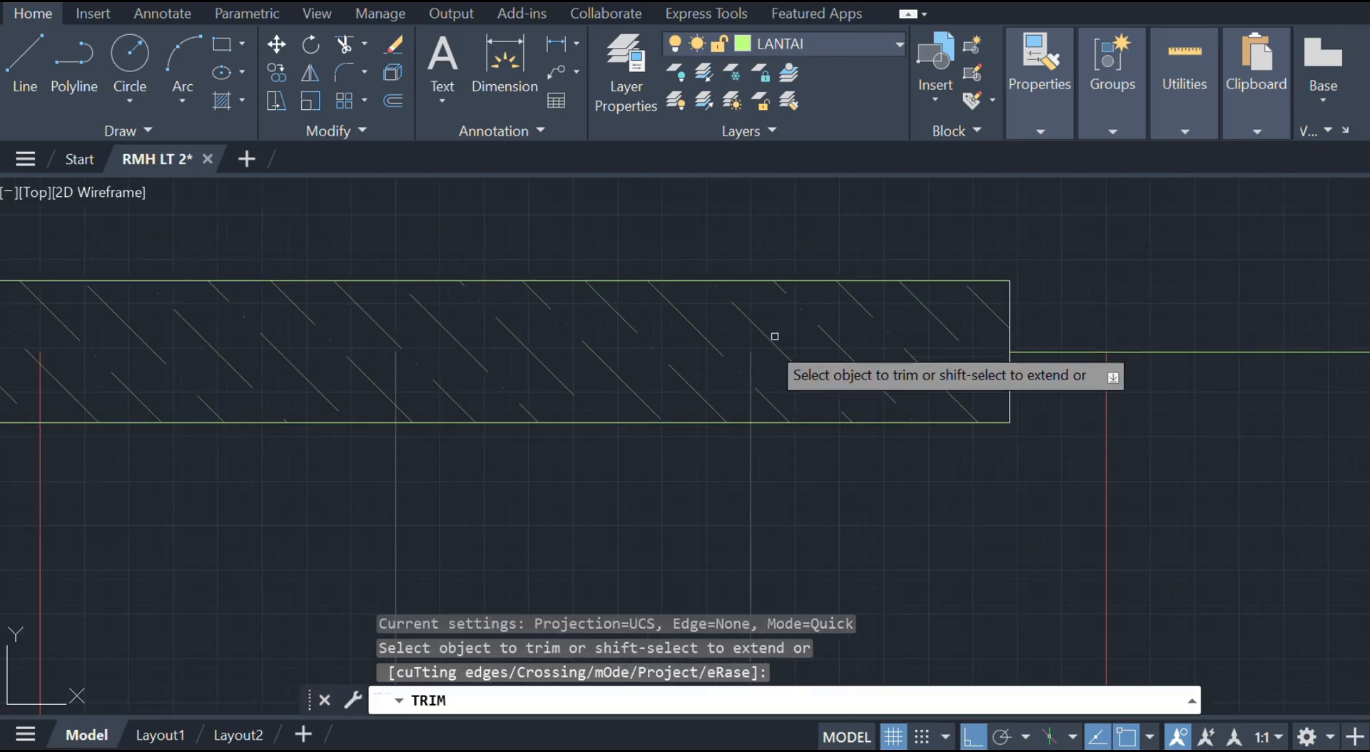
{"action": "left_click", "coordinate": [751, 365]}
{"action": "scroll", "coordinate": [752, 364], "scroll_direction": "down", "scroll_amount": 10}
{"action": "key", "text": "Escape"}
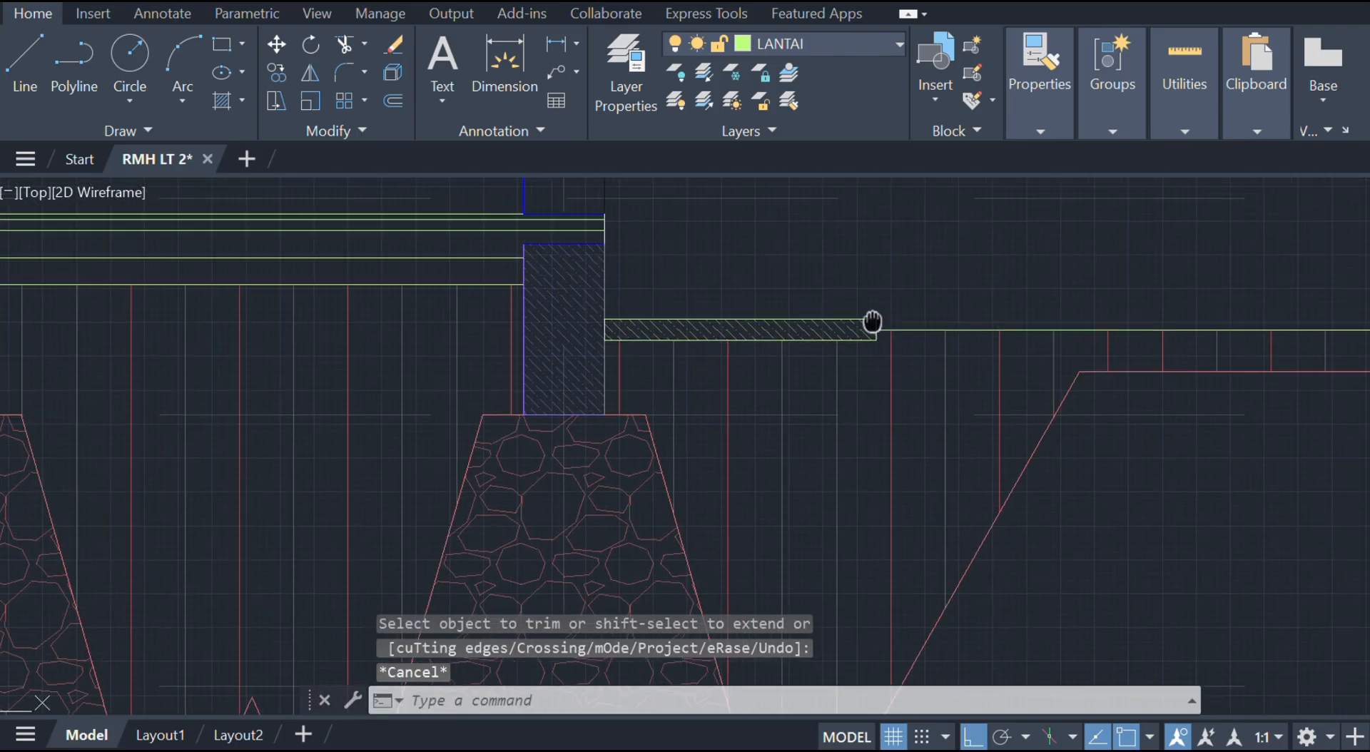
- Hatch the 50-thick layer between the third and fourth floor lines in the lower bay between the walls
{"action": "middle_click_drag", "start_coordinate": [736, 368], "coordinate": [744, 373]}
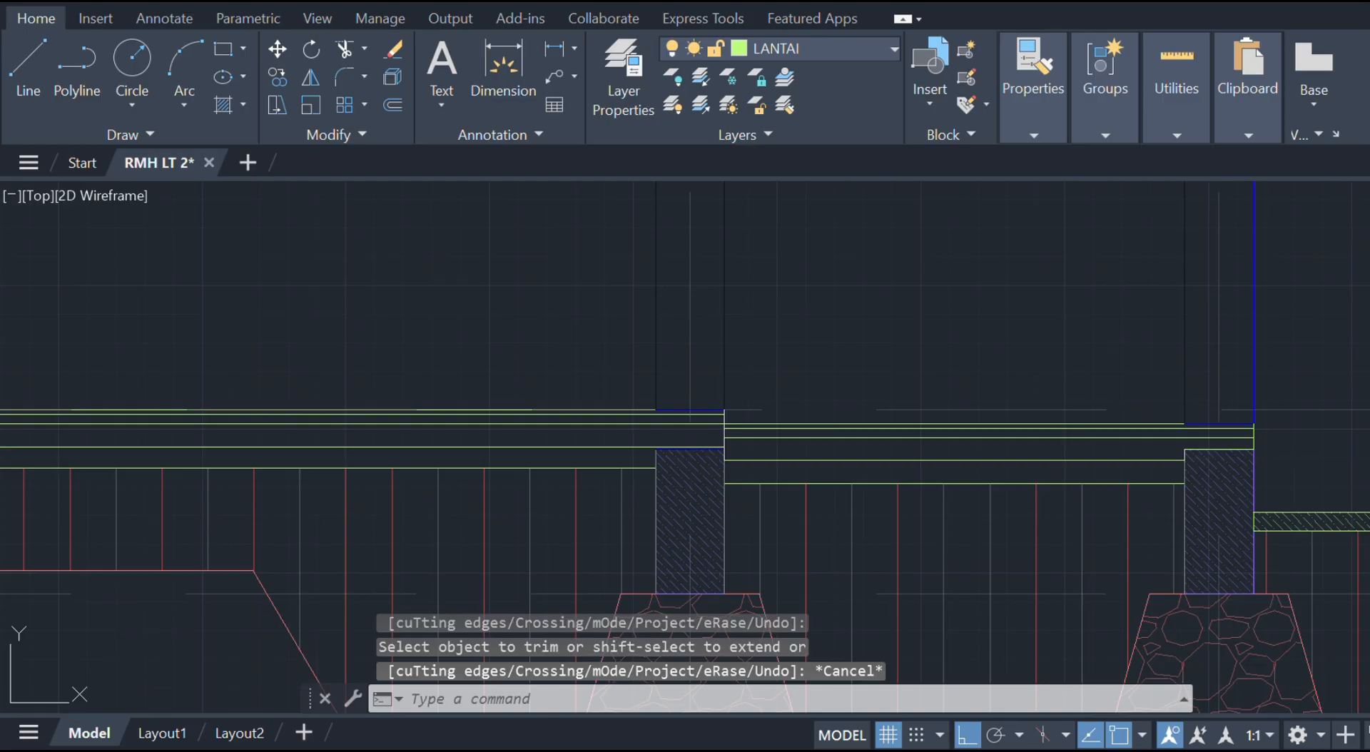
{"action": "type", "text": "h"}
{"action": "key", "text": "Return"}
{"action": "scroll", "coordinate": [849, 478], "scroll_direction": "up", "scroll_amount": 4}
{"action": "left_click", "coordinate": [764, 387]}
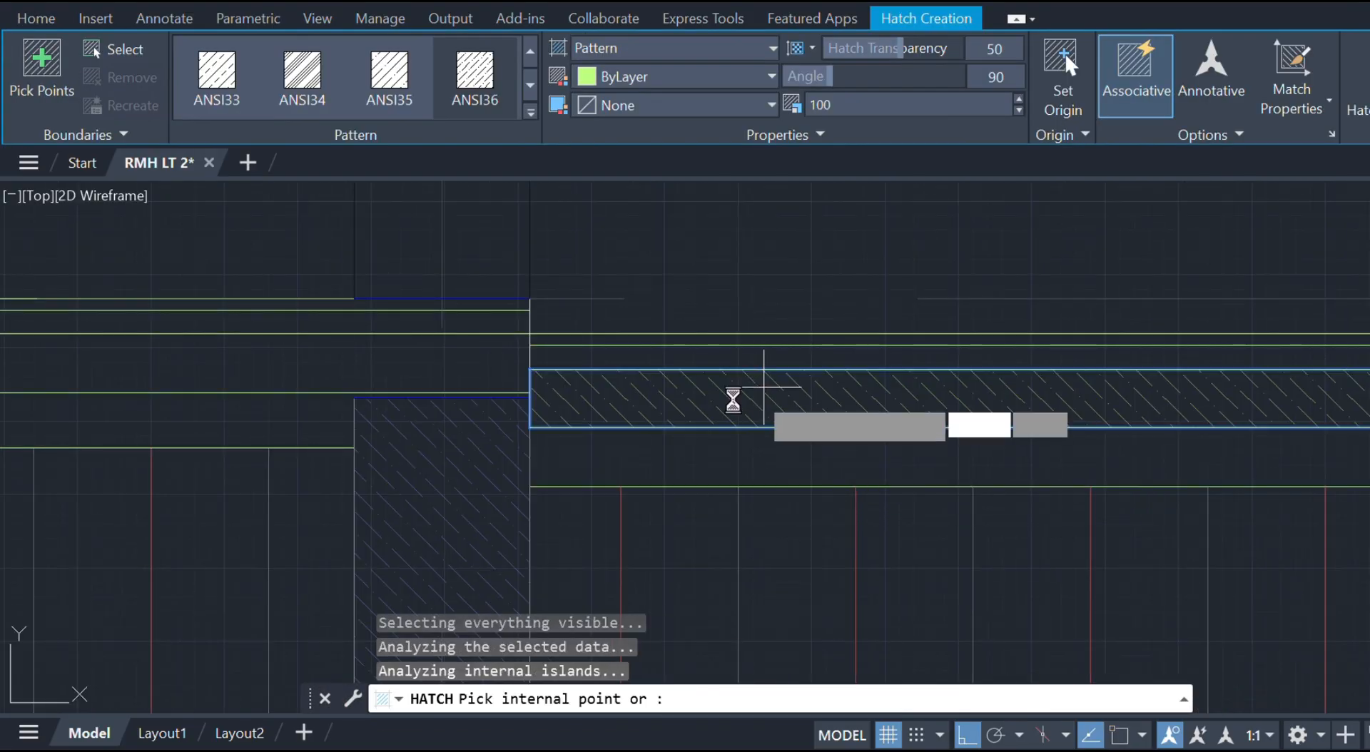
- Hatch the matching floor layer in the adjoining higher bay, including its end piece over the beam
{"action": "scroll", "coordinate": [717, 399], "scroll_direction": "down", "scroll_amount": 2}
{"action": "middle_click_drag", "start_coordinate": [717, 400], "coordinate": [1101, 424]}
{"action": "left_click", "coordinate": [857, 407]}
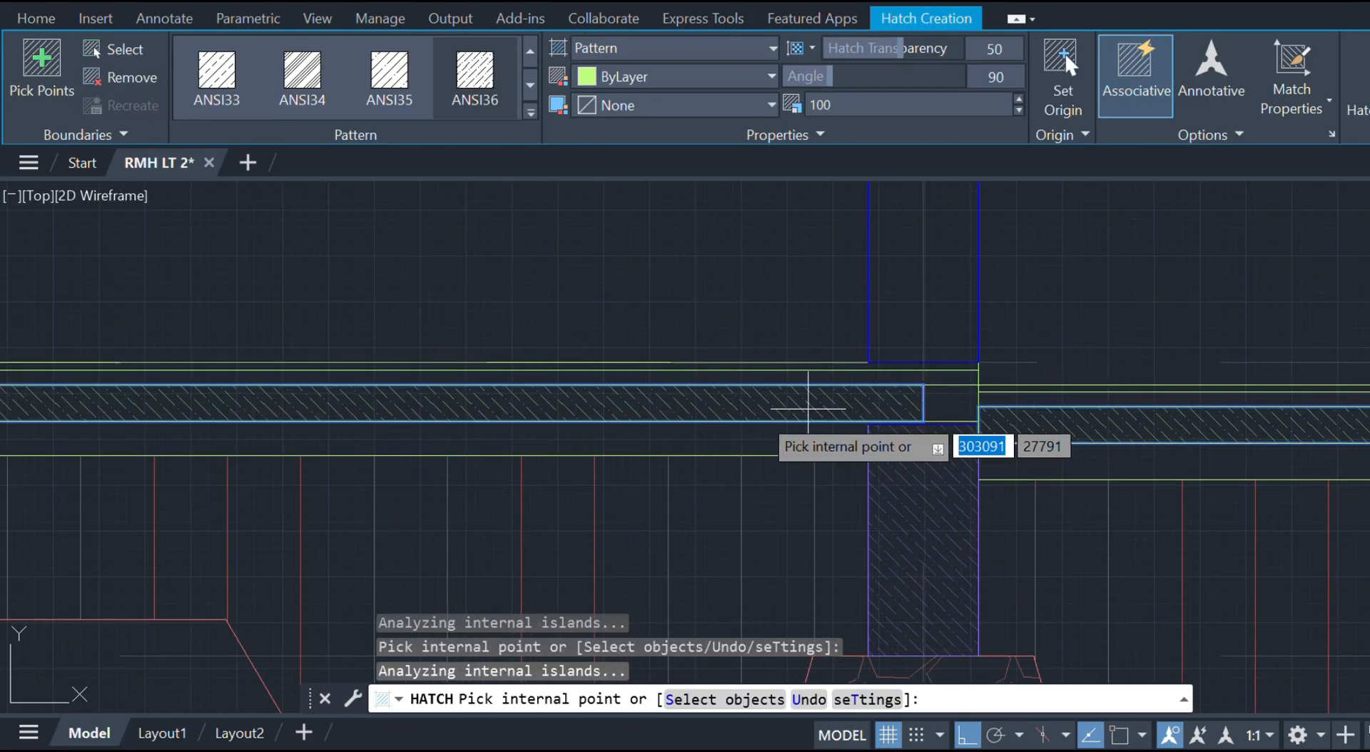
{"action": "scroll", "coordinate": [767, 418], "scroll_direction": "down", "scroll_amount": 2}
{"action": "middle_click_drag", "start_coordinate": [758, 421], "coordinate": [863, 410]}
{"action": "scroll", "coordinate": [996, 416], "scroll_direction": "up", "scroll_amount": 6}
{"action": "left_click", "coordinate": [958, 348]}
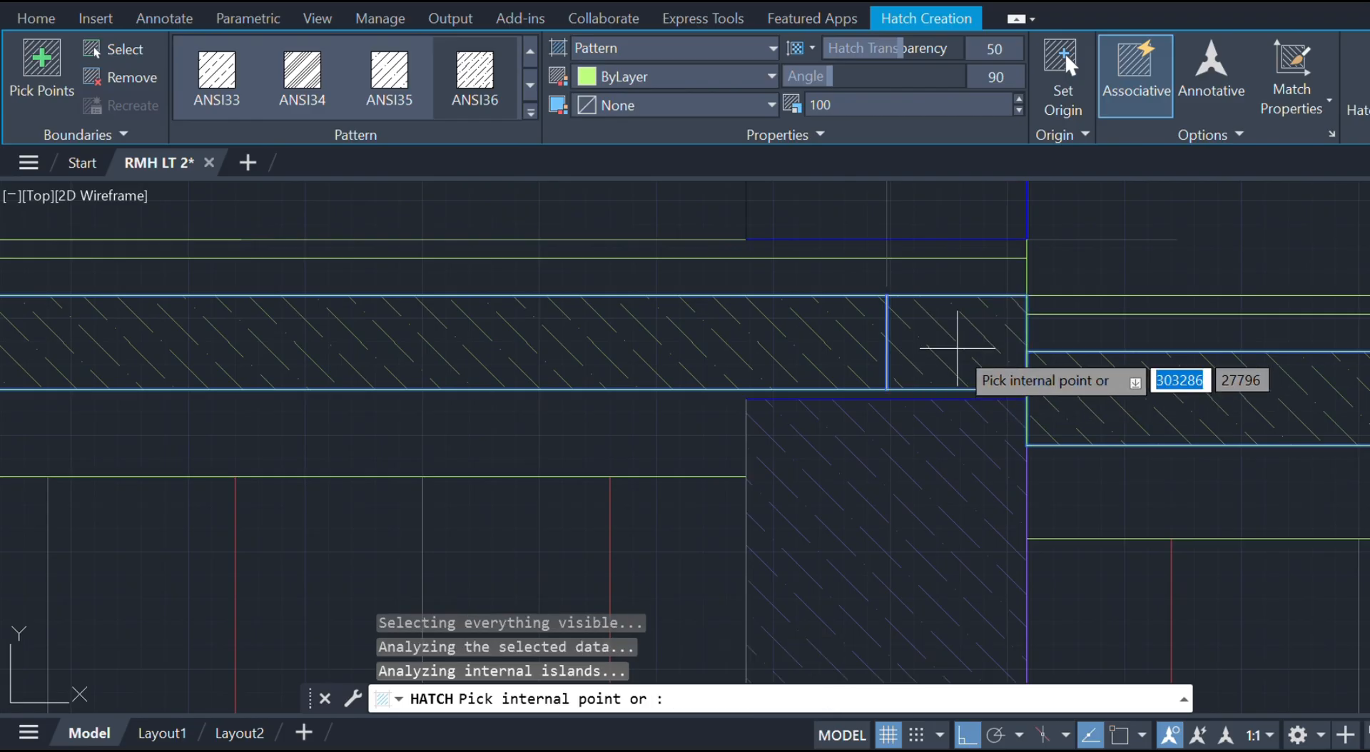
{"action": "scroll", "coordinate": [765, 368], "scroll_direction": "down", "scroll_amount": 8}
{"action": "middle_click_drag", "start_coordinate": [763, 370], "coordinate": [1120, 418]}
{"action": "middle_click_drag", "start_coordinate": [754, 396], "coordinate": [1075, 405]}
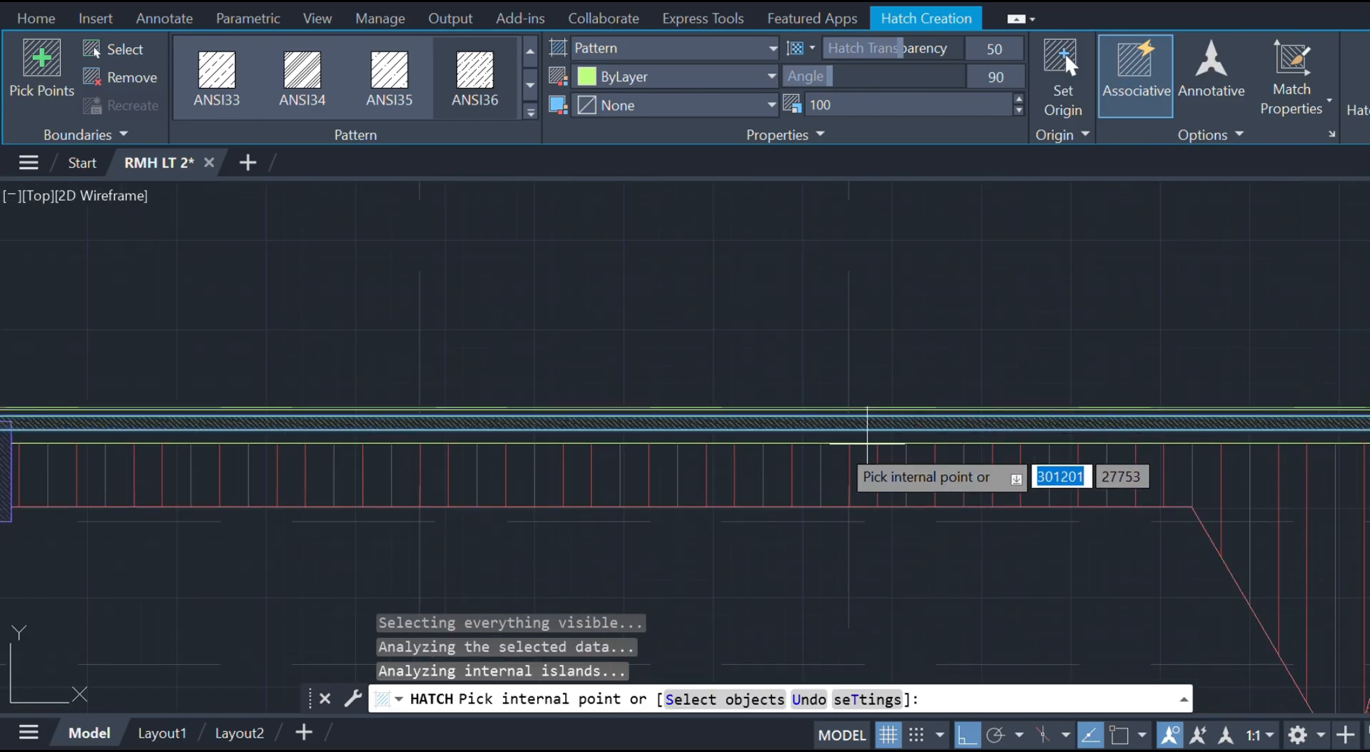
{"action": "middle_click_drag", "start_coordinate": [586, 422], "coordinate": [975, 427]}
{"action": "mouse_move", "coordinate": [493, 408]}
{"action": "middle_mouse_down"}
{"action": "mouse_move", "coordinate": [979, 397]}
{"action": "mouse_move", "coordinate": [643, 376]}
{"action": "mouse_move", "coordinate": [812, 392]}
{"action": "middle_mouse_up"}
{"action": "scroll", "coordinate": [594, 436], "scroll_direction": "up", "scroll_amount": 6}
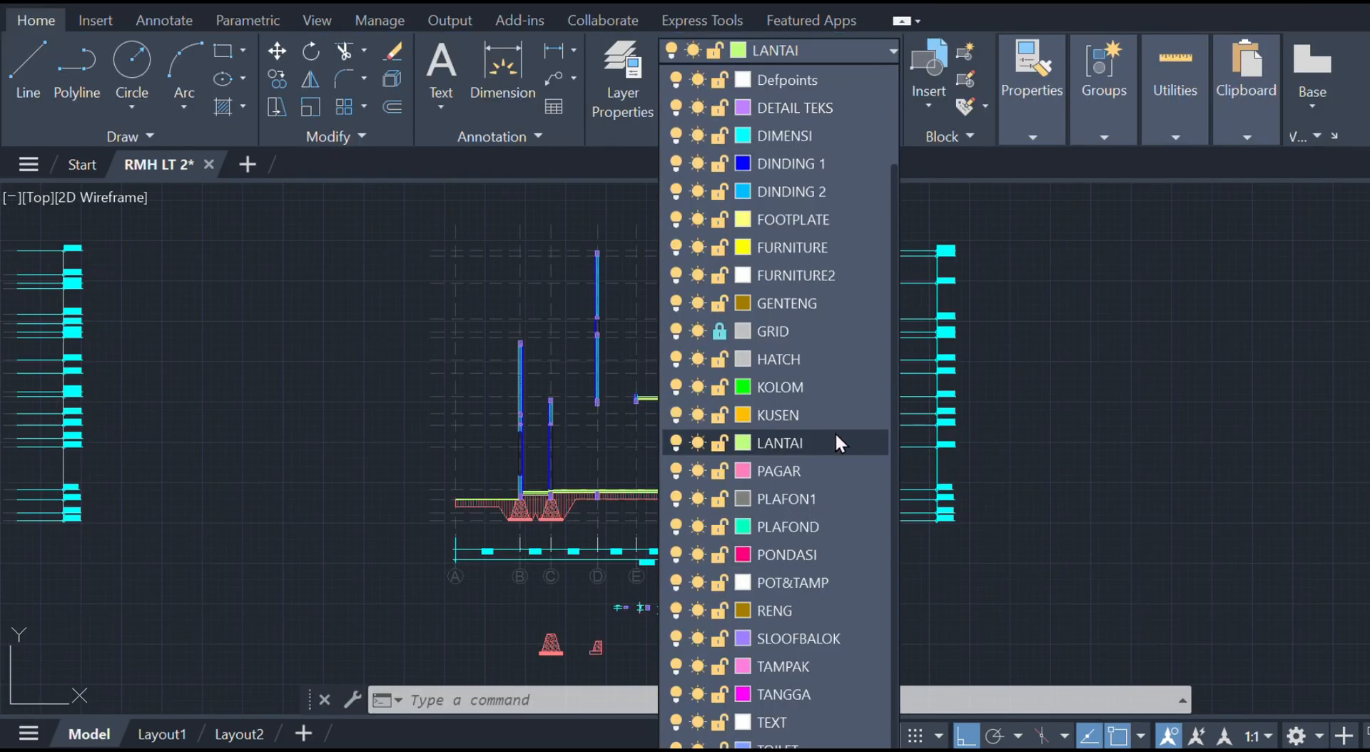
- Make KUSEN the current layer and draw a 10-long horizontal line inward from the wall opening's upper right corner
{"action": "left_click", "coordinate": [822, 415]}
{"action": "scroll", "coordinate": [513, 464], "scroll_direction": "up", "scroll_amount": 8}
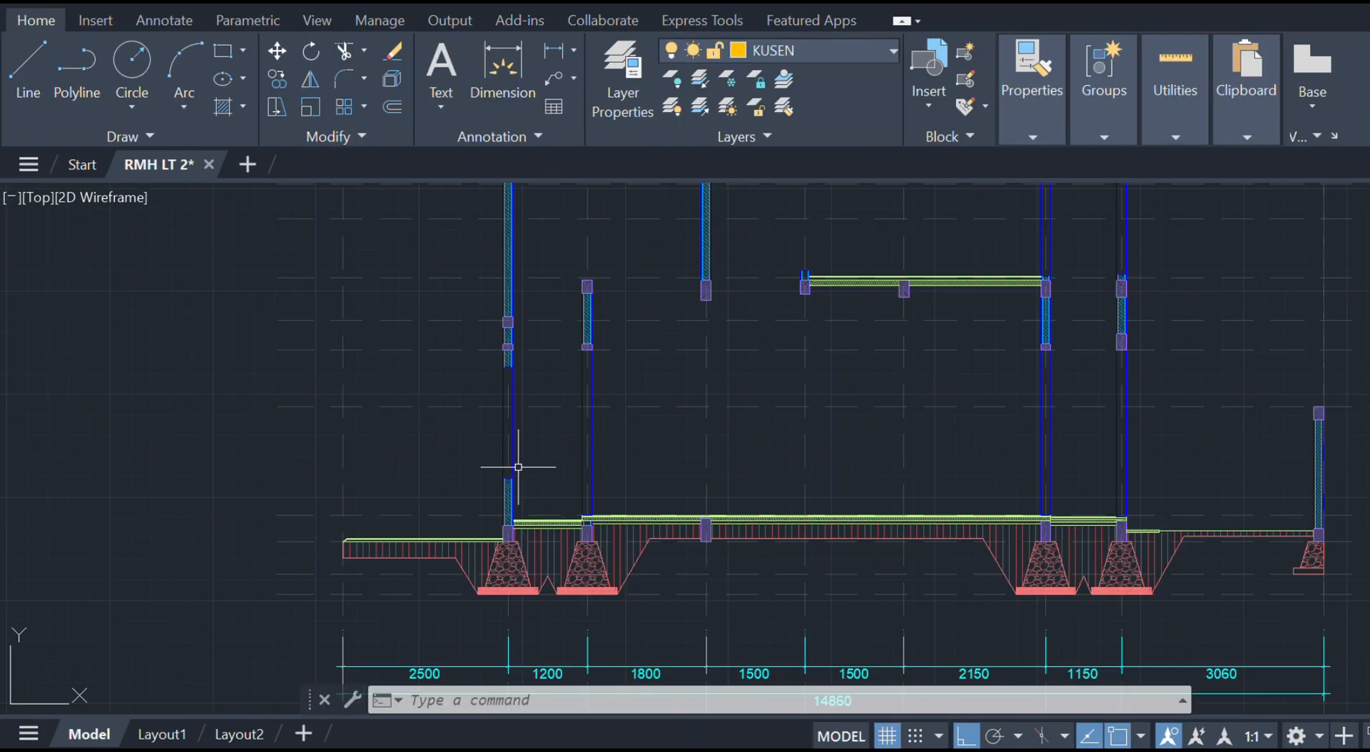
{"action": "mouse_move", "coordinate": [673, 384]}
{"action": "middle_mouse_down"}
{"action": "mouse_move", "coordinate": [700, 386]}
{"action": "mouse_move", "coordinate": [715, 428]}
{"action": "middle_mouse_up"}
{"action": "scroll", "coordinate": [694, 400], "scroll_direction": "up", "scroll_amount": 6}
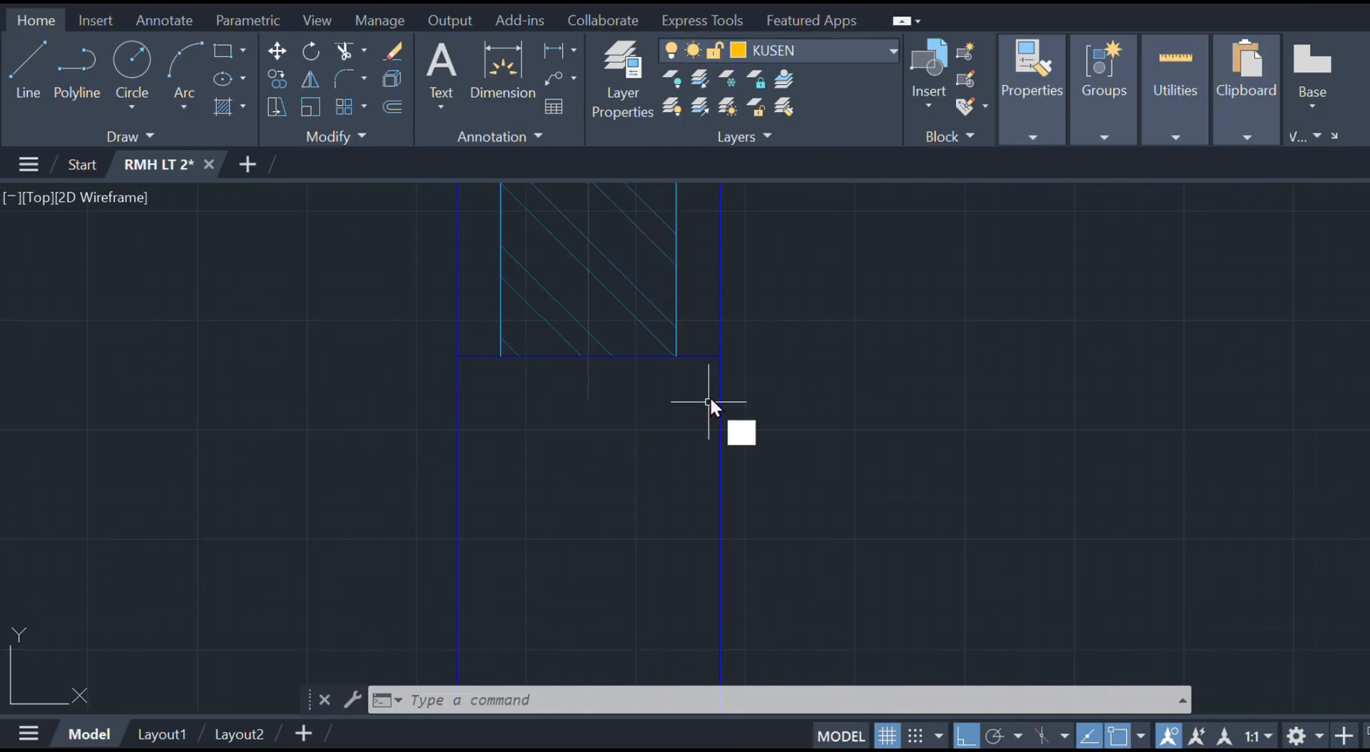
{"action": "key", "text": "l"}
{"action": "key", "text": "Return"}
{"action": "left_click", "coordinate": [719, 355]}
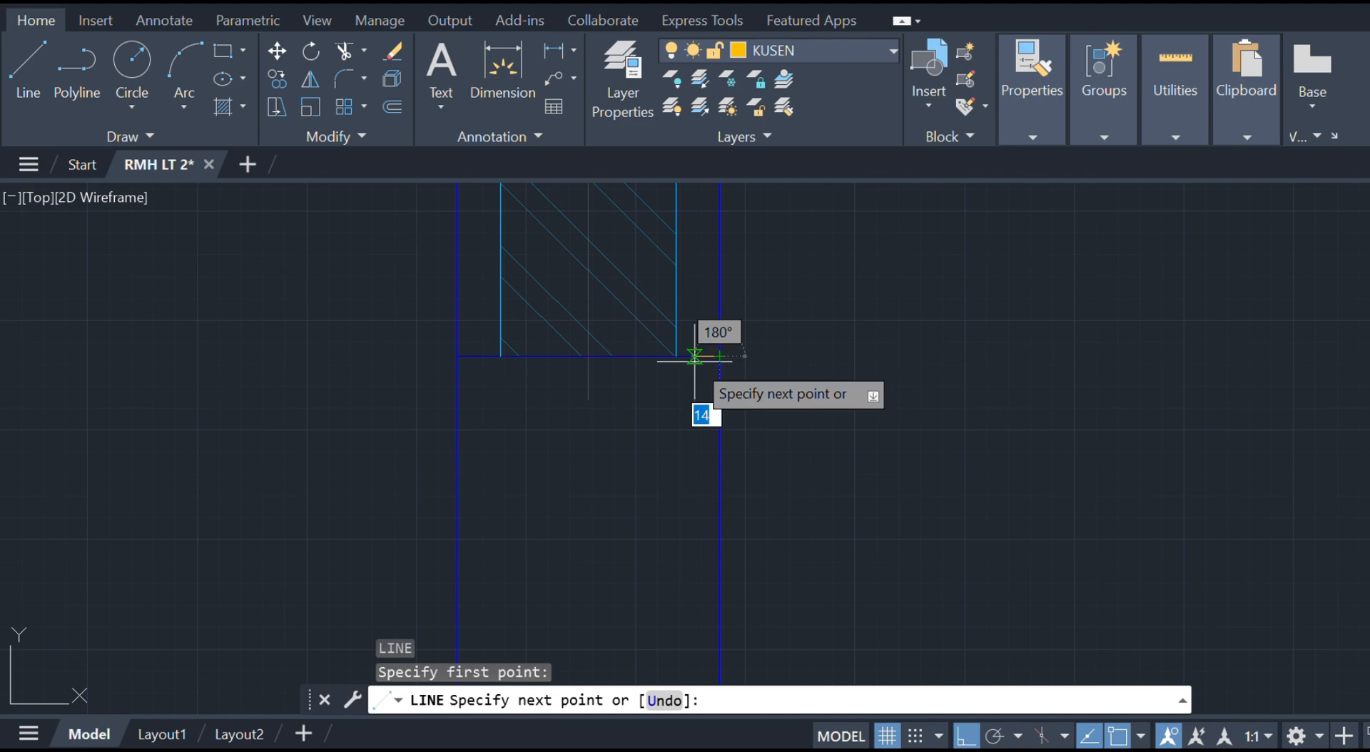
{"action": "type", "text": "10"}
{"action": "key", "text": "Return"}
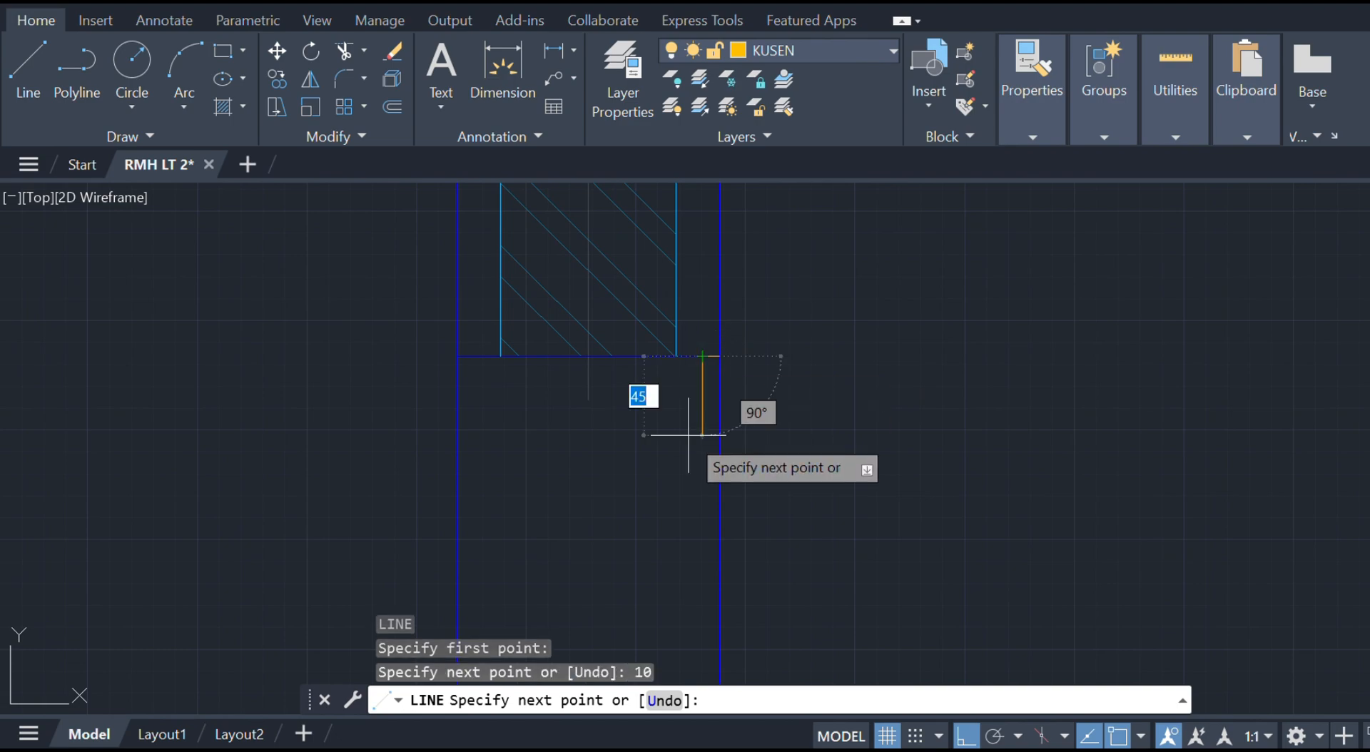
{"action": "scroll", "coordinate": [687, 409], "scroll_direction": "up", "scroll_amount": 2}
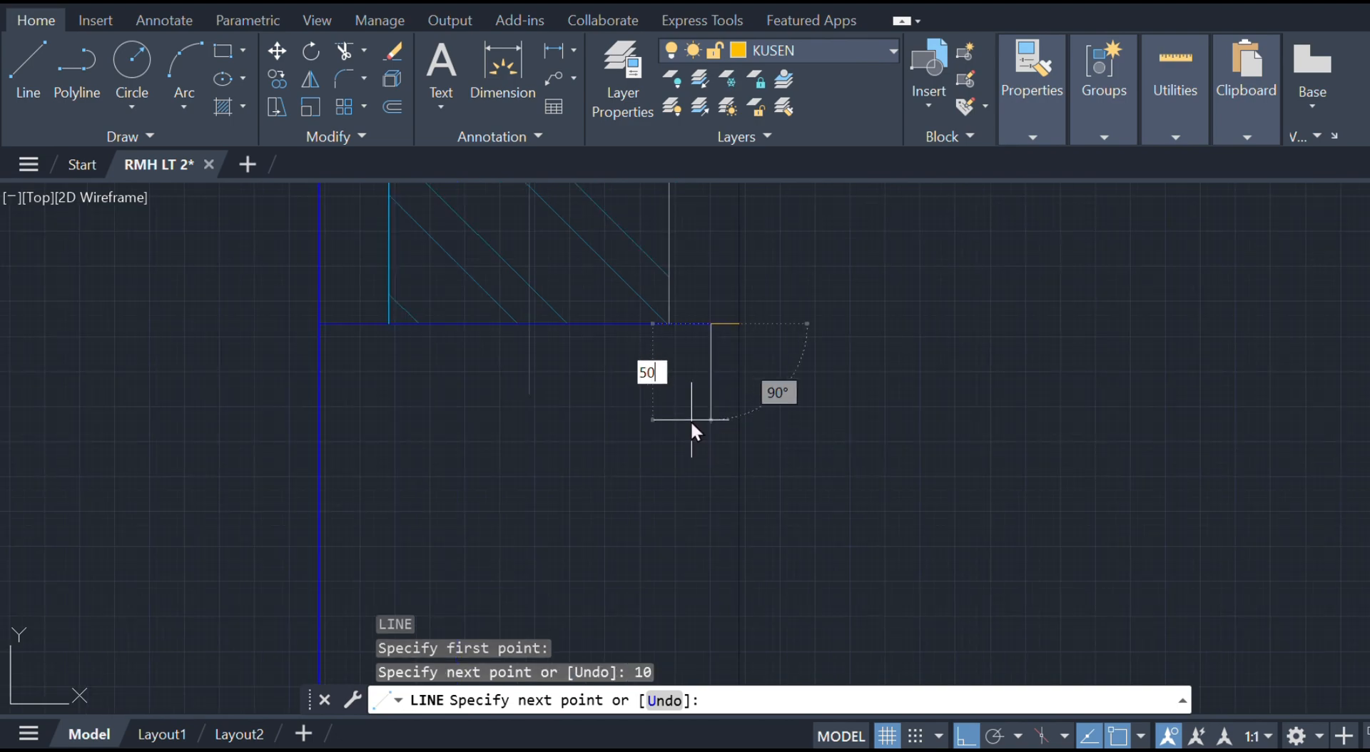
{"action": "key", "text": "Escape"}
{"action": "key", "text": "Escape"}
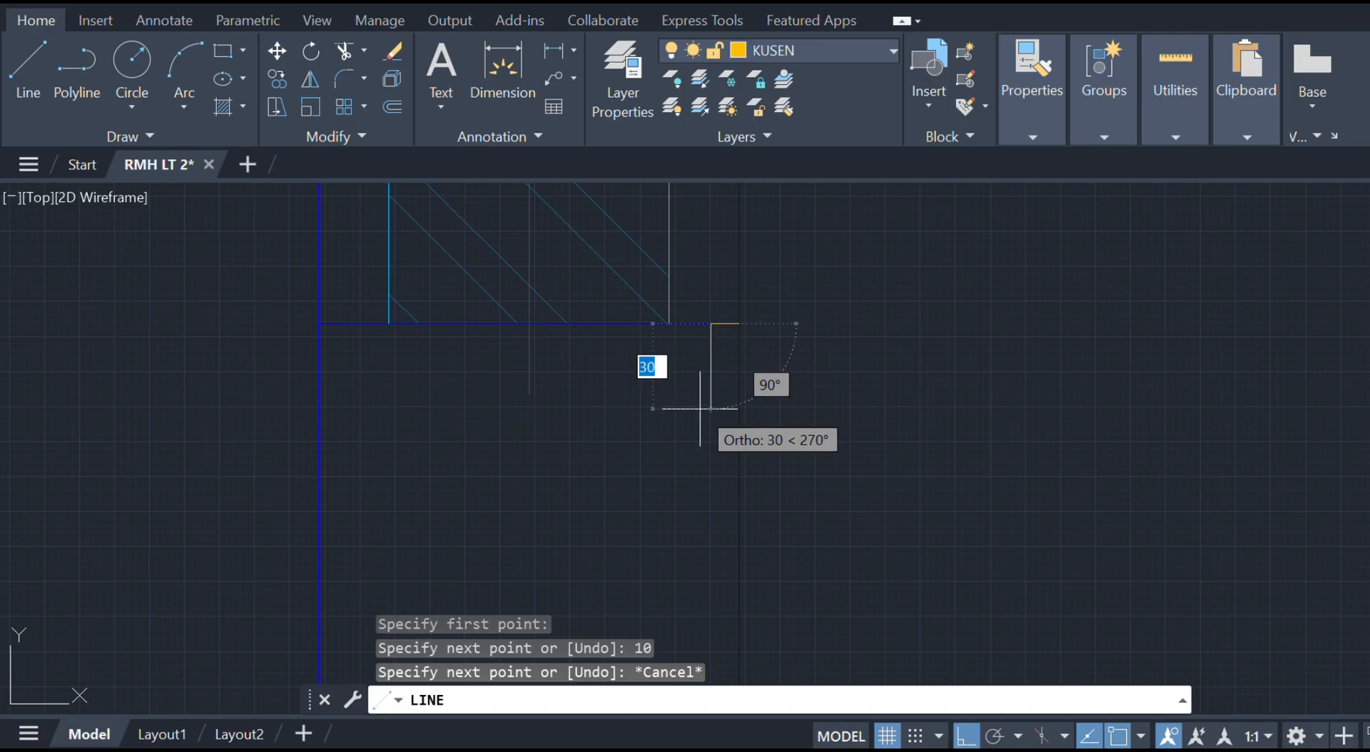
- Draw the window head frame outline 50 down from the short line's inner end and across to the wall's outer line
{"action": "key", "text": "Return"}
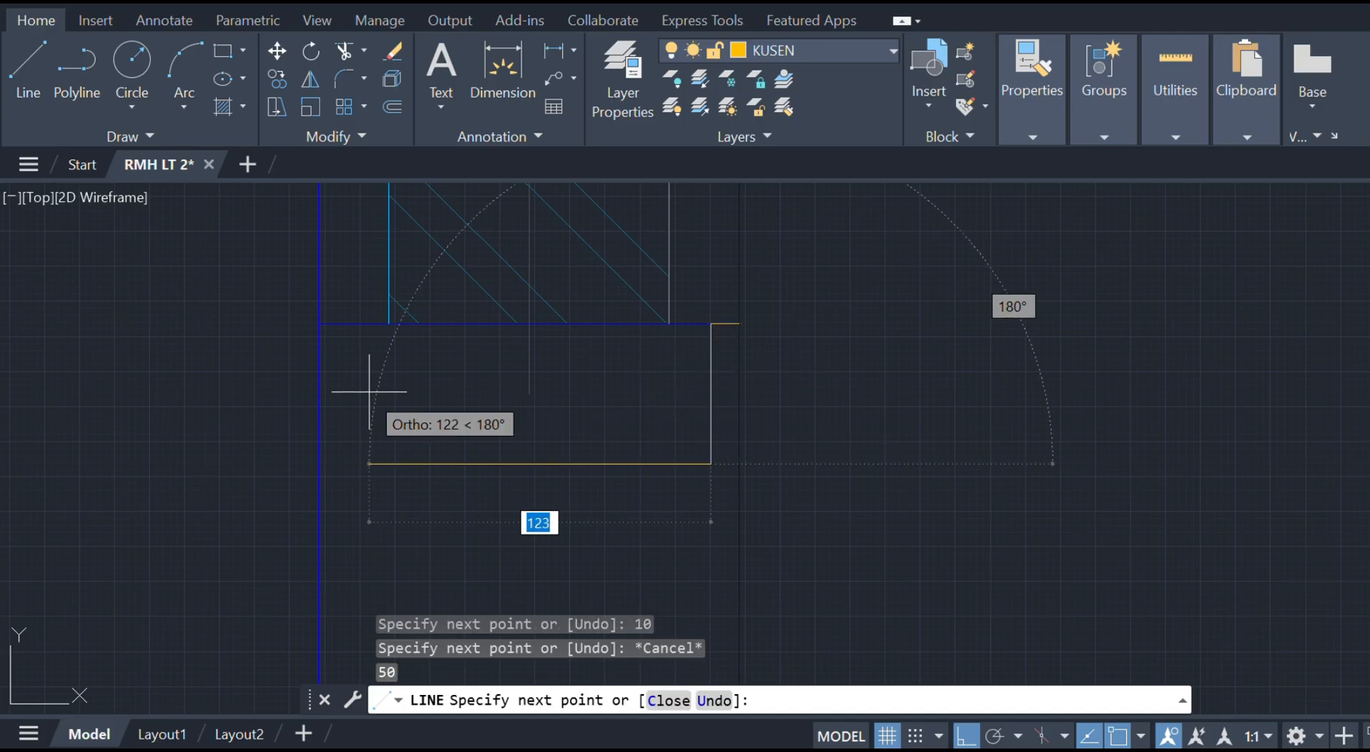
{"action": "left_click", "coordinate": [319, 464]}
{"action": "key", "text": "Escape"}
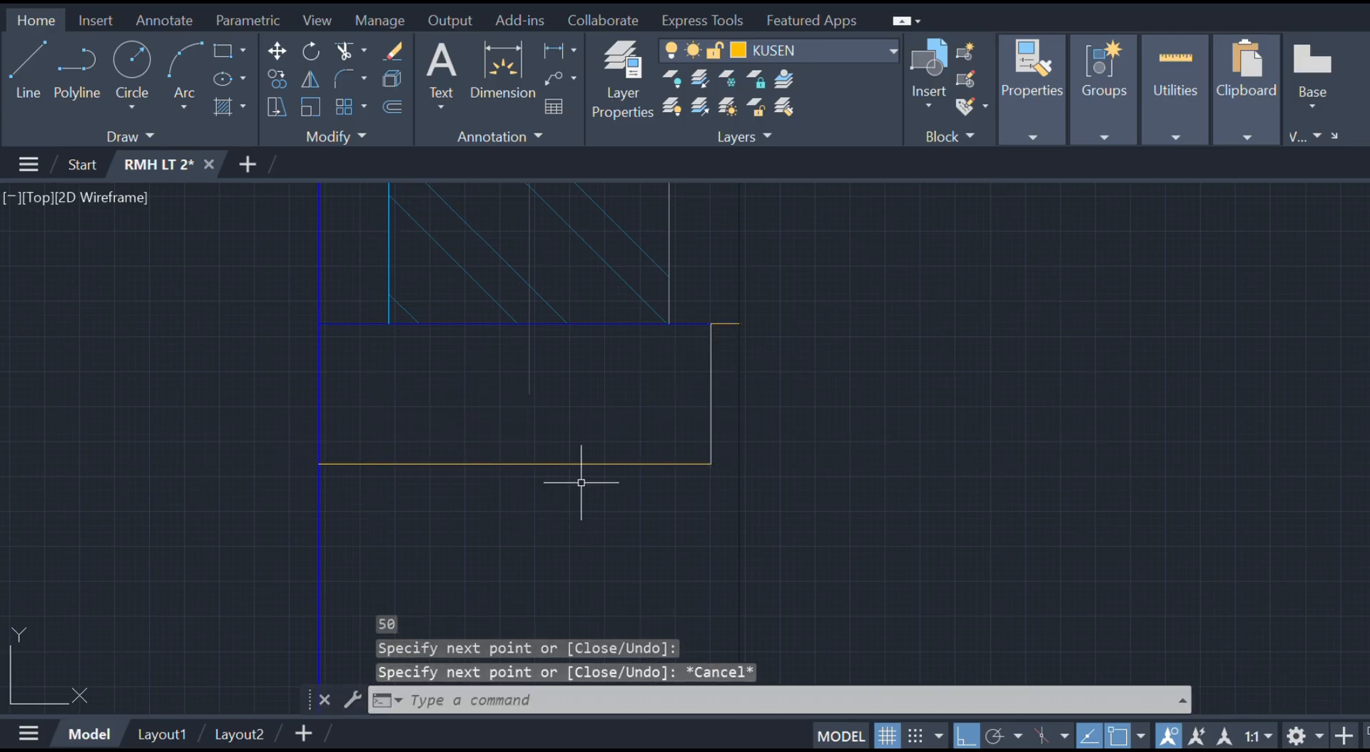
- Stretch the lower end of the frame's vertical line down to the top of the wall below the opening
{"action": "left_click", "coordinate": [711, 464]}
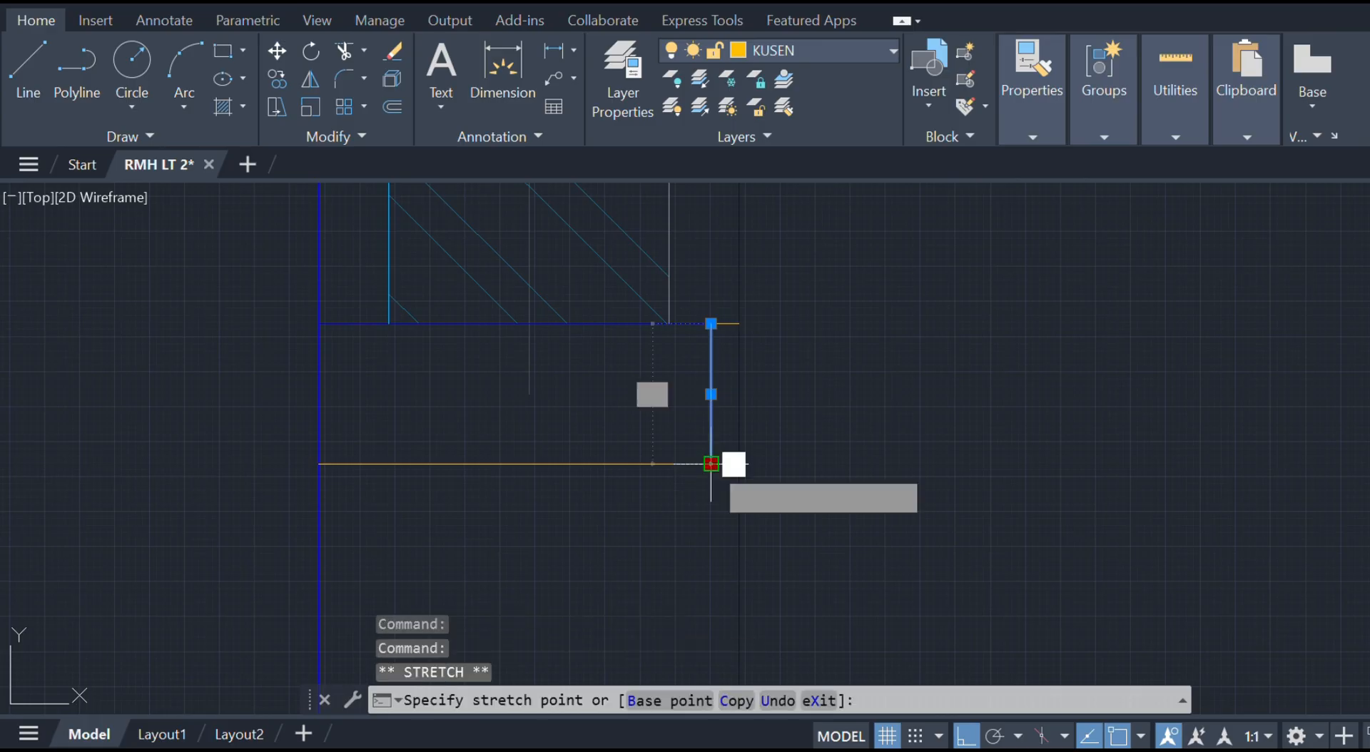
{"action": "scroll", "coordinate": [717, 400], "scroll_direction": "up", "scroll_amount": 6}
{"action": "middle_click_drag", "start_coordinate": [702, 531], "coordinate": [699, 383]}
{"action": "middle_click_drag", "start_coordinate": [699, 499], "coordinate": [738, 337]}
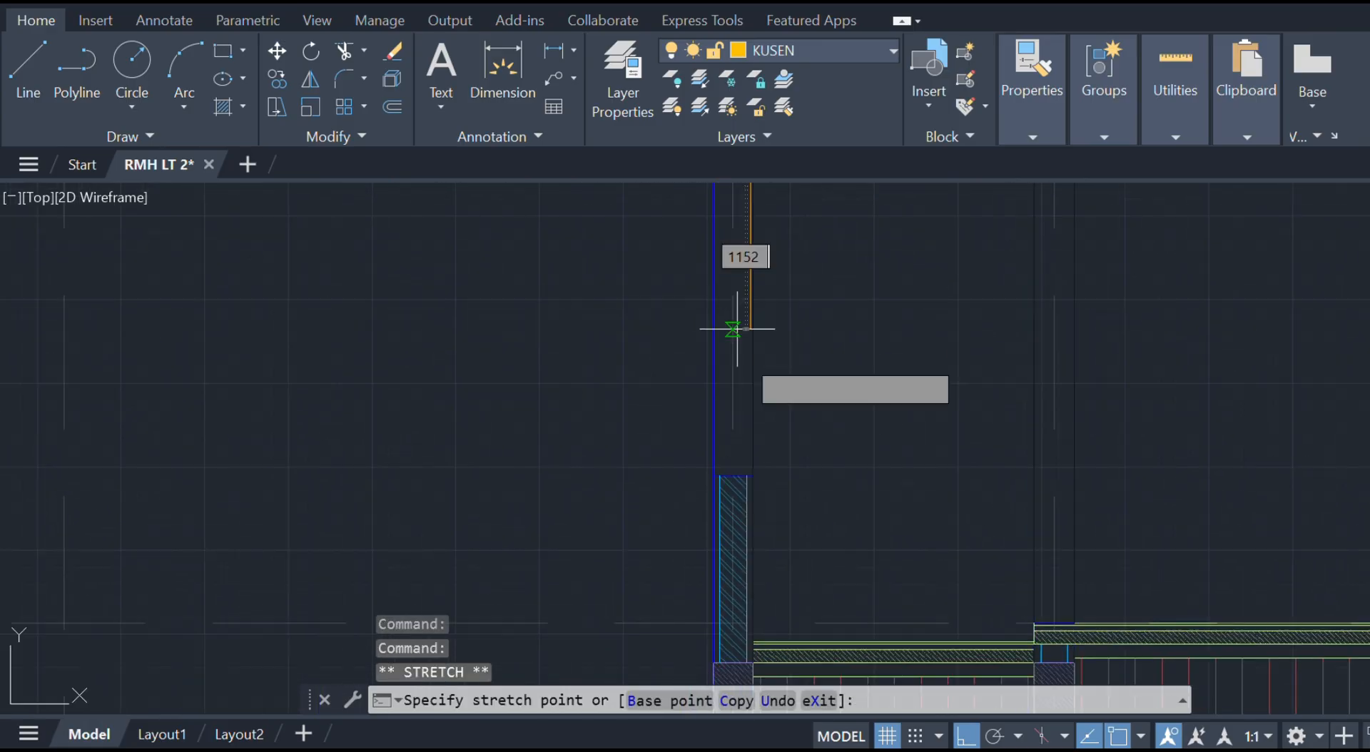
{"action": "scroll", "coordinate": [750, 406], "scroll_direction": "up", "scroll_amount": 5}
{"action": "middle_click_drag", "start_coordinate": [748, 533], "coordinate": [799, 476]}
{"action": "scroll", "coordinate": [792, 496], "scroll_direction": "up", "scroll_amount": 6}
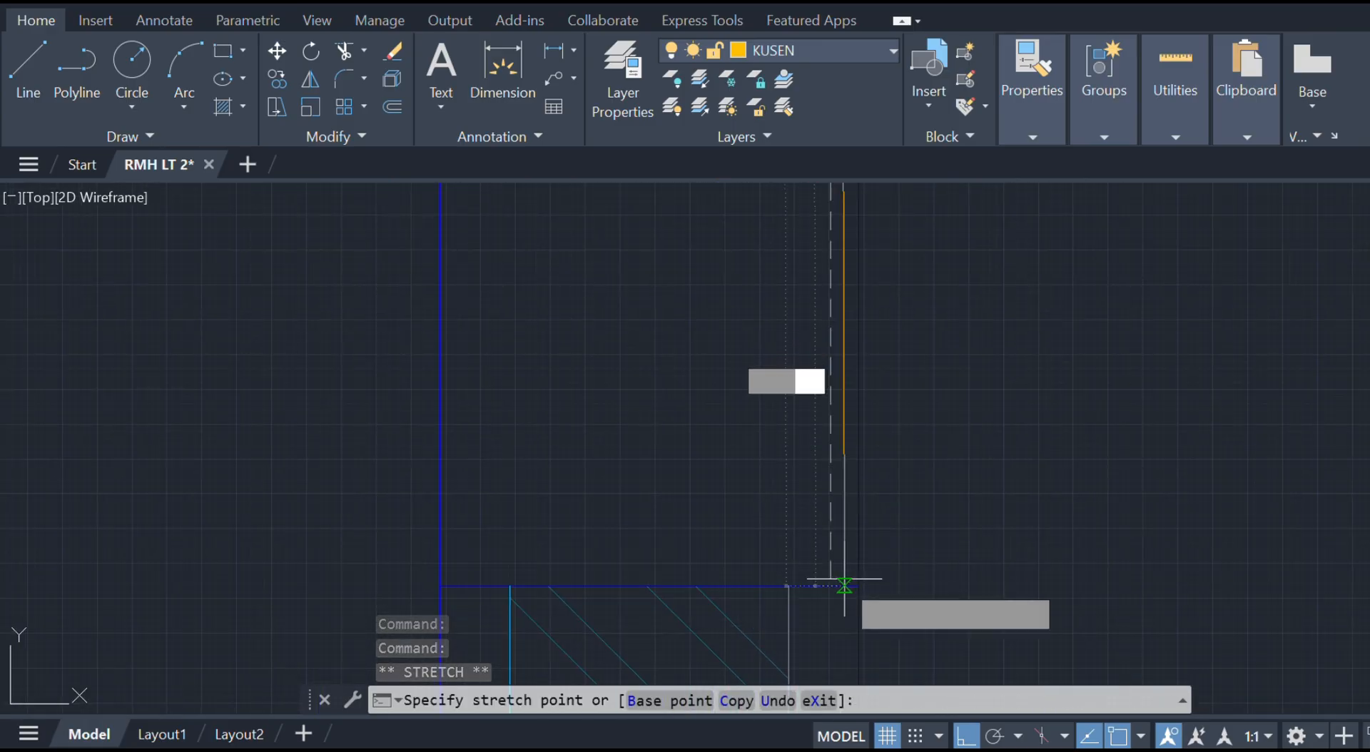
{"action": "key", "text": "Escape"}
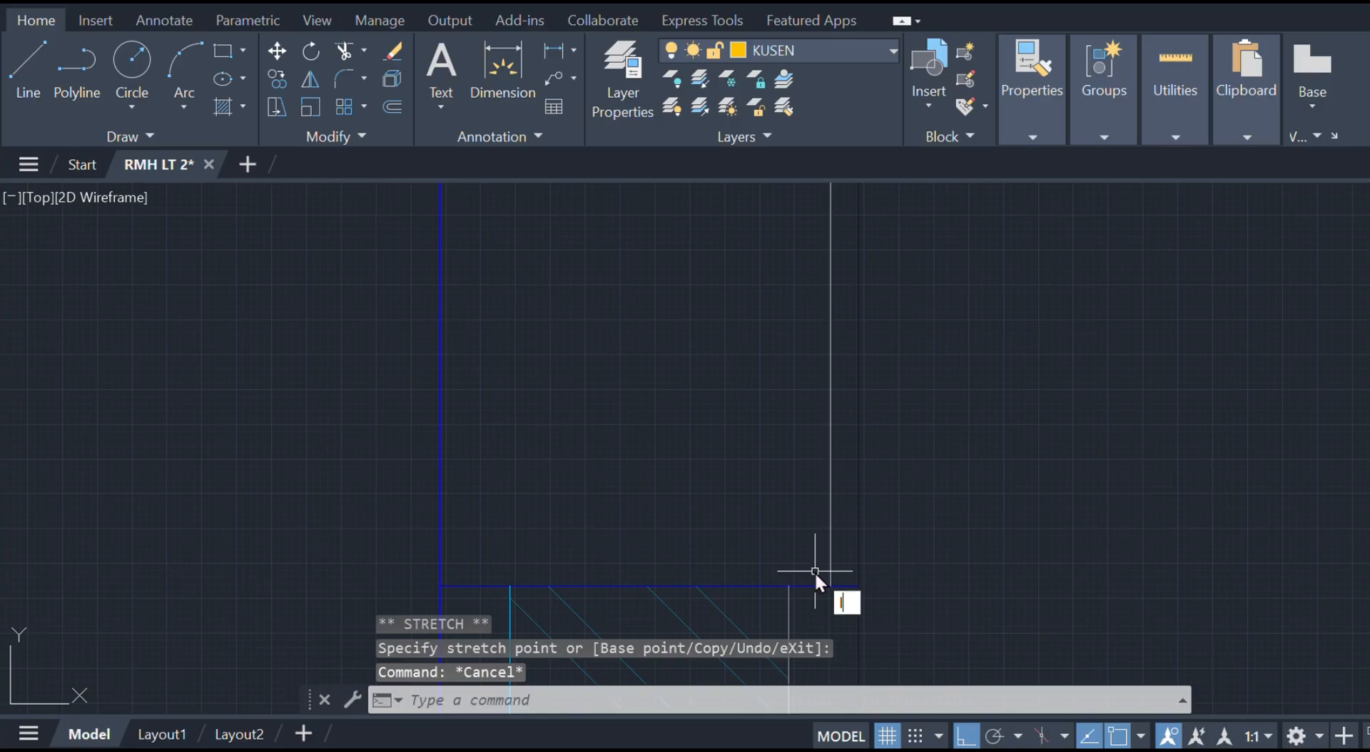
- Draw a horizontal sill line from the vertical frame line's lower end to the wall's outer line
{"action": "type", "text": "l"}
{"action": "key", "text": "Return"}
{"action": "left_click", "coordinate": [829, 586]}
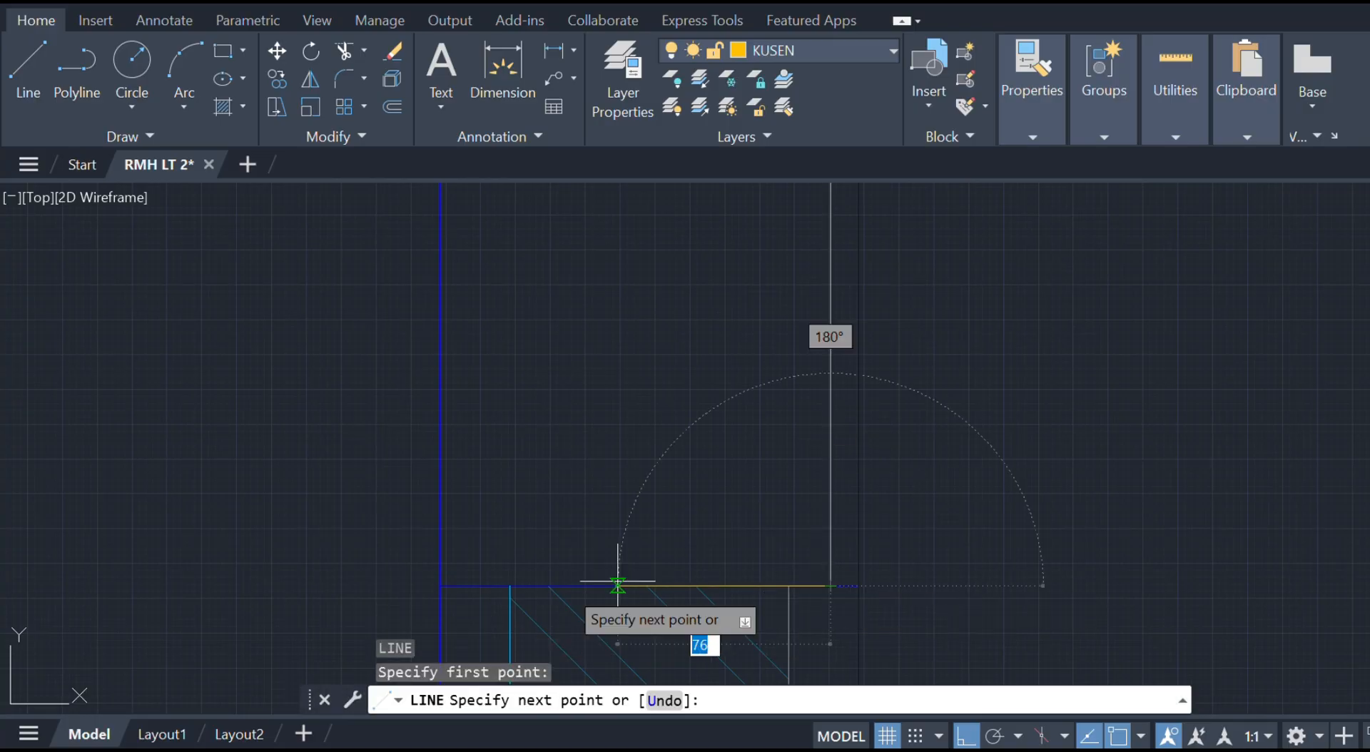
{"action": "left_click", "coordinate": [440, 586]}
{"action": "key", "text": "Escape"}
- Offset the sill line 50 upward to form the bottom frame member
{"action": "left_click", "coordinate": [498, 586]}
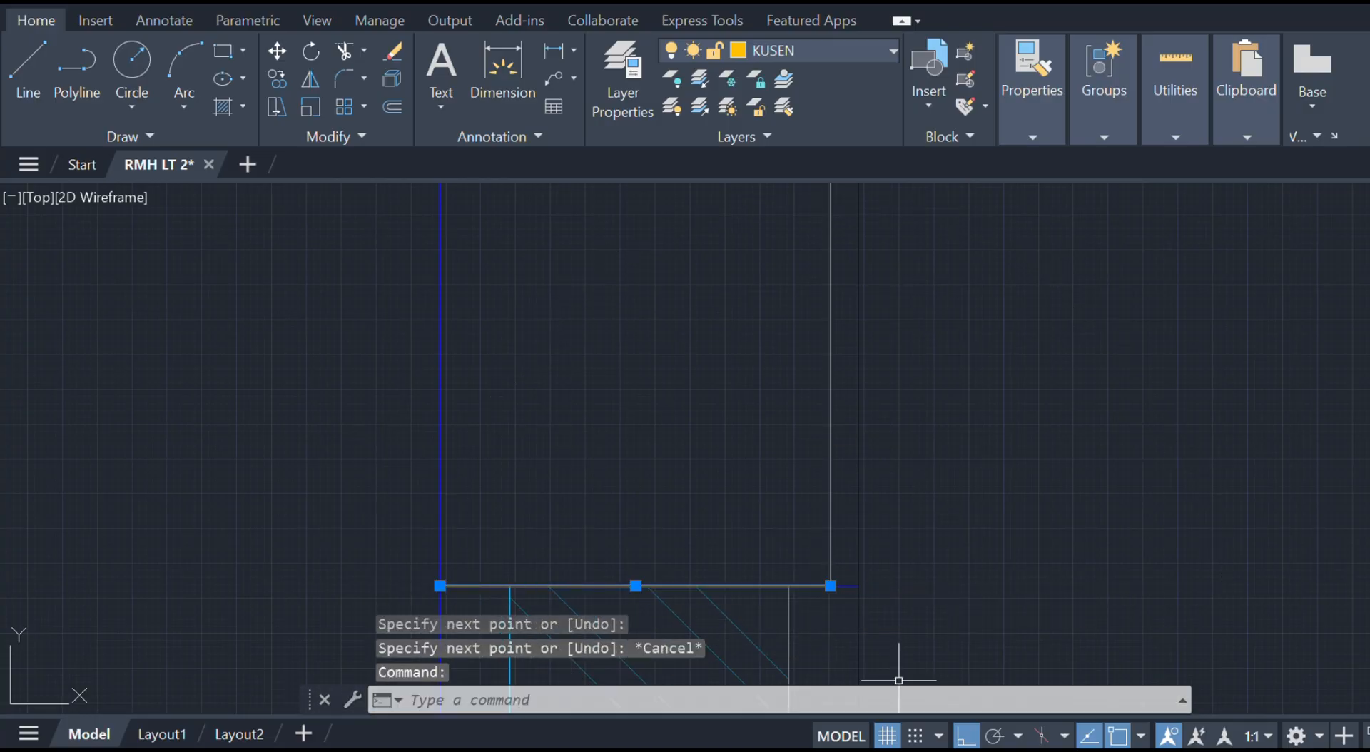
{"action": "type", "text": "o"}
{"action": "key", "text": "Return"}
{"action": "type", "text": "50"}
{"action": "key", "text": "Return"}
{"action": "left_click", "coordinate": [822, 392]}
{"action": "key", "text": "Escape"}
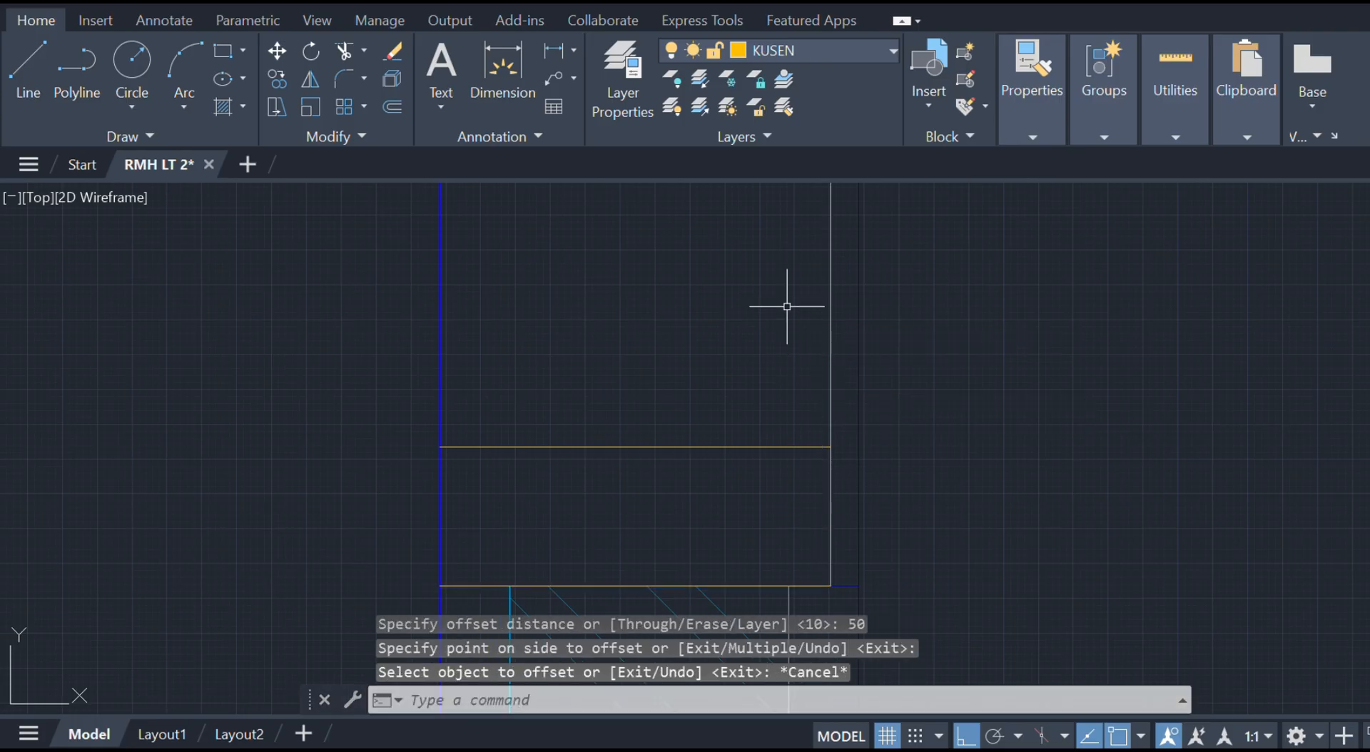
- Draw a vertical multiline with zero justification and scale 20 between the midpoints of the sill and head frame lines
{"action": "type", "text": "ml"}
{"action": "key", "text": "Return"}
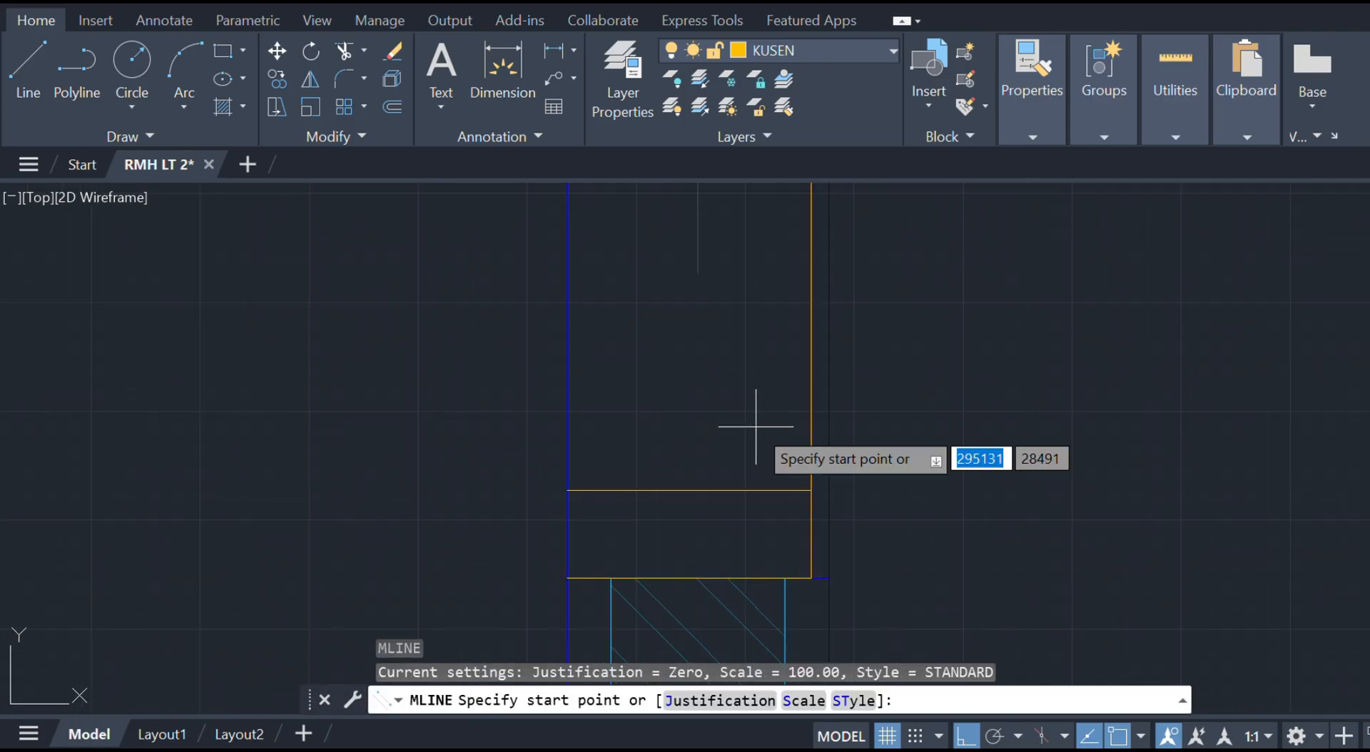
{"action": "type", "text": "j"}
{"action": "key", "text": "Return"}
{"action": "key", "text": "Return"}
{"action": "type", "text": "s"}
{"action": "key", "text": "Return"}
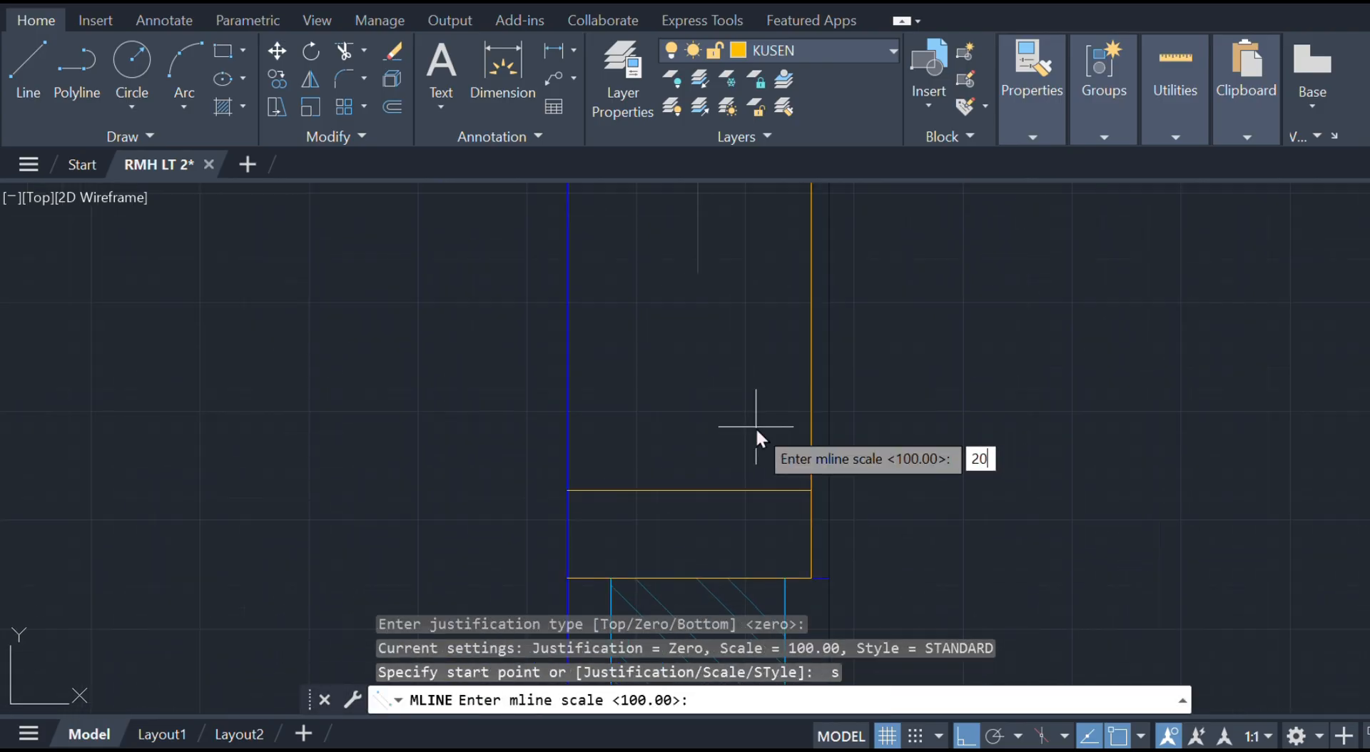
{"action": "key", "text": "Return"}
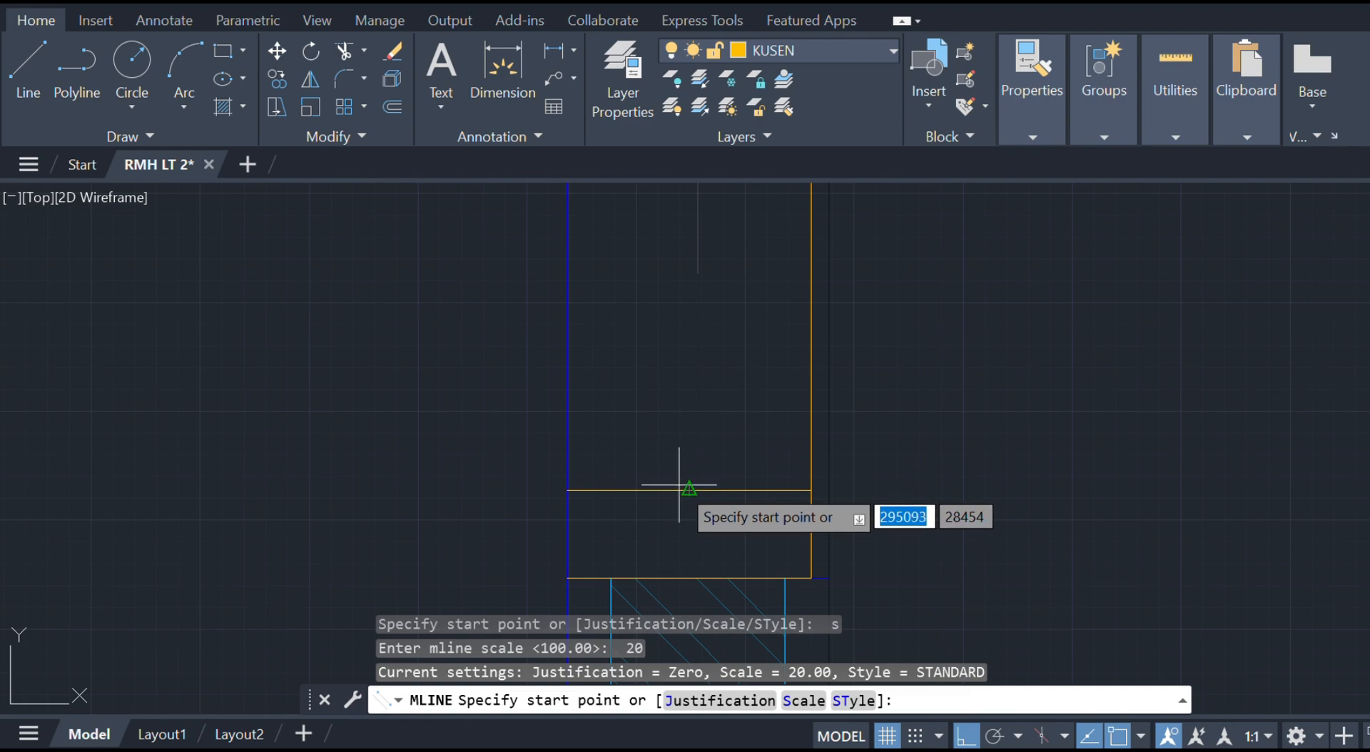
{"action": "left_click", "coordinate": [689, 491]}
{"action": "scroll", "coordinate": [678, 332], "scroll_direction": "down", "scroll_amount": 5}
{"action": "middle_click_drag", "start_coordinate": [680, 314], "coordinate": [707, 484]}
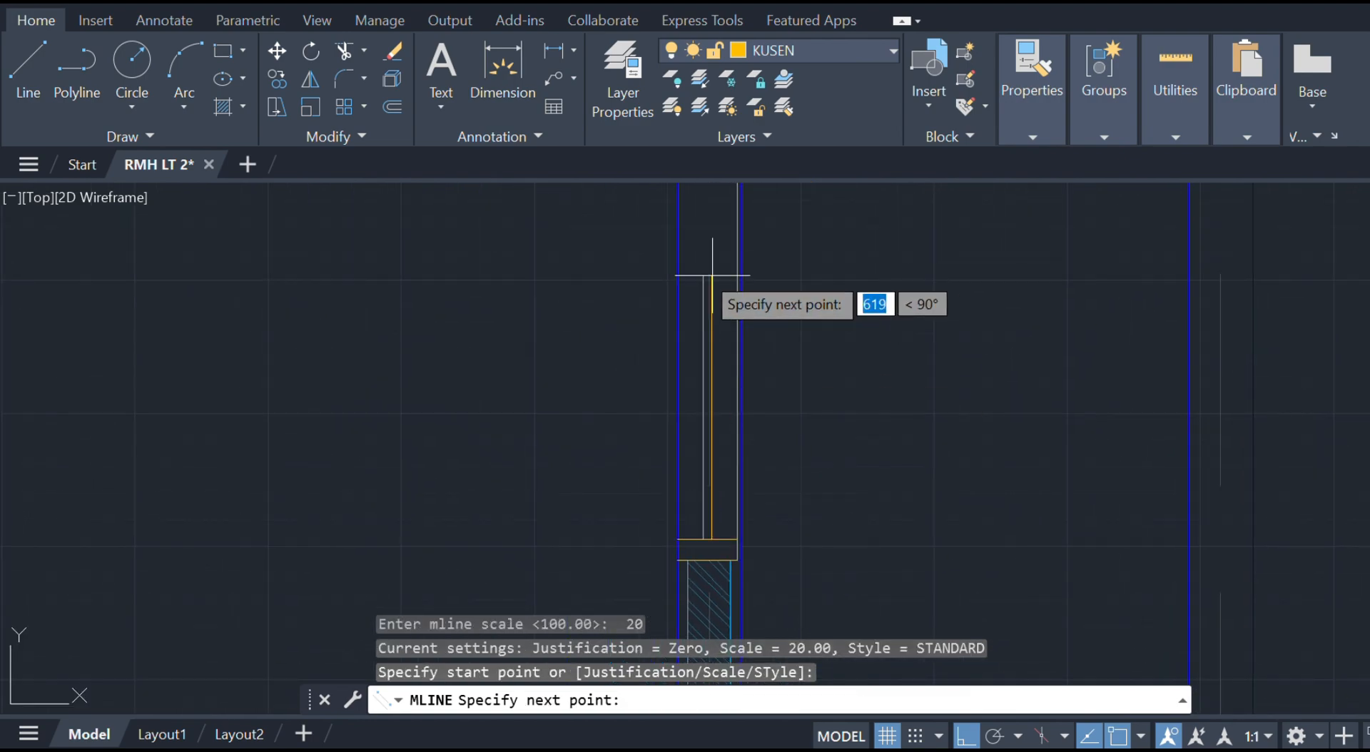
{"action": "middle_click_drag", "start_coordinate": [699, 261], "coordinate": [774, 538]}
{"action": "scroll", "coordinate": [835, 288], "scroll_direction": "up", "scroll_amount": 5}
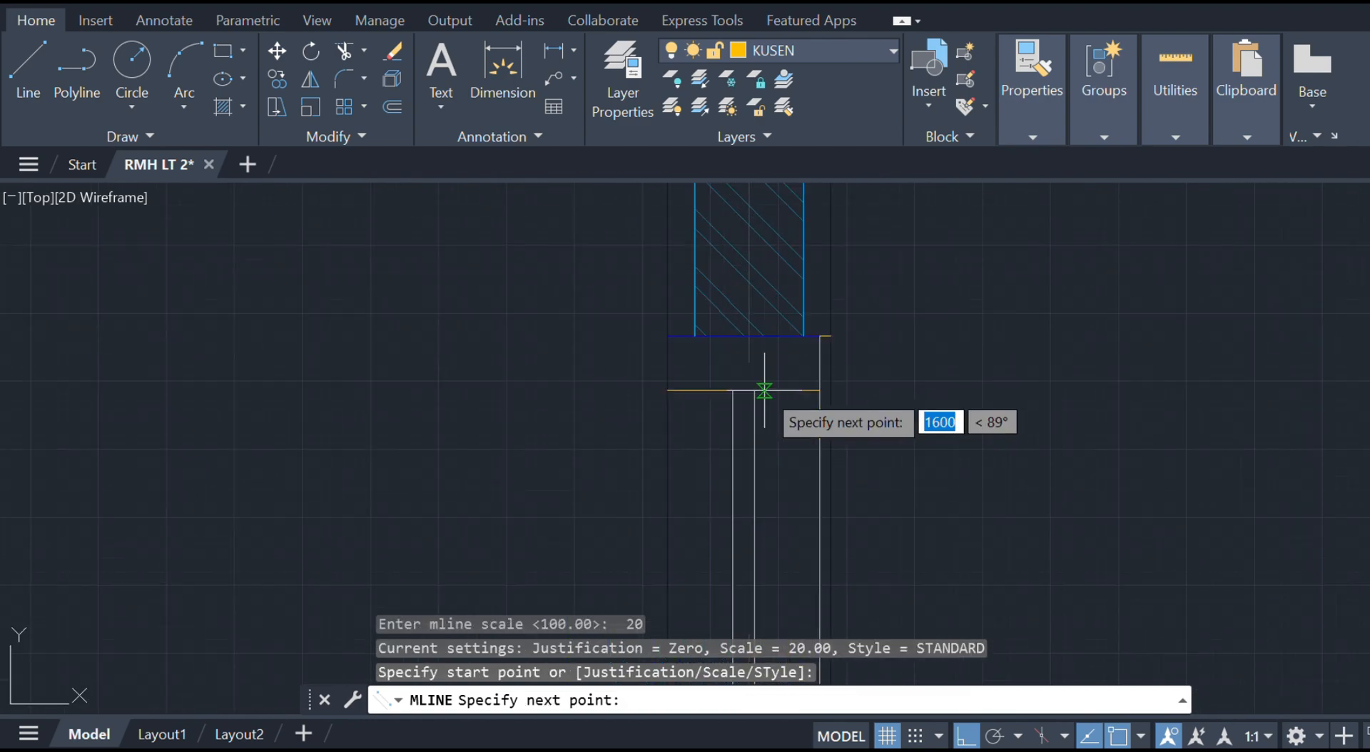
{"action": "left_click", "coordinate": [748, 390]}
{"action": "key", "text": "Escape"}
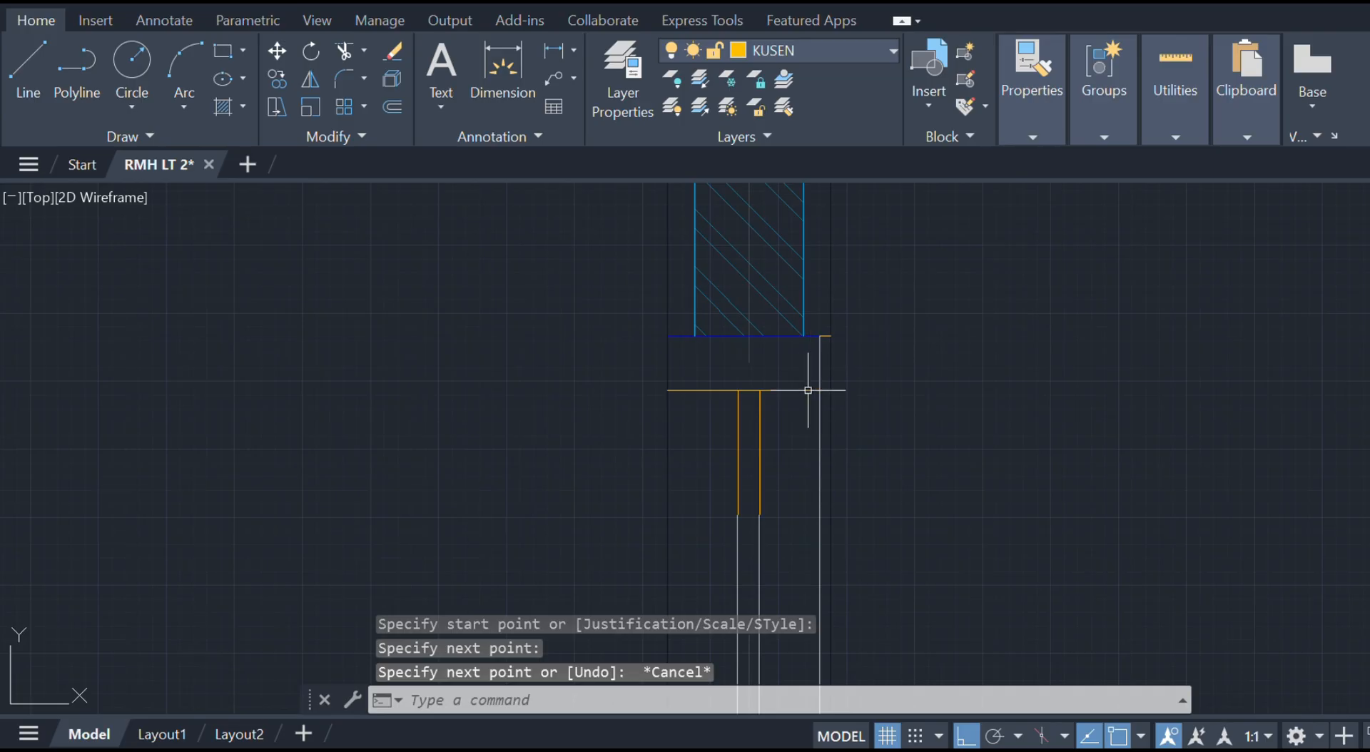
- Draw a vertical line along the second wall's right edge from the beam's lower corner to the floor
{"action": "scroll", "coordinate": [825, 359], "scroll_direction": "down", "scroll_amount": 3}
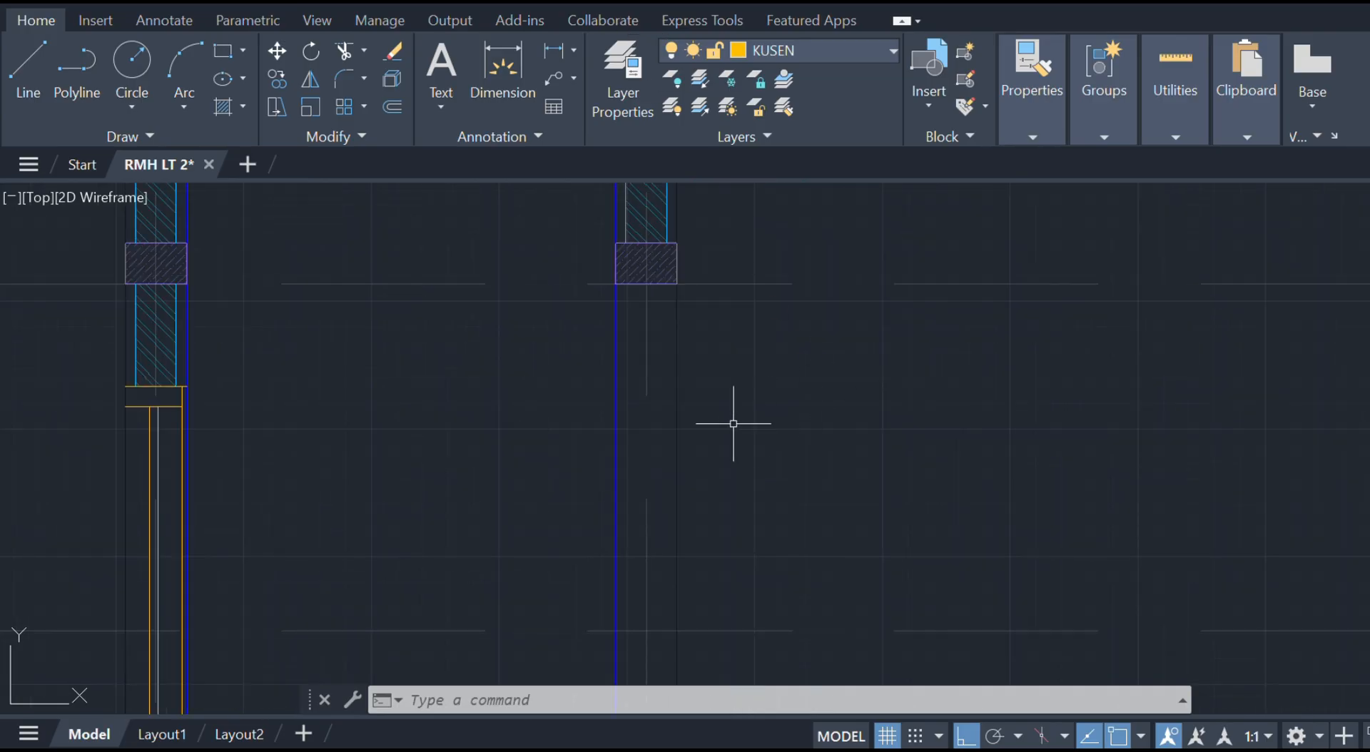
{"action": "type", "text": "l"}
{"action": "key", "text": "Return"}
{"action": "left_click", "coordinate": [676, 284]}
{"action": "scroll", "coordinate": [675, 284], "scroll_direction": "down", "scroll_amount": 3}
{"action": "scroll", "coordinate": [713, 520], "scroll_direction": "up", "scroll_amount": 4}
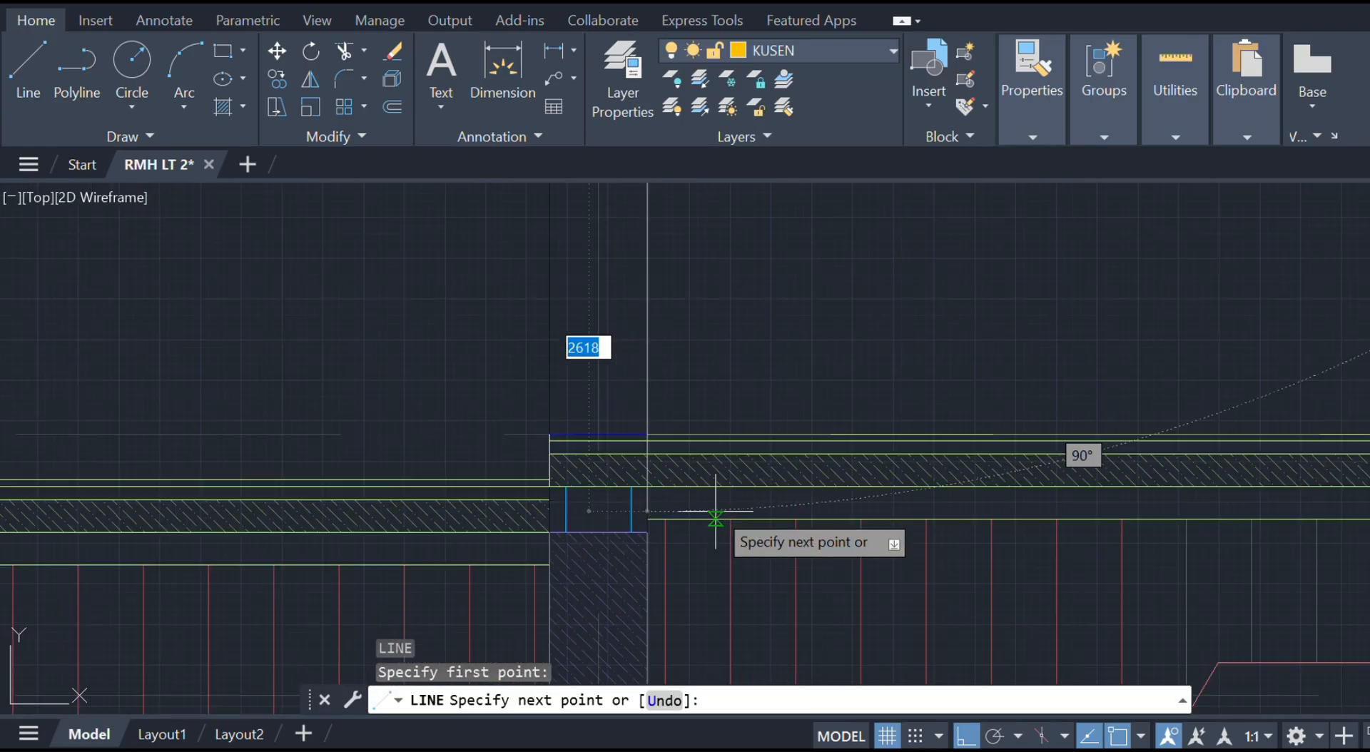
{"action": "left_click", "coordinate": [646, 433]}
{"action": "scroll", "coordinate": [635, 489], "scroll_direction": "up", "scroll_amount": 3}
{"action": "key", "text": "Escape"}
- Draw the matching vertical line along the second wall's left edge from the floor up to the beam
{"action": "key", "text": "Return"}
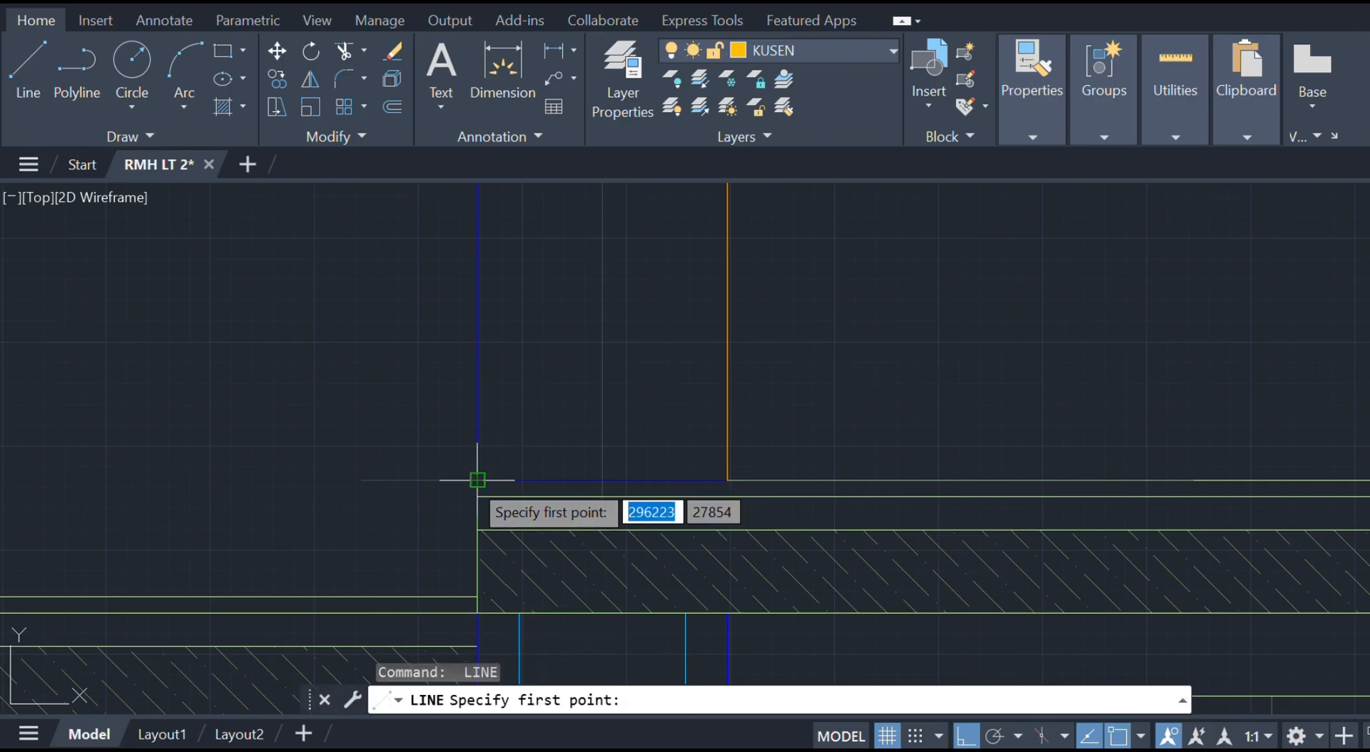
{"action": "left_click", "coordinate": [477, 480]}
{"action": "scroll", "coordinate": [504, 352], "scroll_direction": "down", "scroll_amount": 2}
{"action": "scroll", "coordinate": [520, 285], "scroll_direction": "up", "scroll_amount": 5}
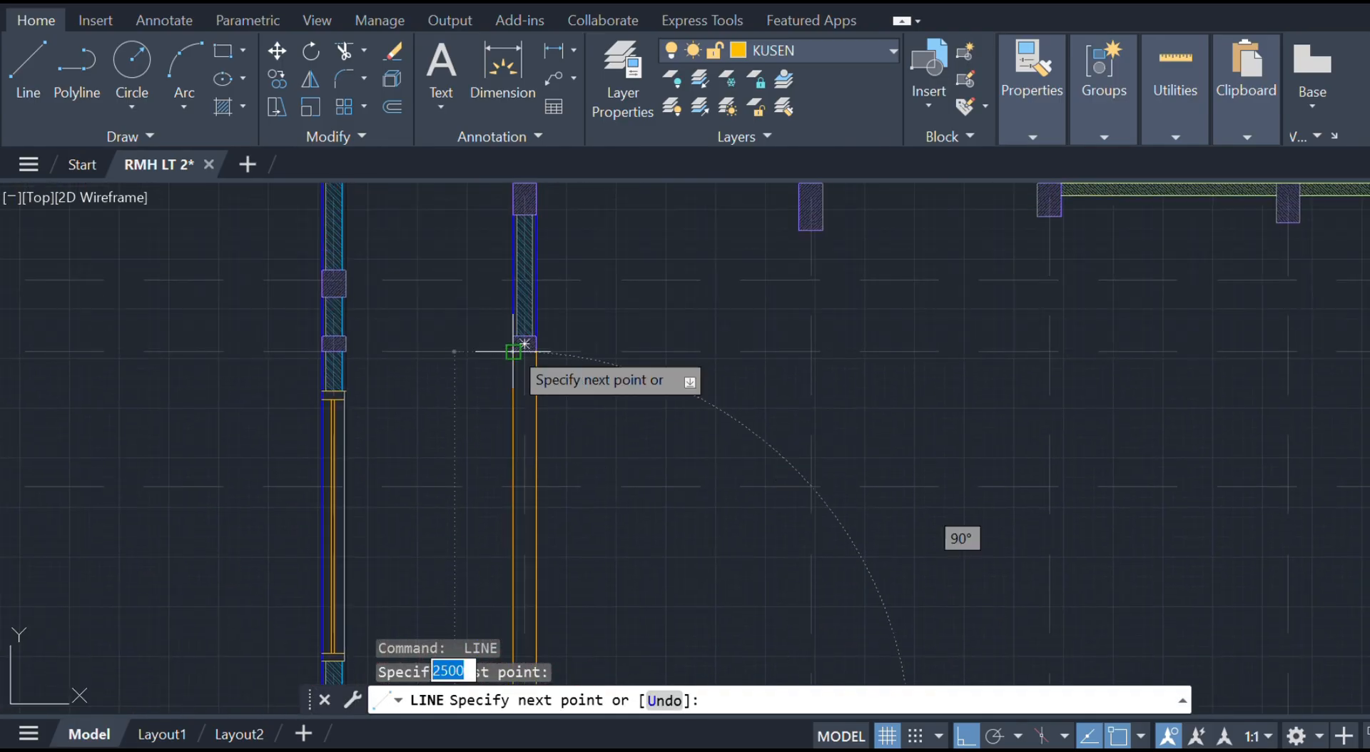
{"action": "key", "text": "Escape"}
- Offset both vertical edge lines of the second wall opening 10 inward
{"action": "left_click", "coordinate": [514, 389]}
{"action": "type", "text": "o"}
{"action": "key", "text": "Return"}
{"action": "type", "text": "10"}
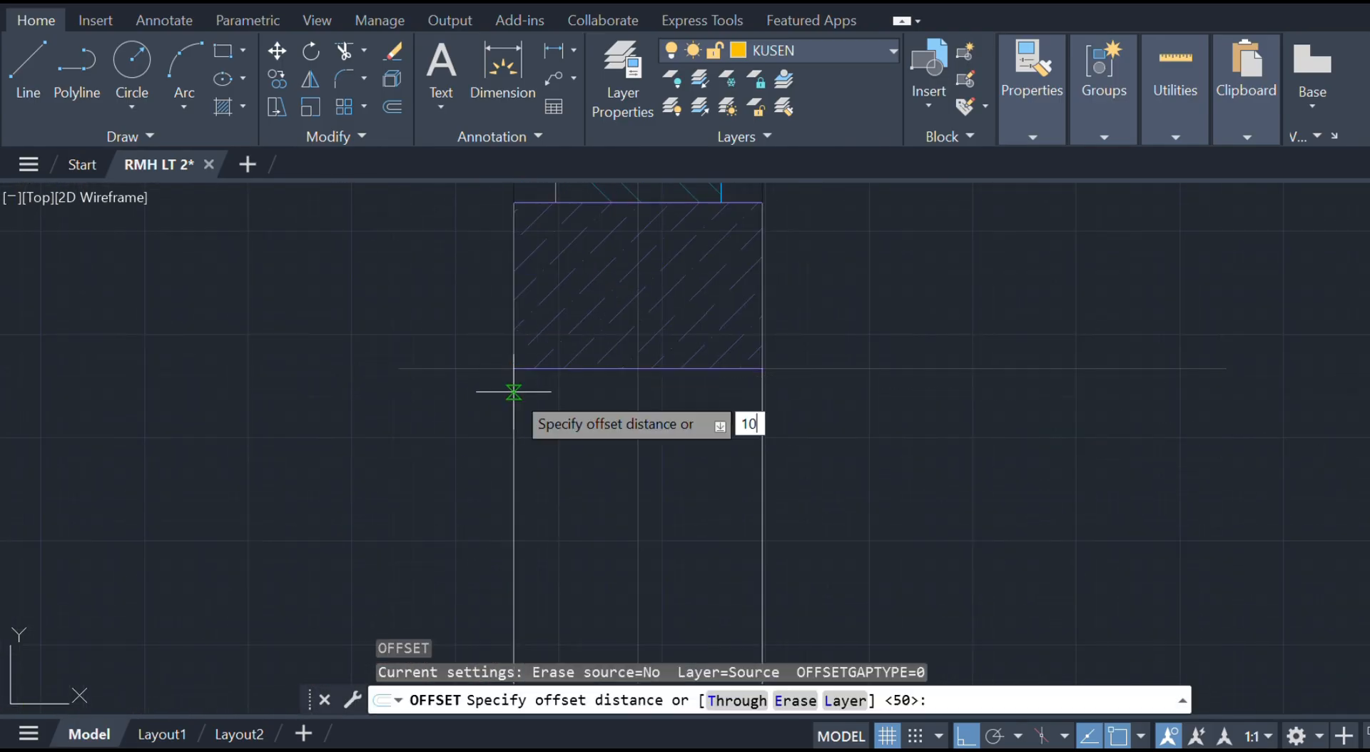
{"action": "key", "text": "Return"}
{"action": "left_click", "coordinate": [614, 413]}
{"action": "left_click", "coordinate": [762, 400]}
{"action": "left_click", "coordinate": [704, 397]}
{"action": "key", "text": "Escape"}
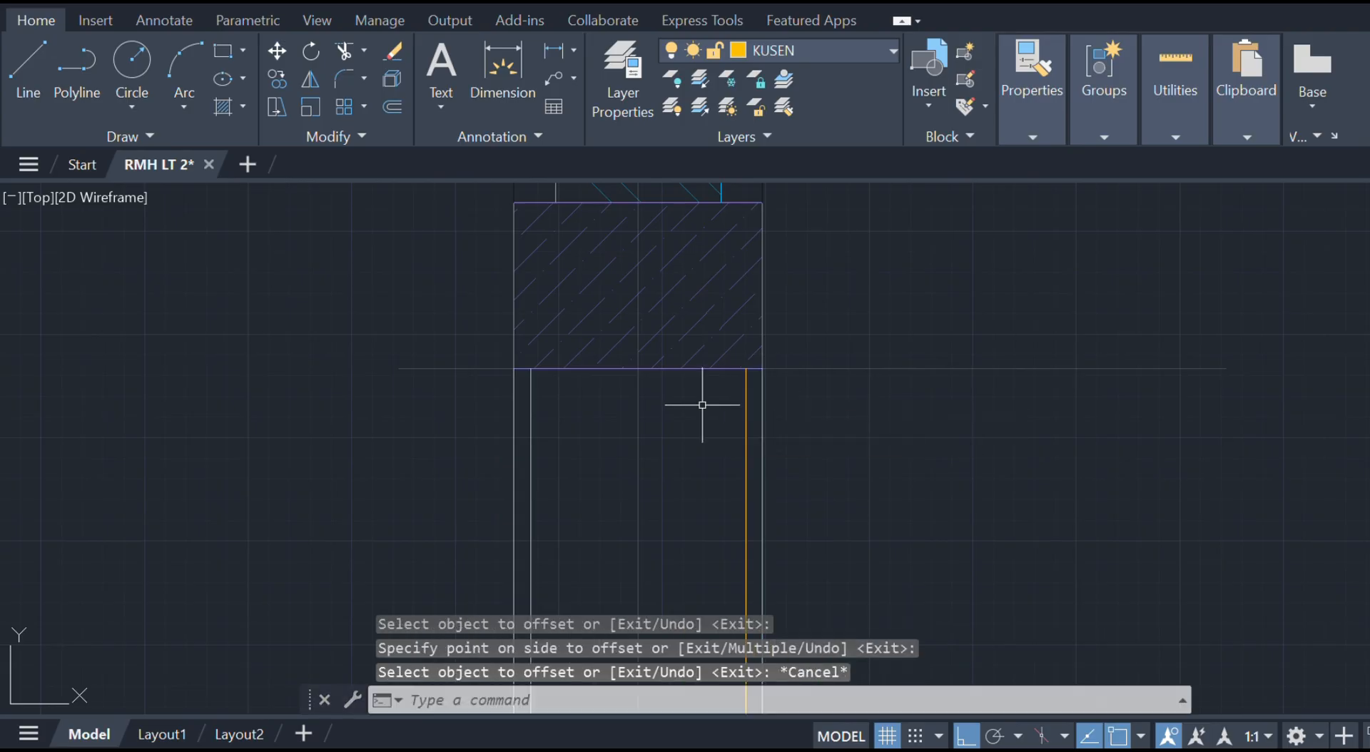
- Draw a horizontal line along the beam's underside between the two inner frame lines
{"action": "type", "text": "l"}
{"action": "key", "text": "Return"}
{"action": "left_click", "coordinate": [746, 368]}
{"action": "left_click", "coordinate": [528, 369]}
{"action": "key", "text": "Escape"}
- Offset the line under the beam 50 downward to form the head frame member
{"action": "left_click", "coordinate": [569, 369]}
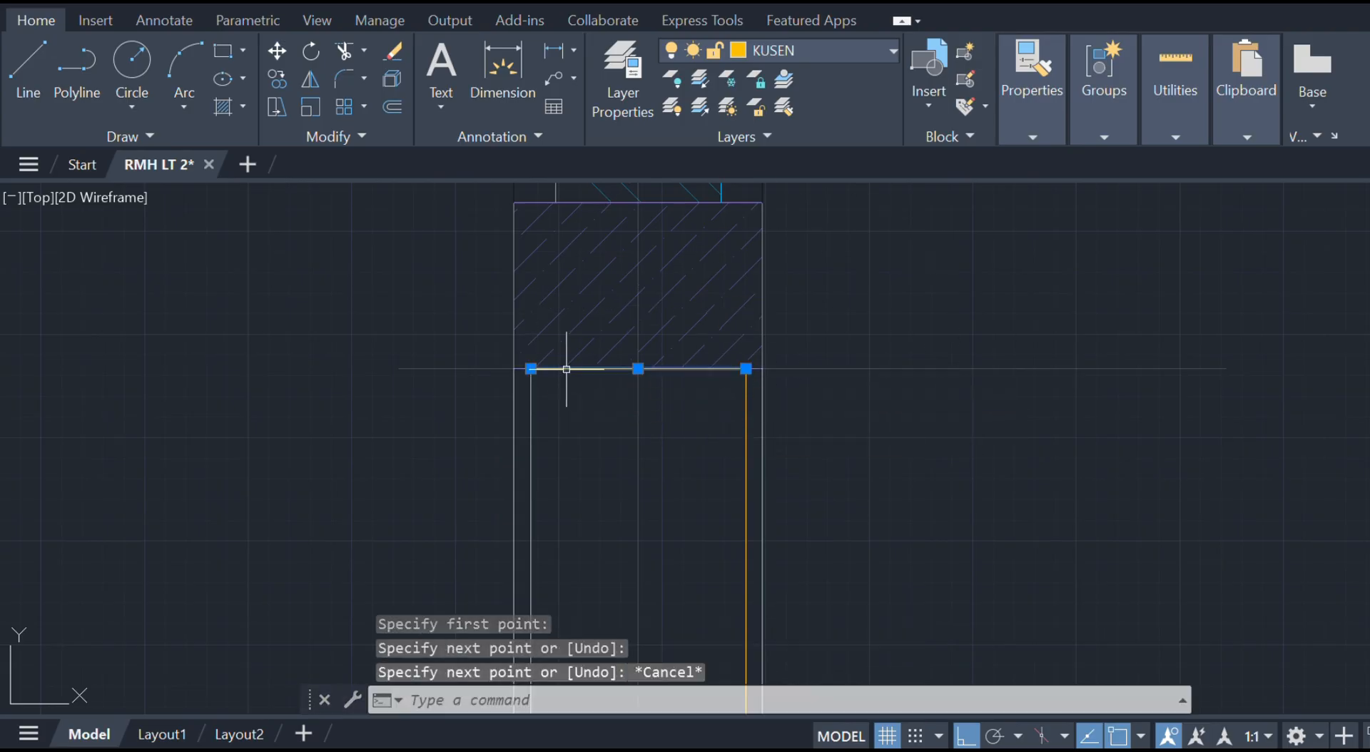
{"action": "type", "text": "o"}
{"action": "key", "text": "Return"}
{"action": "type", "text": "50"}
{"action": "key", "text": "Return"}
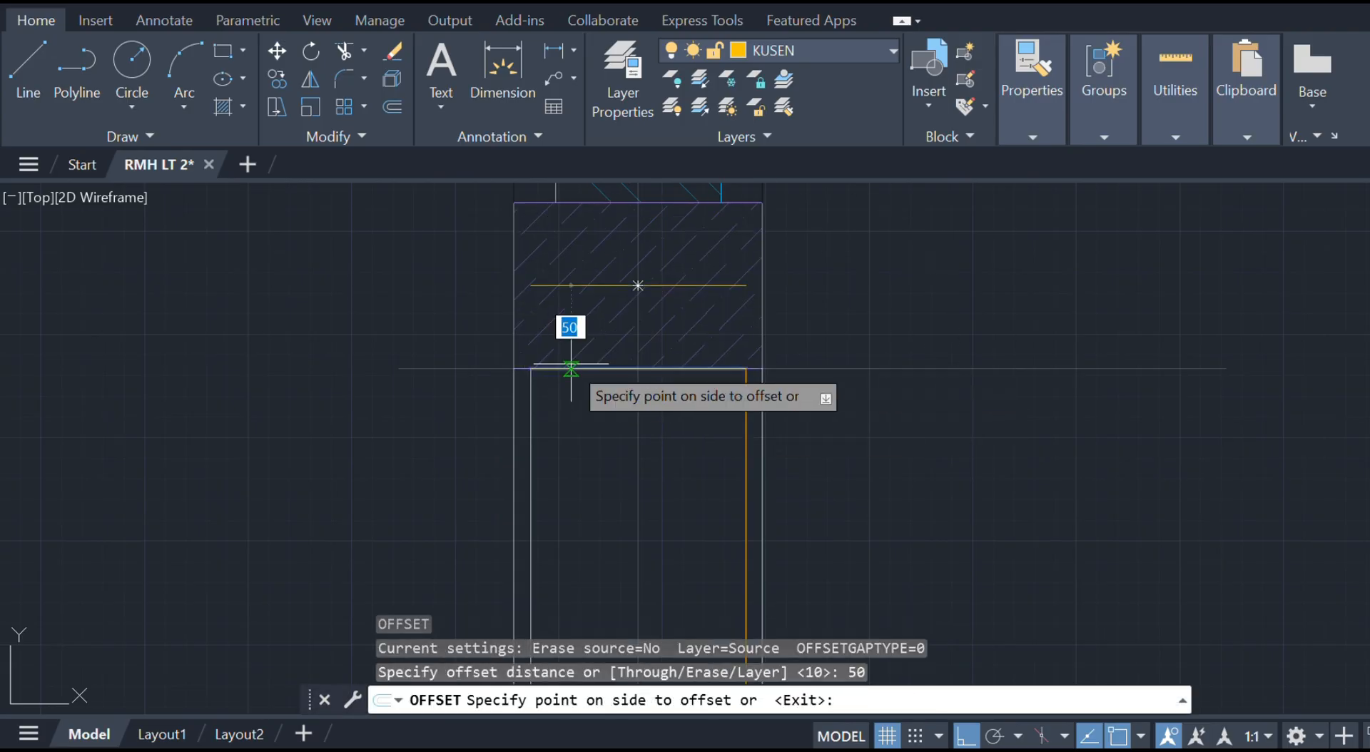
{"action": "left_click", "coordinate": [622, 485]}
{"action": "key", "text": "Escape"}
{"action": "scroll", "coordinate": [728, 447], "scroll_direction": "up", "scroll_amount": 4}
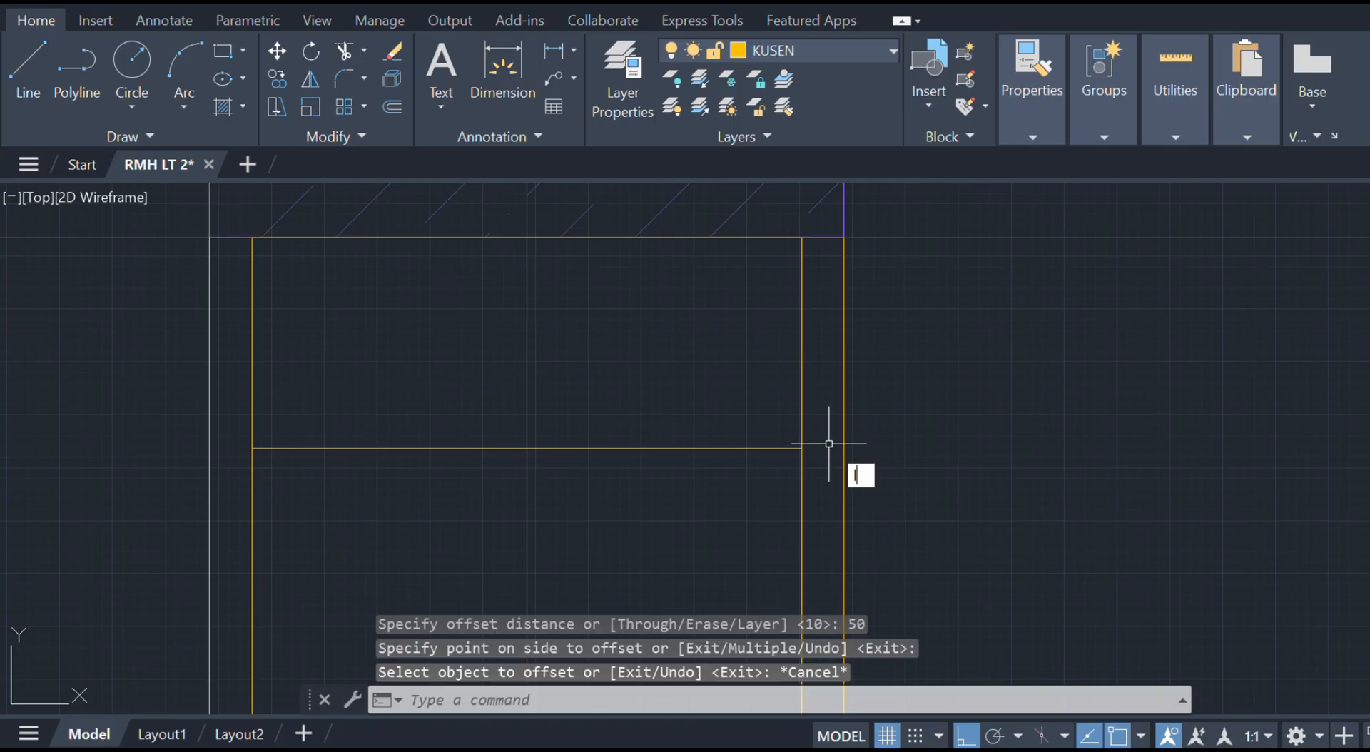
- Draw a rebate 10 high and 20 wide at the head frame's lower right corner and trim the frame line across it
{"action": "type", "text": "l"}
{"action": "key", "text": "Return"}
{"action": "left_click", "coordinate": [801, 448]}
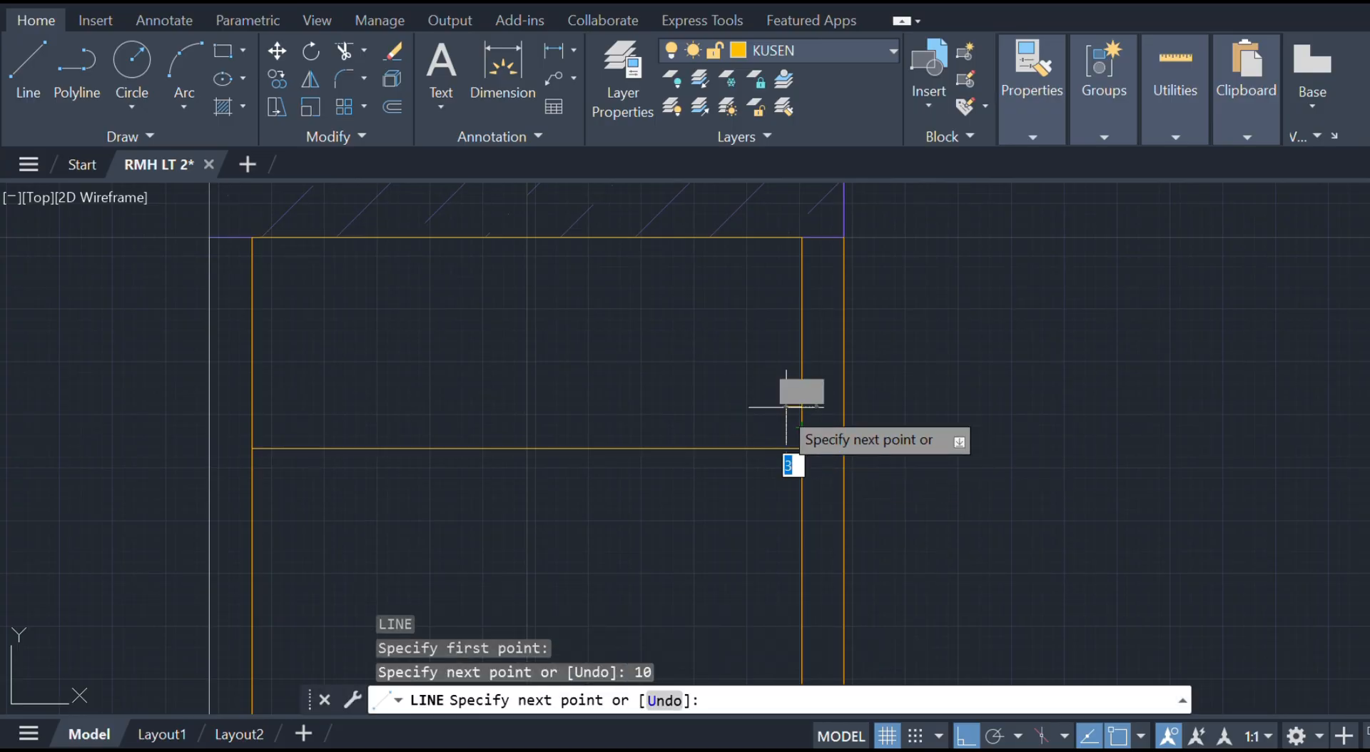
{"action": "type", "text": "20"}
{"action": "key", "text": "Return"}
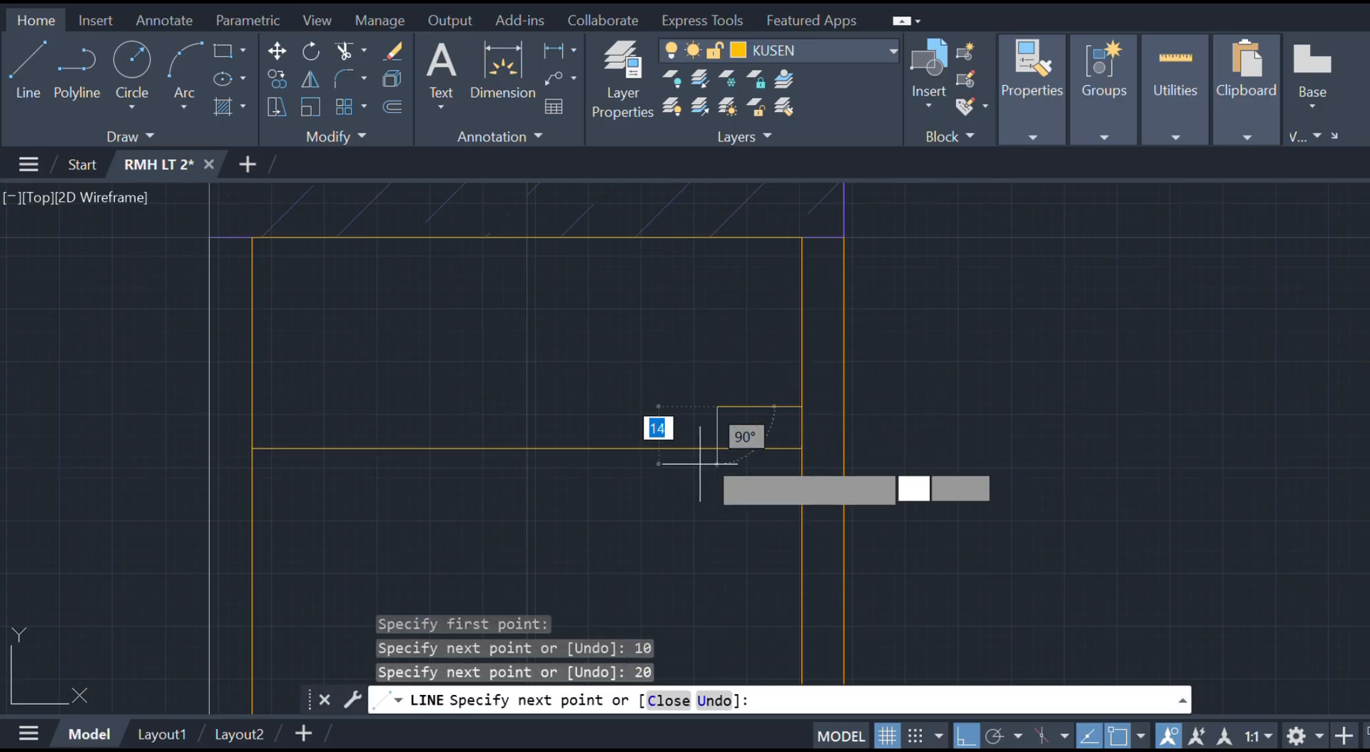
{"action": "key", "text": "Escape"}
{"action": "type", "text": "tr"}
{"action": "key", "text": "Return"}
{"action": "left_click_drag", "start_coordinate": [729, 434], "coordinate": [744, 466]}
{"action": "key", "text": "Escape"}
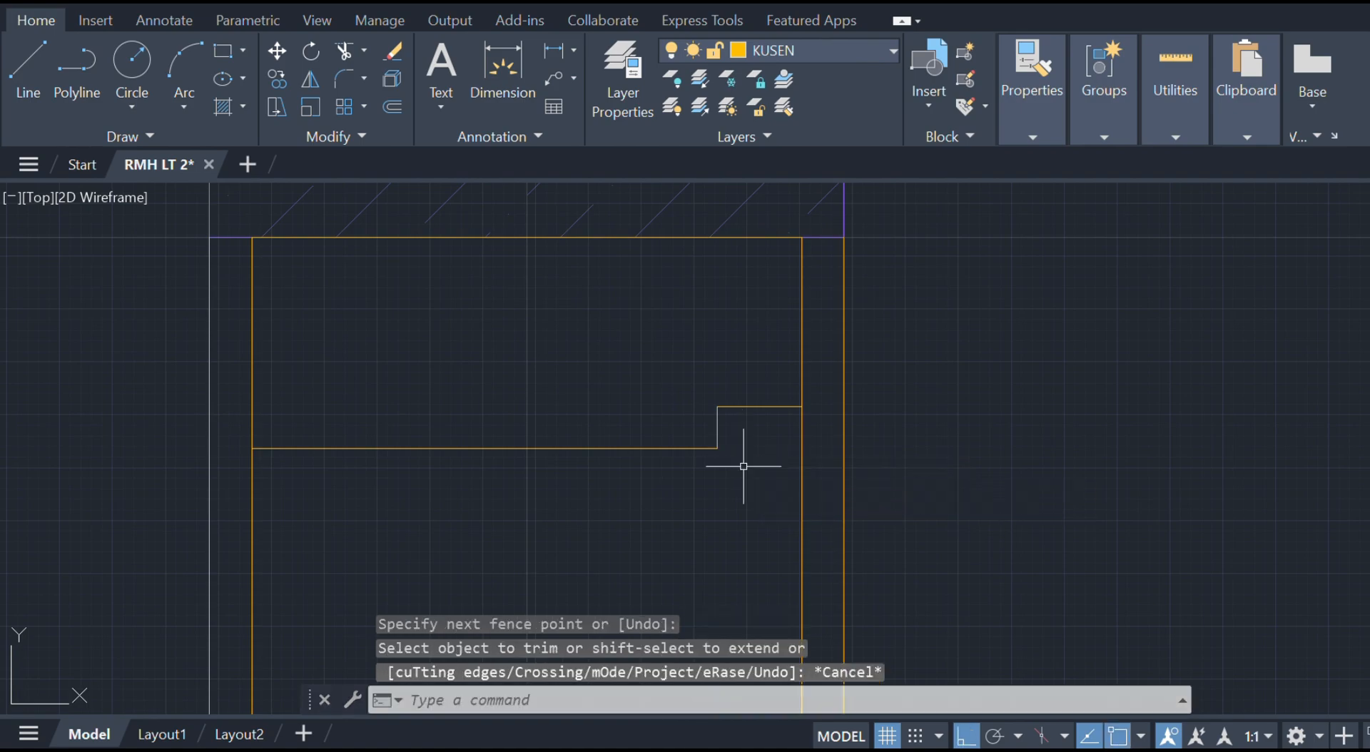
- Draw a vertical line from the rebate's inner corner down to the floor and erase the opening's two outer edge lines
{"action": "type", "text": "l"}
{"action": "key", "text": "Return"}
{"action": "left_click", "coordinate": [717, 448]}
{"action": "scroll", "coordinate": [685, 328], "scroll_direction": "down", "scroll_amount": 3}
{"action": "mouse_move", "coordinate": [685, 327]}
{"action": "middle_mouse_down"}
{"action": "mouse_move", "coordinate": [713, 189]}
{"action": "mouse_move", "coordinate": [711, 321]}
{"action": "middle_mouse_up"}
{"action": "scroll", "coordinate": [663, 514], "scroll_direction": "up", "scroll_amount": 4}
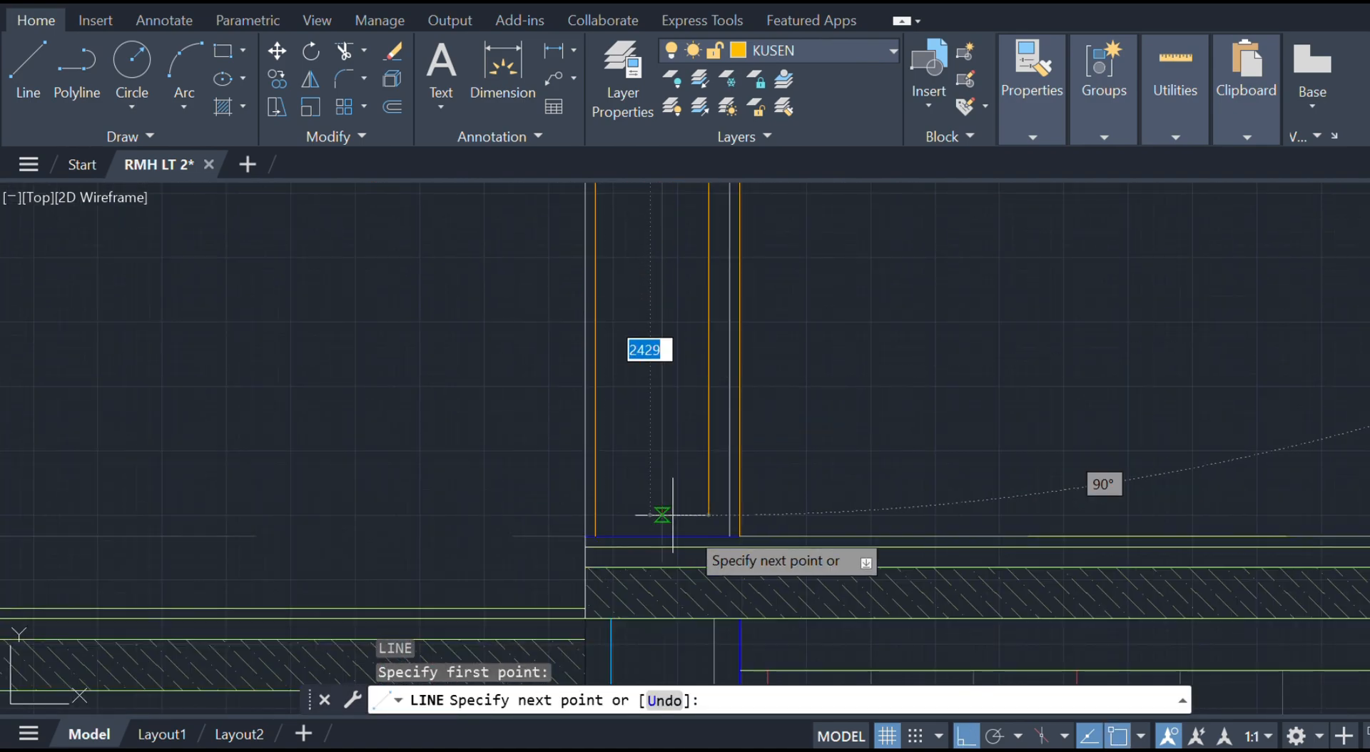
{"action": "left_click", "coordinate": [719, 529]}
{"action": "key", "text": "Escape"}
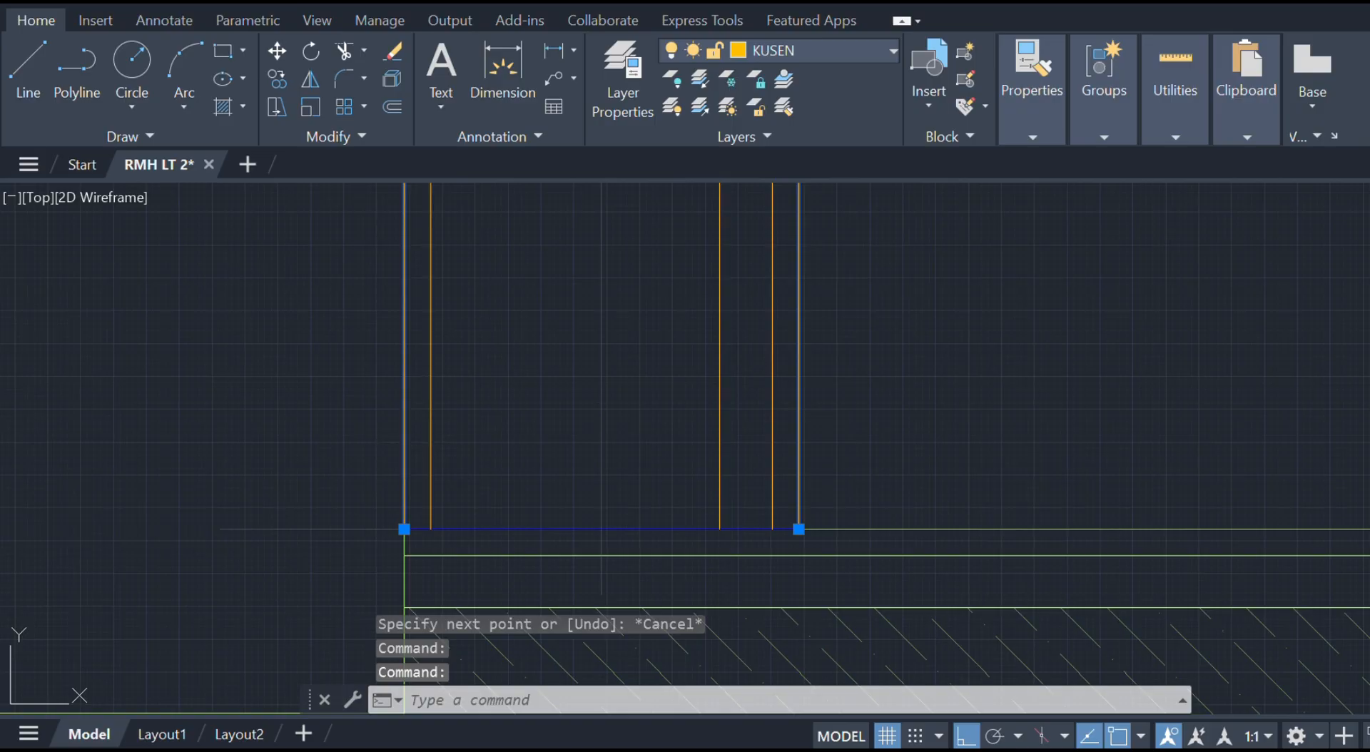
{"action": "scroll", "coordinate": [447, 386], "scroll_direction": "down", "scroll_amount": 3}
{"action": "scroll", "coordinate": [520, 535], "scroll_direction": "up", "scroll_amount": 5}
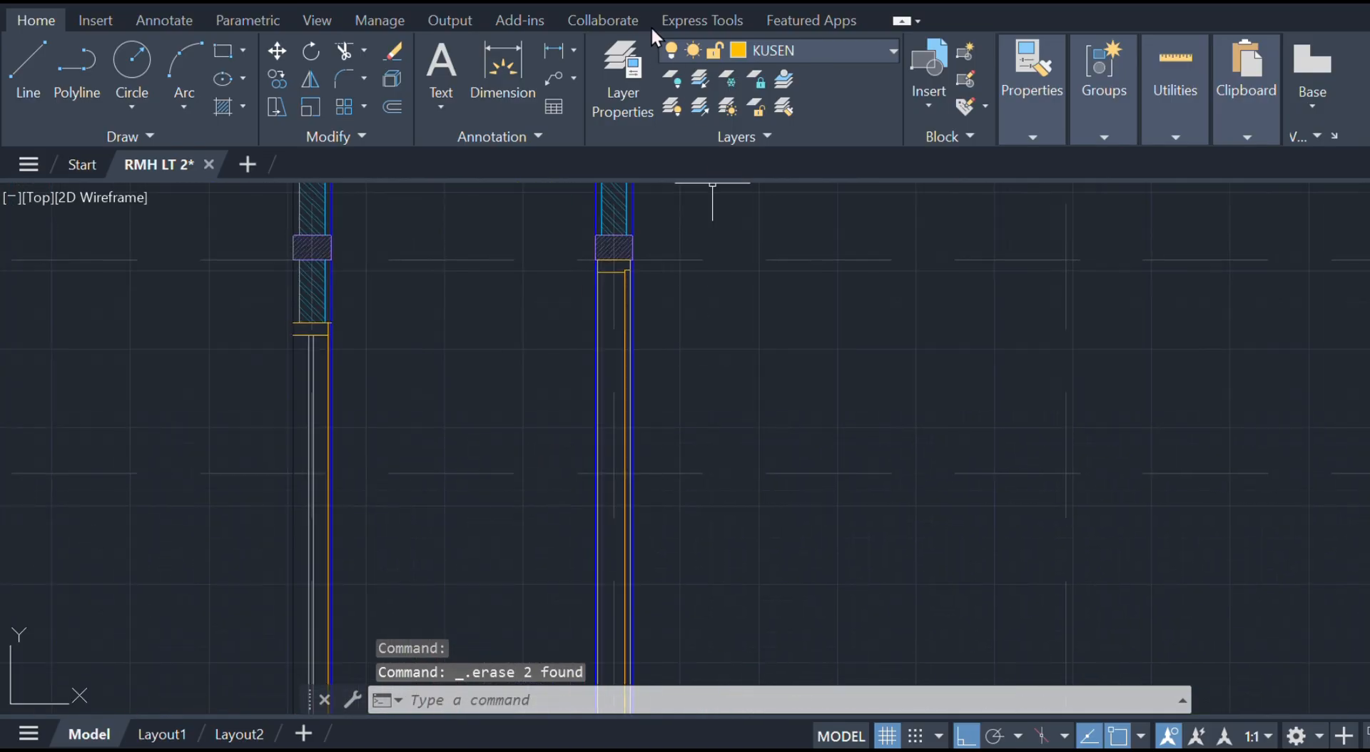
- Draw a vertical line along the third wall opening's right edge from the beam down to the floor
{"action": "scroll", "coordinate": [714, 228], "scroll_direction": "down", "scroll_amount": 5}
{"action": "scroll", "coordinate": [847, 216], "scroll_direction": "up", "scroll_amount": 5}
{"action": "type", "text": "l"}
{"action": "left_click", "coordinate": [850, 222]}
{"action": "scroll", "coordinate": [842, 286], "scroll_direction": "down", "scroll_amount": 4}
{"action": "scroll", "coordinate": [787, 505], "scroll_direction": "up", "scroll_amount": 8}
{"action": "left_click", "coordinate": [816, 505]}
{"action": "key", "text": "space"}
- Draw a vertical line along the third wall opening's left edge from the floor up to the beam
{"action": "key", "text": "space"}
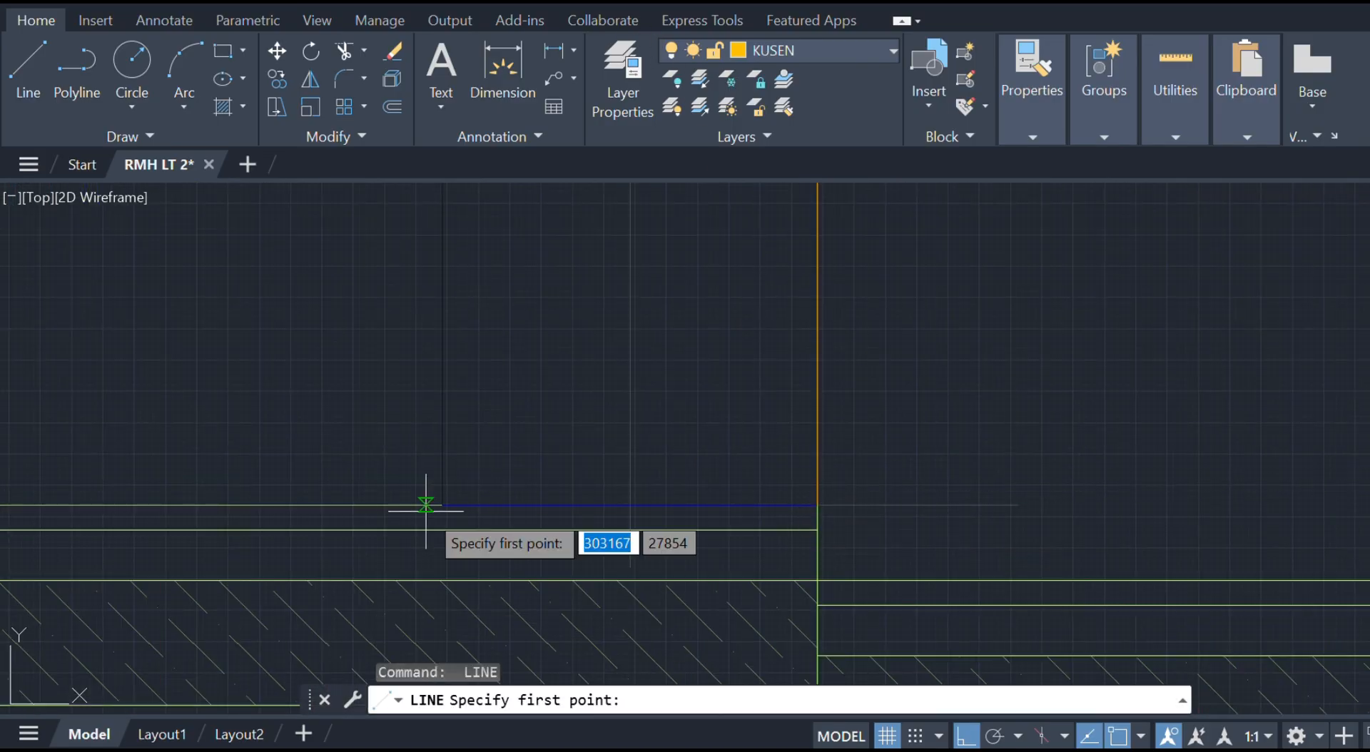
{"action": "left_click", "coordinate": [442, 505]}
{"action": "scroll", "coordinate": [628, 457], "scroll_direction": "down", "scroll_amount": 6}
{"action": "scroll", "coordinate": [571, 229], "scroll_direction": "up", "scroll_amount": 6}
{"action": "left_click", "coordinate": [562, 222]}
{"action": "key", "text": "Escape"}
- Offset the third opening's two vertical edge lines 10 inward
{"action": "type", "text": "o 10"}
{"action": "left_click", "coordinate": [562, 261]}
{"action": "left_click", "coordinate": [687, 267]}
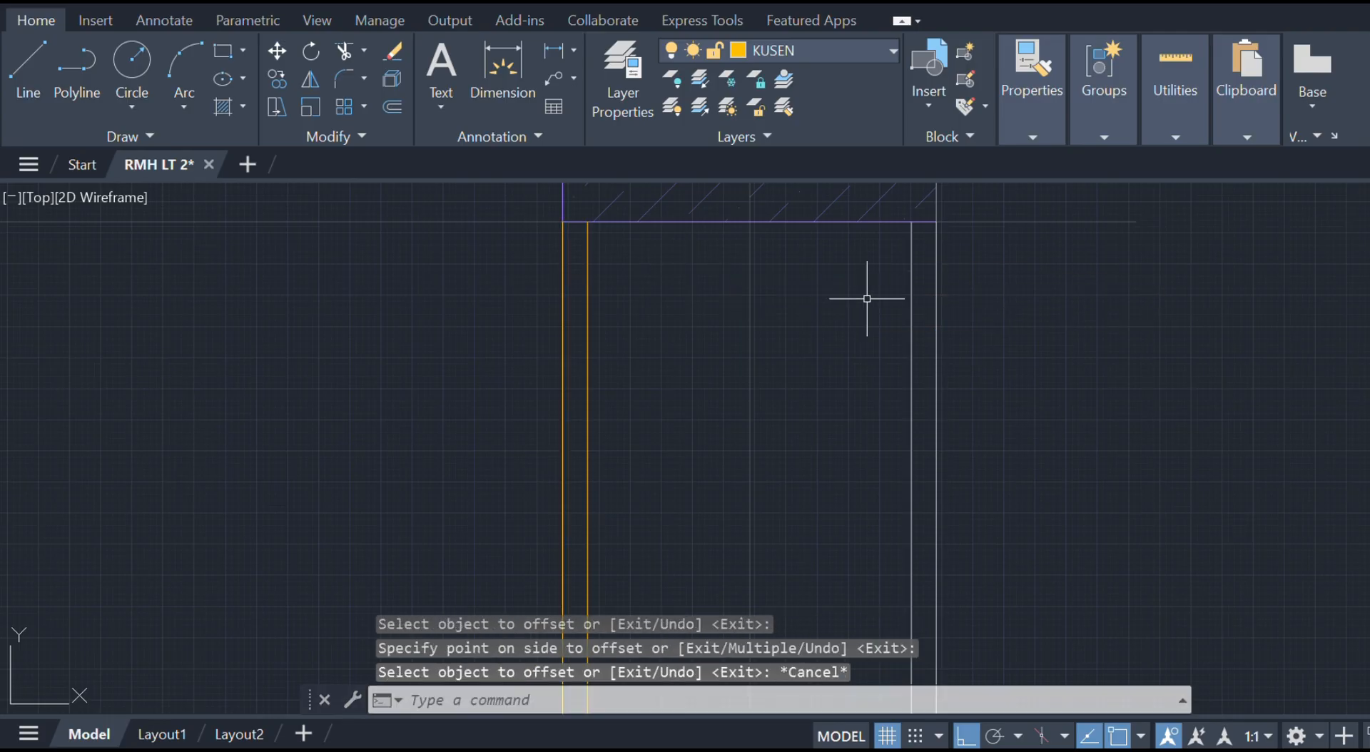
- Draw a line under the third opening's beam between the inner frame lines and offset it 50 downward
{"action": "type", "text": "l"}
{"action": "left_click", "coordinate": [911, 222]}
{"action": "left_click", "coordinate": [587, 222]}
{"action": "key", "text": "Escape"}
{"action": "type", "text": "o 50"}
{"action": "left_click", "coordinate": [606, 222]}
{"action": "left_click", "coordinate": [716, 471]}
- Draw a rebate 10 high and 20 wide at the third opening's head frame corner, continuing its vertical line down to the floor
{"action": "left_click", "coordinate": [931, 316]}
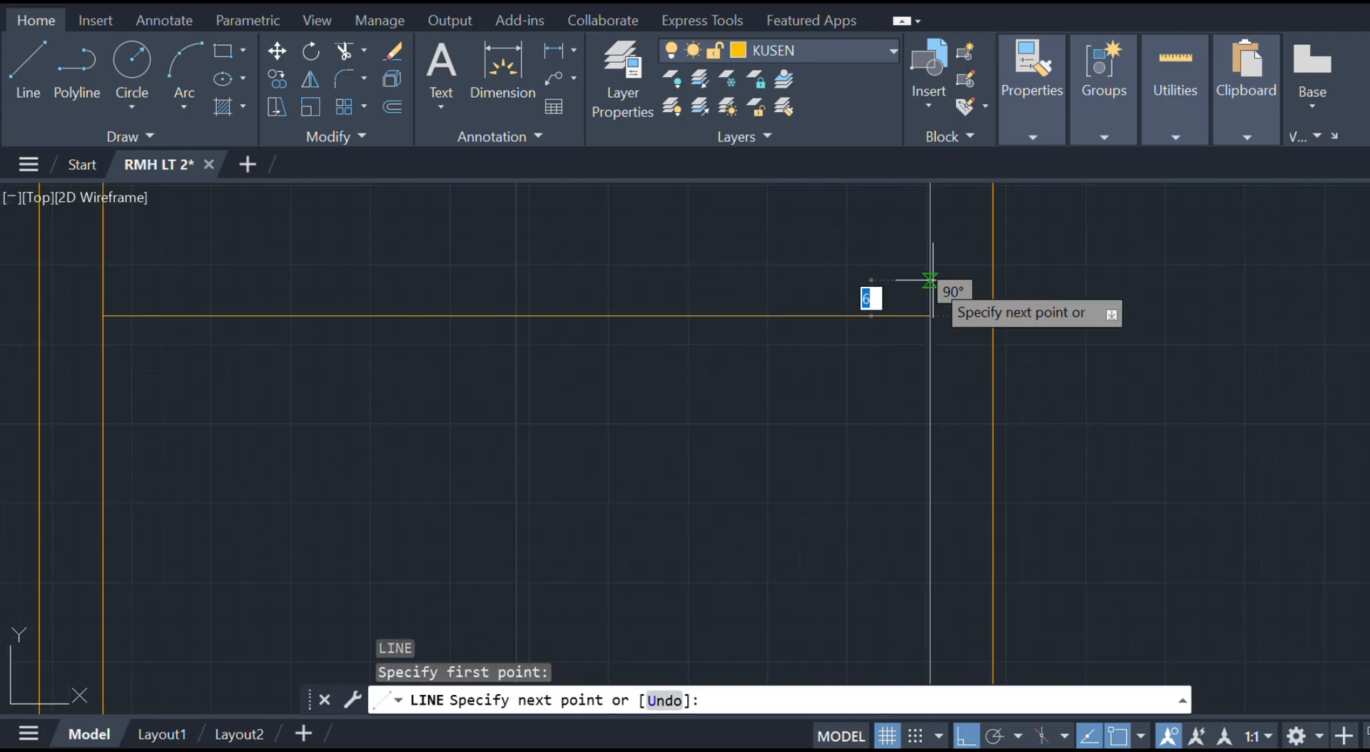
{"action": "scroll", "coordinate": [780, 245], "scroll_direction": "down", "scroll_amount": 4}
{"action": "scroll", "coordinate": [789, 559], "scroll_direction": "up", "scroll_amount": 5}
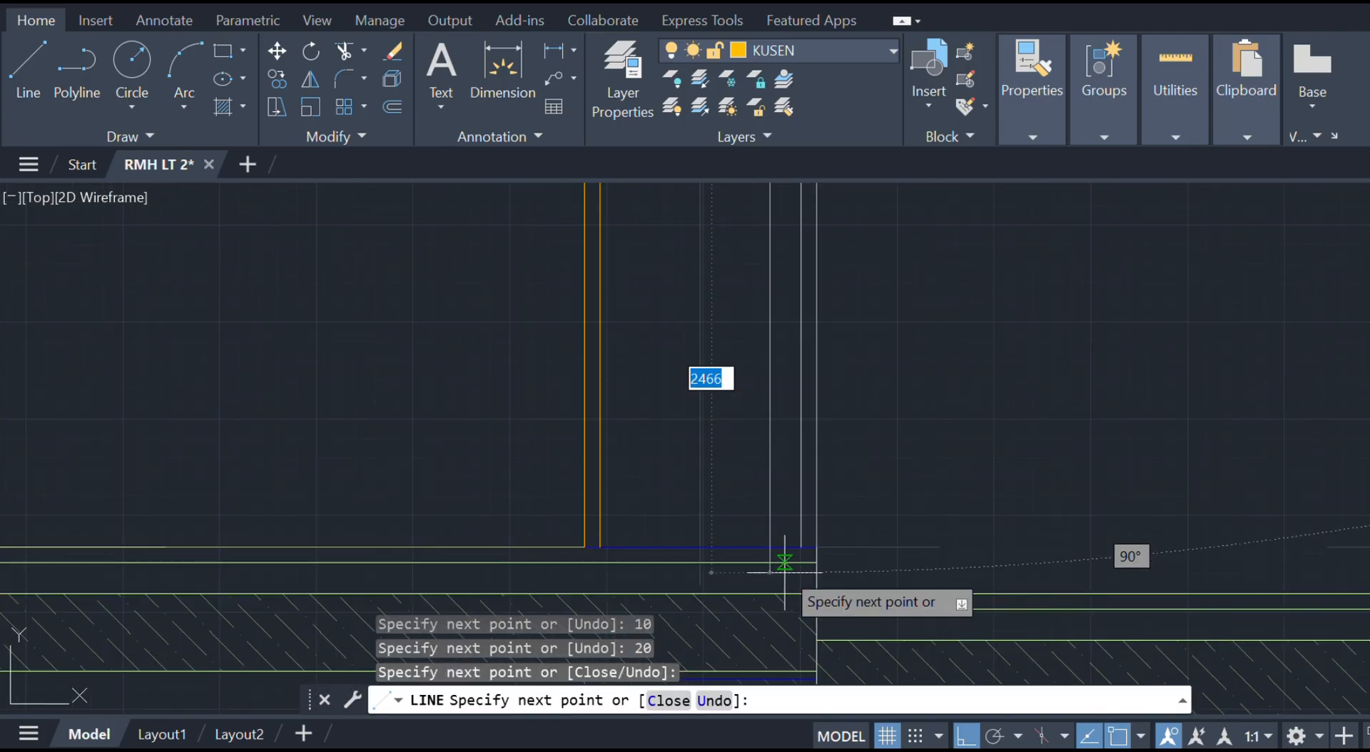
{"action": "key", "text": "Escape"}
- Erase the third opening's outer edge lines and trim the head frame line across the rebate
{"action": "key", "text": "Delete"}
{"action": "middle_click_drag", "start_coordinate": [550, 453], "coordinate": [792, 583]}
{"action": "scroll", "coordinate": [763, 240], "scroll_direction": "up", "scroll_amount": 10}
{"action": "type", "text": "tr"}
{"action": "left_click", "coordinate": [773, 383]}
{"action": "key", "text": "Escape"}
{"action": "key", "text": "Escape"}
{"action": "scroll", "coordinate": [767, 371], "scroll_direction": "down", "scroll_amount": 10}
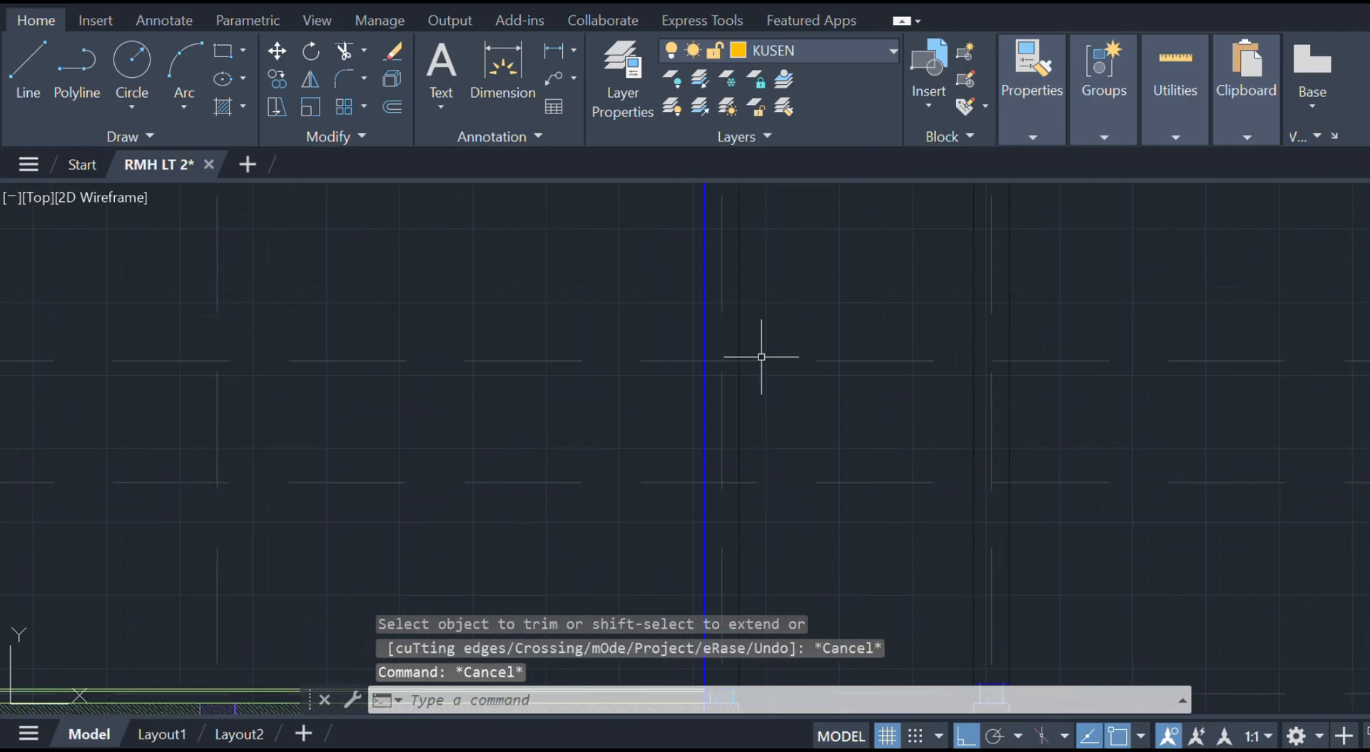
- Draw a vertical line along the fourth opening's edge down to the floor and offset it 150 to the opposite edge
{"action": "type", "text": "l"}
{"action": "left_click", "coordinate": [798, 306]}
{"action": "left_click", "coordinate": [790, 526]}
{"action": "type", "text": "o 150"}
{"action": "key", "text": "Return"}
{"action": "left_click", "coordinate": [789, 383]}
{"action": "key", "text": "Escape"}
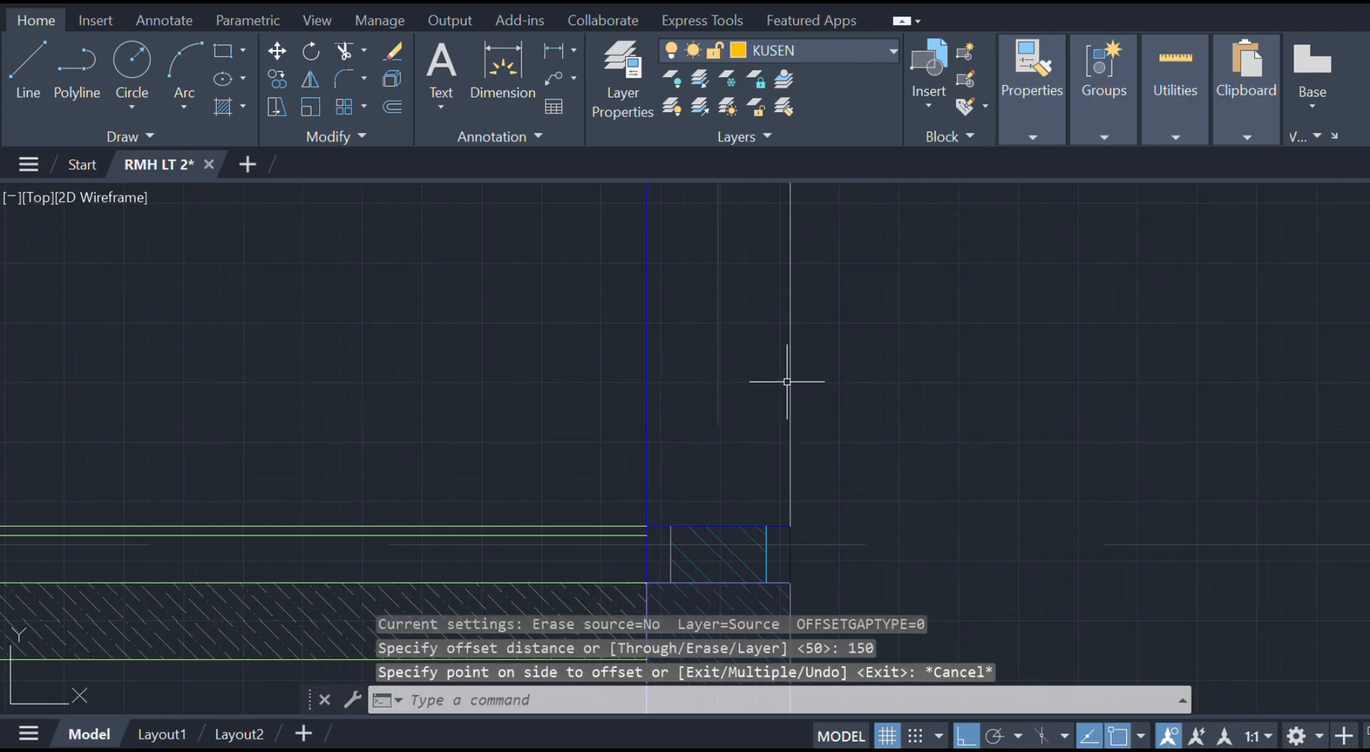
- Offset the fourth opening's two vertical edge lines 10 inward
{"action": "type", "text": "o 10"}
{"action": "left_click", "coordinate": [647, 371]}
{"action": "left_click", "coordinate": [680, 364]}
{"action": "left_click", "coordinate": [790, 361]}
{"action": "type", "text": "10"}
{"action": "key", "text": "Escape"}
- Draw a line under the fourth opening's beam between the inner frame lines and offset it 50 downward
{"action": "scroll", "coordinate": [714, 400], "scroll_direction": "down", "scroll_amount": 10}
{"action": "scroll", "coordinate": [814, 389], "scroll_direction": "up", "scroll_amount": 12}
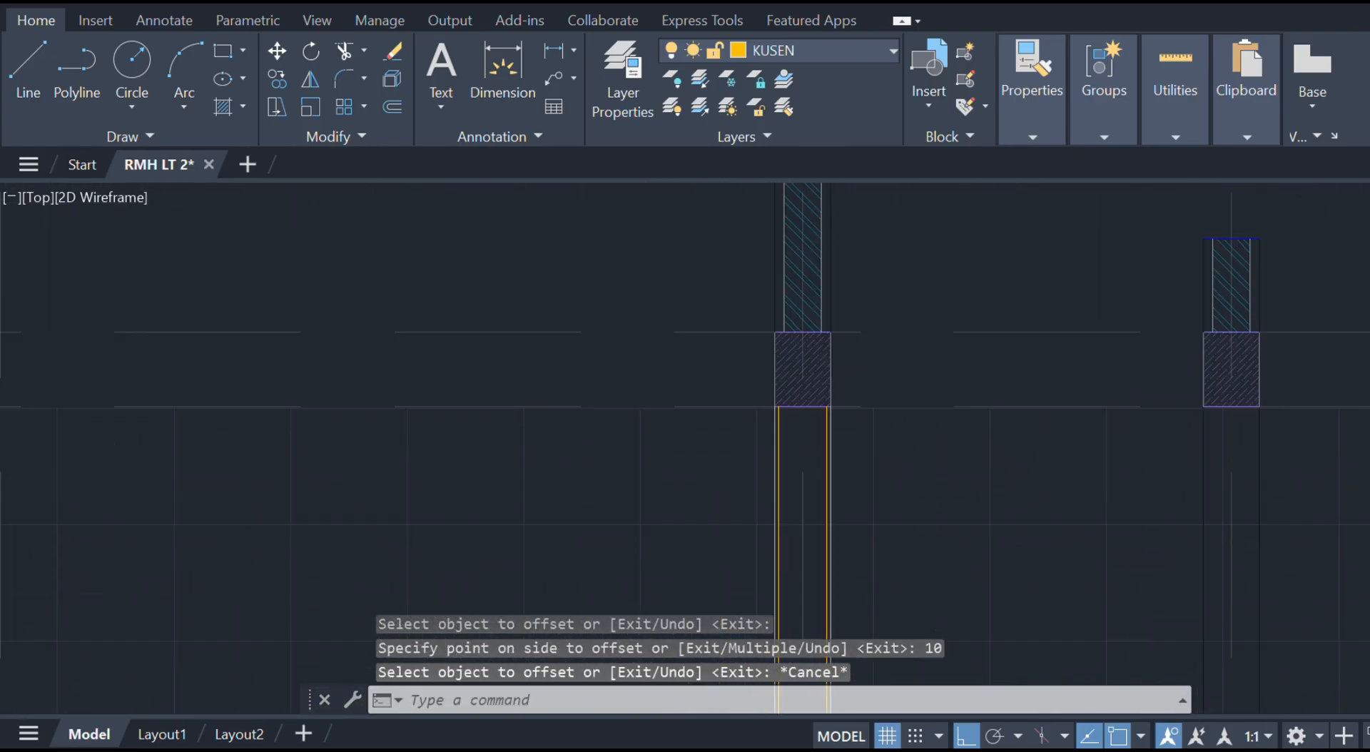
{"action": "type", "text": "l"}
{"action": "left_click", "coordinate": [840, 515]}
{"action": "left_click", "coordinate": [525, 515]}
{"action": "type", "text": "o 50"}
{"action": "scroll", "coordinate": [649, 314], "scroll_direction": "down", "scroll_amount": 8}
{"action": "left_click", "coordinate": [665, 386]}
- Draw a rebate 10 high and 20 wide at the fourth opening's head frame corner, continuing its vertical line down to the floor
{"action": "scroll", "coordinate": [667, 384], "scroll_direction": "up", "scroll_amount": 8}
{"action": "type", "text": "l"}
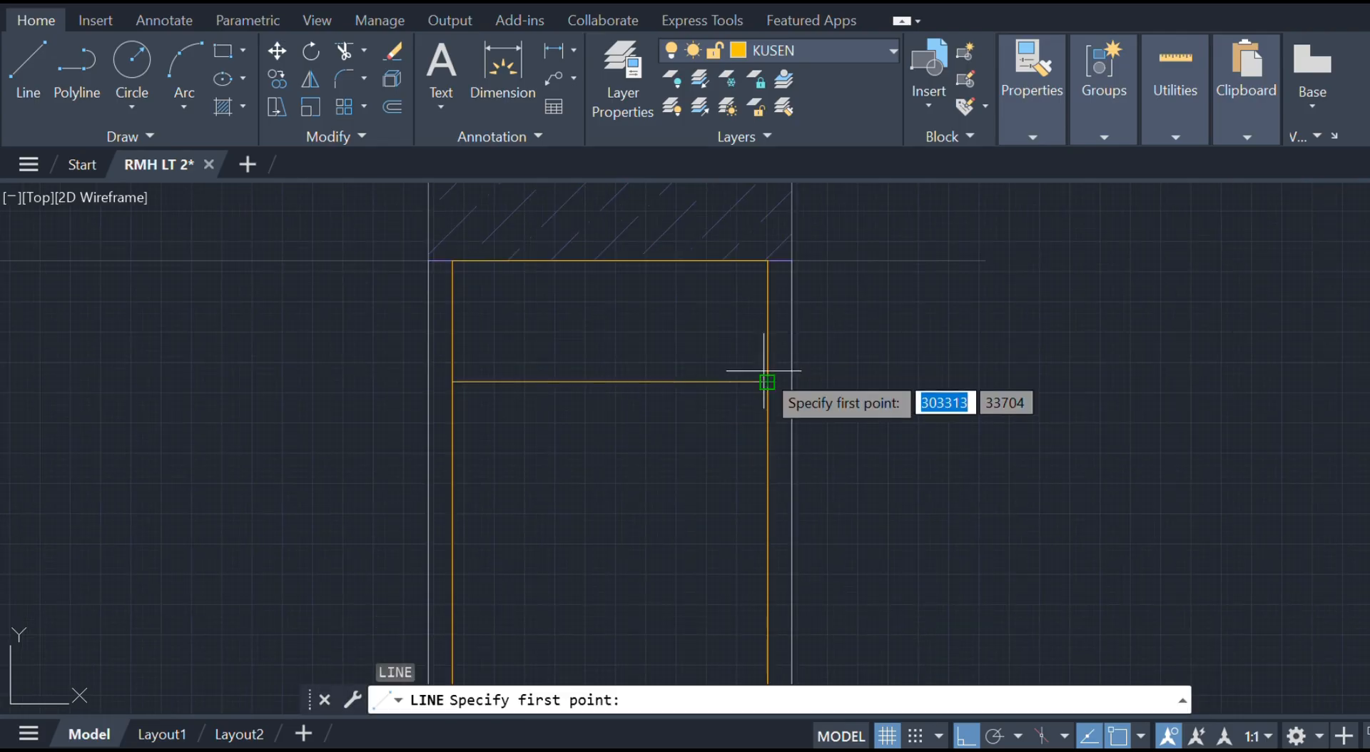
{"action": "left_click", "coordinate": [768, 380]}
{"action": "type", "text": "10 20"}
{"action": "left_click", "coordinate": [692, 401]}
{"action": "scroll", "coordinate": [700, 441], "scroll_direction": "down", "scroll_amount": 6}
{"action": "middle_click_drag", "start_coordinate": [706, 442], "coordinate": [774, 232]}
{"action": "middle_click_drag", "start_coordinate": [834, 503], "coordinate": [844, 269]}
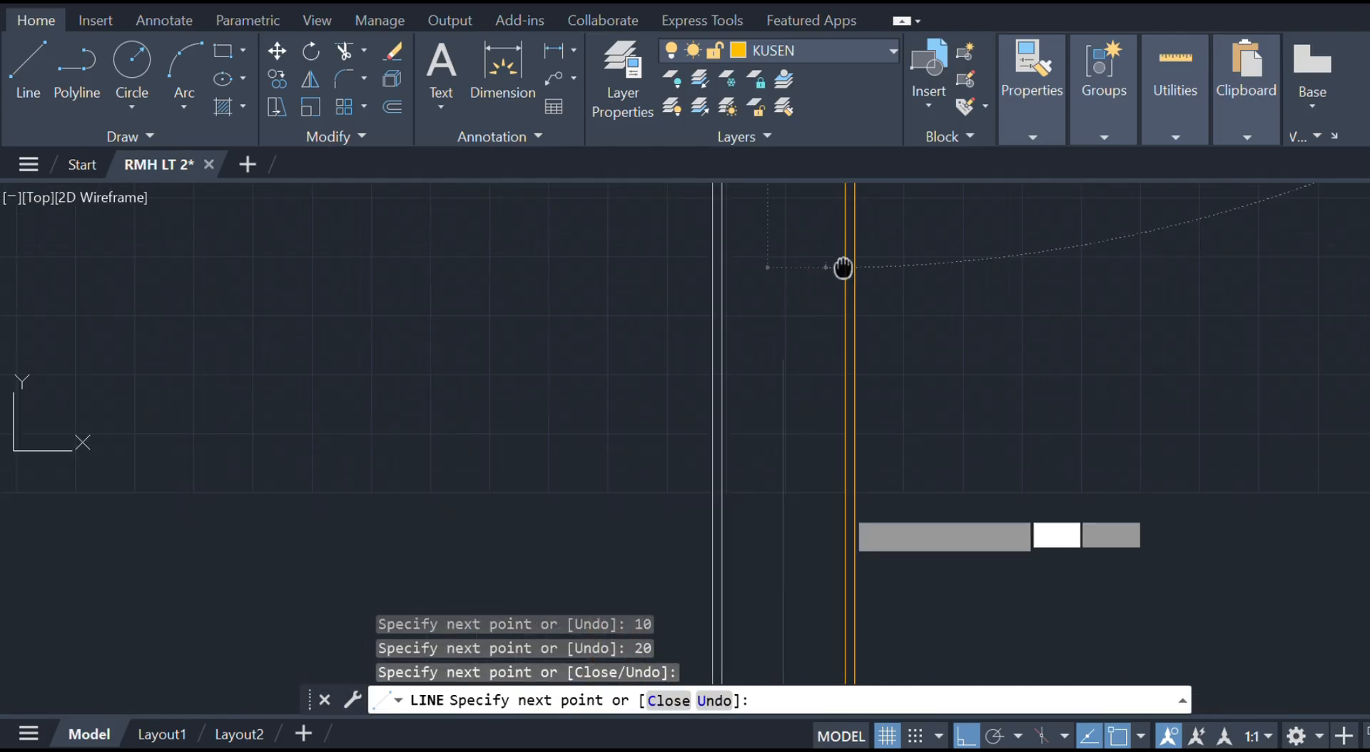
{"action": "scroll", "coordinate": [849, 421], "scroll_direction": "up", "scroll_amount": 4}
{"action": "left_click", "coordinate": [853, 420]}
{"action": "key", "text": "Escape"}
- Trim the fourth opening's head frame line across the rebate and erase the opening's outer edge lines
{"action": "scroll", "coordinate": [849, 417], "scroll_direction": "down", "scroll_amount": 8}
{"action": "scroll", "coordinate": [810, 385], "scroll_direction": "up", "scroll_amount": 2}
{"action": "type", "text": "tr"}
{"action": "left_click", "coordinate": [802, 381]}
{"action": "left_click", "coordinate": [802, 414]}
{"action": "key", "text": "Escape"}
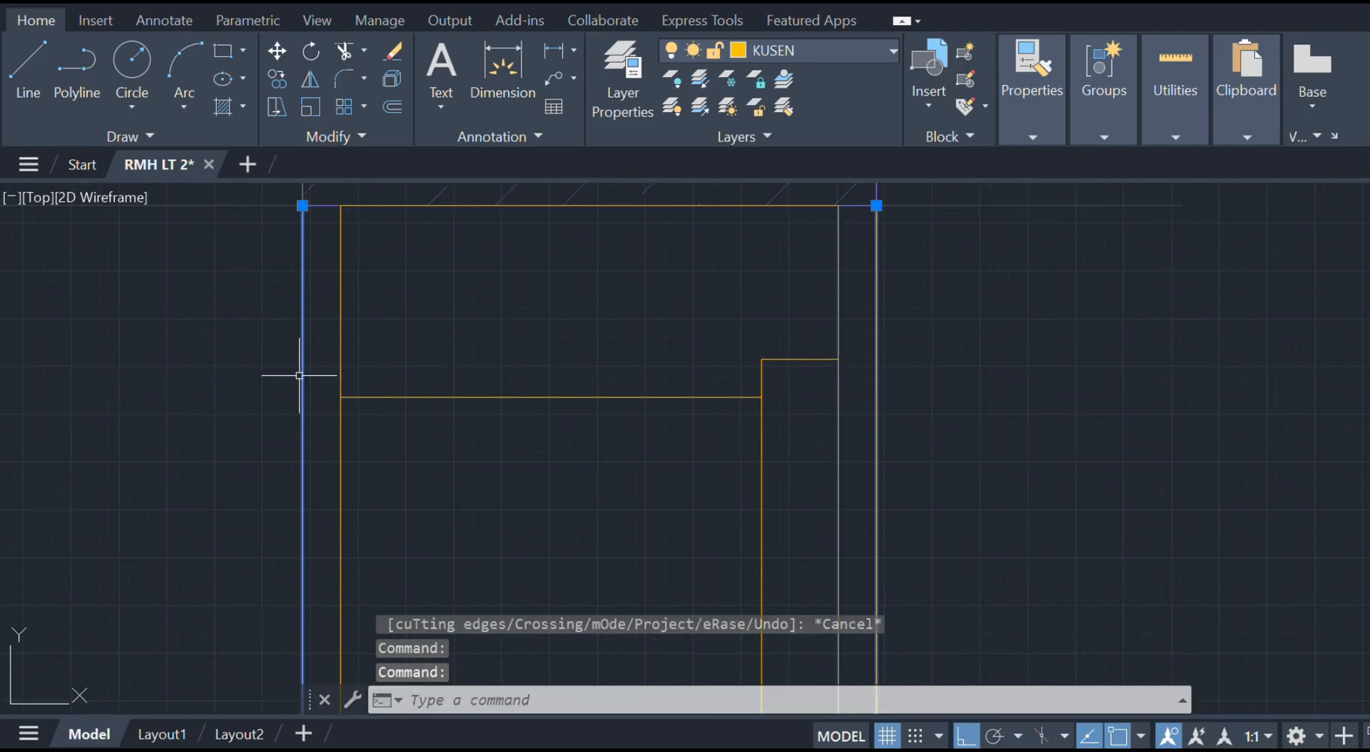
- Draw a vertical line along the edge of the small window opening between the upper and lower beams
{"action": "scroll", "coordinate": [713, 321], "scroll_direction": "down", "scroll_amount": 6}
{"action": "scroll", "coordinate": [697, 281], "scroll_direction": "up", "scroll_amount": 7}
{"action": "mouse_move", "coordinate": [697, 281]}
{"action": "middle_mouse_down"}
{"action": "mouse_move", "coordinate": [682, 347]}
{"action": "mouse_move", "coordinate": [680, 321]}
{"action": "middle_mouse_up"}
{"action": "scroll", "coordinate": [681, 321], "scroll_direction": "up", "scroll_amount": 4}
{"action": "type", "text": "l"}
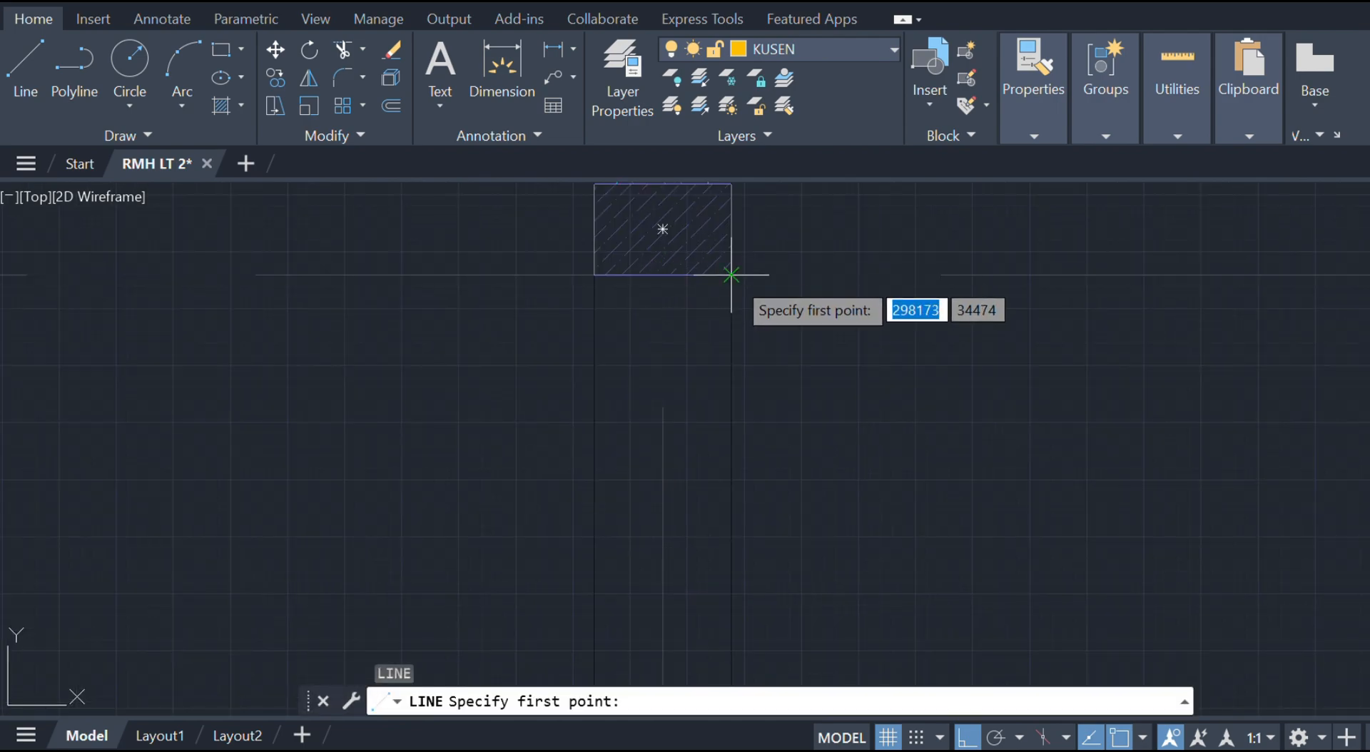
{"action": "left_click", "coordinate": [731, 275]}
{"action": "scroll", "coordinate": [731, 275], "scroll_direction": "down", "scroll_amount": 6}
{"action": "scroll", "coordinate": [738, 367], "scroll_direction": "up", "scroll_amount": 2}
{"action": "left_click", "coordinate": [735, 426]}
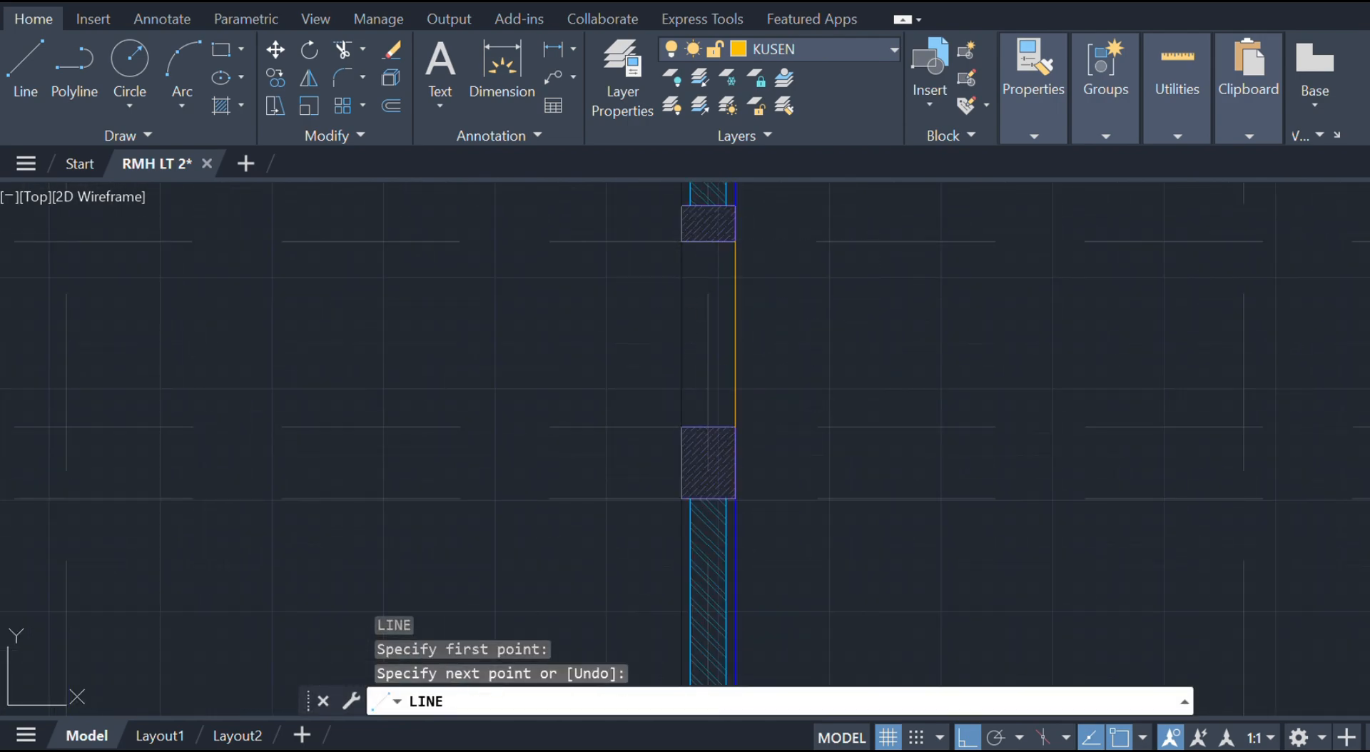
- Offset the window opening's edge line 150 to the opposite side of the wall
{"action": "key", "text": "Escape"}
{"action": "left_click", "coordinate": [732, 358]}
{"action": "type", "text": "o "}
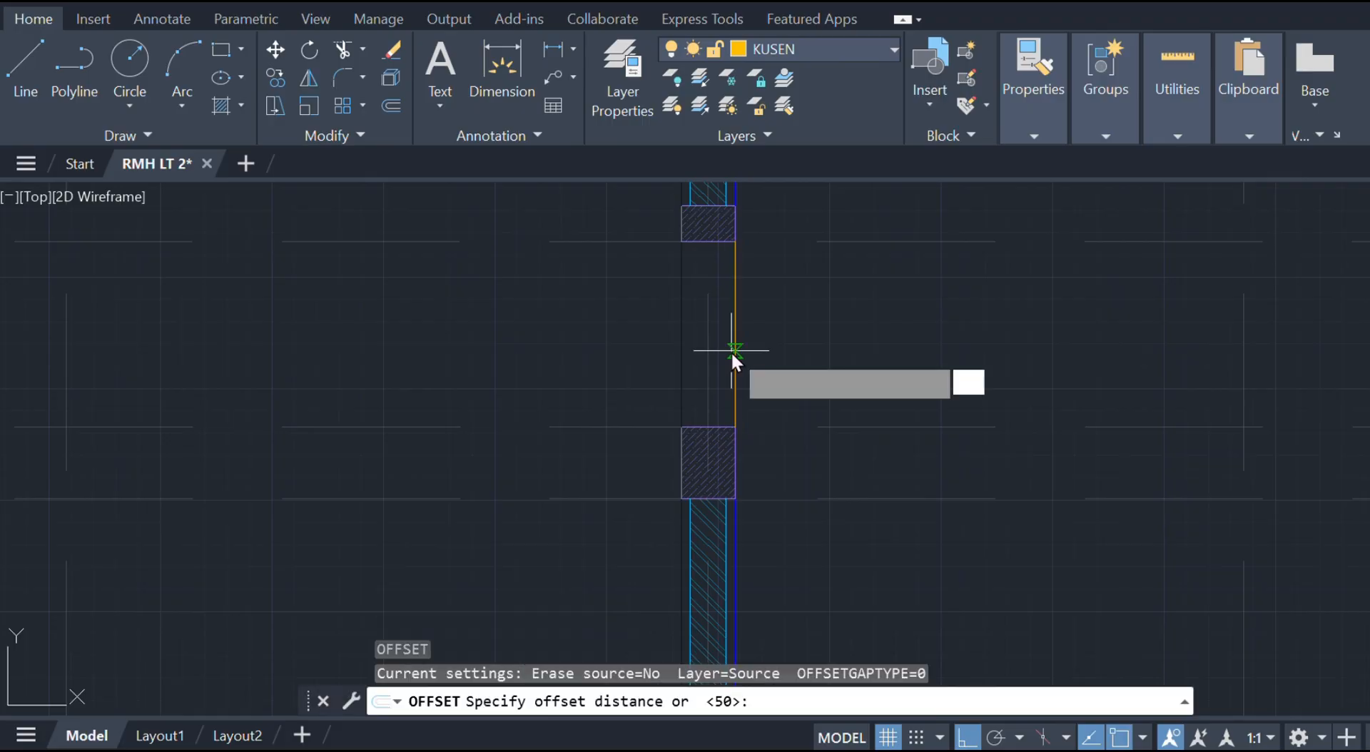
{"action": "type", "text": "150"}
{"action": "left_click", "coordinate": [687, 313]}
{"action": "scroll", "coordinate": [674, 312], "scroll_direction": "up", "scroll_amount": 3}
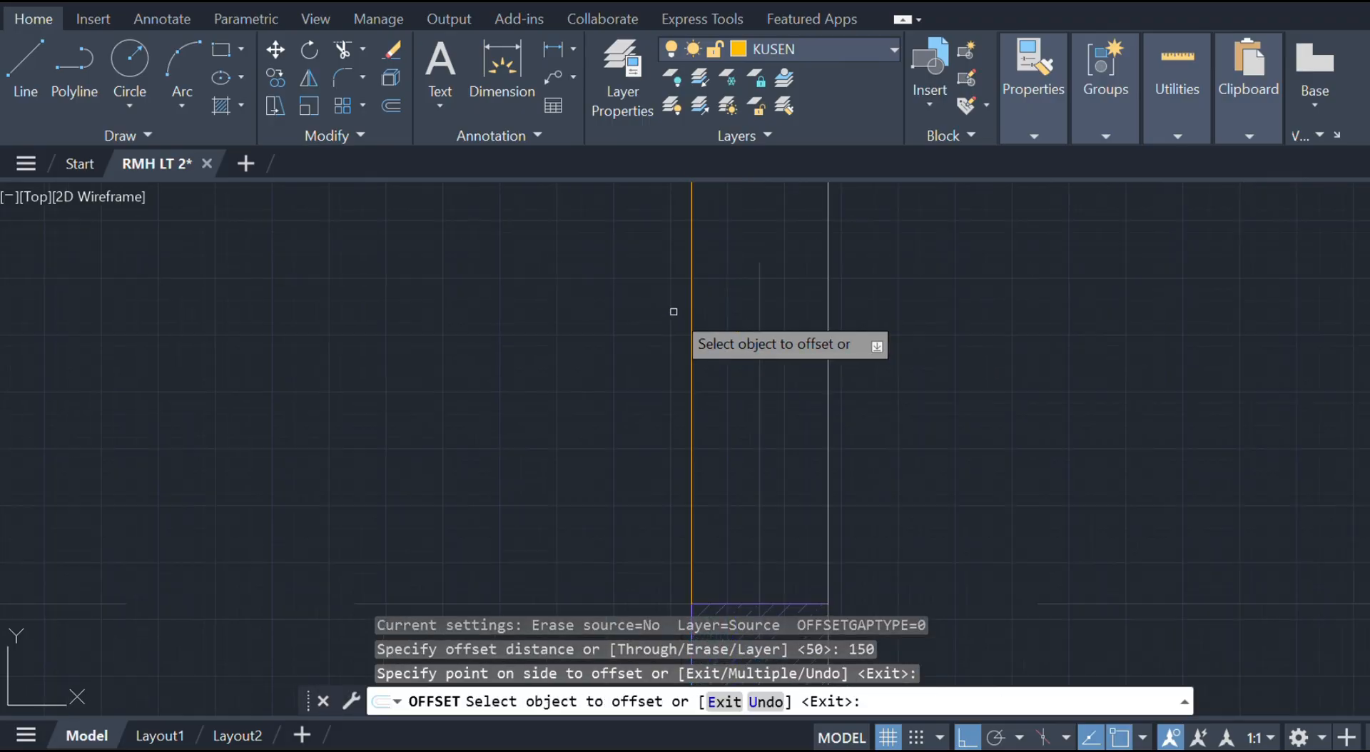
- Offset both vertical edge lines of the window opening 10 inward
{"action": "left_click", "coordinate": [703, 282]}
{"action": "type", "text": "10"}
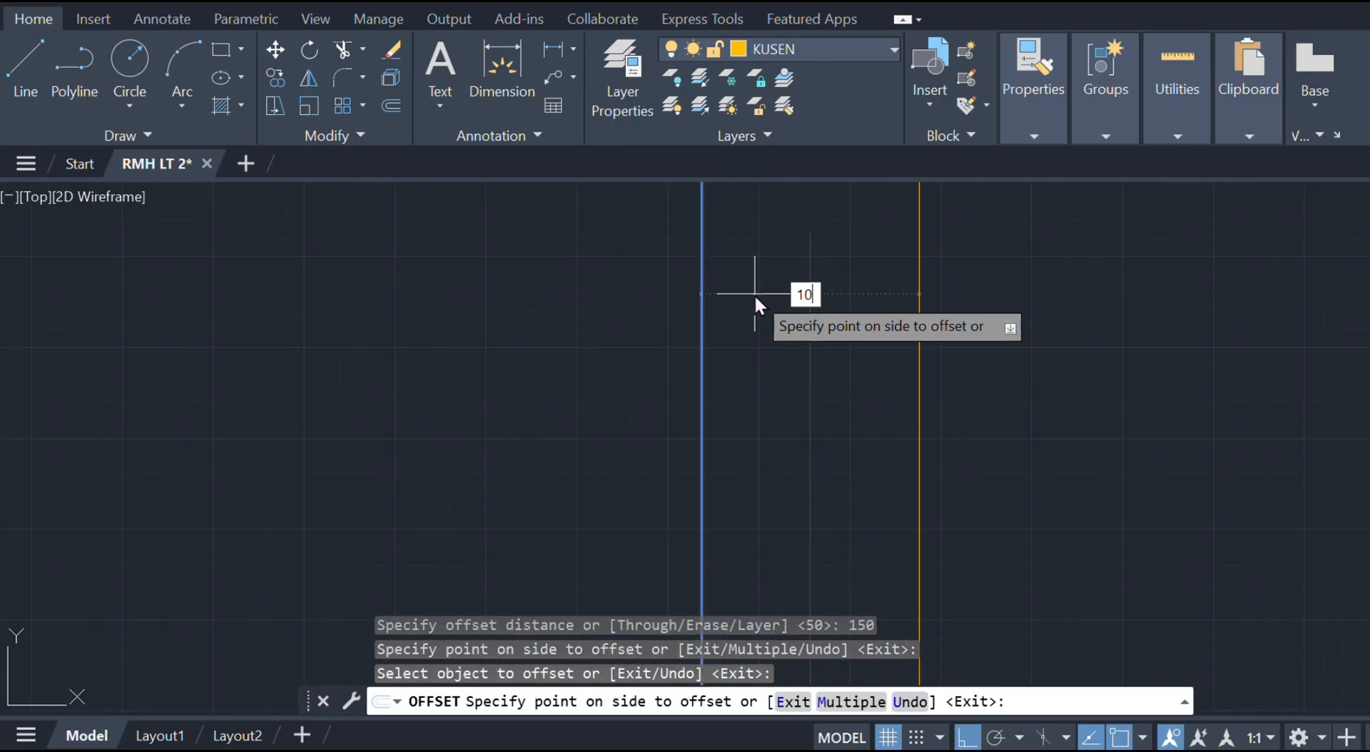
{"action": "key", "text": "space"}
{"action": "left_click", "coordinate": [916, 316]}
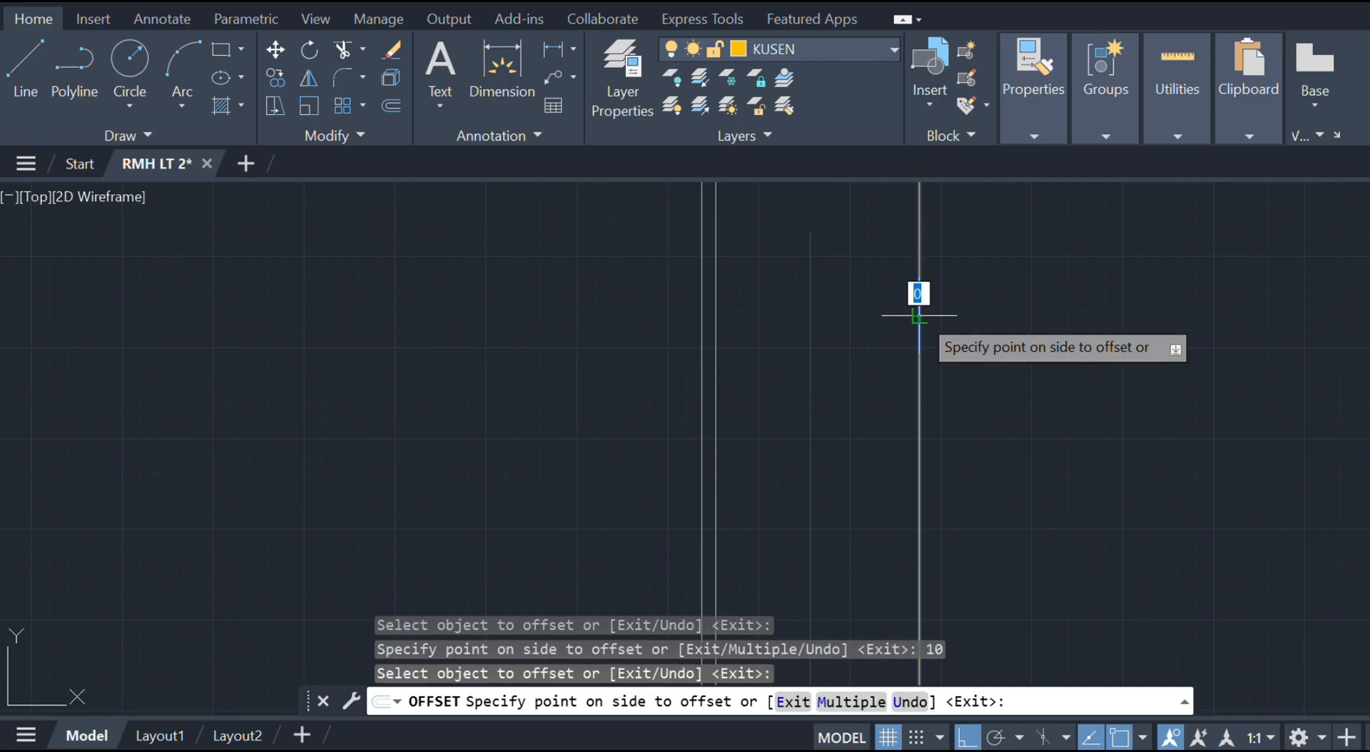
{"action": "left_click", "coordinate": [860, 302]}
{"action": "key", "text": "Escape"}
- Draw a line under the window opening's upper beam between the inner frame lines and offset it 50 downward
{"action": "scroll", "coordinate": [860, 300], "scroll_direction": "down", "scroll_amount": 4}
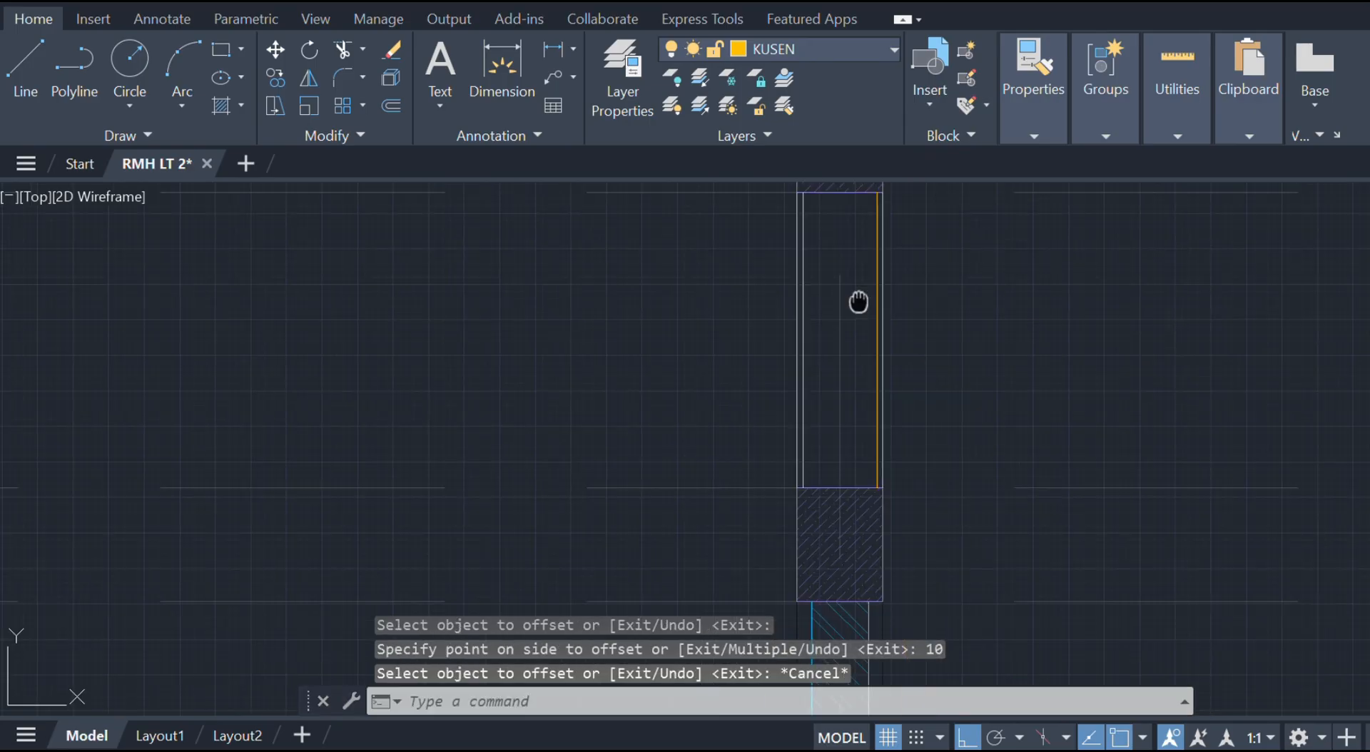
{"action": "scroll", "coordinate": [885, 328], "scroll_direction": "up", "scroll_amount": 4}
{"action": "type", "text": "l"}
{"action": "key", "text": "space"}
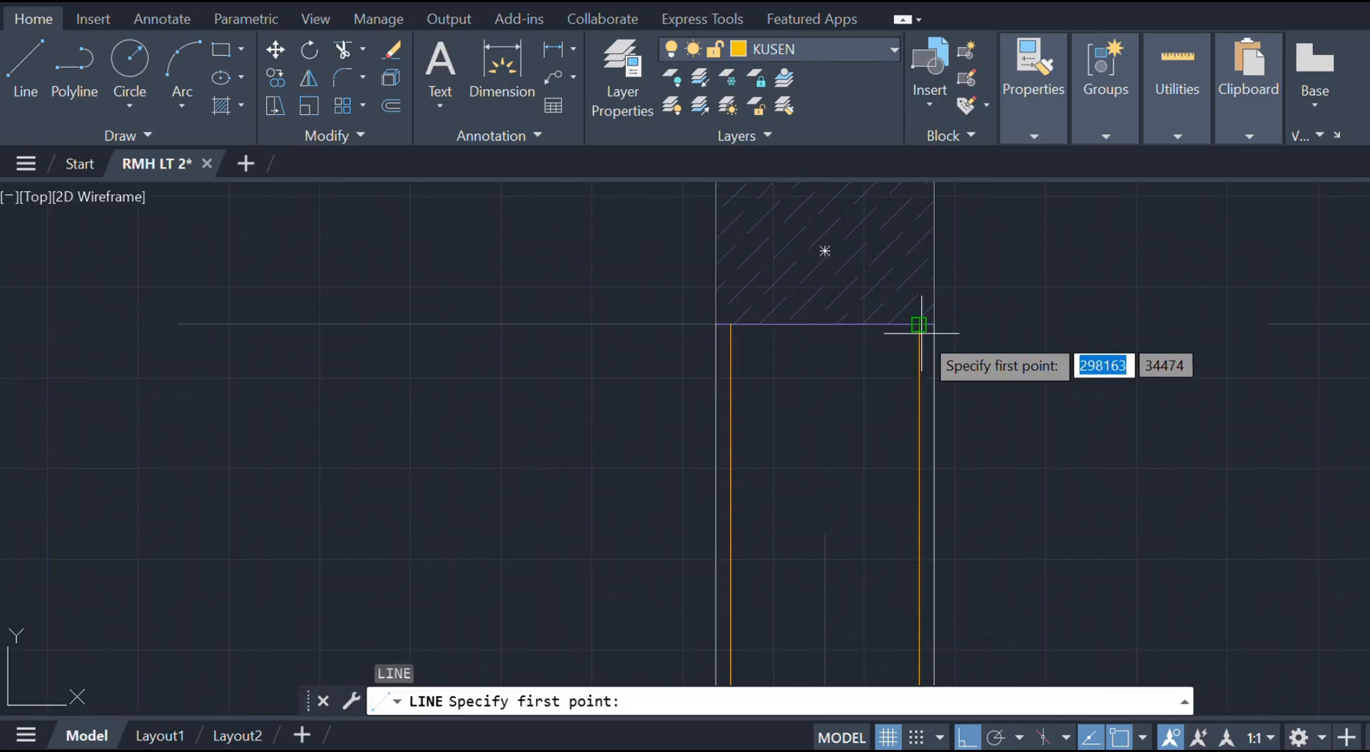
{"action": "left_click", "coordinate": [919, 325]}
{"action": "left_click", "coordinate": [731, 325]}
{"action": "key", "text": "Escape"}
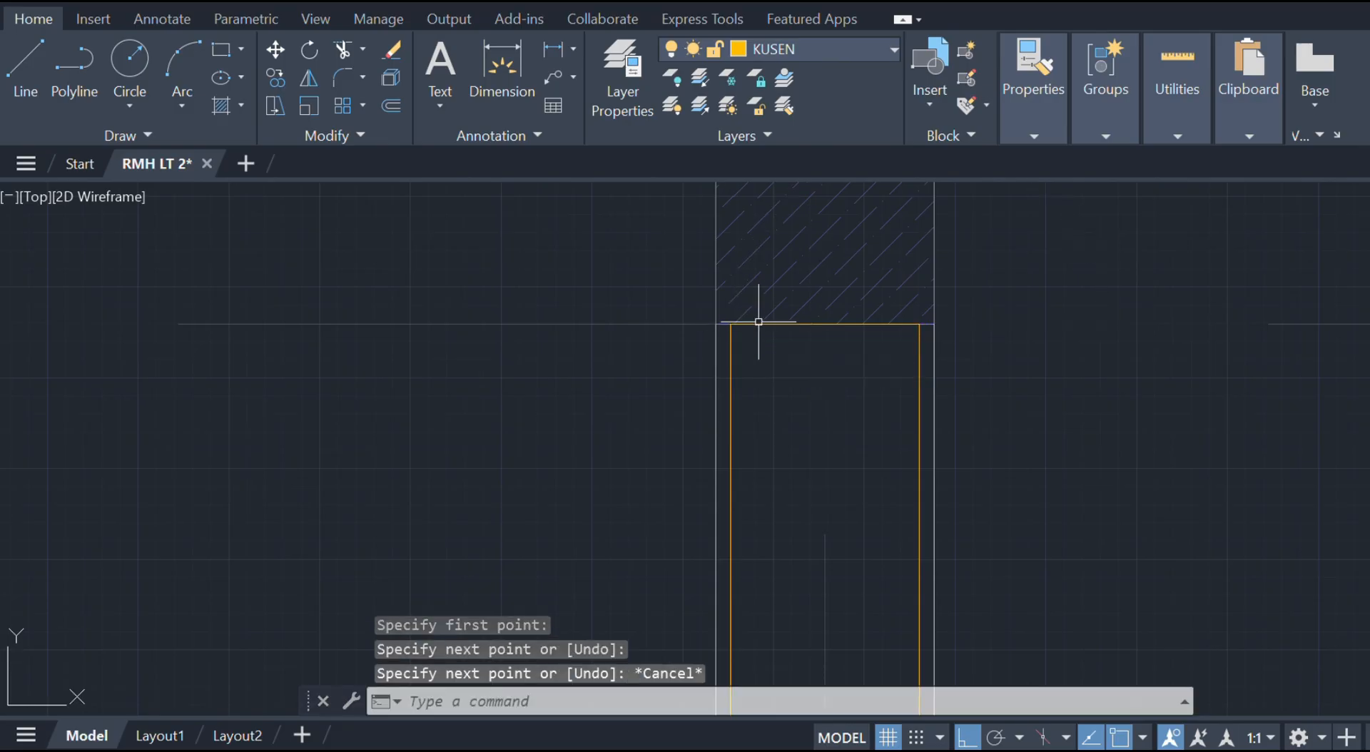
{"action": "left_click", "coordinate": [764, 322]}
{"action": "type", "text": "o"}
{"action": "key", "text": "space"}
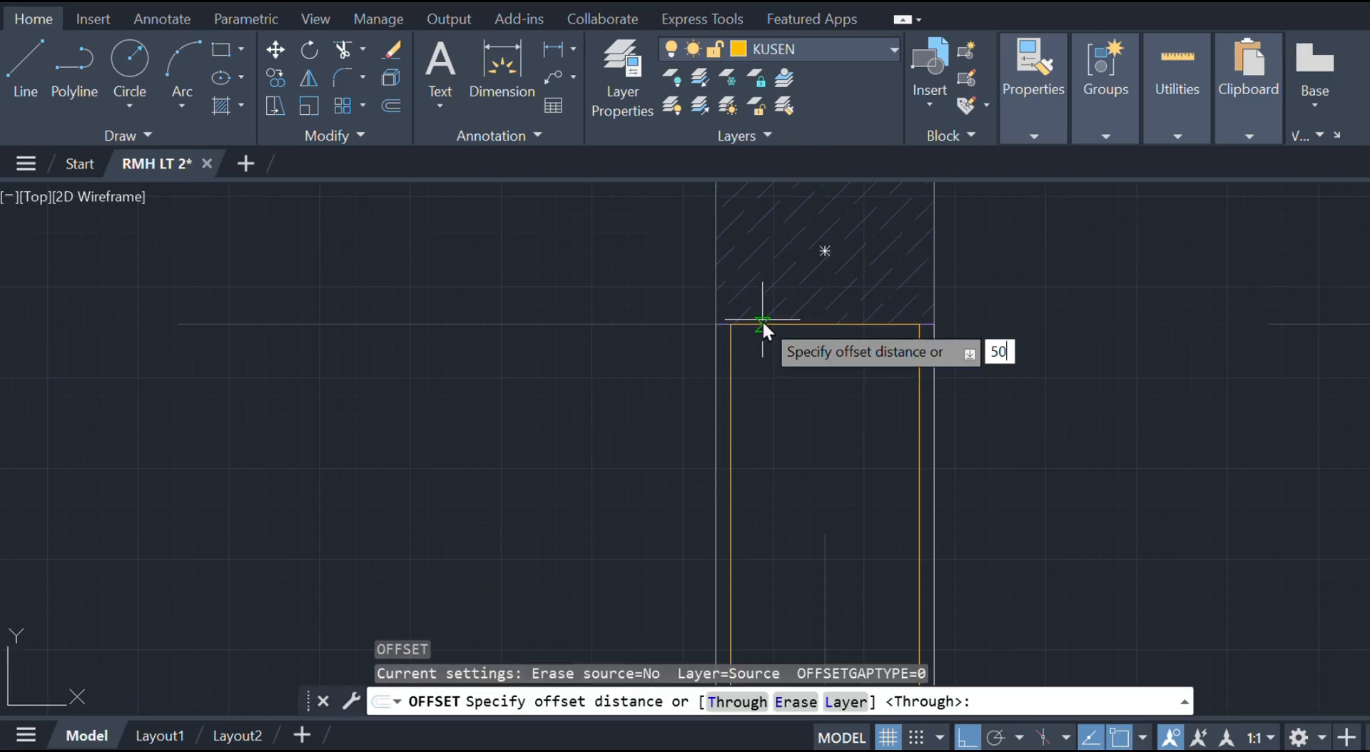
{"action": "type", "text": "50"}
{"action": "key", "text": "space"}
{"action": "left_click", "coordinate": [789, 413]}
- Draw a sill line on the lower beam between the inner frame lines and offset it 50 upward
{"action": "scroll", "coordinate": [814, 260], "scroll_direction": "down", "scroll_amount": 5}
{"action": "scroll", "coordinate": [814, 261], "scroll_direction": "up", "scroll_amount": 5}
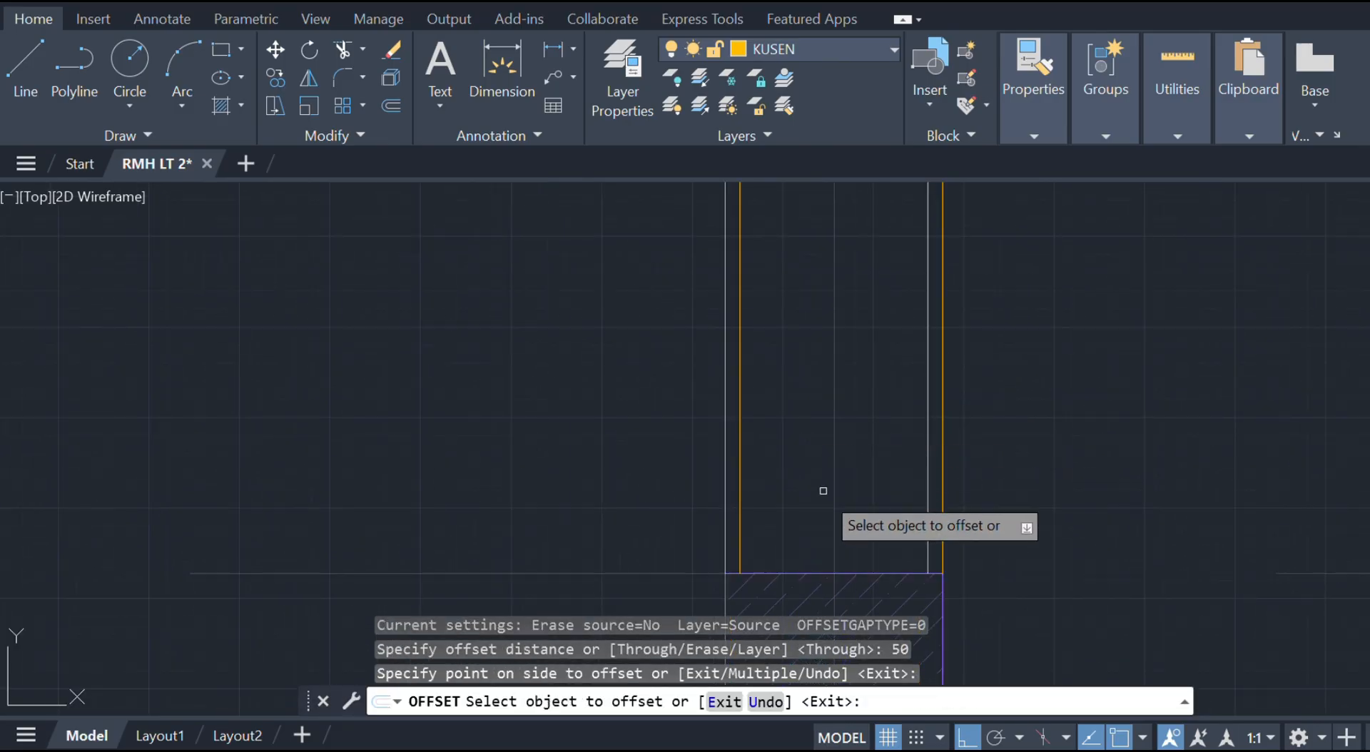
{"action": "key", "text": "Escape"}
{"action": "type", "text": "l"}
{"action": "key", "text": "space"}
{"action": "left_click", "coordinate": [928, 573]}
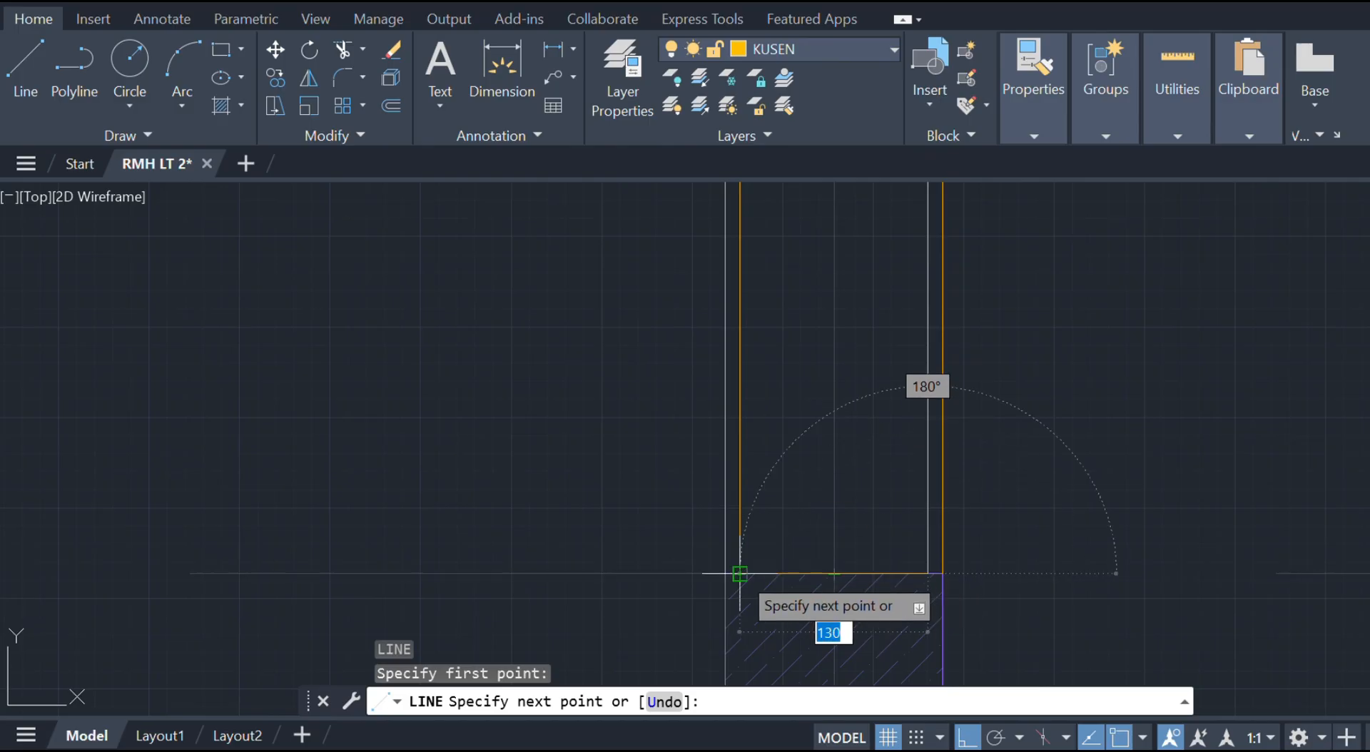
{"action": "key", "text": "Escape"}
{"action": "type", "text": "o"}
{"action": "key", "text": "space"}
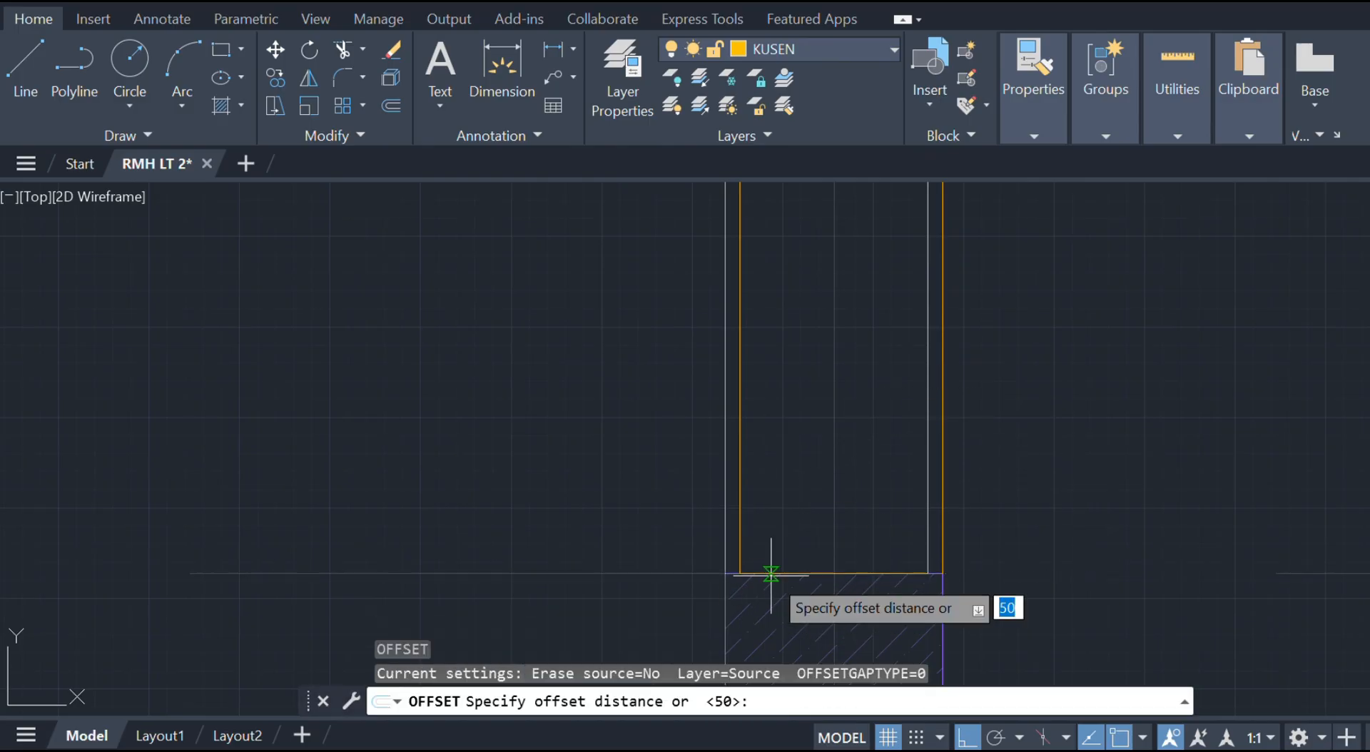
{"action": "type", "text": "50"}
{"action": "key", "text": "space"}
{"action": "left_click", "coordinate": [758, 400]}
{"action": "key", "text": "Escape"}
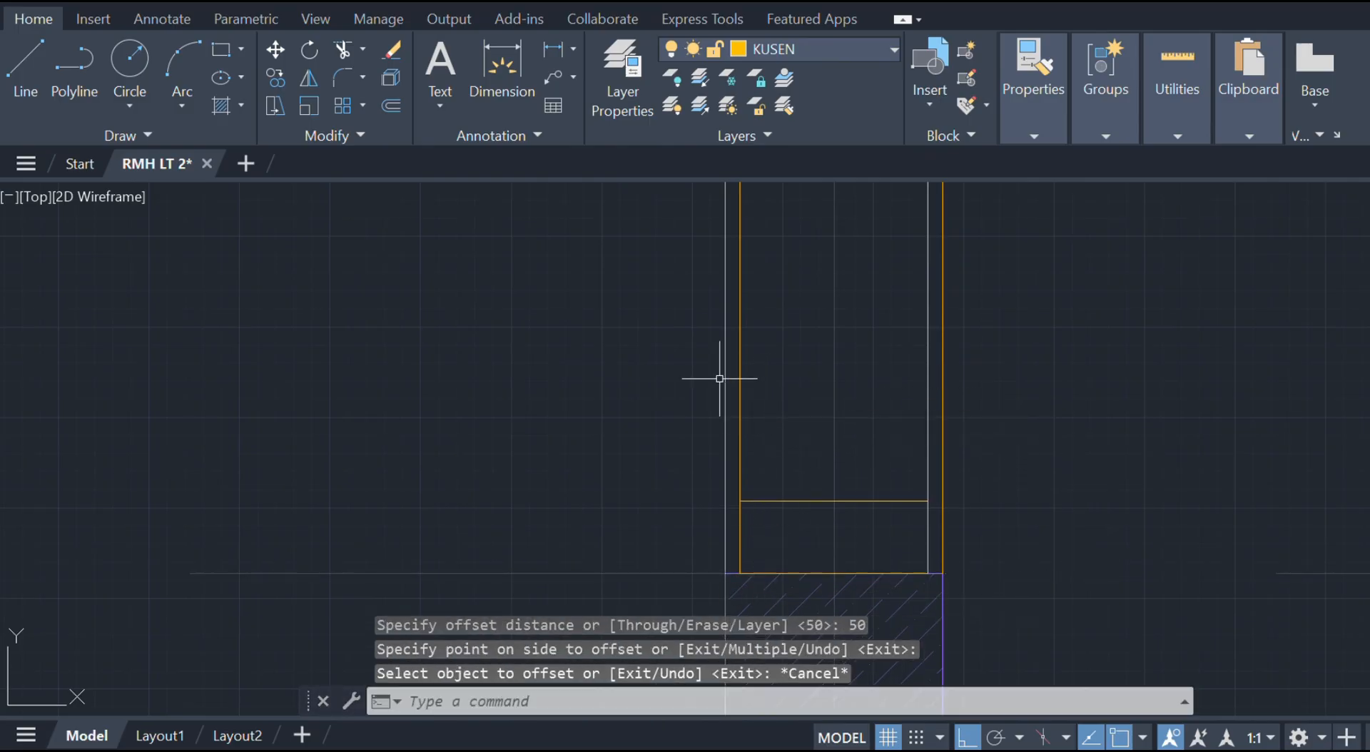
- Erase the window opening's two outer edge lines
{"action": "left_click", "coordinate": [724, 370]}
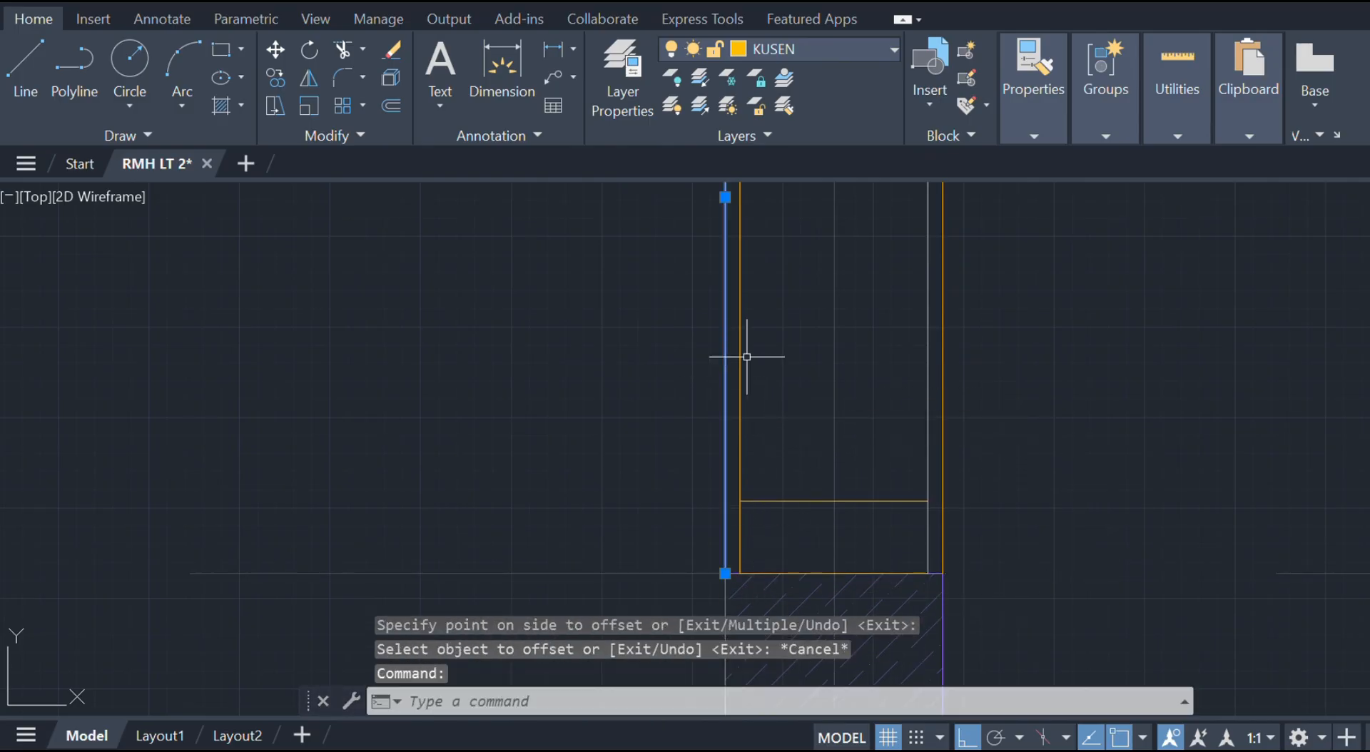
{"action": "left_click", "coordinate": [941, 325]}
{"action": "key", "text": "Delete"}
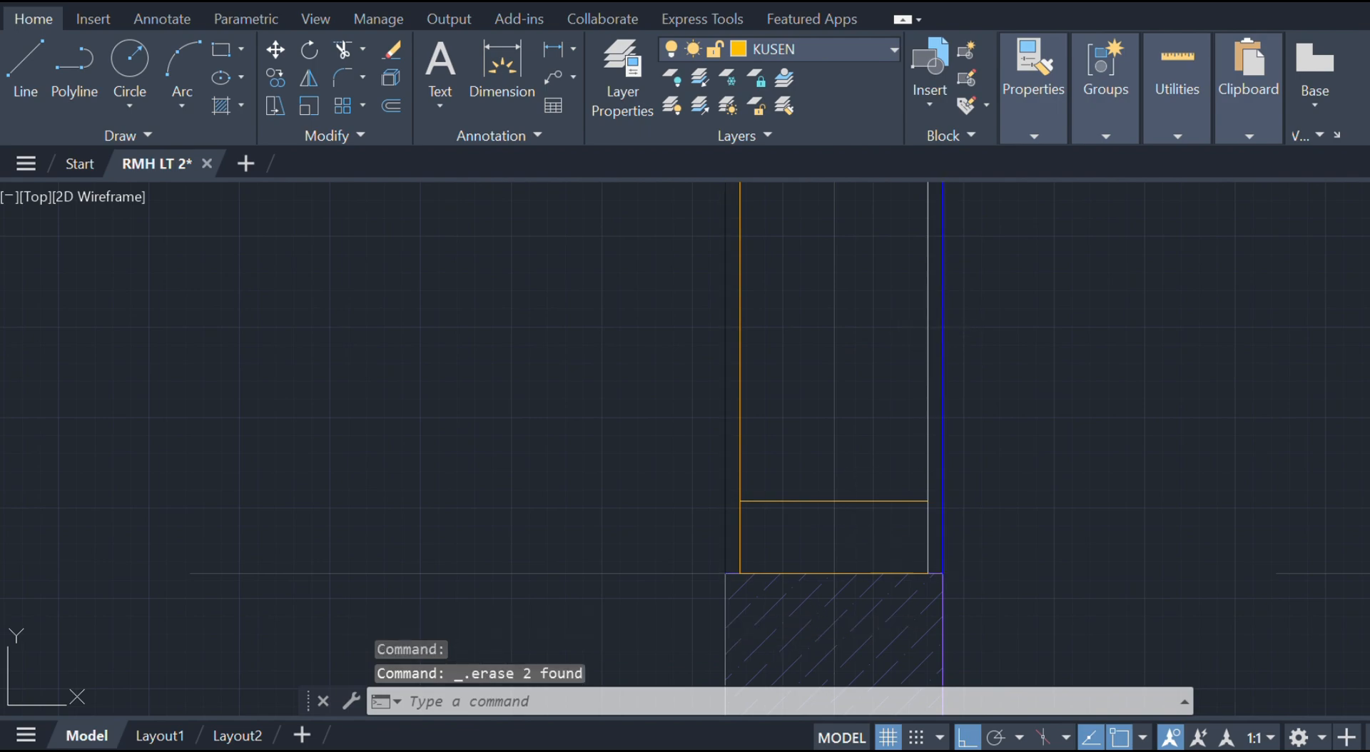
- Draw a zero-justified multiline at scale 20 from the midpoint of the window's sill frame to the midpoint of its head frame
{"action": "type", "text": "ml"}
{"action": "key", "text": "Return"}
{"action": "type", "text": "j"}
{"action": "key", "text": "Return"}
{"action": "key", "text": "Return"}
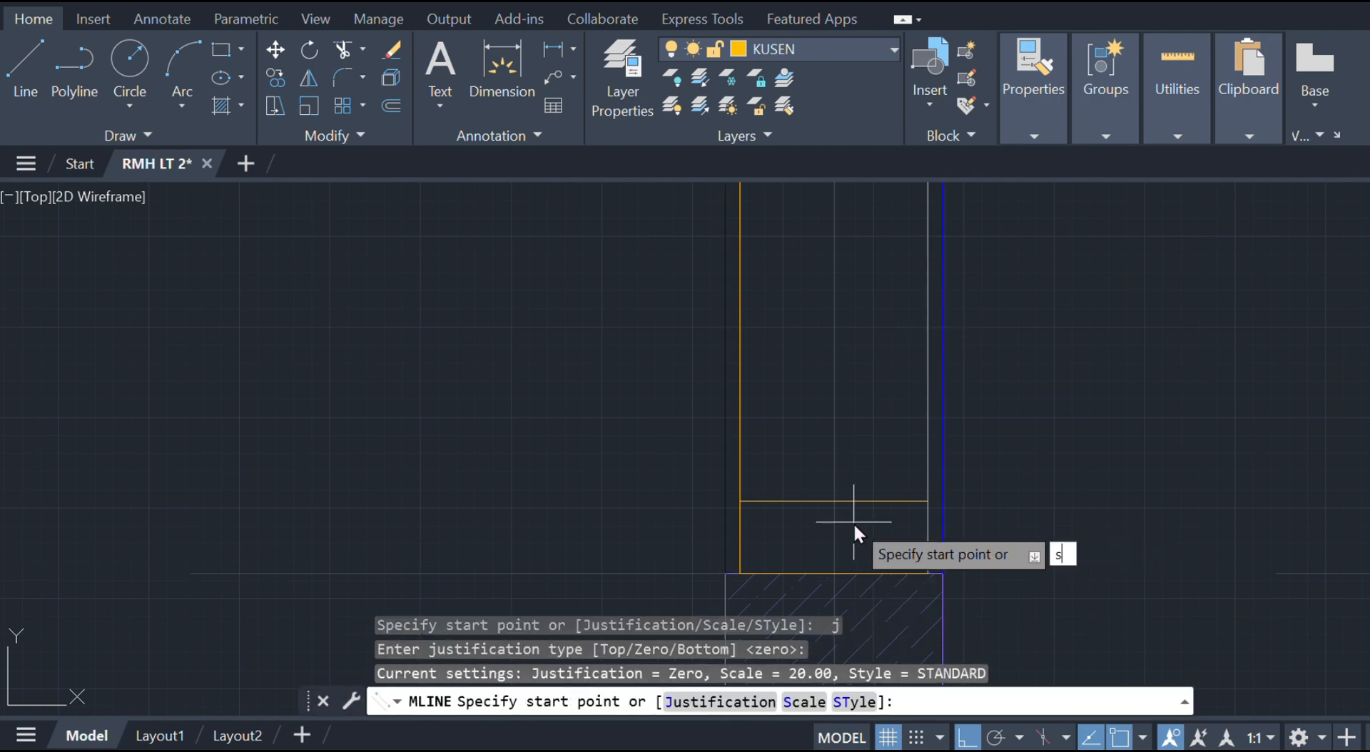
{"action": "type", "text": "s"}
{"action": "key", "text": "Return"}
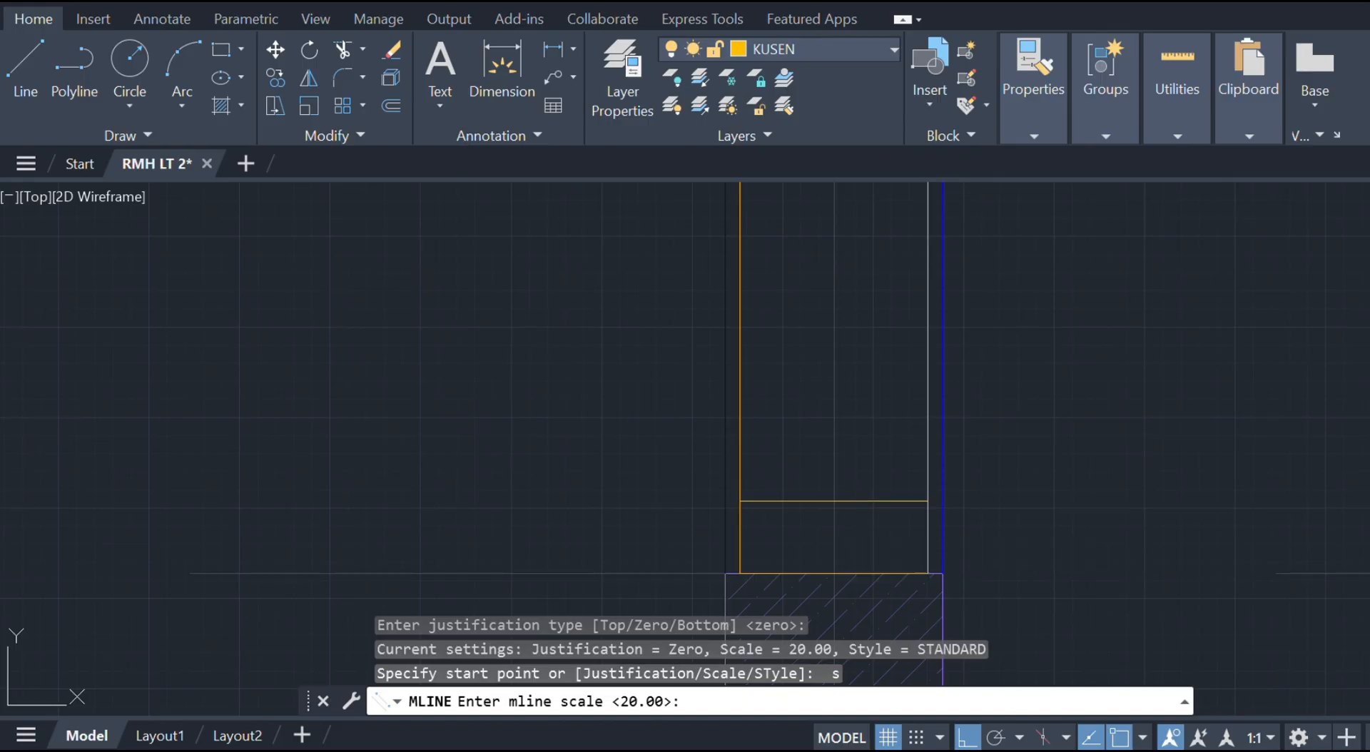
{"action": "type", "text": "20"}
{"action": "key", "text": "Return"}
{"action": "left_click", "coordinate": [833, 501]}
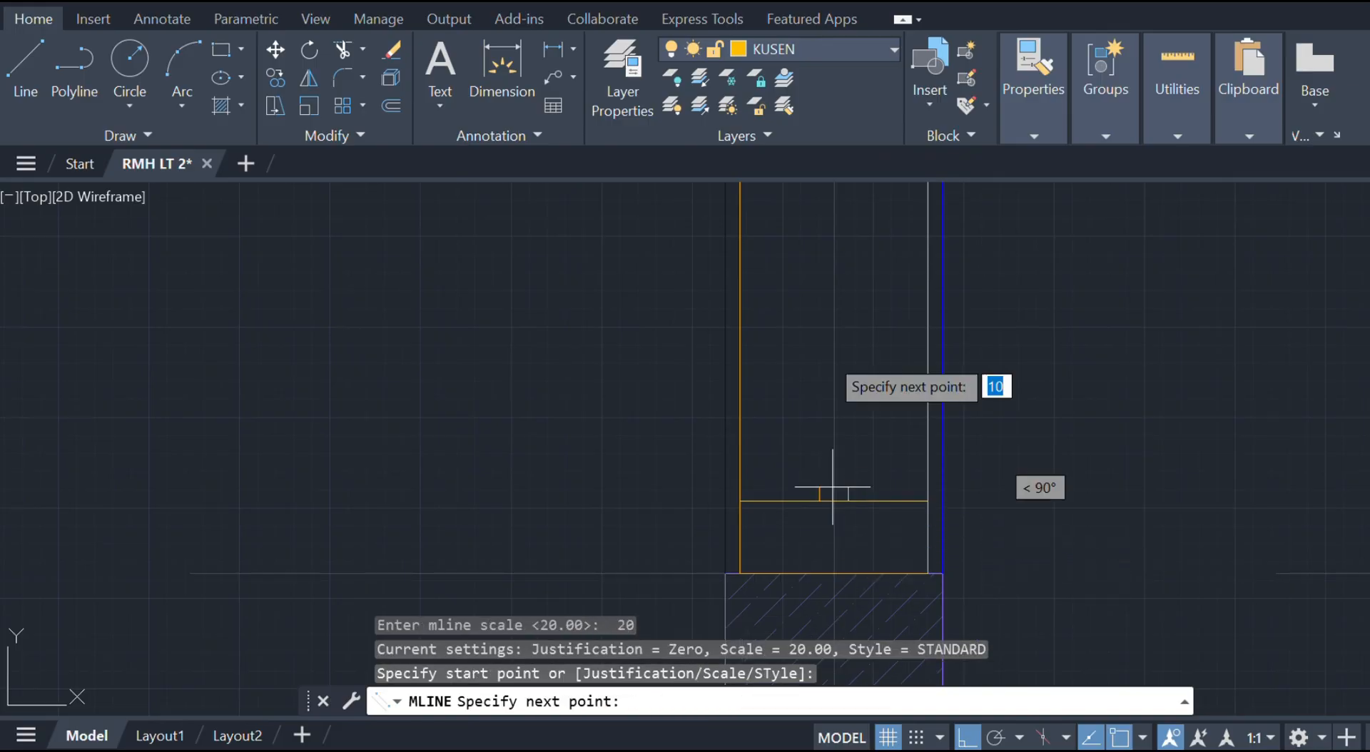
{"action": "scroll", "coordinate": [833, 487], "scroll_direction": "down", "scroll_amount": 5}
{"action": "scroll", "coordinate": [849, 406], "scroll_direction": "up", "scroll_amount": 5}
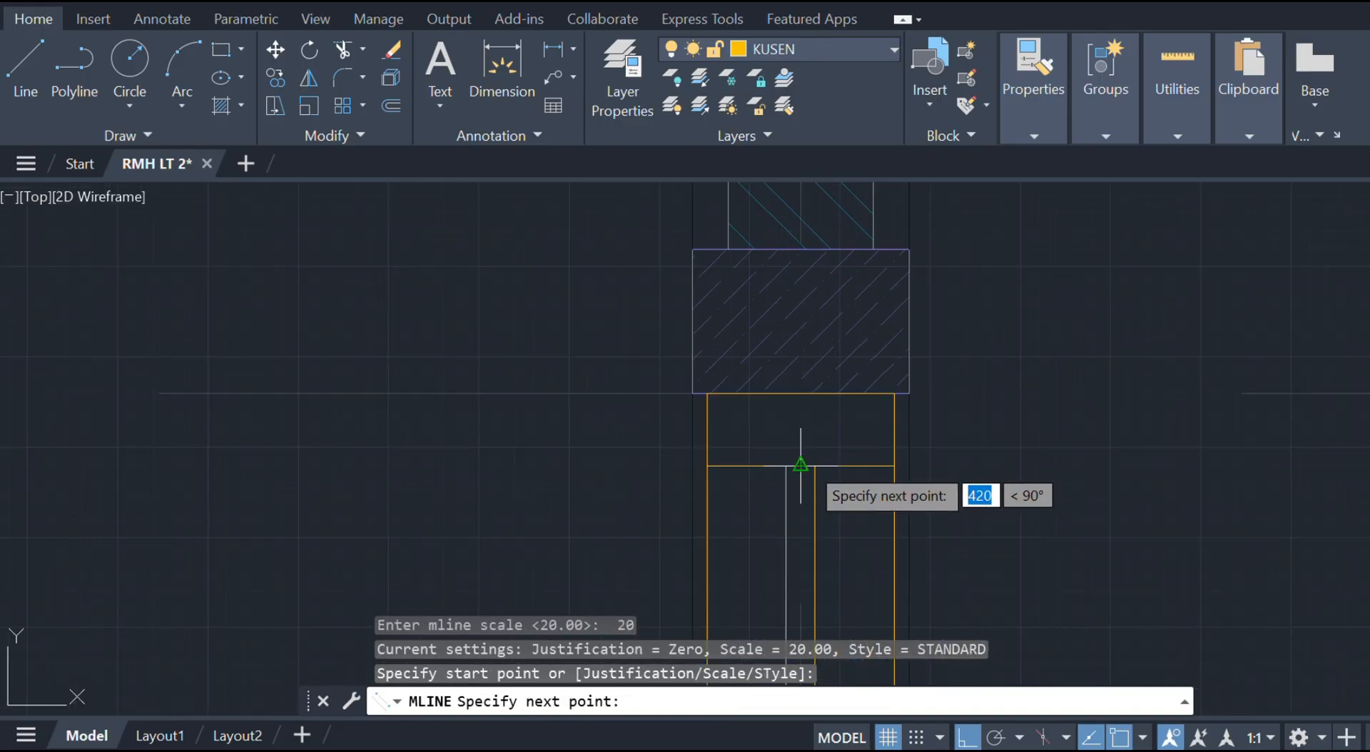
{"action": "left_click", "coordinate": [801, 466]}
{"action": "key", "text": "Escape"}
- Draw a 1050 by 2570 rectangle in the empty space beside the level markers
{"action": "type", "text": "rec"}
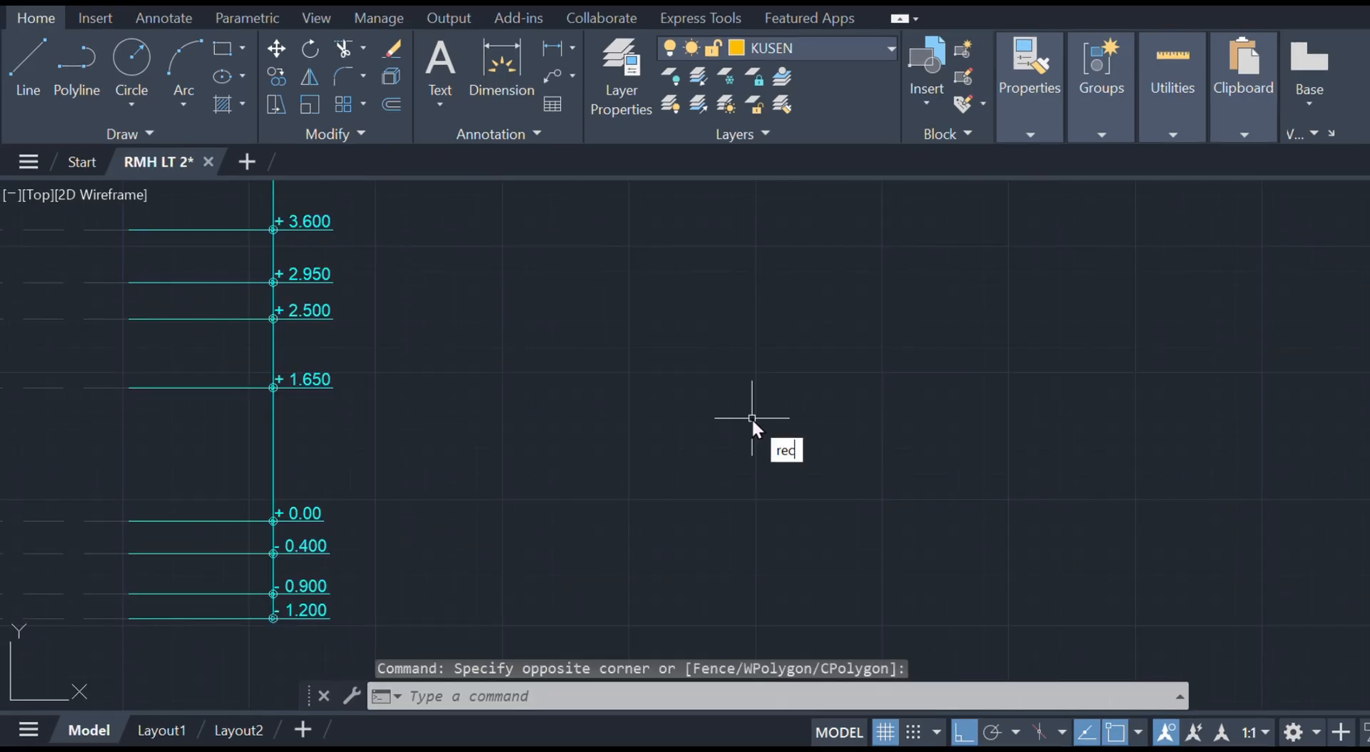
{"action": "key", "text": "Return"}
{"action": "left_click", "coordinate": [693, 336]}
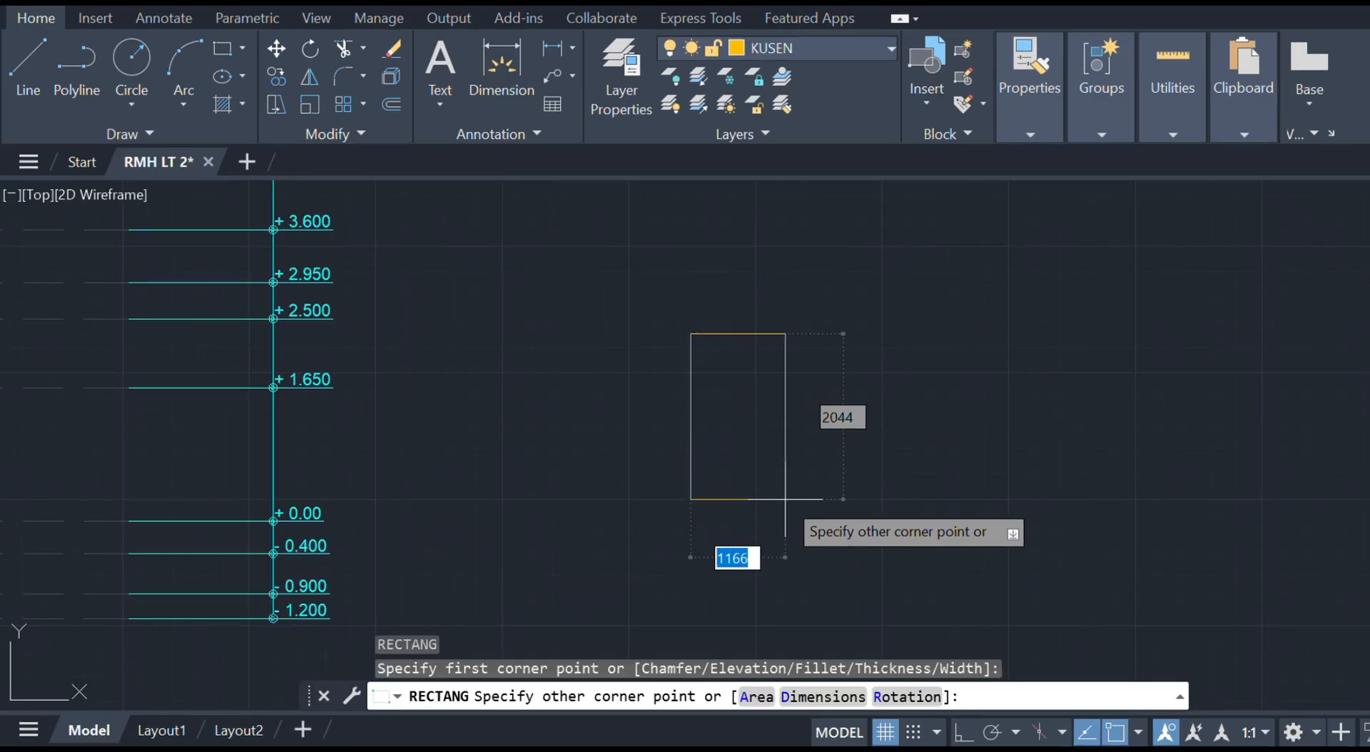
{"action": "key", "text": "Tab"}
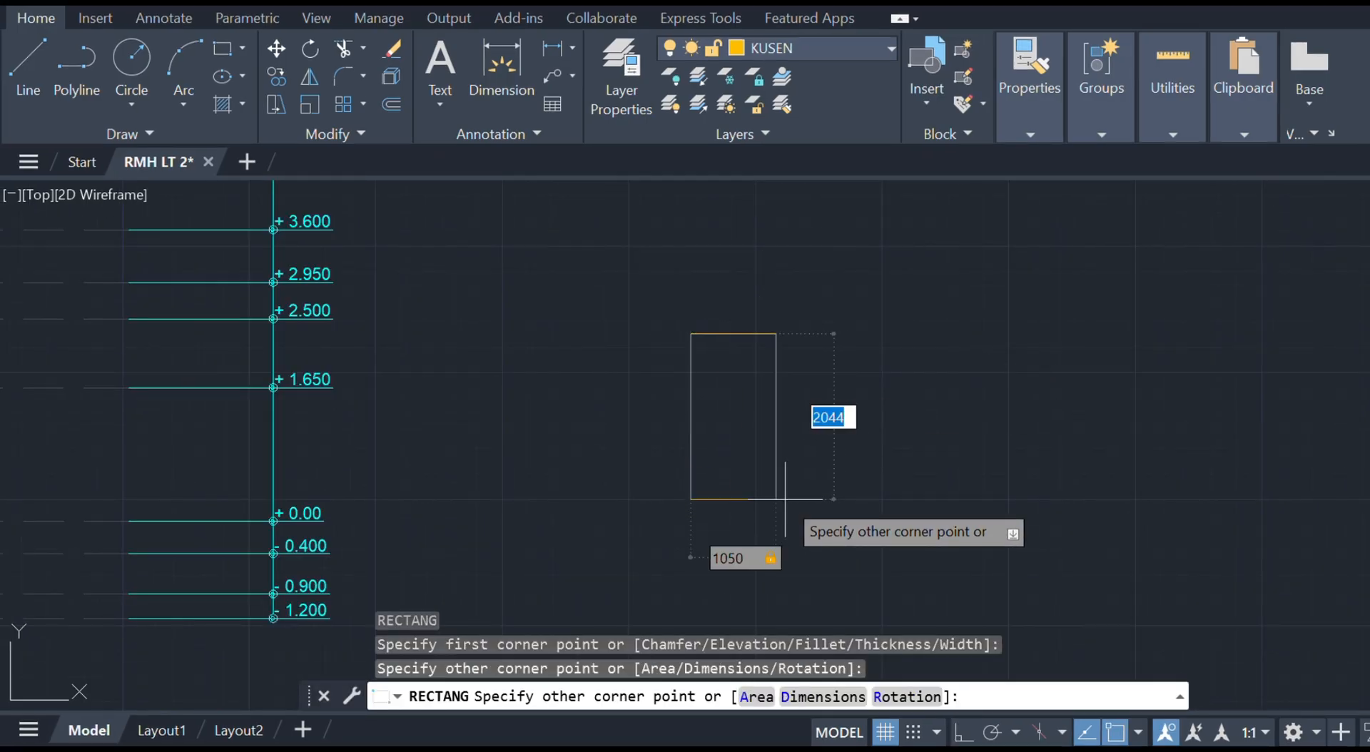
{"action": "type", "text": "2570"}
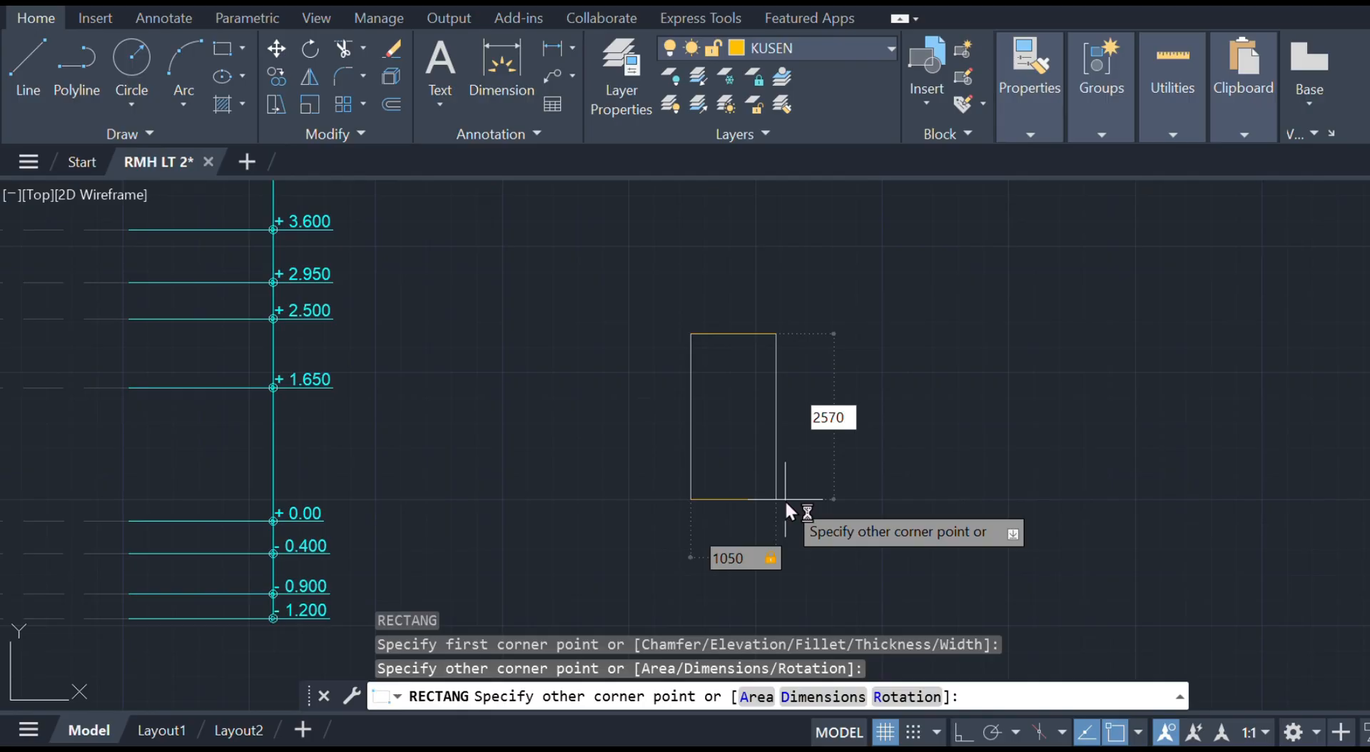
{"action": "key", "text": "Return"}
- Offset the 1050 by 2570 rectangle 60 inward
{"action": "scroll", "coordinate": [785, 500], "scroll_direction": "up", "scroll_amount": 3}
{"action": "left_click", "coordinate": [779, 443]}
{"action": "left_click", "coordinate": [745, 414]}
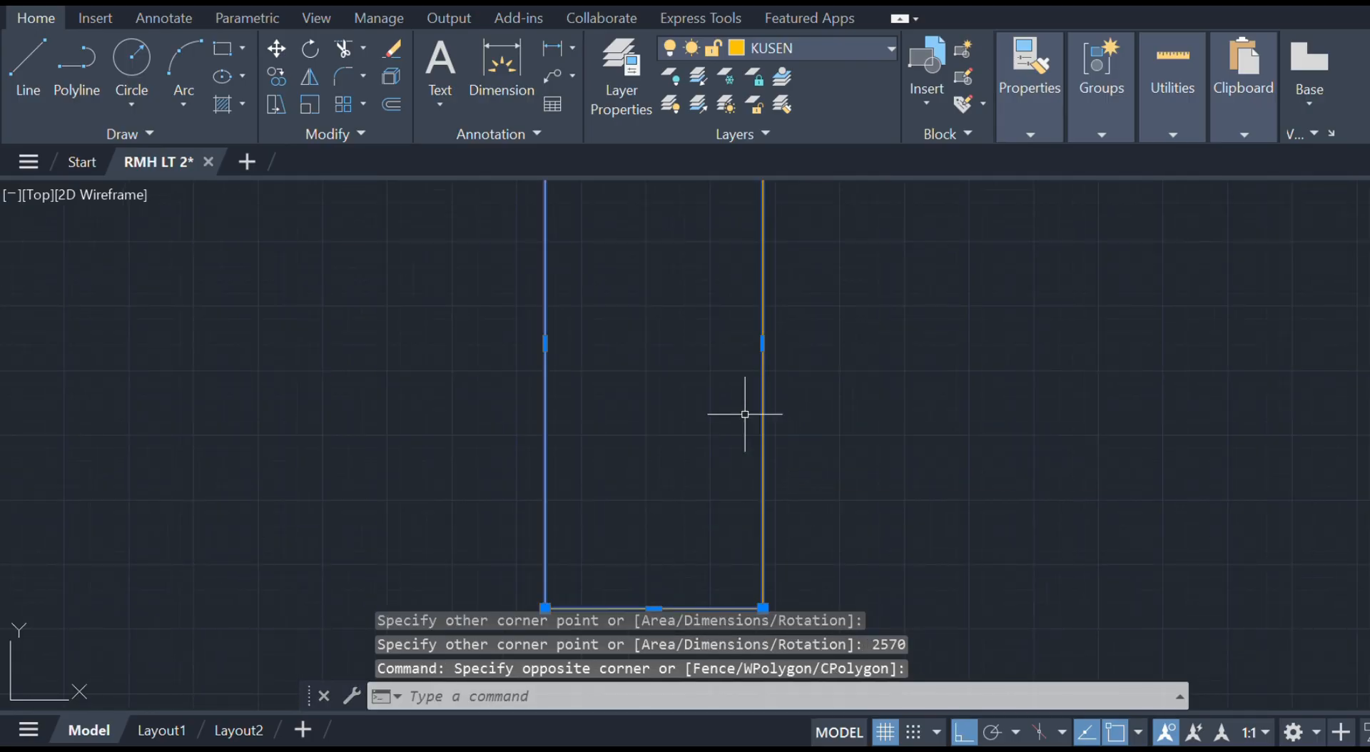
{"action": "type", "text": "o"}
{"action": "key", "text": "Return"}
{"action": "key", "text": "Return"}
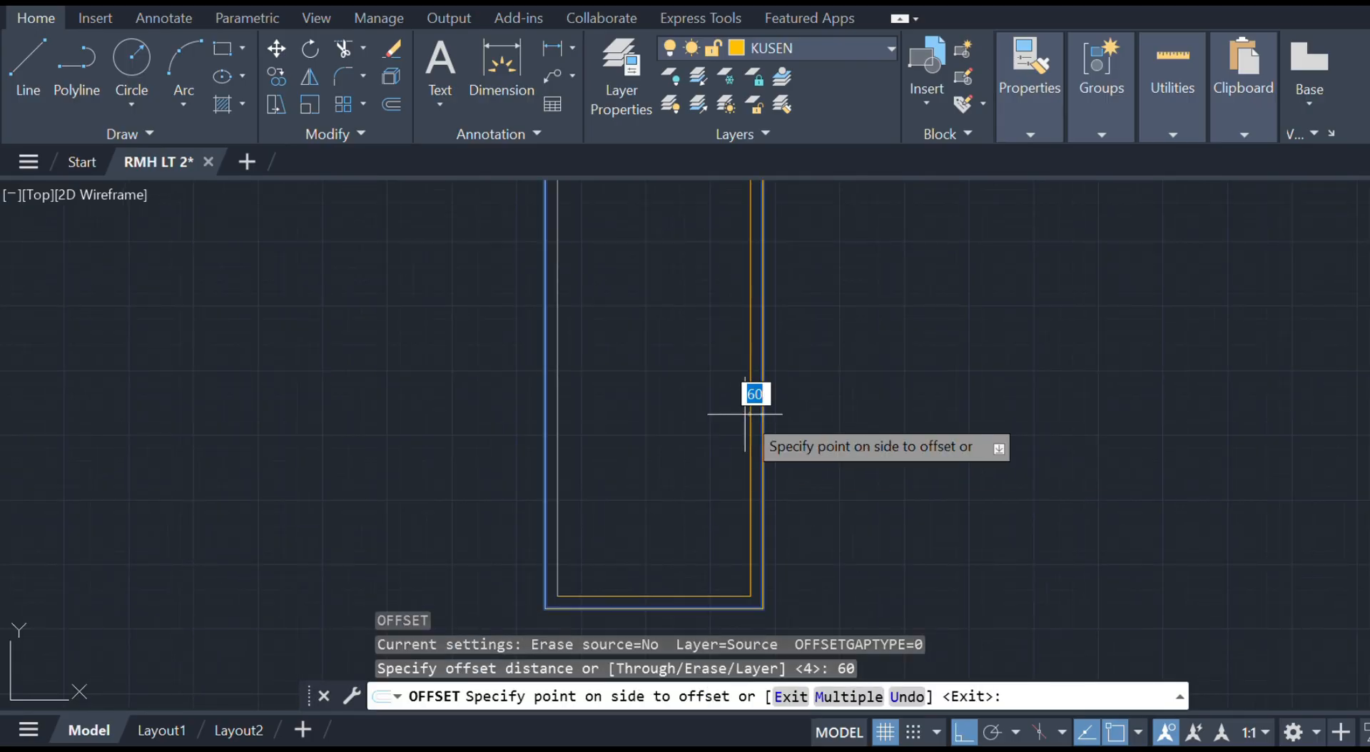
{"action": "left_click", "coordinate": [649, 394]}
{"action": "key", "text": "Escape"}
- Stretch the inner rectangle's bottom edge down to the outer rectangle's bottom edge
{"action": "middle_click_drag", "start_coordinate": [691, 518], "coordinate": [717, 434]}
{"action": "scroll", "coordinate": [699, 468], "scroll_direction": "up", "scroll_amount": 2}
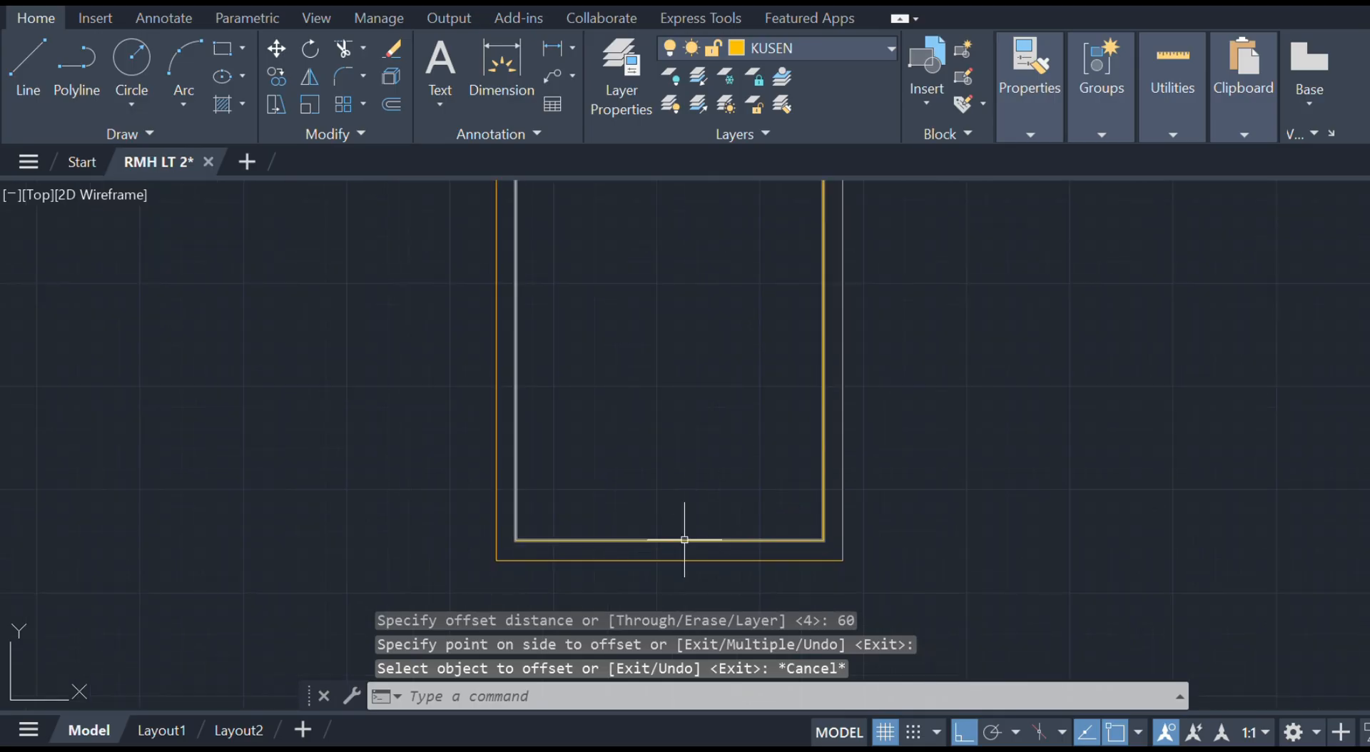
{"action": "left_click", "coordinate": [679, 540]}
{"action": "left_click", "coordinate": [669, 540]}
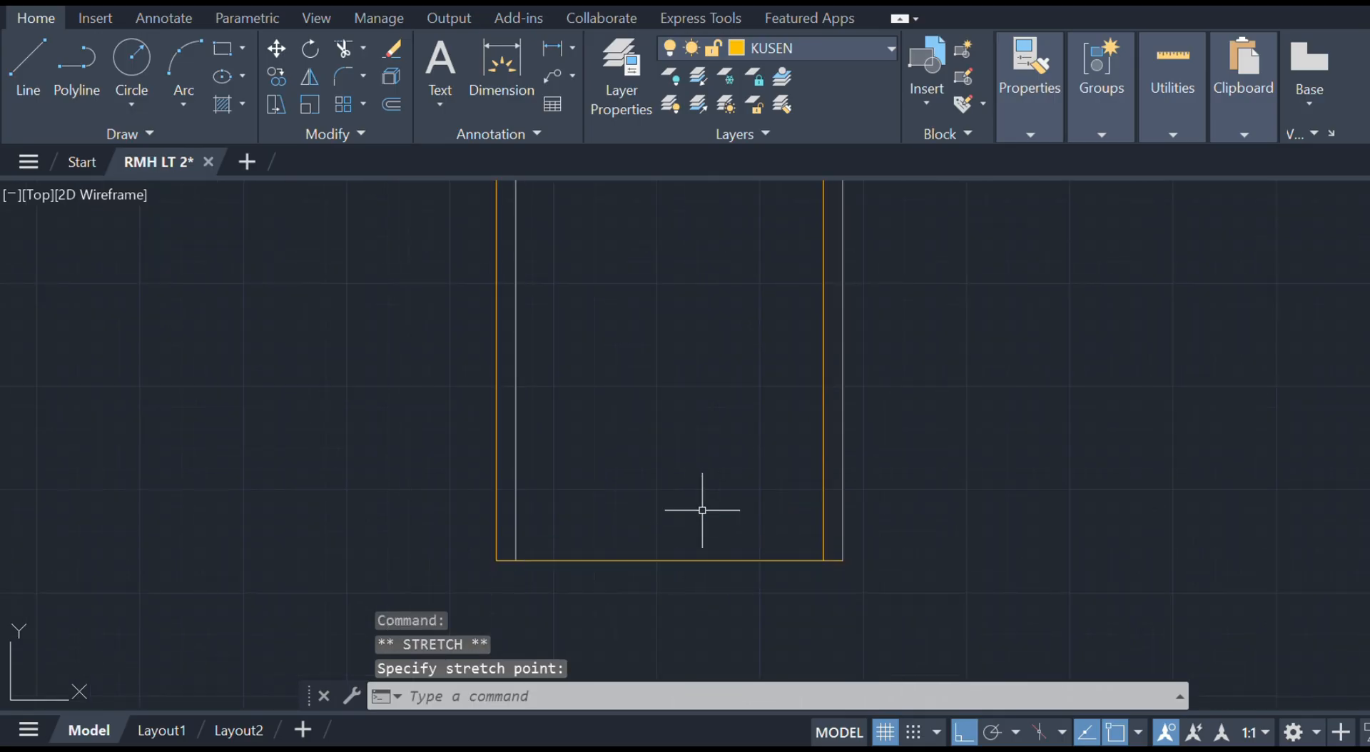
{"action": "key", "text": "Escape"}
{"action": "scroll", "coordinate": [706, 431], "scroll_direction": "down", "scroll_amount": 5}
{"action": "scroll", "coordinate": [691, 489], "scroll_direction": "up", "scroll_amount": 4}
{"action": "scroll", "coordinate": [637, 365], "scroll_direction": "down", "scroll_amount": 2}
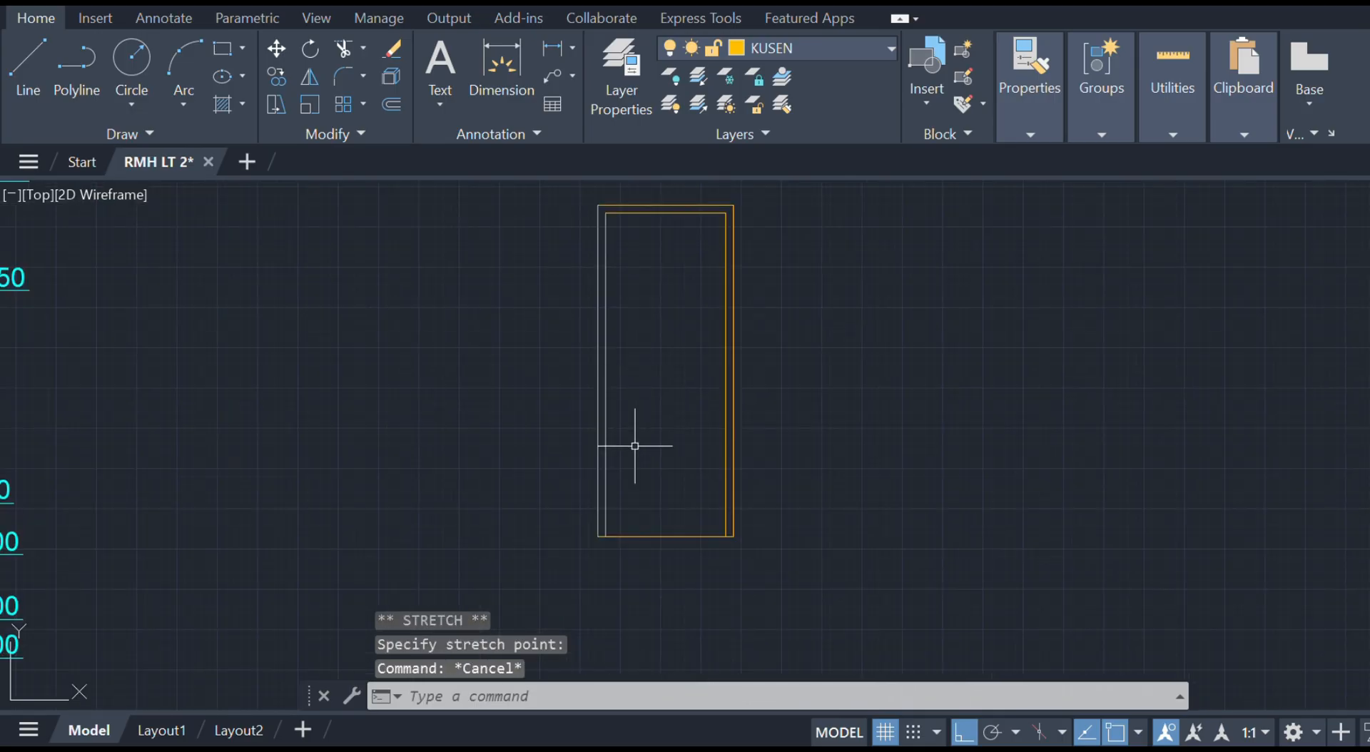
{"action": "scroll", "coordinate": [666, 345], "scroll_direction": "down", "scroll_amount": 8}
{"action": "scroll", "coordinate": [687, 454], "scroll_direction": "up", "scroll_amount": 8}
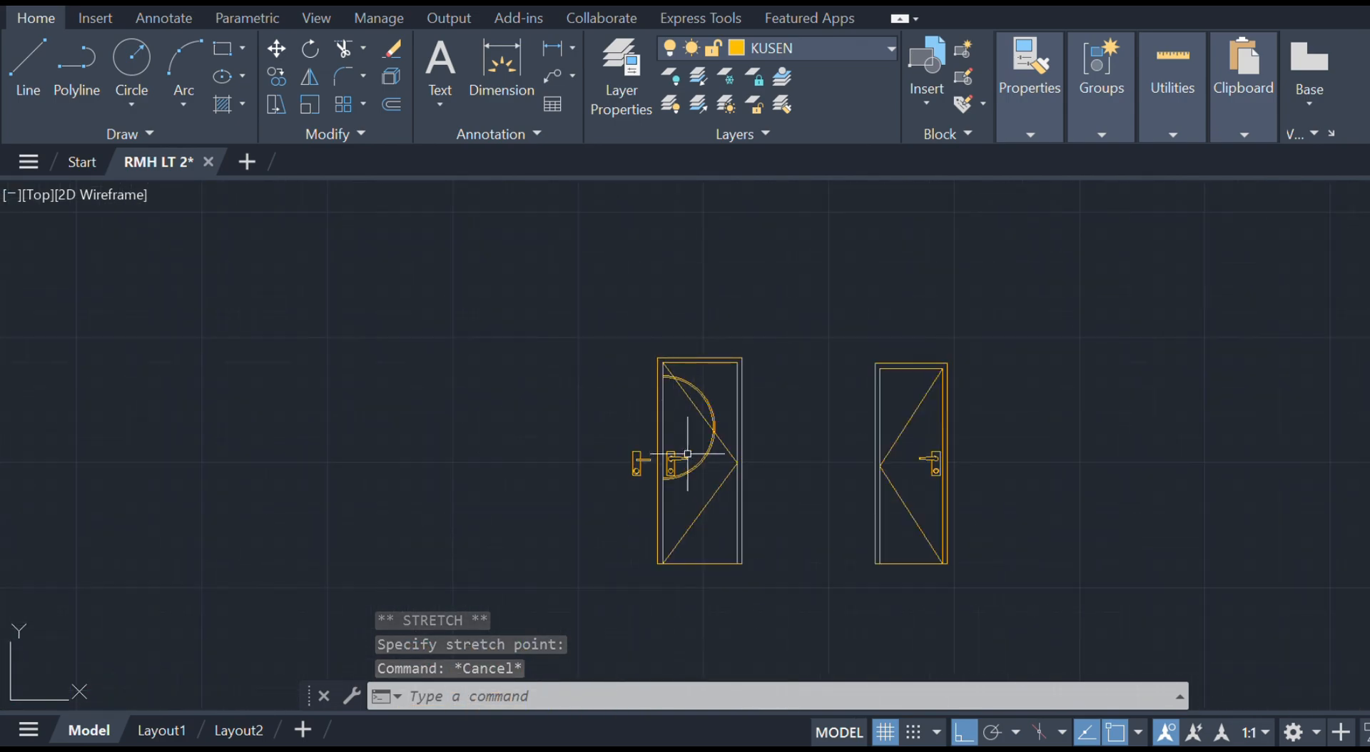
- Copy the handle and lock set from the reference door into the new 1050 by 2570 door frame
{"action": "scroll", "coordinate": [687, 454], "scroll_direction": "up", "scroll_amount": 7}
{"action": "left_click", "coordinate": [689, 485]}
{"action": "left_click", "coordinate": [628, 310]}
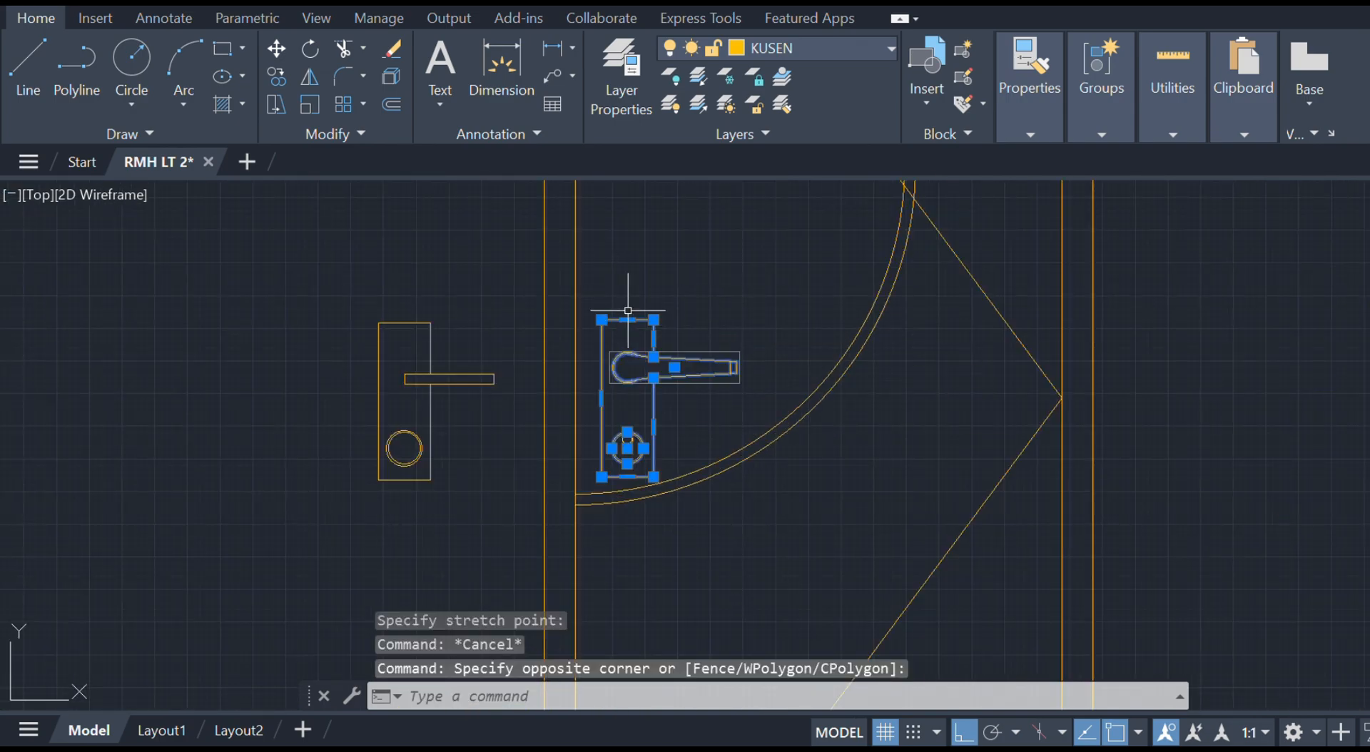
{"action": "scroll", "coordinate": [650, 462], "scroll_direction": "up", "scroll_amount": 5}
{"action": "left_click", "coordinate": [631, 472]}
{"action": "left_click", "coordinate": [558, 399]}
{"action": "scroll", "coordinate": [556, 427], "scroll_direction": "down", "scroll_amount": 5}
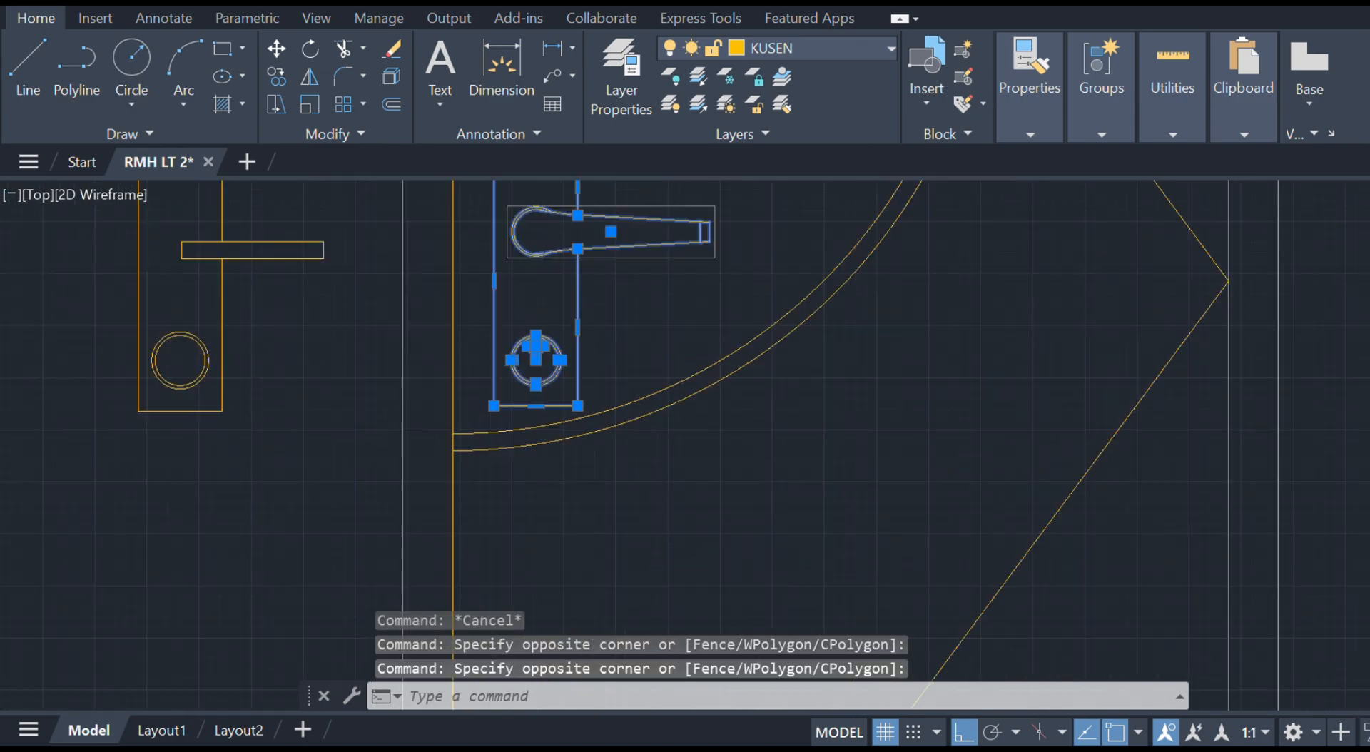
{"action": "type", "text": "co"}
{"action": "key", "text": "Return"}
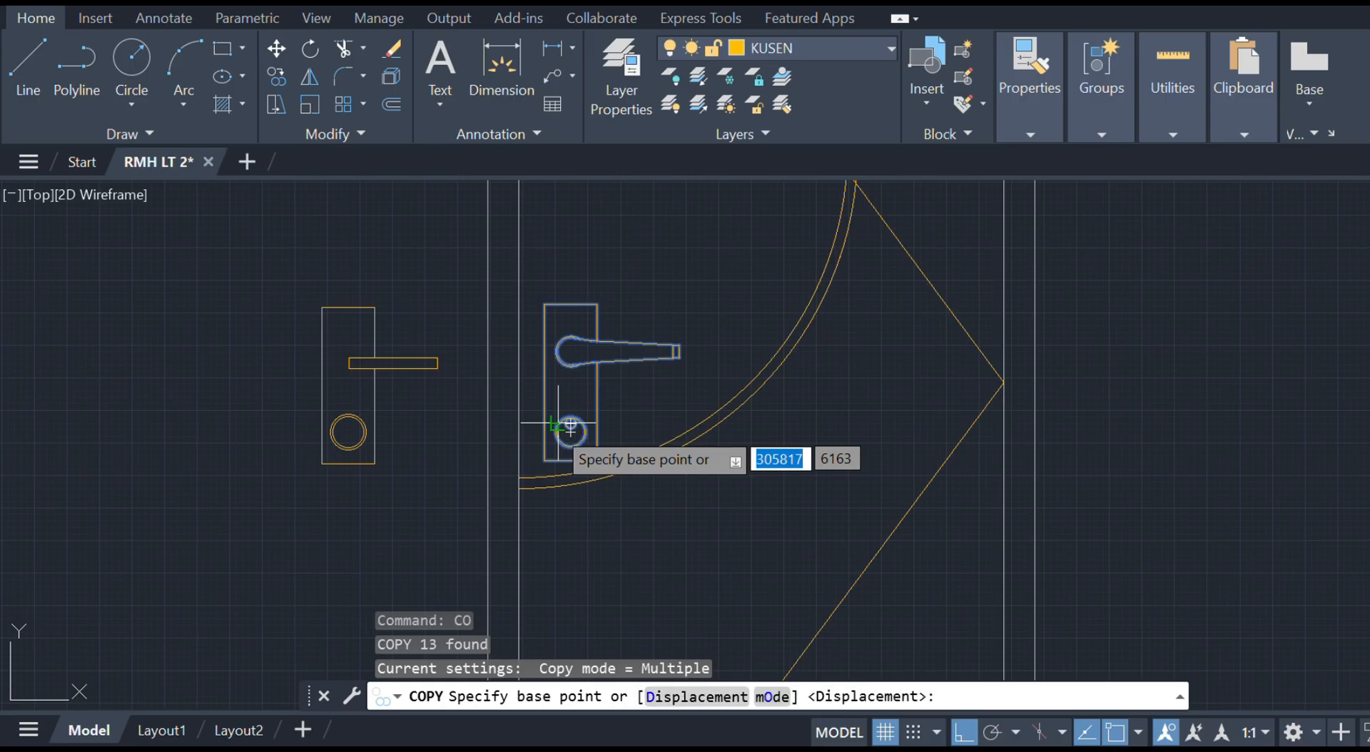
{"action": "left_click", "coordinate": [571, 426]}
{"action": "scroll", "coordinate": [741, 555], "scroll_direction": "down", "scroll_amount": 10}
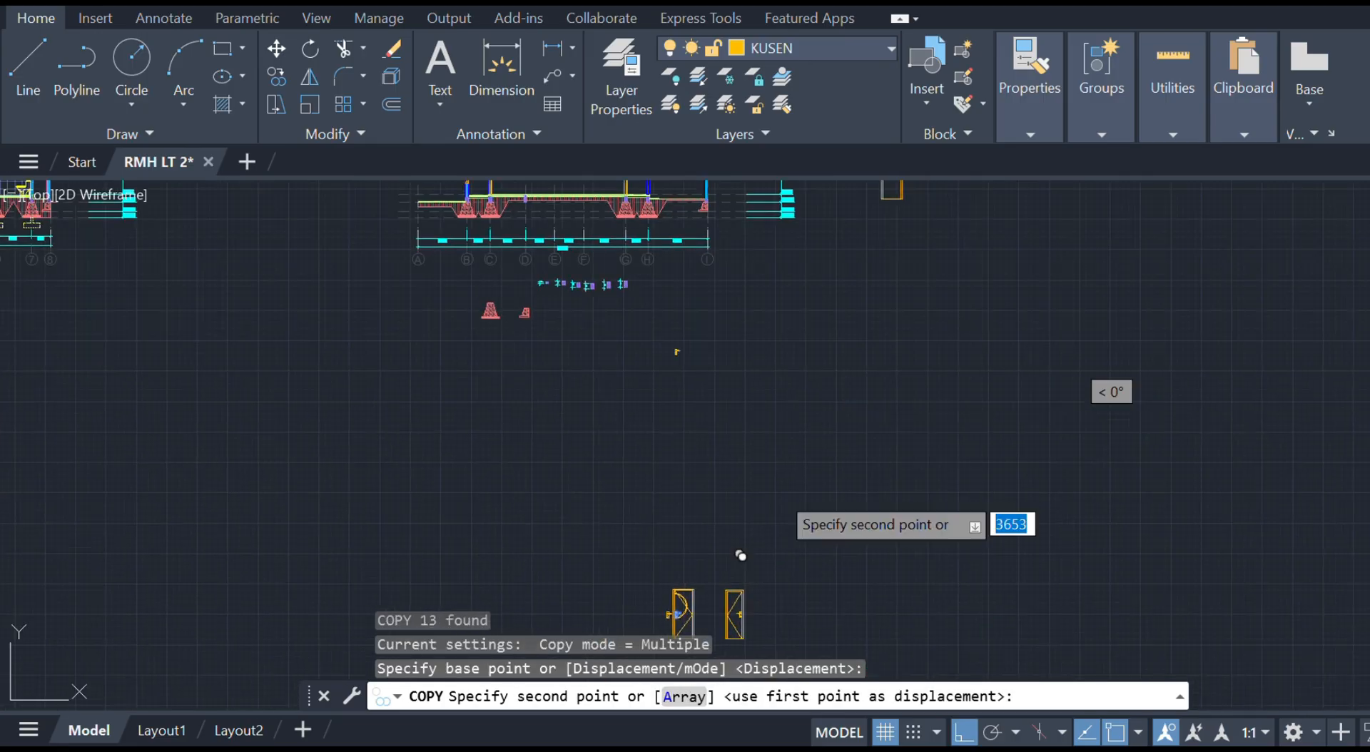
{"action": "scroll", "coordinate": [878, 269], "scroll_direction": "up", "scroll_amount": 8}
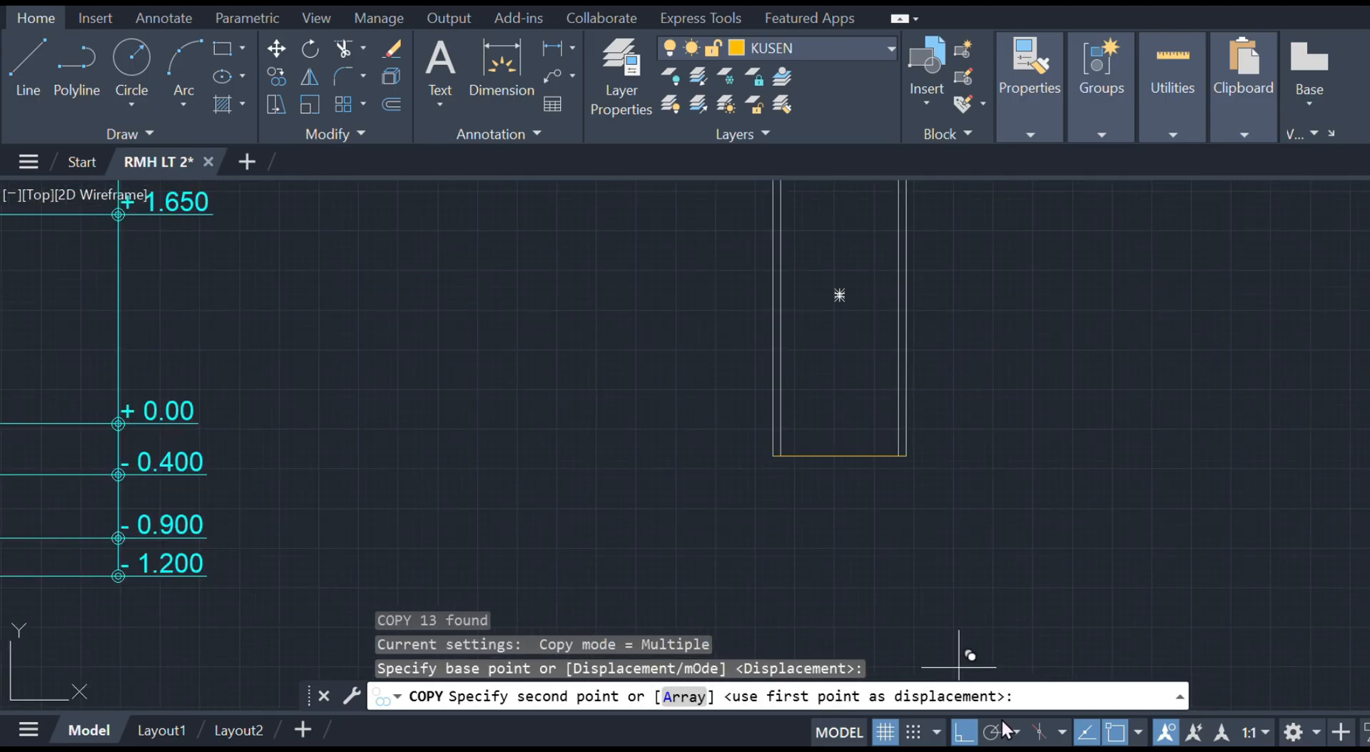
{"action": "scroll", "coordinate": [820, 371], "scroll_direction": "down", "scroll_amount": 2}
{"action": "scroll", "coordinate": [801, 436], "scroll_direction": "up", "scroll_amount": 5}
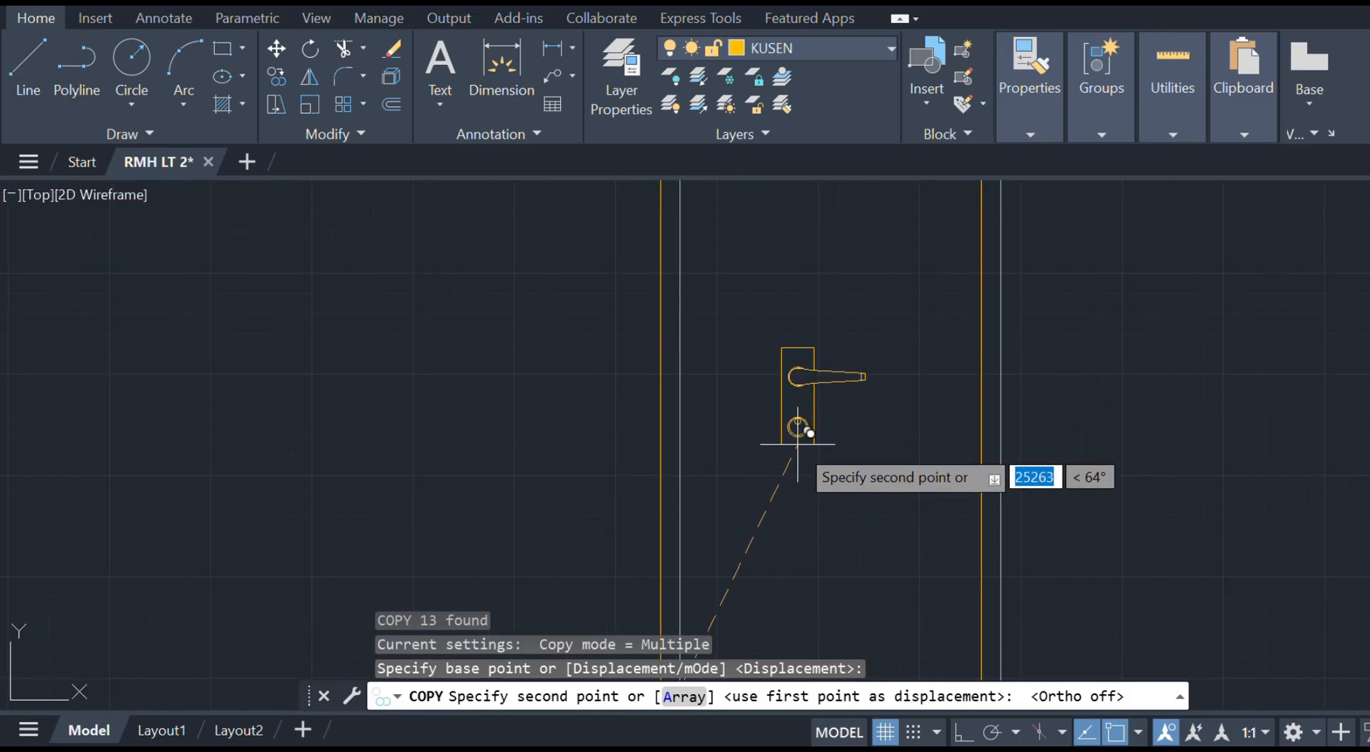
{"action": "left_click", "coordinate": [760, 457]}
{"action": "key", "text": "Escape"}
- Move the copied handle set 80 to the left, toward the inner edge of the door frame
{"action": "left_click", "coordinate": [804, 488]}
{"action": "left_click", "coordinate": [752, 432]}
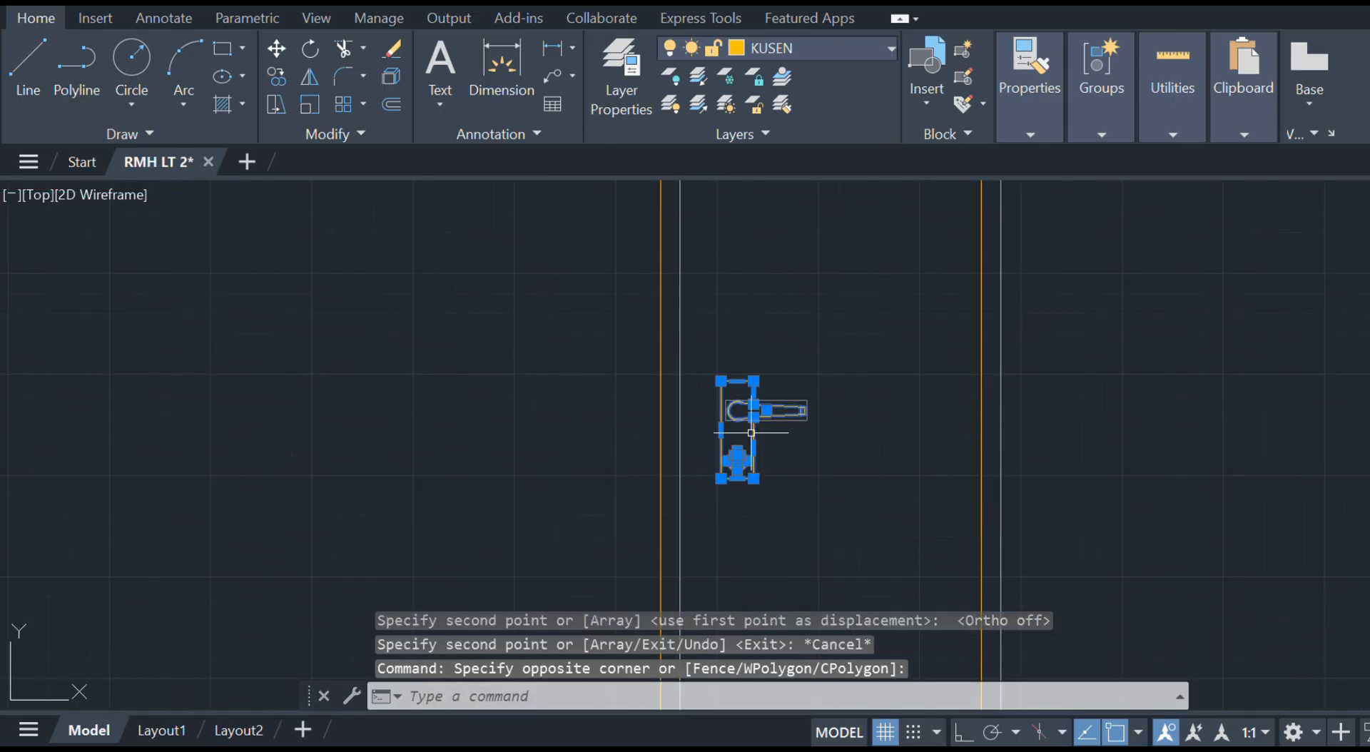
{"action": "type", "text": "m"}
{"action": "key", "text": "Return"}
{"action": "left_click", "coordinate": [729, 421]}
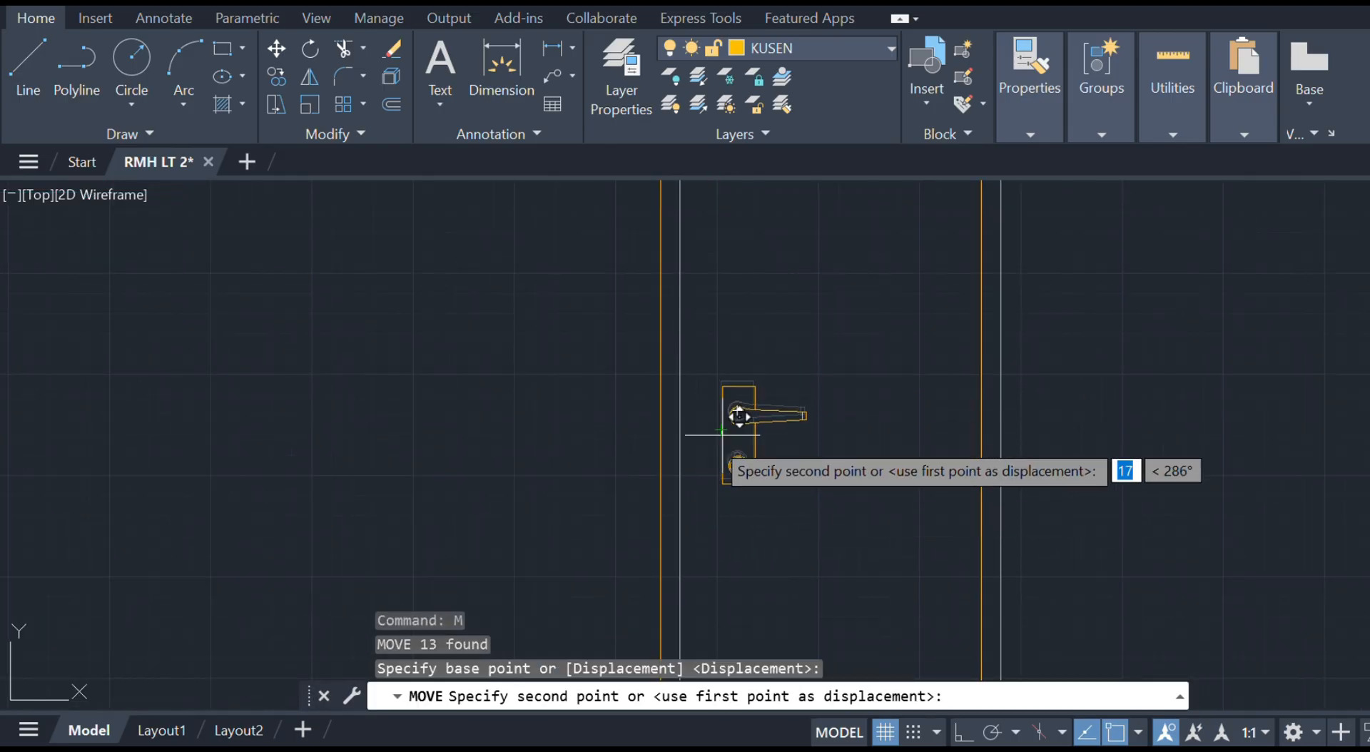
{"action": "scroll", "coordinate": [735, 417], "scroll_direction": "up", "scroll_amount": 4}
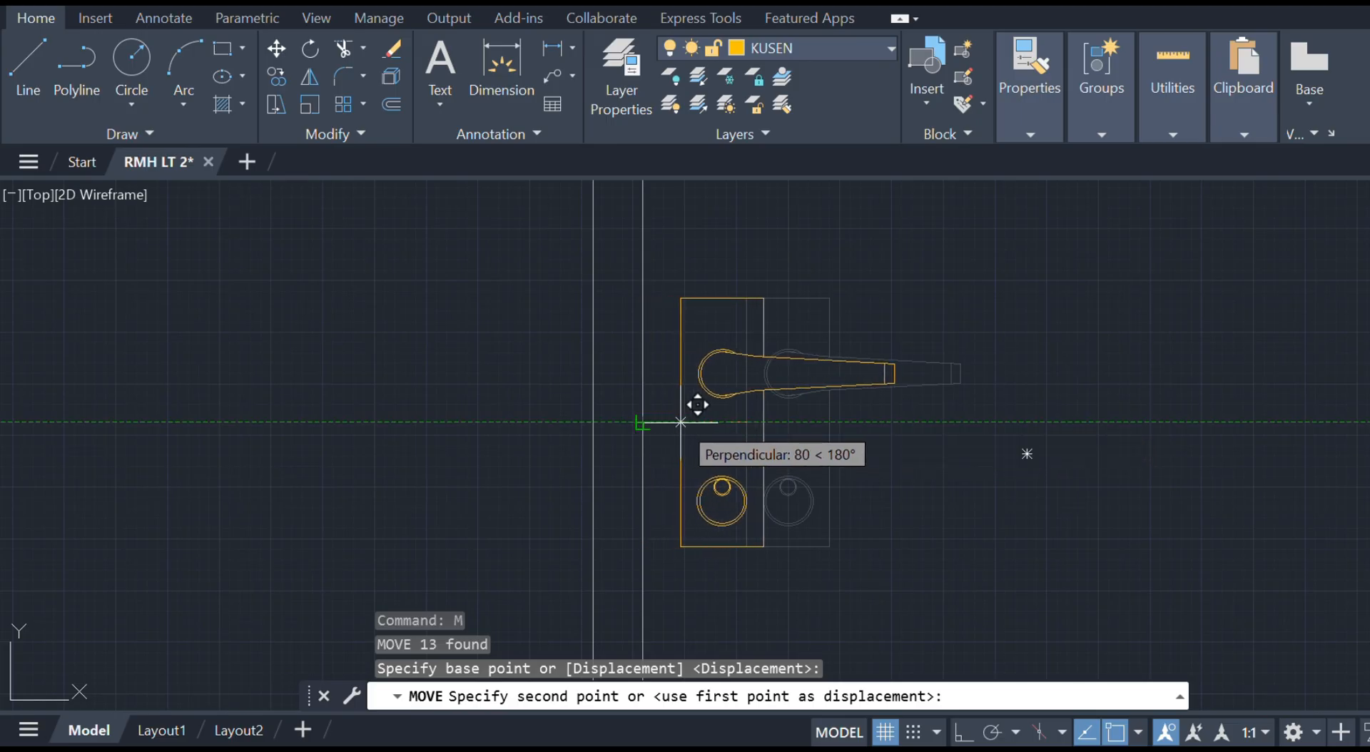
{"action": "key", "text": "Escape"}
- Examine the dimensions of the spare handle's plate, lever and lock circle beside the reference door
{"action": "scroll", "coordinate": [757, 400], "scroll_direction": "down", "scroll_amount": 8}
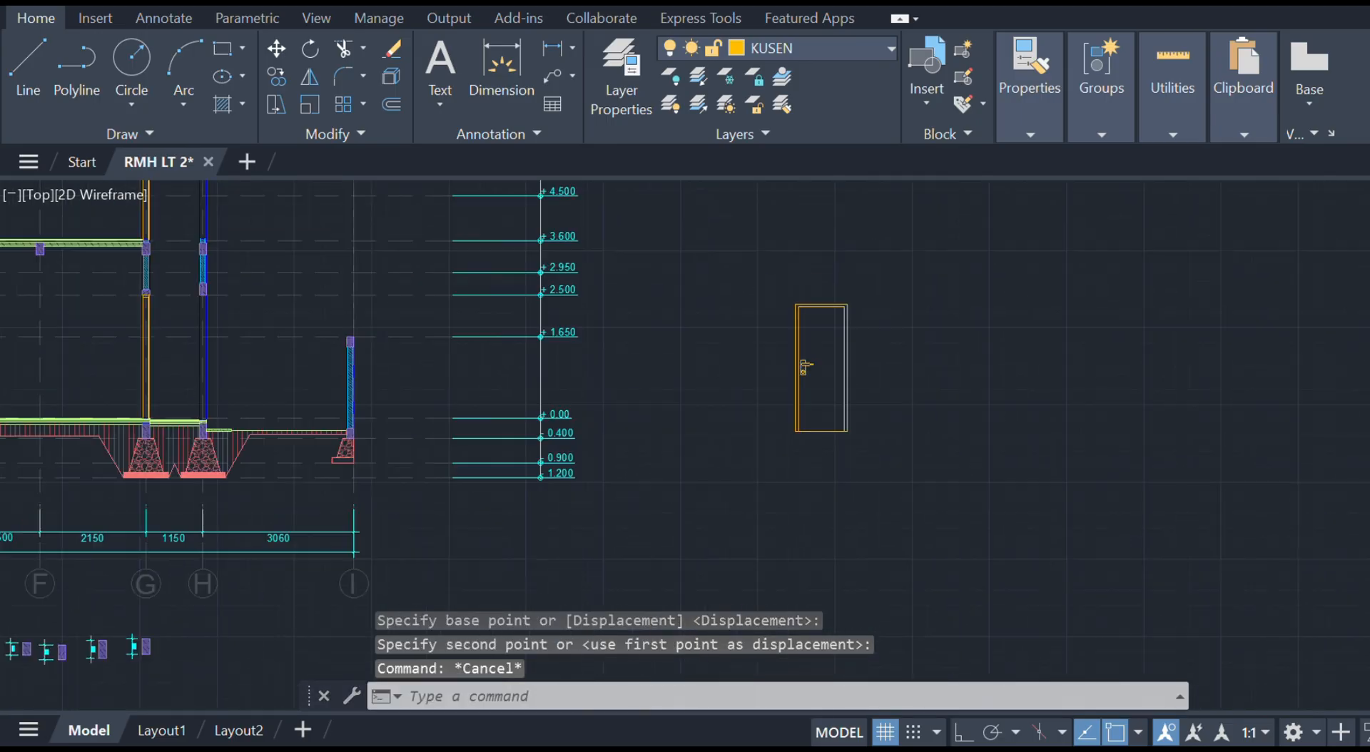
{"action": "scroll", "coordinate": [856, 321], "scroll_direction": "down", "scroll_amount": 3}
{"action": "scroll", "coordinate": [811, 345], "scroll_direction": "up", "scroll_amount": 12}
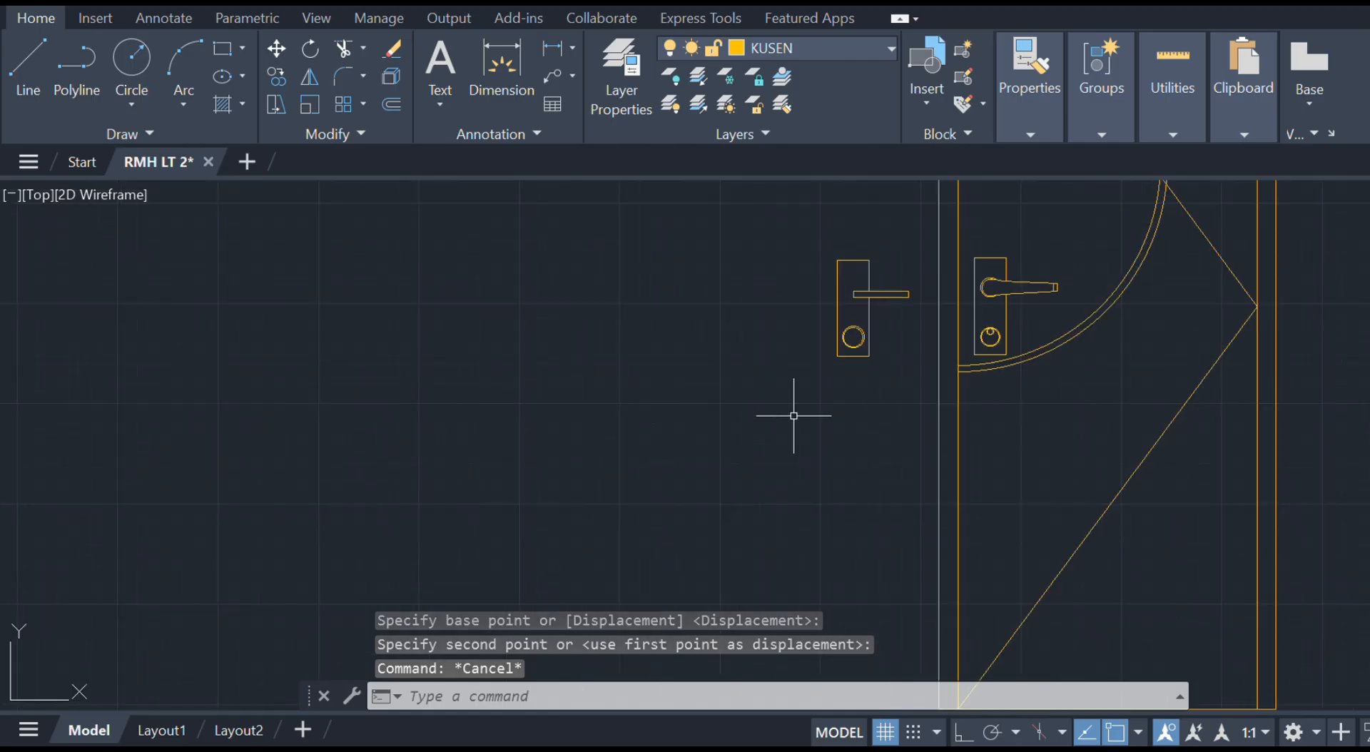
{"action": "scroll", "coordinate": [885, 342], "scroll_direction": "up", "scroll_amount": 5}
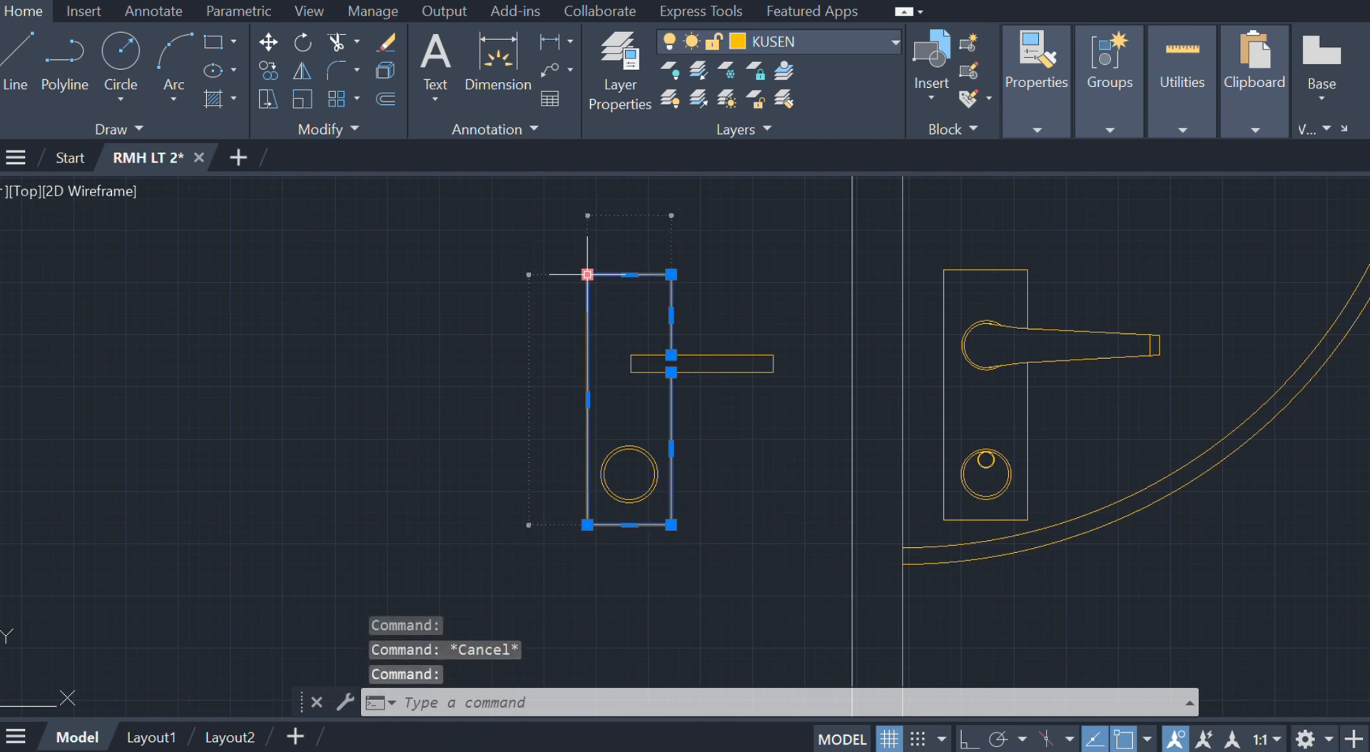
{"action": "mouse_move", "coordinate": [587, 276]}
{"action": "key", "text": "Escape"}
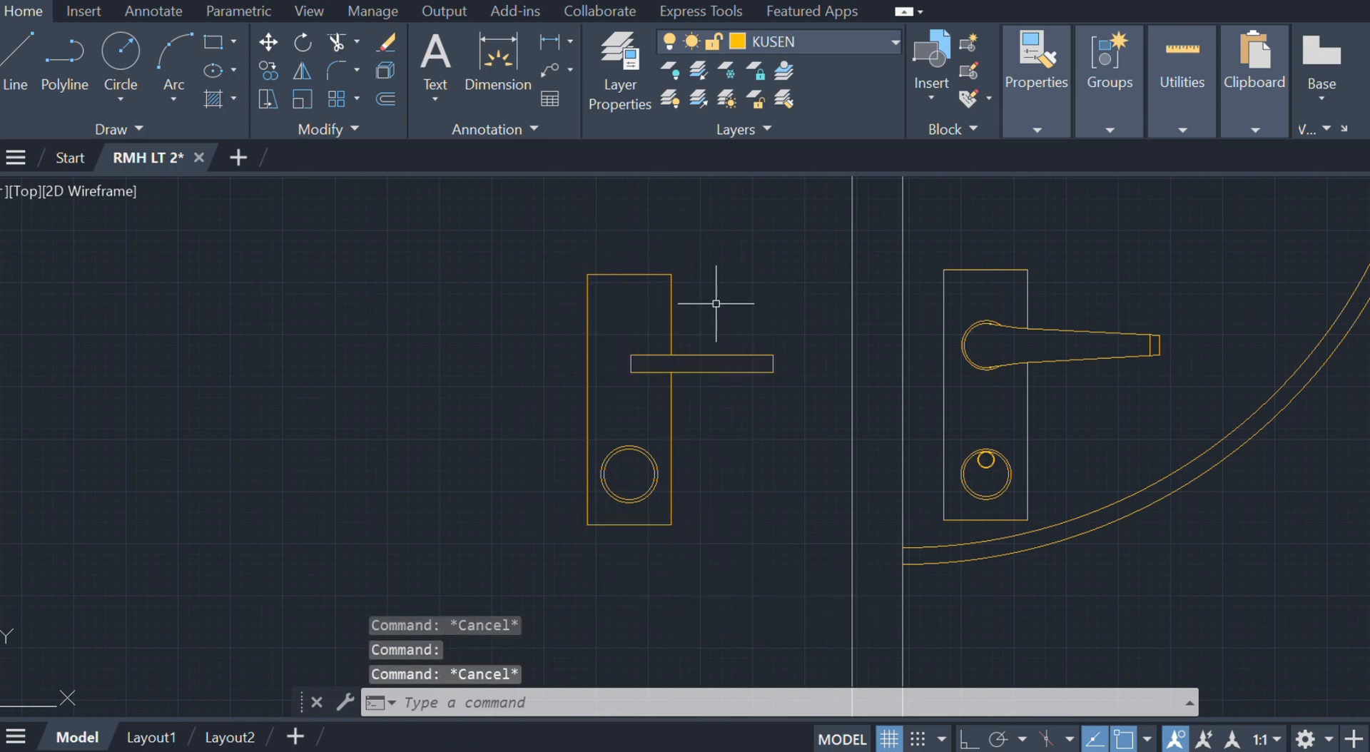
{"action": "left_click", "coordinate": [769, 353]}
{"action": "mouse_move", "coordinate": [773, 355]}
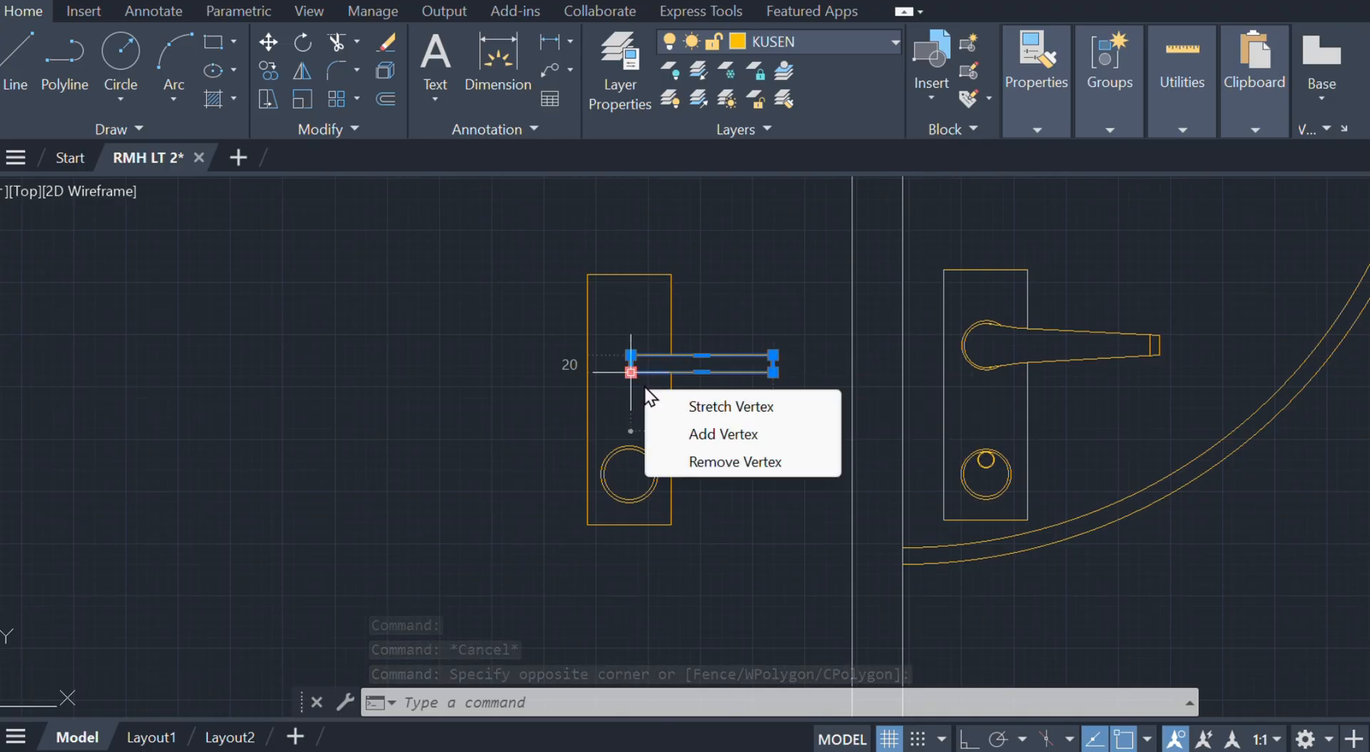
{"action": "key", "text": "Escape"}
{"action": "scroll", "coordinate": [651, 514], "scroll_direction": "up", "scroll_amount": 3}
{"action": "left_click", "coordinate": [651, 513]}
{"action": "key", "text": "Escape"}
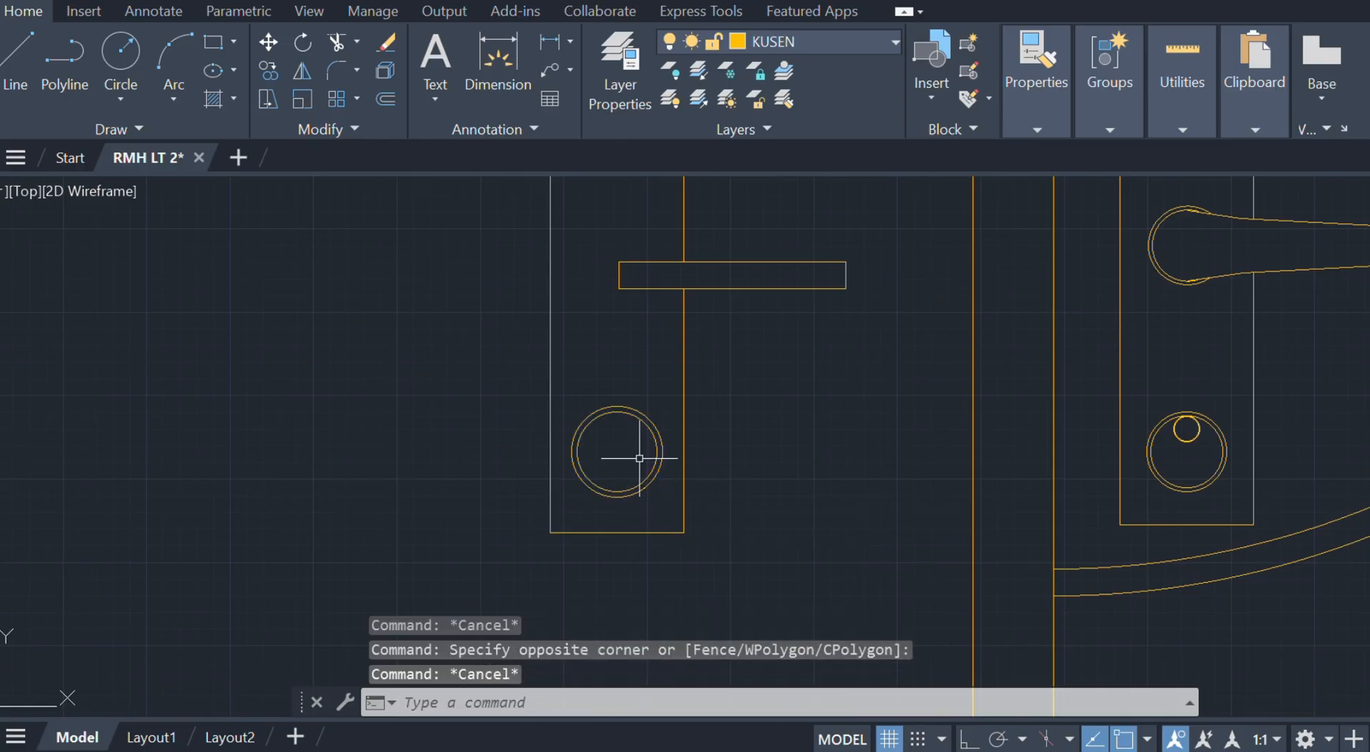
- Draw the door swing lines from the inner frame's top-left corner to the right edge's midpoint and back to its bottom-left corner
{"action": "scroll", "coordinate": [697, 494], "scroll_direction": "down", "scroll_amount": 4}
{"action": "scroll", "coordinate": [747, 330], "scroll_direction": "down", "scroll_amount": 4}
{"action": "middle_click_drag", "start_coordinate": [726, 406], "coordinate": [696, 505]}
{"action": "scroll", "coordinate": [753, 307], "scroll_direction": "down", "scroll_amount": 9}
{"action": "middle_click_drag", "start_coordinate": [756, 297], "coordinate": [722, 517]}
{"action": "middle_click_drag", "start_coordinate": [795, 340], "coordinate": [753, 613]}
{"action": "scroll", "coordinate": [889, 380], "scroll_direction": "up", "scroll_amount": 10}
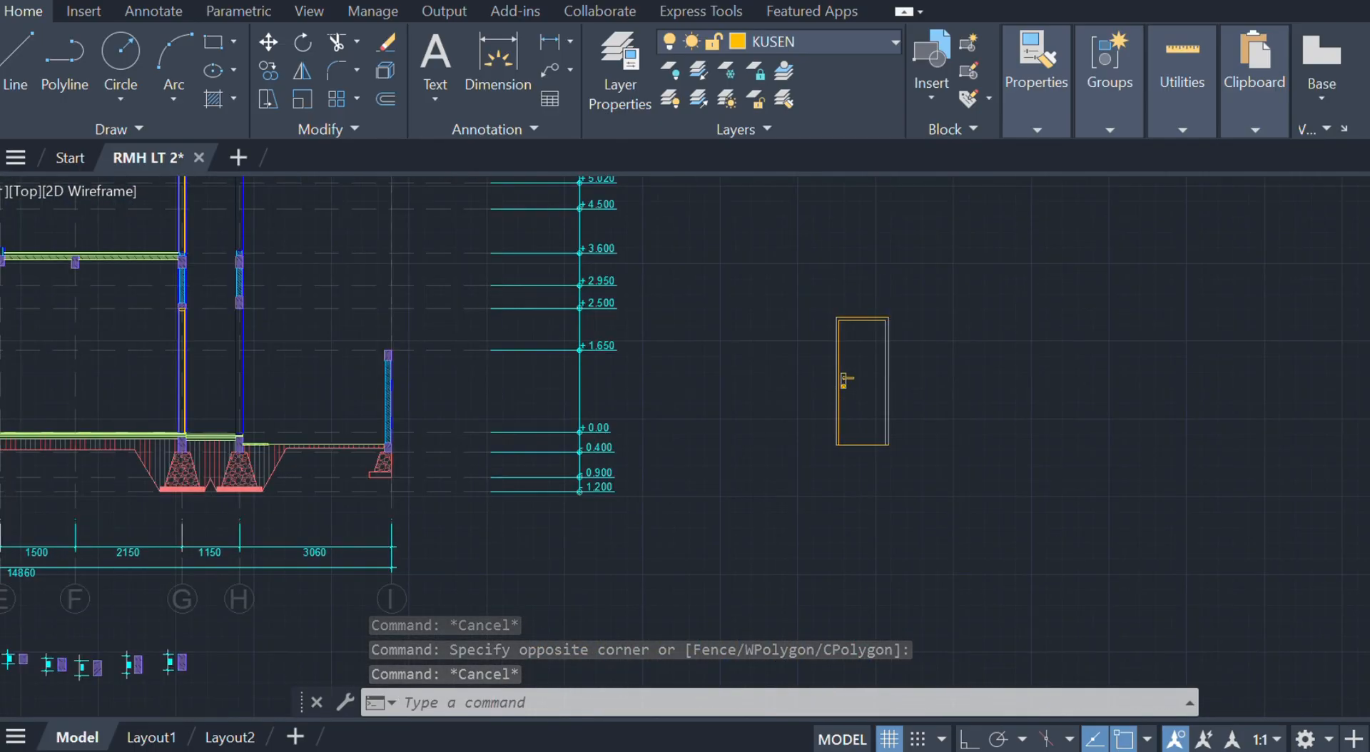
{"action": "type", "text": "l"}
{"action": "key", "text": "Return"}
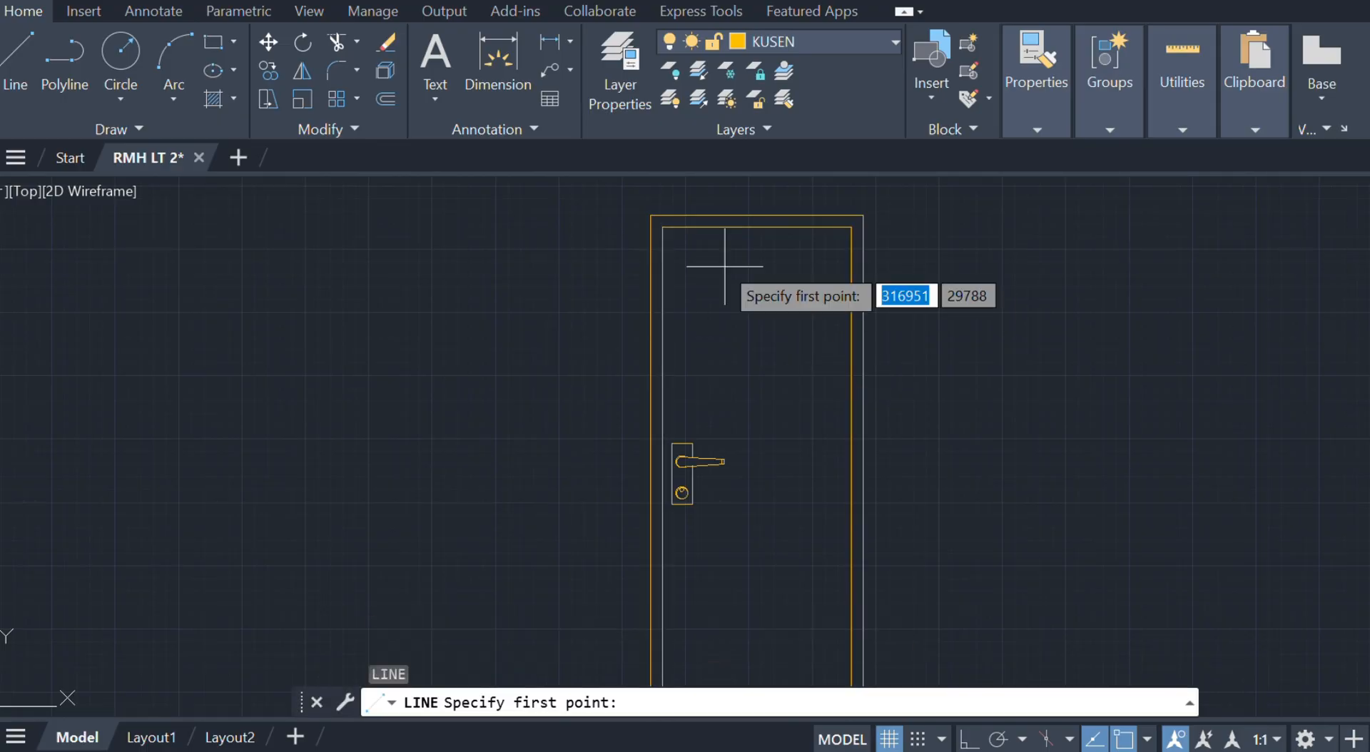
{"action": "left_click", "coordinate": [662, 227]}
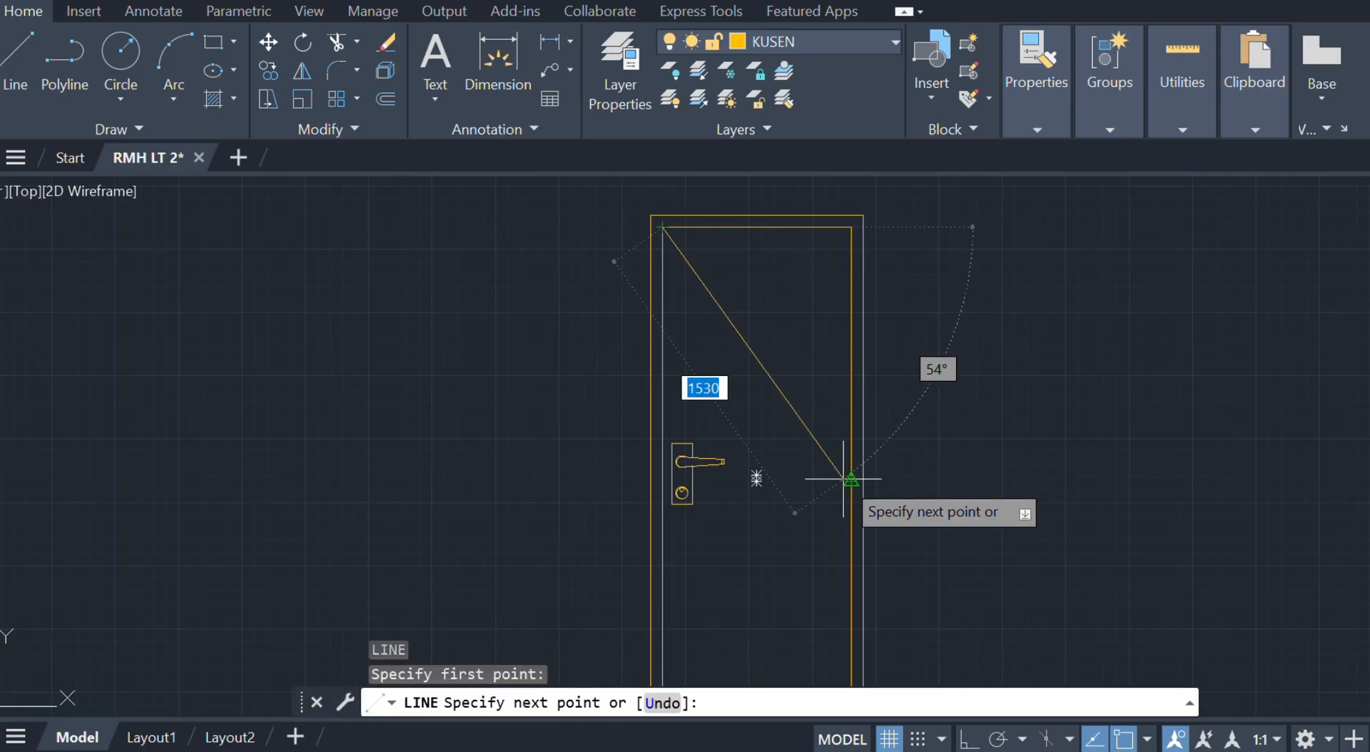
{"action": "scroll", "coordinate": [789, 416], "scroll_direction": "down", "scroll_amount": 2}
{"action": "scroll", "coordinate": [721, 526], "scroll_direction": "up", "scroll_amount": 5}
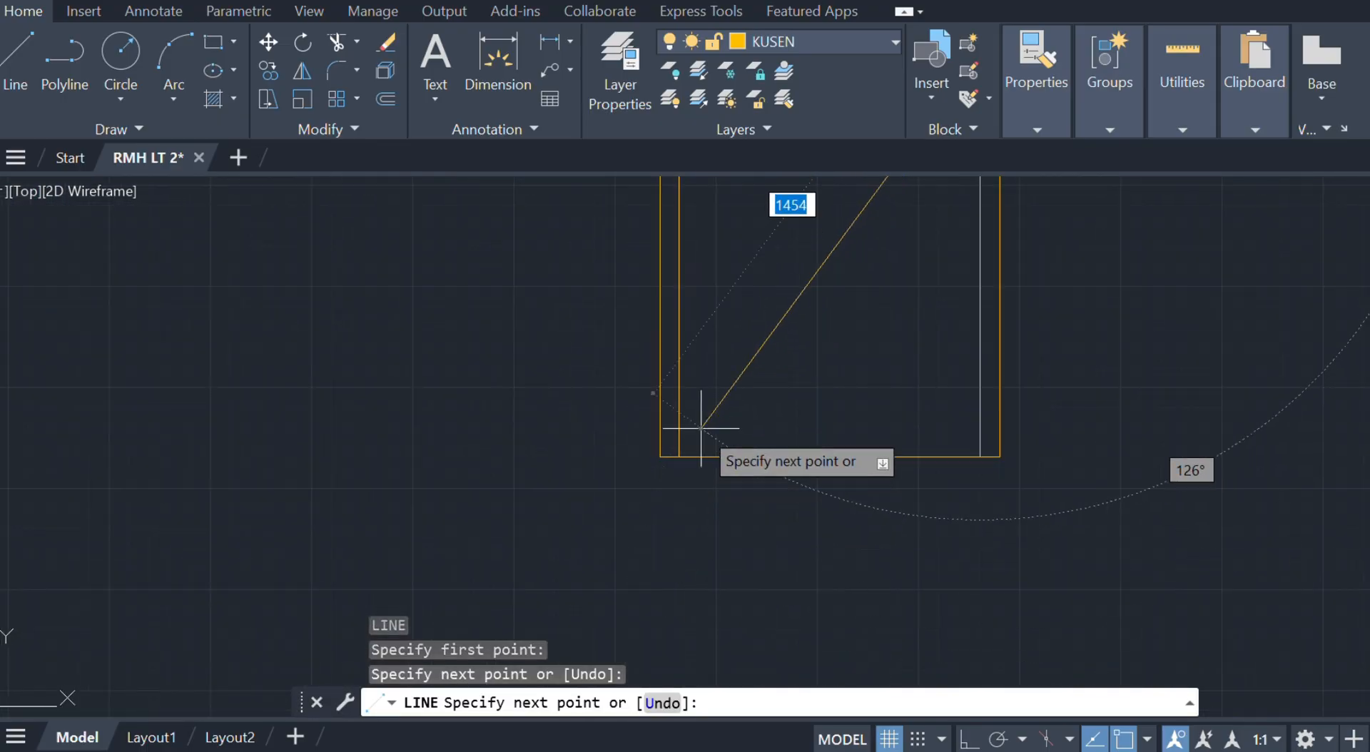
{"action": "left_click", "coordinate": [680, 457]}
{"action": "key", "text": "Escape"}
{"action": "scroll", "coordinate": [718, 357], "scroll_direction": "down", "scroll_amount": 6}
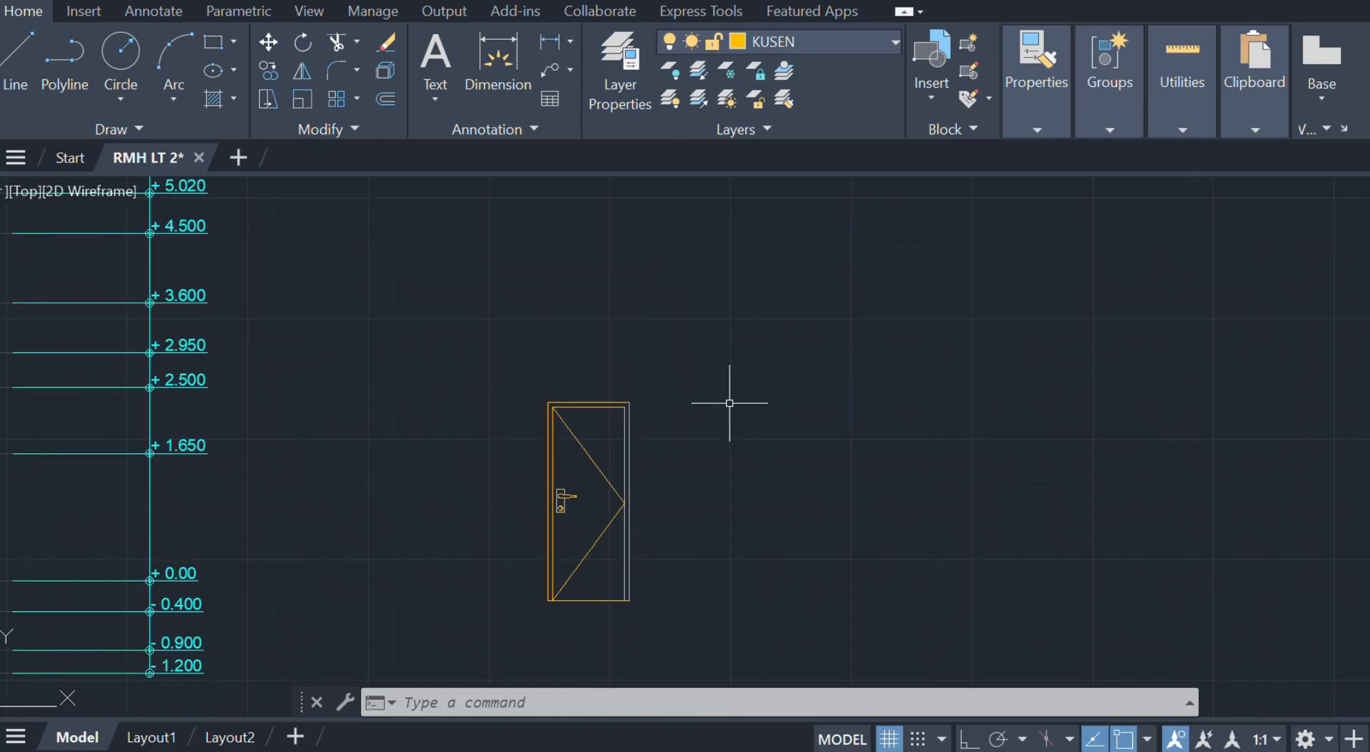
- Draw a 900 by 2500 rectangle in the empty space to the right of the finished door elevation
{"action": "middle_click_drag", "start_coordinate": [768, 498], "coordinate": [744, 394]}
{"action": "type", "text": "rec"}
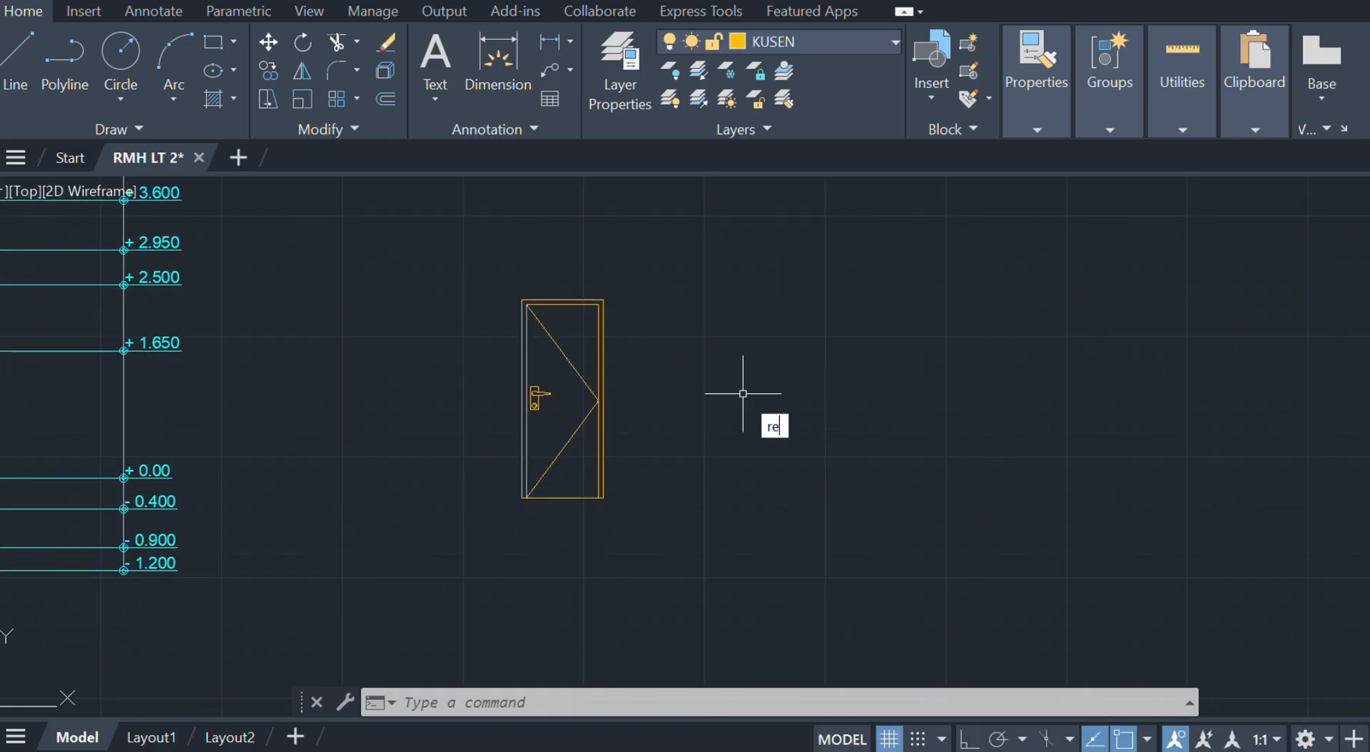
{"action": "key", "text": "Return"}
{"action": "left_click", "coordinate": [713, 322]}
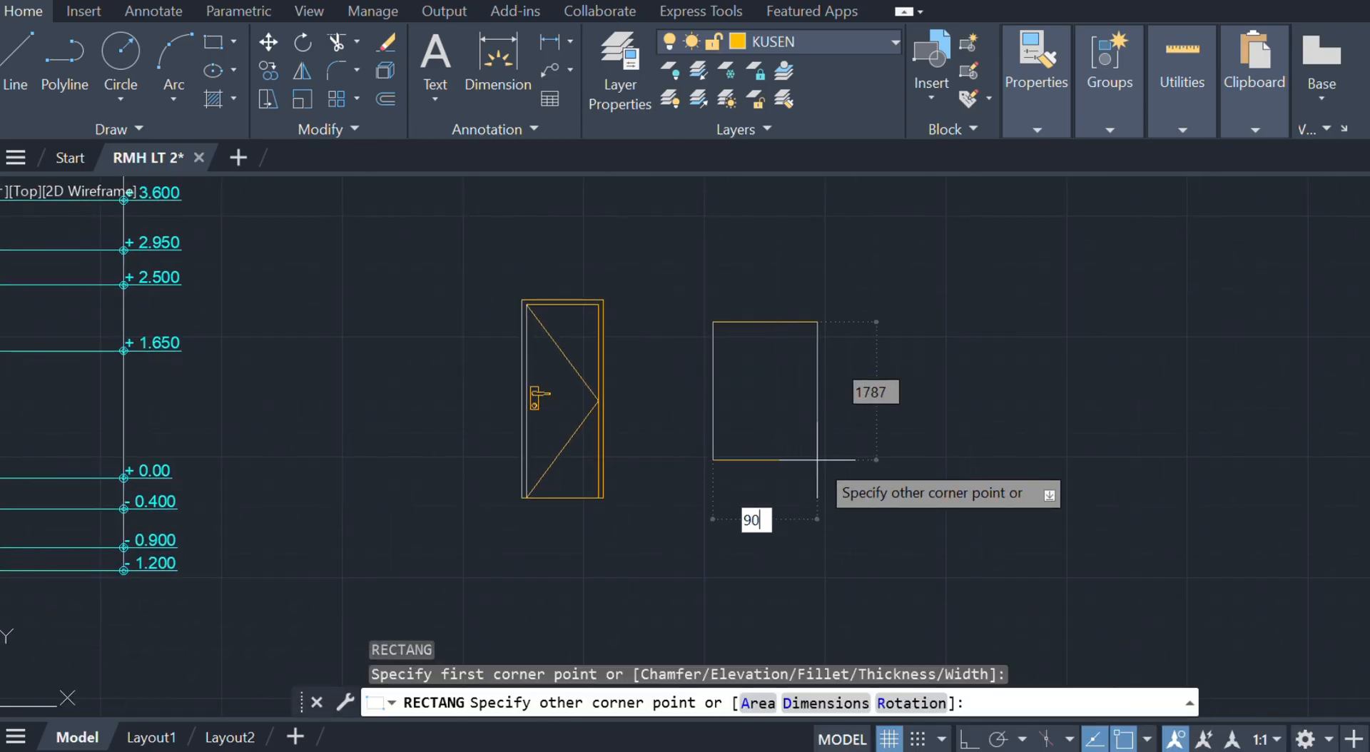
{"action": "key", "text": "Tab"}
{"action": "key", "text": "BackSpace"}
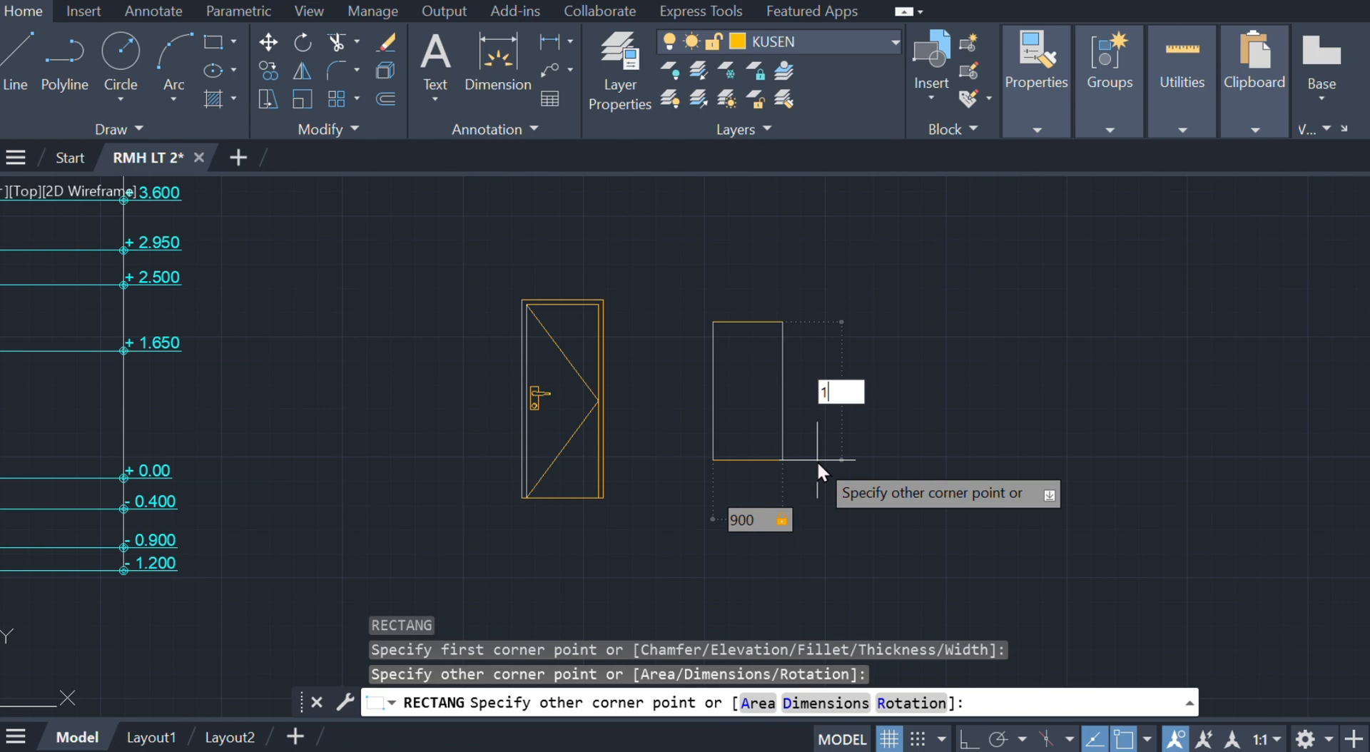
{"action": "type", "text": "2500"}
{"action": "key", "text": "Return"}
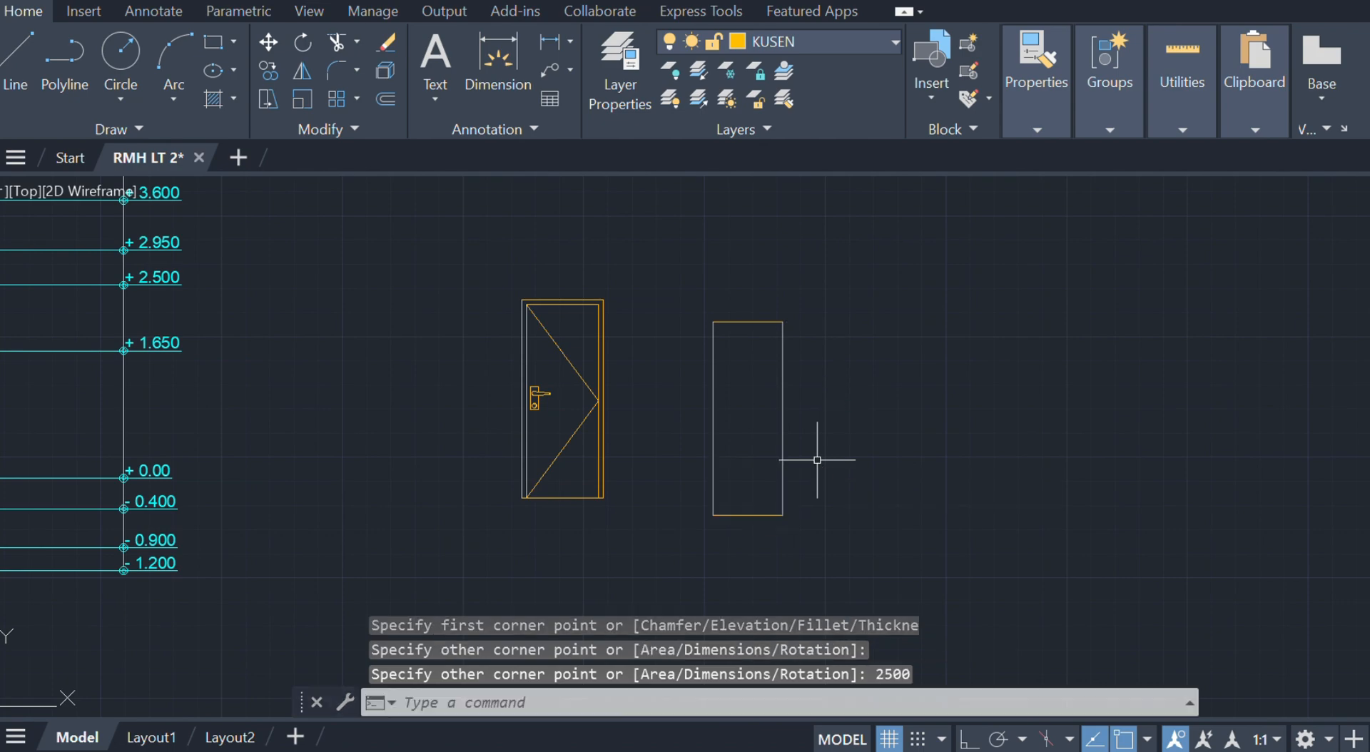
{"action": "key", "text": "Escape"}
- Offset the 900 by 2500 rectangle 60 inward
{"action": "scroll", "coordinate": [773, 338], "scroll_direction": "up", "scroll_amount": 5}
{"action": "left_click", "coordinate": [845, 314]}
{"action": "left_click", "coordinate": [790, 352]}
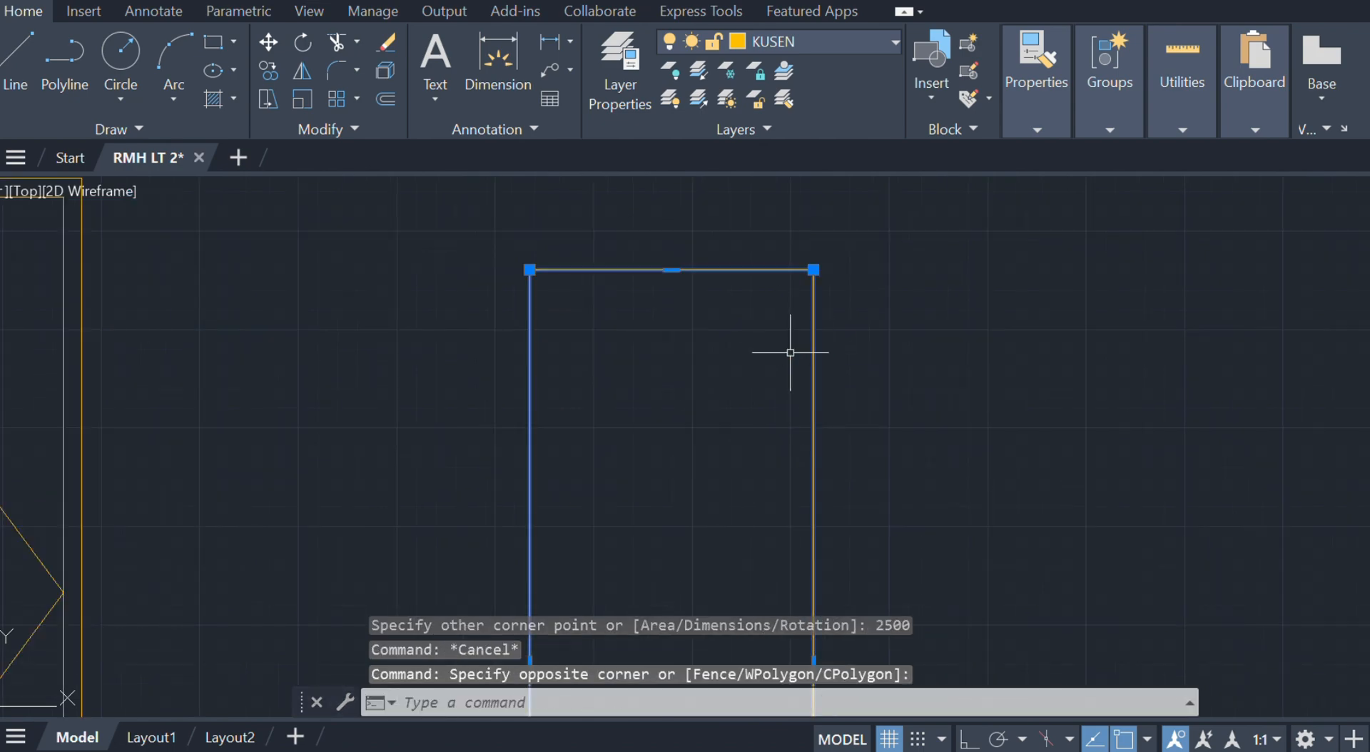
{"action": "type", "text": "o"}
{"action": "key", "text": "Return"}
{"action": "type", "text": "60"}
{"action": "key", "text": "Return"}
{"action": "left_click", "coordinate": [790, 353]}
{"action": "scroll", "coordinate": [724, 367], "scroll_direction": "down", "scroll_amount": 6}
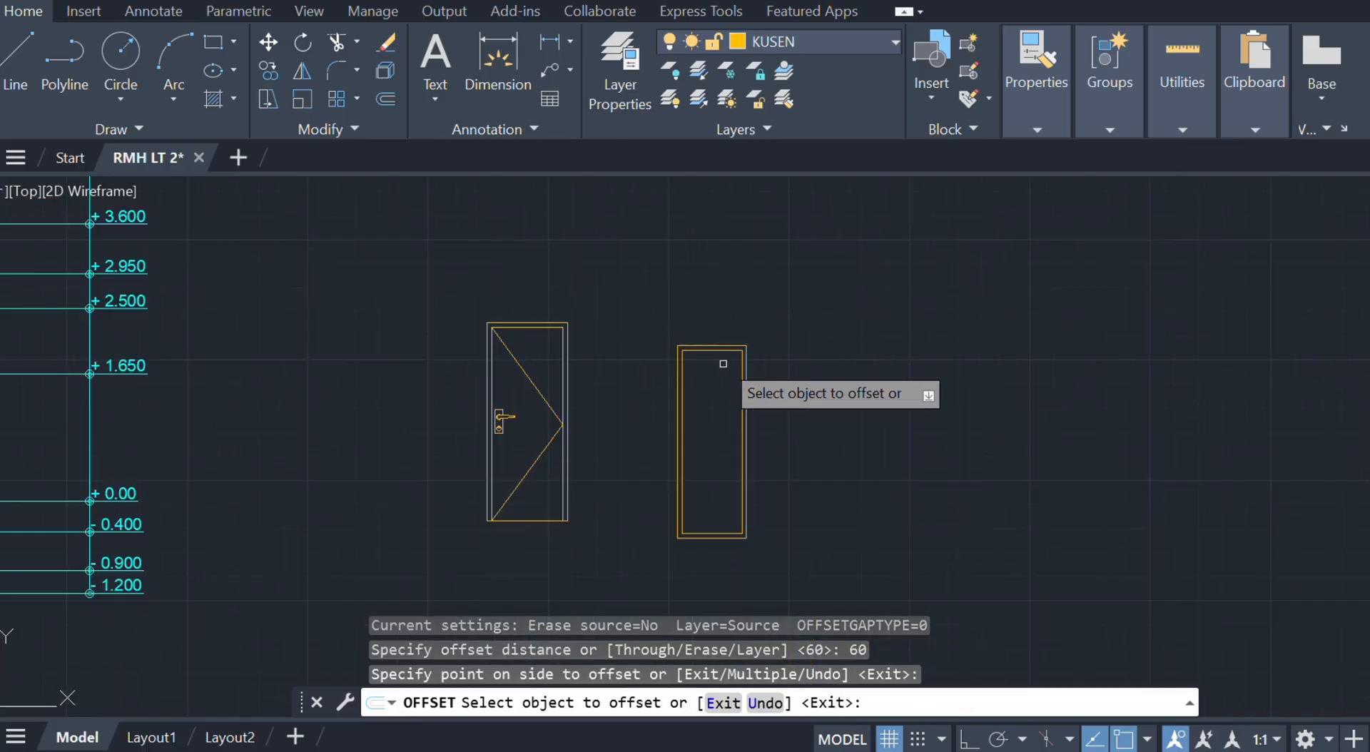
{"action": "scroll", "coordinate": [698, 528], "scroll_direction": "up", "scroll_amount": 6}
{"action": "key", "text": "Escape"}
- Stretch the second door's inner rectangle down to the bottom edge of its outer rectangle
{"action": "left_click", "coordinate": [770, 551]}
{"action": "left_click", "coordinate": [753, 550]}
{"action": "left_click", "coordinate": [753, 569]}
{"action": "key", "text": "Escape"}
{"action": "scroll", "coordinate": [774, 397], "scroll_direction": "down", "scroll_amount": 6}
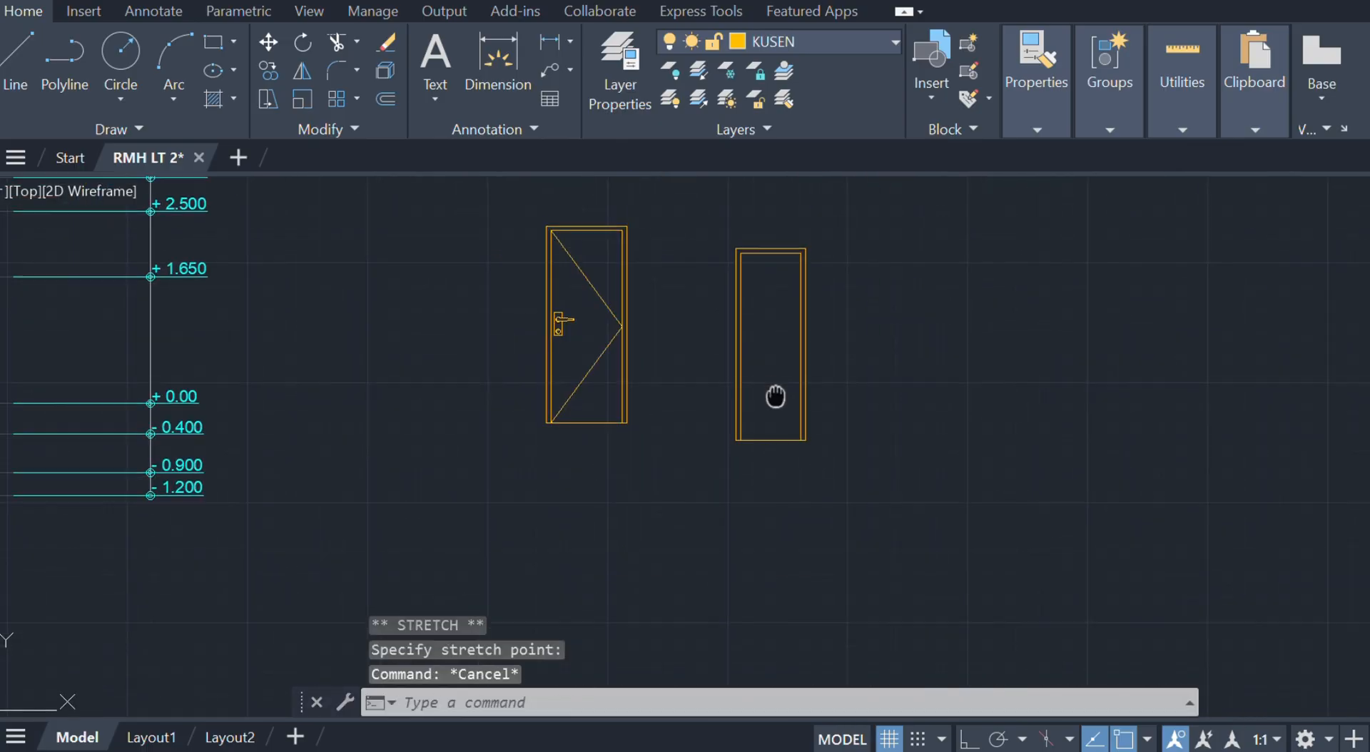
- Copy the first door's handle set to the empty area beside the second door frame
{"action": "scroll", "coordinate": [777, 300], "scroll_direction": "up", "scroll_amount": 4}
{"action": "left_click", "coordinate": [271, 411]}
{"action": "left_click", "coordinate": [214, 356]}
{"action": "scroll", "coordinate": [215, 356], "scroll_direction": "up", "scroll_amount": 6}
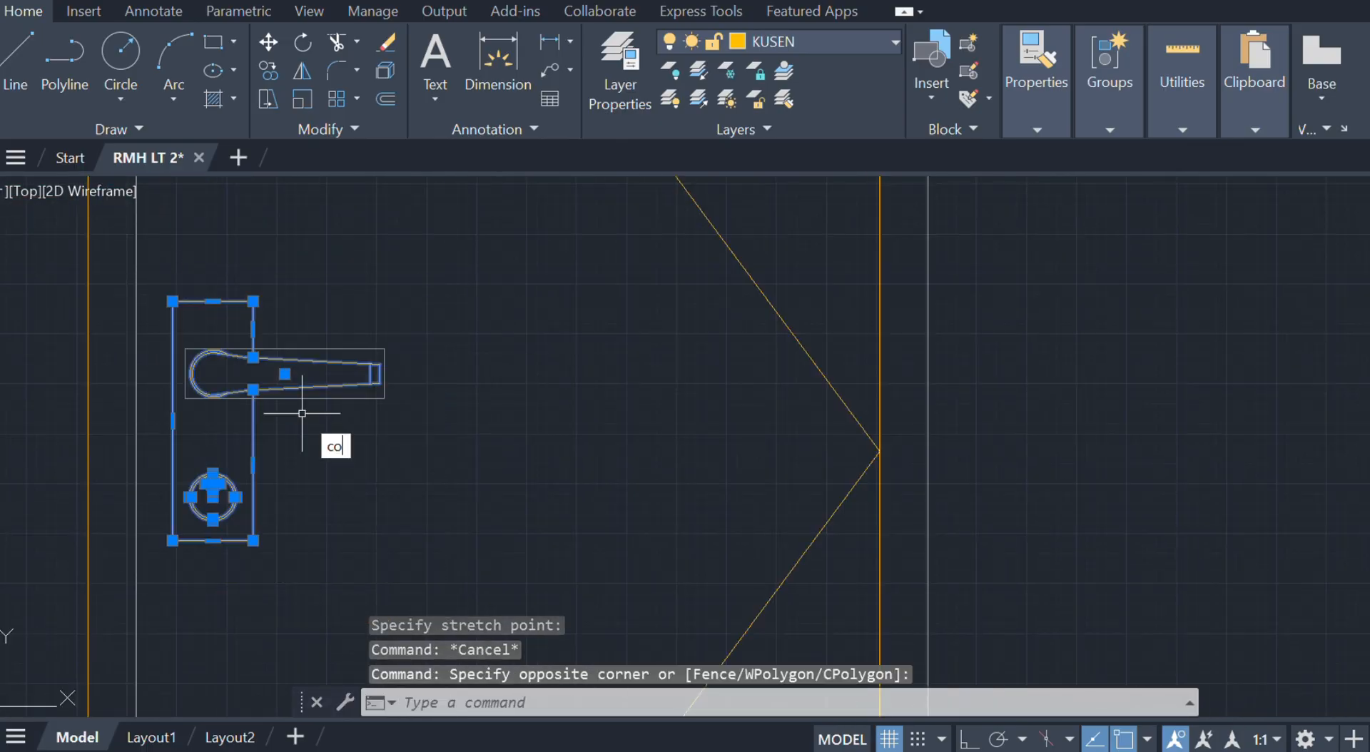
{"action": "key", "text": "Return"}
{"action": "left_click", "coordinate": [253, 420]}
{"action": "scroll", "coordinate": [500, 485], "scroll_direction": "down", "scroll_amount": 6}
- Mirror the copied handle set about a vertical line at its plate's left edge, erasing the source objects
{"action": "left_click", "coordinate": [804, 455]}
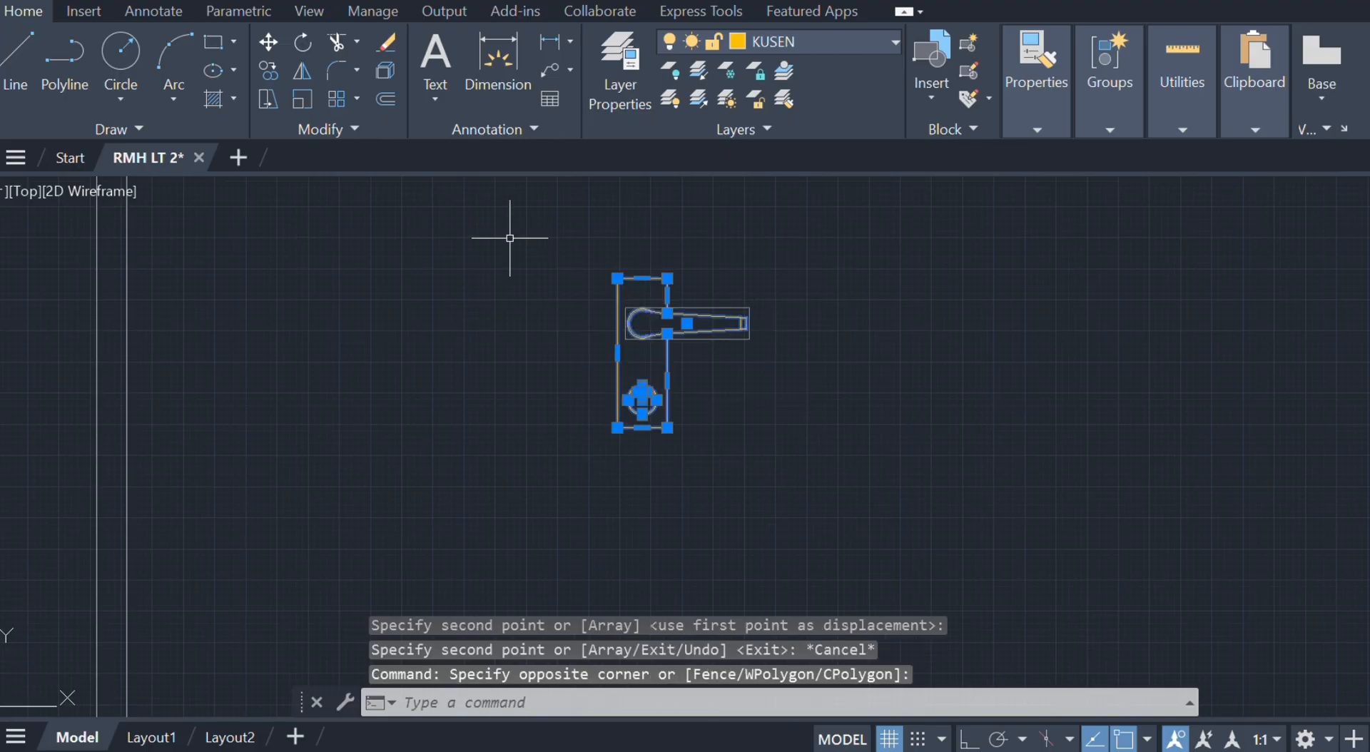
{"action": "left_click", "coordinate": [507, 233]}
{"action": "type", "text": "mi"}
{"action": "key", "text": "Return"}
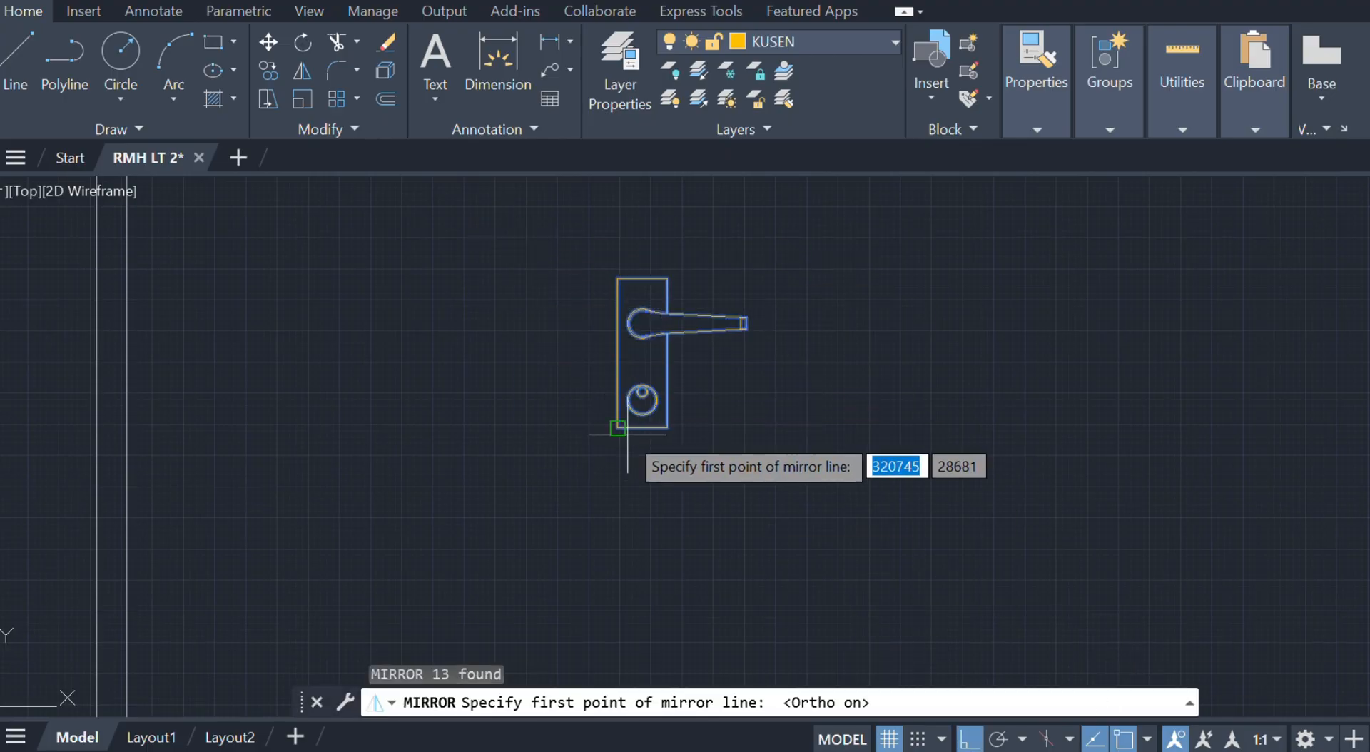
{"action": "left_click", "coordinate": [628, 433]}
{"action": "left_click", "coordinate": [652, 498]}
{"action": "type", "text": "y"}
{"action": "key", "text": "Return"}
- Move the mirrored handle set by its plate's right edge onto the second door's inner right frame edge
{"action": "left_click", "coordinate": [602, 529]}
{"action": "left_click", "coordinate": [499, 229]}
{"action": "type", "text": "m"}
{"action": "key", "text": "Return"}
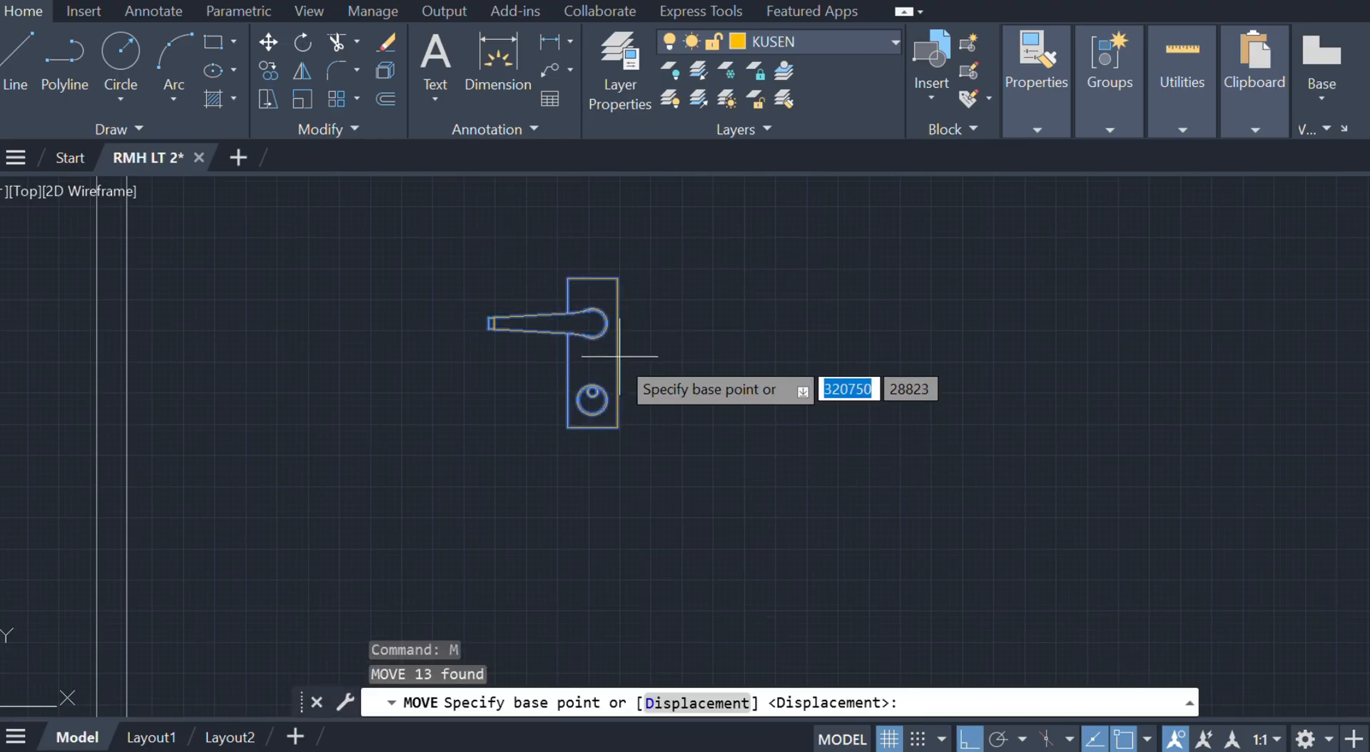
{"action": "left_click", "coordinate": [619, 355]}
{"action": "scroll", "coordinate": [322, 375], "scroll_direction": "down", "scroll_amount": 3}
{"action": "scroll", "coordinate": [269, 395], "scroll_direction": "up", "scroll_amount": 2}
{"action": "middle_click_drag", "start_coordinate": [269, 395], "coordinate": [467, 375]}
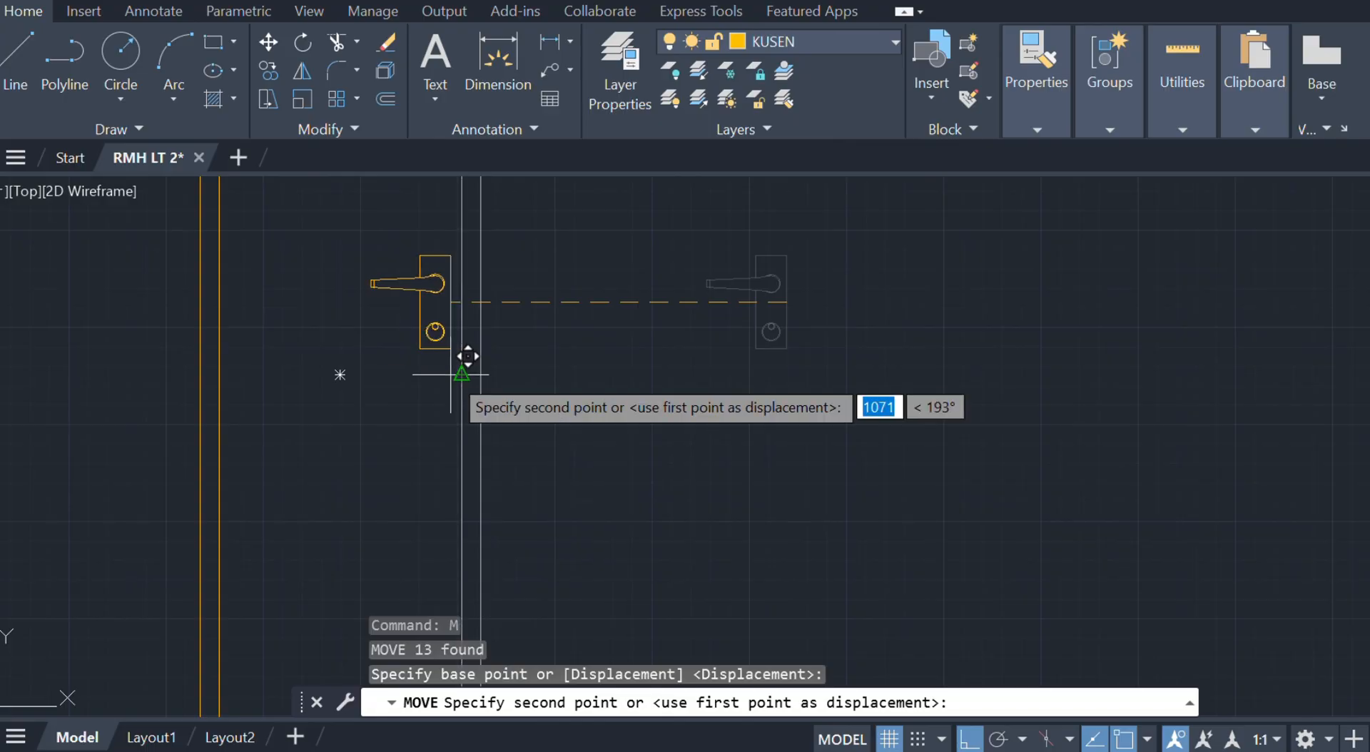
{"action": "left_click", "coordinate": [457, 374]}
{"action": "key", "text": "Escape"}
- Move the second door's handle set left off the frame edge, leaving a gap about as wide as the frame
{"action": "left_click", "coordinate": [433, 410]}
{"action": "left_click", "coordinate": [432, 398]}
{"action": "key", "text": "Escape"}
{"action": "scroll", "coordinate": [430, 386], "scroll_direction": "up", "scroll_amount": 1}
{"action": "left_click", "coordinate": [284, 254]}
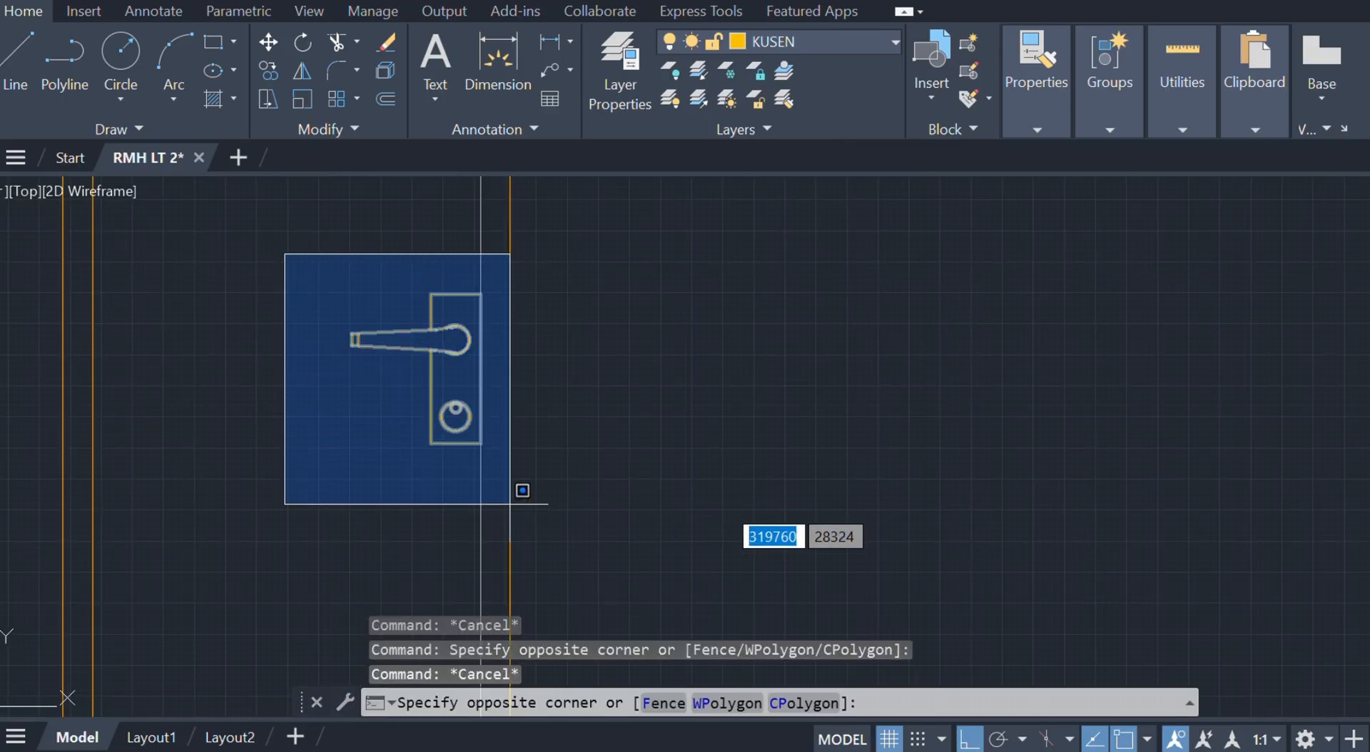
{"action": "left_click", "coordinate": [522, 490]}
{"action": "type", "text": "m"}
{"action": "key", "text": "Return"}
{"action": "scroll", "coordinate": [505, 392], "scroll_direction": "up", "scroll_amount": 2}
{"action": "left_click", "coordinate": [459, 336]}
{"action": "scroll", "coordinate": [428, 349], "scroll_direction": "up", "scroll_amount": 2}
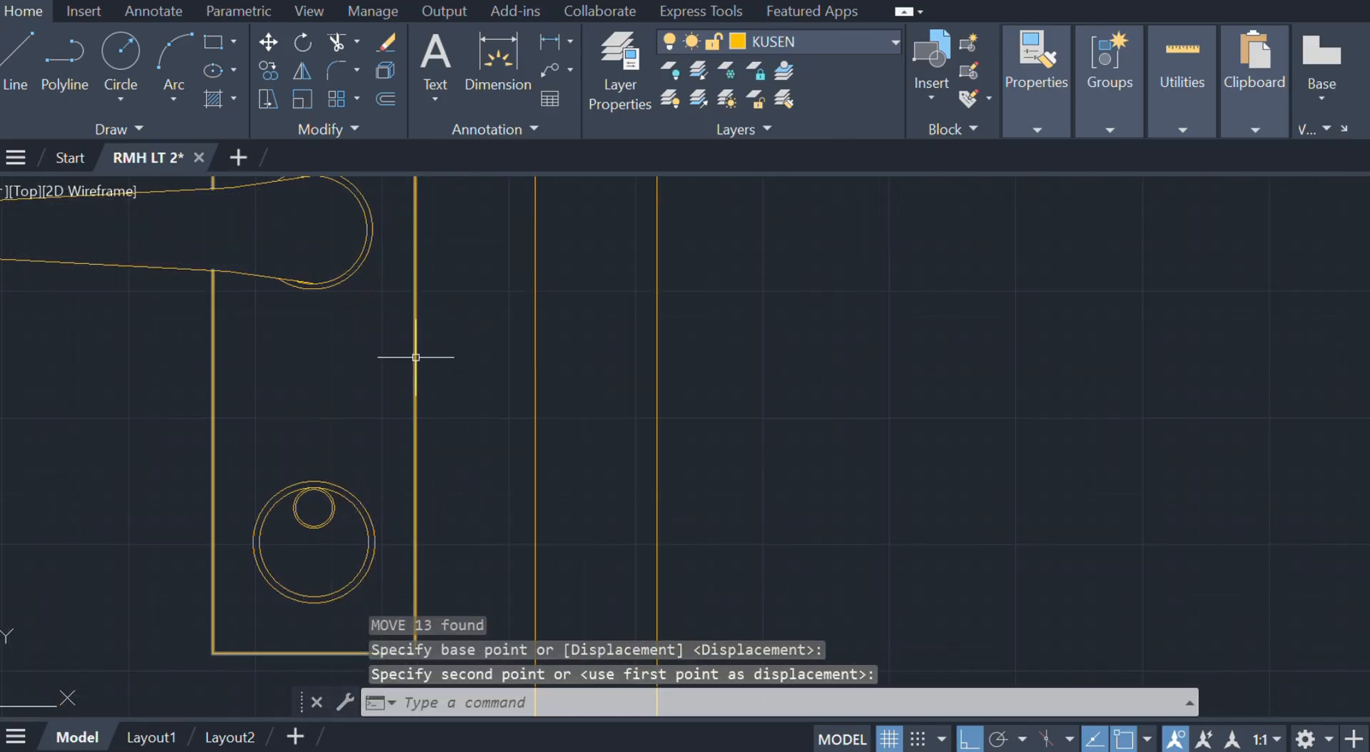
{"action": "key", "text": "Escape"}
- Draw the second door's swing lines from its inner upper-right corner to the left frame's midpoint and down to the inner lower-right corner
{"action": "scroll", "coordinate": [545, 383], "scroll_direction": "down", "scroll_amount": 6}
{"action": "mouse_move", "coordinate": [620, 357]}
{"action": "middle_mouse_down"}
{"action": "mouse_move", "coordinate": [671, 197]}
{"action": "mouse_move", "coordinate": [655, 464]}
{"action": "middle_mouse_up"}
{"action": "scroll", "coordinate": [663, 443], "scroll_direction": "up", "scroll_amount": 4}
{"action": "middle_click_drag", "start_coordinate": [671, 508], "coordinate": [696, 328]}
{"action": "type", "text": "l"}
{"action": "key", "text": "Return"}
{"action": "scroll", "coordinate": [700, 357], "scroll_direction": "up", "scroll_amount": 3}
{"action": "left_click", "coordinate": [709, 351]}
{"action": "middle_click_drag", "start_coordinate": [632, 429], "coordinate": [678, 242]}
{"action": "left_click", "coordinate": [573, 444]}
{"action": "middle_click_drag", "start_coordinate": [597, 435], "coordinate": [597, 294]}
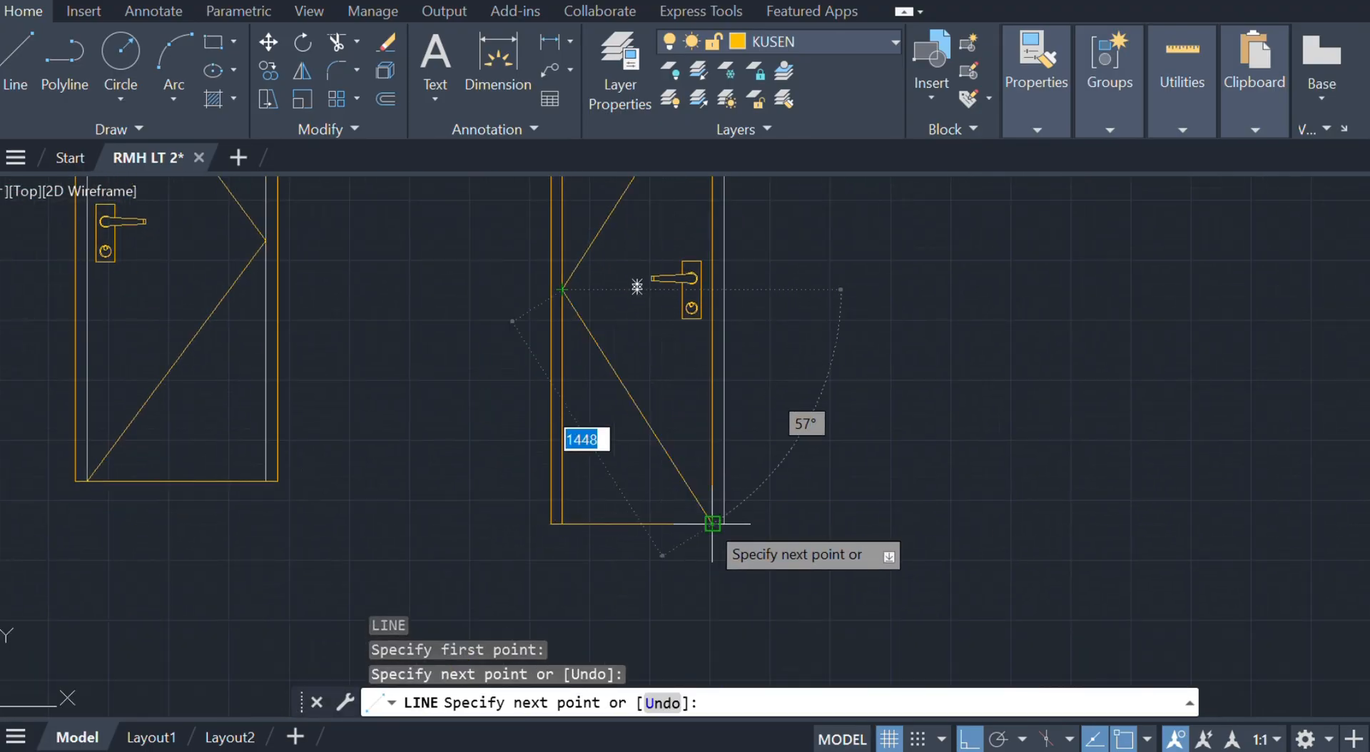
{"action": "left_click", "coordinate": [712, 524]}
{"action": "key", "text": "Escape"}
- Group all objects of the first door elevation
{"action": "scroll", "coordinate": [726, 425], "scroll_direction": "down", "scroll_amount": 4}
{"action": "middle_click_drag", "start_coordinate": [725, 423], "coordinate": [749, 445]}
{"action": "middle_click_drag", "start_coordinate": [292, 285], "coordinate": [689, 429]}
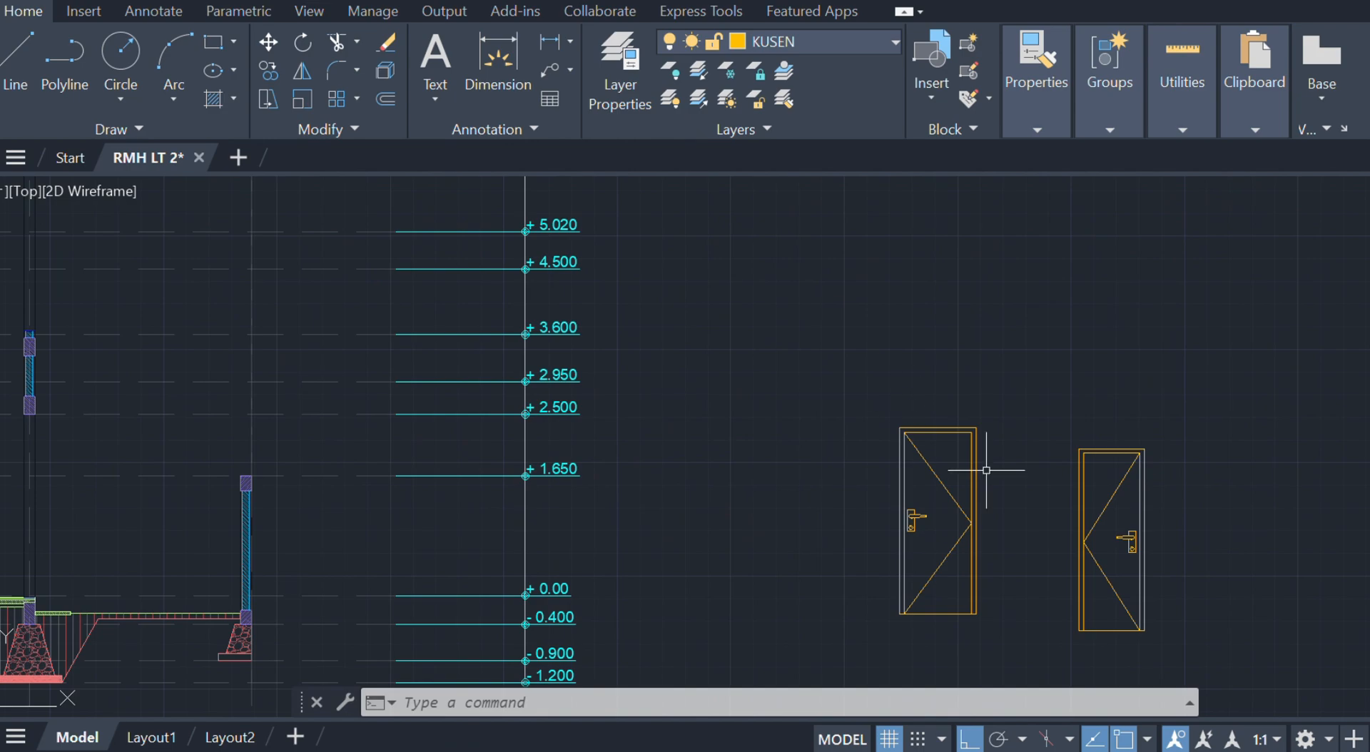
{"action": "middle_click_drag", "start_coordinate": [986, 470], "coordinate": [918, 342]}
{"action": "scroll", "coordinate": [918, 343], "scroll_direction": "up", "scroll_amount": 2}
{"action": "scroll", "coordinate": [918, 357], "scroll_direction": "down", "scroll_amount": 2}
{"action": "left_click", "coordinate": [984, 621]}
{"action": "left_click", "coordinate": [745, 308]}
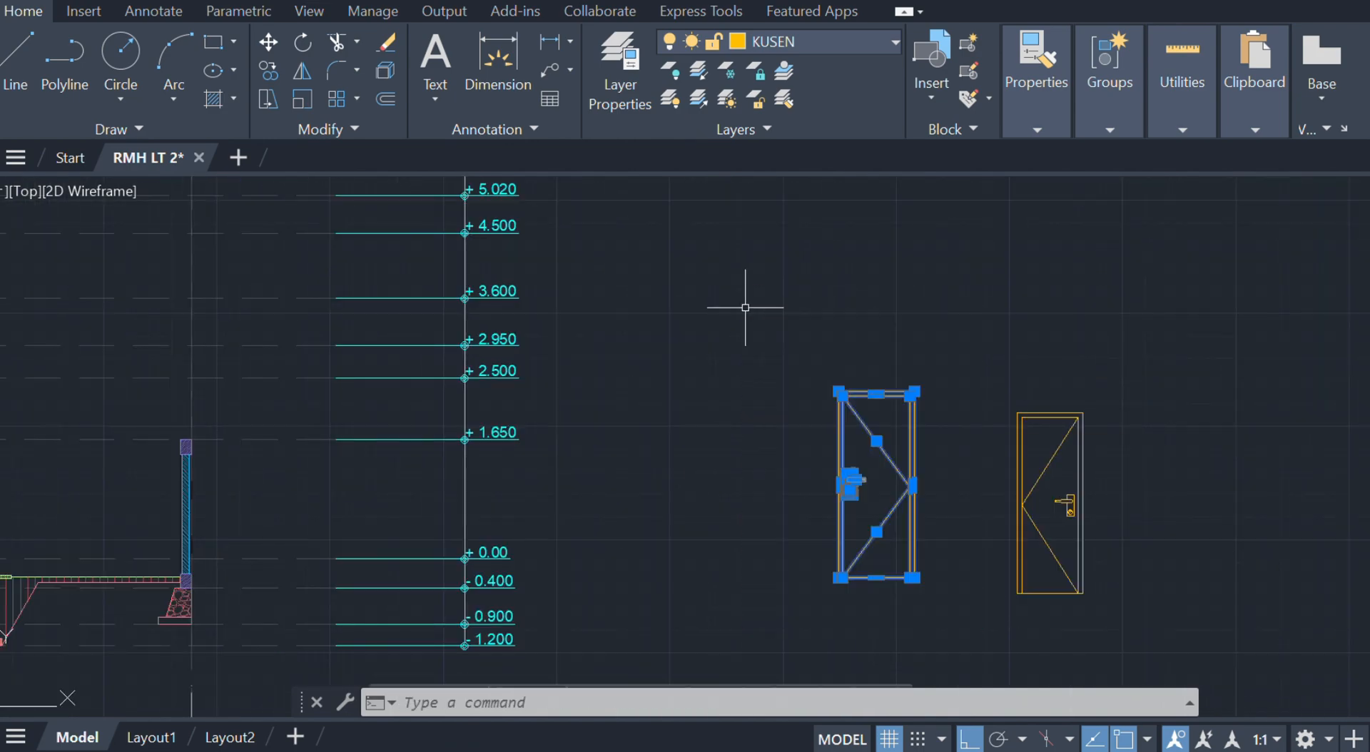
{"action": "type", "text": "g"}
{"action": "key", "text": "Return"}
- Copy the grouped first door by its lower-right corner between grids B and C, onto the lower floor against the step at C
{"action": "left_click", "coordinate": [909, 569]}
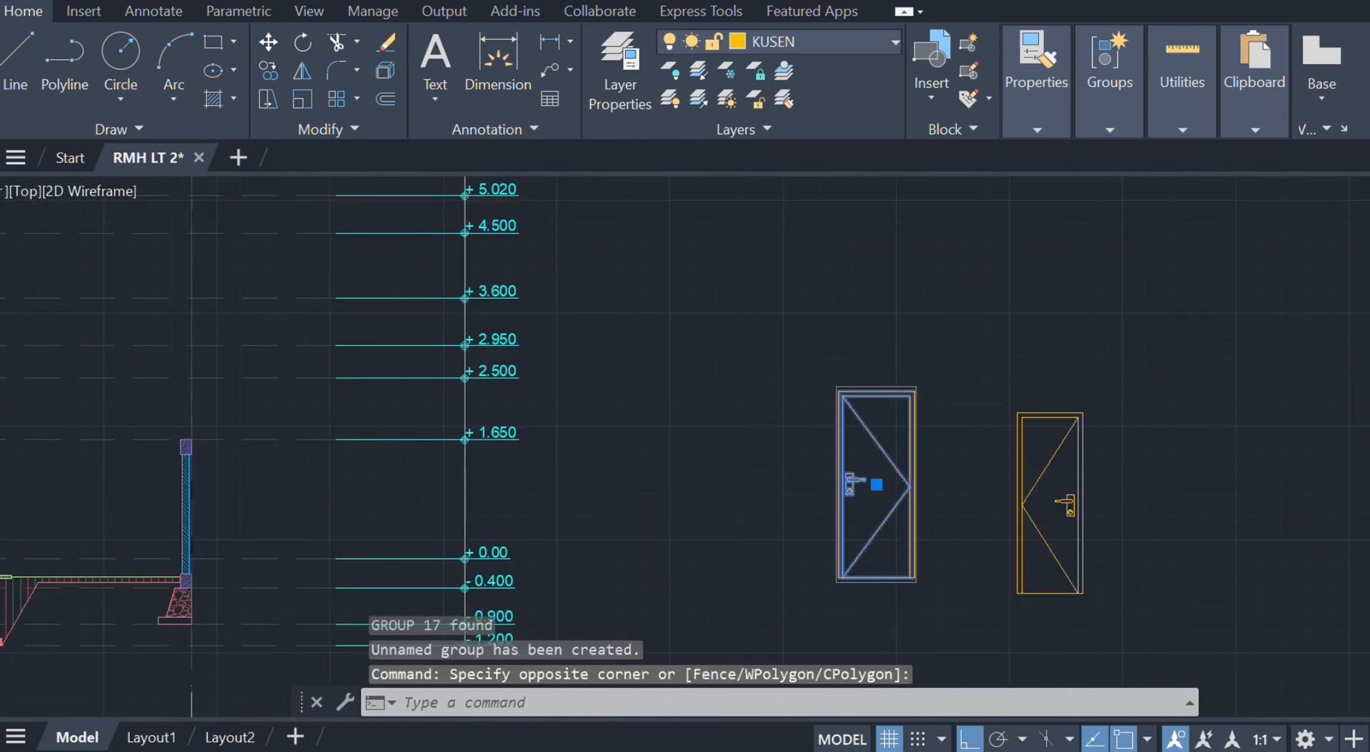
{"action": "scroll", "coordinate": [909, 567], "scroll_direction": "up", "scroll_amount": 4}
{"action": "type", "text": "co"}
{"action": "key", "text": "Return"}
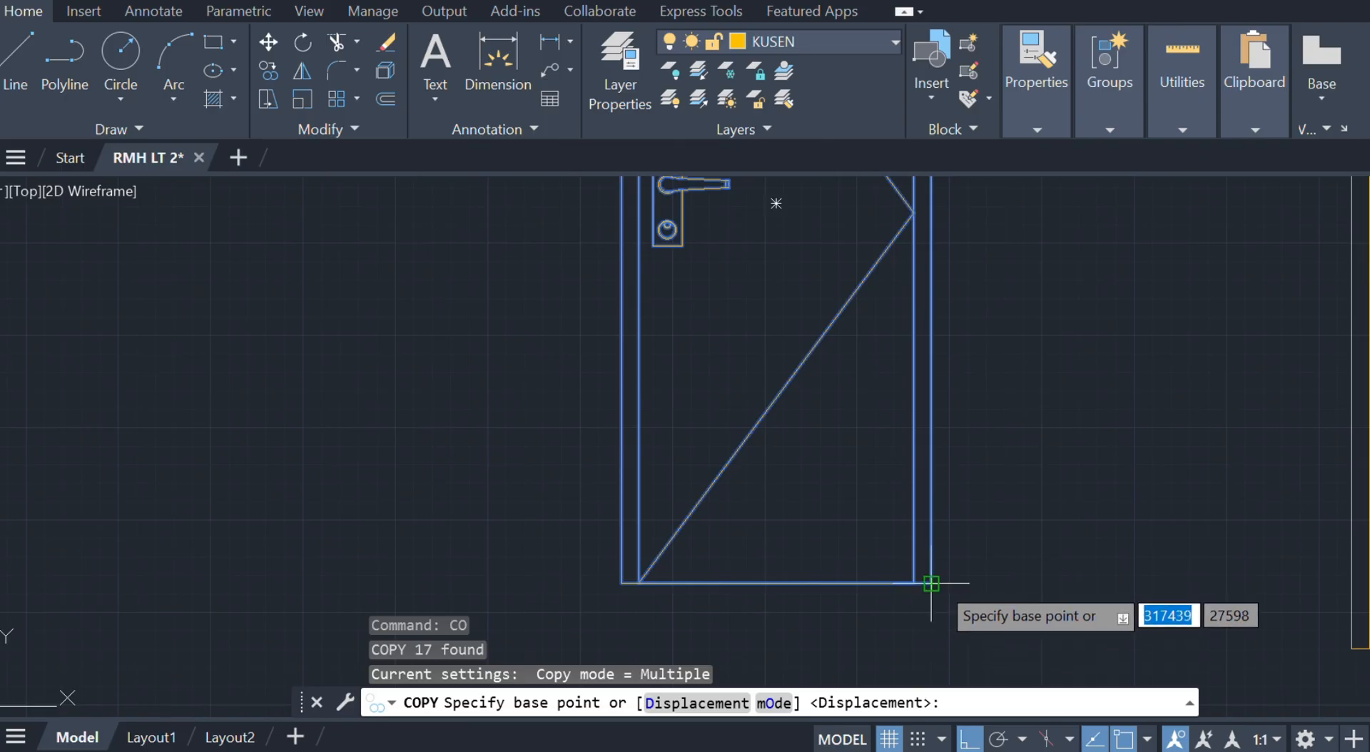
{"action": "left_click", "coordinate": [930, 582]}
{"action": "scroll", "coordinate": [811, 559], "scroll_direction": "down", "scroll_amount": 6}
{"action": "middle_click_drag", "start_coordinate": [637, 496], "coordinate": [1128, 496]}
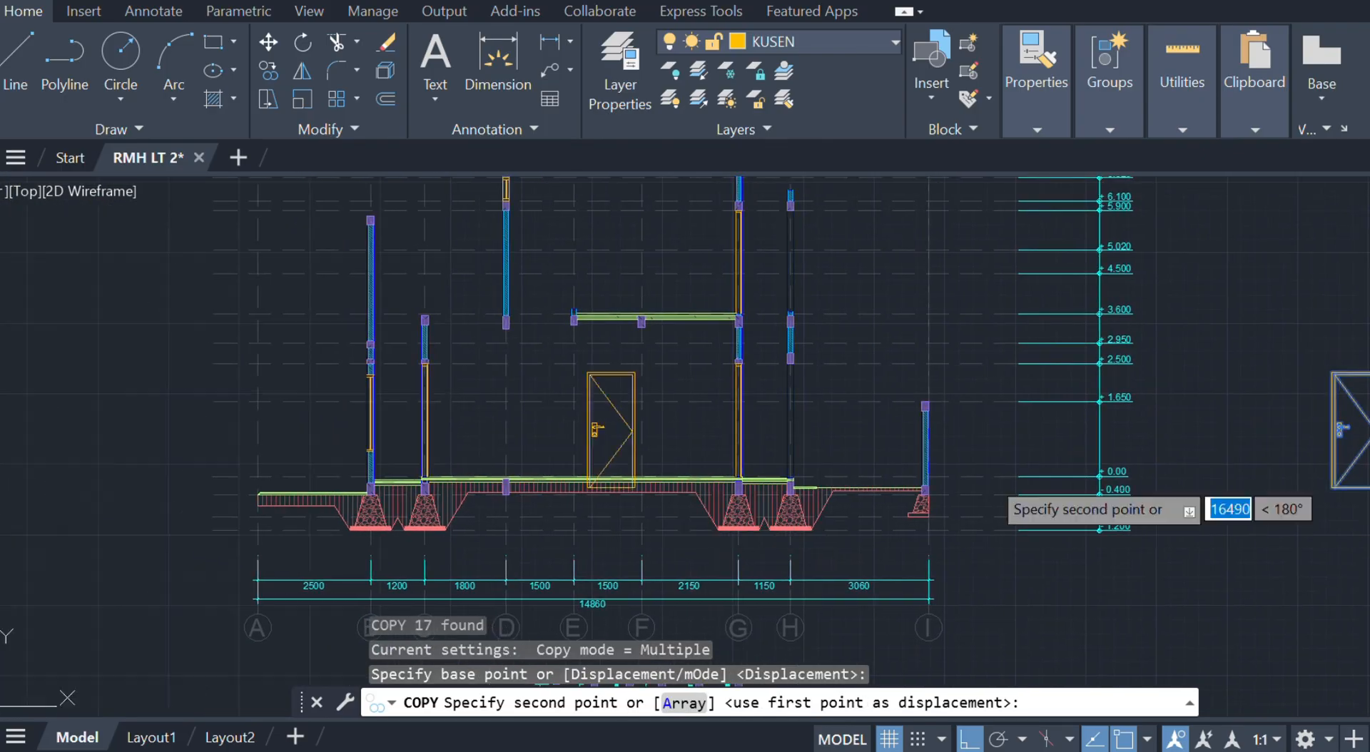
{"action": "scroll", "coordinate": [475, 472], "scroll_direction": "up", "scroll_amount": 4}
{"action": "middle_click_drag", "start_coordinate": [373, 441], "coordinate": [511, 442]}
{"action": "scroll", "coordinate": [437, 469], "scroll_direction": "up", "scroll_amount": 6}
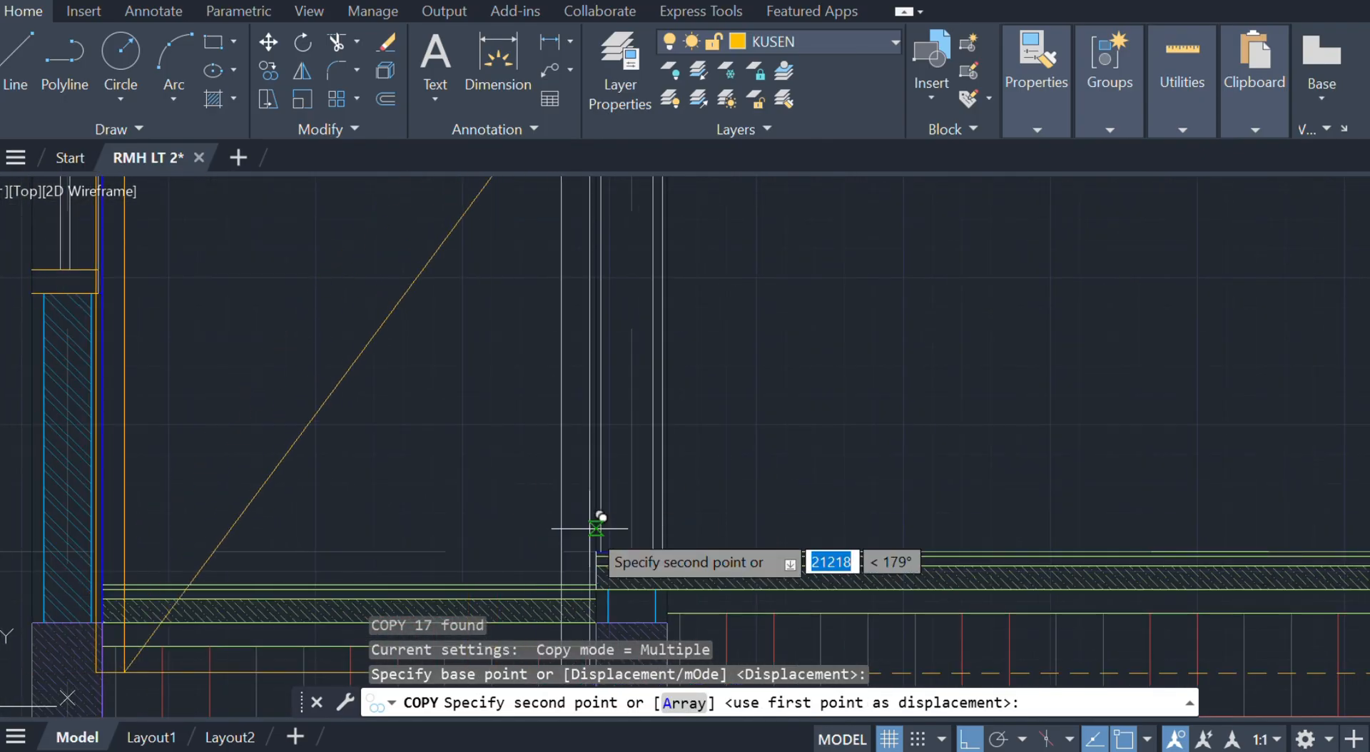
{"action": "scroll", "coordinate": [598, 571], "scroll_direction": "up", "scroll_amount": 5}
{"action": "left_click", "coordinate": [601, 606]}
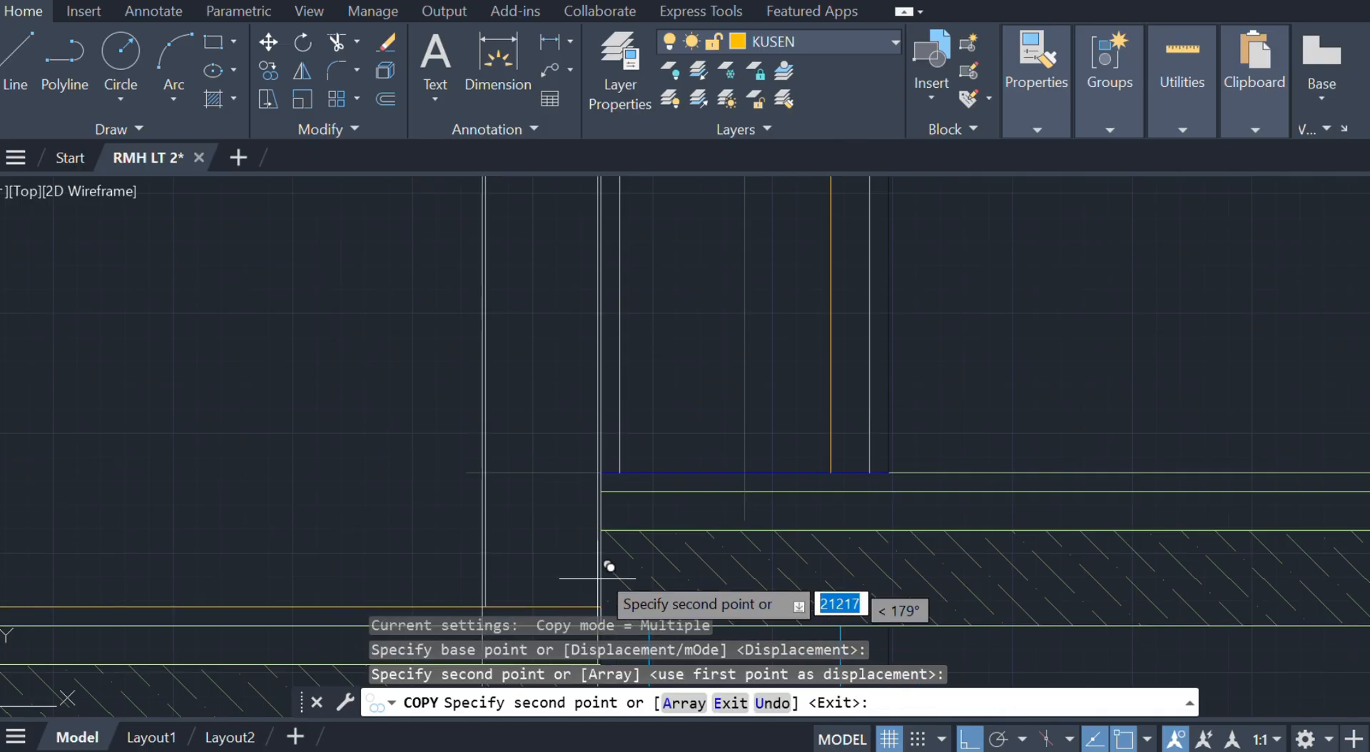
{"action": "key", "text": "Escape"}
- Draw a 75 mm horizontal line leftward from grid F along the top of the ground floor
{"action": "scroll", "coordinate": [614, 543], "scroll_direction": "down", "scroll_amount": 6}
{"action": "middle_click_drag", "start_coordinate": [911, 361], "coordinate": [373, 480]}
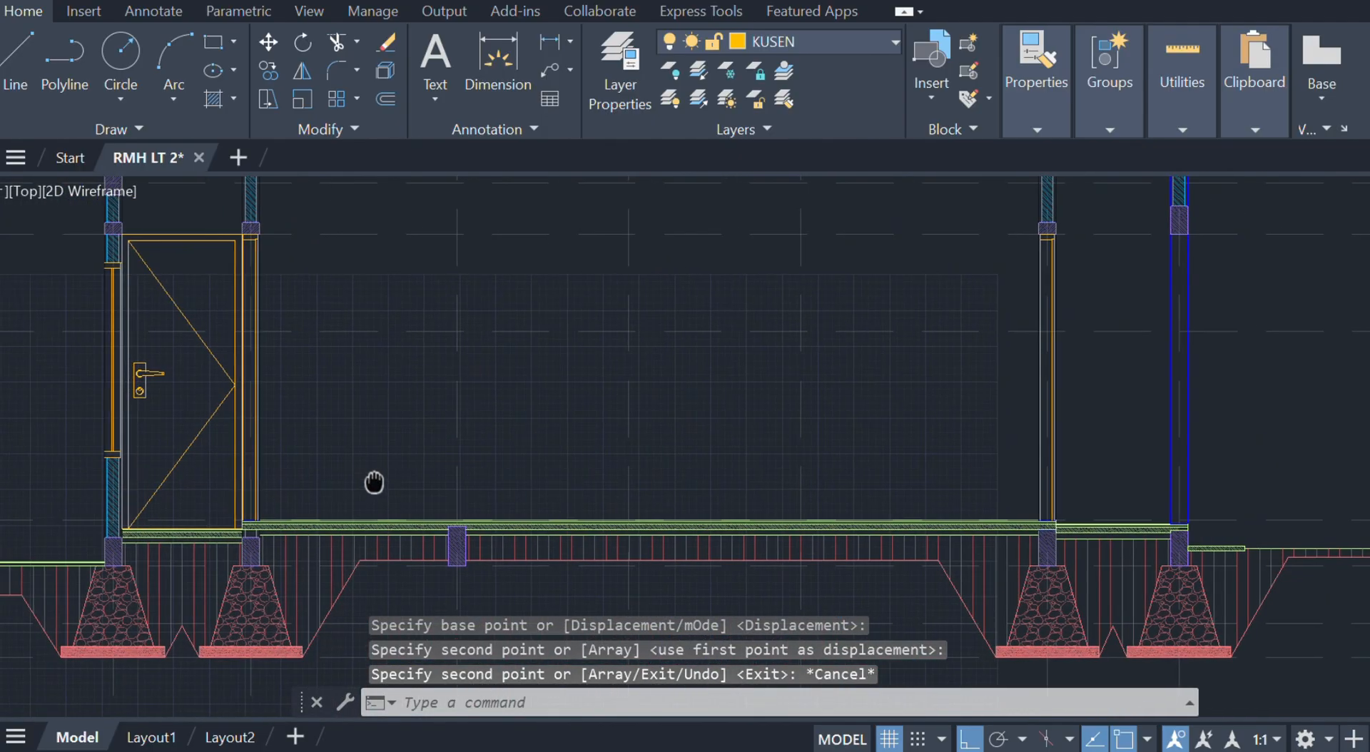
{"action": "scroll", "coordinate": [944, 490], "scroll_direction": "up", "scroll_amount": 3}
{"action": "scroll", "coordinate": [847, 431], "scroll_direction": "down", "scroll_amount": 5}
{"action": "mouse_move", "coordinate": [846, 431]}
{"action": "middle_mouse_down"}
{"action": "mouse_move", "coordinate": [864, 270]}
{"action": "mouse_move", "coordinate": [853, 364]}
{"action": "middle_mouse_up"}
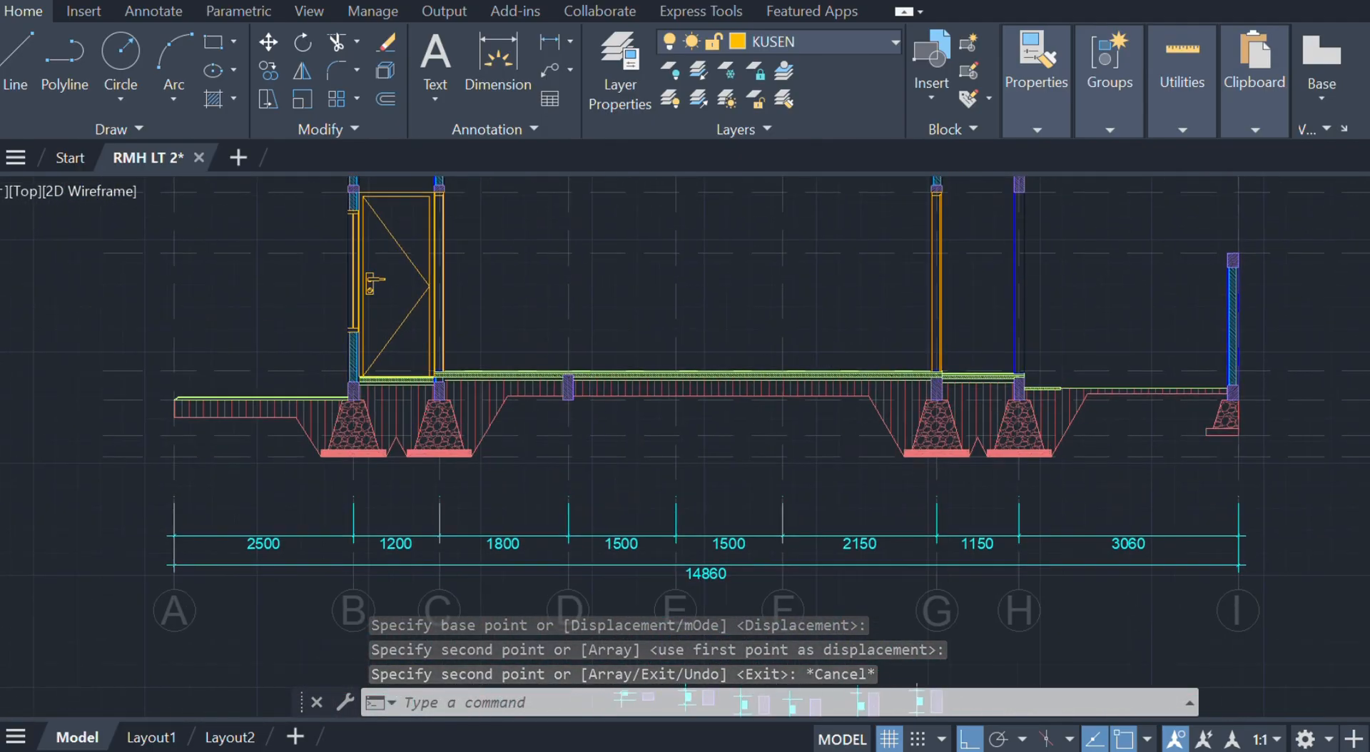
{"action": "scroll", "coordinate": [838, 413], "scroll_direction": "up", "scroll_amount": 6}
{"action": "scroll", "coordinate": [881, 444], "scroll_direction": "up", "scroll_amount": 6}
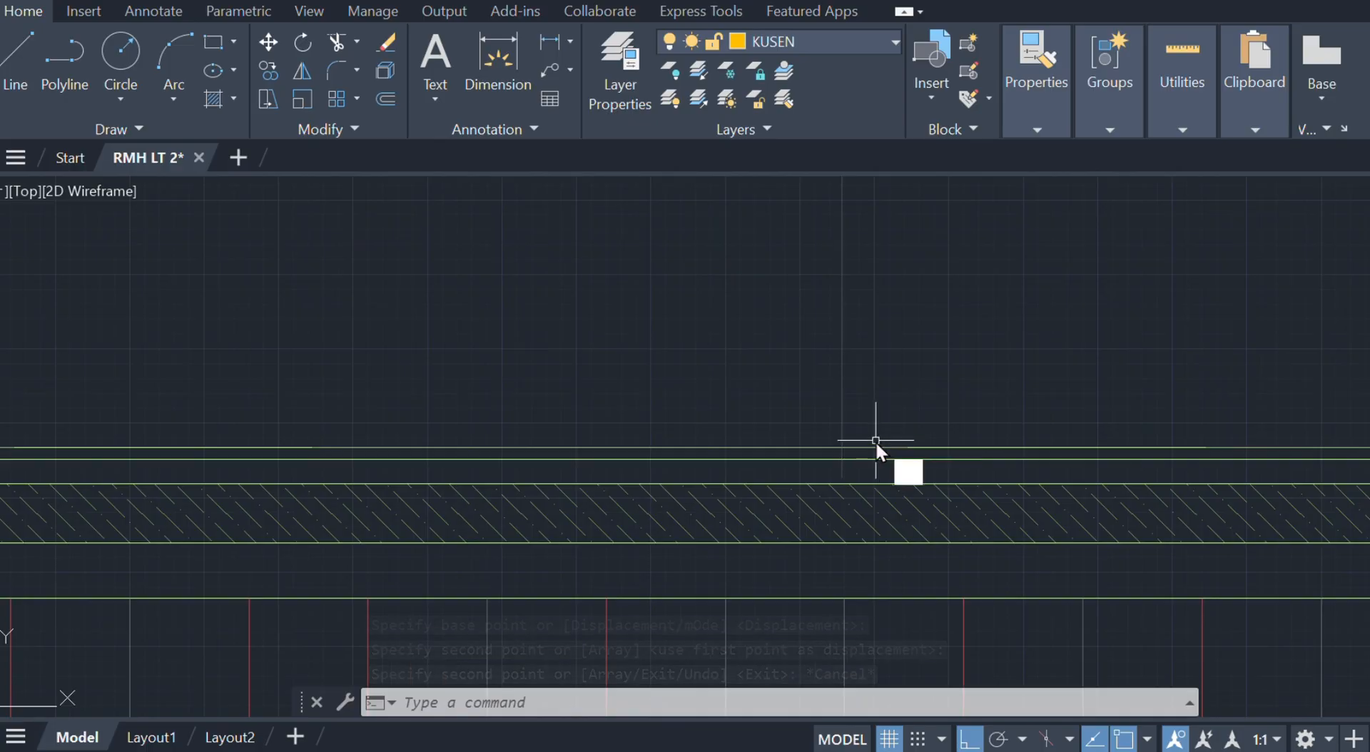
{"action": "type", "text": "l"}
{"action": "key", "text": "Return"}
{"action": "left_click", "coordinate": [840, 445]}
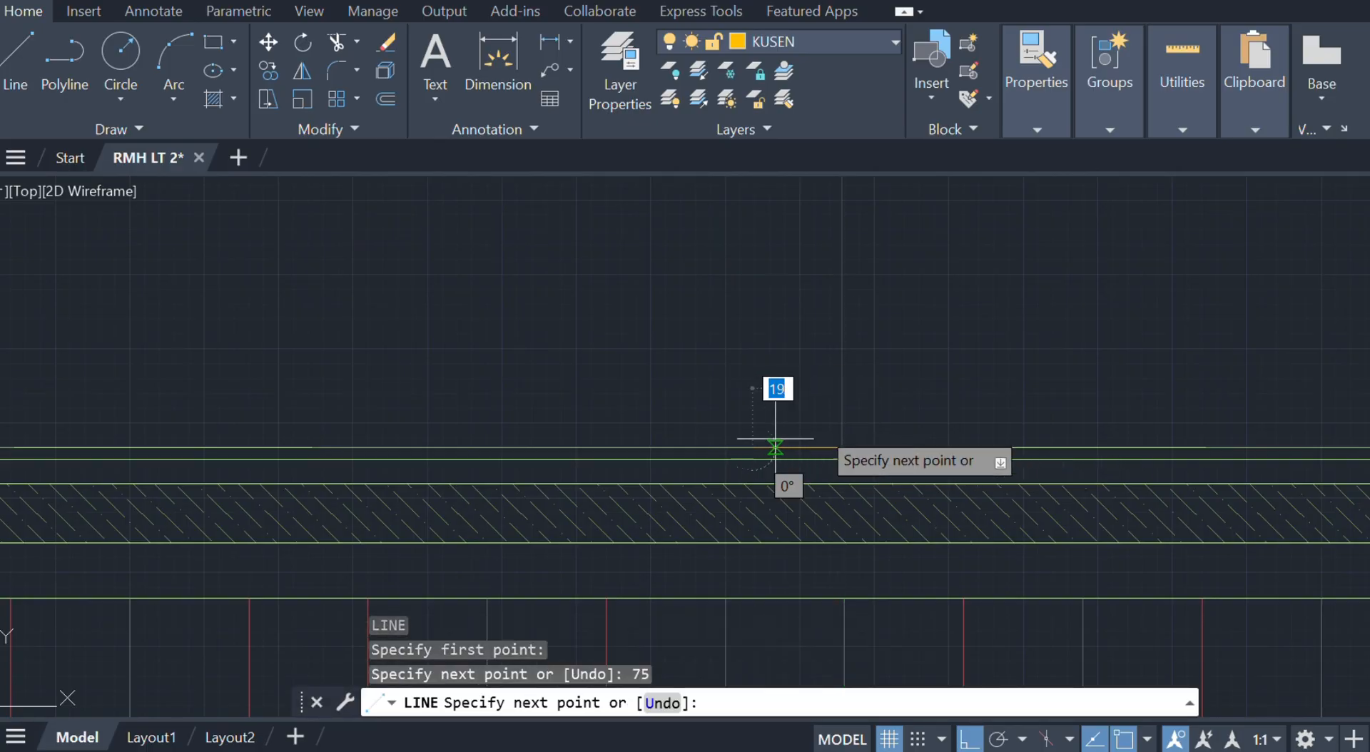
{"action": "key", "text": "Escape"}
- Group all objects of the second door elevation
{"action": "scroll", "coordinate": [995, 285], "scroll_direction": "down", "scroll_amount": 8}
{"action": "middle_click_drag", "start_coordinate": [995, 285], "coordinate": [631, 413]}
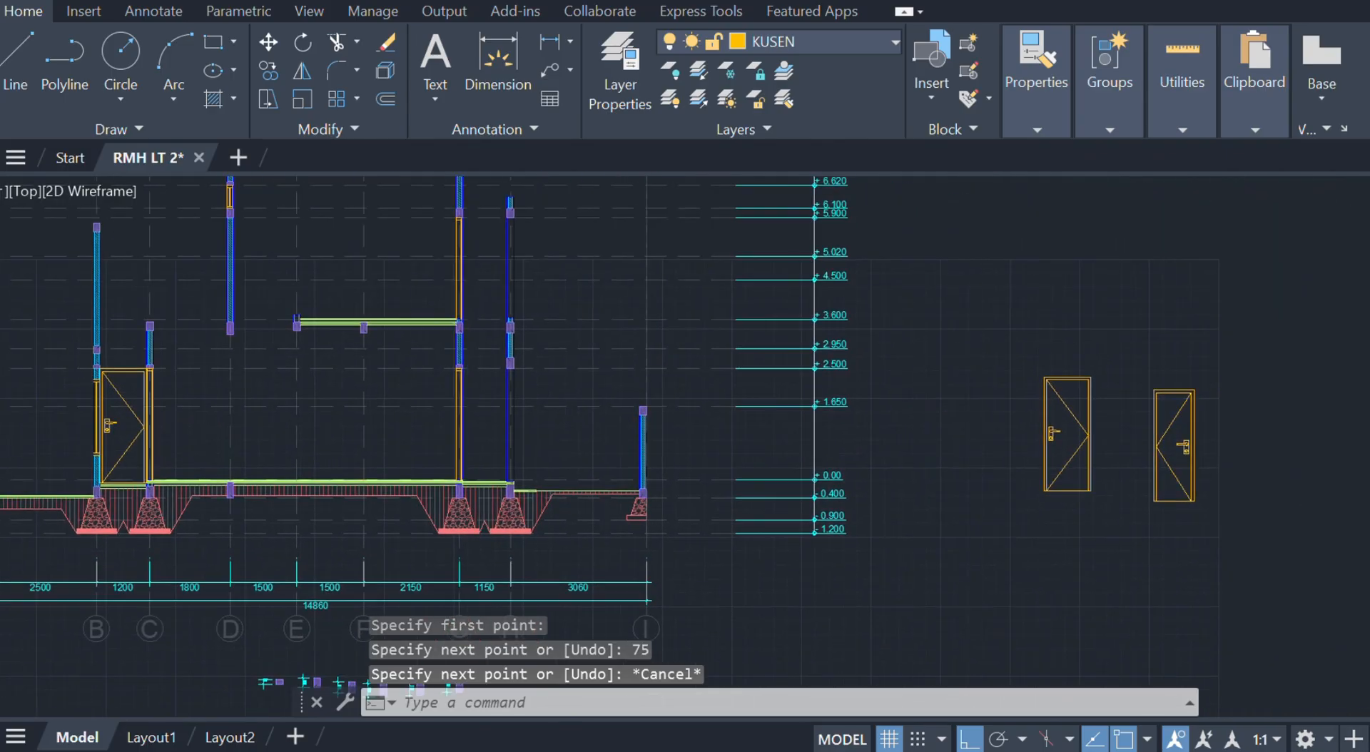
{"action": "left_click", "coordinate": [1235, 527]}
{"action": "left_click", "coordinate": [1117, 330]}
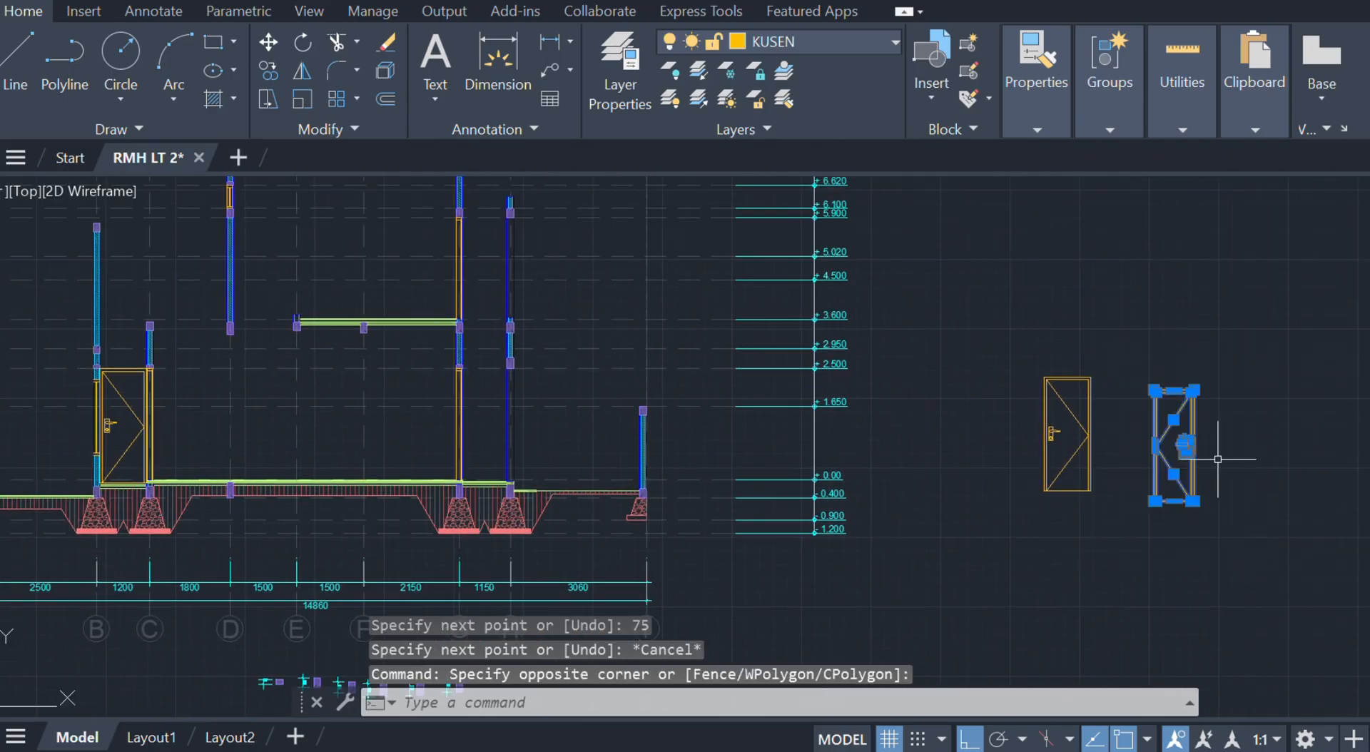
{"action": "type", "text": "g"}
{"action": "key", "text": "Return"}
- Copy the grouped second door by its lower-right corner onto the left end of the 75 mm line beside grid F
{"action": "scroll", "coordinate": [1214, 464], "scroll_direction": "up", "scroll_amount": 4}
{"action": "left_click", "coordinate": [1192, 511]}
{"action": "left_click", "coordinate": [1135, 504]}
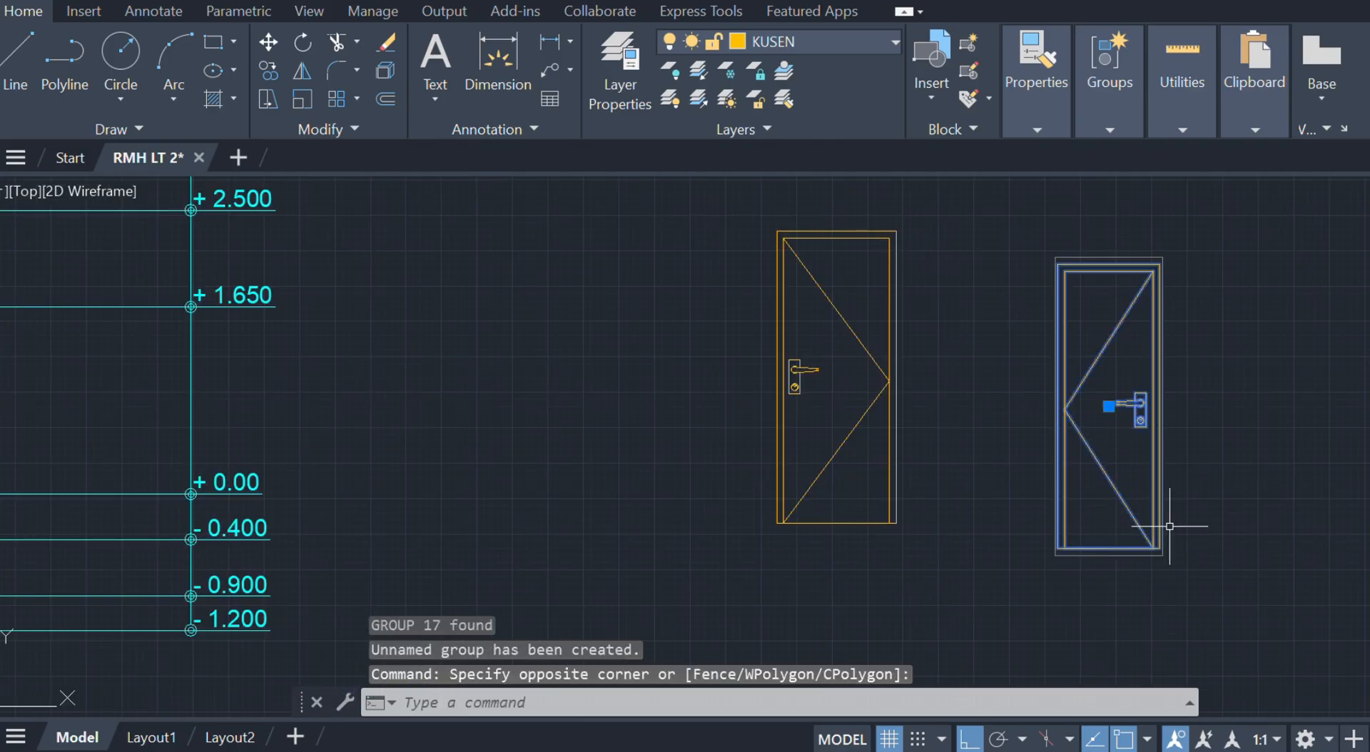
{"action": "type", "text": "co"}
{"action": "key", "text": "Return"}
{"action": "scroll", "coordinate": [1131, 519], "scroll_direction": "up", "scroll_amount": 4}
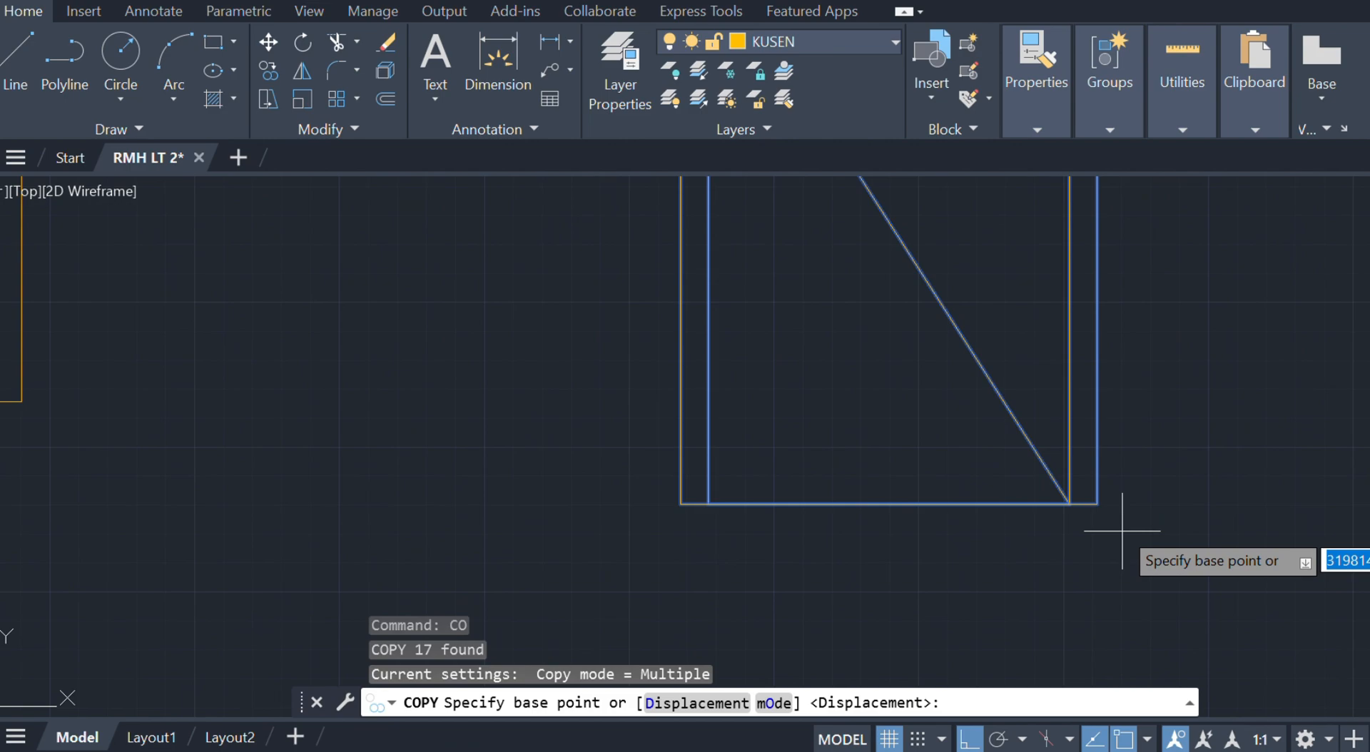
{"action": "left_click", "coordinate": [1095, 499]}
{"action": "scroll", "coordinate": [428, 435], "scroll_direction": "down", "scroll_amount": 4}
{"action": "scroll", "coordinate": [713, 471], "scroll_direction": "down", "scroll_amount": 5}
{"action": "scroll", "coordinate": [646, 463], "scroll_direction": "up", "scroll_amount": 6}
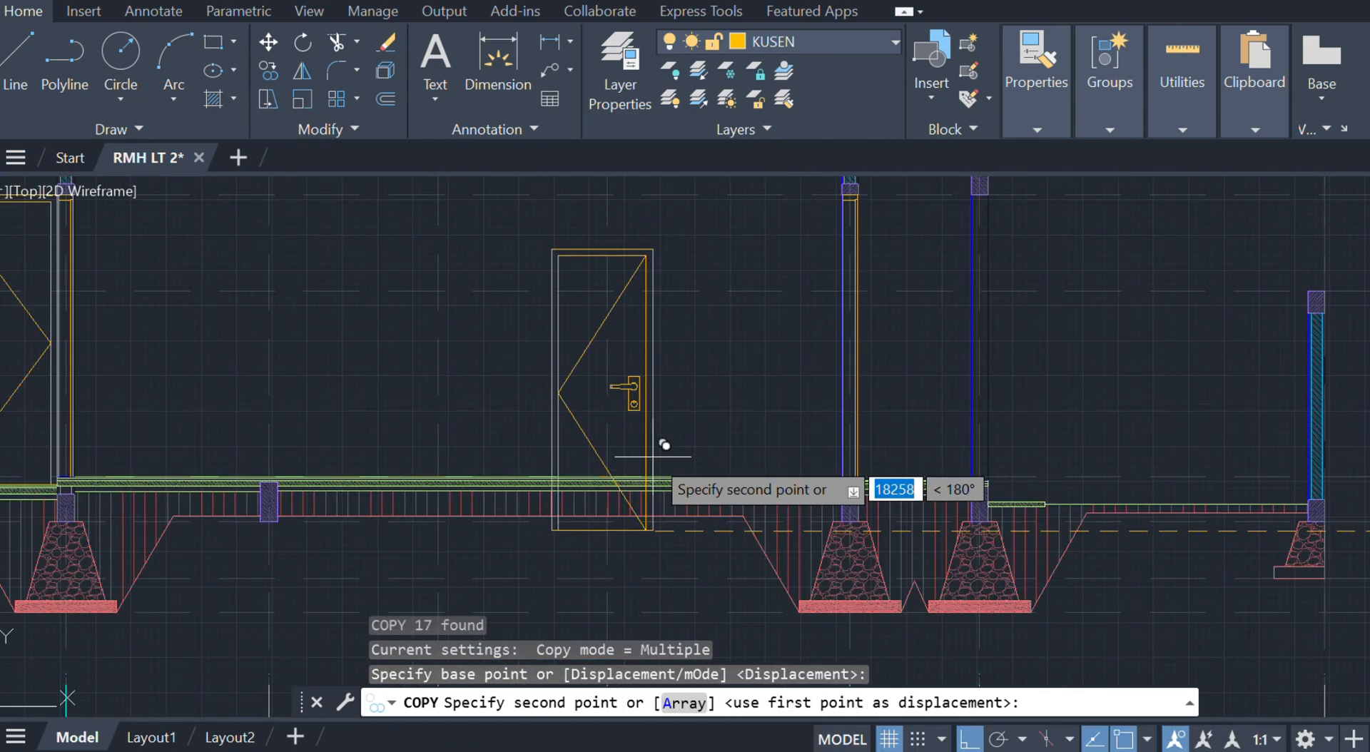
{"action": "scroll", "coordinate": [612, 471], "scroll_direction": "up", "scroll_amount": 6}
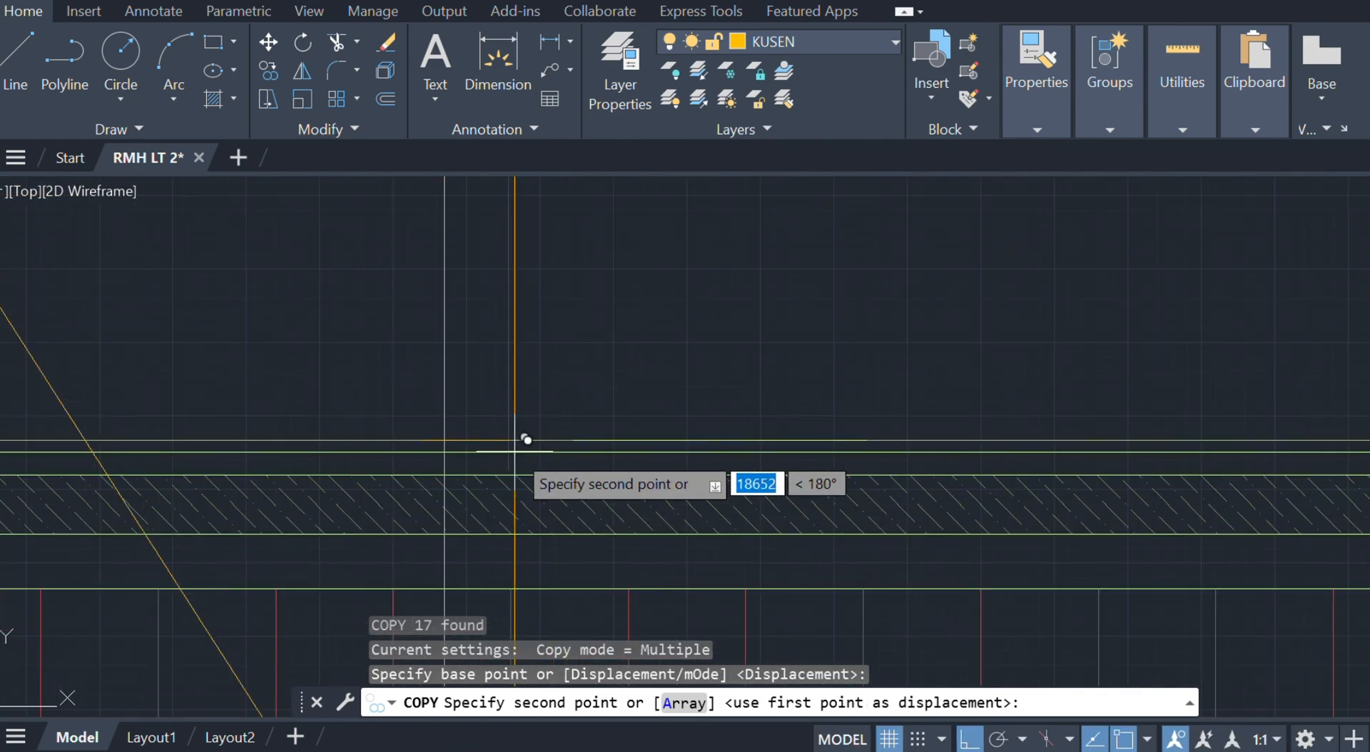
{"action": "left_click", "coordinate": [360, 451]}
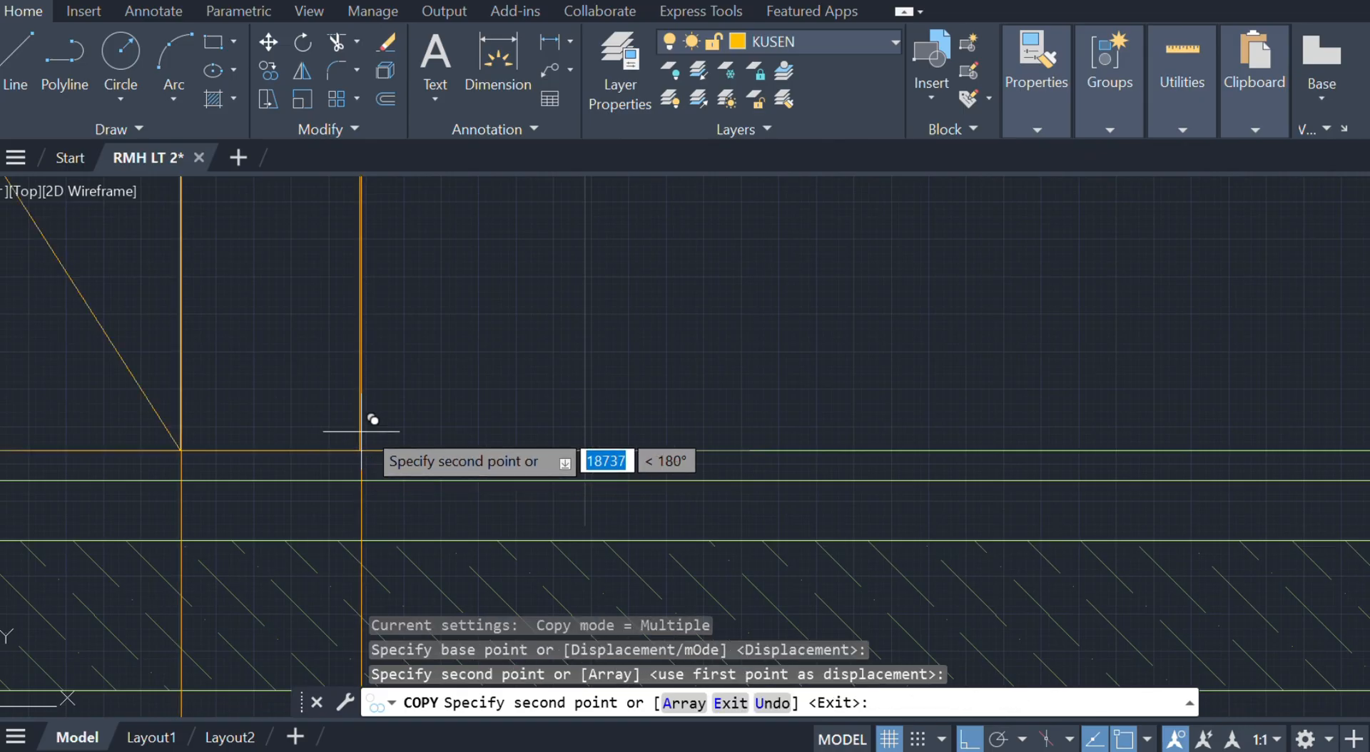
{"action": "key", "text": "Escape"}
- On layer DINDING 1, draw a line 75 mm right from grid F at floor level and up to the upper slab's underside
{"action": "scroll", "coordinate": [599, 431], "scroll_direction": "down", "scroll_amount": 6}
{"action": "middle_click_drag", "start_coordinate": [713, 382], "coordinate": [837, 520]}
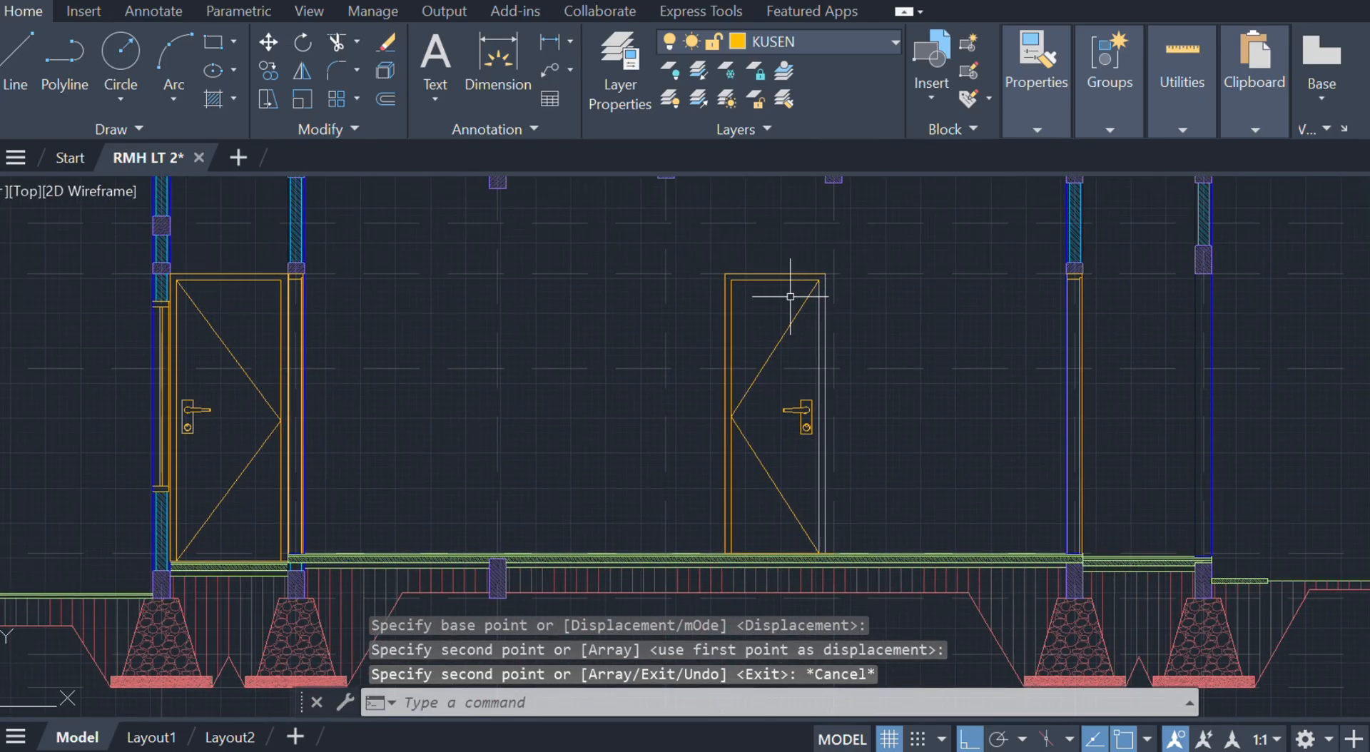
{"action": "middle_click_drag", "start_coordinate": [799, 351], "coordinate": [795, 456]}
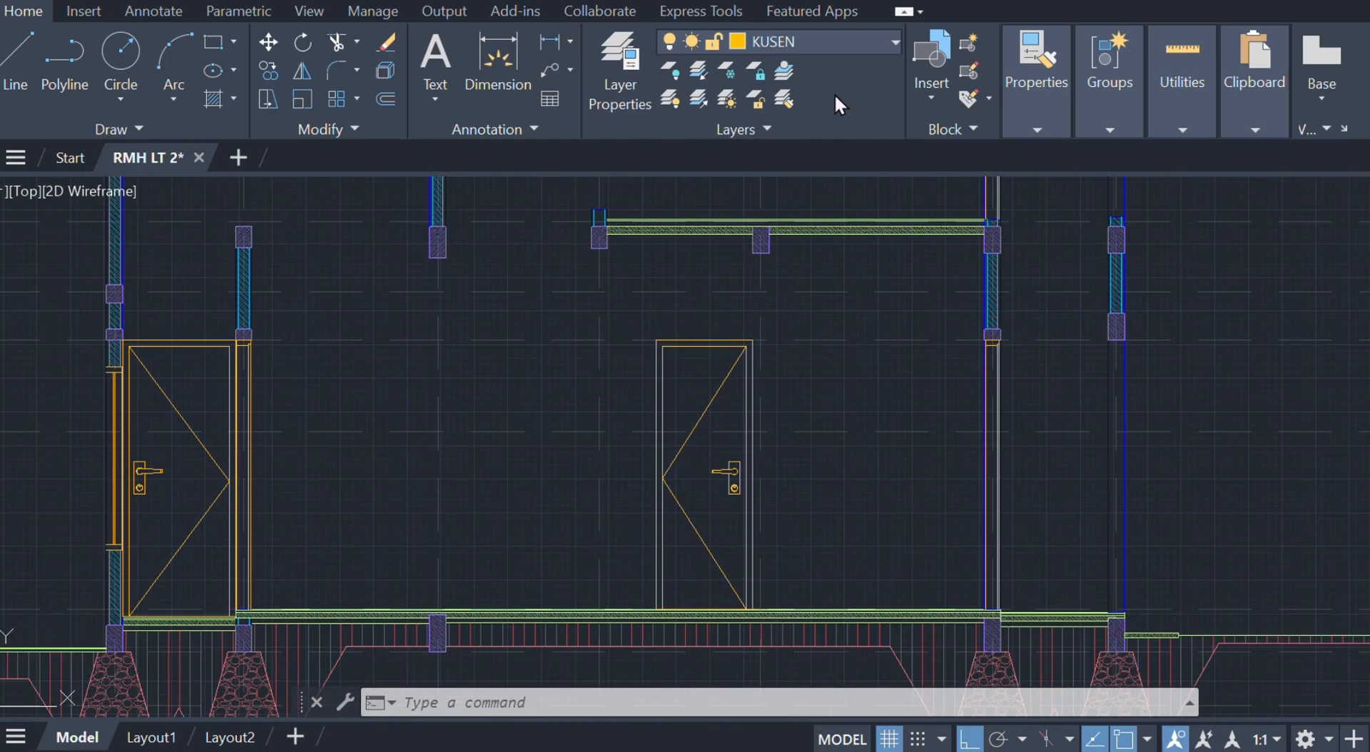
{"action": "left_click", "coordinate": [847, 47]}
{"action": "key", "text": "Escape"}
{"action": "type", "text": "l"}
{"action": "key", "text": "Return"}
{"action": "scroll", "coordinate": [803, 605], "scroll_direction": "up", "scroll_amount": 9}
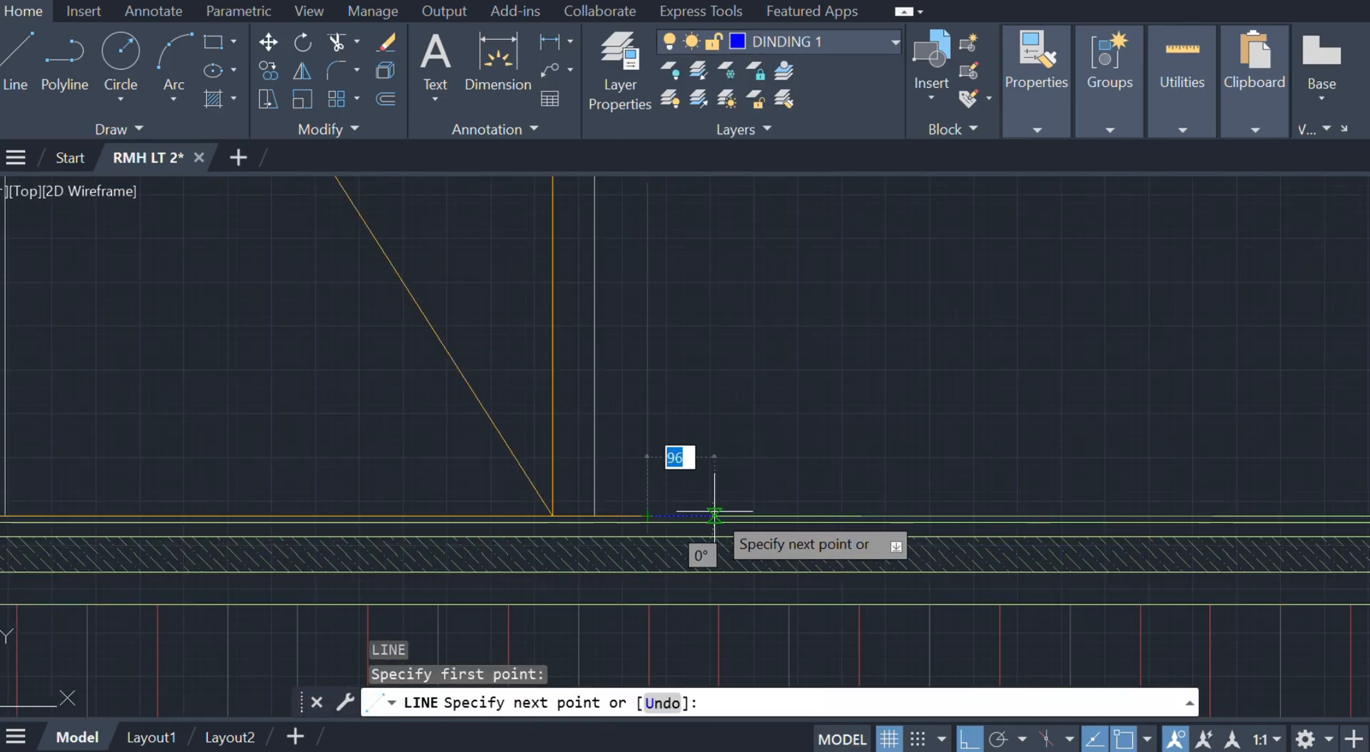
{"action": "type", "text": "75"}
{"action": "key", "text": "Return"}
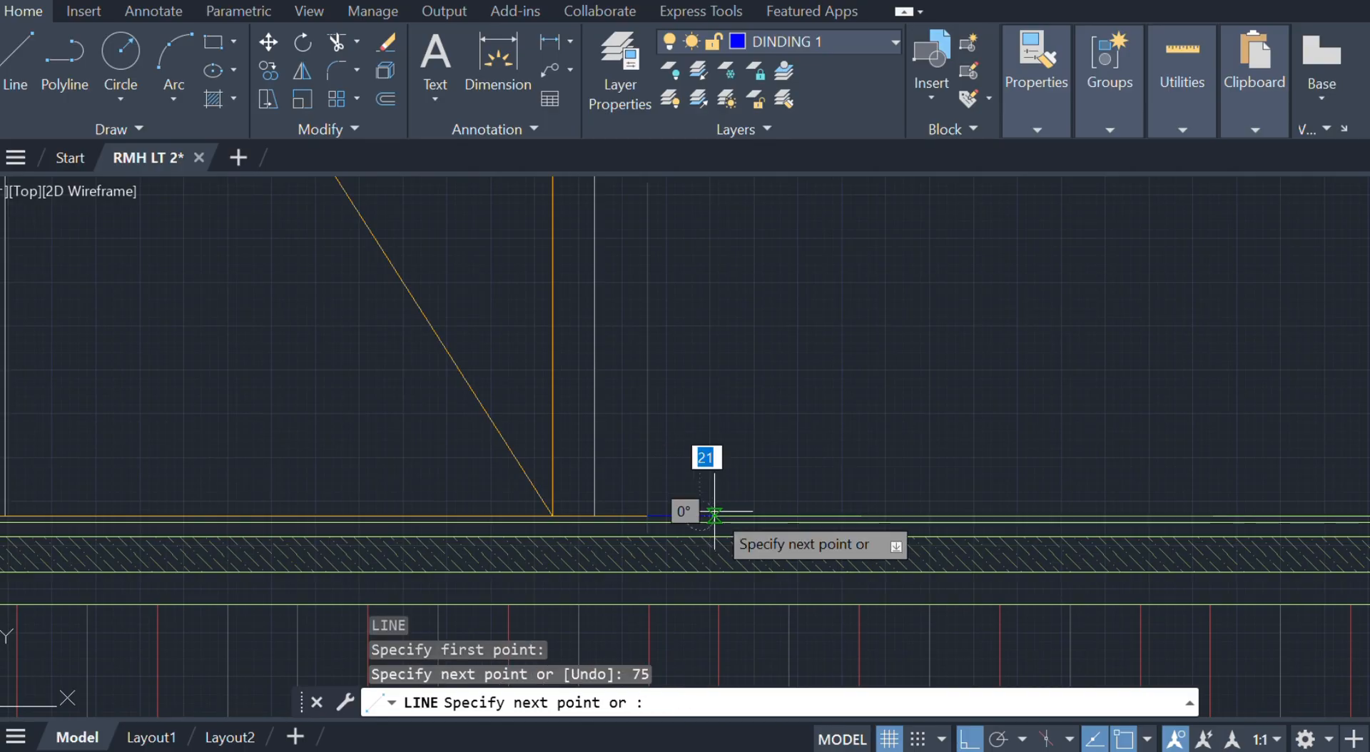
{"action": "scroll", "coordinate": [738, 515], "scroll_direction": "down", "scroll_amount": 8}
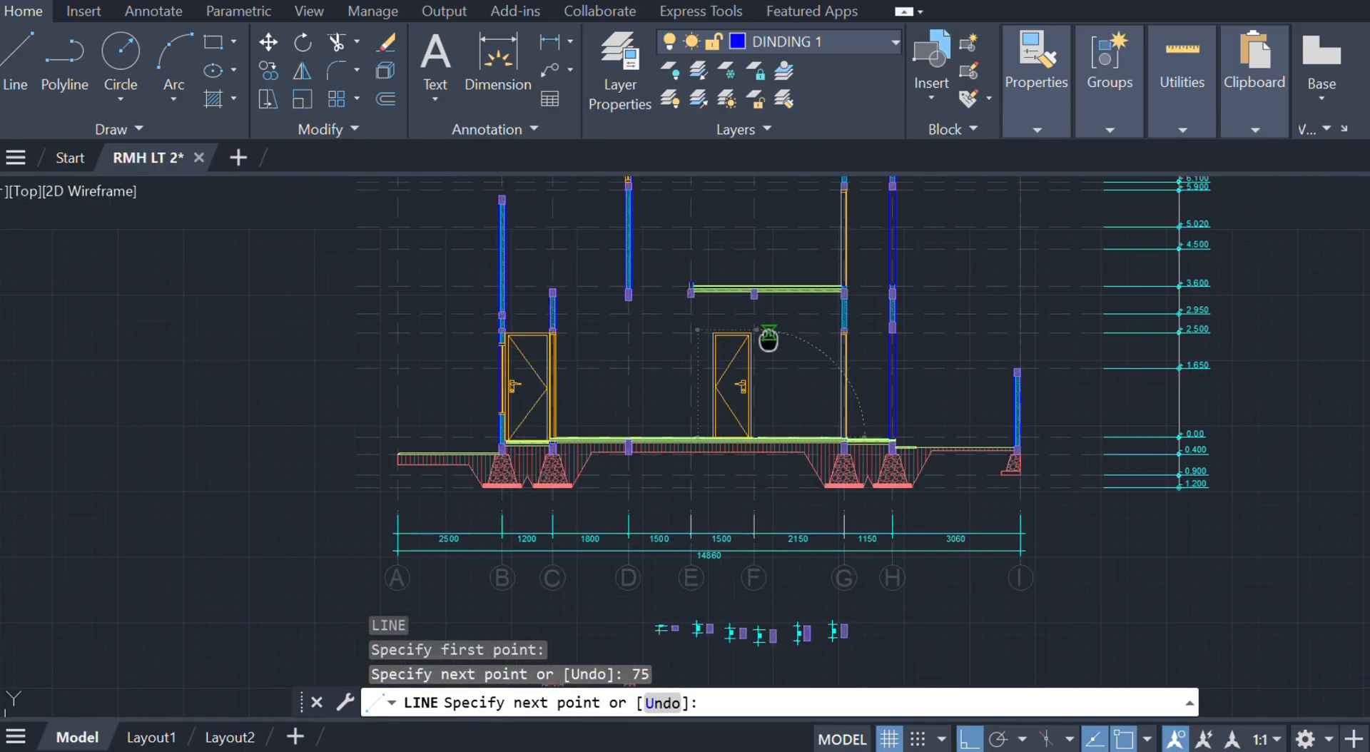
{"action": "scroll", "coordinate": [770, 349], "scroll_direction": "up", "scroll_amount": 3}
{"action": "scroll", "coordinate": [770, 363], "scroll_direction": "up", "scroll_amount": 6}
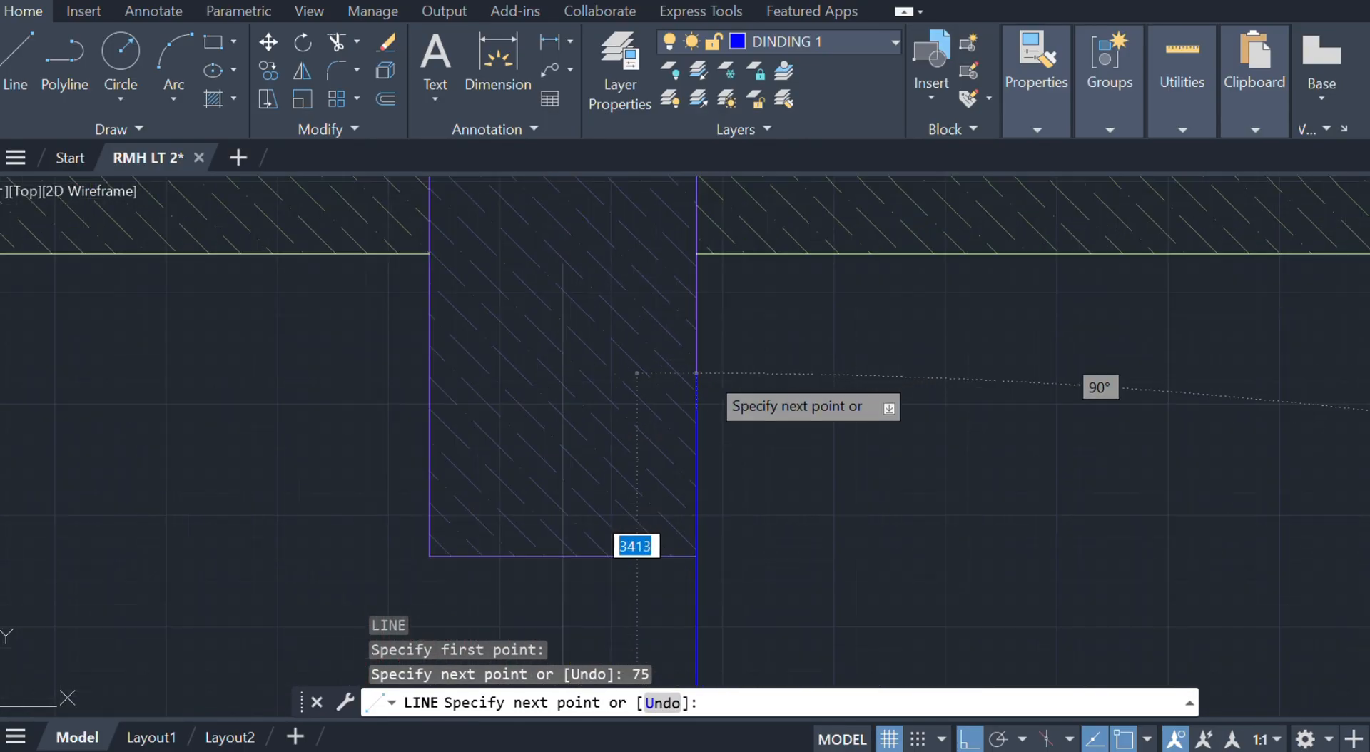
{"action": "left_click", "coordinate": [696, 253]}
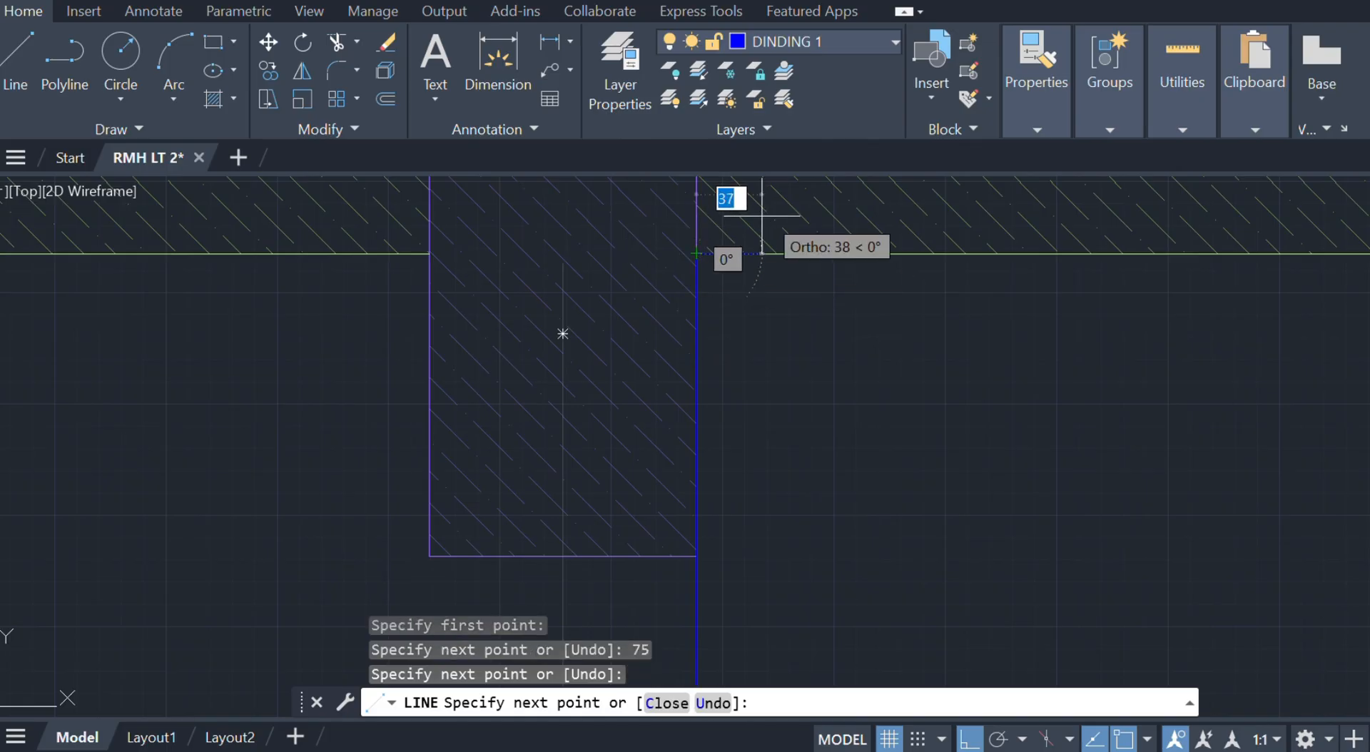
- Continue the wall line beside grid F up to the upper slab's top surface and on to the upper storey's horizontal grid line
{"action": "scroll", "coordinate": [689, 492], "scroll_direction": "down", "scroll_amount": 4}
{"action": "scroll", "coordinate": [673, 413], "scroll_direction": "up", "scroll_amount": 3}
{"action": "scroll", "coordinate": [699, 453], "scroll_direction": "up", "scroll_amount": 3}
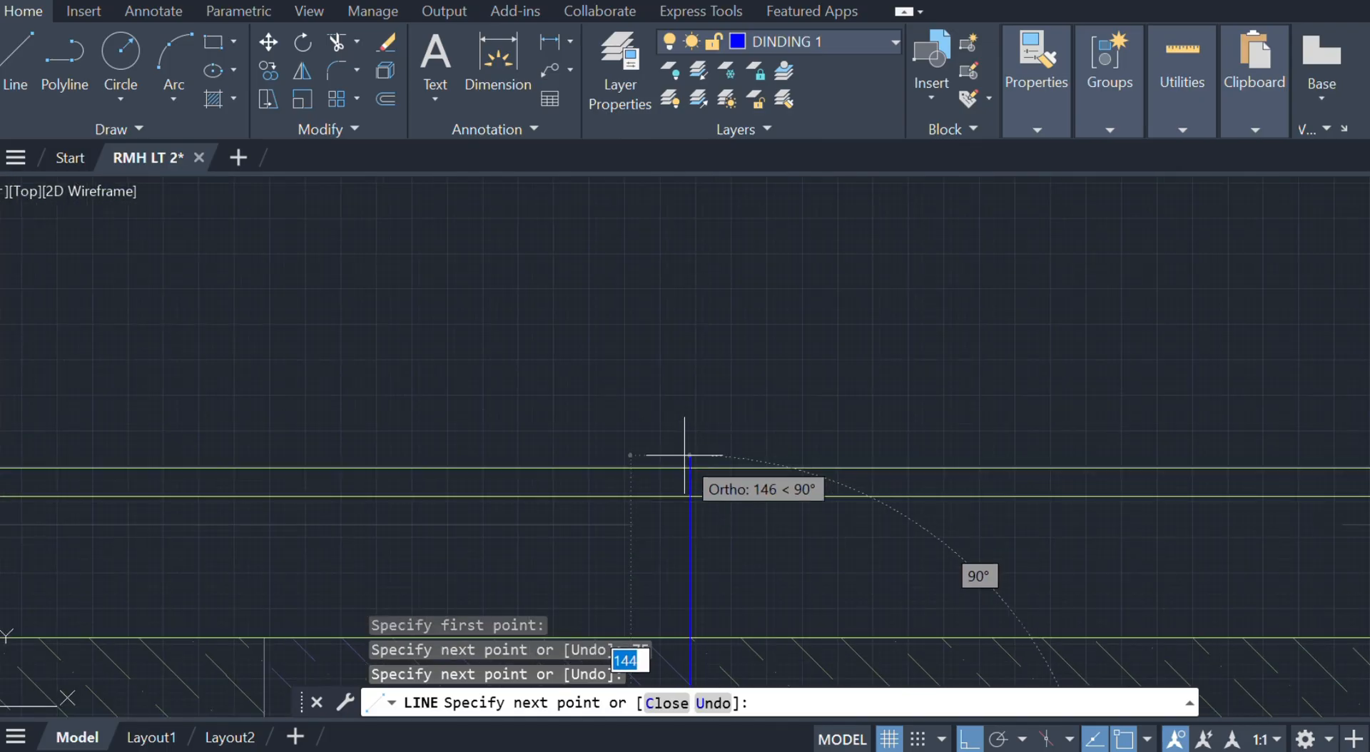
{"action": "left_click", "coordinate": [690, 468]}
{"action": "scroll", "coordinate": [690, 469], "scroll_direction": "down", "scroll_amount": 7}
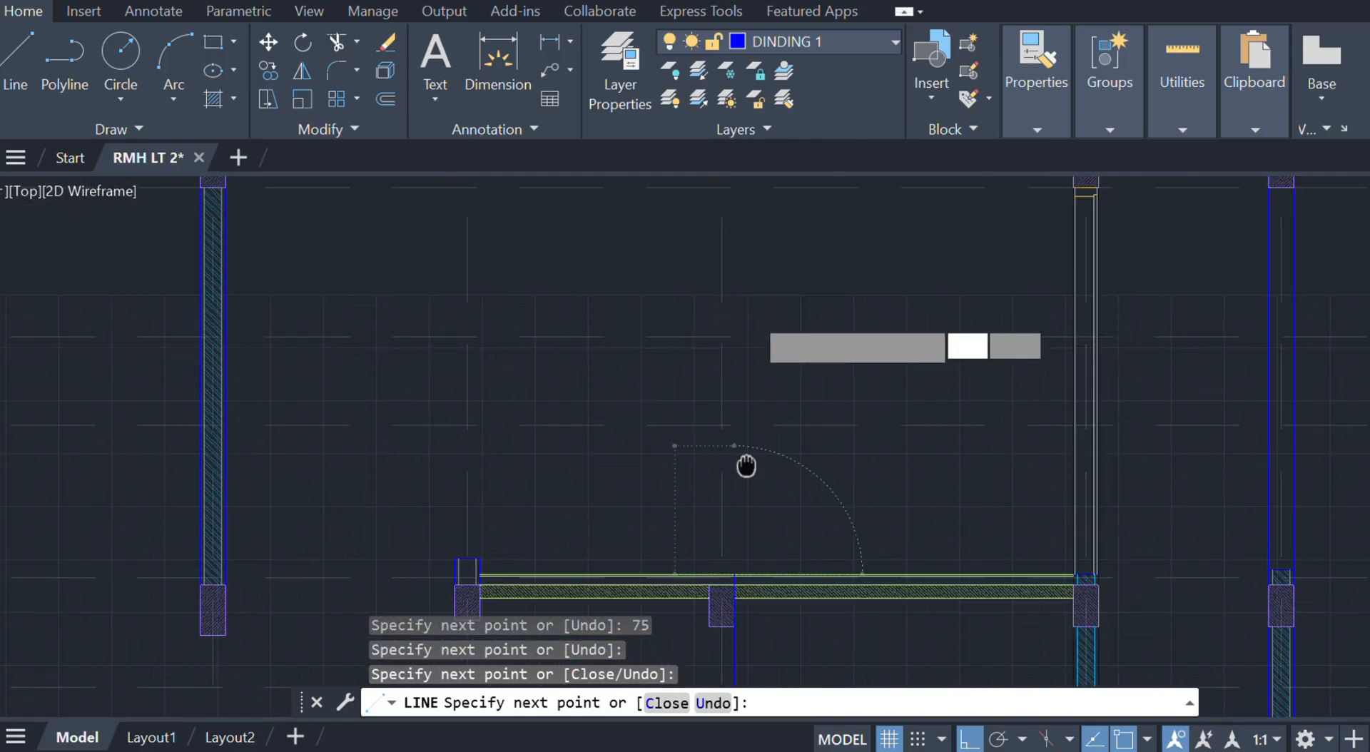
{"action": "middle_click_drag", "start_coordinate": [740, 317], "coordinate": [742, 493]}
{"action": "scroll", "coordinate": [733, 284], "scroll_direction": "up", "scroll_amount": 3}
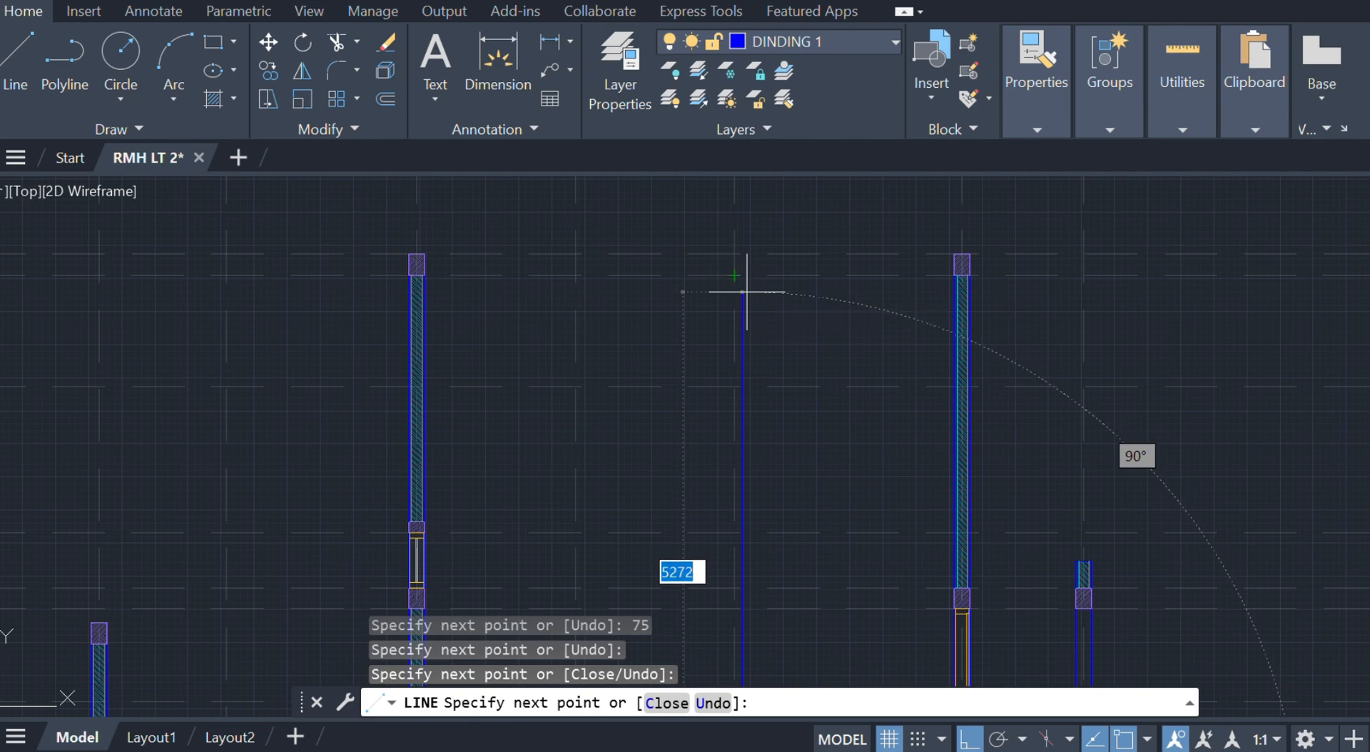
{"action": "scroll", "coordinate": [747, 291], "scroll_direction": "up", "scroll_amount": 3}
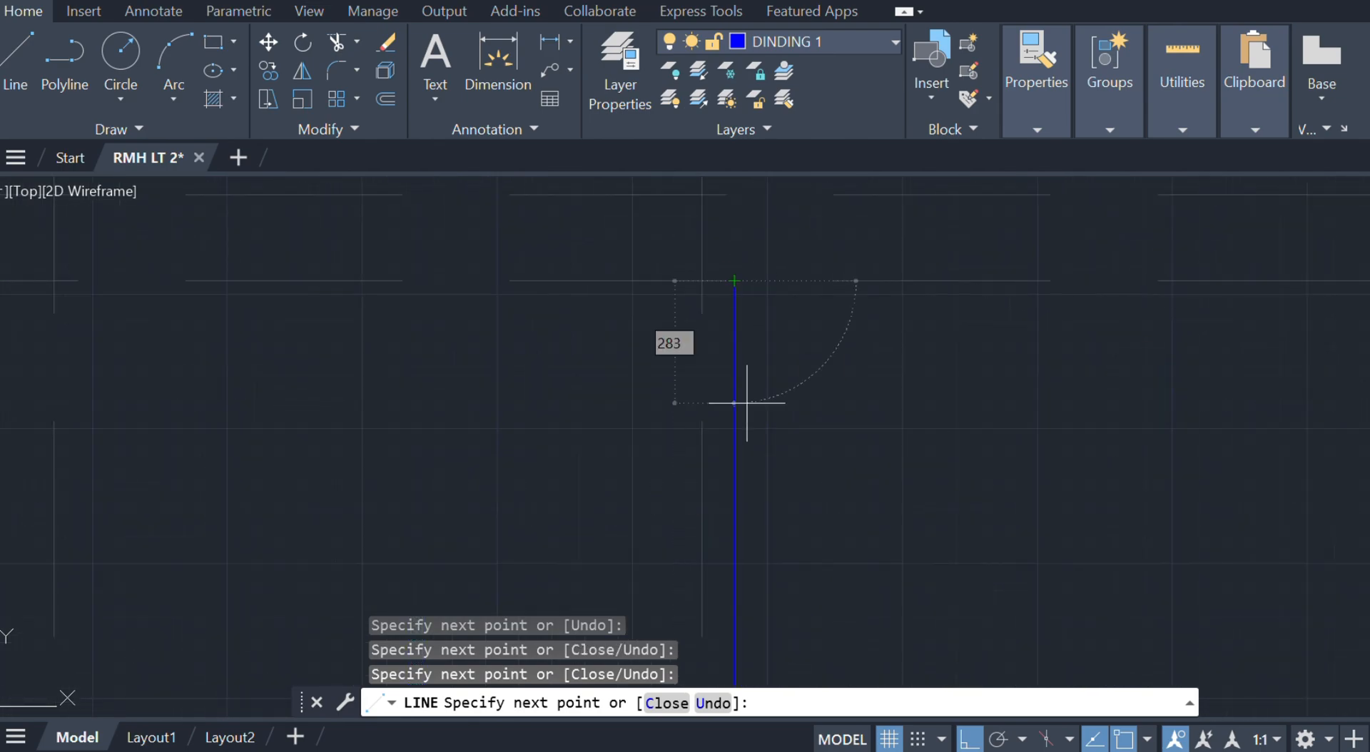
{"action": "key", "text": "Escape"}
- Offset the ground-floor wall line beside grid F by 1000 mm to the right
{"action": "scroll", "coordinate": [746, 403], "scroll_direction": "down", "scroll_amount": 5}
{"action": "scroll", "coordinate": [767, 399], "scroll_direction": "up", "scroll_amount": 5}
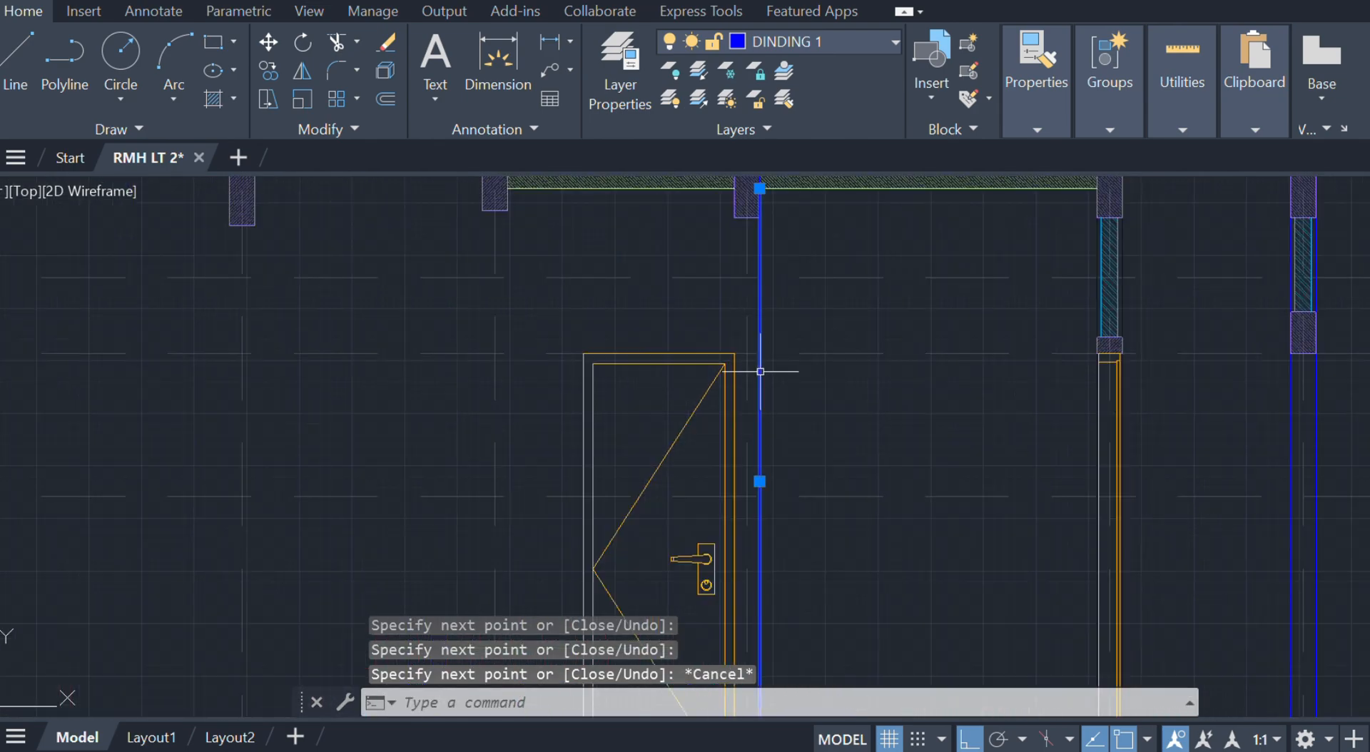
{"action": "type", "text": "o"}
{"action": "key", "text": "Return"}
{"action": "type", "text": "10"}
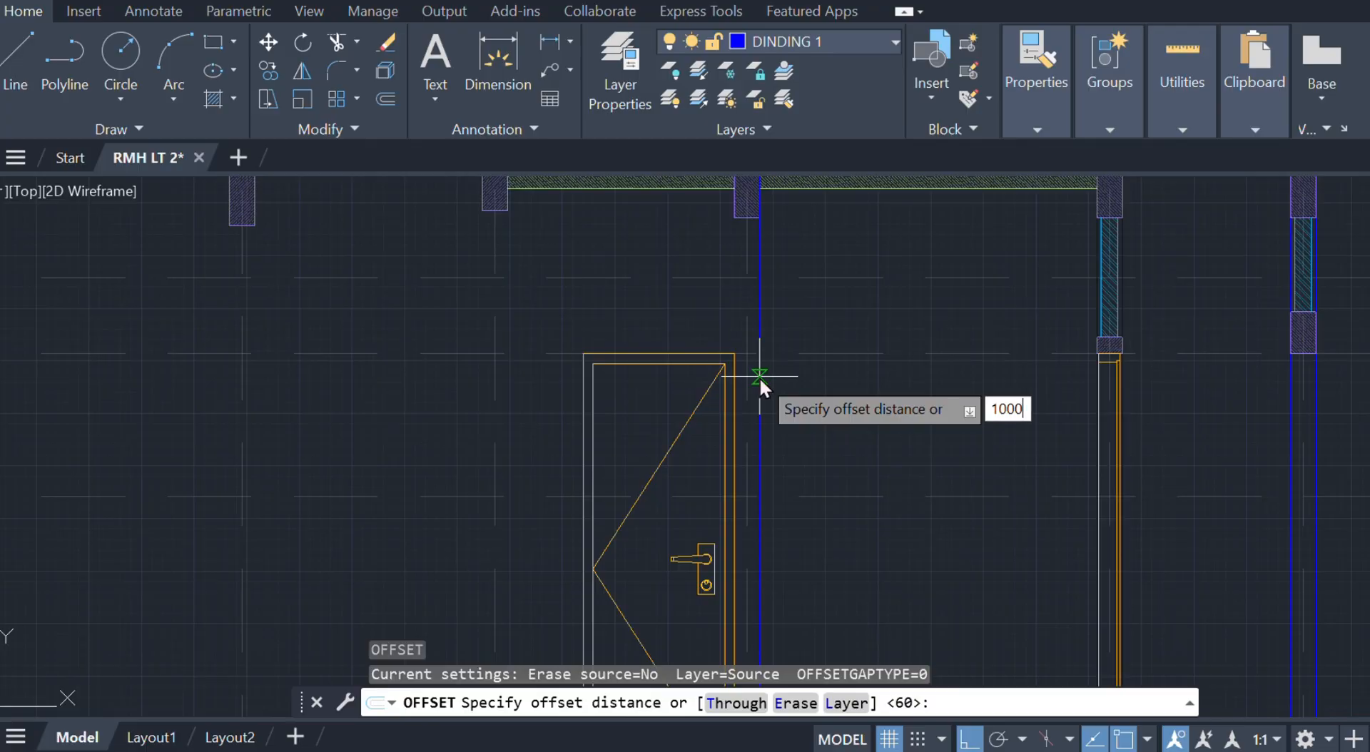
{"action": "type", "text": "00"}
{"action": "key", "text": "Return"}
{"action": "left_click", "coordinate": [759, 376]}
{"action": "left_click", "coordinate": [1027, 346]}
{"action": "key", "text": "Escape"}
- Make TANGGA the current layer
{"action": "mouse_move", "coordinate": [962, 385]}
{"action": "middle_mouse_down"}
{"action": "mouse_move", "coordinate": [948, 308]}
{"action": "mouse_move", "coordinate": [927, 364]}
{"action": "middle_mouse_up"}
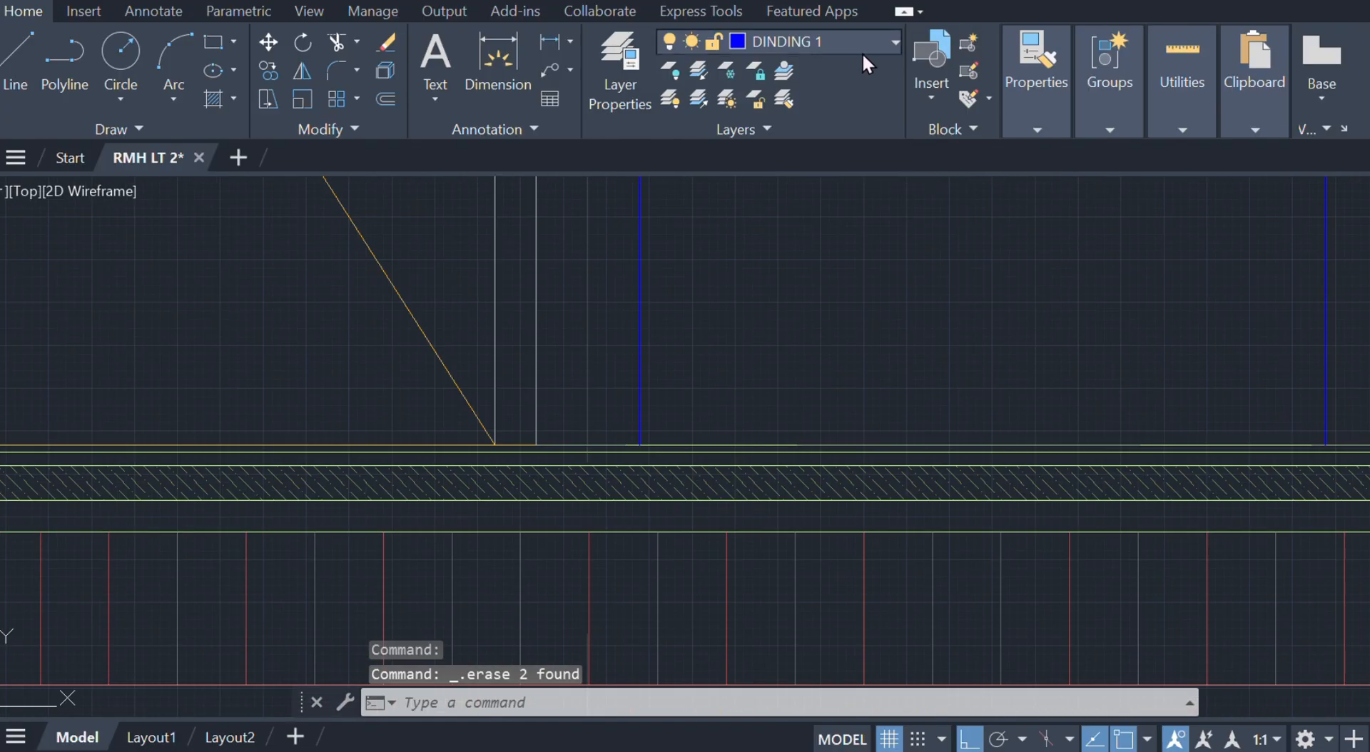
{"action": "left_click", "coordinate": [862, 53]}
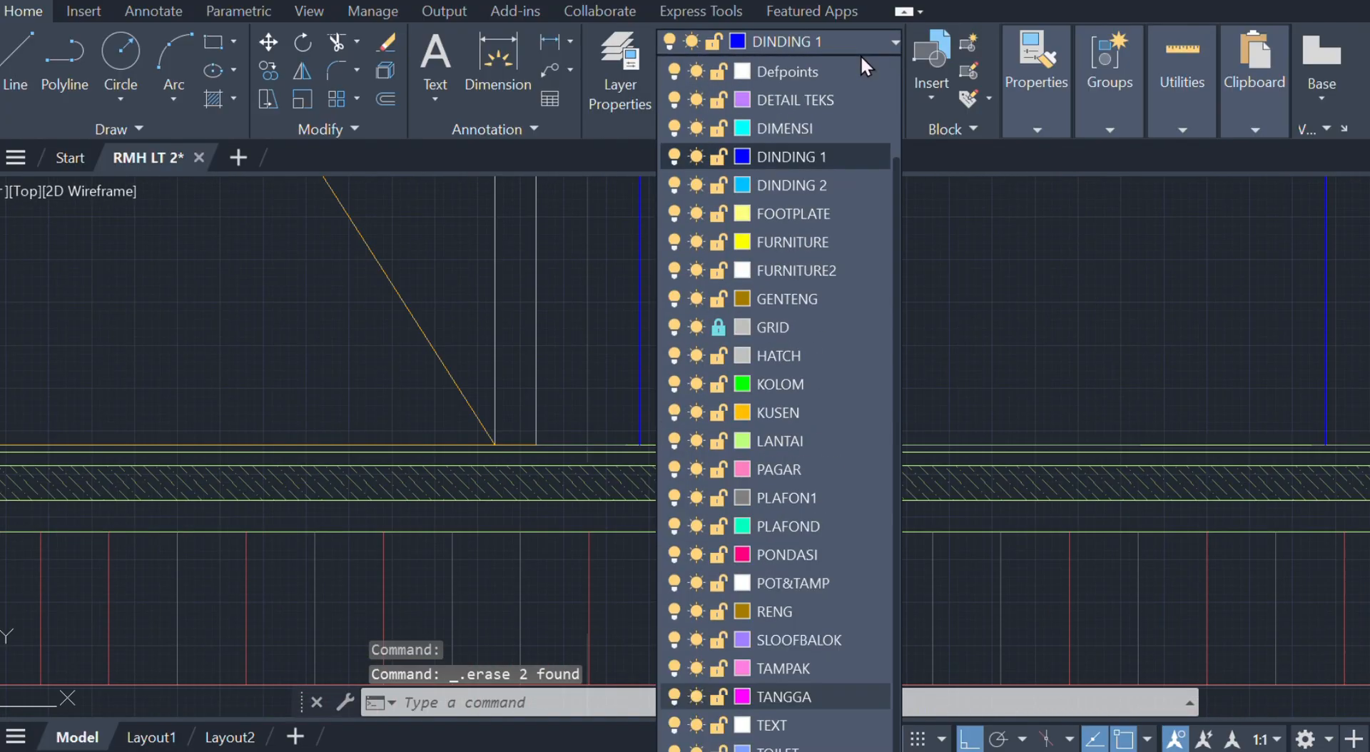
{"action": "left_click", "coordinate": [779, 696]}
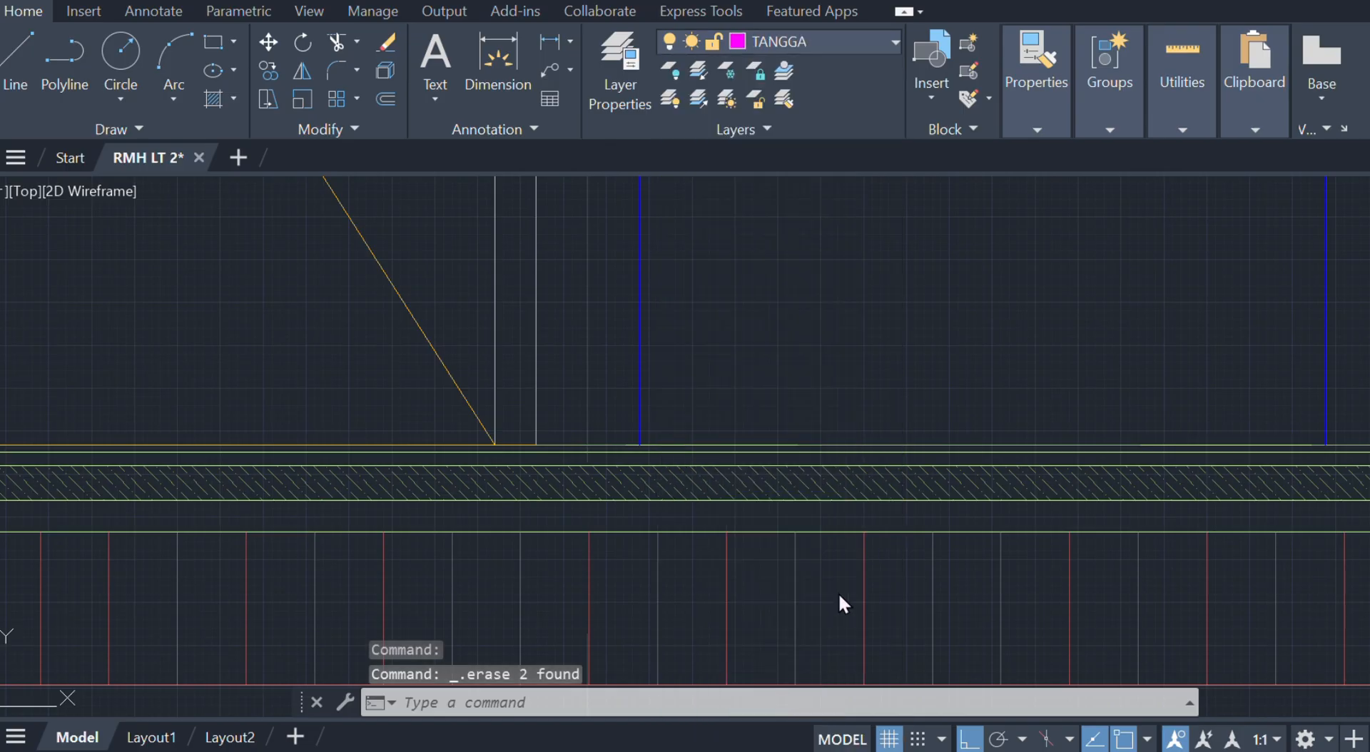
- Draw a horizontal 1000 mm stair line at floor level between the two wall lines
{"action": "type", "text": "l"}
{"action": "key", "text": "Return"}
{"action": "scroll", "coordinate": [664, 457], "scroll_direction": "up", "scroll_amount": 5}
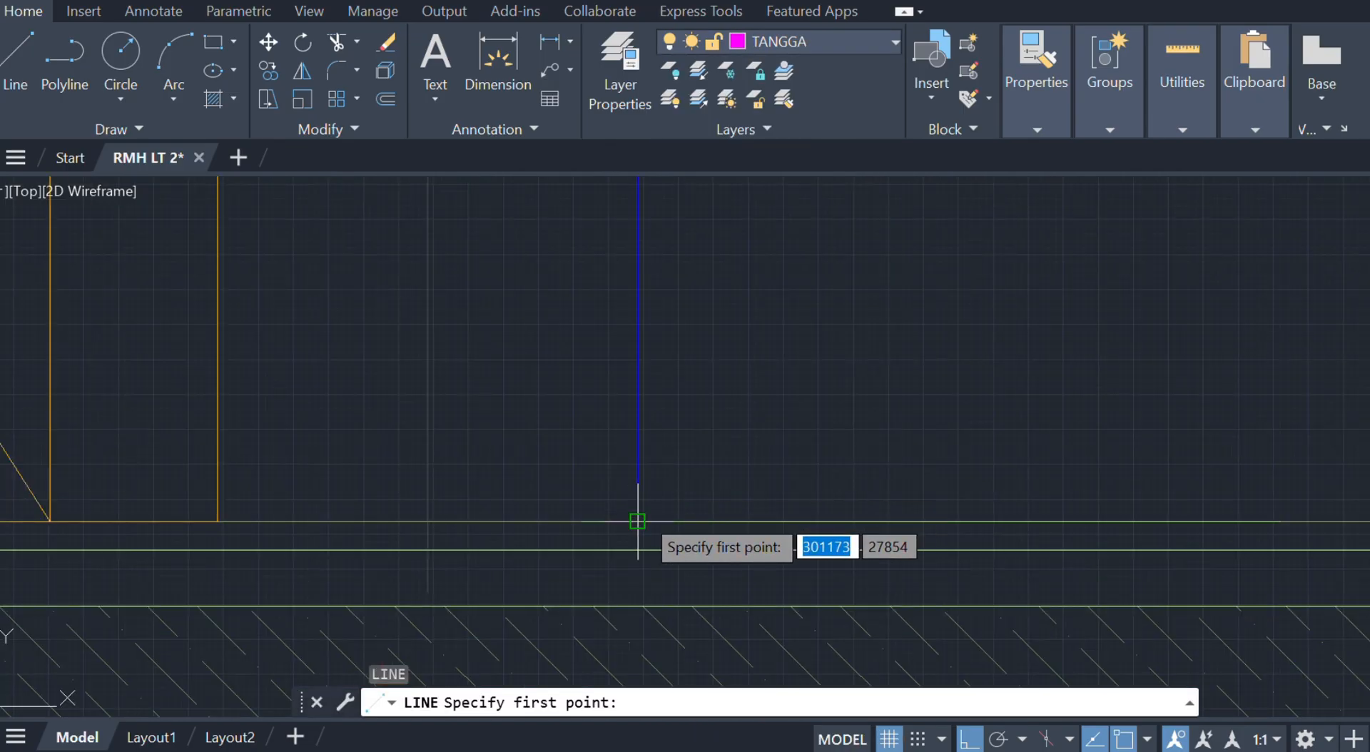
{"action": "scroll", "coordinate": [860, 487], "scroll_direction": "down", "scroll_amount": 6}
{"action": "middle_click_drag", "start_coordinate": [874, 491], "coordinate": [646, 492]}
{"action": "middle_click_drag", "start_coordinate": [1197, 461], "coordinate": [881, 503]}
{"action": "scroll", "coordinate": [949, 535], "scroll_direction": "up", "scroll_amount": 2}
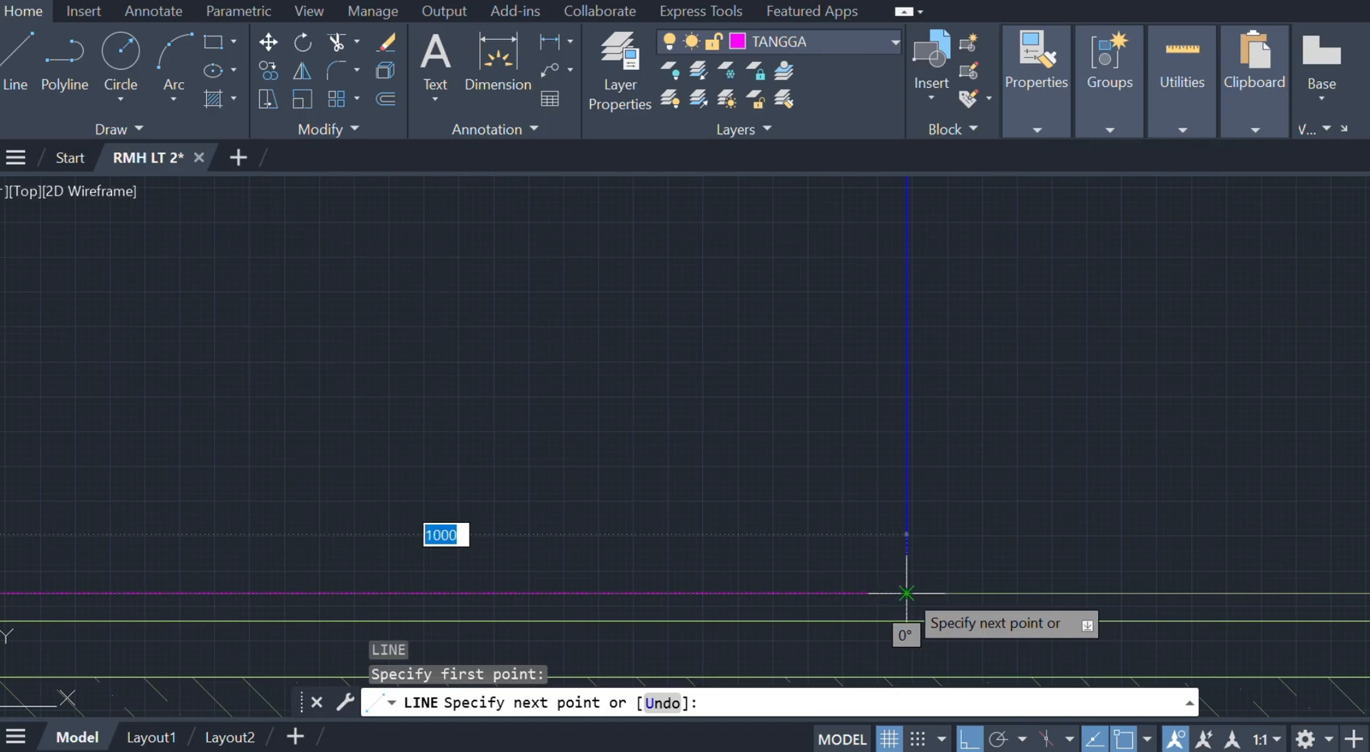
{"action": "left_click", "coordinate": [906, 593]}
{"action": "key", "text": "Escape"}
- Offset the stair line 200 mm upward, and offset the resulting line another 200 mm upward
{"action": "left_click", "coordinate": [859, 591]}
{"action": "scroll", "coordinate": [849, 556], "scroll_direction": "down", "scroll_amount": 6}
{"action": "middle_click_drag", "start_coordinate": [867, 535], "coordinate": [921, 538]}
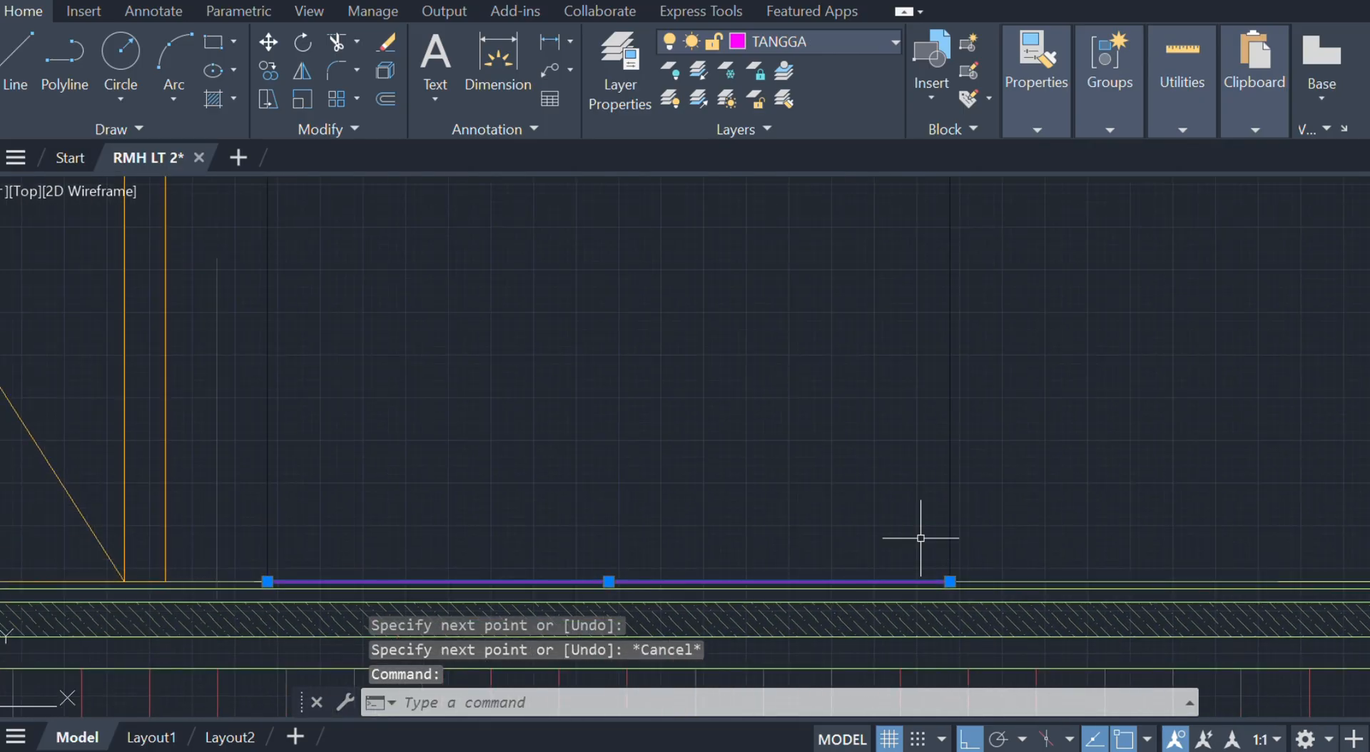
{"action": "key", "text": "Return"}
{"action": "type", "text": "200"}
{"action": "key", "text": "Return"}
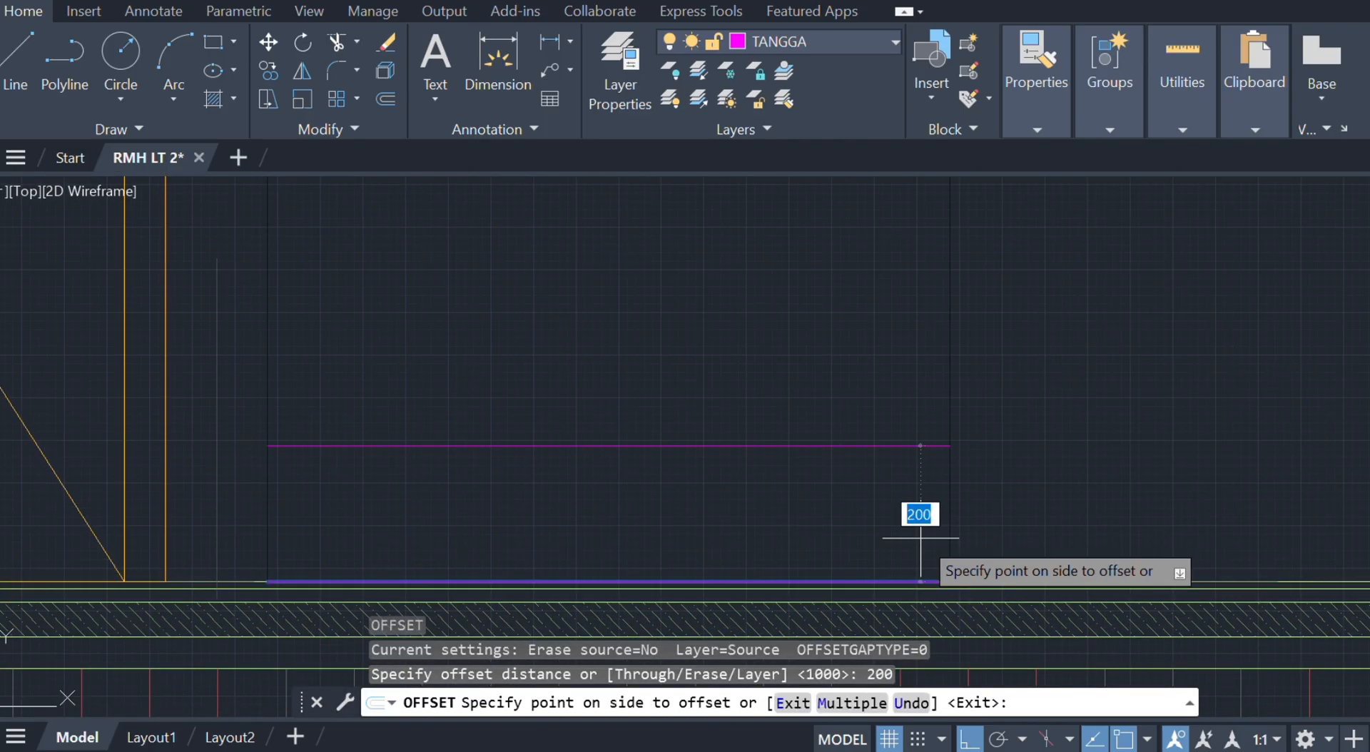
{"action": "left_click", "coordinate": [906, 322]}
{"action": "left_click", "coordinate": [836, 442]}
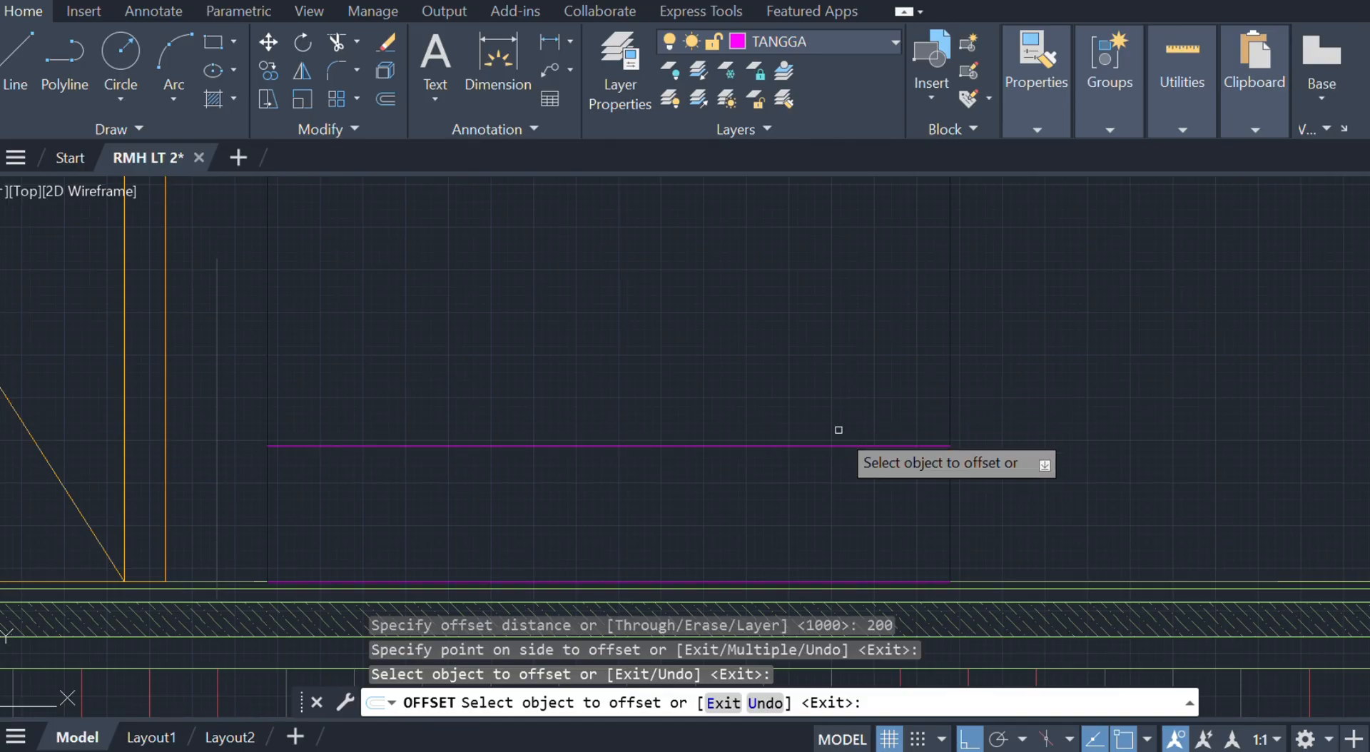
{"action": "left_click", "coordinate": [837, 442]}
{"action": "left_click", "coordinate": [835, 443]}
{"action": "left_click", "coordinate": [843, 314]}
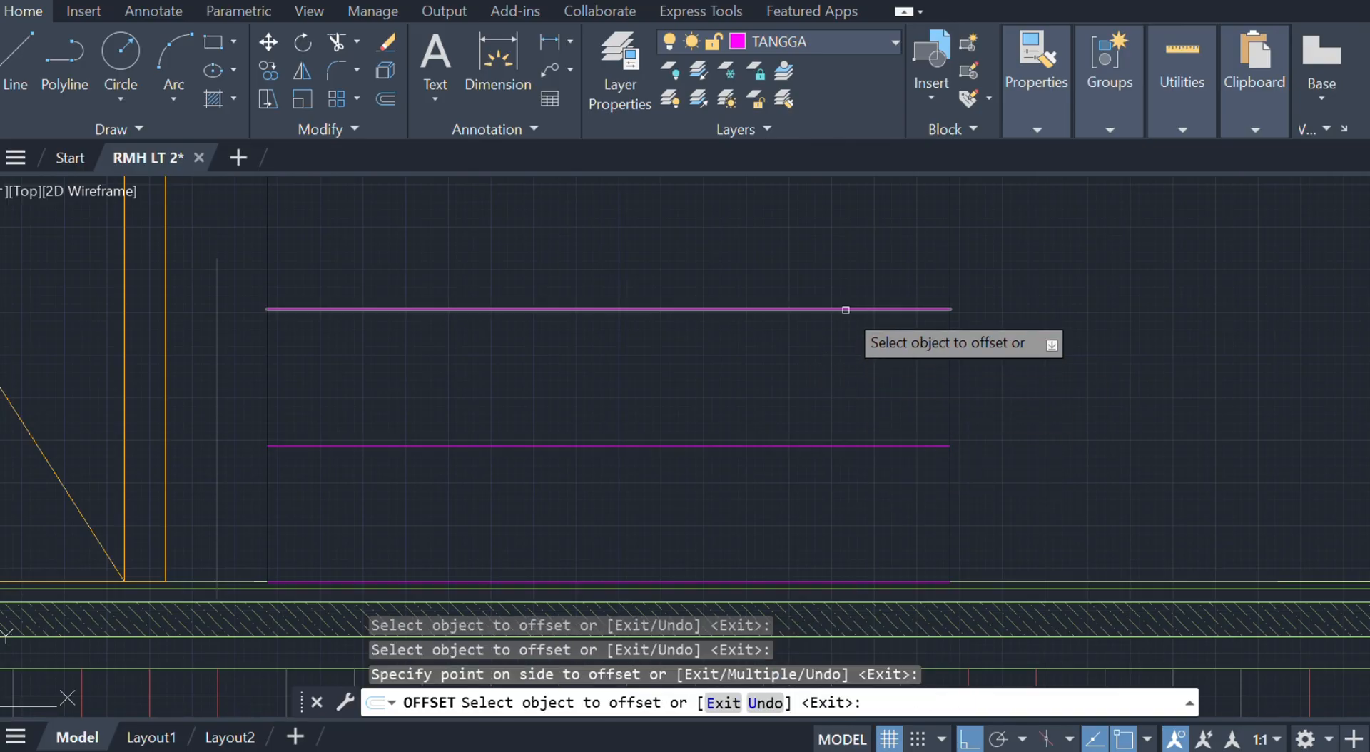
- Repeat the 200 mm upward offset from each topmost stair line to add further steps
{"action": "scroll", "coordinate": [845, 308], "scroll_direction": "down", "scroll_amount": 2}
{"action": "middle_click_drag", "start_coordinate": [845, 309], "coordinate": [854, 462]}
{"action": "left_click", "coordinate": [854, 463]}
{"action": "left_click", "coordinate": [854, 450]}
{"action": "left_click", "coordinate": [878, 376]}
{"action": "left_click", "coordinate": [866, 291]}
{"action": "left_click", "coordinate": [854, 370]}
{"action": "scroll", "coordinate": [853, 318], "scroll_direction": "down", "scroll_amount": 2}
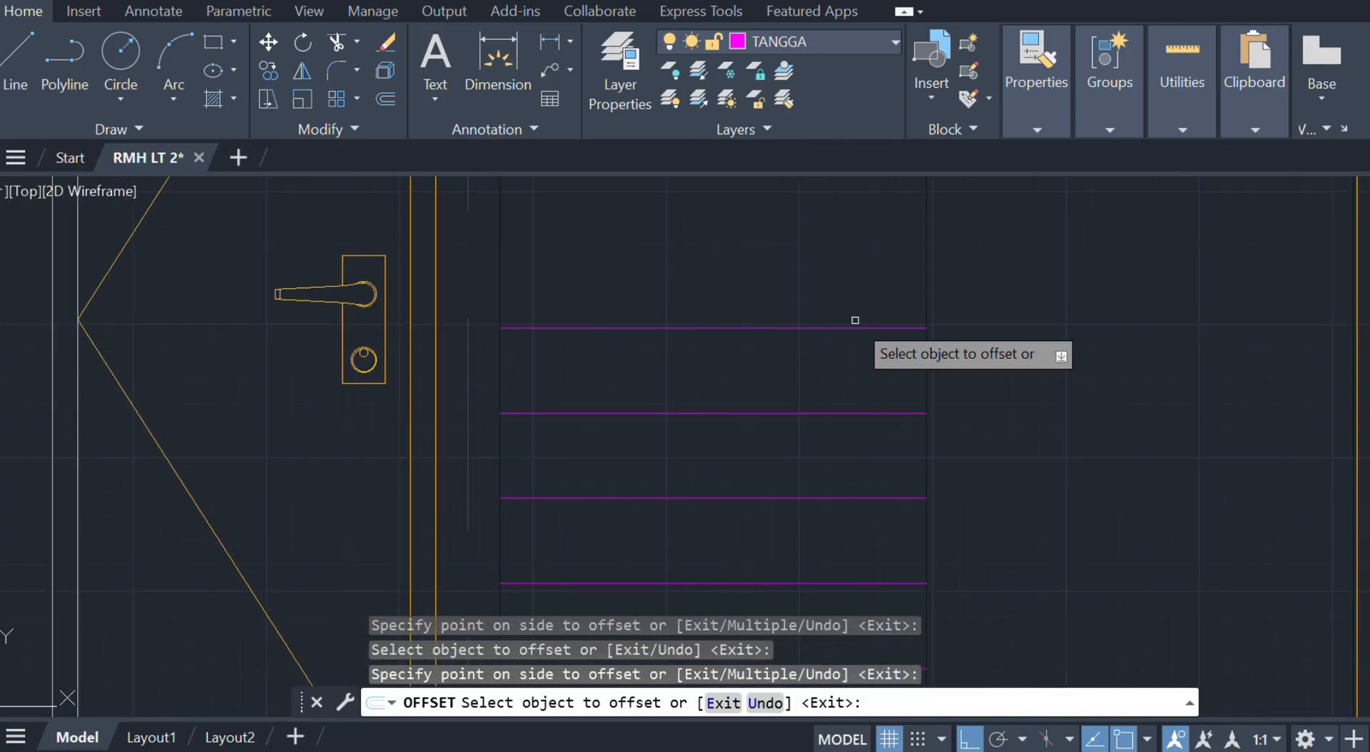
{"action": "middle_click_drag", "start_coordinate": [853, 318], "coordinate": [878, 447]}
{"action": "scroll", "coordinate": [838, 226], "scroll_direction": "down", "scroll_amount": 2}
{"action": "key", "text": "Escape"}
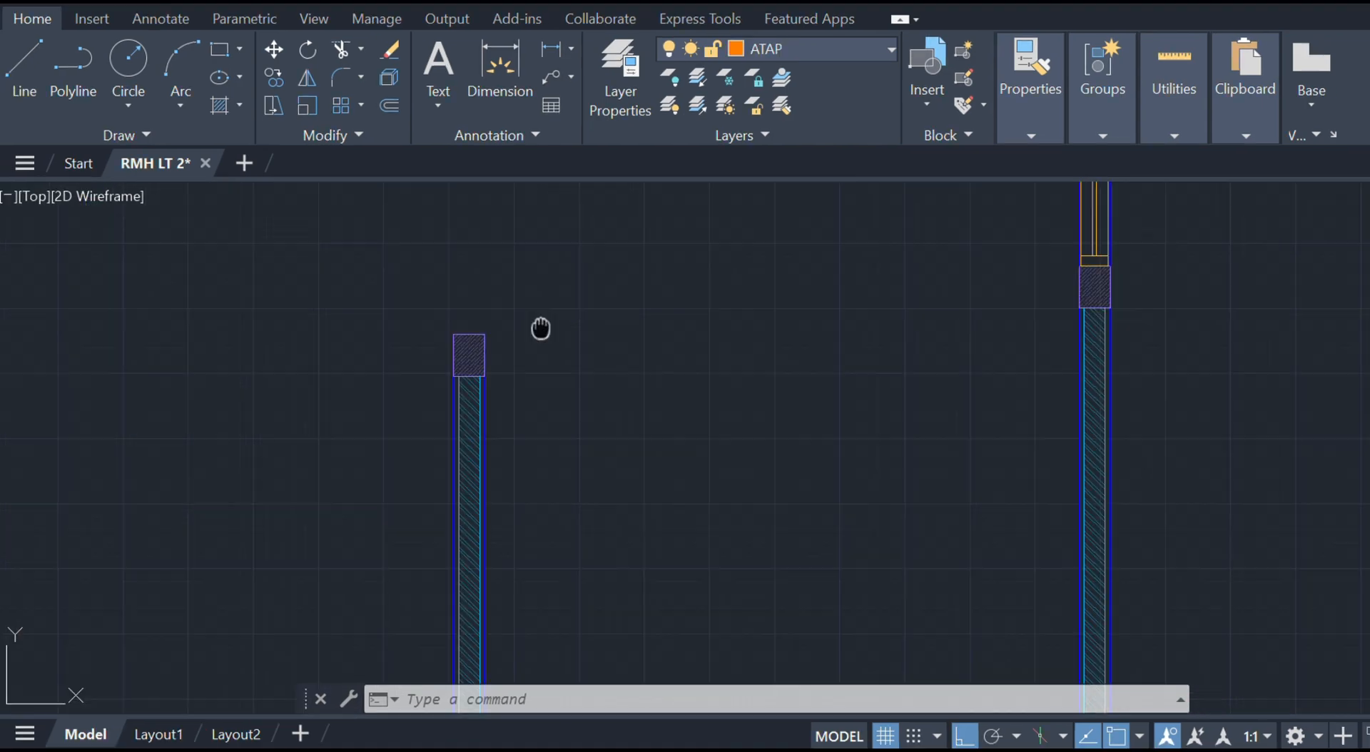
- Draw a horizontal line on layer ATAP from the column's upper corner to the near face of the wall on the right
{"action": "middle_click_drag", "start_coordinate": [542, 326], "coordinate": [554, 448]}
{"action": "key", "text": "Return"}
{"action": "scroll", "coordinate": [473, 447], "scroll_direction": "up", "scroll_amount": 2}
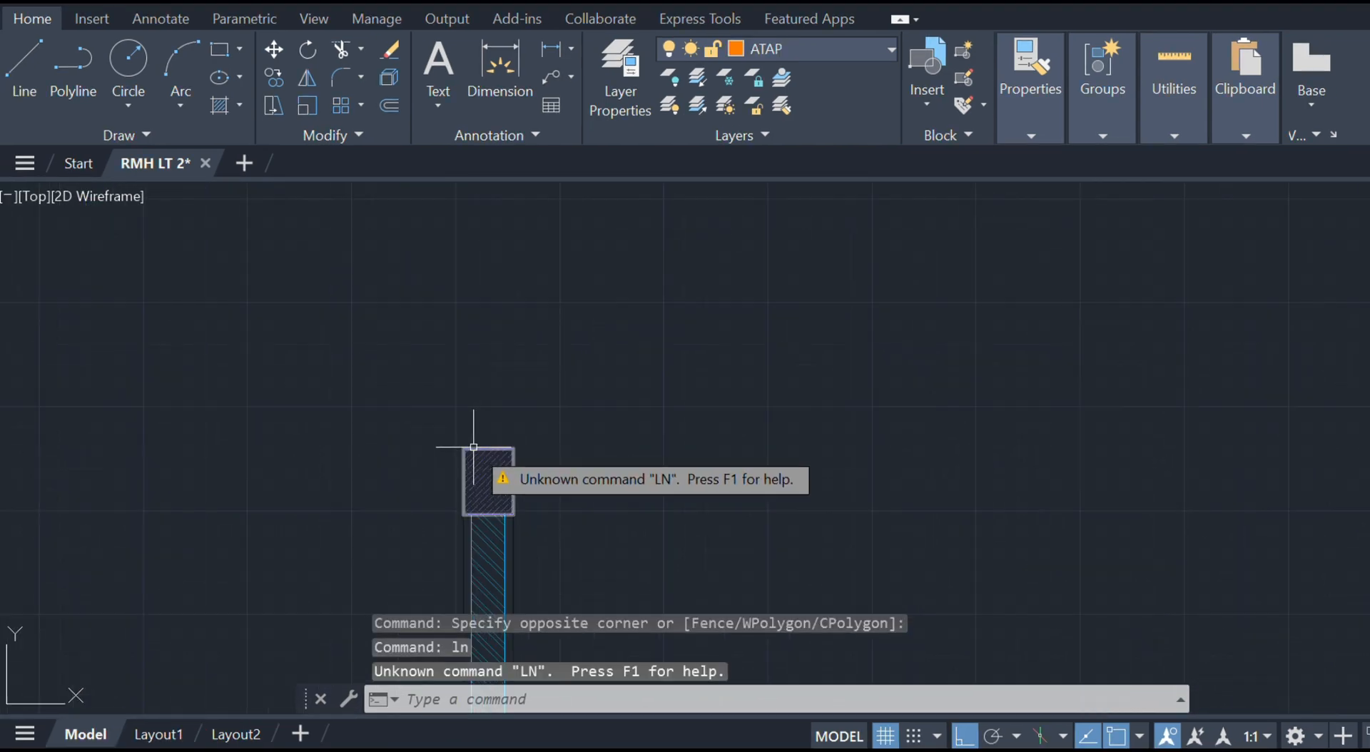
{"action": "key", "text": "Escape"}
{"action": "type", "text": "line"}
{"action": "key", "text": "Return"}
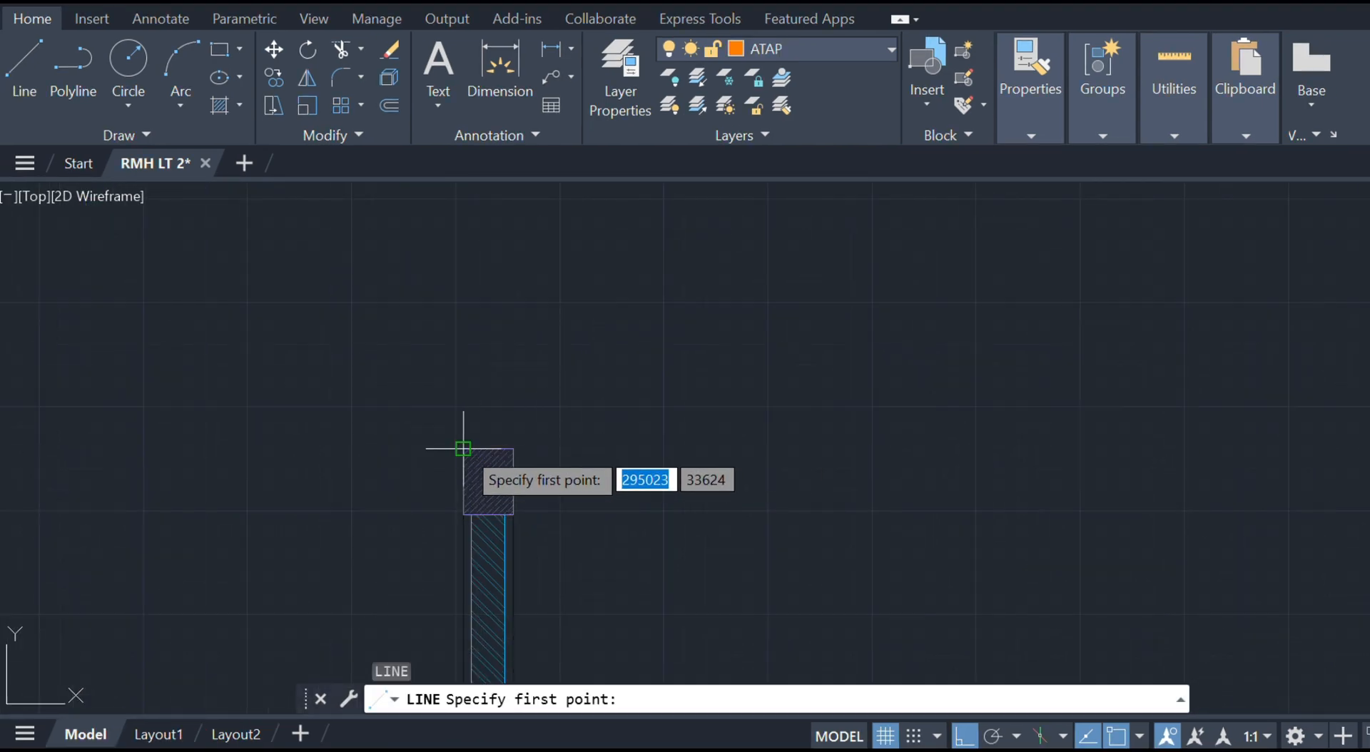
{"action": "scroll", "coordinate": [778, 457], "scroll_direction": "down", "scroll_amount": 2}
{"action": "middle_click_drag", "start_coordinate": [977, 460], "coordinate": [810, 455]}
{"action": "scroll", "coordinate": [840, 441], "scroll_direction": "up", "scroll_amount": 2}
{"action": "scroll", "coordinate": [916, 455], "scroll_direction": "up", "scroll_amount": 2}
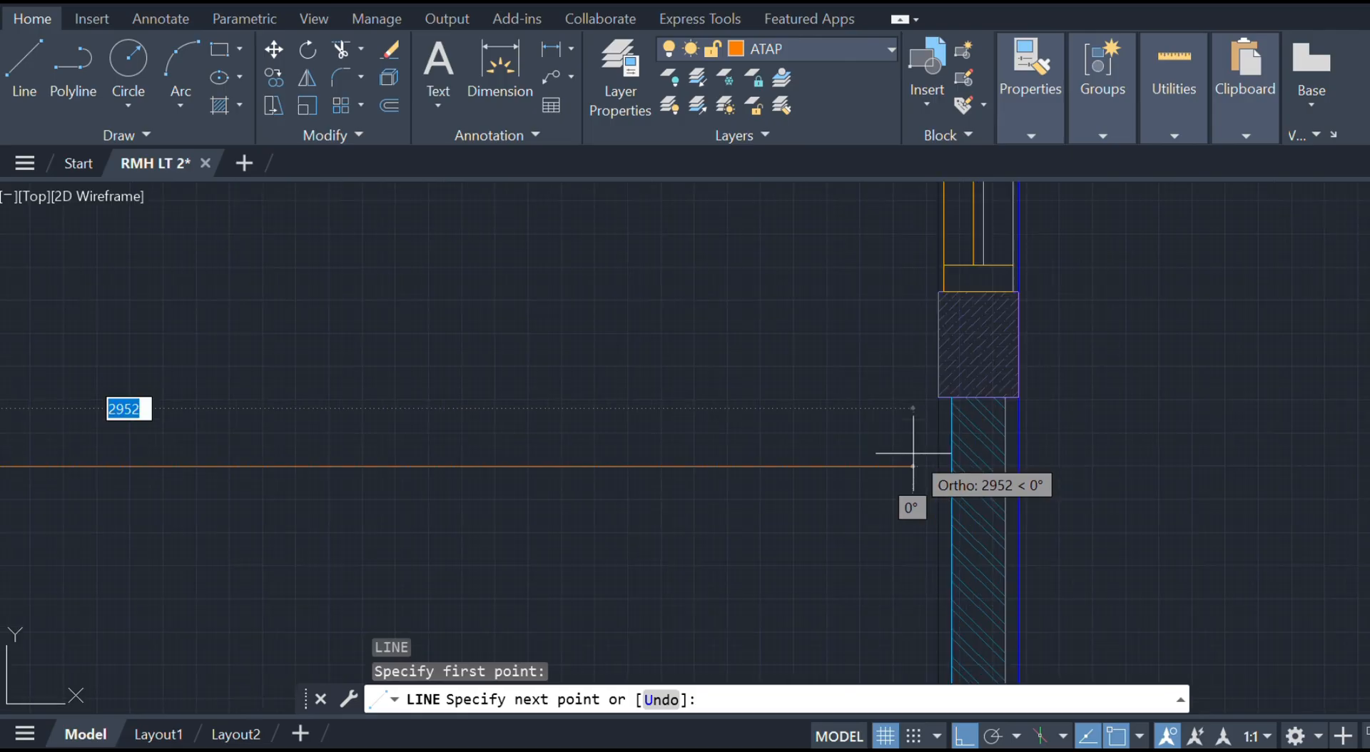
{"action": "left_click", "coordinate": [952, 475]}
{"action": "key", "text": "Escape"}
- Draw a 675 mm horizontal line to the left from the column's upper-left corner
{"action": "scroll", "coordinate": [749, 435], "scroll_direction": "down", "scroll_amount": 1}
{"action": "middle_click_drag", "start_coordinate": [742, 434], "coordinate": [988, 371]}
{"action": "scroll", "coordinate": [921, 372], "scroll_direction": "down", "scroll_amount": 3}
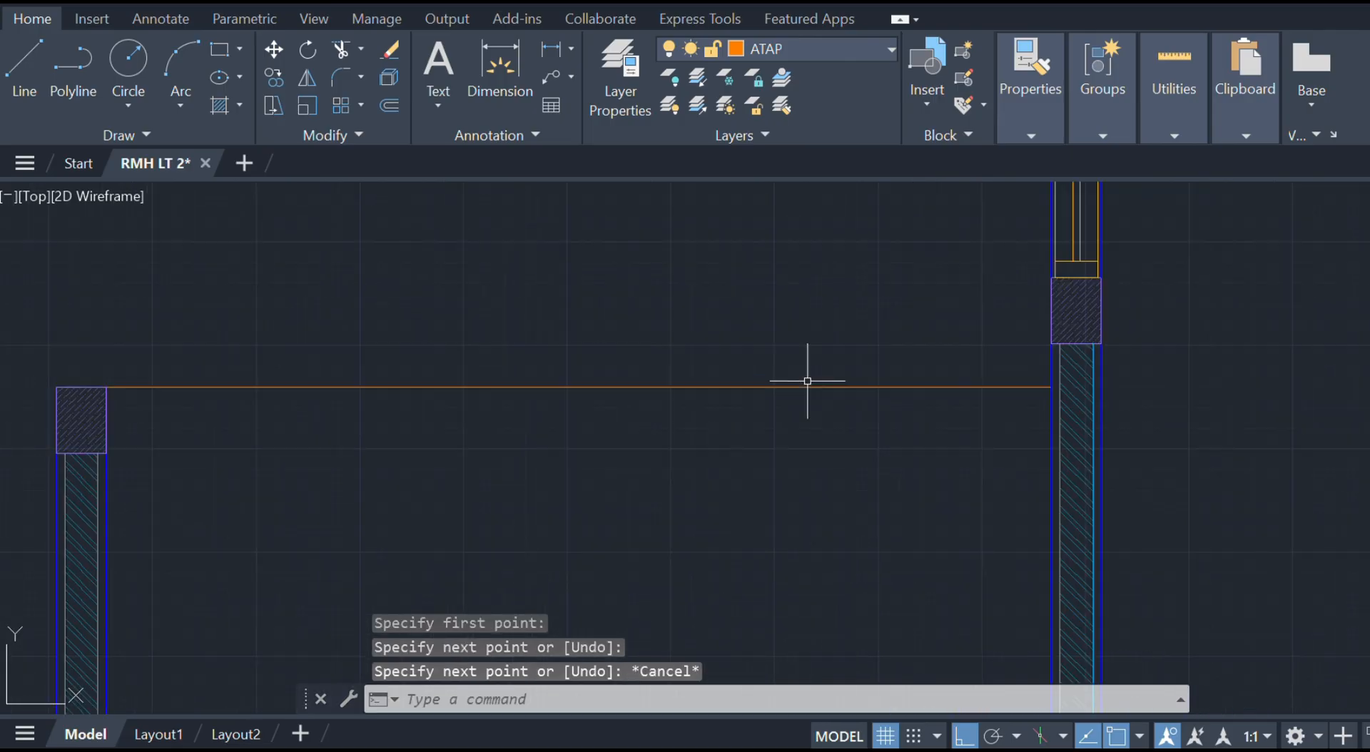
{"action": "middle_click_drag", "start_coordinate": [618, 341], "coordinate": [885, 397]}
{"action": "scroll", "coordinate": [693, 424], "scroll_direction": "up", "scroll_amount": 1}
{"action": "scroll", "coordinate": [696, 423], "scroll_direction": "up", "scroll_amount": 2}
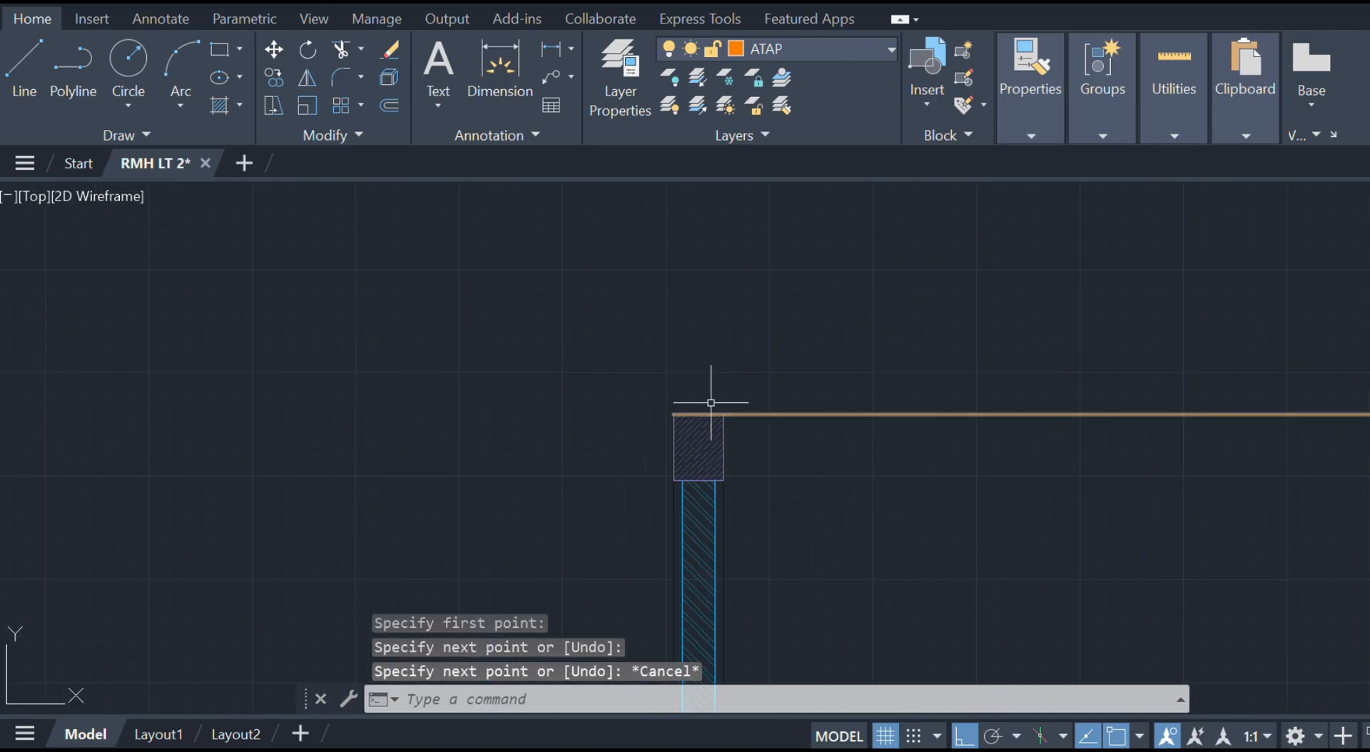
{"action": "key", "text": "Return"}
{"action": "left_click", "coordinate": [674, 415]}
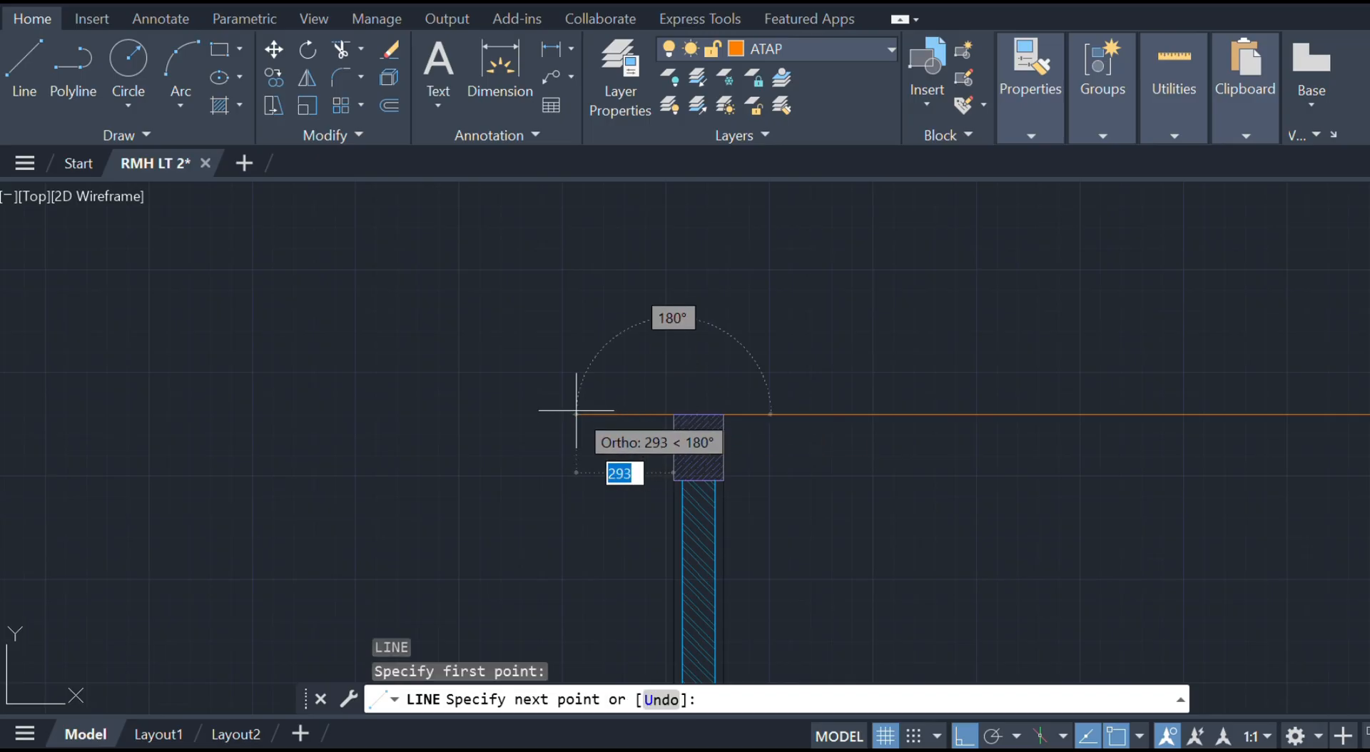
{"action": "type", "text": "675"}
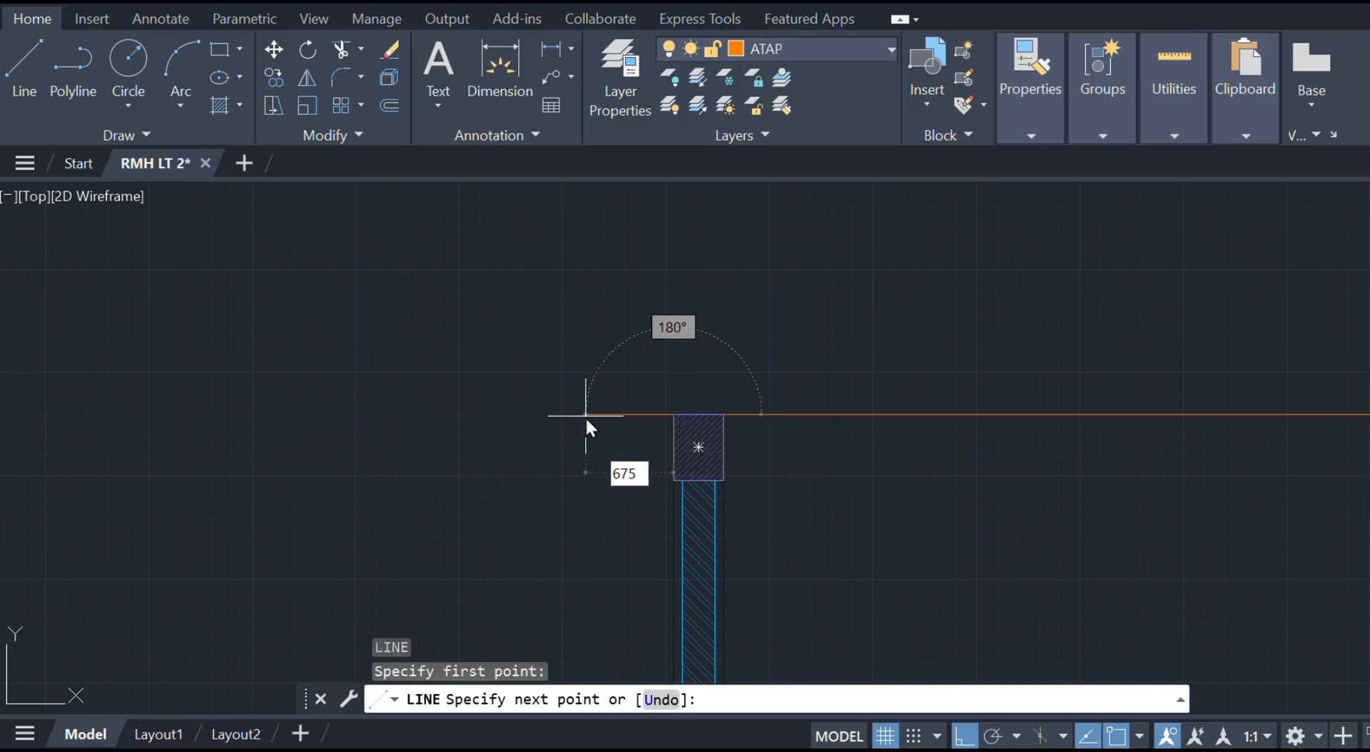
{"action": "key", "text": "Return"}
- Draw a 2500 mm line down from the left end of the 675 mm line and back horizontally to the wall
{"action": "scroll", "coordinate": [456, 485], "scroll_direction": "down", "scroll_amount": 3}
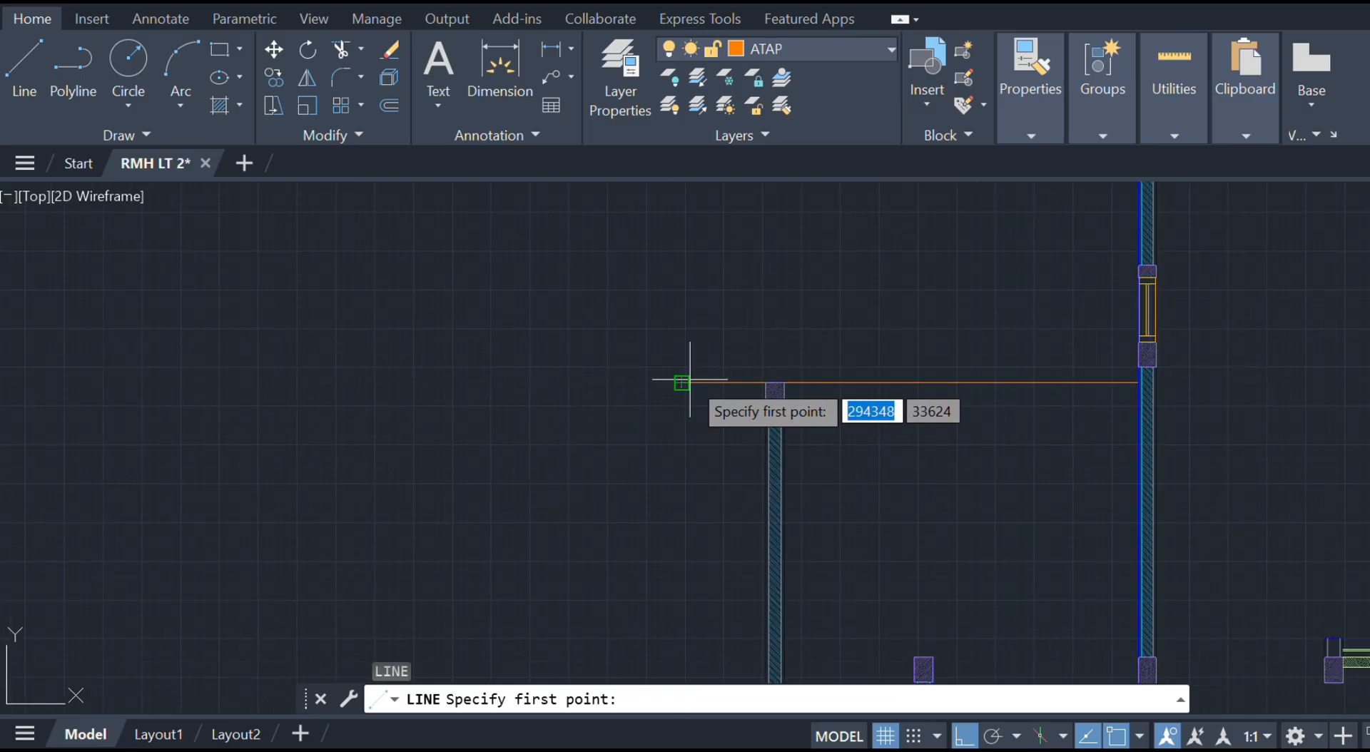
{"action": "left_click", "coordinate": [681, 383]}
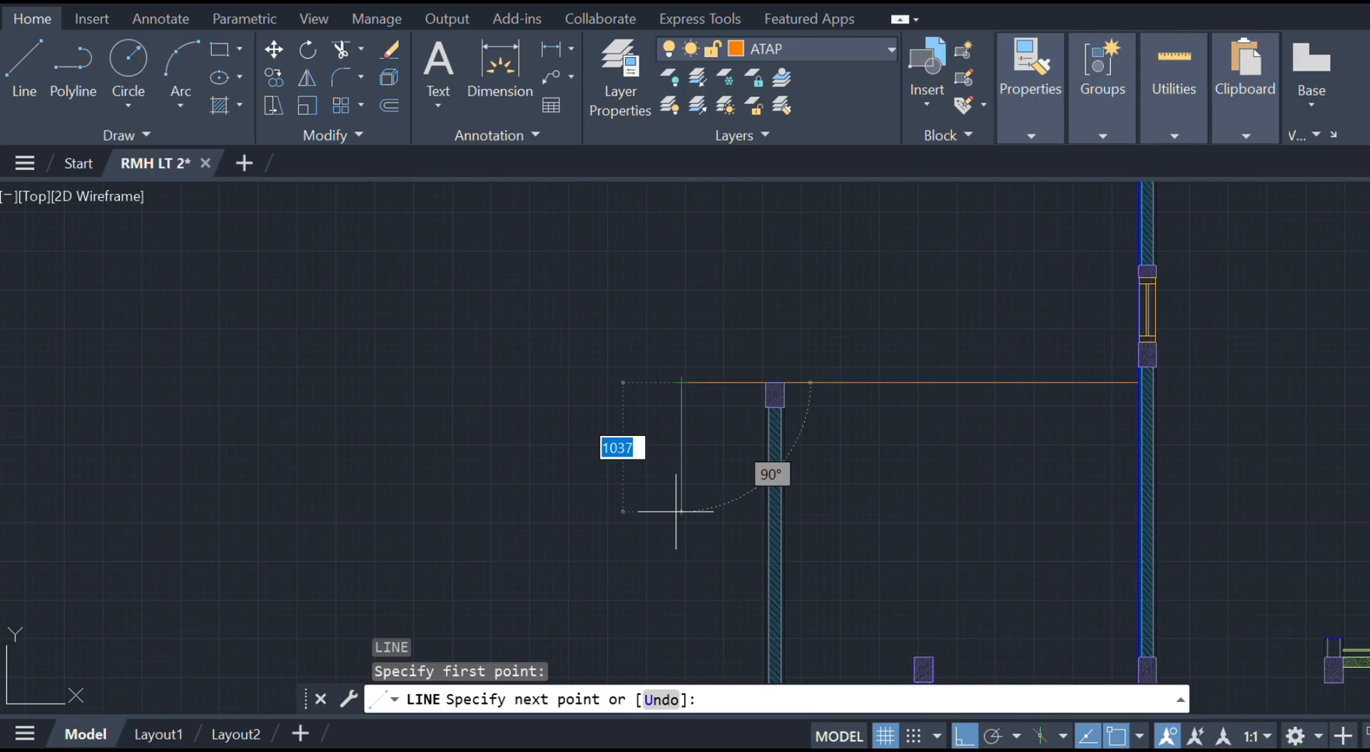
{"action": "type", "text": "2500"}
{"action": "key", "text": "Return"}
{"action": "scroll", "coordinate": [699, 457], "scroll_direction": "up", "scroll_amount": 5}
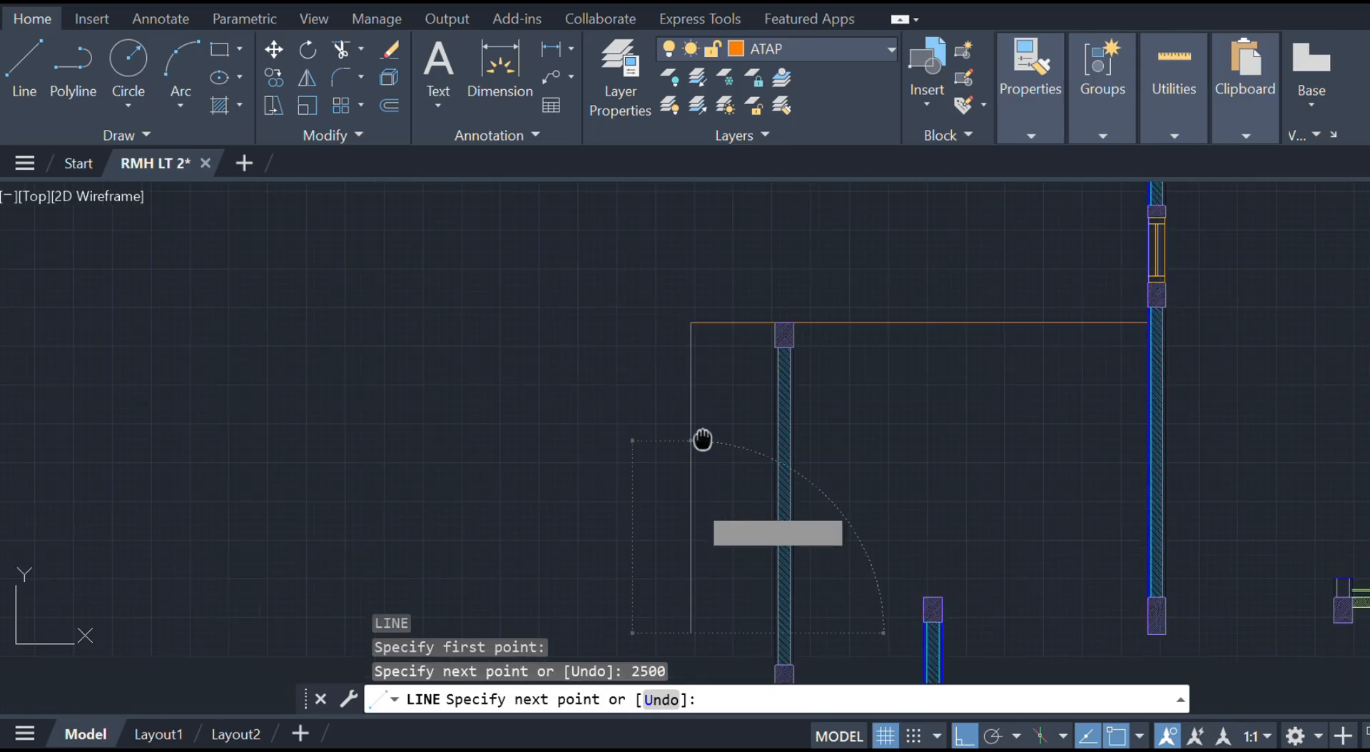
{"action": "scroll", "coordinate": [828, 474], "scroll_direction": "up", "scroll_amount": 3}
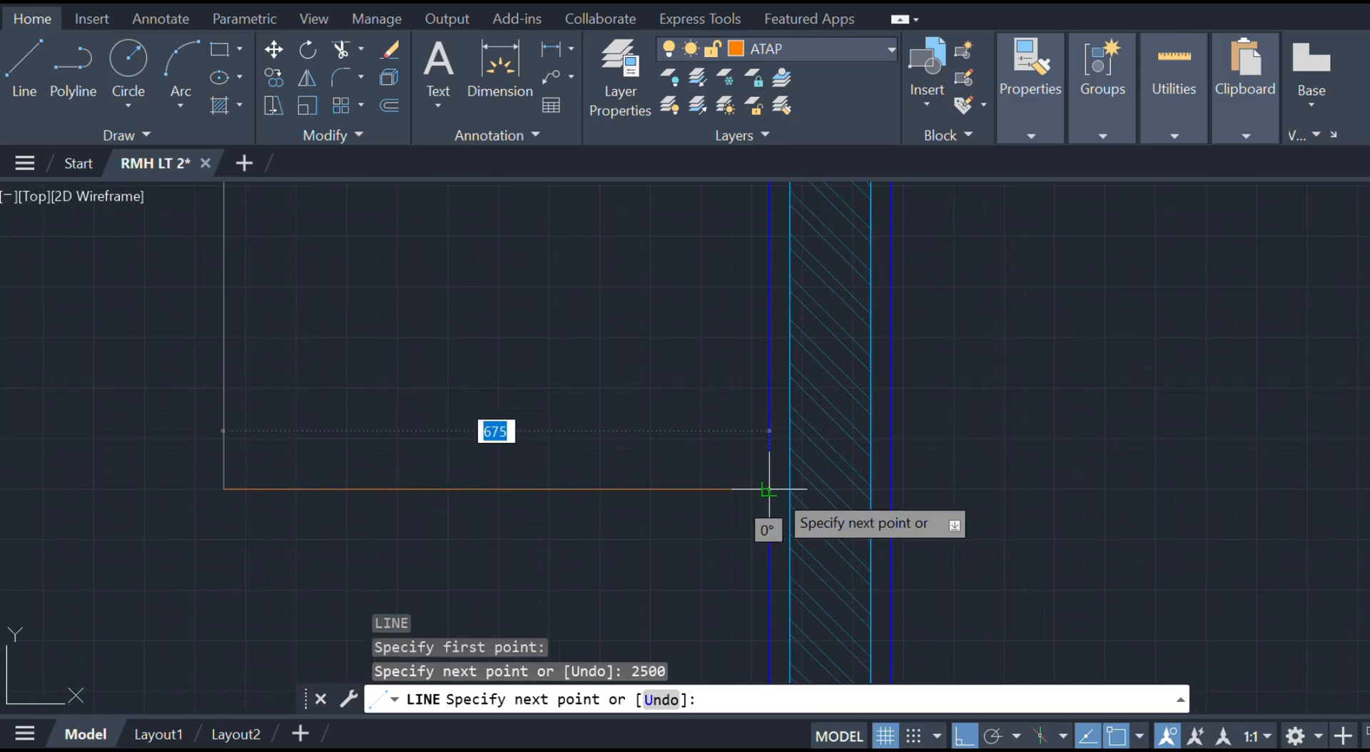
{"action": "left_click", "coordinate": [765, 482]}
{"action": "key", "text": "Escape"}
- Offset the vertical roof edge line 20 mm to the left and the lower horizontal edge 20 mm downward
{"action": "scroll", "coordinate": [740, 478], "scroll_direction": "down", "scroll_amount": 3}
{"action": "left_click", "coordinate": [803, 485]}
{"action": "left_click", "coordinate": [567, 433]}
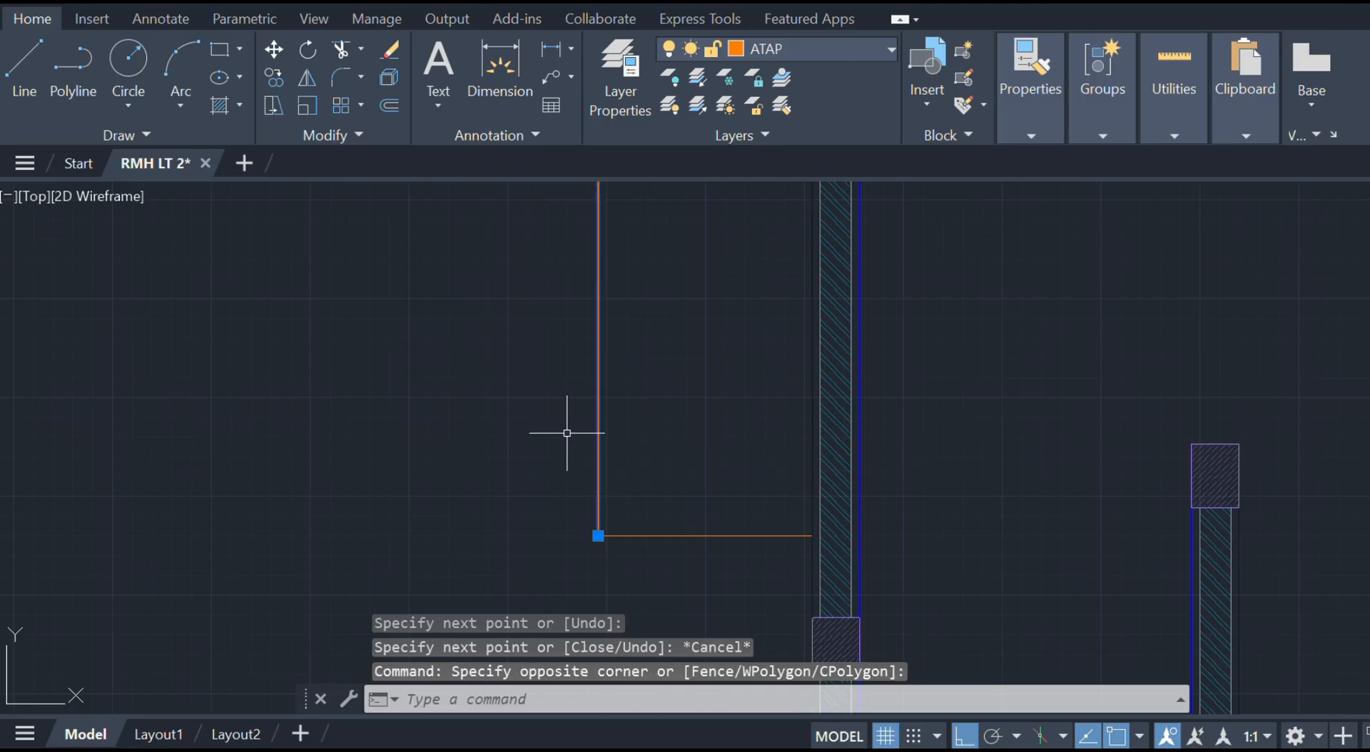
{"action": "type", "text": "o"}
{"action": "key", "text": "Return"}
{"action": "type", "text": "20"}
{"action": "key", "text": "Return"}
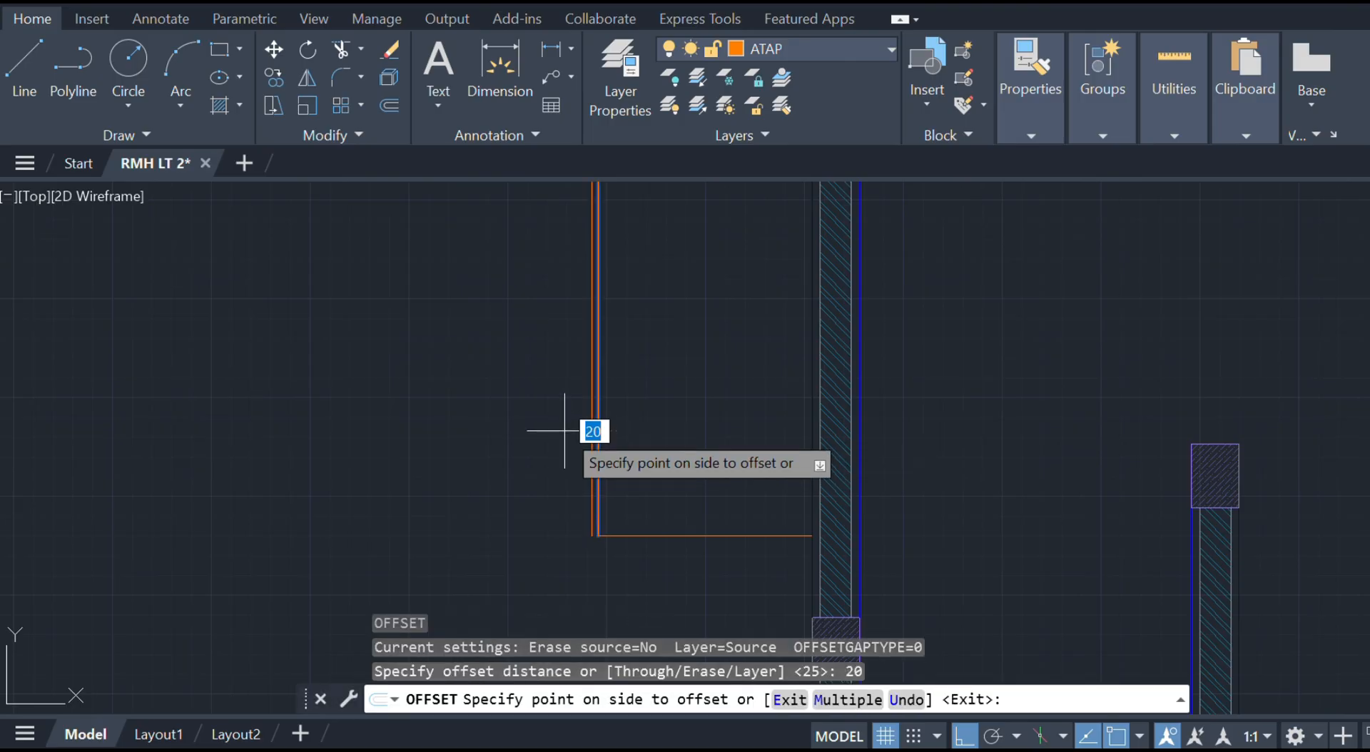
{"action": "left_click", "coordinate": [560, 448]}
{"action": "left_click", "coordinate": [710, 536]}
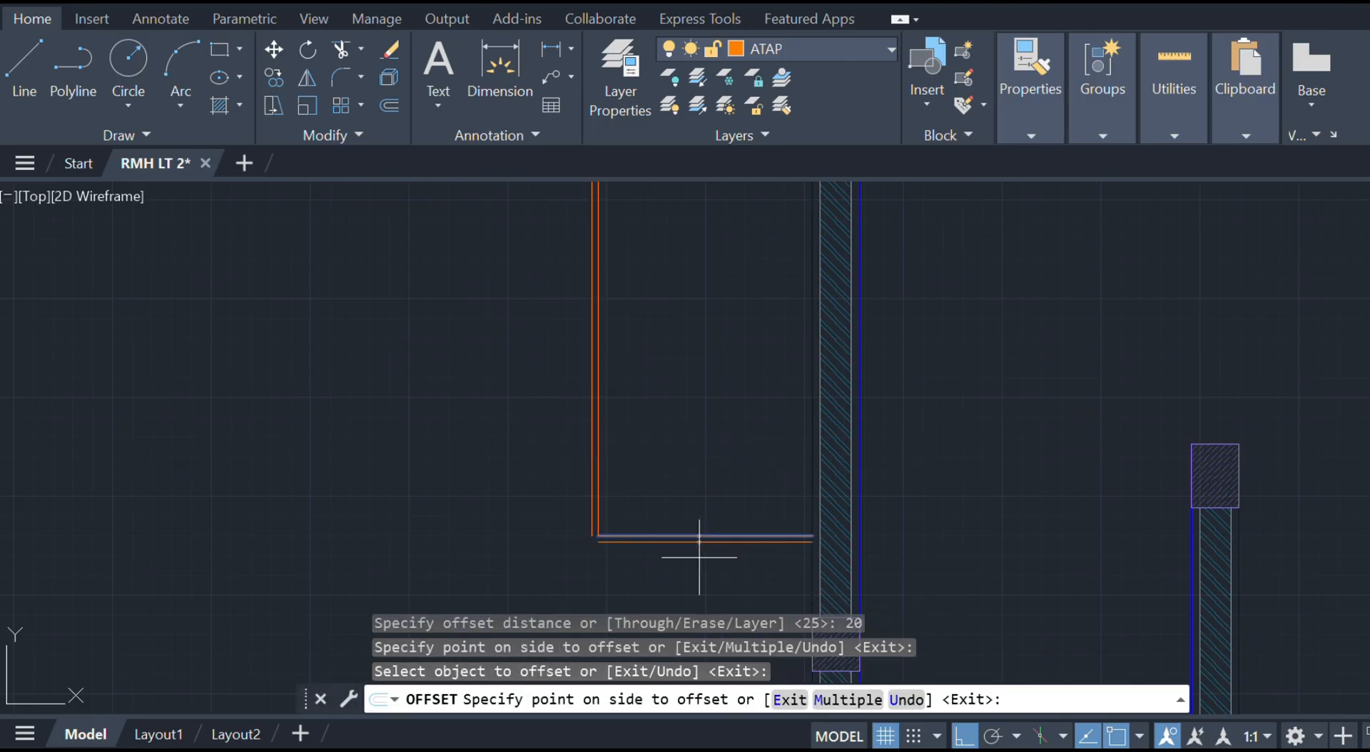
{"action": "left_click", "coordinate": [616, 562]}
{"action": "key", "text": "Escape"}
- Fillet the two outer offset lines into a sharp lower-left corner
{"action": "type", "text": "f"}
{"action": "key", "text": "Return"}
{"action": "scroll", "coordinate": [607, 549], "scroll_direction": "up", "scroll_amount": 3}
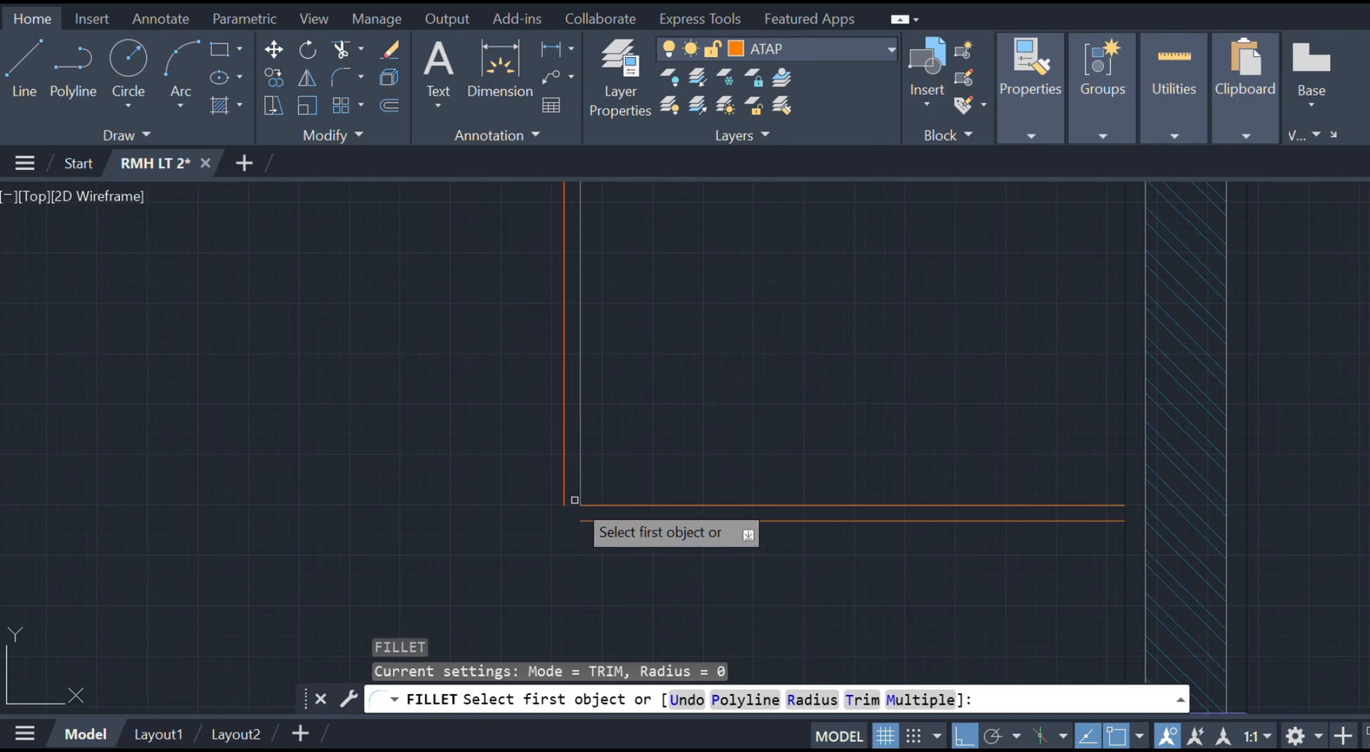
{"action": "left_click", "coordinate": [564, 495]}
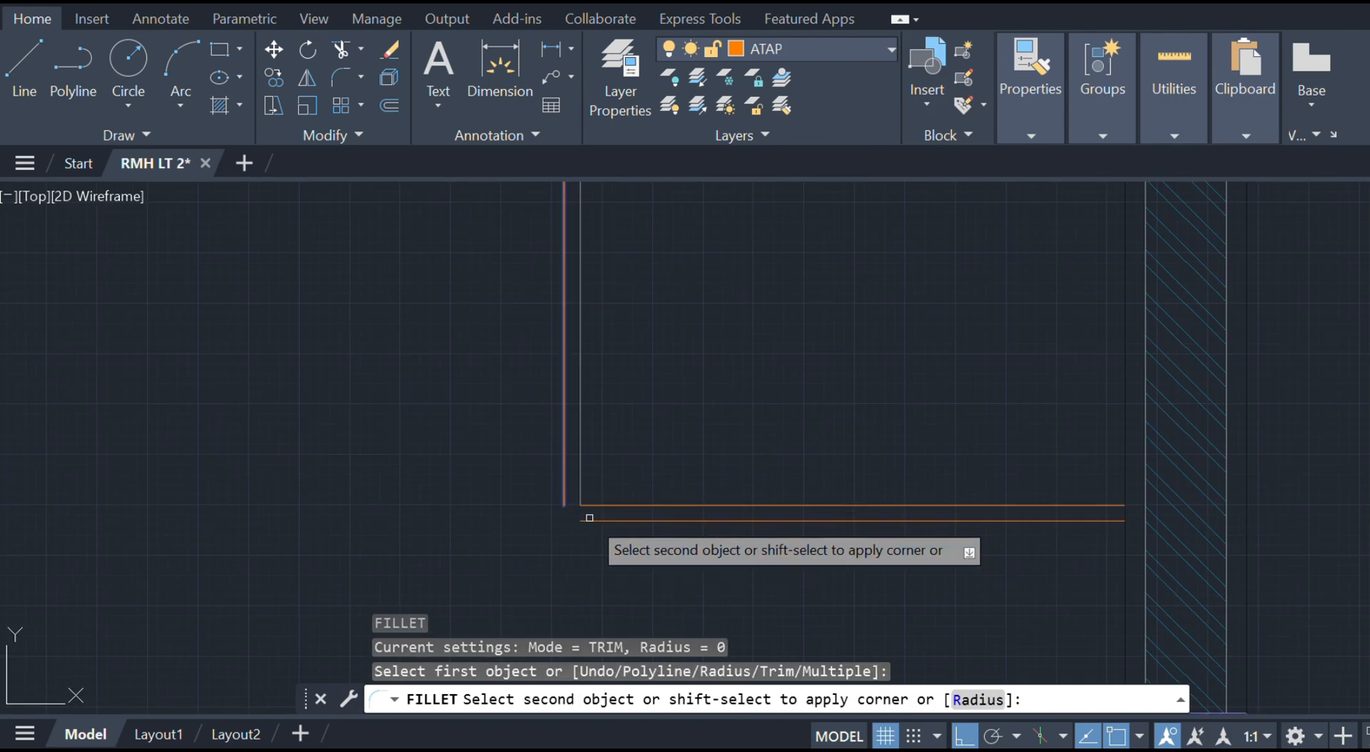
{"action": "left_click", "coordinate": [593, 522]}
{"action": "key", "text": "Escape"}
- Offset both upper roof edge segments, left and right of the column, 20 mm upward
{"action": "scroll", "coordinate": [731, 367], "scroll_direction": "down", "scroll_amount": 4}
{"action": "middle_click_drag", "start_coordinate": [731, 368], "coordinate": [688, 535]}
{"action": "scroll", "coordinate": [731, 330], "scroll_direction": "down", "scroll_amount": 1}
{"action": "middle_click_drag", "start_coordinate": [731, 330], "coordinate": [704, 435]}
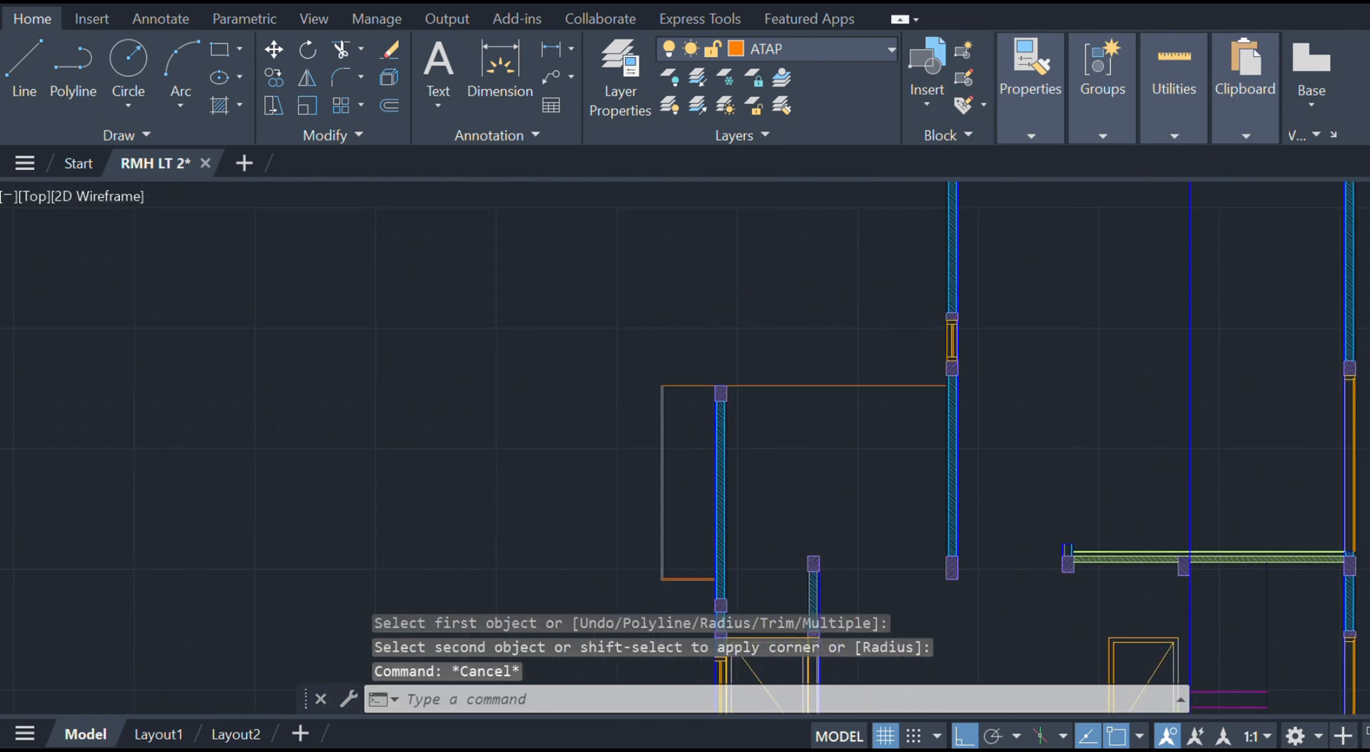
{"action": "scroll", "coordinate": [709, 349], "scroll_direction": "up", "scroll_amount": 5}
{"action": "left_click", "coordinate": [685, 523]}
{"action": "left_click", "coordinate": [687, 485]}
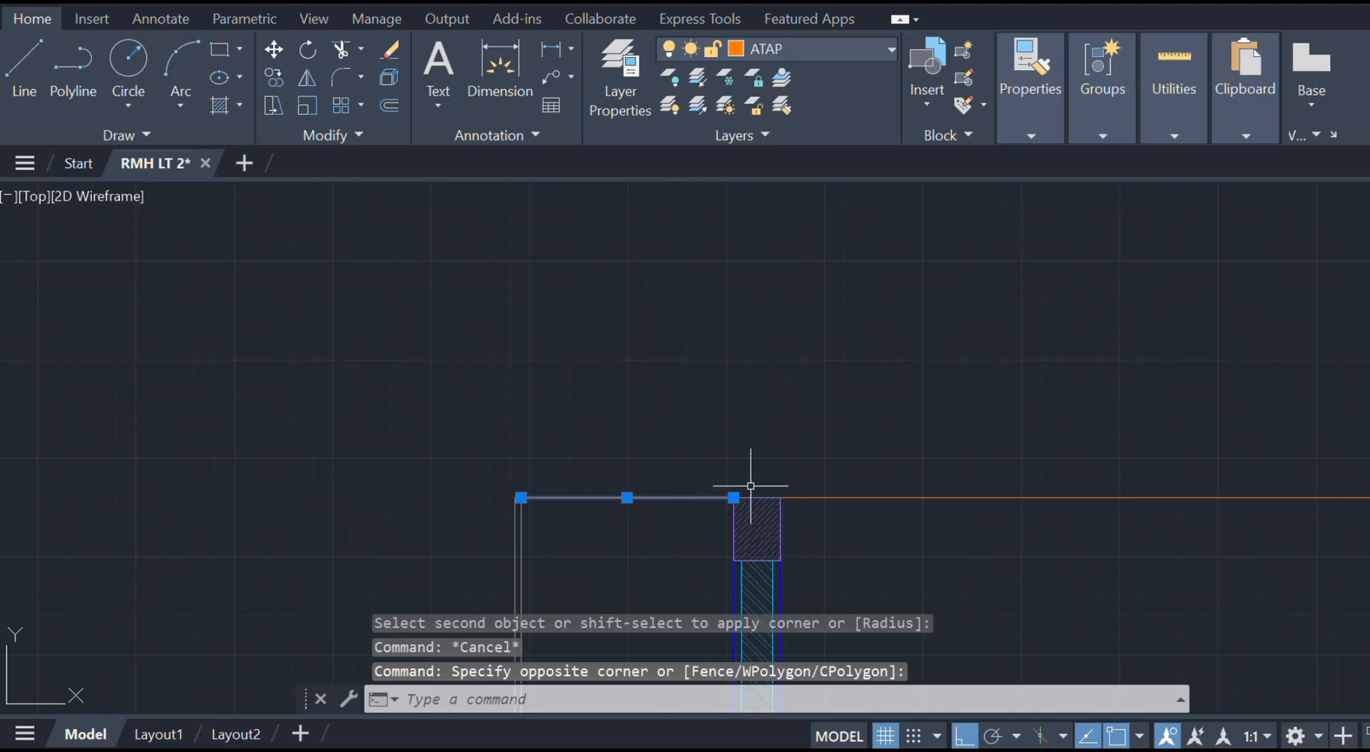
{"action": "type", "text": "o"}
{"action": "key", "text": "Return"}
{"action": "type", "text": "20"}
{"action": "key", "text": "Return"}
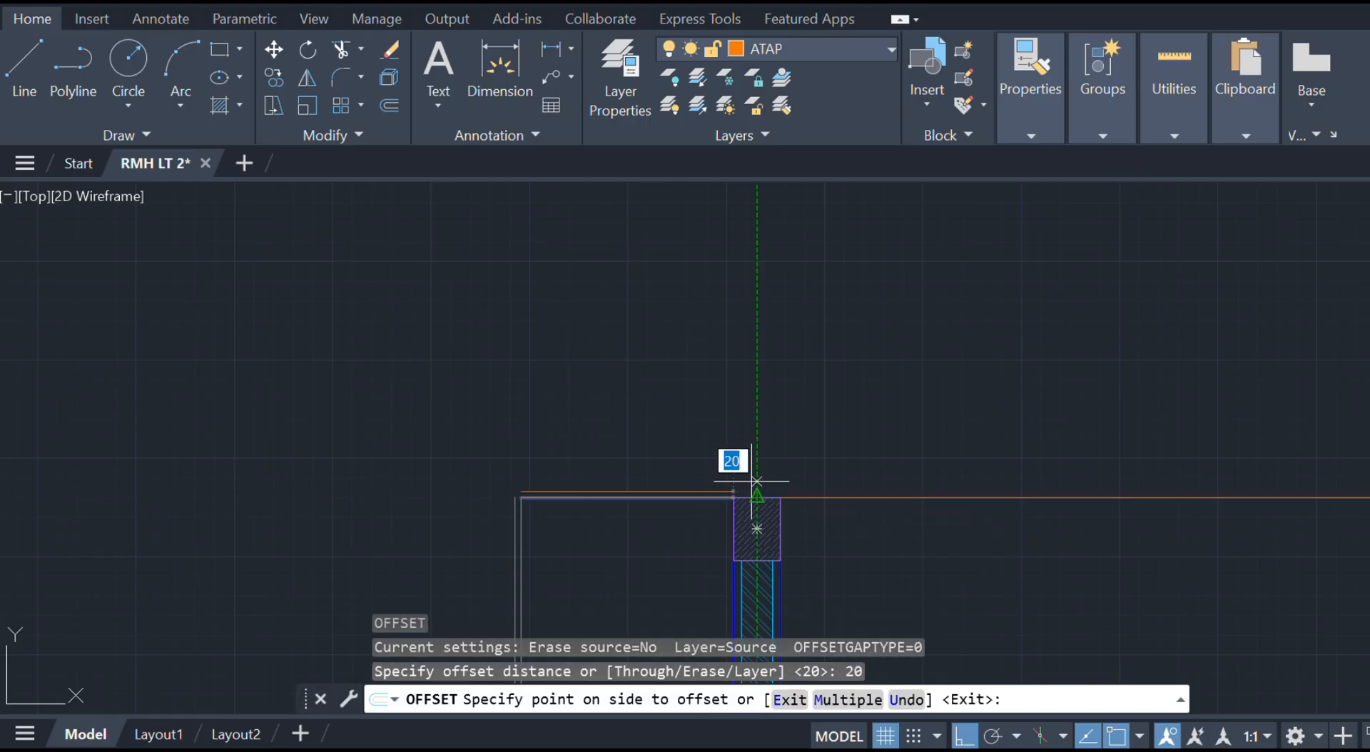
{"action": "left_click", "coordinate": [793, 462]}
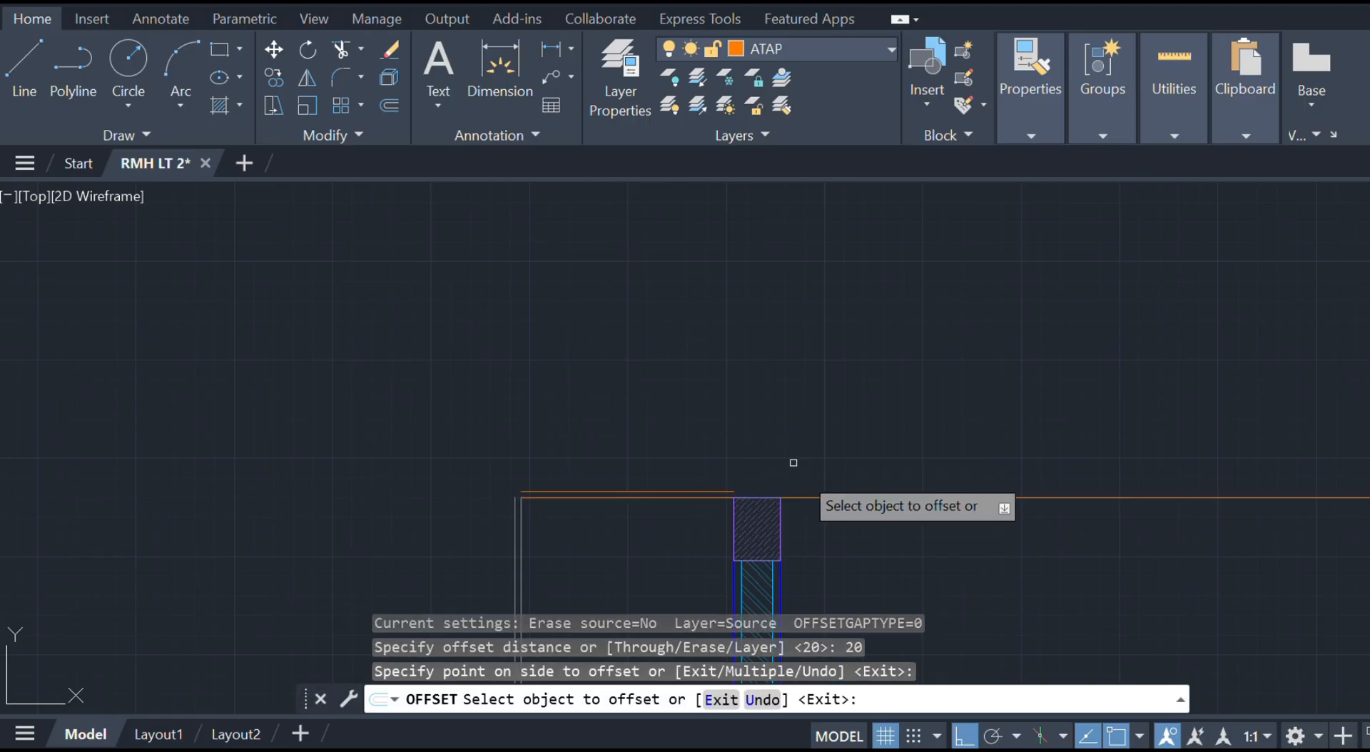
{"action": "left_click", "coordinate": [842, 498]}
{"action": "left_click", "coordinate": [880, 428]}
{"action": "key", "text": "Escape"}
{"action": "middle_click_drag", "start_coordinate": [880, 429], "coordinate": [581, 357]}
{"action": "scroll", "coordinate": [624, 359], "scroll_direction": "down", "scroll_amount": 4}
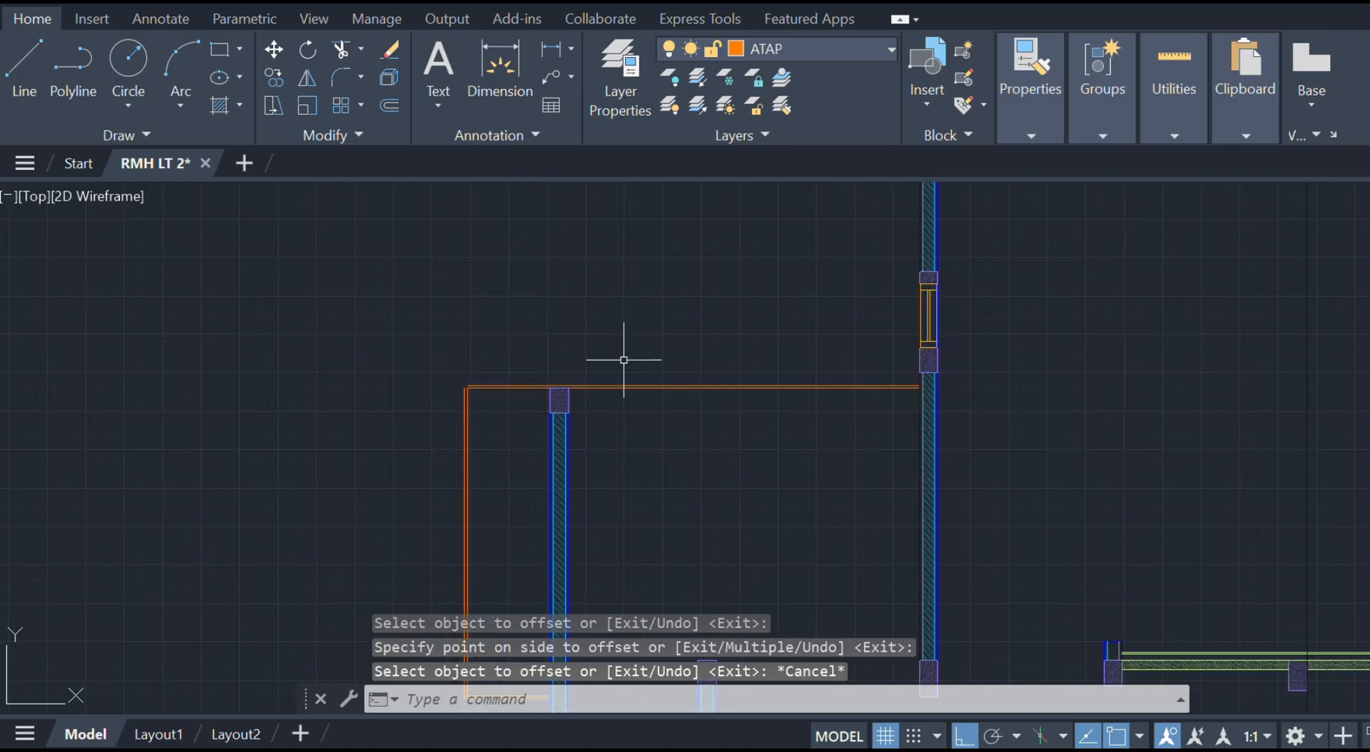
- Offset the inner upper edge between column and right wall 180 mm downward, and offset that new line 20 mm further down
{"action": "scroll", "coordinate": [705, 434], "scroll_direction": "up", "scroll_amount": 3}
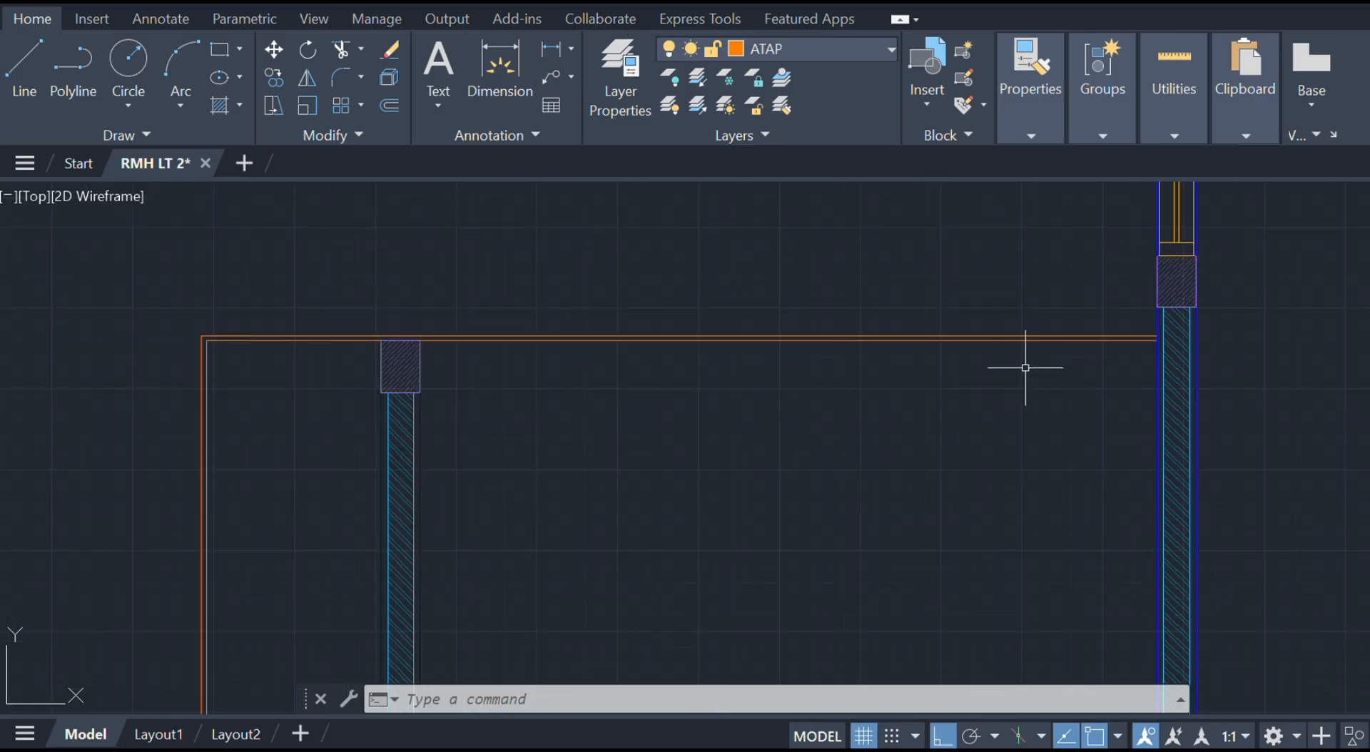
{"action": "scroll", "coordinate": [988, 390], "scroll_direction": "up", "scroll_amount": 2}
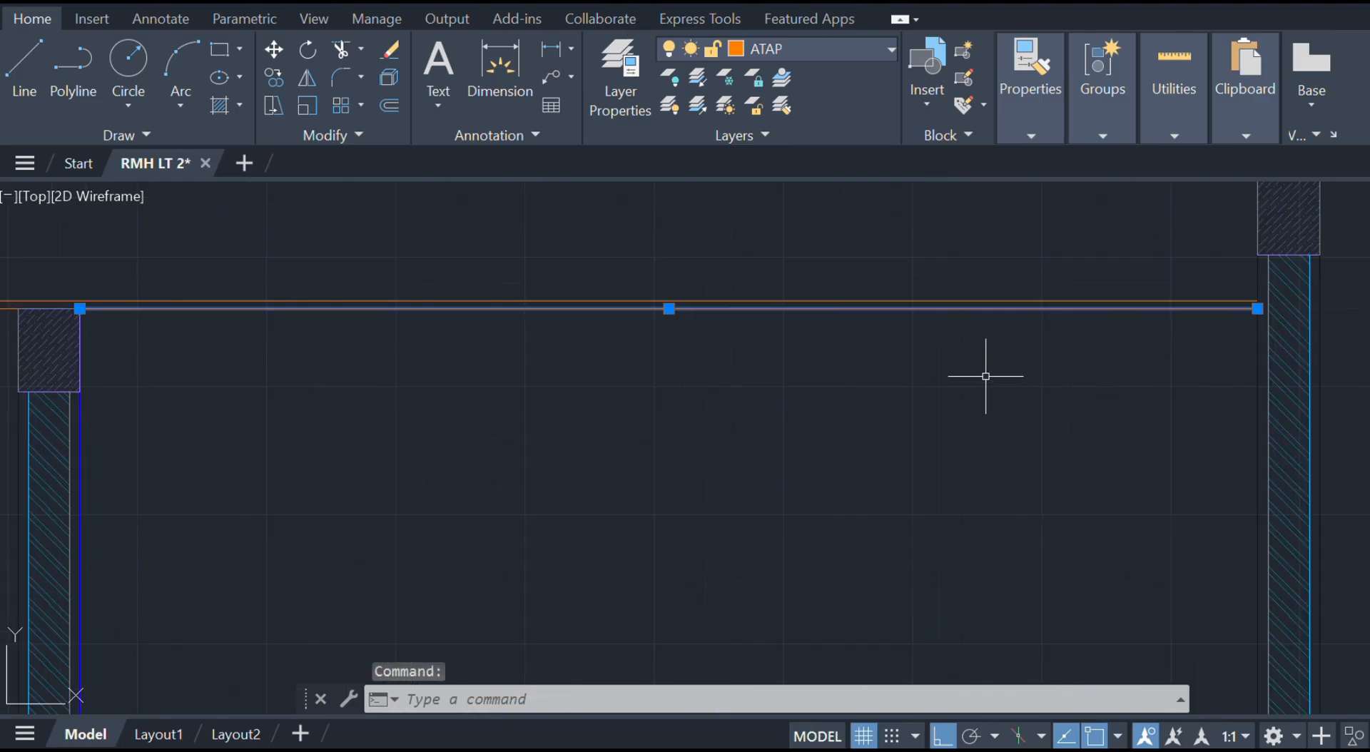
{"action": "type", "text": "o"}
{"action": "key", "text": "Return"}
{"action": "type", "text": "180"}
{"action": "key", "text": "Return"}
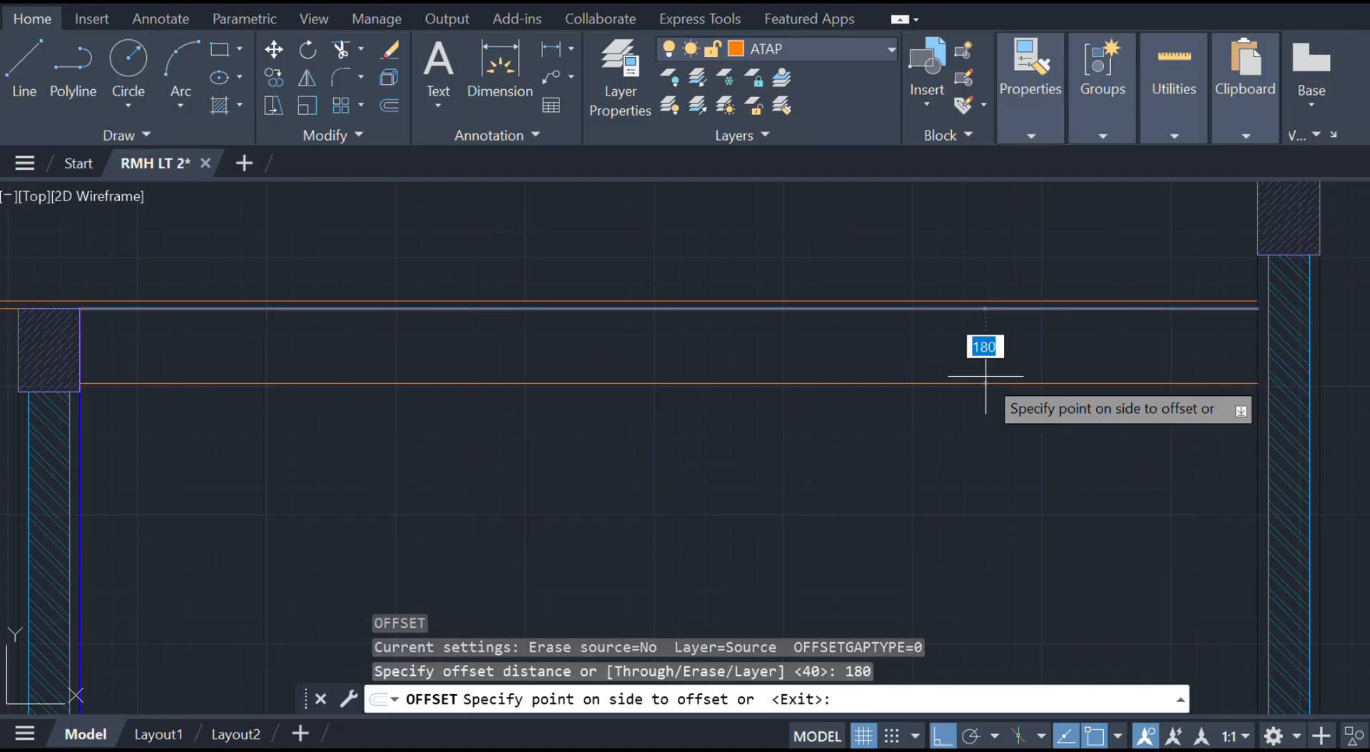
{"action": "left_click", "coordinate": [1052, 373]}
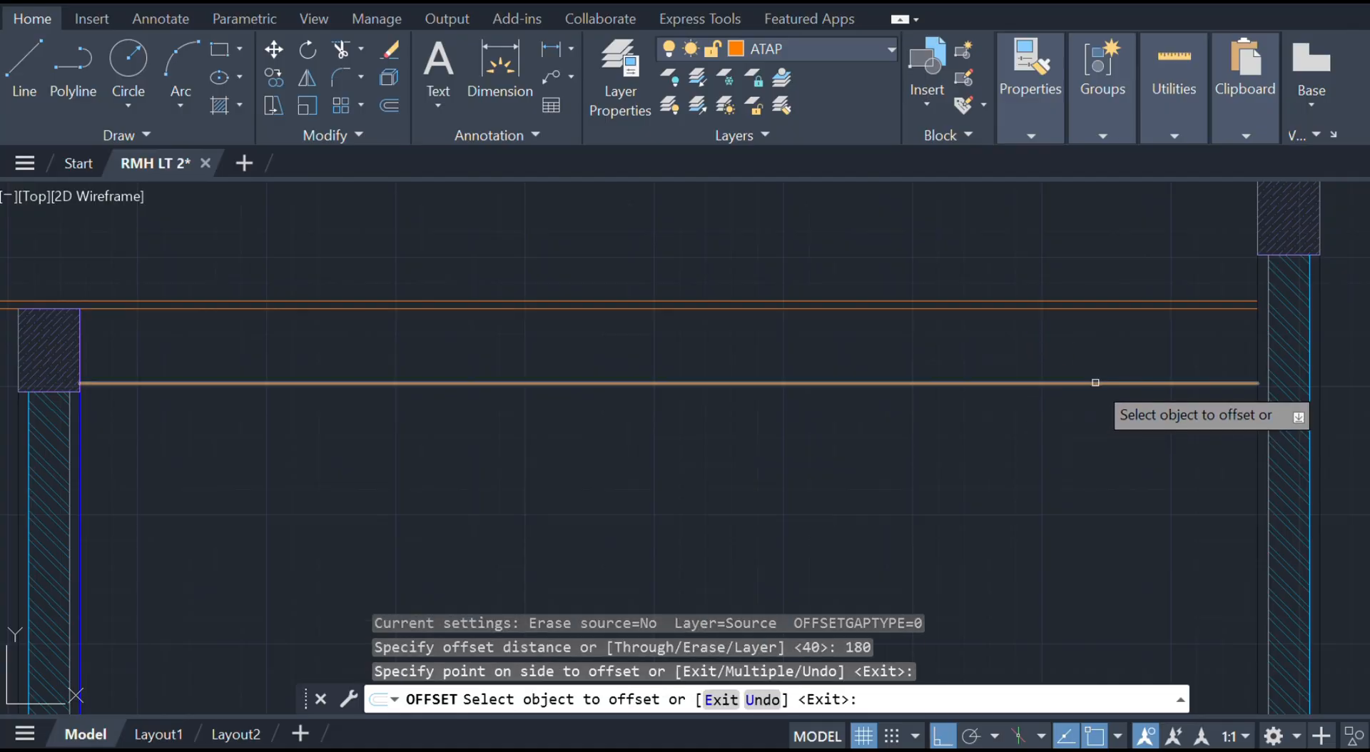
{"action": "left_click", "coordinate": [1095, 382]}
{"action": "key", "text": "Return"}
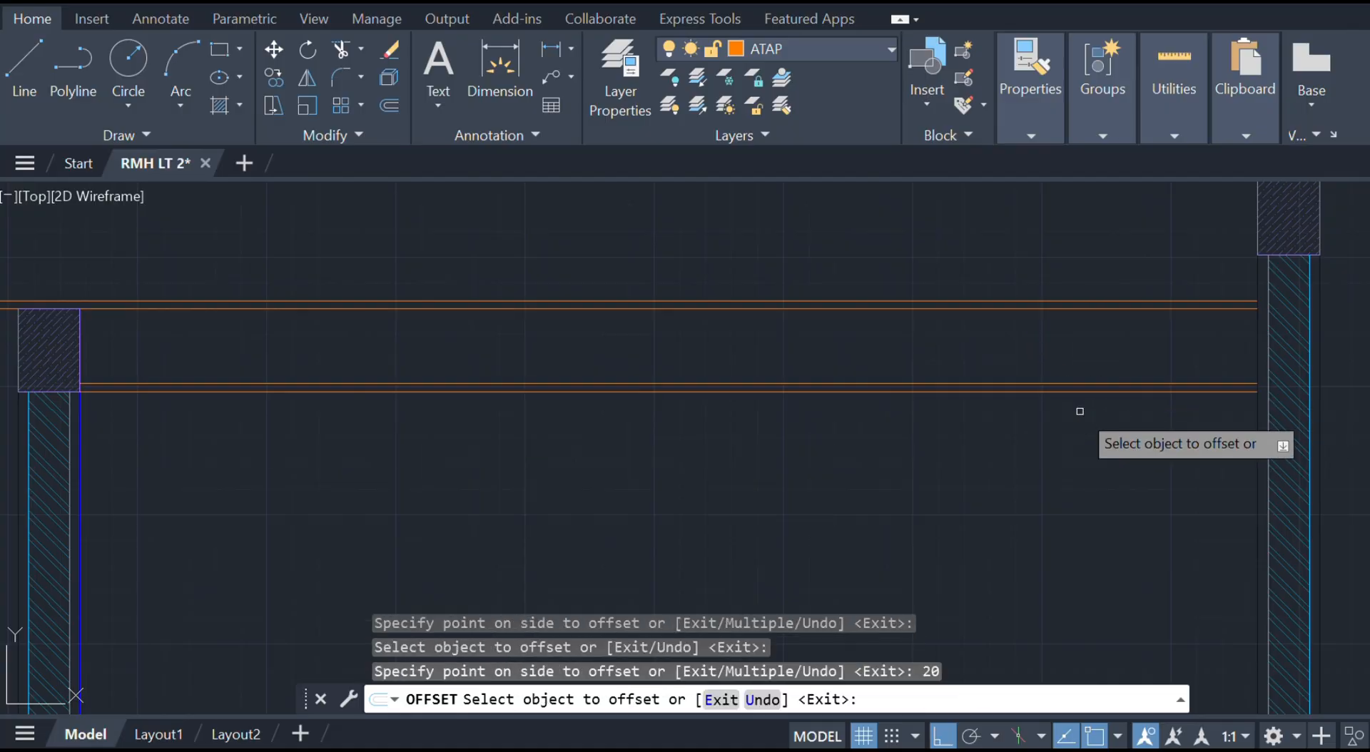
{"action": "key", "text": "Escape"}
- Copy the inner pair of batten lines between column and wall downward at 200, 400, 600 and 800 mm
{"action": "left_click", "coordinate": [1211, 422]}
{"action": "left_click", "coordinate": [1178, 350]}
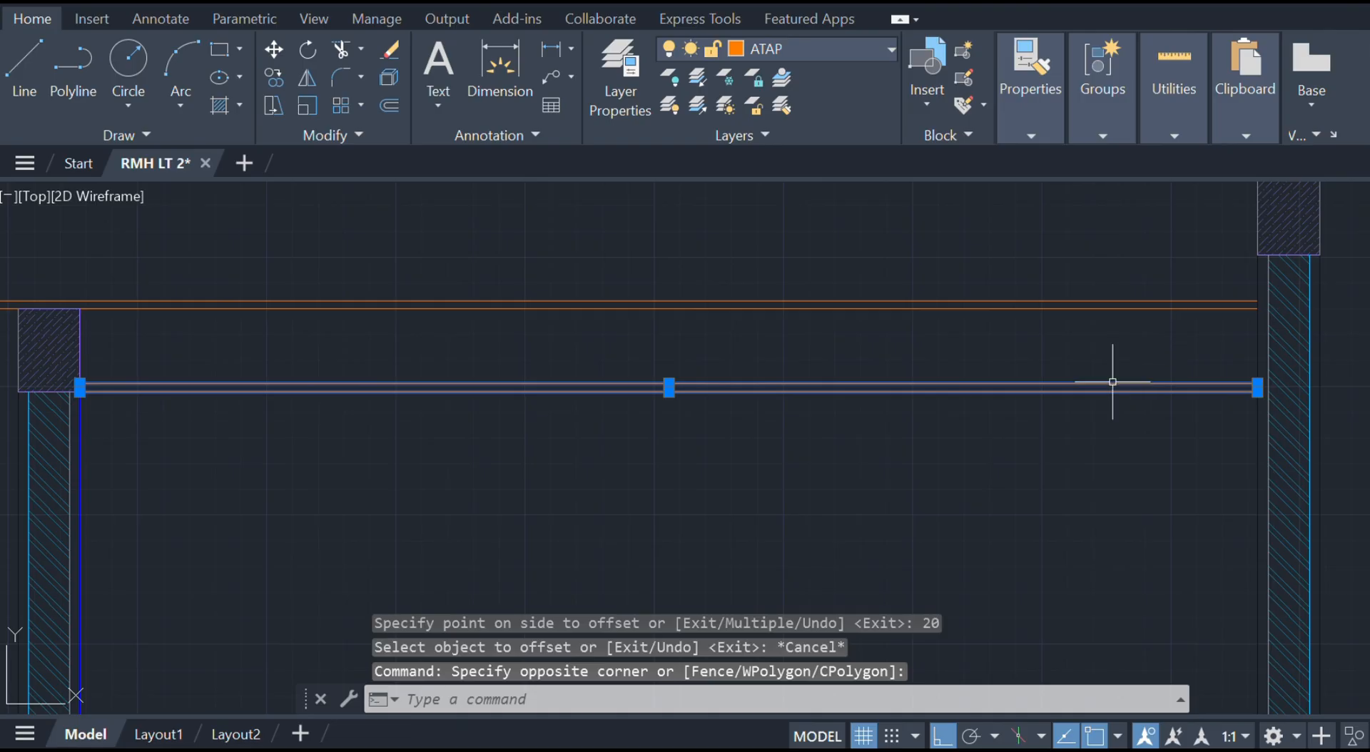
{"action": "type", "text": "co"}
{"action": "key", "text": "Return"}
{"action": "scroll", "coordinate": [1092, 477], "scroll_direction": "up", "scroll_amount": 4}
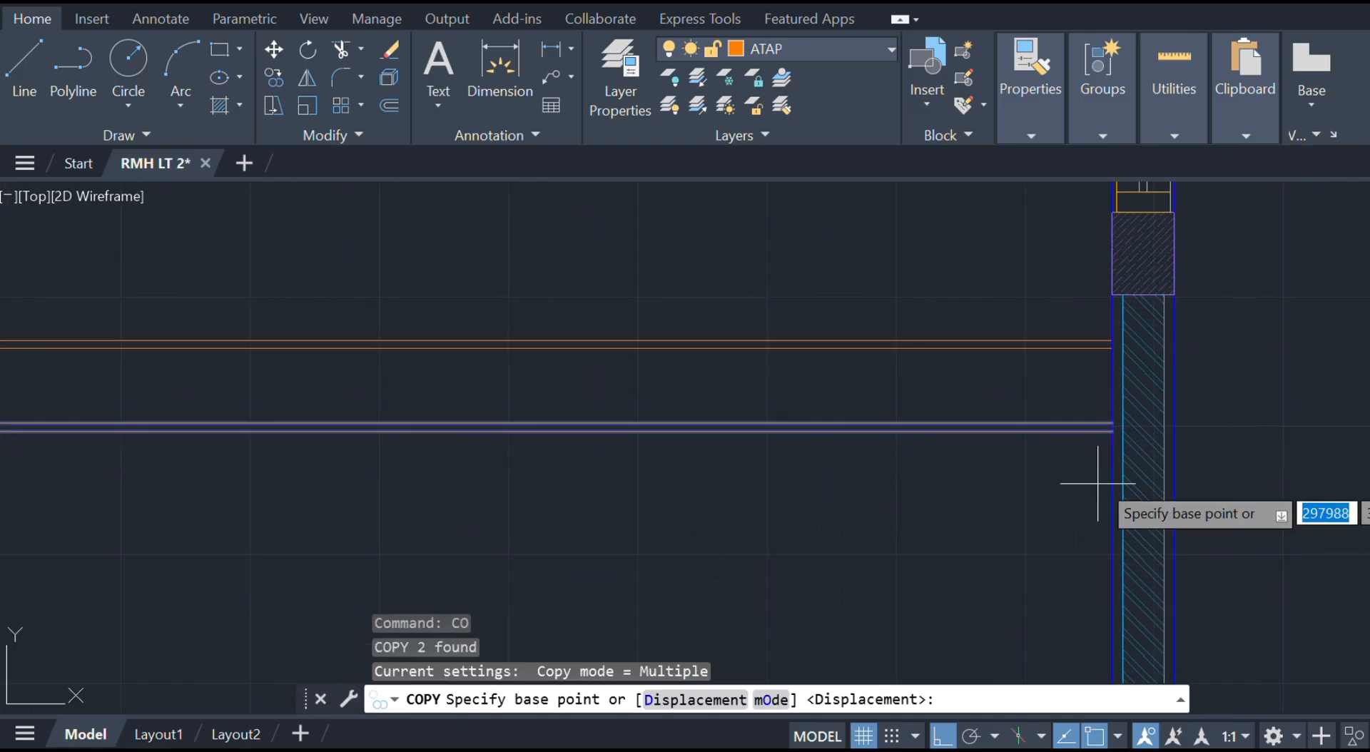
{"action": "left_click", "coordinate": [1119, 348]}
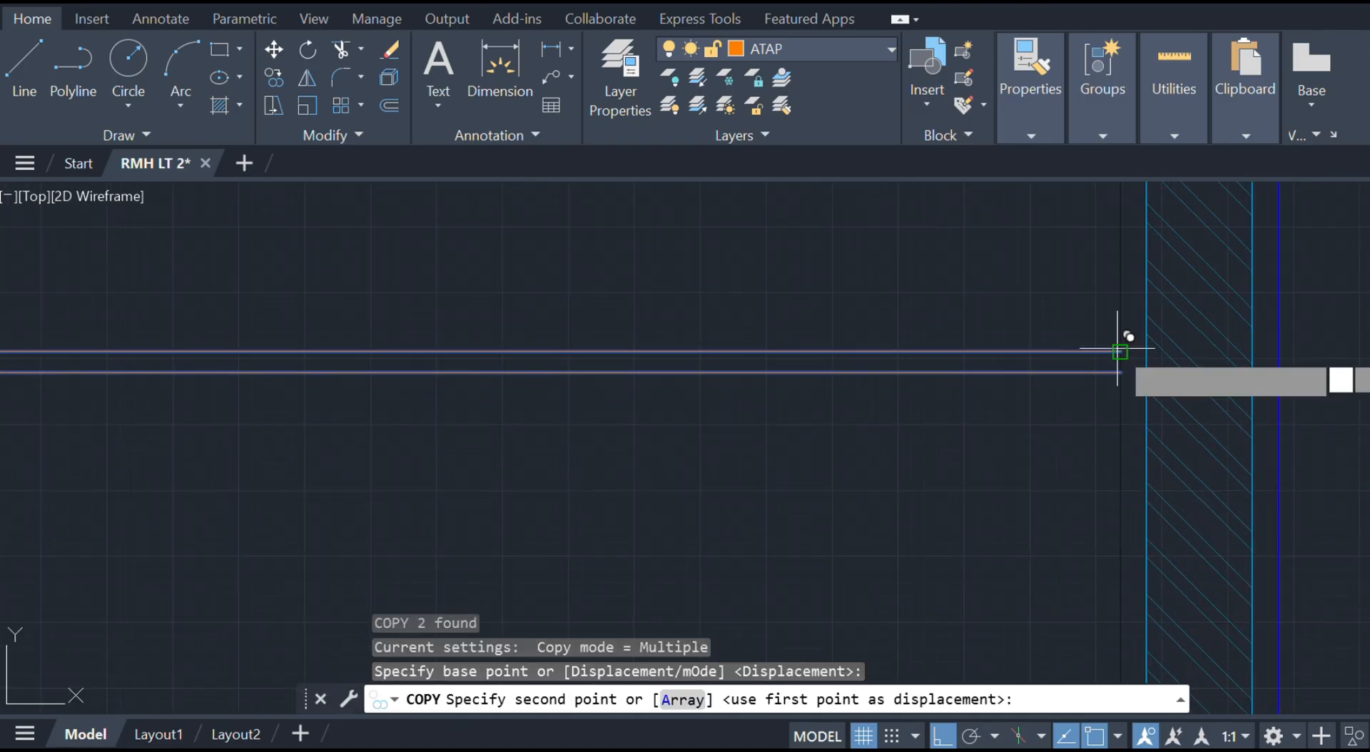
{"action": "type", "text": "200"}
{"action": "key", "text": "Return"}
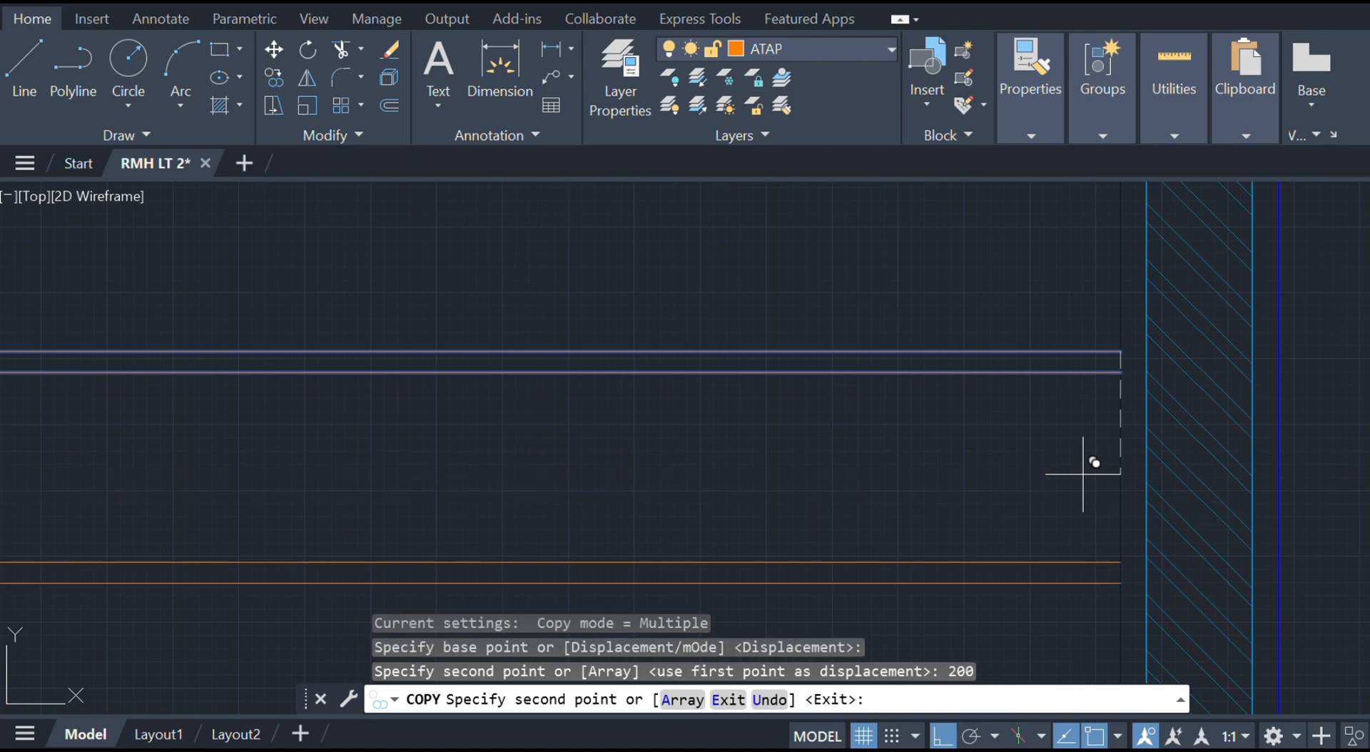
{"action": "scroll", "coordinate": [1088, 459], "scroll_direction": "down", "scroll_amount": 4}
{"action": "type", "text": "400"}
{"action": "key", "text": "Return"}
{"action": "type", "text": "600"}
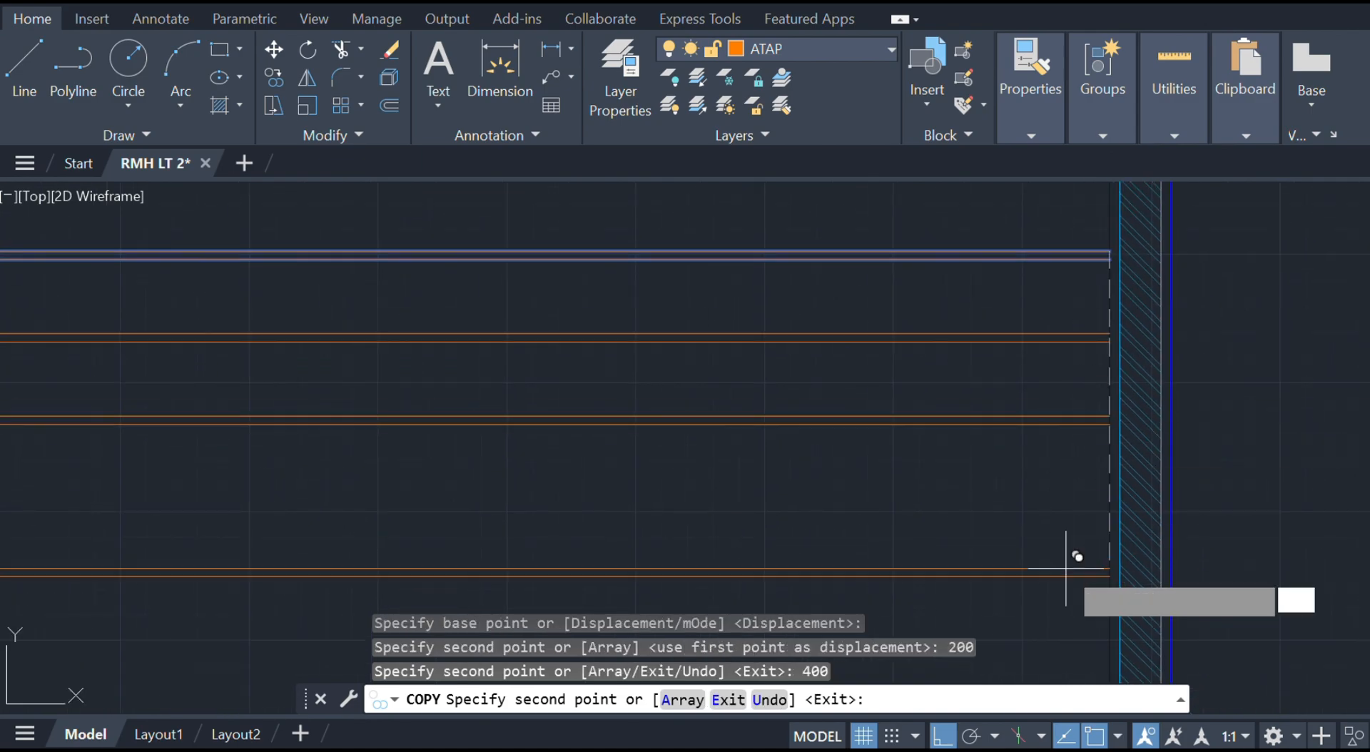
{"action": "key", "text": "Return"}
{"action": "type", "text": "800"}
{"action": "key", "text": "Return"}
- Continue copying the batten pair downward at 1000, 1200, 1400, 1600, 1800 and 2000 mm from the original
{"action": "mouse_move", "coordinate": [1038, 583]}
{"action": "middle_mouse_down"}
{"action": "mouse_move", "coordinate": [1047, 539]}
{"action": "mouse_move", "coordinate": [1081, 503]}
{"action": "middle_mouse_up"}
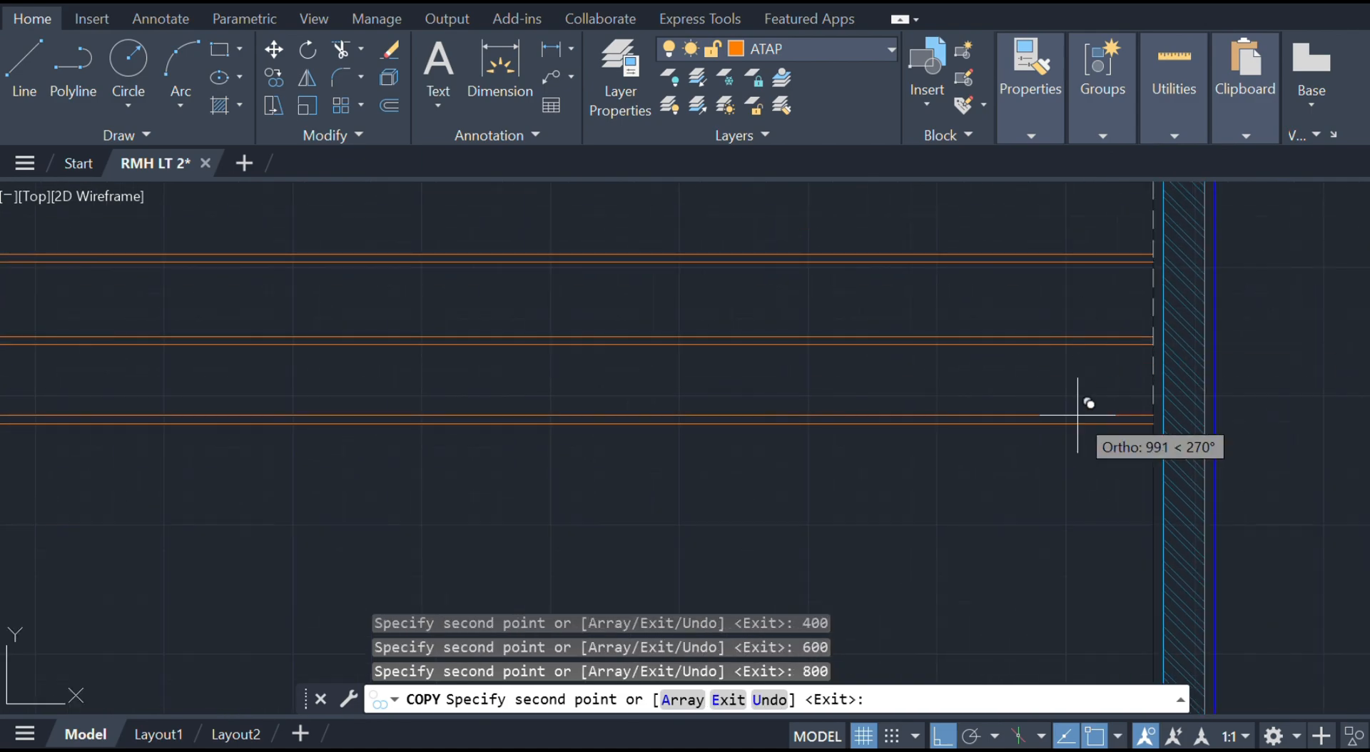
{"action": "middle_click_drag", "start_coordinate": [1077, 415], "coordinate": [1093, 391]}
{"action": "type", "text": "1200"}
{"action": "key", "text": "Return"}
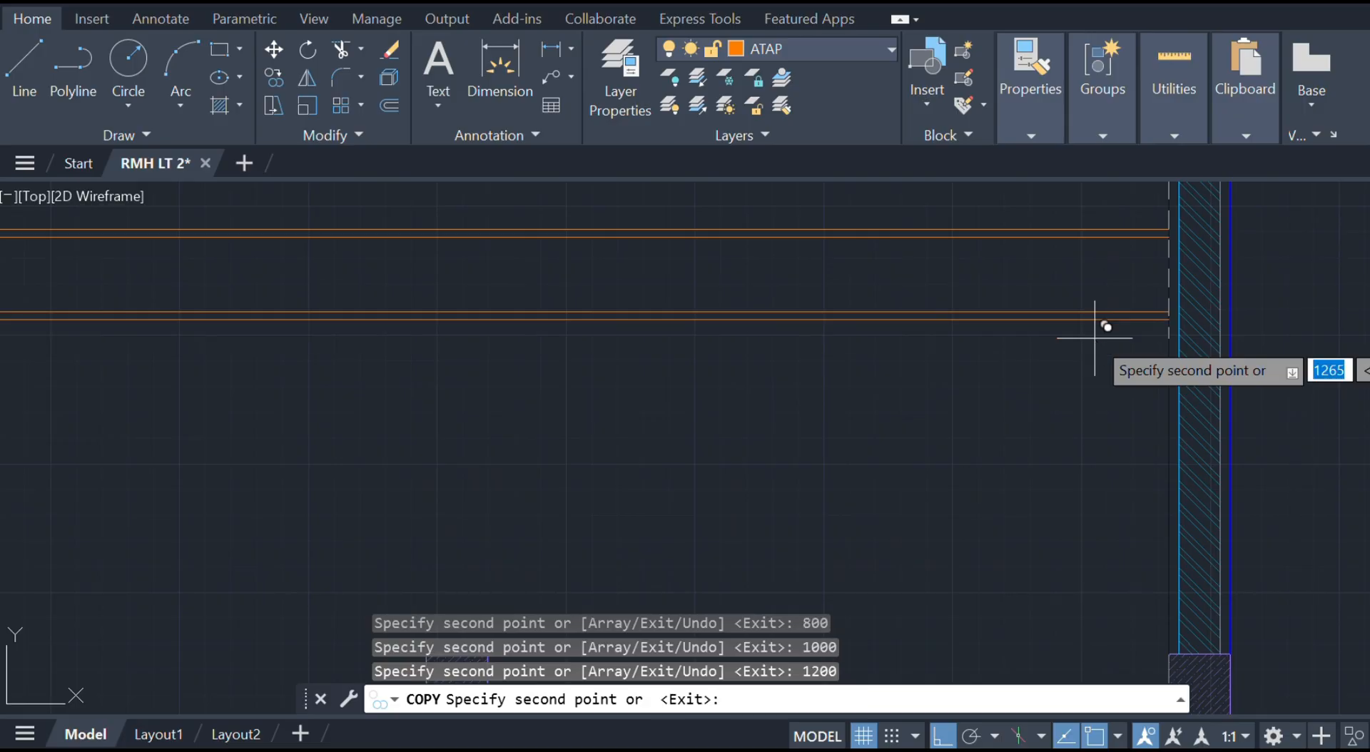
{"action": "type", "text": "1400"}
{"action": "key", "text": "Return"}
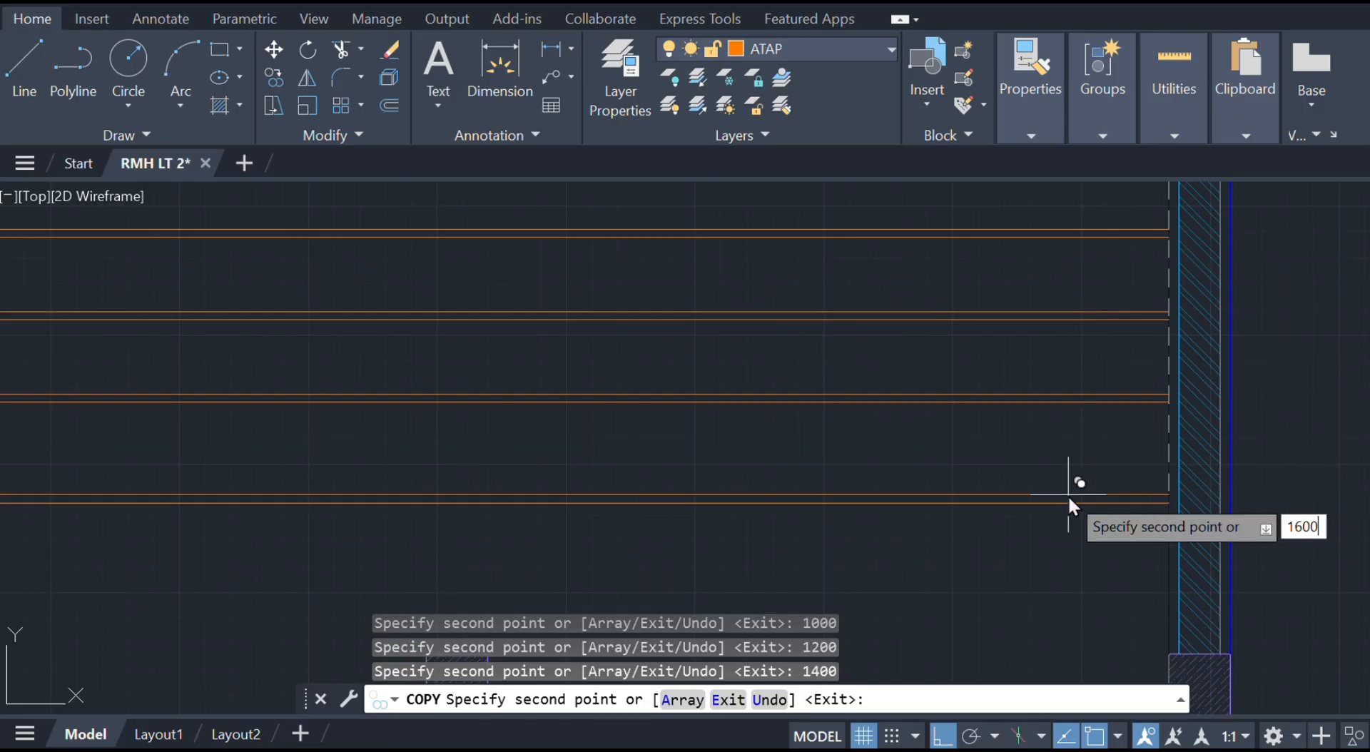
{"action": "key", "text": "Return"}
{"action": "scroll", "coordinate": [1070, 492], "scroll_direction": "down", "scroll_amount": 5}
{"action": "scroll", "coordinate": [1106, 360], "scroll_direction": "up", "scroll_amount": 3}
{"action": "type", "text": "1800"}
{"action": "key", "text": "Return"}
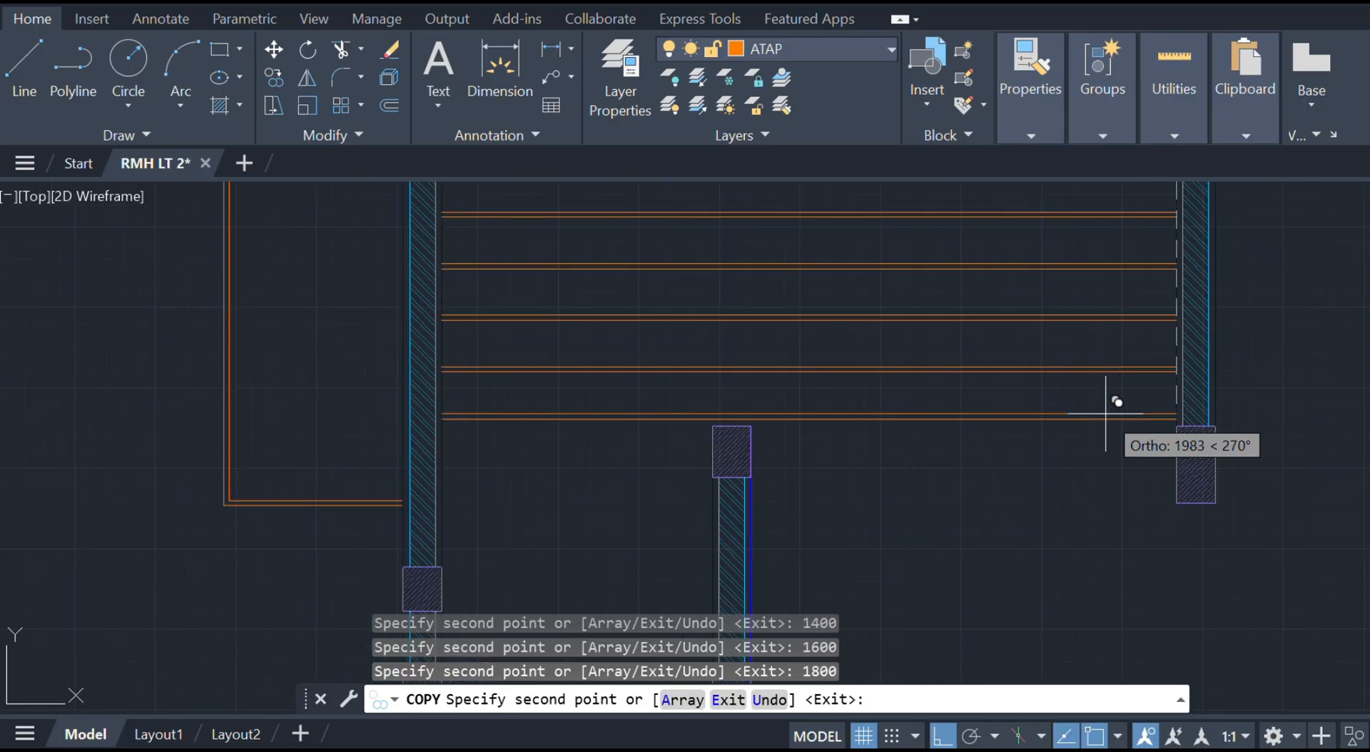
{"action": "type", "text": "2000"}
{"action": "key", "text": "Return"}
{"action": "key", "text": "Escape"}
- Move the lower line of the lowest batten pair down onto the top edge of the middle column
{"action": "scroll", "coordinate": [706, 442], "scroll_direction": "up", "scroll_amount": 6}
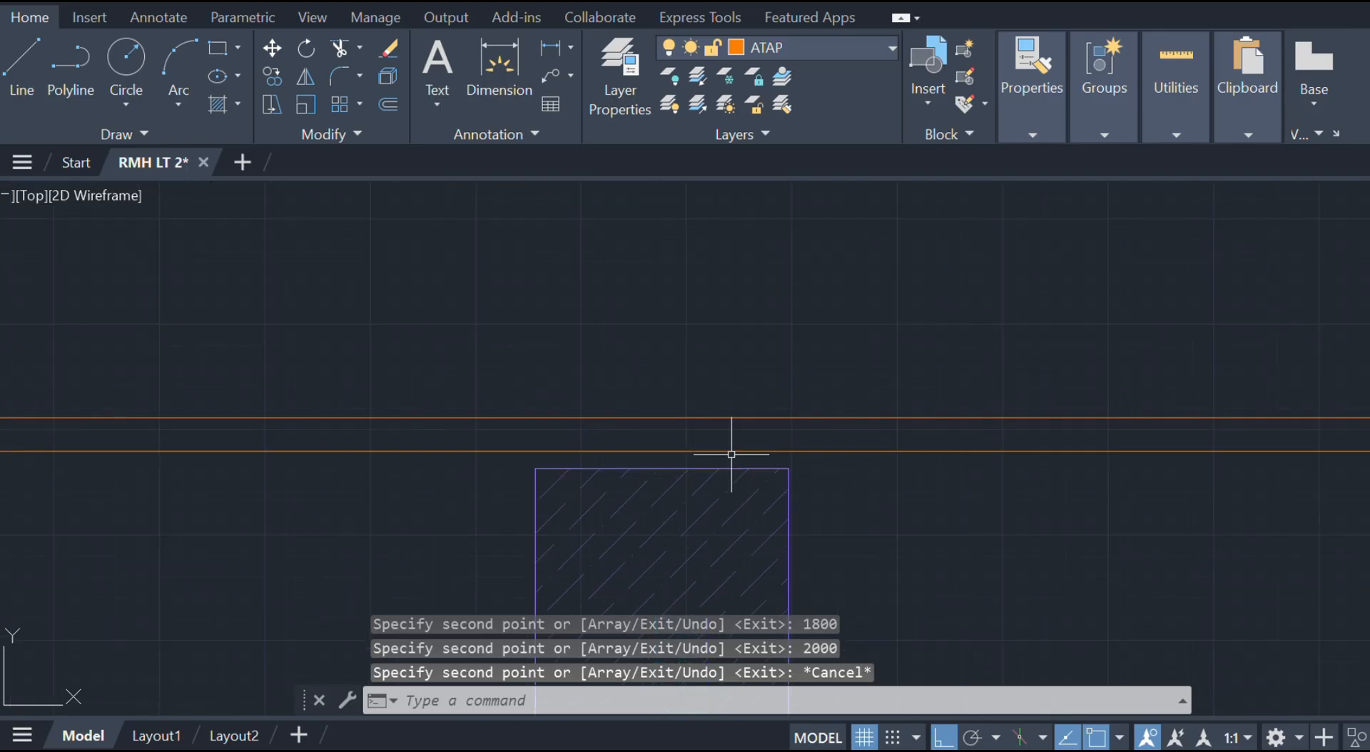
{"action": "left_click", "coordinate": [737, 448]}
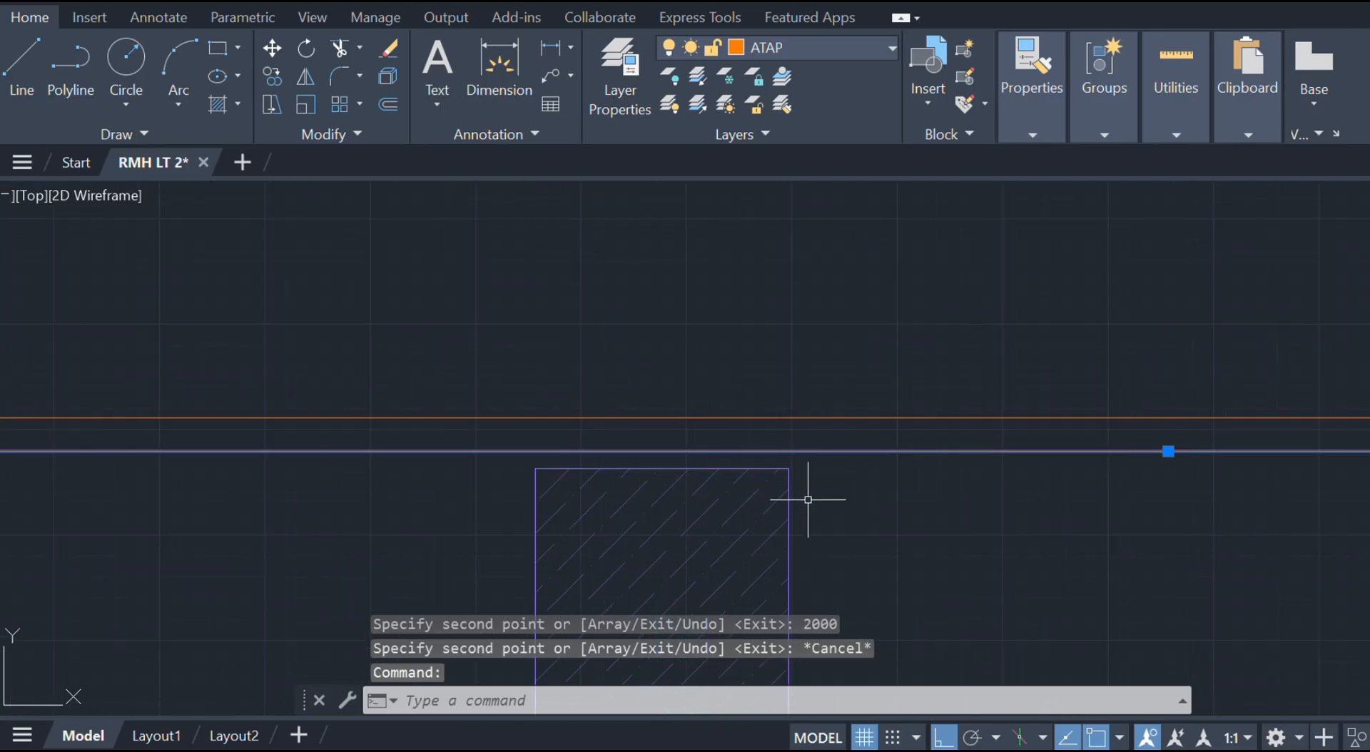
{"action": "type", "text": "m"}
{"action": "key", "text": "Return"}
{"action": "left_click", "coordinate": [743, 451]}
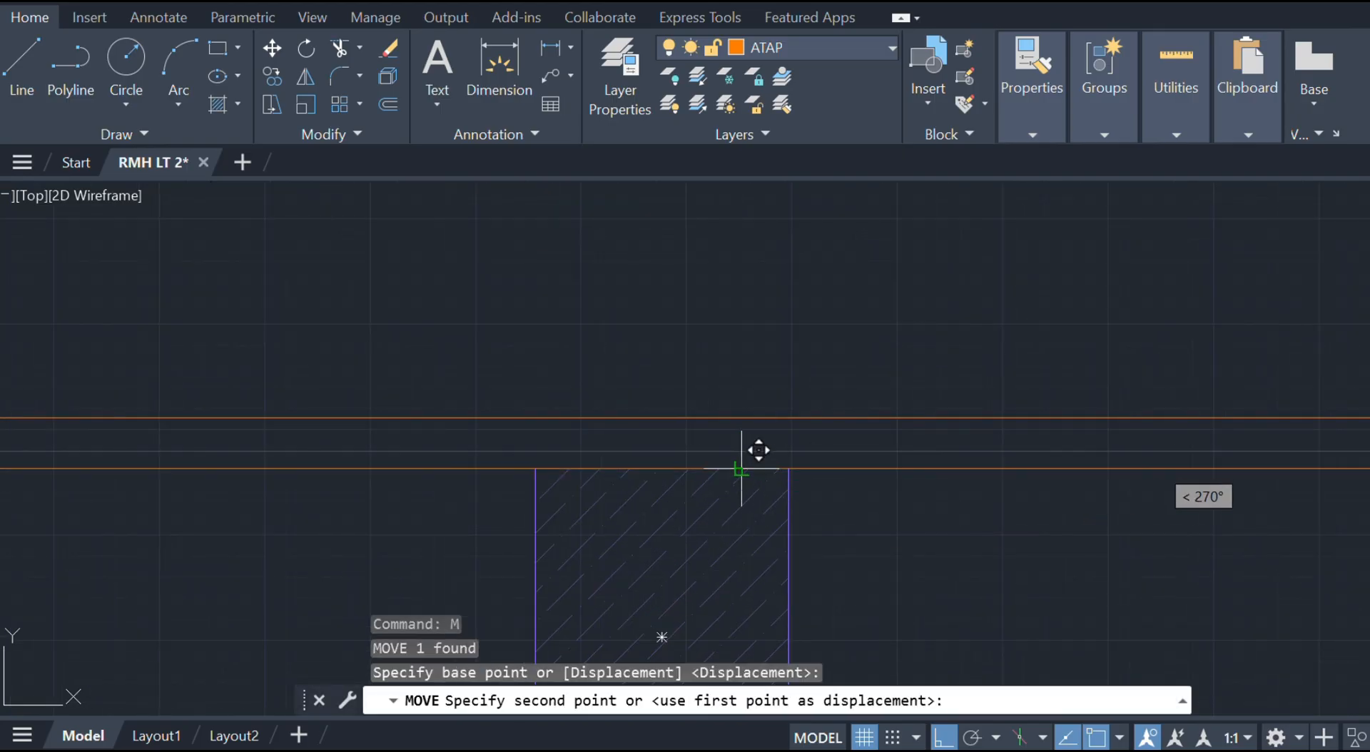
{"action": "left_click", "coordinate": [756, 456]}
{"action": "key", "text": "Escape"}
- Extend all batten lines leftward across the left wall to its outer edge, using a fence through their left ends
{"action": "scroll", "coordinate": [803, 438], "scroll_direction": "down", "scroll_amount": 2}
{"action": "scroll", "coordinate": [815, 437], "scroll_direction": "down", "scroll_amount": 2}
{"action": "middle_click_drag", "start_coordinate": [828, 402], "coordinate": [729, 532]}
{"action": "scroll", "coordinate": [752, 408], "scroll_direction": "down", "scroll_amount": 1}
{"action": "scroll", "coordinate": [966, 434], "scroll_direction": "down", "scroll_amount": 3}
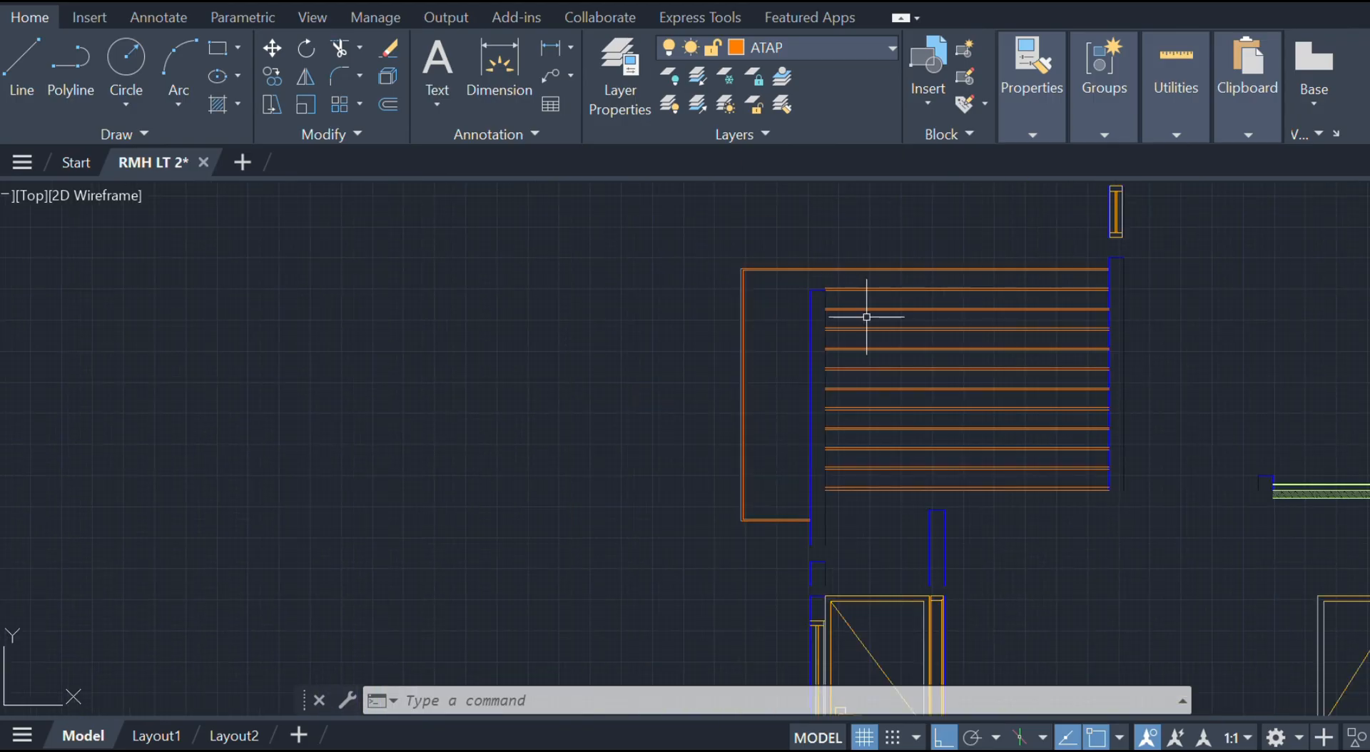
{"action": "scroll", "coordinate": [837, 283], "scroll_direction": "up", "scroll_amount": 6}
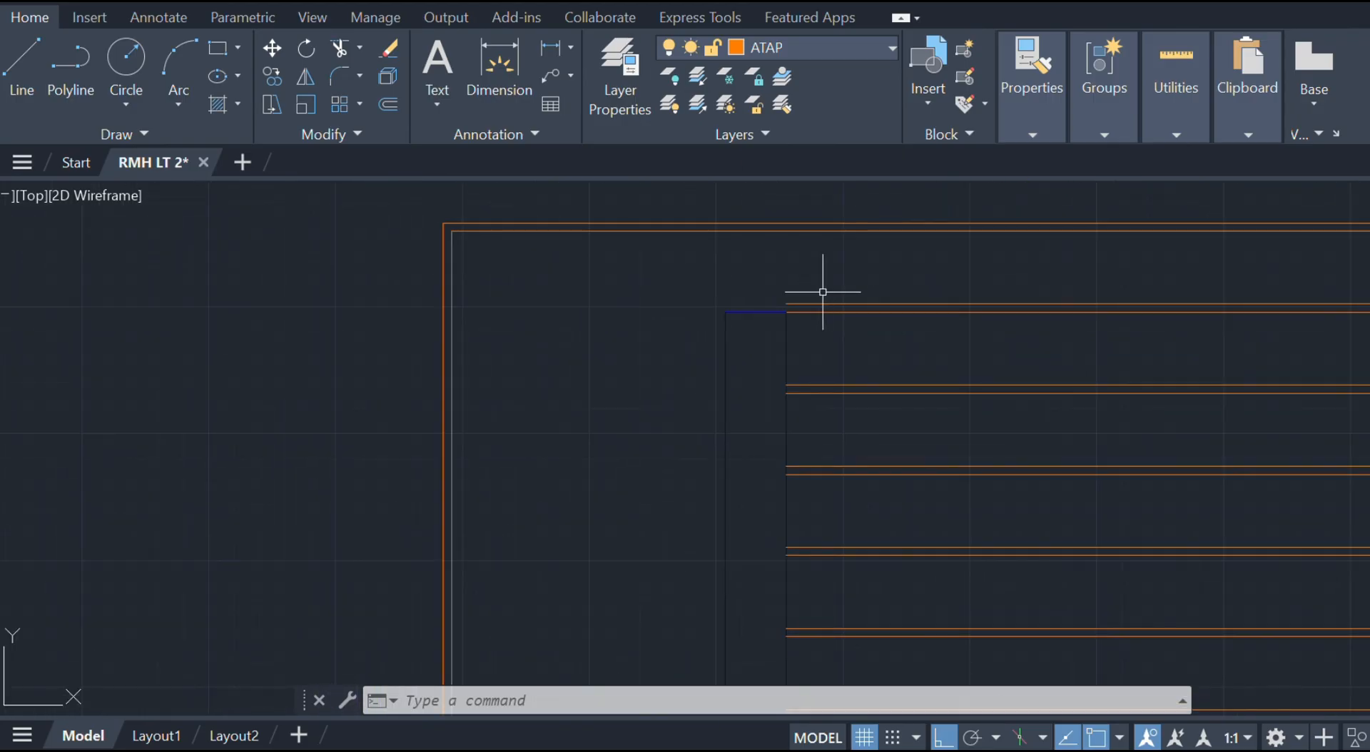
{"action": "type", "text": "ex"}
{"action": "key", "text": "Return"}
{"action": "left_click", "coordinate": [804, 281]}
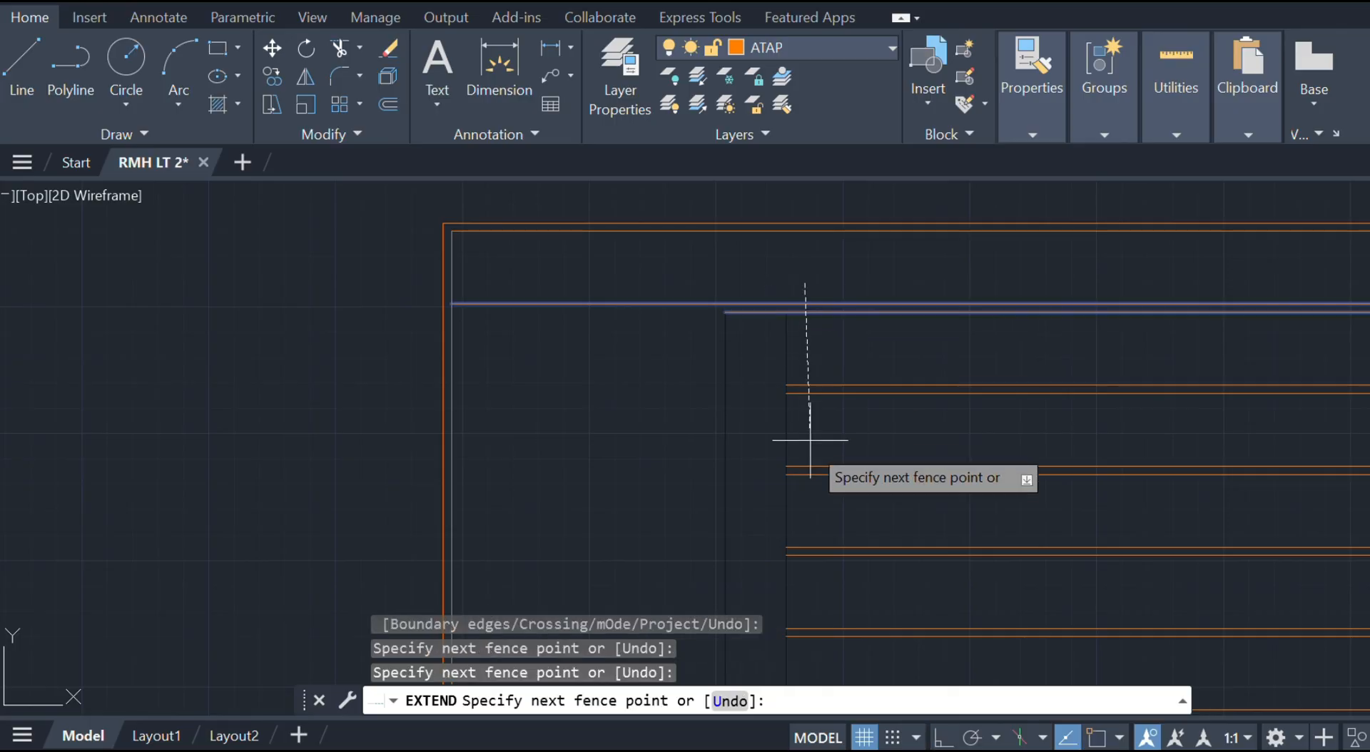
{"action": "scroll", "coordinate": [816, 429], "scroll_direction": "down", "scroll_amount": 2}
{"action": "middle_click_drag", "start_coordinate": [817, 416], "coordinate": [814, 257]}
{"action": "scroll", "coordinate": [821, 457], "scroll_direction": "down", "scroll_amount": 2}
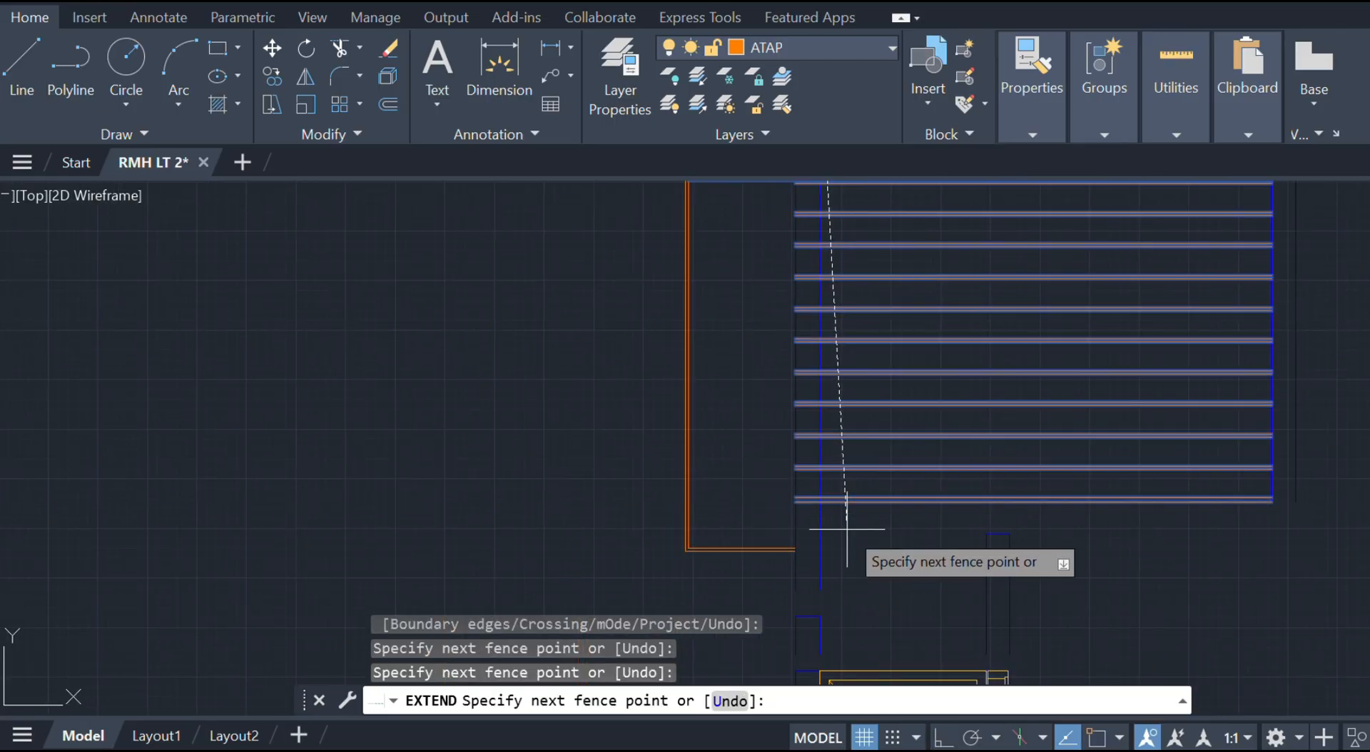
{"action": "key", "text": "Return"}
- Extend the batten lines further left to the inner vertical roof edge, including the remaining line at the column
{"action": "left_click", "coordinate": [800, 516]}
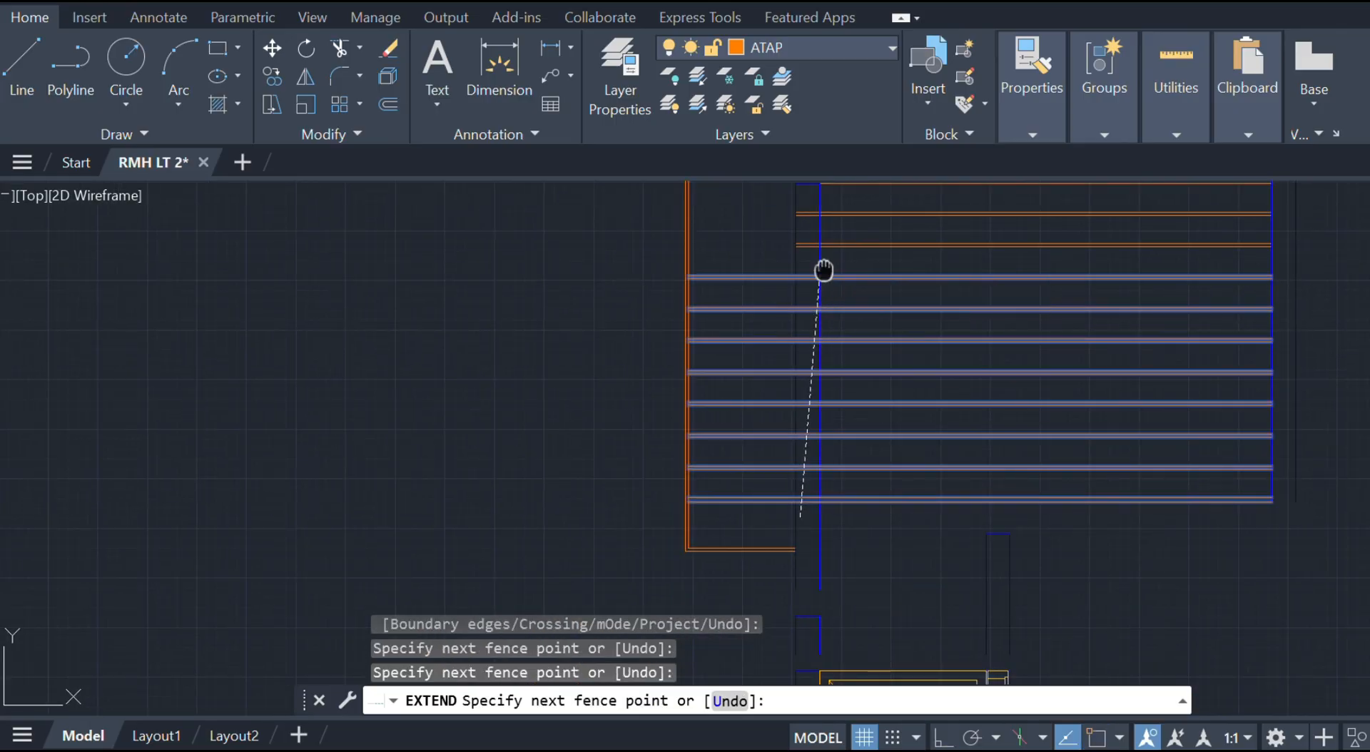
{"action": "scroll", "coordinate": [792, 300], "scroll_direction": "up", "scroll_amount": 2}
{"action": "key", "text": "Return"}
{"action": "key", "text": "Escape"}
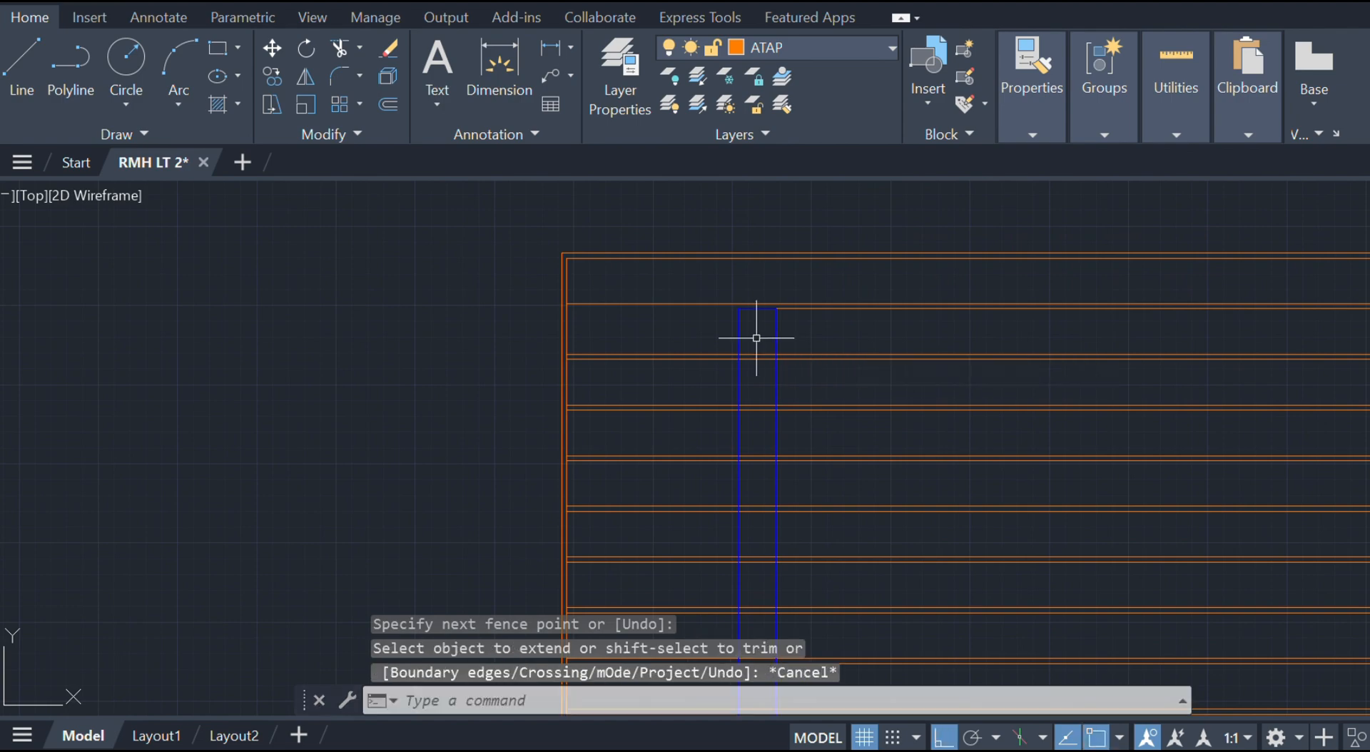
{"action": "key", "text": "Return"}
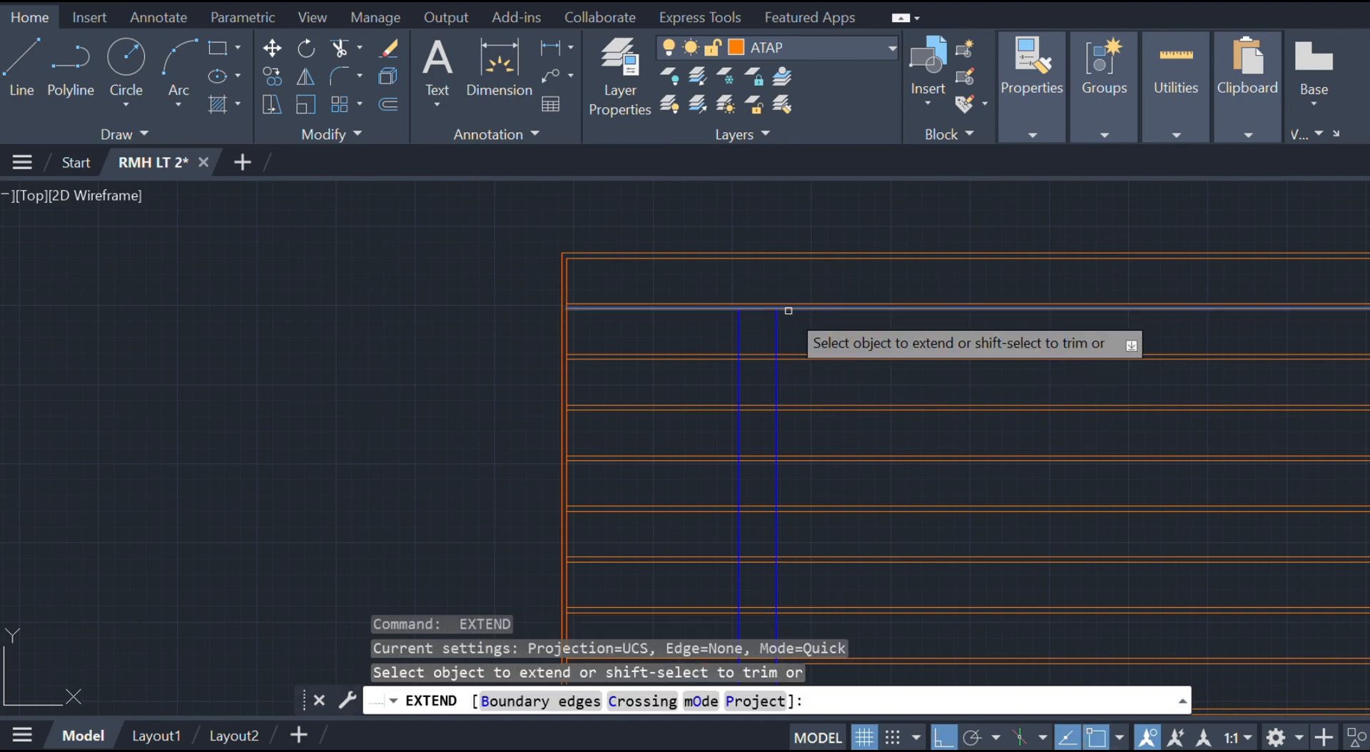
{"action": "left_click", "coordinate": [789, 308]}
{"action": "key", "text": "Escape"}
- Trim the batten line portions that cross the left wall between its two edges
{"action": "scroll", "coordinate": [782, 329], "scroll_direction": "up", "scroll_amount": 4}
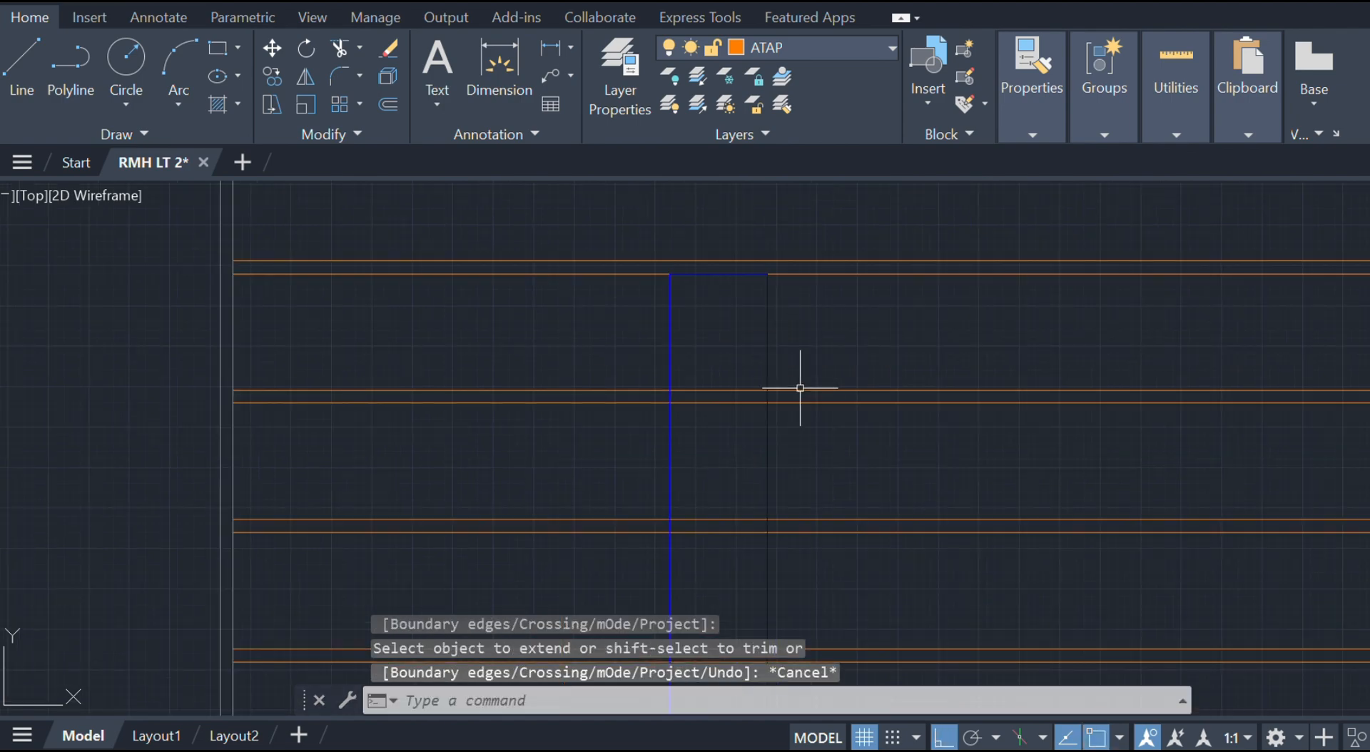
{"action": "key", "text": "Escape"}
{"action": "type", "text": "tr"}
{"action": "key", "text": "Return"}
{"action": "left_click", "coordinate": [737, 364]}
{"action": "scroll", "coordinate": [728, 477], "scroll_direction": "down", "scroll_amount": 6}
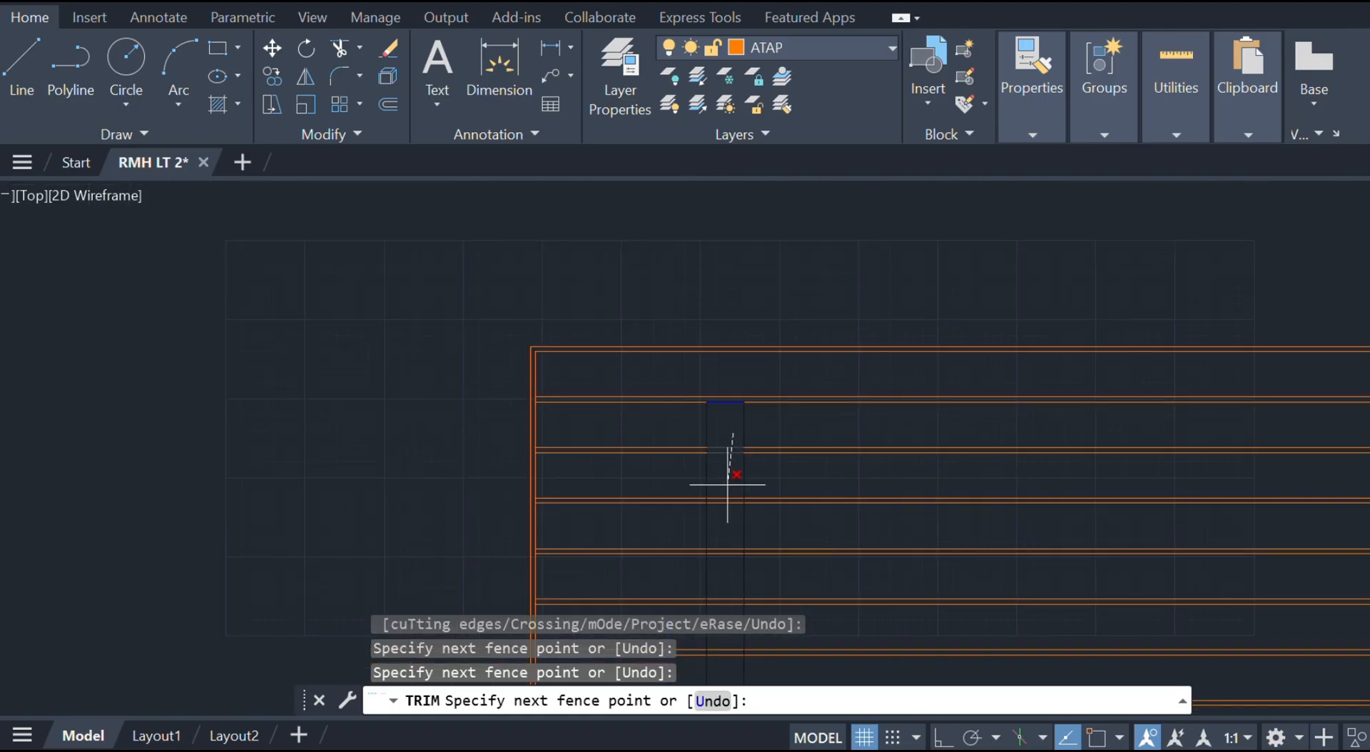
{"action": "middle_click_drag", "start_coordinate": [726, 548], "coordinate": [508, 525]}
{"action": "scroll", "coordinate": [744, 457], "scroll_direction": "down", "scroll_amount": 2}
{"action": "scroll", "coordinate": [757, 468], "scroll_direction": "up", "scroll_amount": 4}
{"action": "left_click", "coordinate": [779, 467]}
{"action": "key", "text": "Escape"}
- Draw a vertical line along the right wall from the inner upper roof edge to the lowest batten's upper line
{"action": "scroll", "coordinate": [766, 389], "scroll_direction": "down", "scroll_amount": 4}
{"action": "scroll", "coordinate": [777, 453], "scroll_direction": "up", "scroll_amount": 2}
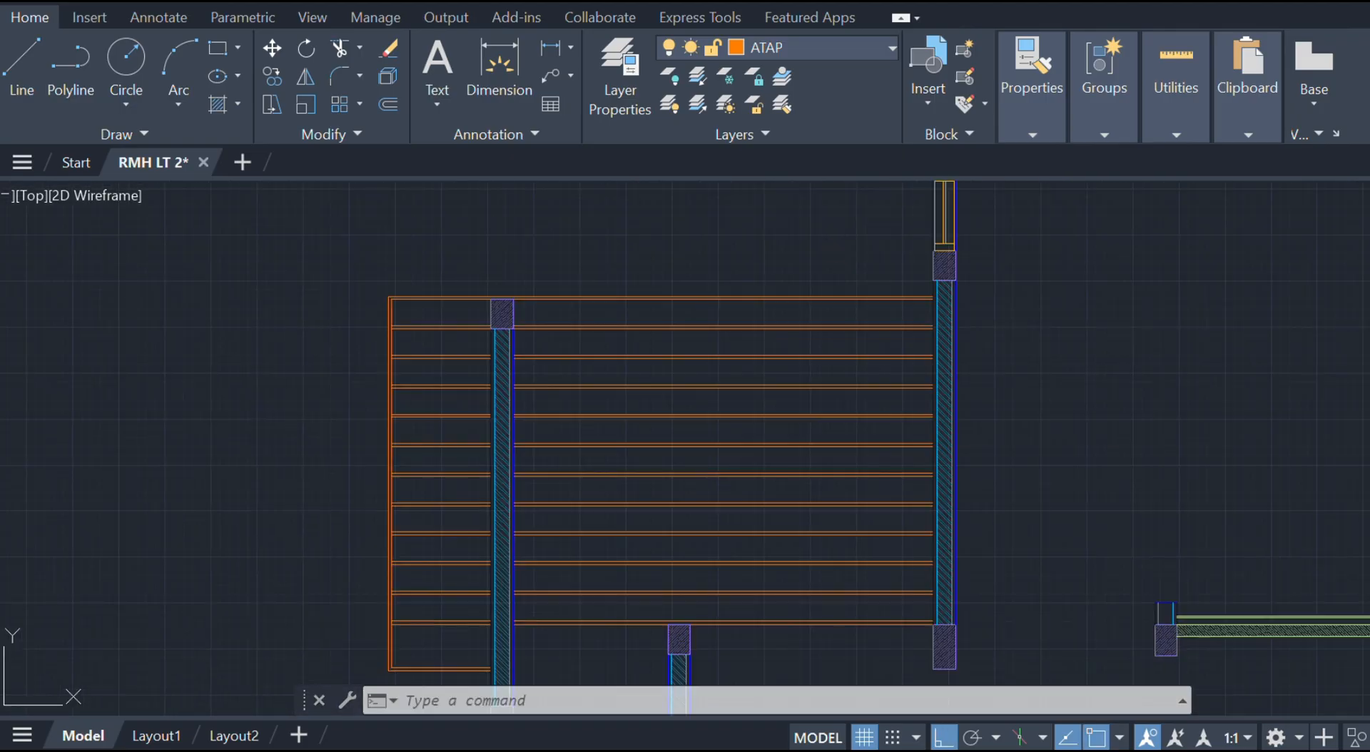
{"action": "type", "text": "l"}
{"action": "key", "text": "Return"}
{"action": "scroll", "coordinate": [948, 306], "scroll_direction": "up", "scroll_amount": 5}
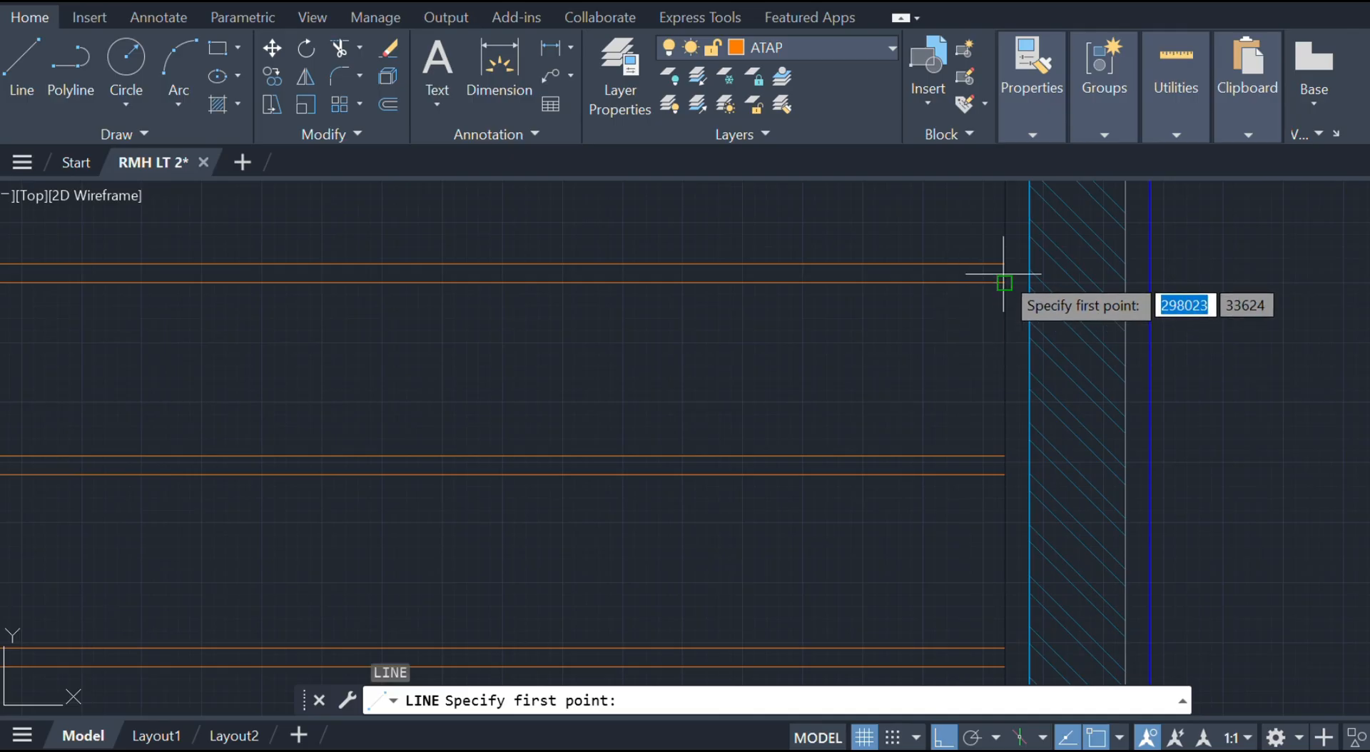
{"action": "scroll", "coordinate": [999, 284], "scroll_direction": "down", "scroll_amount": 1}
{"action": "left_click", "coordinate": [996, 338]}
{"action": "scroll", "coordinate": [997, 373], "scroll_direction": "down", "scroll_amount": 4}
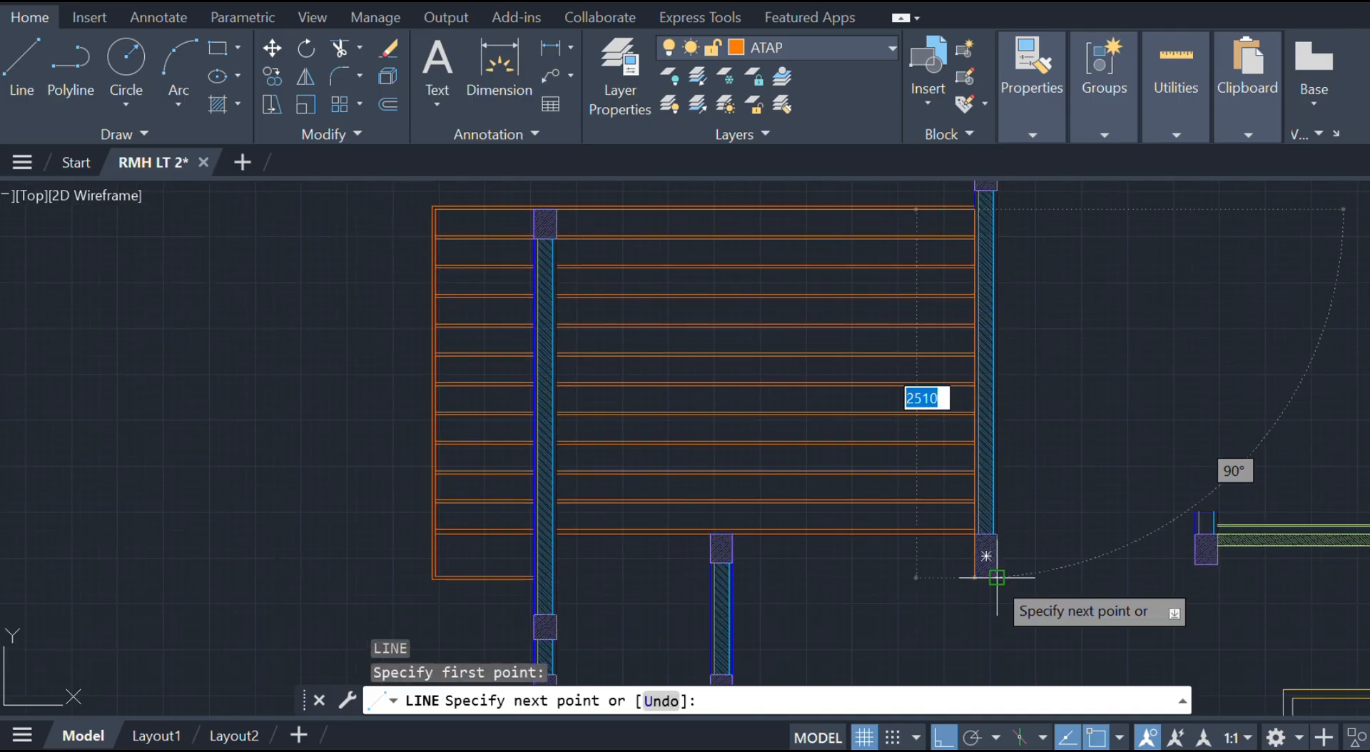
{"action": "scroll", "coordinate": [985, 567], "scroll_direction": "up", "scroll_amount": 10}
{"action": "left_click", "coordinate": [906, 489]}
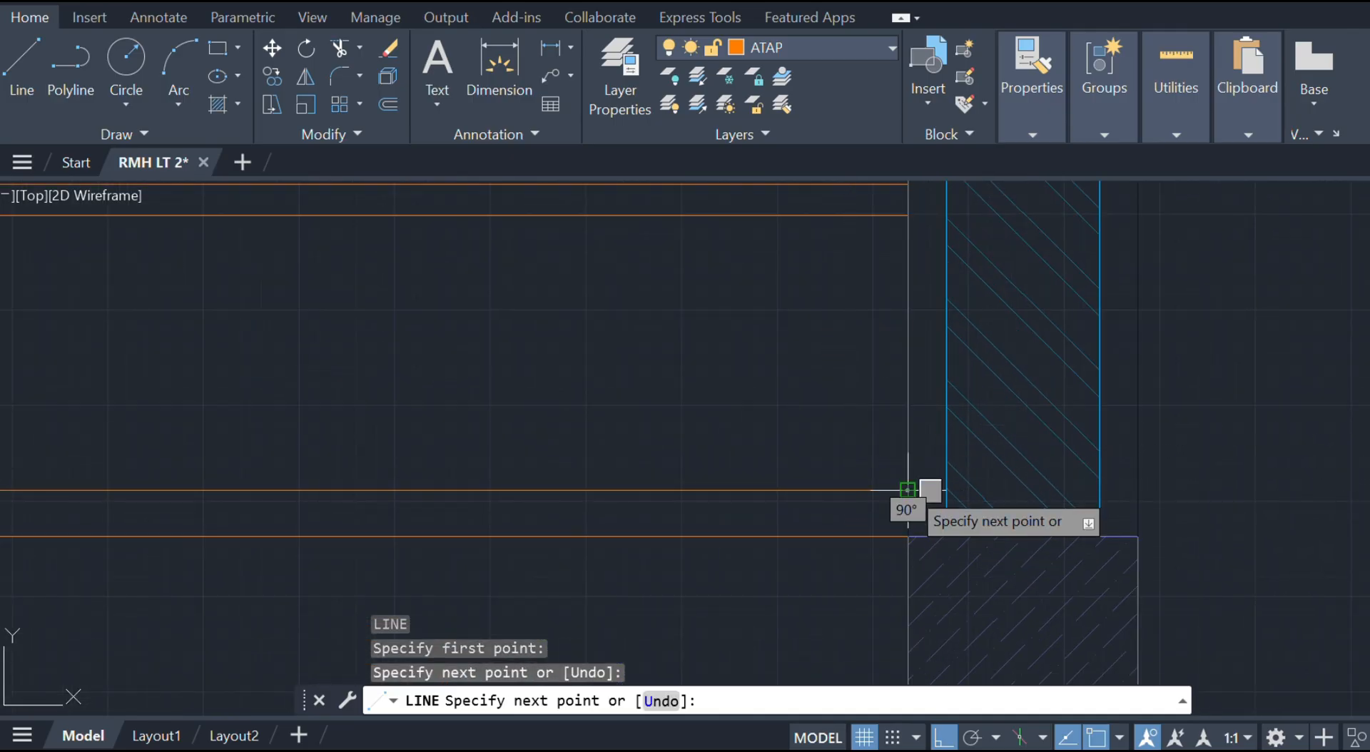
{"action": "key", "text": "Escape"}
- Offset the vertical line beside the right wall 585 mm to the left
{"action": "left_click", "coordinate": [906, 418]}
{"action": "left_click", "coordinate": [904, 419]}
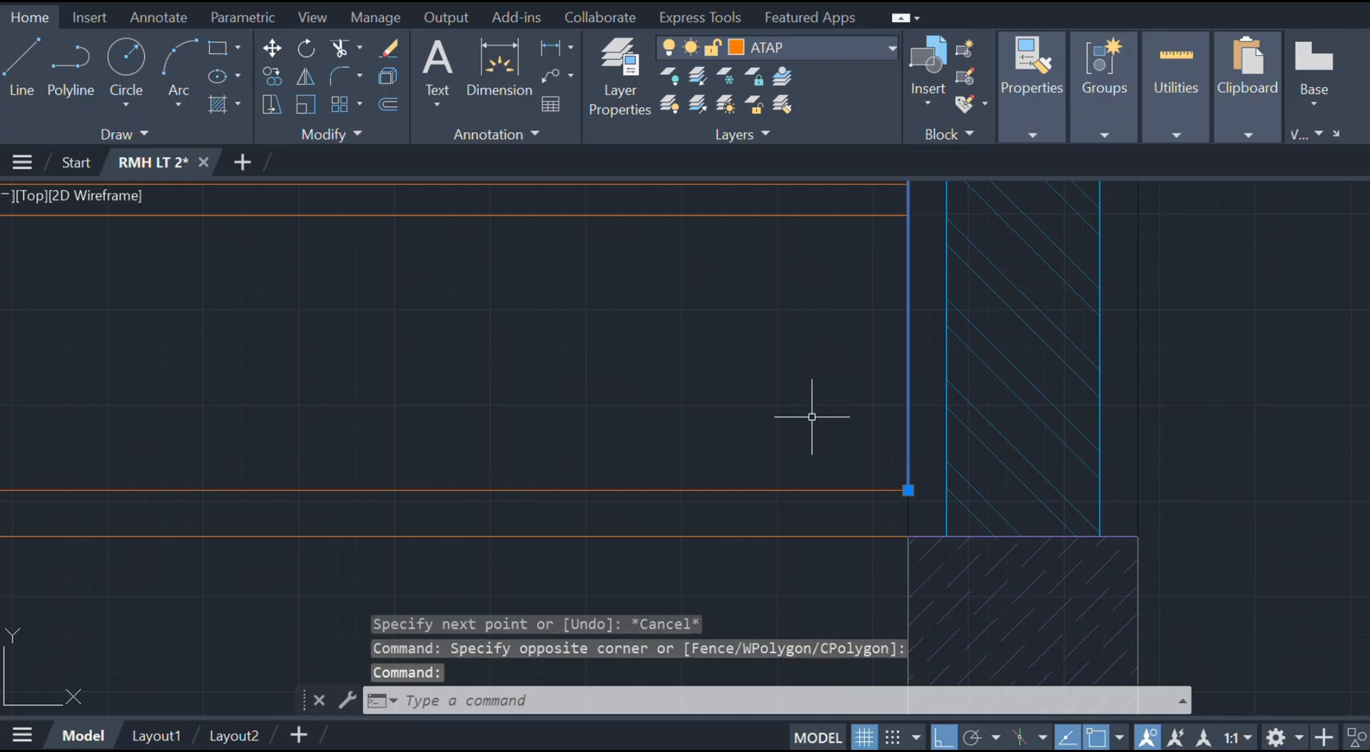
{"action": "type", "text": "o"}
{"action": "key", "text": "Return"}
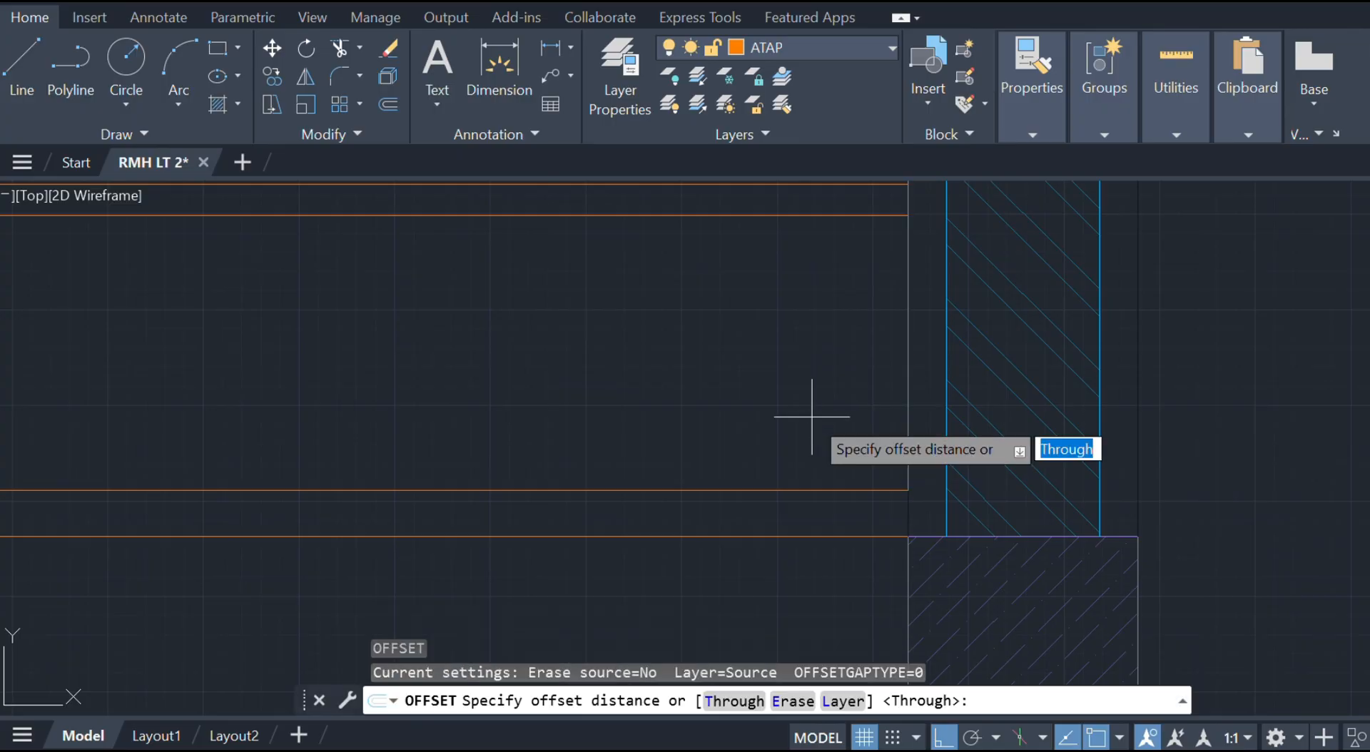
{"action": "key", "text": "Return"}
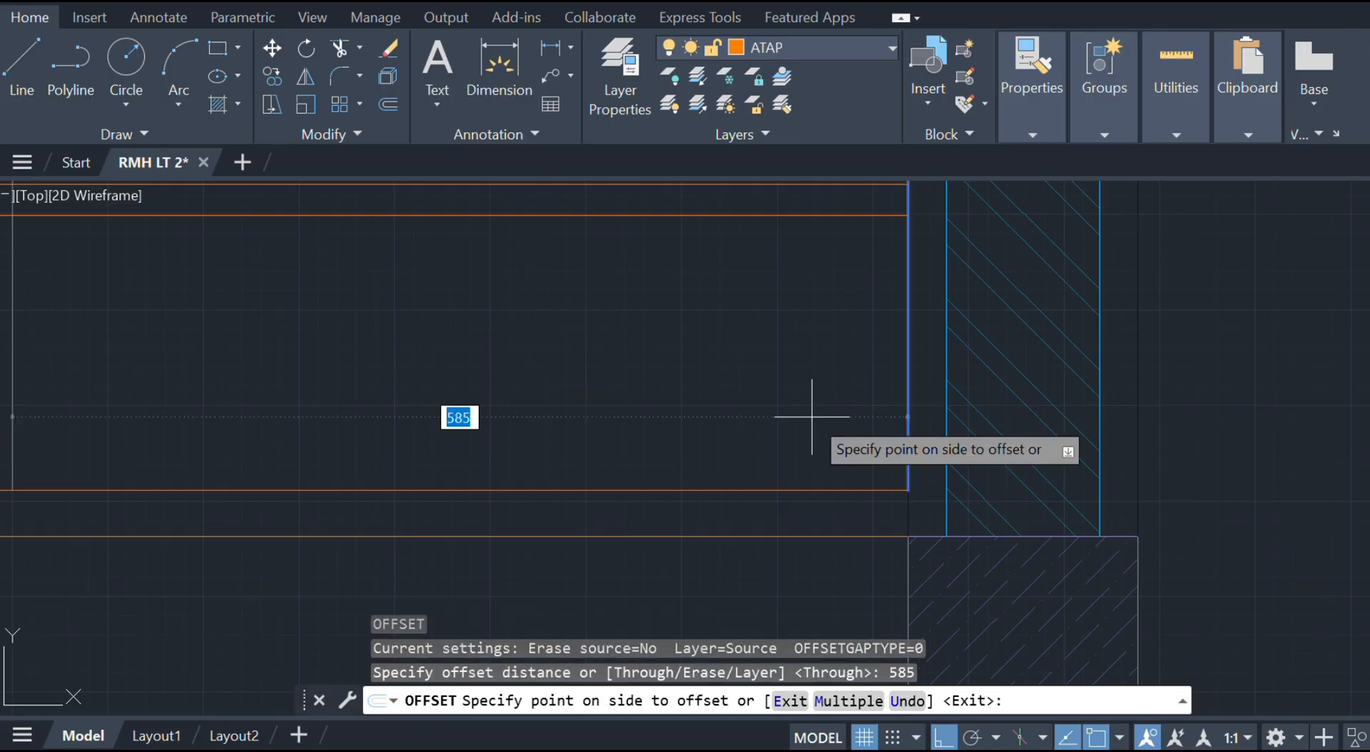
{"action": "scroll", "coordinate": [703, 421], "scroll_direction": "down", "scroll_amount": 3}
{"action": "left_click", "coordinate": [657, 432]}
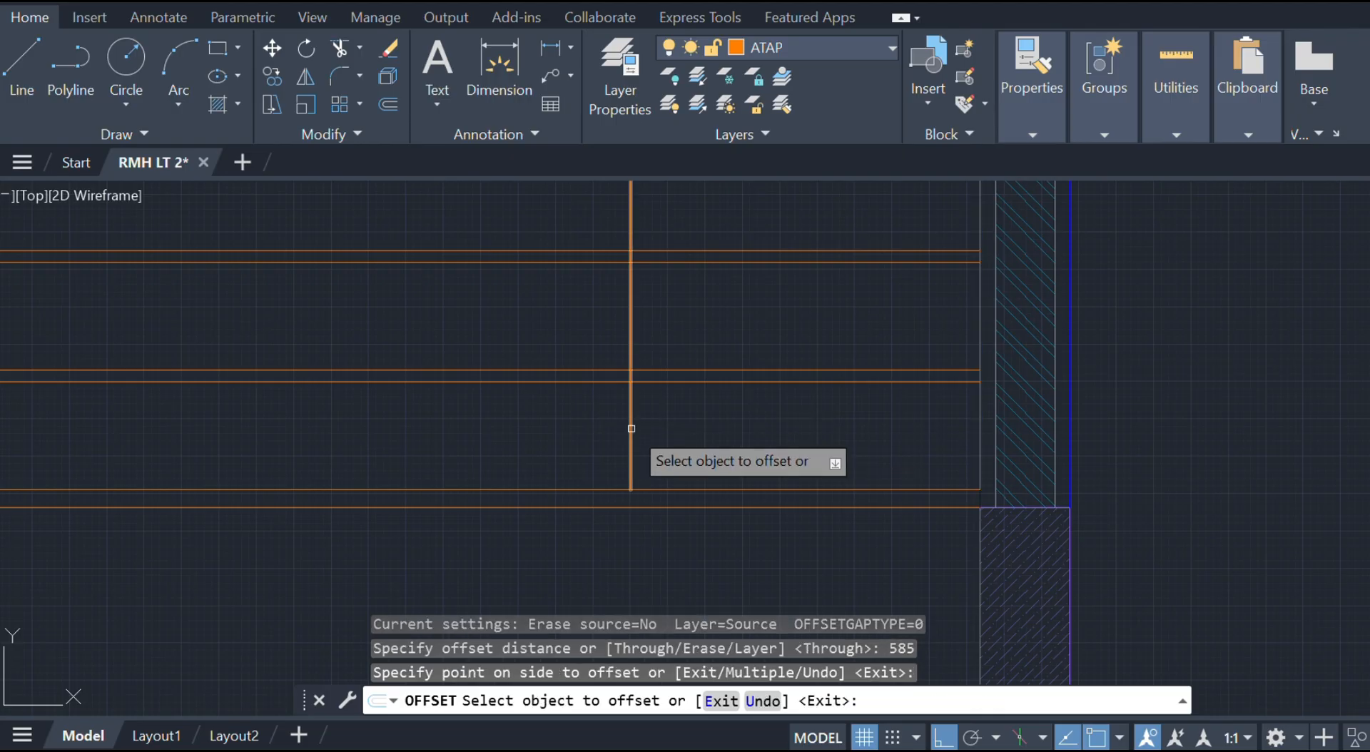
- Offset the new vertical rafter line another 30 mm to the left to form a pair
{"action": "left_click", "coordinate": [631, 432]}
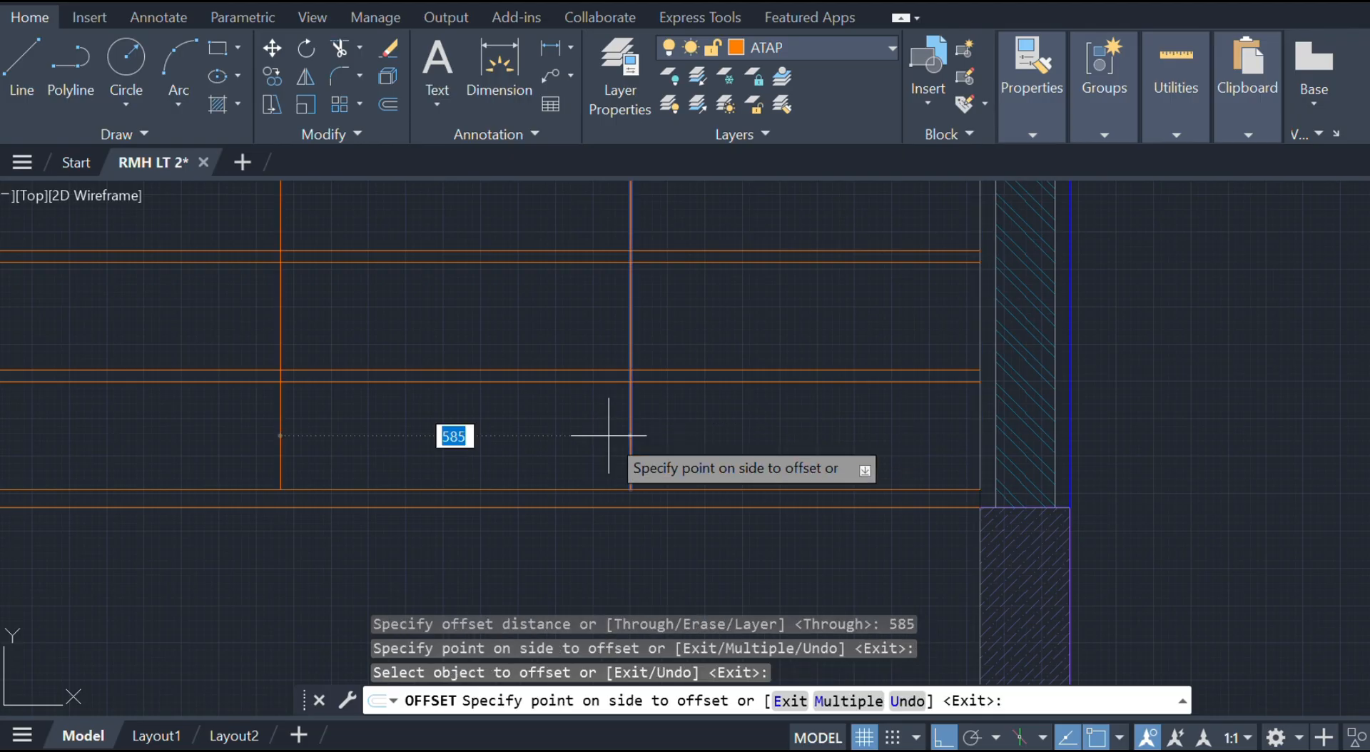
{"action": "type", "text": "30"}
{"action": "key", "text": "Return"}
{"action": "key", "text": "Escape"}
- Select the pair of vertical rafter lines and copy it 600 mm to the left along the inner upper roof edge
{"action": "scroll", "coordinate": [611, 428], "scroll_direction": "down", "scroll_amount": 4}
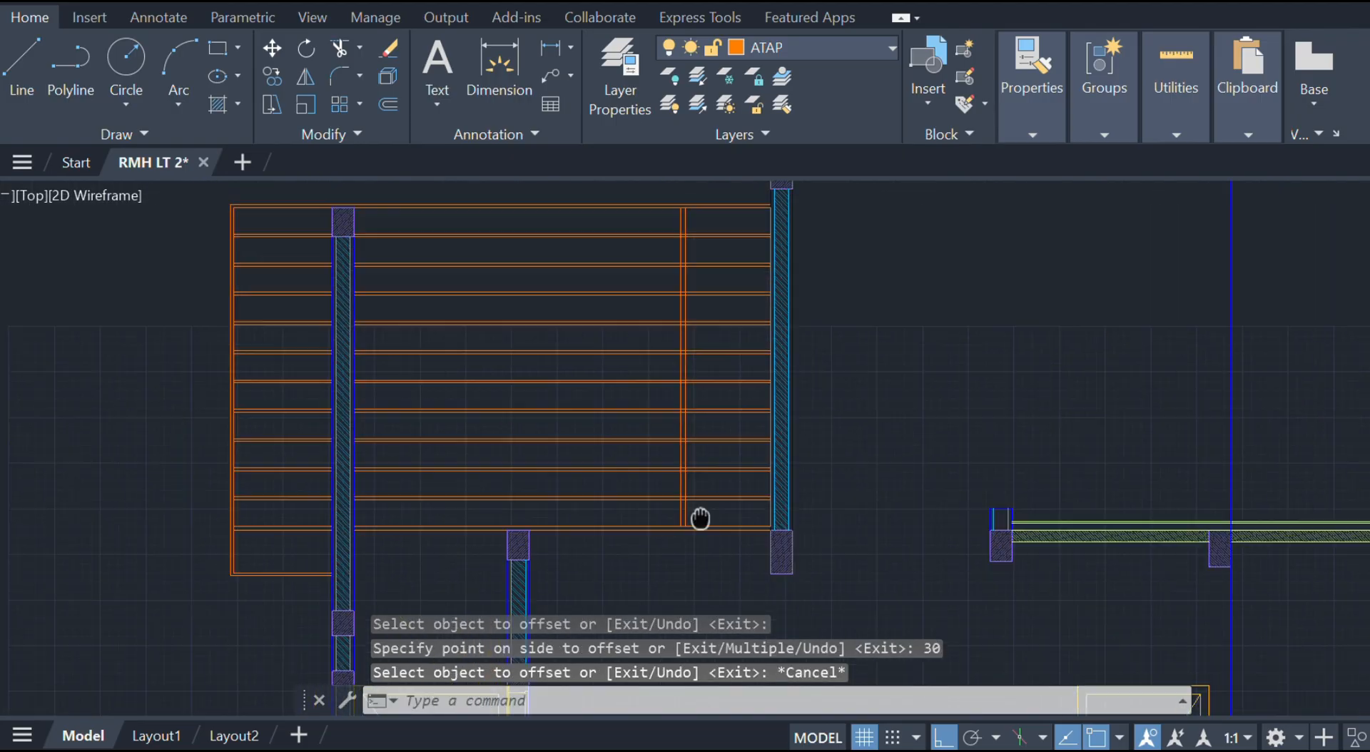
{"action": "scroll", "coordinate": [700, 519], "scroll_direction": "up", "scroll_amount": 2}
{"action": "scroll", "coordinate": [688, 262], "scroll_direction": "up", "scroll_amount": 4}
{"action": "scroll", "coordinate": [786, 352], "scroll_direction": "up", "scroll_amount": 1}
{"action": "left_click", "coordinate": [786, 351]}
{"action": "left_click", "coordinate": [724, 357]}
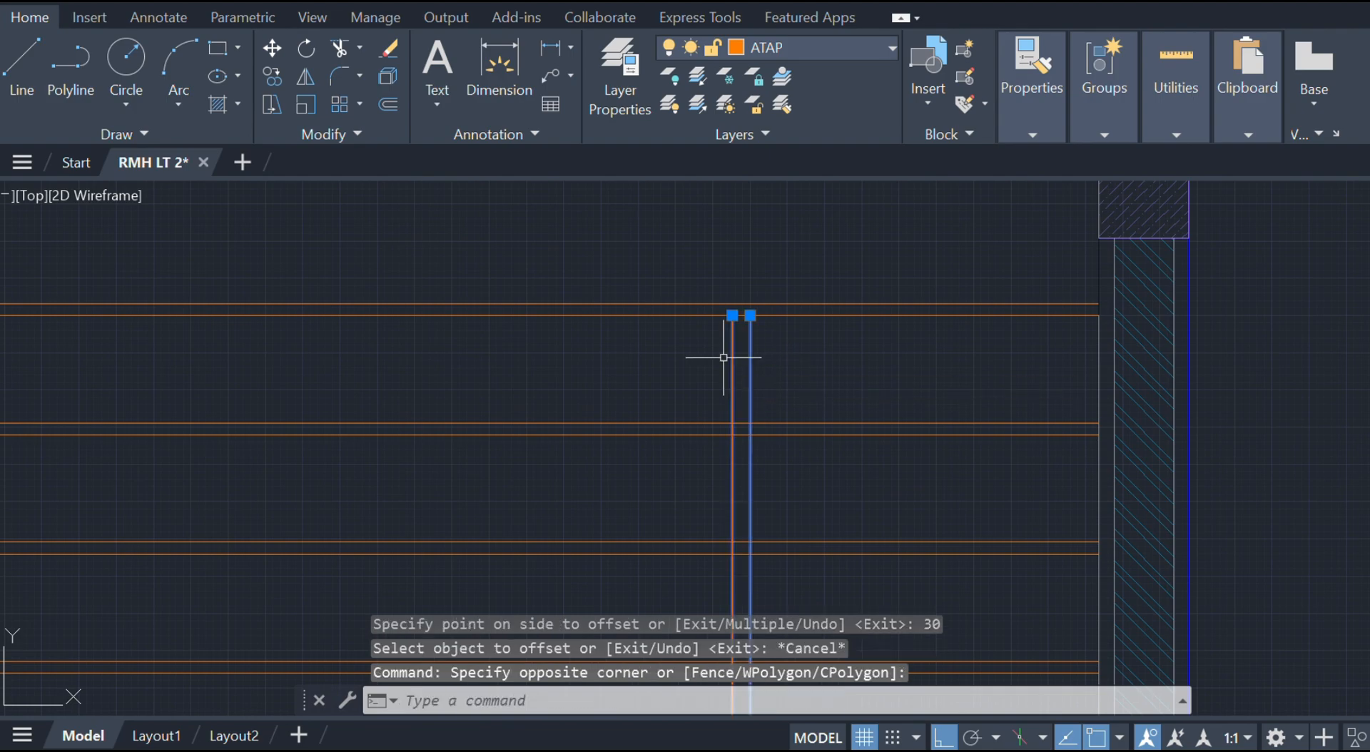
{"action": "type", "text": "co"}
{"action": "key", "text": "Return"}
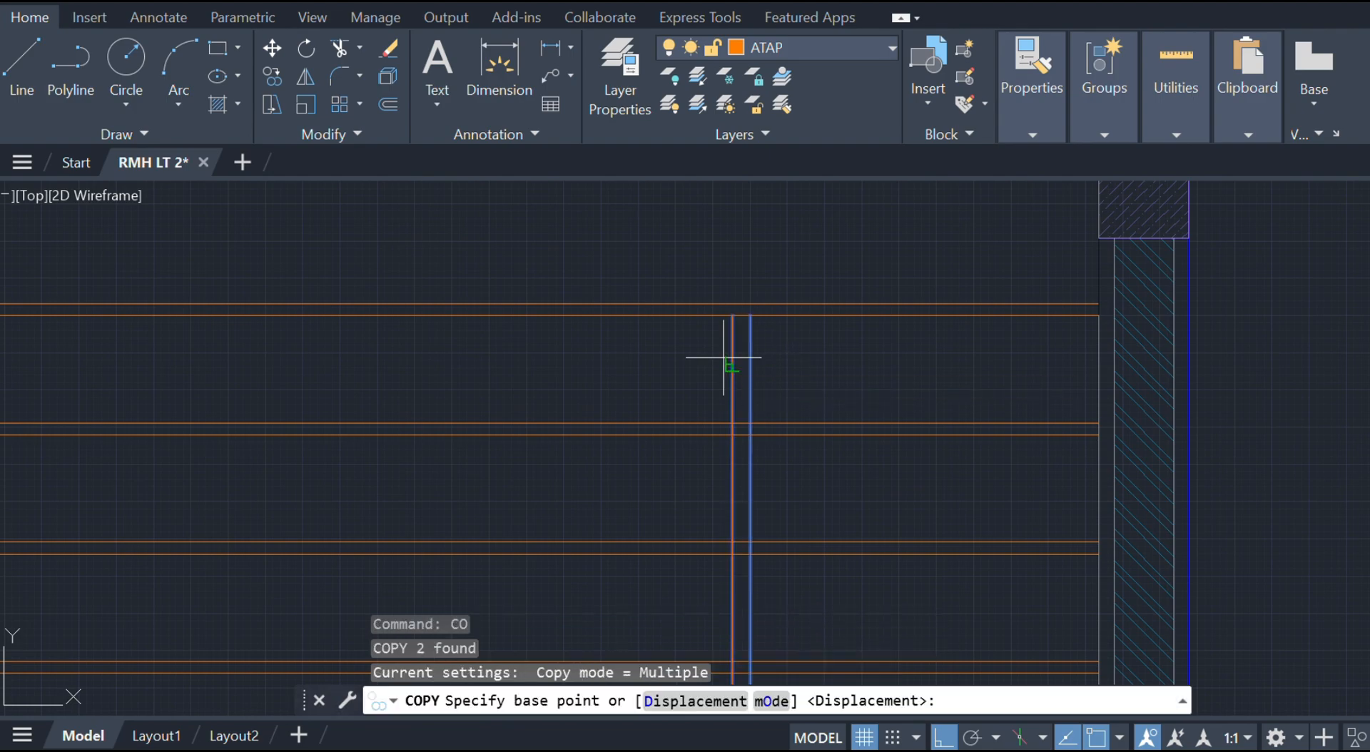
{"action": "scroll", "coordinate": [738, 336], "scroll_direction": "up", "scroll_amount": 2}
{"action": "left_click", "coordinate": [758, 299]}
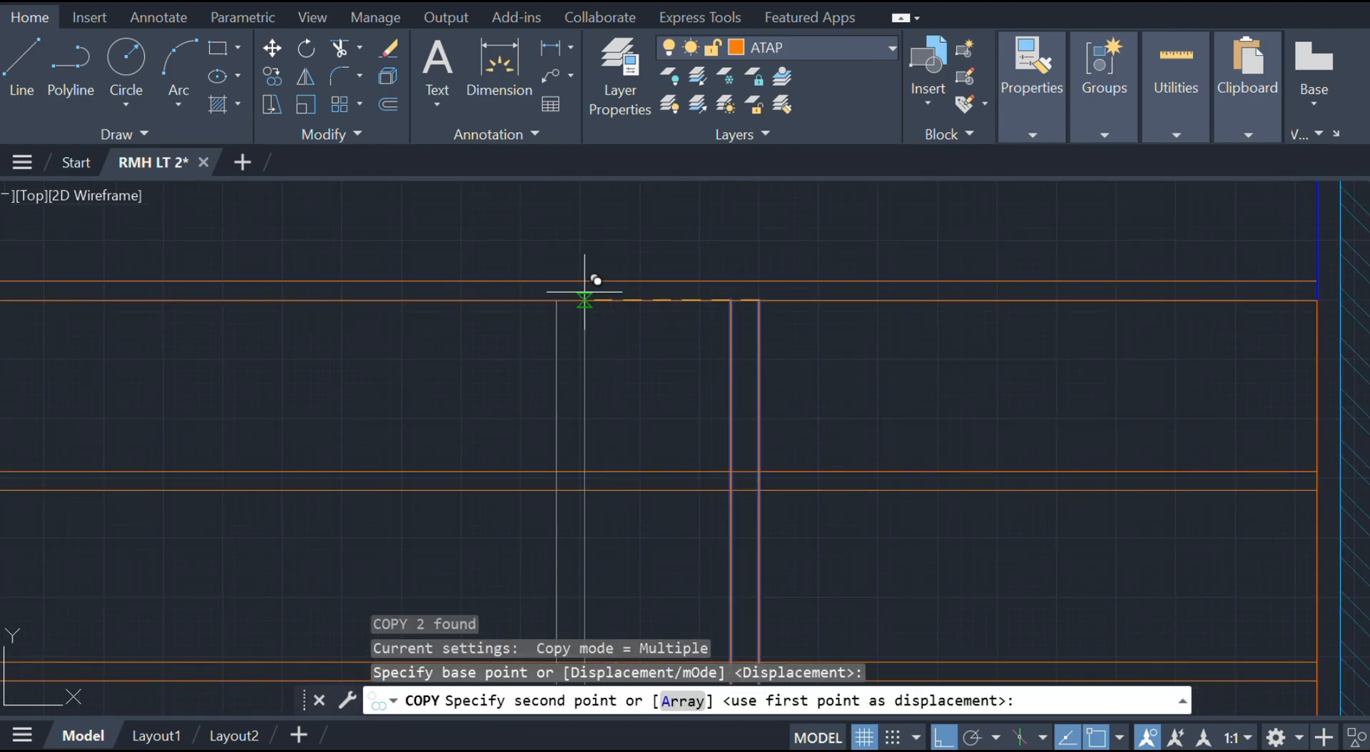
{"action": "key", "text": "Return"}
{"action": "scroll", "coordinate": [907, 389], "scroll_direction": "down", "scroll_amount": 3}
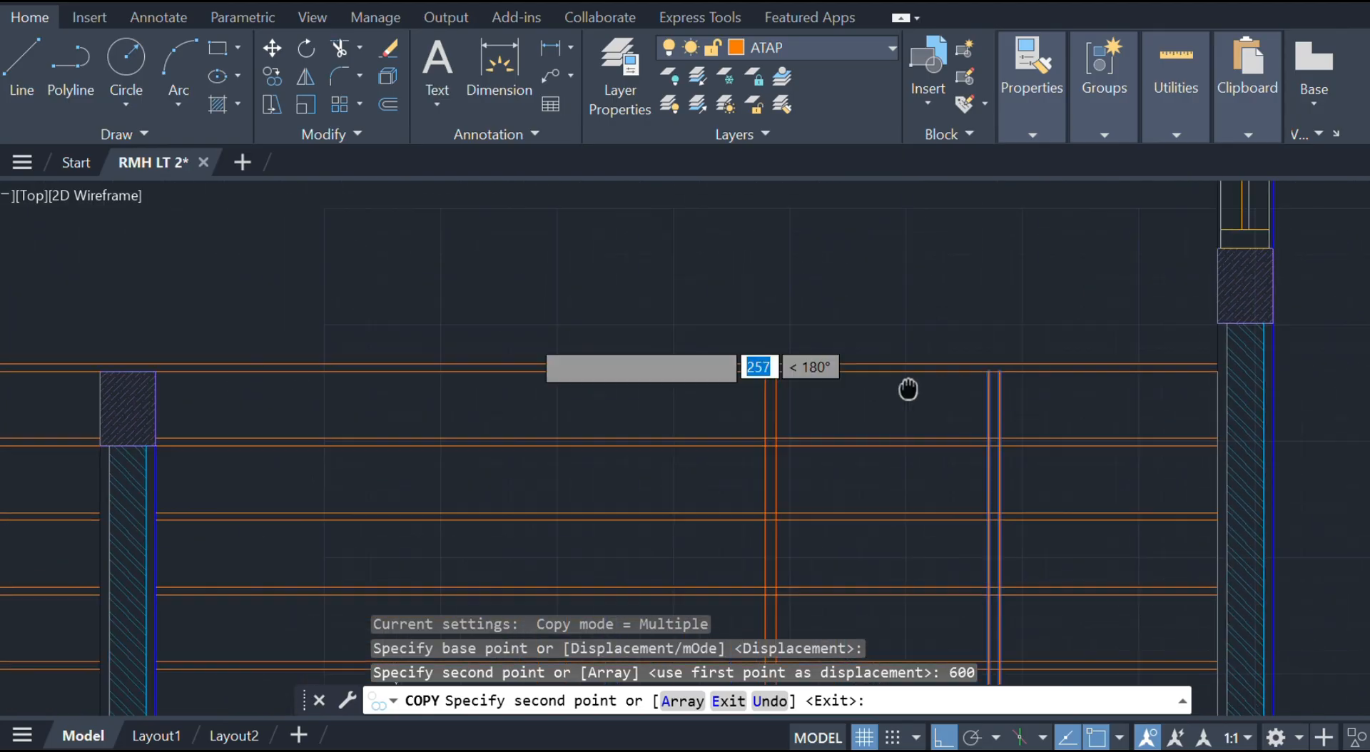
- Place two more copies of the rafter pair, 1200 mm and 1800 mm left of the original
{"action": "scroll", "coordinate": [632, 382], "scroll_direction": "up", "scroll_amount": 2}
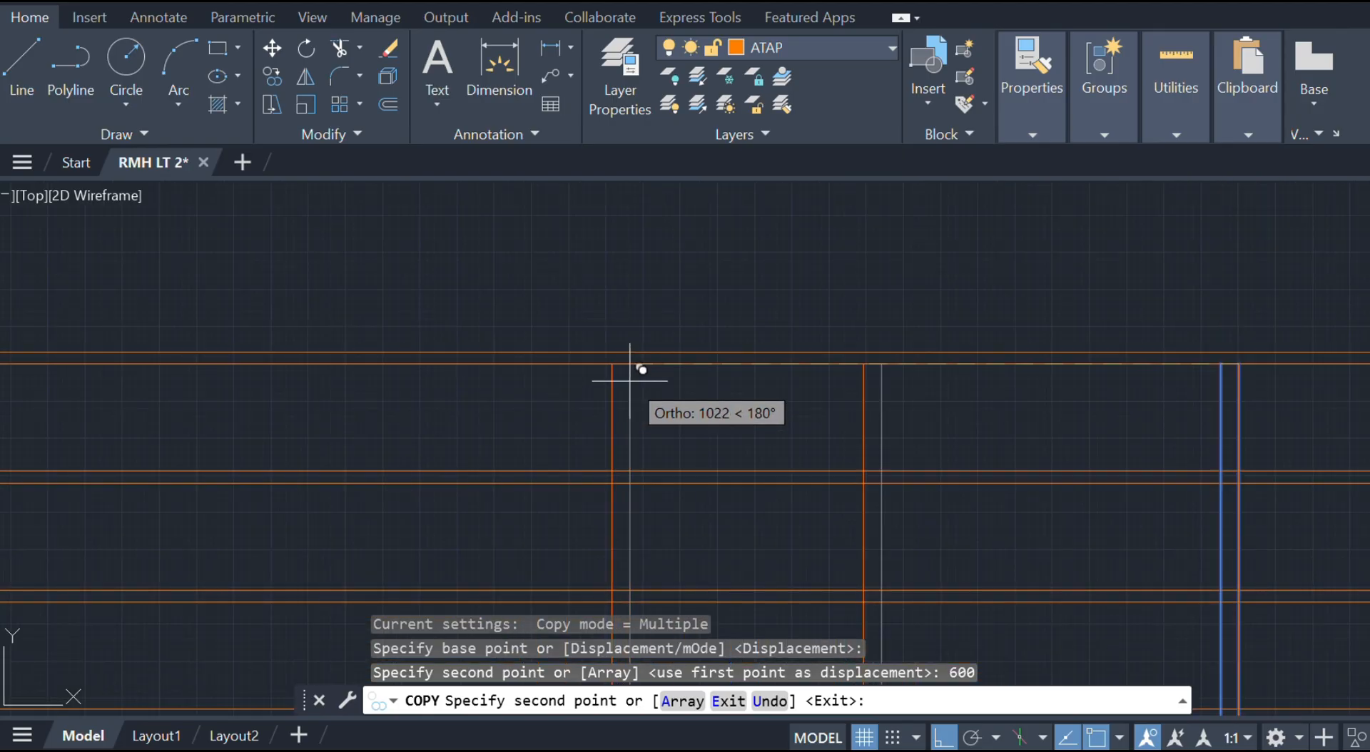
{"action": "type", "text": "1200"}
{"action": "key", "text": "Return"}
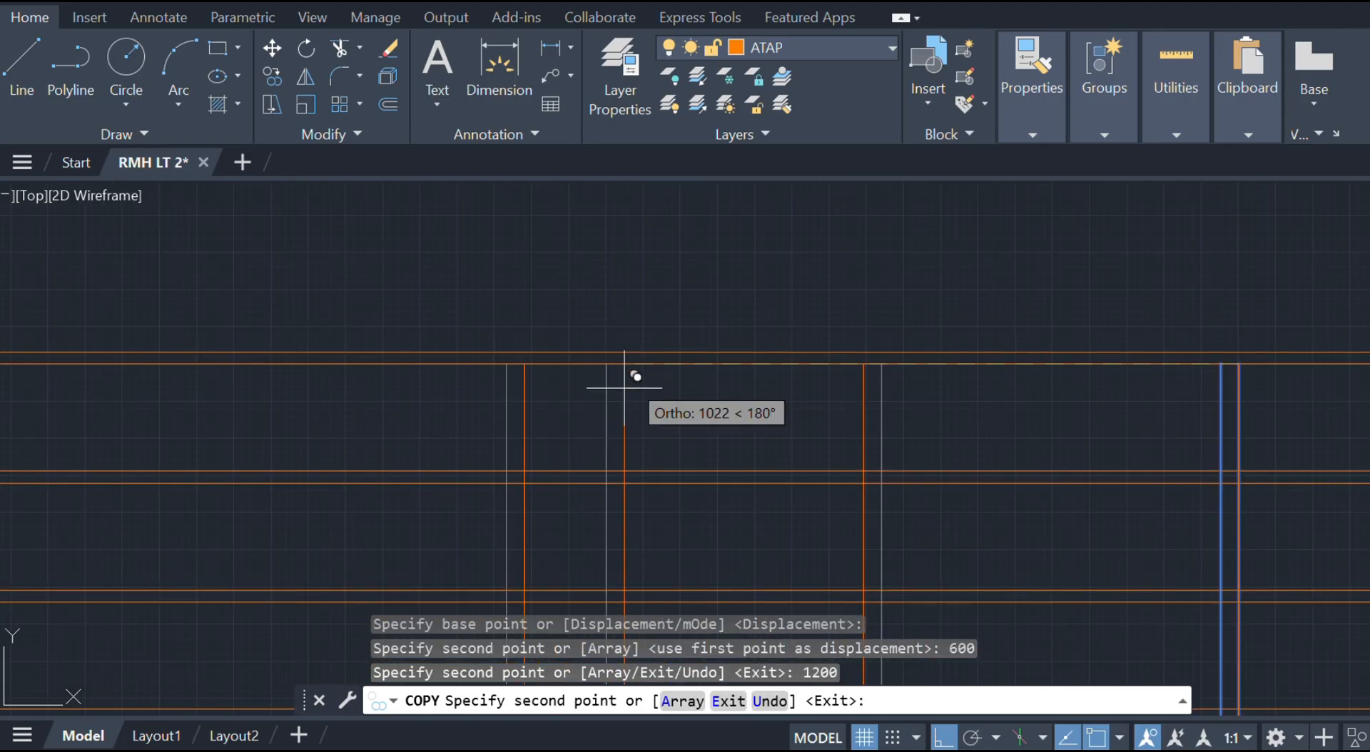
{"action": "scroll", "coordinate": [628, 378], "scroll_direction": "down", "scroll_amount": 3}
{"action": "scroll", "coordinate": [689, 378], "scroll_direction": "up", "scroll_amount": 2}
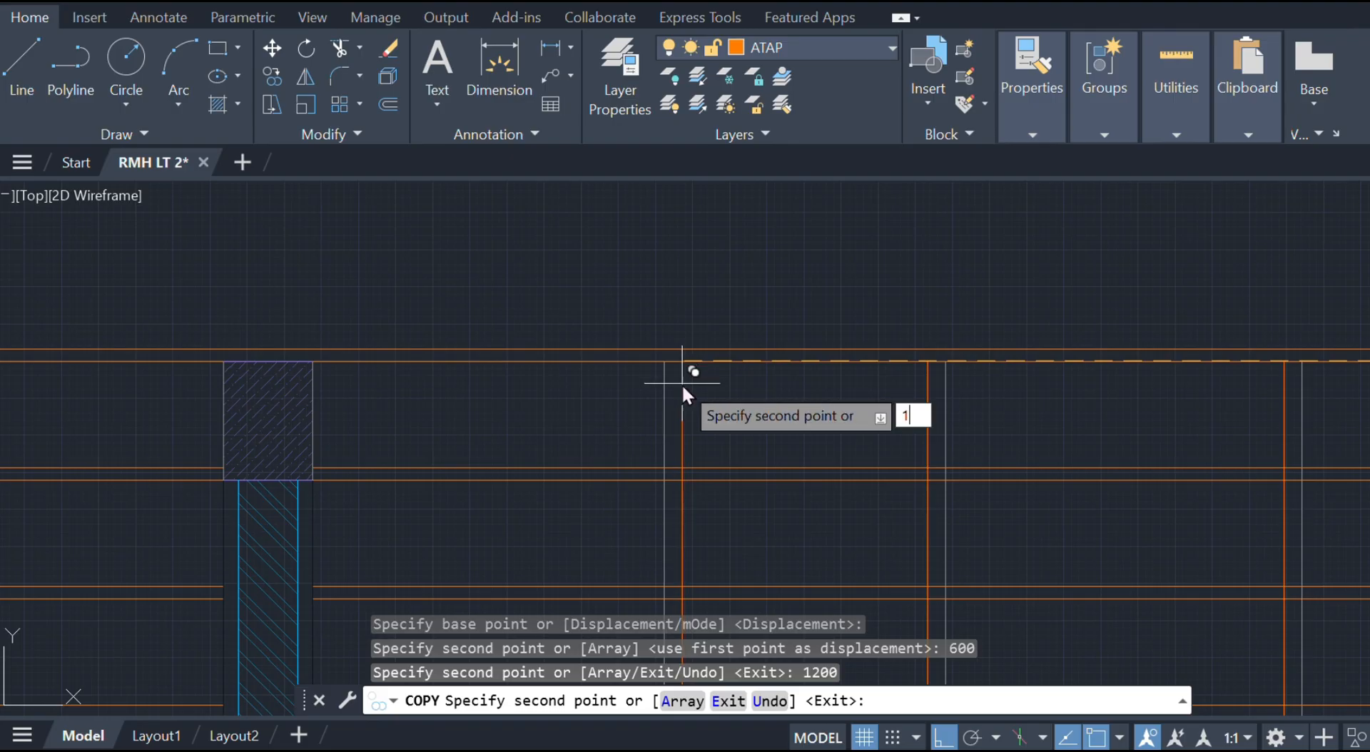
{"action": "type", "text": "1800"}
{"action": "key", "text": "Return"}
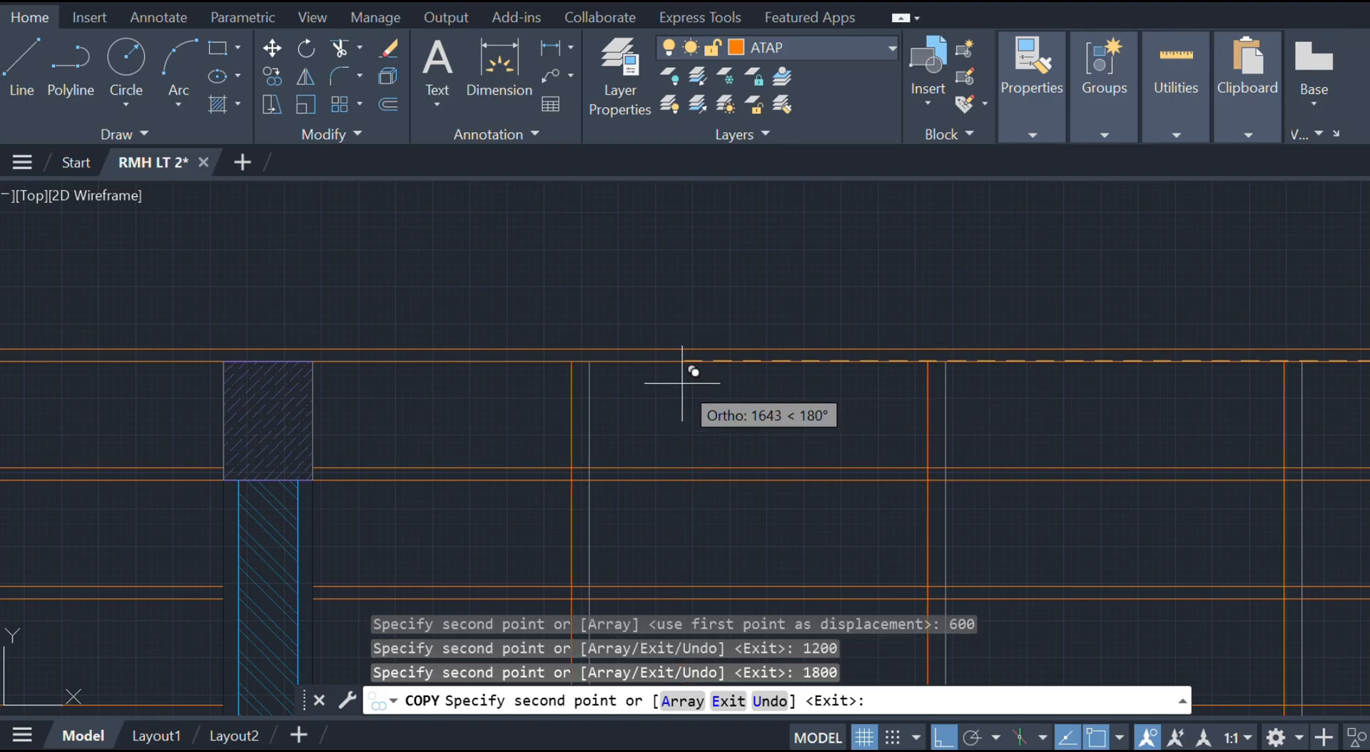
{"action": "key", "text": "Escape"}
{"action": "scroll", "coordinate": [697, 422], "scroll_direction": "down", "scroll_amount": 3}
{"action": "scroll", "coordinate": [698, 422], "scroll_direction": "down", "scroll_amount": 3}
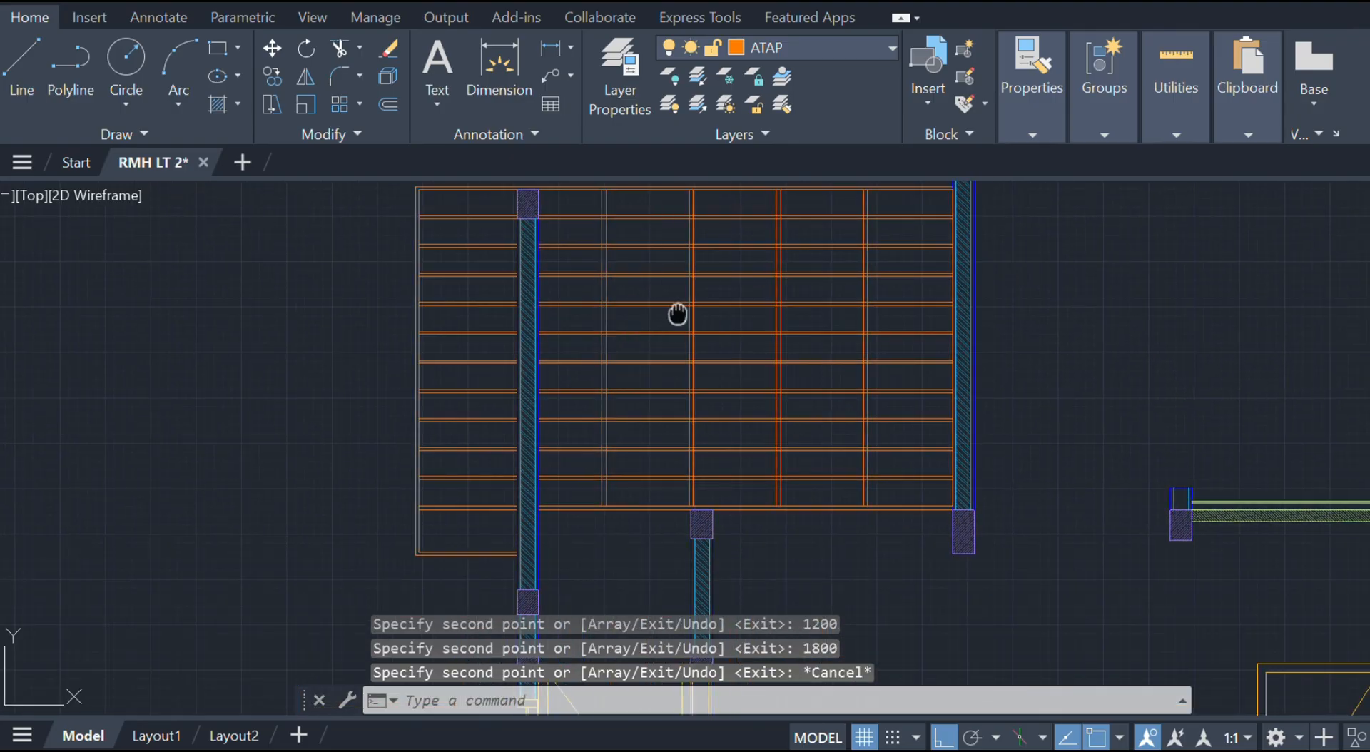
{"action": "middle_click_drag", "start_coordinate": [678, 312], "coordinate": [741, 378]}
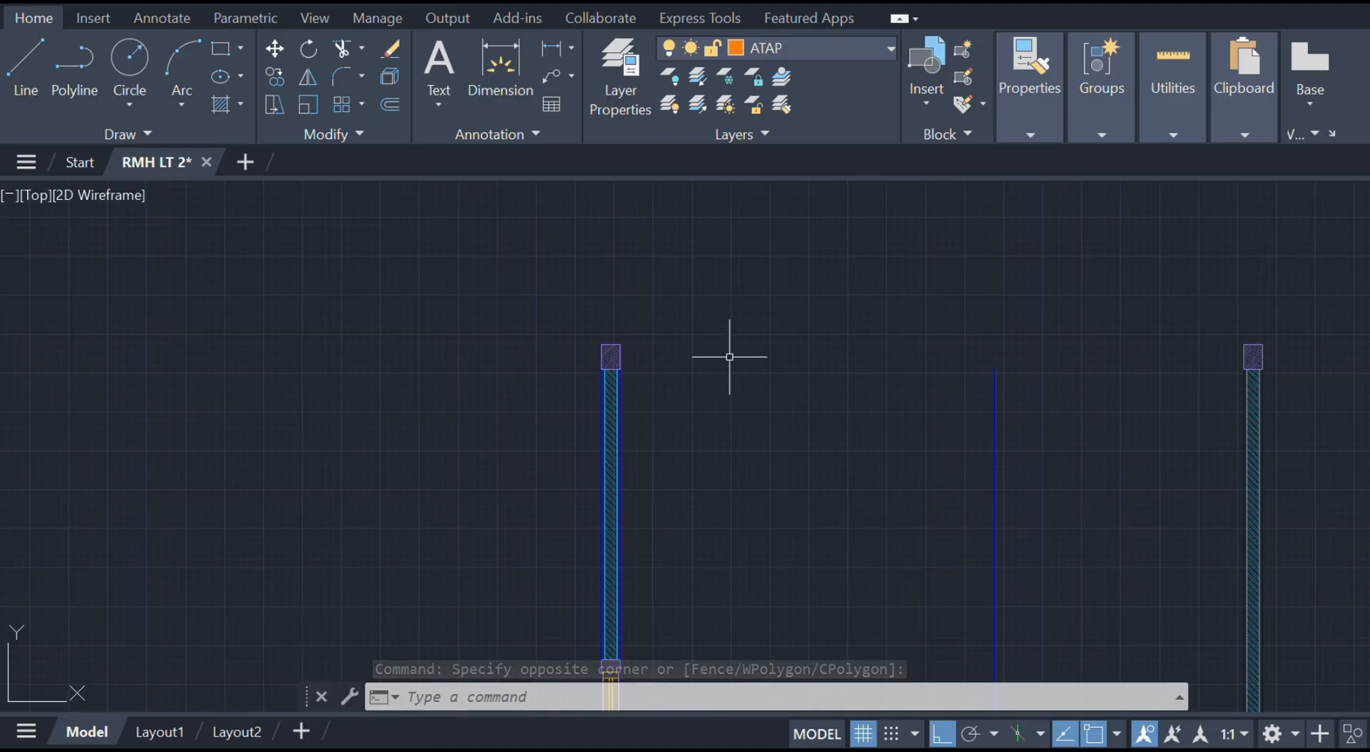
- Draw a roof edge line from the left column's upper outer corner to the right column's upper outer corner, continuing 590 mm beyond it
{"action": "type", "text": "l"}
{"action": "key", "text": "Return"}
{"action": "scroll", "coordinate": [657, 339], "scroll_direction": "up", "scroll_amount": 5}
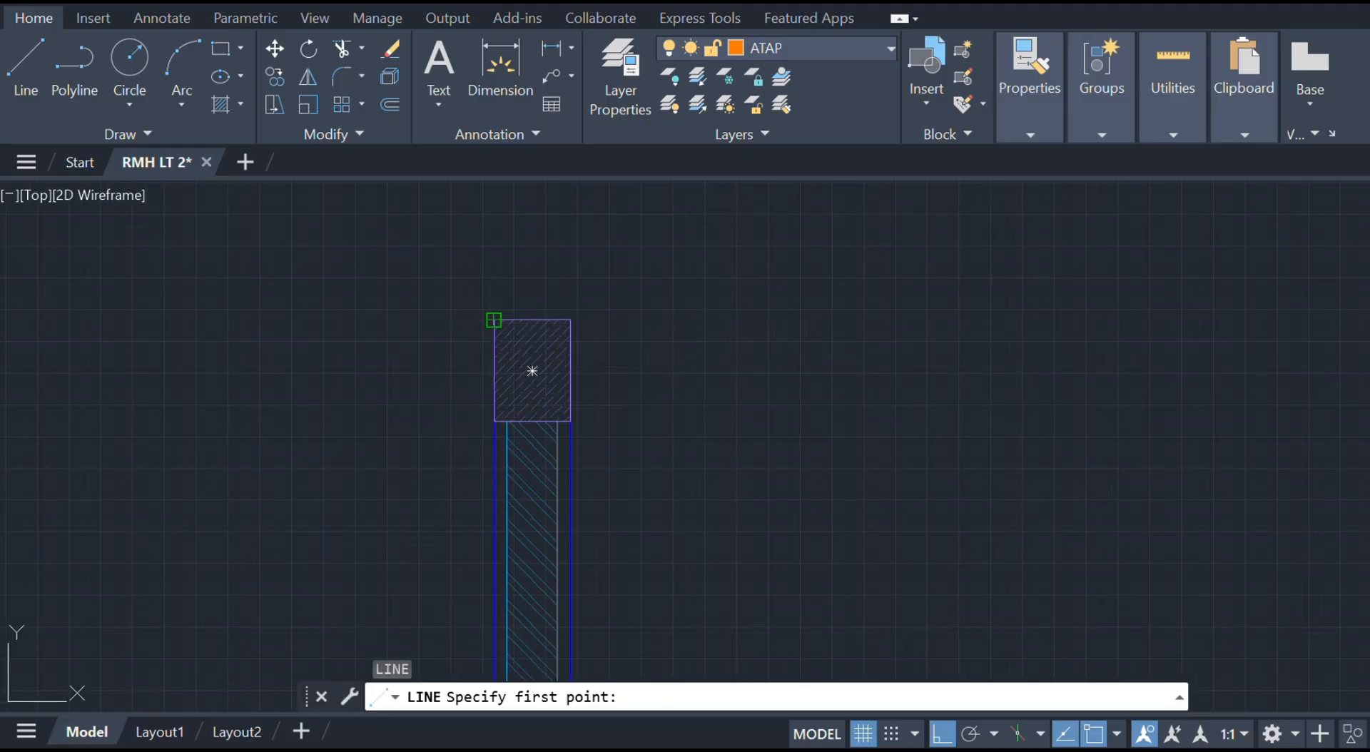
{"action": "left_click", "coordinate": [494, 320]}
{"action": "scroll", "coordinate": [954, 276], "scroll_direction": "down", "scroll_amount": 5}
{"action": "scroll", "coordinate": [920, 283], "scroll_direction": "up", "scroll_amount": 5}
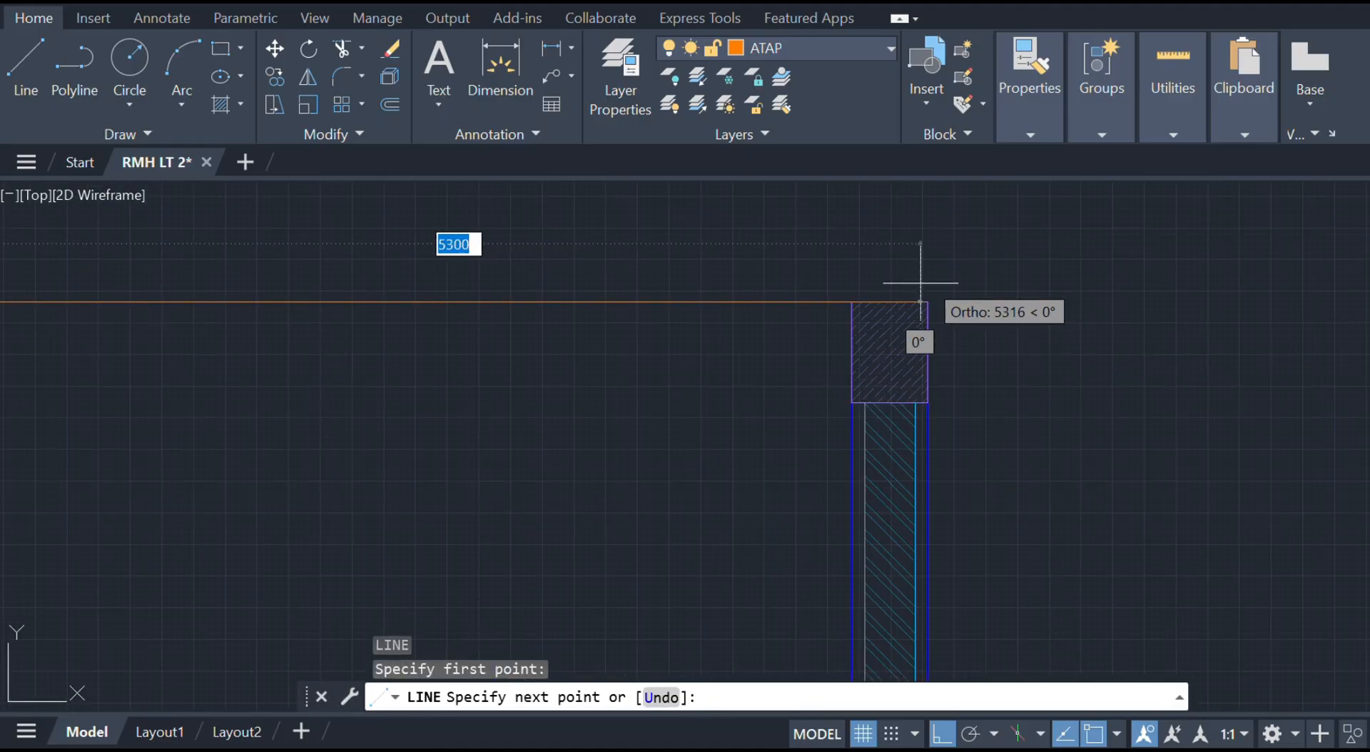
{"action": "left_click", "coordinate": [927, 300]}
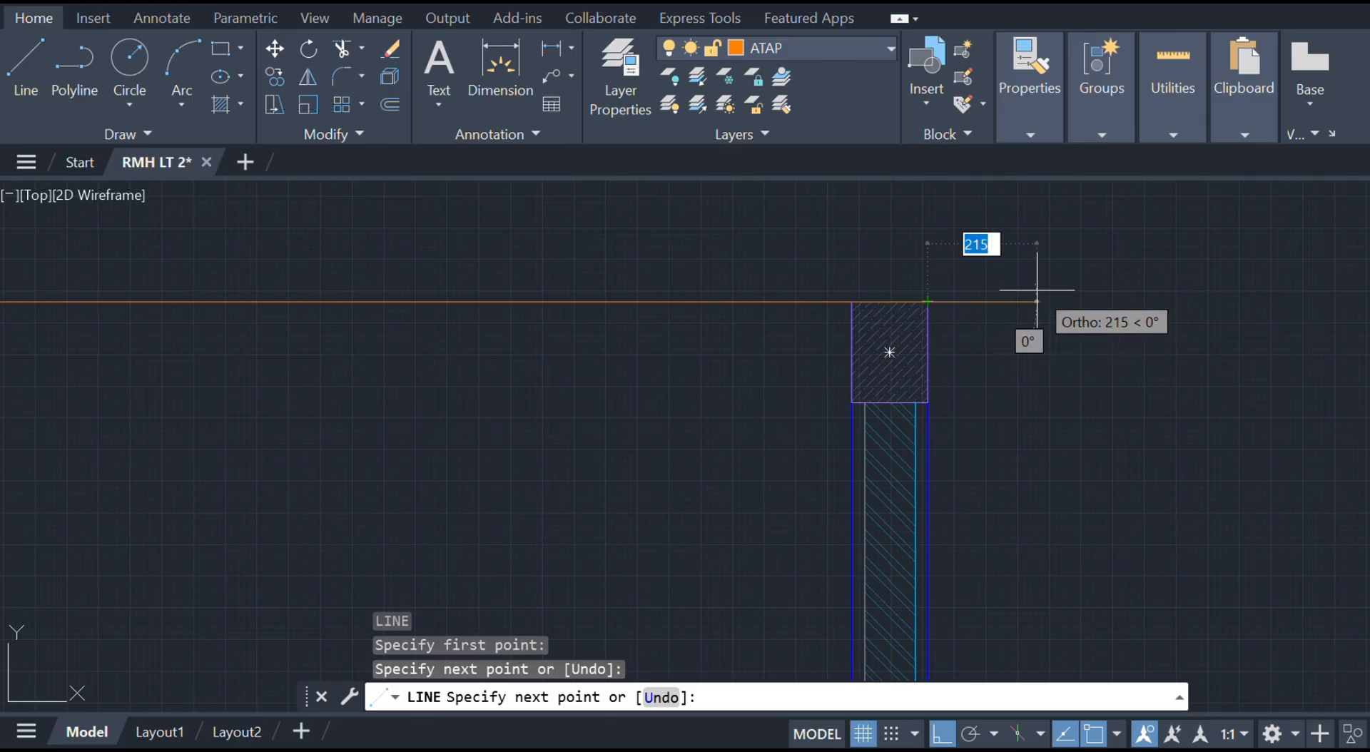
{"action": "key", "text": "Return"}
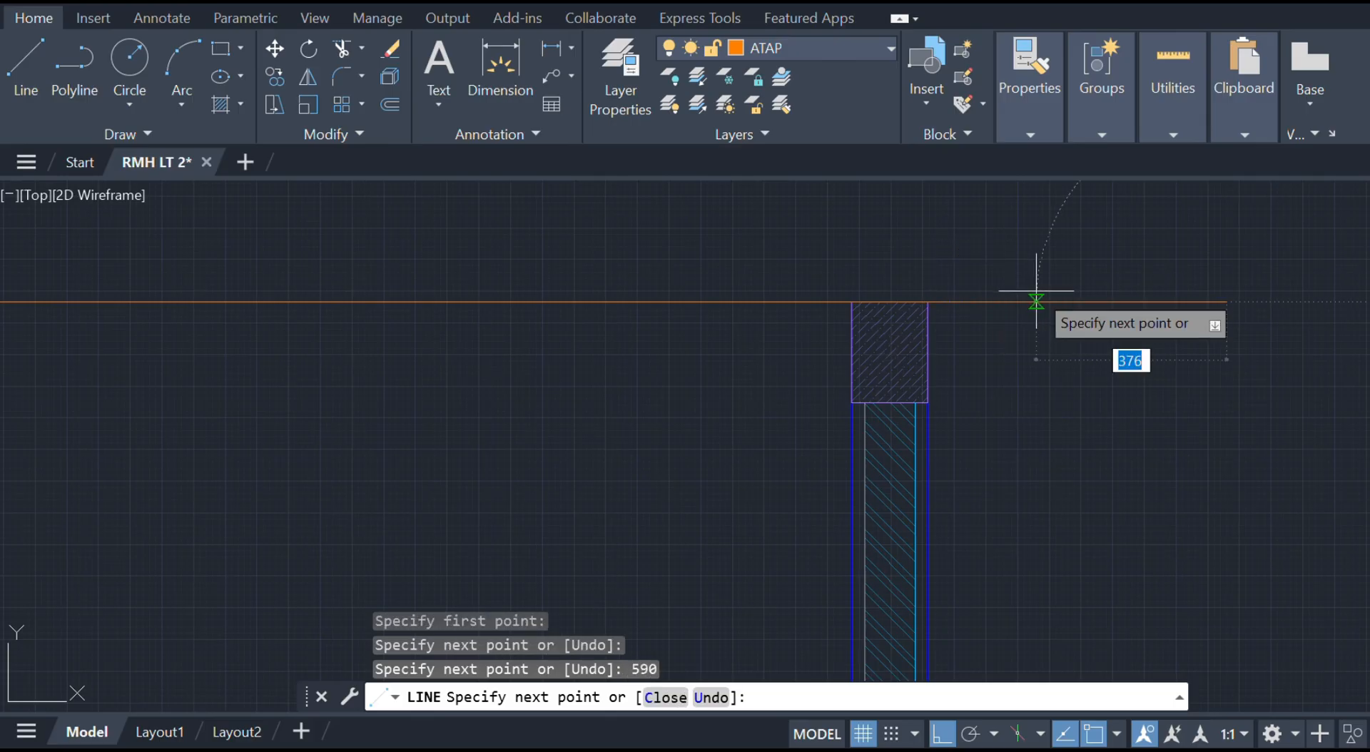
- Continue the roof edge 2850 mm downward and back left to the right wall's outer edge line
{"action": "scroll", "coordinate": [1144, 412], "scroll_direction": "down", "scroll_amount": 2}
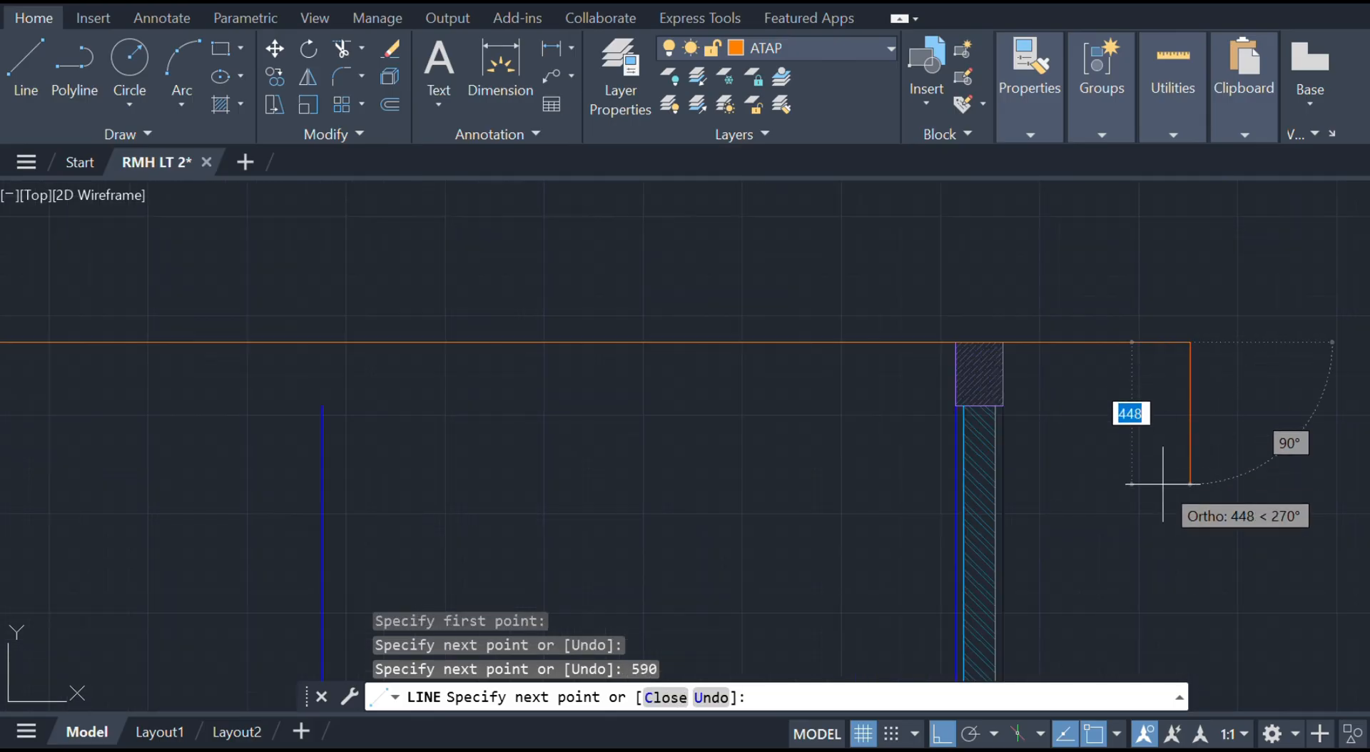
{"action": "type", "text": "2850"}
{"action": "key", "text": "Return"}
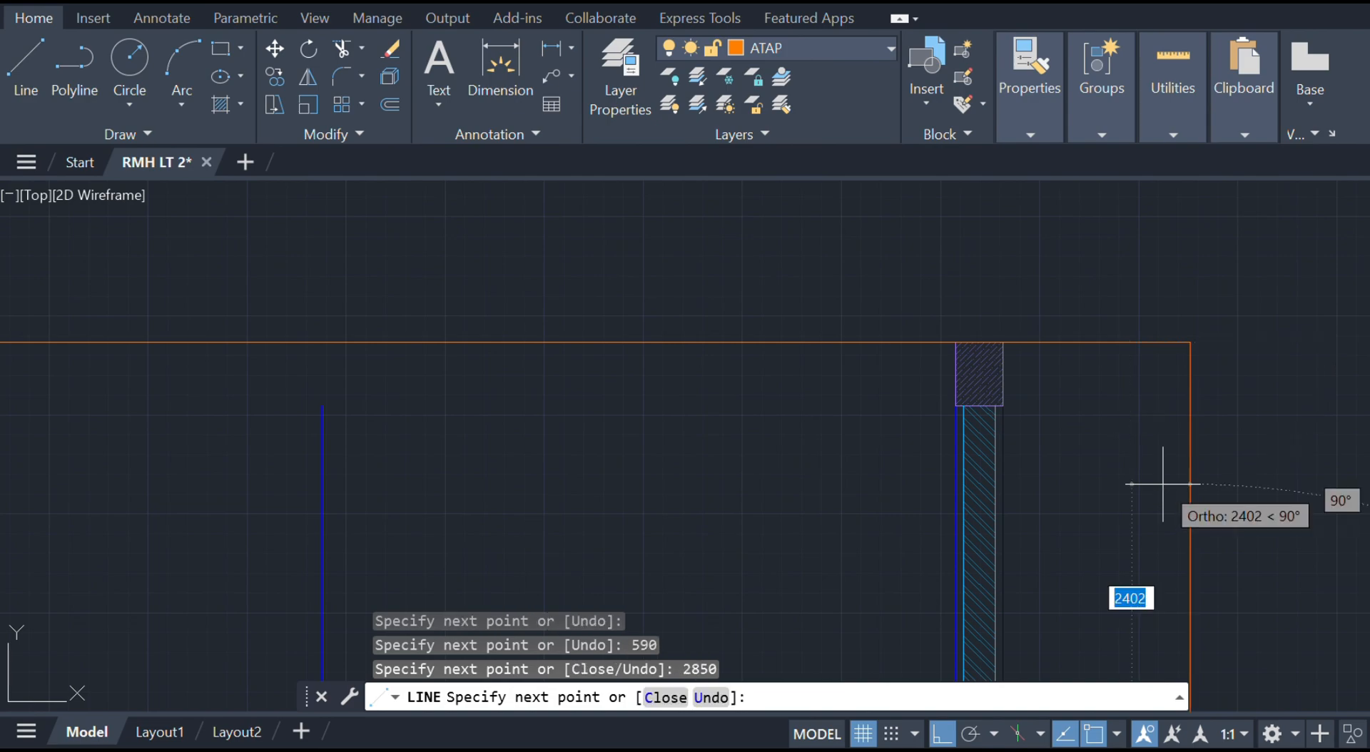
{"action": "scroll", "coordinate": [1166, 481], "scroll_direction": "down", "scroll_amount": 2}
{"action": "middle_click_drag", "start_coordinate": [1164, 481], "coordinate": [1101, 269]}
{"action": "middle_click_drag", "start_coordinate": [1105, 443], "coordinate": [1118, 195]}
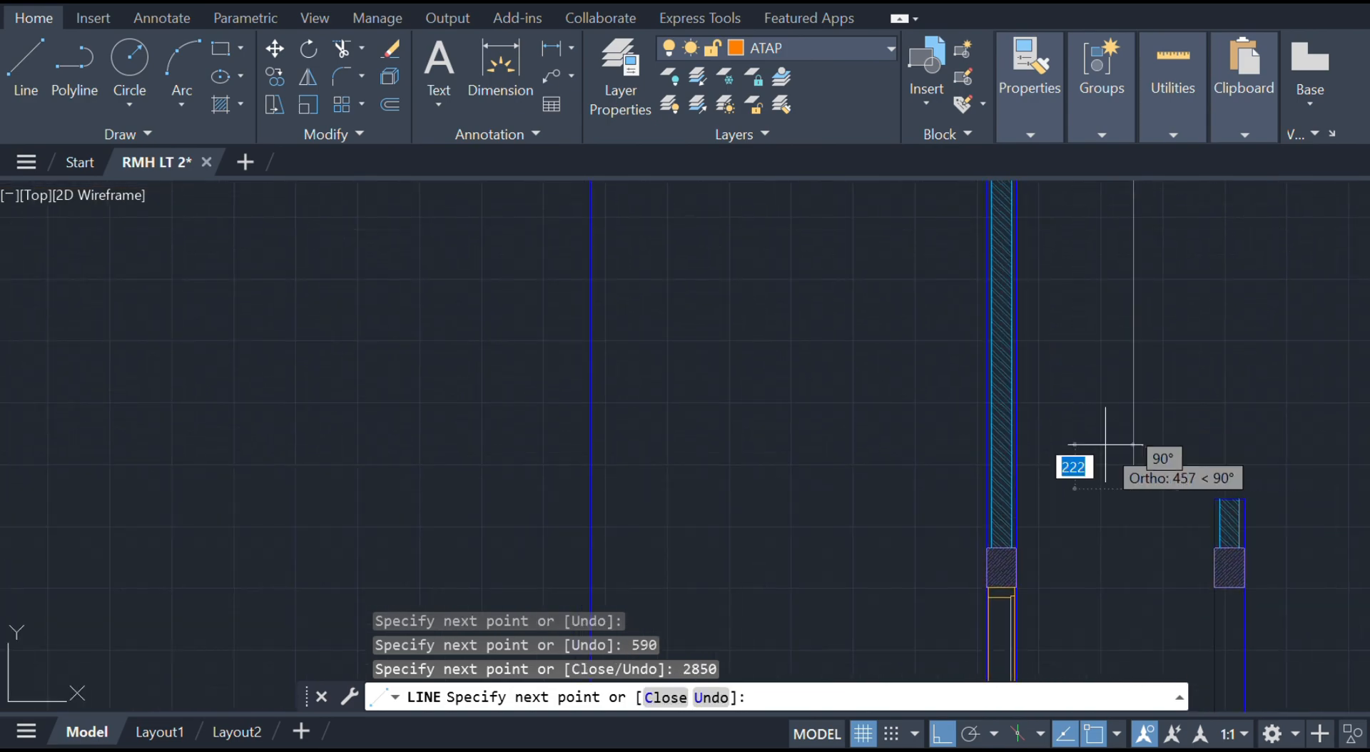
{"action": "scroll", "coordinate": [1083, 471], "scroll_direction": "up", "scroll_amount": 4}
{"action": "left_click", "coordinate": [911, 521]}
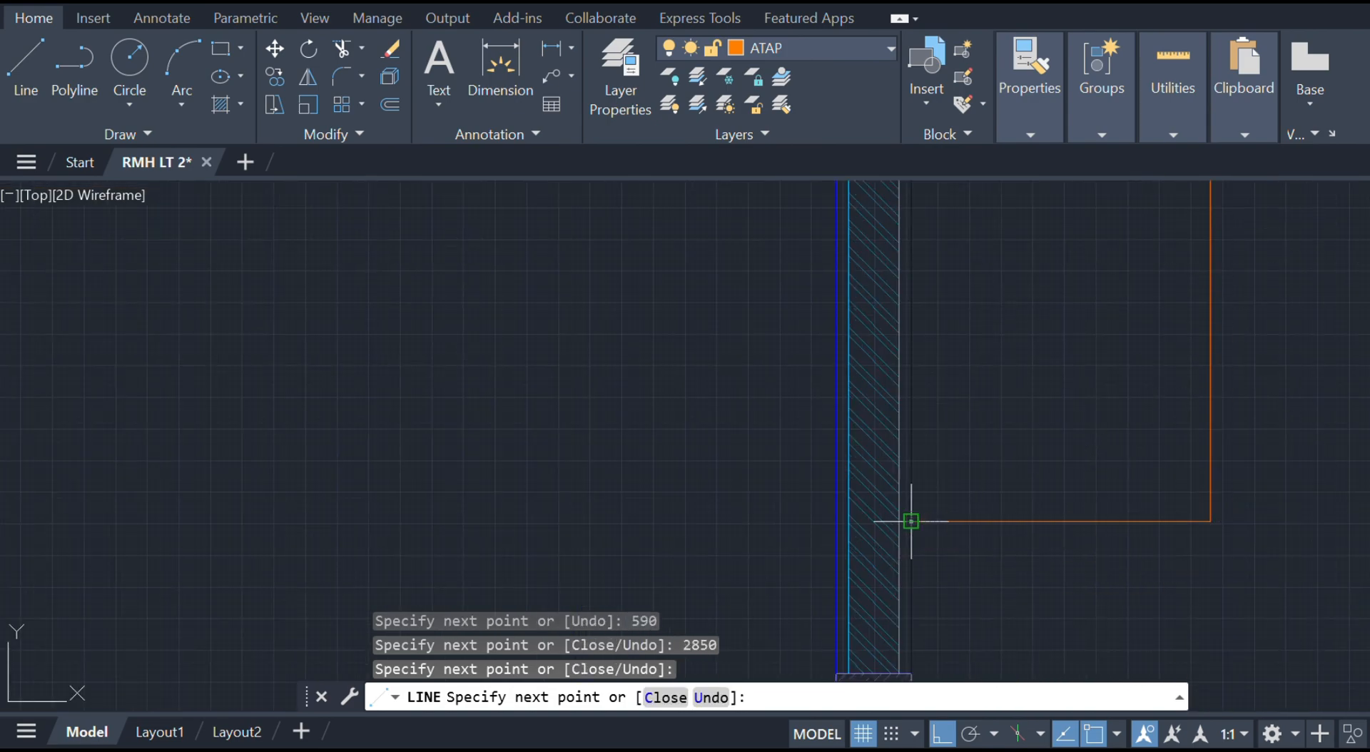
{"action": "key", "text": "Escape"}
- Offset the vertical roof edge line beyond the right wall 20 mm outward to the right
{"action": "left_click", "coordinate": [1261, 459]}
{"action": "left_click", "coordinate": [1186, 451]}
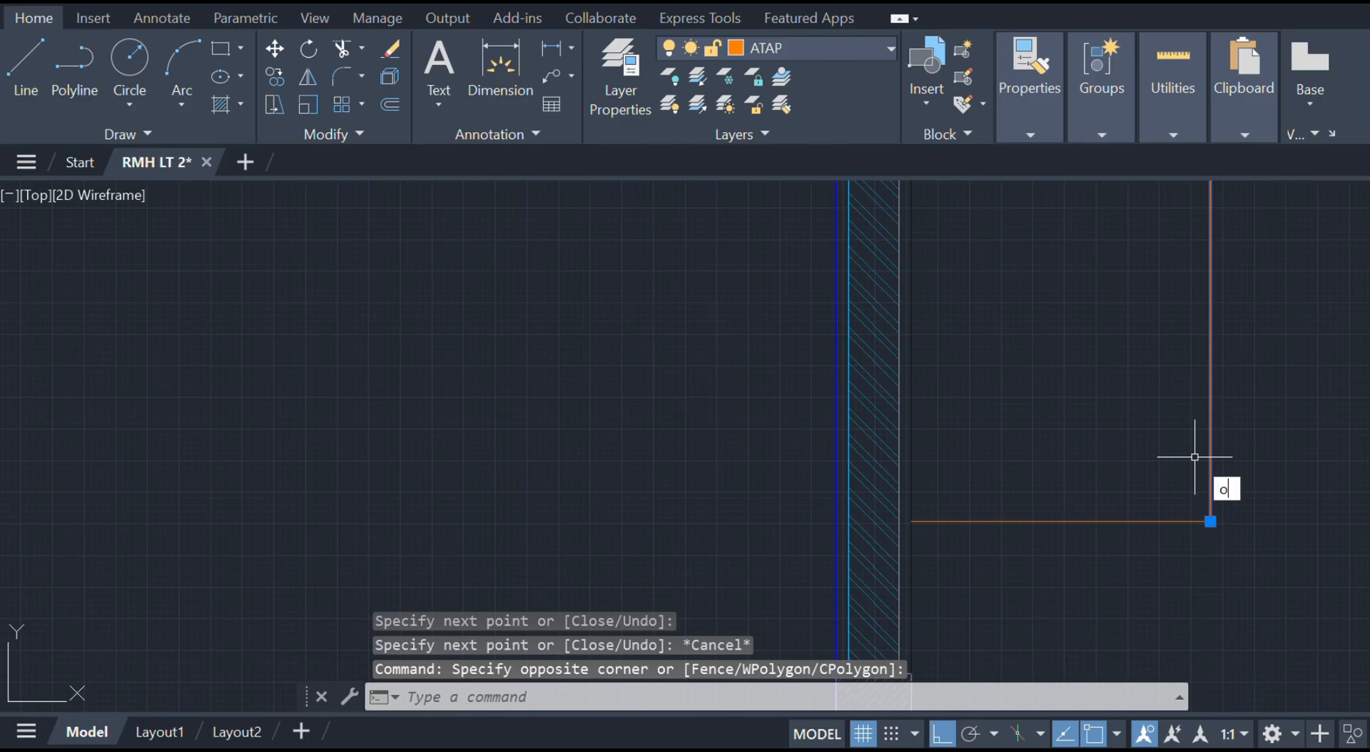
{"action": "type", "text": "o"}
{"action": "key", "text": "Return"}
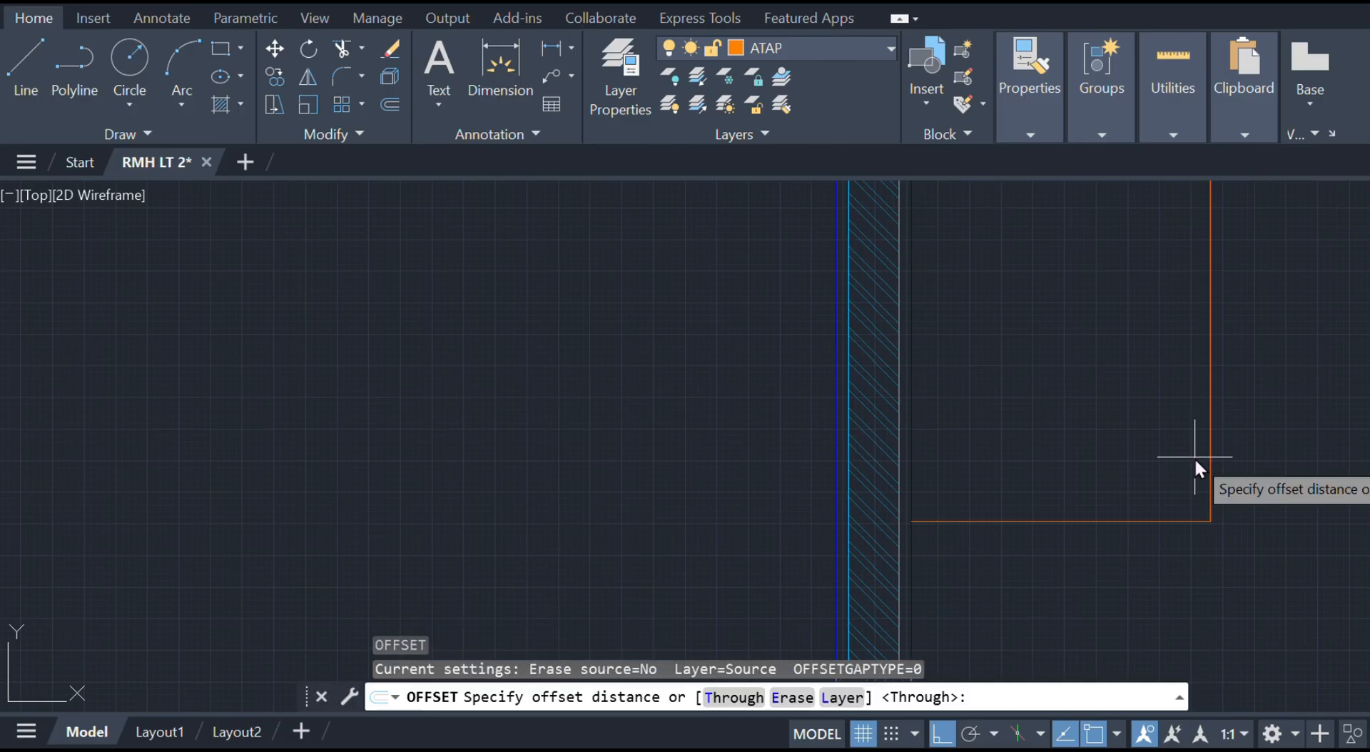
{"action": "type", "text": "20"}
{"action": "key", "text": "Return"}
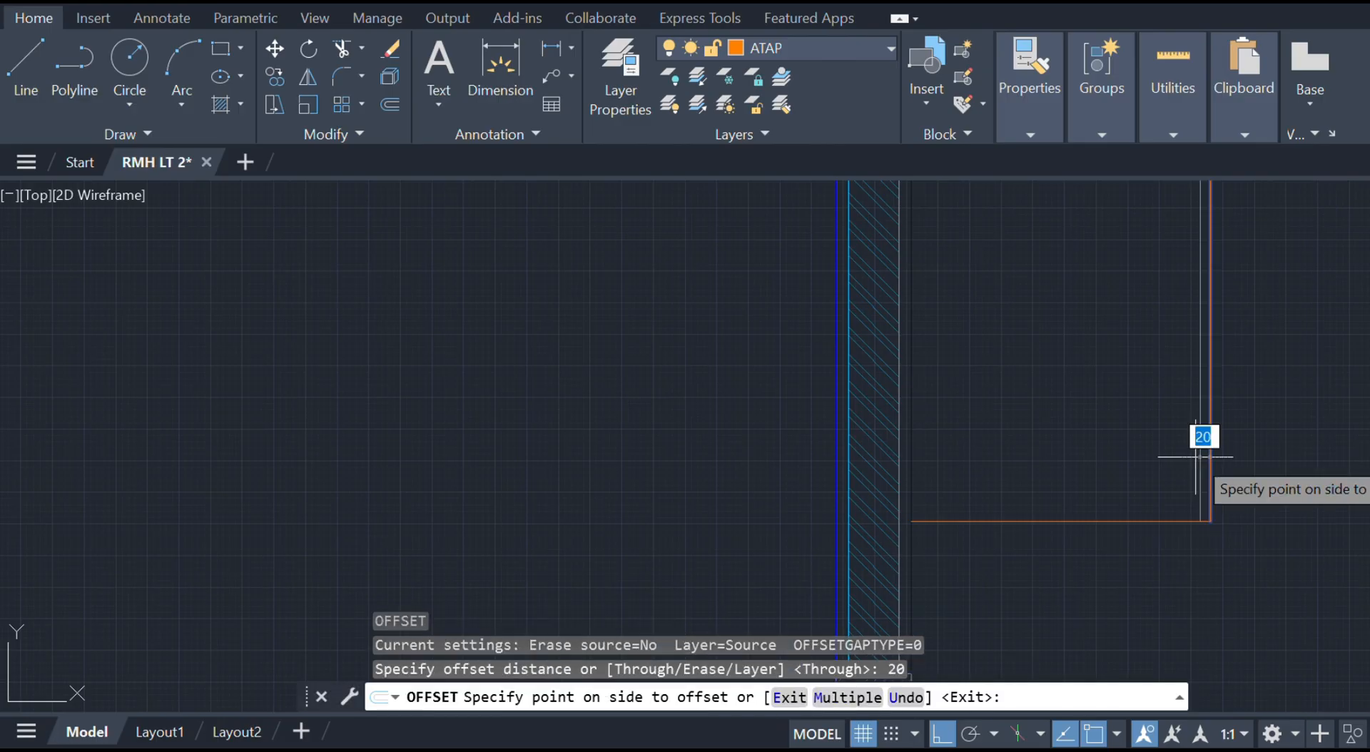
{"action": "left_click", "coordinate": [1270, 418]}
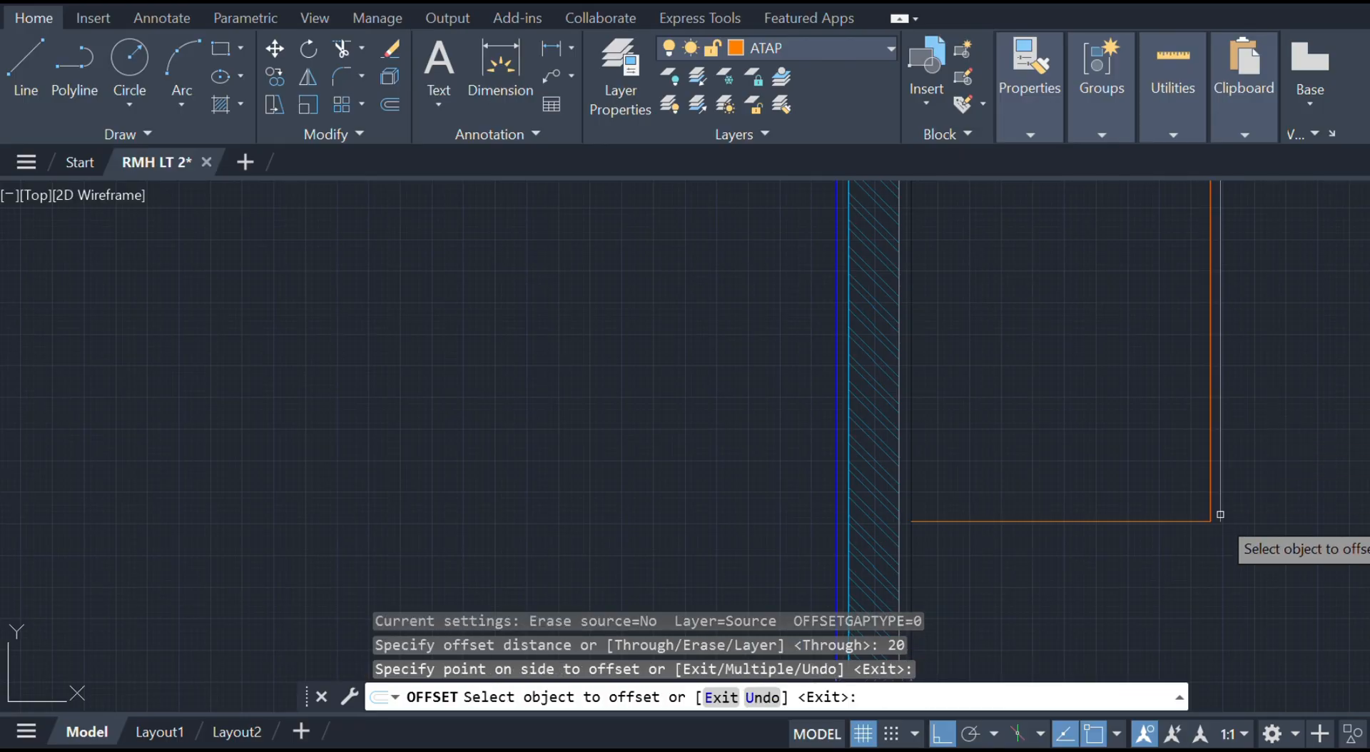
- Offset the short lower roof edge line 20 mm upward
{"action": "scroll", "coordinate": [1206, 542], "scroll_direction": "up", "scroll_amount": 4}
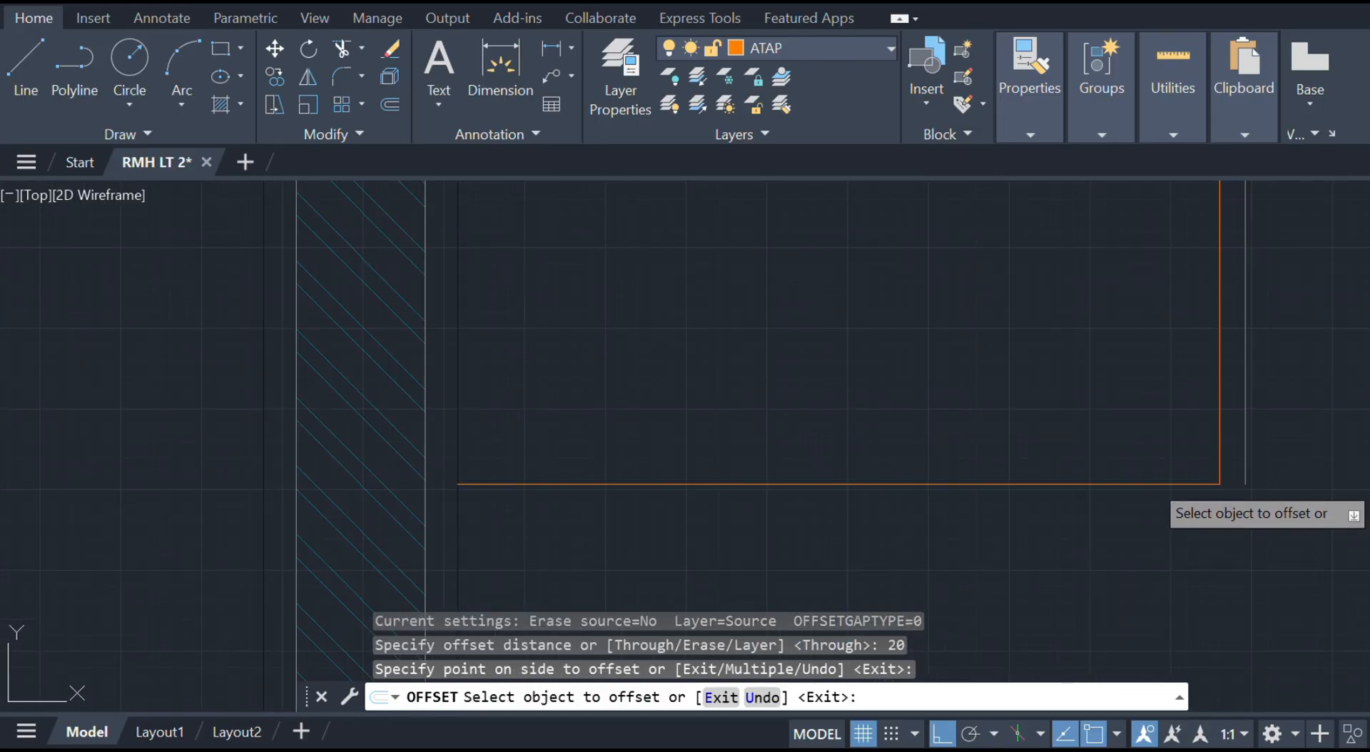
{"action": "left_click", "coordinate": [1141, 482]}
{"action": "left_click", "coordinate": [1160, 435]}
{"action": "key", "text": "Escape"}
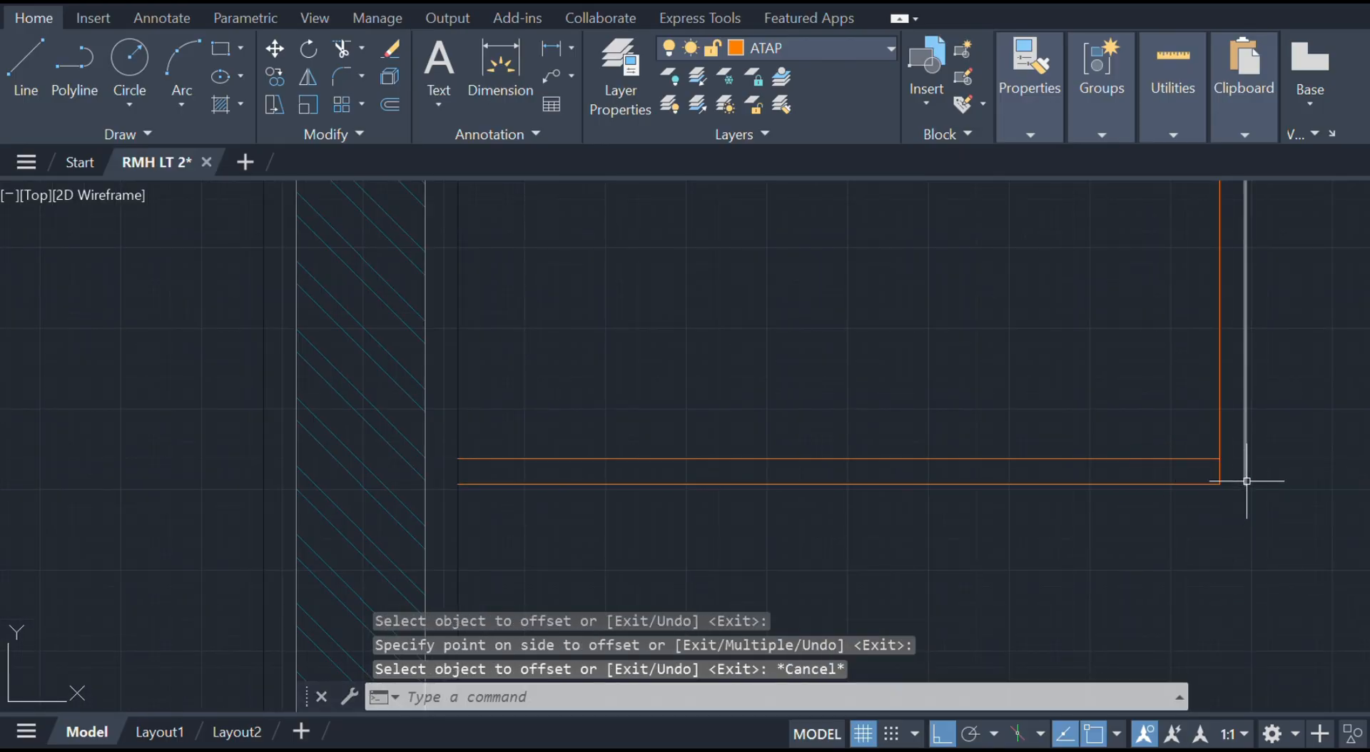
{"action": "type", "text": "L"}
{"action": "key", "text": "Return"}
{"action": "key", "text": "Escape"}
{"action": "left_click", "coordinate": [1207, 482]}
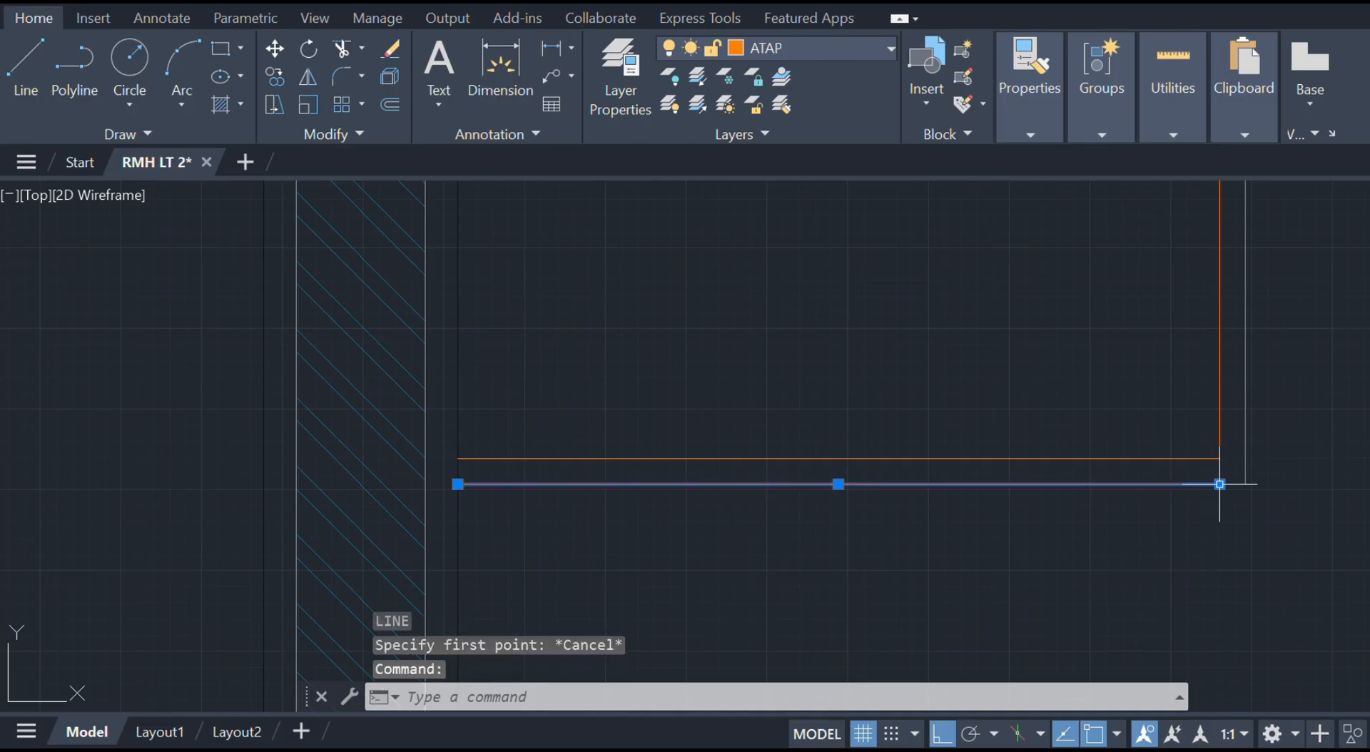
{"action": "left_click", "coordinate": [1220, 483]}
{"action": "key", "text": "Escape"}
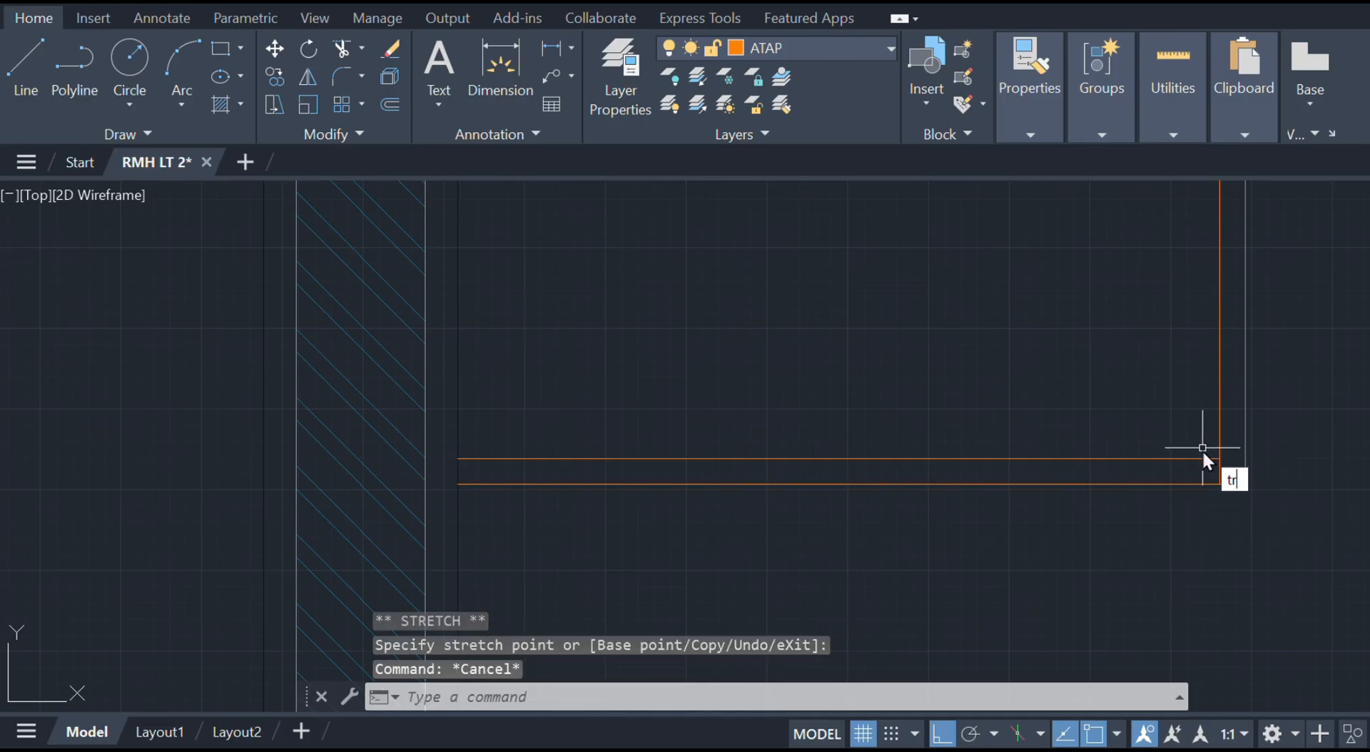
- Trim the short end of the inner vertical roof edge line between the two lower edge lines
{"action": "type", "text": "tr"}
{"action": "key", "text": "Return"}
{"action": "left_click_drag", "start_coordinate": [1203, 468], "coordinate": [1229, 475]}
{"action": "key", "text": "Escape"}
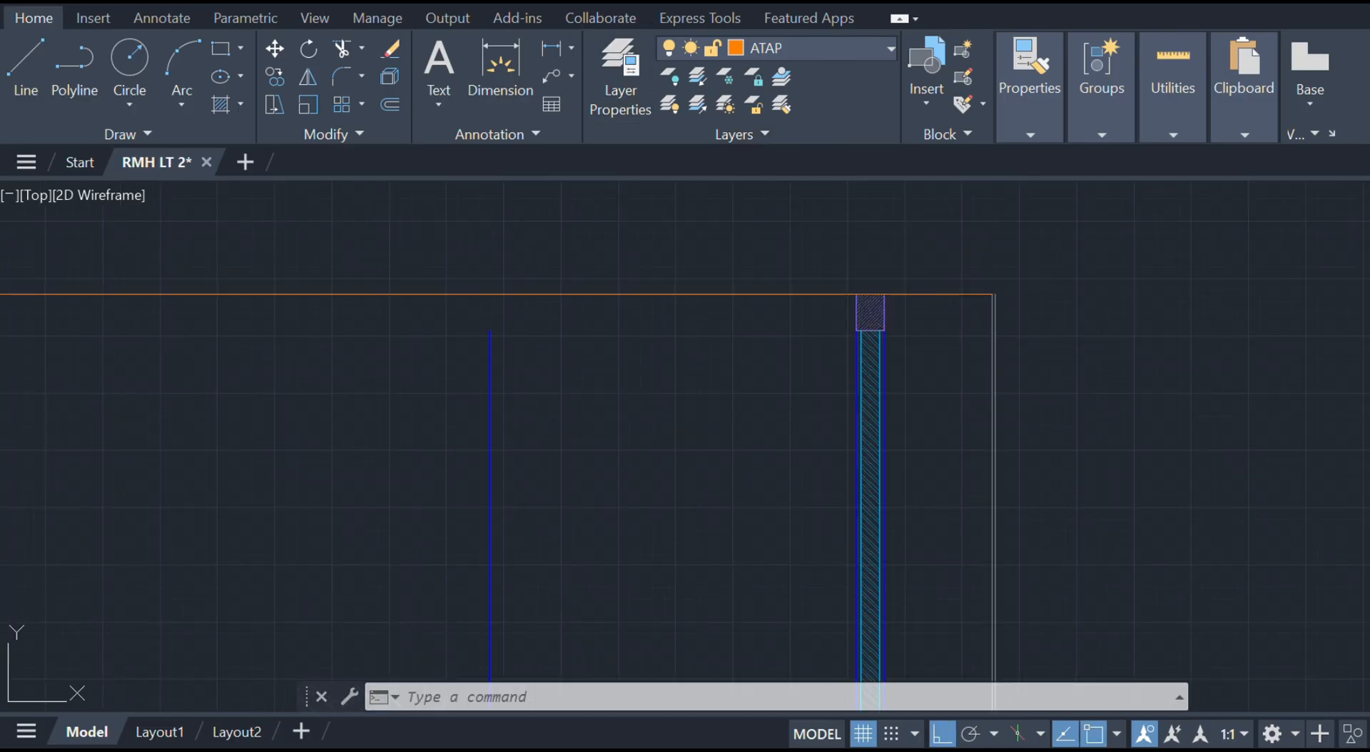
- Offset the short upper roof edge segment beside the right column 180 mm downward
{"action": "scroll", "coordinate": [839, 293], "scroll_direction": "up", "scroll_amount": 3}
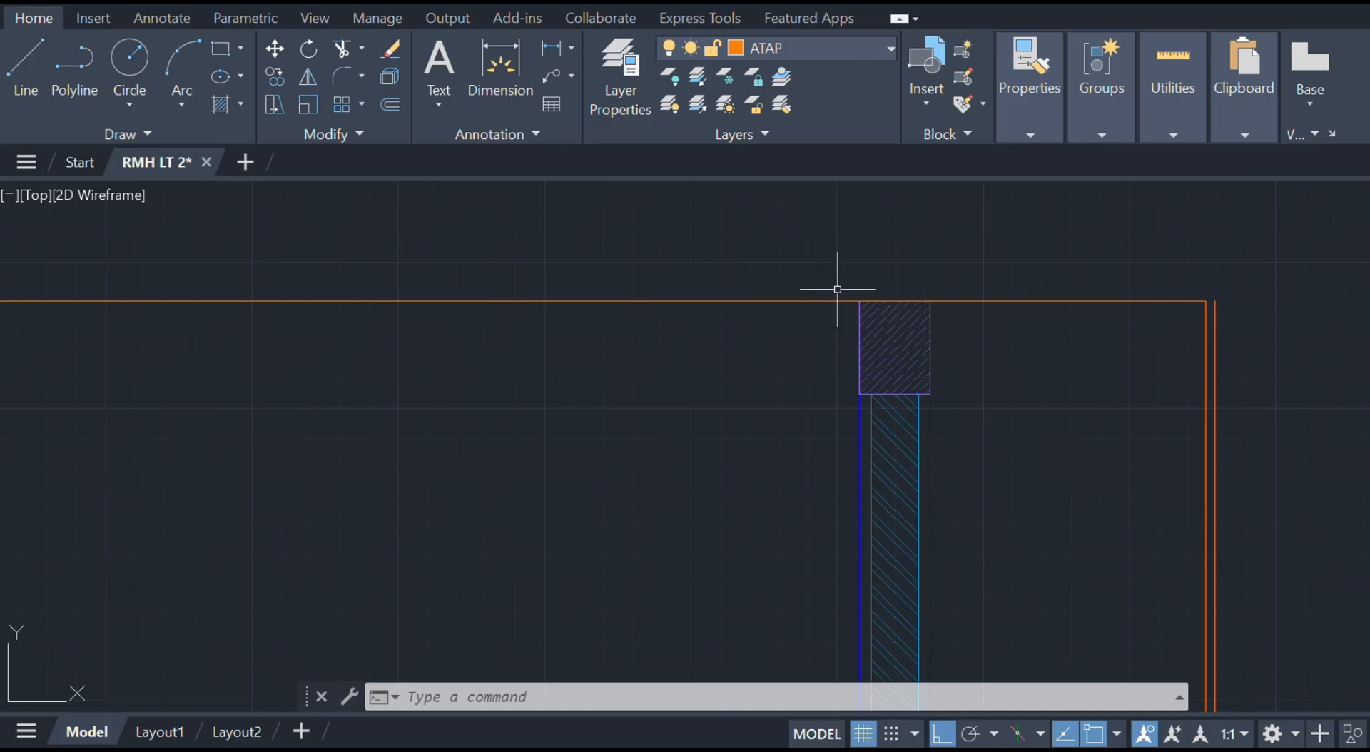
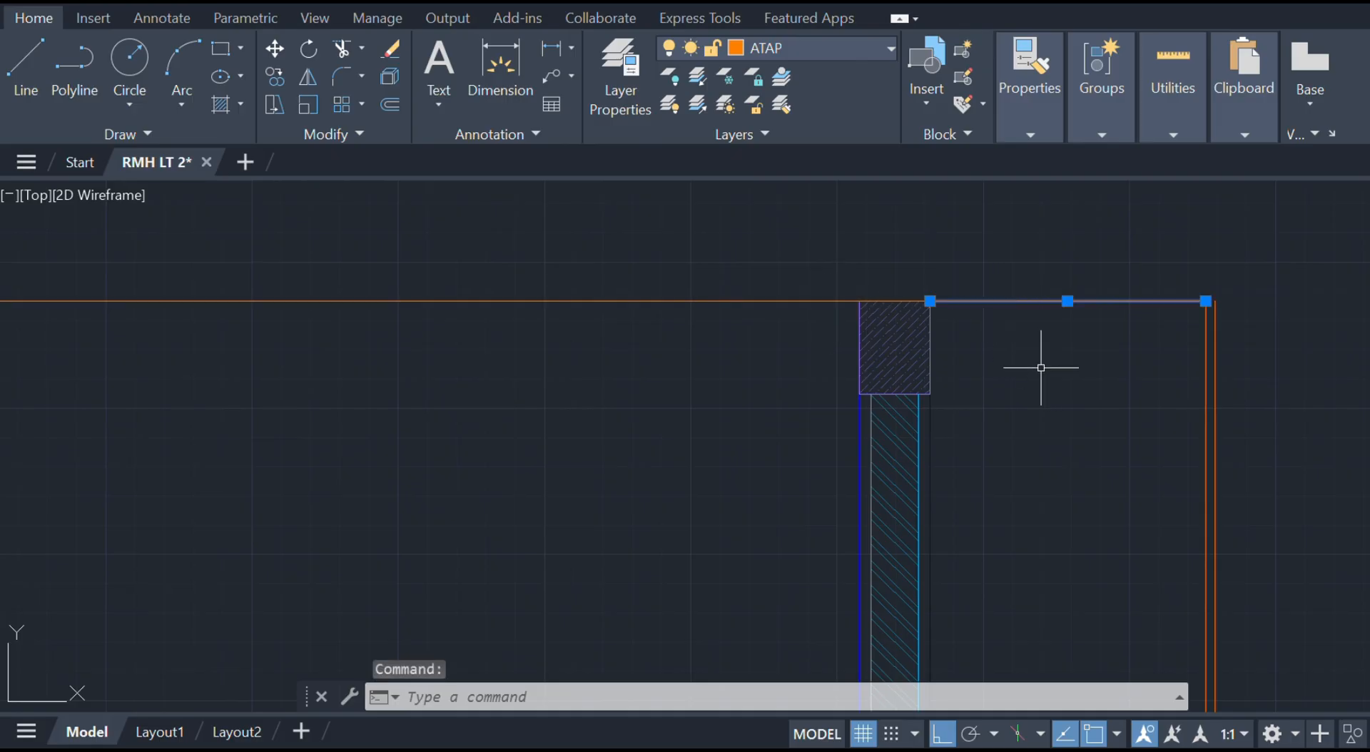
{"action": "middle_click_drag", "start_coordinate": [1041, 367], "coordinate": [914, 383]}
{"action": "type", "text": "o"}
{"action": "key", "text": "Return"}
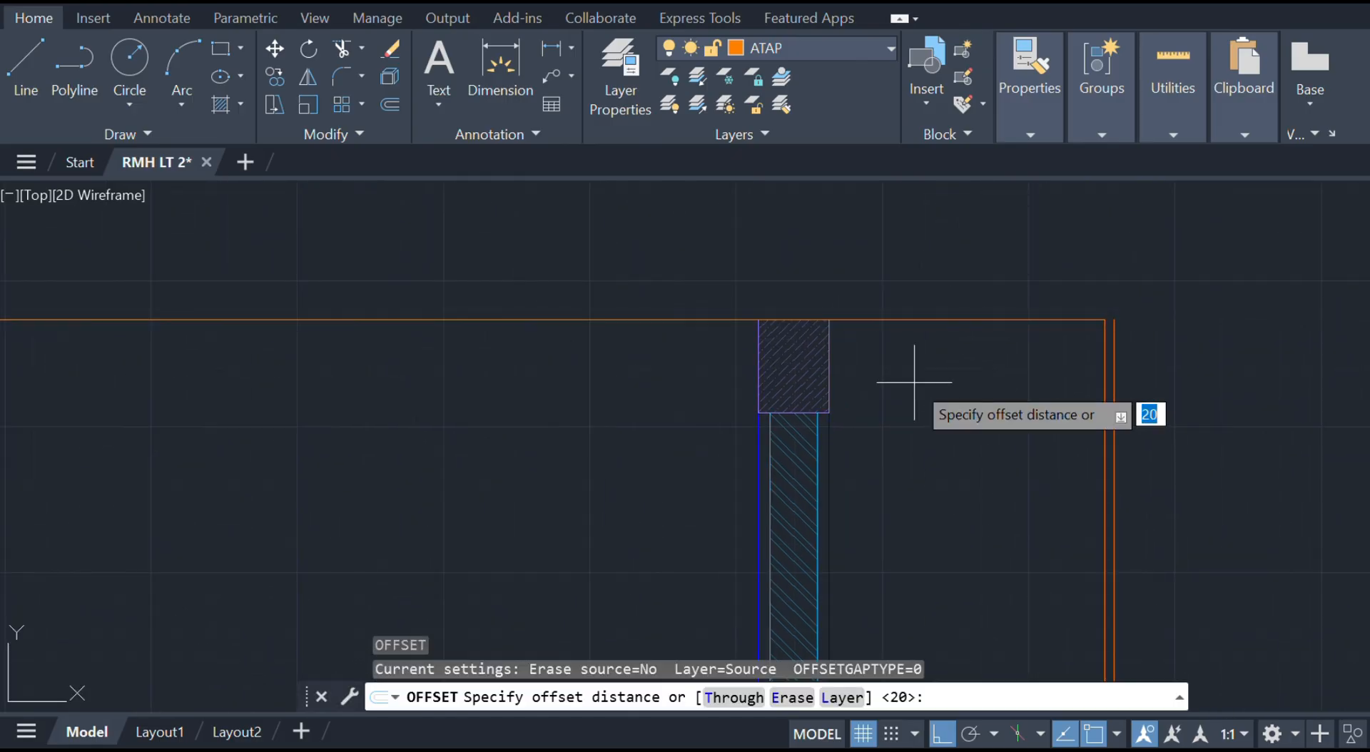
{"action": "key", "text": "Return"}
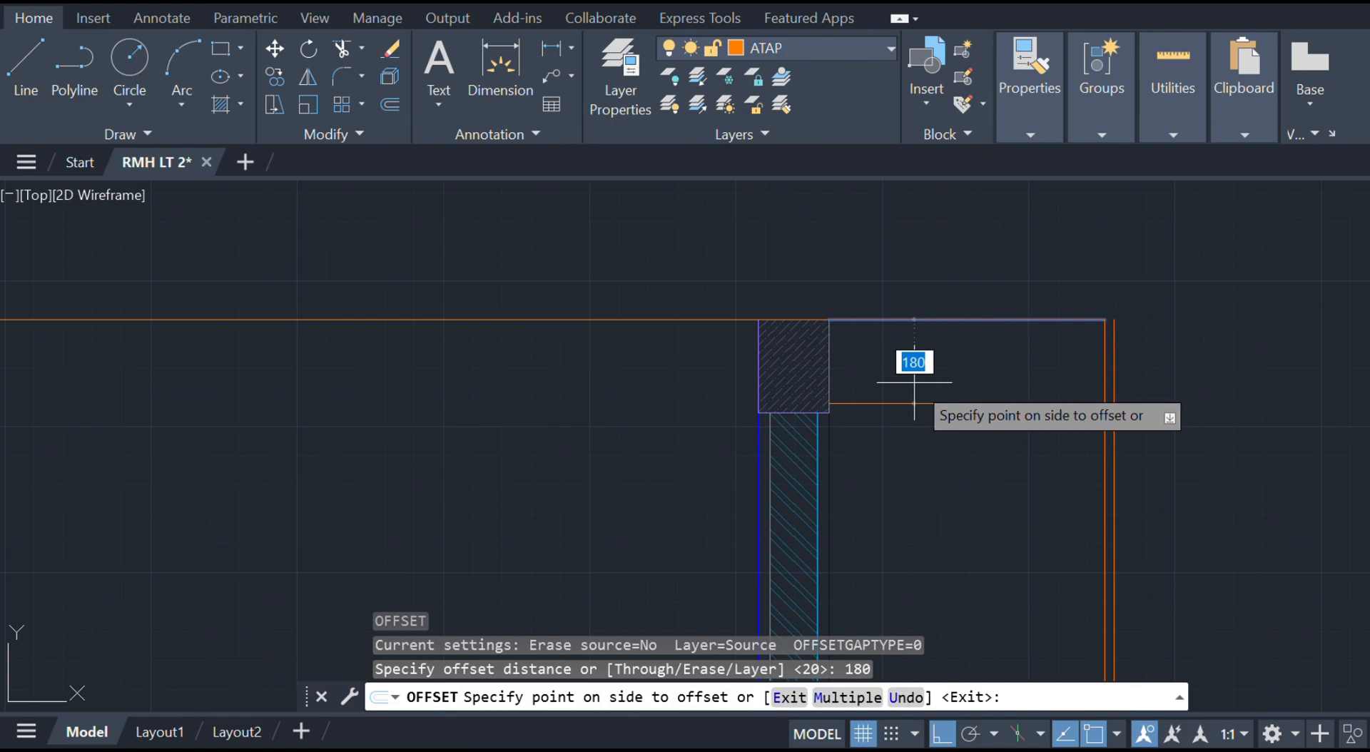
{"action": "left_click", "coordinate": [1020, 413]}
- Offset the new batten line 20 mm downward to form a pair
{"action": "left_click", "coordinate": [1036, 404]}
{"action": "scroll", "coordinate": [1036, 420], "scroll_direction": "up", "scroll_amount": 4}
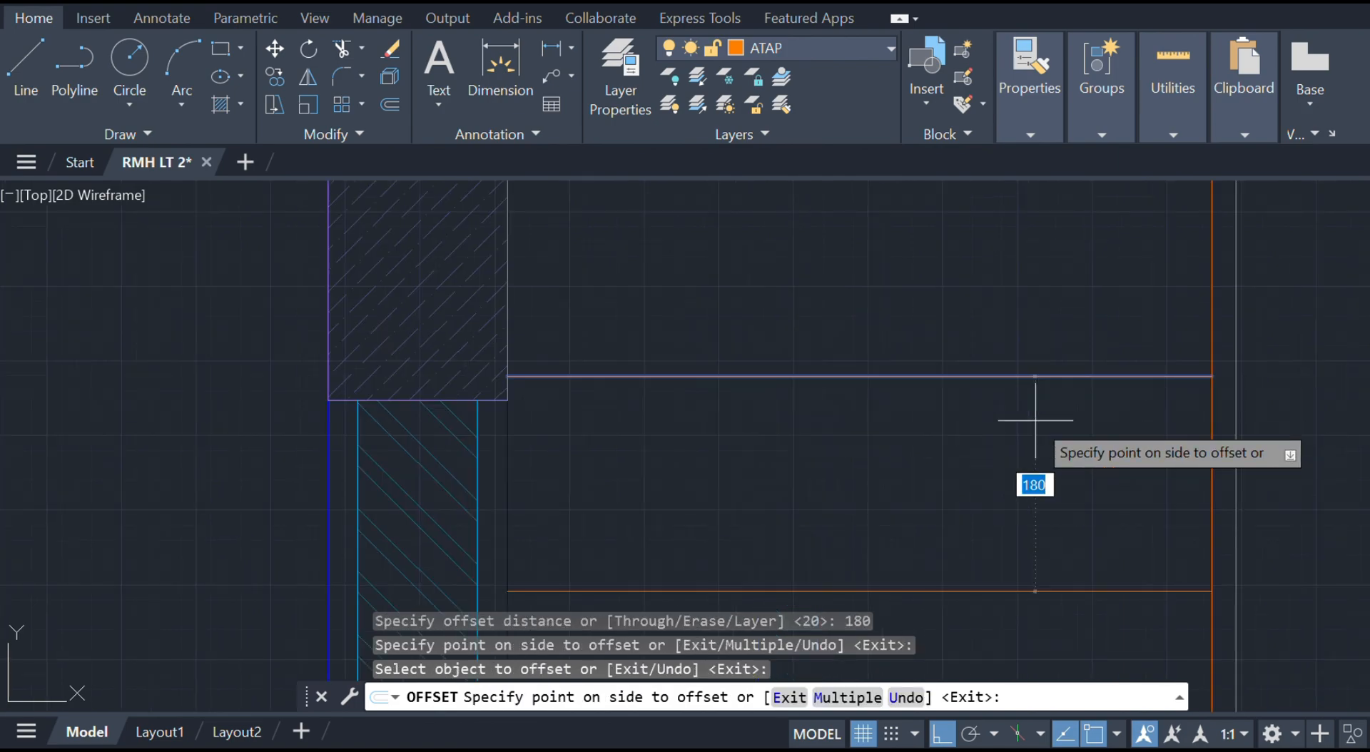
{"action": "left_click", "coordinate": [1036, 421]}
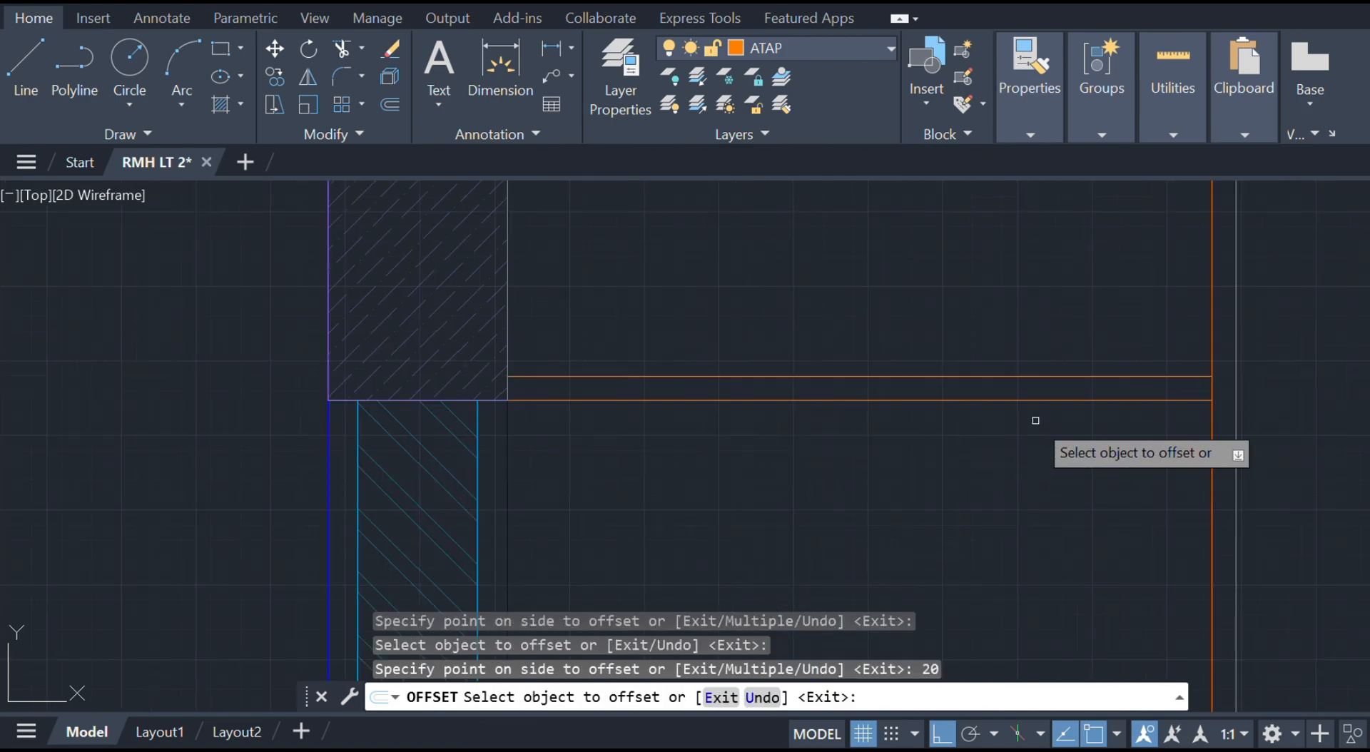
- Offset the lower line of the batten pair beside the right column 50 mm downward
{"action": "left_click", "coordinate": [1073, 399]}
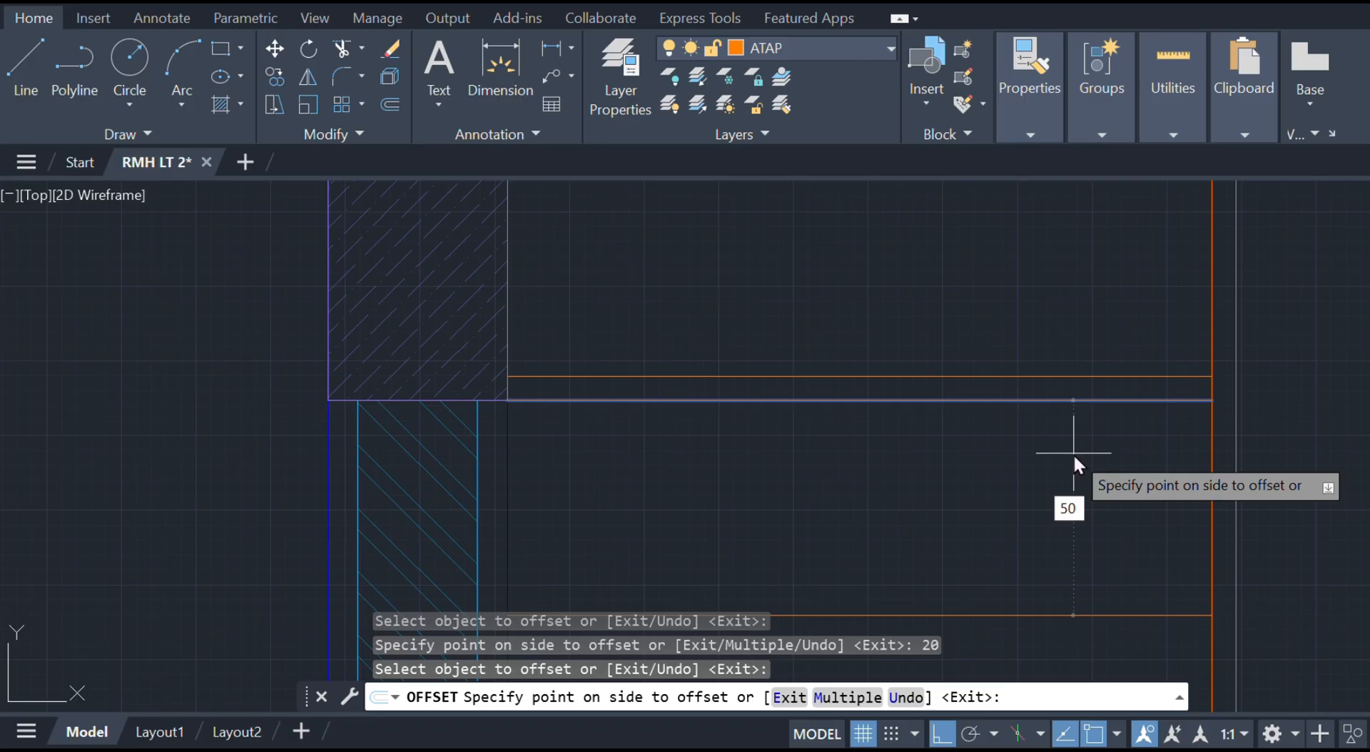
{"action": "type", "text": "50"}
{"action": "key", "text": "Return"}
{"action": "key", "text": "Escape"}
- Copy the three horizontal batten lines beside the right column straight downward at 200 and 400 mm from the originals
{"action": "left_click", "coordinate": [1110, 554]}
{"action": "left_click", "coordinate": [1029, 299]}
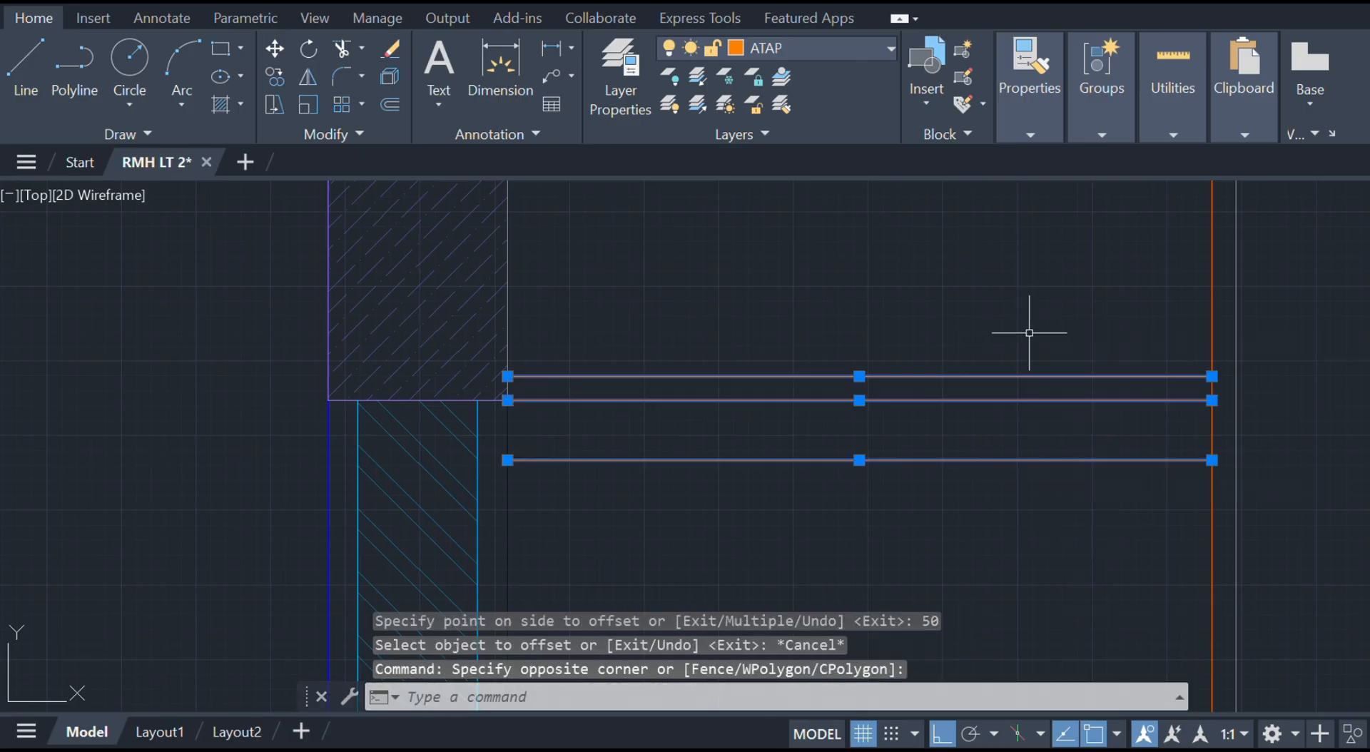
{"action": "type", "text": "CO"}
{"action": "key", "text": "Return"}
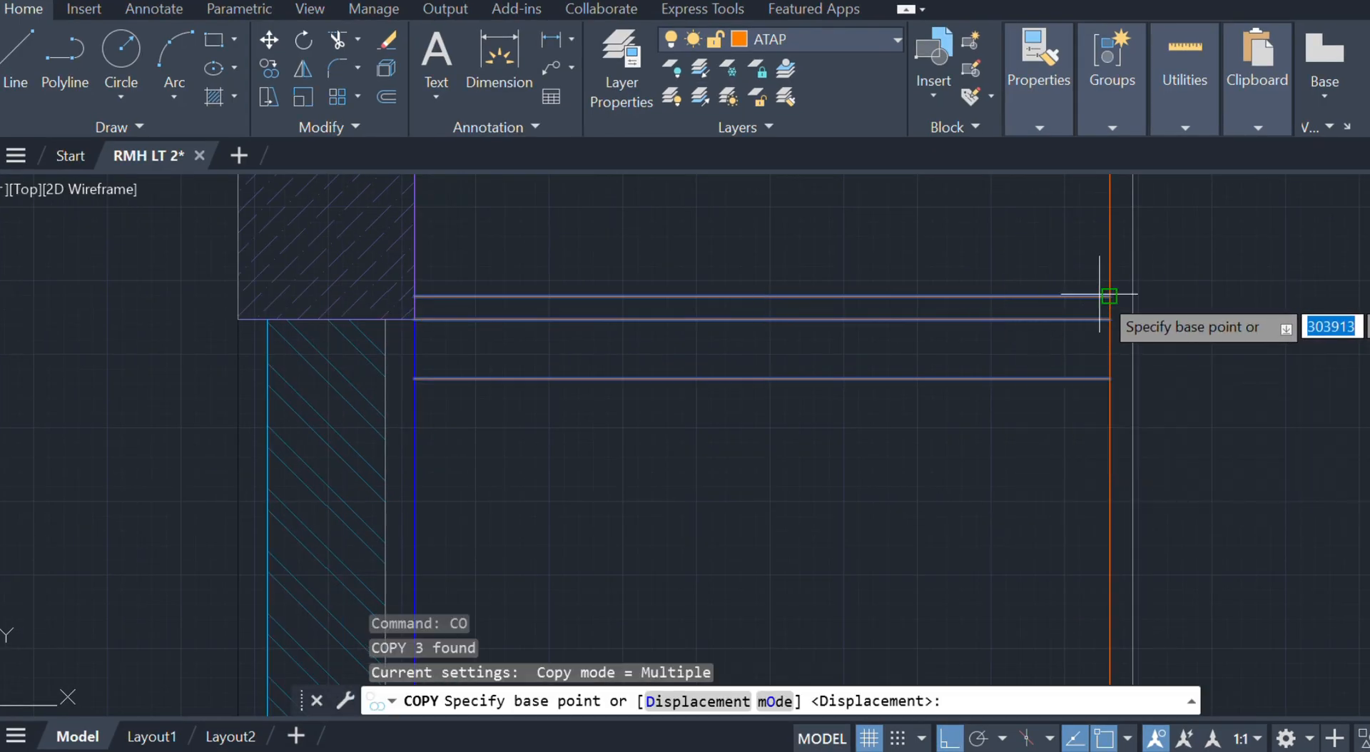
{"action": "left_click", "coordinate": [1101, 294]}
{"action": "type", "text": "20"}
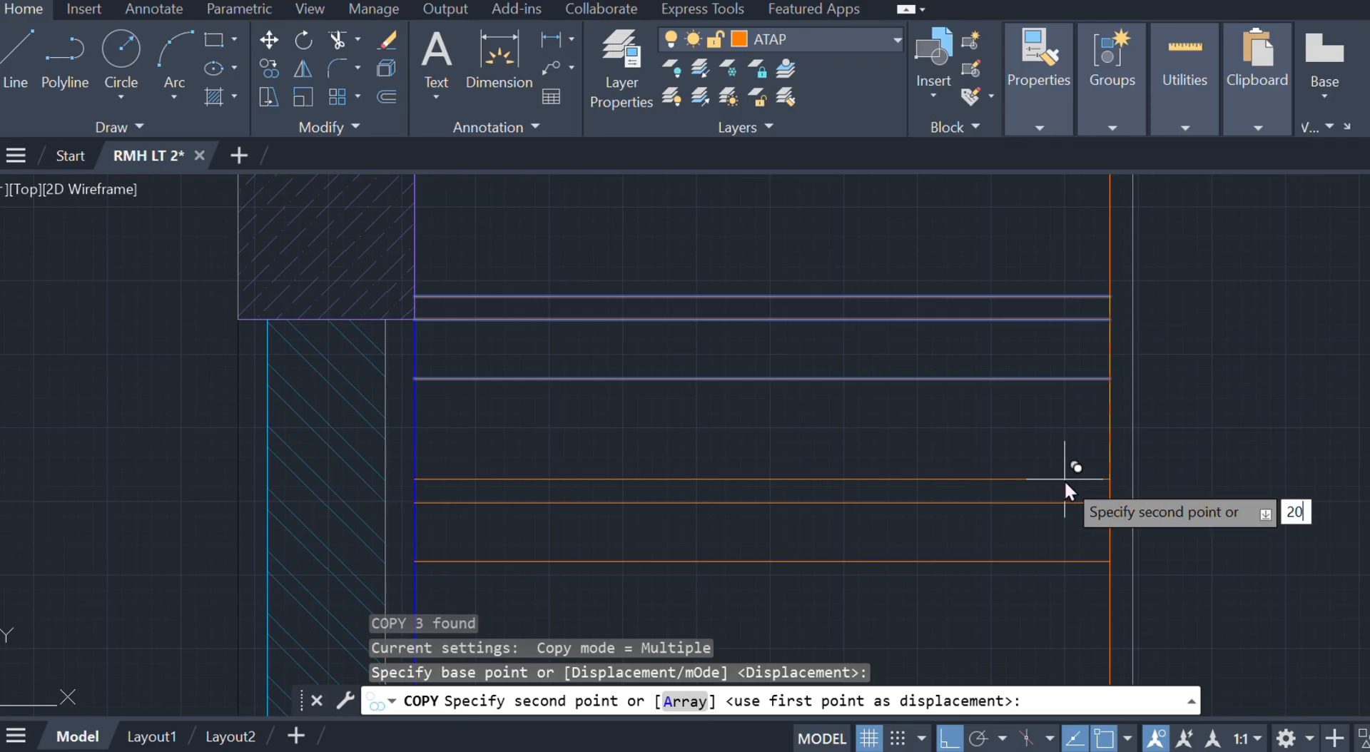
{"action": "type", "text": "0"}
{"action": "key", "text": "Return"}
{"action": "scroll", "coordinate": [1068, 459], "scroll_direction": "down", "scroll_amount": 3}
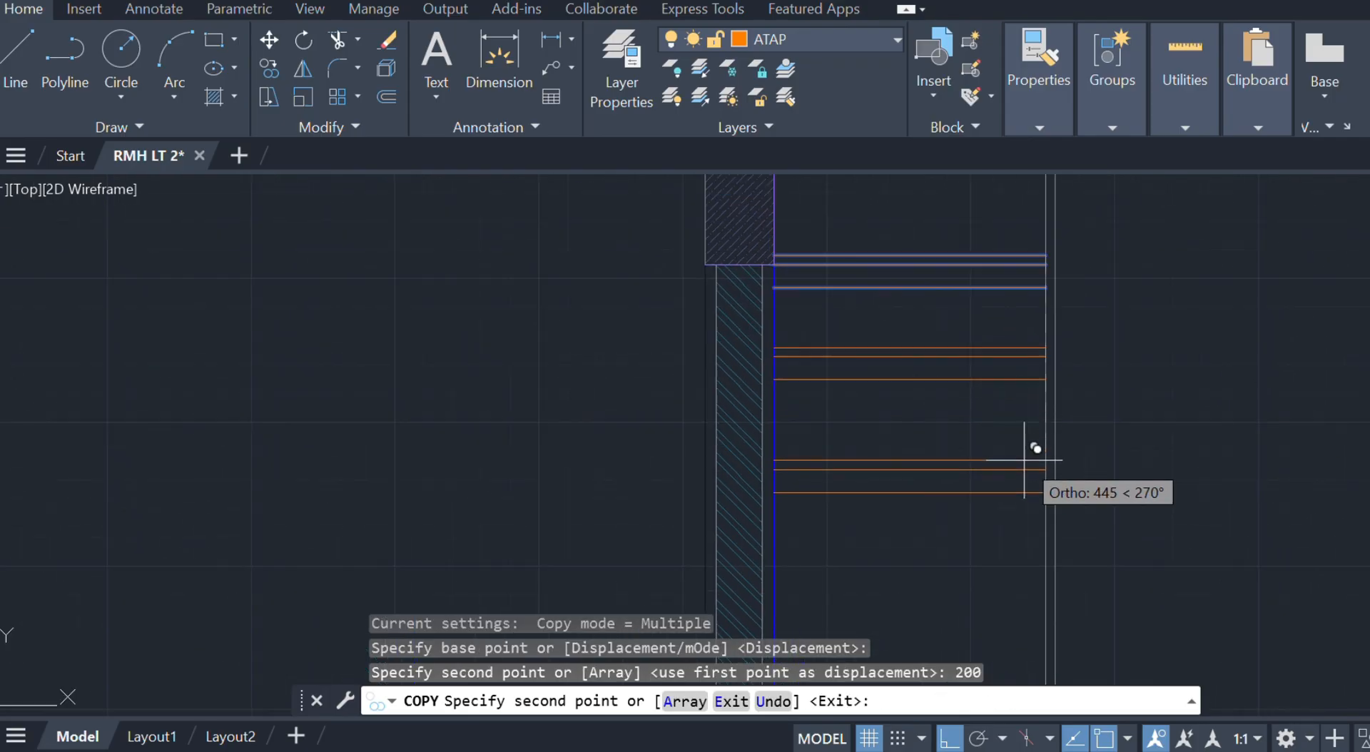
{"action": "type", "text": "400"}
{"action": "key", "text": "Return"}
- Place more copies of the three batten lines at 600, 800, 1000, 1200 and 1400 mm below the originals
{"action": "middle_click_drag", "start_coordinate": [940, 539], "coordinate": [936, 401]}
{"action": "type", "text": "600"}
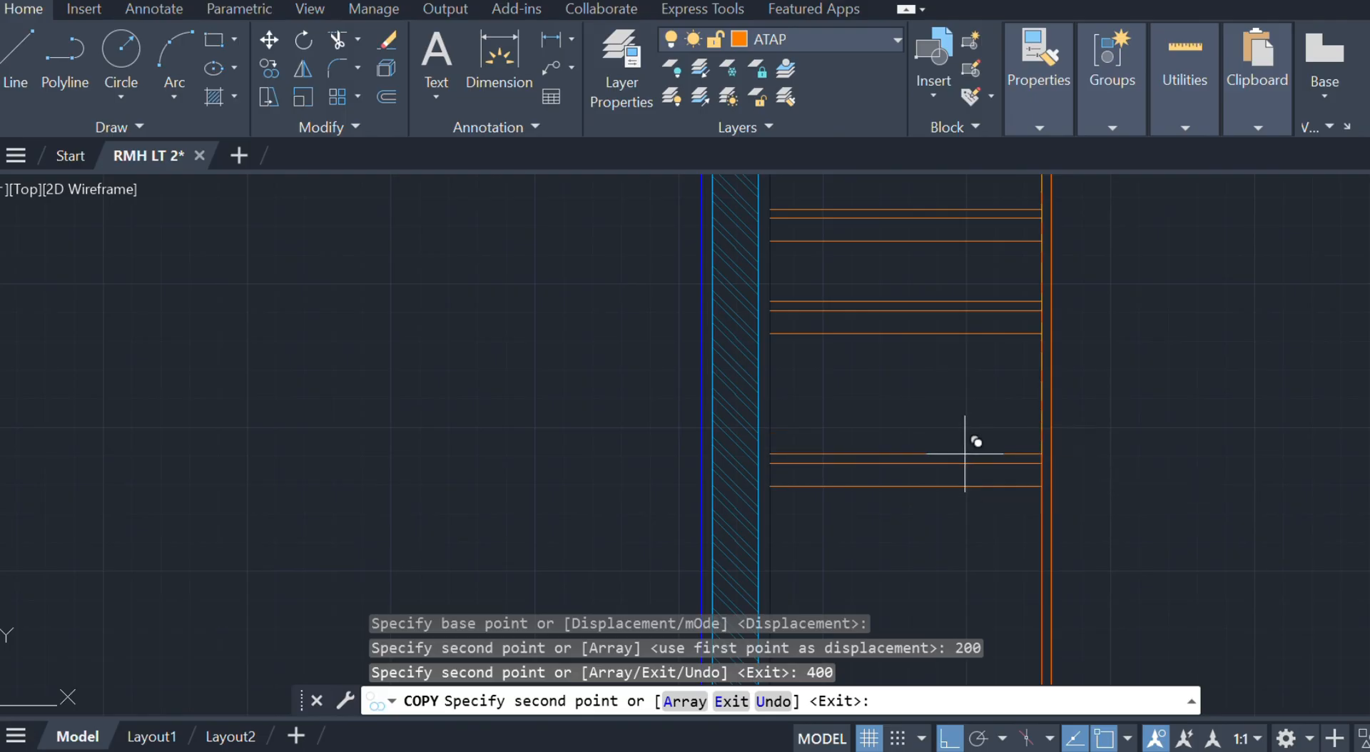
{"action": "key", "text": "Return"}
{"action": "type", "text": "800"}
{"action": "key", "text": "Return"}
{"action": "middle_click_drag", "start_coordinate": [973, 502], "coordinate": [972, 376]}
{"action": "type", "text": "1000"}
{"action": "key", "text": "Return"}
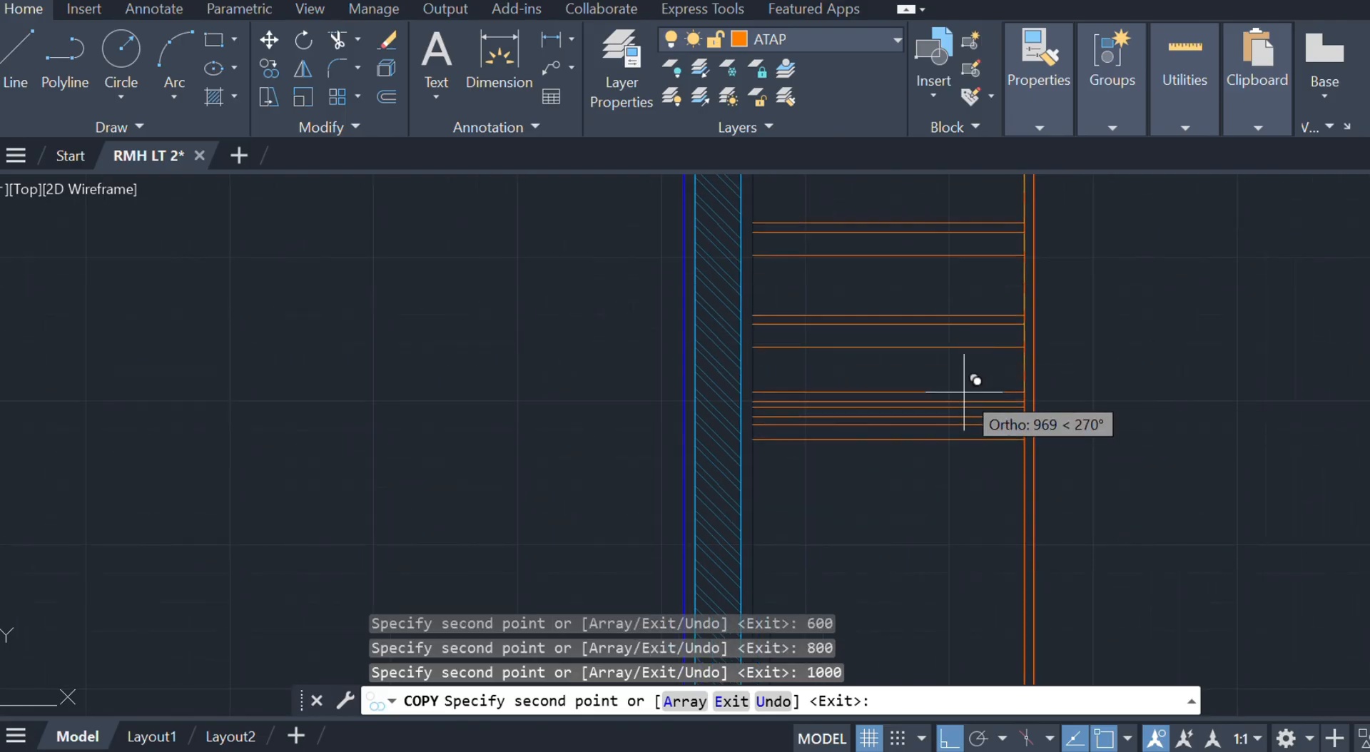
{"action": "type", "text": "1200"}
{"action": "key", "text": "Return"}
{"action": "middle_click_drag", "start_coordinate": [913, 541], "coordinate": [864, 460]}
{"action": "type", "text": "1400"}
{"action": "key", "text": "Return"}
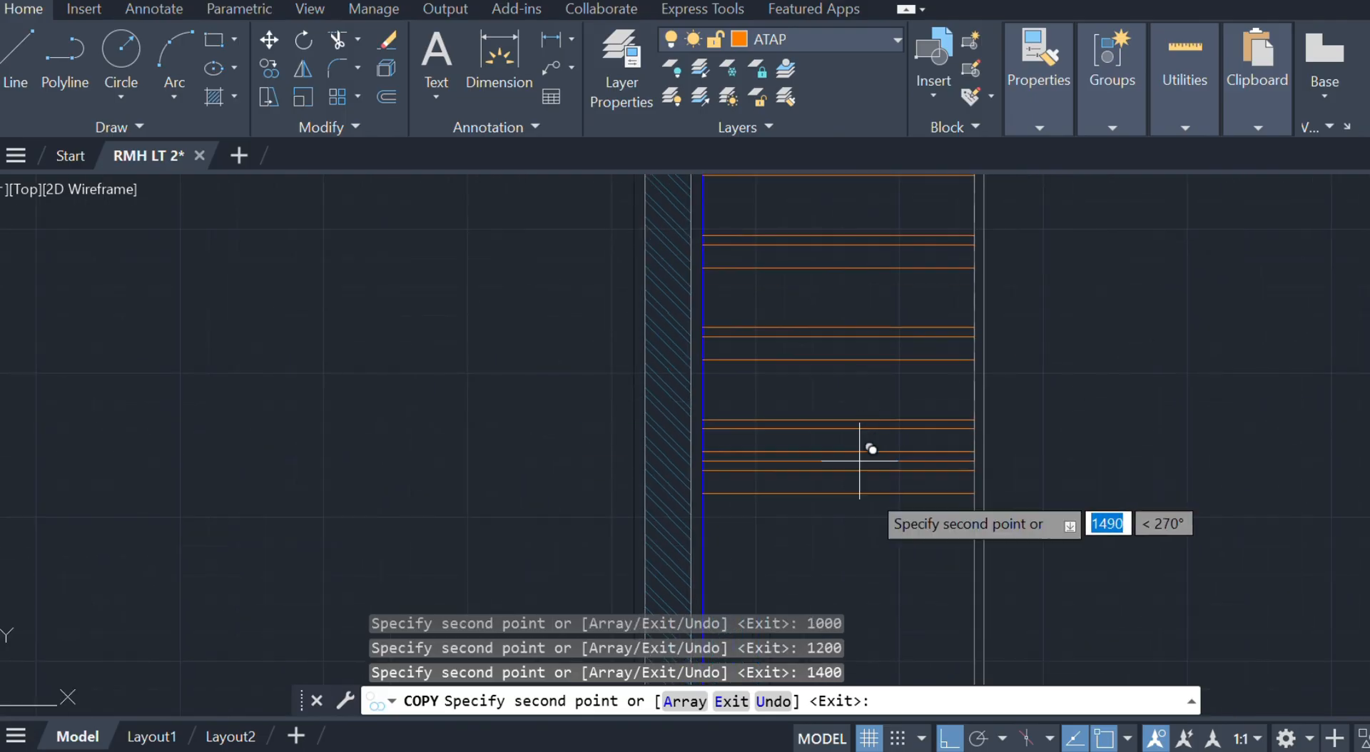
- Place the remaining copies of the three batten lines at 1600, 1800, 2000, 2200 and 2400 mm below the originals
{"action": "type", "text": "1600"}
{"action": "key", "text": "Return"}
{"action": "middle_click_drag", "start_coordinate": [854, 511], "coordinate": [911, 379]}
{"action": "type", "text": "1800"}
{"action": "key", "text": "Return"}
{"action": "type", "text": "2000"}
{"action": "key", "text": "Return"}
{"action": "type", "text": "2200"}
{"action": "key", "text": "Return"}
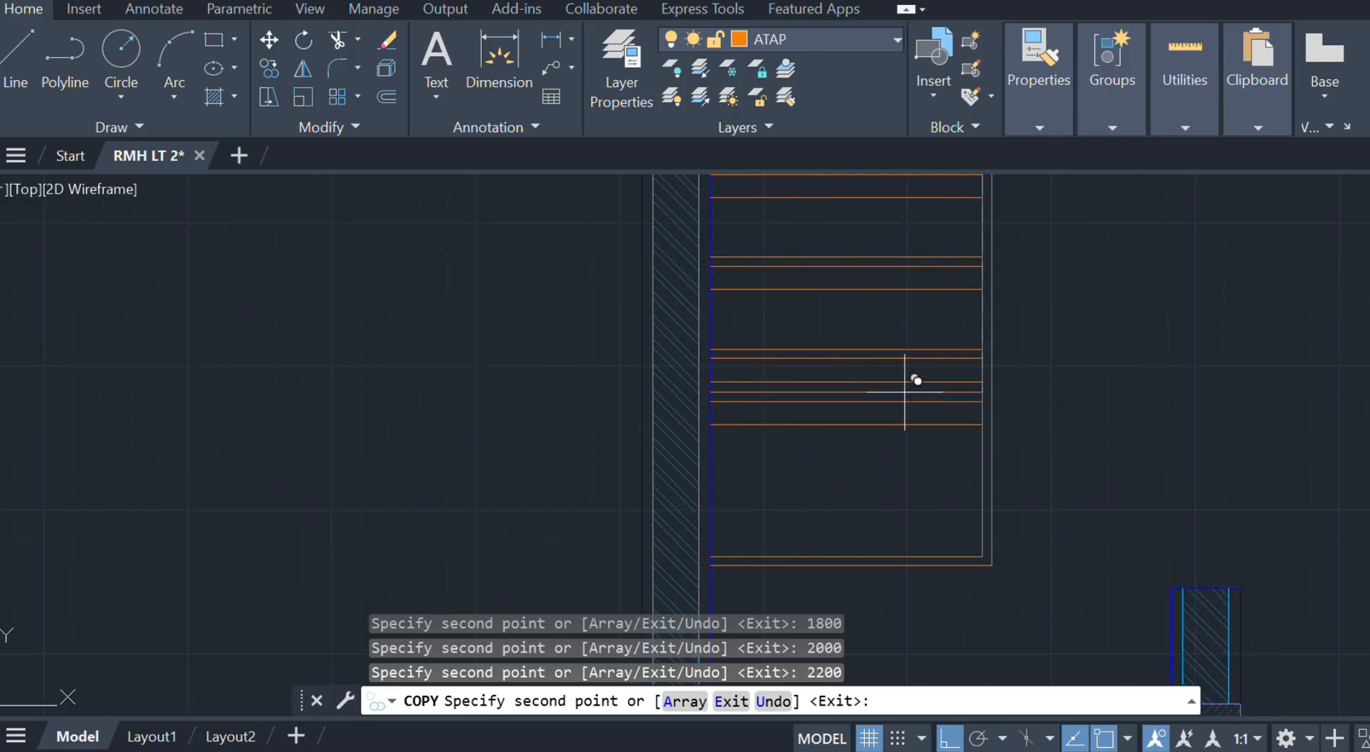
{"action": "type", "text": "2400"}
{"action": "key", "text": "Return"}
{"action": "key", "text": "Escape"}
- Extend all the batten lines past the inner vertical roof edge to the outer one, using a fence
{"action": "scroll", "coordinate": [961, 498], "scroll_direction": "up", "scroll_amount": 2}
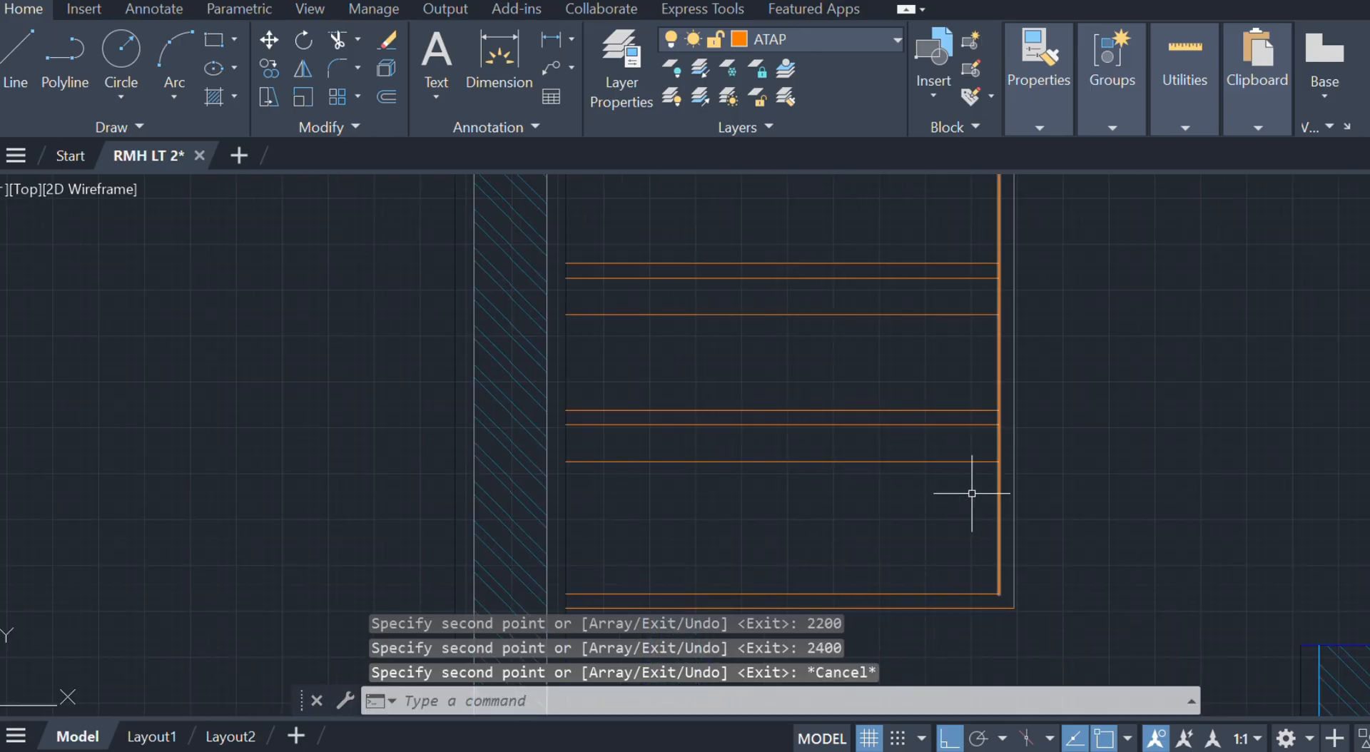
{"action": "scroll", "coordinate": [884, 493], "scroll_direction": "down", "scroll_amount": 2}
{"action": "type", "text": "ex"}
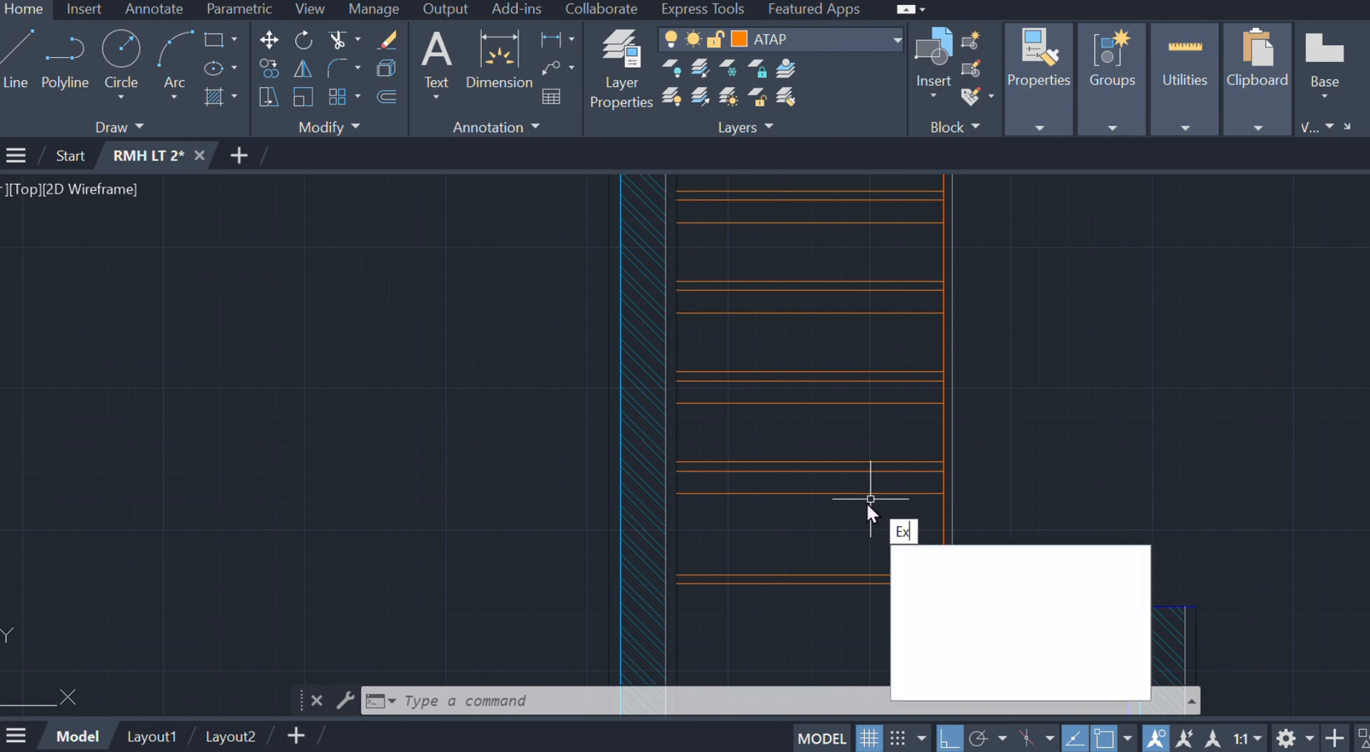
{"action": "key", "text": "Return"}
{"action": "left_click", "coordinate": [889, 514]}
{"action": "middle_click_drag", "start_coordinate": [882, 233], "coordinate": [890, 467]}
{"action": "scroll", "coordinate": [898, 407], "scroll_direction": "down", "scroll_amount": 2}
{"action": "middle_click_drag", "start_coordinate": [904, 280], "coordinate": [931, 550]}
{"action": "scroll", "coordinate": [932, 514], "scroll_direction": "up", "scroll_amount": 2}
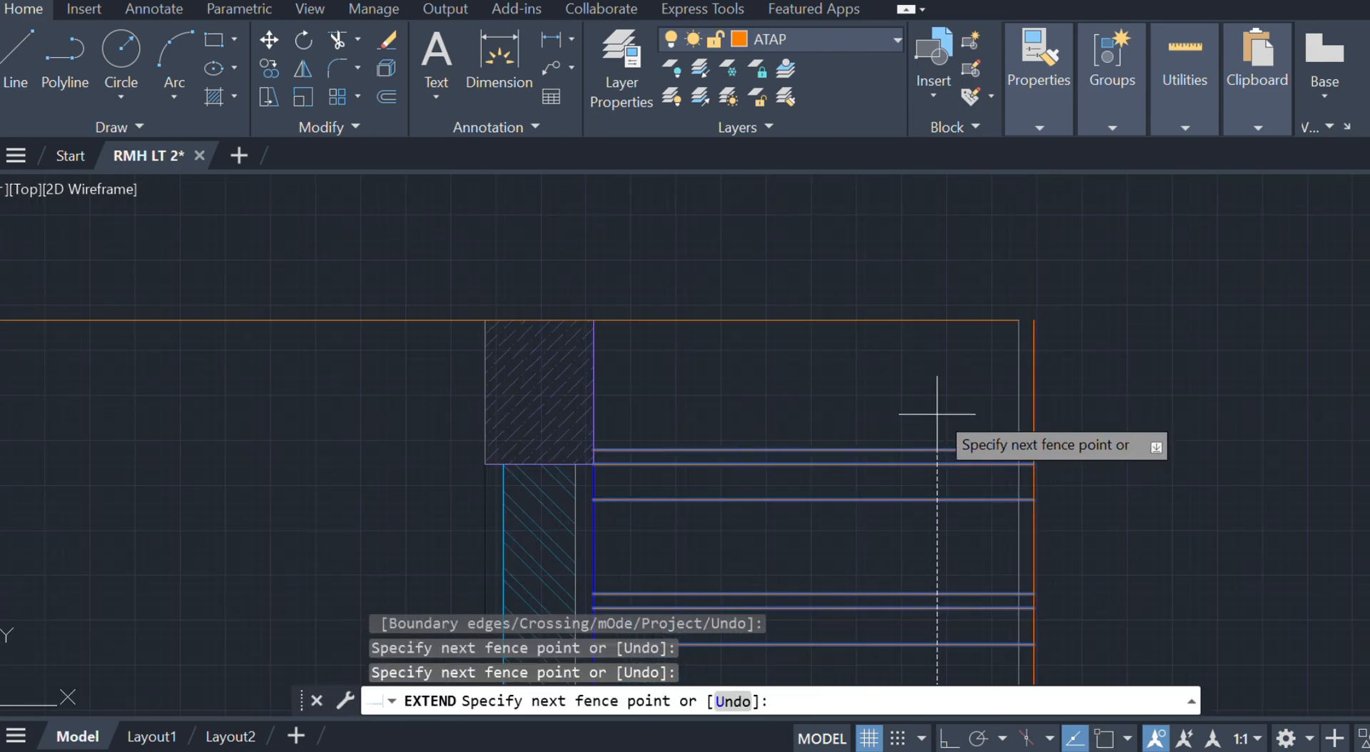
{"action": "key", "text": "Escape"}
- Offset both segments of the upper roof edge, beside the right column and along the main span, 20 mm upward
{"action": "middle_click_drag", "start_coordinate": [731, 375], "coordinate": [1094, 373]}
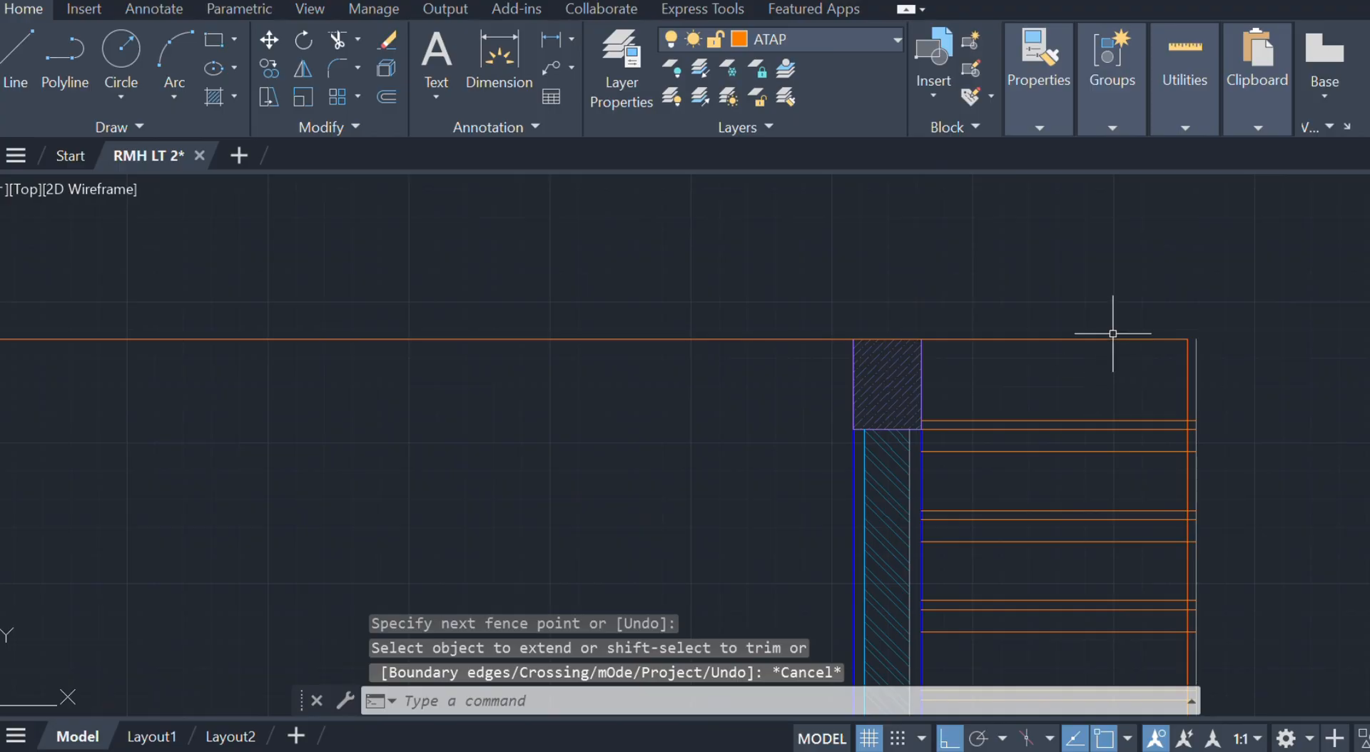
{"action": "type", "text": "o"}
{"action": "key", "text": "Return"}
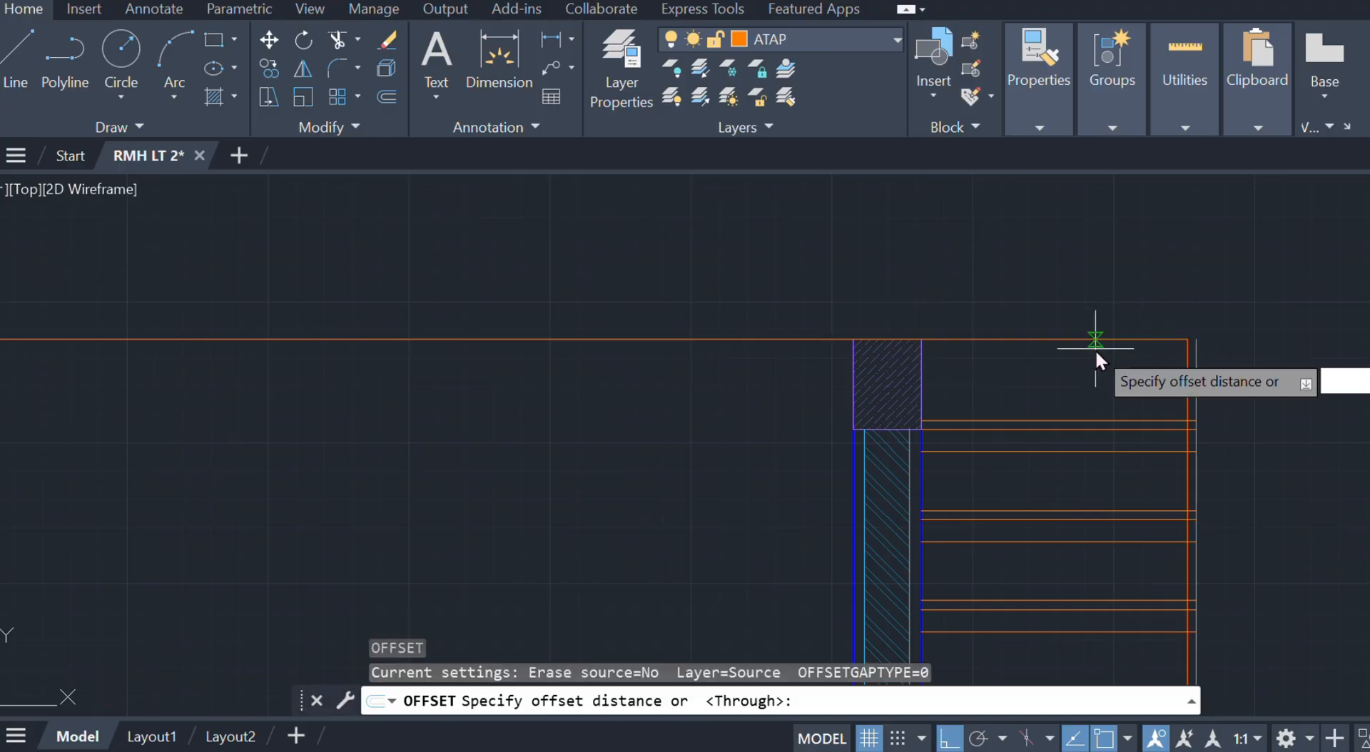
{"action": "type", "text": "20"}
{"action": "key", "text": "Return"}
{"action": "left_click", "coordinate": [1095, 340]}
{"action": "left_click", "coordinate": [1049, 242]}
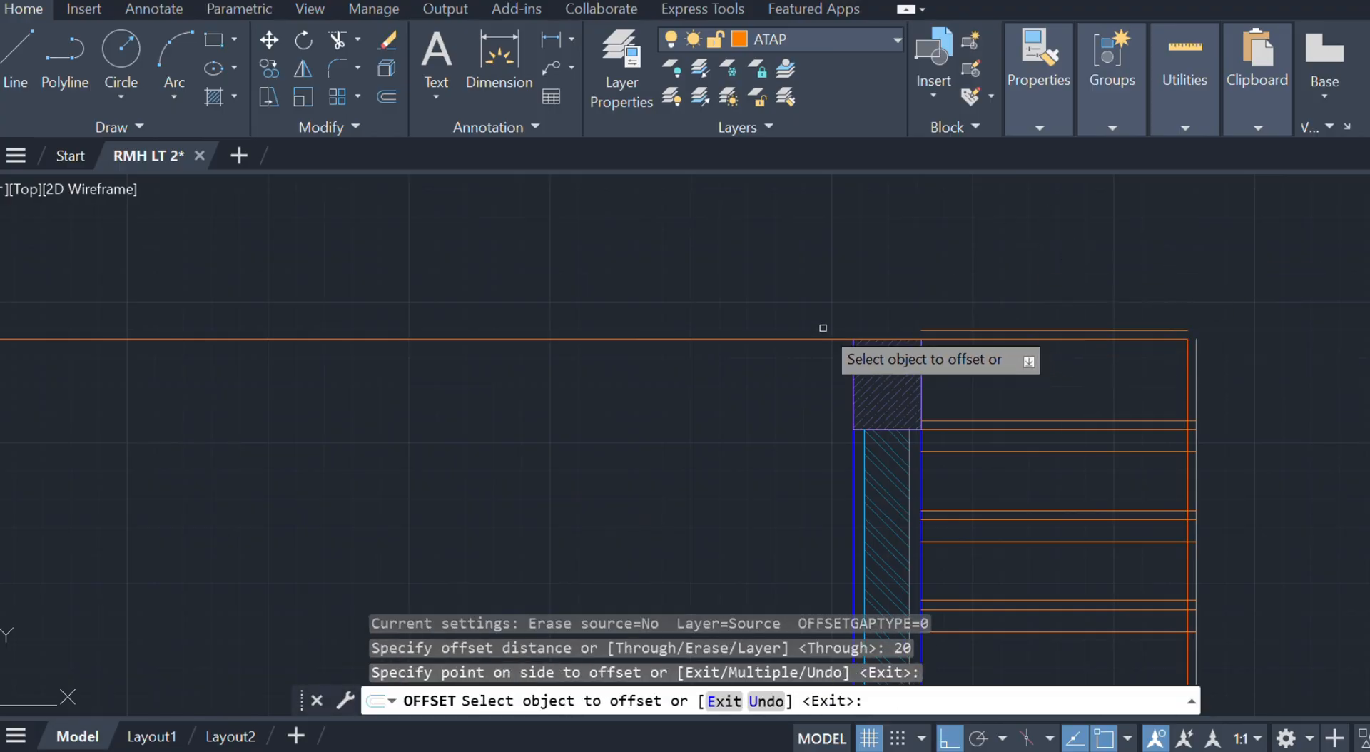
{"action": "left_click", "coordinate": [798, 339]}
{"action": "left_click", "coordinate": [792, 285]}
{"action": "key", "text": "Escape"}
- Fillet the new upper roof edge line and the outer vertical edge line into a sharp corner
{"action": "middle_click_drag", "start_coordinate": [1213, 351], "coordinate": [1040, 390]}
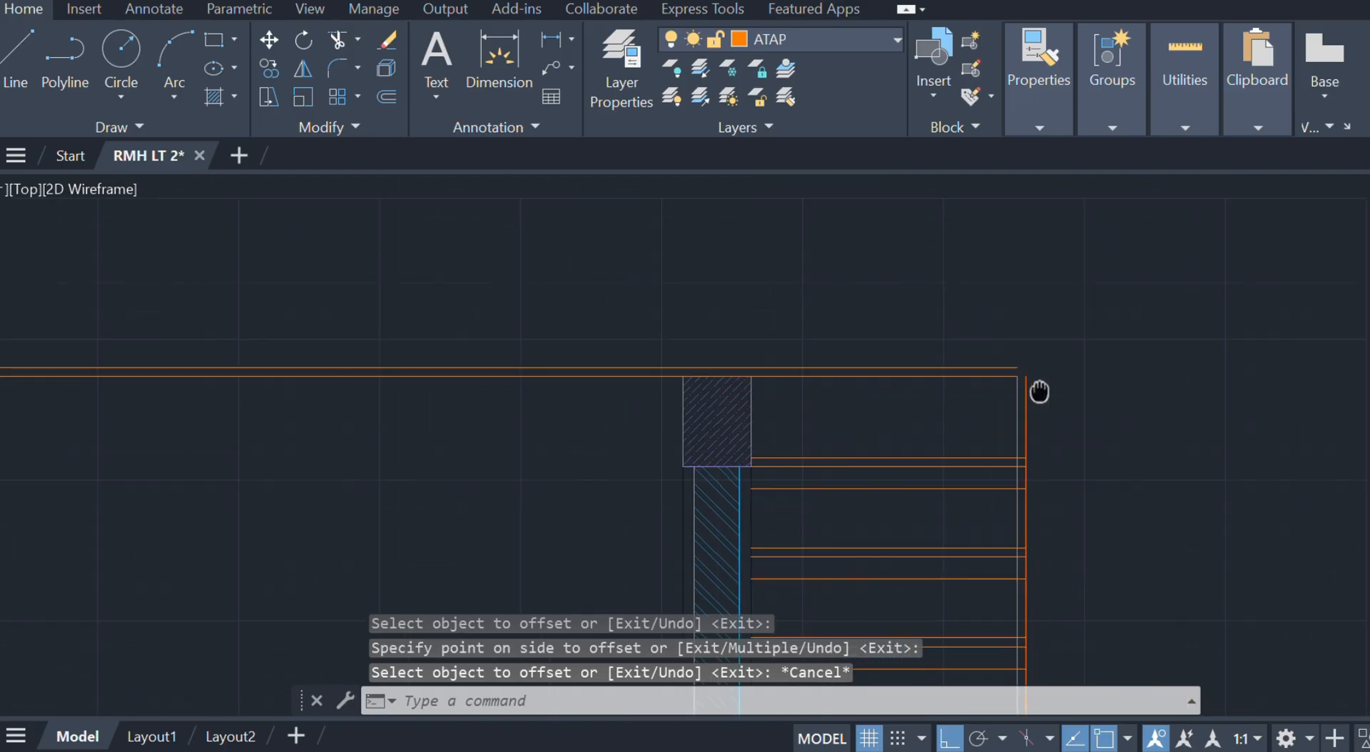
{"action": "scroll", "coordinate": [1040, 391], "scroll_direction": "up", "scroll_amount": 4}
{"action": "key", "text": "Escape"}
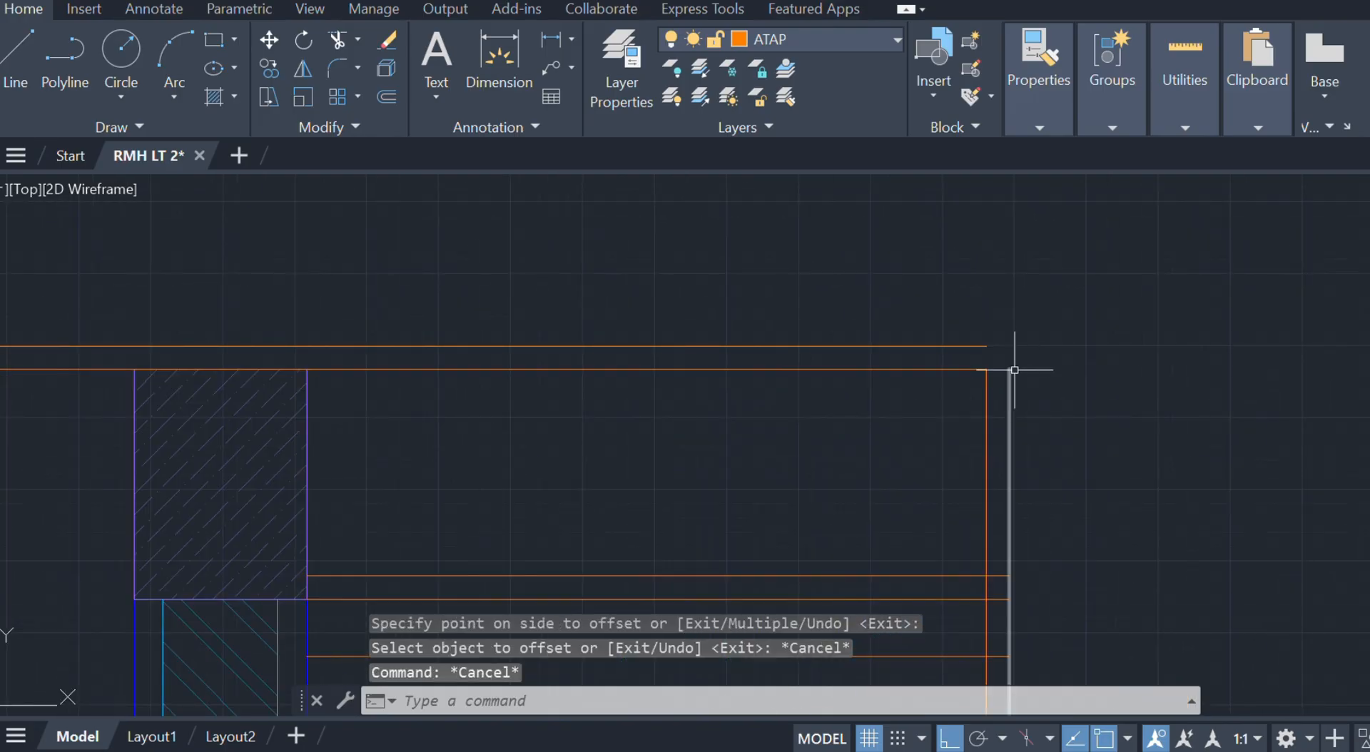
{"action": "type", "text": "f"}
{"action": "key", "text": "Return"}
{"action": "left_click", "coordinate": [983, 347]}
{"action": "left_click", "coordinate": [1009, 384]}
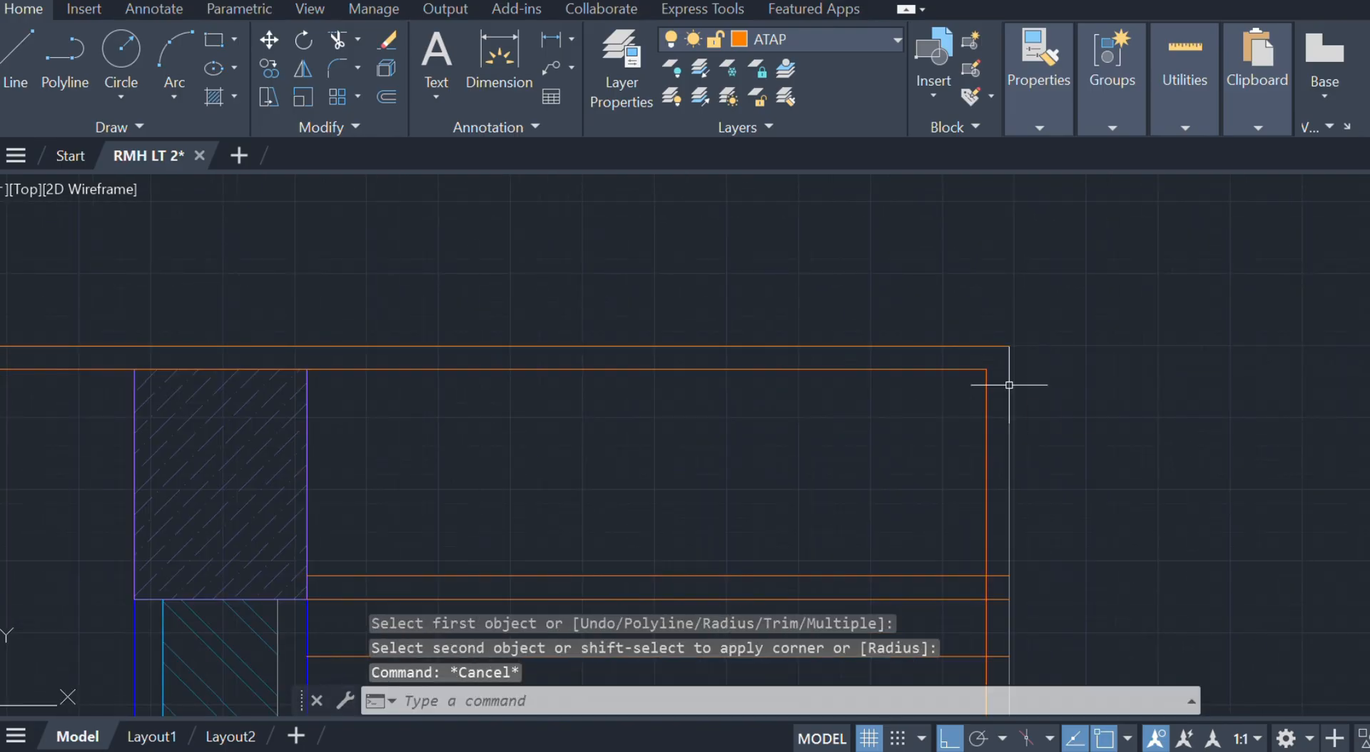
- Extend the inner upper roof edge line beside the right column to the outer vertical edge line
{"action": "type", "text": "ex"}
{"action": "key", "text": "Return"}
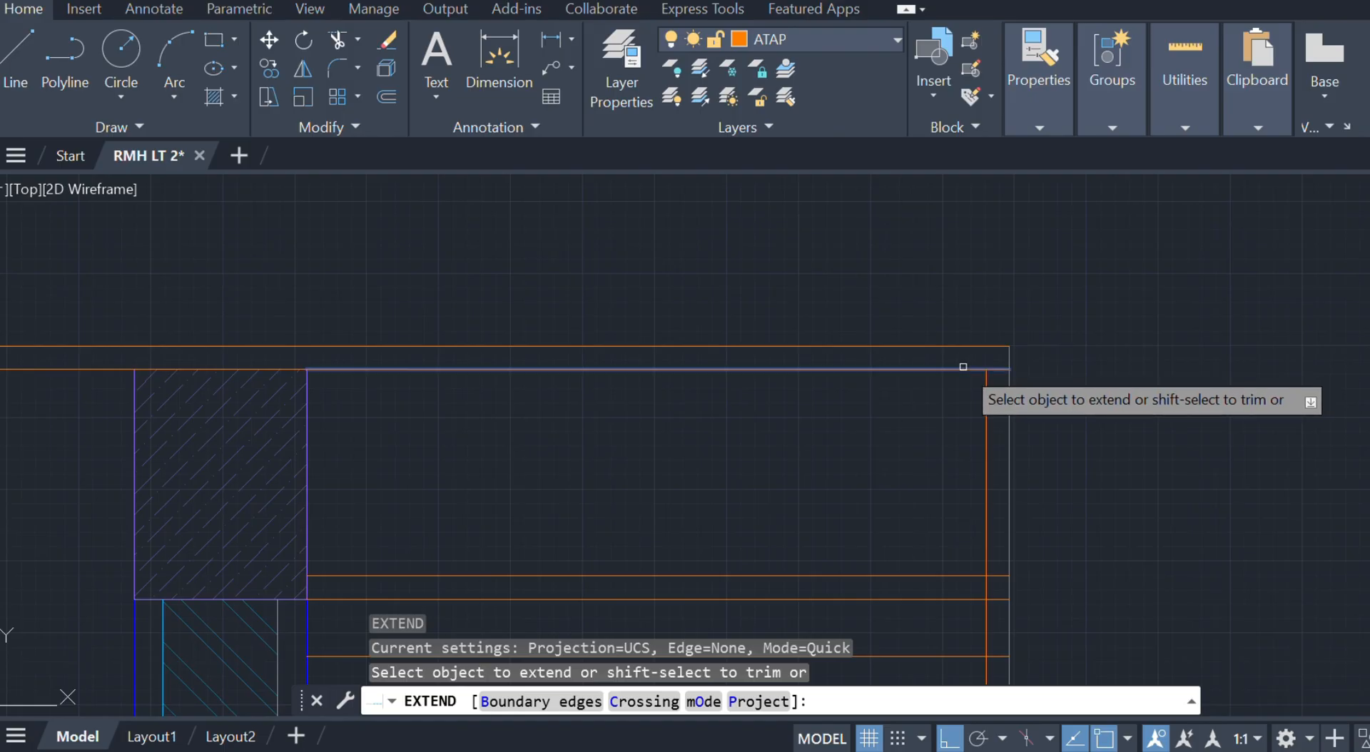
- Extend the inner horizontal and inner vertical roof lines to the outer lines at the plan's upper-right corner
{"action": "left_click", "coordinate": [963, 369]}
{"action": "left_click", "coordinate": [986, 389]}
{"action": "key", "text": "Escape"}
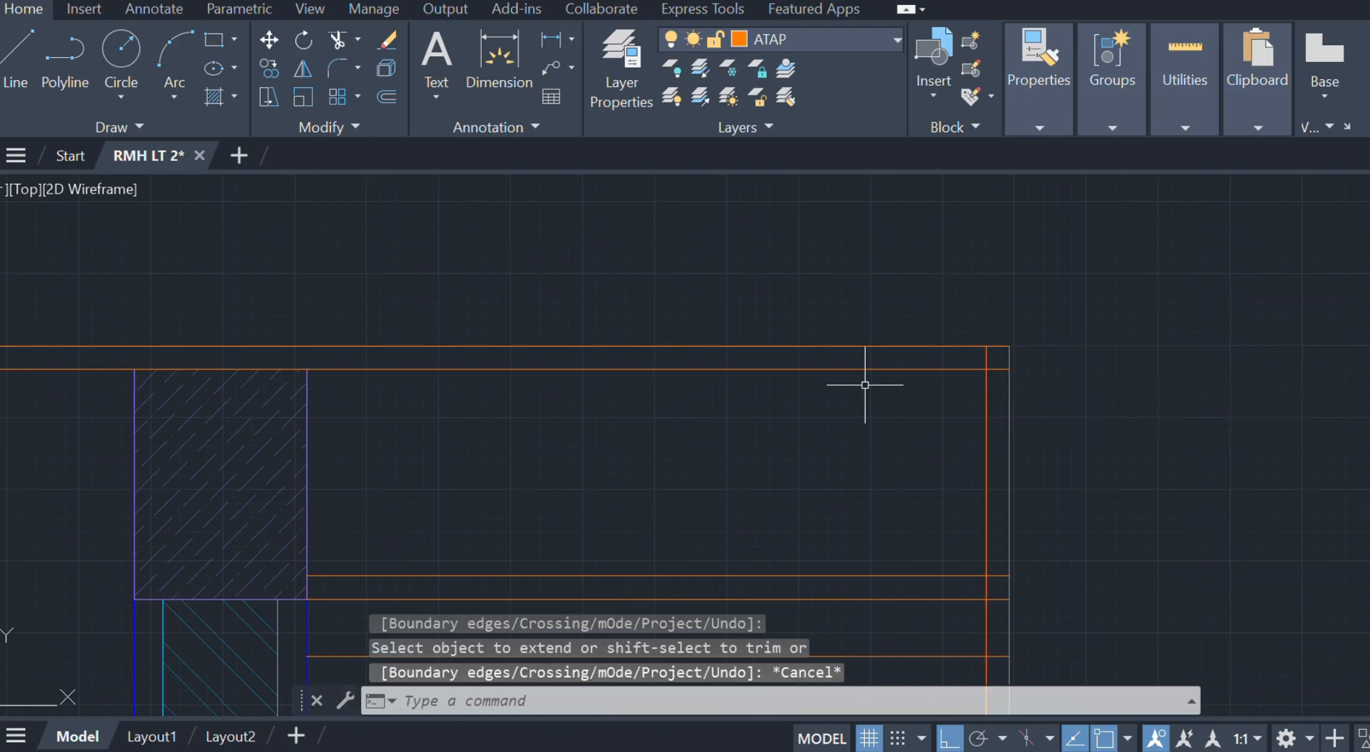
- Draw a line from the upper-left column's outer top corner, 590 to the left and 1250 down
{"action": "scroll", "coordinate": [862, 385], "scroll_direction": "down", "scroll_amount": 4}
{"action": "middle_click_drag", "start_coordinate": [919, 384], "coordinate": [1115, 348]}
{"action": "scroll", "coordinate": [1116, 348], "scroll_direction": "down", "scroll_amount": 9}
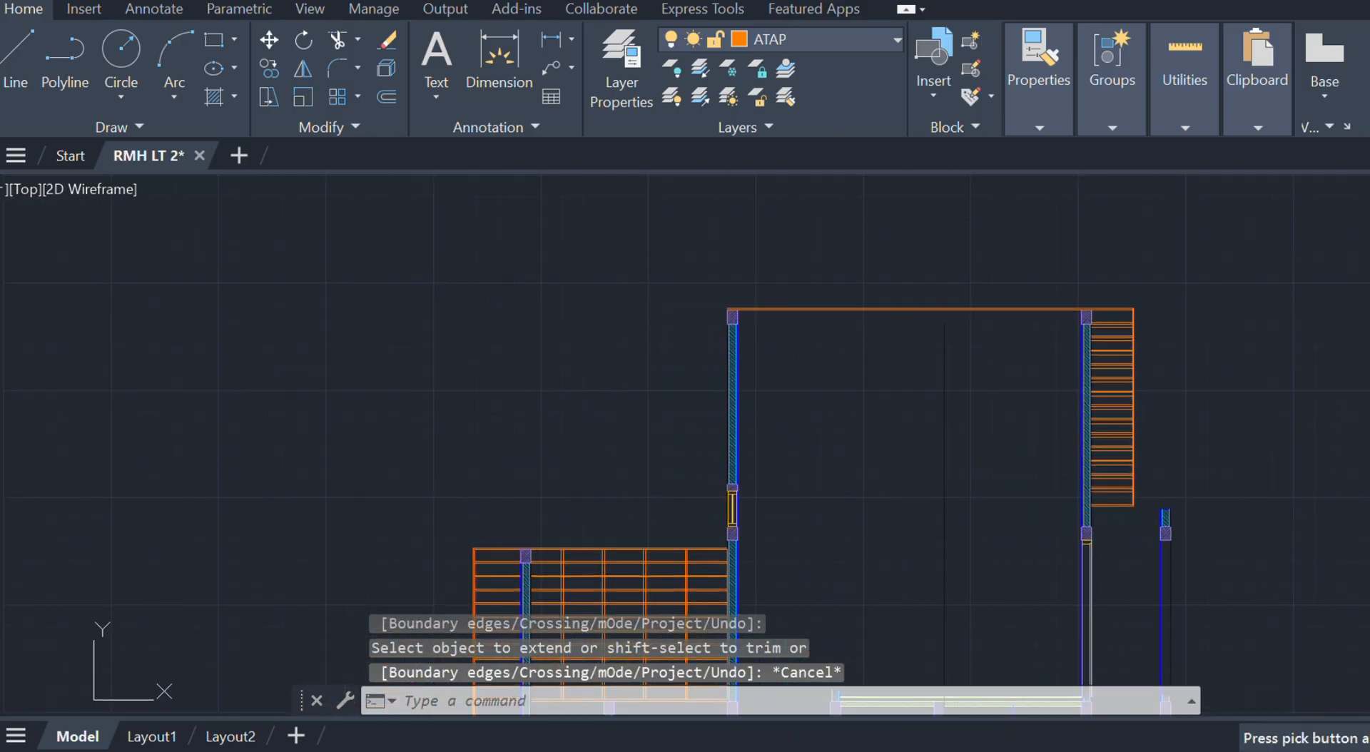
{"action": "scroll", "coordinate": [1061, 311], "scroll_direction": "up", "scroll_amount": 2}
{"action": "scroll", "coordinate": [1013, 295], "scroll_direction": "up", "scroll_amount": 2}
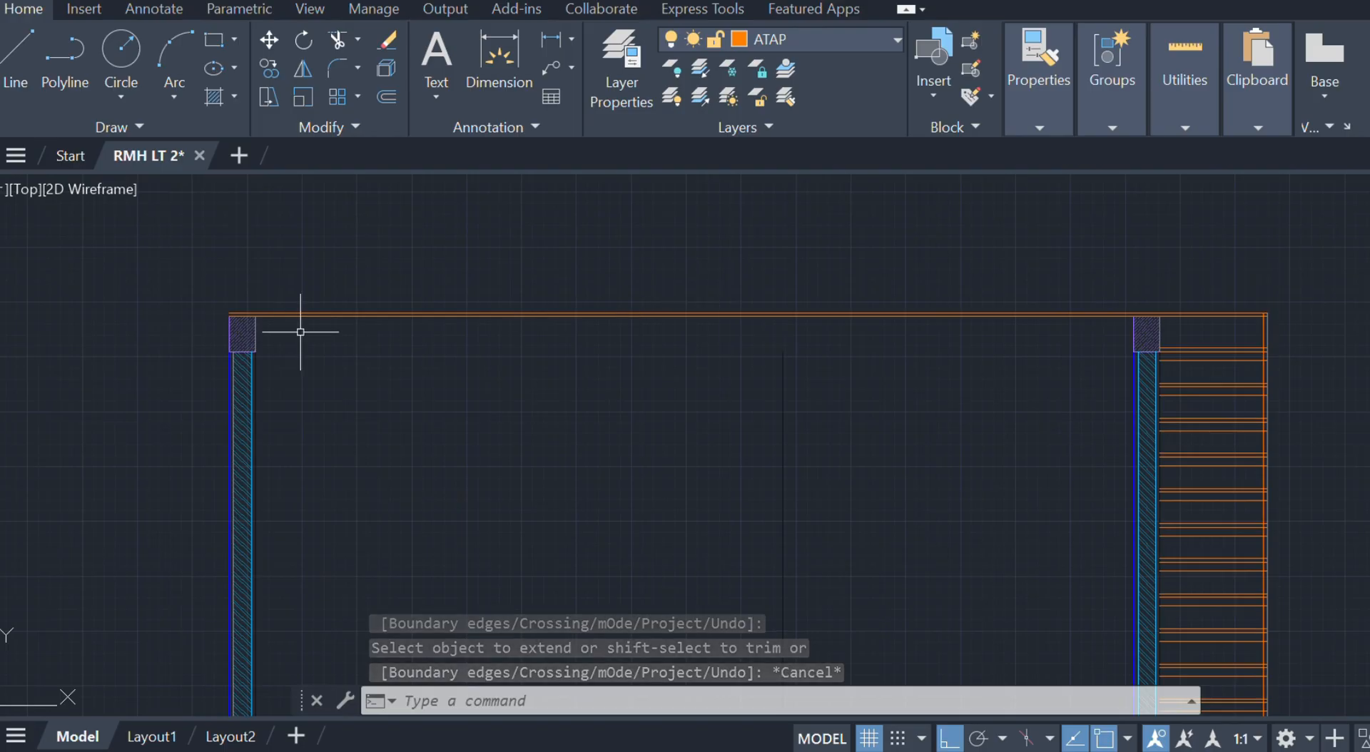
{"action": "scroll", "coordinate": [760, 389], "scroll_direction": "down", "scroll_amount": 4}
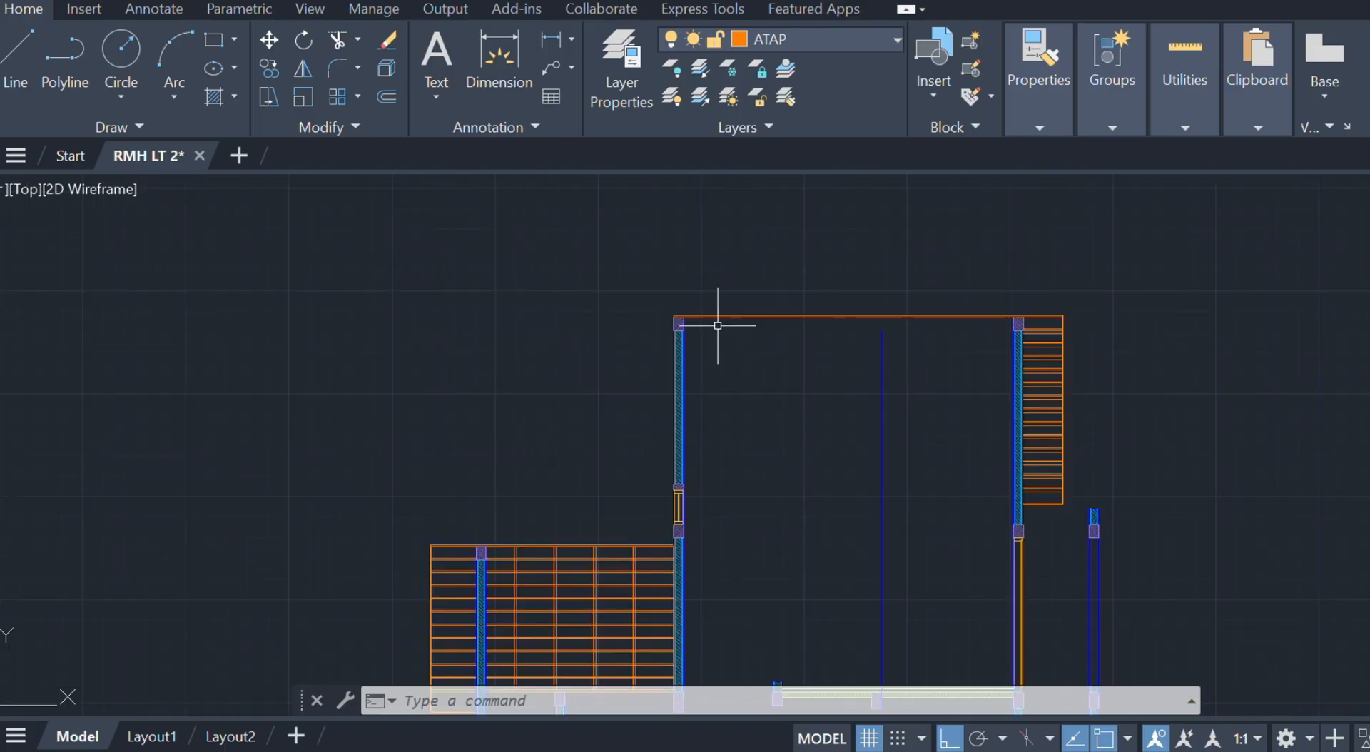
{"action": "scroll", "coordinate": [690, 304], "scroll_direction": "up", "scroll_amount": 8}
{"action": "middle_click_drag", "start_coordinate": [617, 370], "coordinate": [814, 361]}
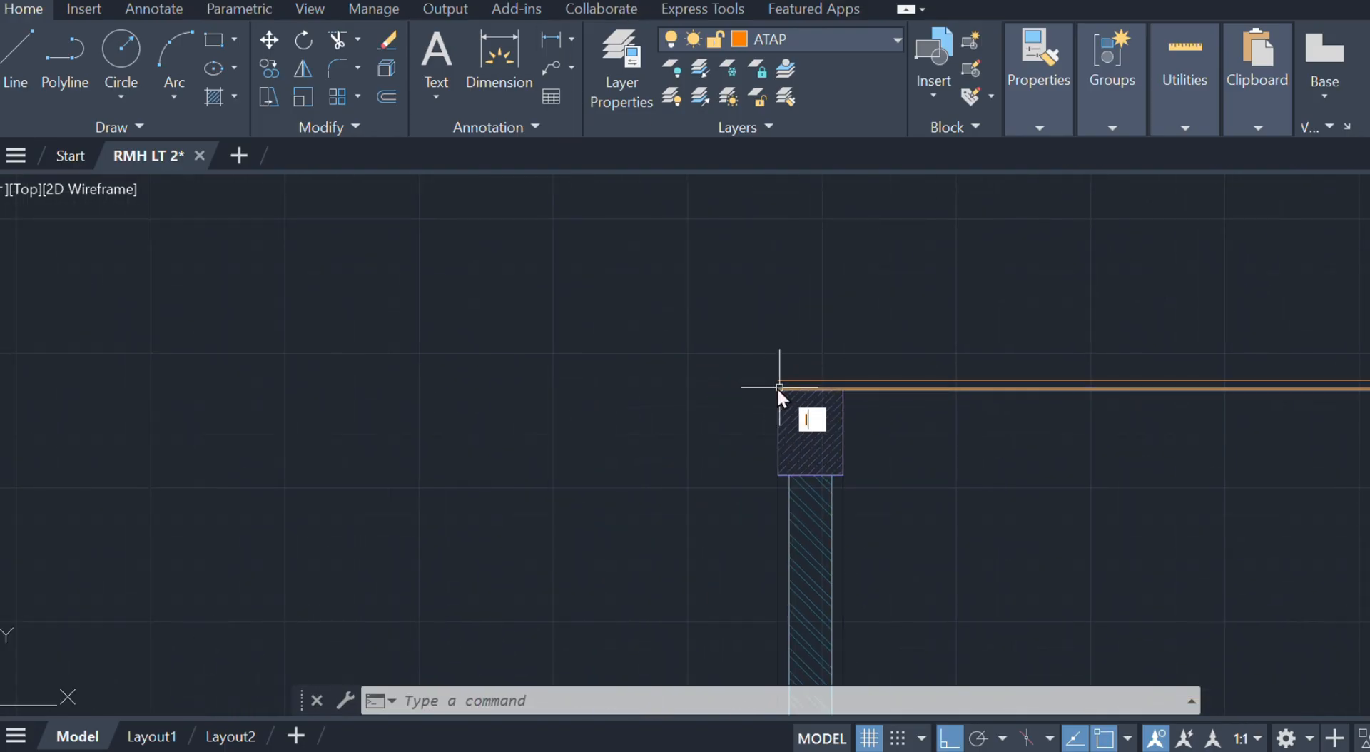
{"action": "key", "text": "Return"}
{"action": "scroll", "coordinate": [779, 388], "scroll_direction": "up", "scroll_amount": 4}
{"action": "left_click", "coordinate": [784, 380]}
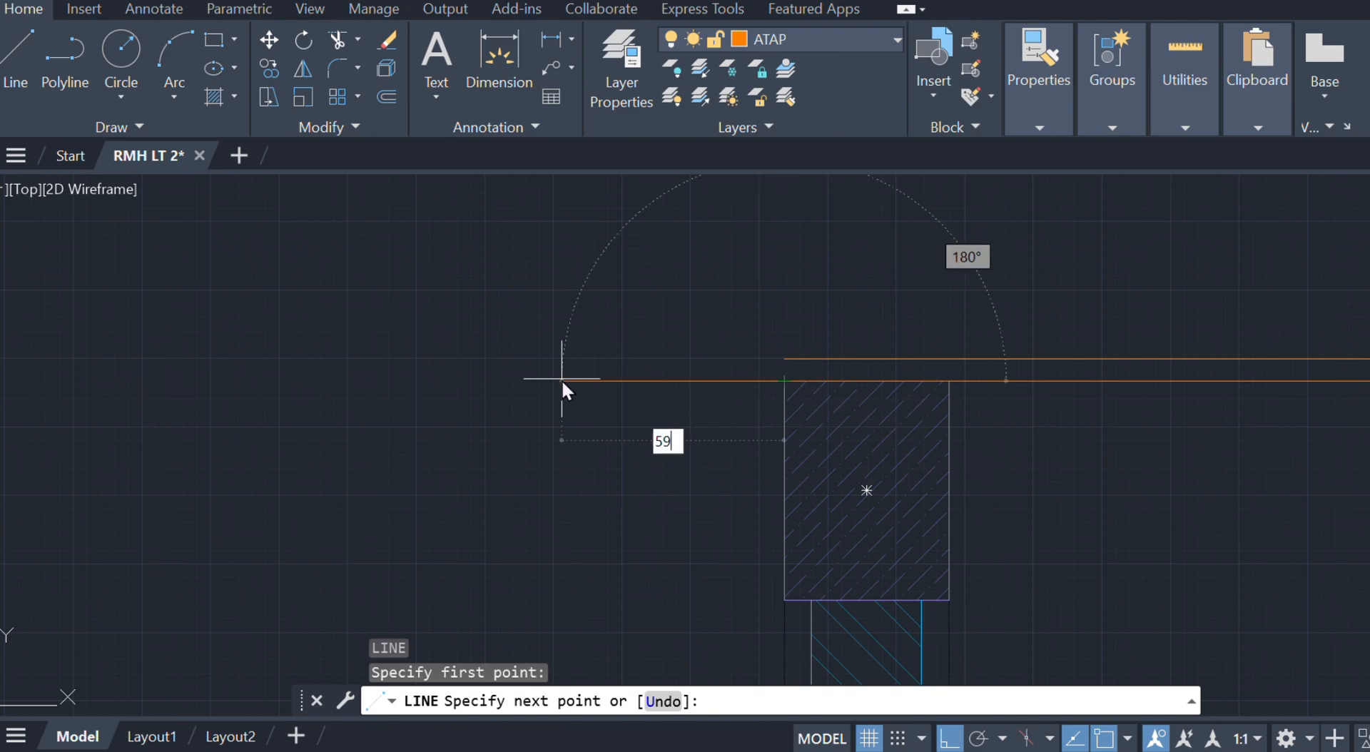
{"action": "key", "text": "Return"}
{"action": "scroll", "coordinate": [391, 451], "scroll_direction": "down", "scroll_amount": 3}
{"action": "middle_click_drag", "start_coordinate": [361, 469], "coordinate": [475, 355]}
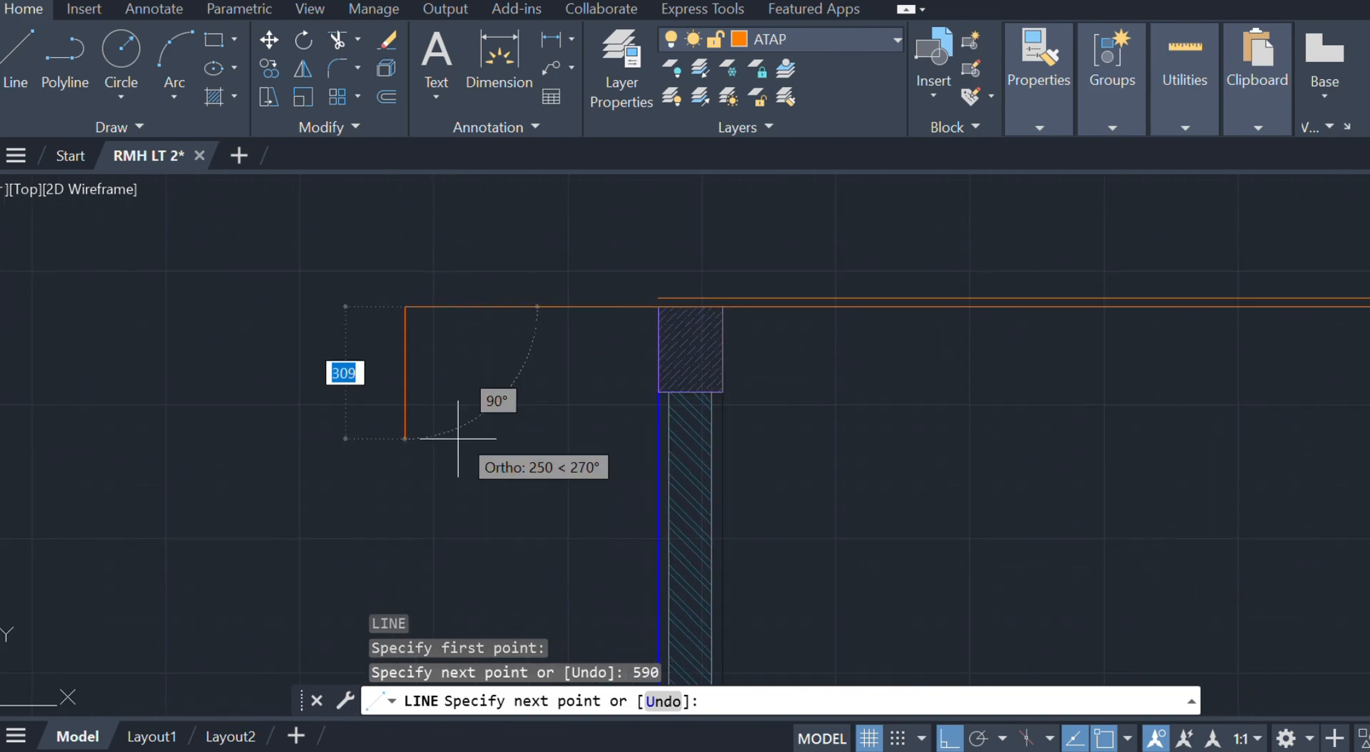
{"action": "type", "text": "1250"}
{"action": "key", "text": "Return"}
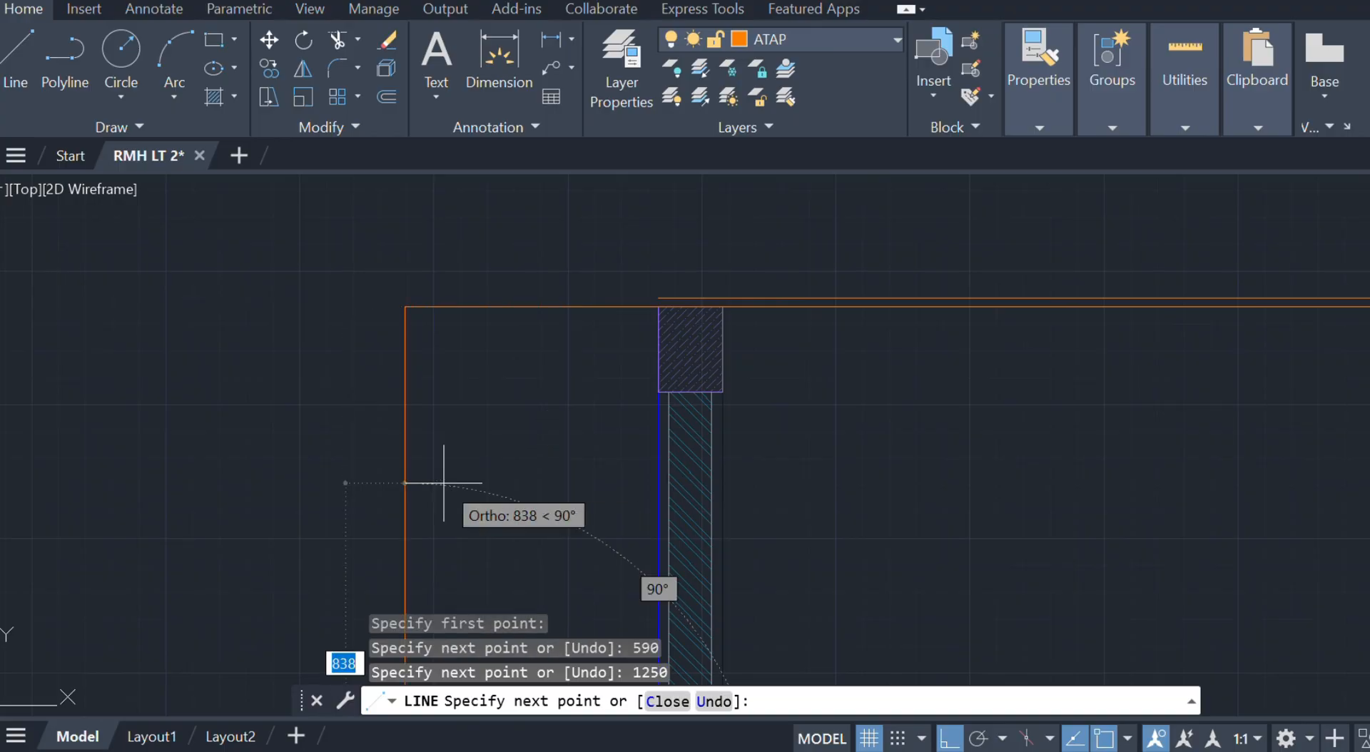
- Continue the overhang outline with a horizontal line back to the wall's outer face and end the line
{"action": "scroll", "coordinate": [444, 483], "scroll_direction": "down", "scroll_amount": 2}
{"action": "middle_click_drag", "start_coordinate": [452, 472], "coordinate": [496, 317]}
{"action": "scroll", "coordinate": [540, 435], "scroll_direction": "up", "scroll_amount": 2}
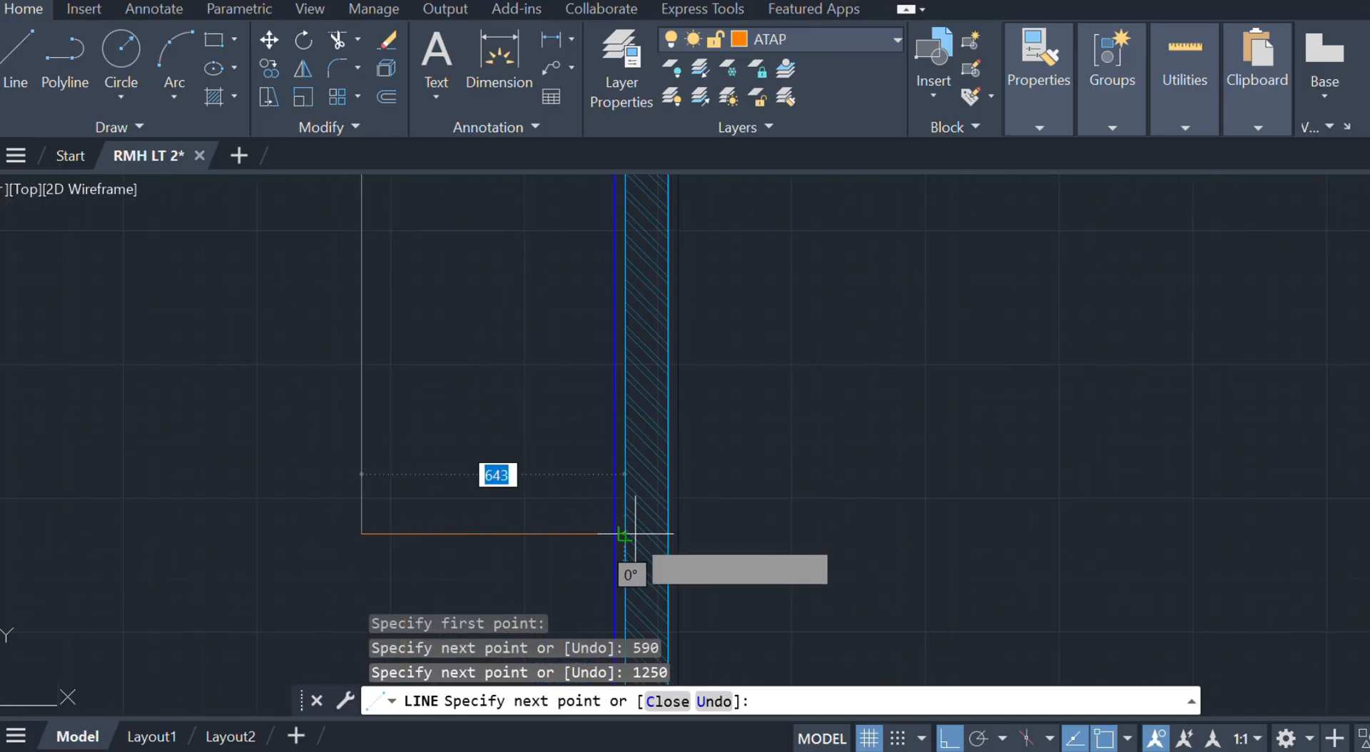
{"action": "scroll", "coordinate": [617, 534], "scroll_direction": "up", "scroll_amount": 3}
{"action": "key", "text": "Escape"}
- Offset the overhang's vertical line 20 outward, away from the wall
{"action": "scroll", "coordinate": [617, 500], "scroll_direction": "down", "scroll_amount": 3}
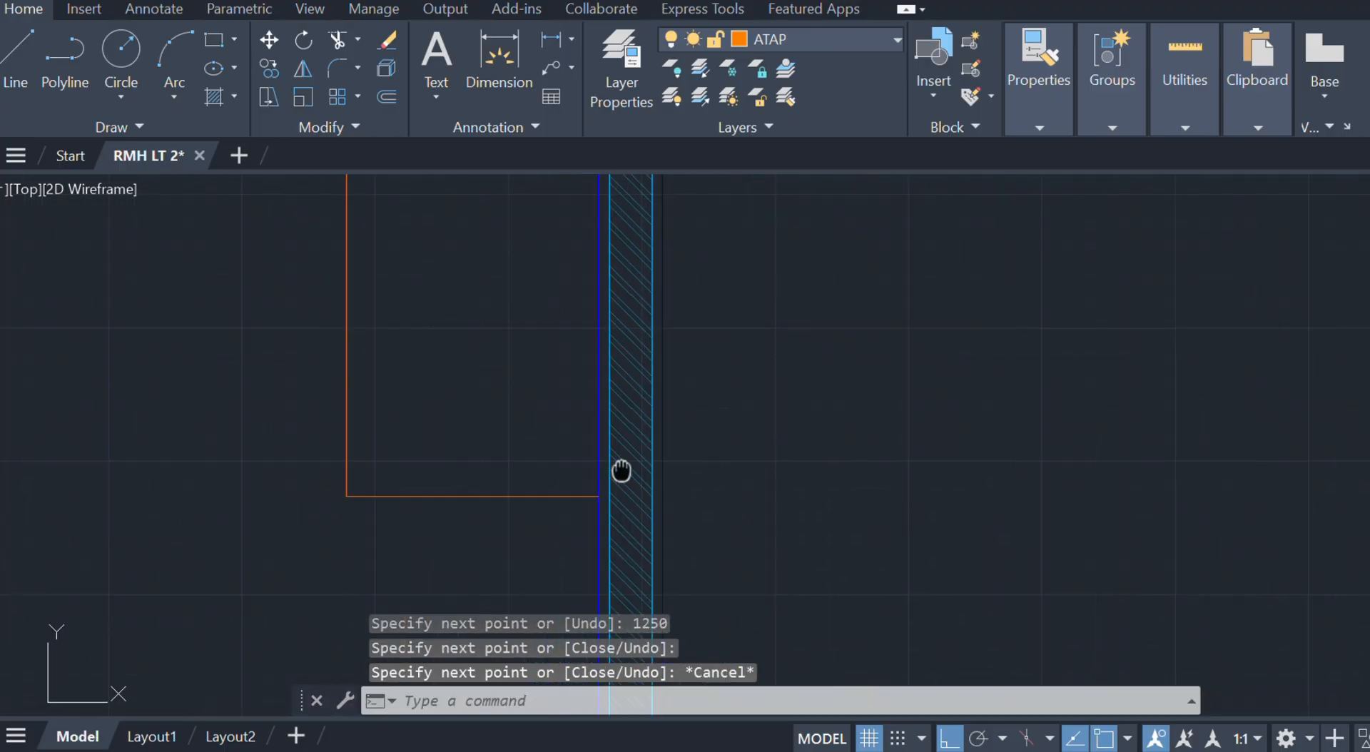
{"action": "left_click", "coordinate": [504, 501]}
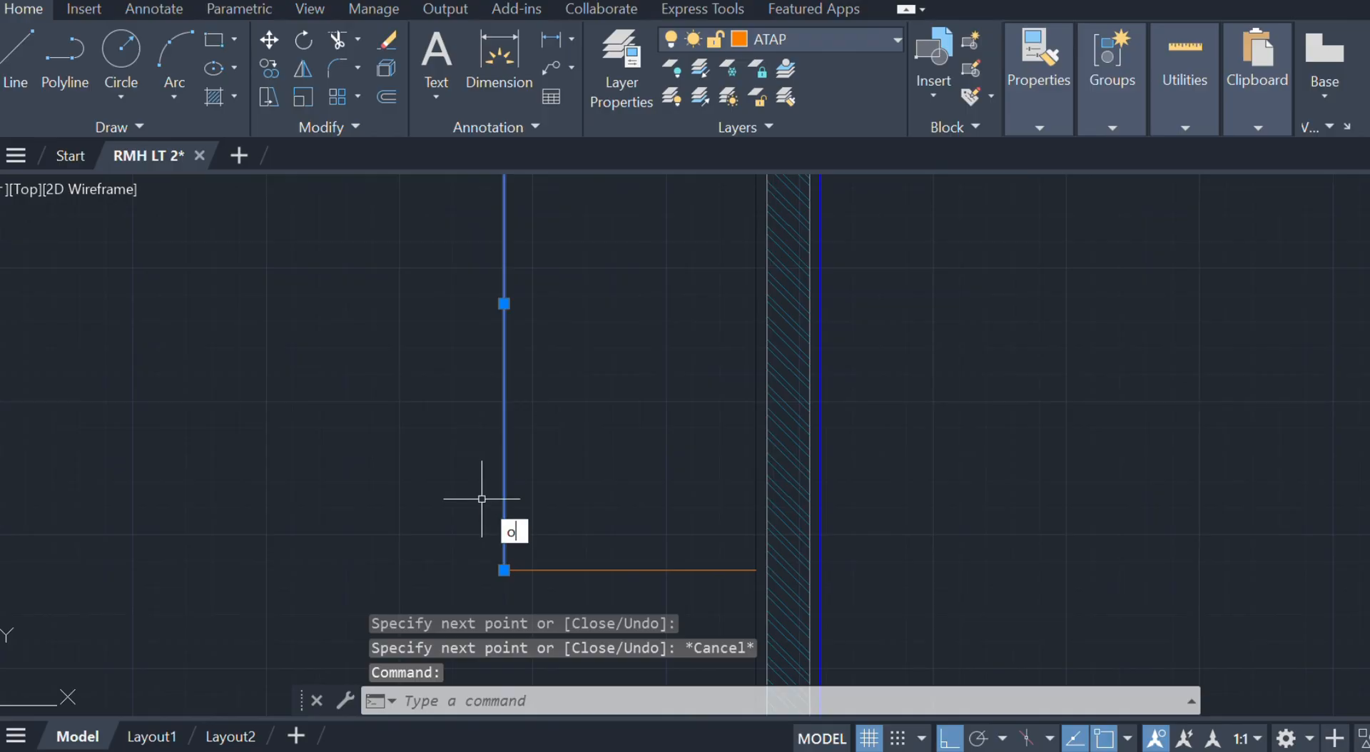
{"action": "key", "text": "Return"}
{"action": "key", "text": "Return"}
{"action": "left_click", "coordinate": [482, 498]}
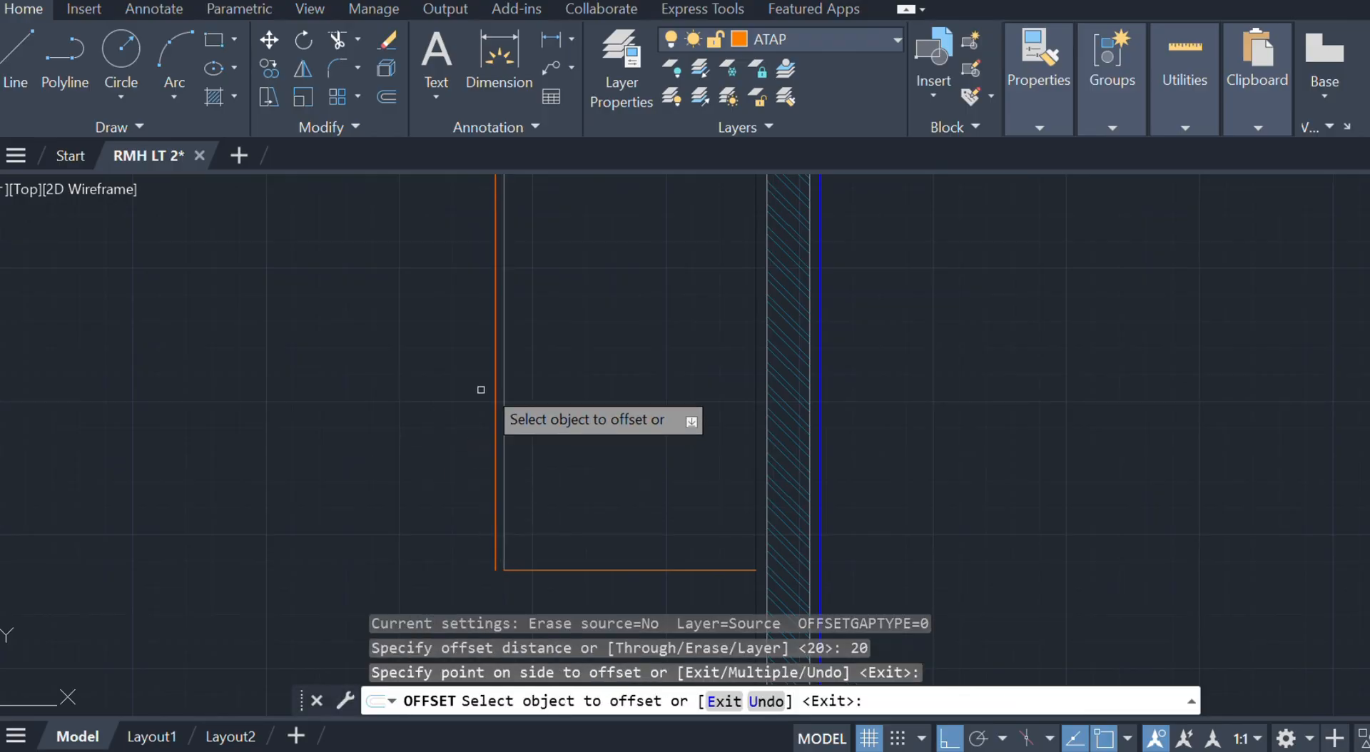
{"action": "key", "text": "Escape"}
- Stretch the left end of the overhang's bottom line to the outer vertical line
{"action": "scroll", "coordinate": [617, 364], "scroll_direction": "up", "scroll_amount": 6}
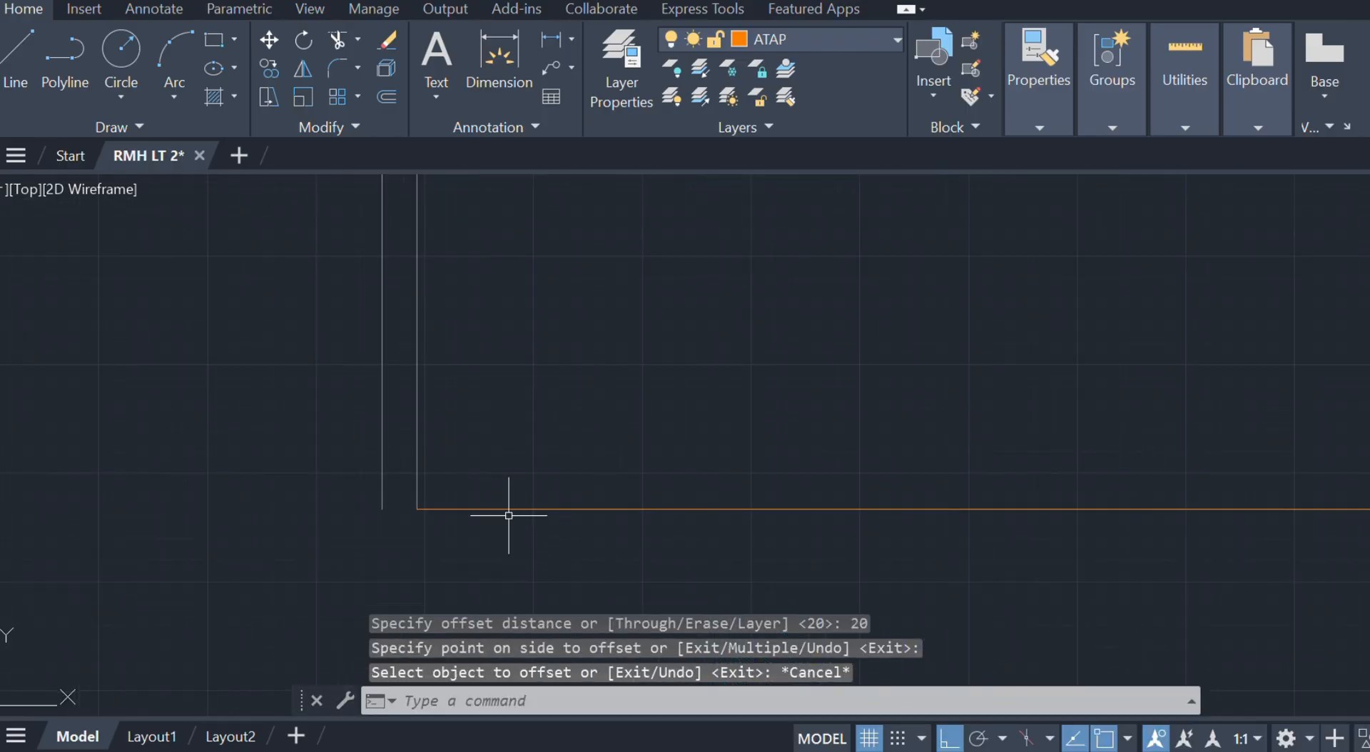
{"action": "left_click", "coordinate": [511, 509]}
{"action": "left_click", "coordinate": [417, 509]}
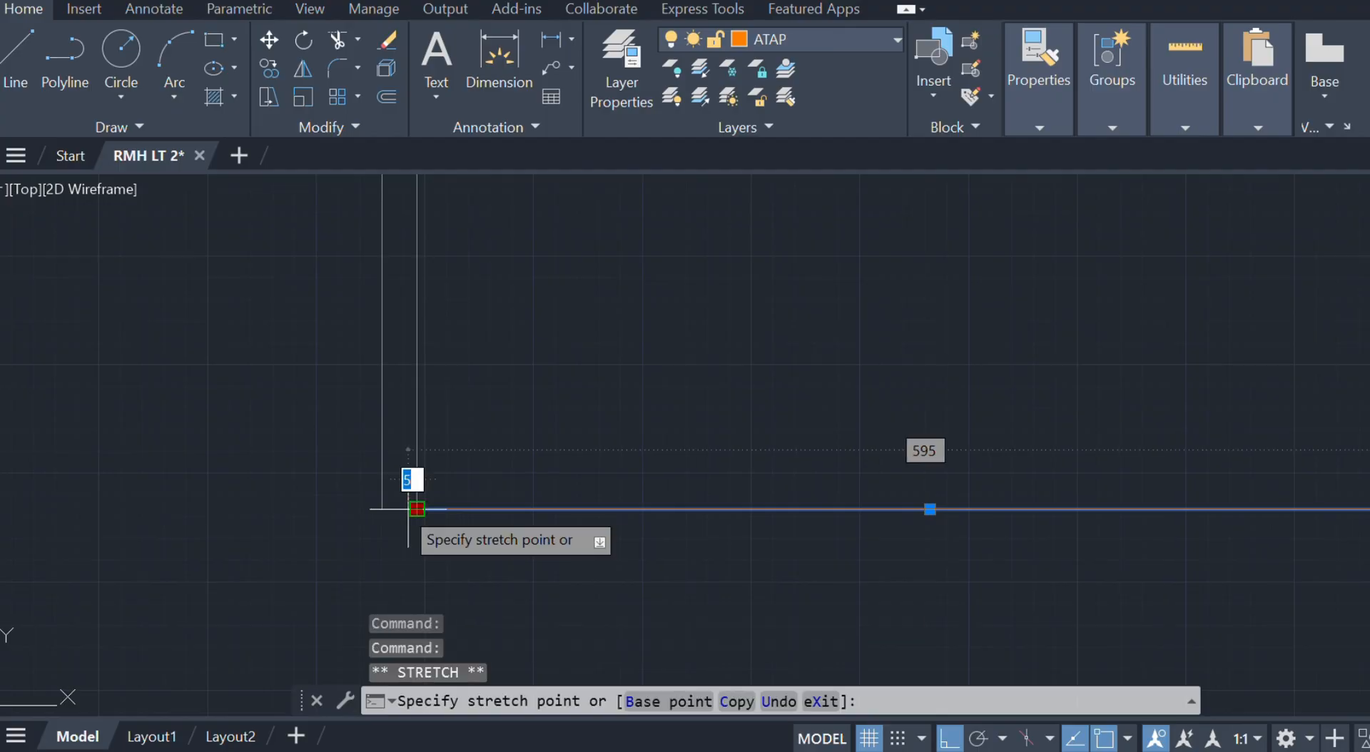
{"action": "key", "text": "Escape"}
- Stretch the left end of the outer top roof line across the overhang to align with the outer vertical line
{"action": "scroll", "coordinate": [578, 352], "scroll_direction": "up", "scroll_amount": 5}
{"action": "middle_click_drag", "start_coordinate": [578, 352], "coordinate": [591, 520]}
{"action": "scroll", "coordinate": [591, 520], "scroll_direction": "down", "scroll_amount": 5}
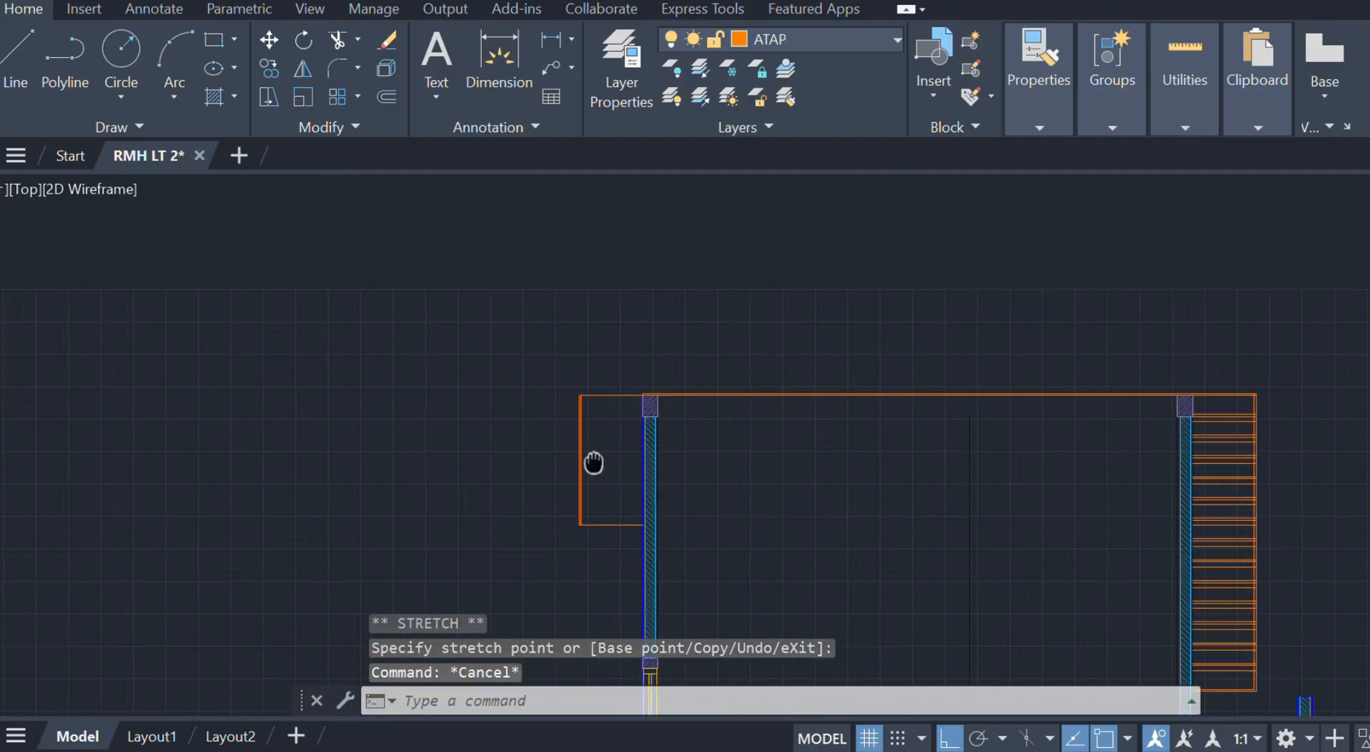
{"action": "scroll", "coordinate": [584, 402], "scroll_direction": "up", "scroll_amount": 3}
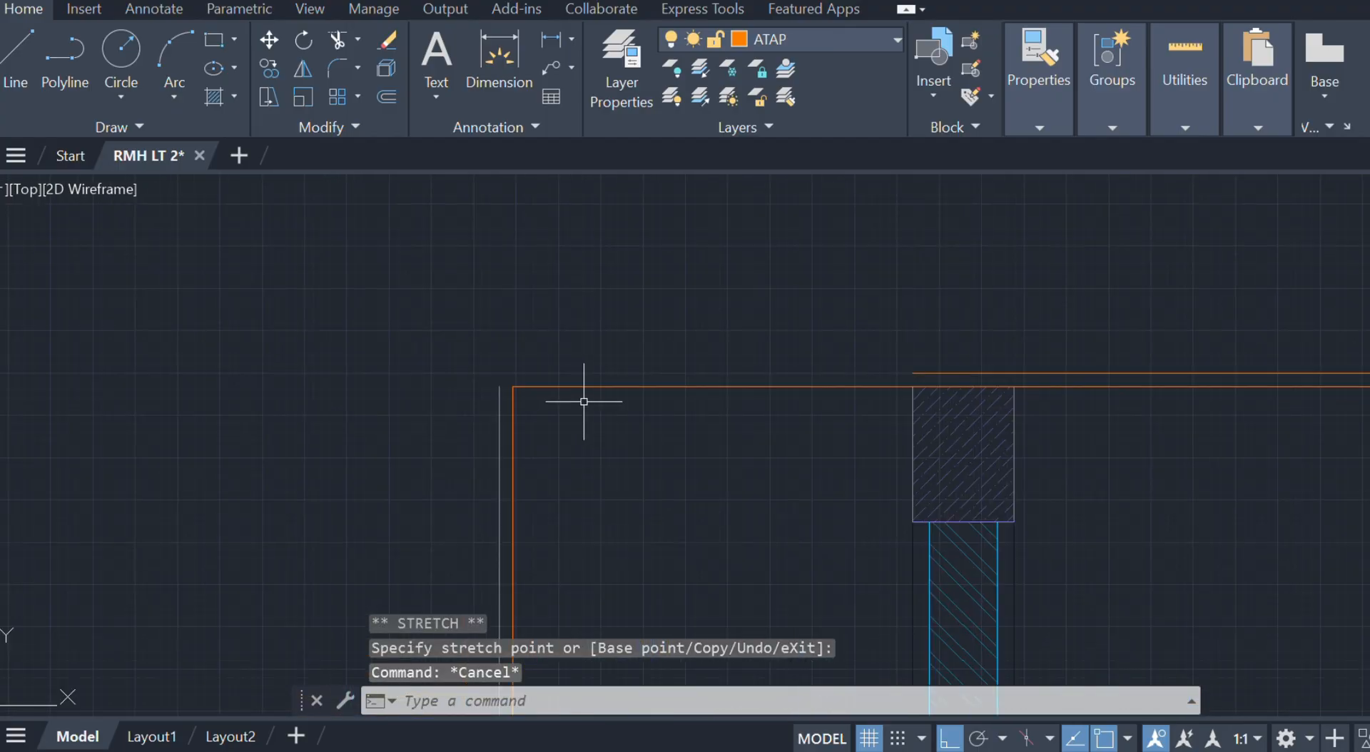
{"action": "left_click", "coordinate": [932, 372]}
{"action": "left_click", "coordinate": [913, 372]}
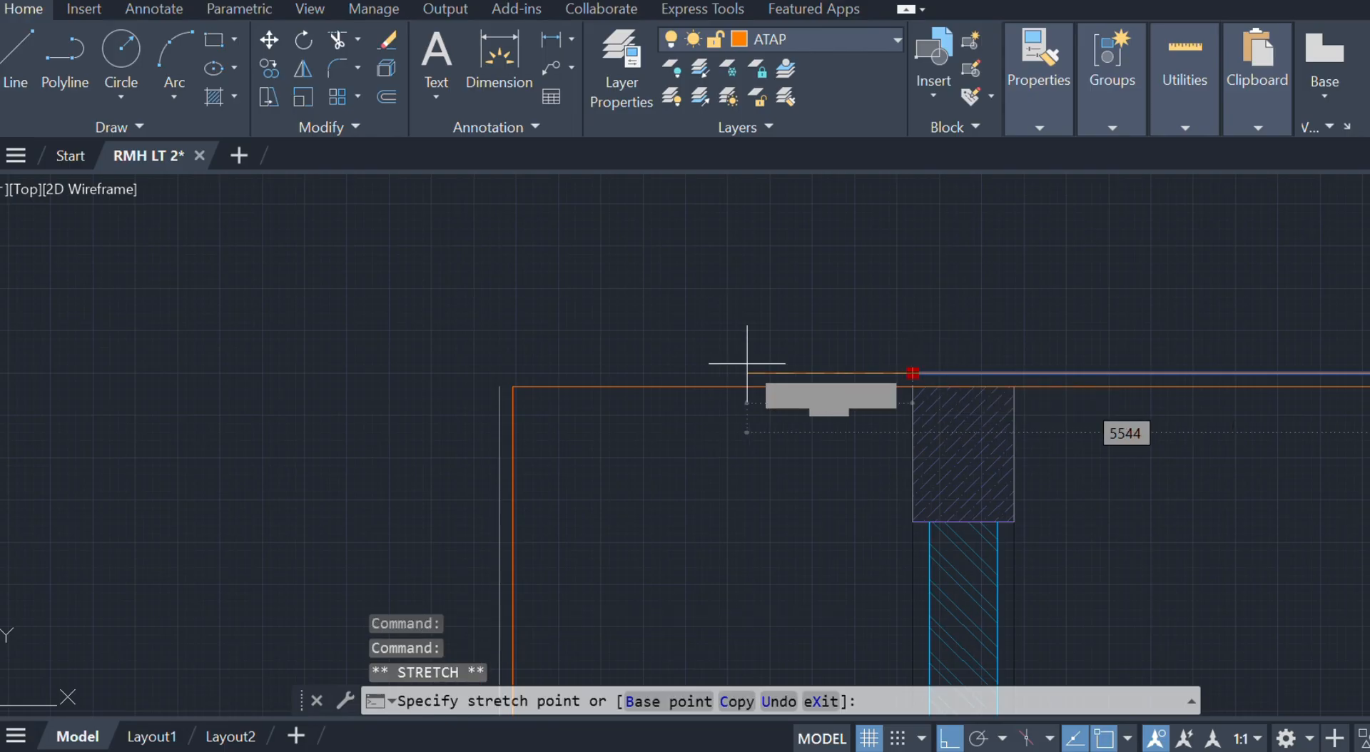
{"action": "scroll", "coordinate": [499, 378], "scroll_direction": "up", "scroll_amount": 4}
{"action": "key", "text": "Escape"}
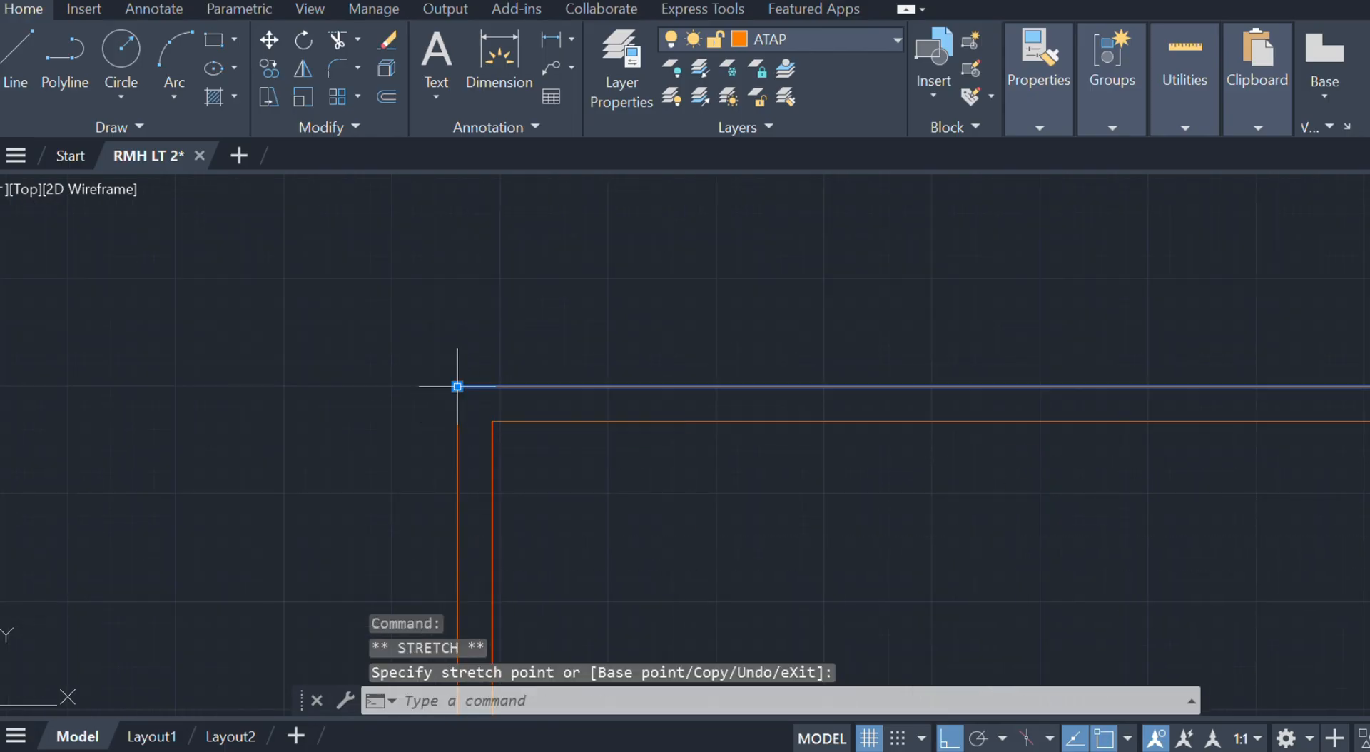
- Stretch the upper end of the outer vertical line up to the outer top roof line's end
{"action": "left_click", "coordinate": [455, 450]}
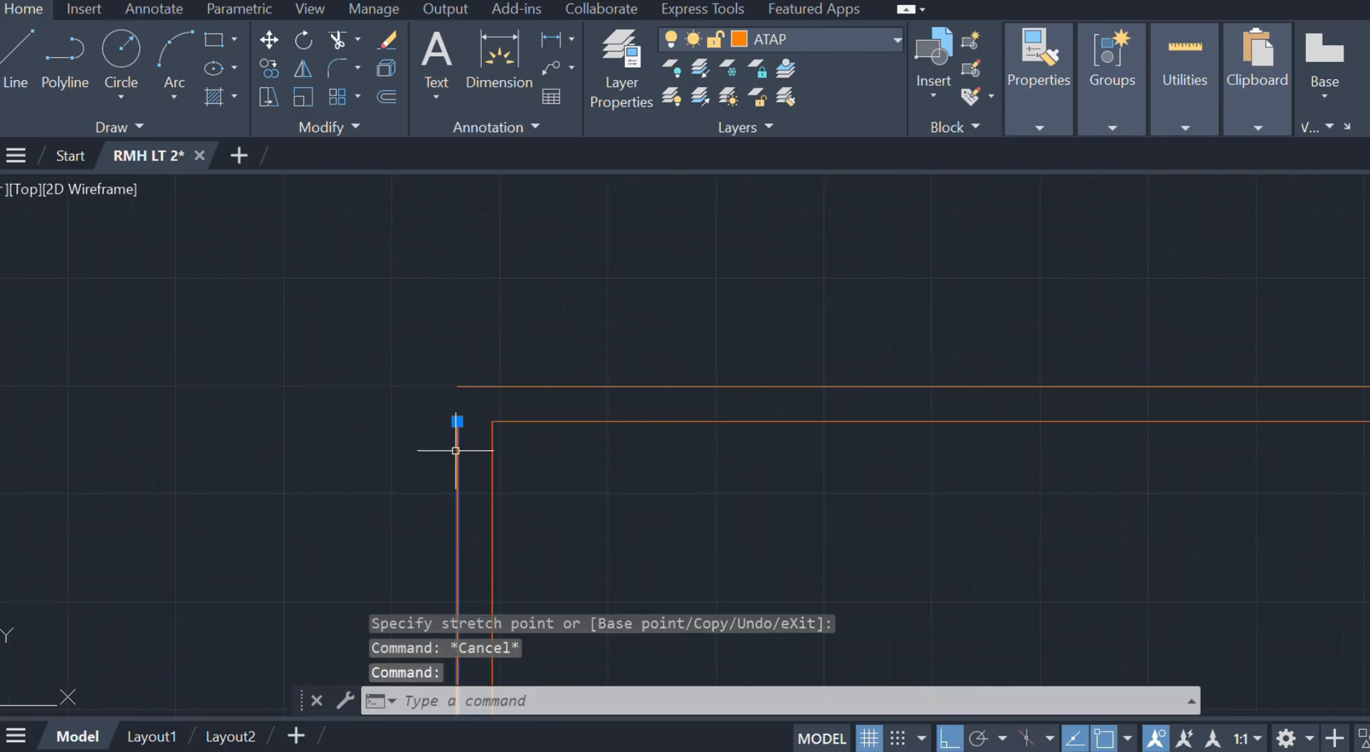
{"action": "left_click", "coordinate": [457, 386]}
{"action": "key", "text": "Escape"}
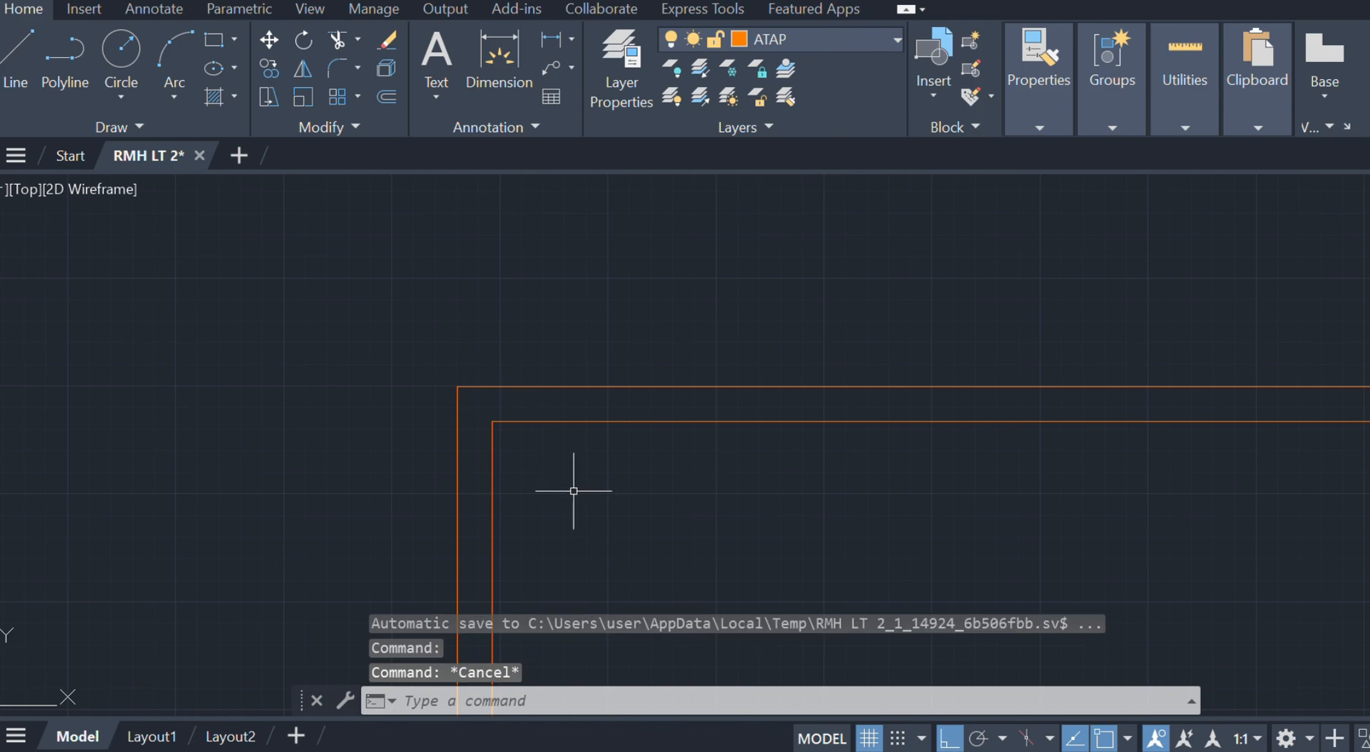
- Extend the overhang's inner vertical line up to the outer top roof line
{"action": "type", "text": "ex"}
{"action": "key", "text": "Return"}
{"action": "left_click", "coordinate": [492, 444]}
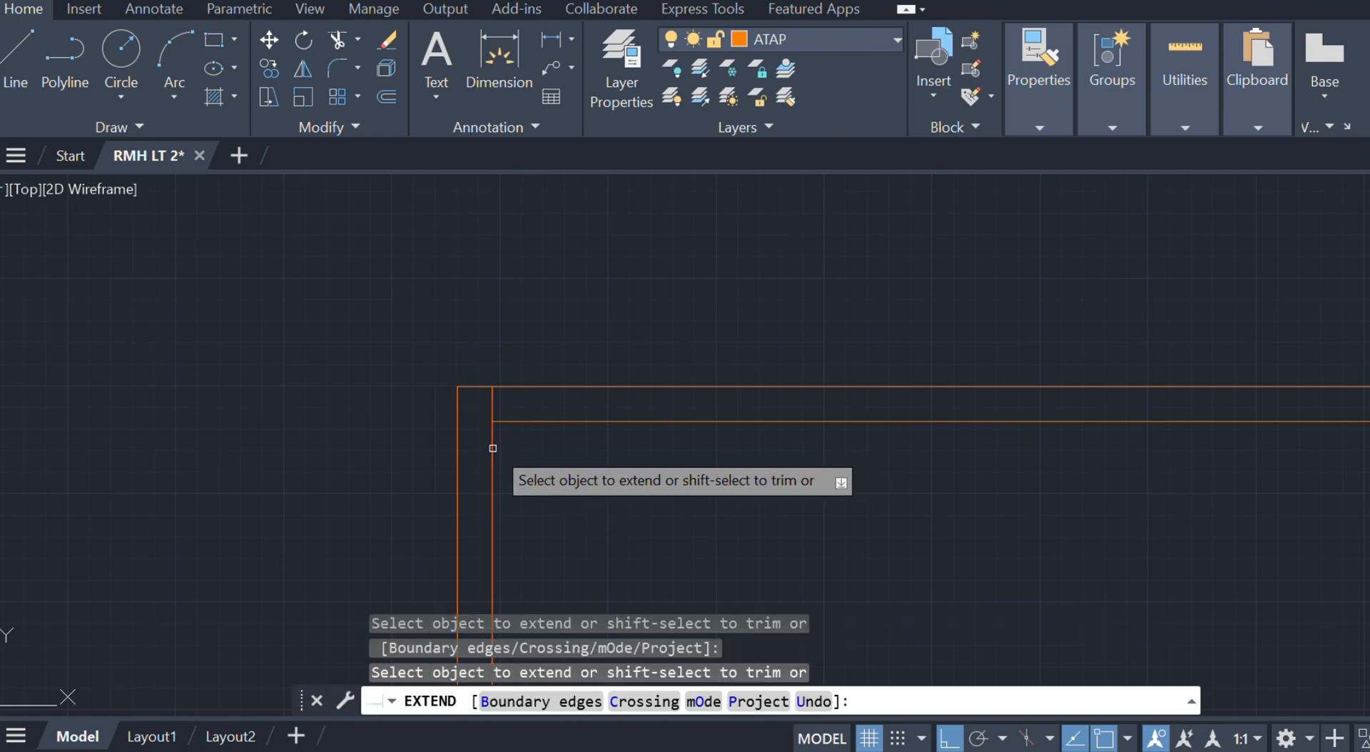
{"action": "scroll", "coordinate": [619, 408], "scroll_direction": "down", "scroll_amount": 5}
{"action": "key", "text": "Escape"}
- Offset the overhang's inner top line 50 downward
{"action": "middle_click_drag", "start_coordinate": [619, 408], "coordinate": [512, 303]}
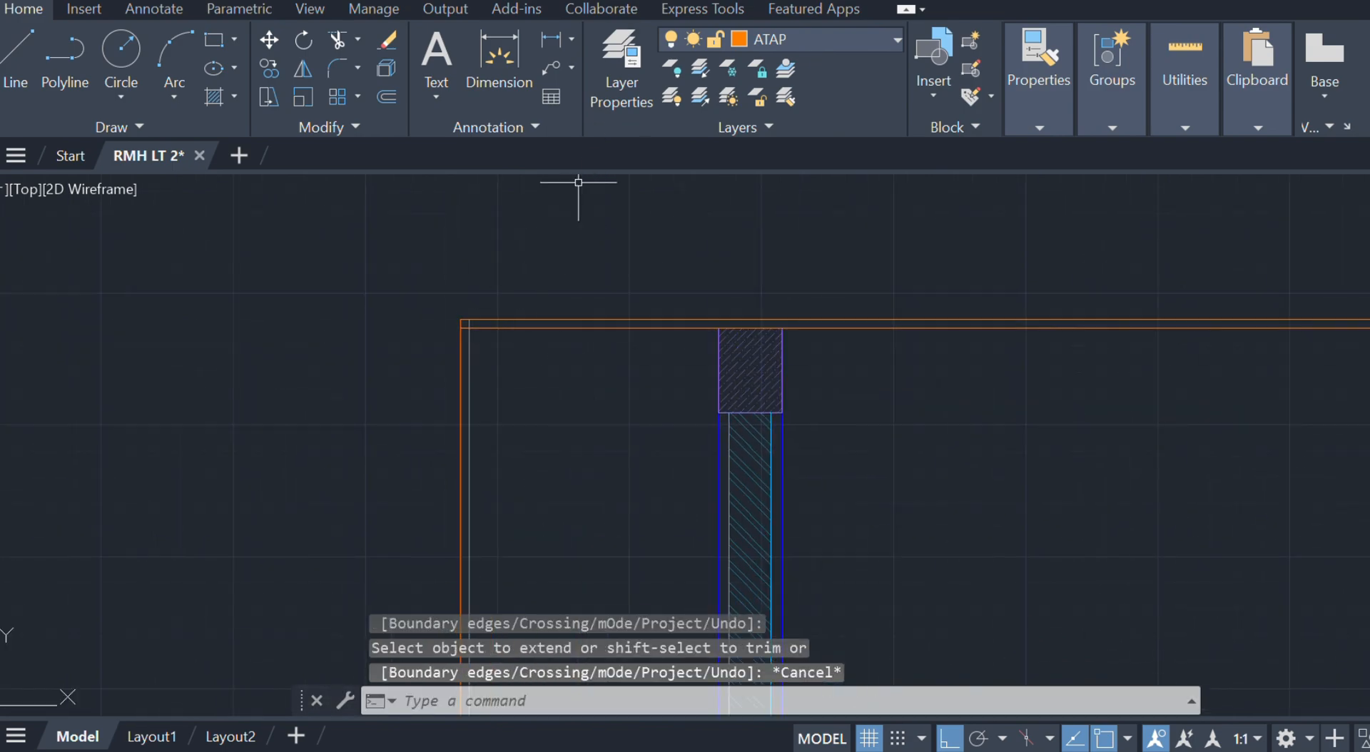
{"action": "scroll", "coordinate": [556, 424], "scroll_direction": "up", "scroll_amount": 2}
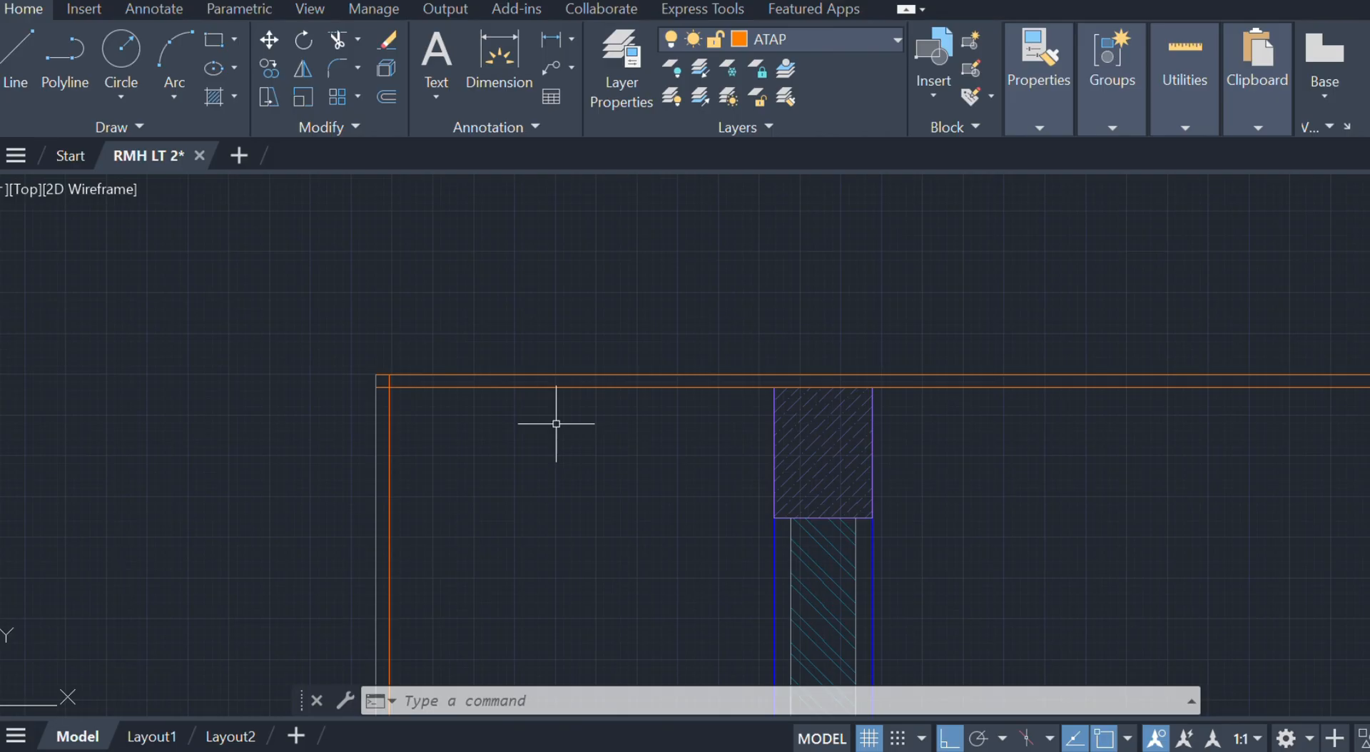
{"action": "left_click", "coordinate": [550, 367]}
{"action": "left_click", "coordinate": [545, 384]}
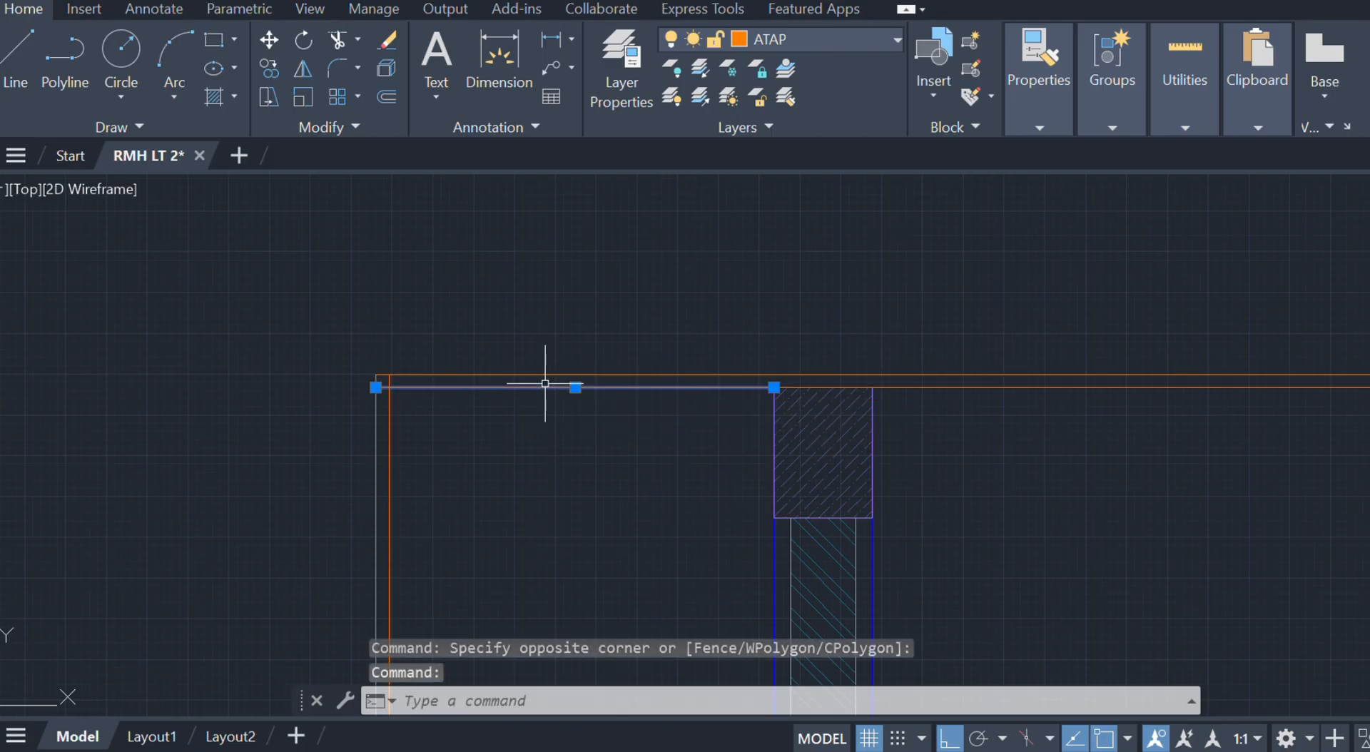
{"action": "type", "text": "o"}
{"action": "key", "text": "Return"}
{"action": "type", "text": "50"}
{"action": "key", "text": "Return"}
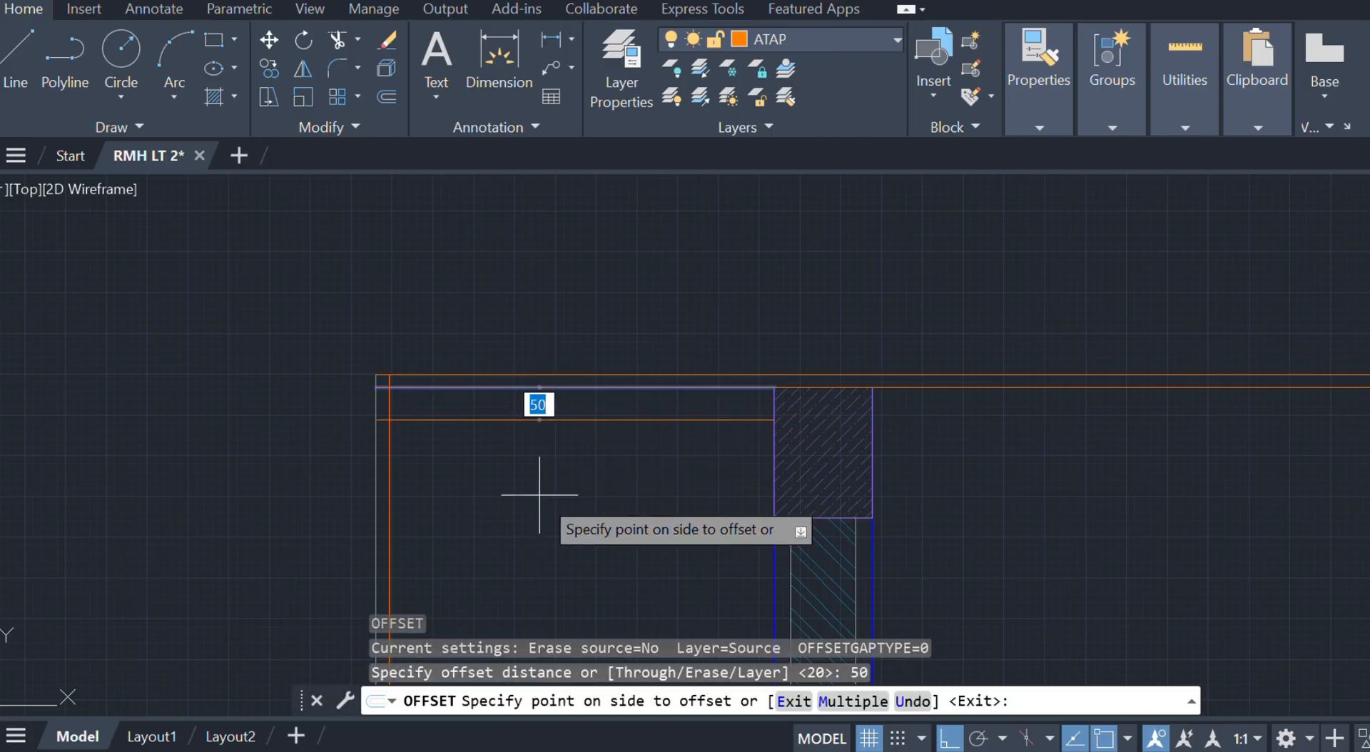
{"action": "left_click", "coordinate": [539, 494]}
- Offset the overhang's inner top line 180 downward, and offset the resulting line another 20 downward
{"action": "left_click", "coordinate": [627, 388]}
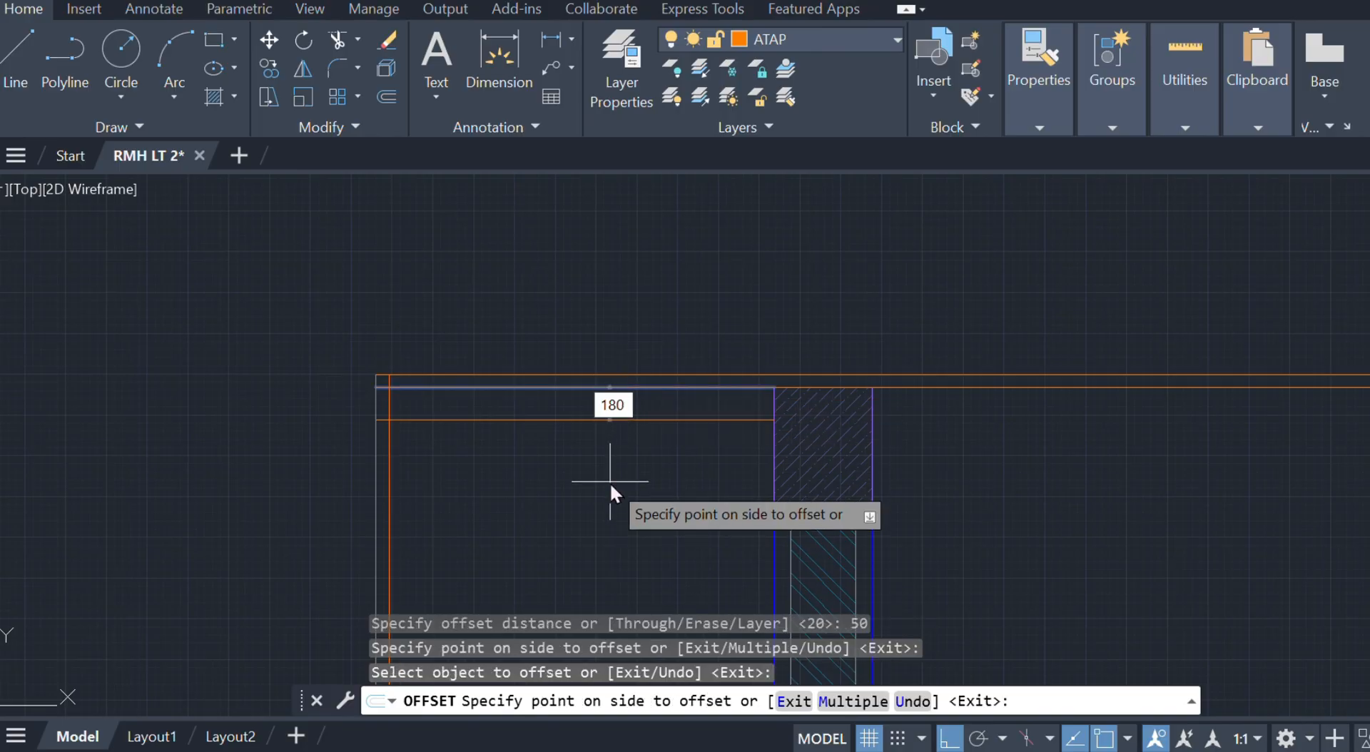
{"action": "key", "text": "Return"}
{"action": "middle_click_drag", "start_coordinate": [633, 479], "coordinate": [613, 375]}
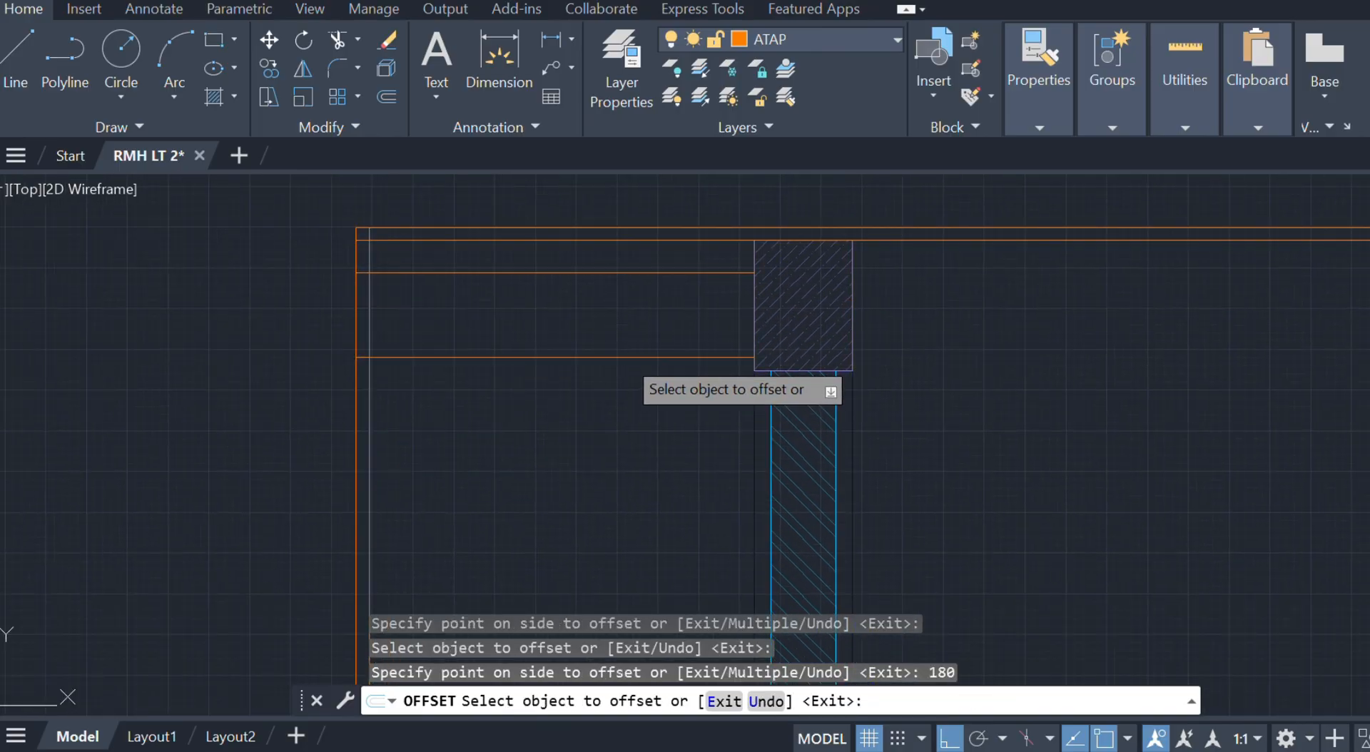
{"action": "left_click", "coordinate": [618, 356]}
{"action": "type", "text": "20"}
{"action": "key", "text": "Return"}
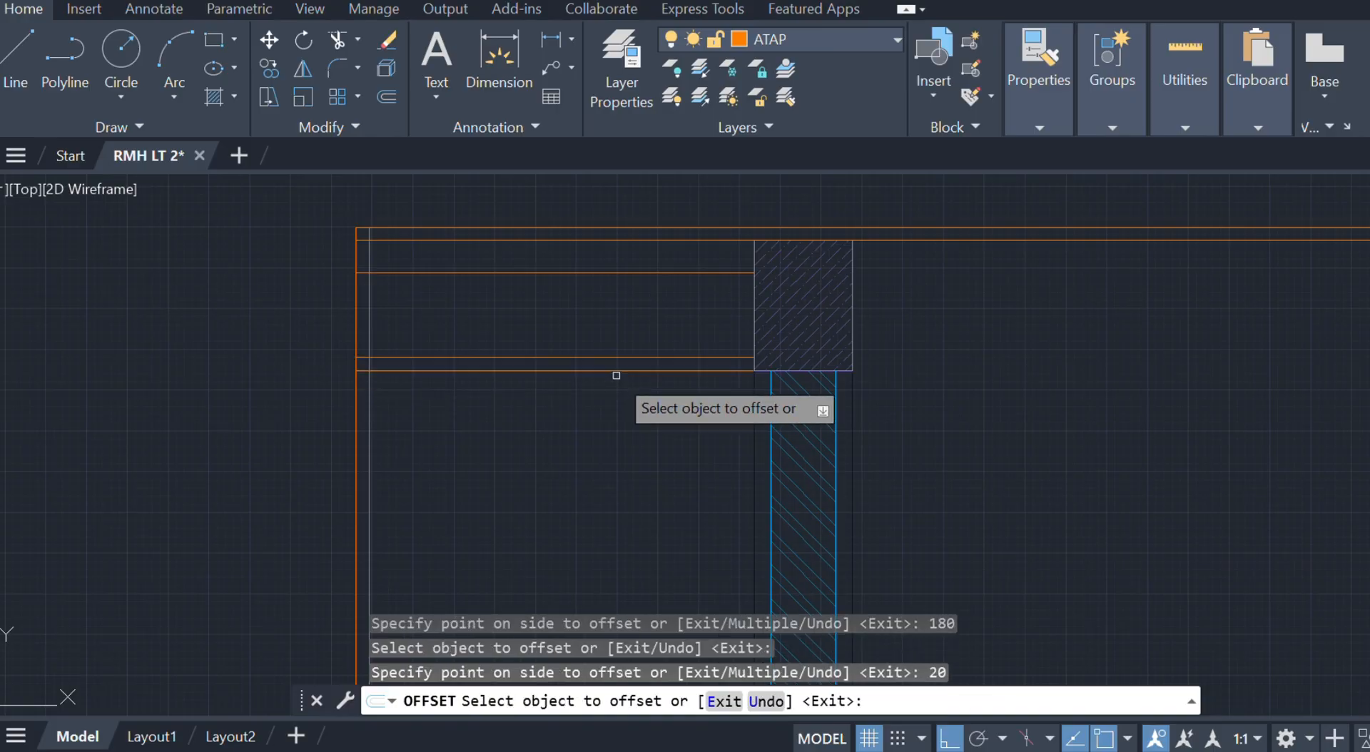
{"action": "left_click", "coordinate": [618, 371]}
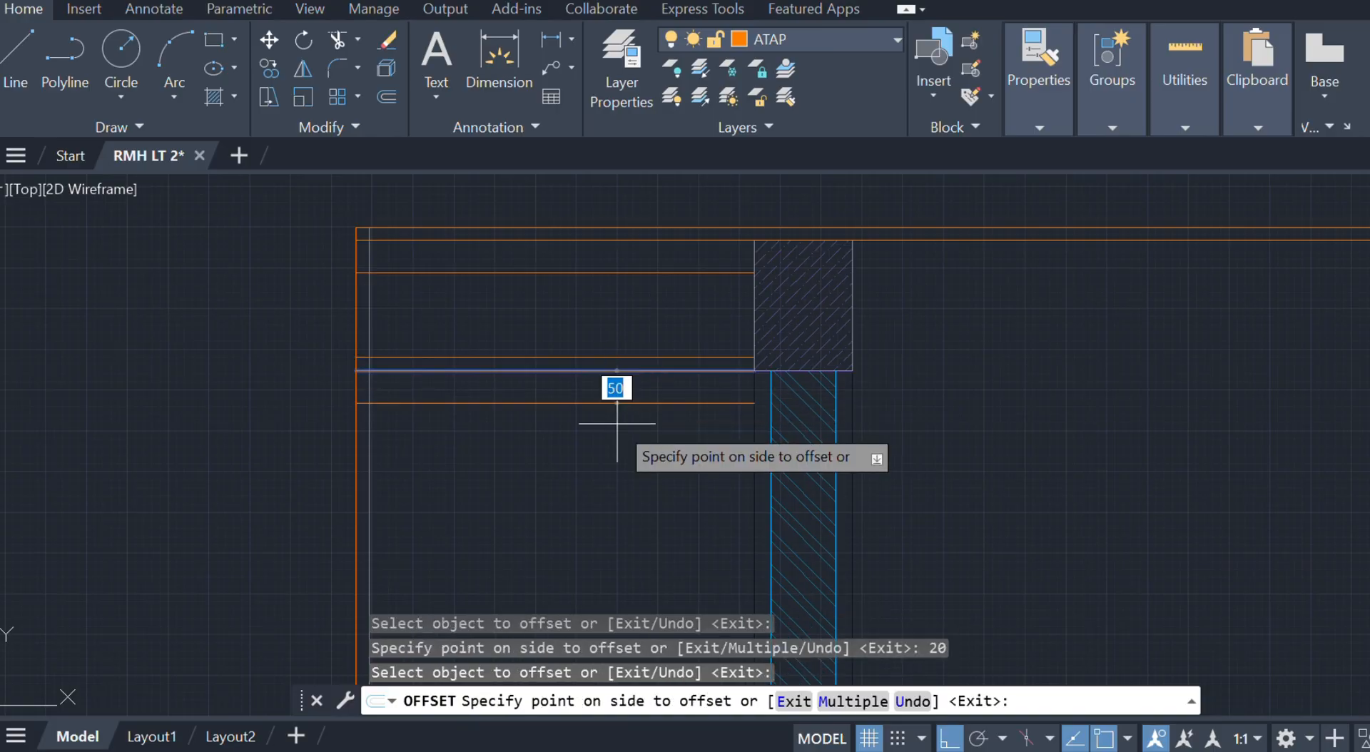
{"action": "key", "text": "Return"}
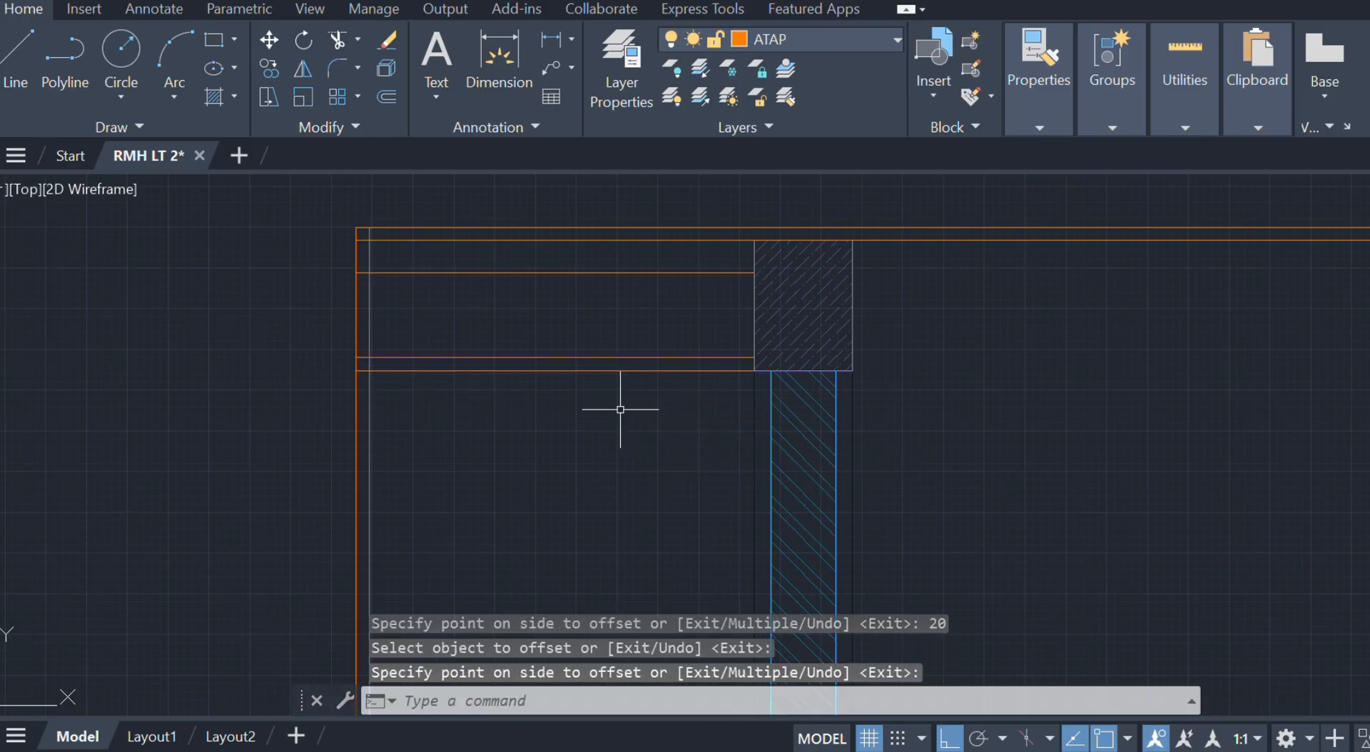
{"action": "key", "text": "Return"}
- Offset the lowest of the new horizontal lines, level with the column's bottom edge, 50 downward
{"action": "left_click", "coordinate": [646, 371]}
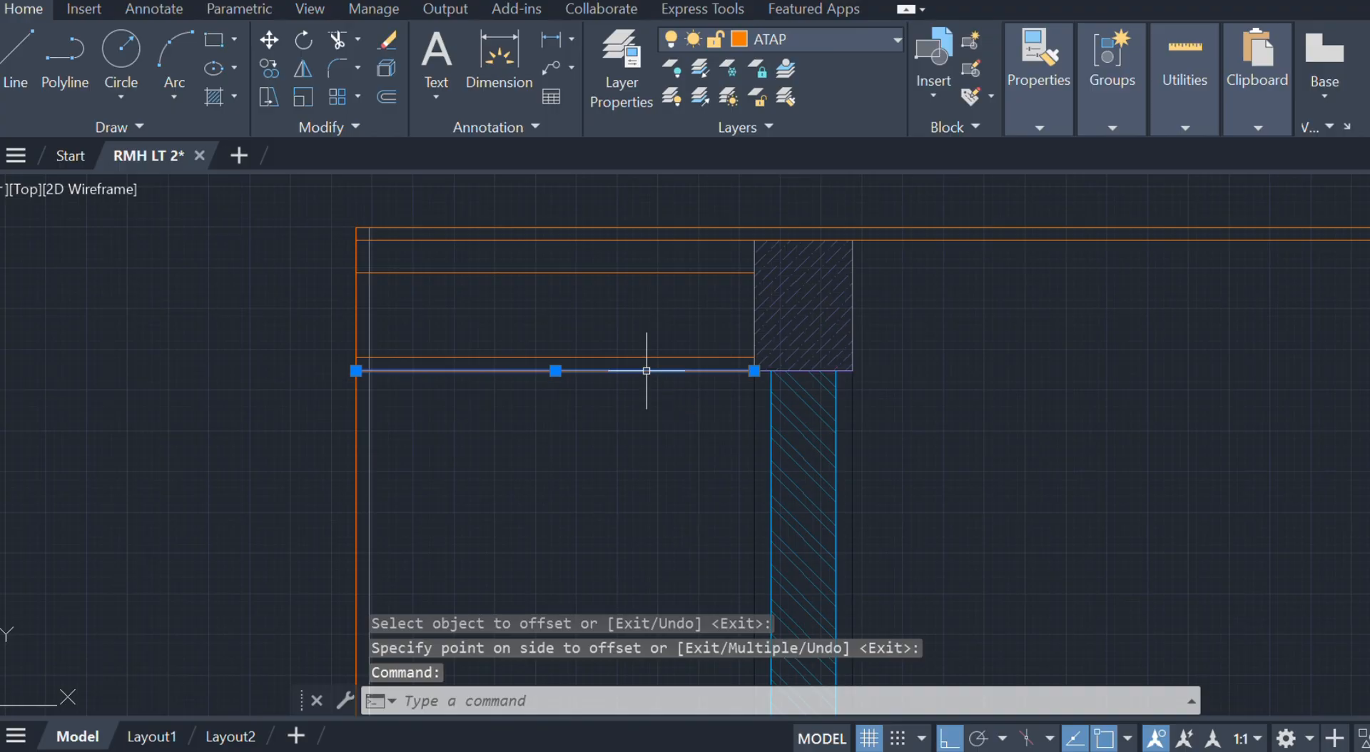
{"action": "type", "text": "o"}
{"action": "key", "text": "Return"}
{"action": "type", "text": "50"}
{"action": "key", "text": "Return"}
{"action": "left_click", "coordinate": [700, 430]}
{"action": "key", "text": "Escape"}
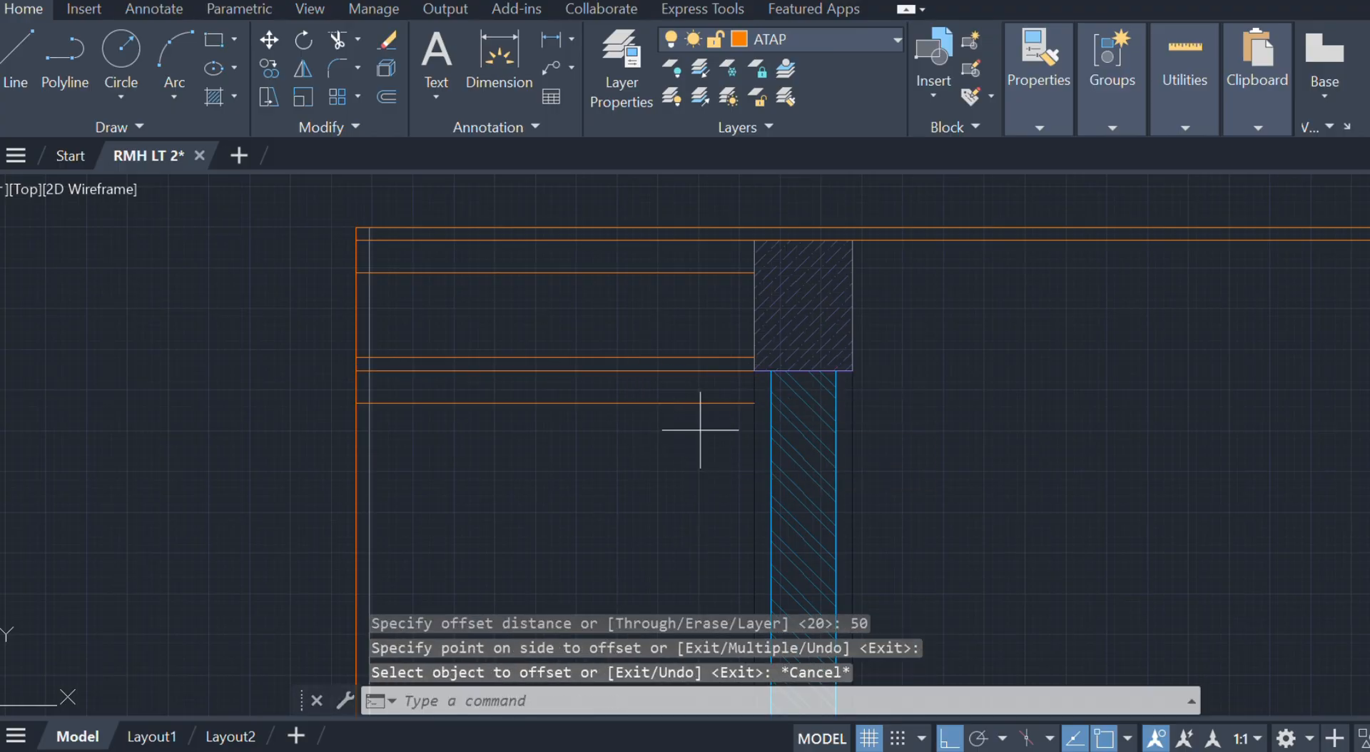
- Copy the three lowest horizontal lines of the overhang strip straight down at distances of 200 and 400
{"action": "left_click", "coordinate": [700, 429]}
{"action": "left_click", "coordinate": [648, 303]}
{"action": "type", "text": "co"}
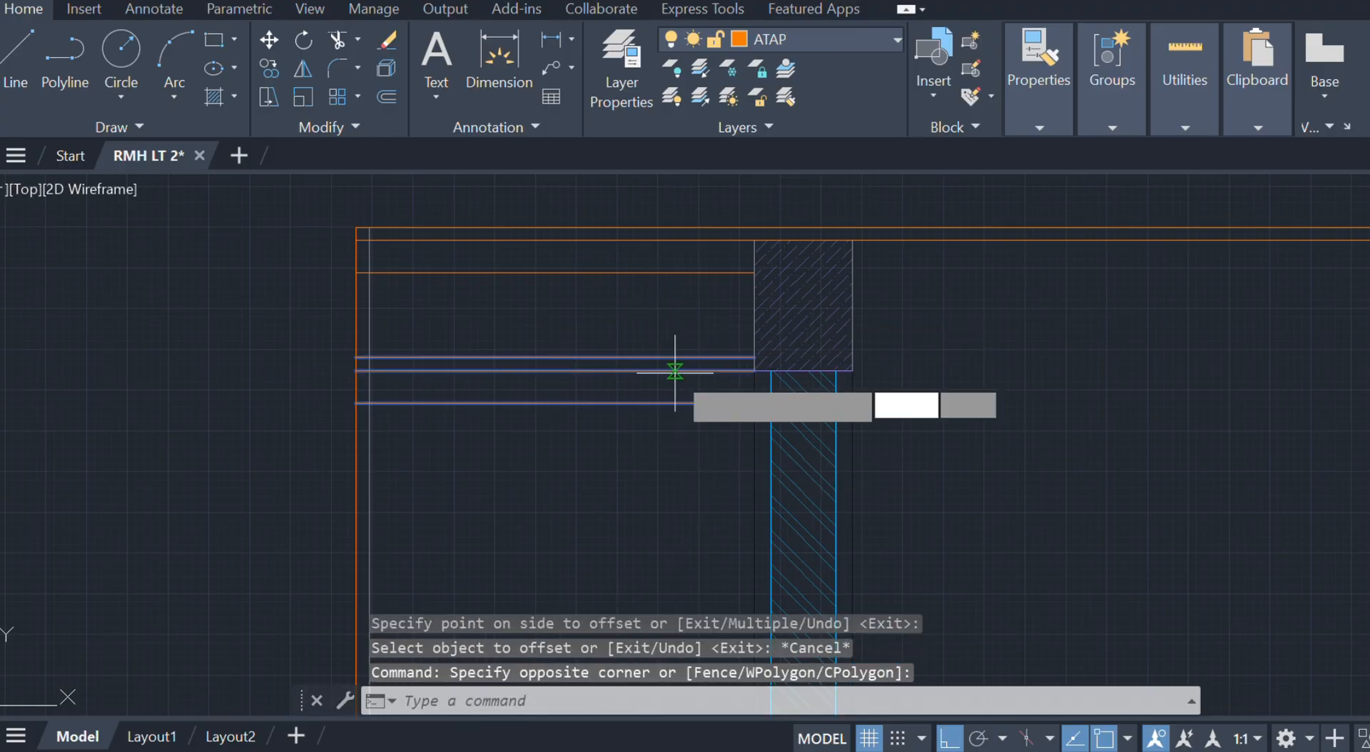
{"action": "key", "text": "Return"}
{"action": "left_click", "coordinate": [754, 358]}
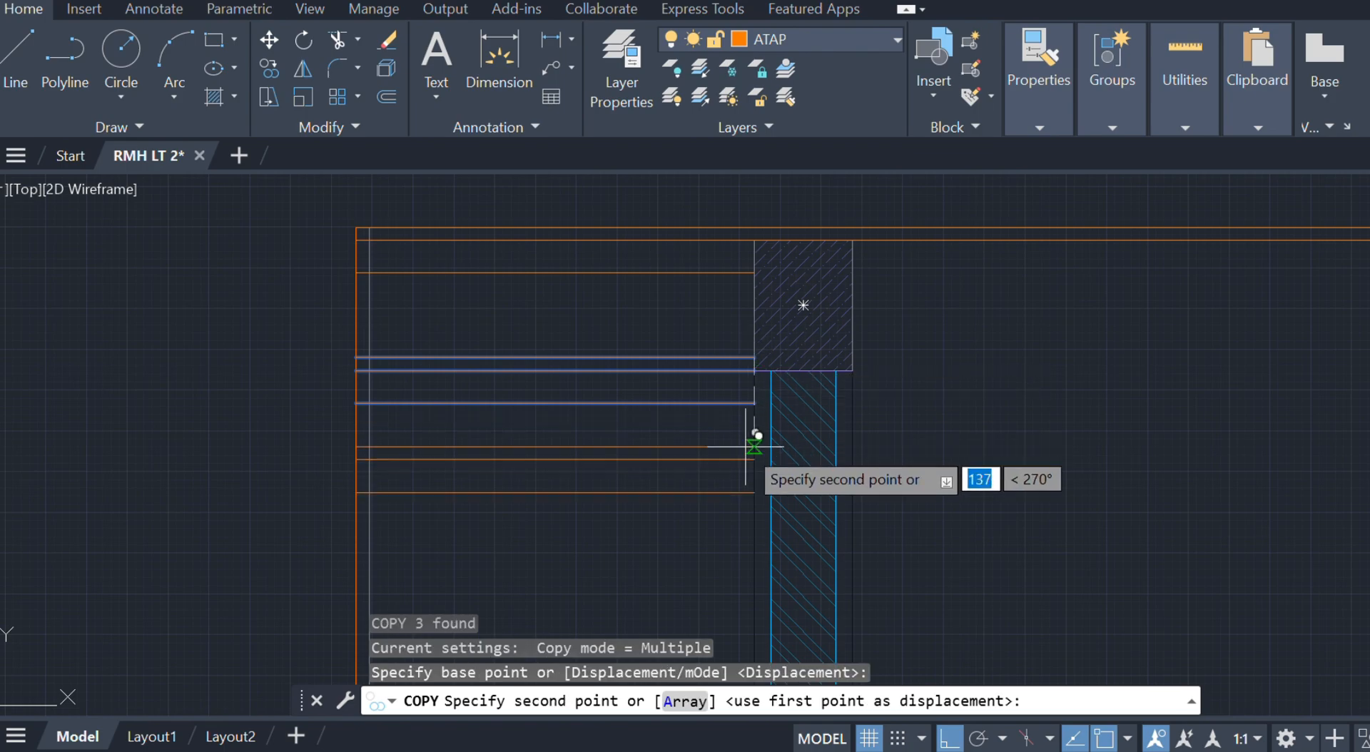
{"action": "type", "text": "200"}
{"action": "key", "text": "Return"}
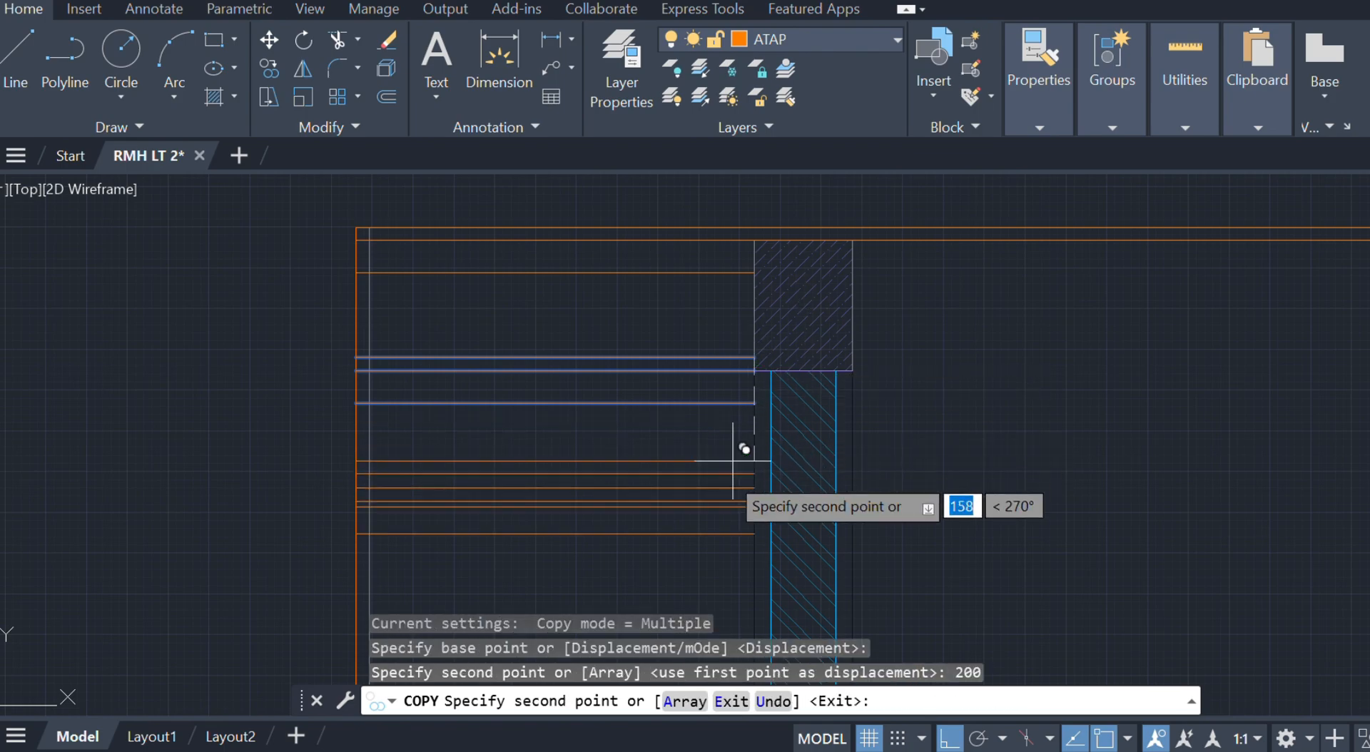
{"action": "scroll", "coordinate": [668, 428], "scroll_direction": "down", "scroll_amount": 2}
{"action": "type", "text": "400"}
{"action": "key", "text": "Return"}
- Place further copies of the three strip lines at 600, 800 and 1000 downward to fill the overhang
{"action": "middle_click_drag", "start_coordinate": [657, 515], "coordinate": [631, 389]}
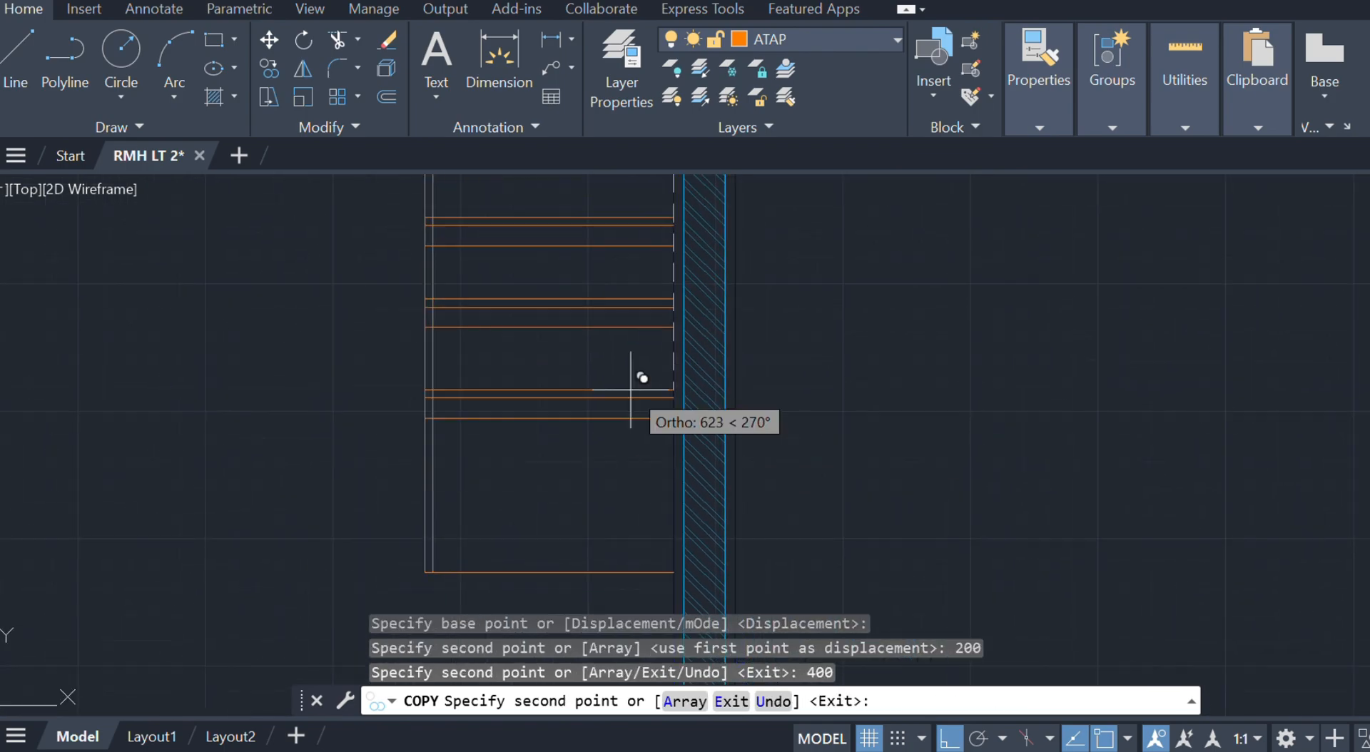
{"action": "type", "text": "600"}
{"action": "key", "text": "Return"}
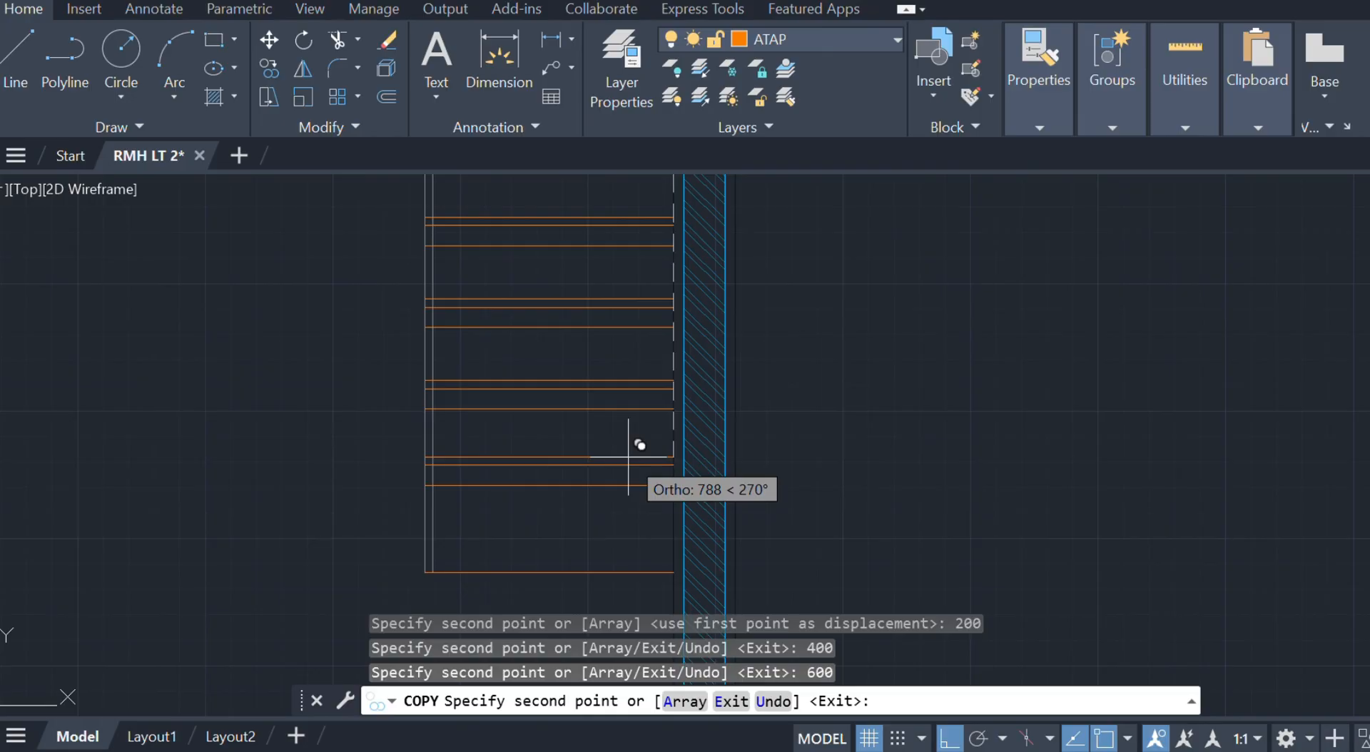
{"action": "type", "text": "800"}
{"action": "key", "text": "Return"}
{"action": "type", "text": "100"}
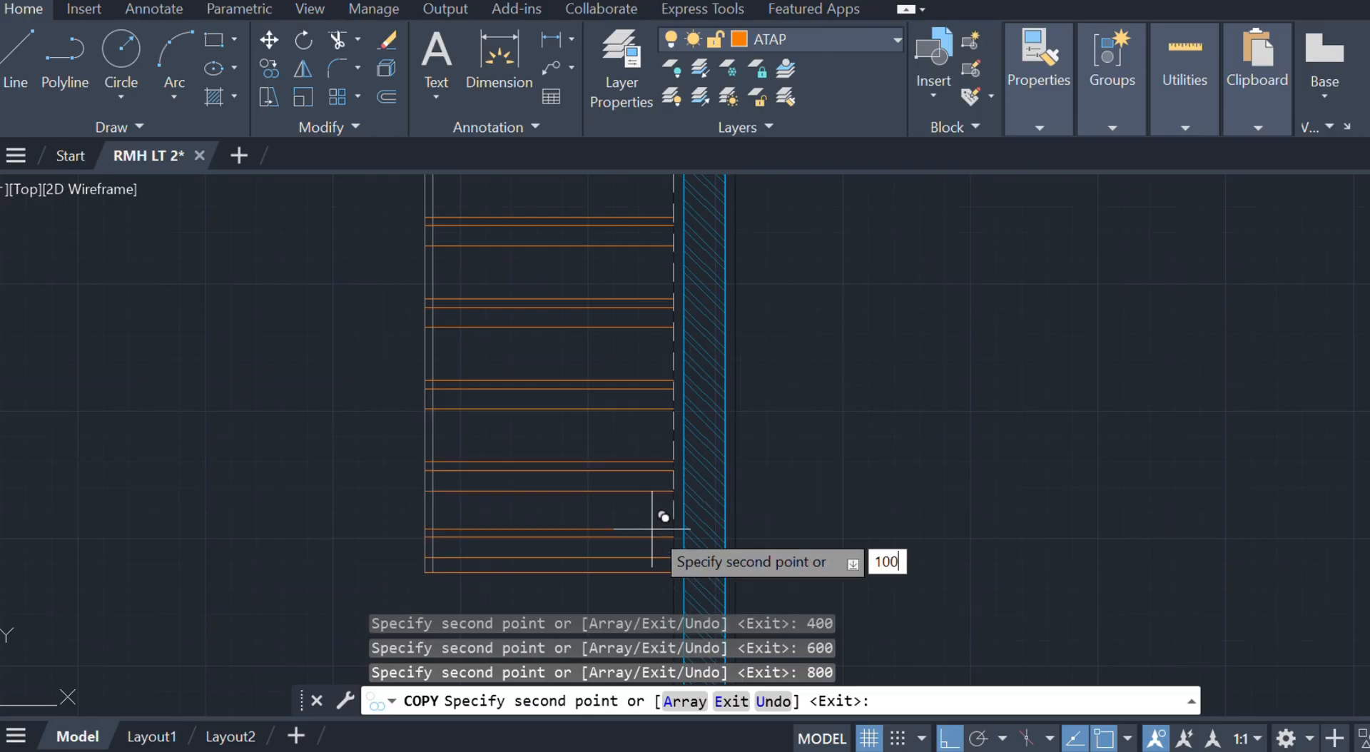
{"action": "type", "text": "0"}
{"action": "key", "text": "Return"}
{"action": "key", "text": "Escape"}
{"action": "scroll", "coordinate": [642, 535], "scroll_direction": "up", "scroll_amount": 3}
{"action": "scroll", "coordinate": [569, 519], "scroll_direction": "down", "scroll_amount": 1}
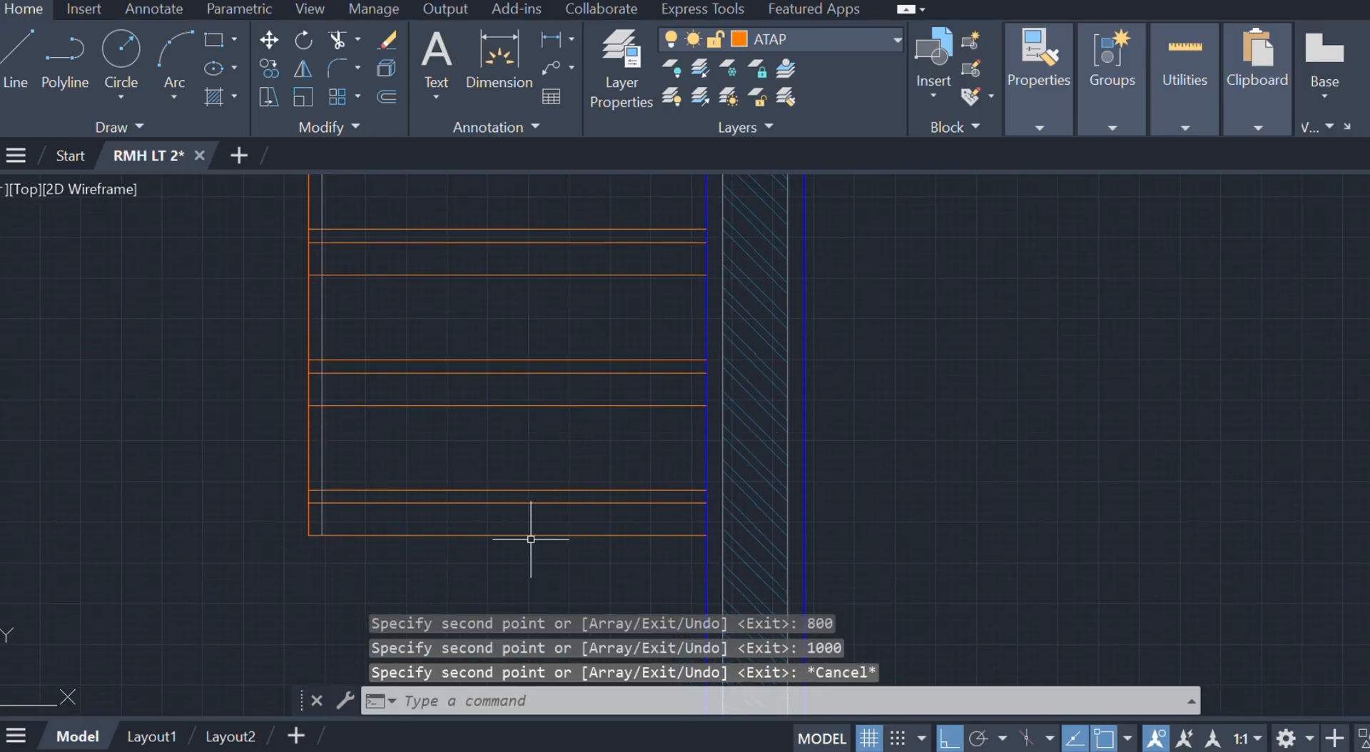
- Offset the inner top roof line between the two columns 600 downward
{"action": "scroll", "coordinate": [514, 279], "scroll_direction": "down", "scroll_amount": 2}
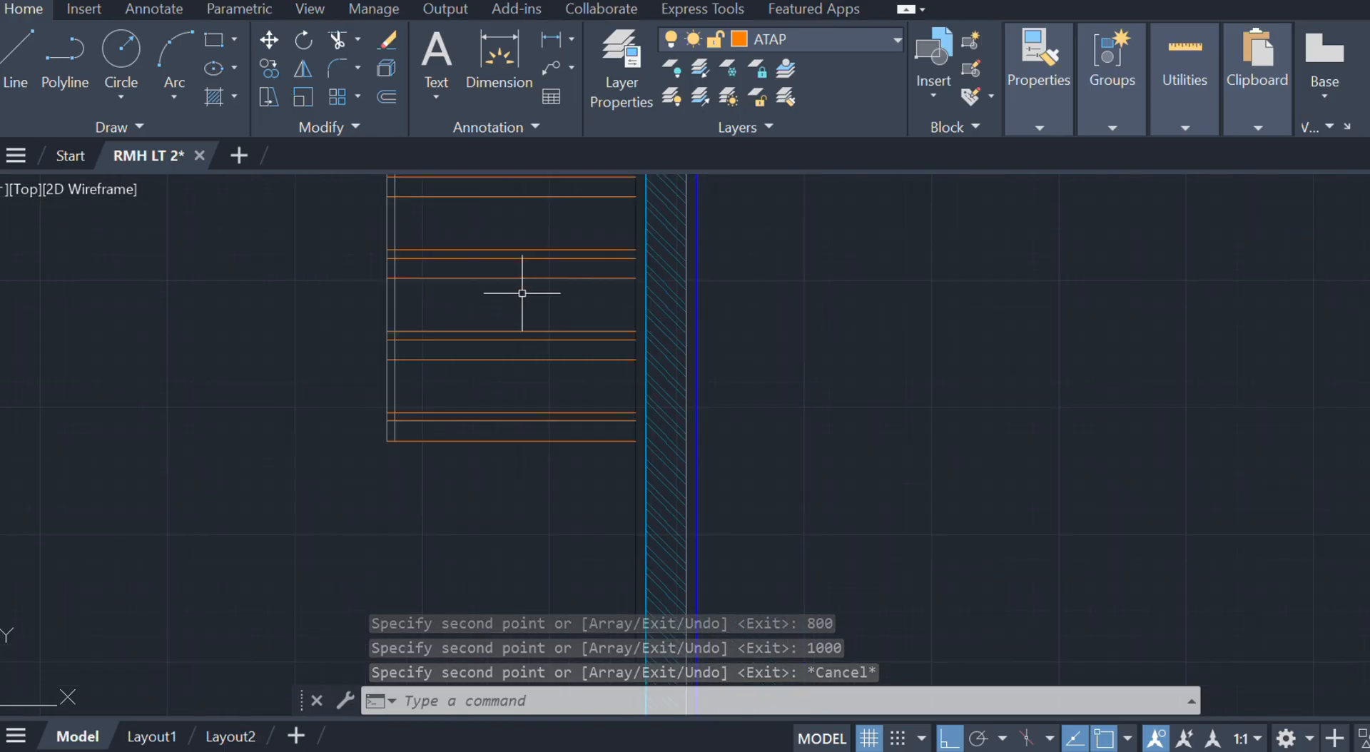
{"action": "scroll", "coordinate": [539, 298], "scroll_direction": "down", "scroll_amount": 1}
{"action": "middle_click_drag", "start_coordinate": [538, 298], "coordinate": [541, 465]}
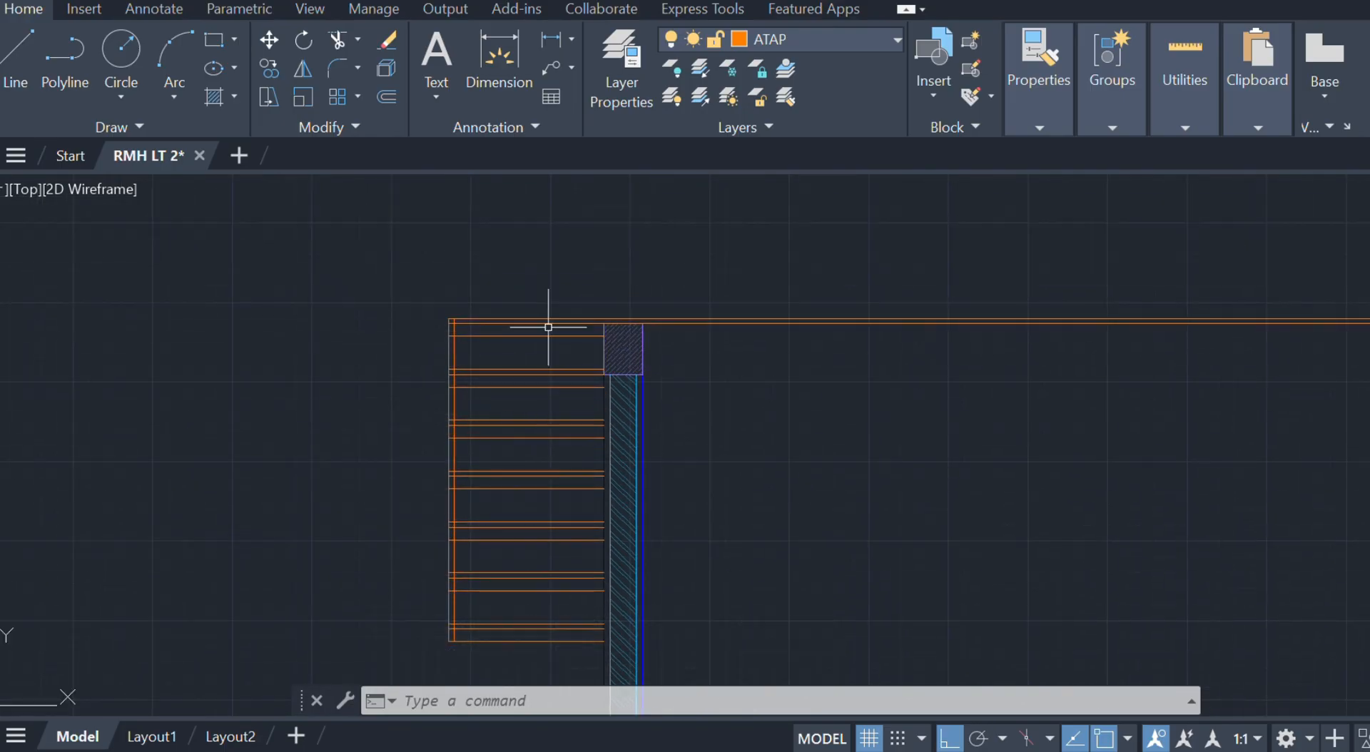
{"action": "middle_click_drag", "start_coordinate": [547, 321], "coordinate": [547, 246]}
{"action": "scroll", "coordinate": [460, 193], "scroll_direction": "down", "scroll_amount": 2}
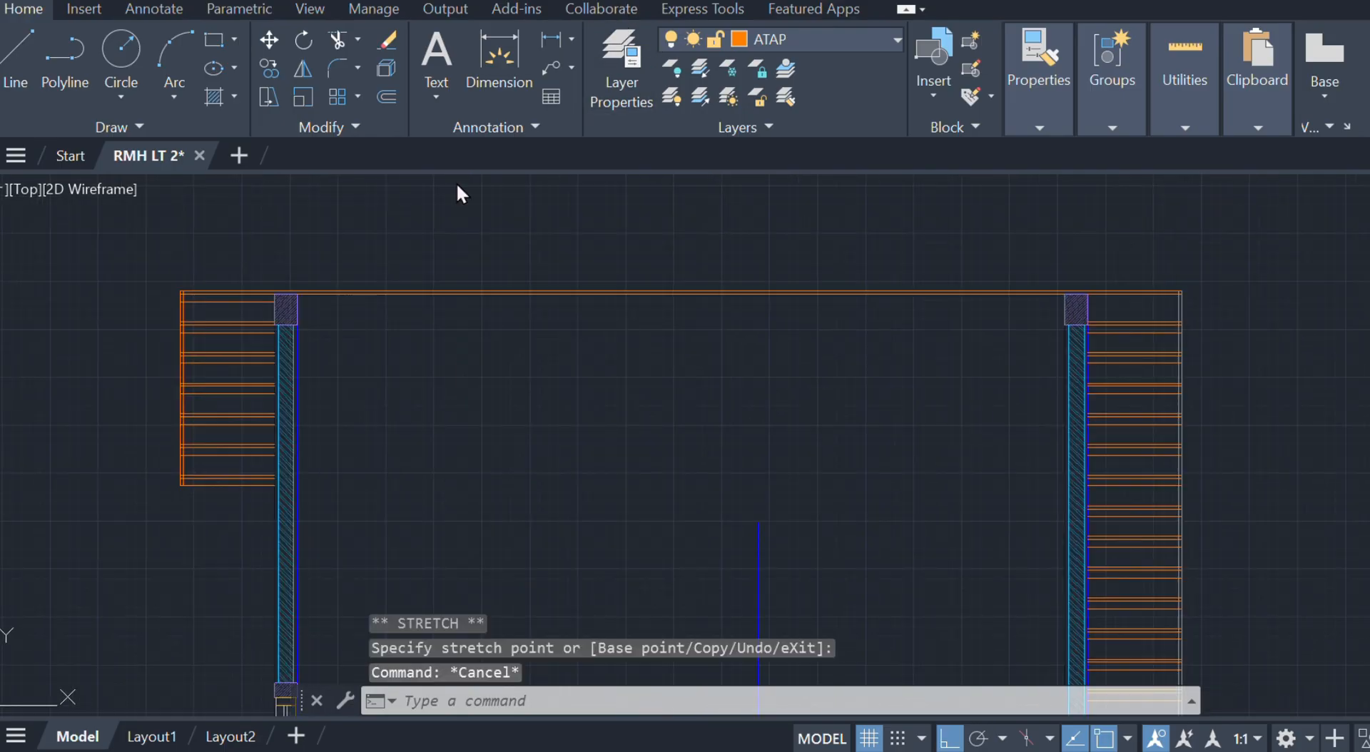
{"action": "scroll", "coordinate": [347, 293], "scroll_direction": "up", "scroll_amount": 4}
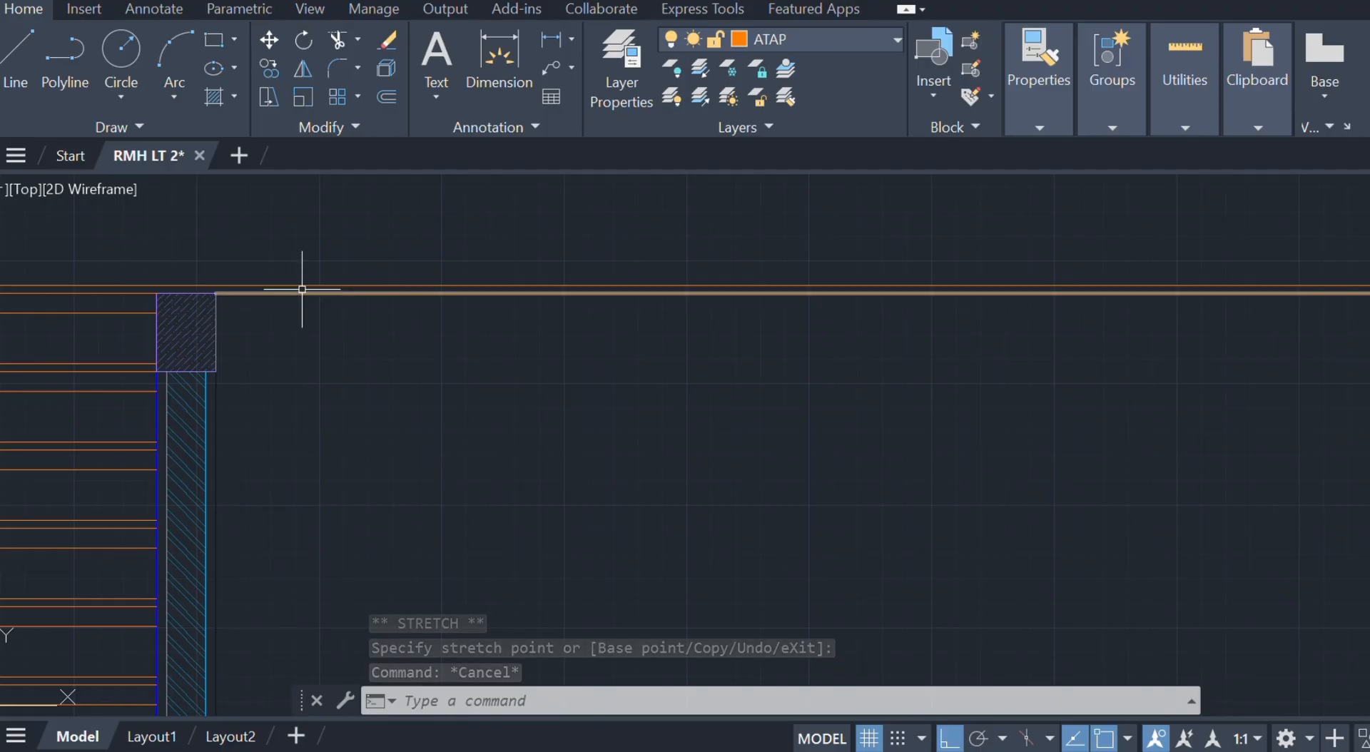
{"action": "left_click", "coordinate": [297, 291]}
{"action": "type", "text": "o"}
{"action": "key", "text": "Return"}
{"action": "type", "text": "600"}
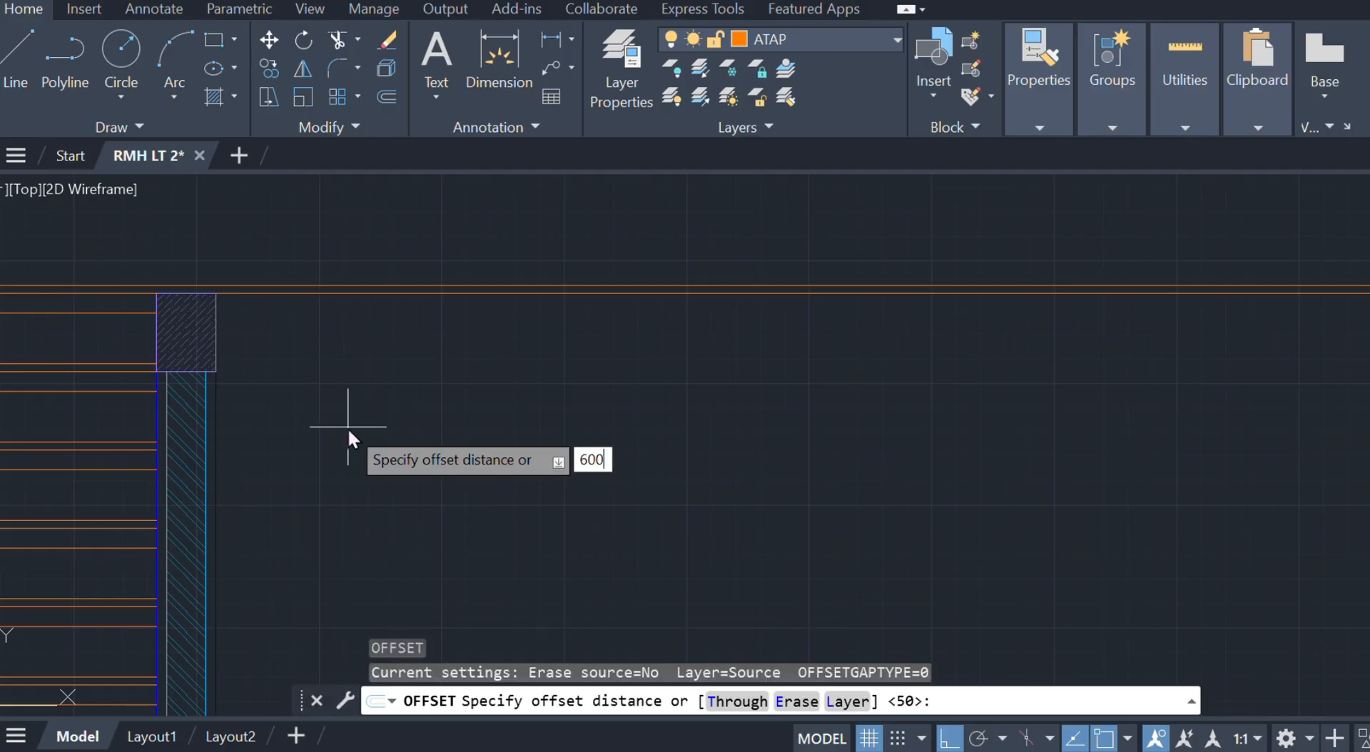
{"action": "key", "text": "Return"}
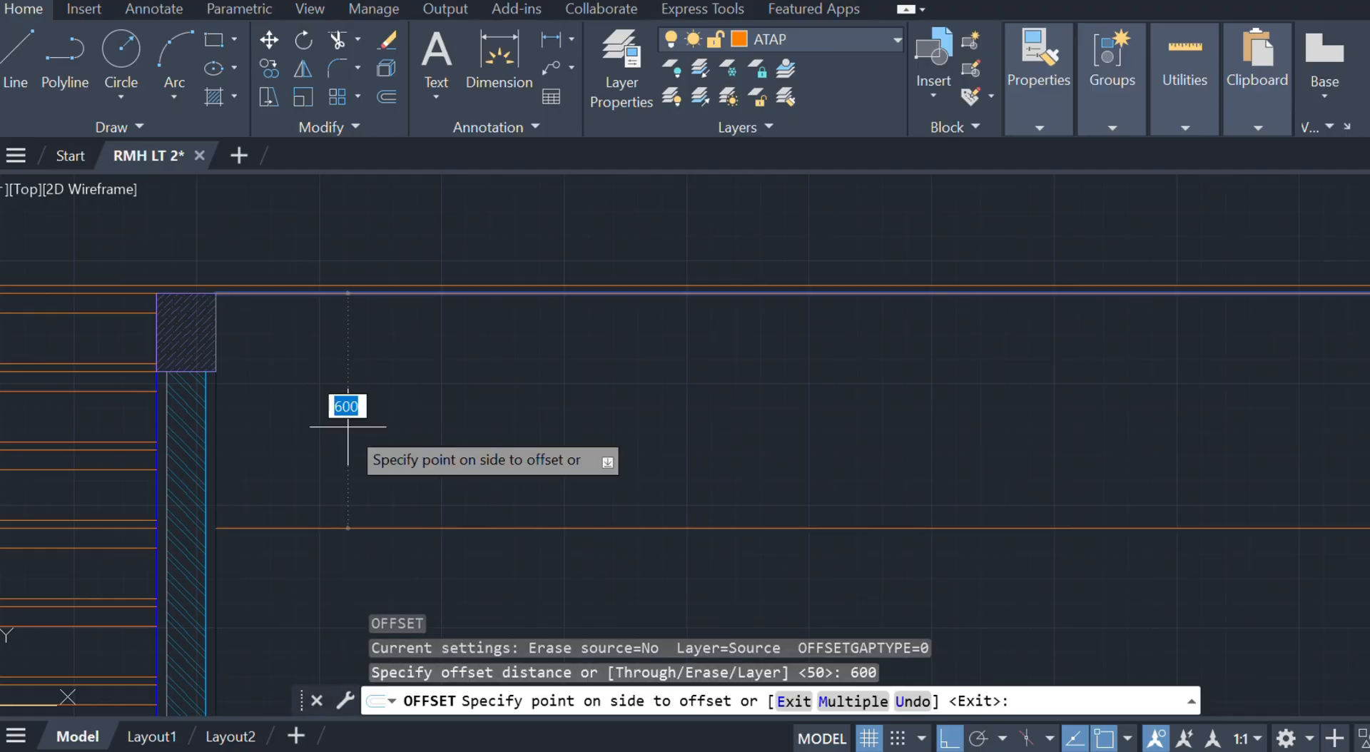
{"action": "left_click", "coordinate": [347, 427]}
- Offset the inner top roof line between the columns 80 downward and the lower roof line 80 upward
{"action": "left_click", "coordinate": [357, 293]}
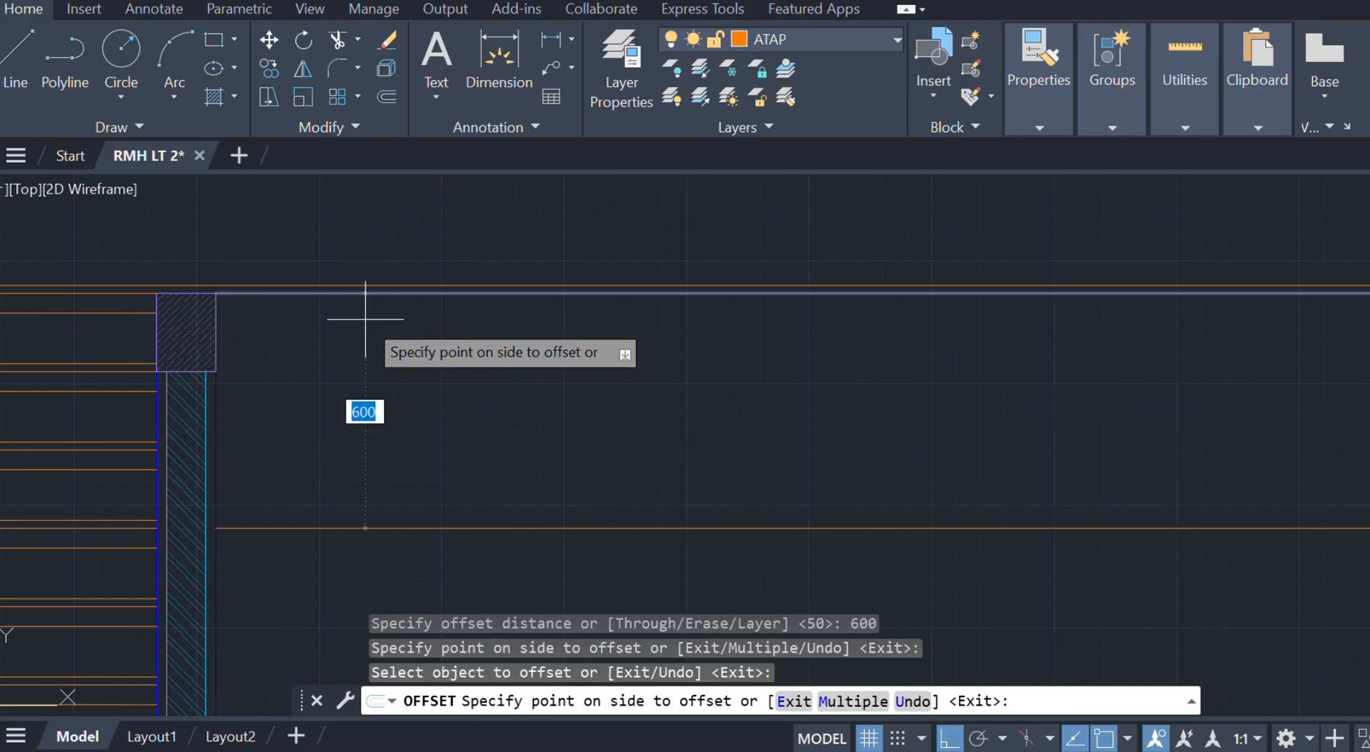
{"action": "type", "text": "80"}
{"action": "key", "text": "Return"}
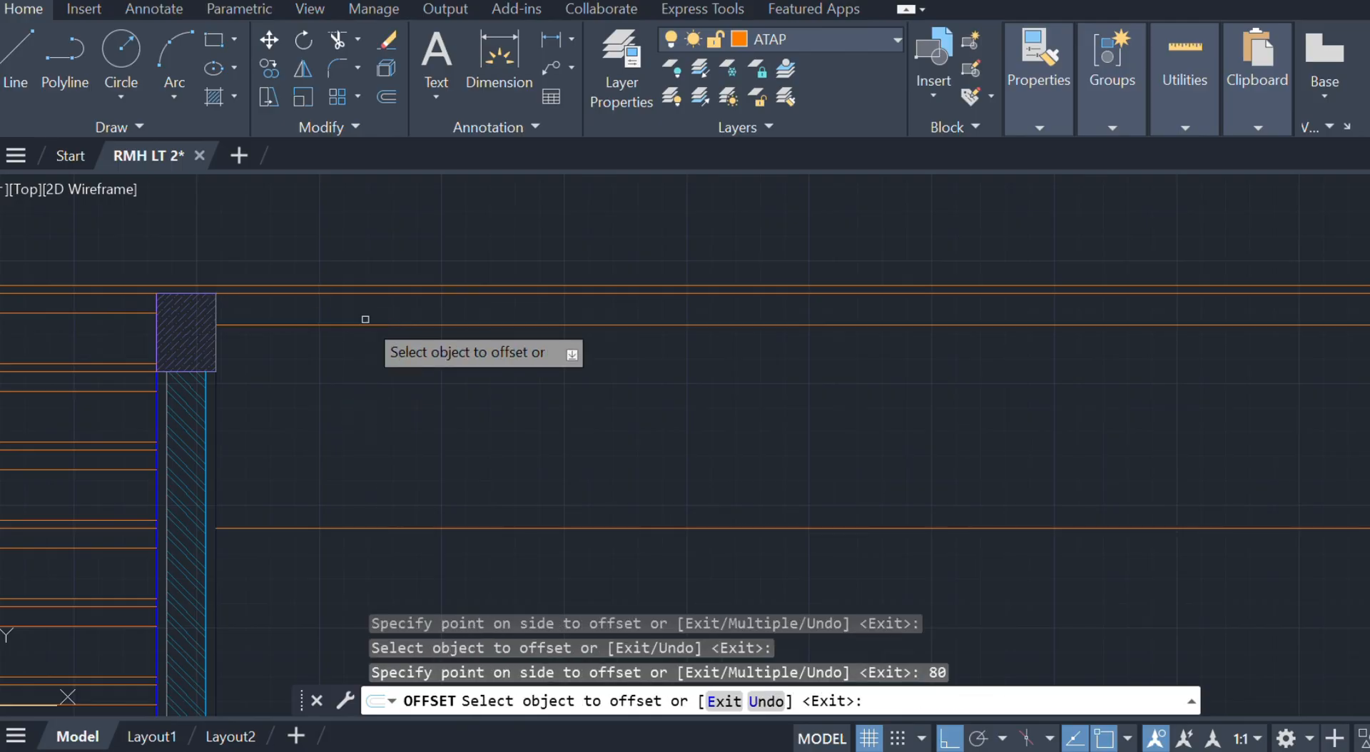
{"action": "left_click", "coordinate": [436, 528]}
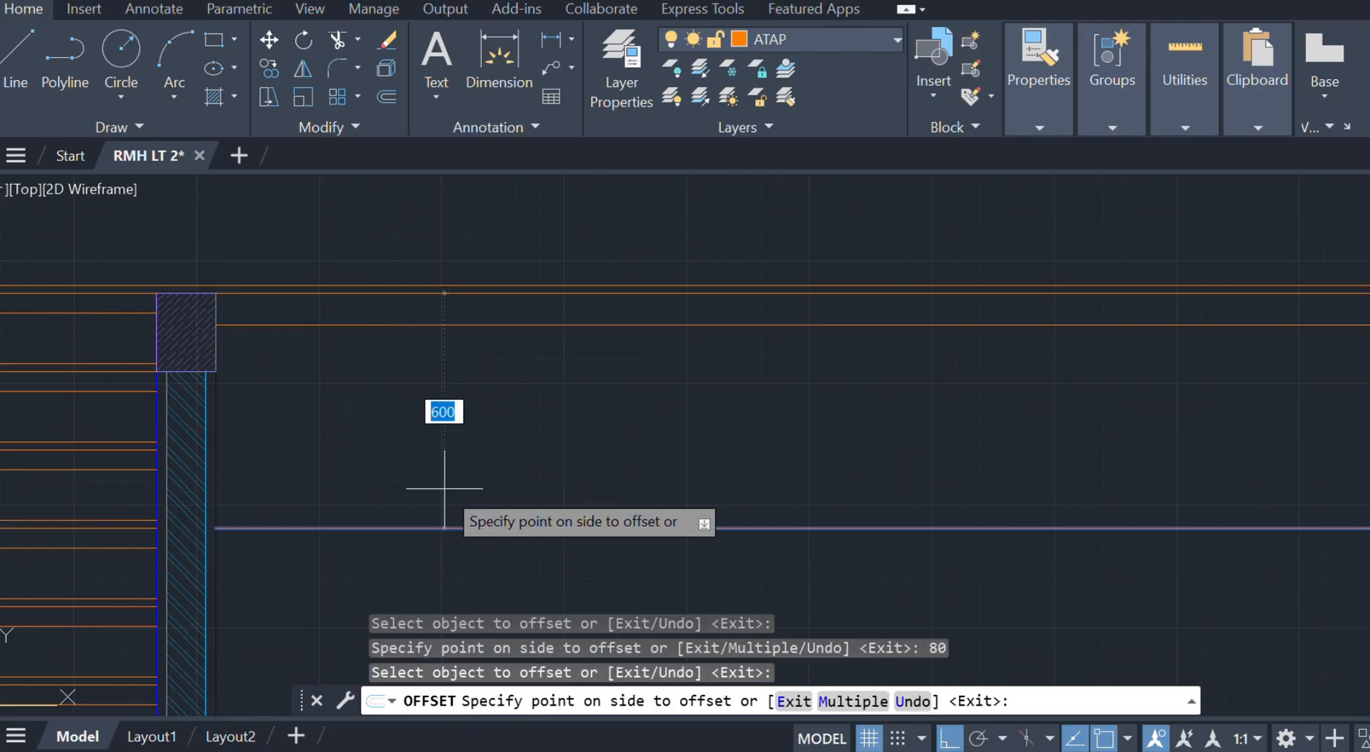
{"action": "left_click", "coordinate": [444, 498]}
{"action": "key", "text": "Escape"}
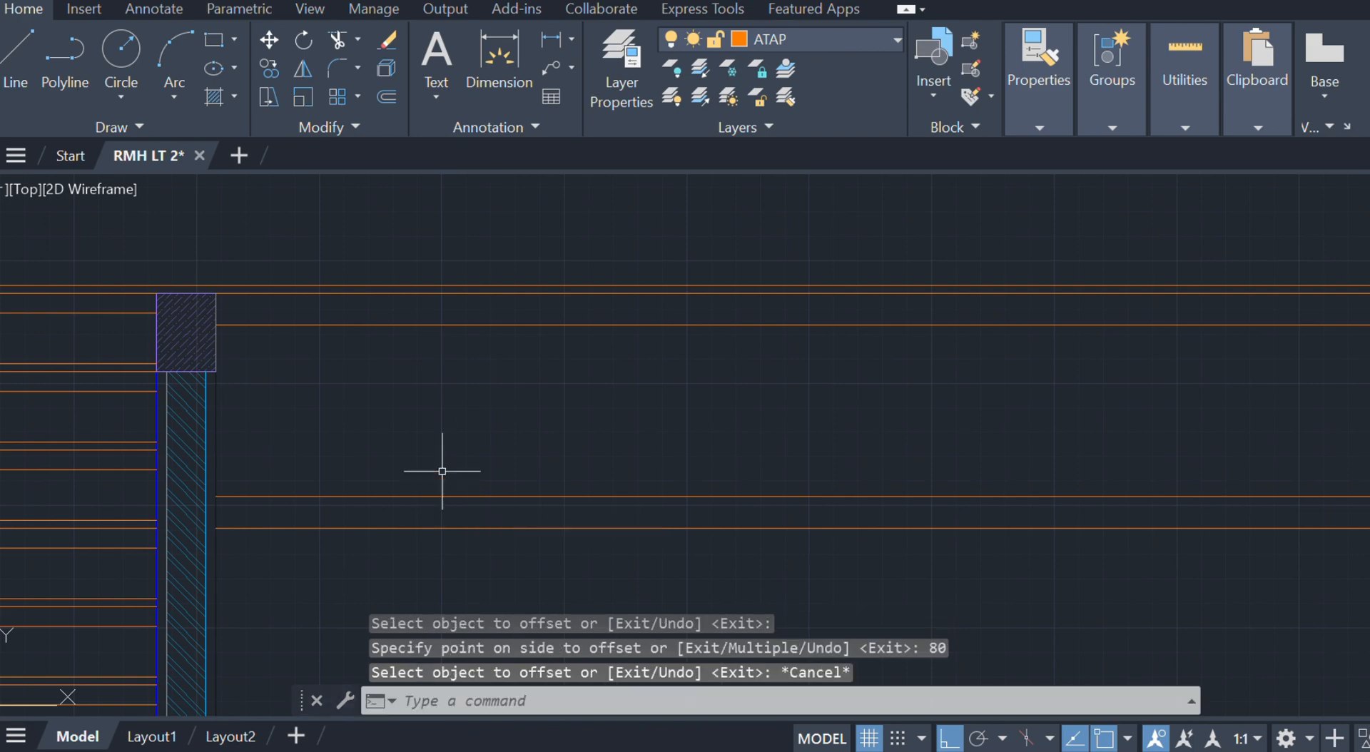
- Draw a vertical line from the left column's upper-right corner down to the lowest horizontal roof line
{"action": "scroll", "coordinate": [408, 334], "scroll_direction": "down", "scroll_amount": 3}
{"action": "scroll", "coordinate": [339, 323], "scroll_direction": "up", "scroll_amount": 3}
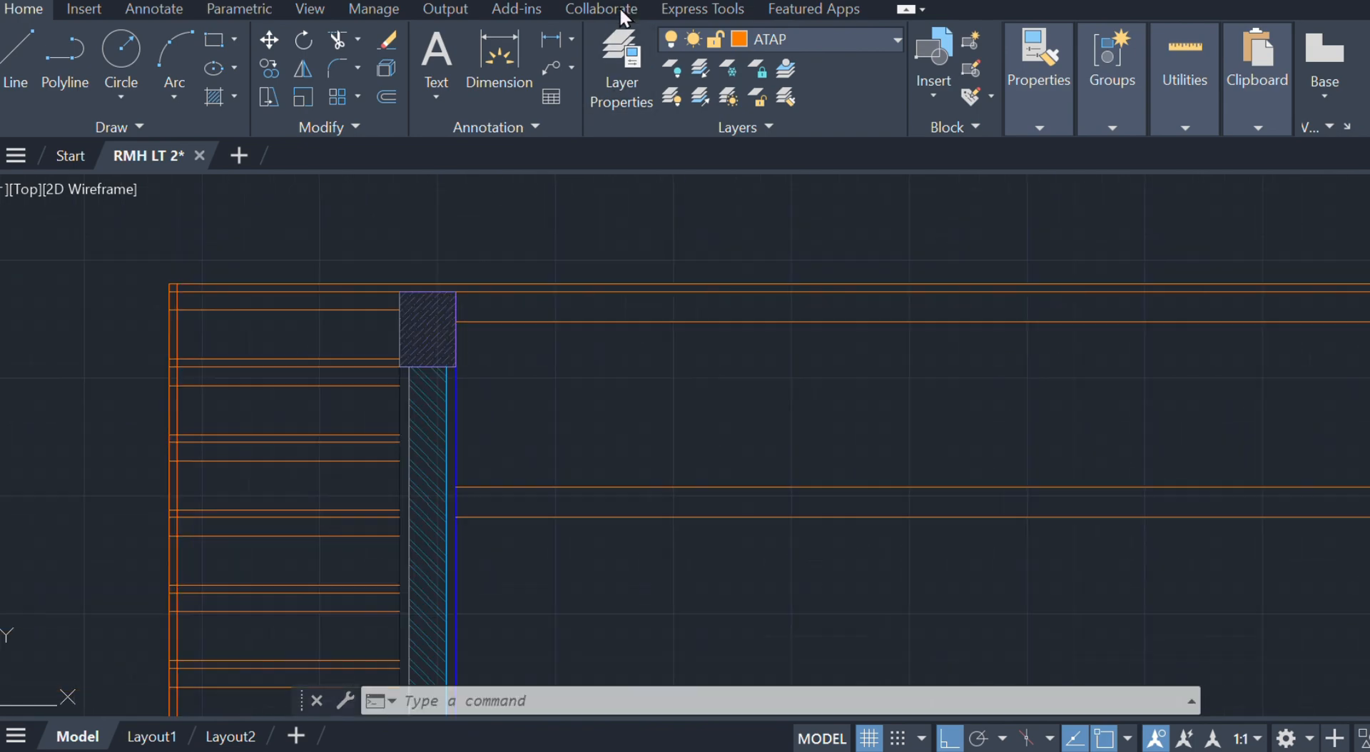
{"action": "key", "text": "Return"}
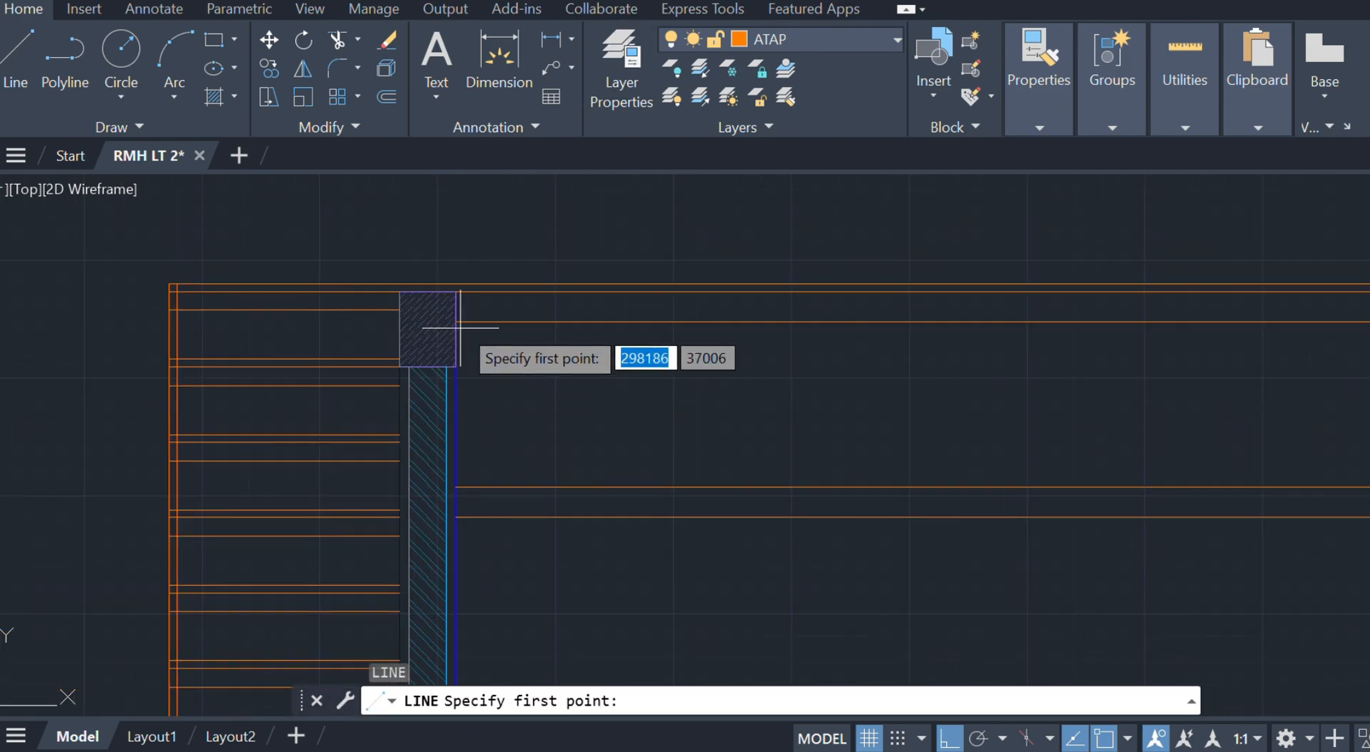
{"action": "left_click", "coordinate": [456, 290]}
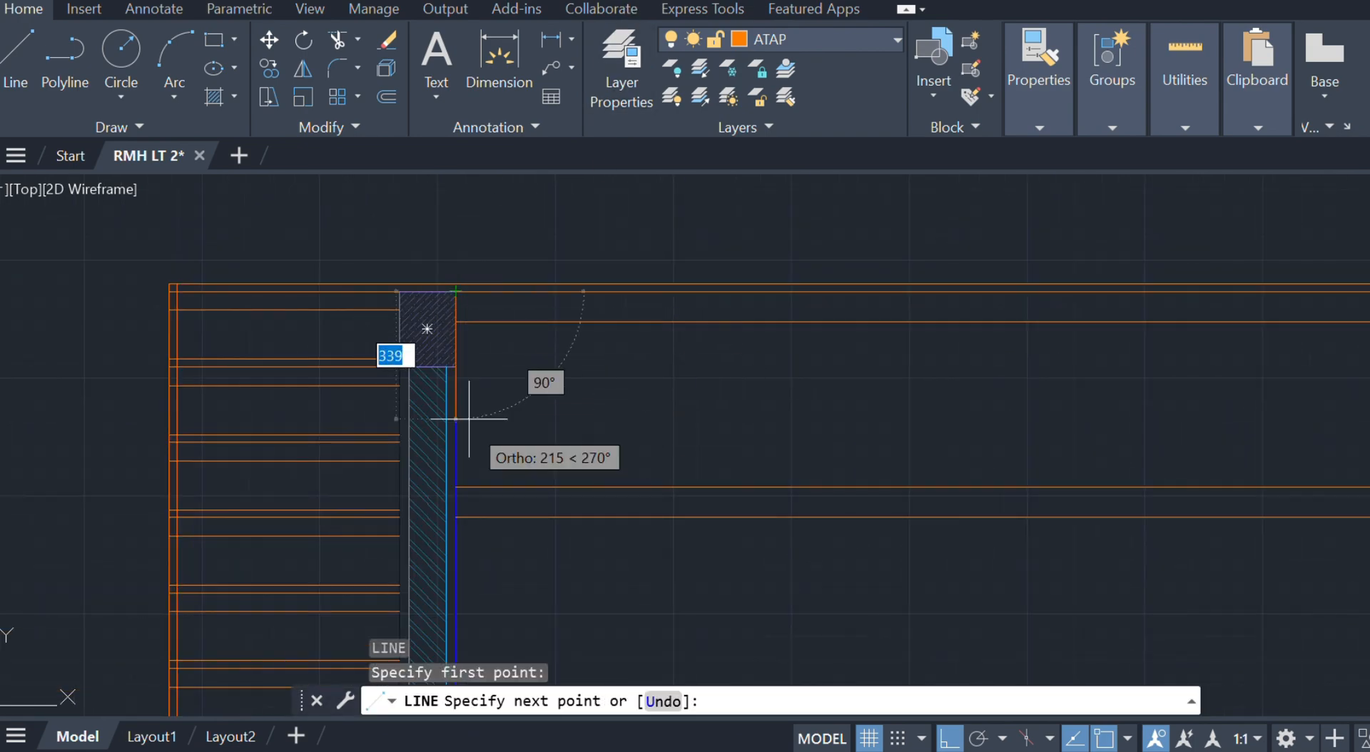
{"action": "left_click", "coordinate": [453, 523]}
{"action": "key", "text": "Escape"}
- Offset the vertical line at the left column 775 to the right, and offset the resulting line another 50 right
{"action": "left_click", "coordinate": [455, 449]}
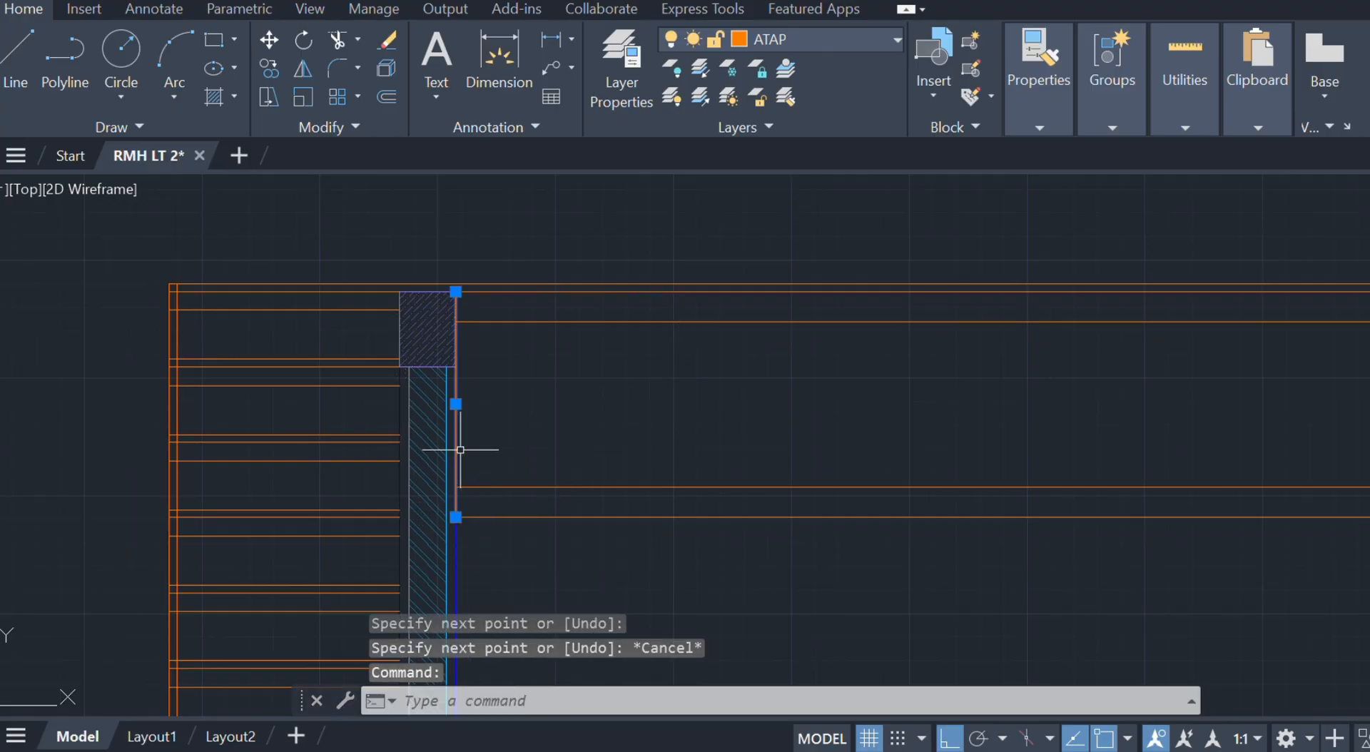
{"action": "key", "text": "Return"}
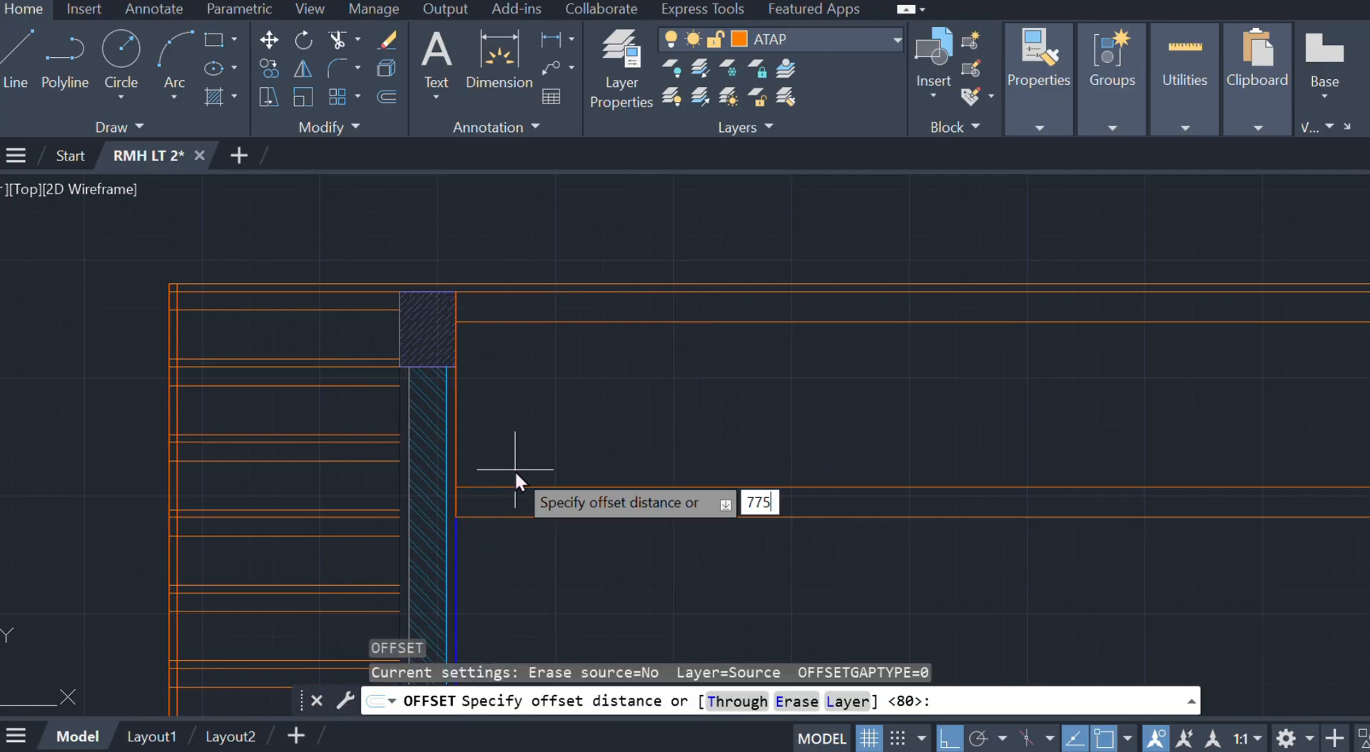
{"action": "key", "text": "Return"}
{"action": "left_click", "coordinate": [671, 453]}
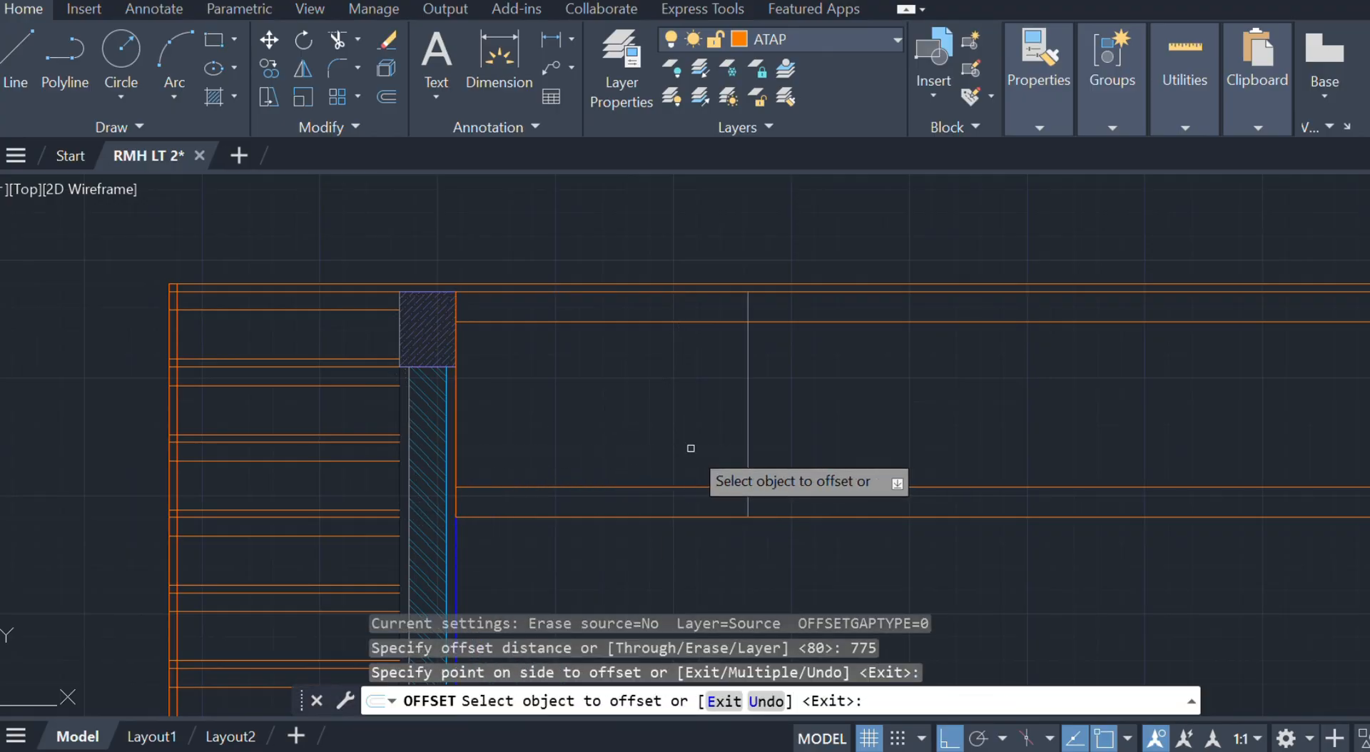
{"action": "left_click", "coordinate": [752, 405]}
{"action": "left_click", "coordinate": [748, 404]}
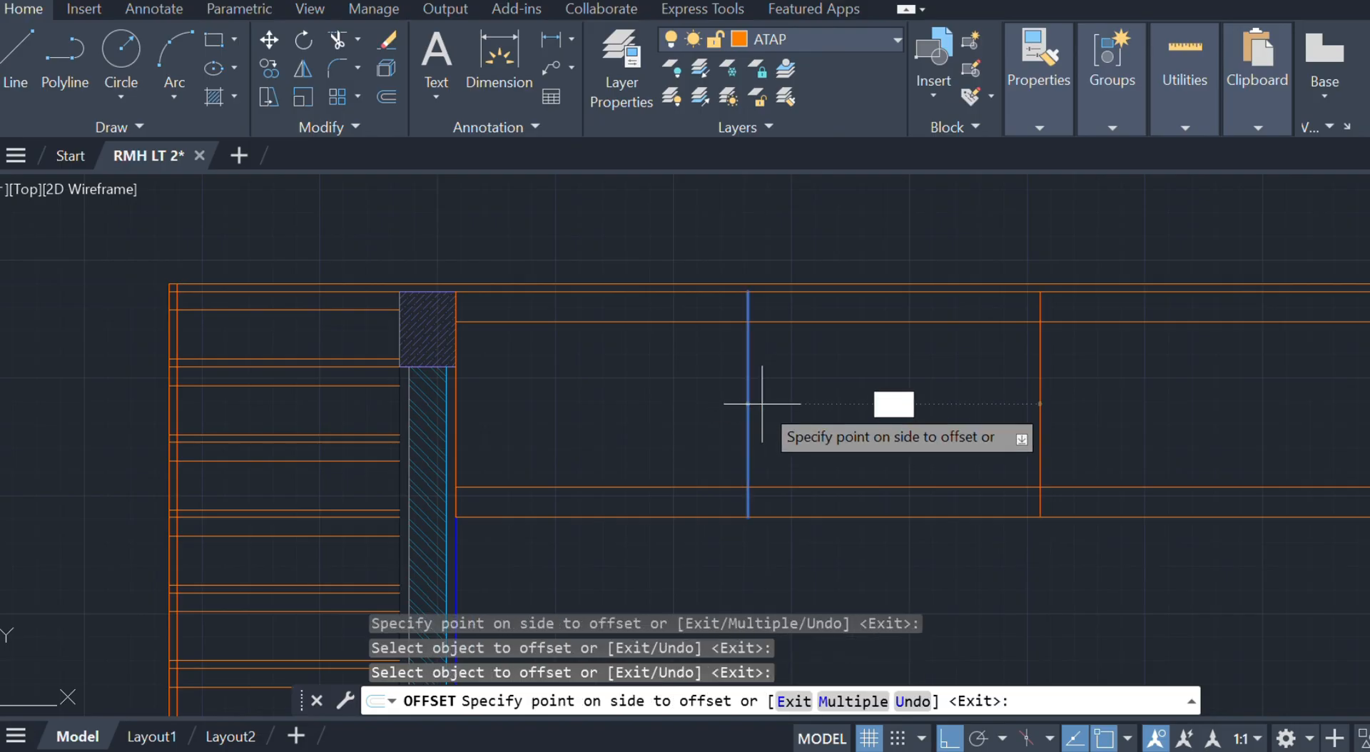
{"action": "type", "text": "50"}
{"action": "key", "text": "Return"}
{"action": "key", "text": "Escape"}
- Draw a vertical line from the right column's upper-left corner down to the lowest horizontal roof line
{"action": "scroll", "coordinate": [682, 375], "scroll_direction": "down", "scroll_amount": 3}
{"action": "mouse_move", "coordinate": [682, 374]}
{"action": "middle_mouse_down"}
{"action": "mouse_move", "coordinate": [944, 408]}
{"action": "mouse_move", "coordinate": [700, 407]}
{"action": "middle_mouse_up"}
{"action": "scroll", "coordinate": [839, 403], "scroll_direction": "up", "scroll_amount": 3}
{"action": "type", "text": "l"}
{"action": "key", "text": "Return"}
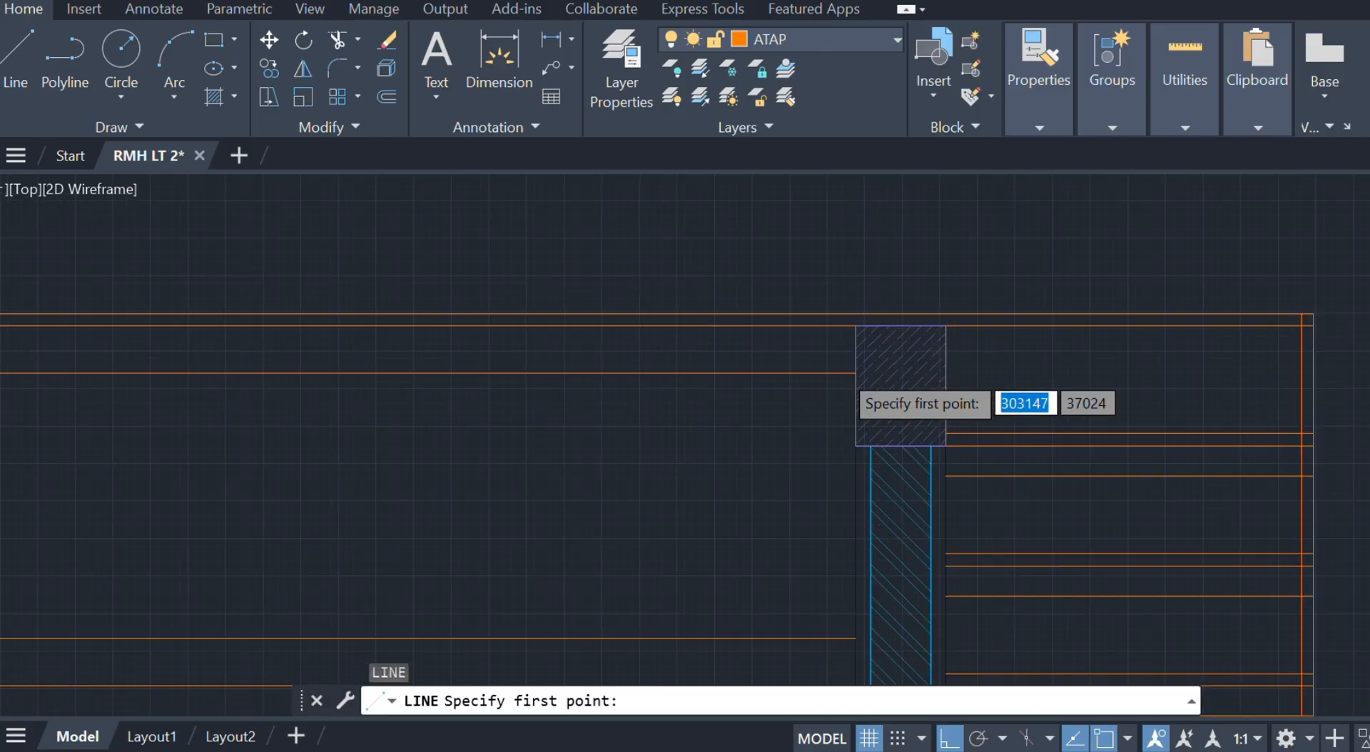
{"action": "left_click", "coordinate": [867, 299]}
{"action": "middle_click_drag", "start_coordinate": [847, 398], "coordinate": [844, 385]}
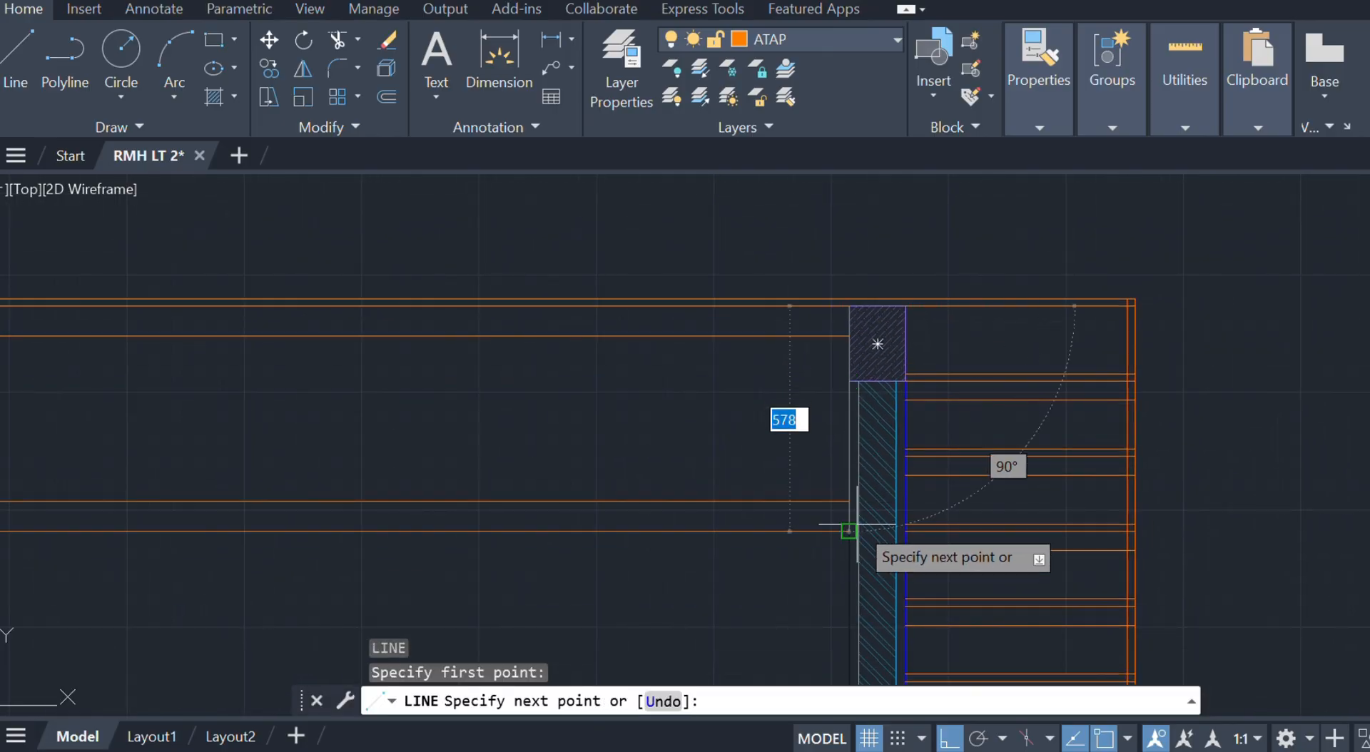
{"action": "scroll", "coordinate": [852, 522], "scroll_direction": "up", "scroll_amount": 4}
{"action": "left_click", "coordinate": [839, 544]}
{"action": "key", "text": "Escape"}
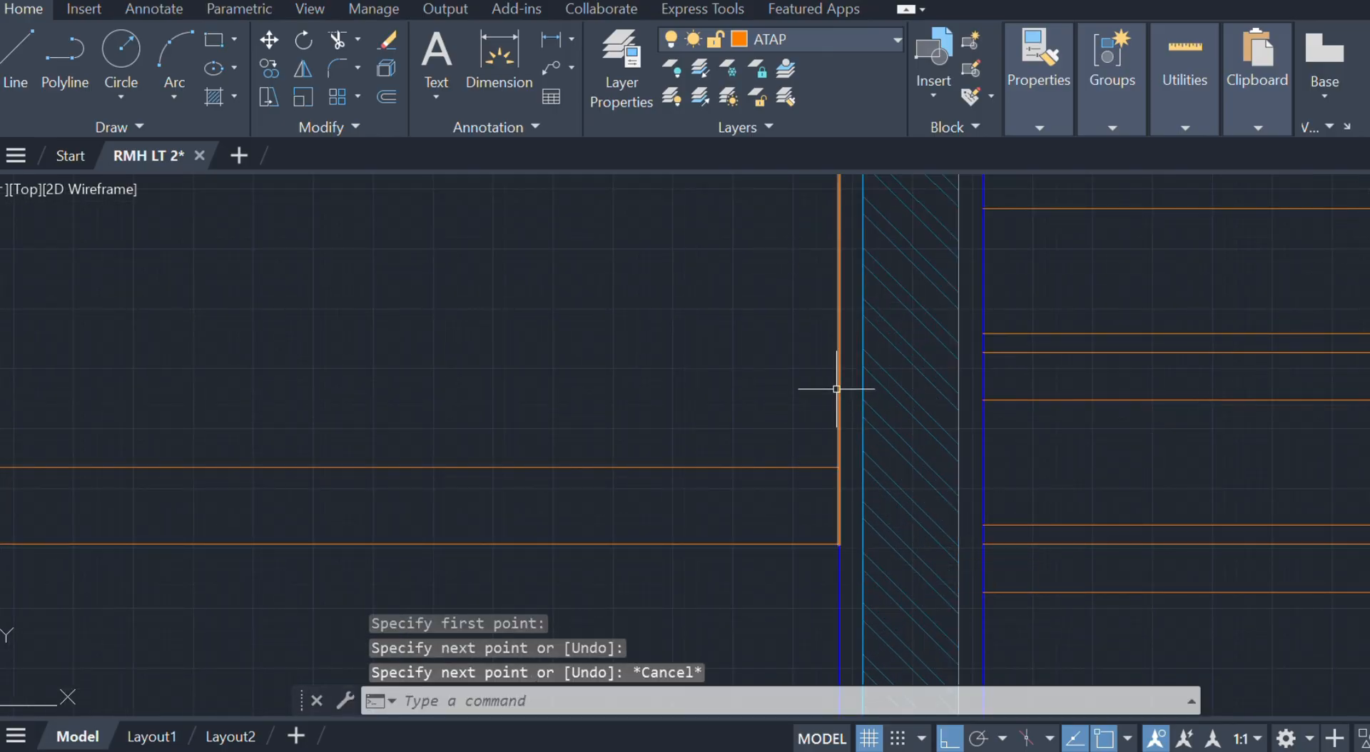
- Offset the vertical line at the right column 775 to the left, and offset the resulting line another 50 left
{"action": "left_click", "coordinate": [836, 389]}
{"action": "type", "text": "o"}
{"action": "key", "text": "Return"}
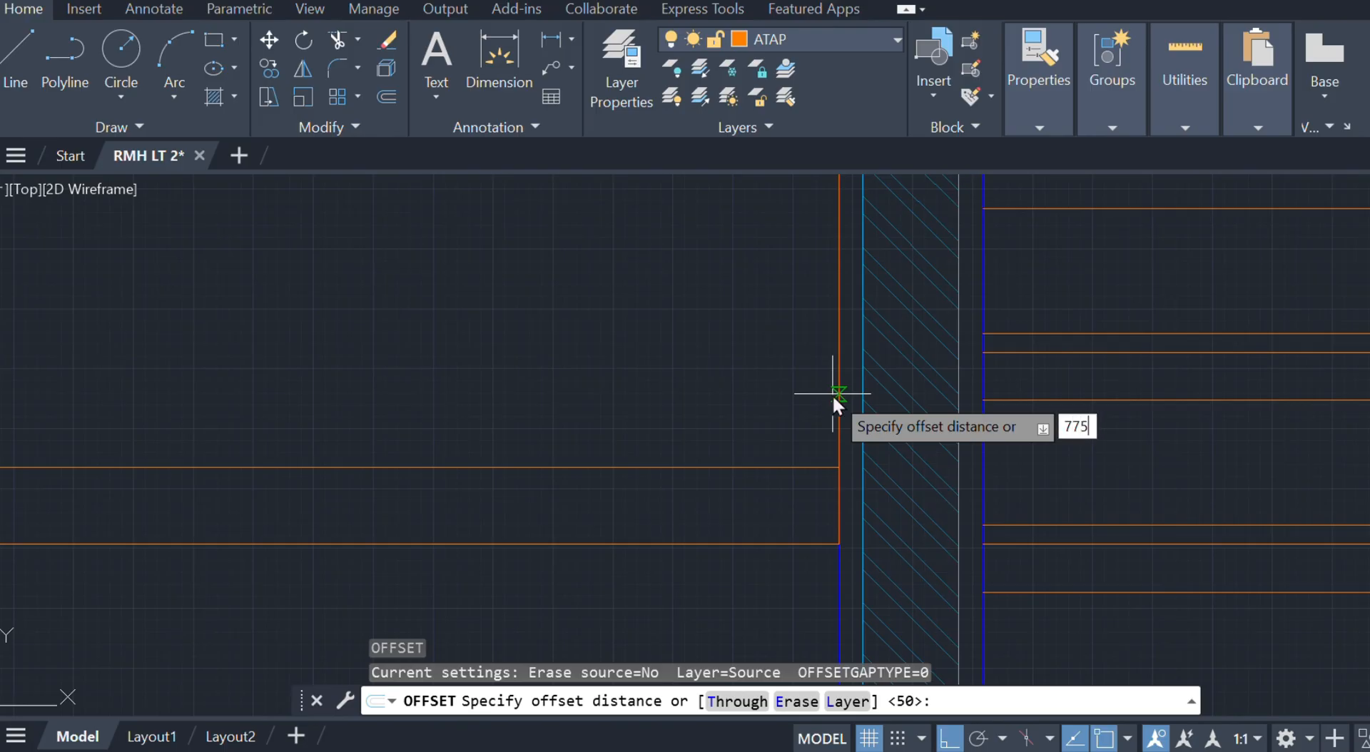
{"action": "key", "text": "Return"}
{"action": "left_click", "coordinate": [398, 388]}
{"action": "middle_click_drag", "start_coordinate": [397, 388], "coordinate": [1070, 389]}
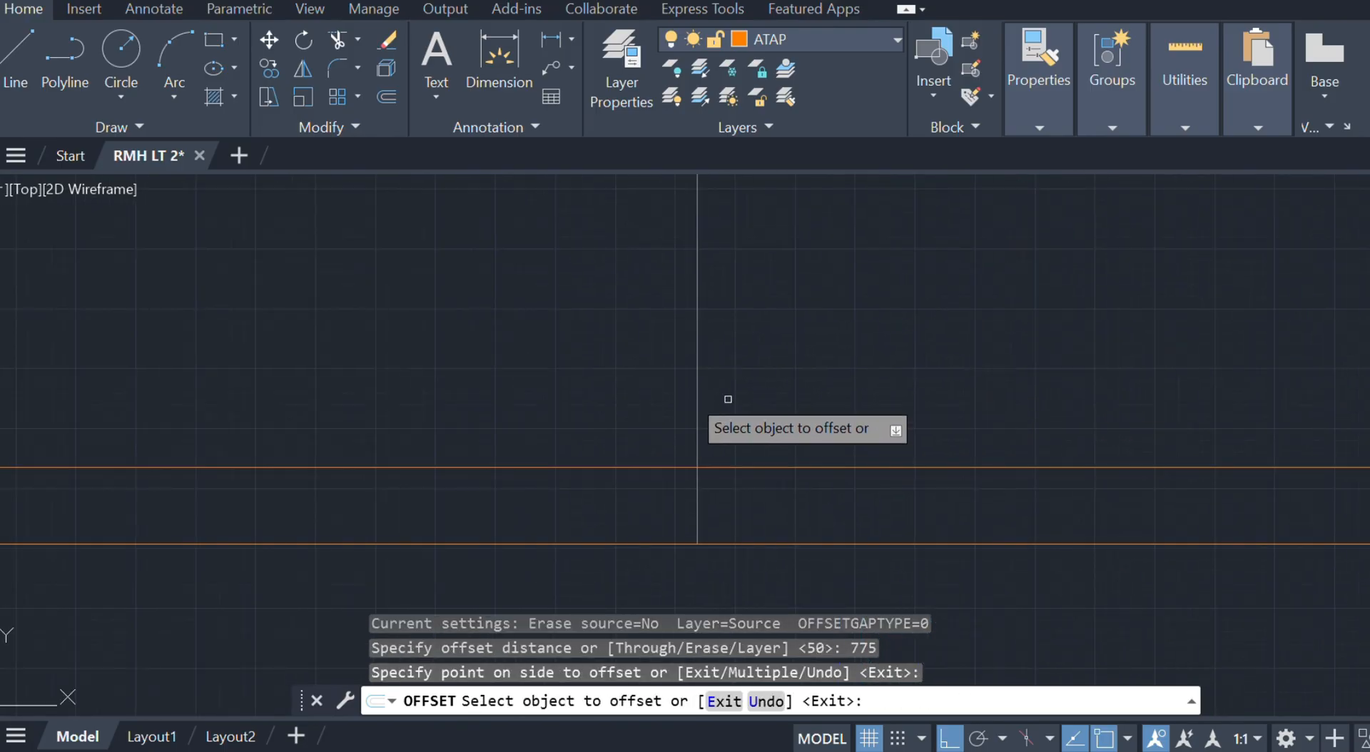
{"action": "left_click", "coordinate": [697, 392]}
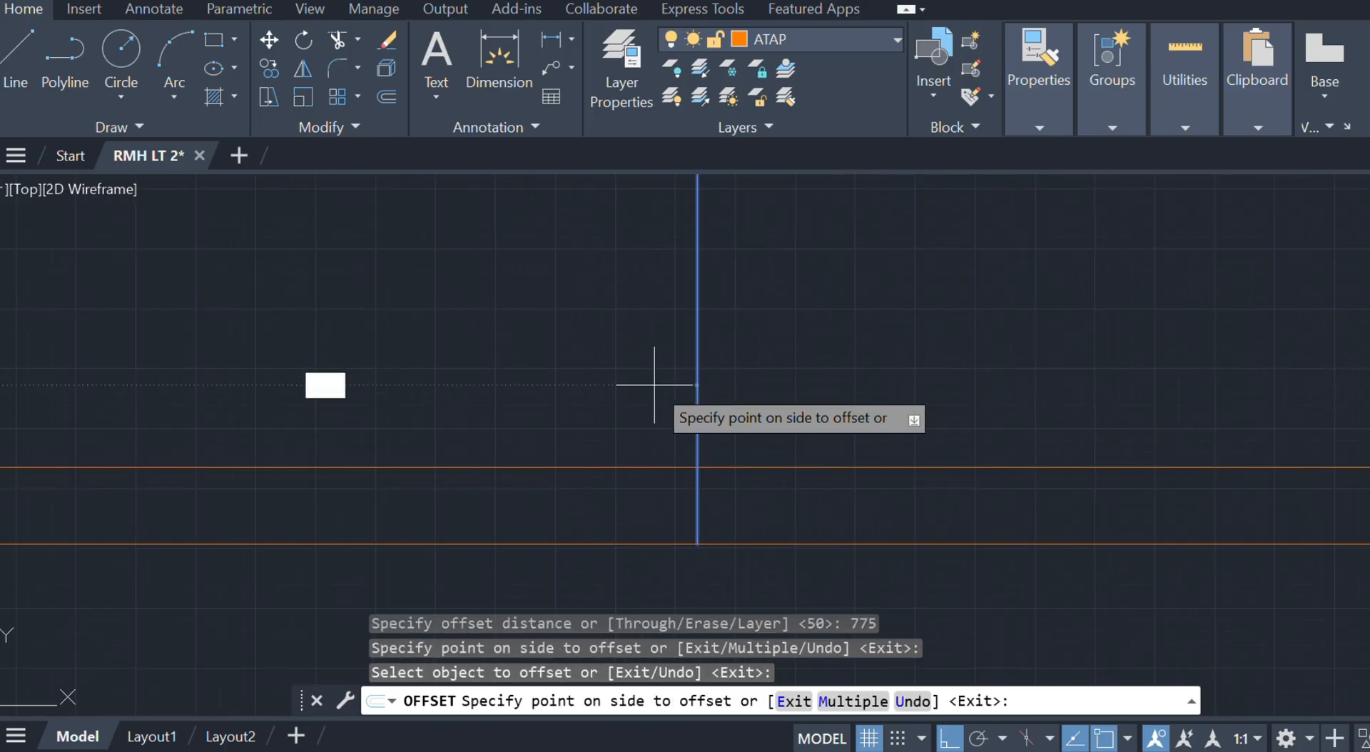
{"action": "type", "text": "50"}
{"action": "key", "text": "Return"}
{"action": "key", "text": "Escape"}
- Draw a line along the upper of the two lower roof lines between the innermost verticals, and select it
{"action": "scroll", "coordinate": [649, 388], "scroll_direction": "down", "scroll_amount": 5}
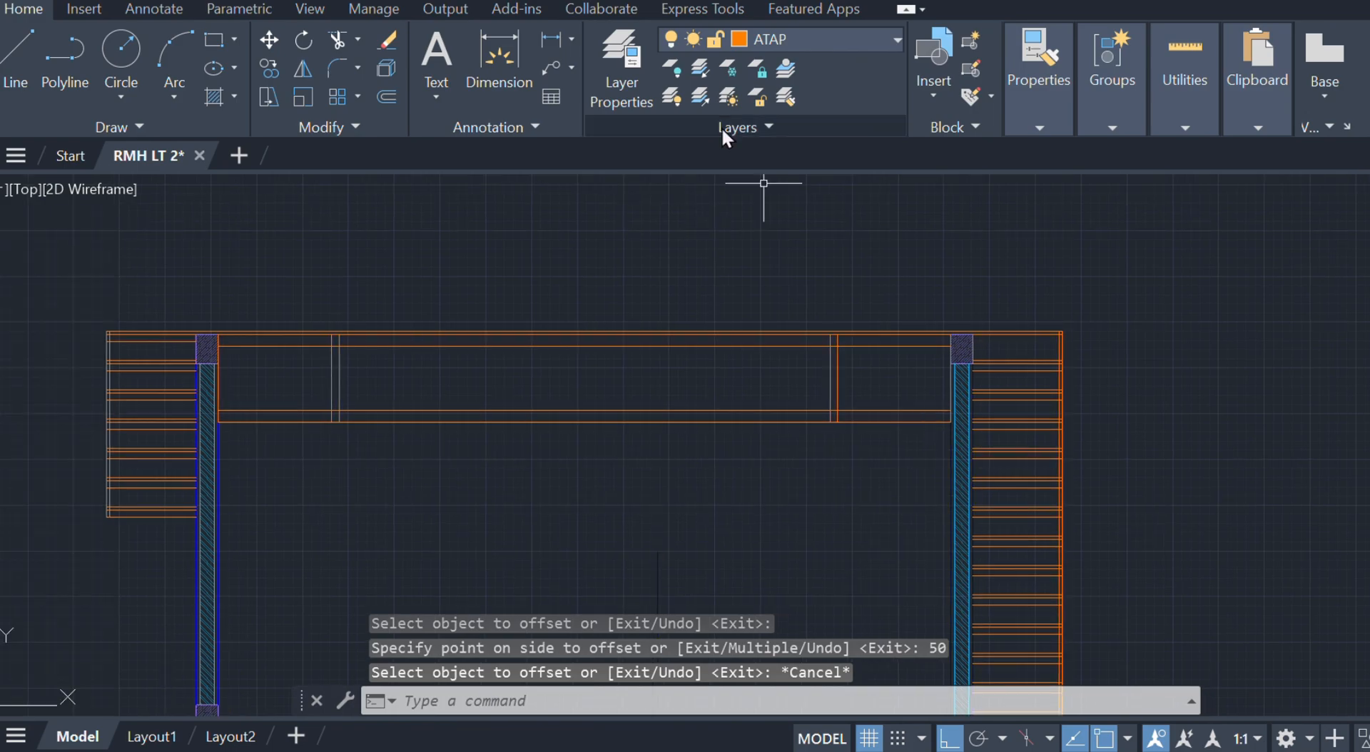
{"action": "scroll", "coordinate": [1107, 472], "scroll_direction": "up", "scroll_amount": 4}
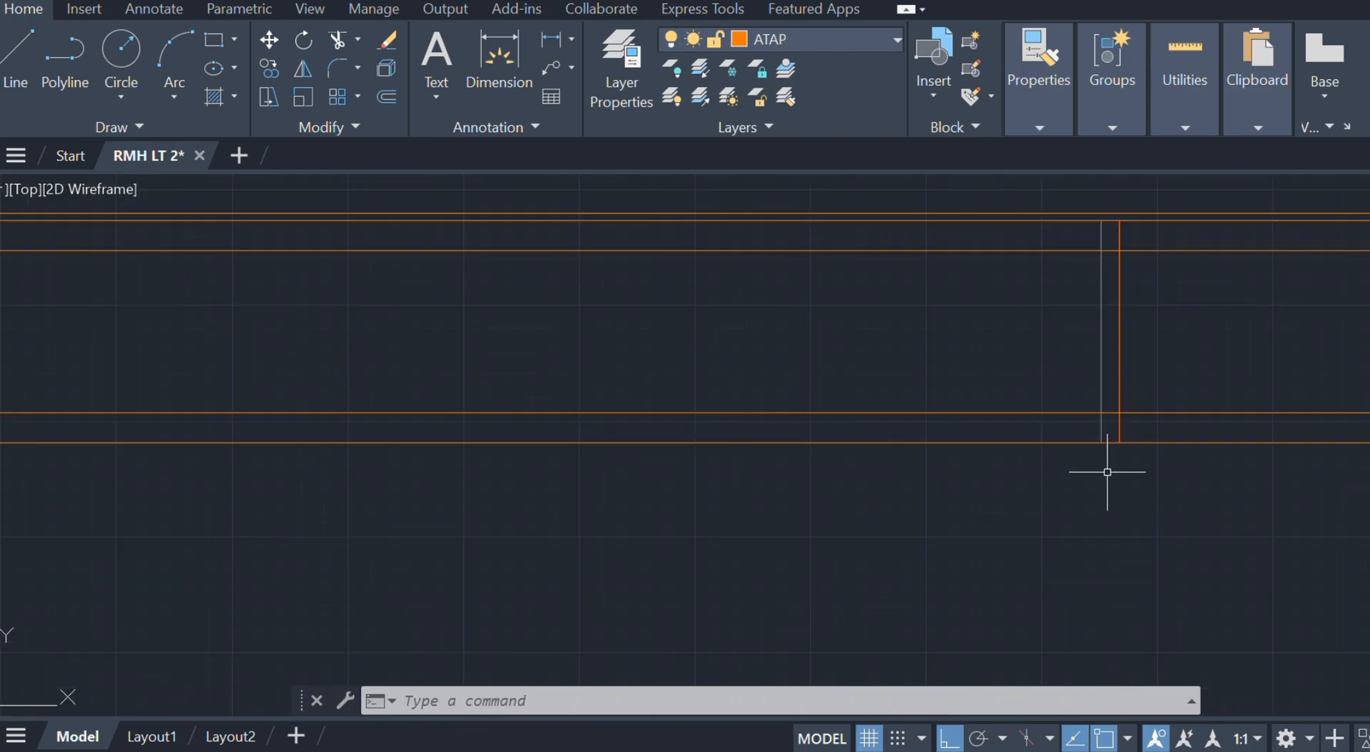
{"action": "type", "text": "l"}
{"action": "key", "text": "Return"}
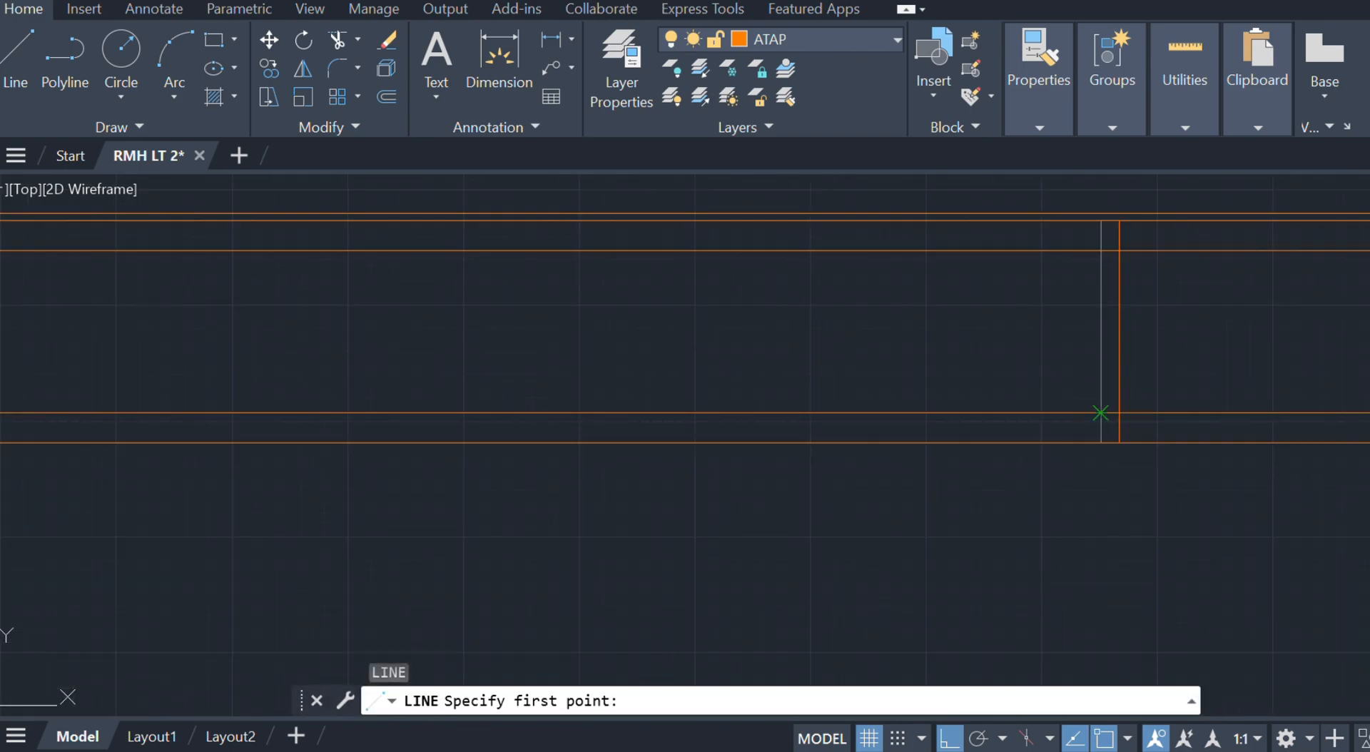
{"action": "left_click", "coordinate": [1101, 413]}
{"action": "scroll", "coordinate": [756, 374], "scroll_direction": "down", "scroll_amount": 3}
{"action": "scroll", "coordinate": [885, 418], "scroll_direction": "up", "scroll_amount": 6}
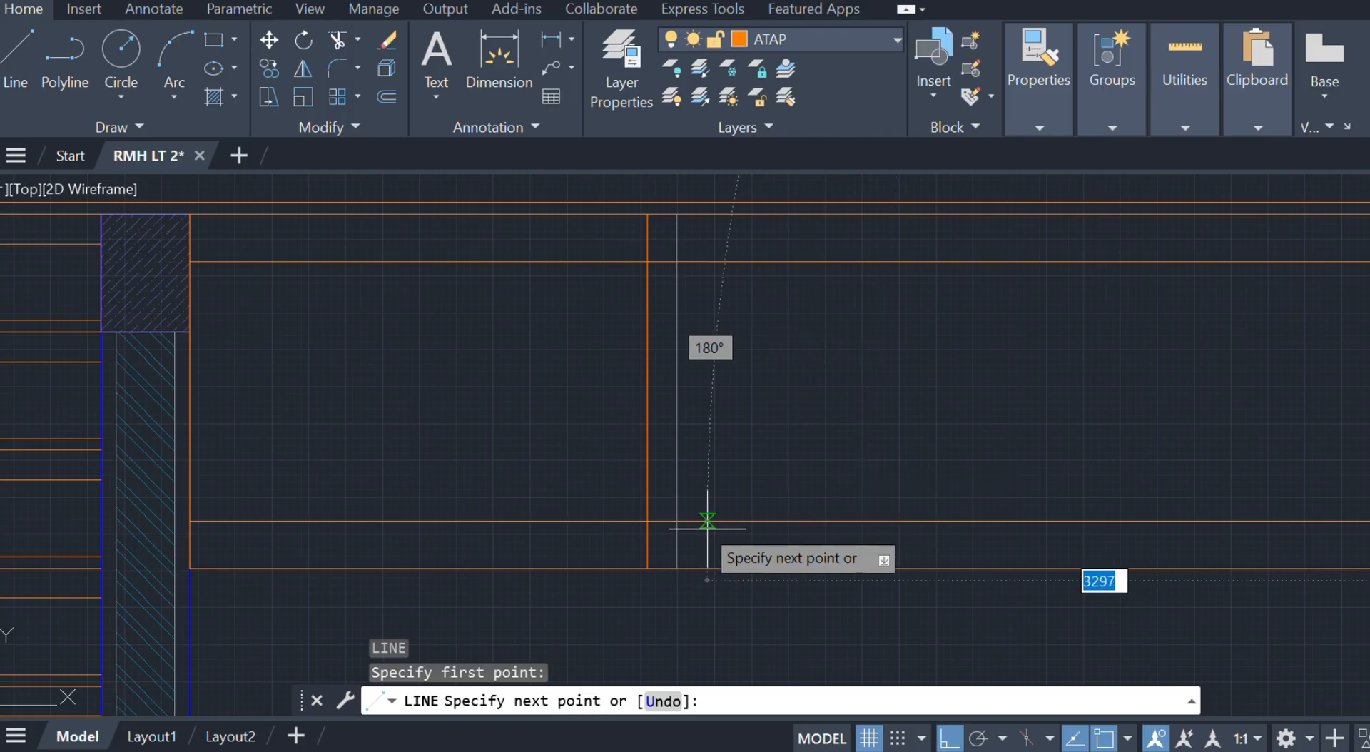
{"action": "key", "text": "Escape"}
{"action": "left_click", "coordinate": [781, 519]}
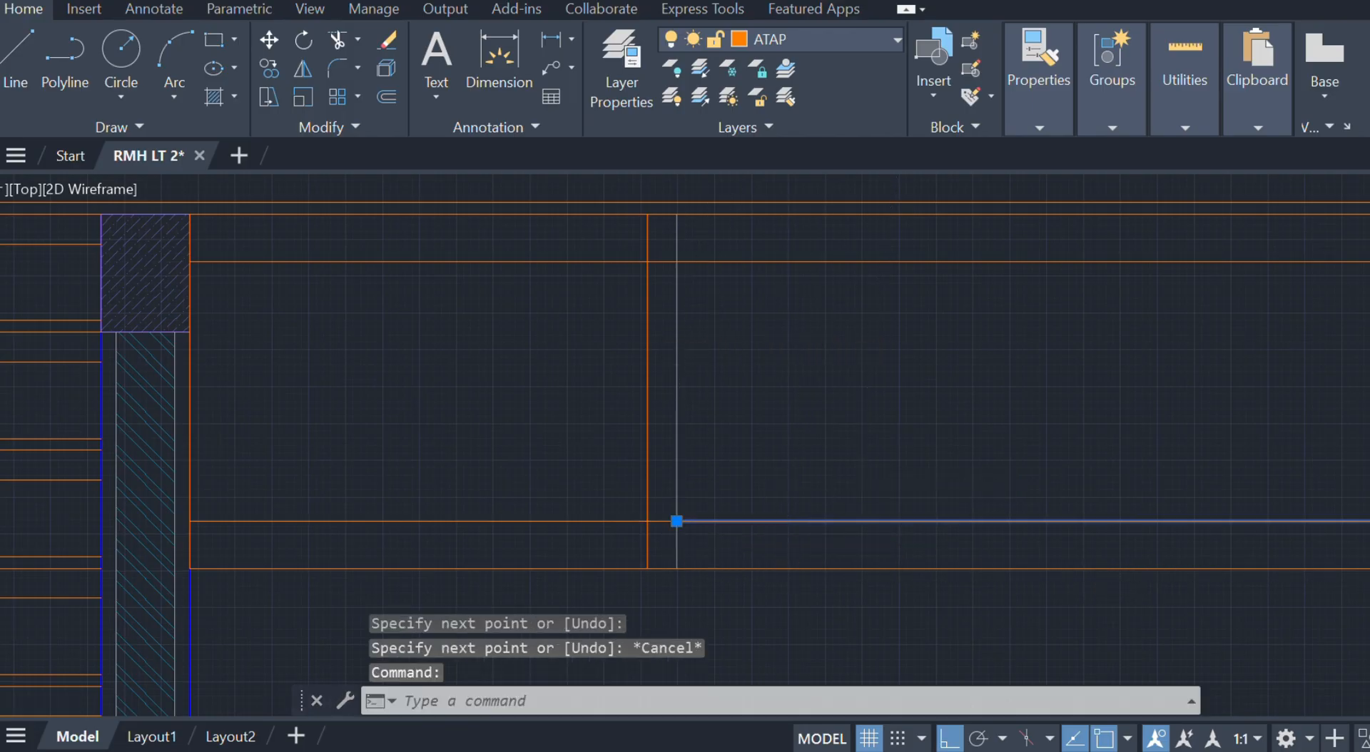
- Divide the new line between the two innermost verticals of the roof band into 6 equal segments
{"action": "scroll", "coordinate": [656, 455], "scroll_direction": "down", "scroll_amount": 2}
{"action": "key", "text": "Return"}
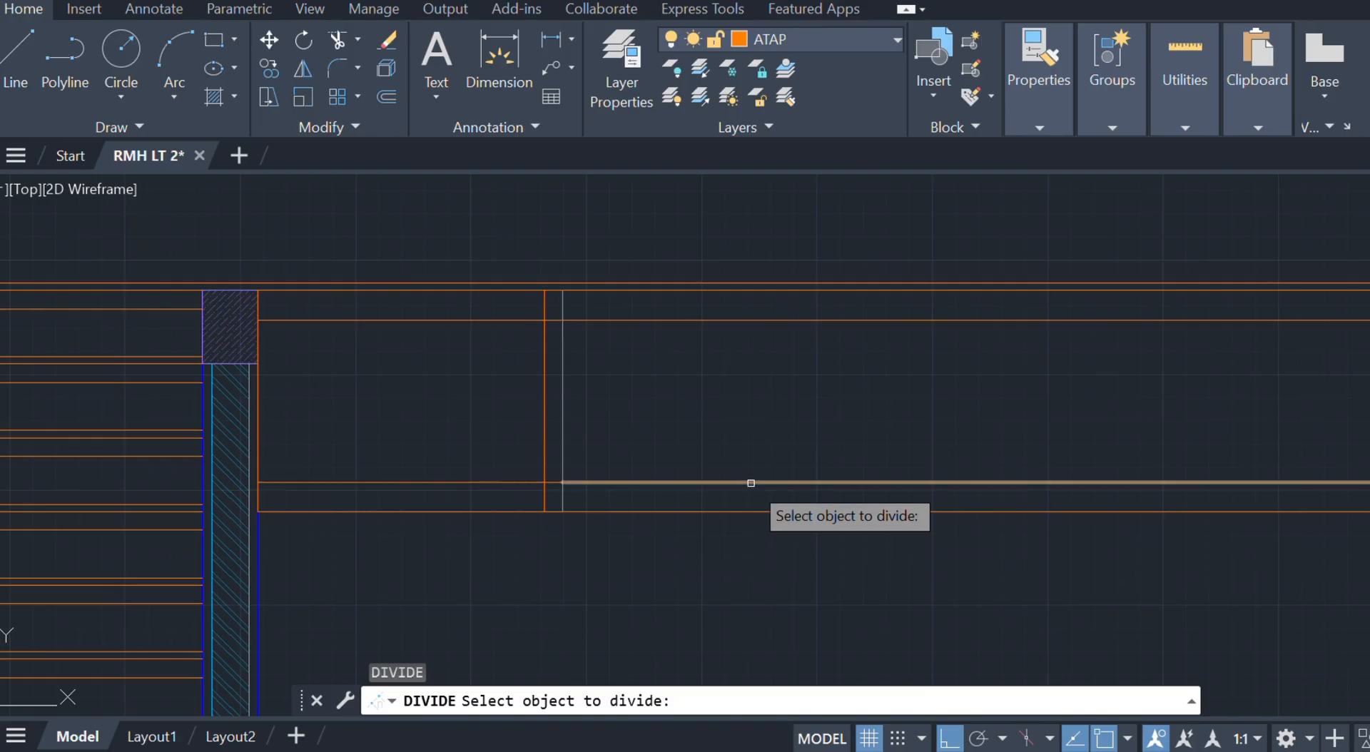
{"action": "left_click", "coordinate": [751, 483]}
{"action": "type", "text": "6"}
{"action": "key", "text": "Return"}
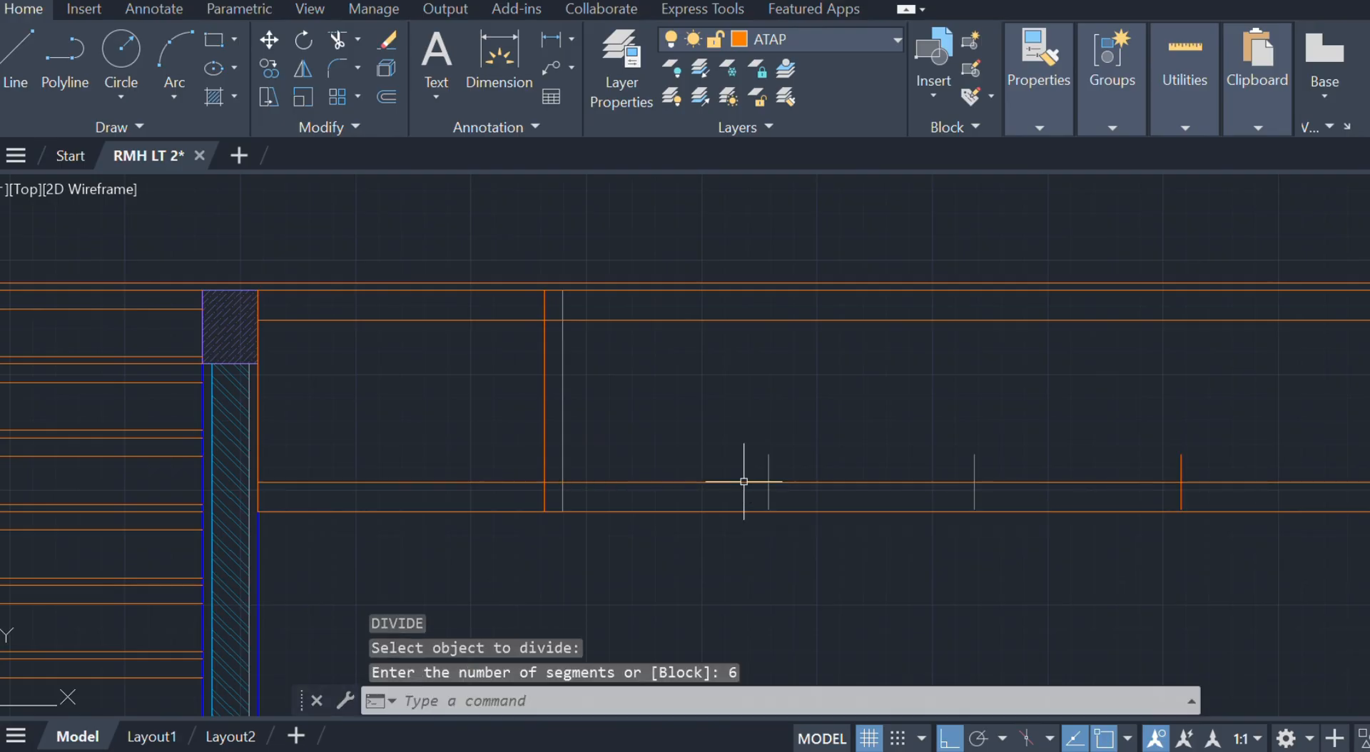
{"action": "key", "text": "Escape"}
- Draw a short vertical line from the first division point down to the lowest horizontal roof line
{"action": "scroll", "coordinate": [652, 461], "scroll_direction": "down", "scroll_amount": 3}
{"action": "scroll", "coordinate": [627, 468], "scroll_direction": "up", "scroll_amount": 3}
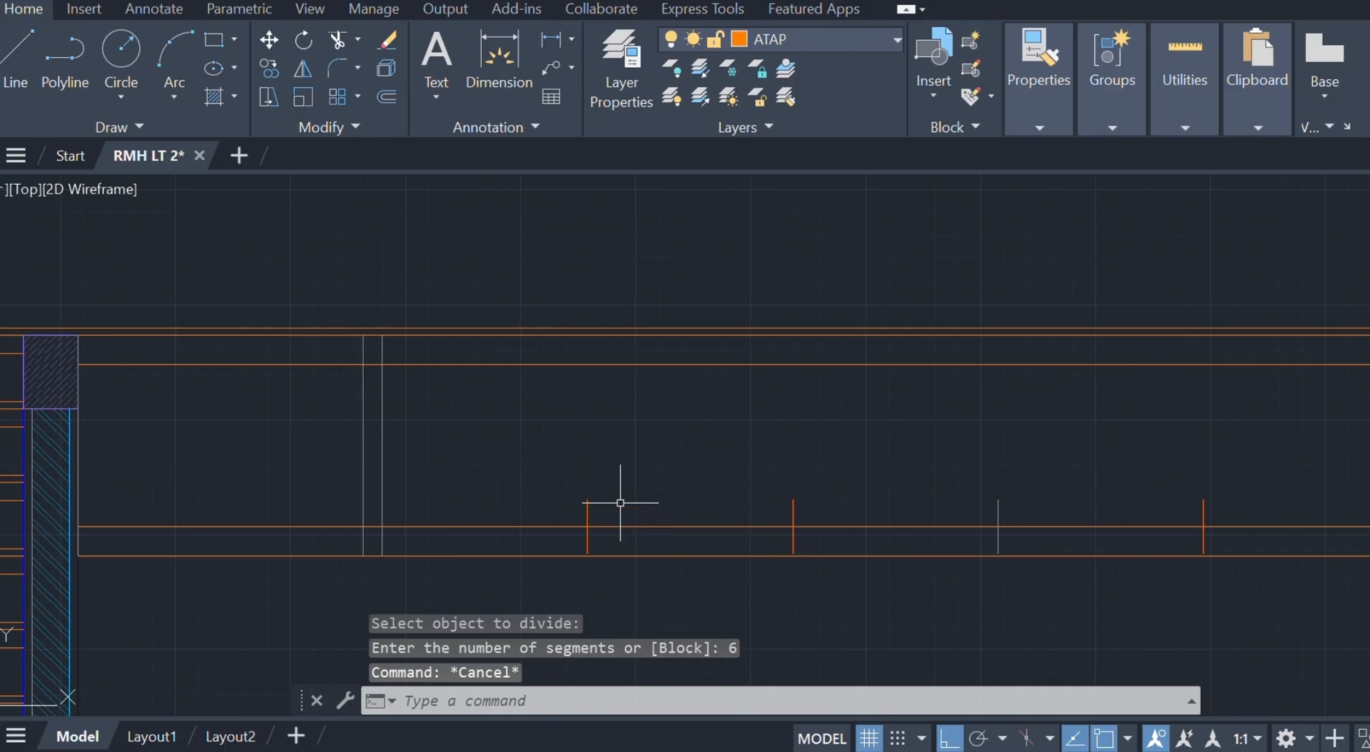
{"action": "type", "text": "l"}
{"action": "key", "text": "Return"}
{"action": "scroll", "coordinate": [607, 492], "scroll_direction": "up", "scroll_amount": 5}
{"action": "left_click", "coordinate": [578, 452]}
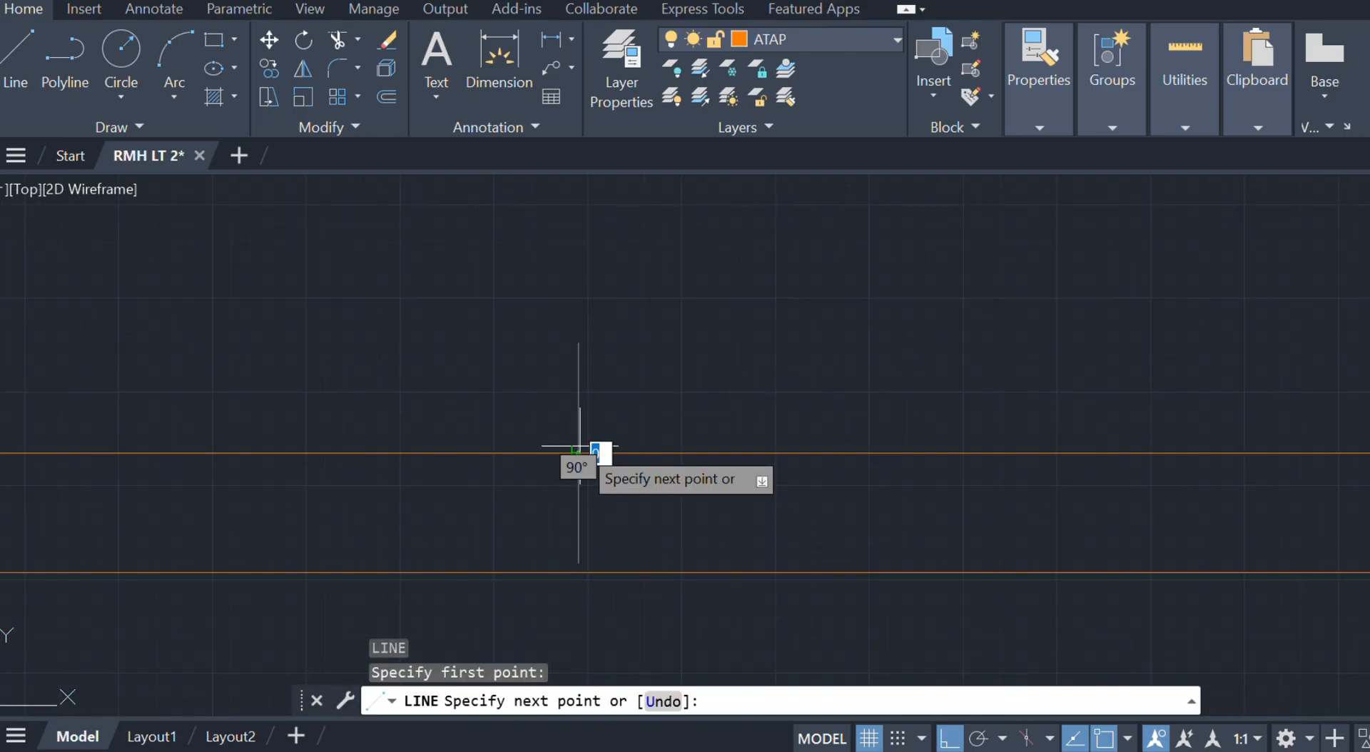
{"action": "left_click", "coordinate": [578, 572]}
{"action": "key", "text": "Escape"}
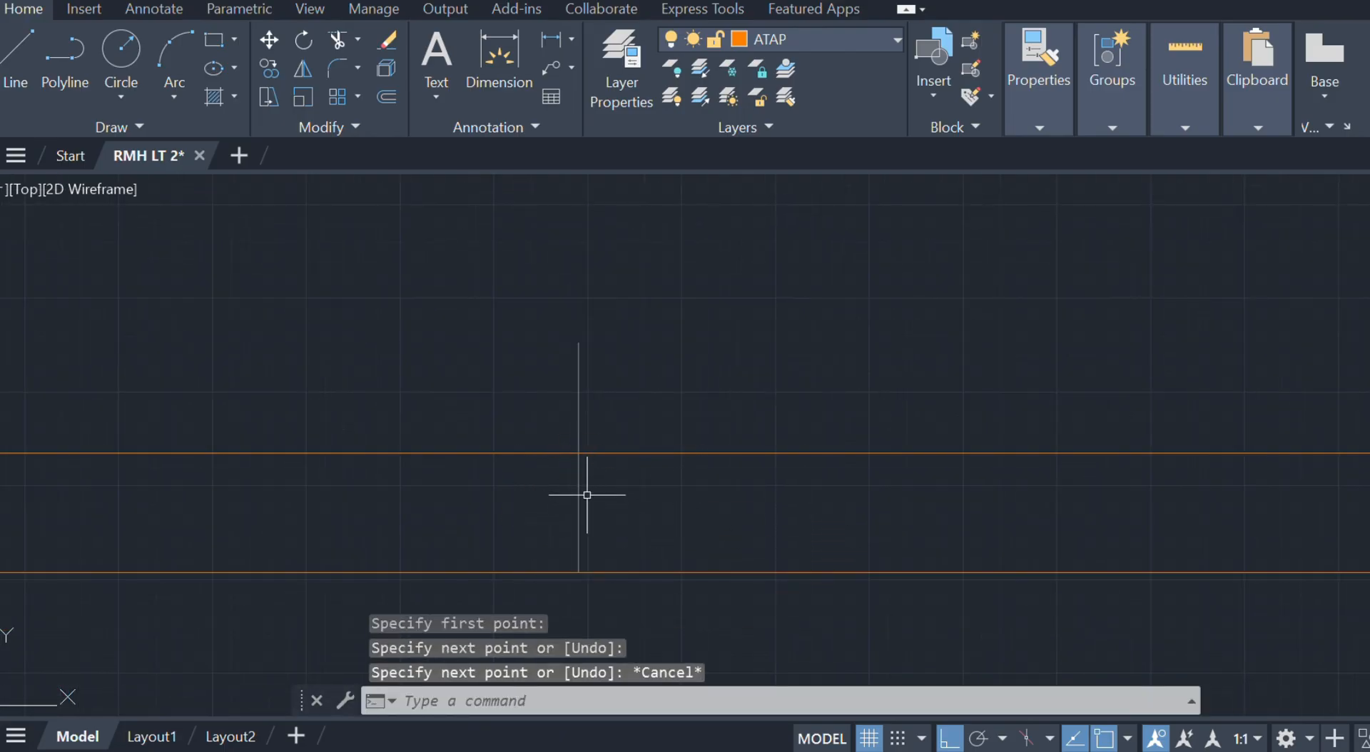
- Stretch the short vertical line's upper end to the lower of the two topmost horizontal roof lines
{"action": "left_click", "coordinate": [579, 475]}
{"action": "left_click", "coordinate": [579, 452]}
{"action": "scroll", "coordinate": [592, 322], "scroll_direction": "down", "scroll_amount": 4}
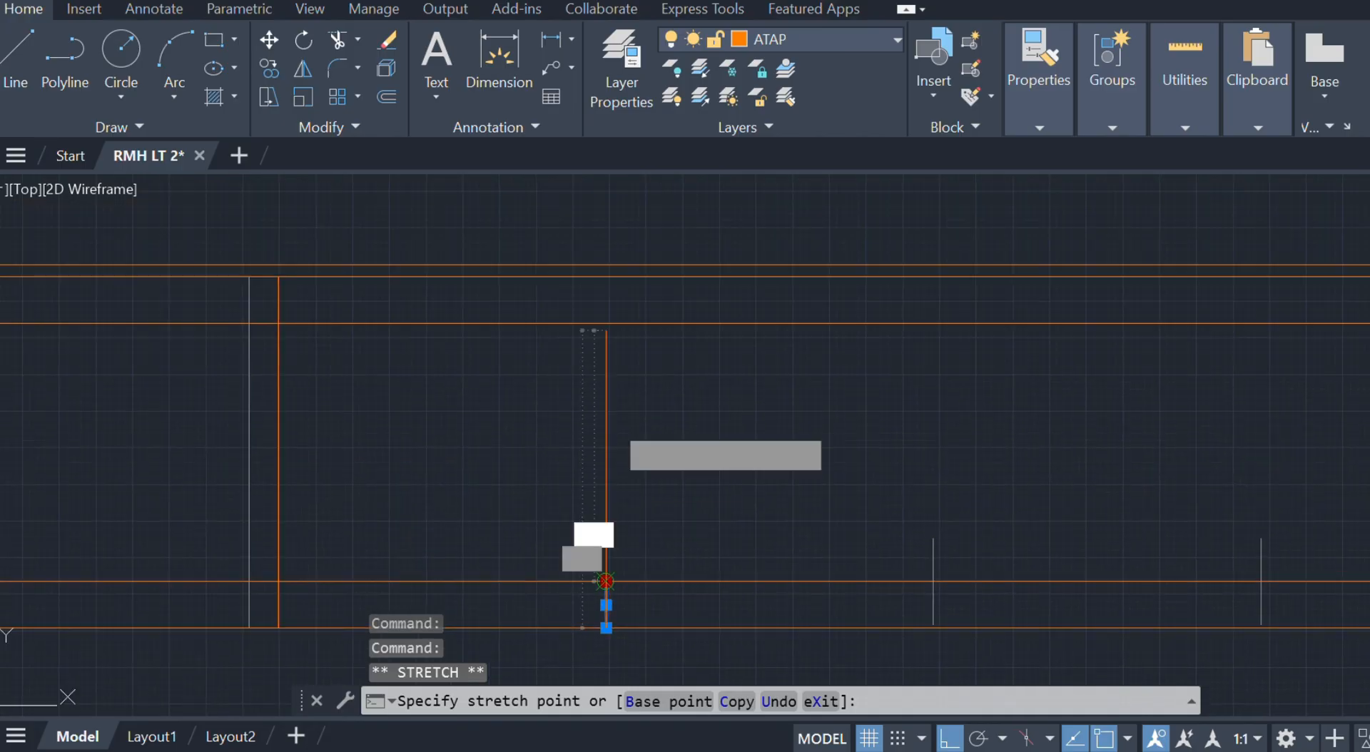
{"action": "left_click", "coordinate": [606, 277]}
{"action": "scroll", "coordinate": [614, 428], "scroll_direction": "down", "scroll_amount": 3}
{"action": "scroll", "coordinate": [627, 450], "scroll_direction": "up", "scroll_amount": 2}
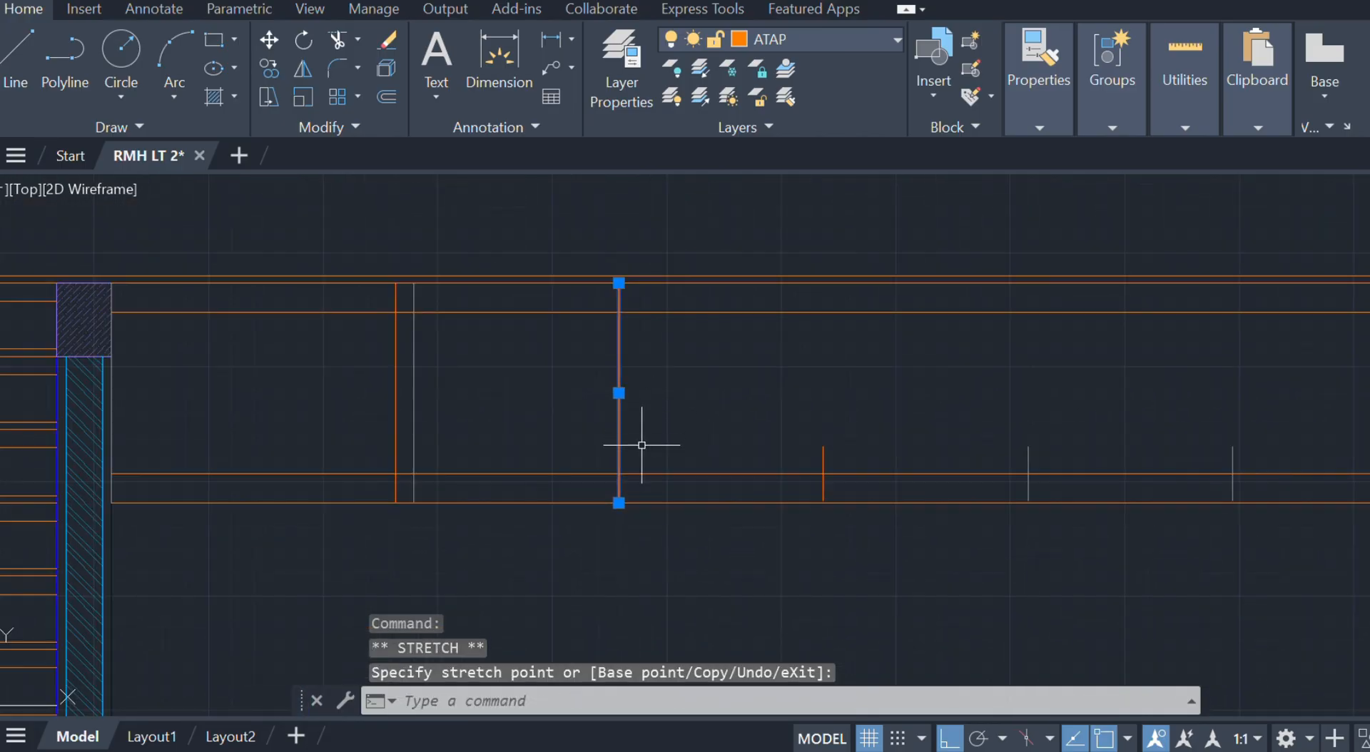
{"action": "key", "text": "Escape"}
- Offset the vertical line at the first division point 25 to each side
{"action": "left_click", "coordinate": [624, 428]}
{"action": "left_click", "coordinate": [601, 427]}
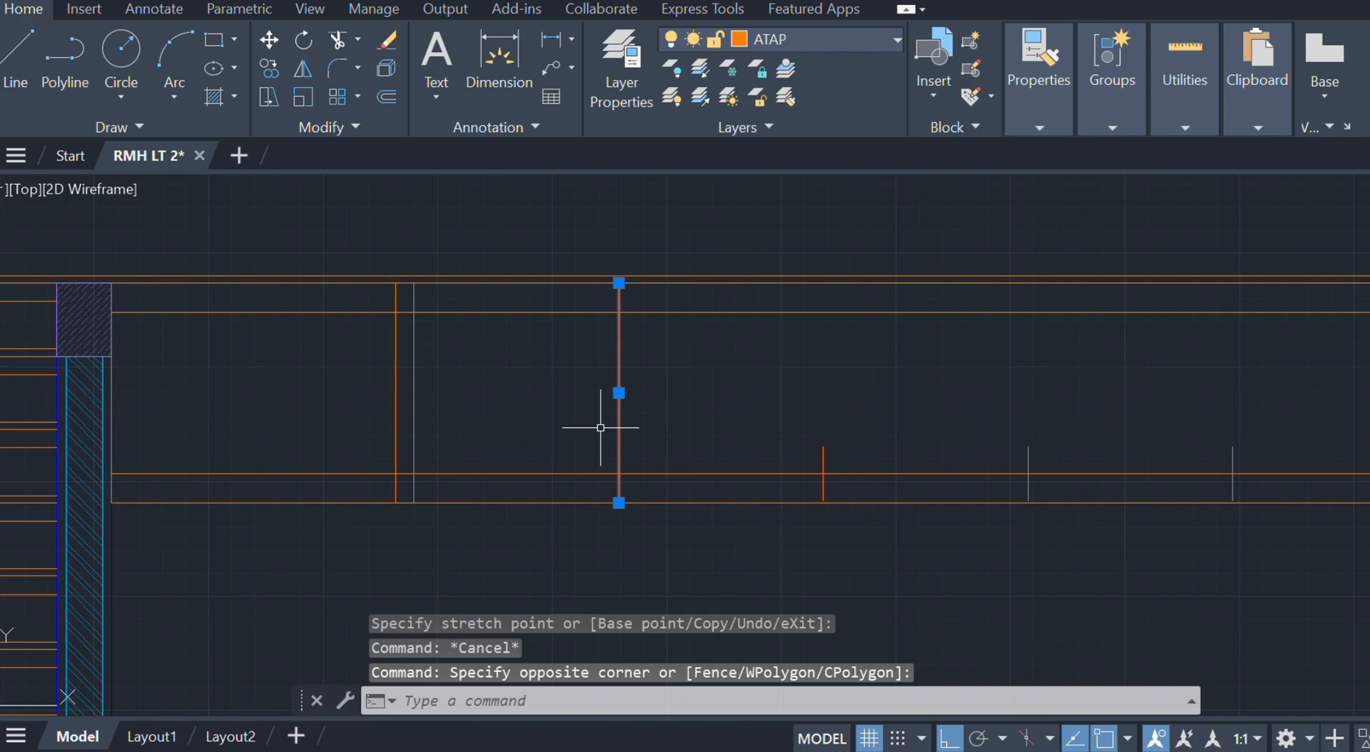
{"action": "type", "text": "o"}
{"action": "key", "text": "Return"}
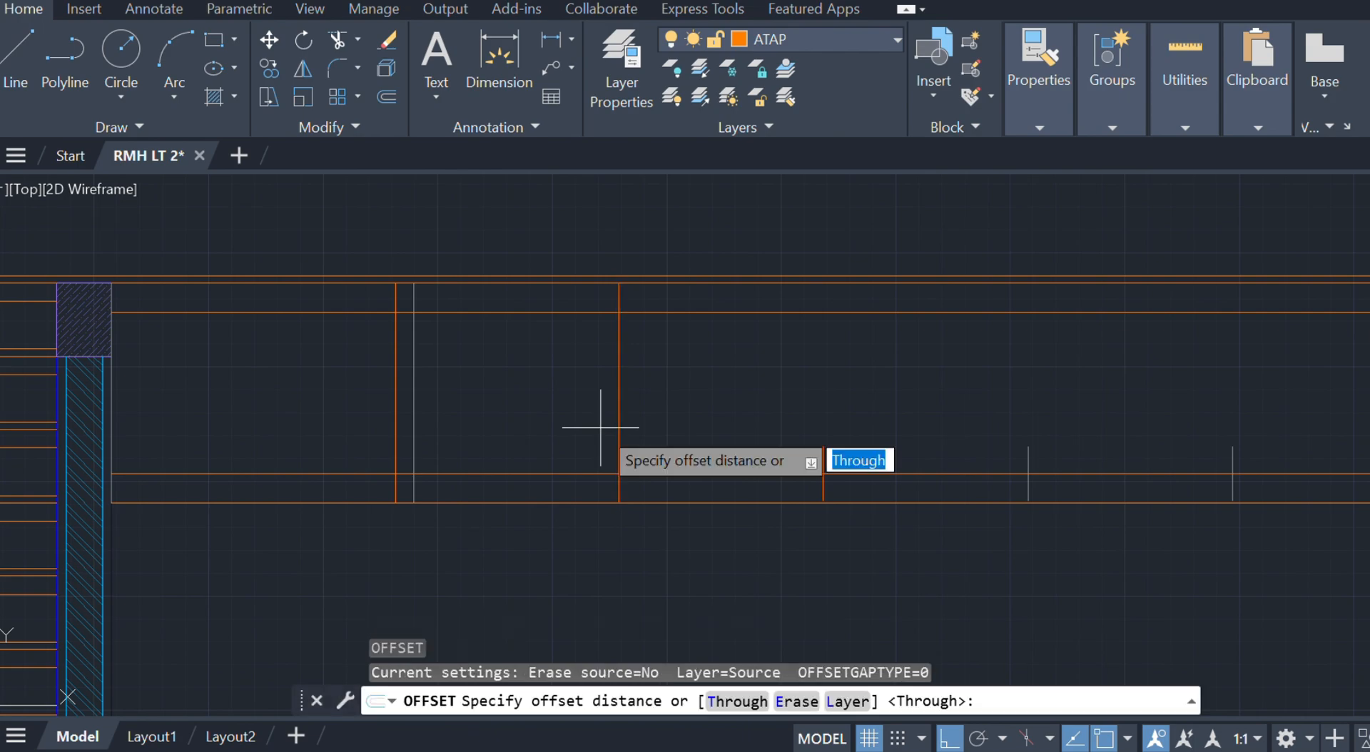
{"action": "type", "text": "25"}
{"action": "key", "text": "Return"}
{"action": "left_click", "coordinate": [469, 427]}
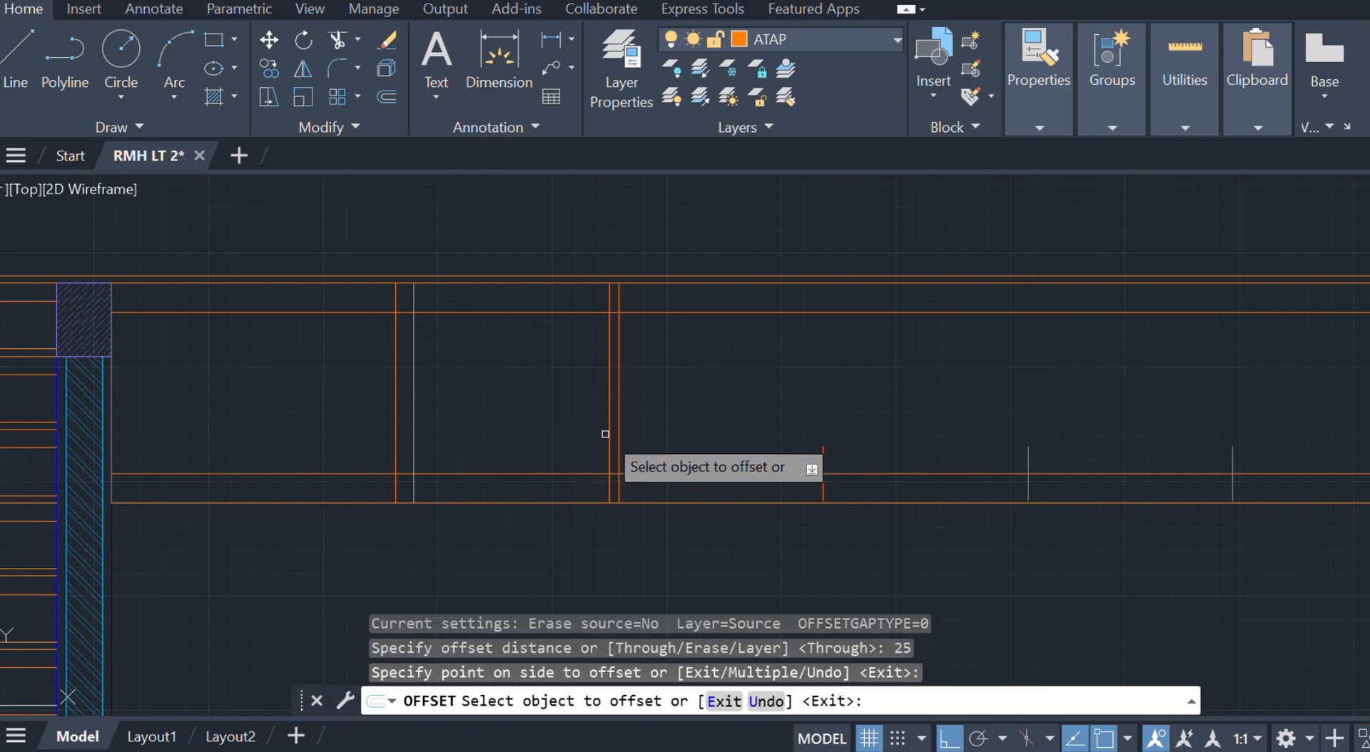
{"action": "left_click", "coordinate": [618, 400]}
{"action": "key", "text": "Escape"}
- Copy the three verticals from the first division point to each of the other four division points
{"action": "scroll", "coordinate": [634, 404], "scroll_direction": "up", "scroll_amount": 2}
{"action": "scroll", "coordinate": [635, 404], "scroll_direction": "up", "scroll_amount": 1}
{"action": "left_click", "coordinate": [627, 472]}
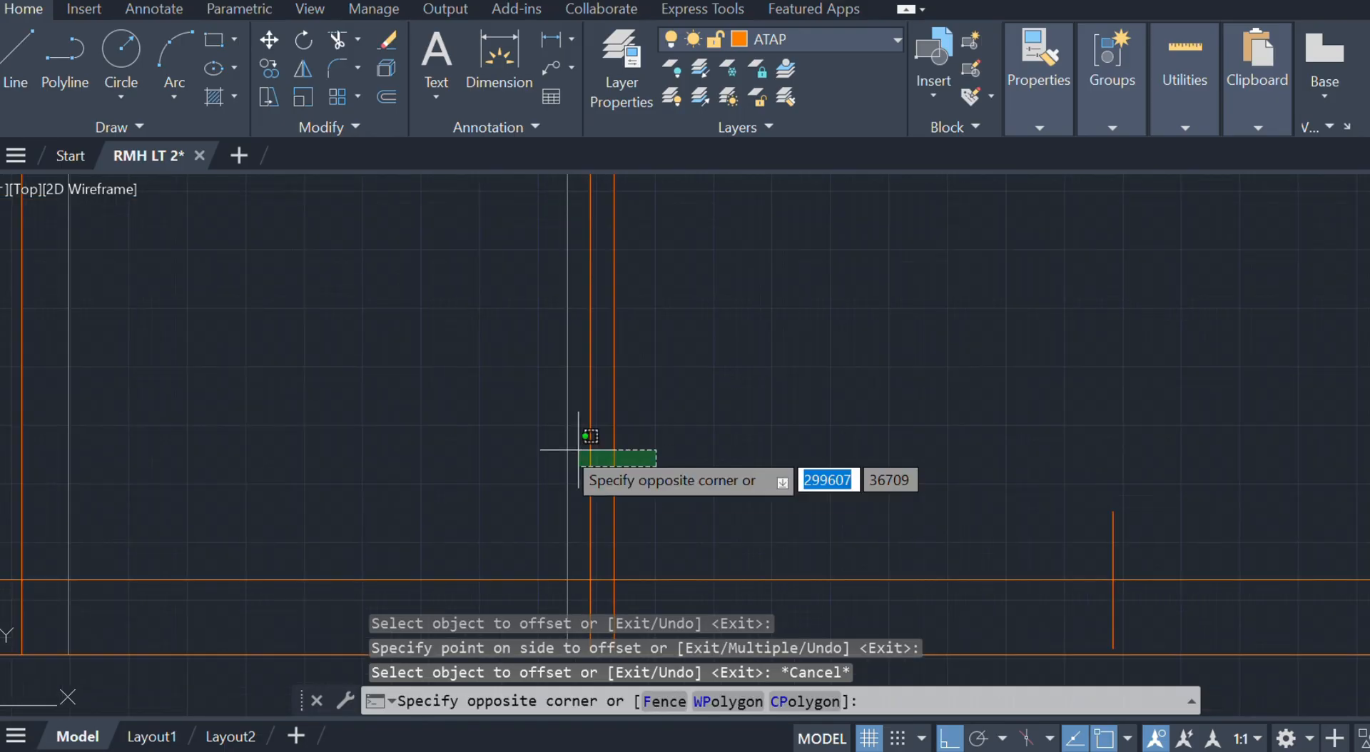
{"action": "left_click", "coordinate": [560, 448]}
{"action": "scroll", "coordinate": [627, 480], "scroll_direction": "down", "scroll_amount": 2}
{"action": "type", "text": "co"}
{"action": "key", "text": "Return"}
{"action": "scroll", "coordinate": [618, 541], "scroll_direction": "up", "scroll_amount": 2}
{"action": "left_click", "coordinate": [615, 492]}
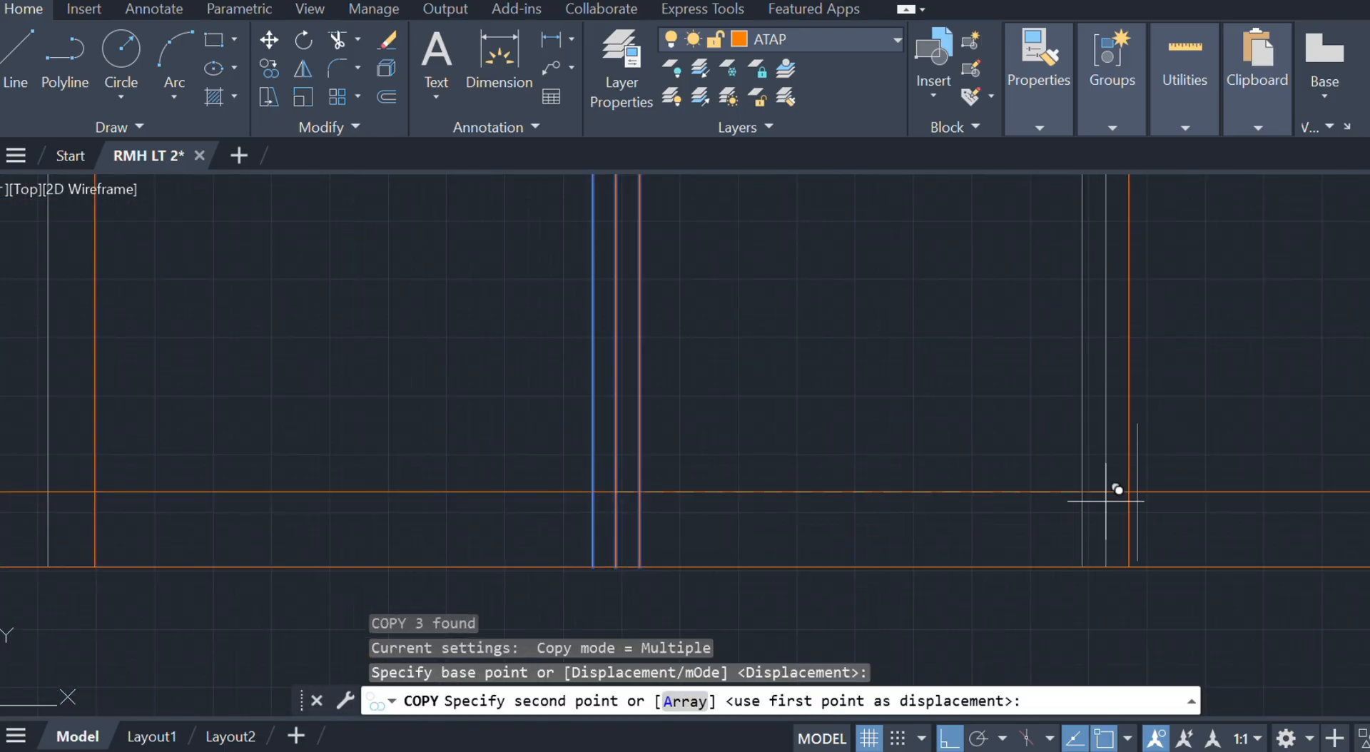
{"action": "left_click", "coordinate": [1133, 493]}
{"action": "scroll", "coordinate": [1191, 481], "scroll_direction": "down", "scroll_amount": 2}
{"action": "middle_click_drag", "start_coordinate": [1034, 446], "coordinate": [746, 476]}
{"action": "left_click", "coordinate": [946, 487]}
{"action": "middle_click_drag", "start_coordinate": [1063, 482], "coordinate": [677, 498]}
{"action": "left_click", "coordinate": [889, 501]}
{"action": "middle_click_drag", "start_coordinate": [891, 498], "coordinate": [875, 528]}
{"action": "left_click", "coordinate": [874, 528]}
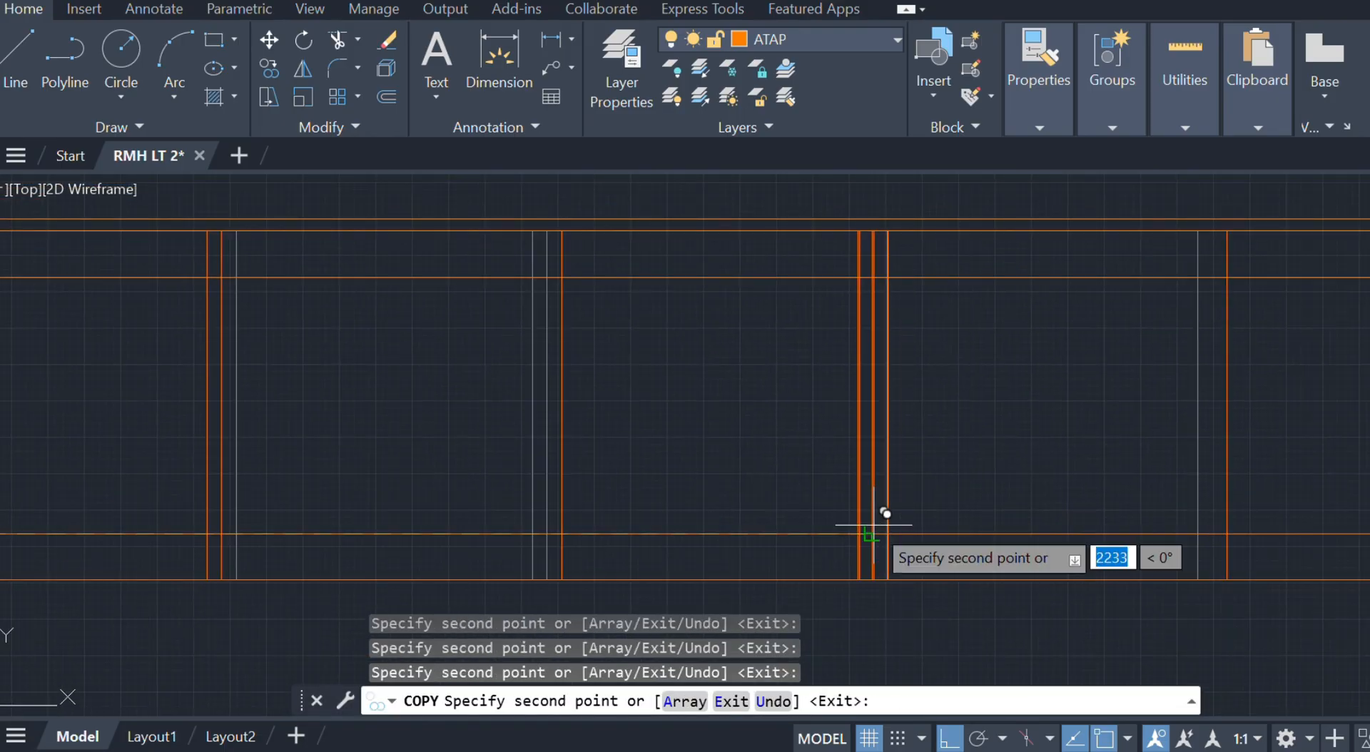
{"action": "key", "text": "Escape"}
- Delete the middle vertical line from each of the five groups, leaving pairs of verticals
{"action": "scroll", "coordinate": [632, 532], "scroll_direction": "down", "scroll_amount": 2}
{"action": "scroll", "coordinate": [785, 371], "scroll_direction": "up", "scroll_amount": 2}
{"action": "middle_click_drag", "start_coordinate": [785, 371], "coordinate": [1062, 389]}
{"action": "left_click", "coordinate": [1064, 421]}
{"action": "left_click", "coordinate": [739, 463]}
{"action": "left_click", "coordinate": [415, 486]}
{"action": "middle_click_drag", "start_coordinate": [415, 486], "coordinate": [649, 498]}
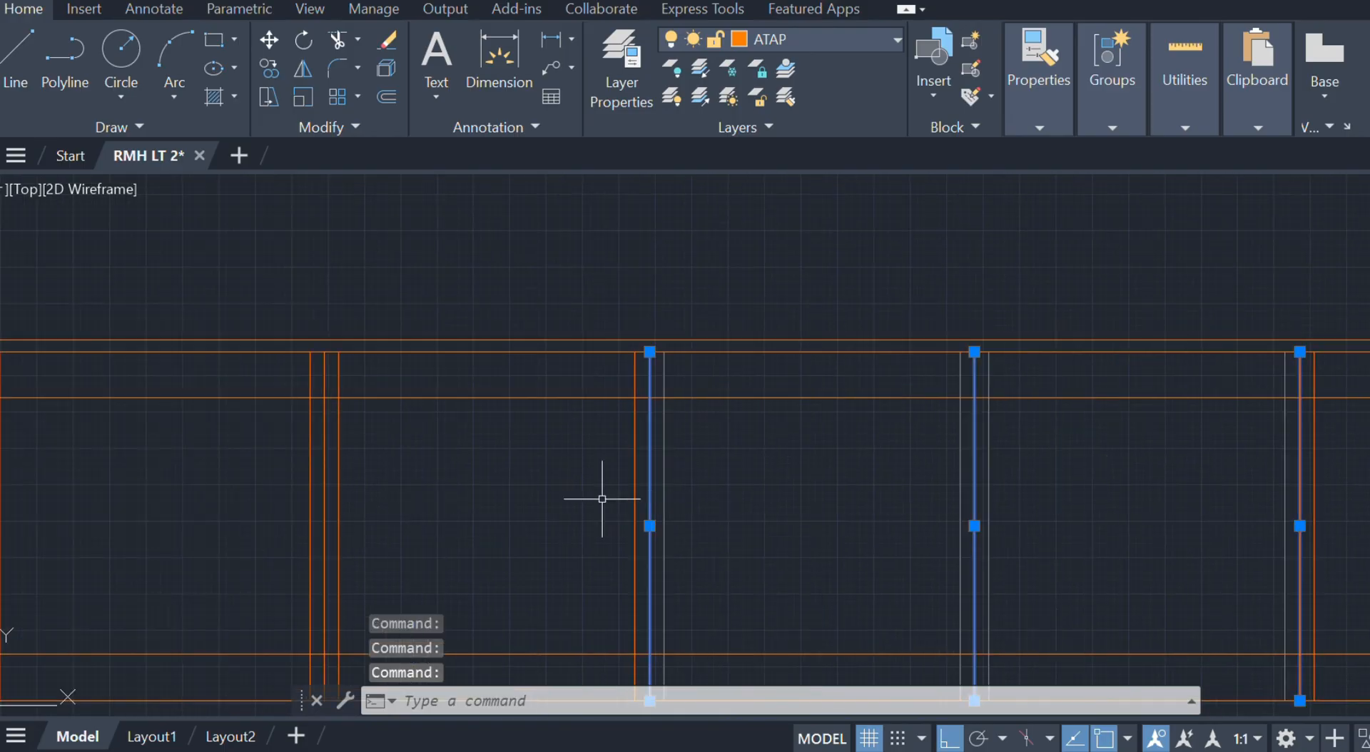
{"action": "left_click", "coordinate": [325, 499]}
{"action": "middle_click_drag", "start_coordinate": [325, 500], "coordinate": [594, 423]}
{"action": "scroll", "coordinate": [593, 423], "scroll_direction": "down", "scroll_amount": 2}
{"action": "key", "text": "Delete"}
- Delete the five division point markers along the lower part of the roof band
{"action": "middle_click_drag", "start_coordinate": [820, 465], "coordinate": [693, 427]}
{"action": "left_click", "coordinate": [405, 420]}
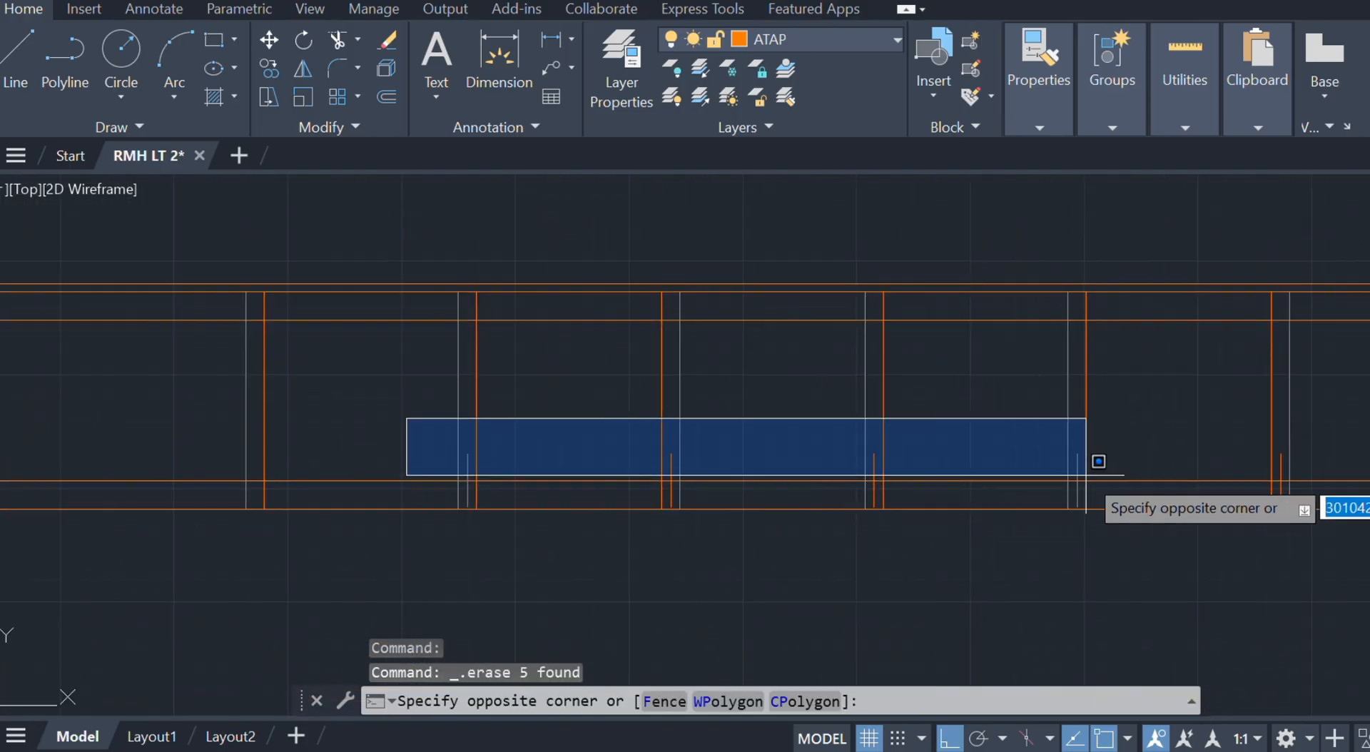
{"action": "middle_click_drag", "start_coordinate": [1092, 464], "coordinate": [596, 499]}
{"action": "left_click", "coordinate": [879, 555]}
{"action": "key", "text": "Delete"}
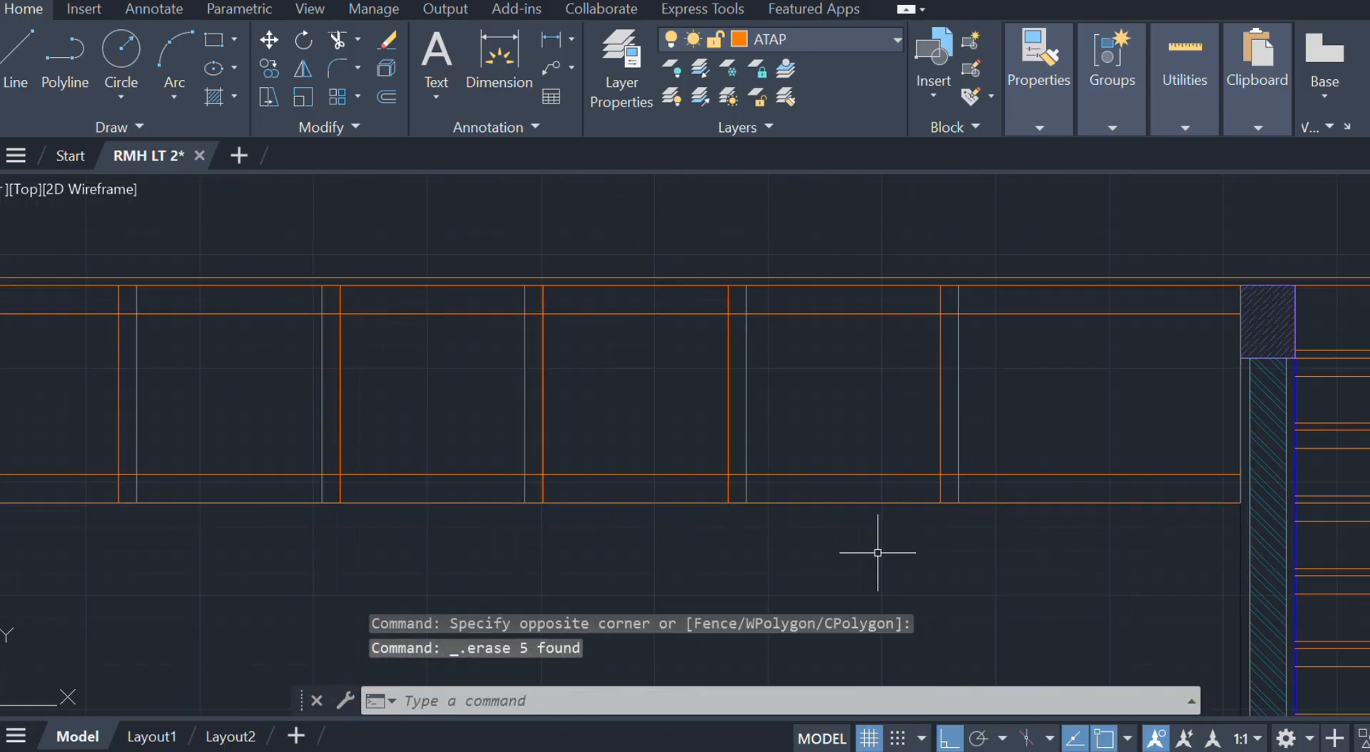
- Offset the lowest horizontal line of the roof band 640 downward
{"action": "scroll", "coordinate": [863, 514], "scroll_direction": "down", "scroll_amount": 3}
{"action": "middle_click_drag", "start_coordinate": [840, 516], "coordinate": [879, 391]}
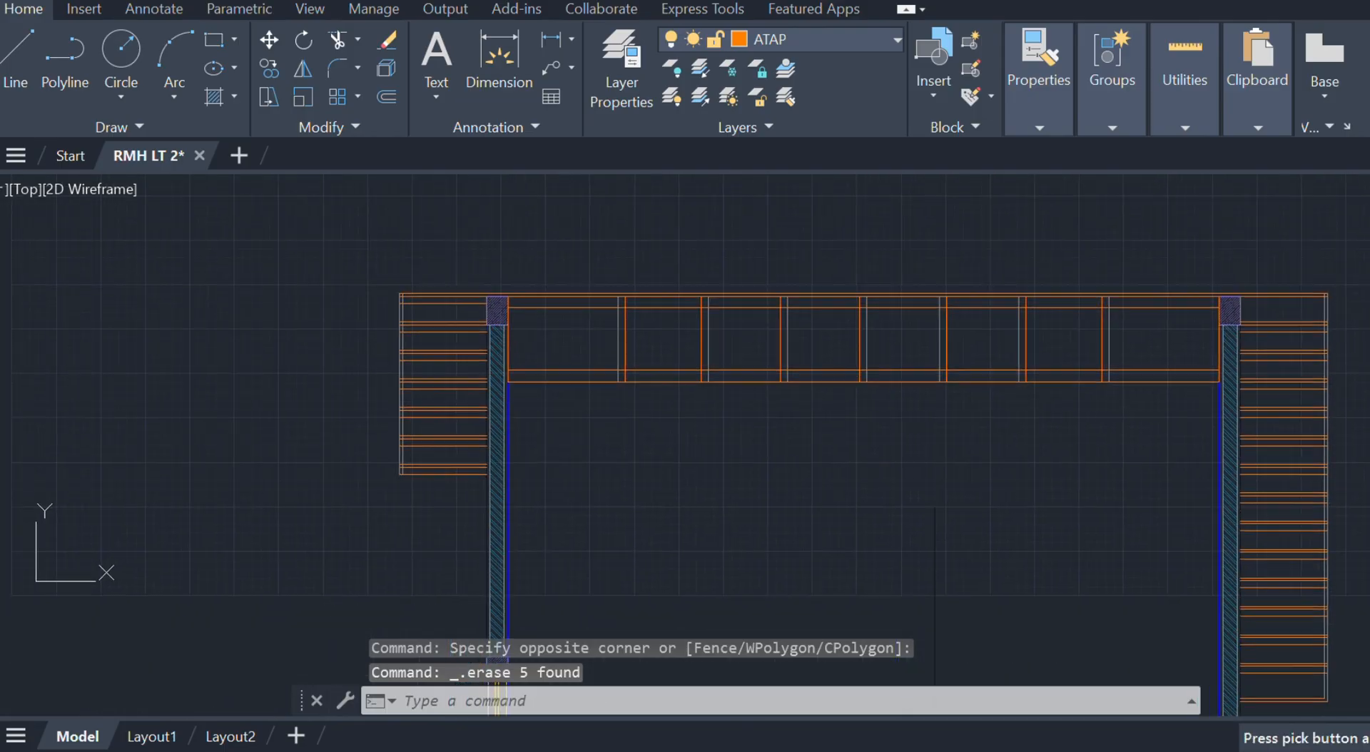
{"action": "middle_click_drag", "start_coordinate": [745, 453], "coordinate": [730, 373]}
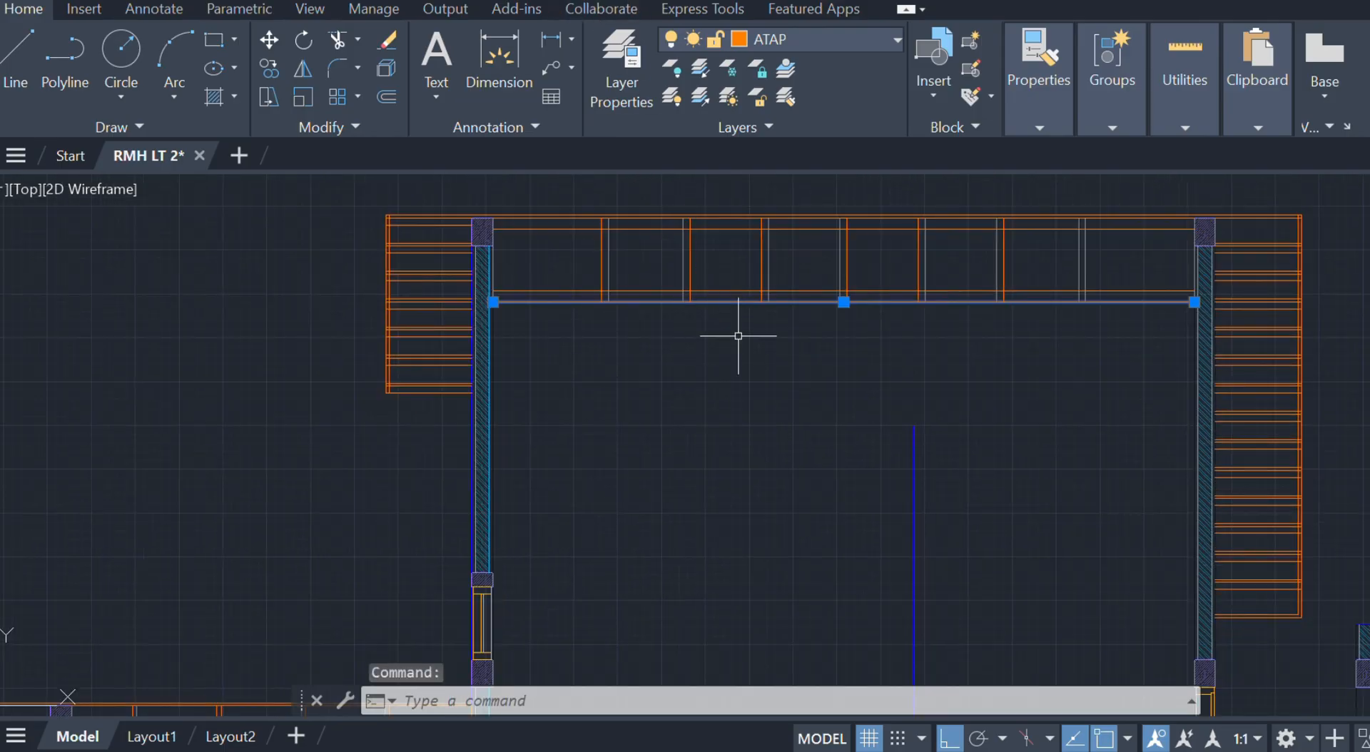
{"action": "key", "text": "Return"}
{"action": "key", "text": "Return"}
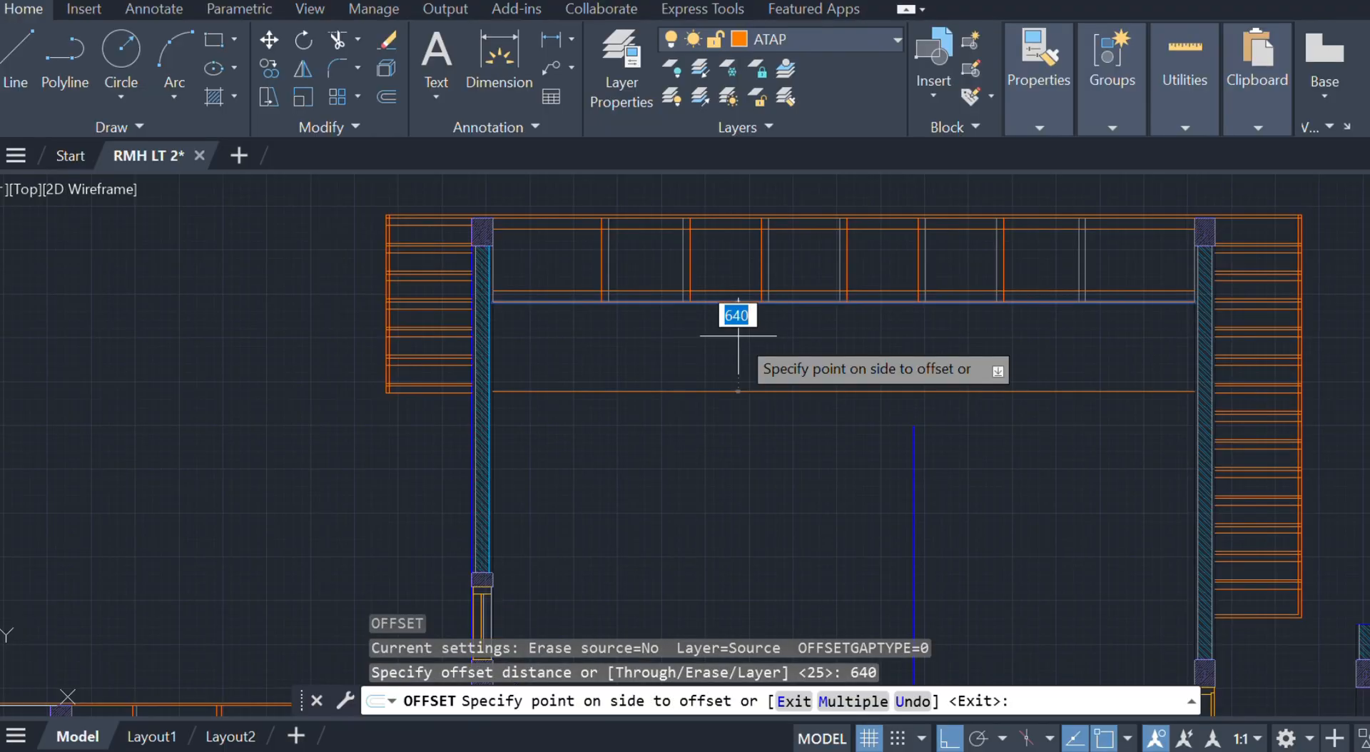
{"action": "left_click", "coordinate": [728, 367]}
{"action": "key", "text": "Escape"}
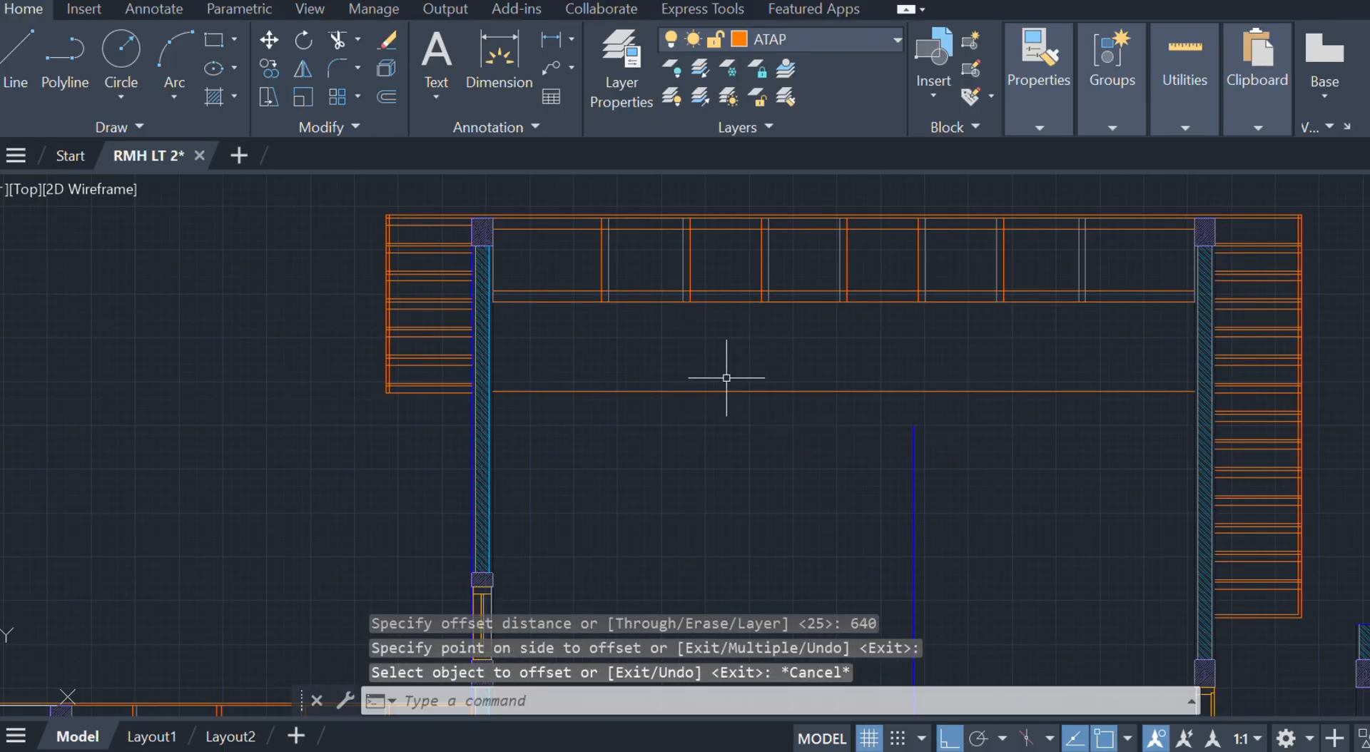
- Make HATCH the current layer and move the new offset line onto it
{"action": "left_click", "coordinate": [839, 47]}
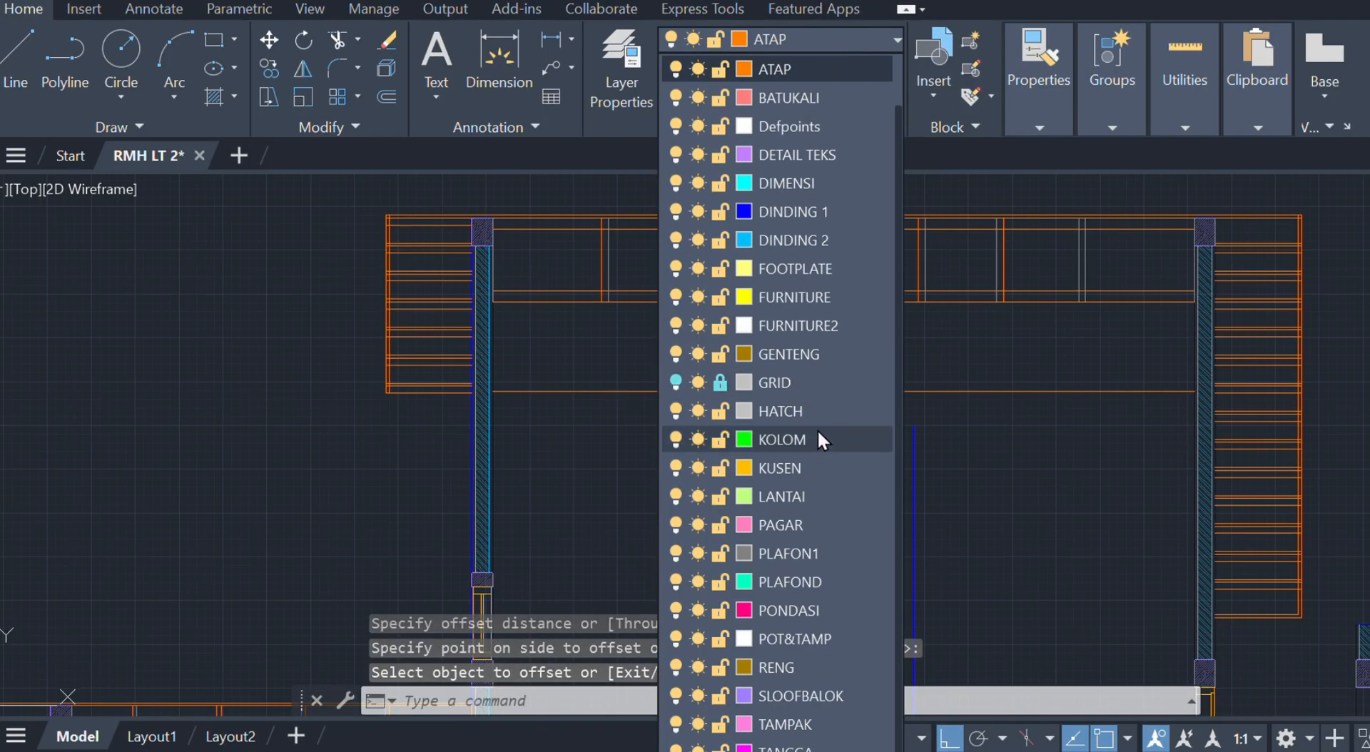
{"action": "left_click", "coordinate": [821, 410]}
{"action": "left_click", "coordinate": [795, 401]}
{"action": "left_click", "coordinate": [749, 374]}
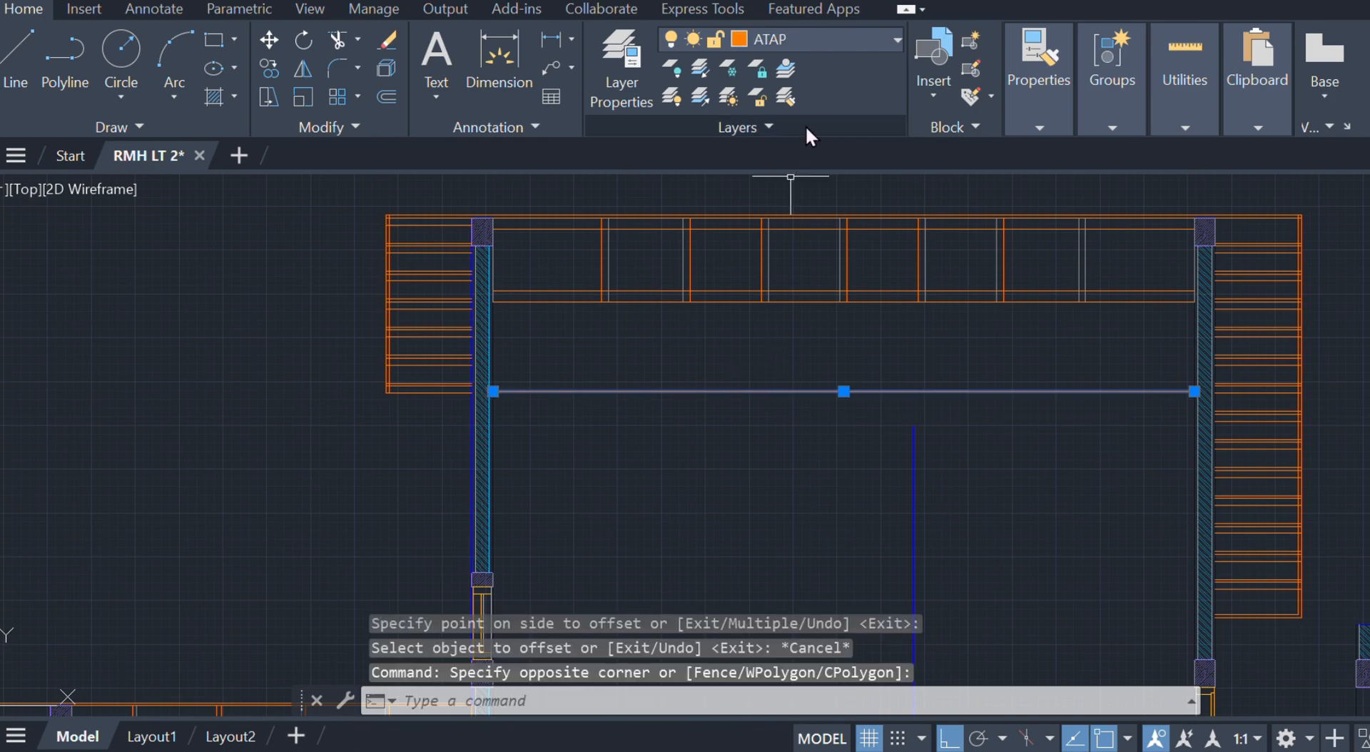
{"action": "left_click", "coordinate": [862, 47]}
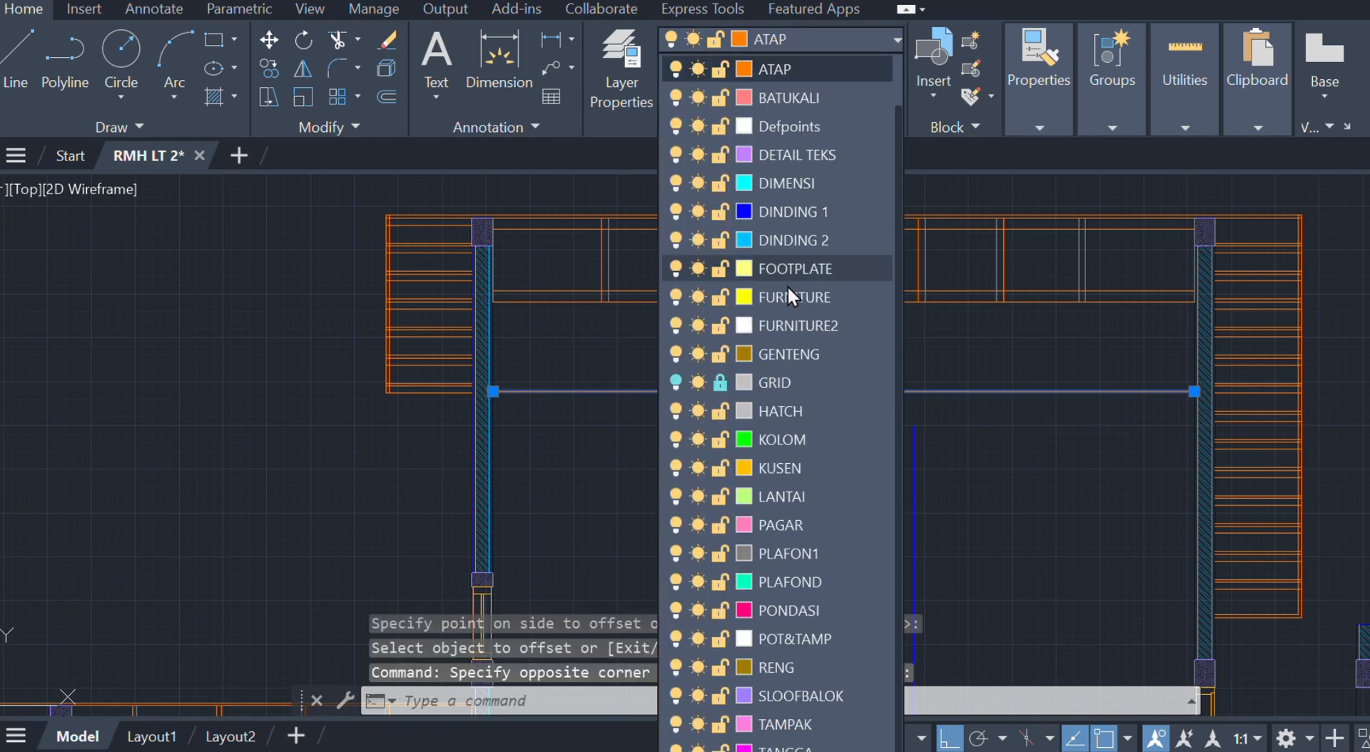
{"action": "left_click", "coordinate": [785, 405]}
{"action": "key", "text": "Escape"}
- Hatch the area between the roof band and the offset line with the USER pattern at angle 90 and spacing 150
{"action": "scroll", "coordinate": [714, 370], "scroll_direction": "up", "scroll_amount": 4}
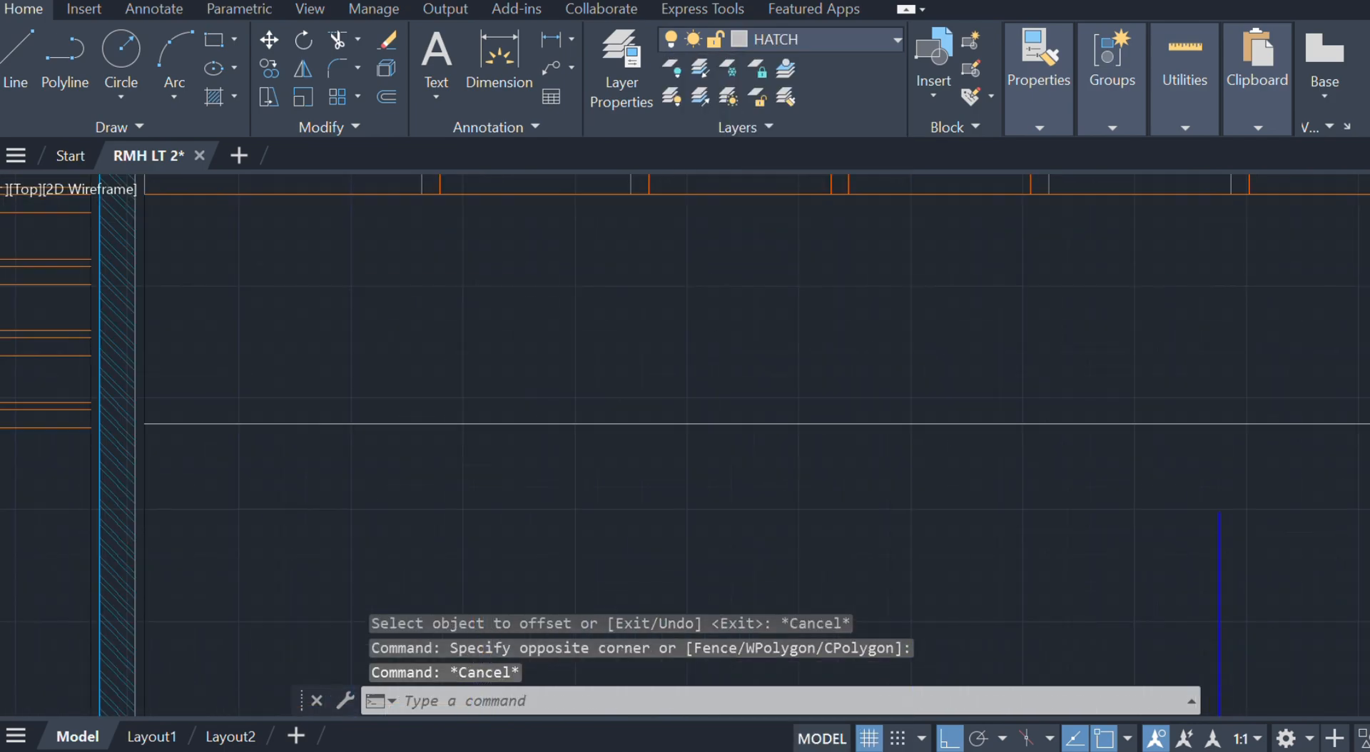
{"action": "scroll", "coordinate": [728, 379], "scroll_direction": "down", "scroll_amount": 2}
{"action": "type", "text": "H"}
{"action": "key", "text": "Return"}
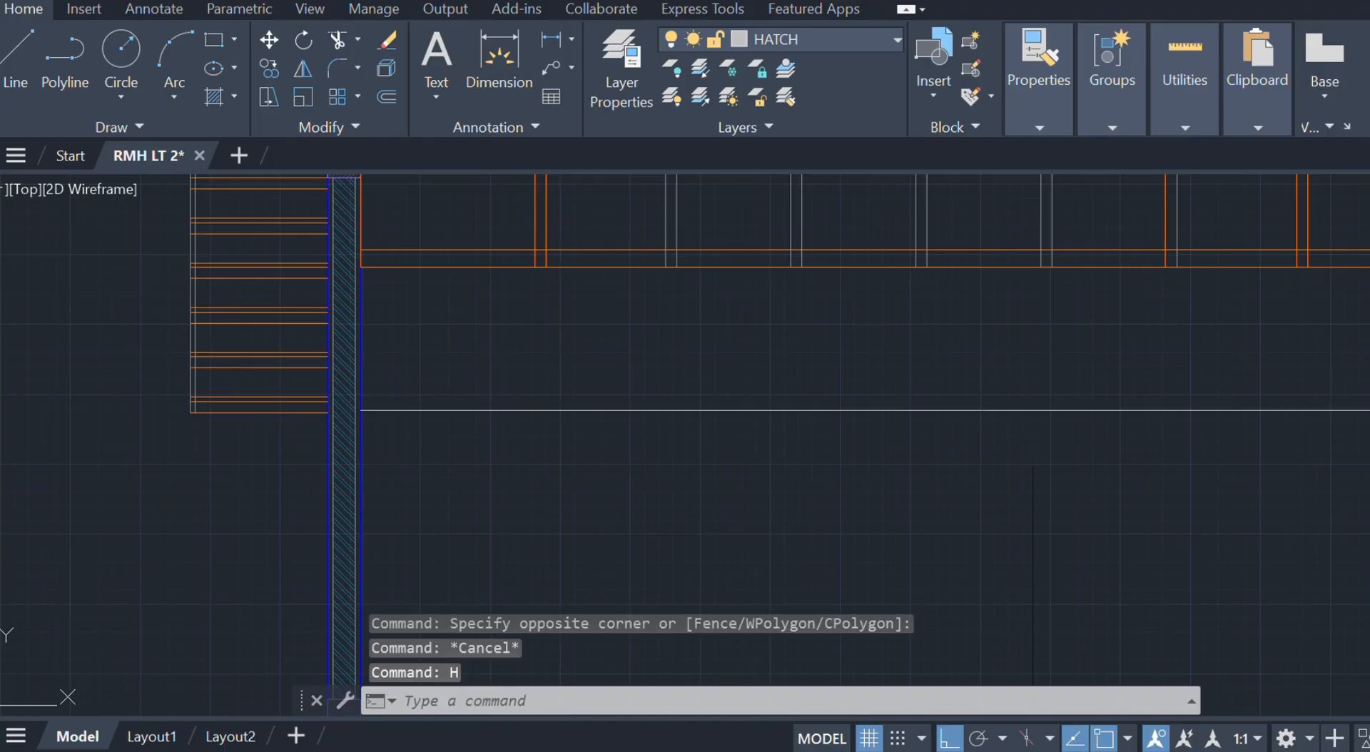
{"action": "scroll", "coordinate": [388, 107], "scroll_direction": "down", "scroll_amount": 5}
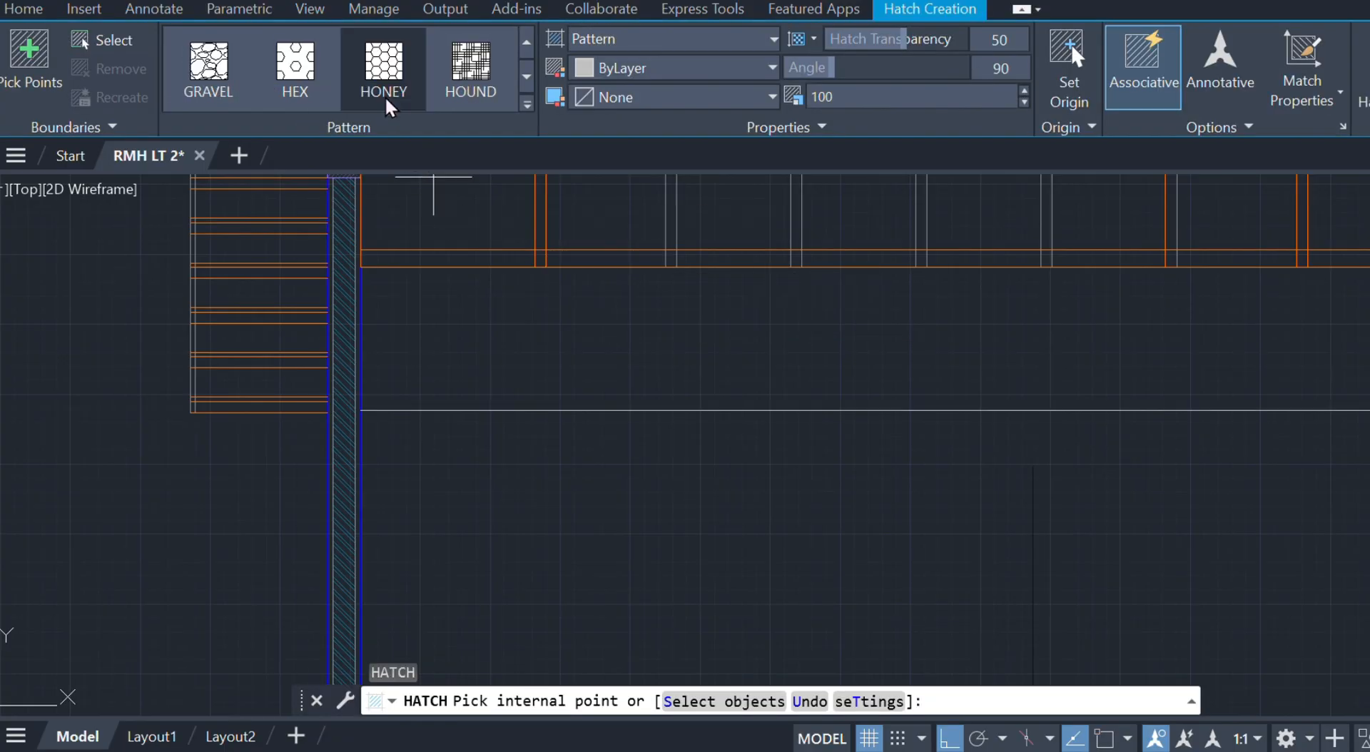
{"action": "scroll", "coordinate": [387, 106], "scroll_direction": "down", "scroll_amount": 4}
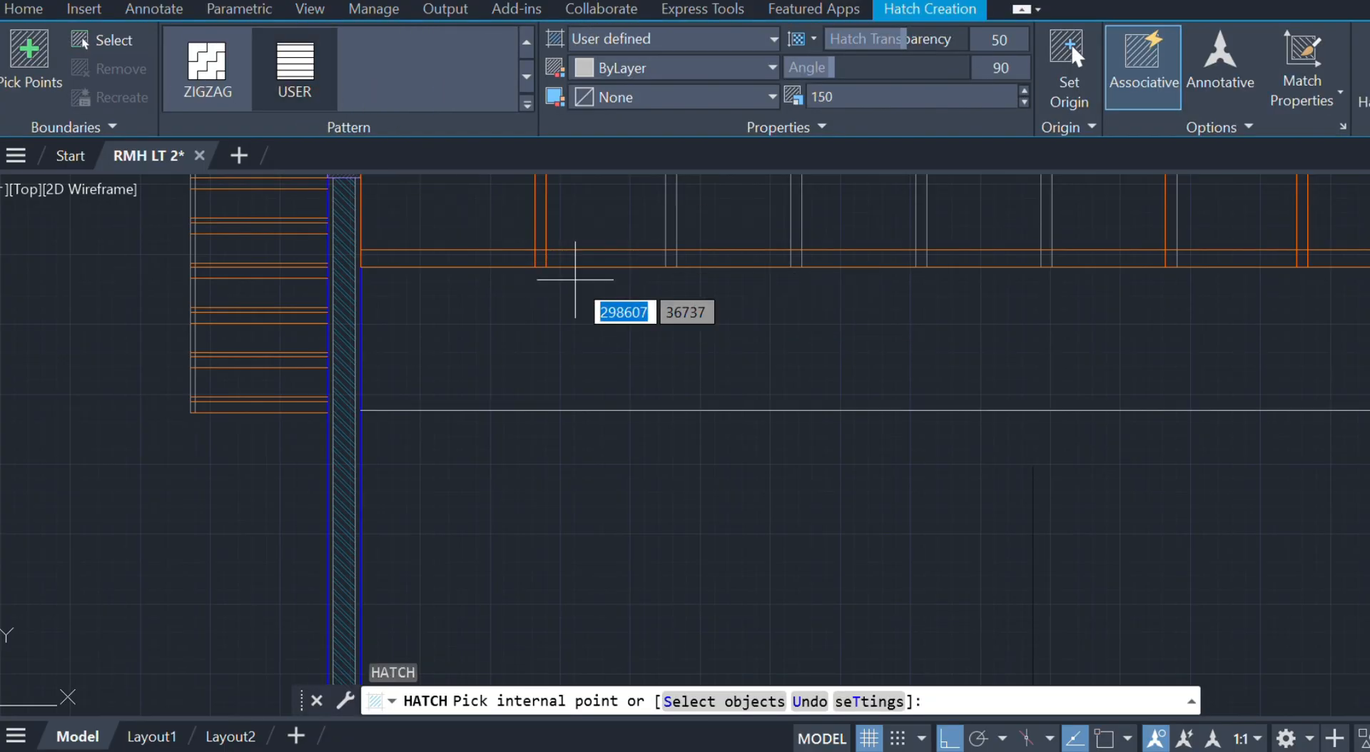
{"action": "scroll", "coordinate": [745, 328], "scroll_direction": "down", "scroll_amount": 4}
{"action": "key", "text": "Escape"}
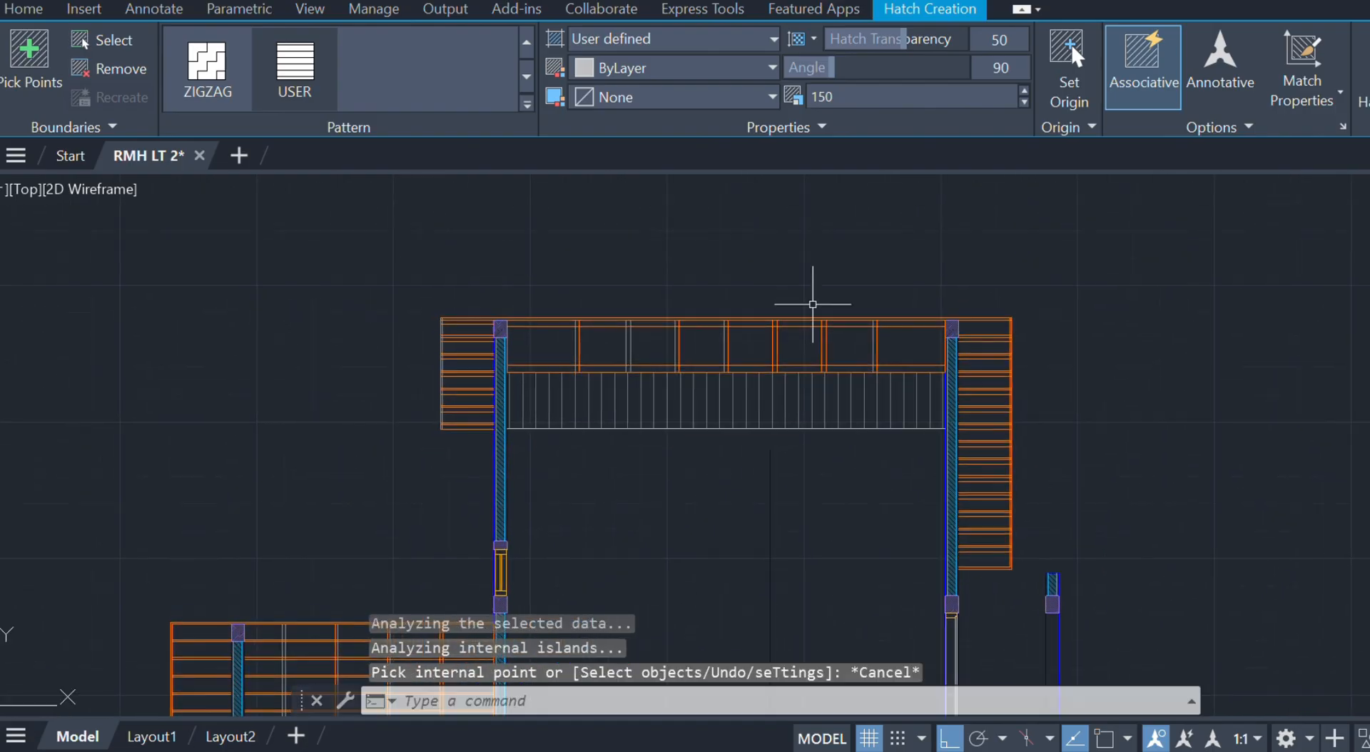
- On the TAMPAK layer, draw a line from the overhang's lower corner at the wall, 60 down and 100 to the left
{"action": "scroll", "coordinate": [700, 323], "scroll_direction": "up", "scroll_amount": 3}
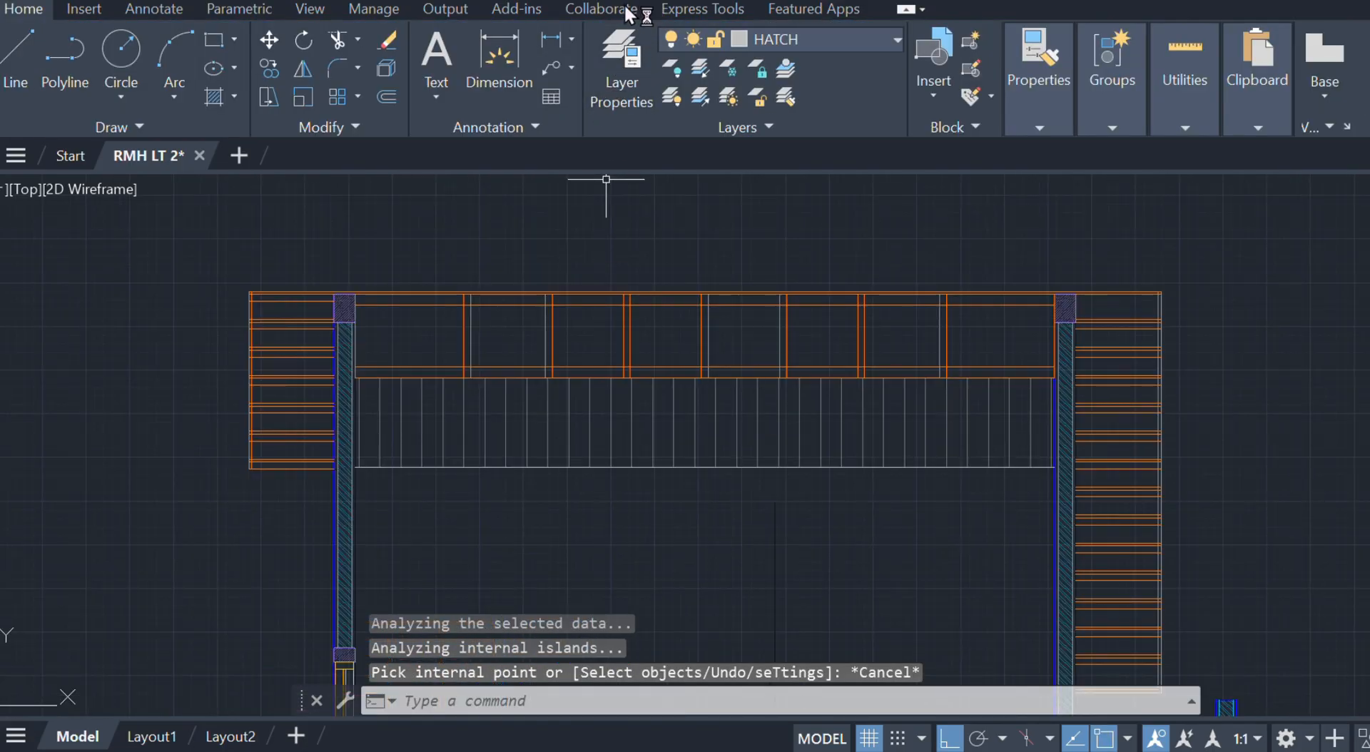
{"action": "scroll", "coordinate": [735, 260], "scroll_direction": "up", "scroll_amount": 4}
{"action": "type", "text": "l"}
{"action": "key", "text": "Return"}
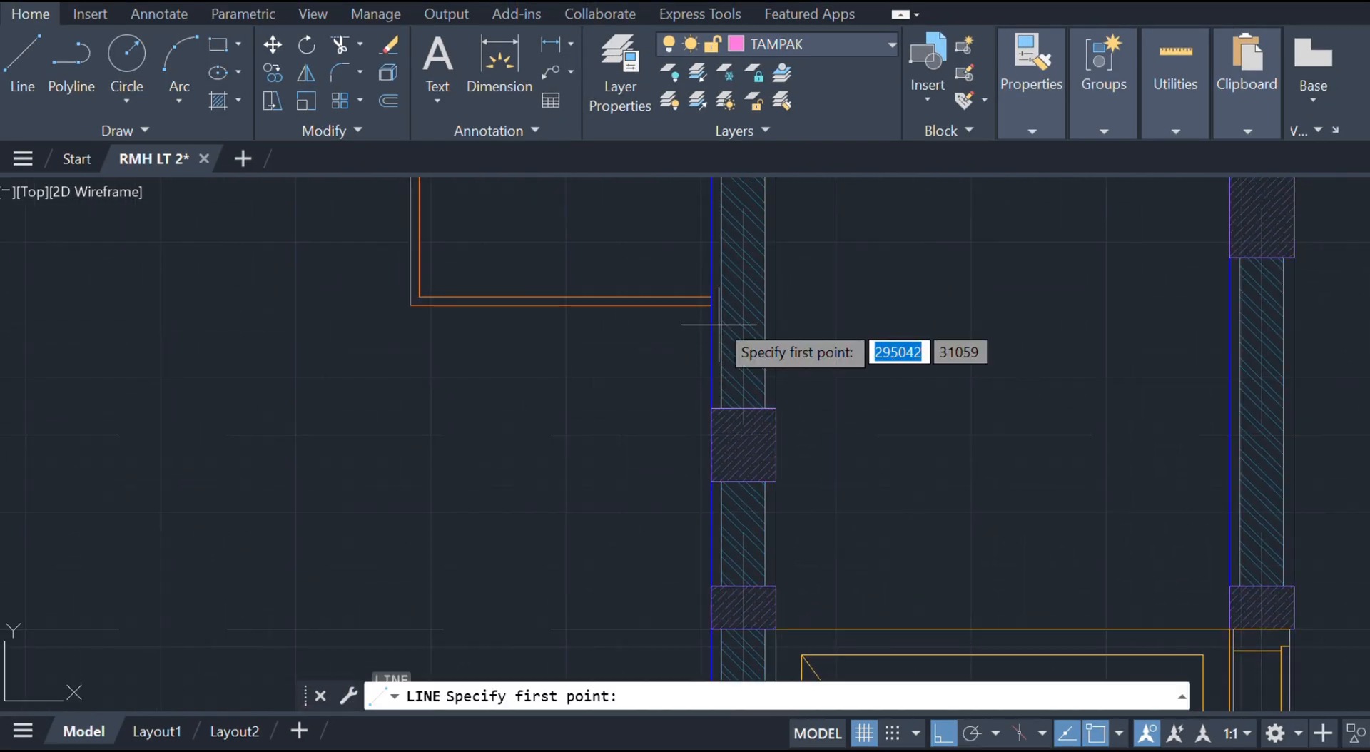
{"action": "scroll", "coordinate": [719, 321], "scroll_direction": "up", "scroll_amount": 2}
{"action": "left_click", "coordinate": [708, 296]}
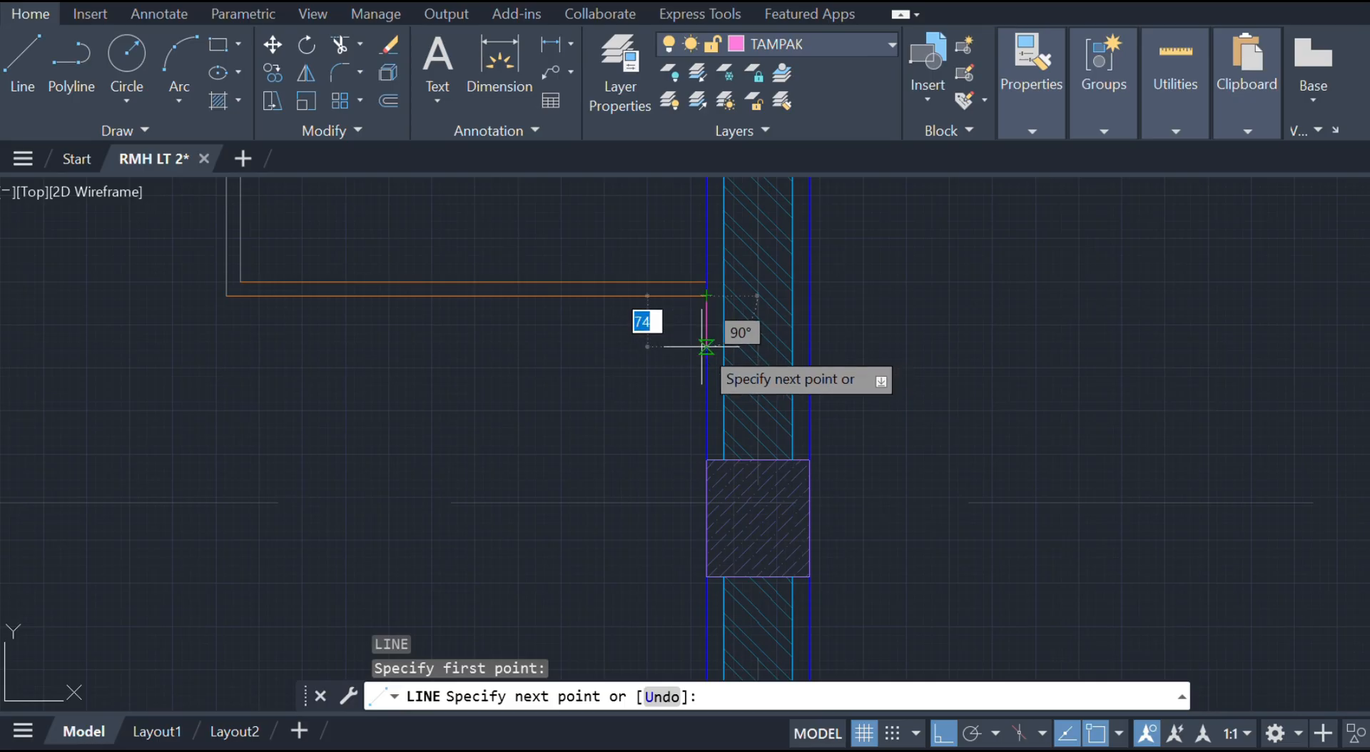
{"action": "type", "text": "60"}
{"action": "key", "text": "Return"}
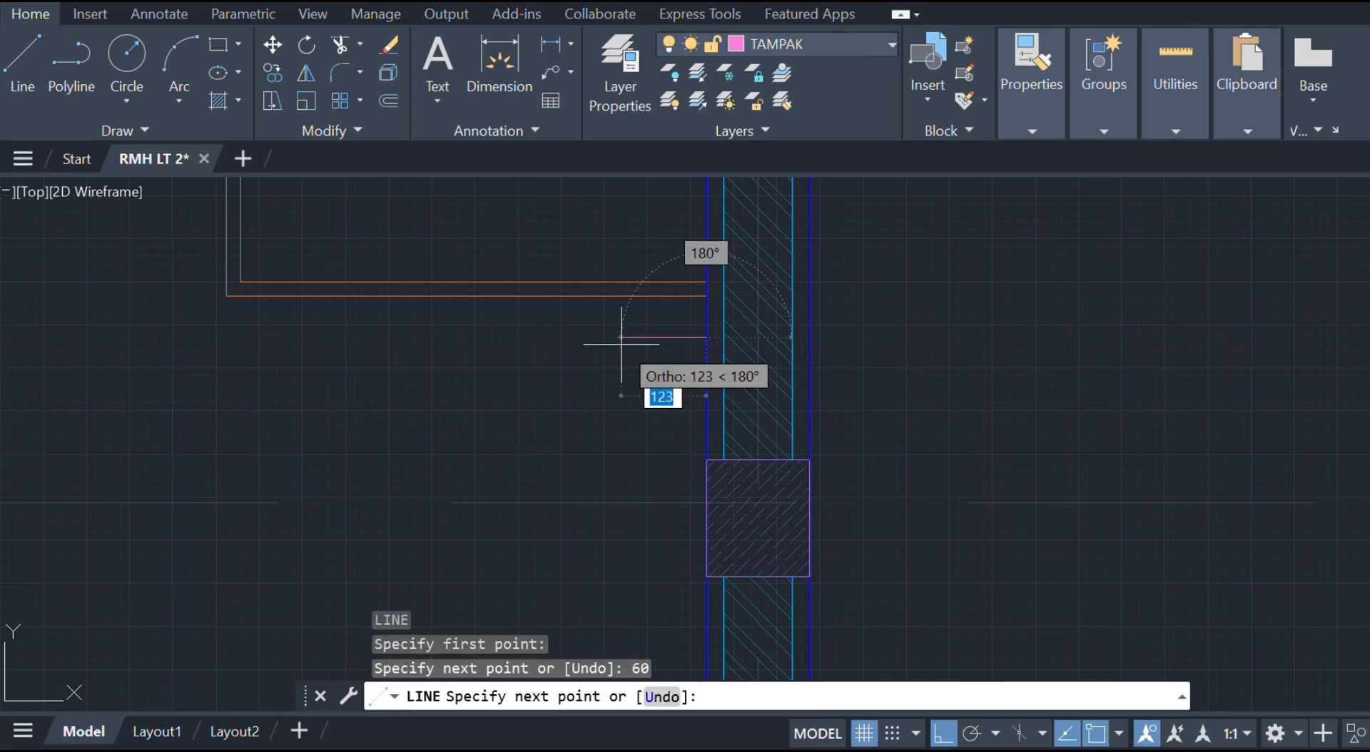
{"action": "key", "text": "Return"}
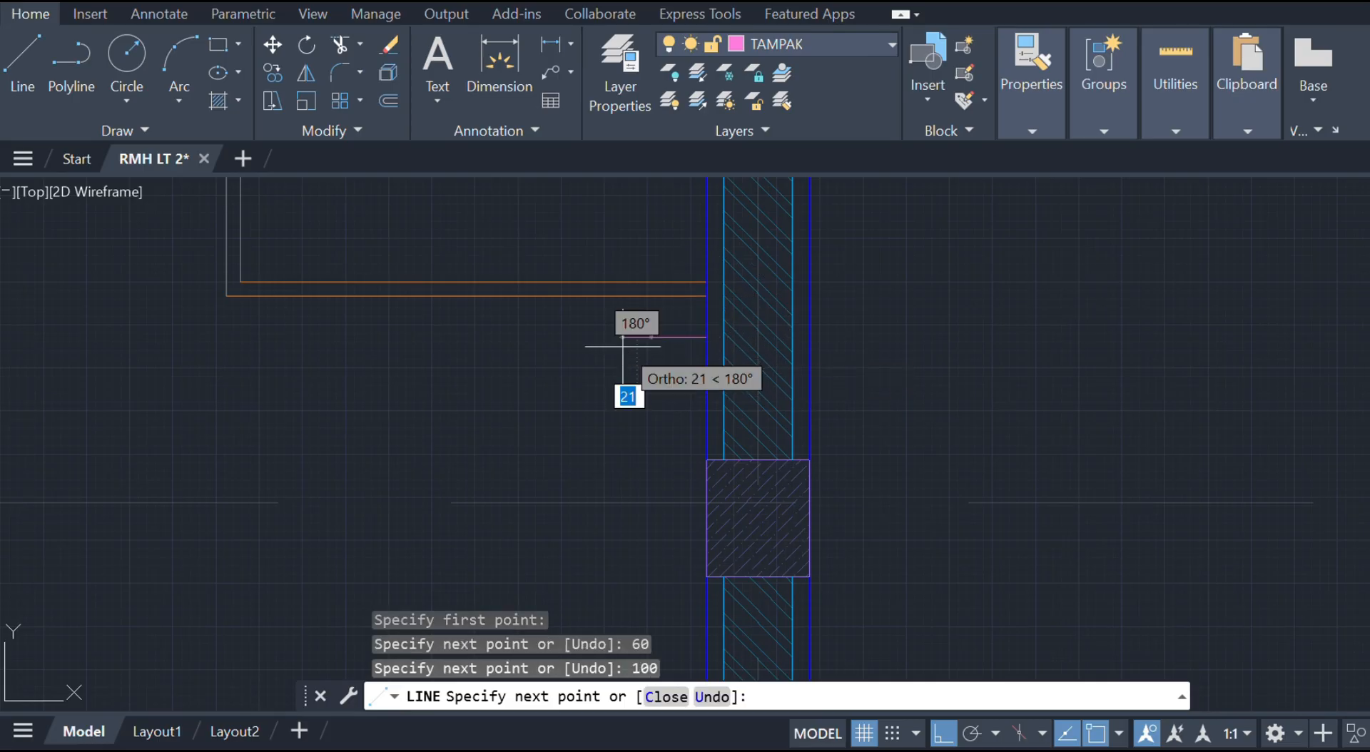
- Continue the TAMPAK line straight down to the ground level line beside the foundation column and end it there
{"action": "scroll", "coordinate": [638, 433], "scroll_direction": "down", "scroll_amount": 4}
{"action": "middle_click_drag", "start_coordinate": [631, 432], "coordinate": [643, 154]}
{"action": "middle_click_drag", "start_coordinate": [693, 449], "coordinate": [676, 187]}
{"action": "middle_click_drag", "start_coordinate": [647, 426], "coordinate": [663, 210]}
{"action": "scroll", "coordinate": [648, 603], "scroll_direction": "up", "scroll_amount": 2}
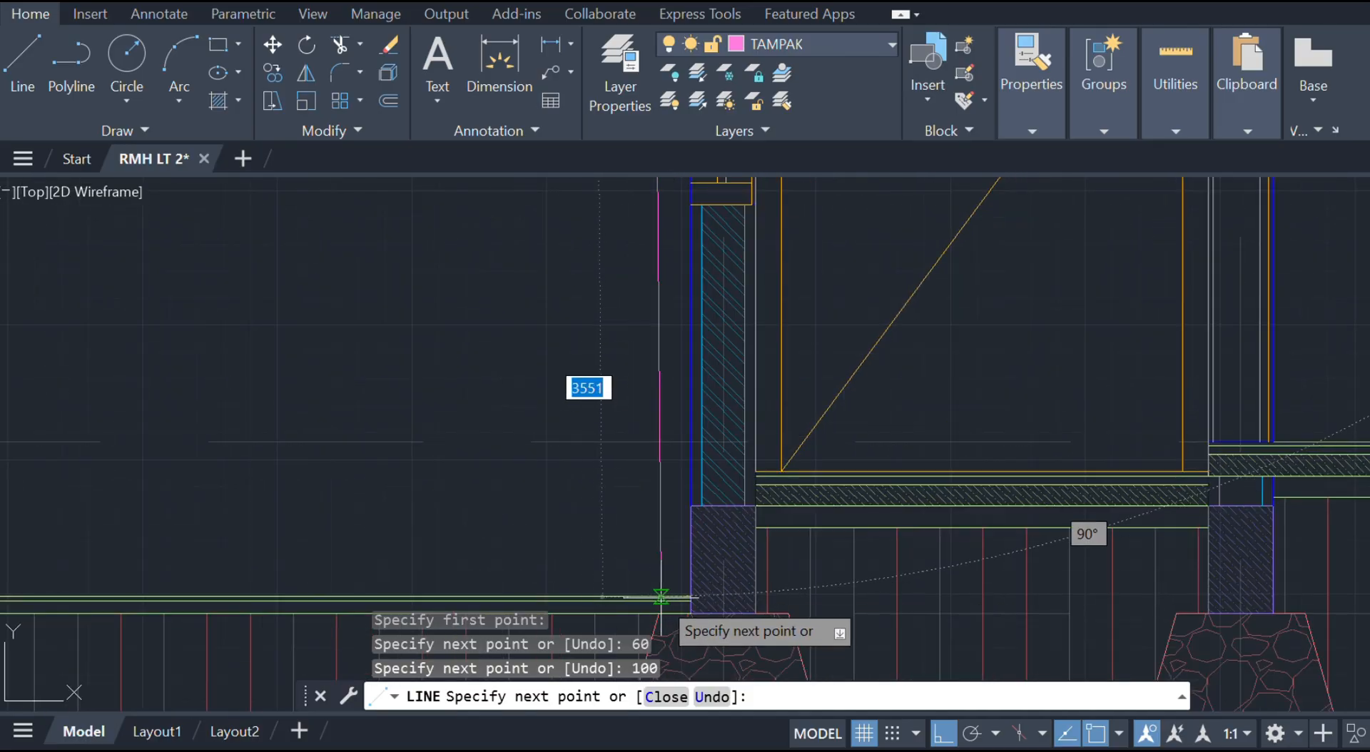
{"action": "scroll", "coordinate": [660, 597], "scroll_direction": "up", "scroll_amount": 5}
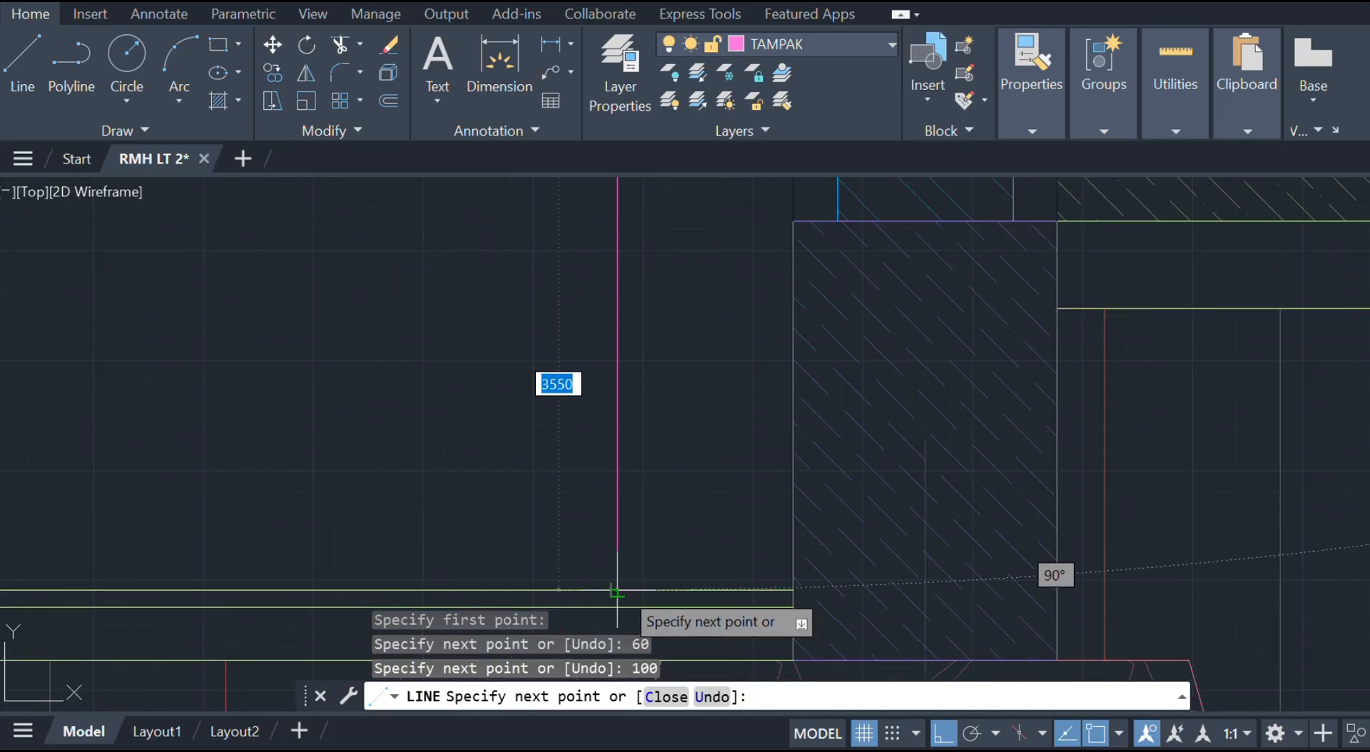
{"action": "left_click", "coordinate": [617, 591]}
{"action": "key", "text": "Escape"}
- Copy the concrete canopy profile from the neighbouring section to the outer face of the matching wall beam in this section
{"action": "scroll", "coordinate": [697, 413], "scroll_direction": "down", "scroll_amount": 3}
{"action": "scroll", "coordinate": [599, 346], "scroll_direction": "down", "scroll_amount": 5}
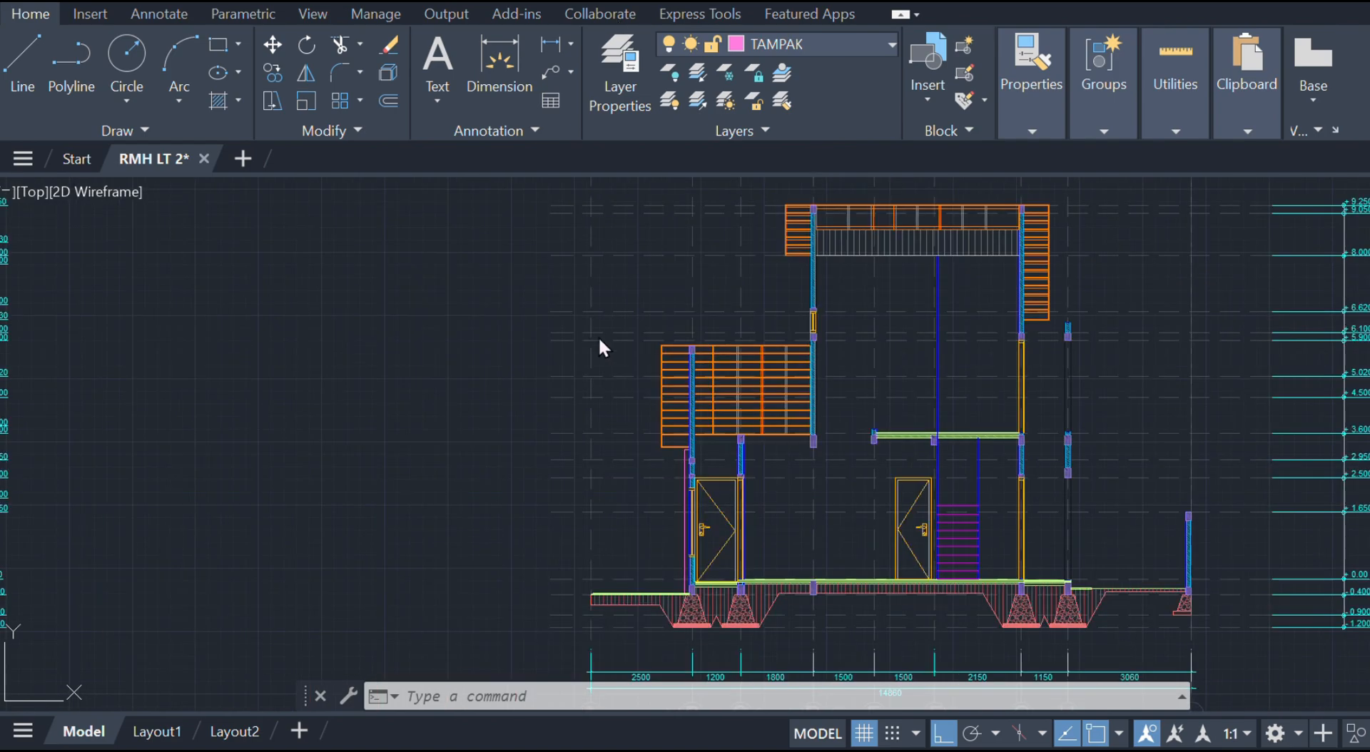
{"action": "scroll", "coordinate": [459, 391], "scroll_direction": "down", "scroll_amount": 1}
{"action": "scroll", "coordinate": [1047, 464], "scroll_direction": "down", "scroll_amount": 1}
{"action": "scroll", "coordinate": [699, 483], "scroll_direction": "up", "scroll_amount": 1}
{"action": "scroll", "coordinate": [699, 482], "scroll_direction": "up", "scroll_amount": 6}
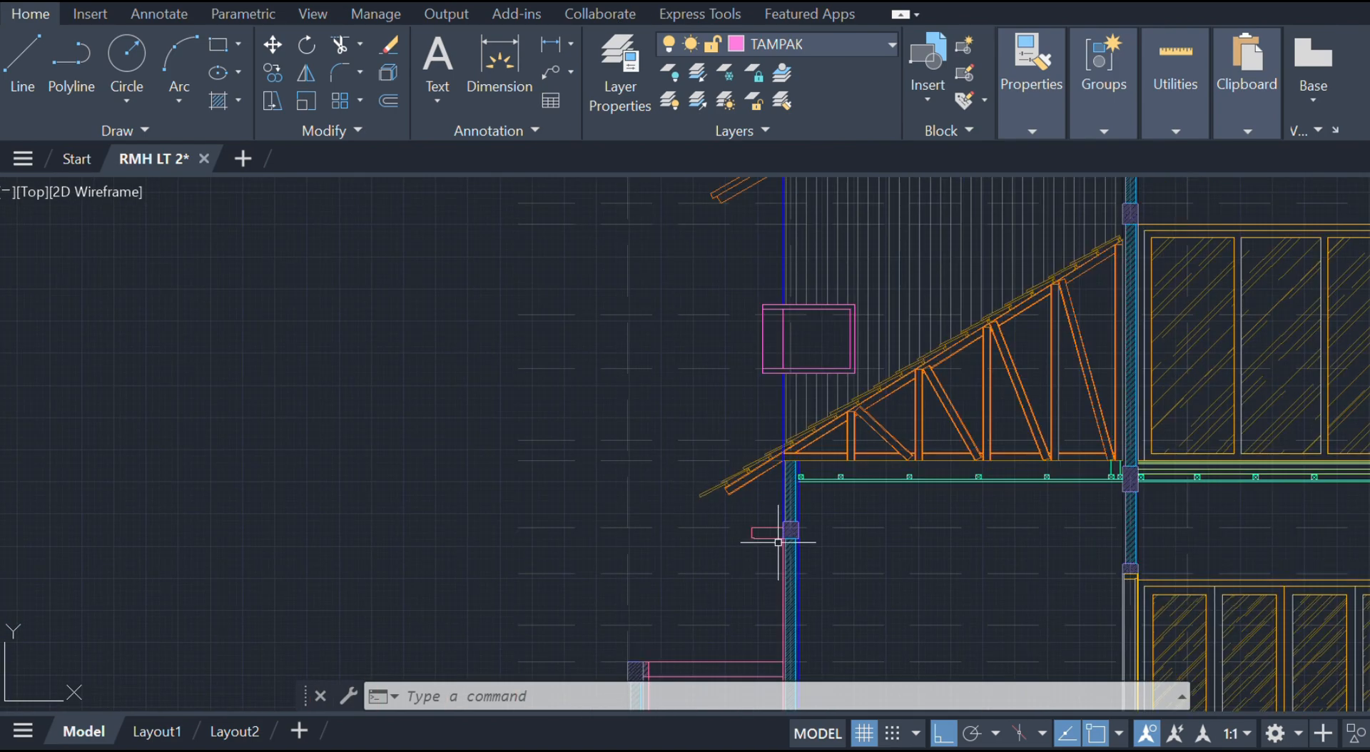
{"action": "left_click", "coordinate": [506, 284]}
{"action": "left_click", "coordinate": [796, 492]}
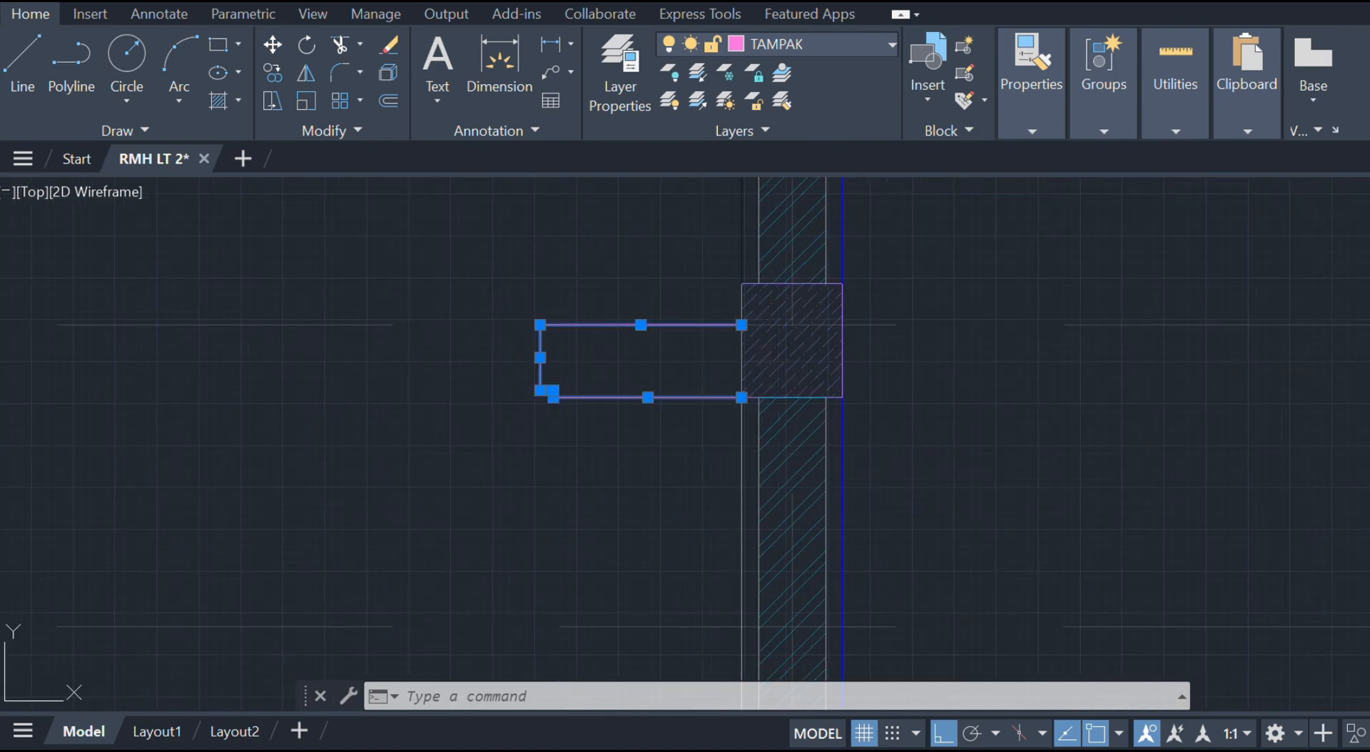
{"action": "type", "text": "co"}
{"action": "key", "text": "Return"}
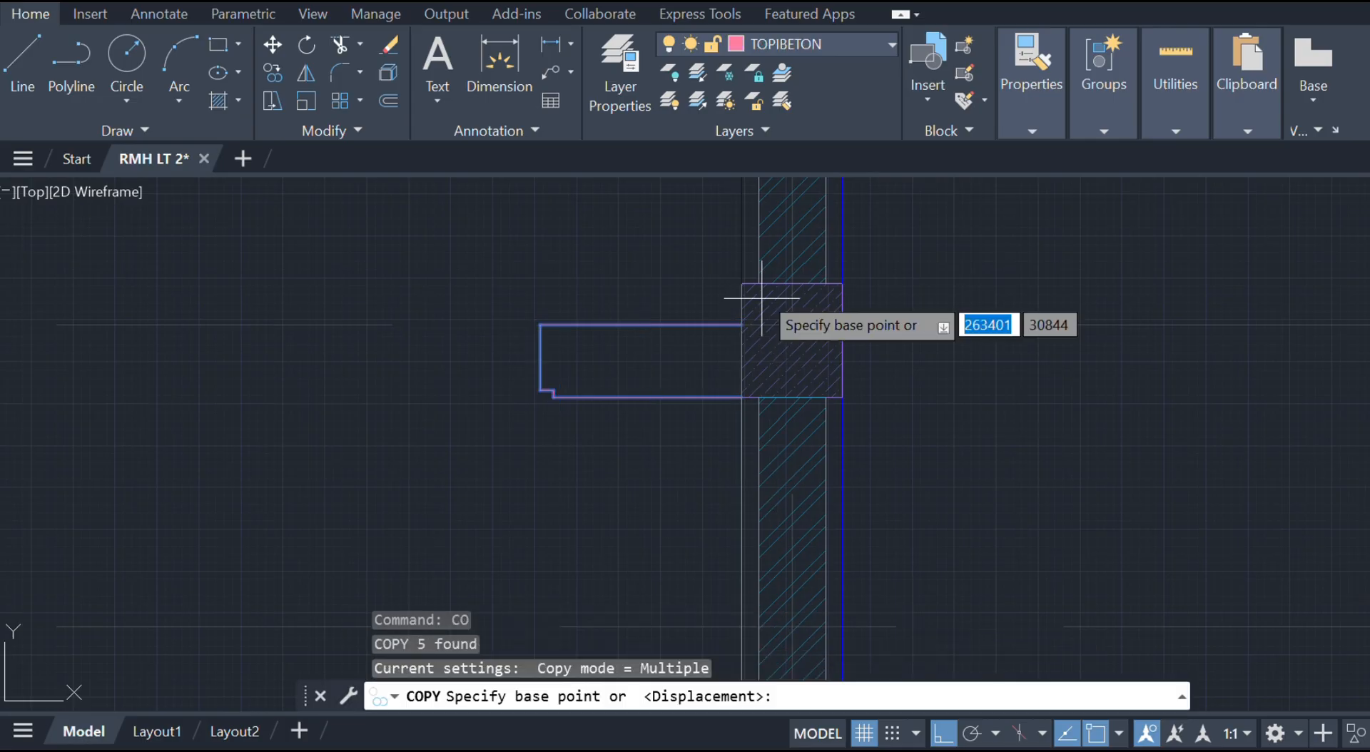
{"action": "left_click", "coordinate": [742, 325]}
{"action": "scroll", "coordinate": [602, 361], "scroll_direction": "down", "scroll_amount": 8}
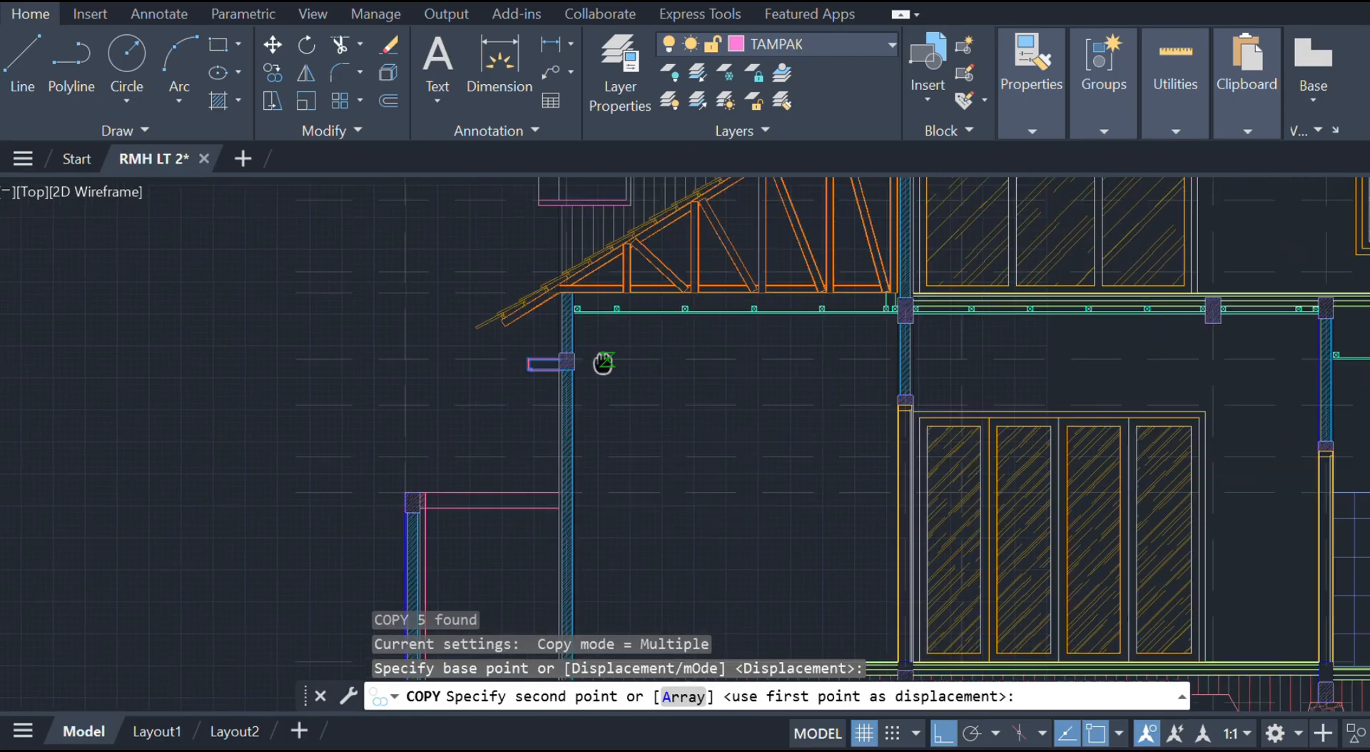
{"action": "scroll", "coordinate": [921, 386], "scroll_direction": "up", "scroll_amount": 5}
{"action": "scroll", "coordinate": [920, 386], "scroll_direction": "up", "scroll_amount": 6}
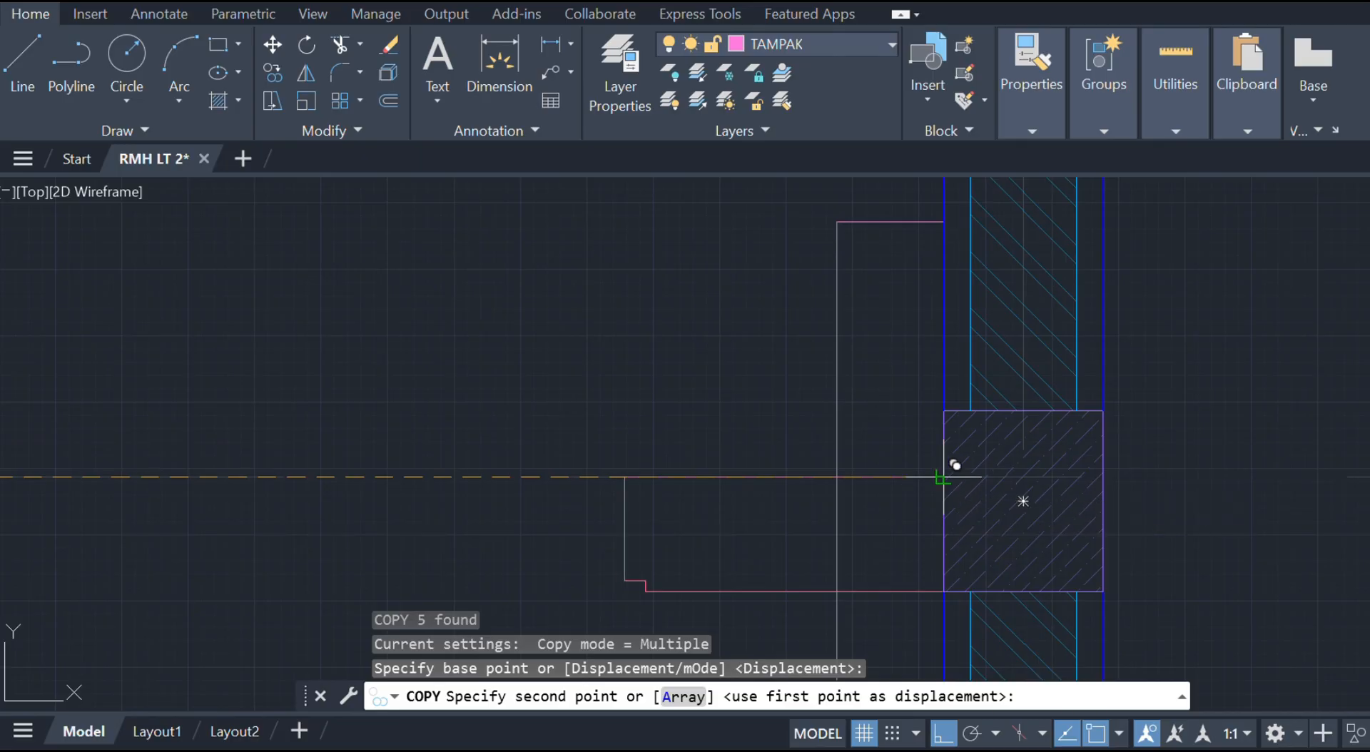
{"action": "left_click", "coordinate": [948, 474]}
{"action": "key", "text": "Escape"}
- Trim the part of the vertical TAMPAK line that crosses the copied canopy profile
{"action": "scroll", "coordinate": [902, 413], "scroll_direction": "down", "scroll_amount": 3}
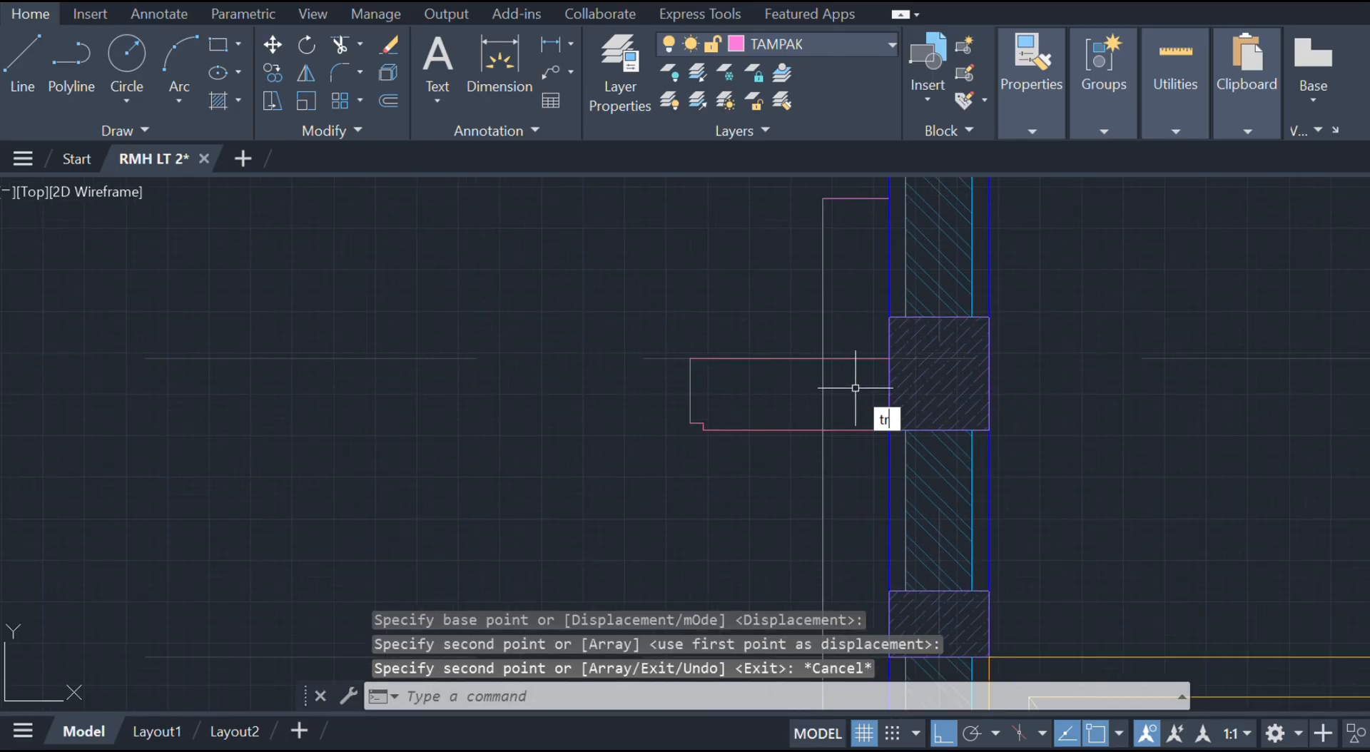
{"action": "type", "text": "tr"}
{"action": "key", "text": "Return"}
{"action": "left_click", "coordinate": [823, 388]}
{"action": "key", "text": "Escape"}
{"action": "scroll", "coordinate": [832, 414], "scroll_direction": "down", "scroll_amount": 2}
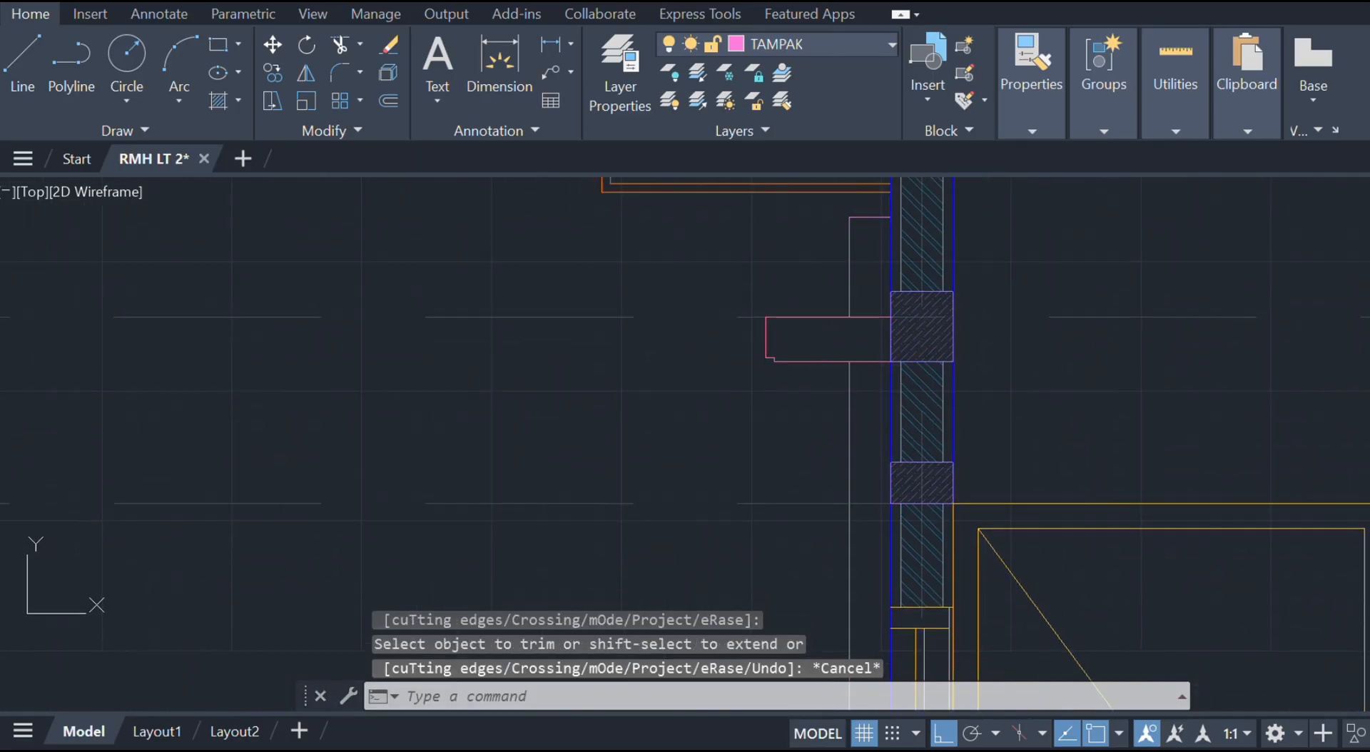
{"action": "scroll", "coordinate": [827, 428], "scroll_direction": "up", "scroll_amount": 2}
- Make TOPIBETON the current layer and draw a 120 by 50 rectangle beside the wall below the canopy
{"action": "left_click", "coordinate": [871, 48]}
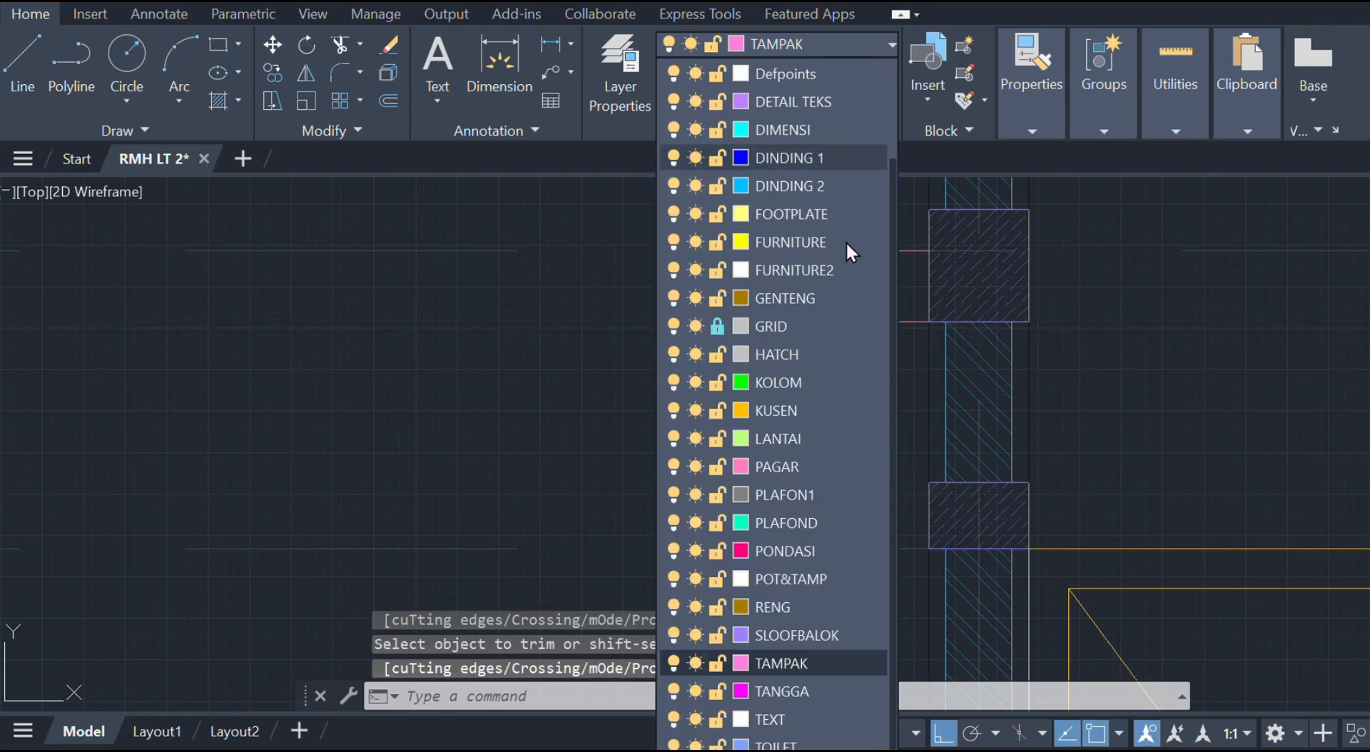
{"action": "left_click", "coordinate": [778, 750]}
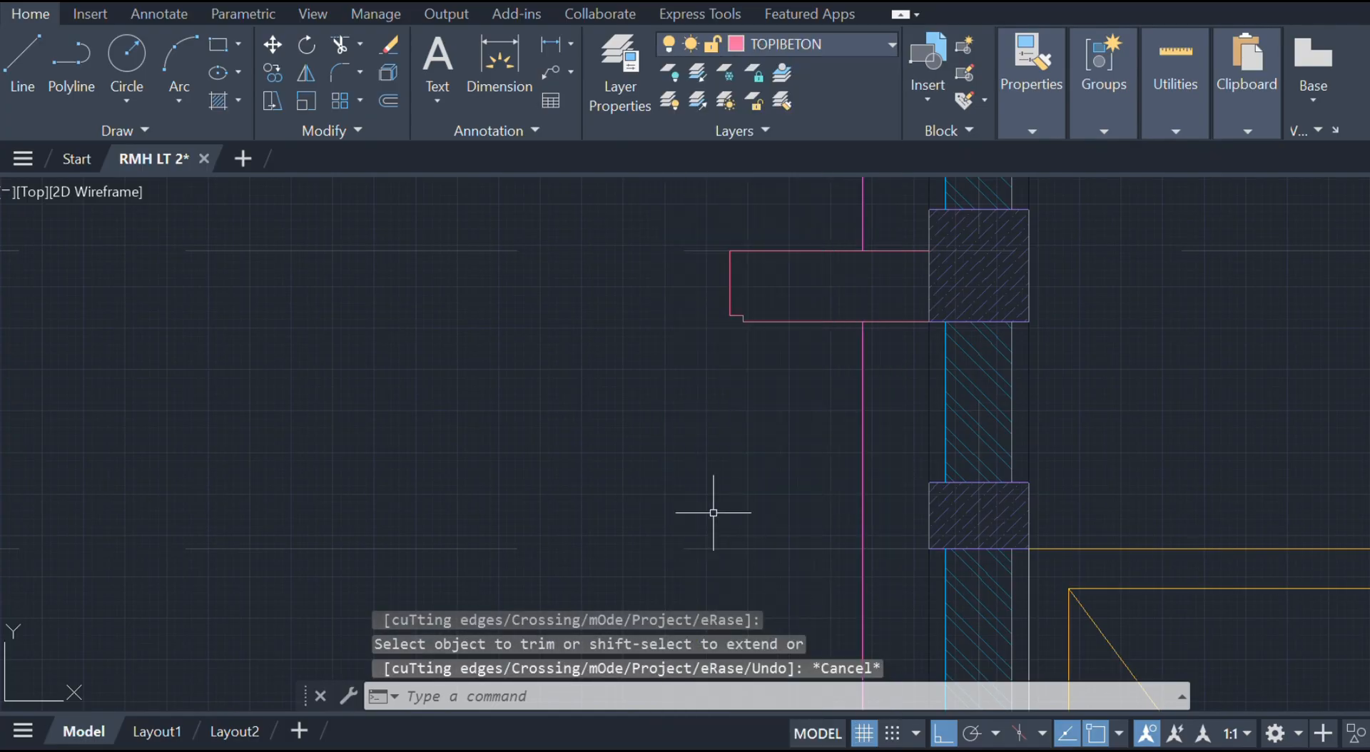
{"action": "type", "text": "rec"}
{"action": "key", "text": "Return"}
{"action": "left_click", "coordinate": [601, 456]}
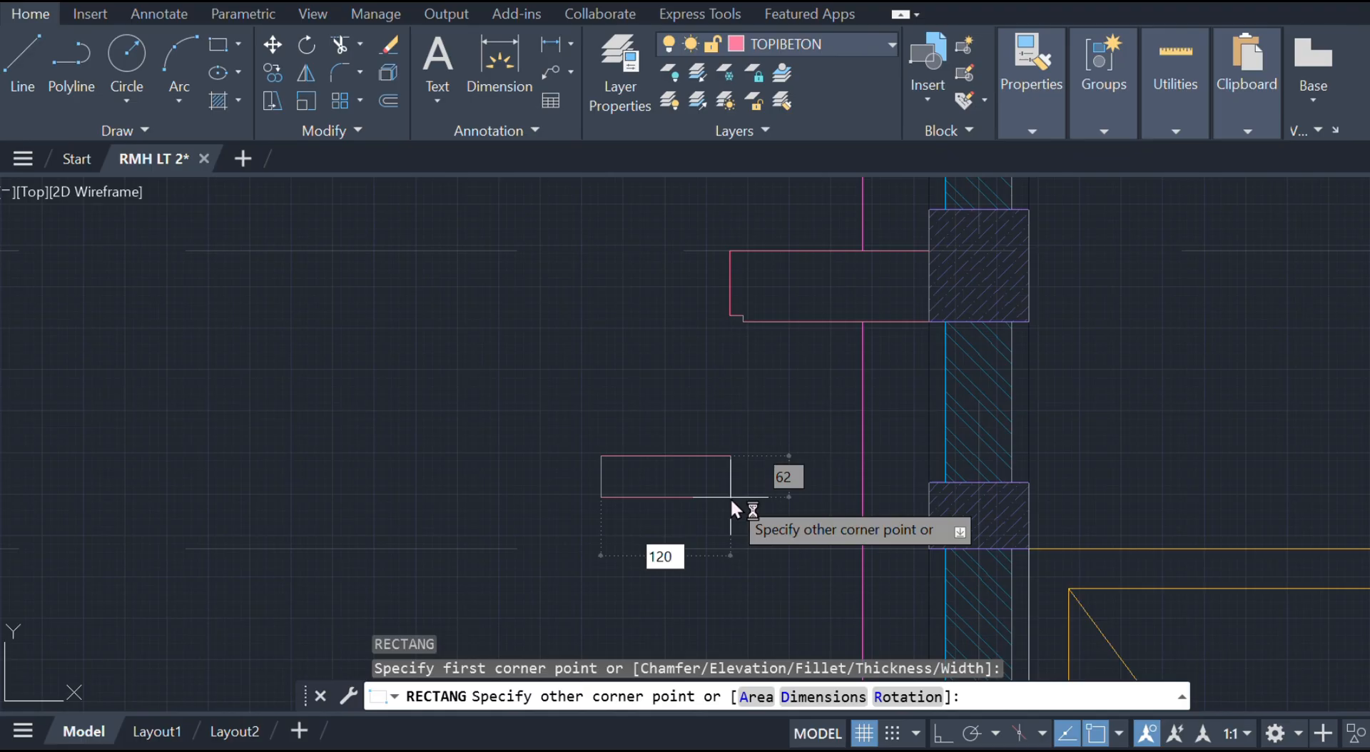
{"action": "type", "text": "120"}
{"action": "key", "text": "Tab"}
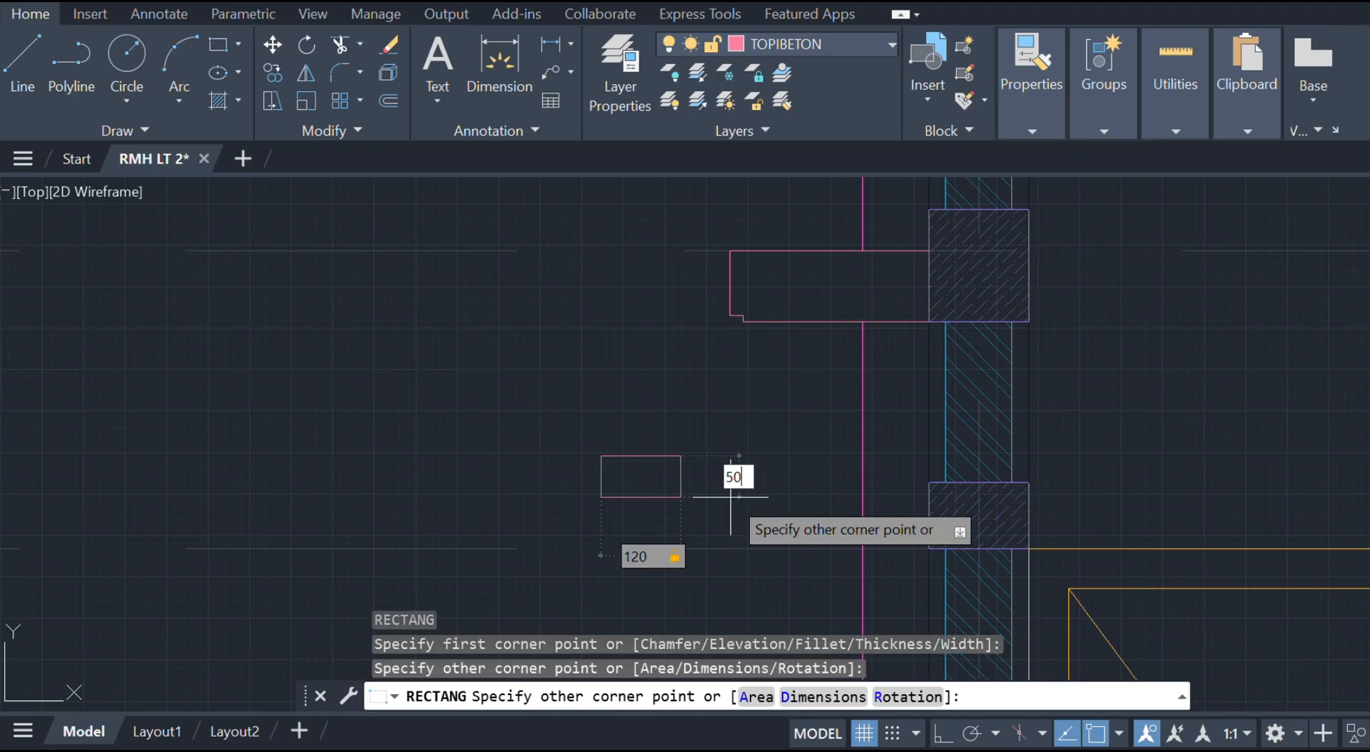
{"action": "type", "text": "50"}
{"action": "key", "text": "Return"}
{"action": "key", "text": "Escape"}
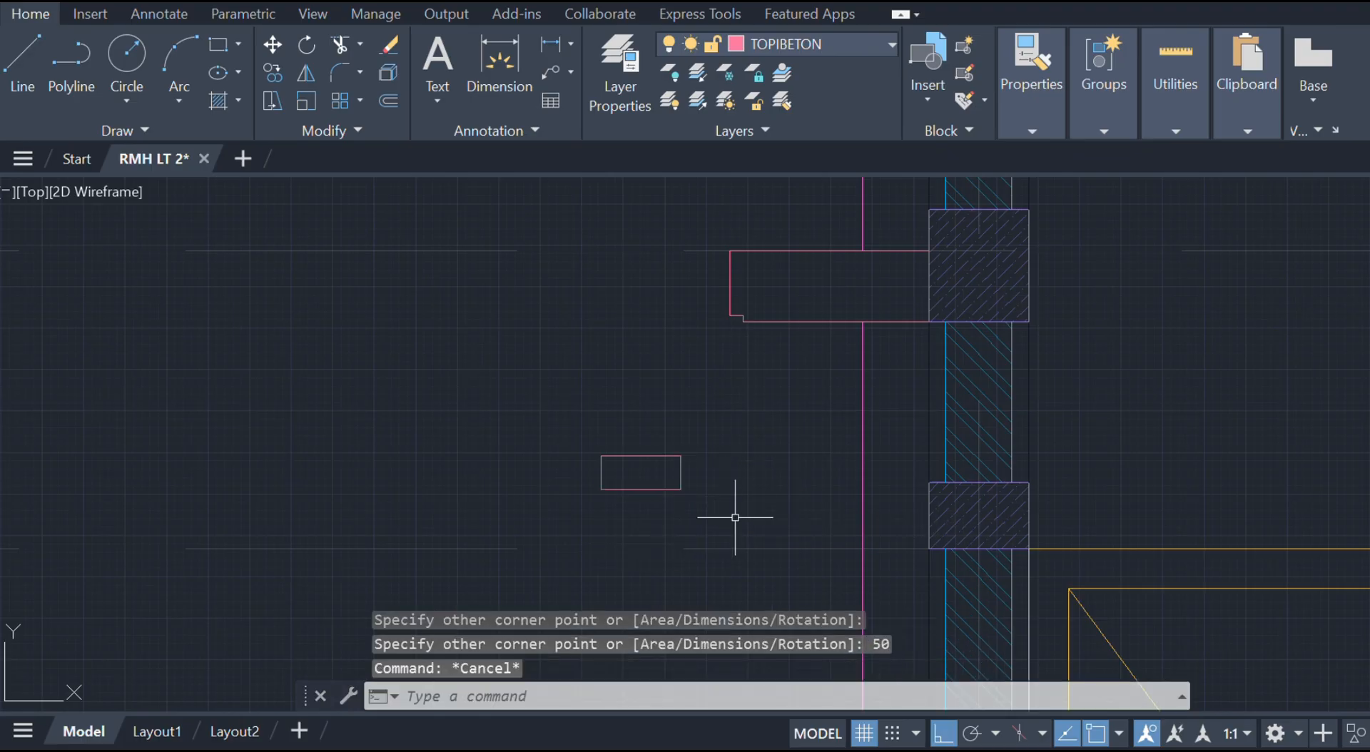
- Hatch the small rectangle and the canopy profile with the current pattern at angle 90 and scale 100
{"action": "type", "text": "h"}
{"action": "key", "text": "Return"}
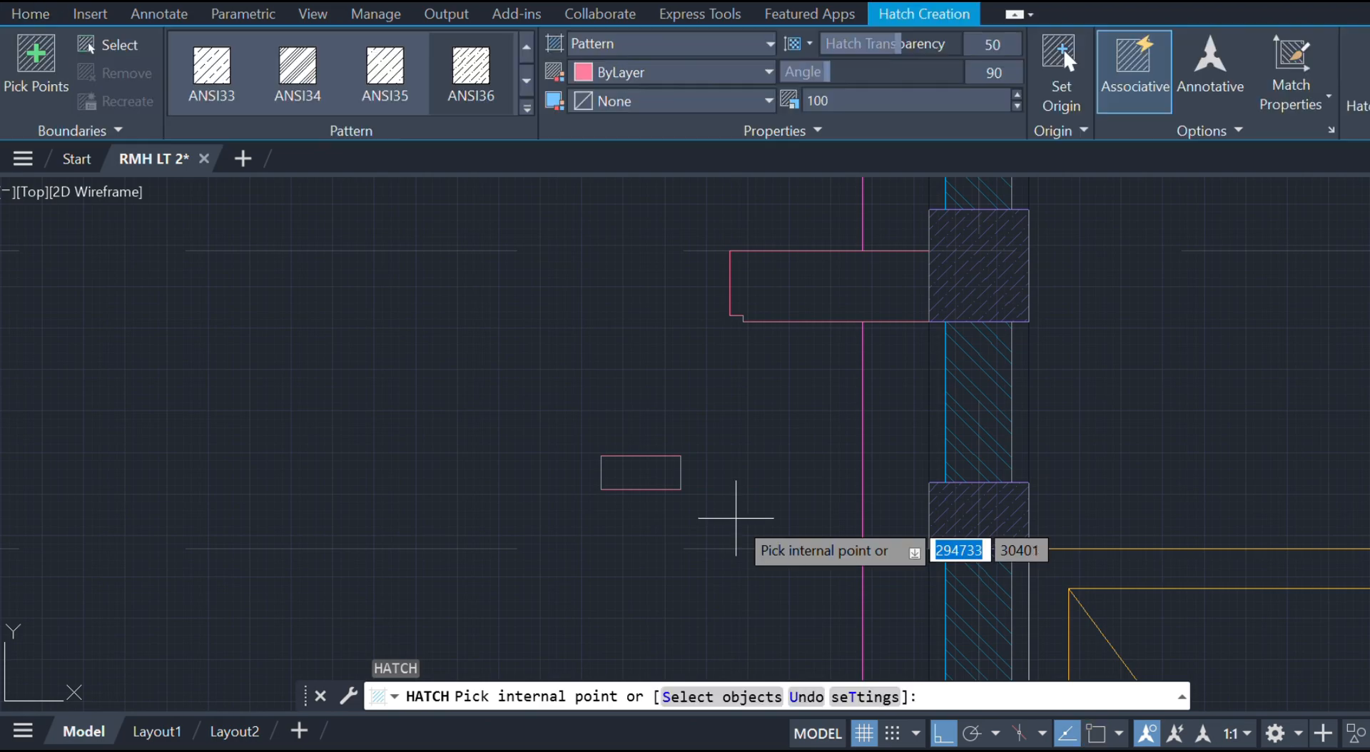
{"action": "left_click", "coordinate": [641, 472]}
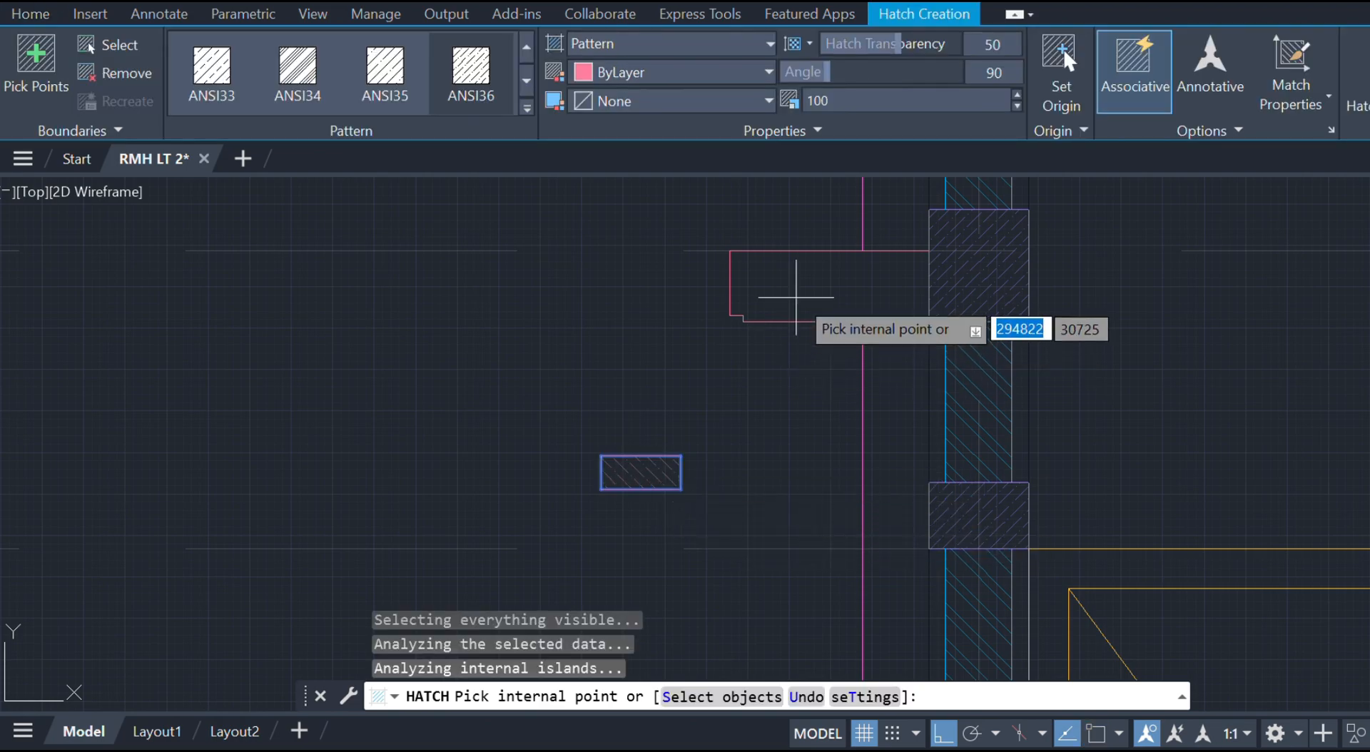
{"action": "key", "text": "Escape"}
{"action": "key", "text": "Escape"}
- Move the hatched rectangle so its upper inner corner meets the upper outer corner of the beam above the window
{"action": "left_click", "coordinate": [734, 506]}
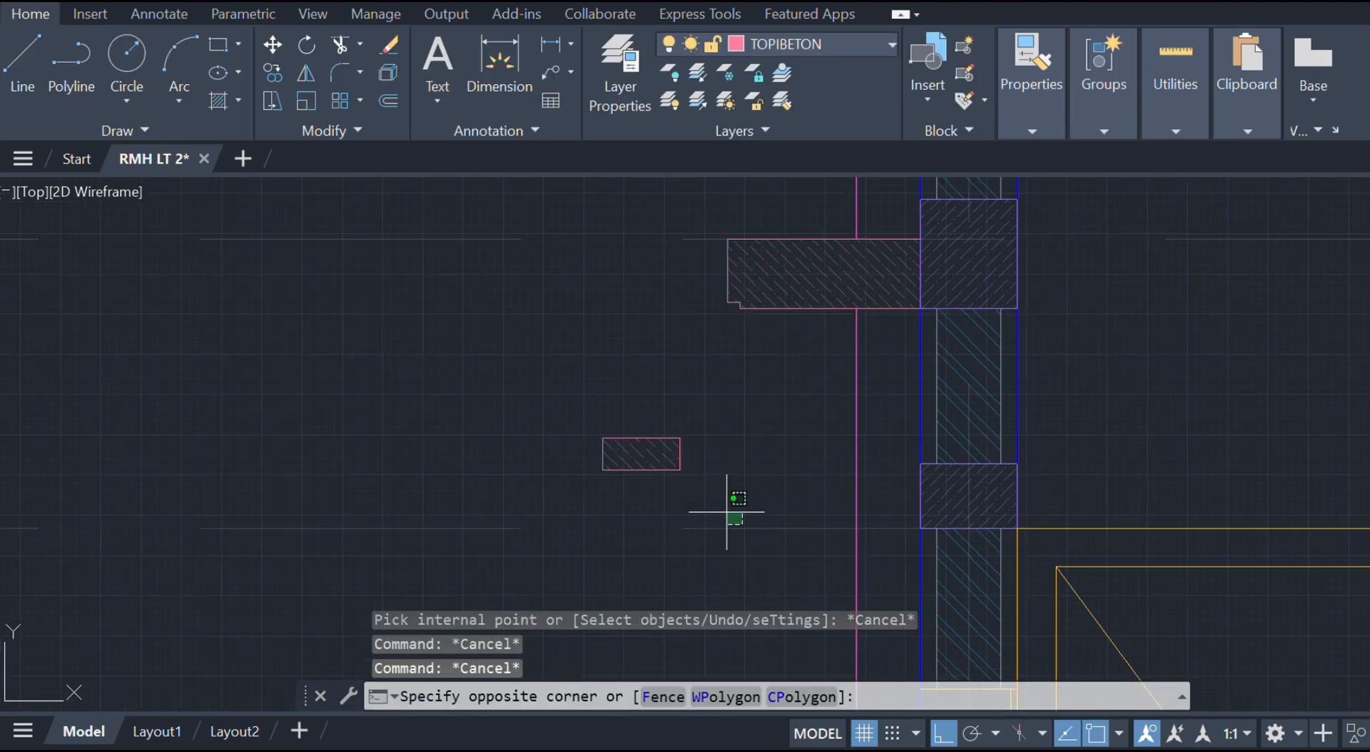
{"action": "left_click", "coordinate": [571, 418]}
{"action": "type", "text": "m"}
{"action": "key", "text": "Return"}
{"action": "scroll", "coordinate": [588, 427], "scroll_direction": "up", "scroll_amount": 4}
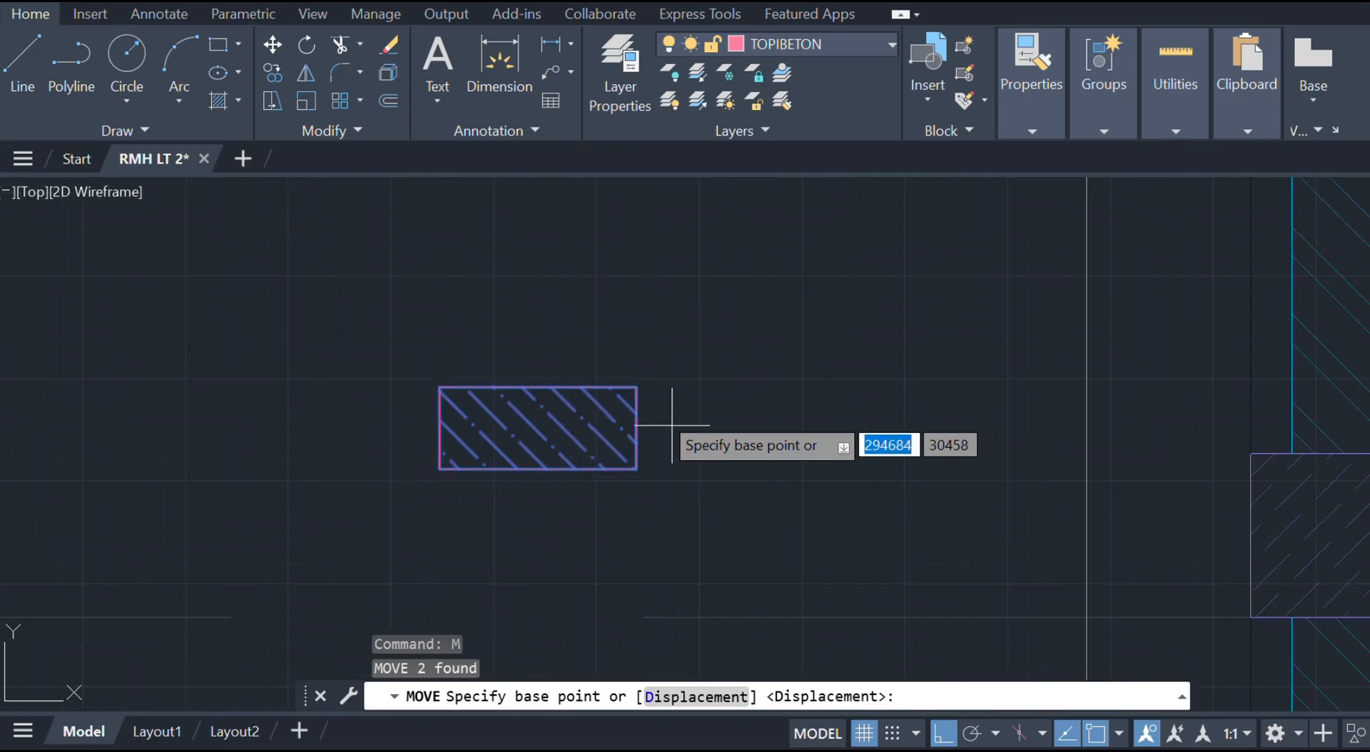
{"action": "left_click", "coordinate": [636, 385]}
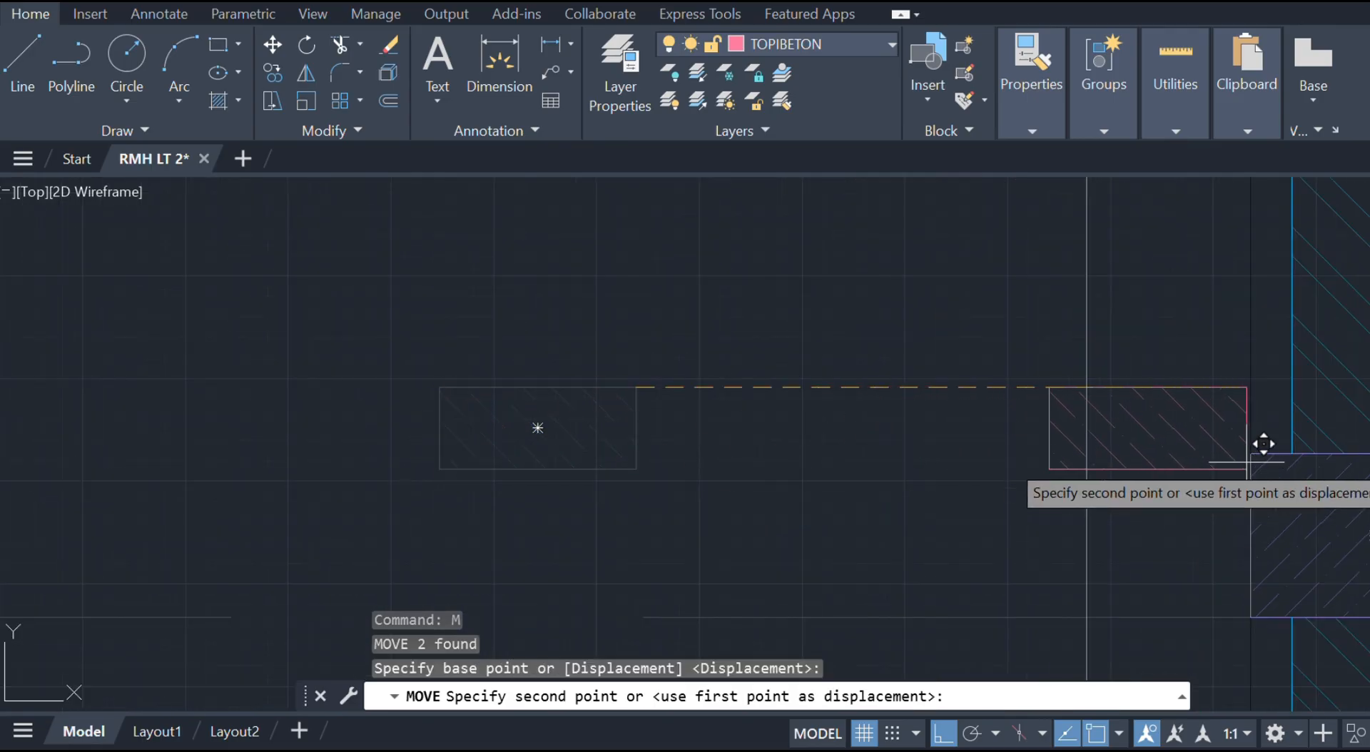
{"action": "key", "text": "Escape"}
{"action": "scroll", "coordinate": [1196, 485], "scroll_direction": "down", "scroll_amount": 2}
- Copy the hatched rectangle straight down, placing the midpoint of its wall-side edge at the window frame's lower outer corner
{"action": "middle_click_drag", "start_coordinate": [1196, 485], "coordinate": [910, 395]}
{"action": "left_click", "coordinate": [820, 362]}
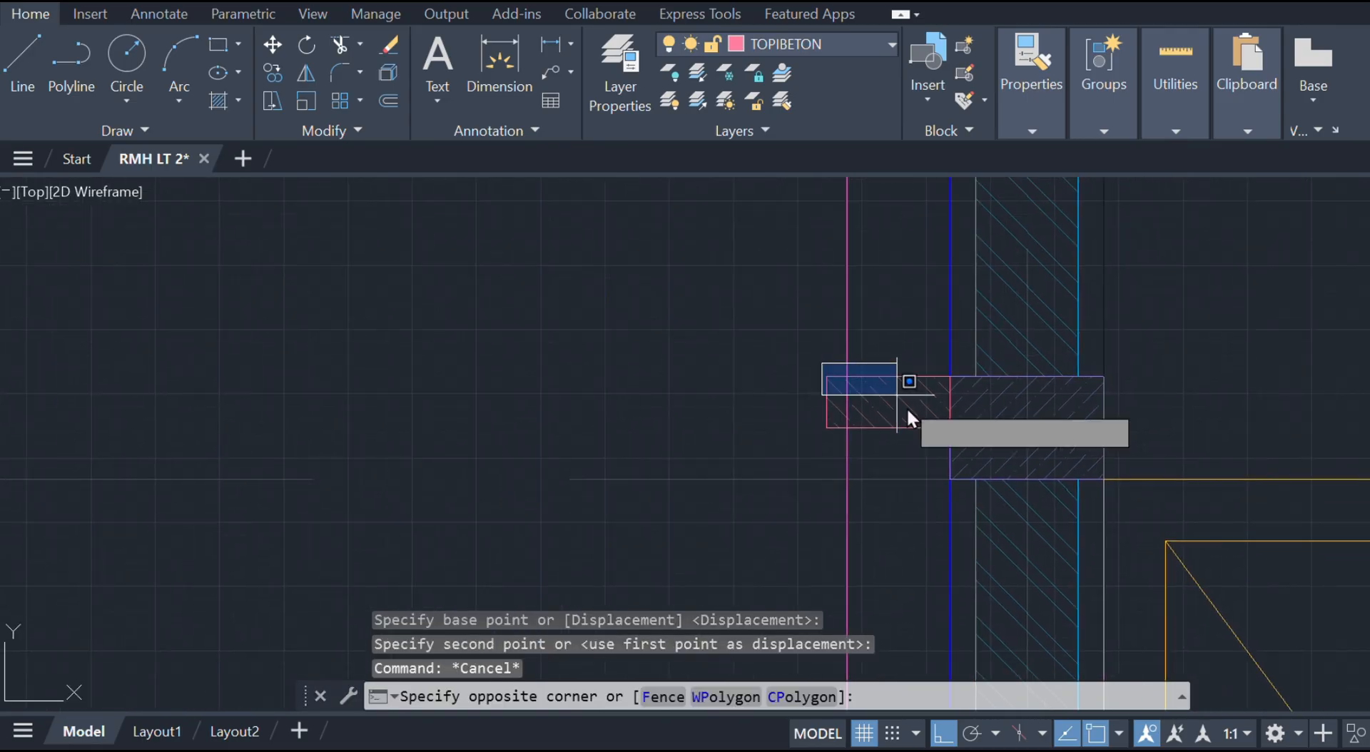
{"action": "left_click", "coordinate": [965, 467]}
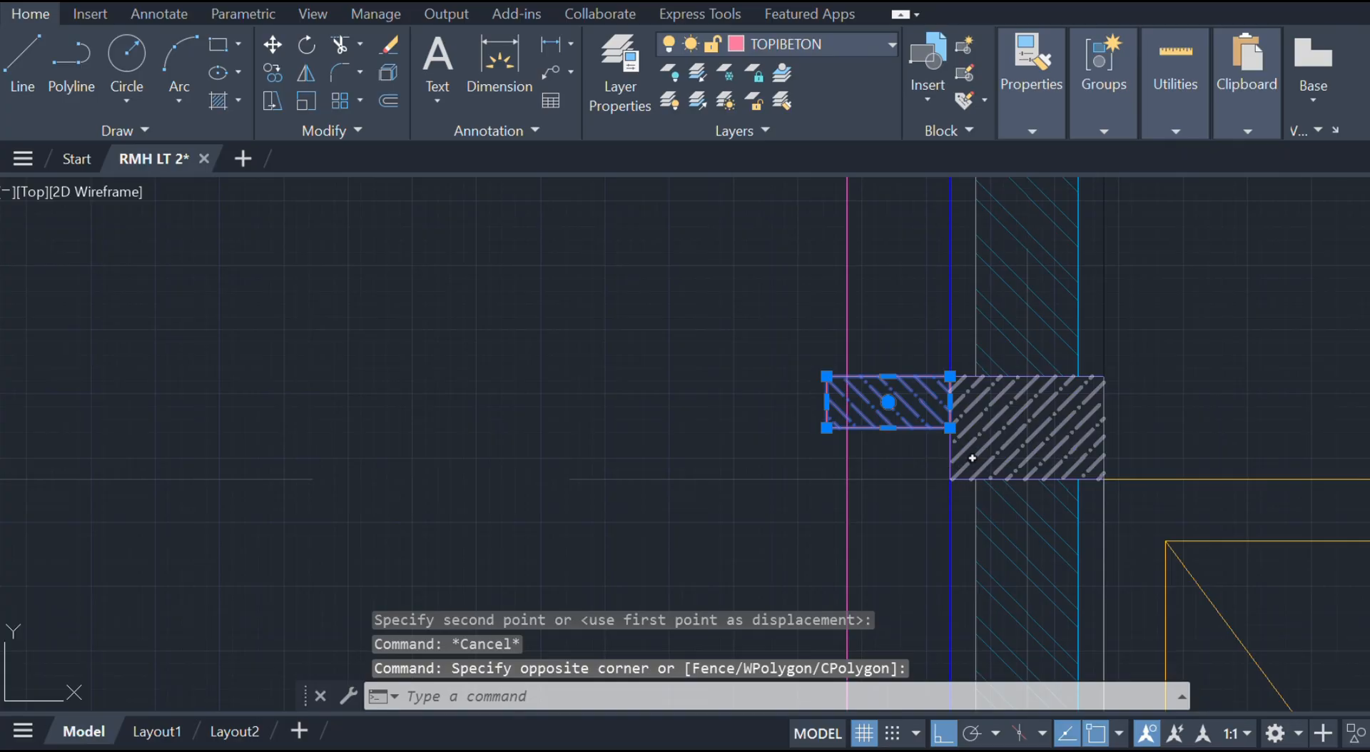
{"action": "left_click", "coordinate": [971, 457]}
{"action": "type", "text": "co"}
{"action": "key", "text": "Return"}
{"action": "left_click", "coordinate": [950, 404]}
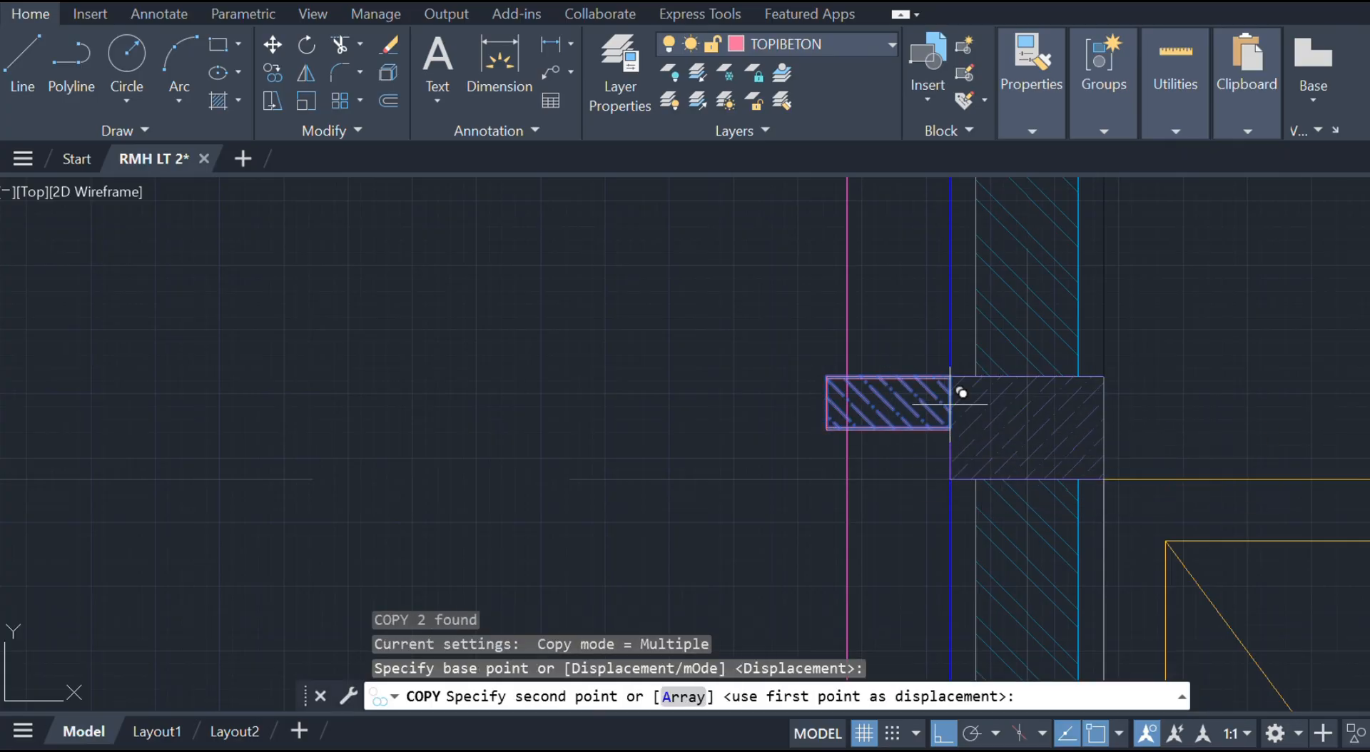
{"action": "scroll", "coordinate": [950, 404], "scroll_direction": "down", "scroll_amount": 6}
{"action": "middle_click_drag", "start_coordinate": [941, 462], "coordinate": [889, 262]}
{"action": "middle_click_drag", "start_coordinate": [906, 446], "coordinate": [898, 285]}
{"action": "scroll", "coordinate": [878, 400], "scroll_direction": "up", "scroll_amount": 10}
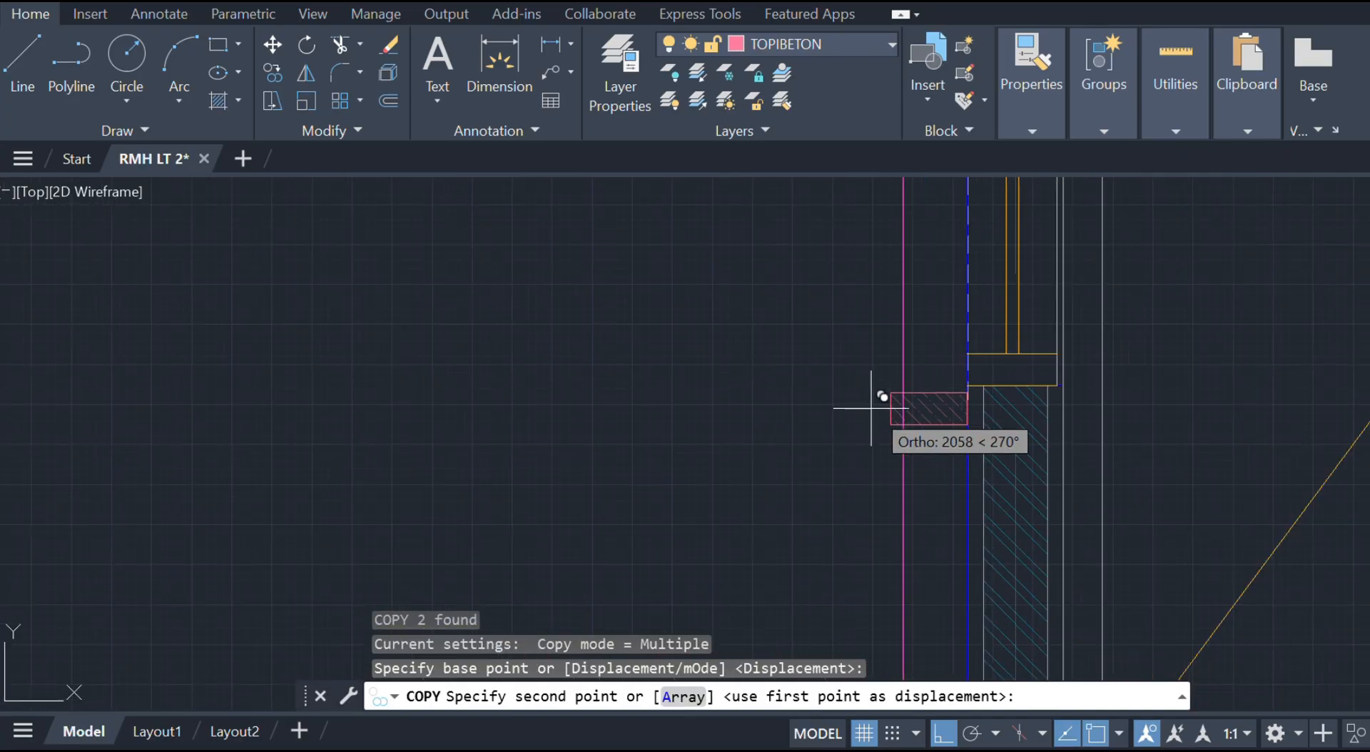
{"action": "middle_click_drag", "start_coordinate": [984, 409], "coordinate": [952, 290]}
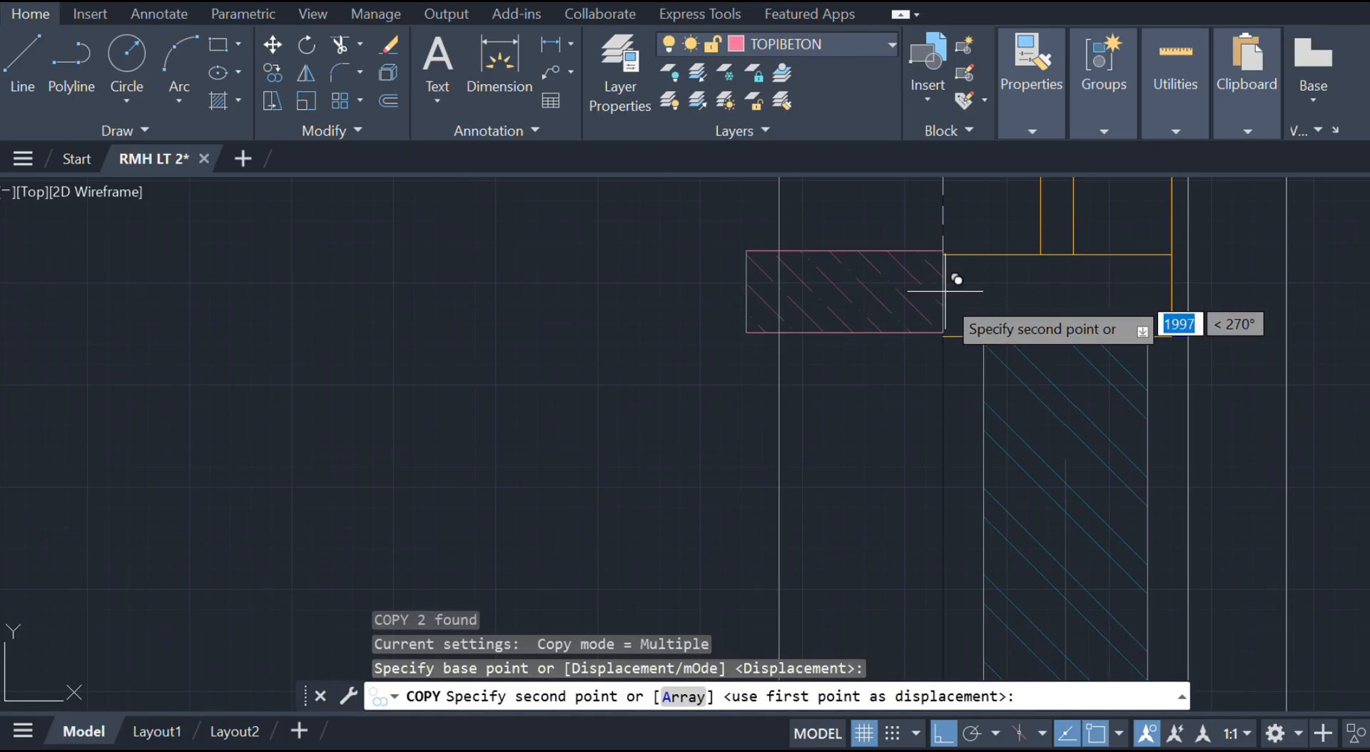
{"action": "scroll", "coordinate": [967, 392], "scroll_direction": "down", "scroll_amount": 8}
{"action": "scroll", "coordinate": [902, 251], "scroll_direction": "up", "scroll_amount": 7}
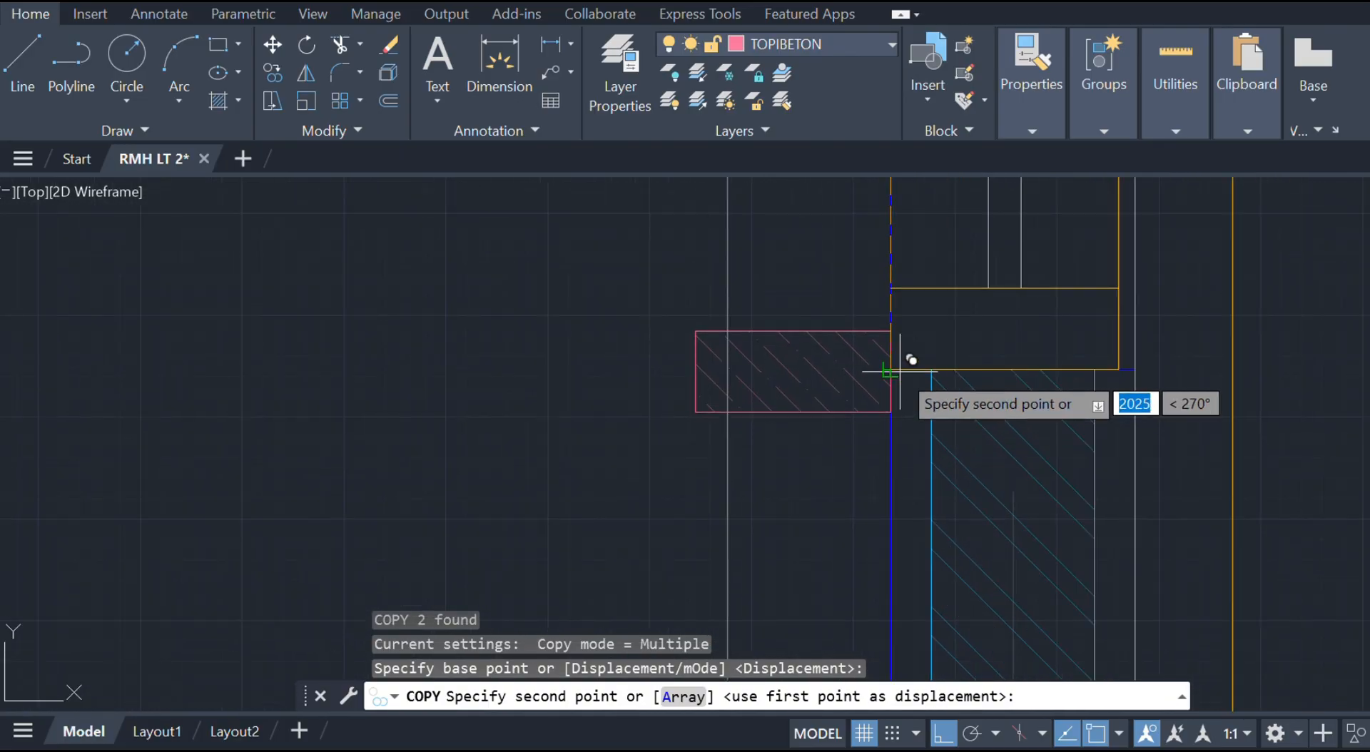
{"action": "key", "text": "Escape"}
{"action": "key", "text": "ctrl+y"}
- Move the copied hatched rectangle 150 straight down from the window frame's lower corner
{"action": "left_click", "coordinate": [889, 452]}
{"action": "left_click", "coordinate": [807, 285]}
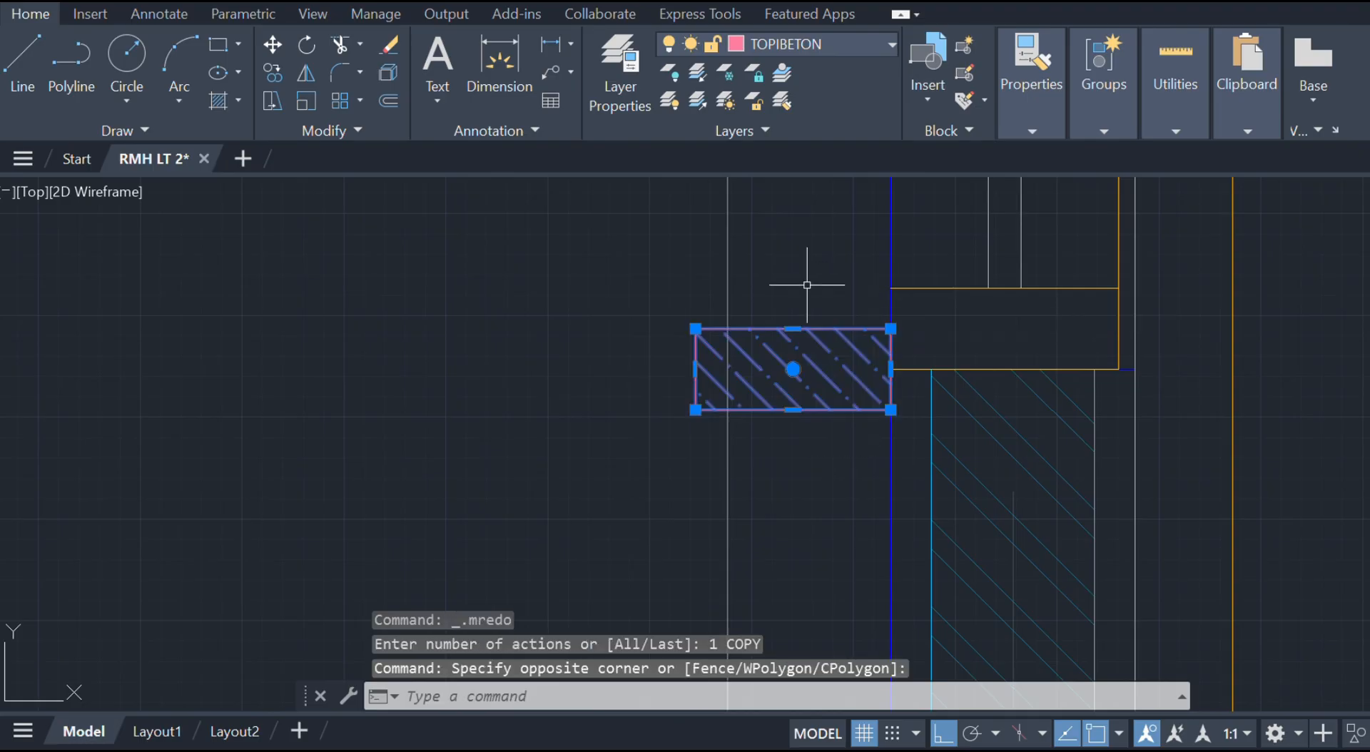
{"action": "type", "text": "m"}
{"action": "key", "text": "Return"}
{"action": "left_click", "coordinate": [890, 369]}
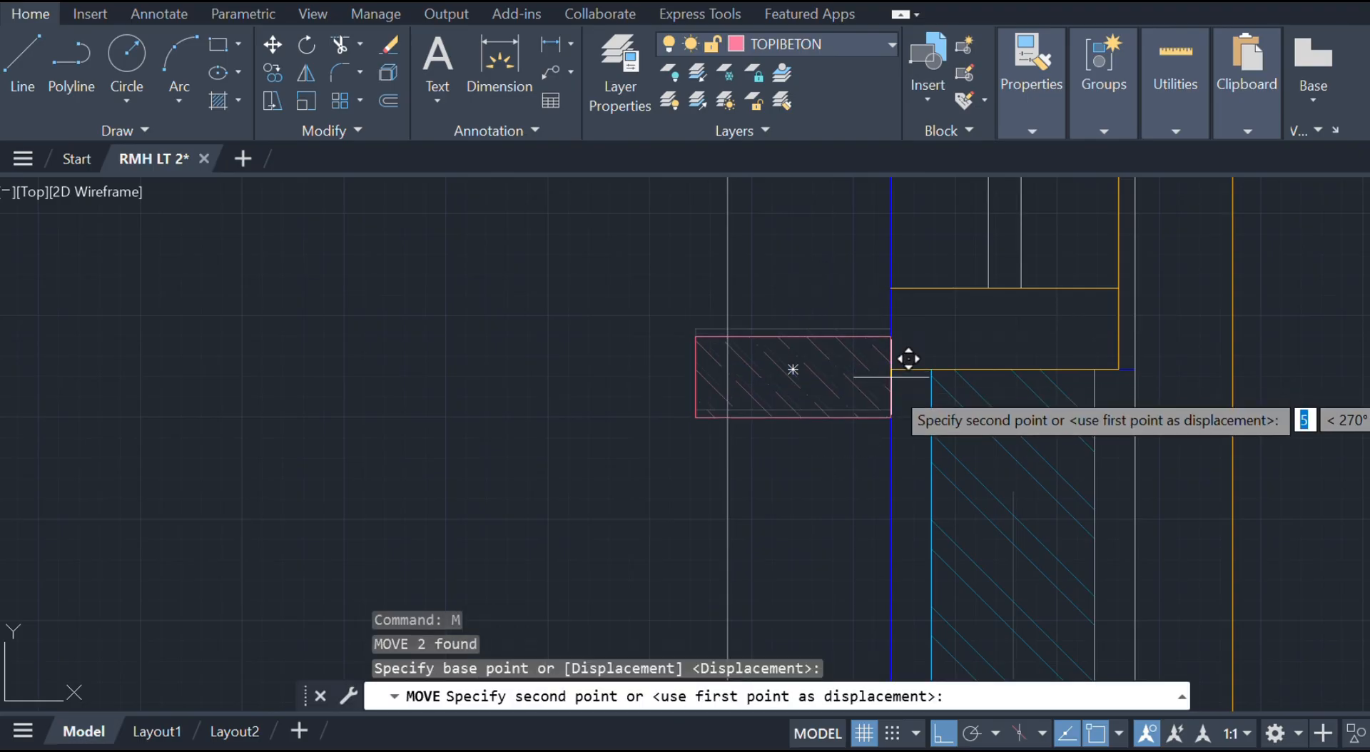
{"action": "type", "text": "150"}
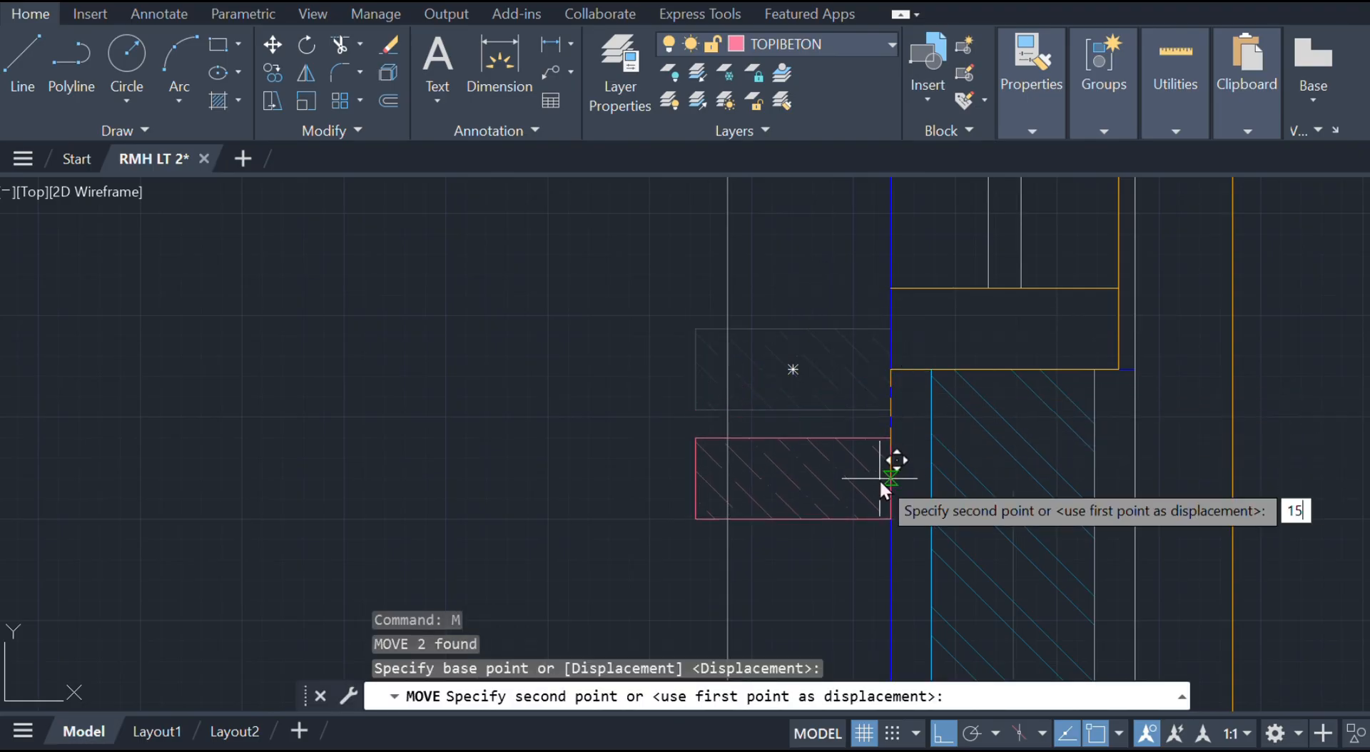
{"action": "key", "text": "Return"}
{"action": "key", "text": "Escape"}
- Trim the parts of the vertical TAMPAK line that cross the two small hatched rectangles above and below the window
{"action": "scroll", "coordinate": [888, 463], "scroll_direction": "down", "scroll_amount": 5}
{"action": "middle_click_drag", "start_coordinate": [888, 462], "coordinate": [831, 343]}
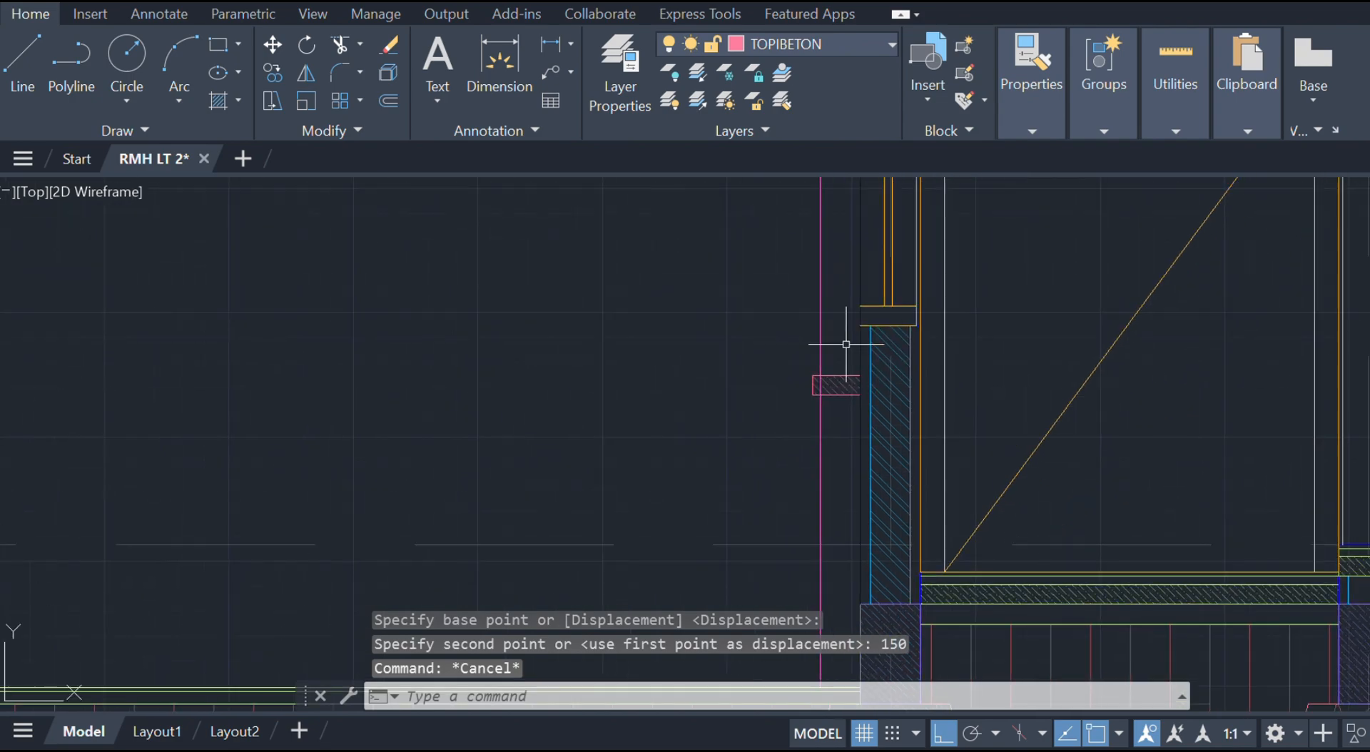
{"action": "scroll", "coordinate": [832, 343], "scroll_direction": "up", "scroll_amount": 3}
{"action": "type", "text": "tr"}
{"action": "key", "text": "Return"}
{"action": "scroll", "coordinate": [796, 444], "scroll_direction": "up", "scroll_amount": 4}
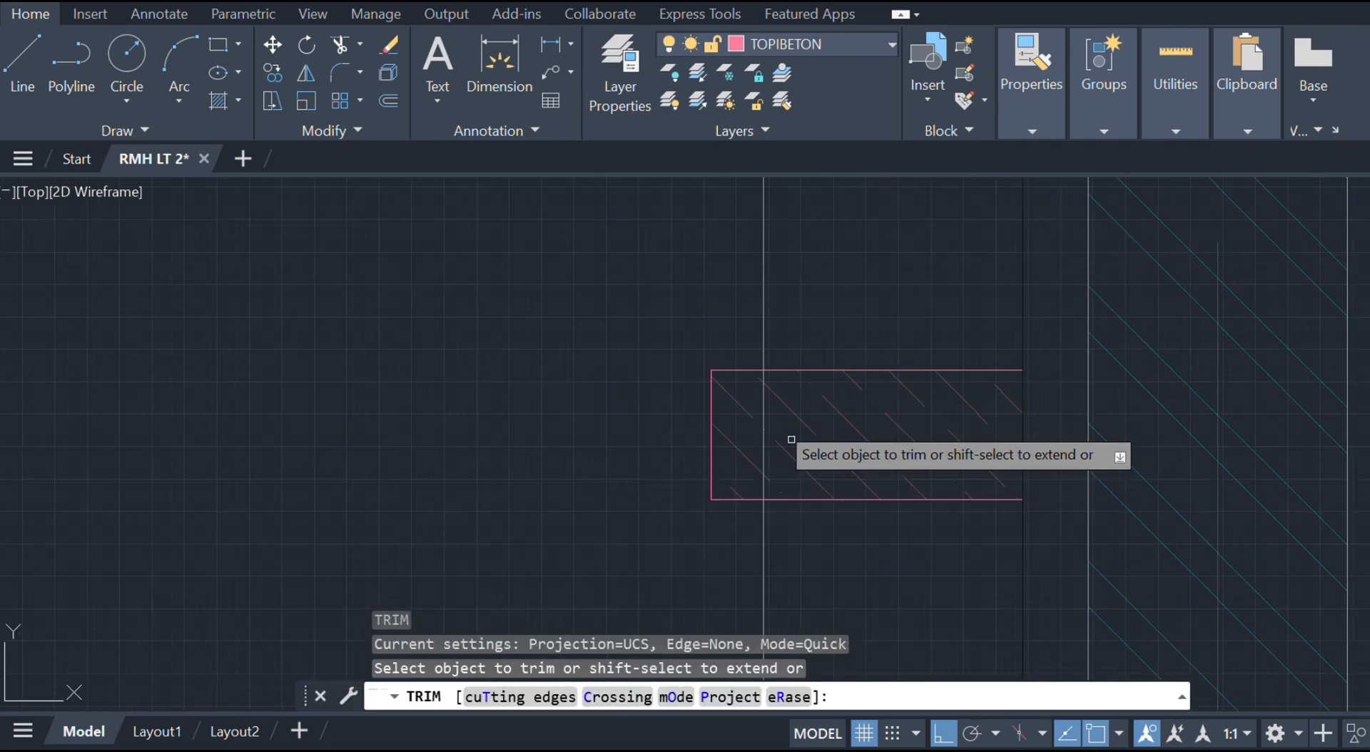
{"action": "left_click", "coordinate": [761, 398]}
{"action": "scroll", "coordinate": [785, 357], "scroll_direction": "down", "scroll_amount": 6}
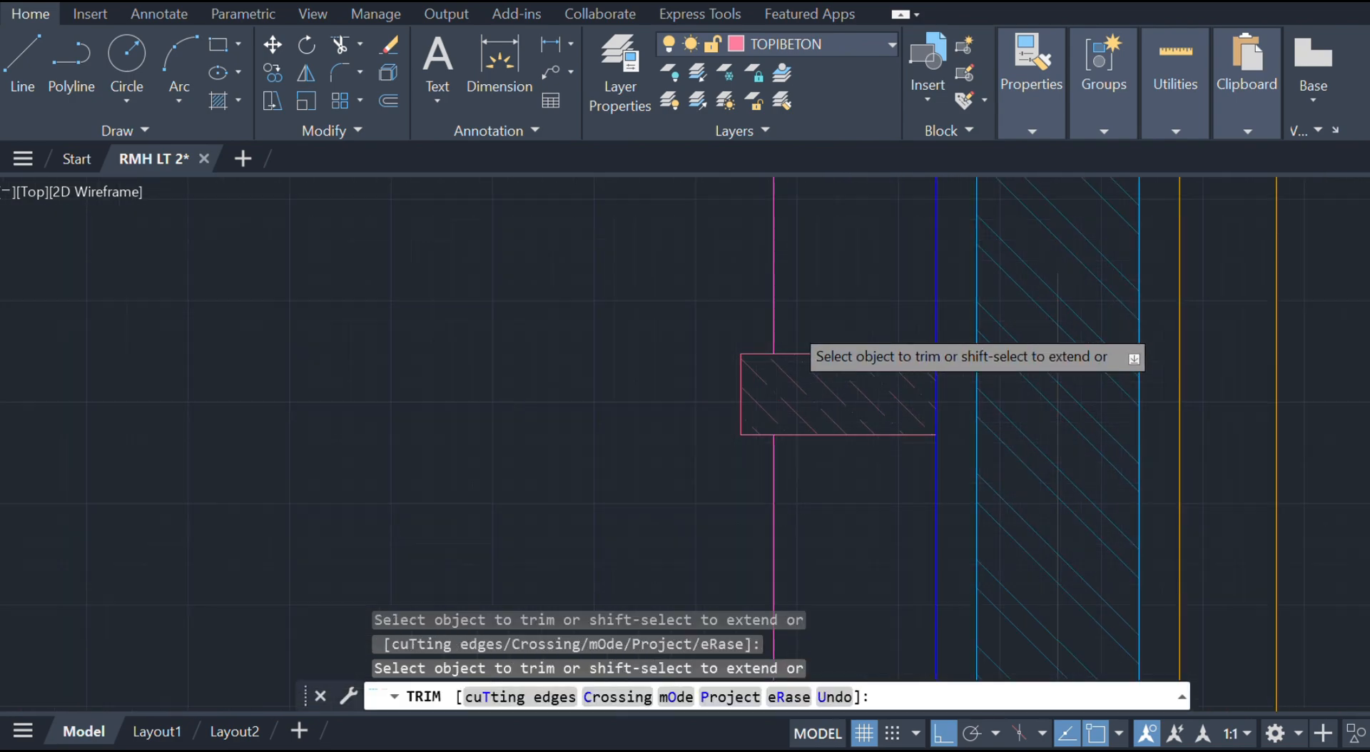
{"action": "scroll", "coordinate": [780, 389], "scroll_direction": "up", "scroll_amount": 8}
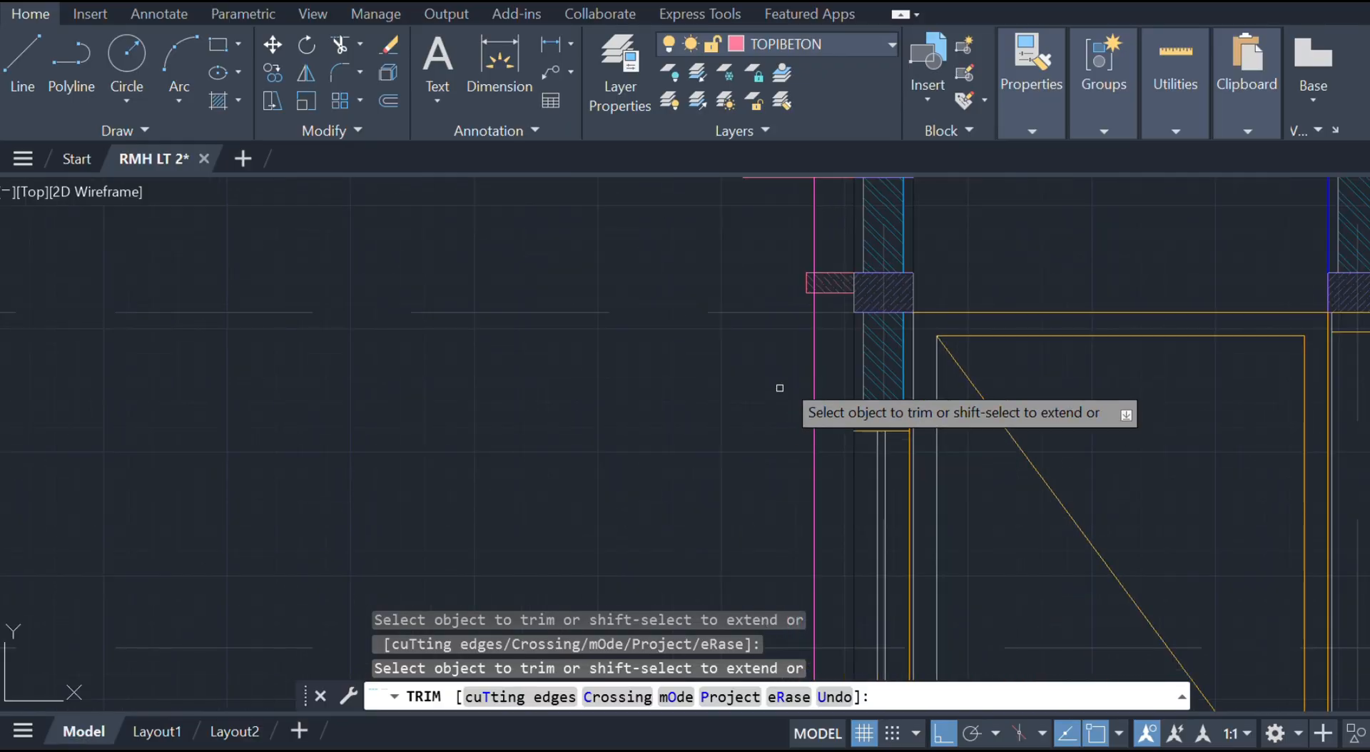
{"action": "left_click", "coordinate": [765, 241]}
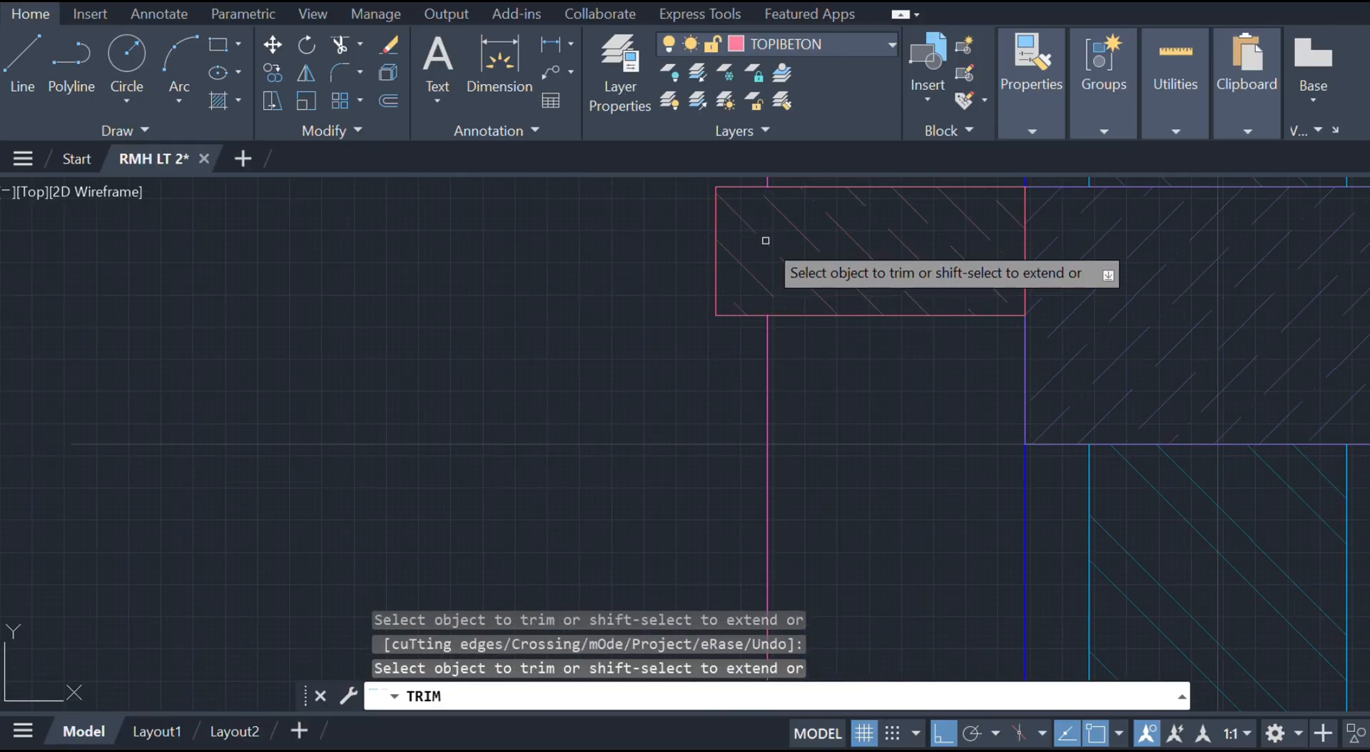
{"action": "key", "text": "Escape"}
{"action": "scroll", "coordinate": [786, 315], "scroll_direction": "down", "scroll_amount": 3}
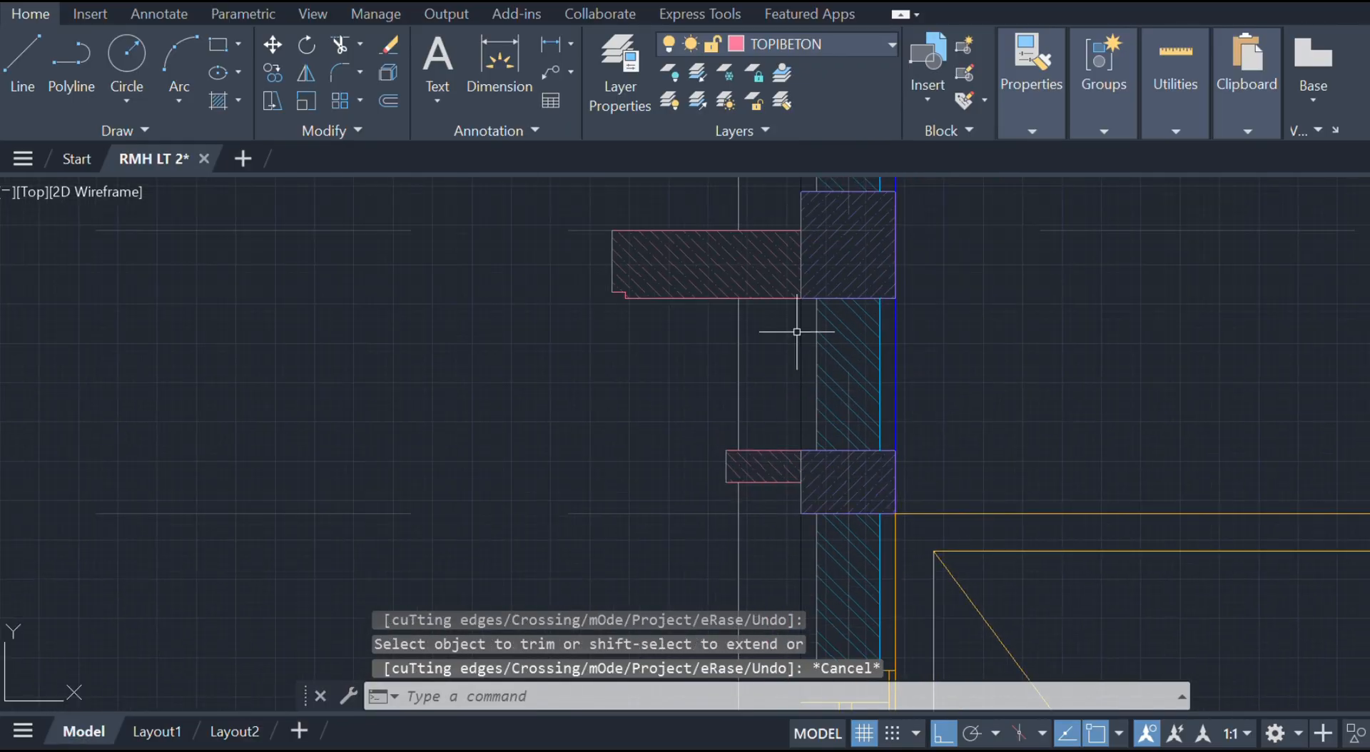
- Turn off the GRID layer and hatch the narrow strip between the vertical TAMPAK line and the outer wall with ANSI32 at scale 100
{"action": "left_click", "coordinate": [885, 54]}
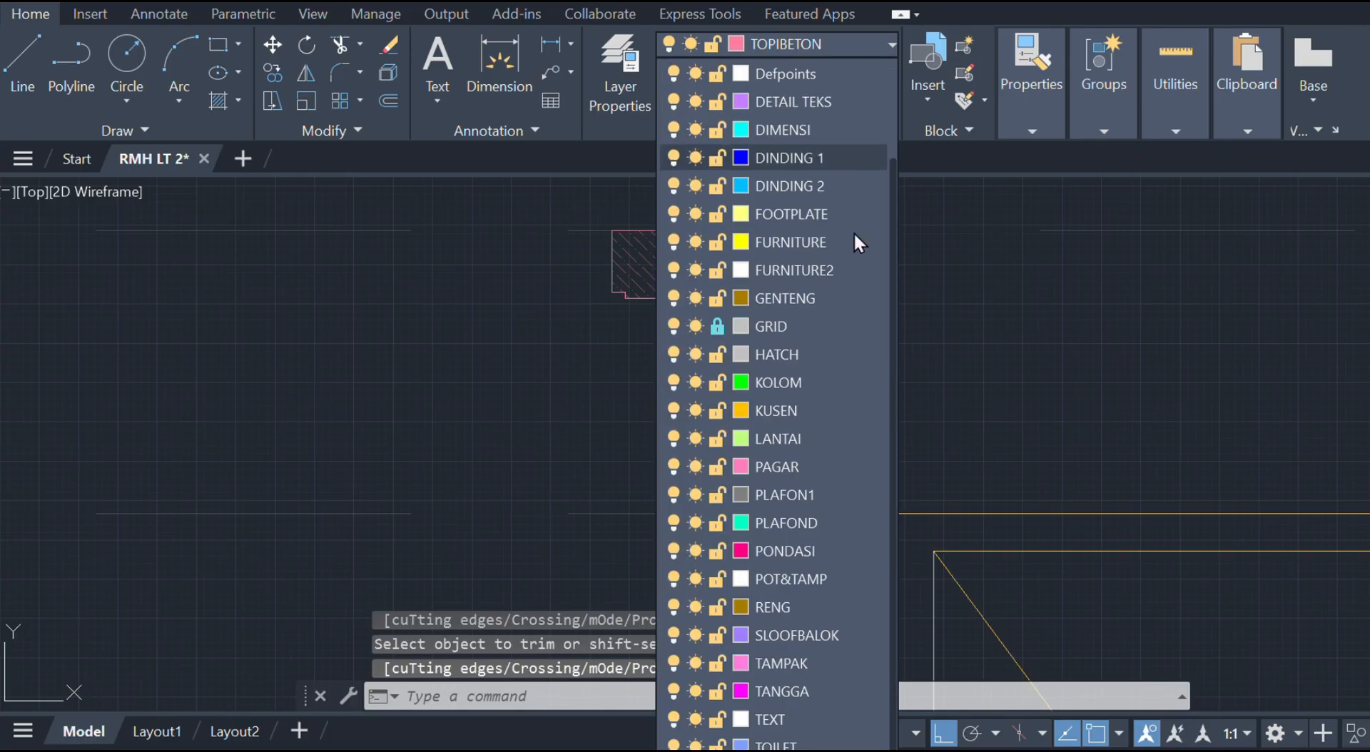
{"action": "left_click", "coordinate": [678, 328]}
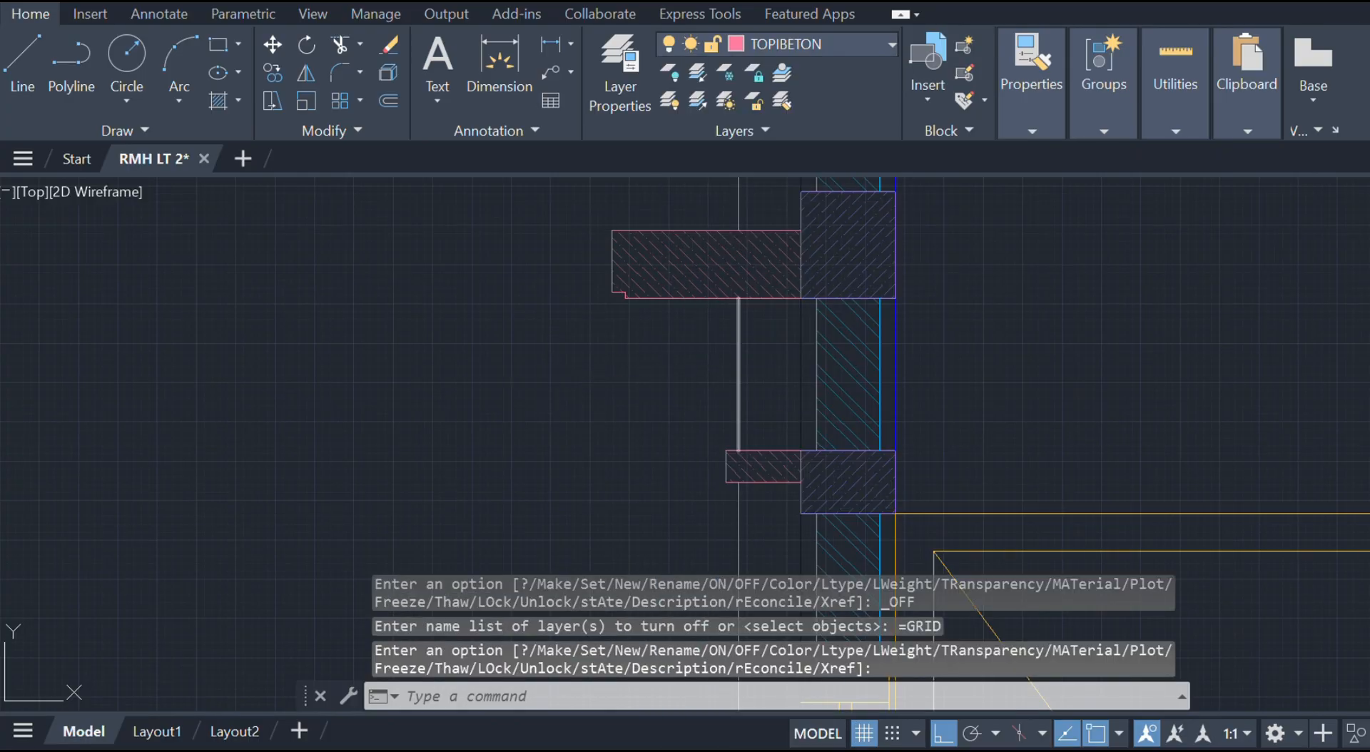
{"action": "type", "text": "h"}
{"action": "key", "text": "Return"}
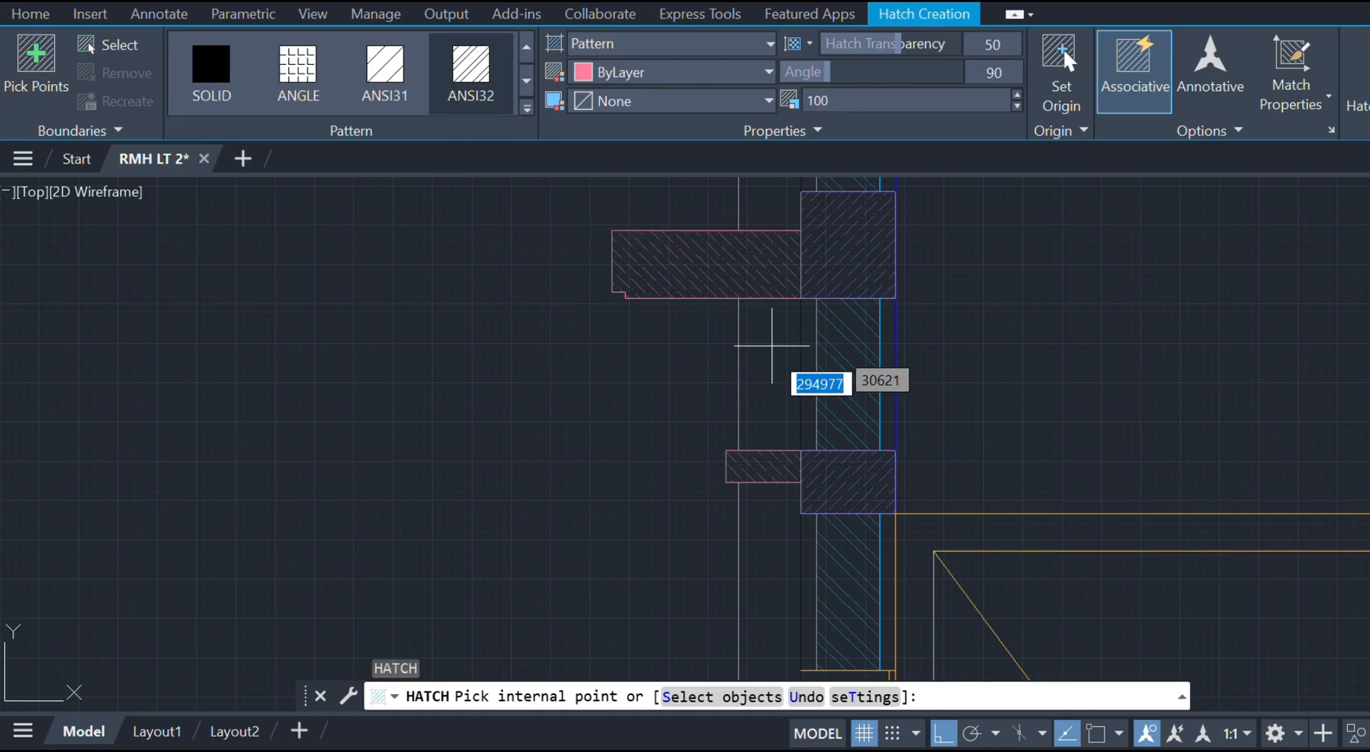
{"action": "left_click", "coordinate": [772, 345]}
{"action": "scroll", "coordinate": [785, 428], "scroll_direction": "down", "scroll_amount": 2}
{"action": "left_click", "coordinate": [797, 412]}
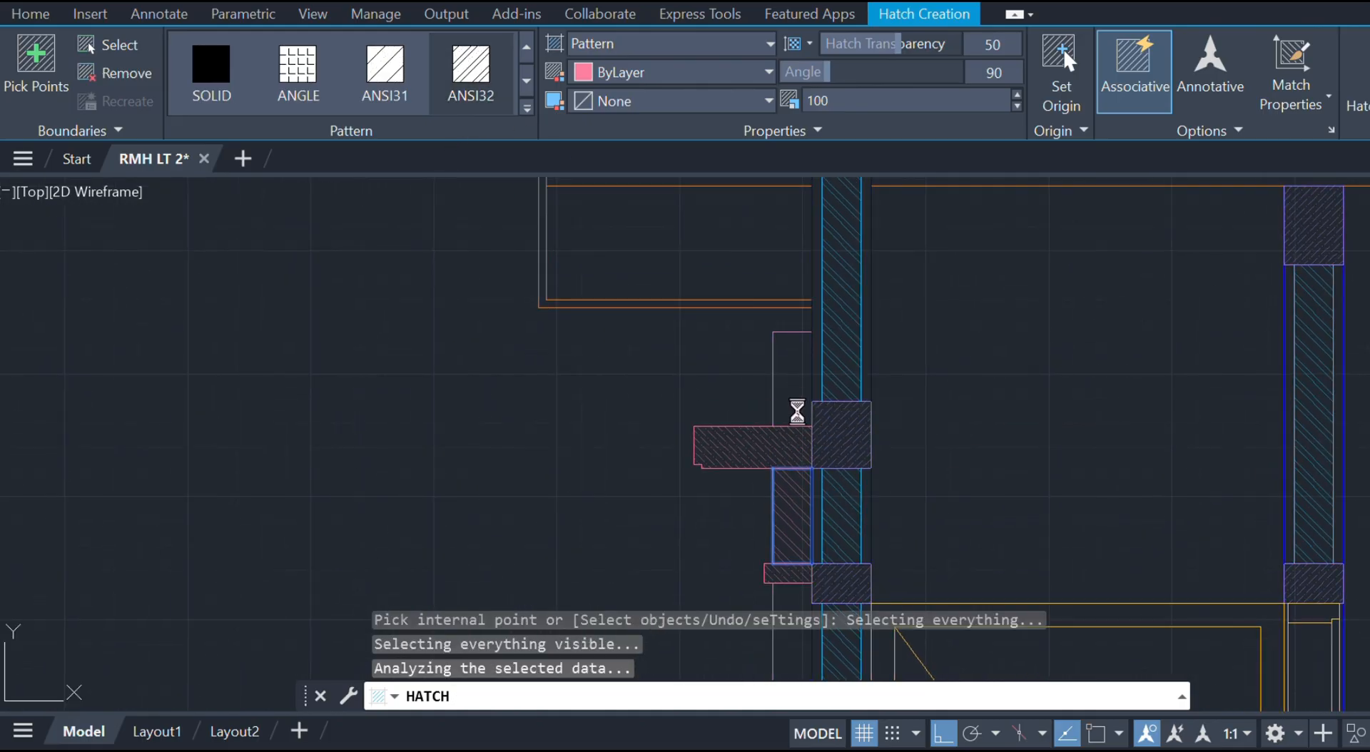
{"action": "scroll", "coordinate": [797, 412], "scroll_direction": "down", "scroll_amount": 2}
{"action": "middle_click_drag", "start_coordinate": [796, 407], "coordinate": [746, 181]}
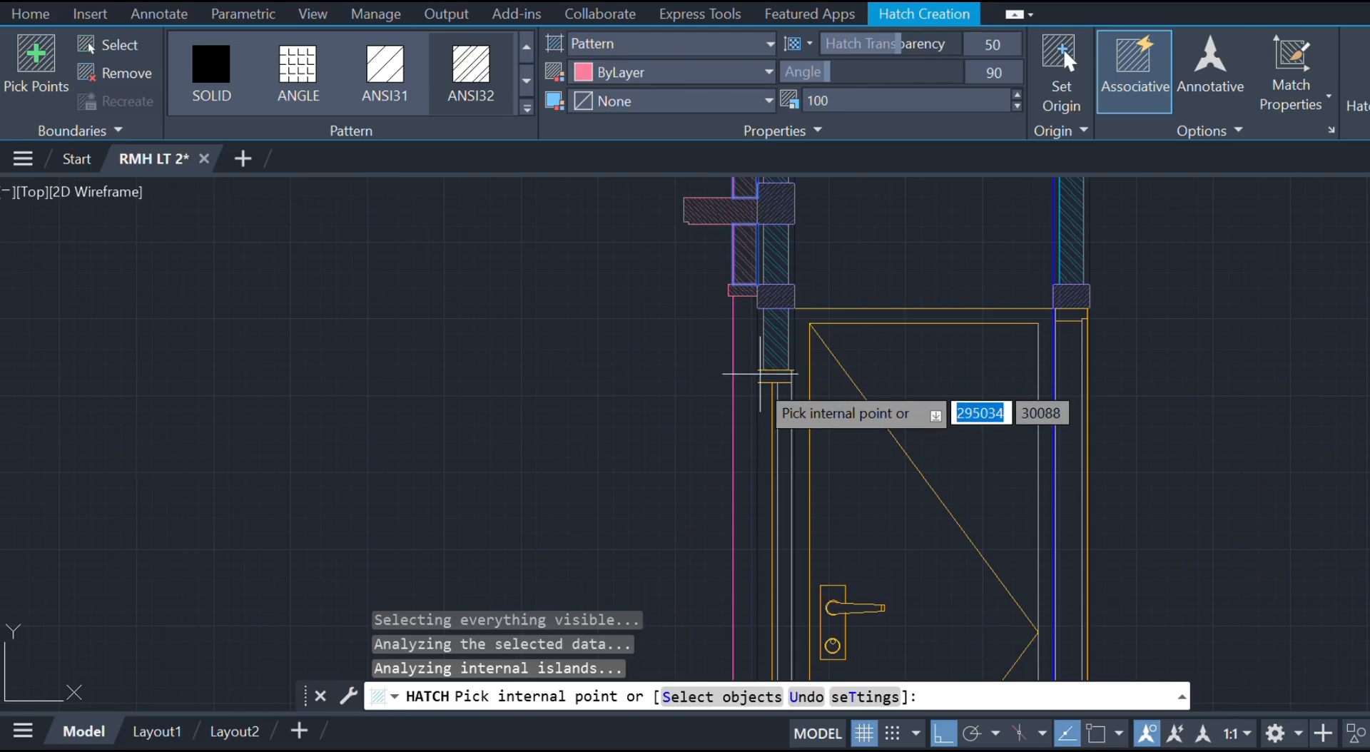
{"action": "left_click", "coordinate": [760, 372]}
{"action": "scroll", "coordinate": [746, 371], "scroll_direction": "down", "scroll_amount": 3}
{"action": "scroll", "coordinate": [738, 428], "scroll_direction": "up", "scroll_amount": 2}
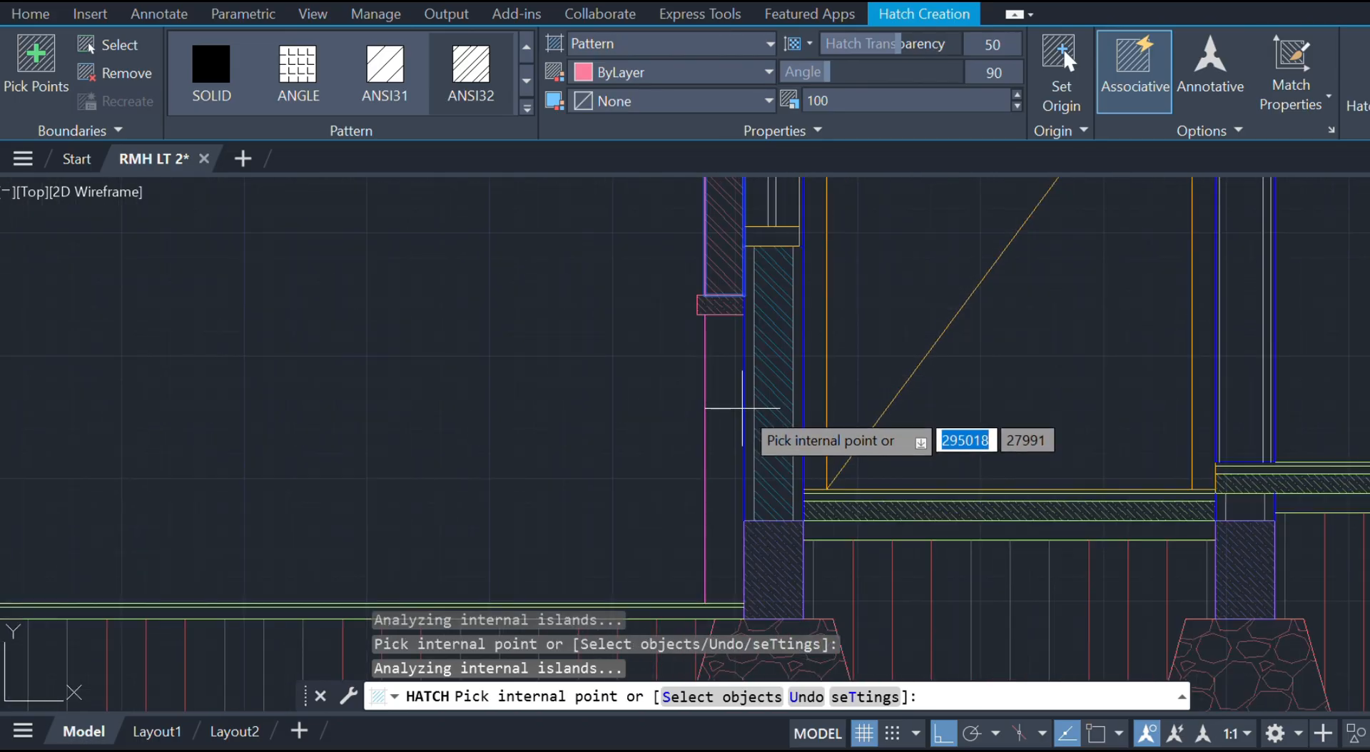
{"action": "key", "text": "Return"}
{"action": "scroll", "coordinate": [723, 272], "scroll_direction": "down", "scroll_amount": 5}
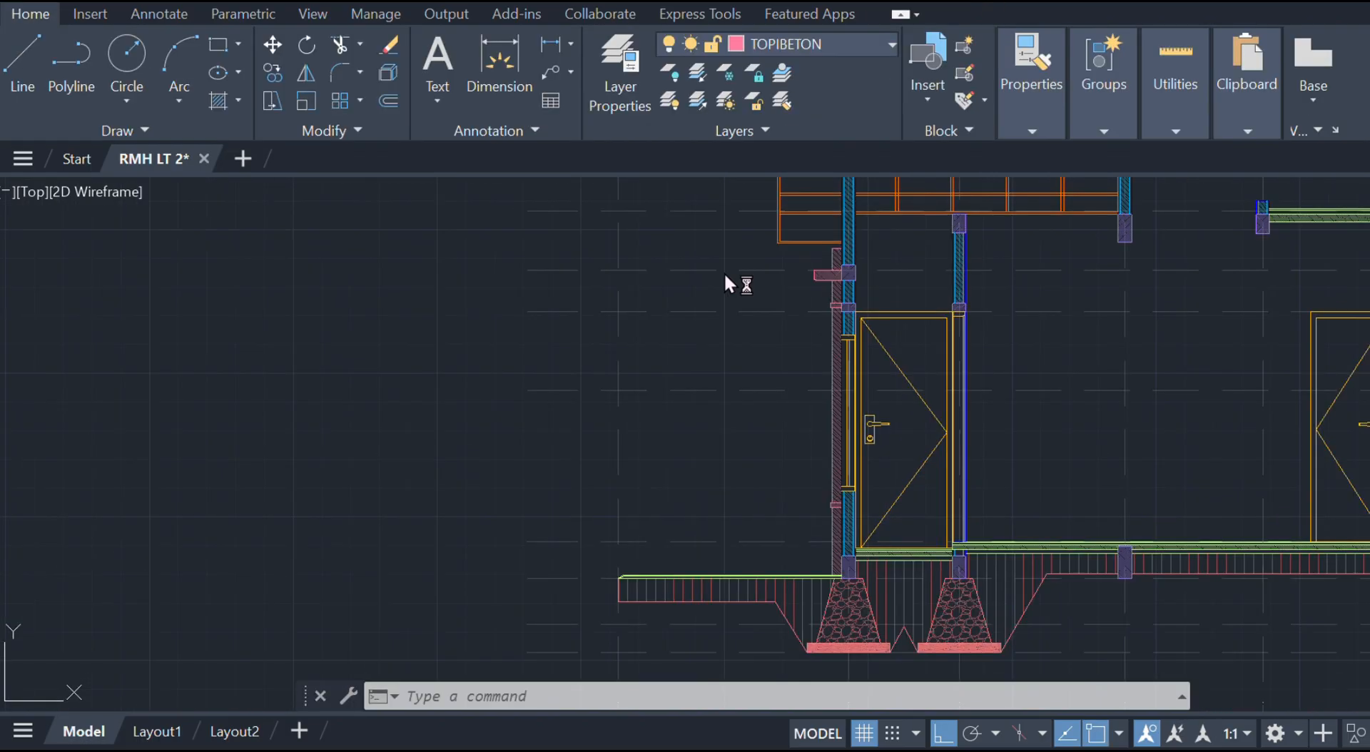
{"action": "scroll", "coordinate": [791, 419], "scroll_direction": "up", "scroll_amount": 2}
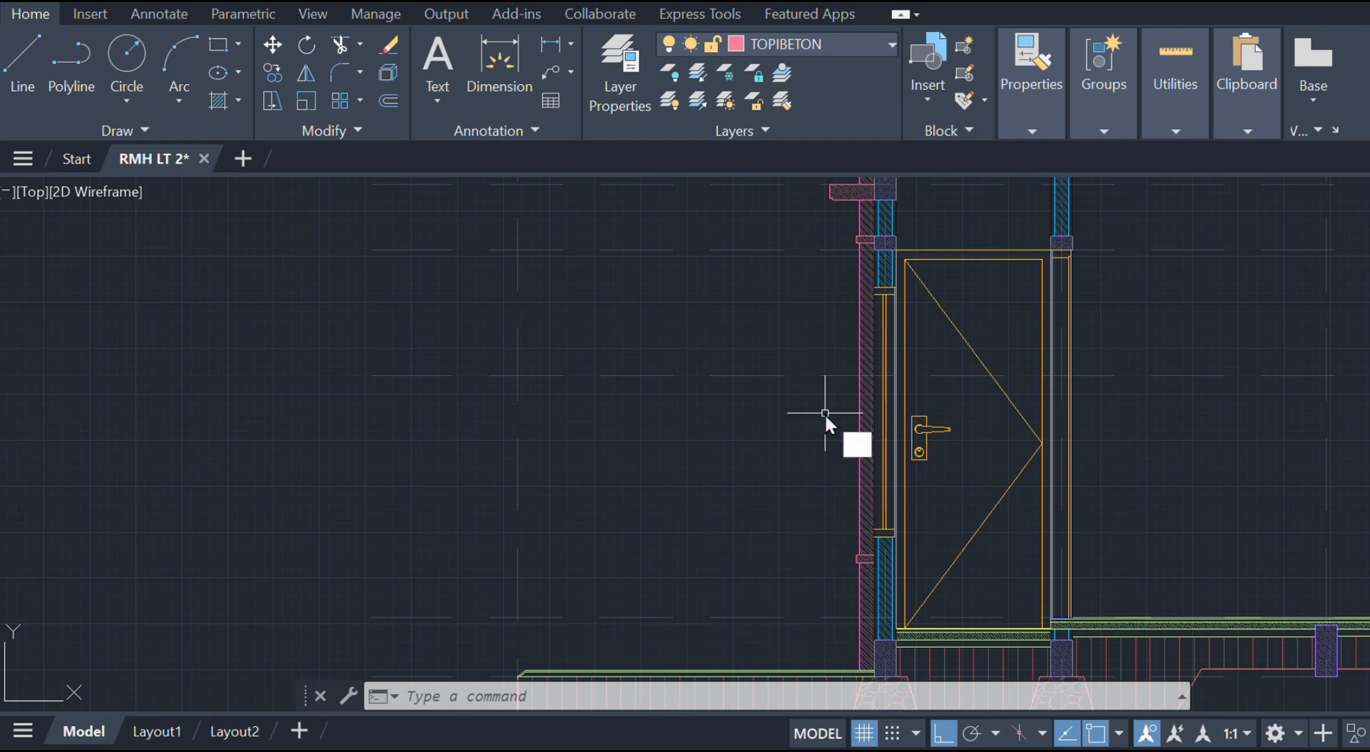
- Draw a polyline from the hatched strip's outer face horizontally to the outermost grid line, then down to the ground slab's outer end
{"action": "type", "text": "PL"}
{"action": "key", "text": "Return"}
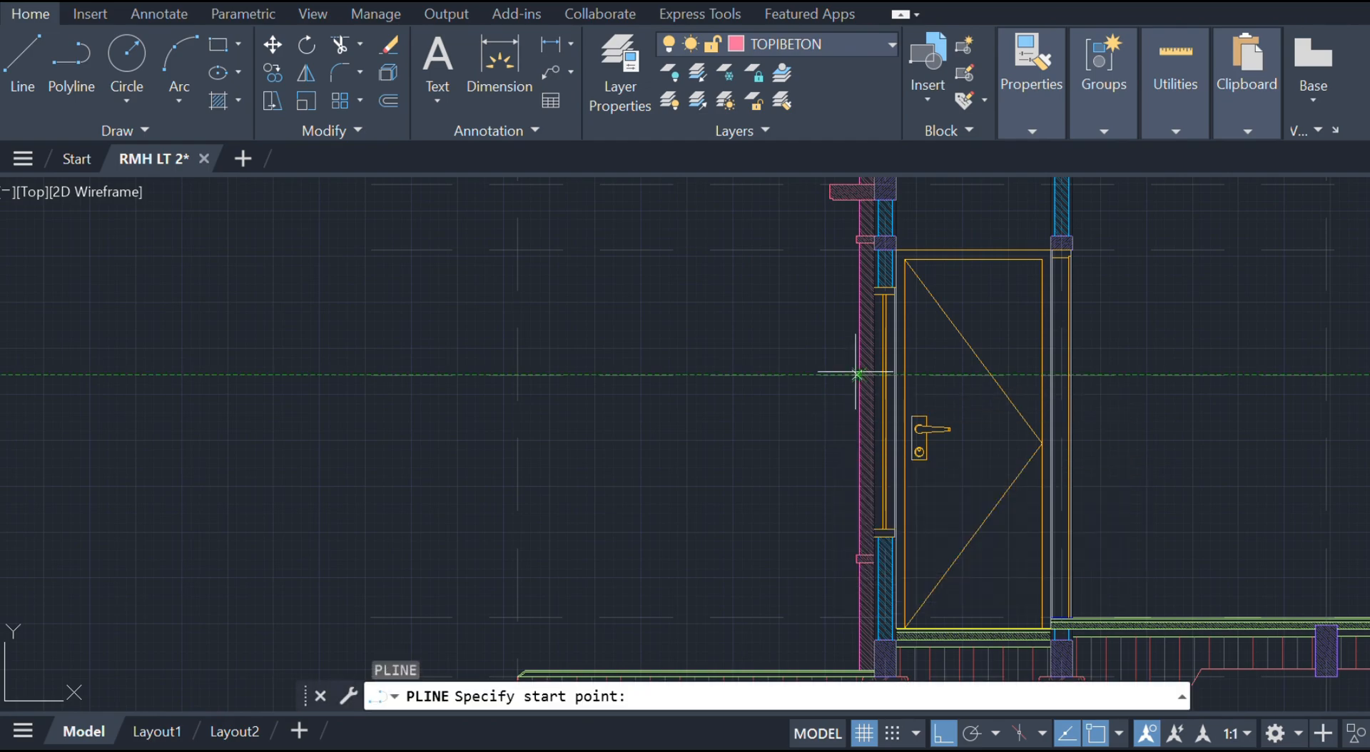
{"action": "left_click", "coordinate": [859, 375]}
{"action": "left_click", "coordinate": [518, 375]}
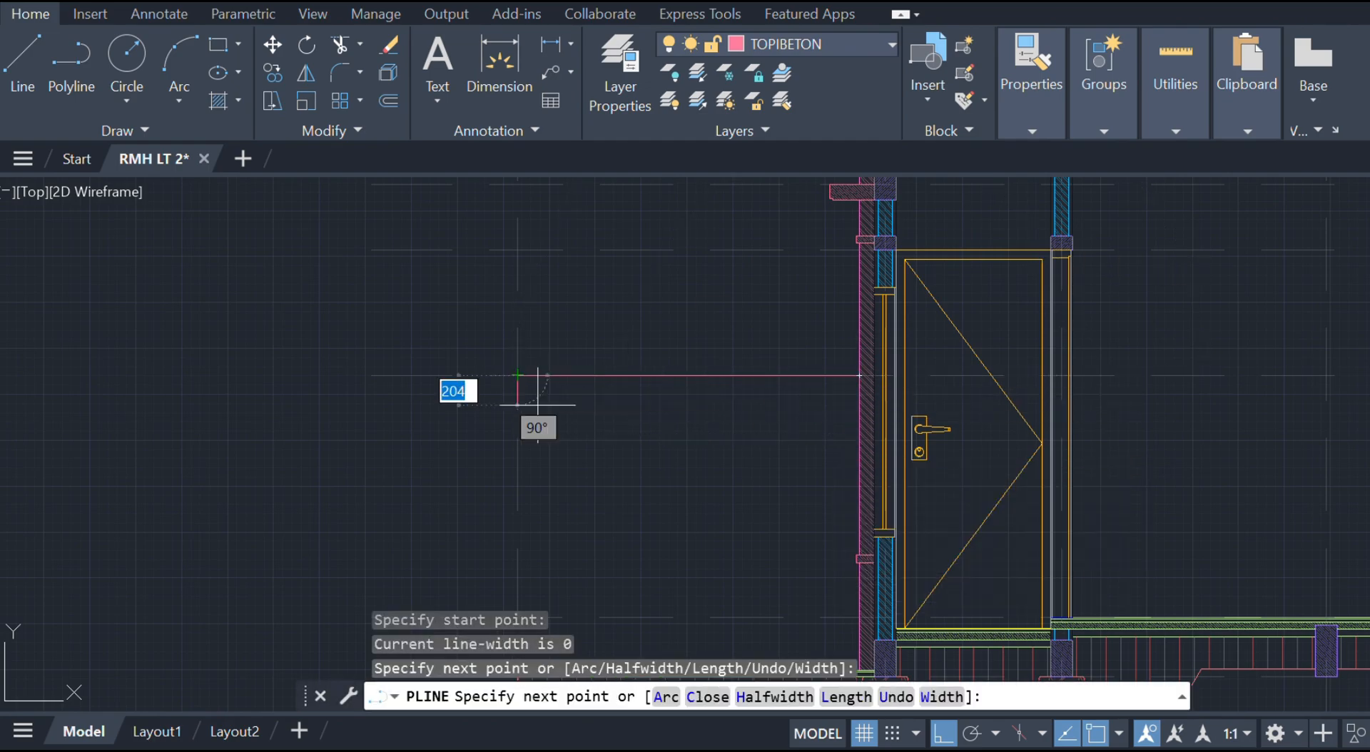
{"action": "middle_click_drag", "start_coordinate": [535, 392], "coordinate": [541, 250]}
{"action": "scroll", "coordinate": [519, 506], "scroll_direction": "up", "scroll_amount": 2}
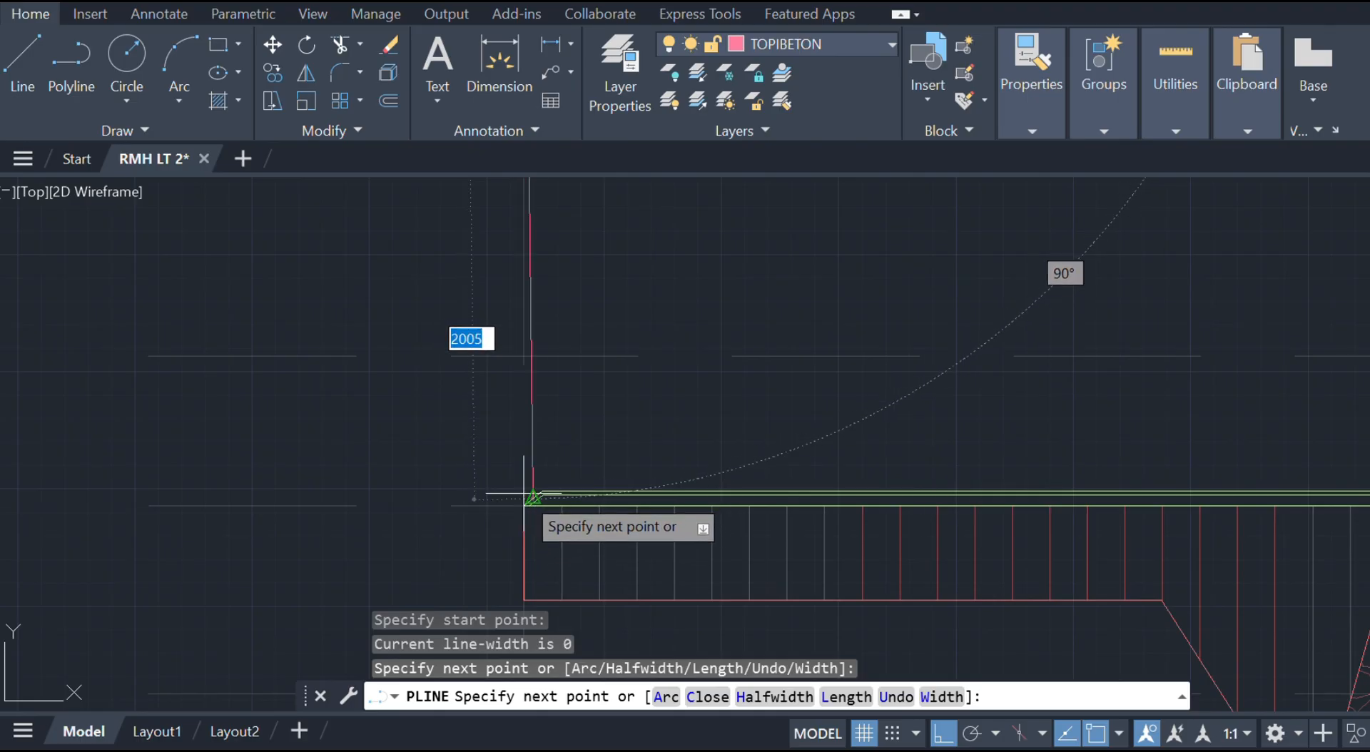
{"action": "key", "text": "Escape"}
- Offset the new fence-shaped polyline 100 towards its inside
{"action": "left_click", "coordinate": [556, 422]}
{"action": "left_click", "coordinate": [520, 397]}
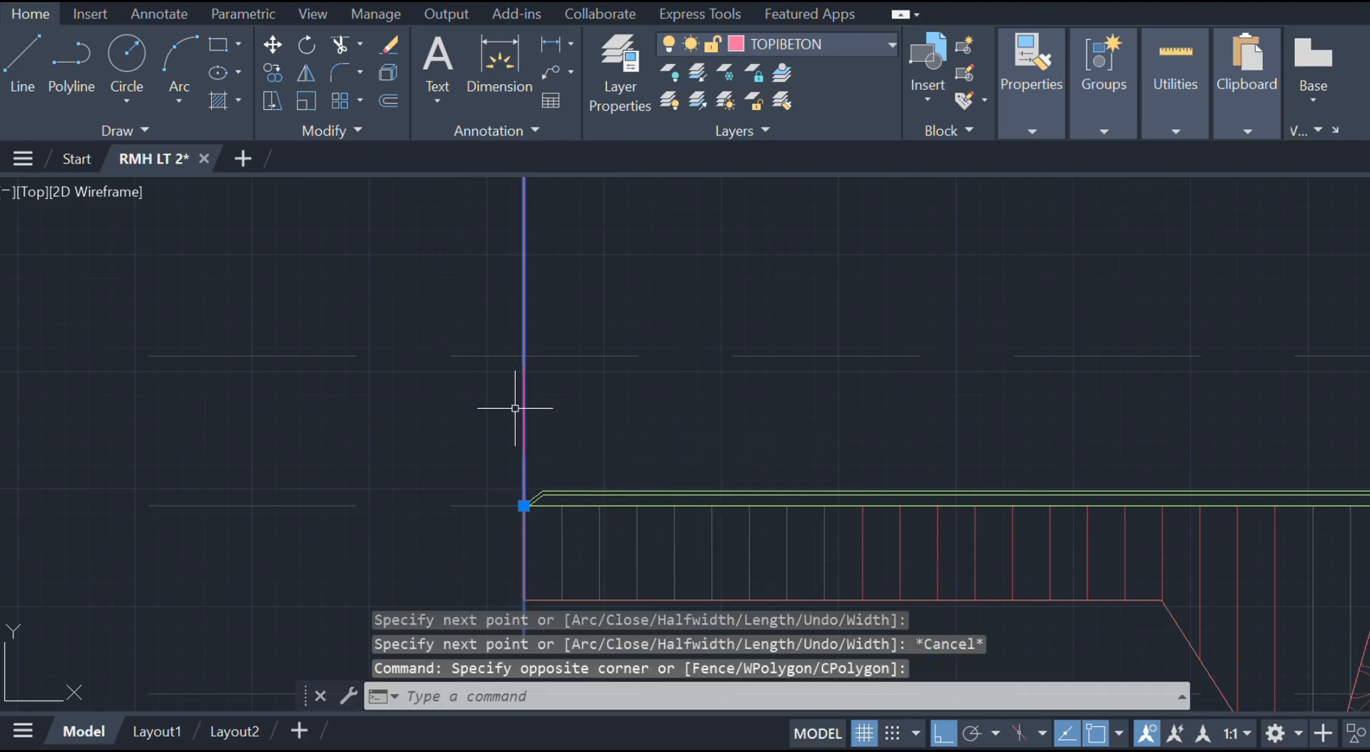
{"action": "scroll", "coordinate": [666, 388], "scroll_direction": "down", "scroll_amount": 2}
{"action": "middle_click_drag", "start_coordinate": [666, 388], "coordinate": [671, 488]}
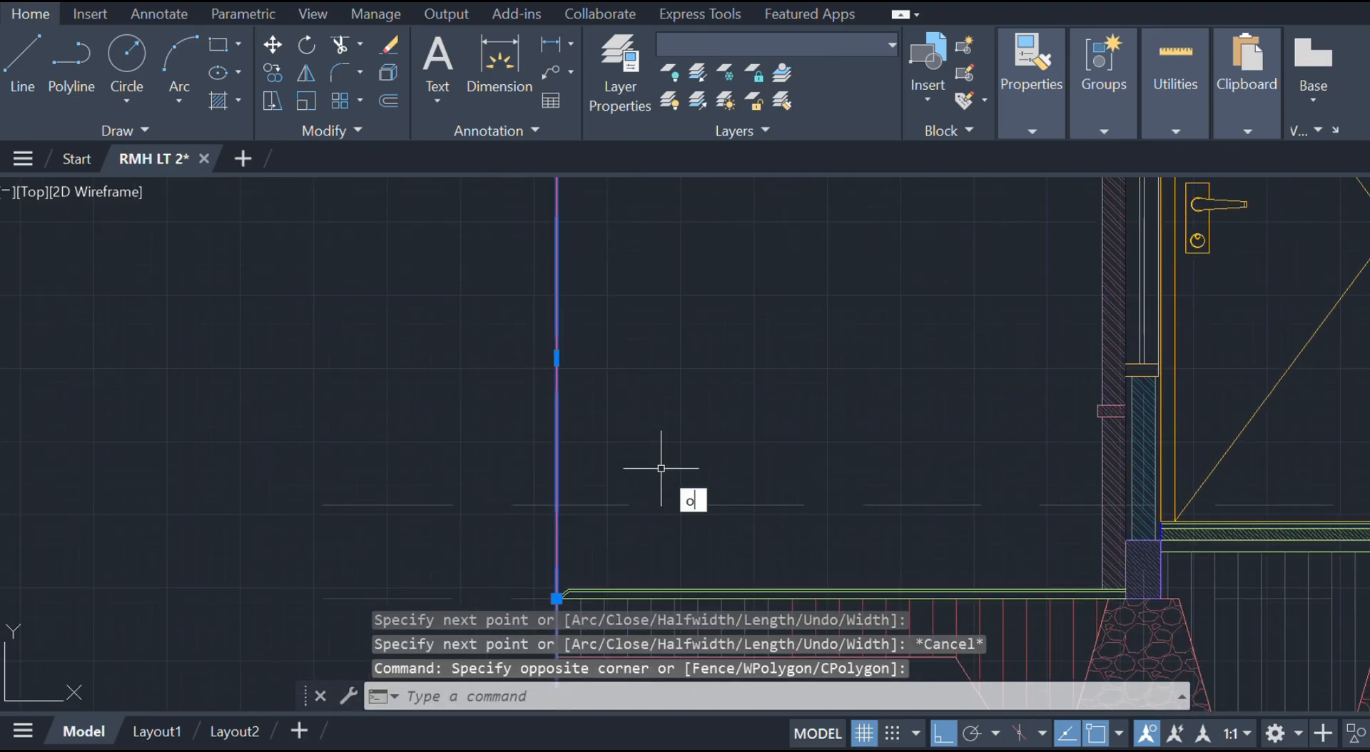
{"action": "key", "text": "Return"}
{"action": "type", "text": "100"}
{"action": "key", "text": "Return"}
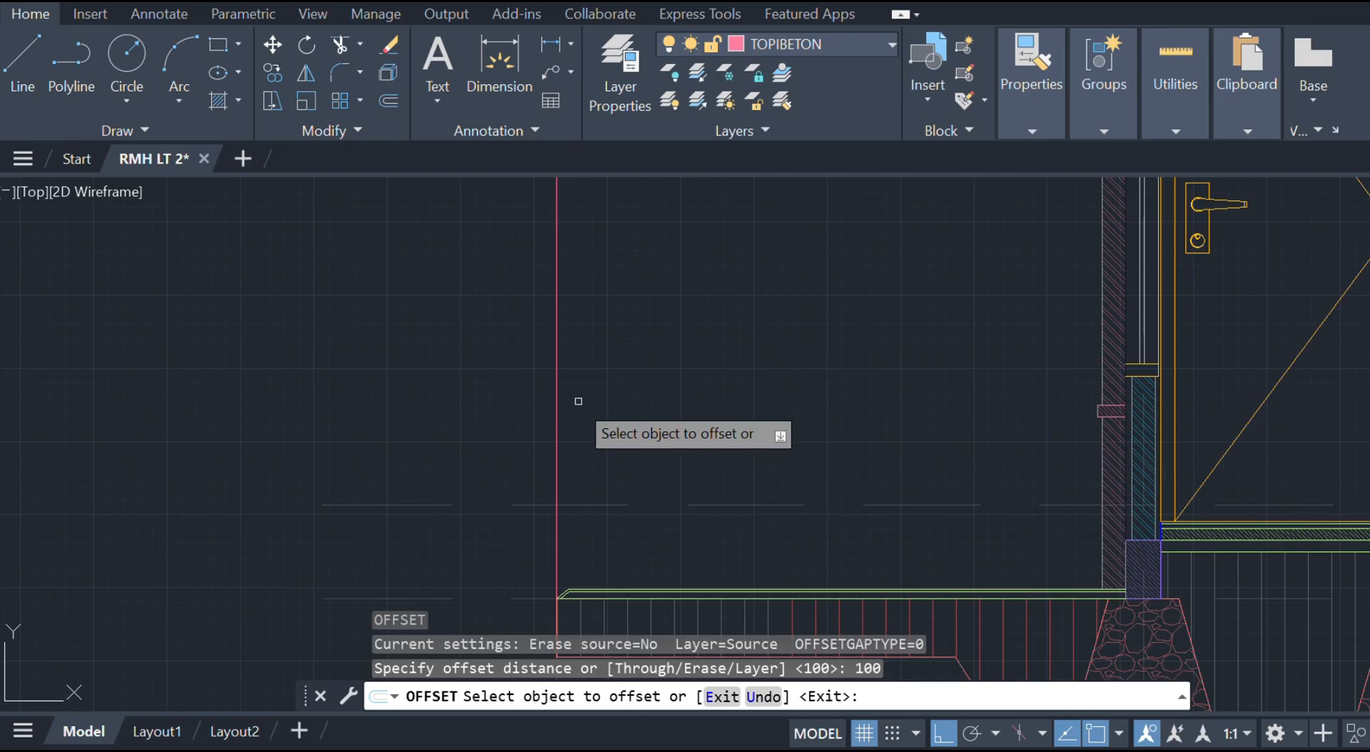
{"action": "left_click", "coordinate": [557, 410]}
{"action": "left_click", "coordinate": [734, 407]}
{"action": "scroll", "coordinate": [771, 407], "scroll_direction": "down", "scroll_amount": 4}
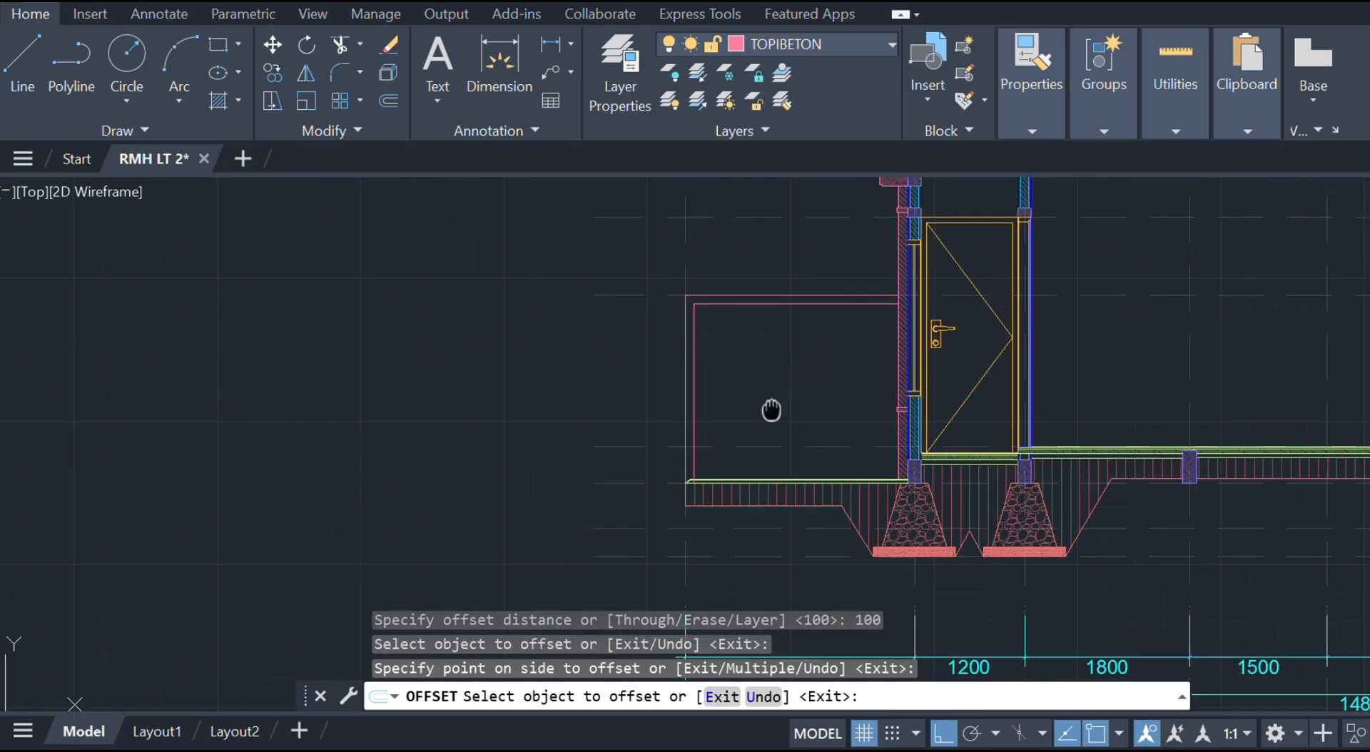
{"action": "key", "text": "Escape"}
- Draw a line over the inner frame's upper edge, from the hatched strip to the inner corner
{"action": "scroll", "coordinate": [780, 485], "scroll_direction": "up", "scroll_amount": 5}
{"action": "type", "text": "l"}
{"action": "key", "text": "Return"}
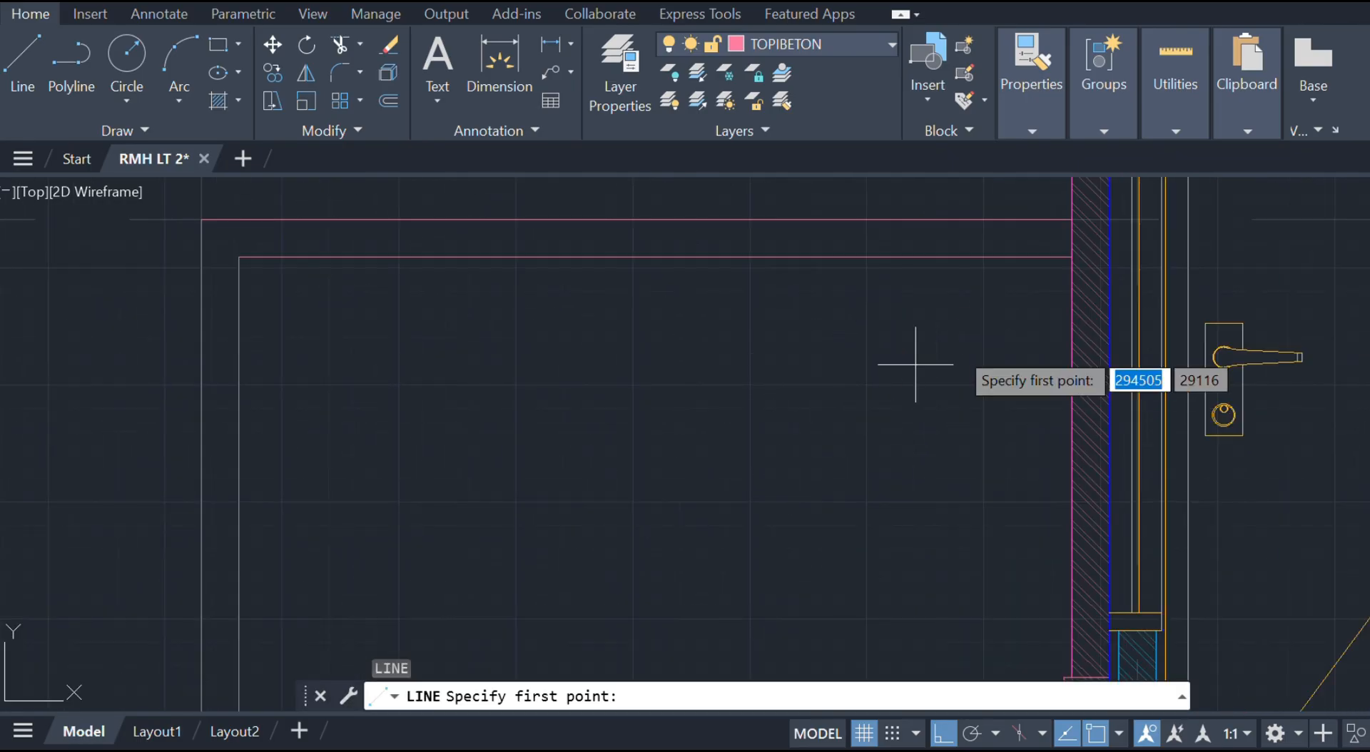
{"action": "left_click", "coordinate": [1073, 257]}
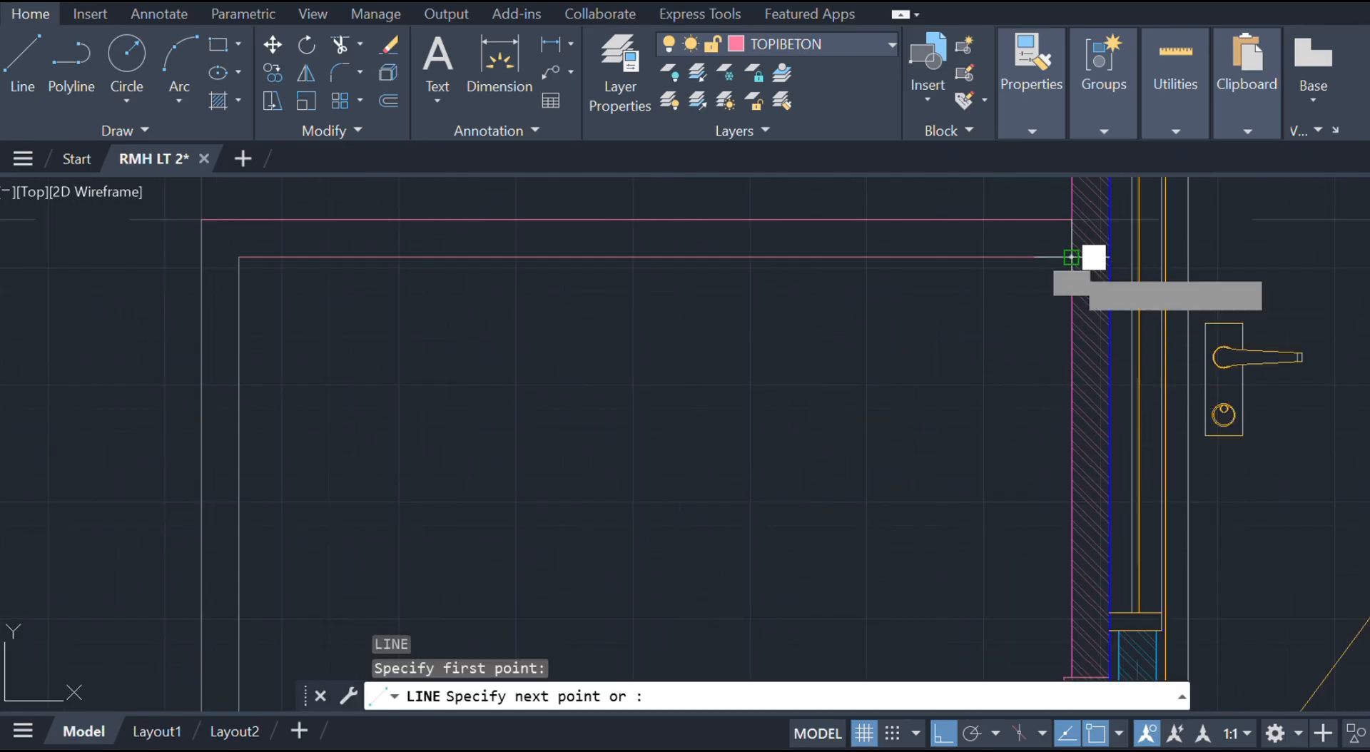
{"action": "left_click", "coordinate": [240, 257]}
{"action": "key", "text": "Escape"}
- Divide the line on the inner frame's upper edge into 4 equal segments
{"action": "left_click", "coordinate": [347, 256]}
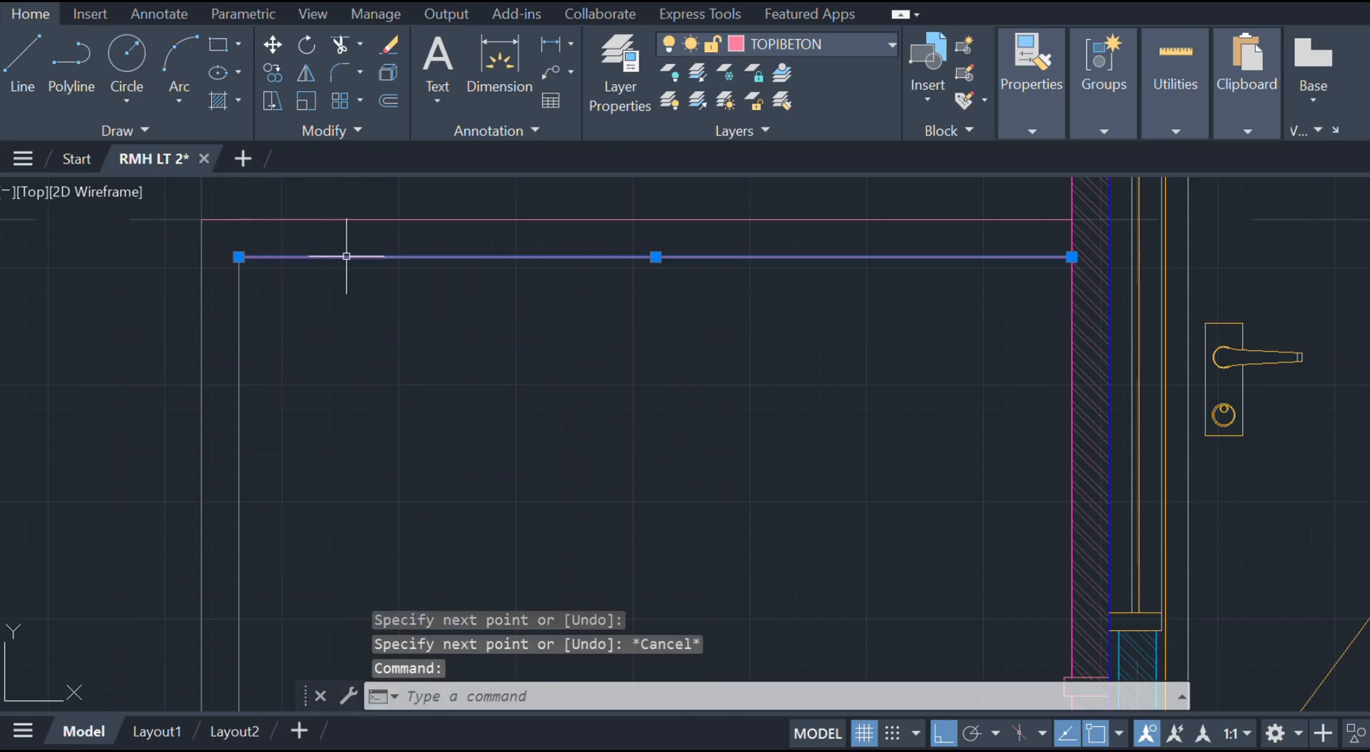
{"action": "type", "text": "div"}
{"action": "key", "text": "Return"}
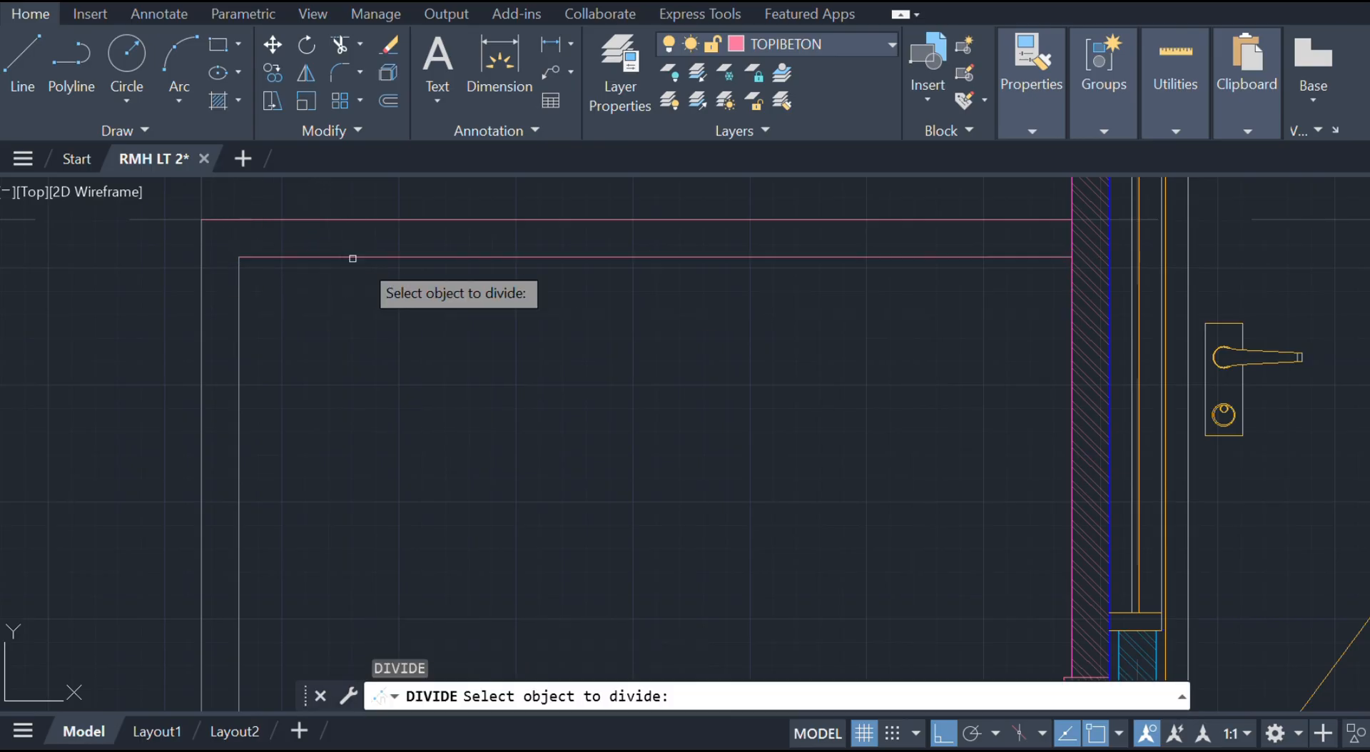
{"action": "left_click", "coordinate": [412, 256]}
{"action": "type", "text": "4"}
{"action": "key", "text": "Return"}
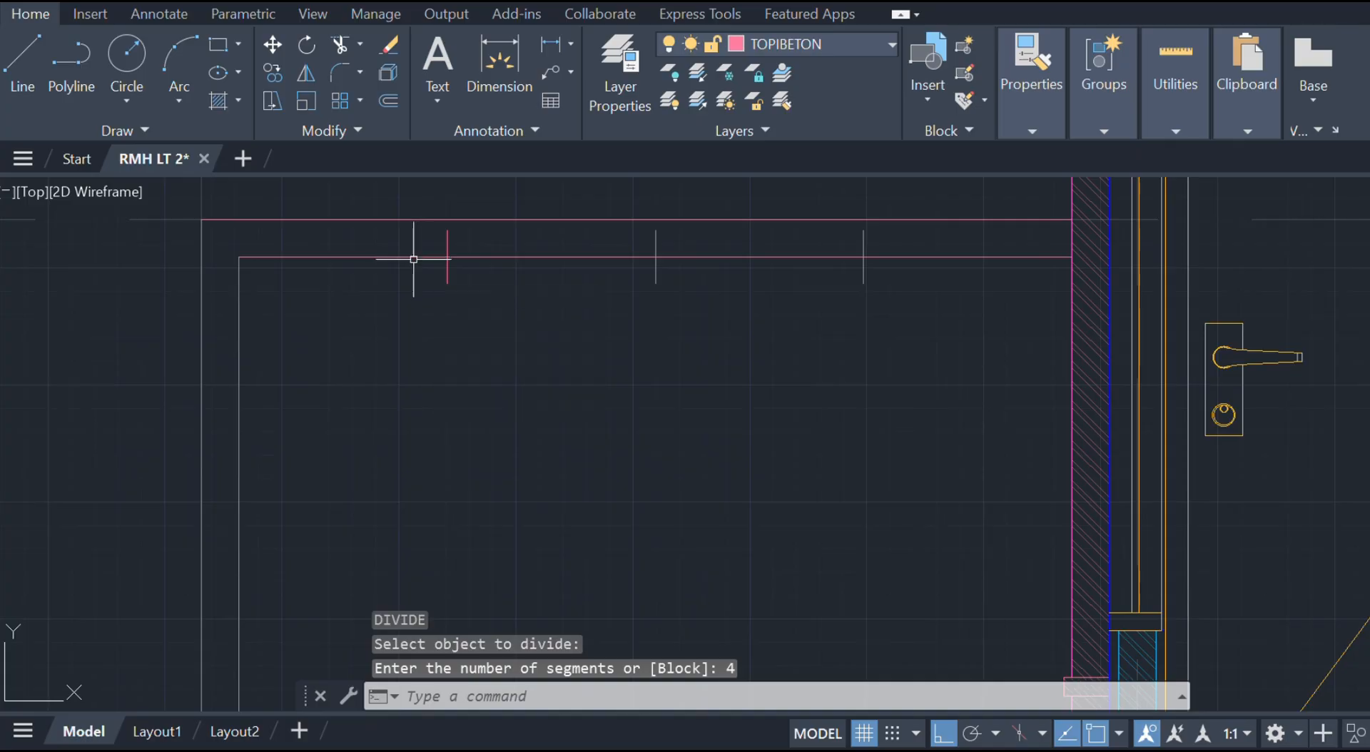
{"action": "key", "text": "Escape"}
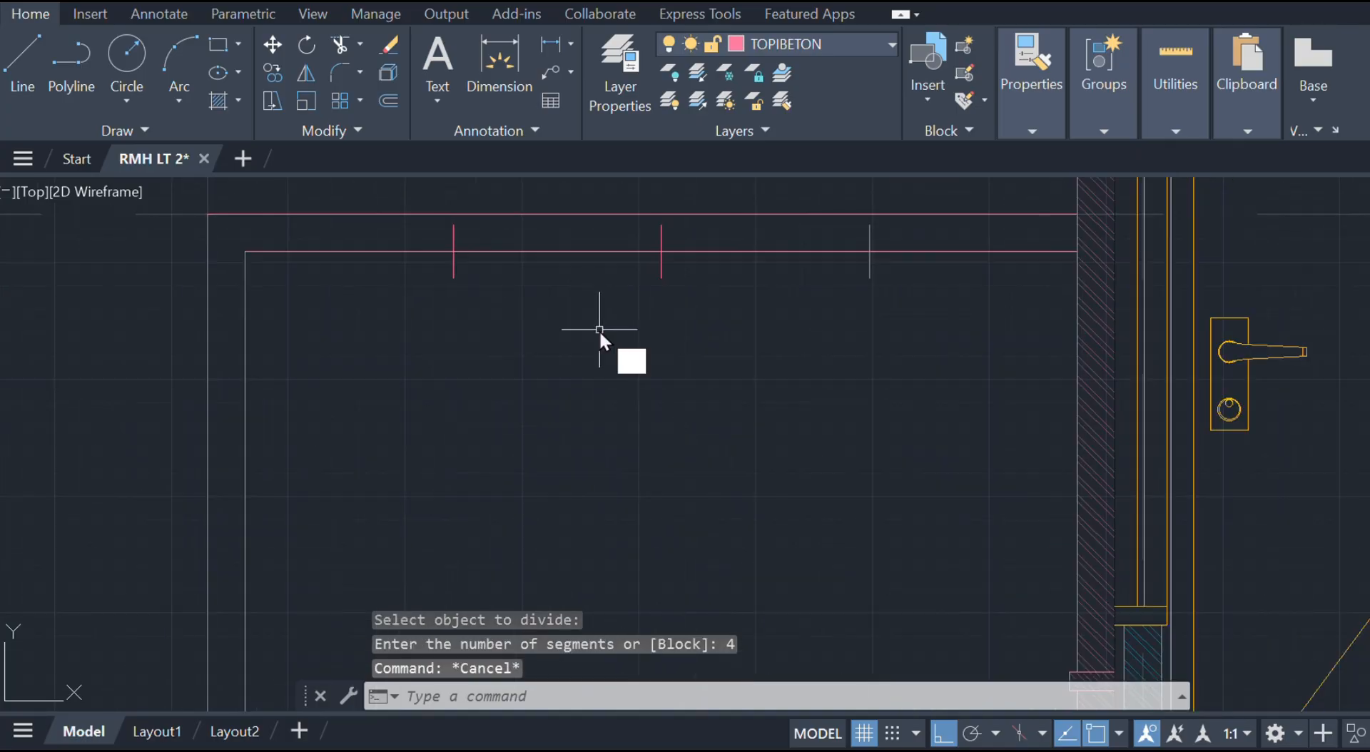
- Draw vertical multilines with Zero justification and scale 10 from the division points down to the ground slab
{"action": "type", "text": "ml"}
{"action": "key", "text": "Return"}
{"action": "type", "text": "j"}
{"action": "key", "text": "Return"}
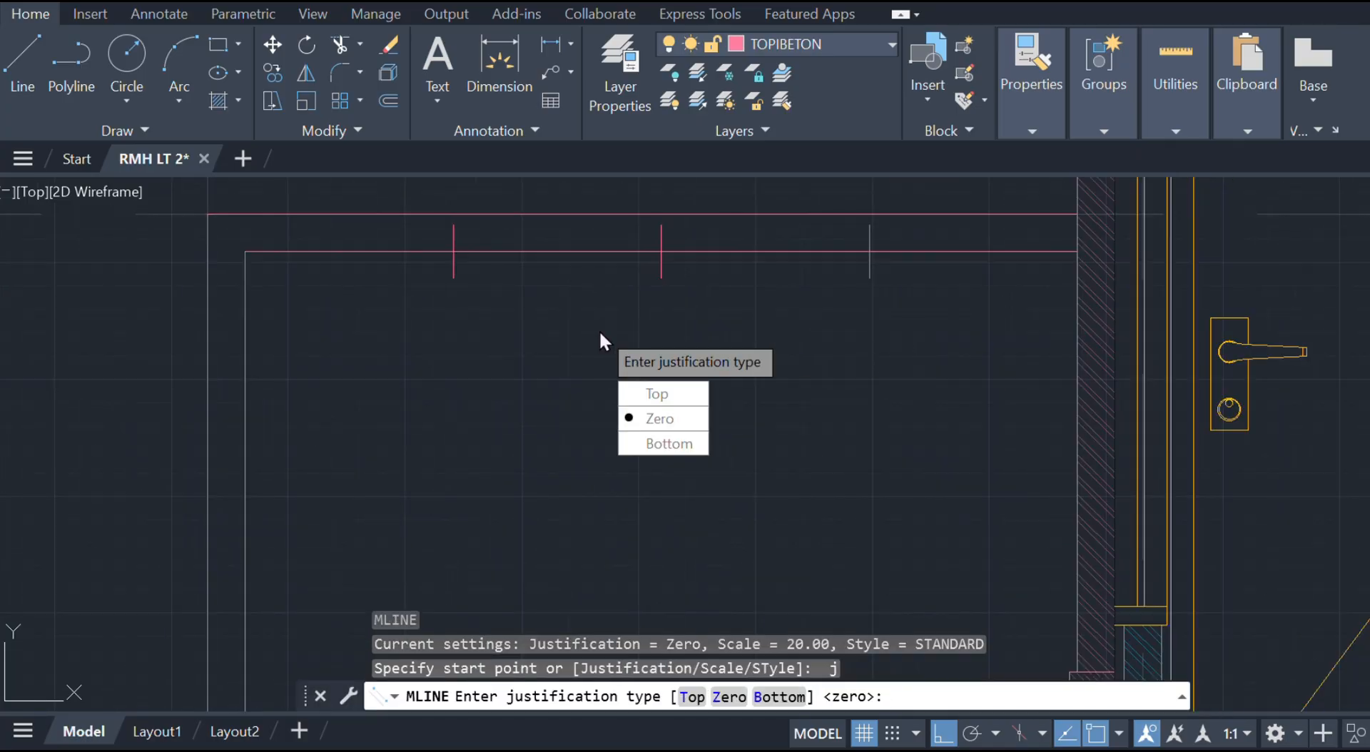
{"action": "key", "text": "Return"}
{"action": "type", "text": "s"}
{"action": "key", "text": "Return"}
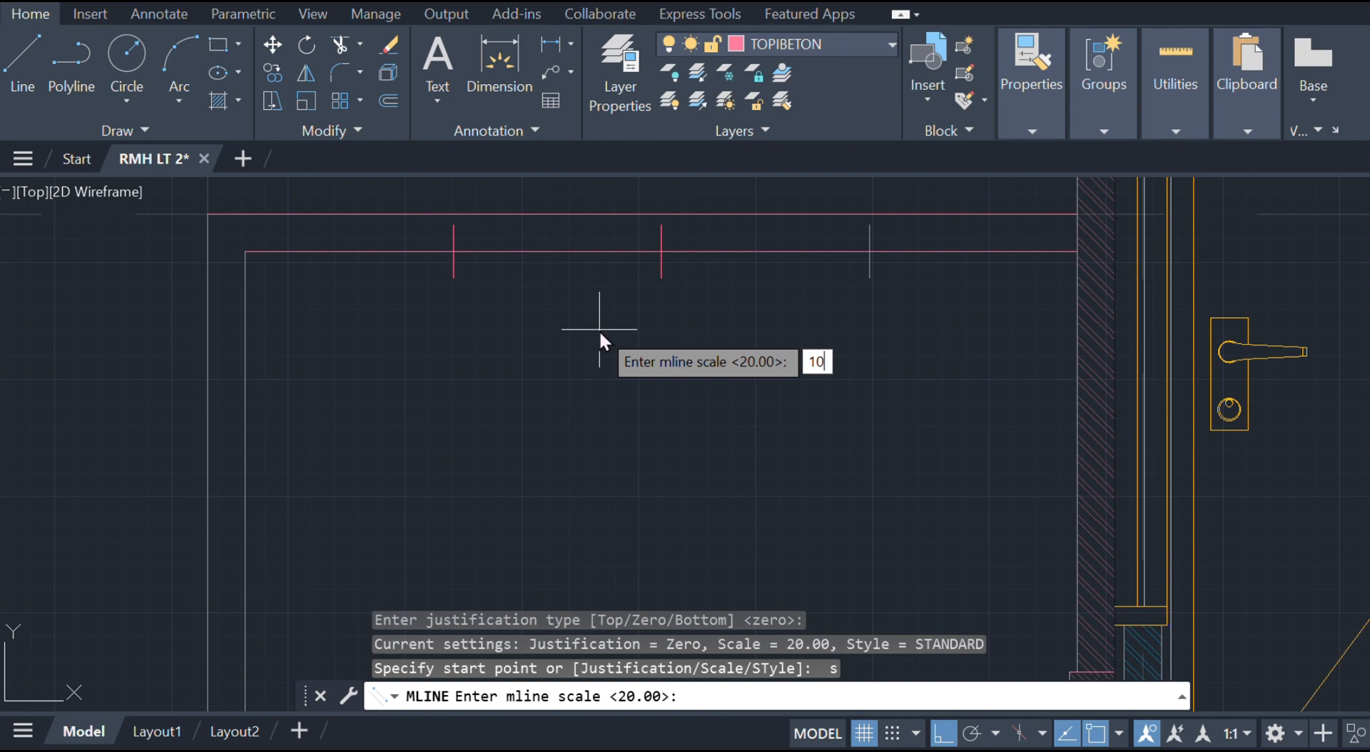
{"action": "key", "text": "Return"}
{"action": "left_click", "coordinate": [454, 252]}
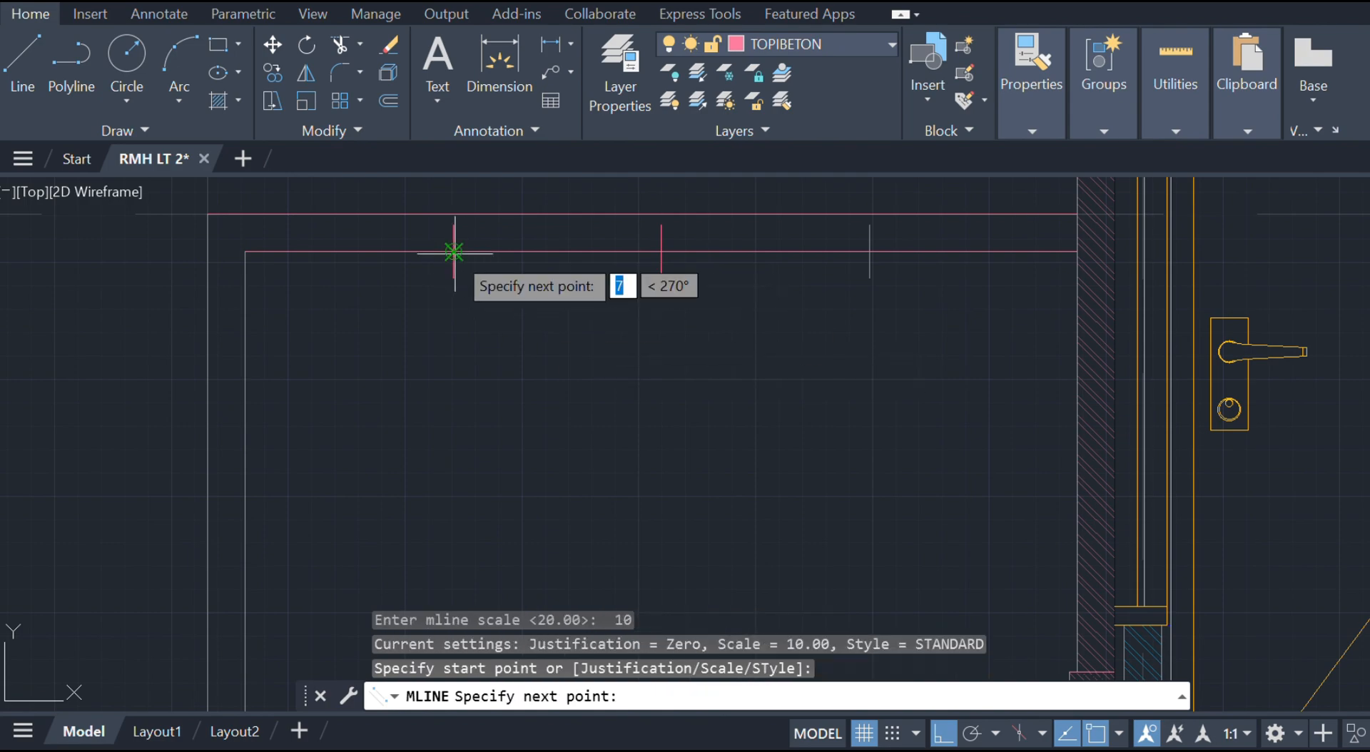
{"action": "scroll", "coordinate": [499, 431], "scroll_direction": "down", "scroll_amount": 2}
{"action": "middle_click_drag", "start_coordinate": [485, 557], "coordinate": [525, 270]}
{"action": "scroll", "coordinate": [513, 468], "scroll_direction": "up", "scroll_amount": 4}
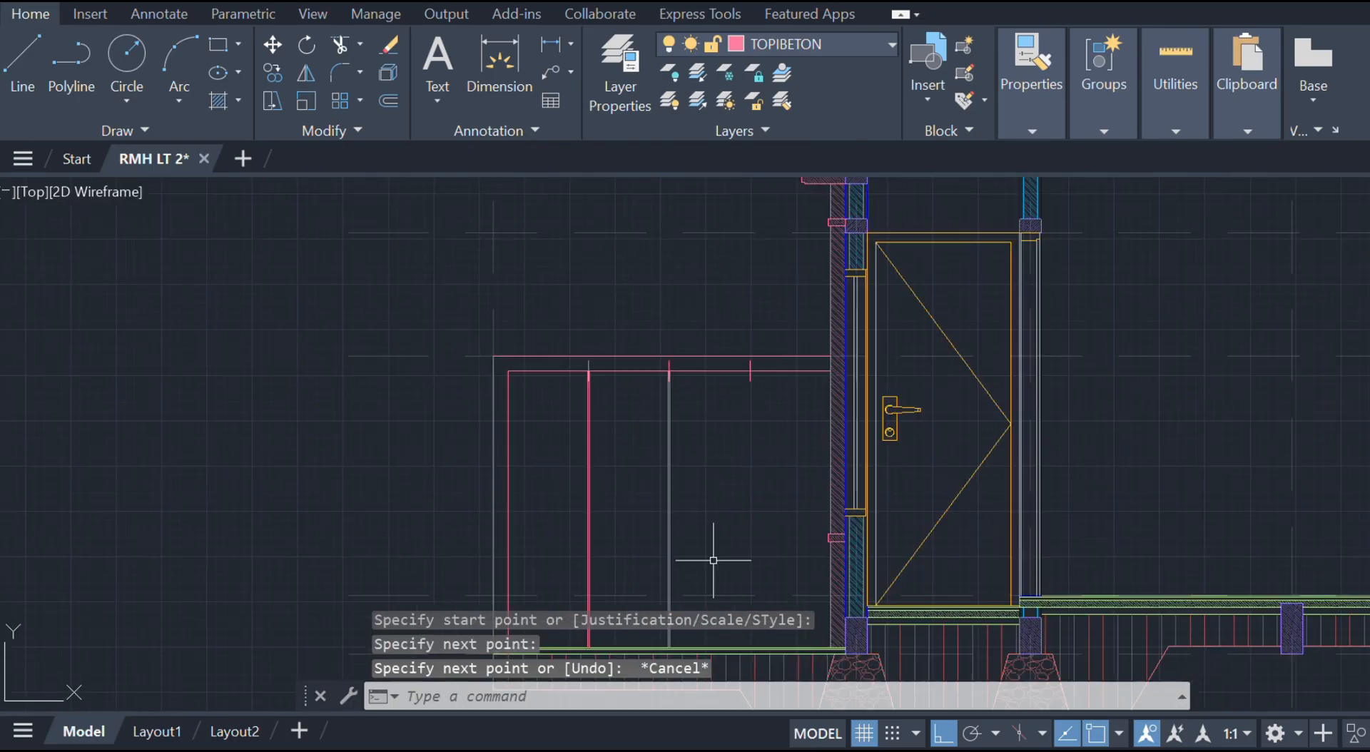
- Delete the three division point markers on the frame's upper edge
{"action": "left_click", "coordinate": [621, 321]}
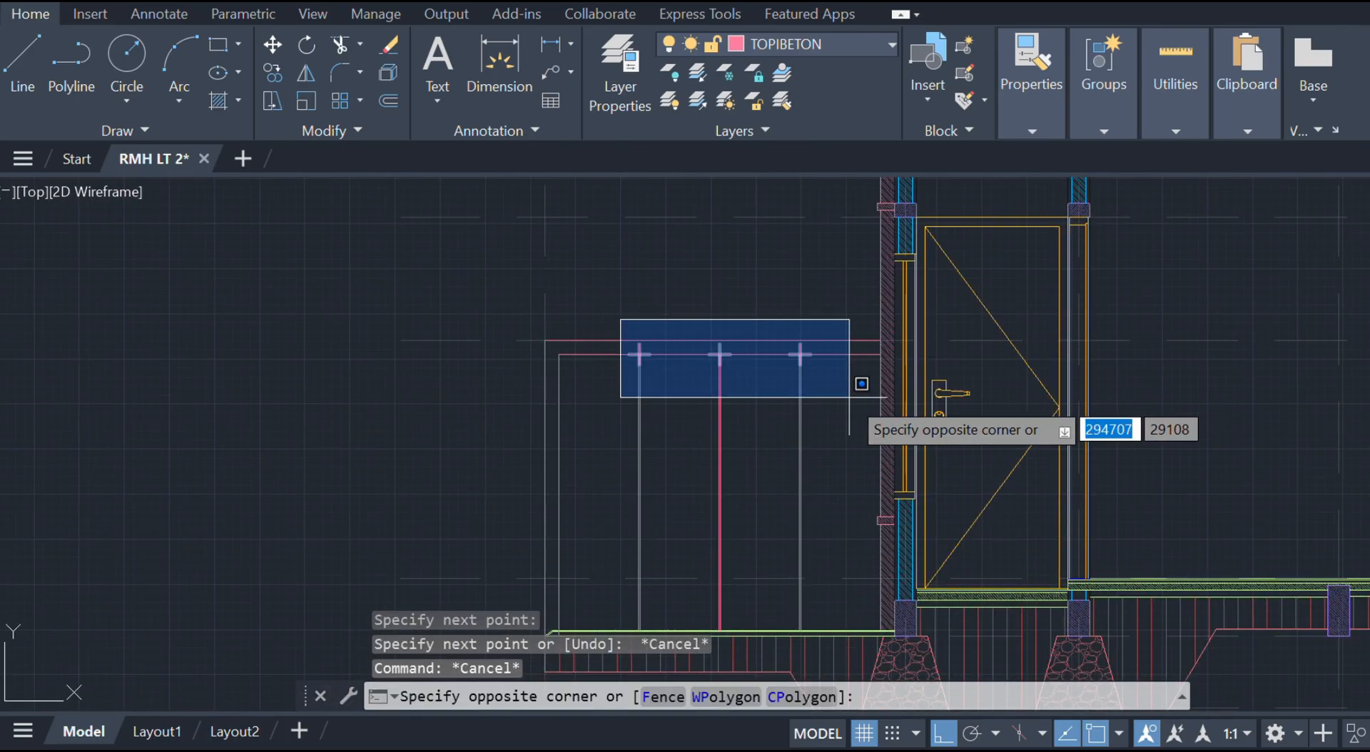
{"action": "left_click", "coordinate": [850, 400]}
{"action": "key", "text": "Delete"}
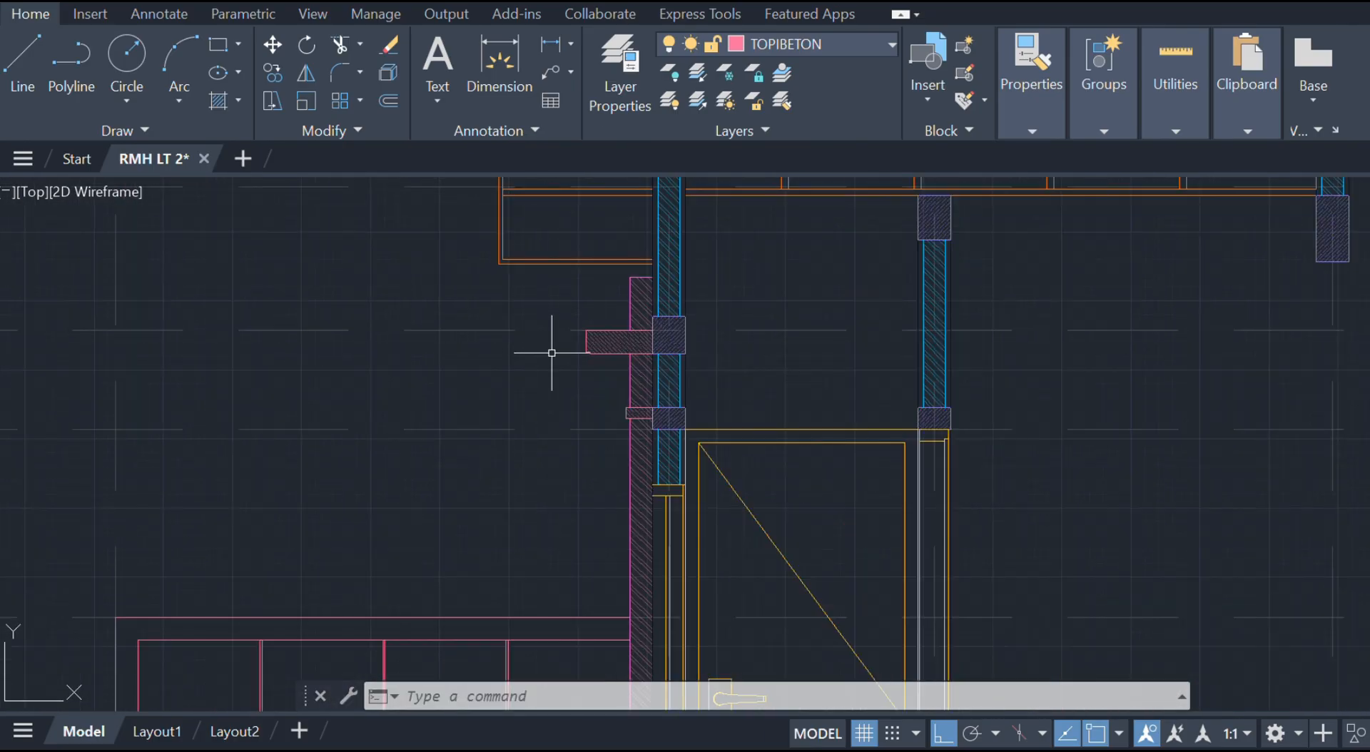
- Copy the large hatched canopy about 10500 horizontally to the empty area beyond the opposite outer wall
{"action": "scroll", "coordinate": [560, 351], "scroll_direction": "up", "scroll_amount": 3}
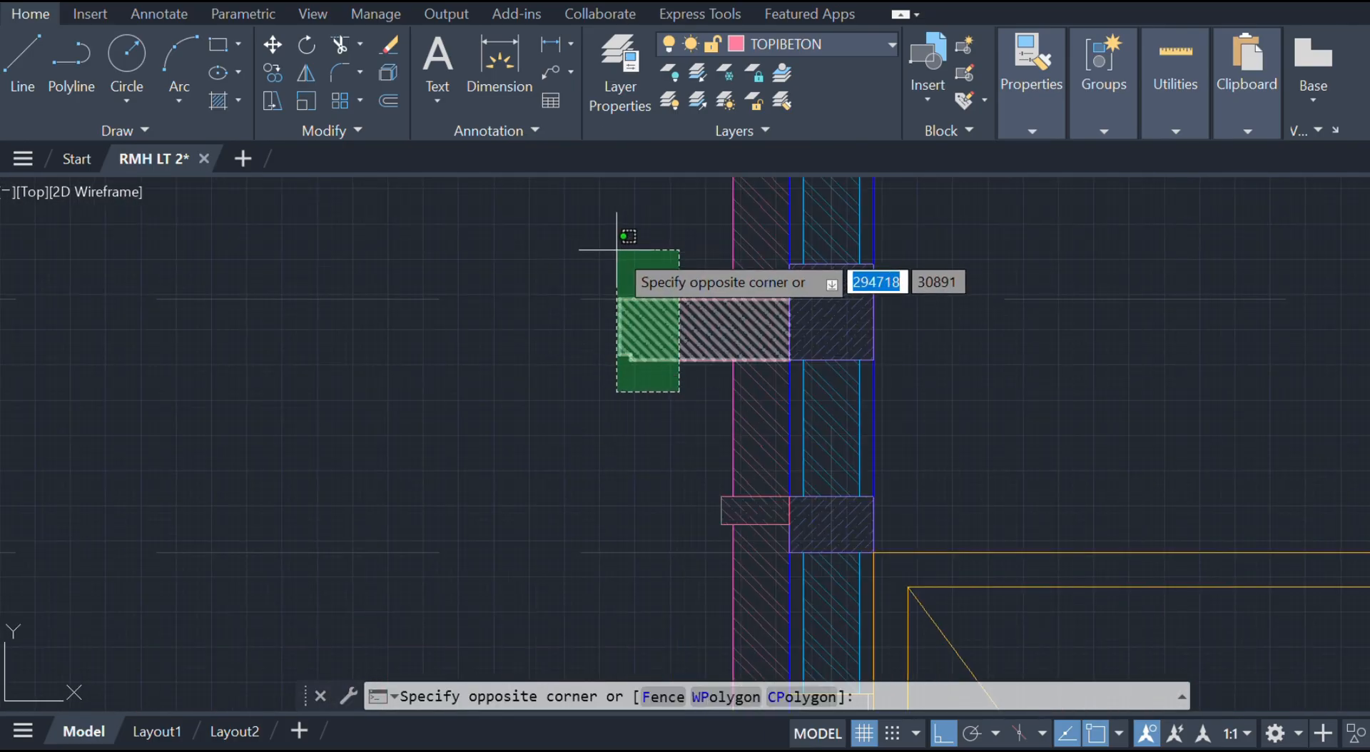
{"action": "left_click", "coordinate": [613, 294]}
{"action": "type", "text": "o"}
{"action": "key", "text": "Return"}
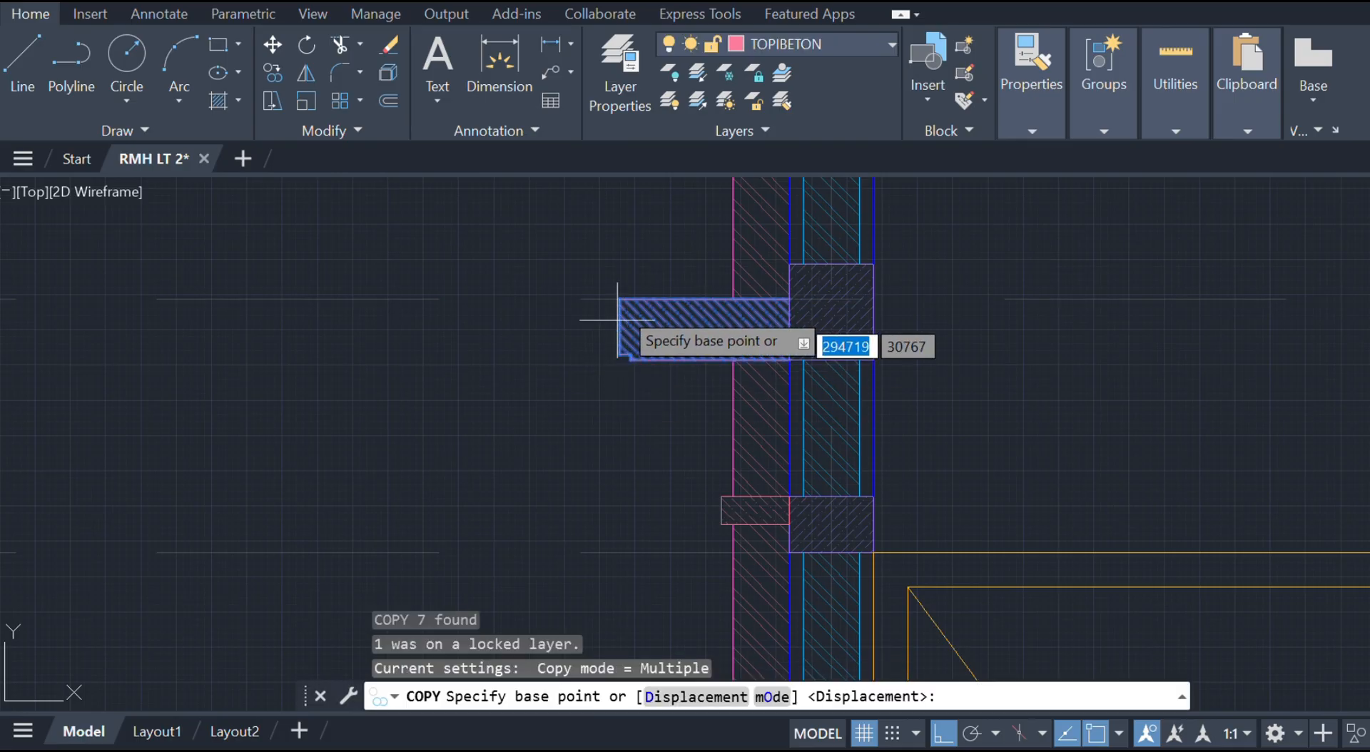
{"action": "left_click", "coordinate": [620, 299]}
{"action": "scroll", "coordinate": [953, 290], "scroll_direction": "down", "scroll_amount": 6}
{"action": "scroll", "coordinate": [954, 290], "scroll_direction": "down", "scroll_amount": 5}
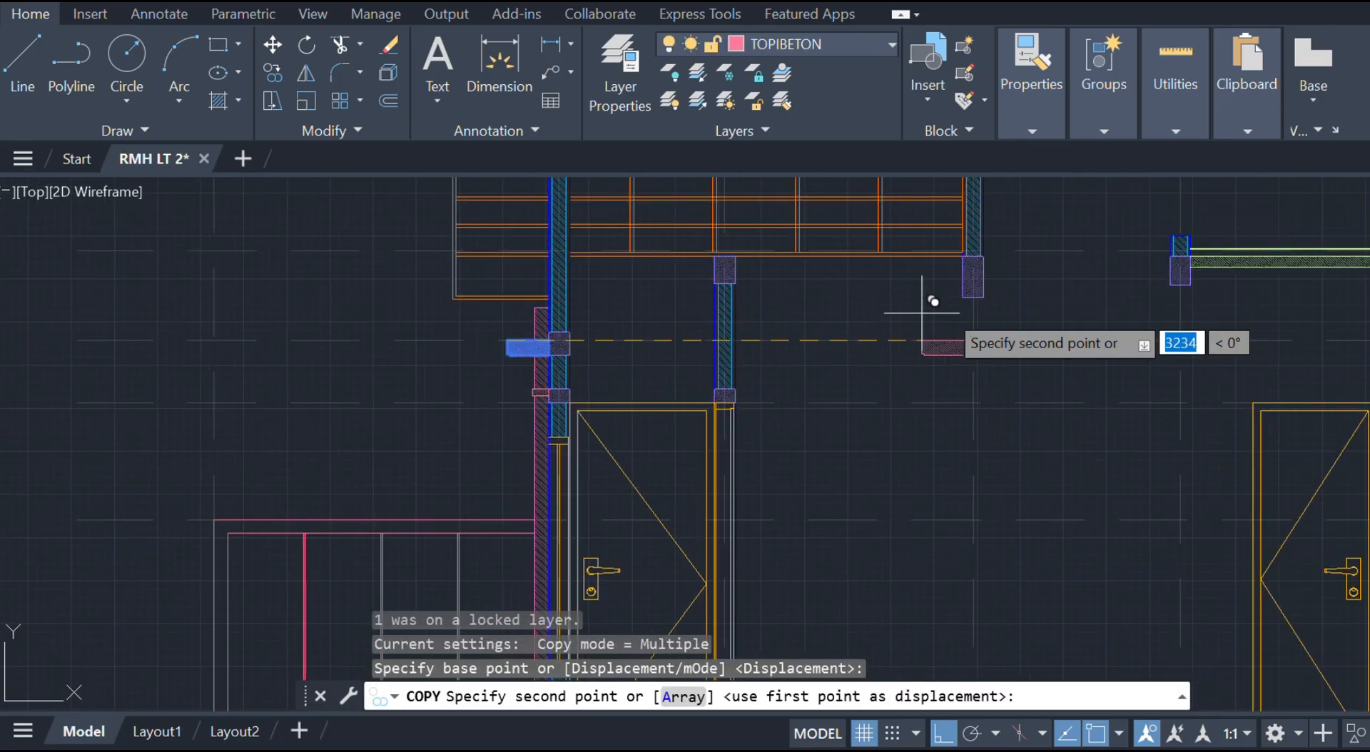
{"action": "scroll", "coordinate": [973, 315], "scroll_direction": "up", "scroll_amount": 3}
{"action": "scroll", "coordinate": [651, 392], "scroll_direction": "up", "scroll_amount": 8}
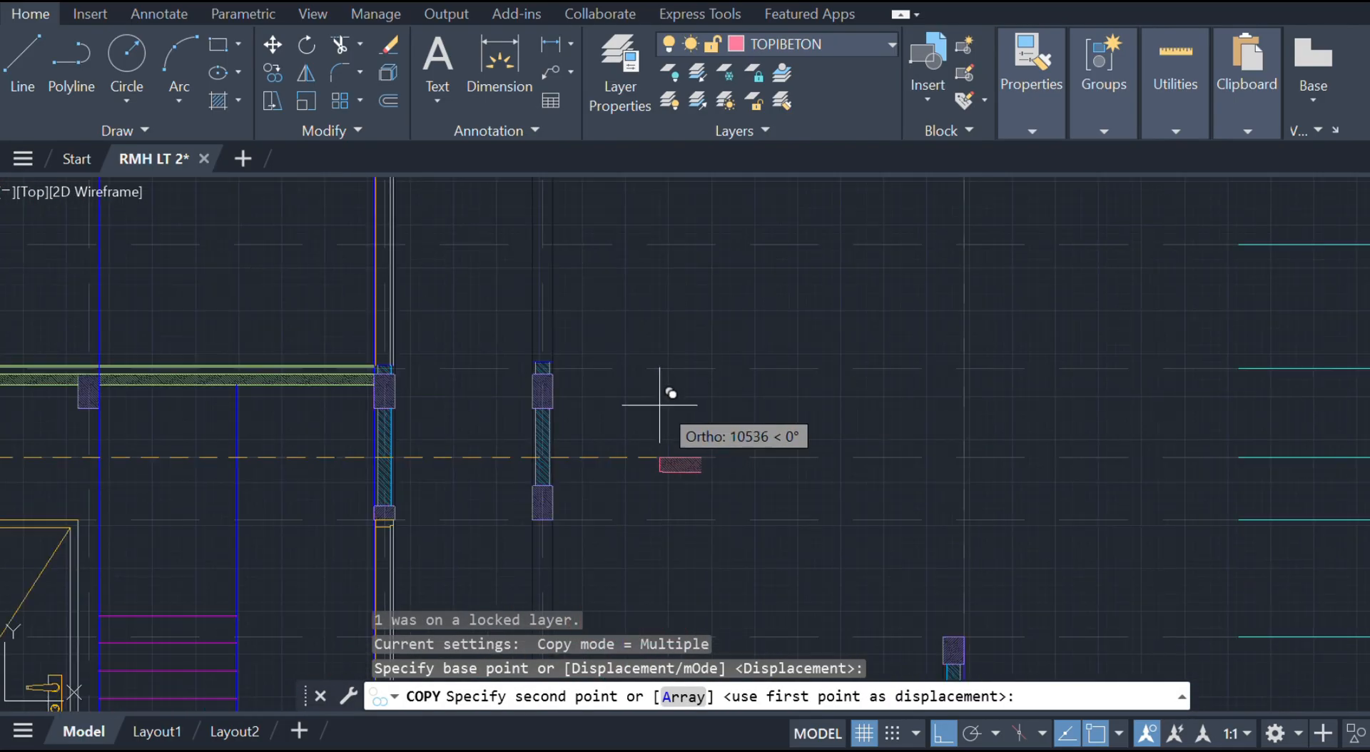
{"action": "key", "text": "Escape"}
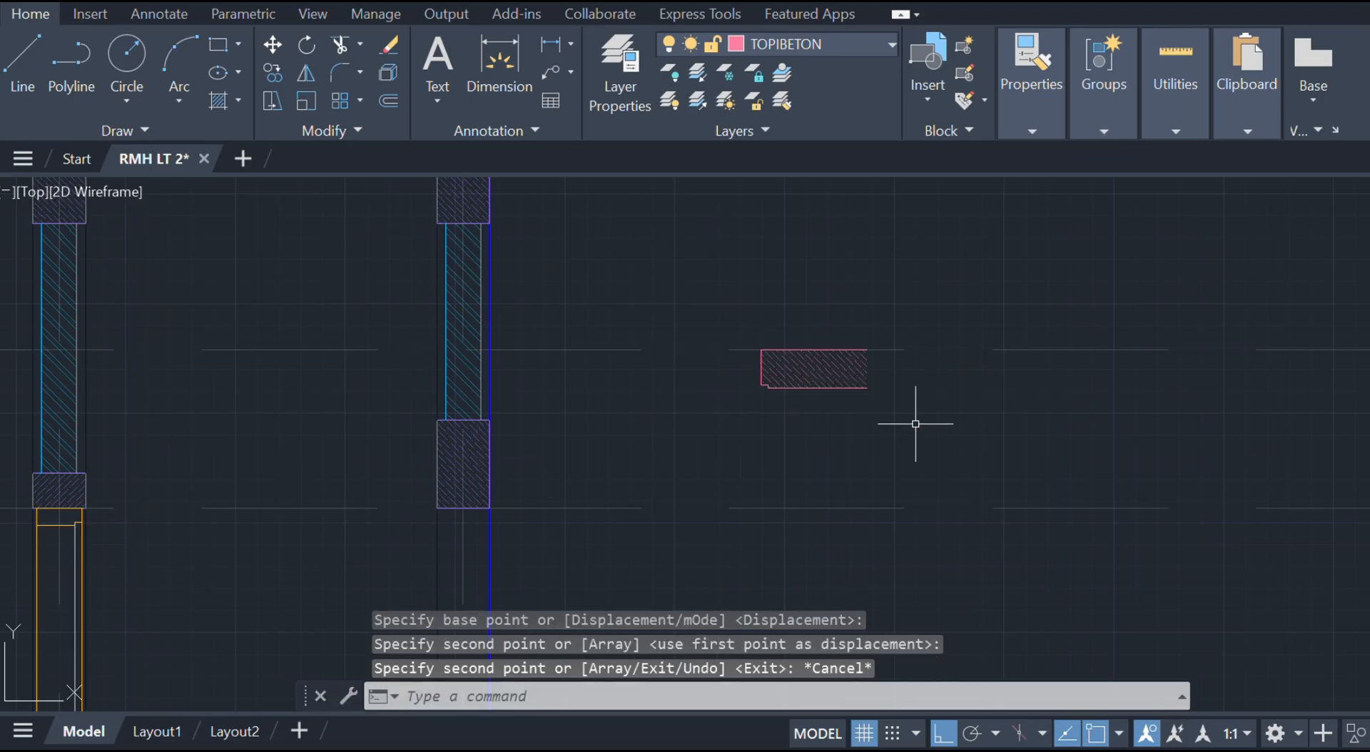
- Mirror the copied canopy about a vertical axis and erase the source so its notched end faces away from the house
{"action": "left_click", "coordinate": [914, 422]}
{"action": "left_click", "coordinate": [763, 340]}
{"action": "type", "text": "mi"}
{"action": "key", "text": "Return"}
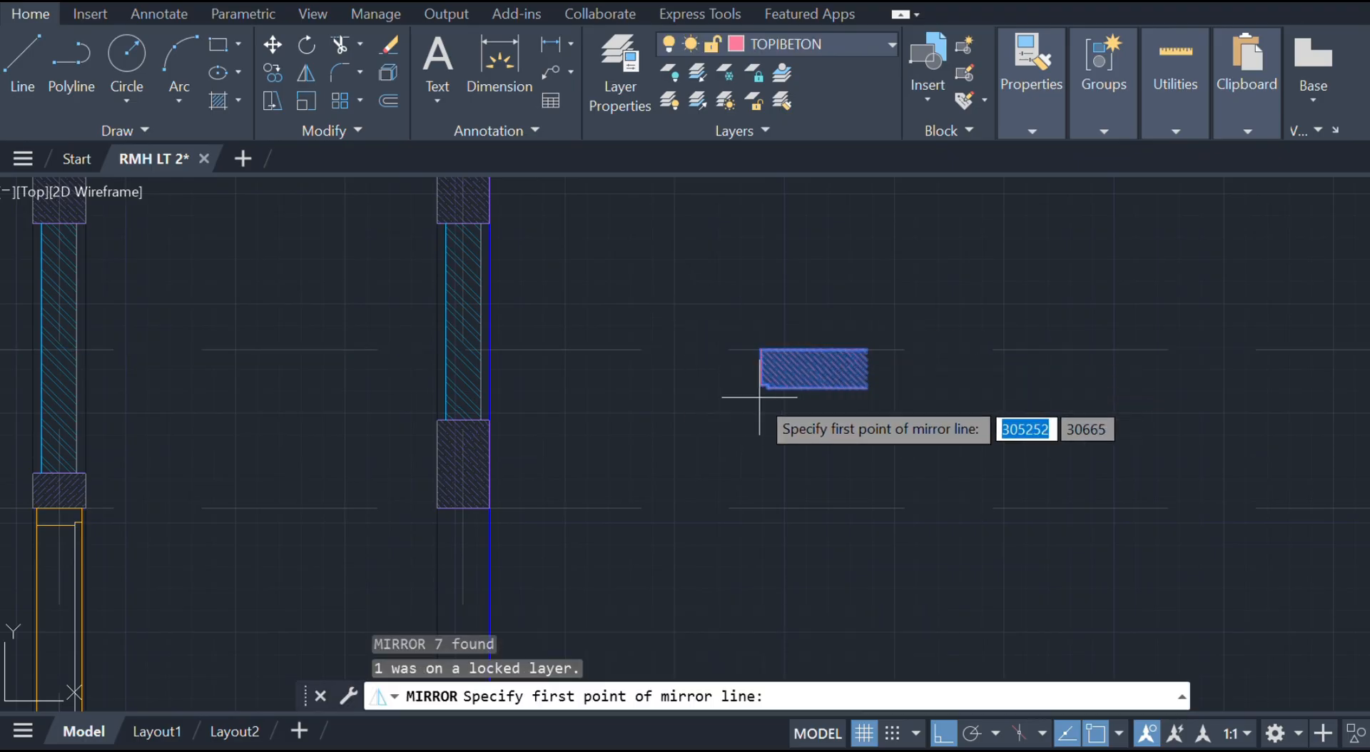
{"action": "left_click", "coordinate": [767, 385]}
{"action": "left_click", "coordinate": [769, 452]}
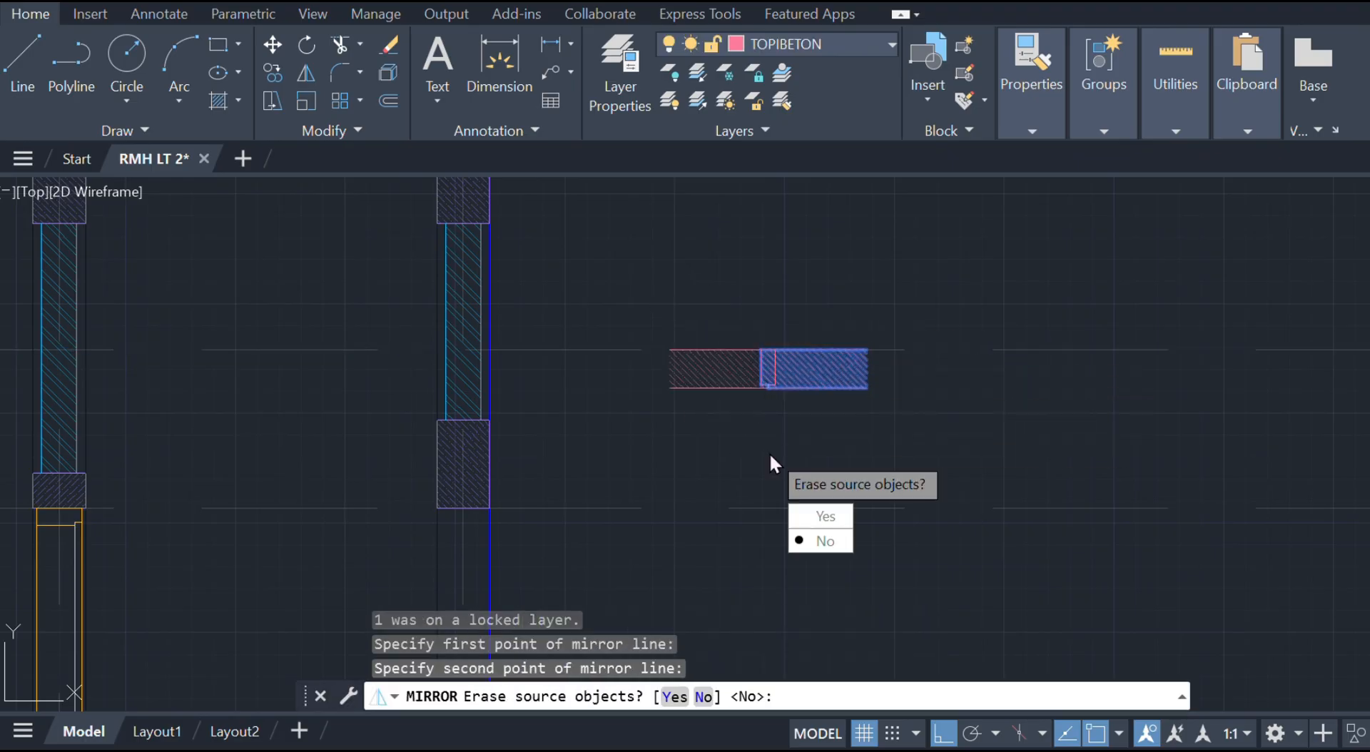
{"action": "left_click", "coordinate": [828, 520]}
{"action": "key", "text": "Escape"}
{"action": "scroll", "coordinate": [800, 375], "scroll_direction": "up", "scroll_amount": 4}
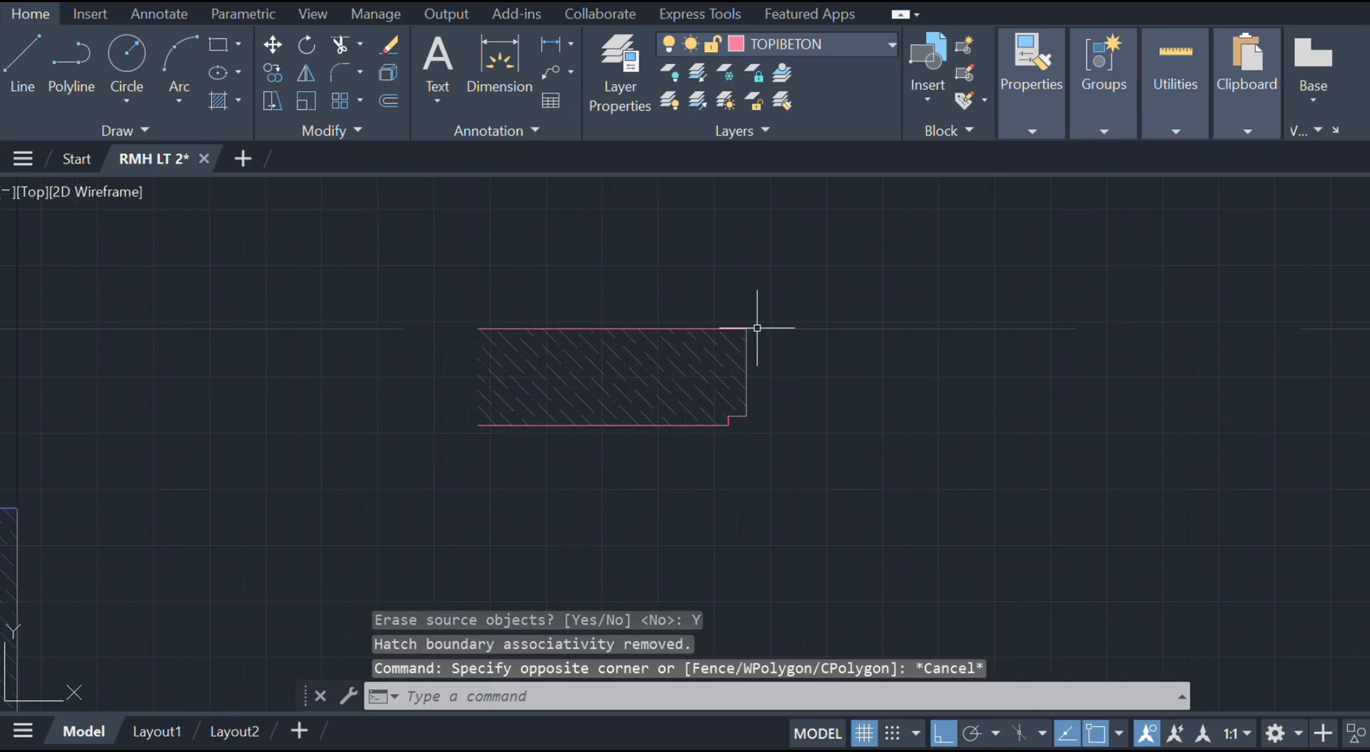
- Stretch the copied canopy's upper edge outward by 80 at its notched end
{"action": "left_click", "coordinate": [743, 328]}
{"action": "scroll", "coordinate": [751, 322], "scroll_direction": "up", "scroll_amount": 4}
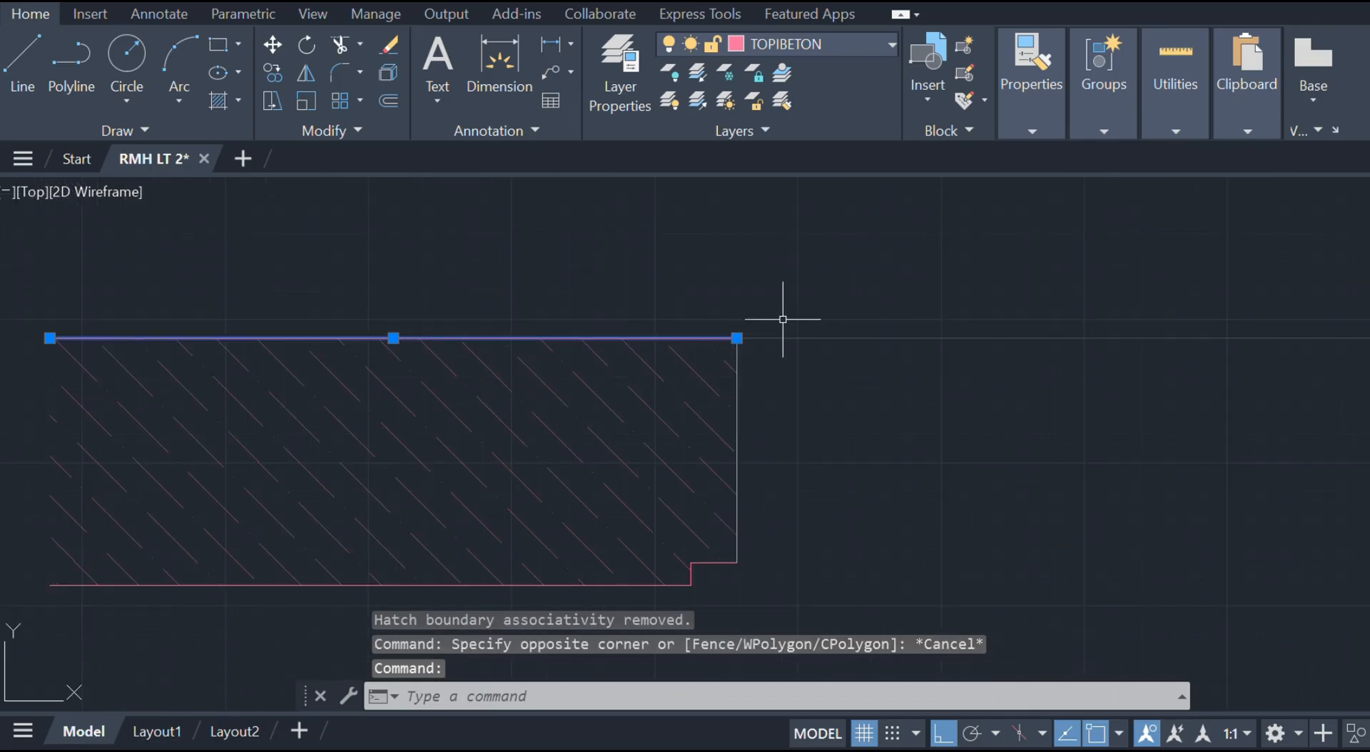
{"action": "left_click", "coordinate": [737, 338]}
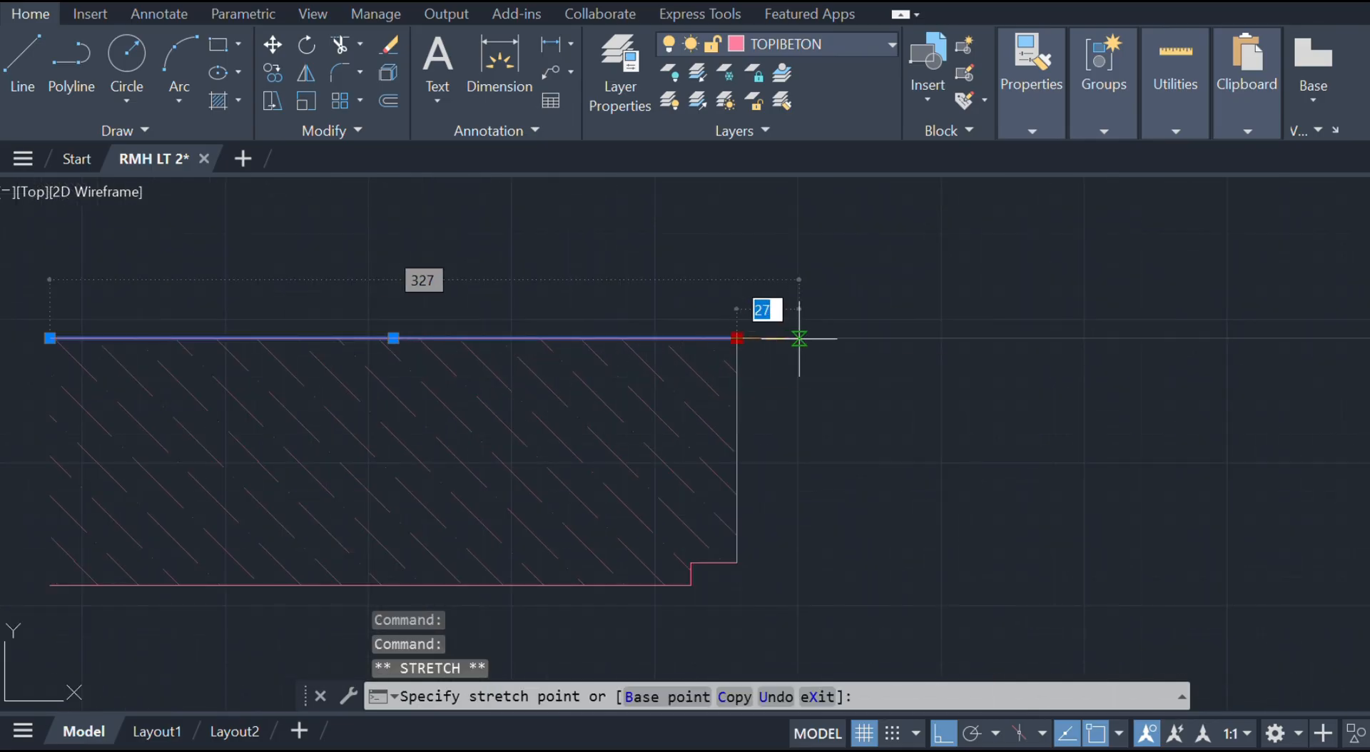
{"action": "type", "text": "80"}
{"action": "key", "text": "Return"}
{"action": "key", "text": "Escape"}
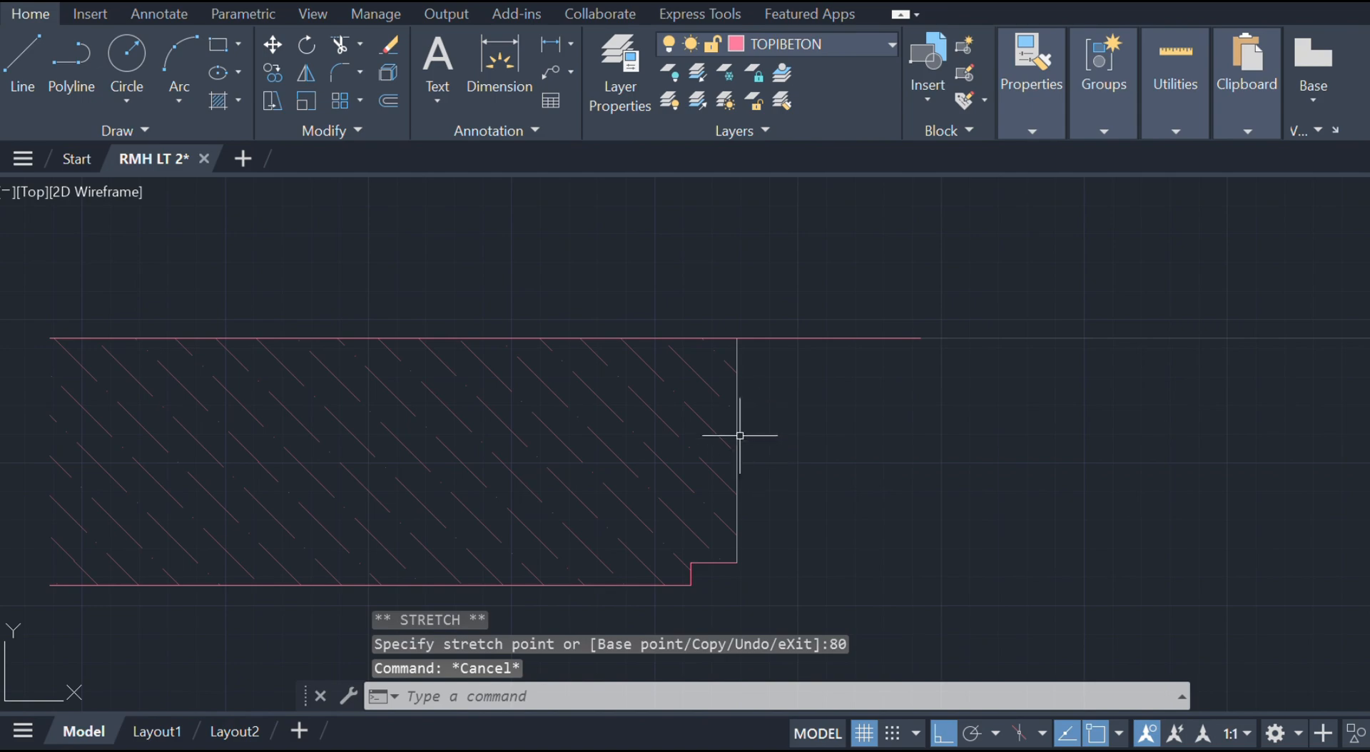
- Move the canopy's vertical end edge and notch lines to the endpoint of the lengthened upper edge
{"action": "left_click", "coordinate": [736, 427]}
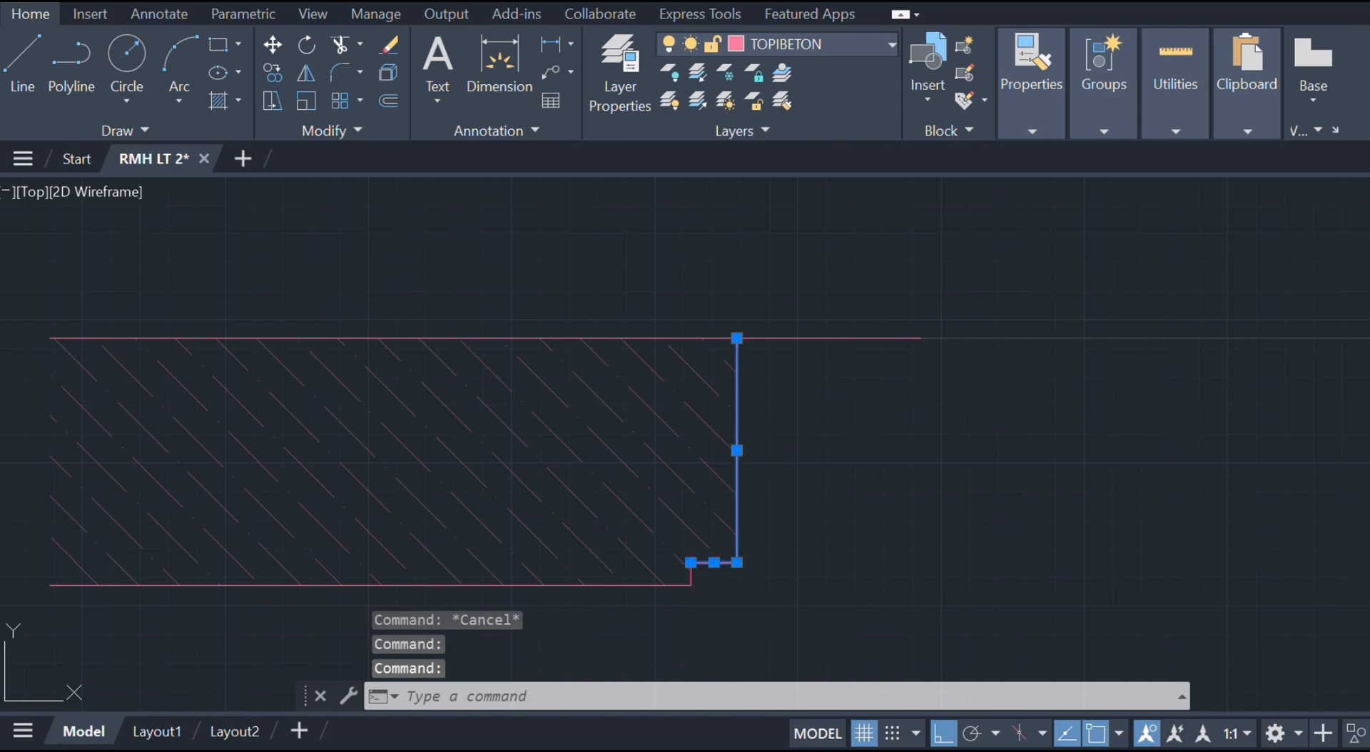
{"action": "type", "text": "M"}
{"action": "key", "text": "Return"}
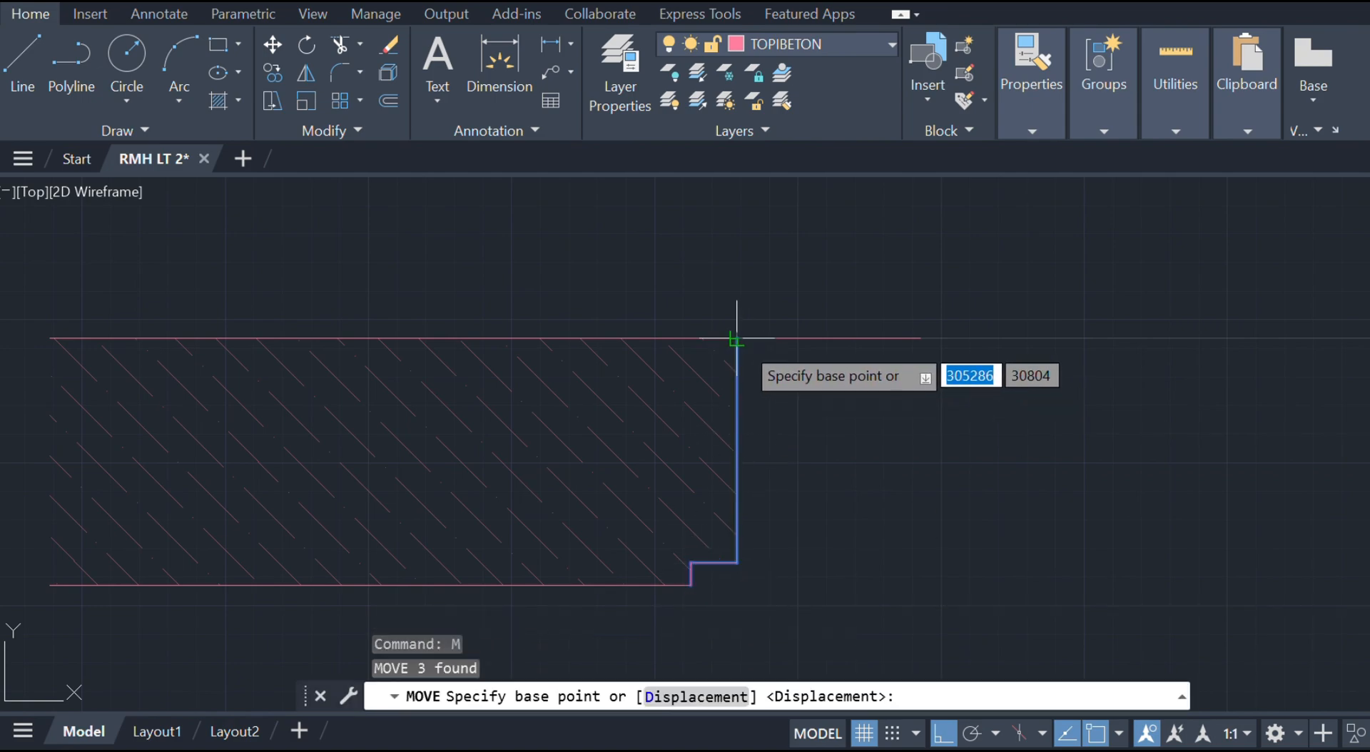
{"action": "left_click", "coordinate": [736, 338]}
{"action": "left_click", "coordinate": [921, 338]}
{"action": "key", "text": "Escape"}
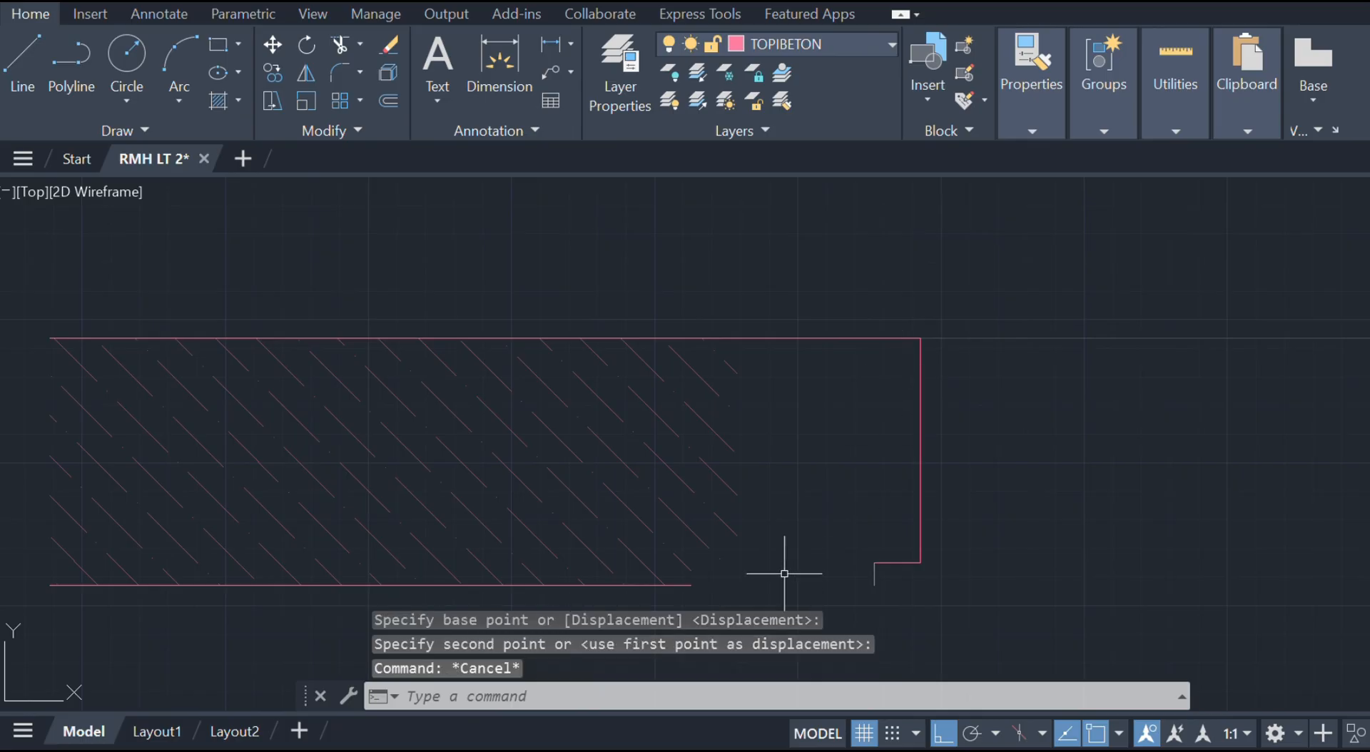
- Extend the canopy's lower edge to meet the relocated notch
{"action": "key", "text": "Return"}
{"action": "left_click", "coordinate": [683, 586]}
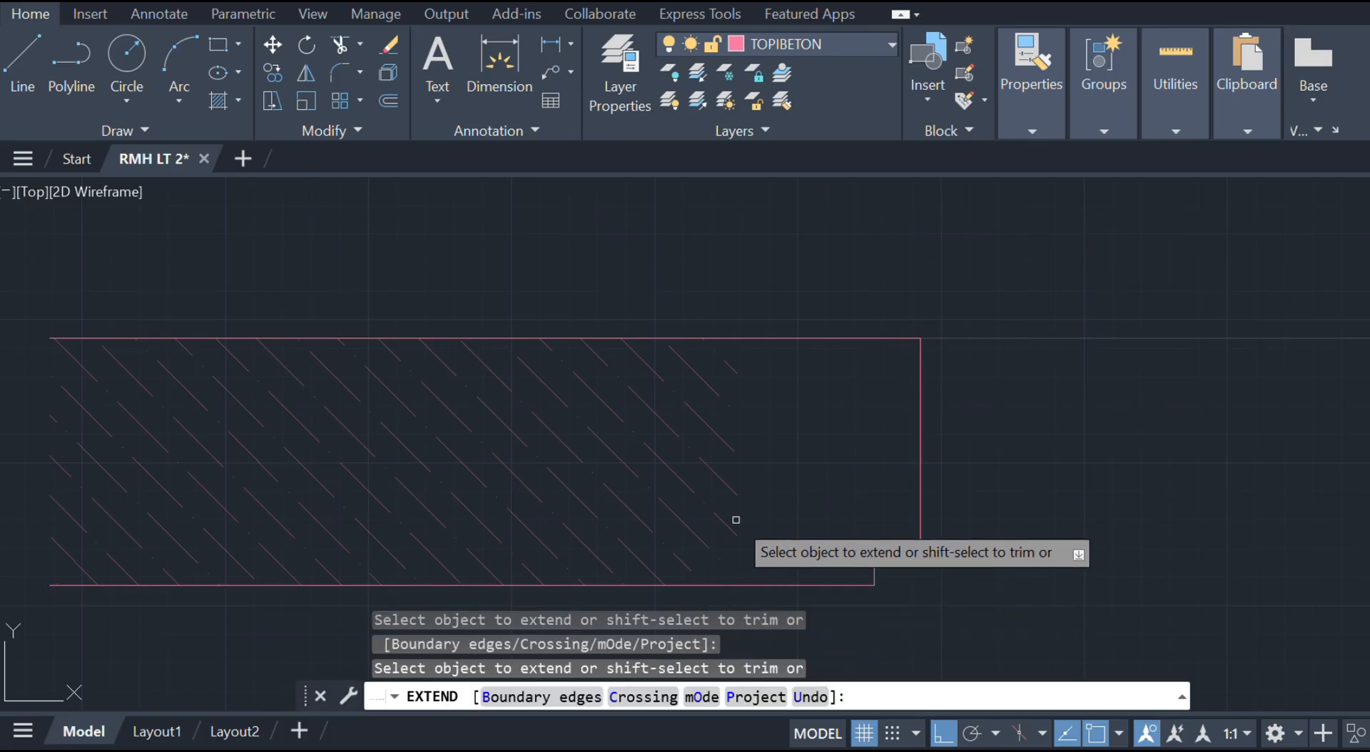
{"action": "key", "text": "Escape"}
{"action": "key", "text": "Escape"}
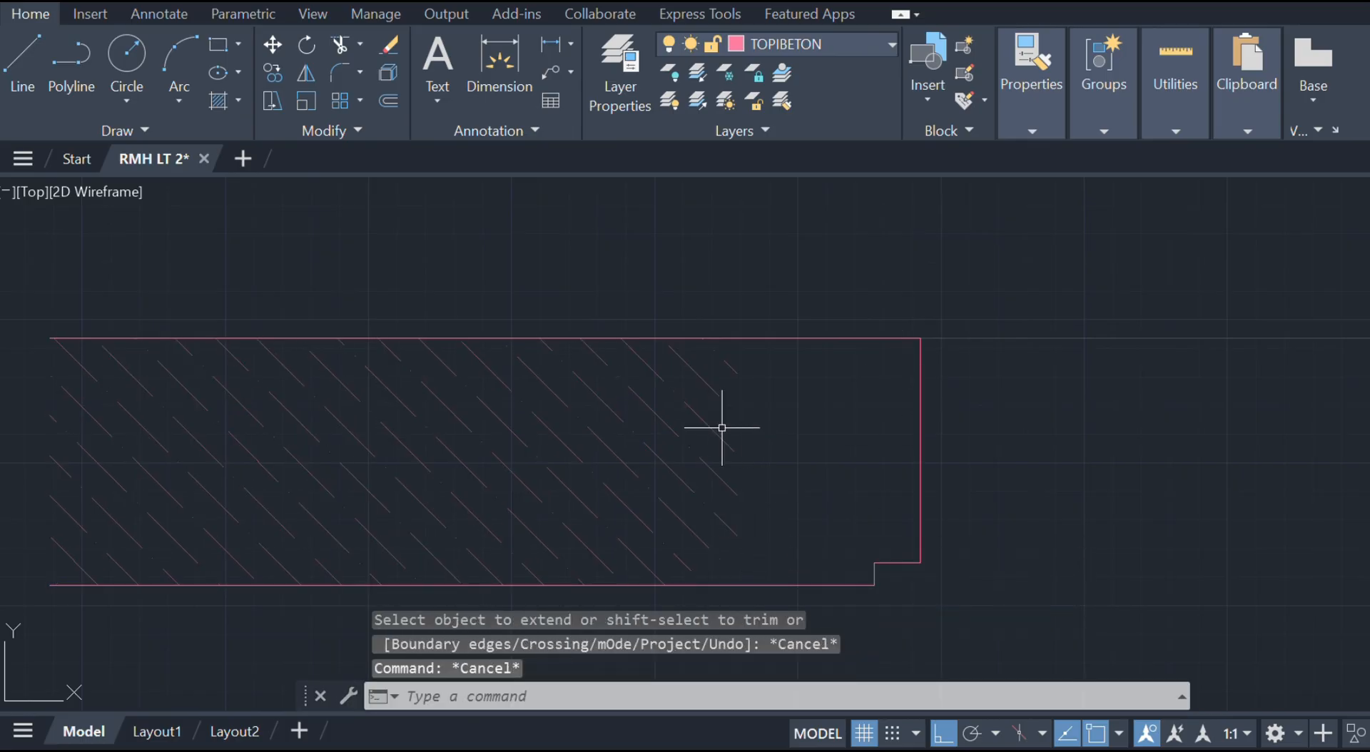
- Stretch the canopy's hatch boundary to the new end edge and notch so it fills the lengthened outline
{"action": "left_click", "coordinate": [716, 432]}
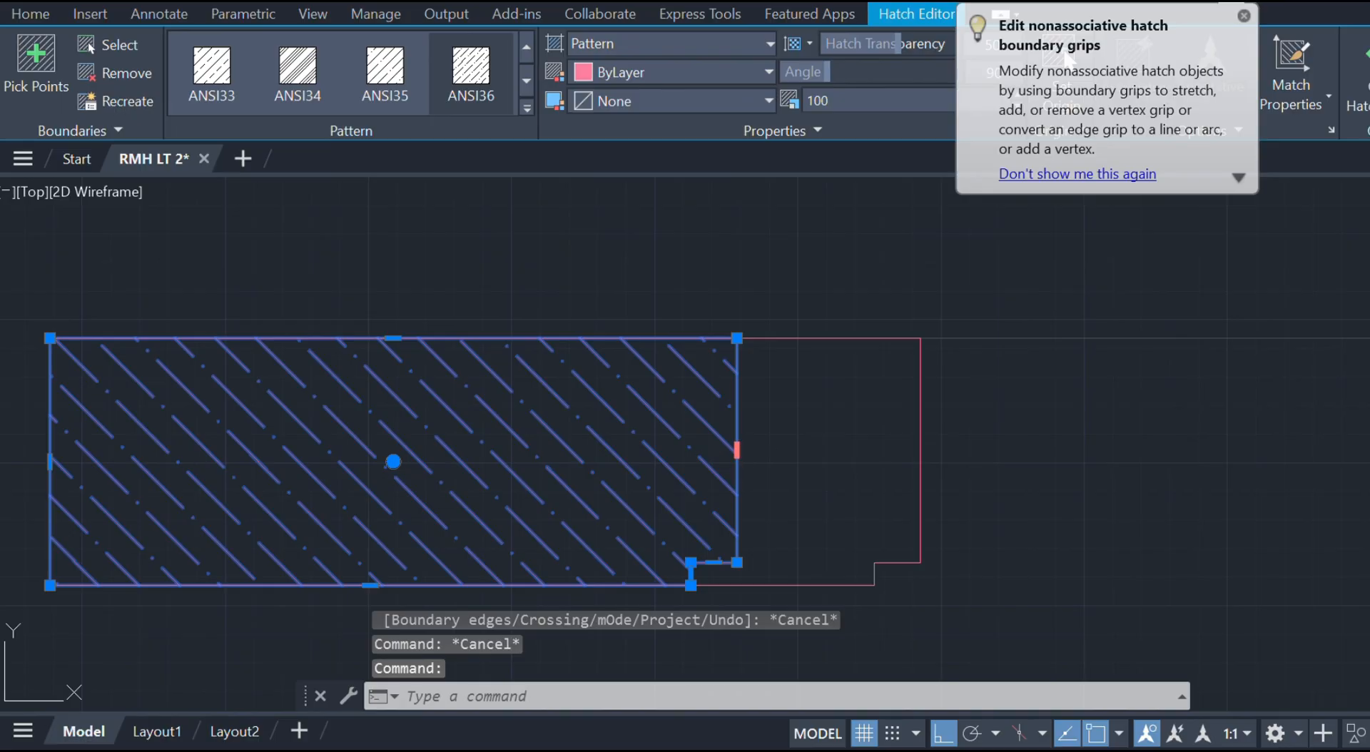
{"action": "left_click", "coordinate": [737, 449]}
{"action": "left_click", "coordinate": [899, 470]}
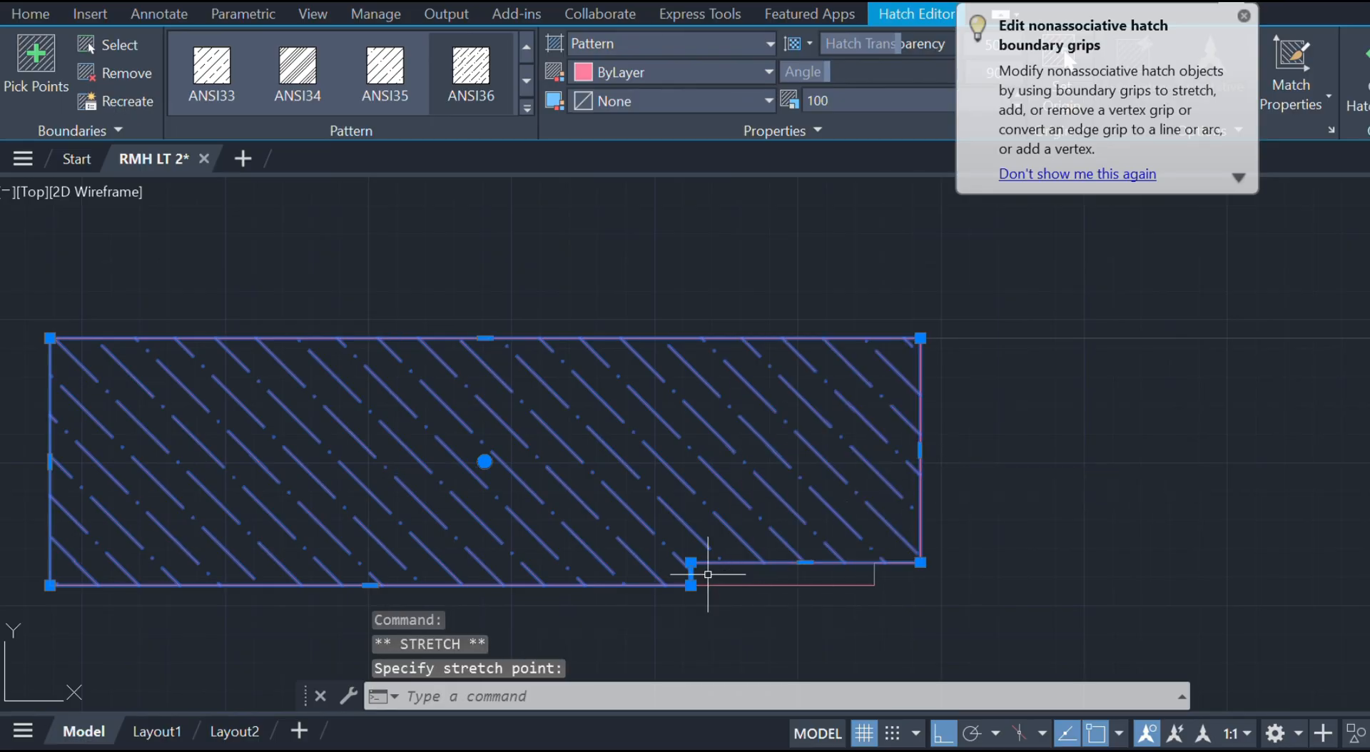
{"action": "left_click", "coordinate": [875, 571]}
{"action": "left_click", "coordinate": [875, 571]}
{"action": "key", "text": "Escape"}
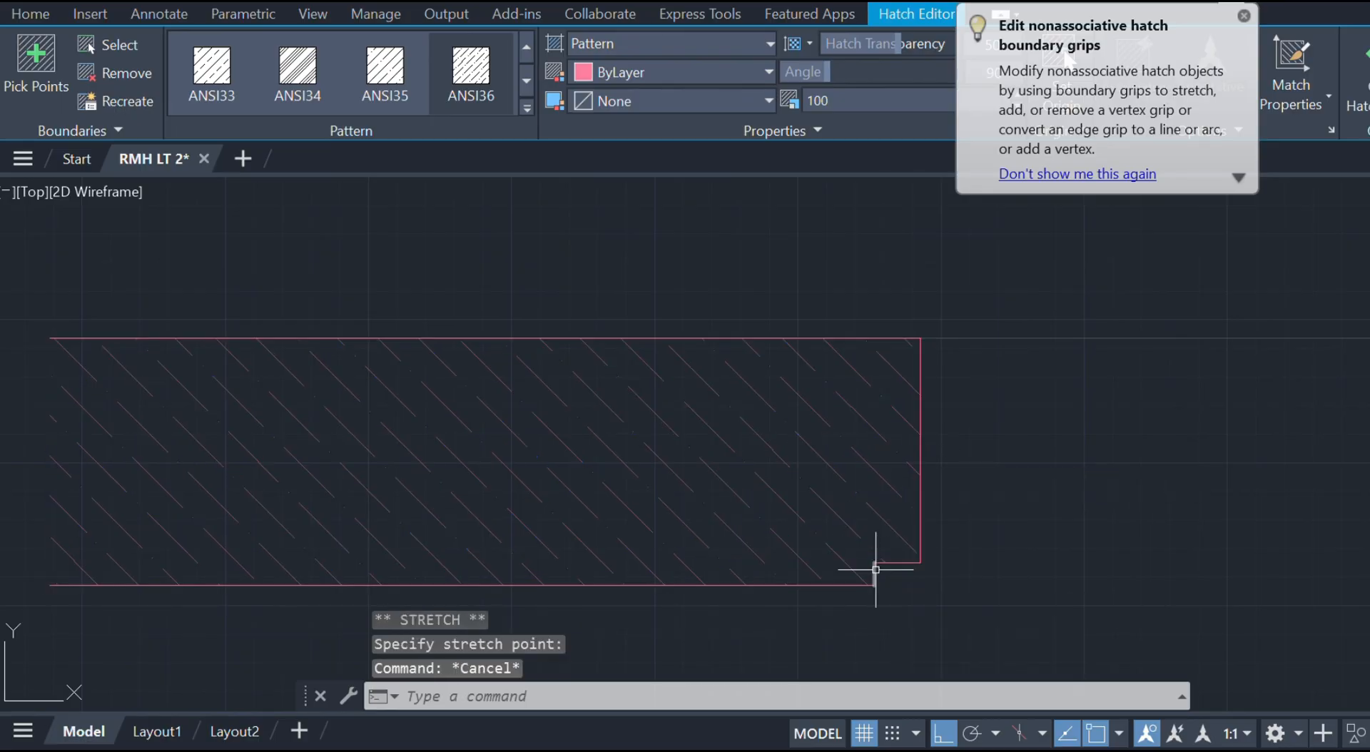
- Move the hatched canopy from its lower inner corner onto the upper inner corner of the outer wall's beam
{"action": "scroll", "coordinate": [899, 520], "scroll_direction": "down", "scroll_amount": 3}
{"action": "left_click", "coordinate": [1138, 437]}
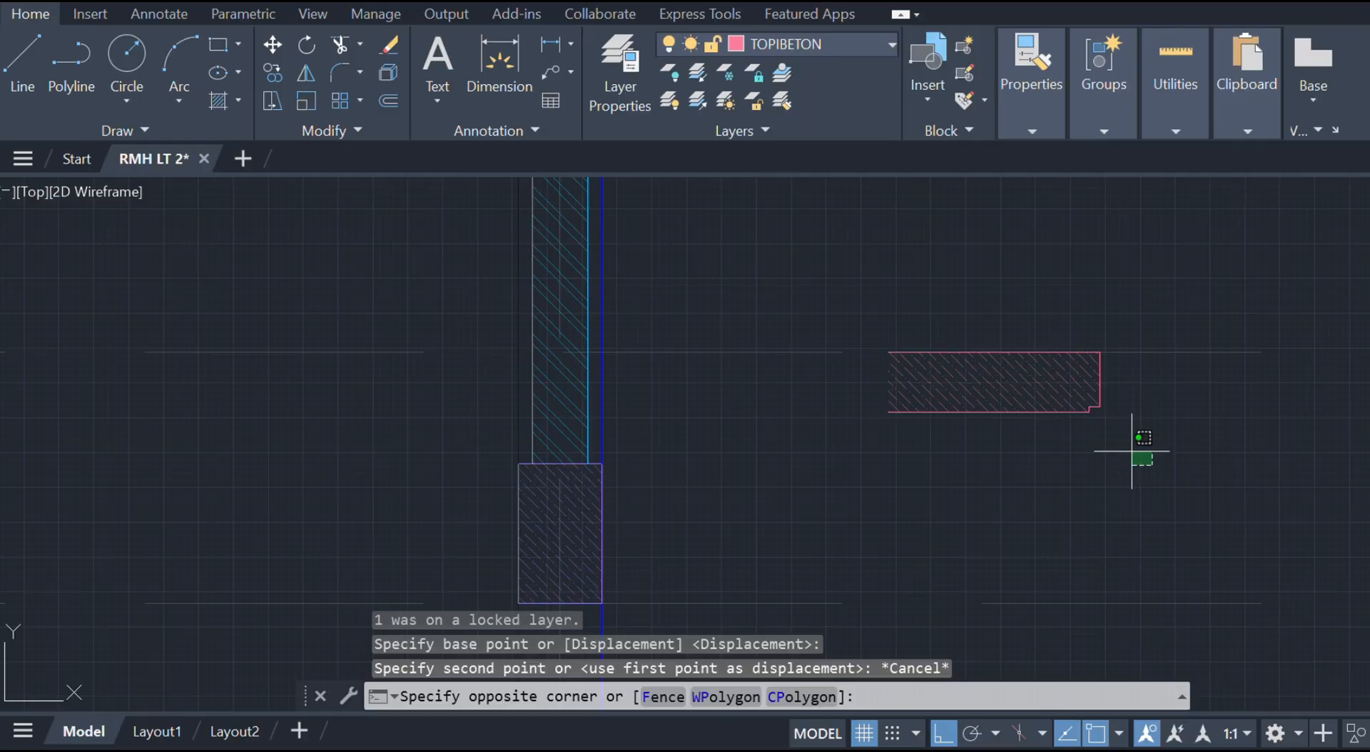
{"action": "left_click", "coordinate": [909, 309]}
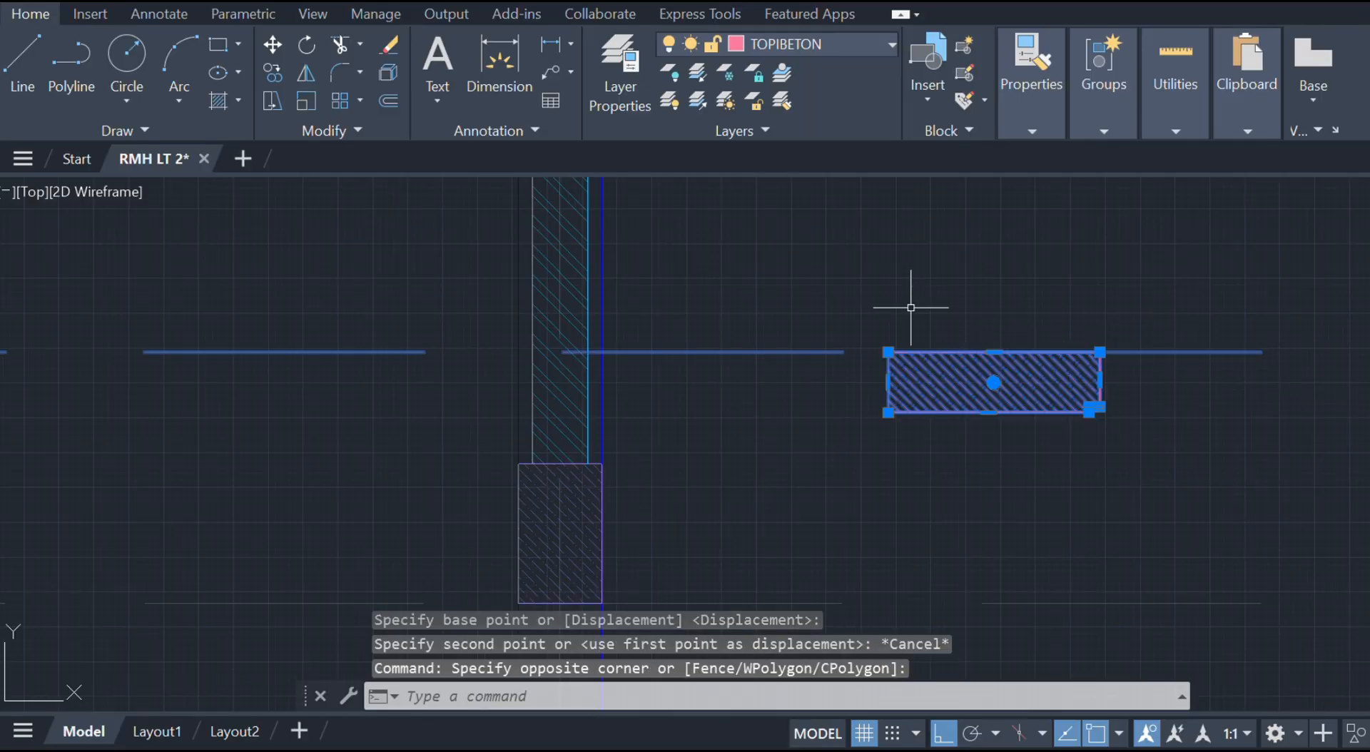
{"action": "type", "text": "m"}
{"action": "key", "text": "Return"}
{"action": "left_click", "coordinate": [888, 412]}
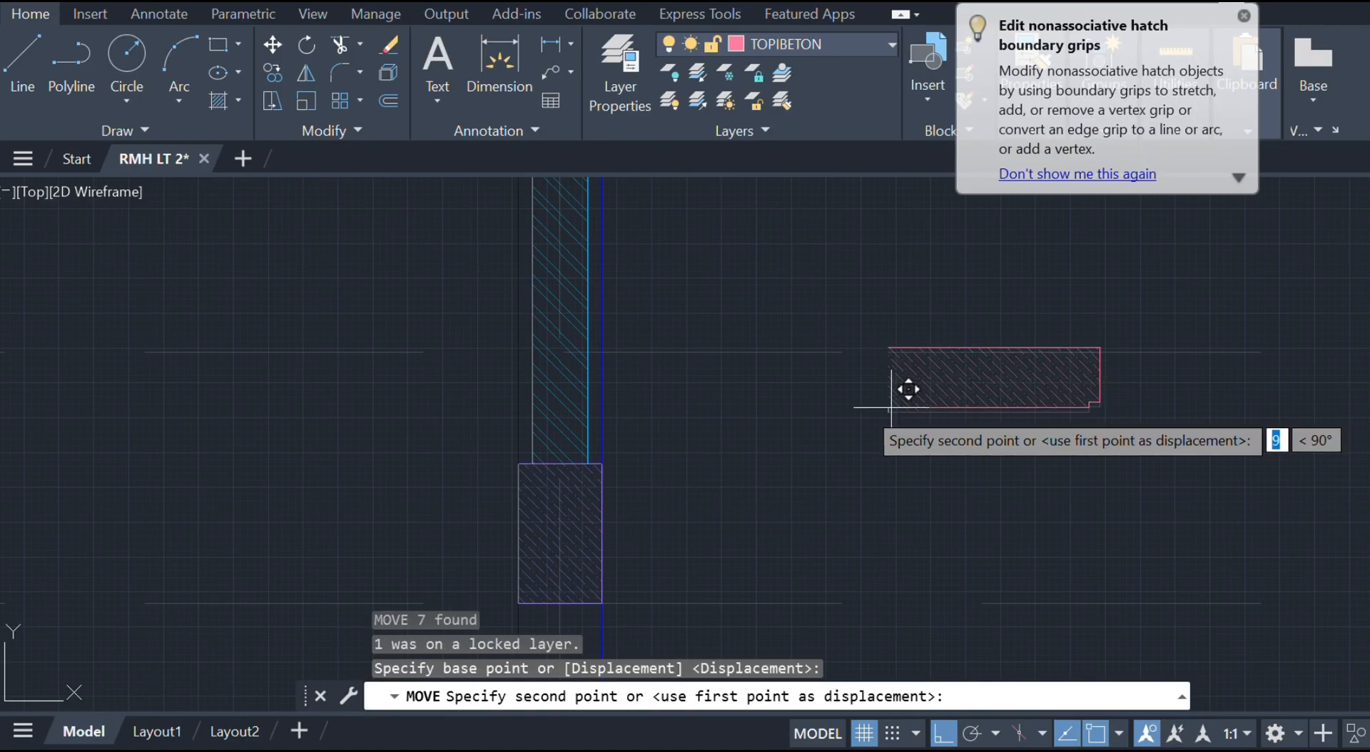
{"action": "scroll", "coordinate": [584, 448], "scroll_direction": "up", "scroll_amount": 3}
{"action": "key", "text": "Escape"}
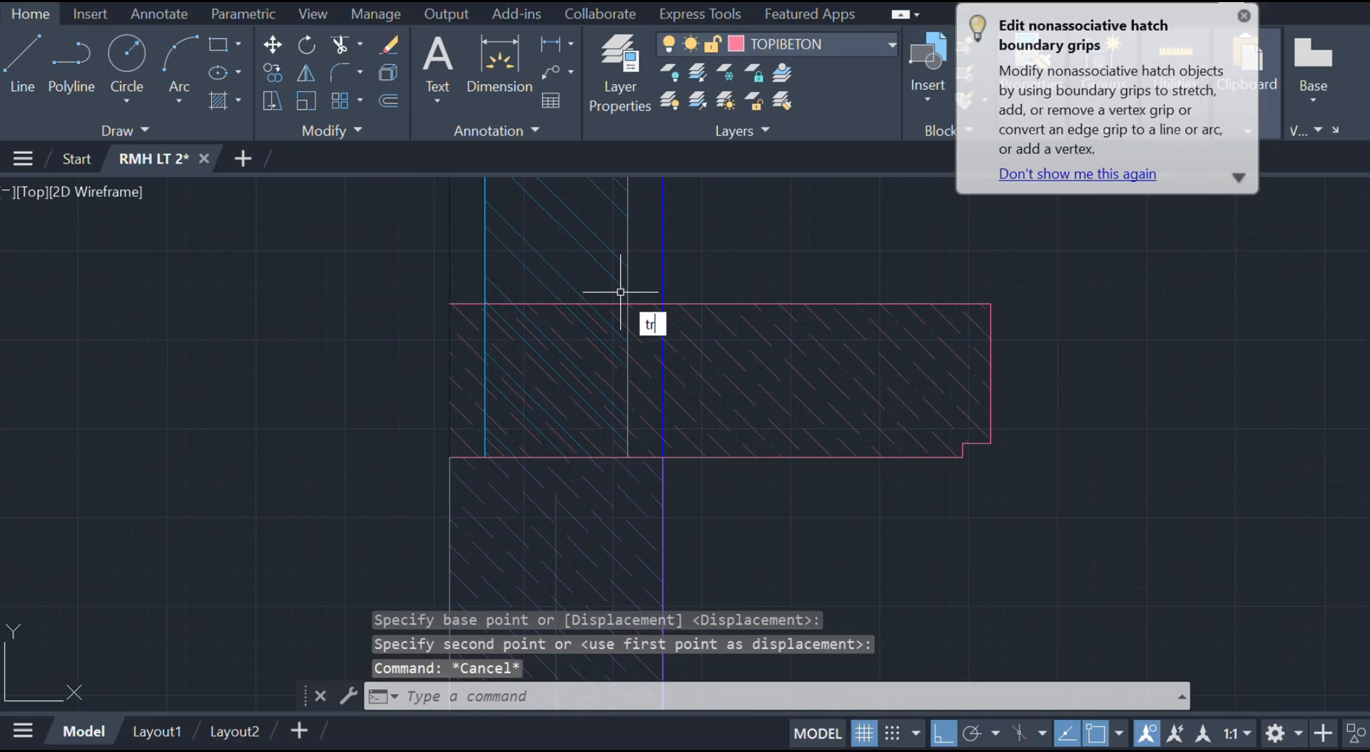
- Trim the wall lines, wall hatch and adjacent vertical line where they cross the canopy above the beam
{"action": "key", "text": "Return"}
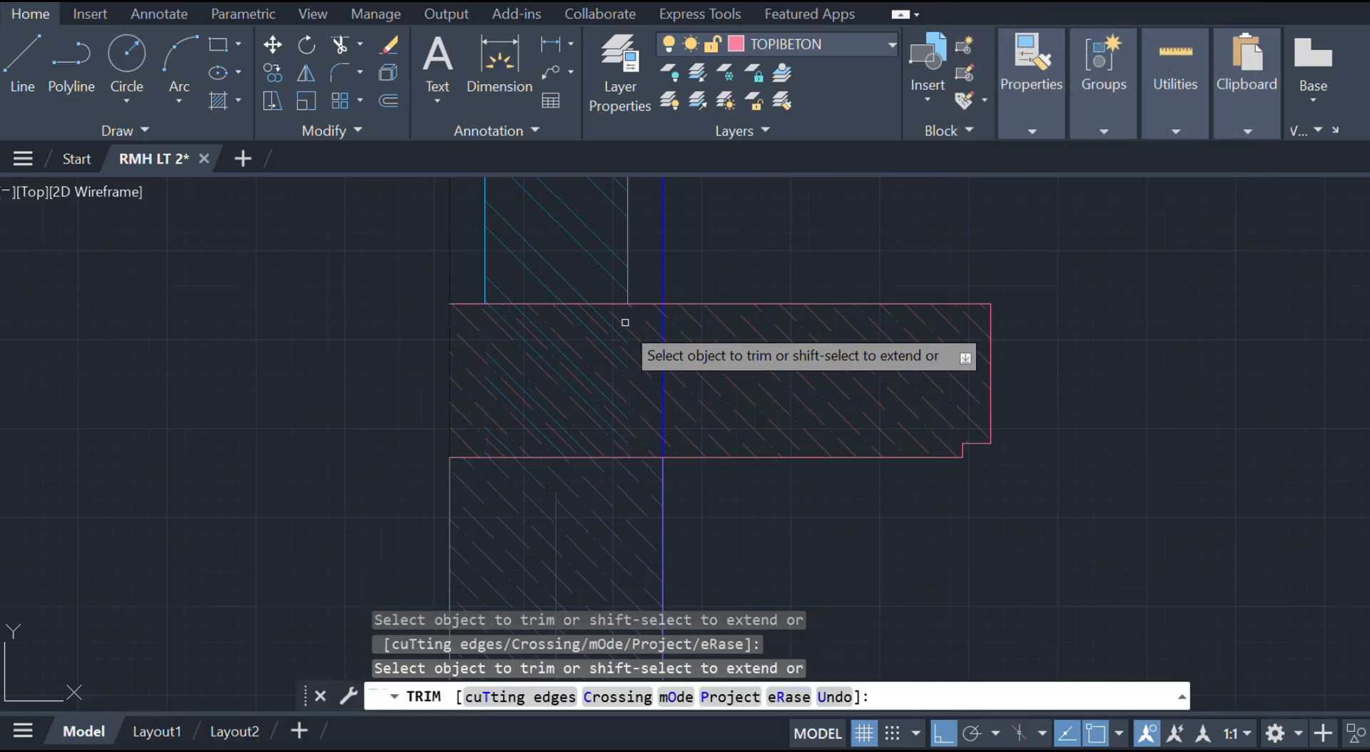
{"action": "left_click", "coordinate": [614, 332]}
{"action": "left_click", "coordinate": [509, 336]}
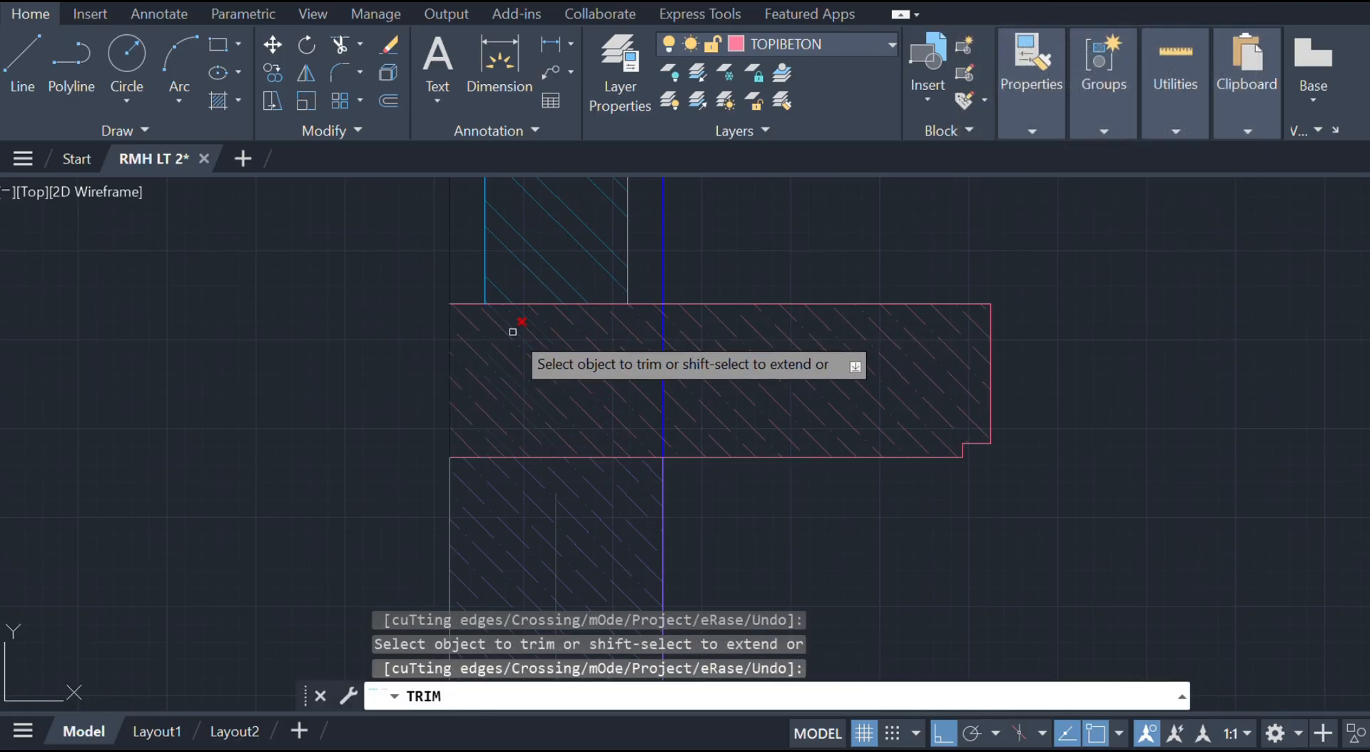
{"action": "key", "text": "Escape"}
{"action": "scroll", "coordinate": [689, 298], "scroll_direction": "up", "scroll_amount": 2}
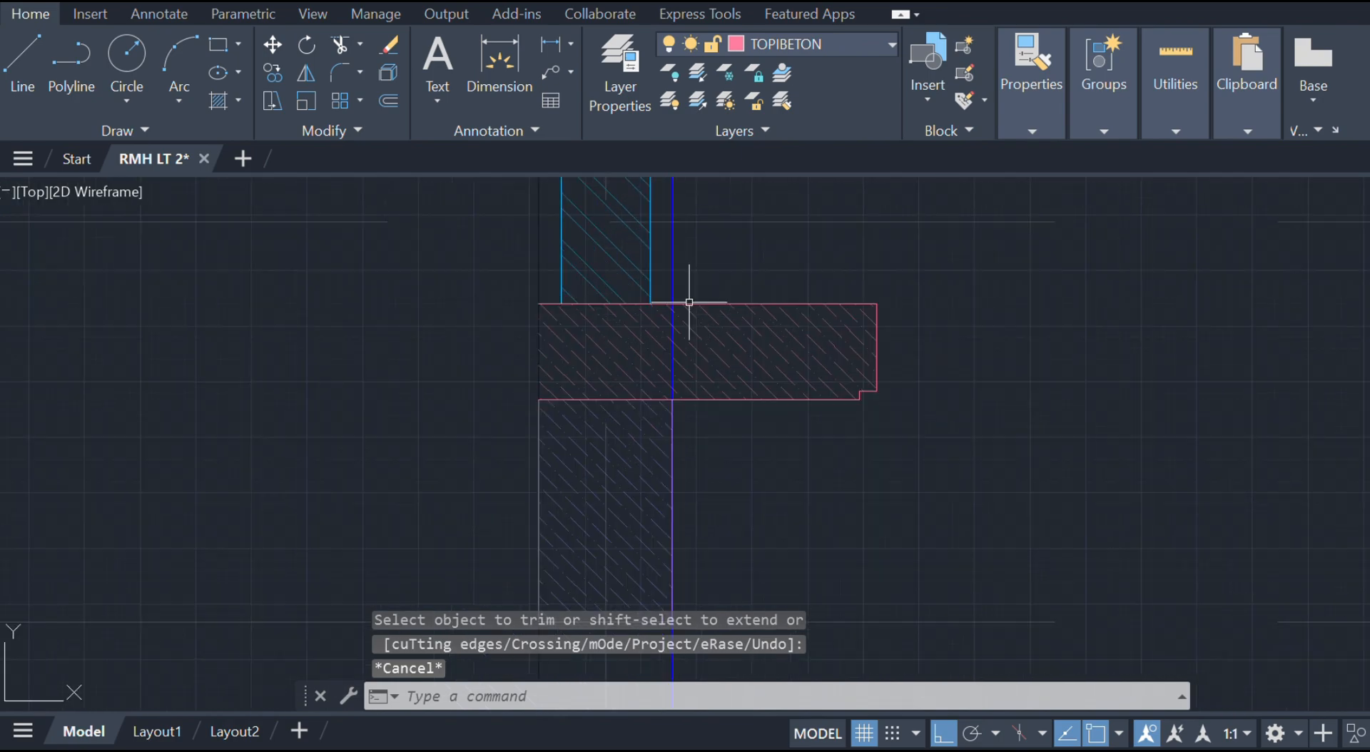
{"action": "key", "text": "Return"}
{"action": "left_click", "coordinate": [644, 333]}
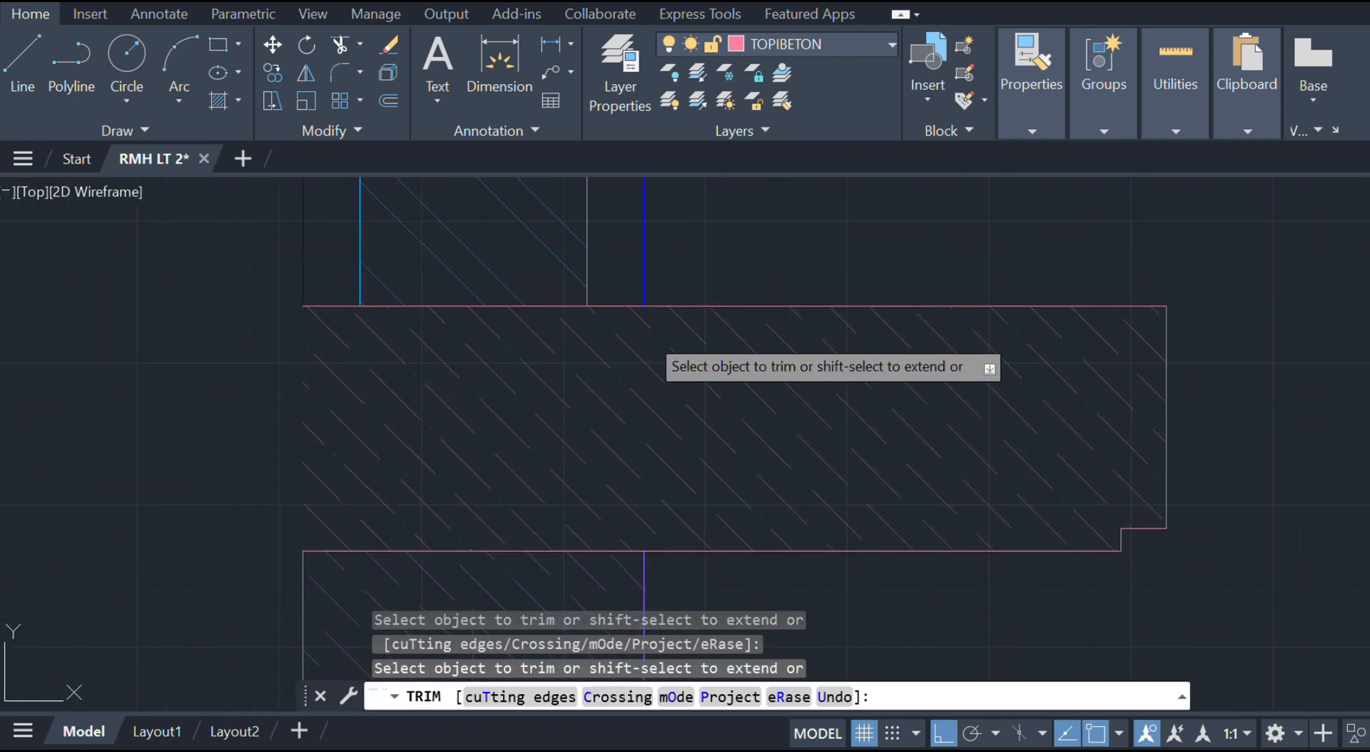
{"action": "key", "text": "Escape"}
{"action": "scroll", "coordinate": [688, 284], "scroll_direction": "down", "scroll_amount": 2}
{"action": "key", "text": "Escape"}
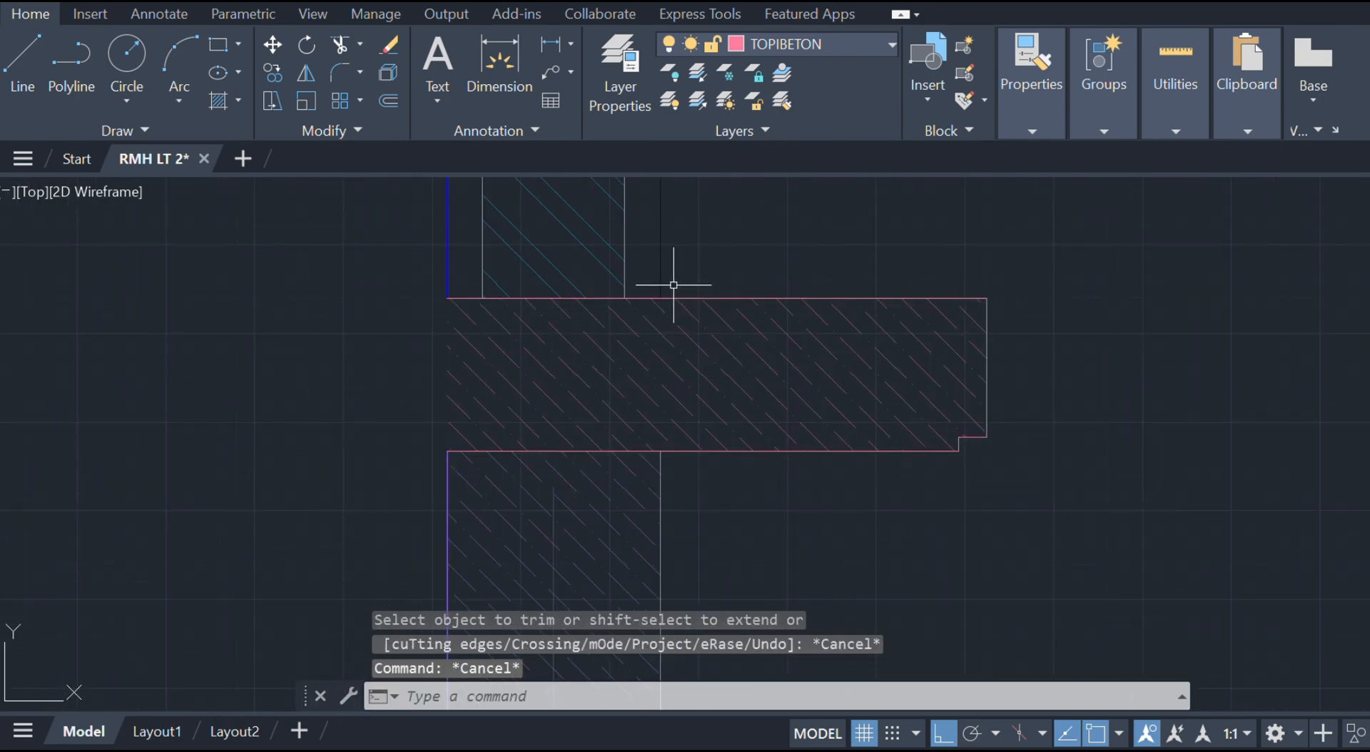
- Close the canopy's open inner end with a vertical line between its upper and lower edges
{"action": "type", "text": "l"}
{"action": "key", "text": "Return"}
{"action": "left_click", "coordinate": [448, 299]}
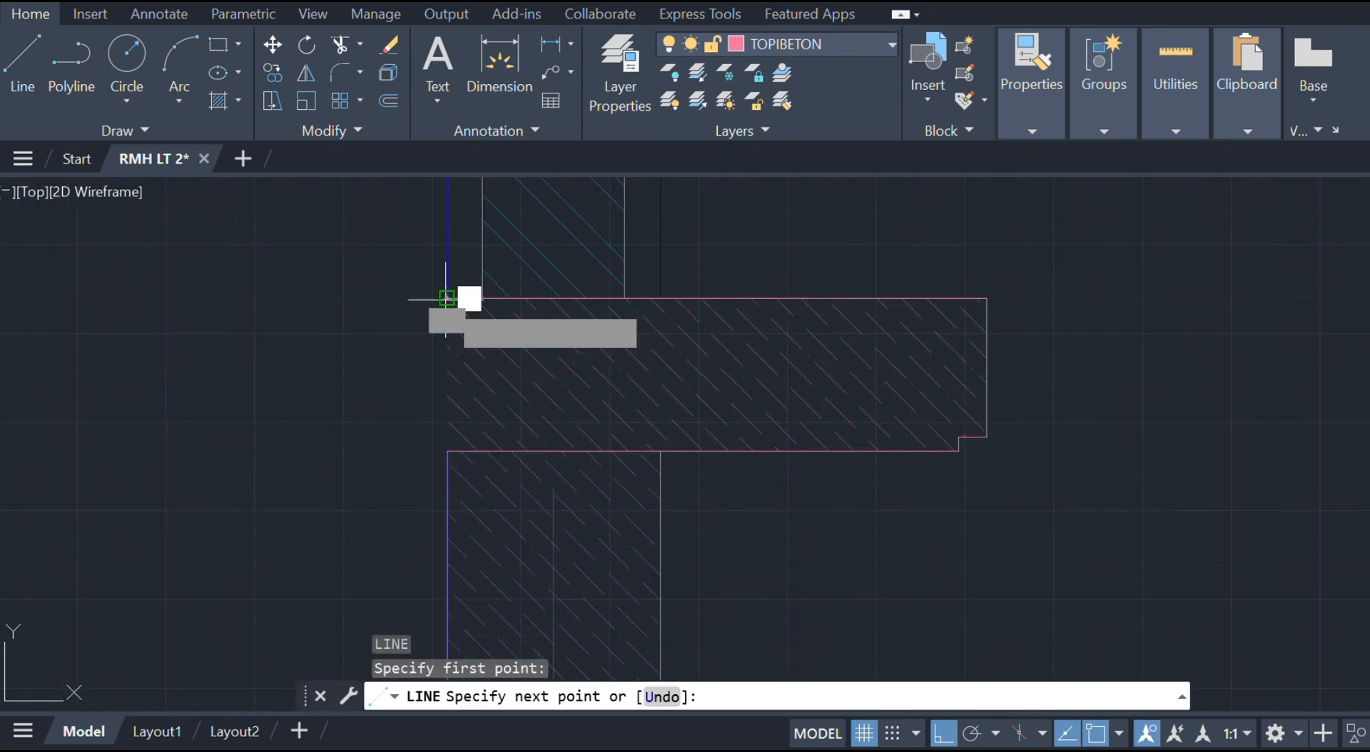
{"action": "left_click", "coordinate": [448, 451]}
{"action": "key", "text": "Escape"}
- Draw a vertical line on the PAGAR layer from the boundary wall's top inner corner down to the ground slab's upper edge
{"action": "scroll", "coordinate": [627, 361], "scroll_direction": "down", "scroll_amount": 4}
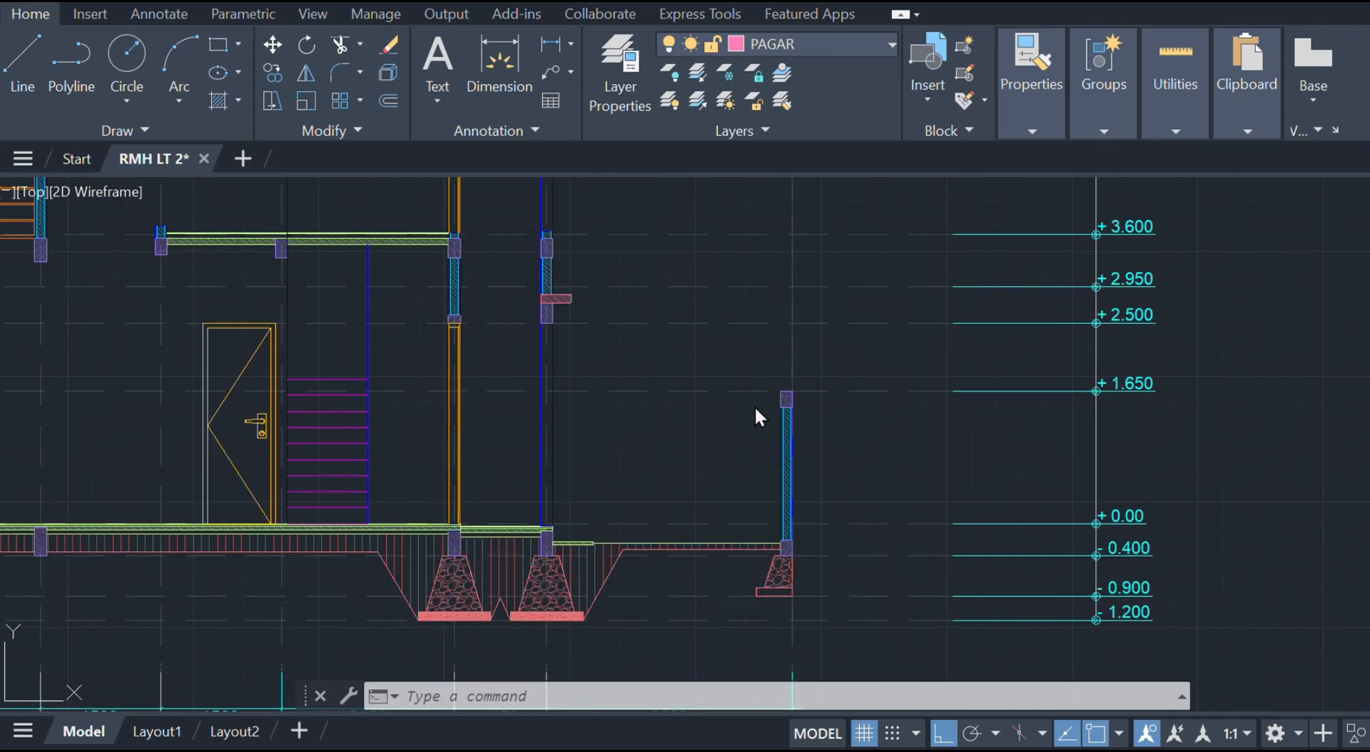
{"action": "scroll", "coordinate": [769, 395], "scroll_direction": "up", "scroll_amount": 6}
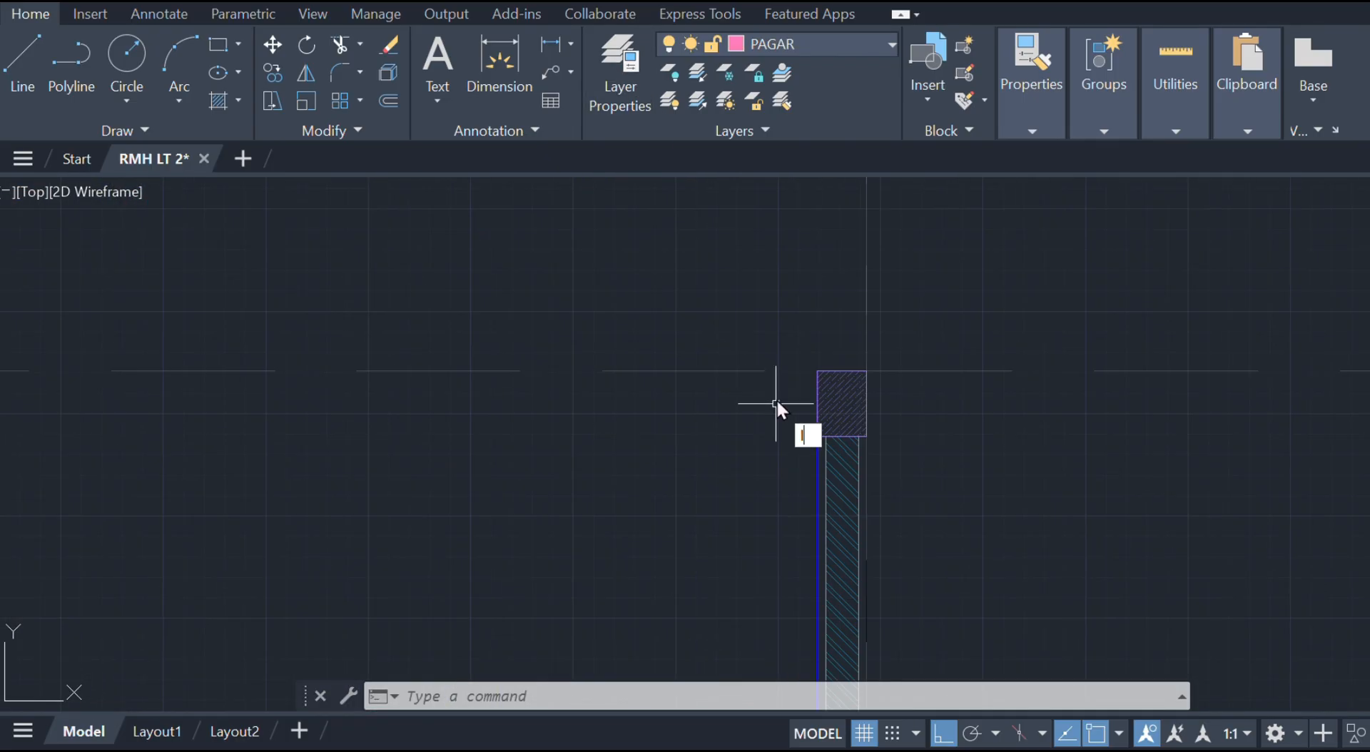
{"action": "key", "text": "Return"}
{"action": "left_click", "coordinate": [817, 372]}
{"action": "scroll", "coordinate": [804, 328], "scroll_direction": "down", "scroll_amount": 5}
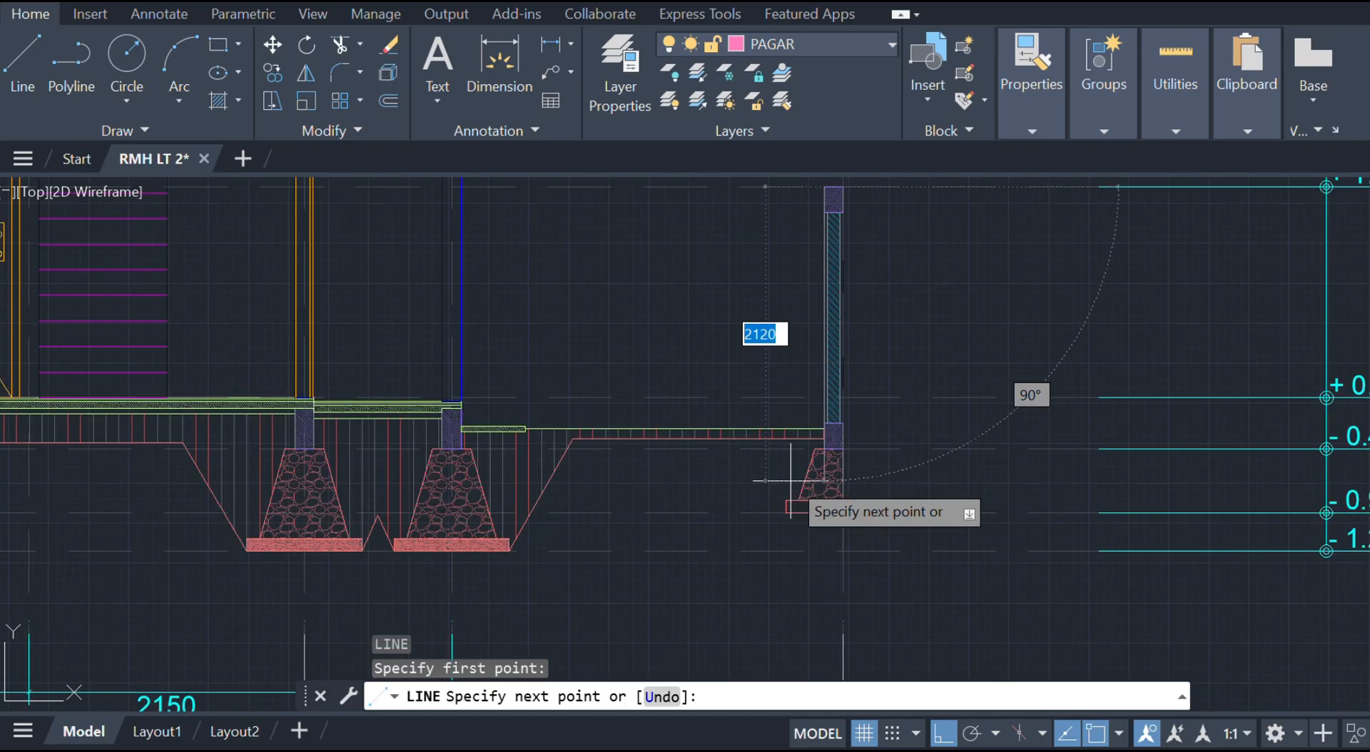
{"action": "scroll", "coordinate": [790, 480], "scroll_direction": "up", "scroll_amount": 10}
{"action": "left_click", "coordinate": [1005, 347]}
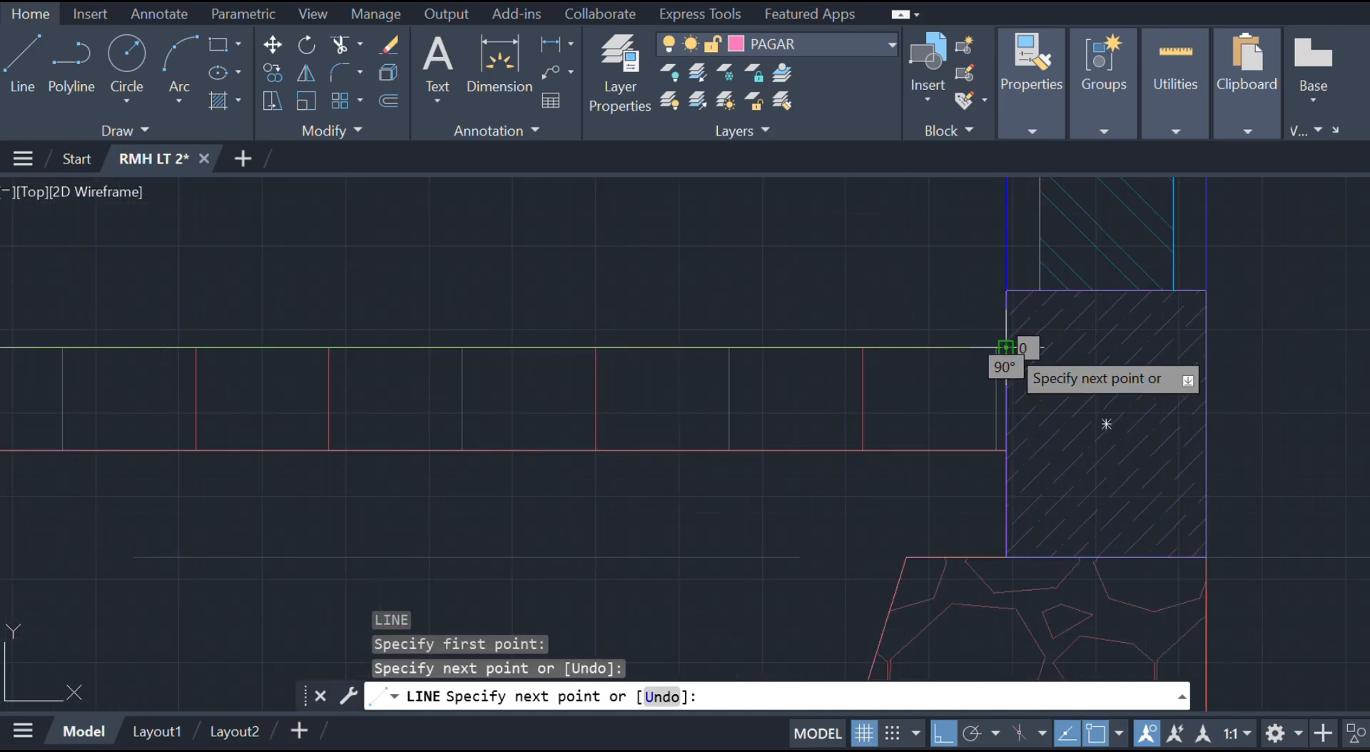
{"action": "key", "text": "Escape"}
- Offset the boundary wall's vertical fence line 50 toward the house
{"action": "left_click", "coordinate": [1008, 279]}
{"action": "scroll", "coordinate": [911, 471], "scroll_direction": "down", "scroll_amount": 4}
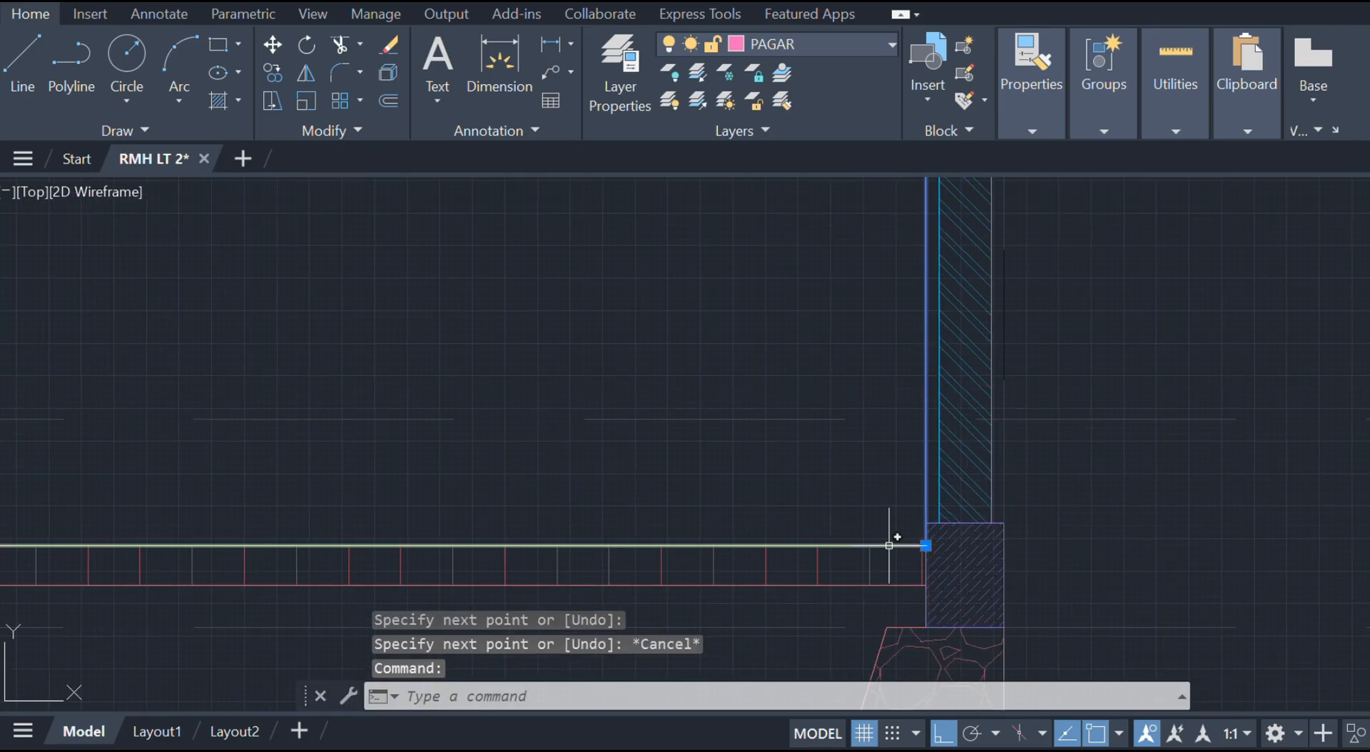
{"action": "type", "text": "o"}
{"action": "key", "text": "Return"}
{"action": "type", "text": "50"}
{"action": "key", "text": "Return"}
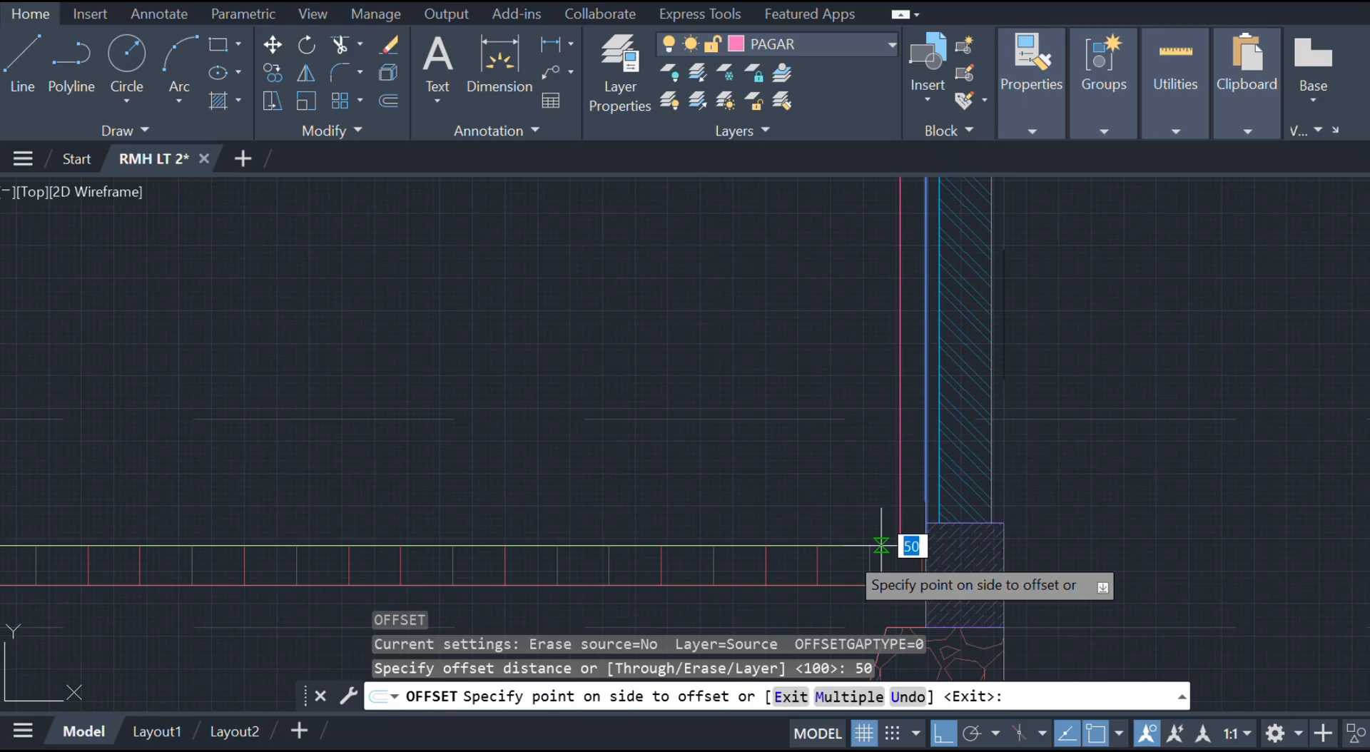
{"action": "left_click", "coordinate": [630, 408]}
{"action": "scroll", "coordinate": [688, 361], "scroll_direction": "down", "scroll_amount": 4}
{"action": "mouse_move", "coordinate": [705, 312]}
{"action": "middle_mouse_down"}
{"action": "mouse_move", "coordinate": [720, 315]}
{"action": "mouse_move", "coordinate": [774, 540]}
{"action": "middle_mouse_up"}
{"action": "key", "text": "Escape"}
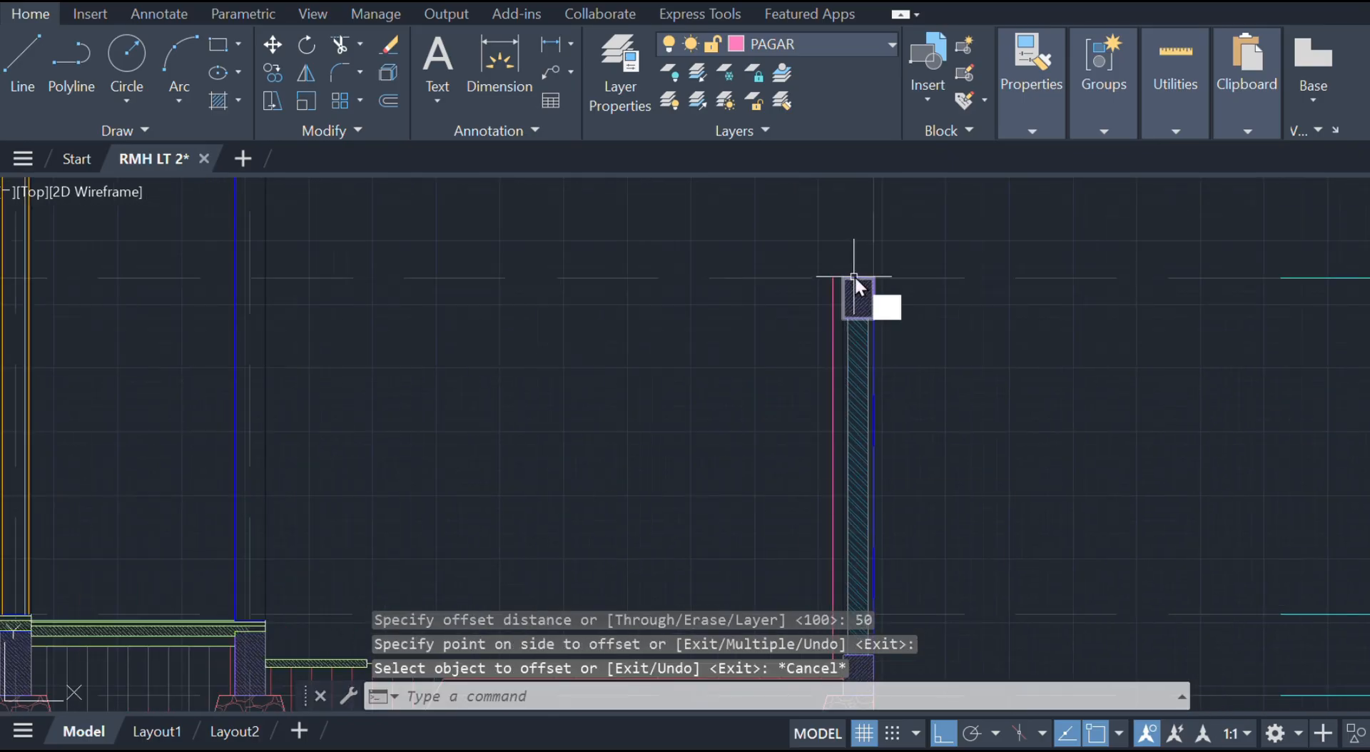
- Draw a horizontal line in segments from the top of the offset fence line across the outer wall to the inner wall face
{"action": "type", "text": "l"}
{"action": "key", "text": "Return"}
{"action": "scroll", "coordinate": [857, 277], "scroll_direction": "up", "scroll_amount": 2}
{"action": "left_click", "coordinate": [835, 278]}
{"action": "mouse_move", "coordinate": [364, 284]}
{"action": "middle_mouse_down"}
{"action": "mouse_move", "coordinate": [1099, 358]}
{"action": "mouse_move", "coordinate": [750, 343]}
{"action": "mouse_move", "coordinate": [669, 359]}
{"action": "middle_mouse_up"}
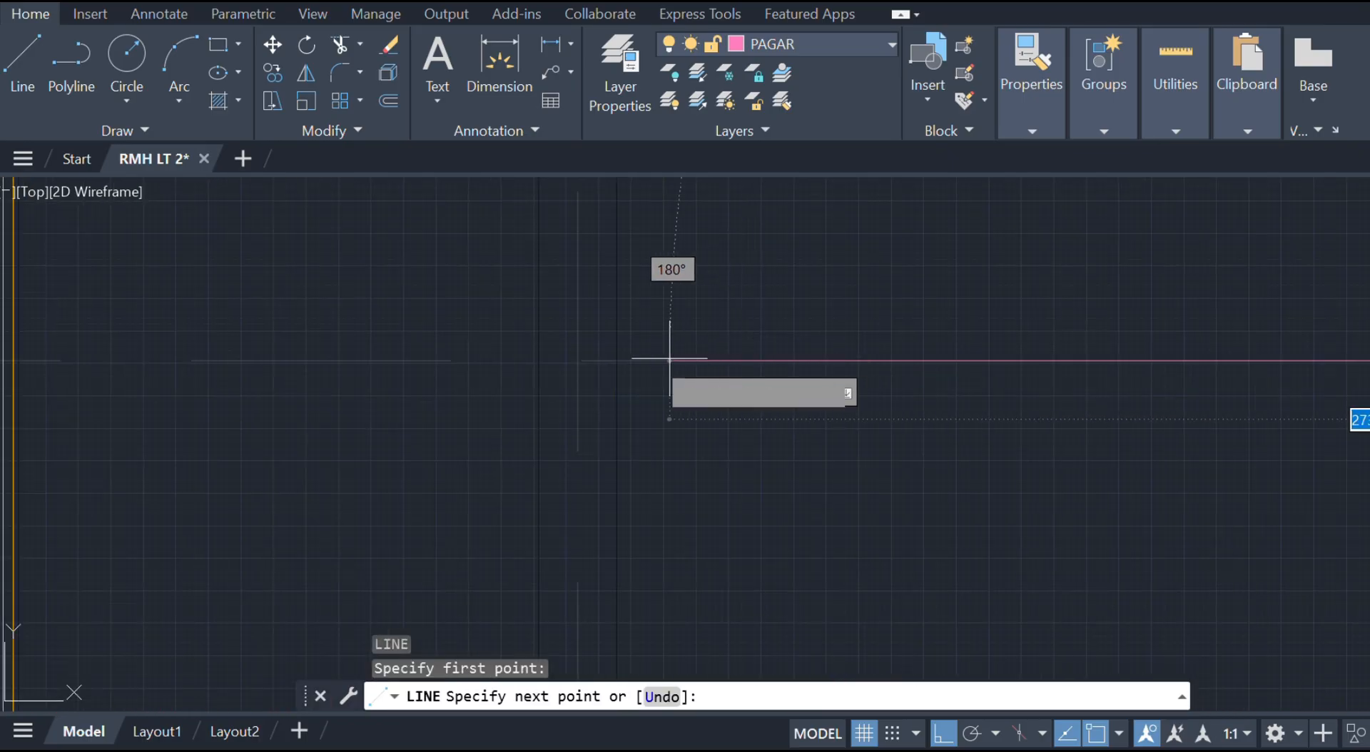
{"action": "left_click", "coordinate": [616, 361]}
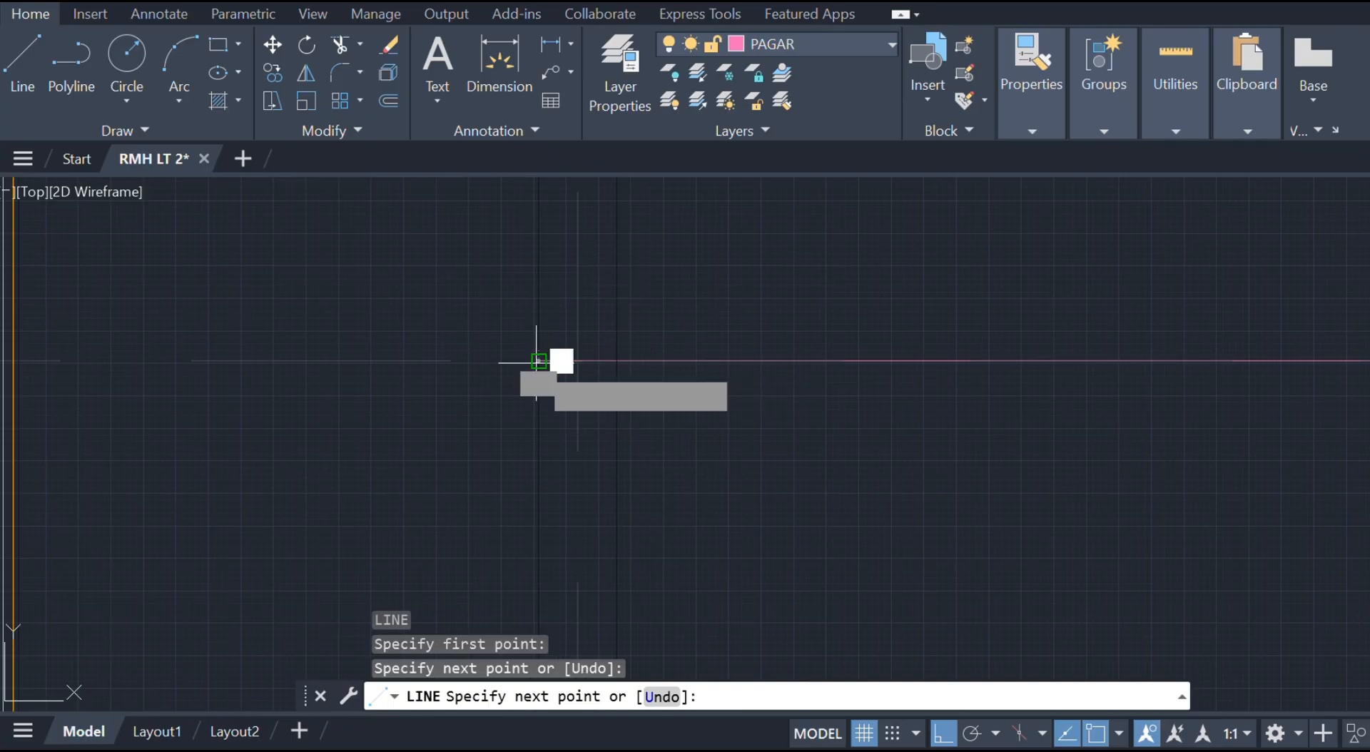
{"action": "left_click", "coordinate": [536, 363]}
{"action": "scroll", "coordinate": [535, 362], "scroll_direction": "down", "scroll_amount": 2}
{"action": "middle_click_drag", "start_coordinate": [480, 359], "coordinate": [742, 369]}
{"action": "left_click", "coordinate": [474, 373]}
{"action": "key", "text": "Escape"}
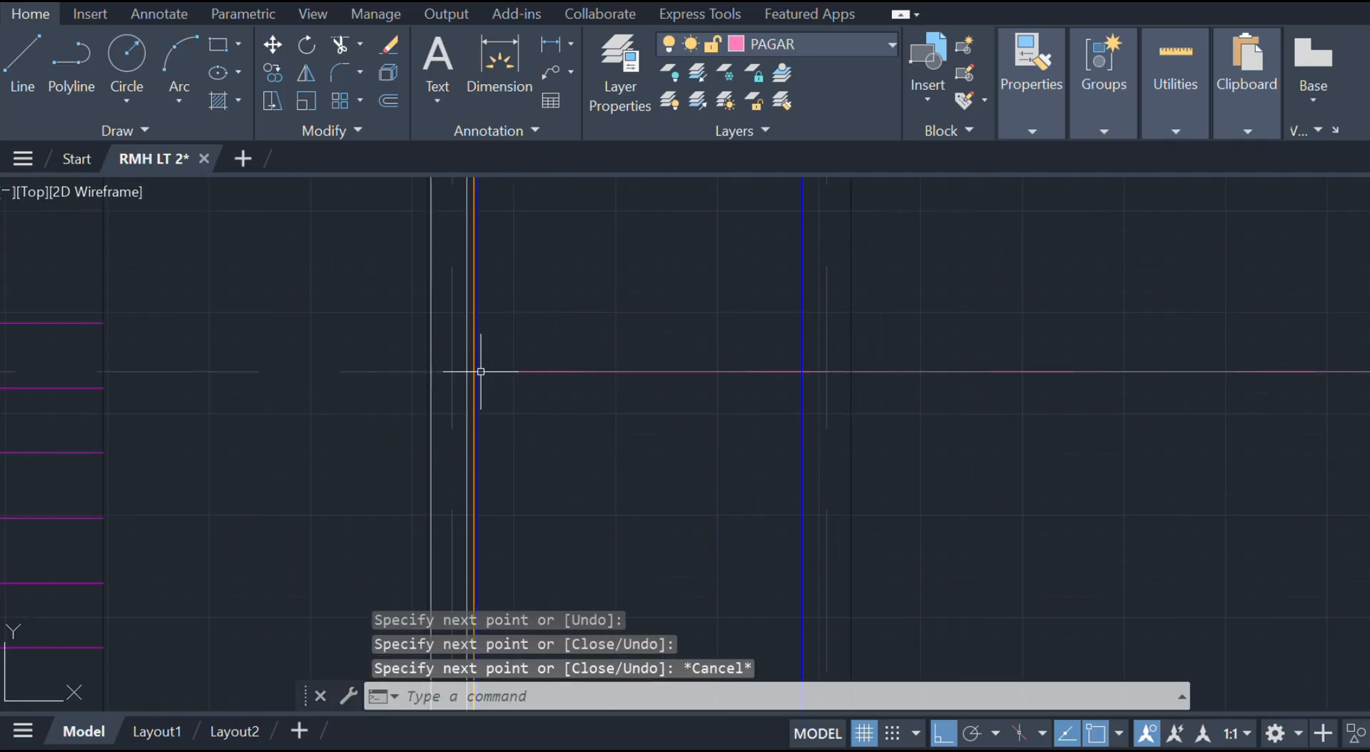
- Offset the two long horizontal fence segments on either side of the outer wall 150 downward
{"action": "left_click", "coordinate": [545, 373]}
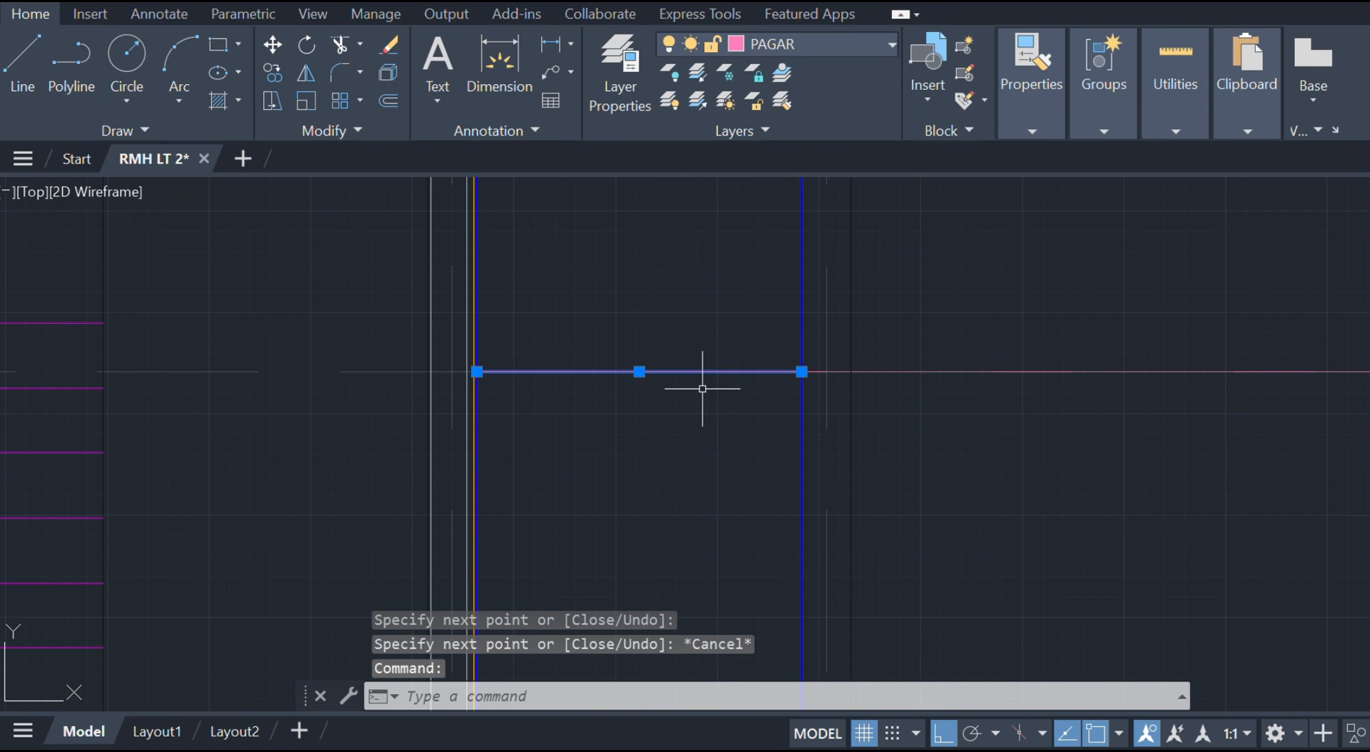
{"action": "type", "text": "o"}
{"action": "key", "text": "Return"}
{"action": "type", "text": "150"}
{"action": "key", "text": "Return"}
{"action": "left_click", "coordinate": [701, 372]}
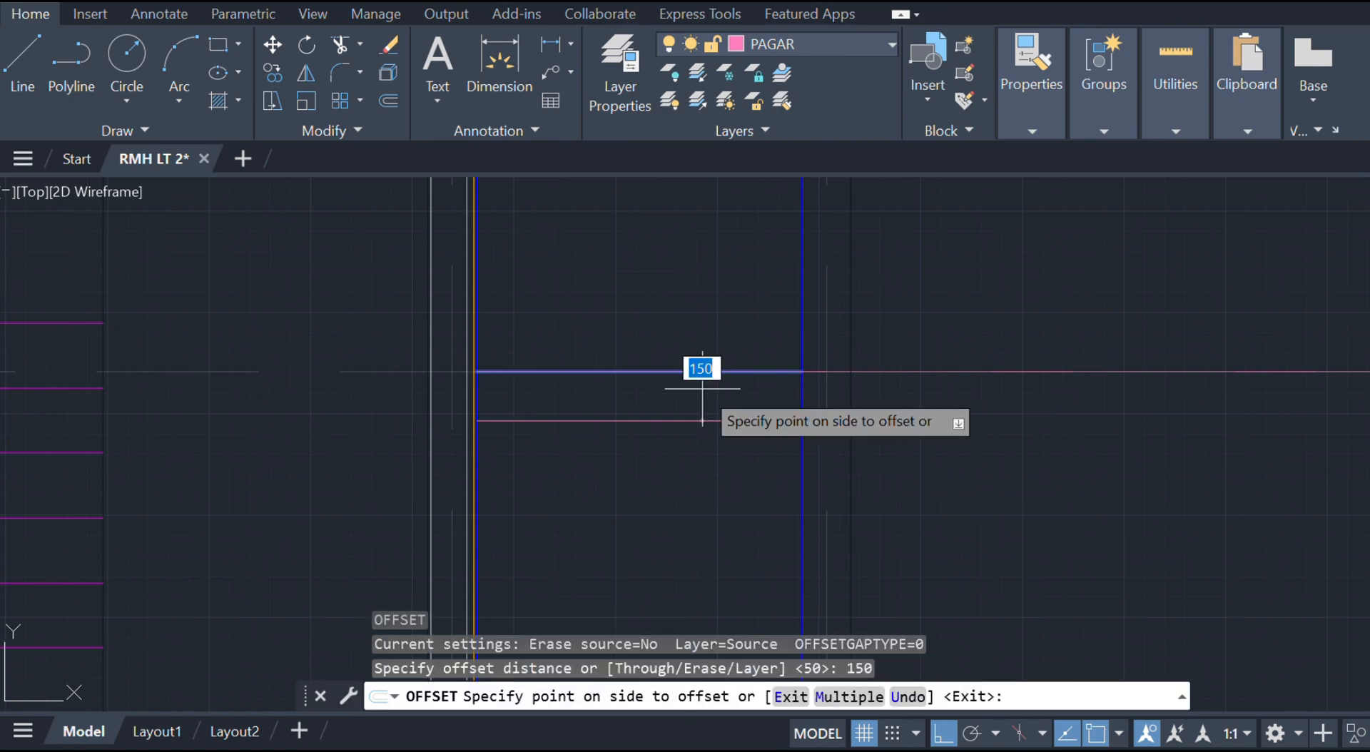
{"action": "left_click", "coordinate": [714, 385]}
{"action": "left_click", "coordinate": [940, 369]}
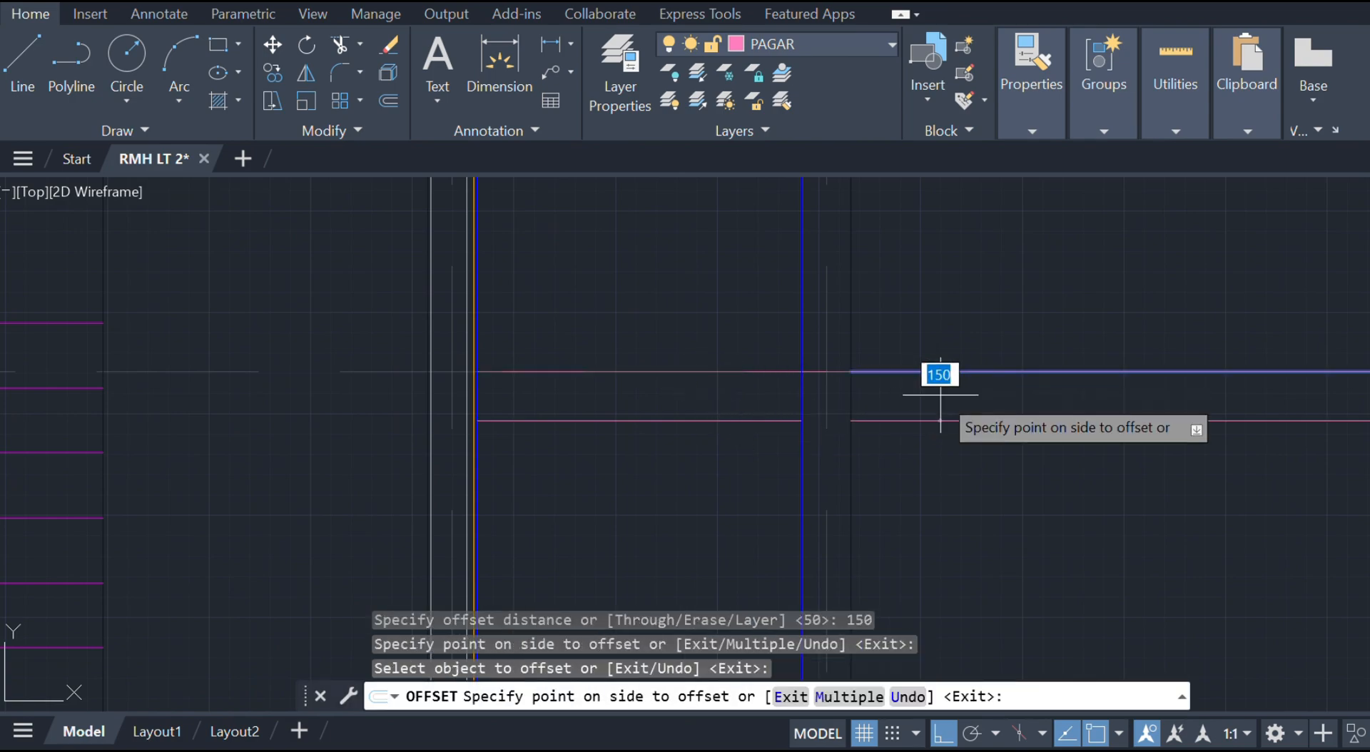
{"action": "left_click", "coordinate": [913, 387]}
{"action": "key", "text": "Escape"}
- Erase the short horizontal fence segment that crosses the outer wall
{"action": "left_click", "coordinate": [832, 371]}
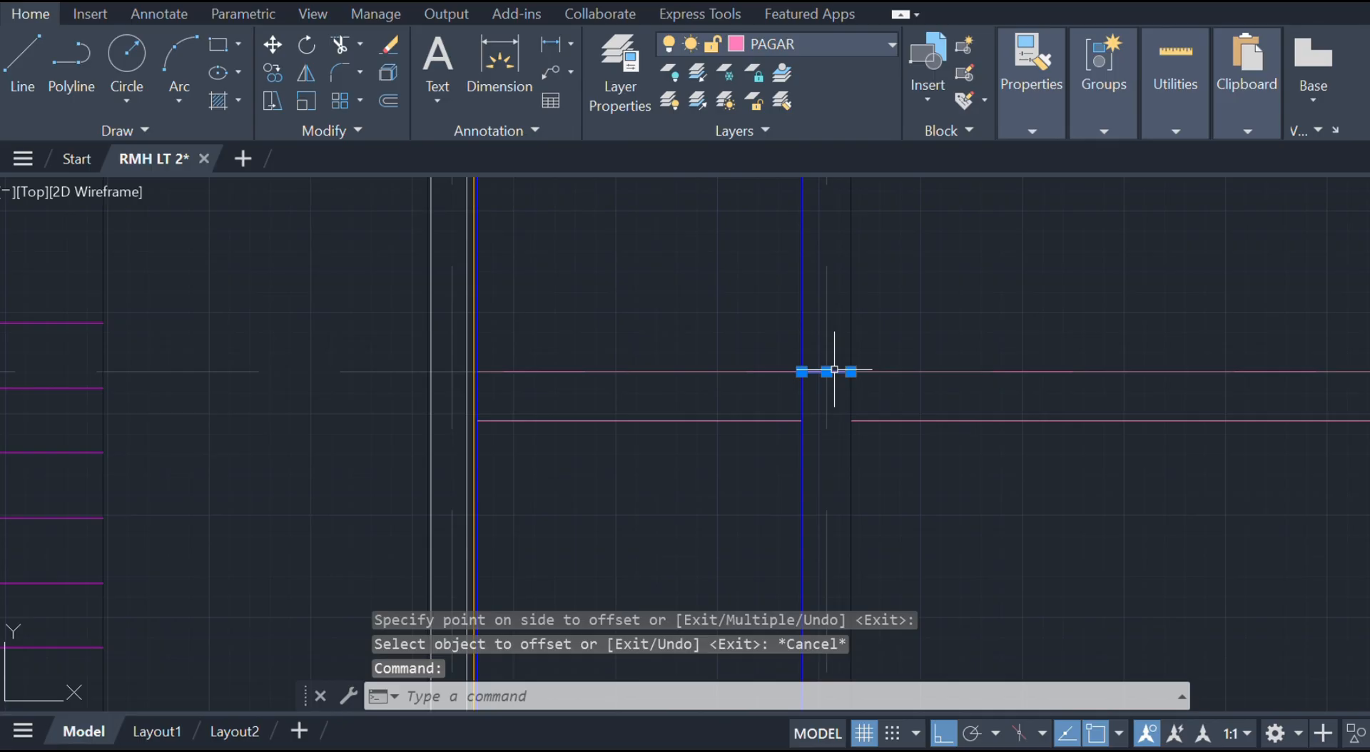
{"action": "key", "text": "Delete"}
- Hatch the small area between the vertical fence line and the beam at the top of the boundary wall
{"action": "scroll", "coordinate": [1018, 407], "scroll_direction": "down", "scroll_amount": 4}
{"action": "middle_click_drag", "start_coordinate": [1018, 407], "coordinate": [800, 434]}
{"action": "scroll", "coordinate": [1076, 433], "scroll_direction": "up", "scroll_amount": 6}
{"action": "middle_click_drag", "start_coordinate": [1105, 443], "coordinate": [879, 449]}
{"action": "key", "text": "Escape"}
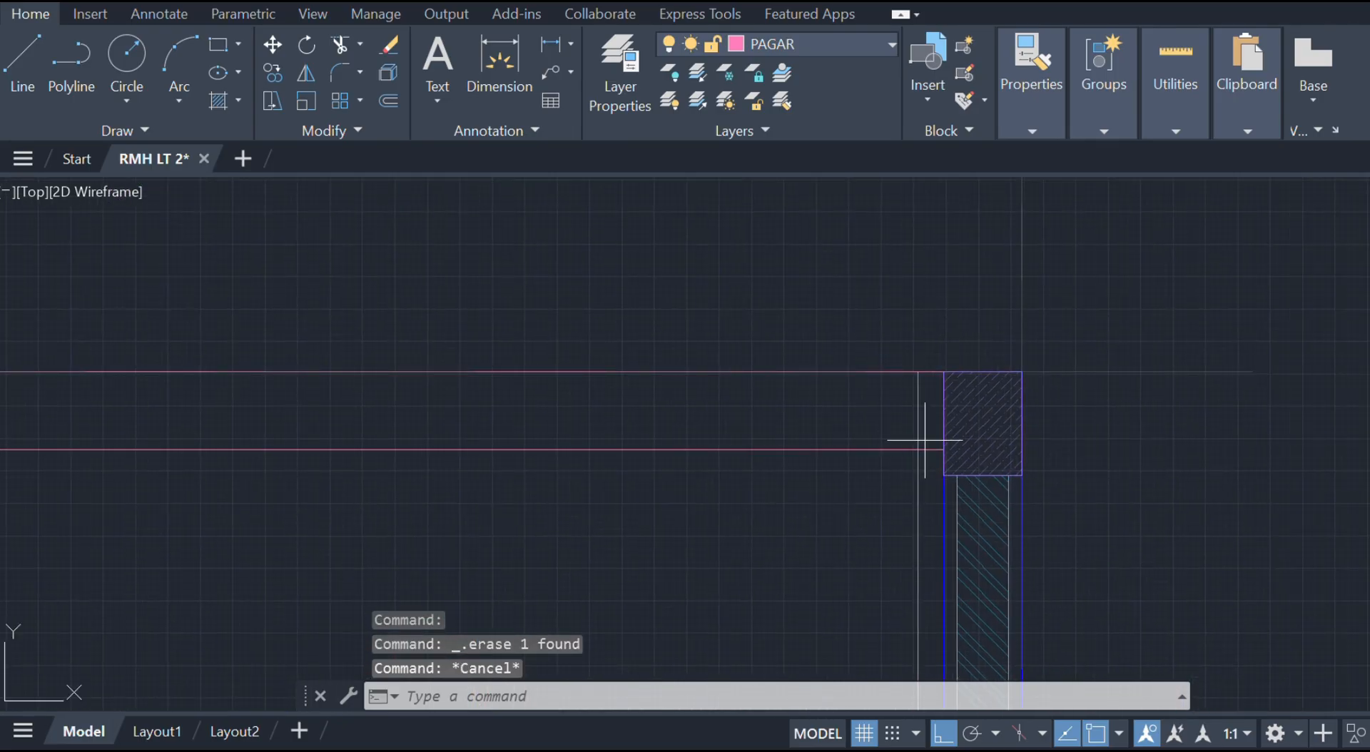
{"action": "type", "text": "h"}
{"action": "key", "text": "Return"}
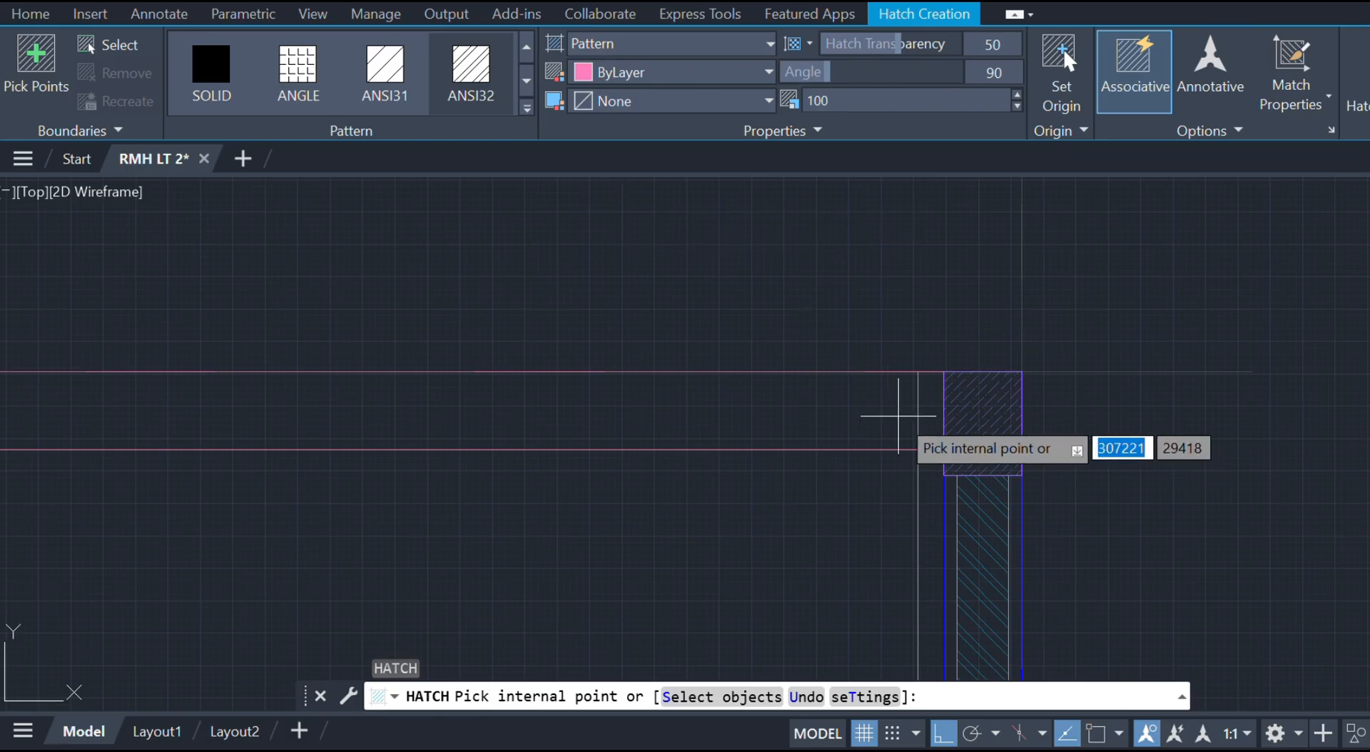
{"action": "key", "text": "Escape"}
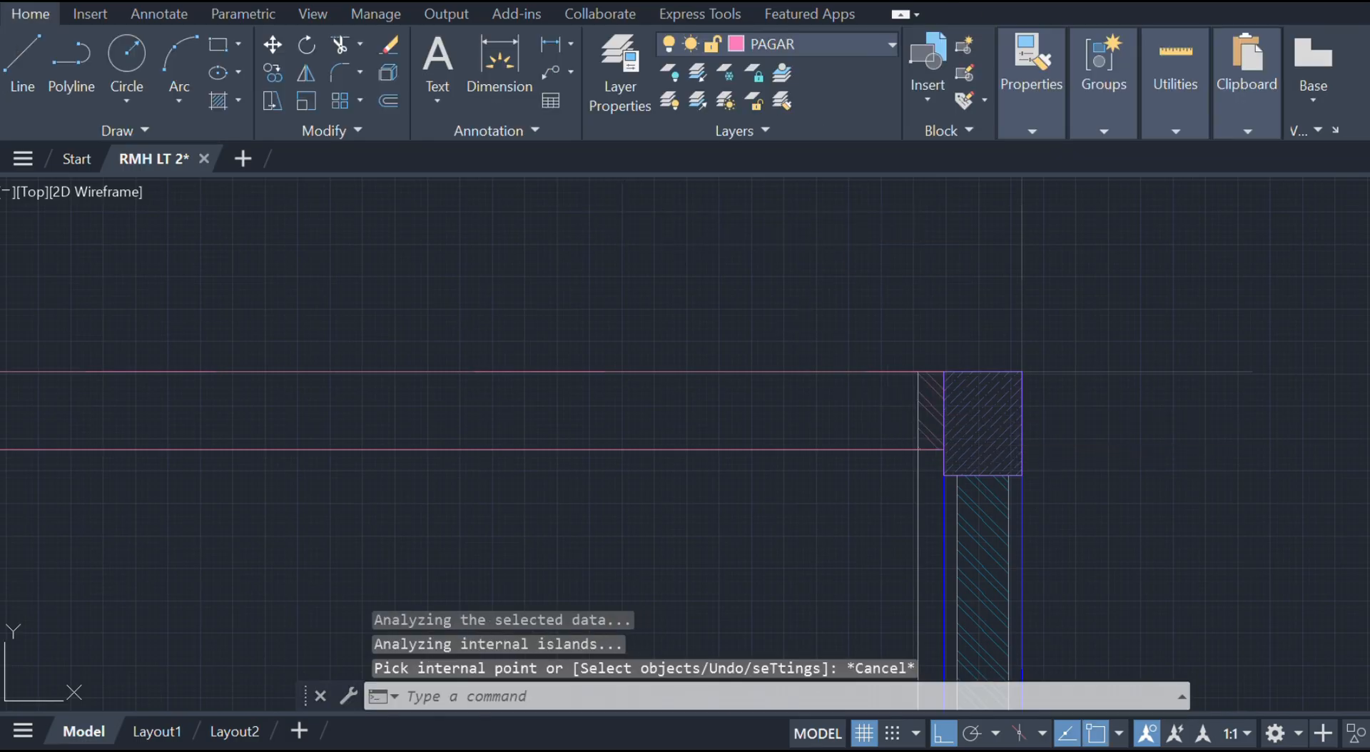
{"action": "type", "text": "l"}
{"action": "key", "text": "Return"}
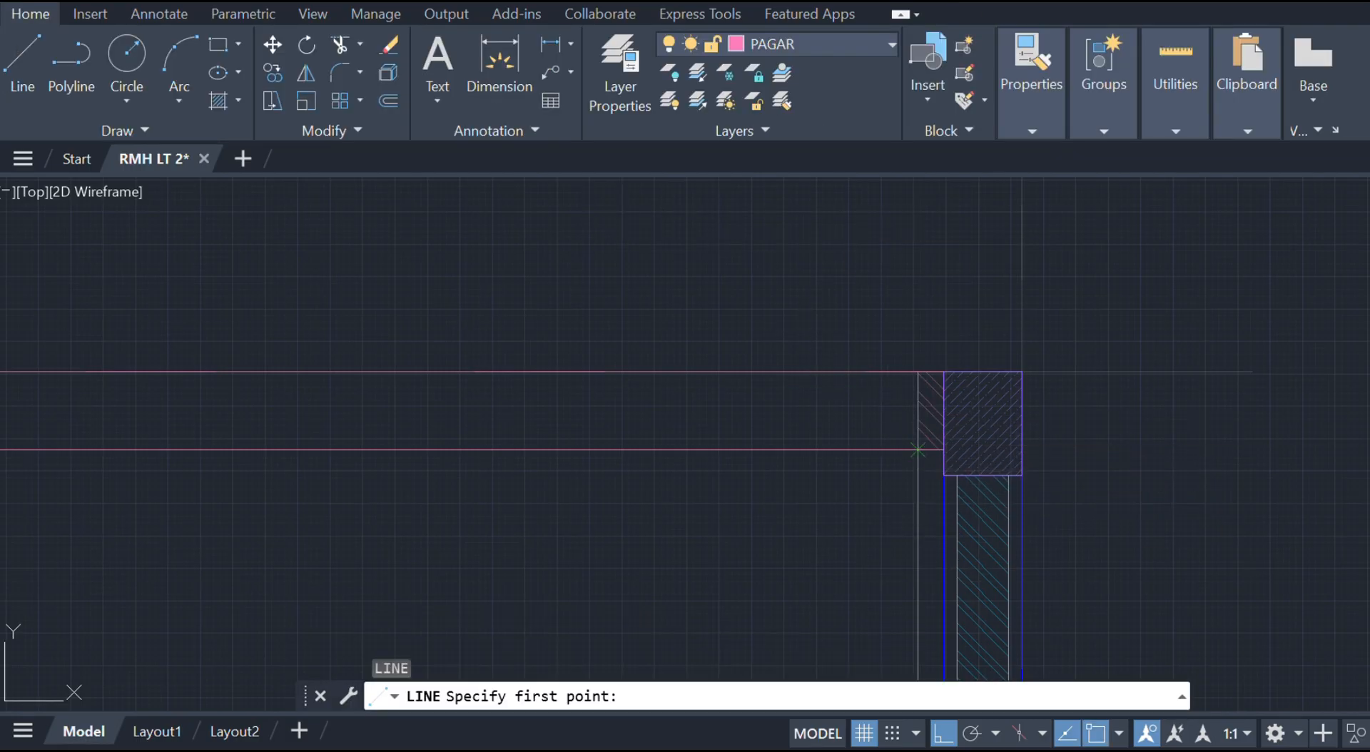
{"action": "key", "text": "Escape"}
{"action": "left_click", "coordinate": [879, 450]}
{"action": "key", "text": "Escape"}
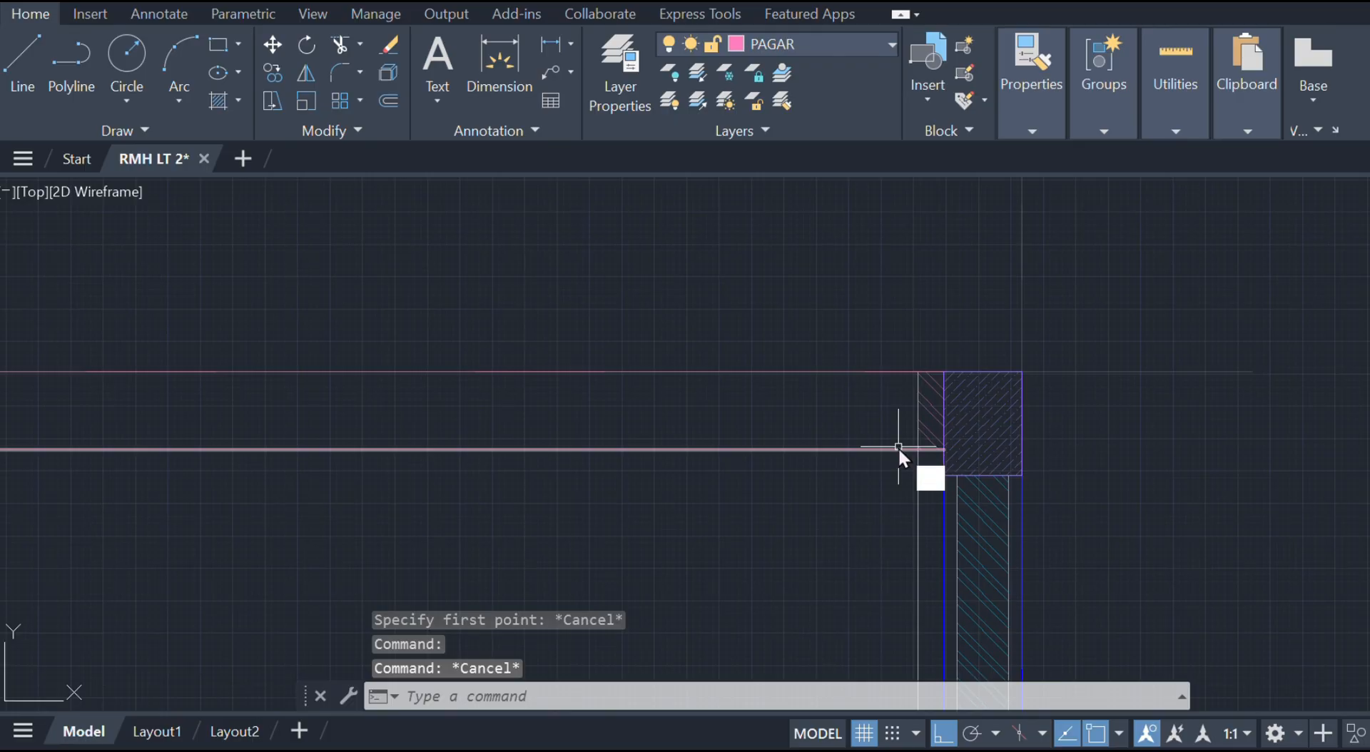
- Draw a horizontal line along the lower fence rail from the vertical fence line to the outer wall's face
{"action": "type", "text": "l"}
{"action": "key", "text": "Return"}
{"action": "left_click", "coordinate": [917, 450]}
{"action": "scroll", "coordinate": [725, 429], "scroll_direction": "down", "scroll_amount": 4}
{"action": "middle_click_drag", "start_coordinate": [725, 428], "coordinate": [1170, 428]}
{"action": "scroll", "coordinate": [774, 450], "scroll_direction": "up", "scroll_amount": 4}
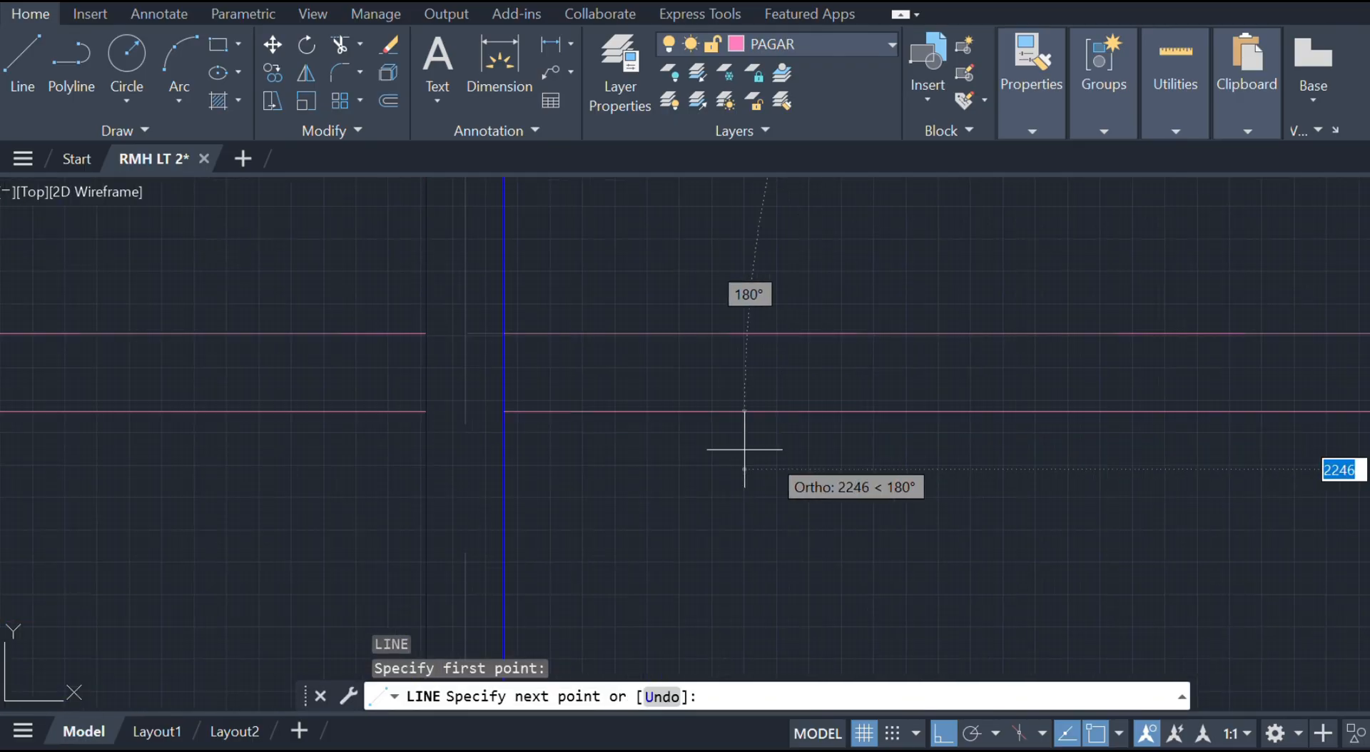
{"action": "key", "text": "Escape"}
- Divide the newly drawn lower rail line between the outer wall and the boundary wall into 5 segments
{"action": "mouse_move", "coordinate": [572, 428]}
{"action": "middle_mouse_down"}
{"action": "mouse_move", "coordinate": [679, 432]}
{"action": "mouse_move", "coordinate": [592, 433]}
{"action": "middle_mouse_up"}
{"action": "left_click", "coordinate": [690, 413]}
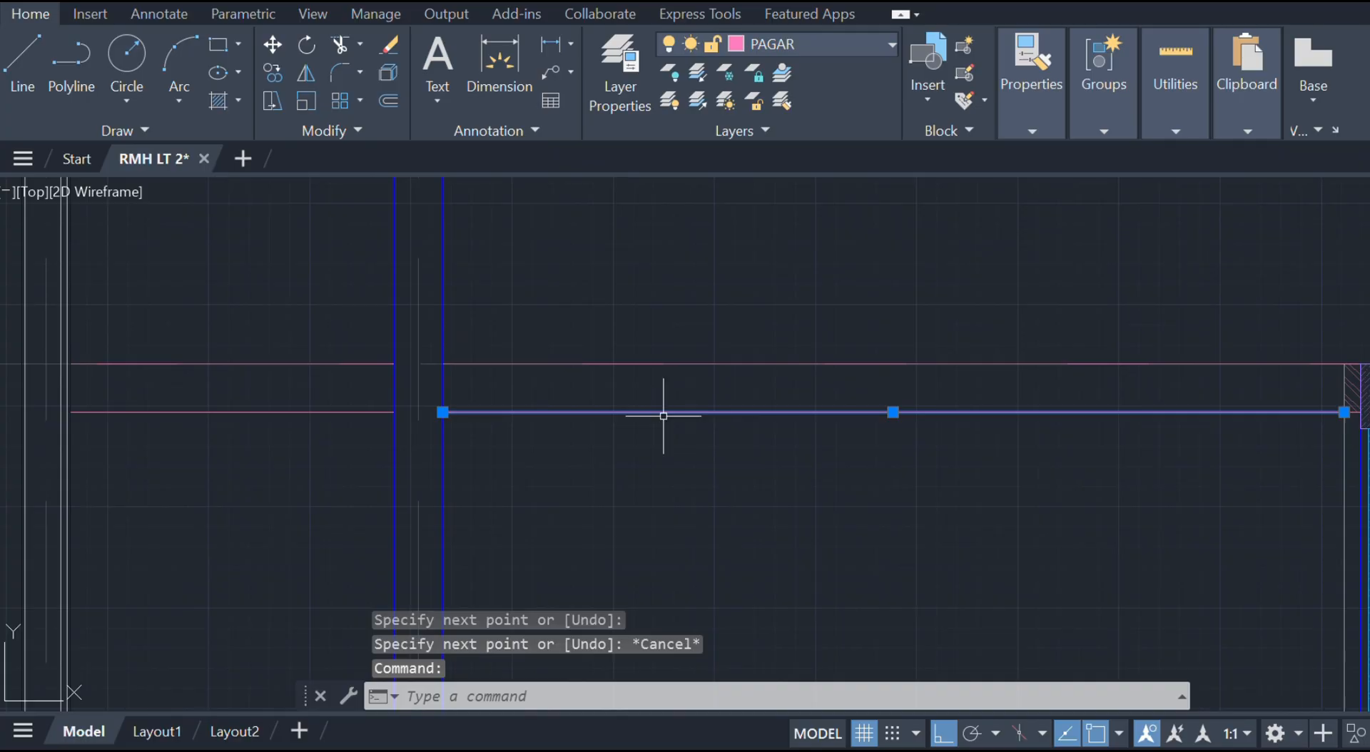
{"action": "key", "text": "Return"}
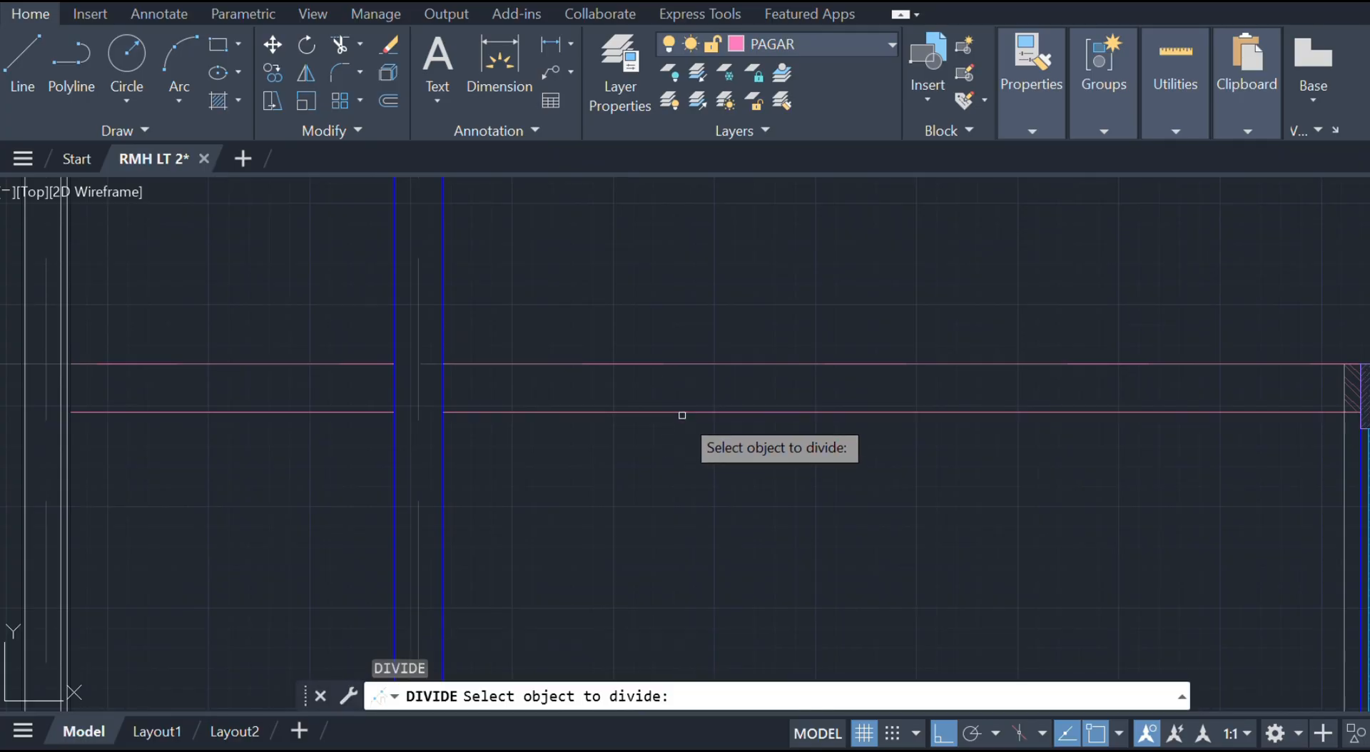
{"action": "left_click", "coordinate": [686, 413]}
{"action": "type", "text": "5"}
{"action": "key", "text": "Return"}
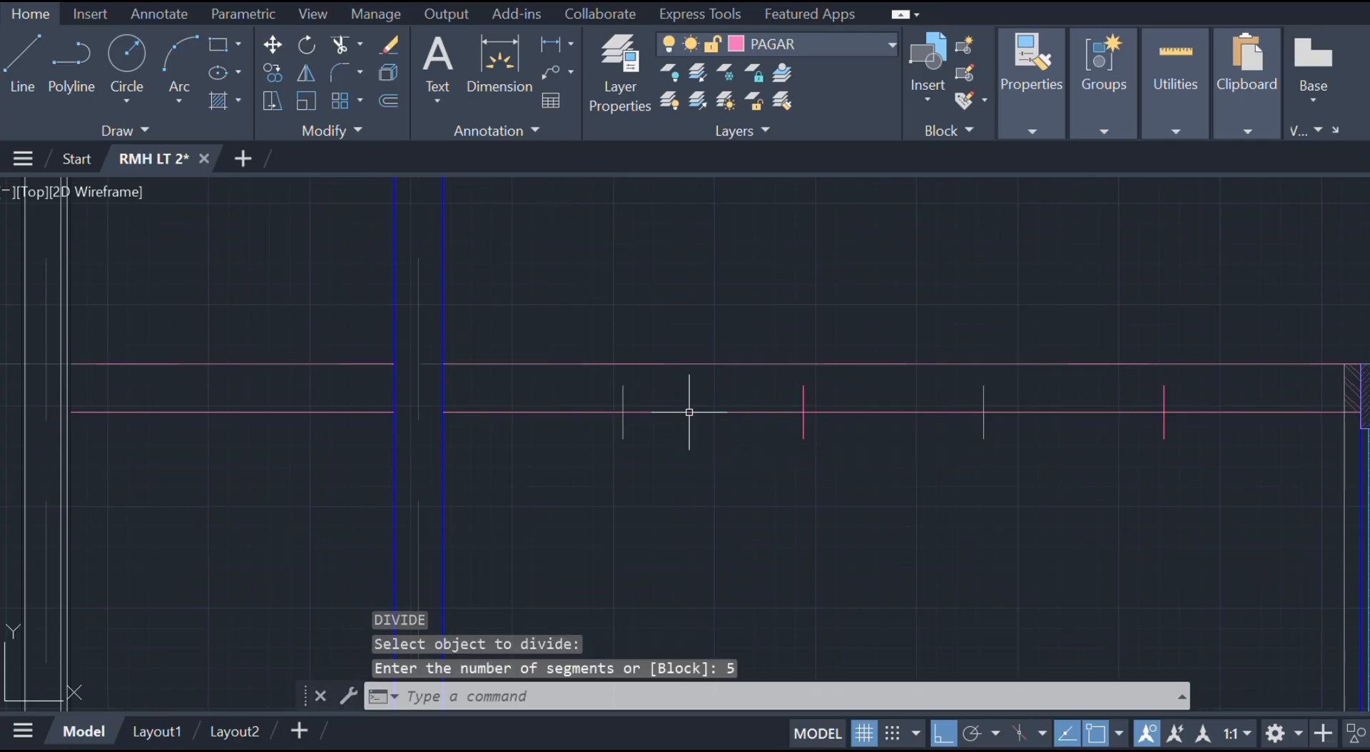
- Draw a multiline with Zero justification and scale 10 from the division point nearest the outer wall down to the ground line
{"action": "key", "text": "Escape"}
{"action": "type", "text": "ml"}
{"action": "key", "text": "Return"}
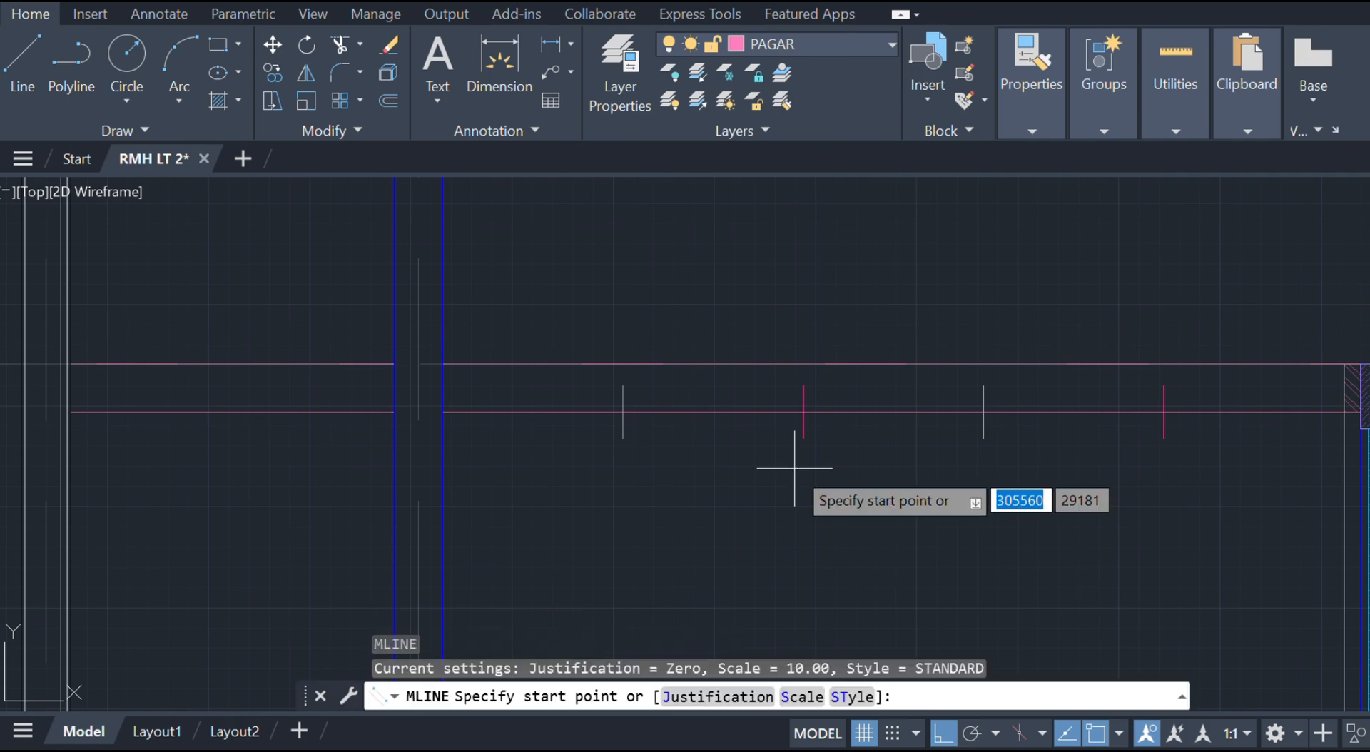
{"action": "type", "text": "j"}
{"action": "key", "text": "Return"}
{"action": "type", "text": "s"}
{"action": "key", "text": "Return"}
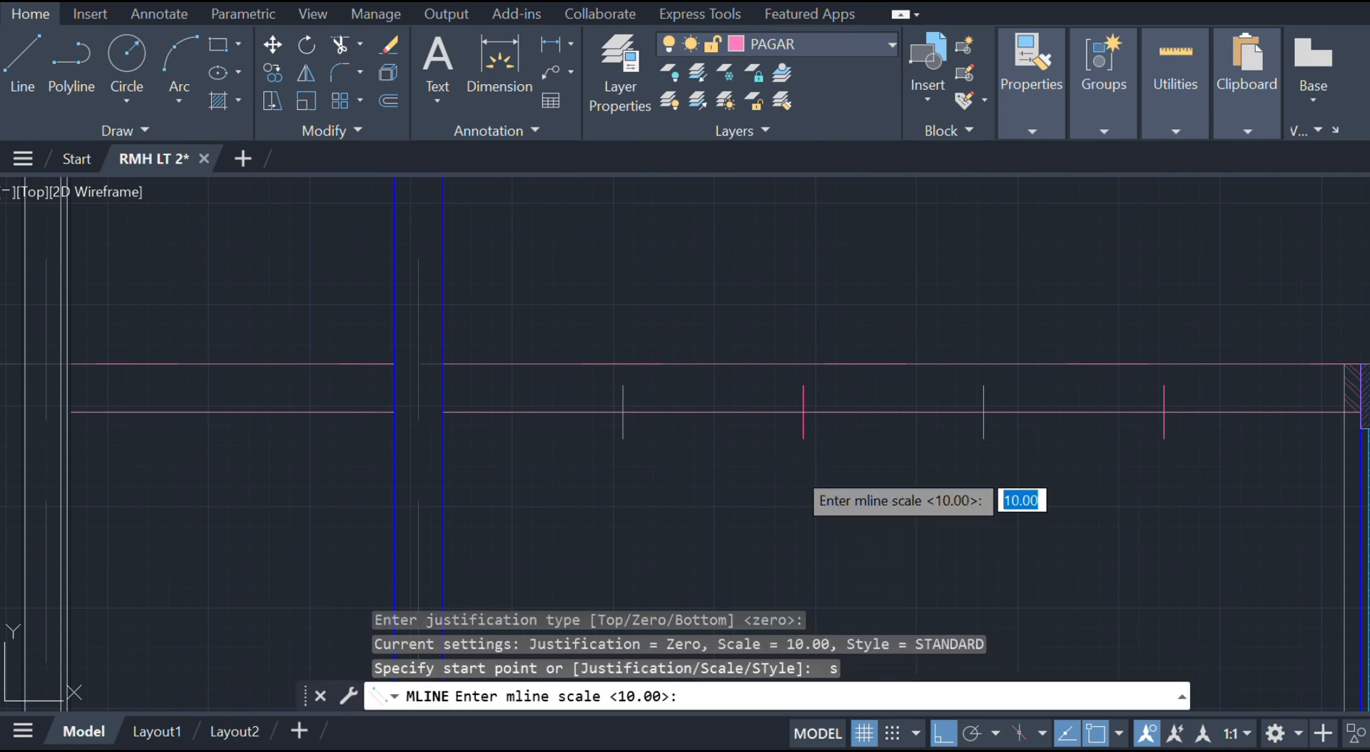
{"action": "key", "text": "Return"}
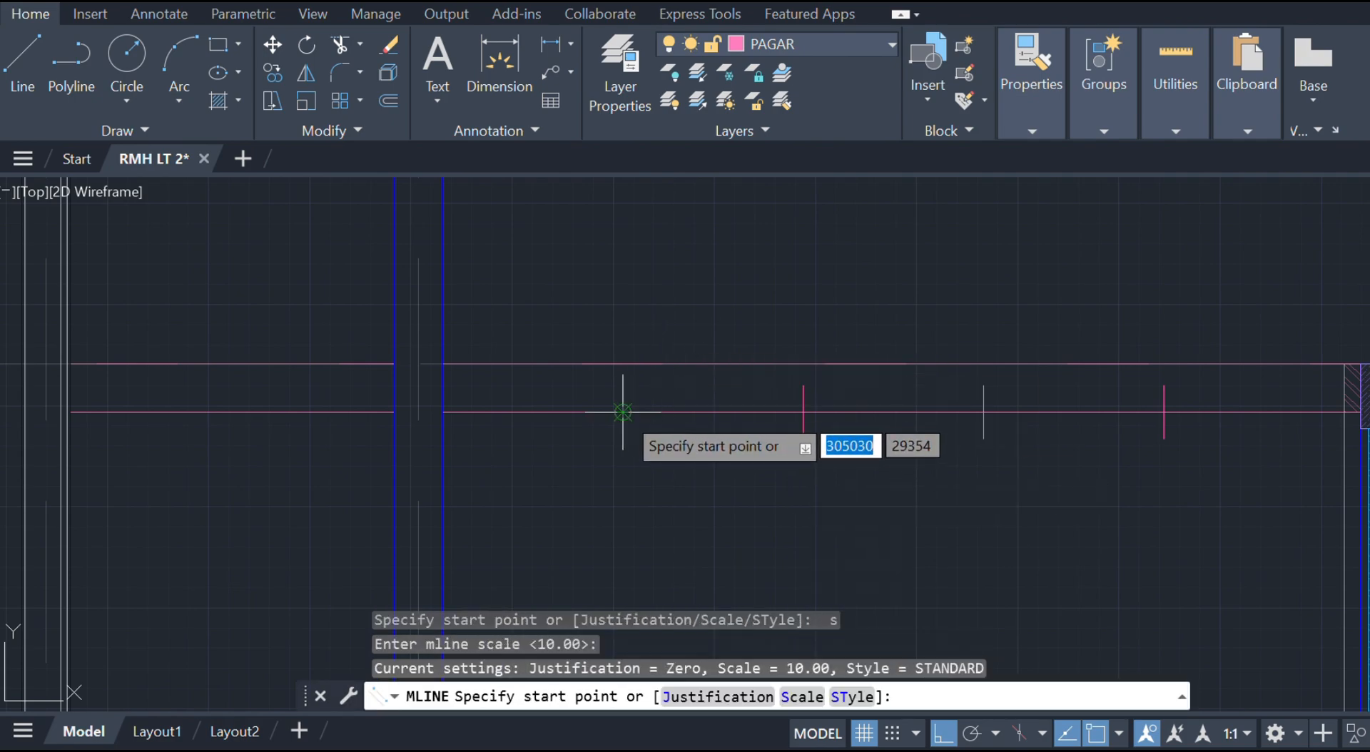
{"action": "left_click", "coordinate": [623, 412]}
{"action": "scroll", "coordinate": [641, 525], "scroll_direction": "down", "scroll_amount": 3}
{"action": "middle_click_drag", "start_coordinate": [642, 526], "coordinate": [665, 251]}
{"action": "scroll", "coordinate": [674, 329], "scroll_direction": "up", "scroll_amount": 3}
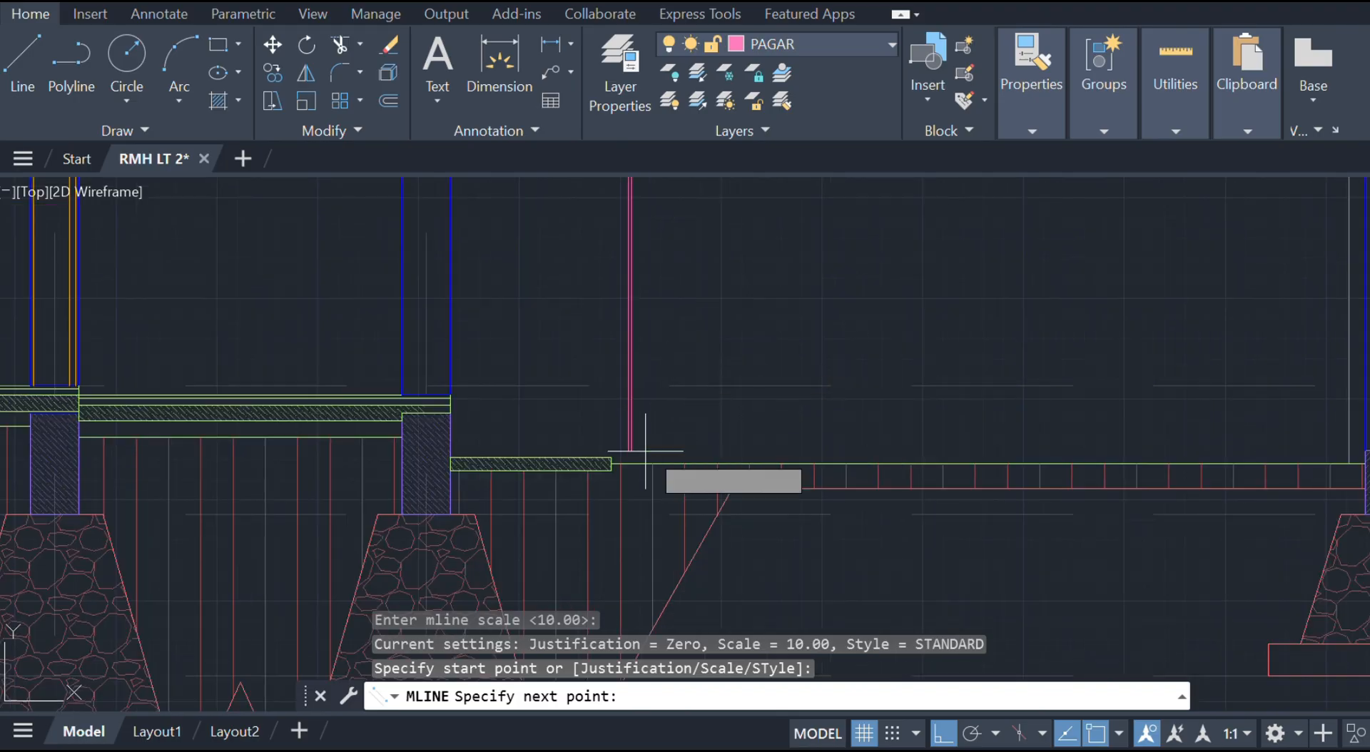
{"action": "left_click", "coordinate": [631, 455]}
{"action": "key", "text": "Escape"}
- Draw a multiline fence bar from the second division point from the outer wall down to the ground line
{"action": "middle_click_drag", "start_coordinate": [723, 196], "coordinate": [721, 298]}
{"action": "key", "text": "Return"}
{"action": "scroll", "coordinate": [751, 325], "scroll_direction": "up", "scroll_amount": 2}
{"action": "left_click", "coordinate": [740, 324]}
{"action": "scroll", "coordinate": [742, 342], "scroll_direction": "down", "scroll_amount": 3}
{"action": "scroll", "coordinate": [738, 478], "scroll_direction": "up", "scroll_amount": 3}
{"action": "scroll", "coordinate": [721, 307], "scroll_direction": "up", "scroll_amount": 2}
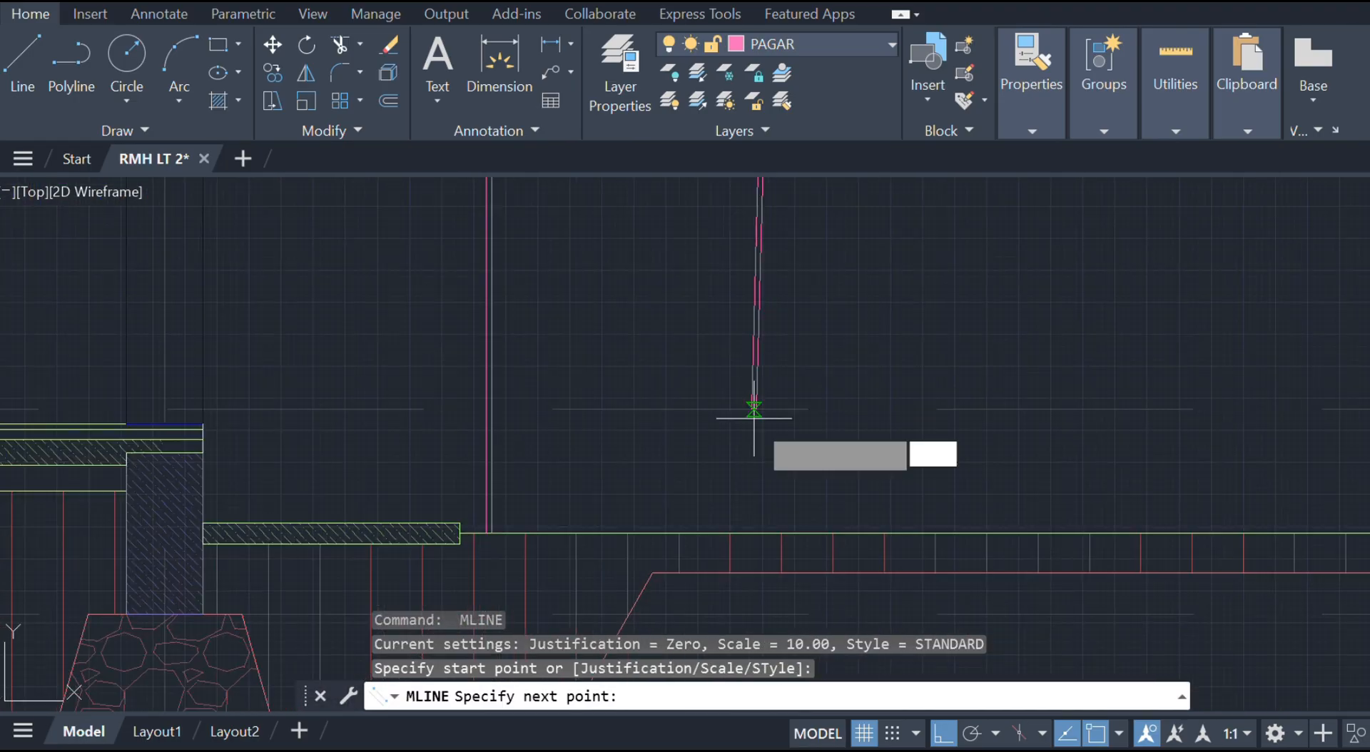
{"action": "left_click", "coordinate": [774, 533]}
{"action": "key", "text": "Escape"}
- Draw a multiline fence bar from the third division point from the outer wall down to the ground line
{"action": "scroll", "coordinate": [749, 571], "scroll_direction": "down", "scroll_amount": 4}
{"action": "scroll", "coordinate": [814, 362], "scroll_direction": "up", "scroll_amount": 4}
{"action": "key", "text": "Return"}
{"action": "left_click", "coordinate": [768, 383]}
{"action": "scroll", "coordinate": [782, 517], "scroll_direction": "down", "scroll_amount": 3}
{"action": "middle_click_drag", "start_coordinate": [780, 528], "coordinate": [867, 214]}
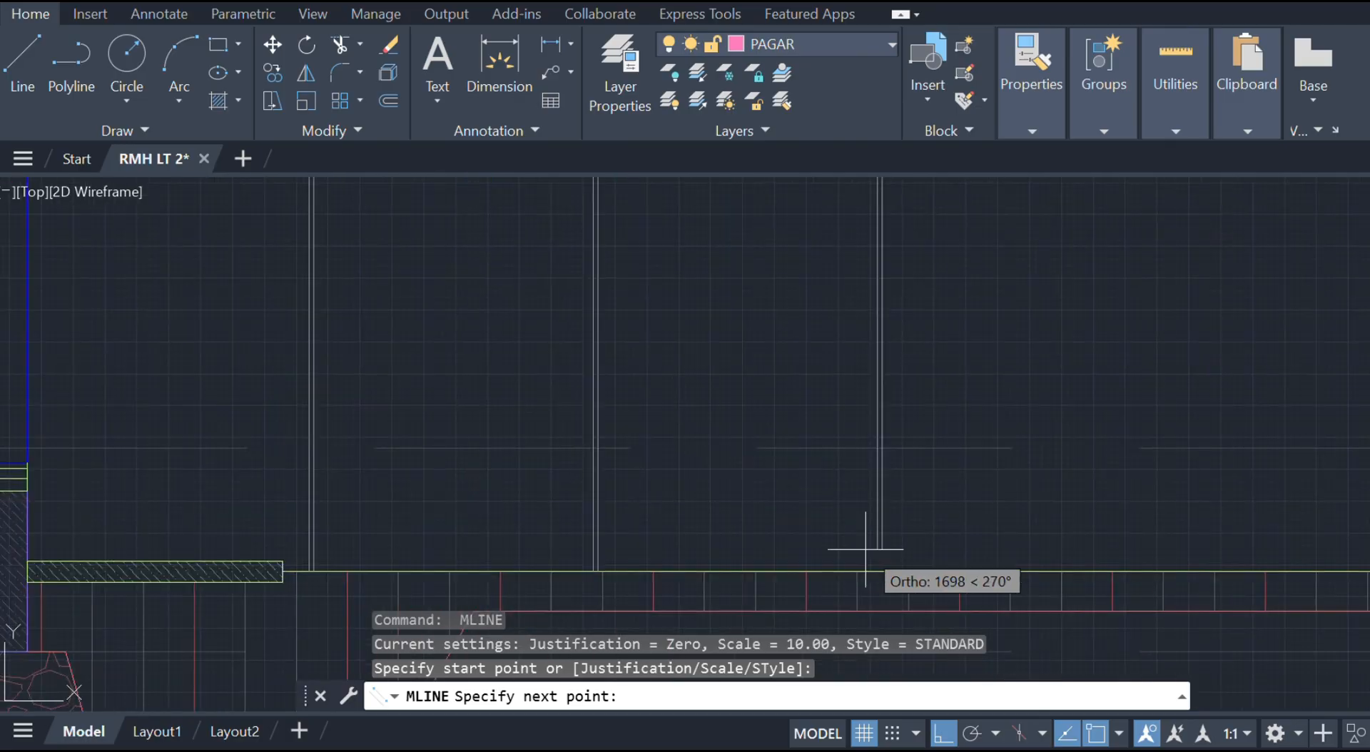
{"action": "left_click", "coordinate": [877, 569]}
{"action": "scroll", "coordinate": [878, 564], "scroll_direction": "down", "scroll_amount": 5}
{"action": "scroll", "coordinate": [963, 307], "scroll_direction": "up", "scroll_amount": 3}
{"action": "key", "text": "Escape"}
- Draw a multiline fence bar from the fourth division point, nearest the boundary wall, down to the ground line
{"action": "scroll", "coordinate": [958, 243], "scroll_direction": "up", "scroll_amount": 4}
{"action": "key", "text": "Return"}
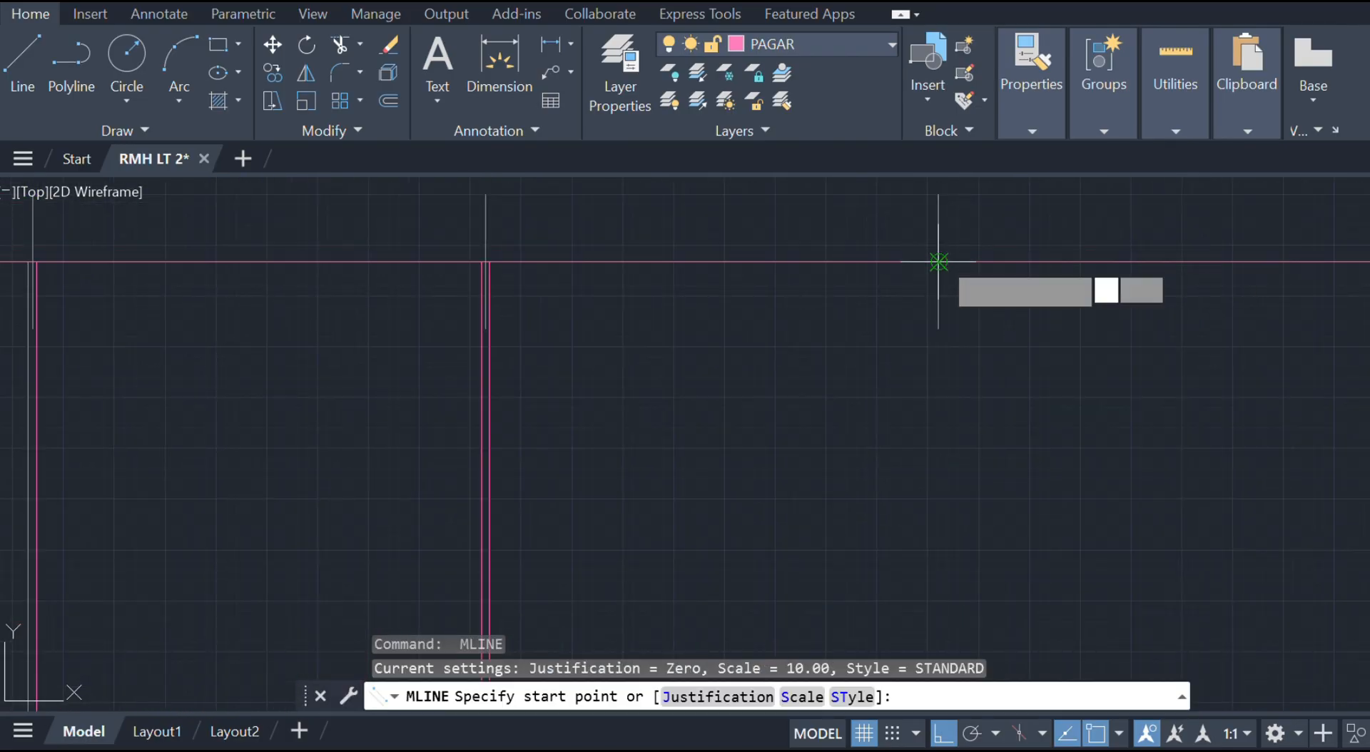
{"action": "left_click", "coordinate": [939, 261]}
{"action": "scroll", "coordinate": [948, 544], "scroll_direction": "down", "scroll_amount": 4}
{"action": "scroll", "coordinate": [957, 544], "scroll_direction": "up", "scroll_amount": 3}
{"action": "left_click", "coordinate": [957, 544]}
{"action": "key", "text": "Escape"}
- Erase the four division point markers along the lower fence rail
{"action": "scroll", "coordinate": [957, 542], "scroll_direction": "down", "scroll_amount": 3}
{"action": "scroll", "coordinate": [512, 288], "scroll_direction": "up", "scroll_amount": 3}
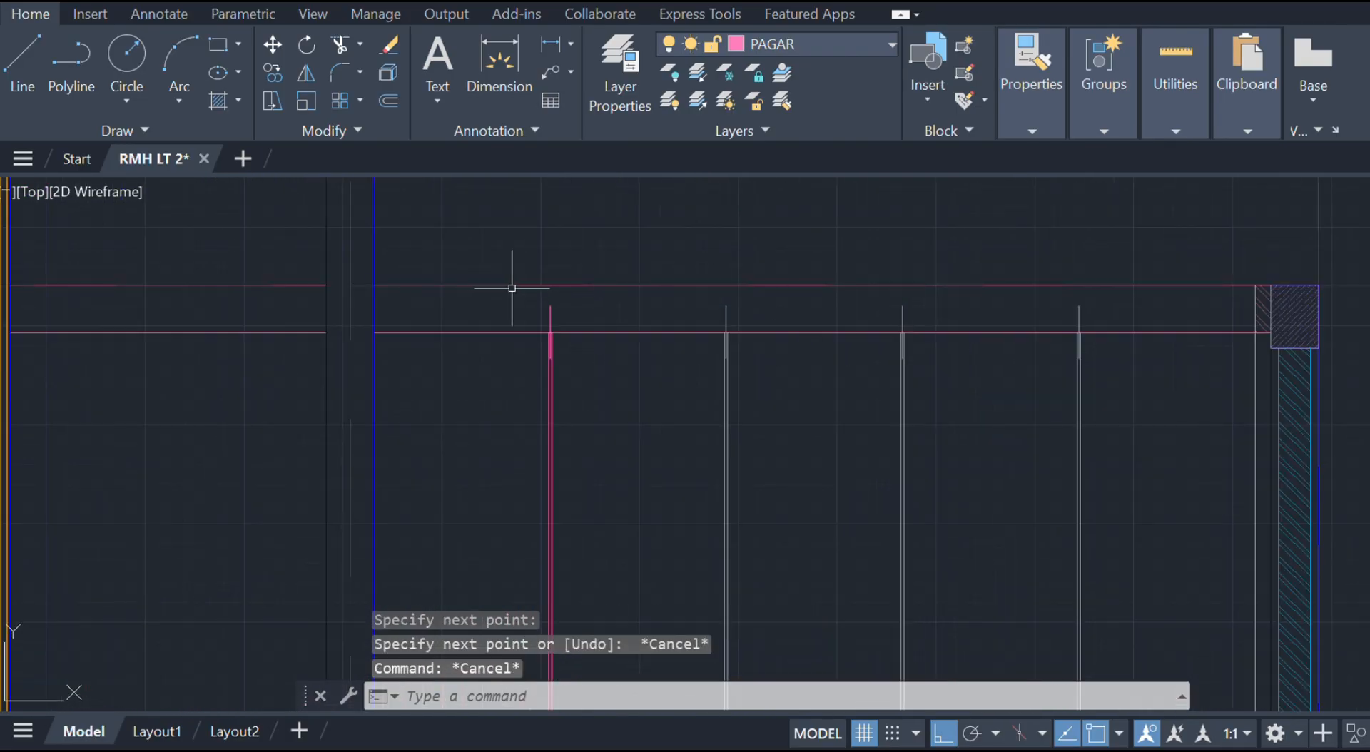
{"action": "left_click", "coordinate": [511, 288]}
{"action": "left_click", "coordinate": [1128, 462]}
{"action": "key", "text": "Delete"}
- Draw an 80 long line along the house-side lower rail, starting at its outer-wall end and running toward the inner wall
{"action": "scroll", "coordinate": [857, 300], "scroll_direction": "down", "scroll_amount": 4}
{"action": "scroll", "coordinate": [850, 284], "scroll_direction": "up", "scroll_amount": 4}
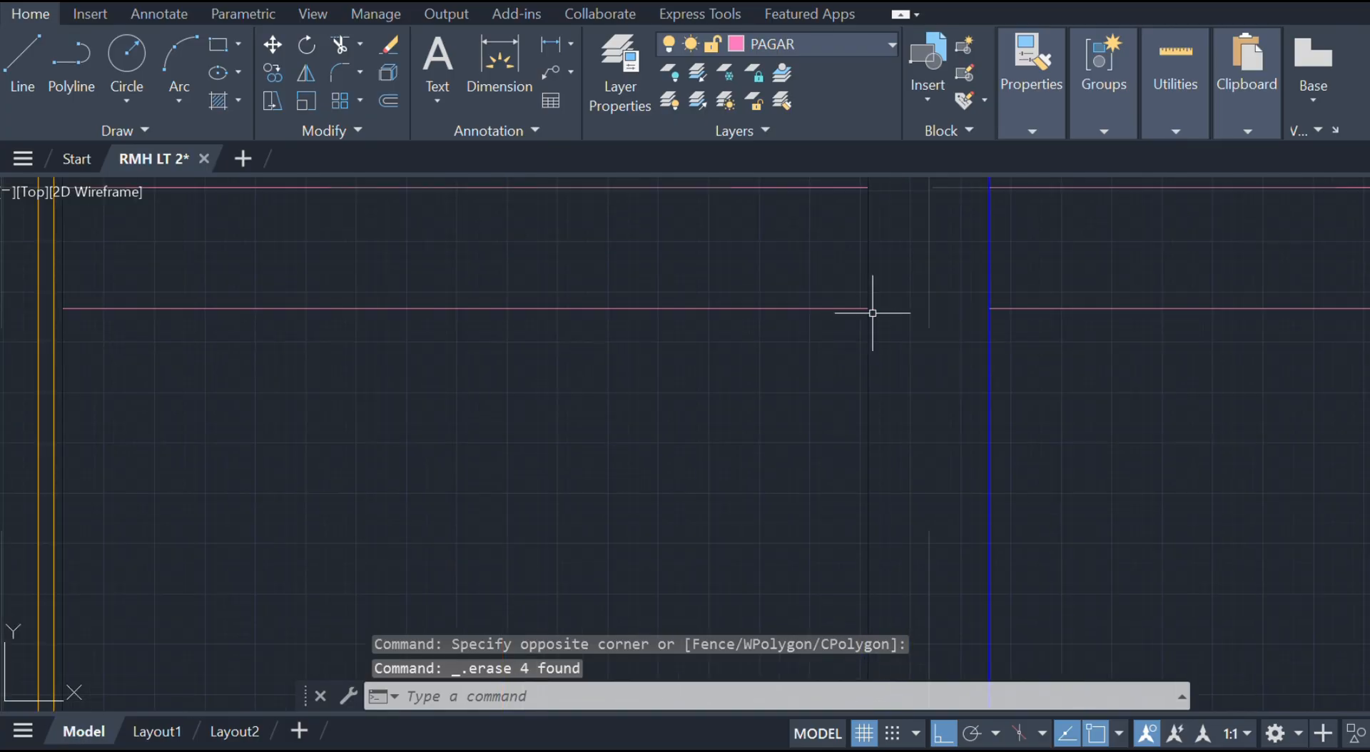
{"action": "type", "text": "l"}
{"action": "key", "text": "Return"}
{"action": "left_click", "coordinate": [868, 308]}
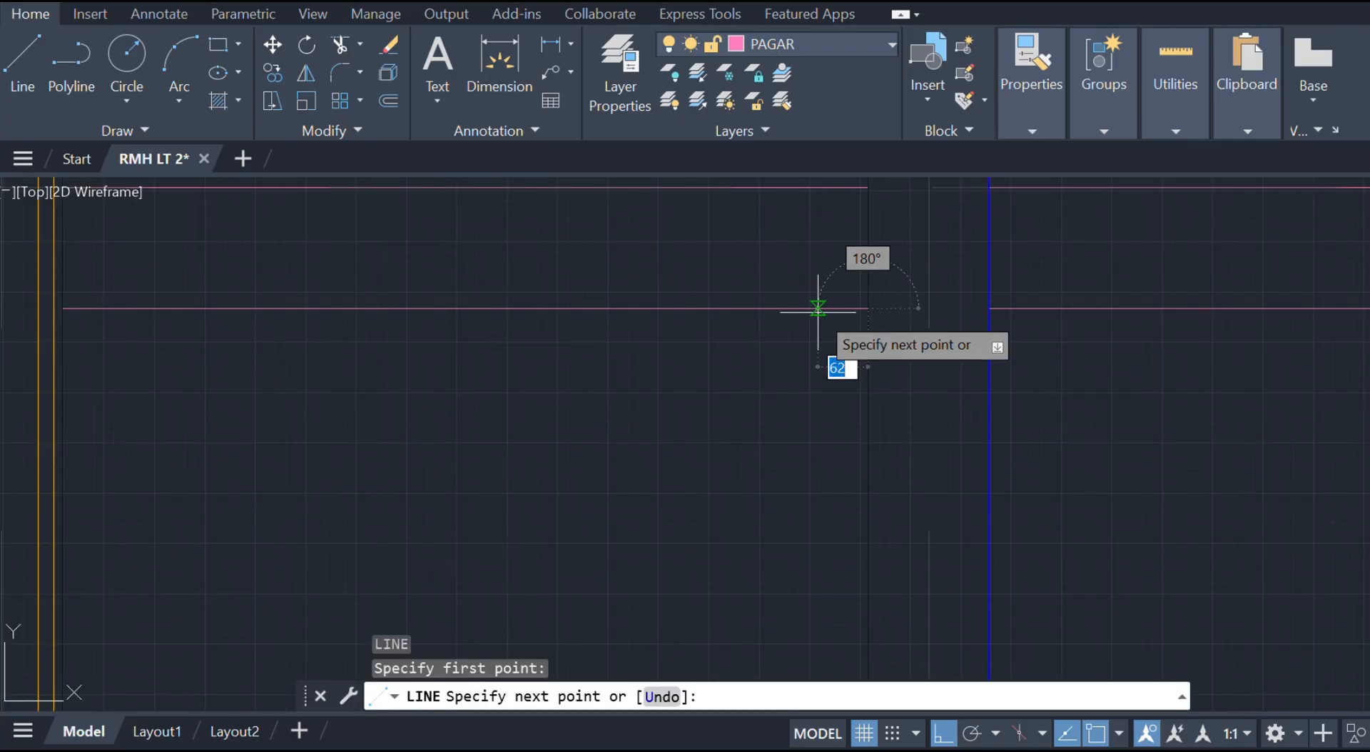
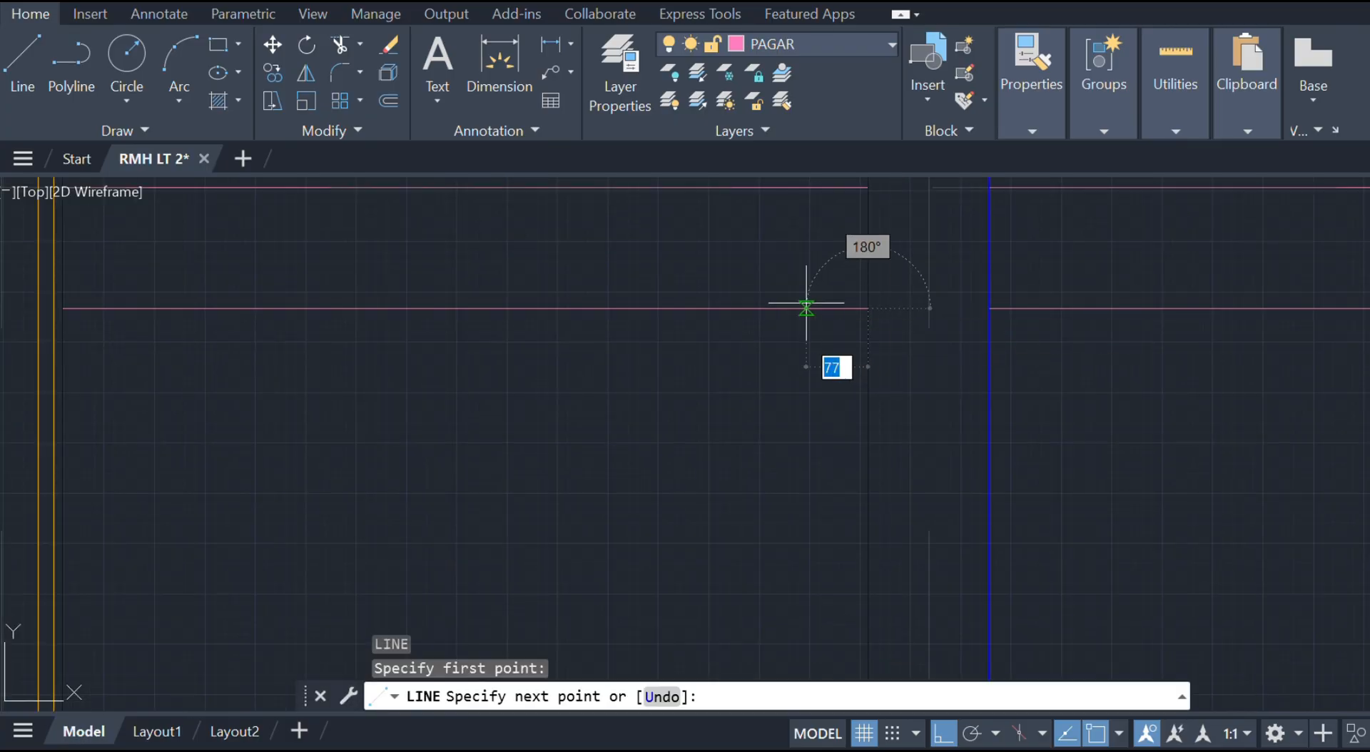
{"action": "key", "text": "Return"}
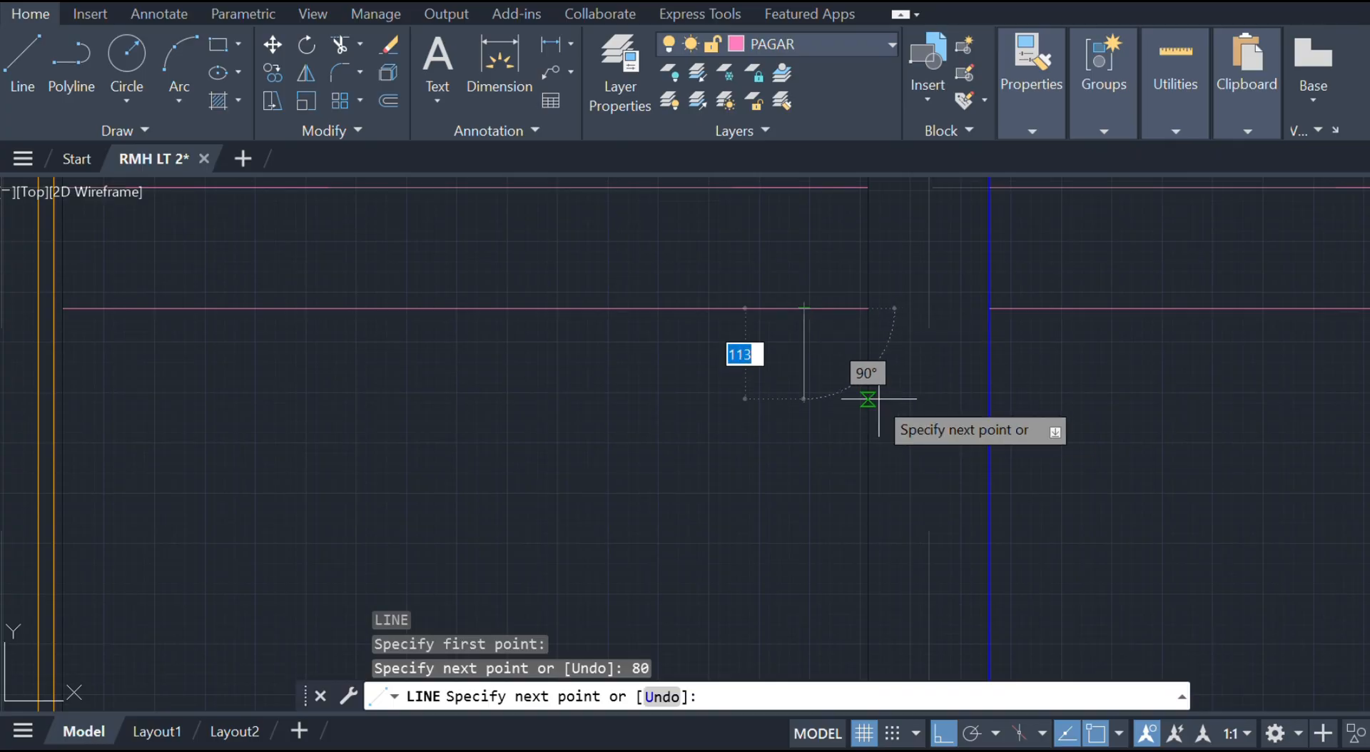
{"action": "key", "text": "Escape"}
- Draw a multiline fence bar from the inner end of the 80 long line down to the floor surface
{"action": "type", "text": "ml"}
{"action": "key", "text": "Return"}
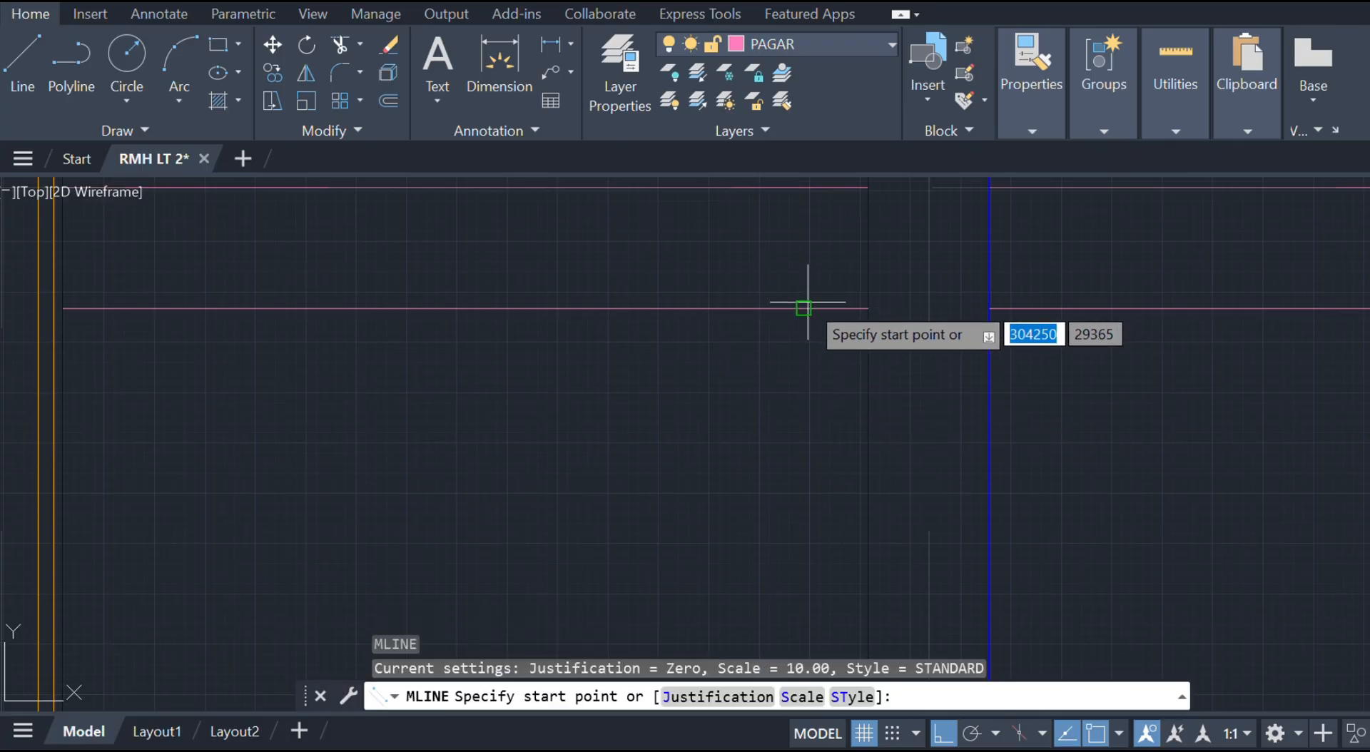
{"action": "left_click", "coordinate": [804, 309]}
{"action": "scroll", "coordinate": [820, 364], "scroll_direction": "down", "scroll_amount": 4}
{"action": "scroll", "coordinate": [856, 357], "scroll_direction": "up", "scroll_amount": 4}
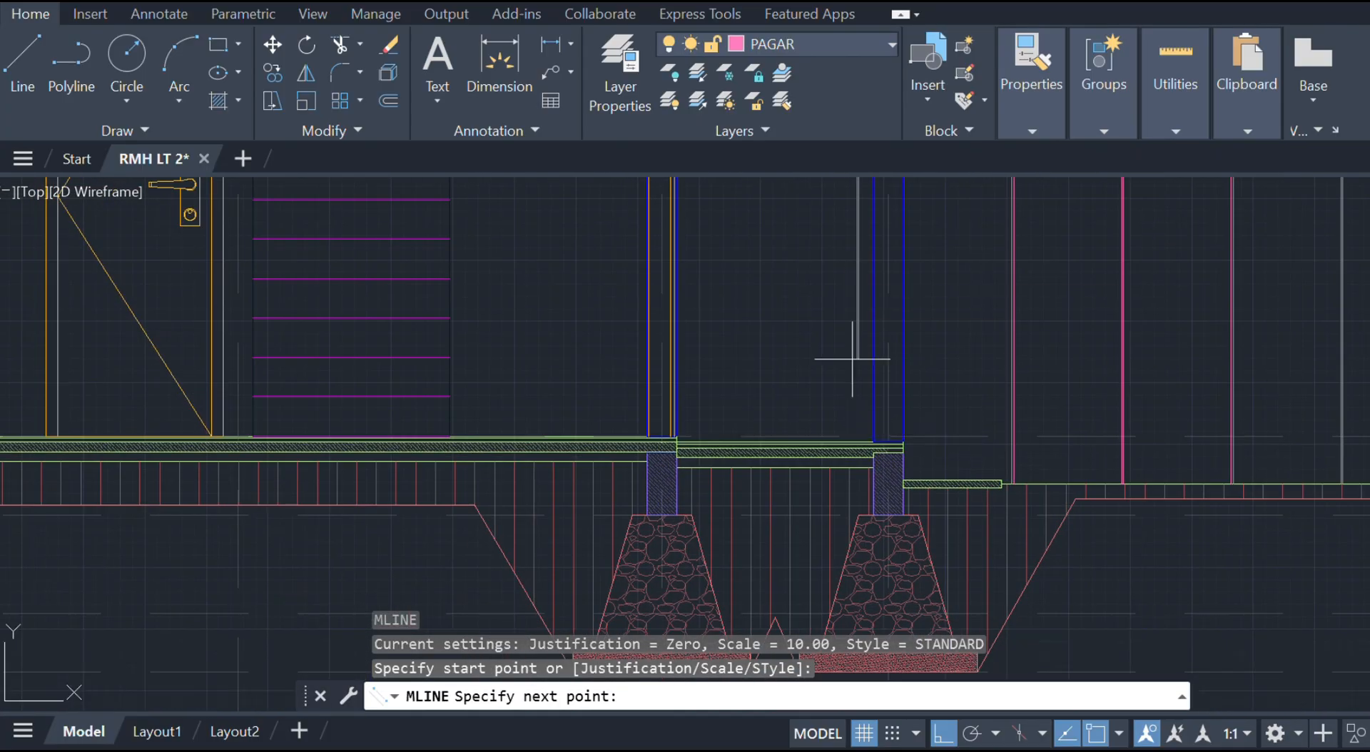
{"action": "left_click", "coordinate": [845, 437]}
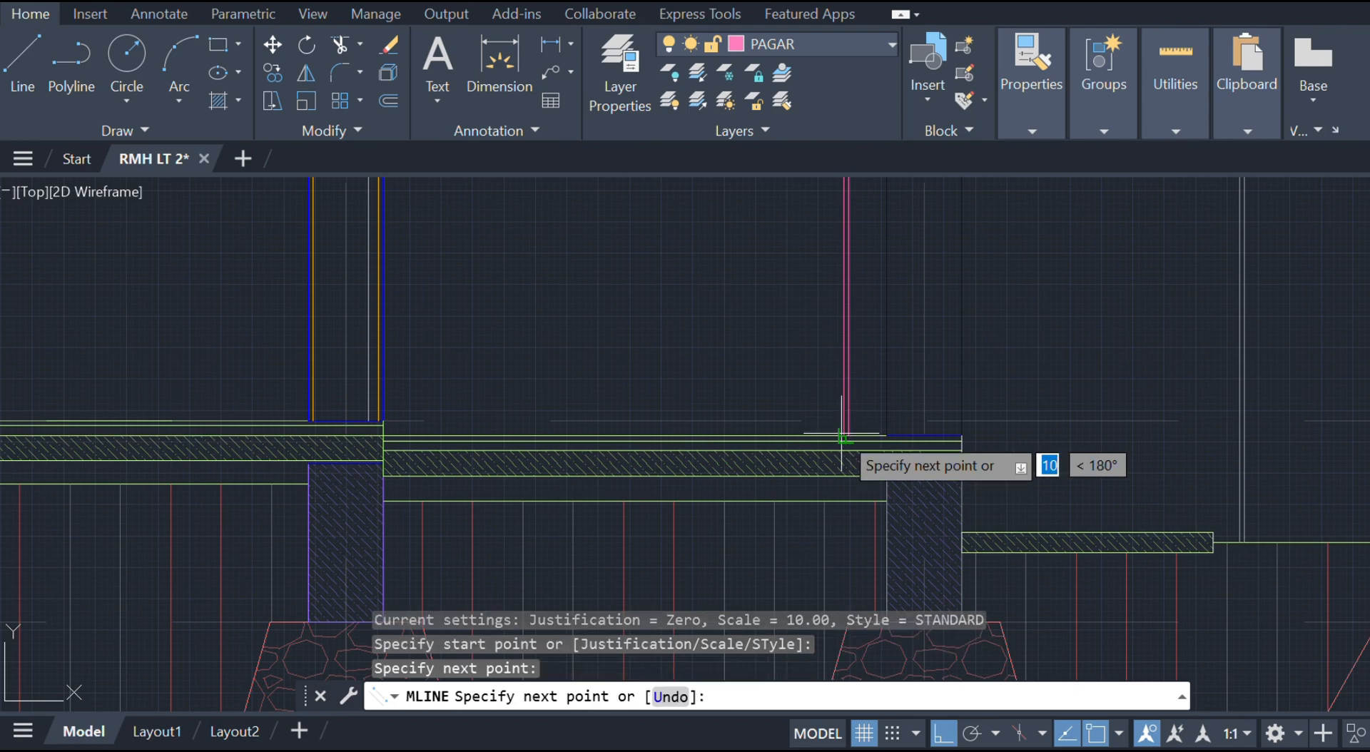
{"action": "key", "text": "Escape"}
- Draw a 250 long line along the house-side lower rail from the inner wall face toward the outer wall
{"action": "scroll", "coordinate": [845, 436], "scroll_direction": "down", "scroll_amount": 4}
{"action": "scroll", "coordinate": [832, 336], "scroll_direction": "up", "scroll_amount": 6}
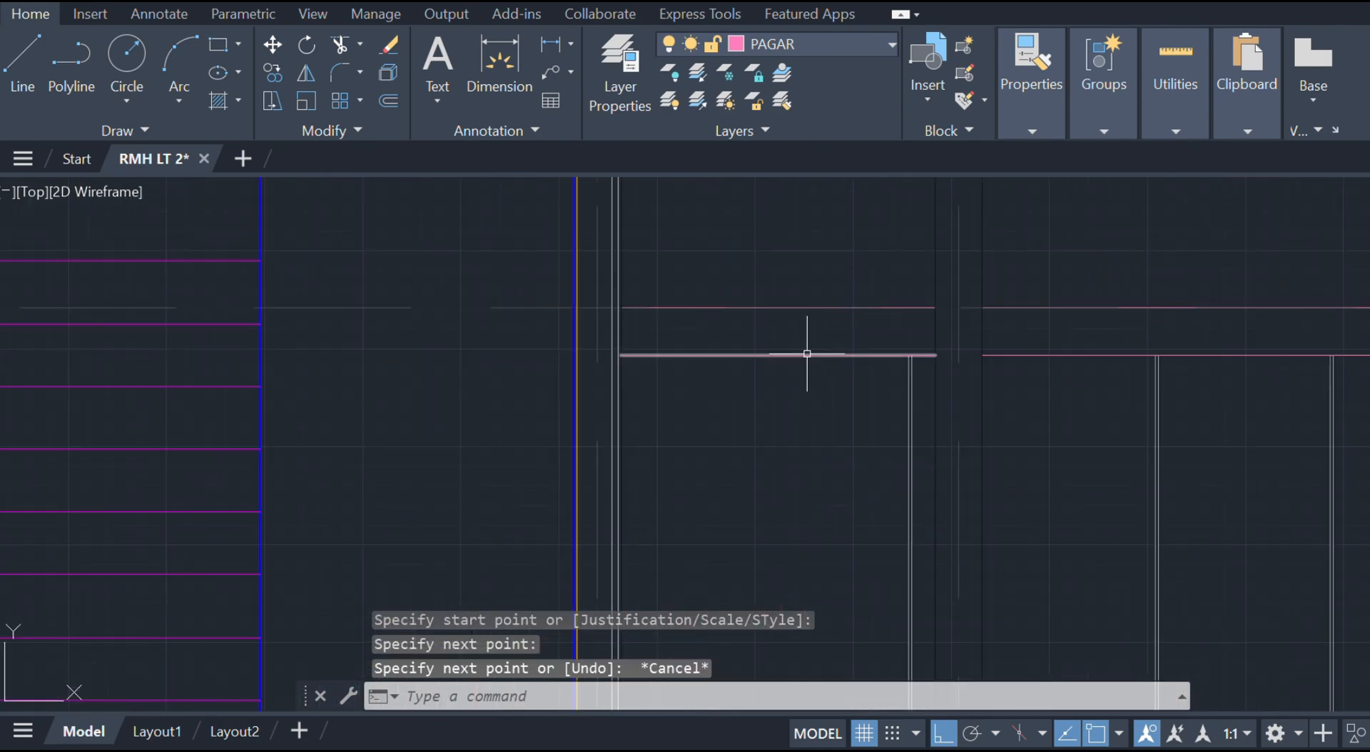
{"action": "key", "text": "Escape"}
{"action": "scroll", "coordinate": [691, 384], "scroll_direction": "up", "scroll_amount": 2}
{"action": "key", "text": "Escape"}
{"action": "type", "text": "l"}
{"action": "key", "text": "Return"}
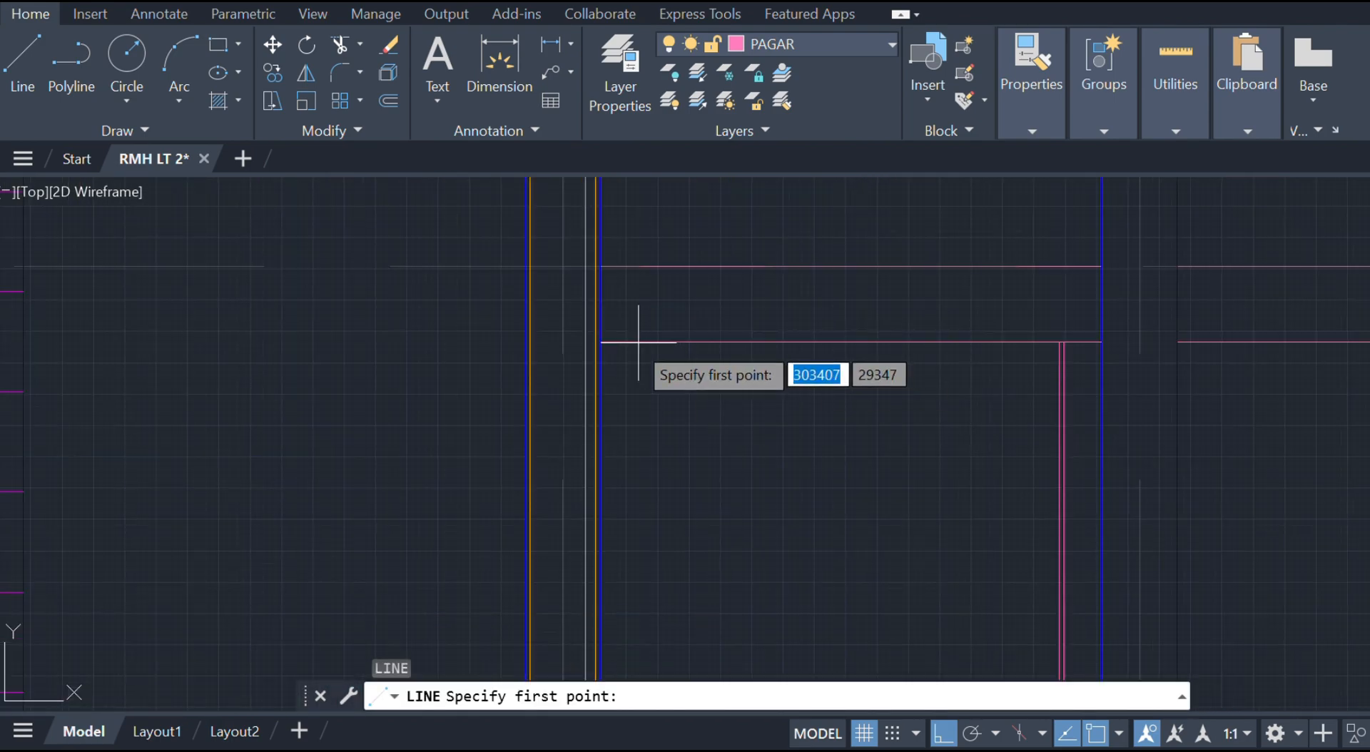
{"action": "left_click", "coordinate": [600, 341]}
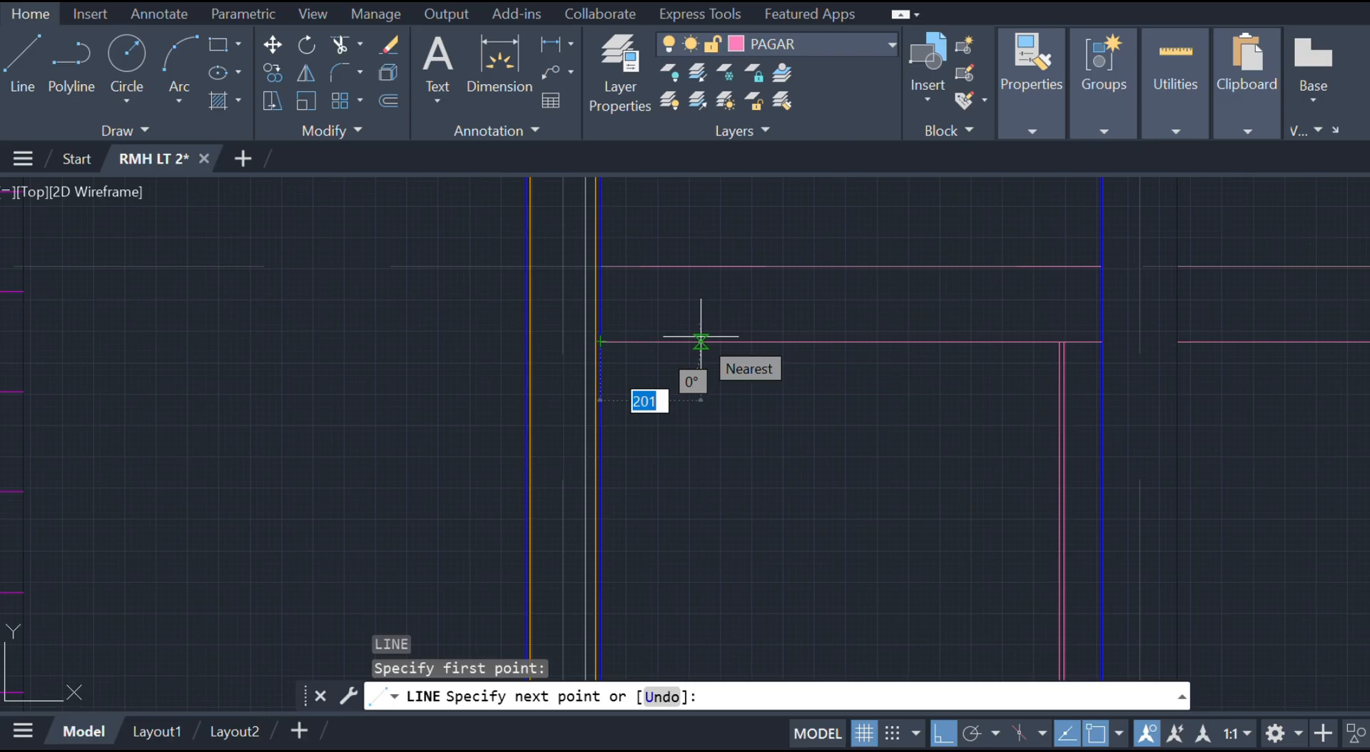
{"action": "key", "text": "Return"}
{"action": "key", "text": "Escape"}
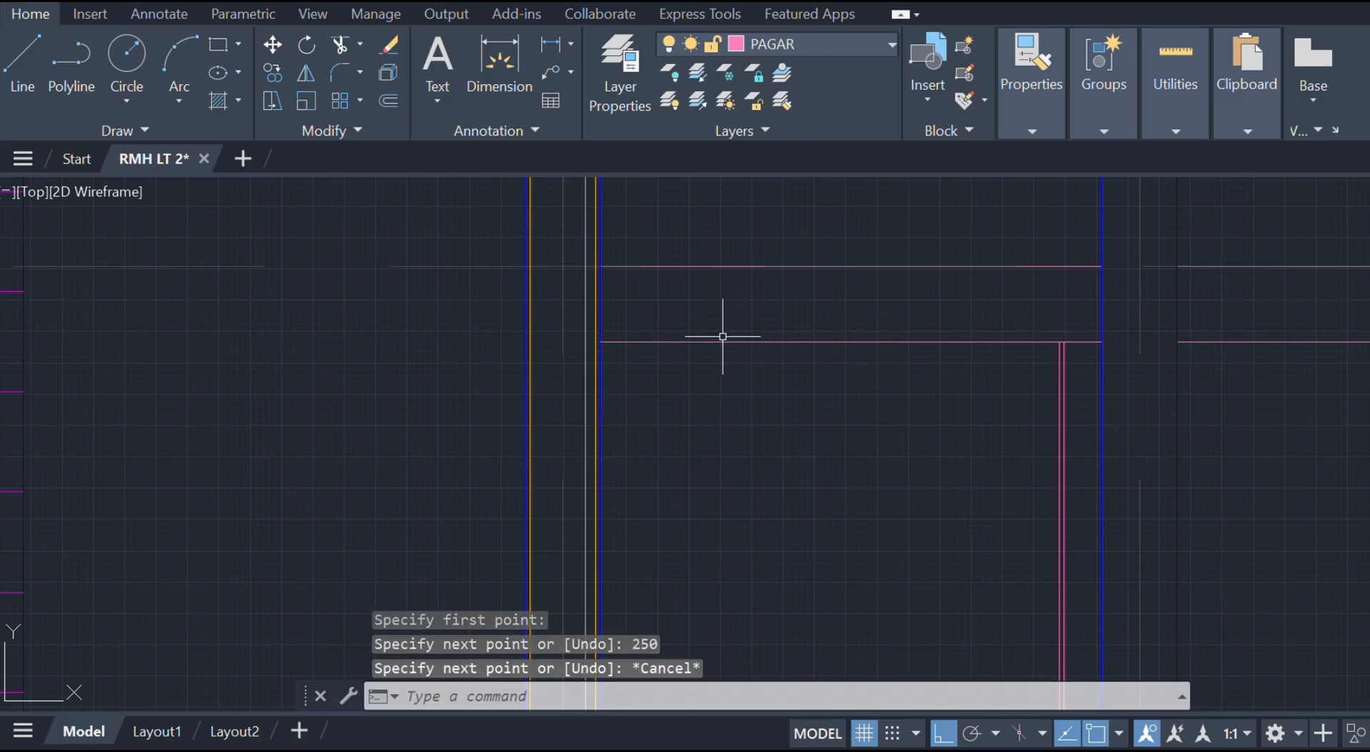
- Draw a multiline fence bar from the free end of the 250 long line down to the floor surface
{"action": "type", "text": "ml"}
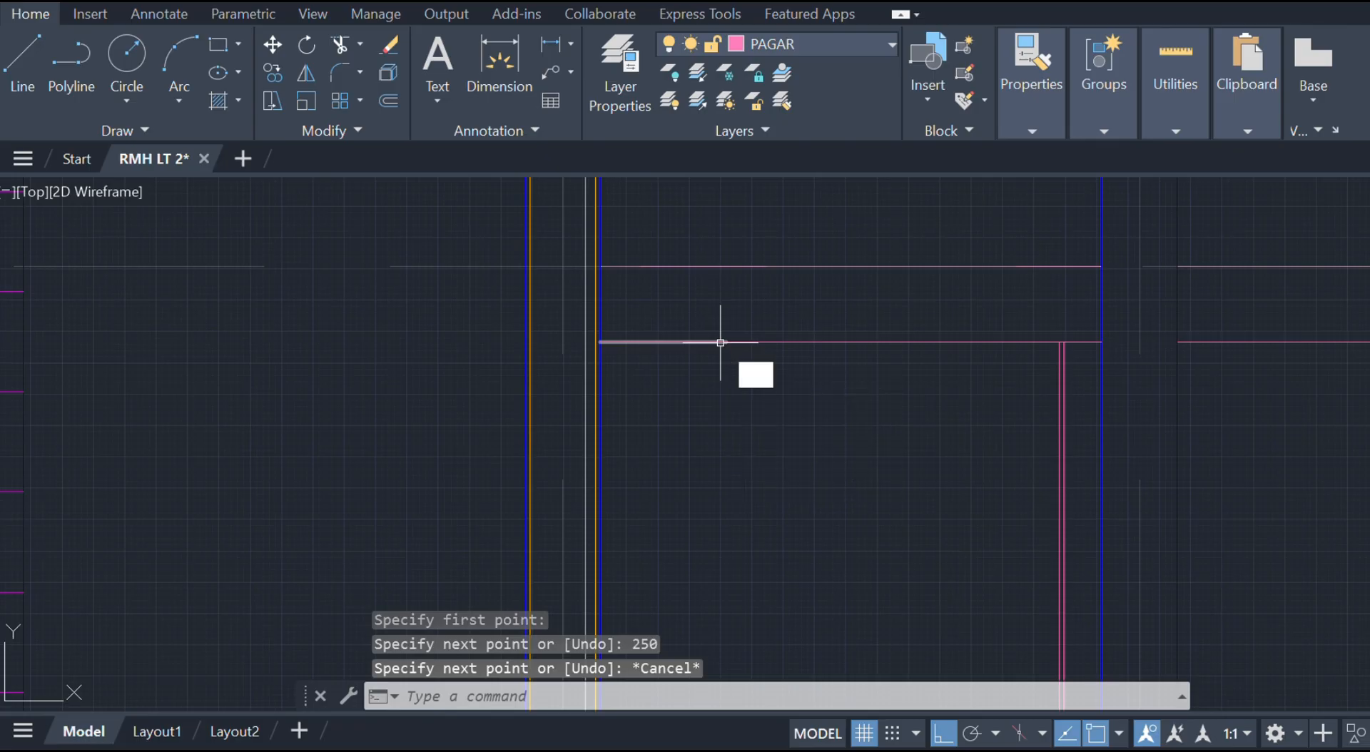
{"action": "key", "text": "Return"}
{"action": "left_click", "coordinate": [724, 343]}
{"action": "type", "text": "4"}
{"action": "scroll", "coordinate": [709, 559], "scroll_direction": "down", "scroll_amount": 3}
{"action": "middle_click_drag", "start_coordinate": [709, 560], "coordinate": [749, 352]}
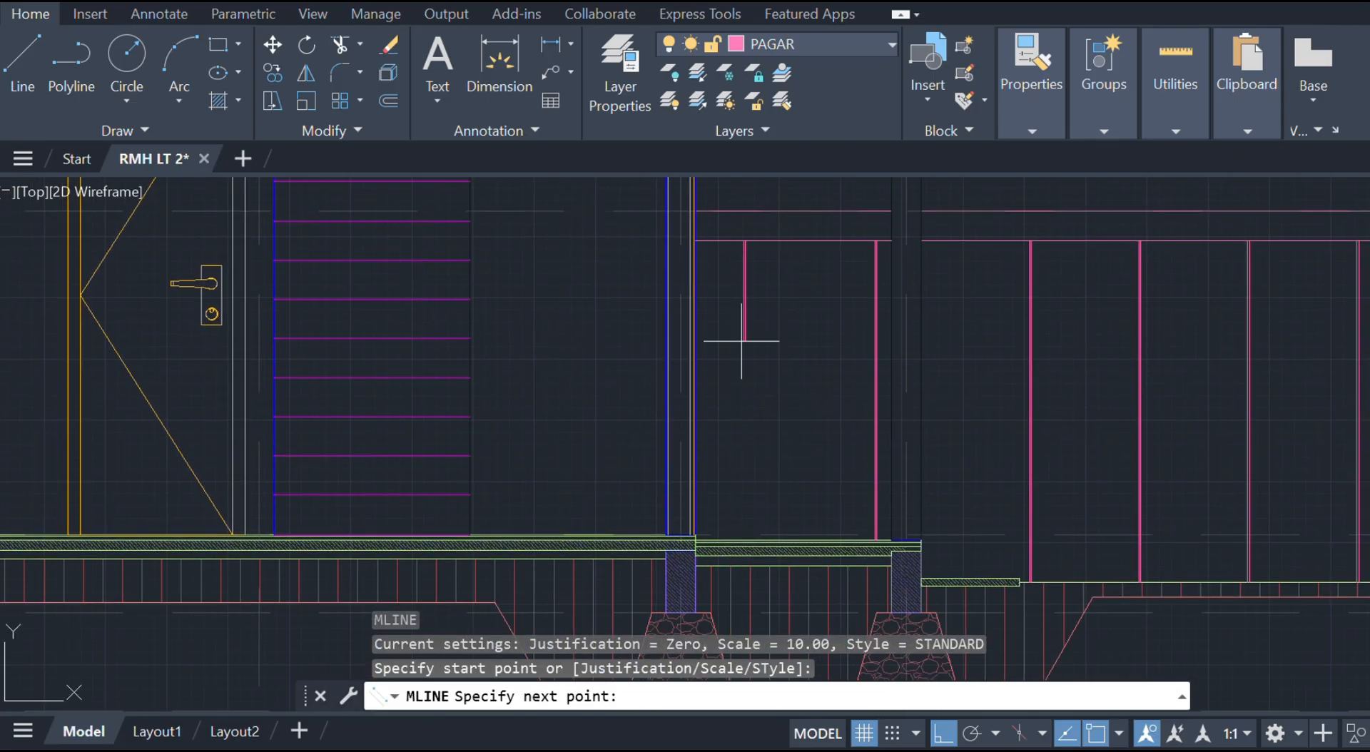
{"action": "scroll", "coordinate": [755, 551], "scroll_direction": "up", "scroll_amount": 3}
{"action": "scroll", "coordinate": [754, 551], "scroll_direction": "up", "scroll_amount": 2}
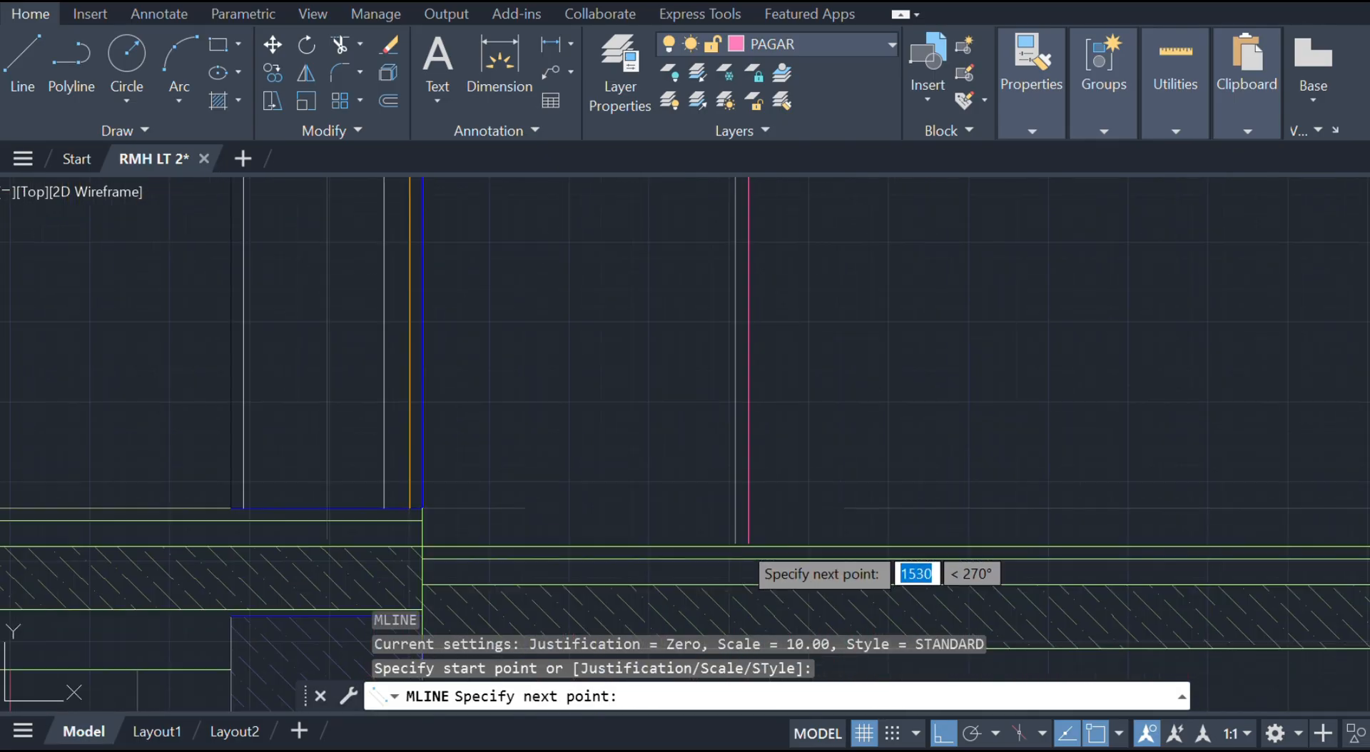
{"action": "left_click", "coordinate": [743, 544]}
{"action": "key", "text": "Escape"}
{"action": "scroll", "coordinate": [764, 495], "scroll_direction": "down", "scroll_amount": 3}
{"action": "scroll", "coordinate": [829, 354], "scroll_direction": "up", "scroll_amount": 2}
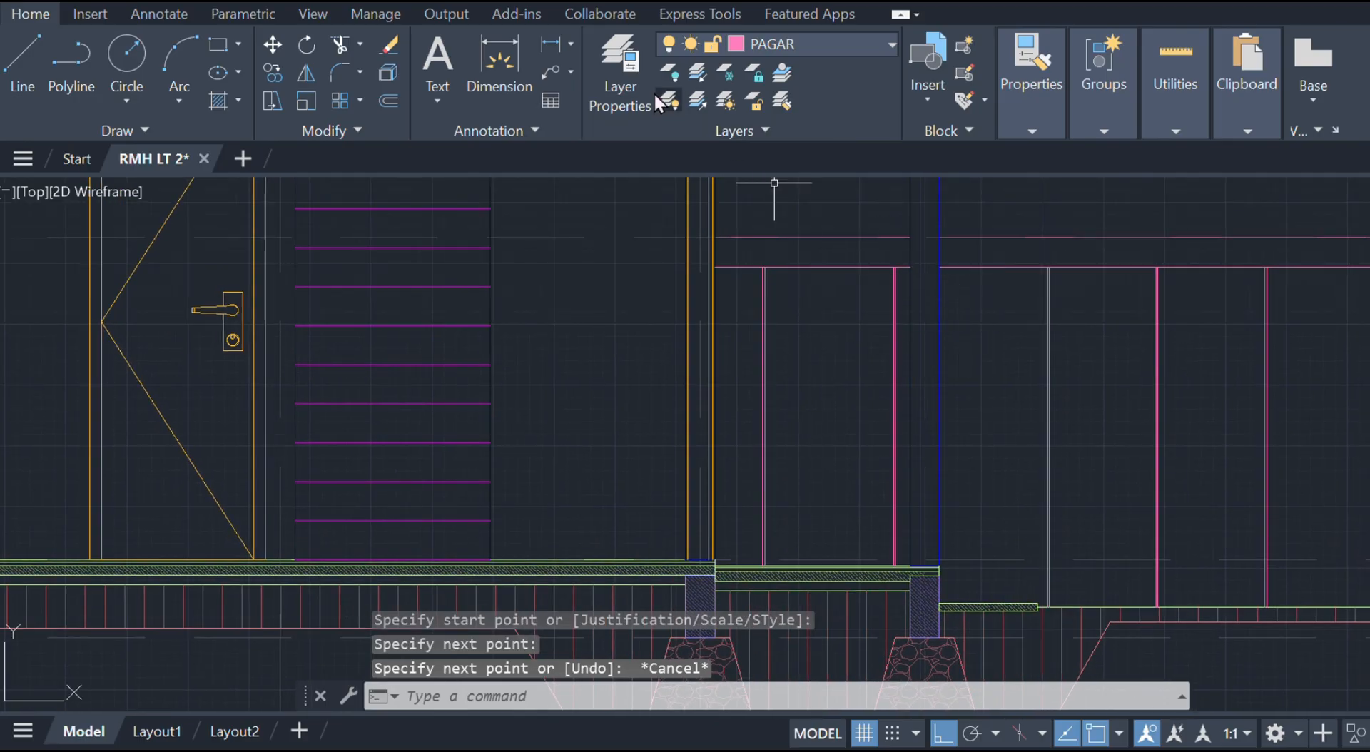
{"action": "scroll", "coordinate": [1052, 439], "scroll_direction": "down", "scroll_amount": 3}
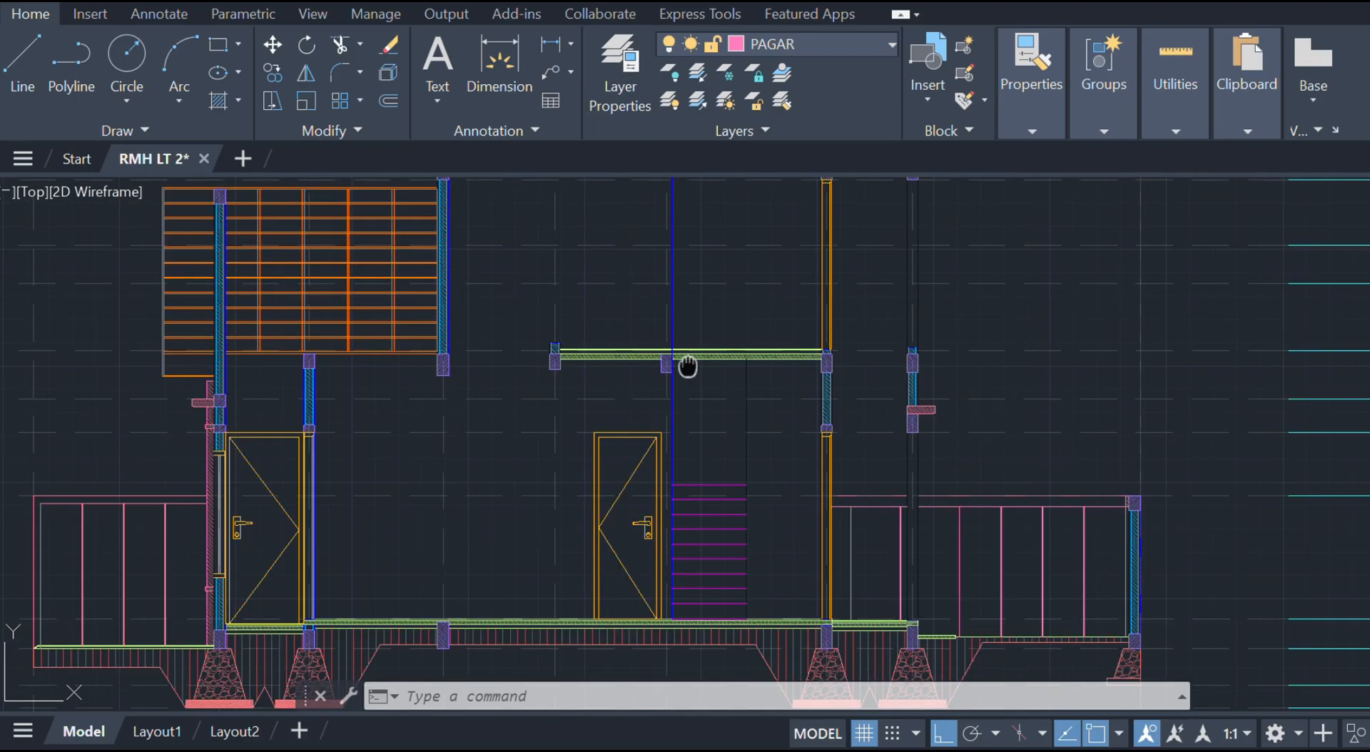
{"action": "scroll", "coordinate": [765, 467], "scroll_direction": "up", "scroll_amount": 3}
{"action": "scroll", "coordinate": [712, 457], "scroll_direction": "up", "scroll_amount": 4}
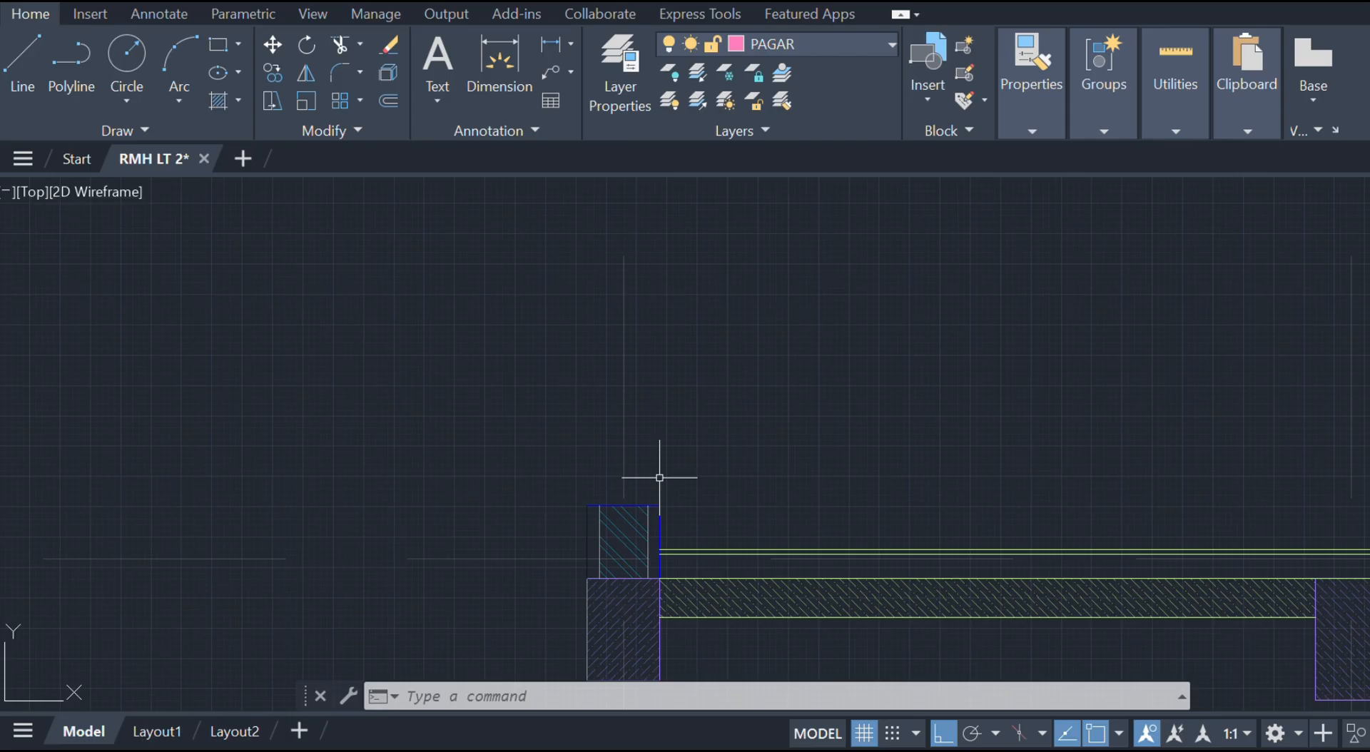
- Draw a multiline fence post with Zero justification and scale 30 from the low wall's top centre up to the horizontal grid line
{"action": "type", "text": "ml"}
{"action": "key", "text": "Return"}
{"action": "type", "text": "j"}
{"action": "key", "text": "Return"}
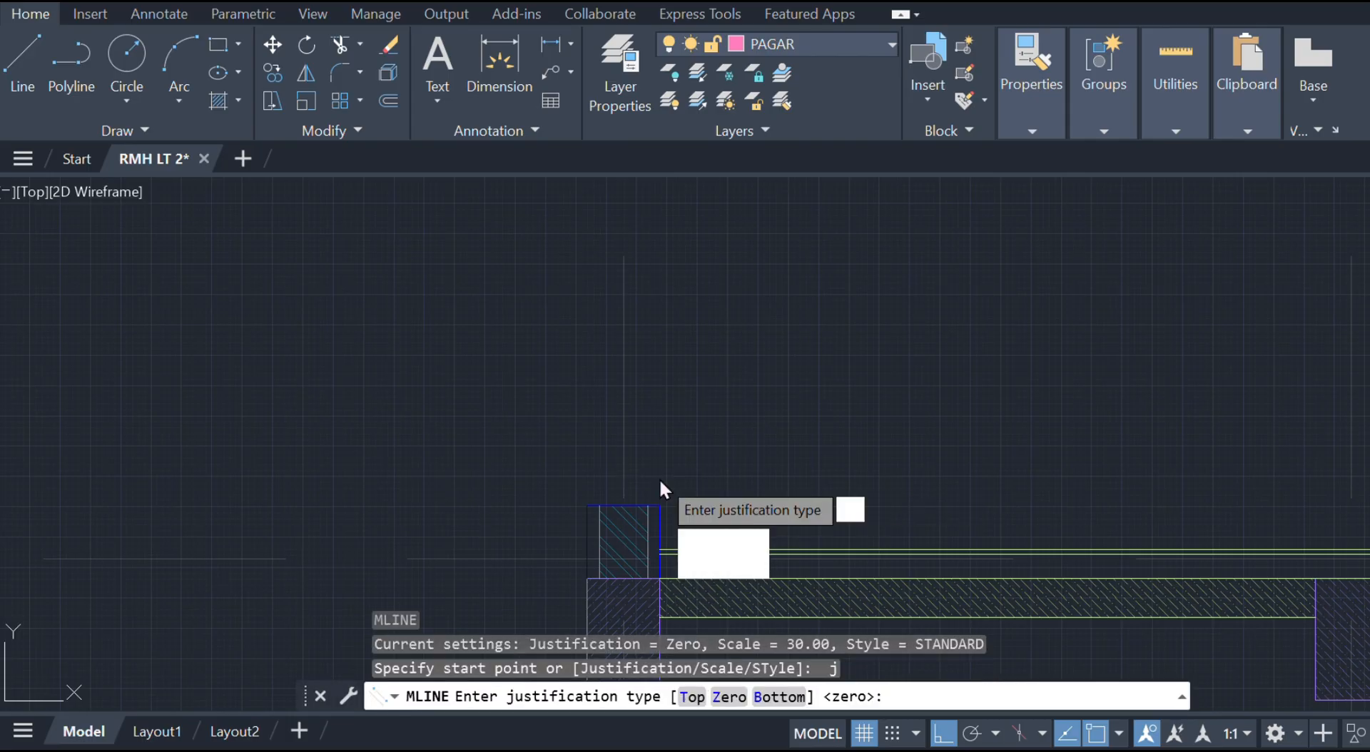
{"action": "type", "text": "s"}
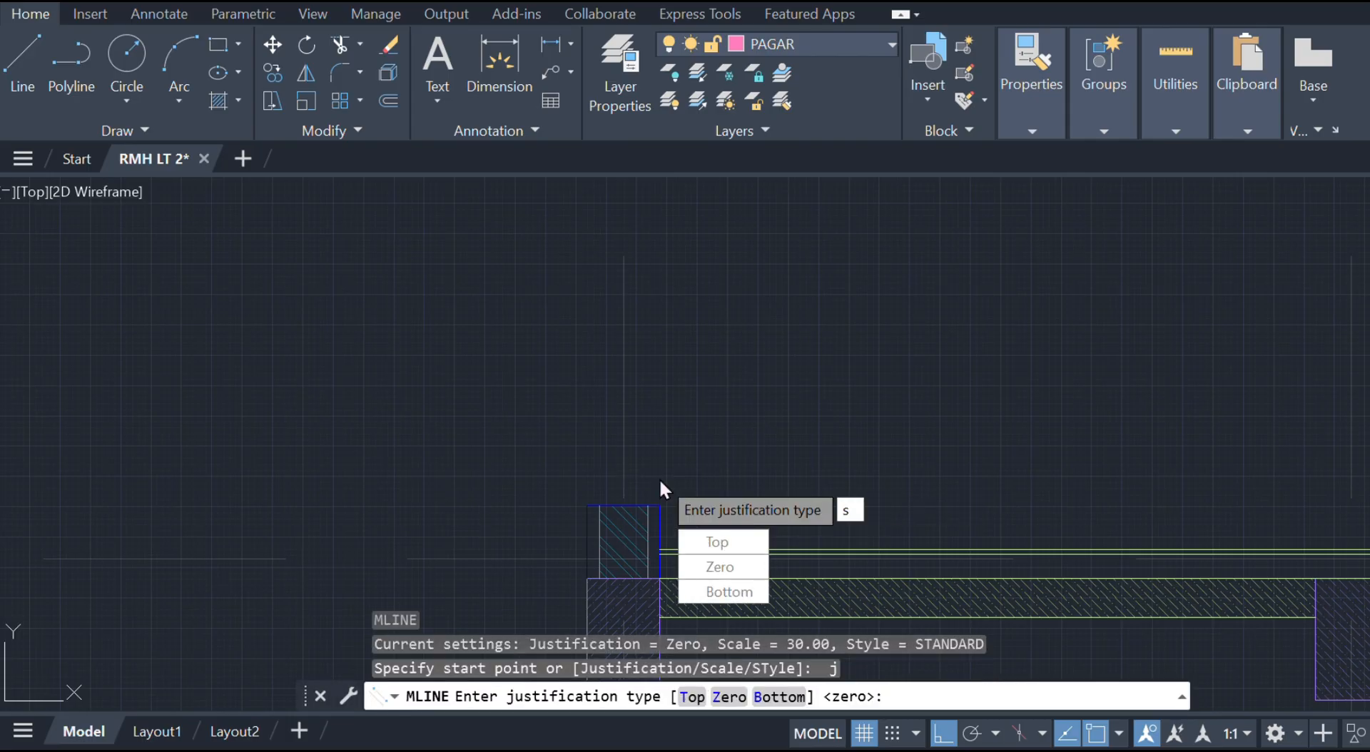
{"action": "left_click", "coordinate": [730, 537]}
{"action": "type", "text": "z"}
{"action": "key", "text": "Return"}
{"action": "type", "text": "s"}
{"action": "key", "text": "Return"}
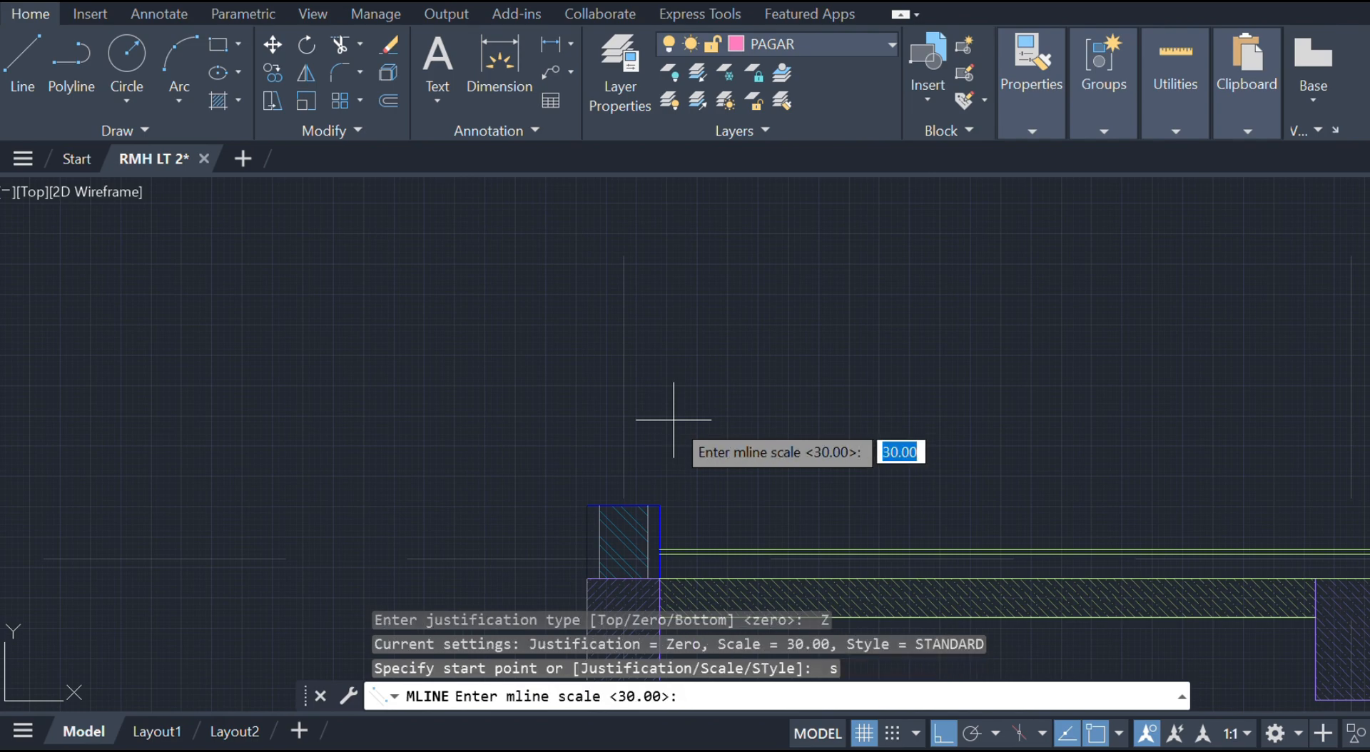
{"action": "type", "text": "30"}
{"action": "key", "text": "Return"}
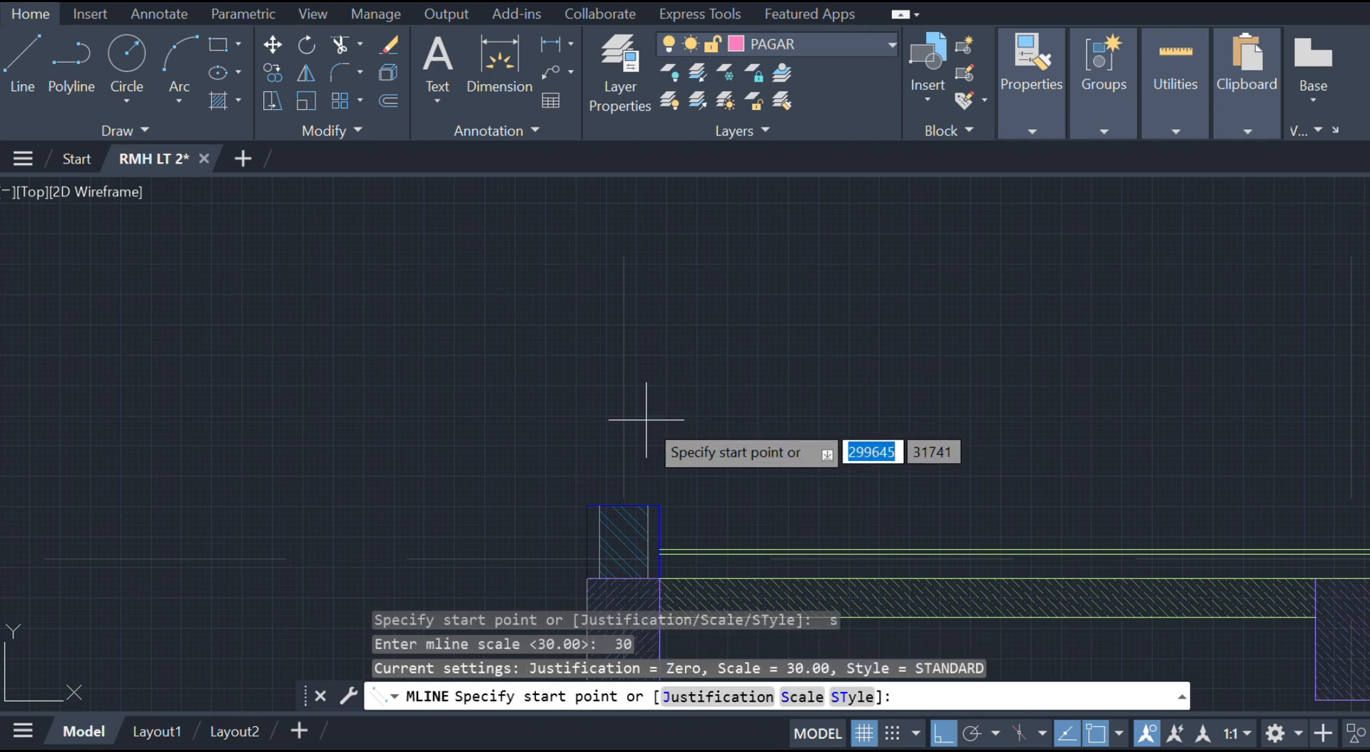
{"action": "left_click", "coordinate": [624, 505]}
{"action": "scroll", "coordinate": [639, 314], "scroll_direction": "down", "scroll_amount": 4}
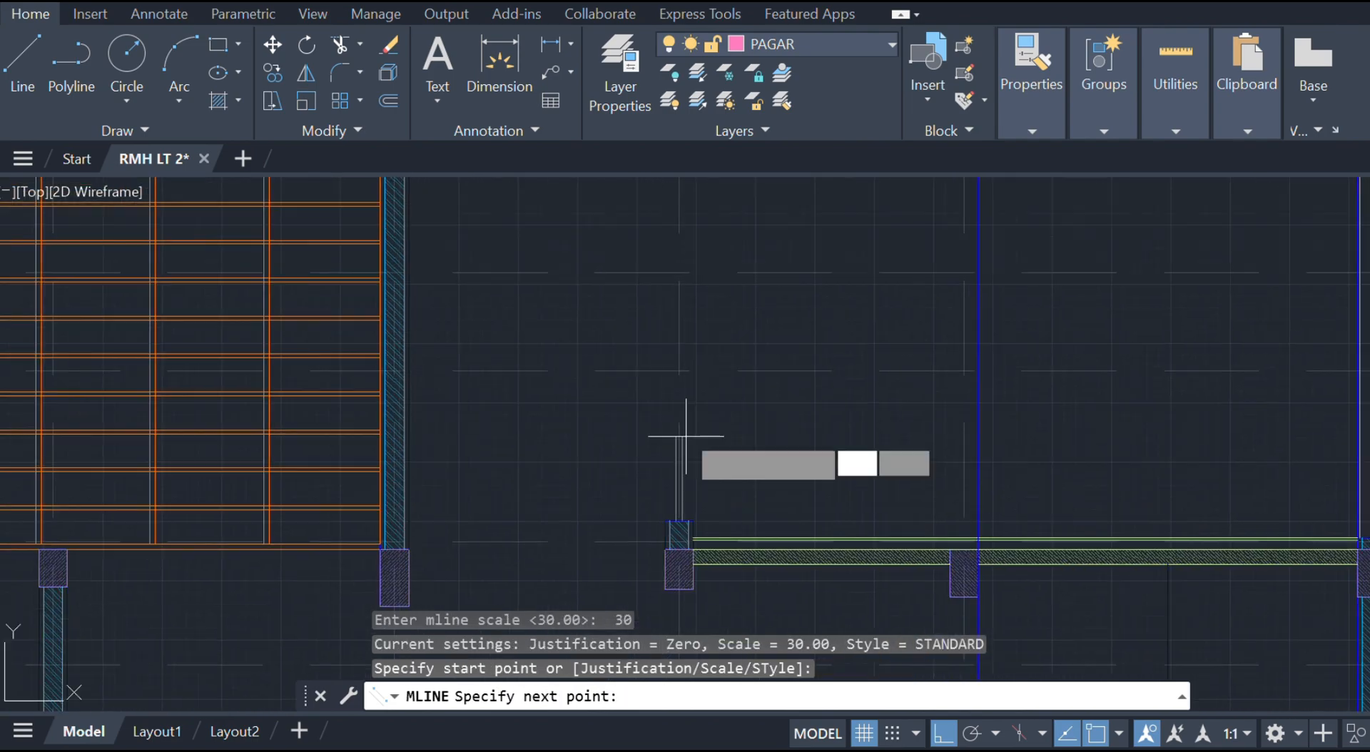
{"action": "scroll", "coordinate": [686, 436], "scroll_direction": "up", "scroll_amount": 2}
{"action": "left_click", "coordinate": [673, 350]}
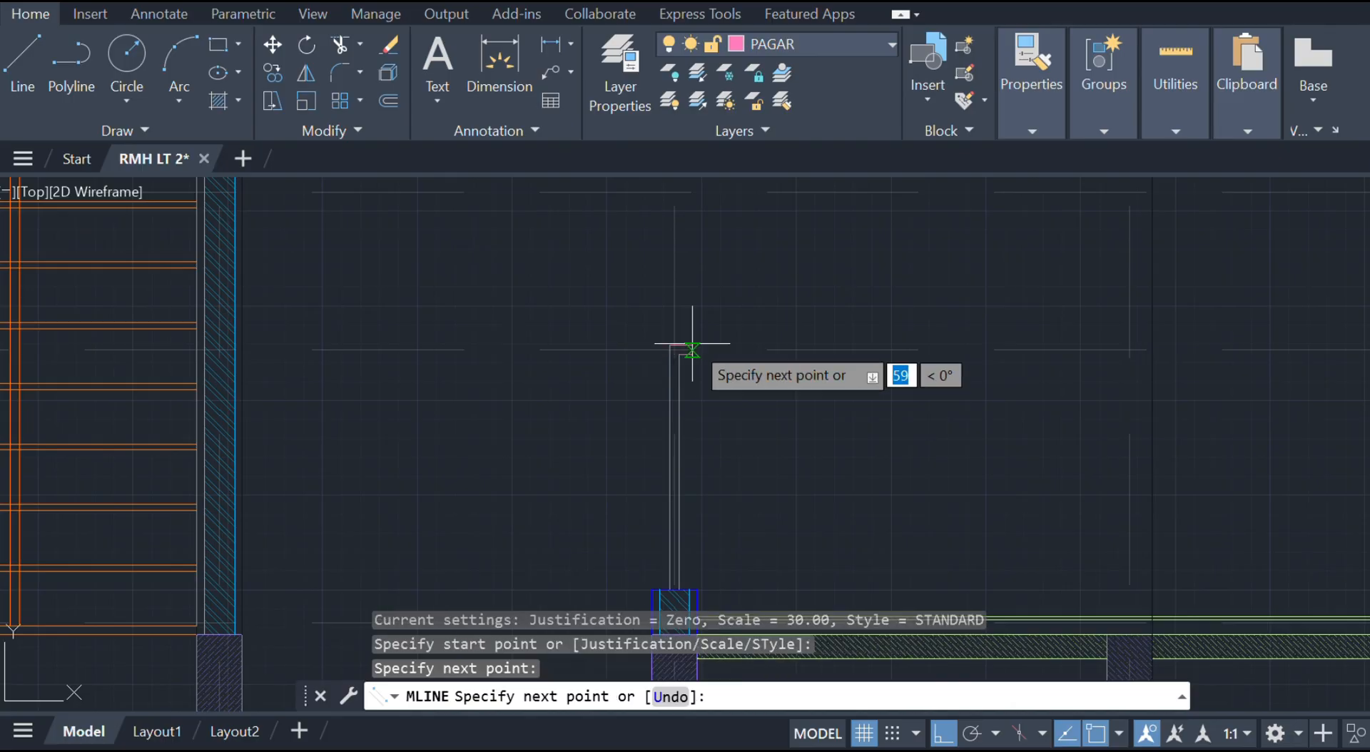
{"action": "key", "text": "Escape"}
- Close the upper end of the fence post with a short line between its two vertical edges
{"action": "scroll", "coordinate": [683, 351], "scroll_direction": "up", "scroll_amount": 4}
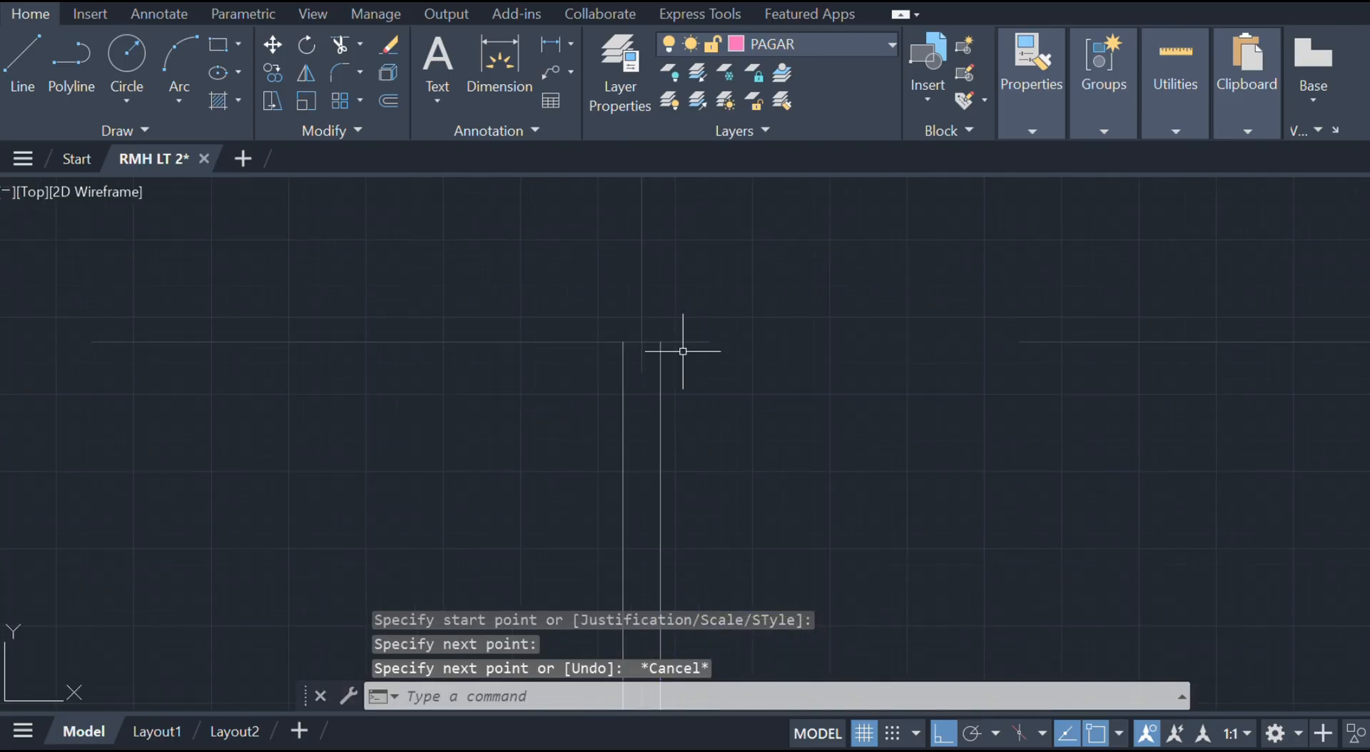
{"action": "type", "text": "l"}
{"action": "key", "text": "Return"}
{"action": "left_click", "coordinate": [660, 342]}
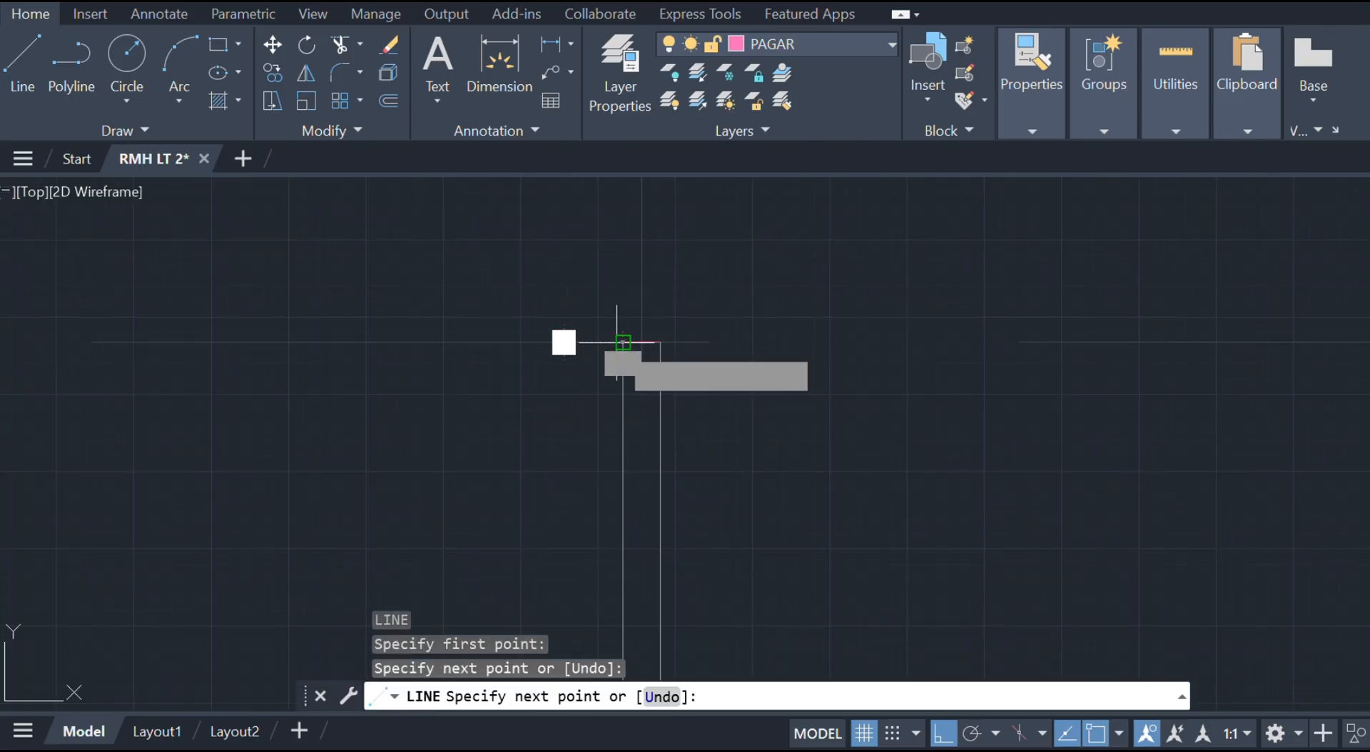
{"action": "left_click", "coordinate": [623, 343]}
{"action": "key", "text": "Escape"}
- Offset the fence post's top closing line 20 downward
{"action": "type", "text": "o"}
{"action": "key", "text": "Return"}
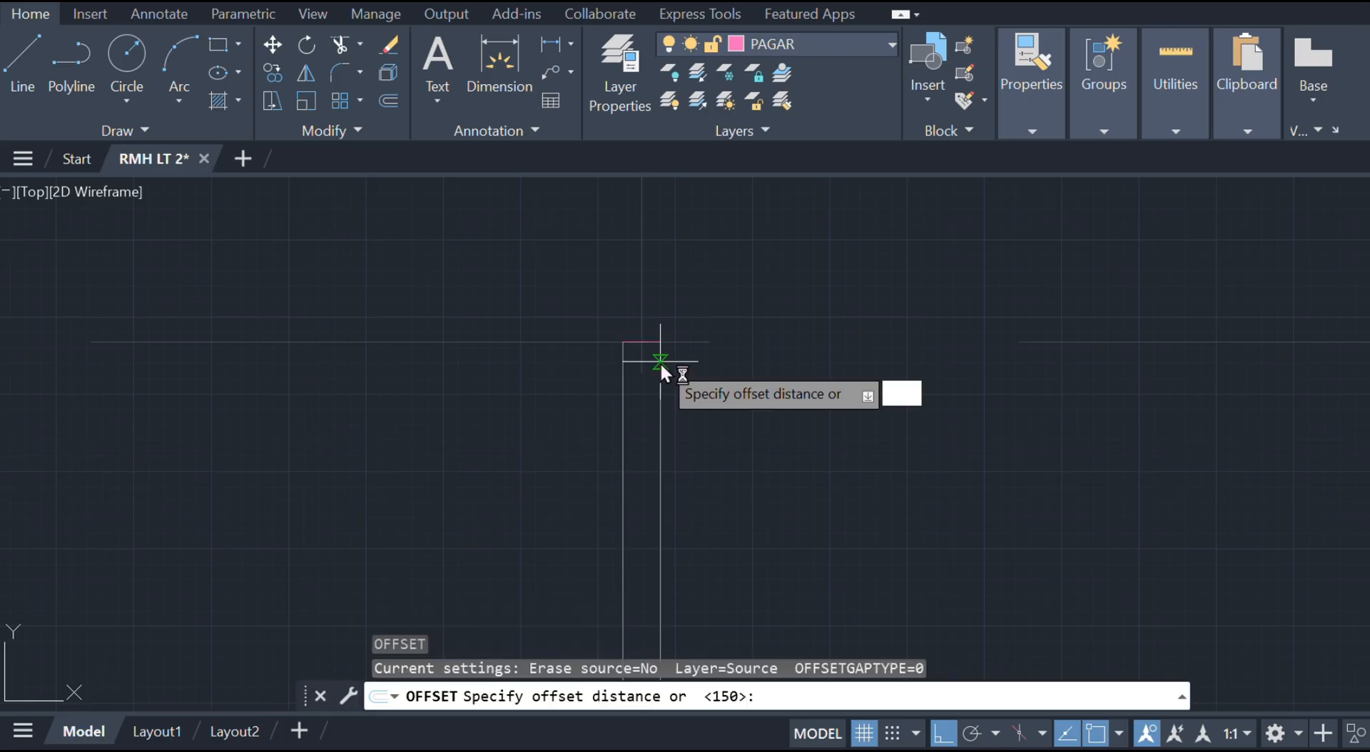
{"action": "type", "text": "20"}
{"action": "key", "text": "Return"}
{"action": "left_click", "coordinate": [660, 393]}
{"action": "scroll", "coordinate": [658, 424], "scroll_direction": "down", "scroll_amount": 2}
{"action": "middle_click_drag", "start_coordinate": [658, 423], "coordinate": [718, 203]}
{"action": "scroll", "coordinate": [730, 442], "scroll_direction": "up", "scroll_amount": 2}
{"action": "key", "text": "Escape"}
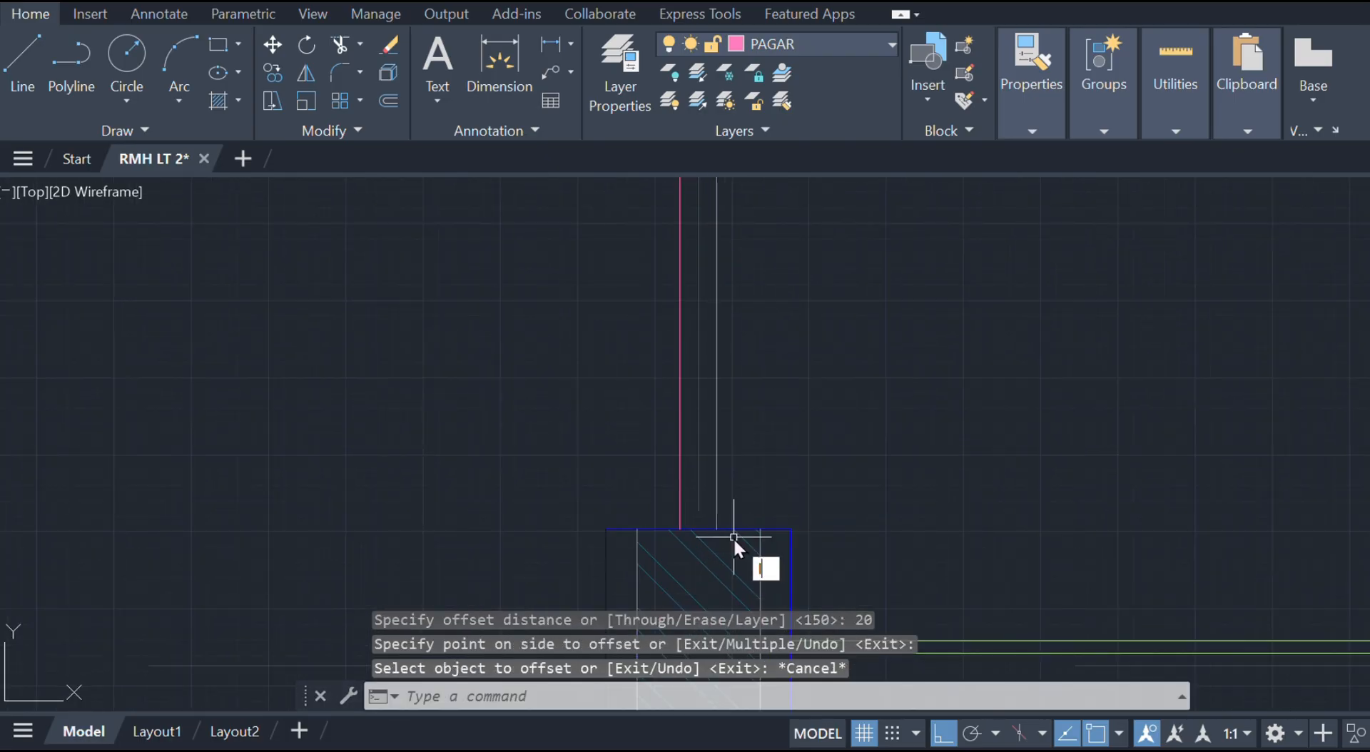
- Close the base of the fence post with a line between its two edges on top of the low wall
{"action": "type", "text": "l"}
{"action": "key", "text": "Return"}
{"action": "left_click", "coordinate": [716, 529]}
{"action": "left_click", "coordinate": [680, 529]}
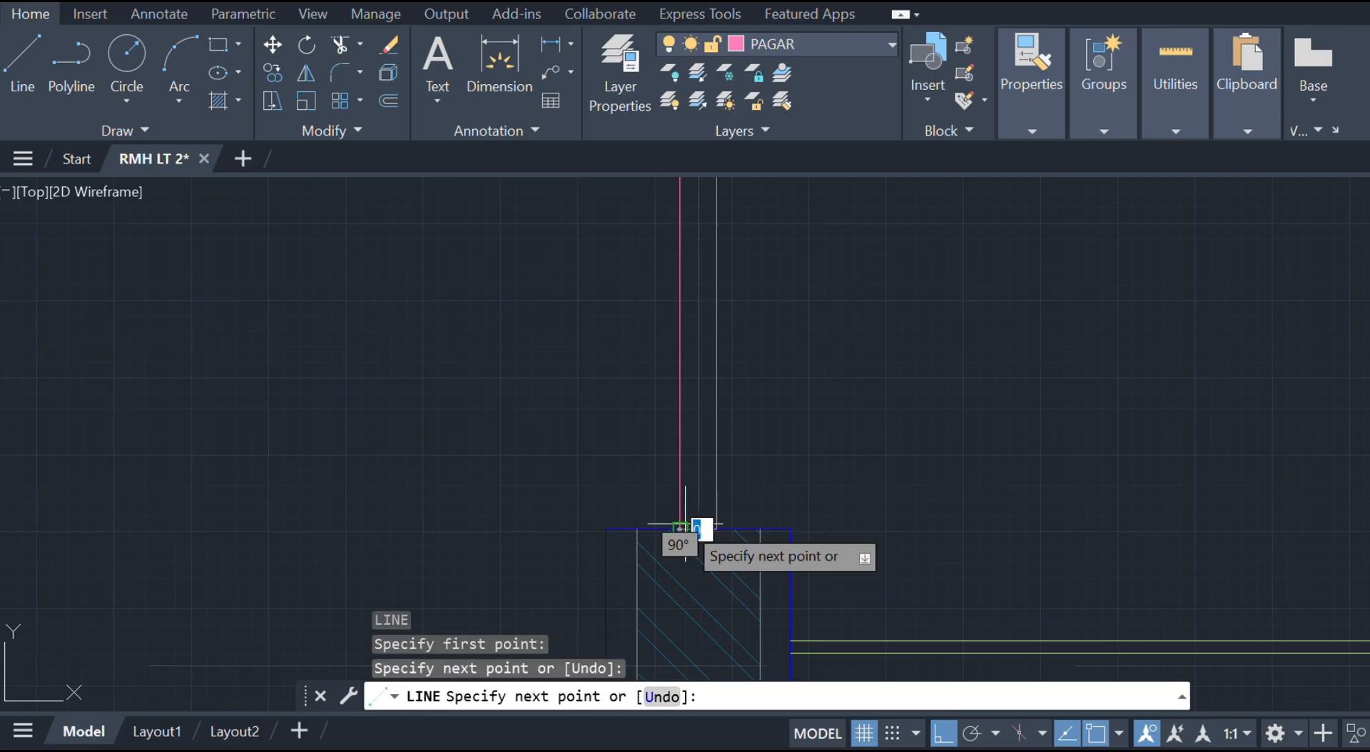
{"action": "key", "text": "Escape"}
- Offset the post's base line 50 upward, and offset the resulting line another 20 upward to form the bottom rail
{"action": "scroll", "coordinate": [705, 522], "scroll_direction": "up", "scroll_amount": 4}
{"action": "left_click", "coordinate": [687, 539]}
{"action": "type", "text": "o"}
{"action": "key", "text": "Return"}
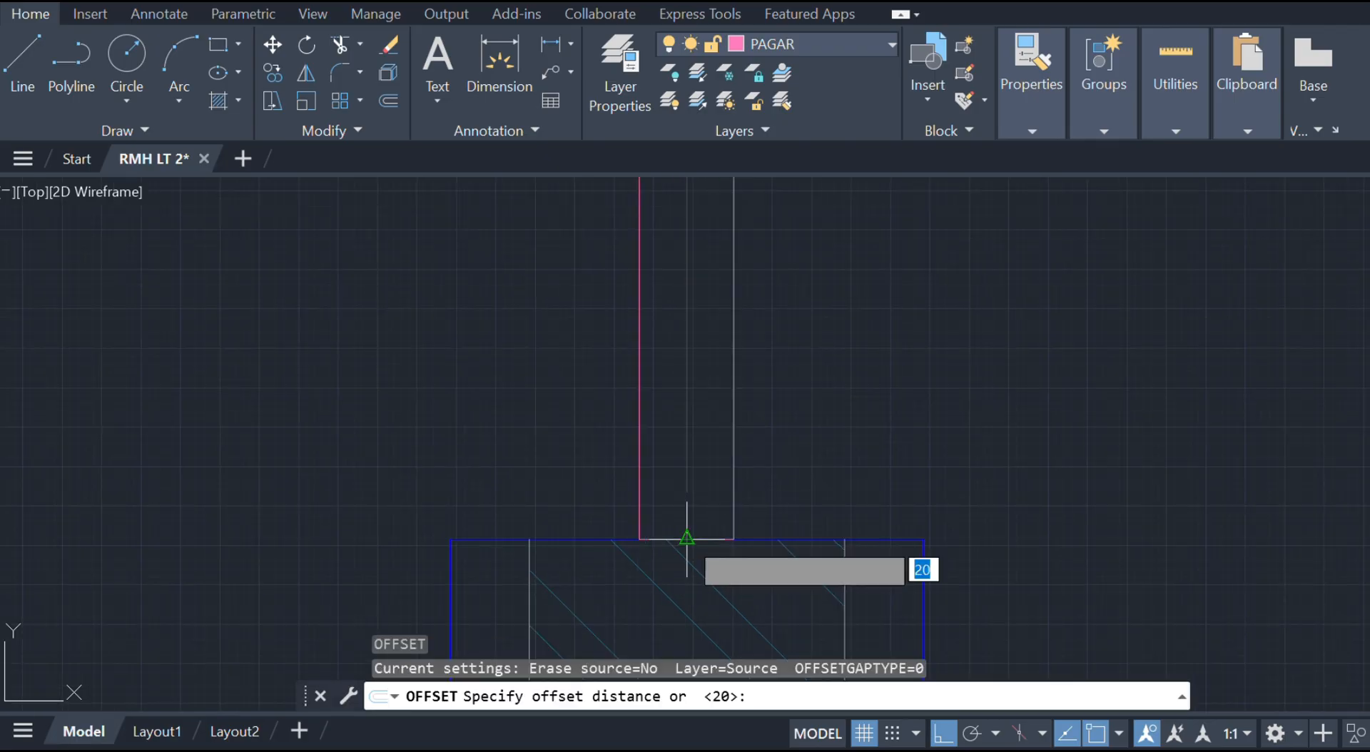
{"action": "key", "text": "Return"}
{"action": "left_click", "coordinate": [660, 538]}
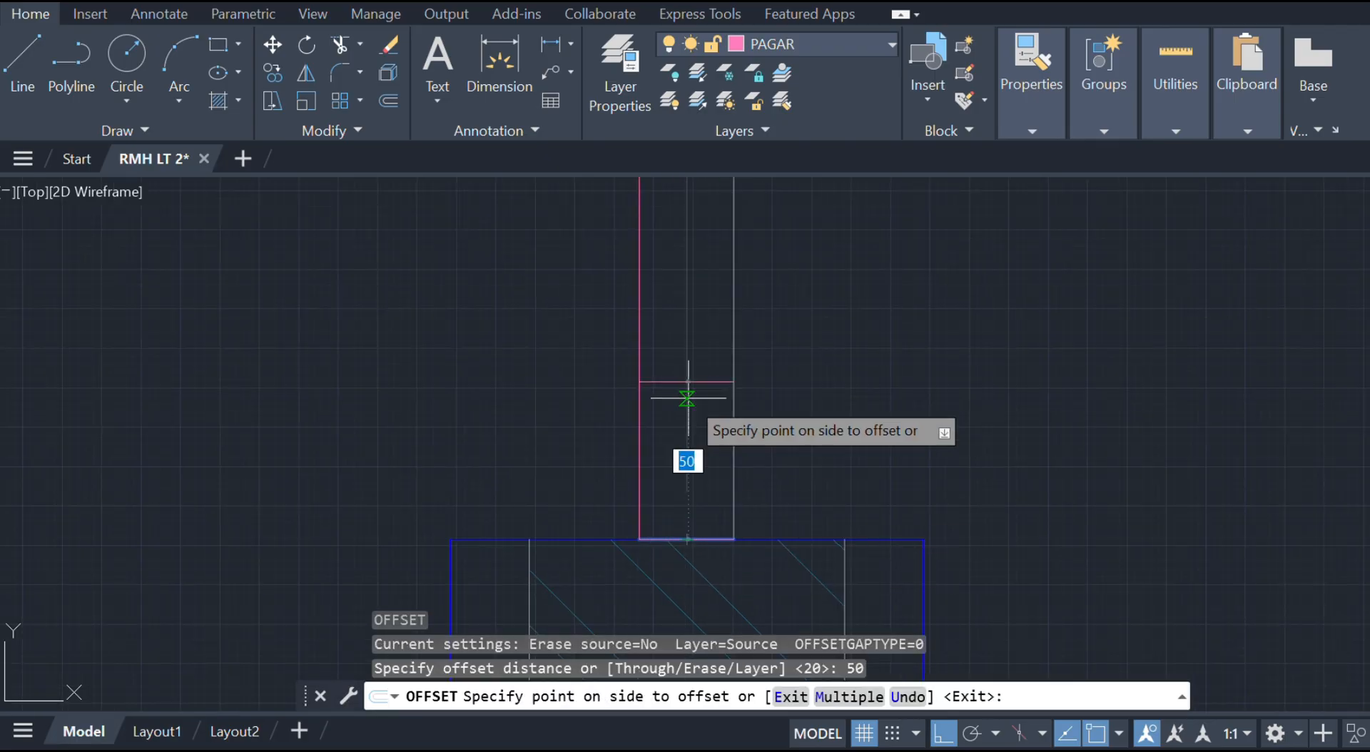
{"action": "left_click", "coordinate": [688, 386]}
{"action": "left_click", "coordinate": [702, 381]}
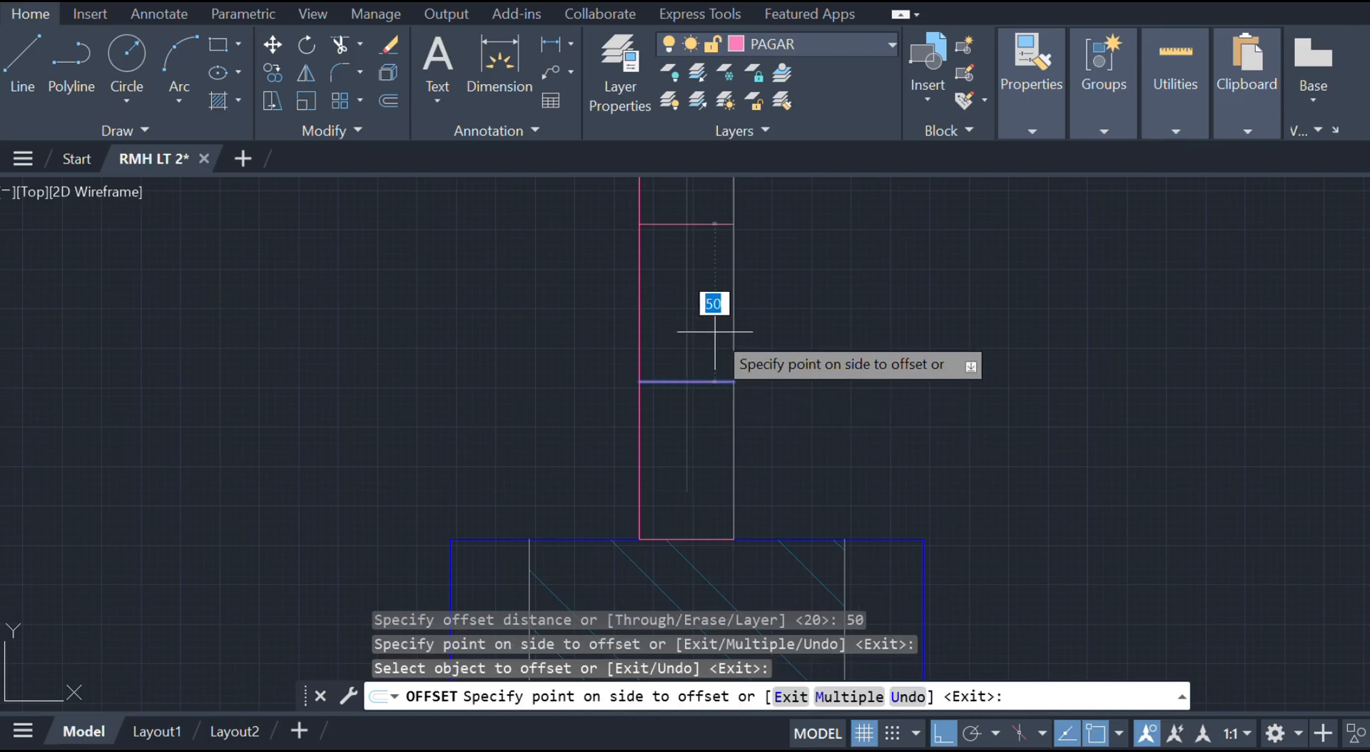
{"action": "type", "text": "20"}
{"action": "key", "text": "Return"}
{"action": "key", "text": "Escape"}
- Draw a multiline with Zero justification and scale 5 along the post's centre, from the bottom rail up to the top rail
{"action": "scroll", "coordinate": [742, 343], "scroll_direction": "down", "scroll_amount": 3}
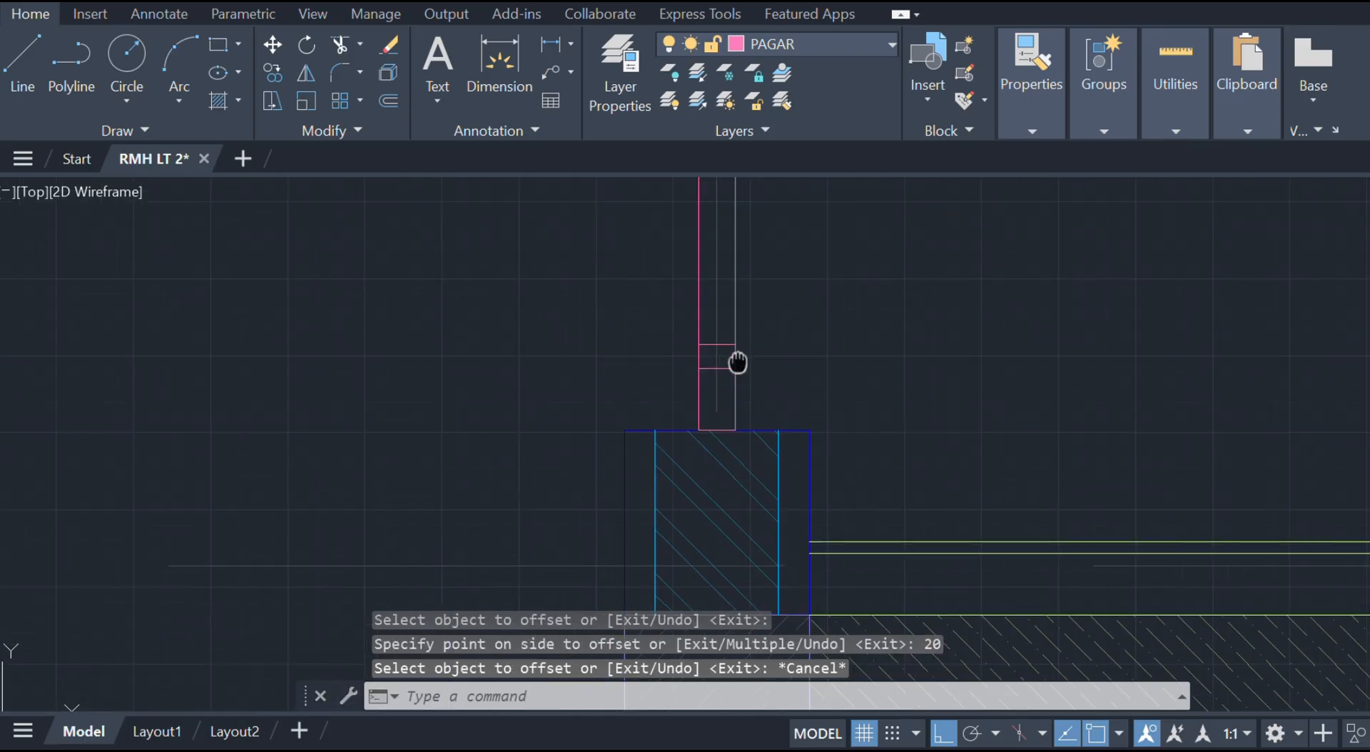
{"action": "middle_click_drag", "start_coordinate": [737, 361], "coordinate": [704, 442]}
{"action": "type", "text": "ml"}
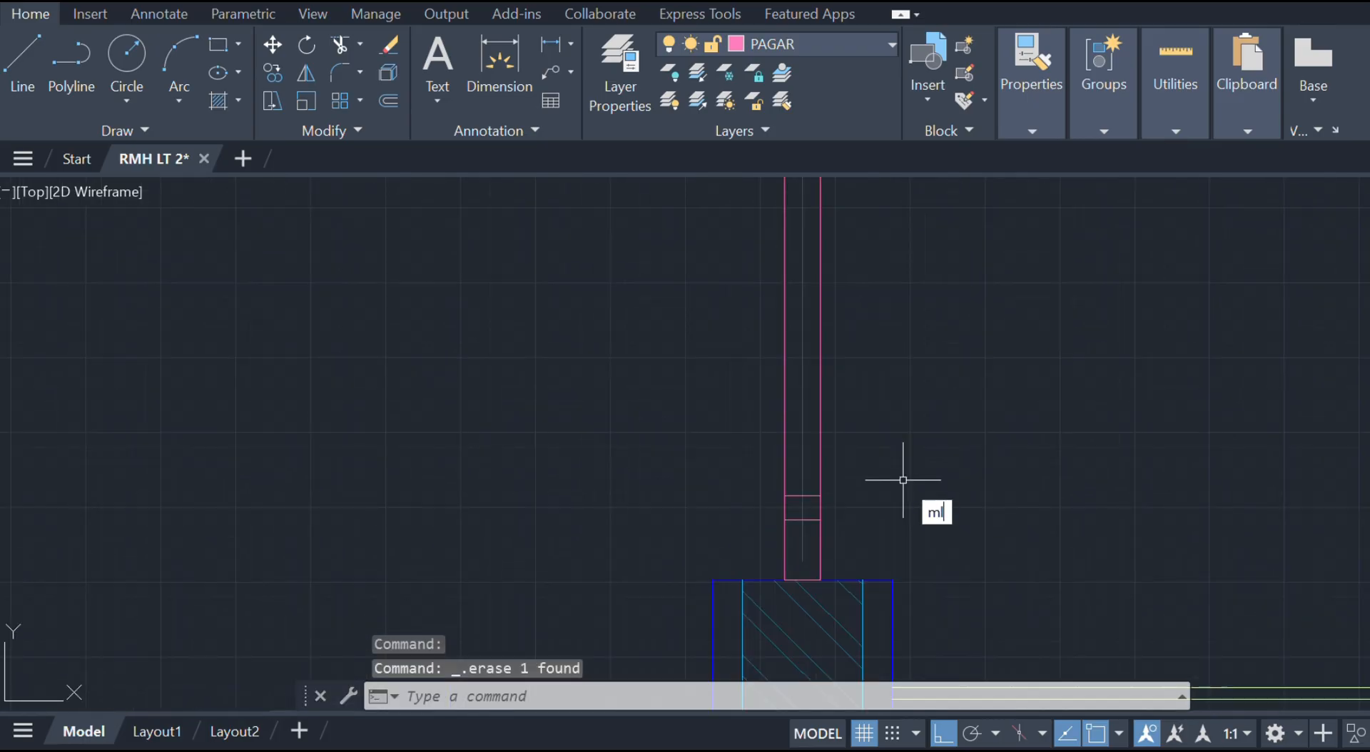
{"action": "key", "text": "Return"}
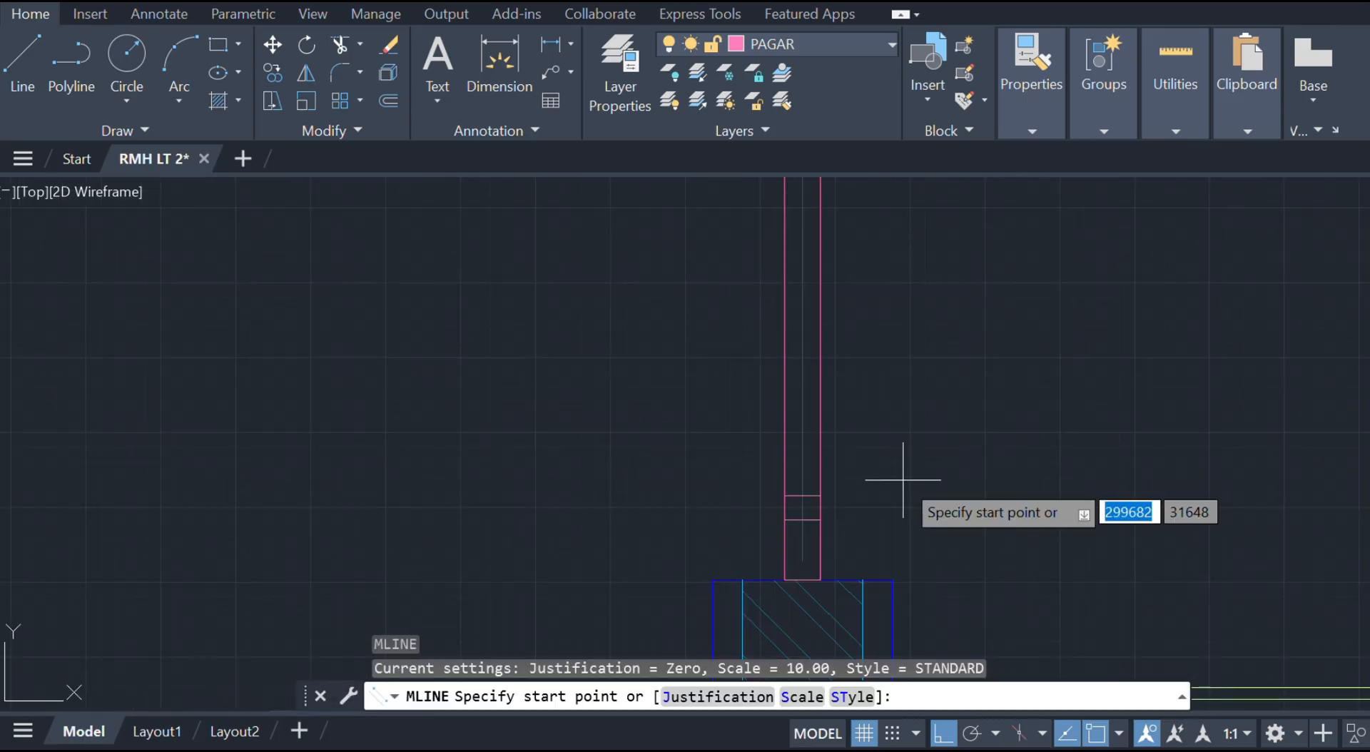
{"action": "type", "text": "j"}
{"action": "key", "text": "Return"}
{"action": "key", "text": "Return"}
{"action": "type", "text": "s"}
{"action": "key", "text": "Return"}
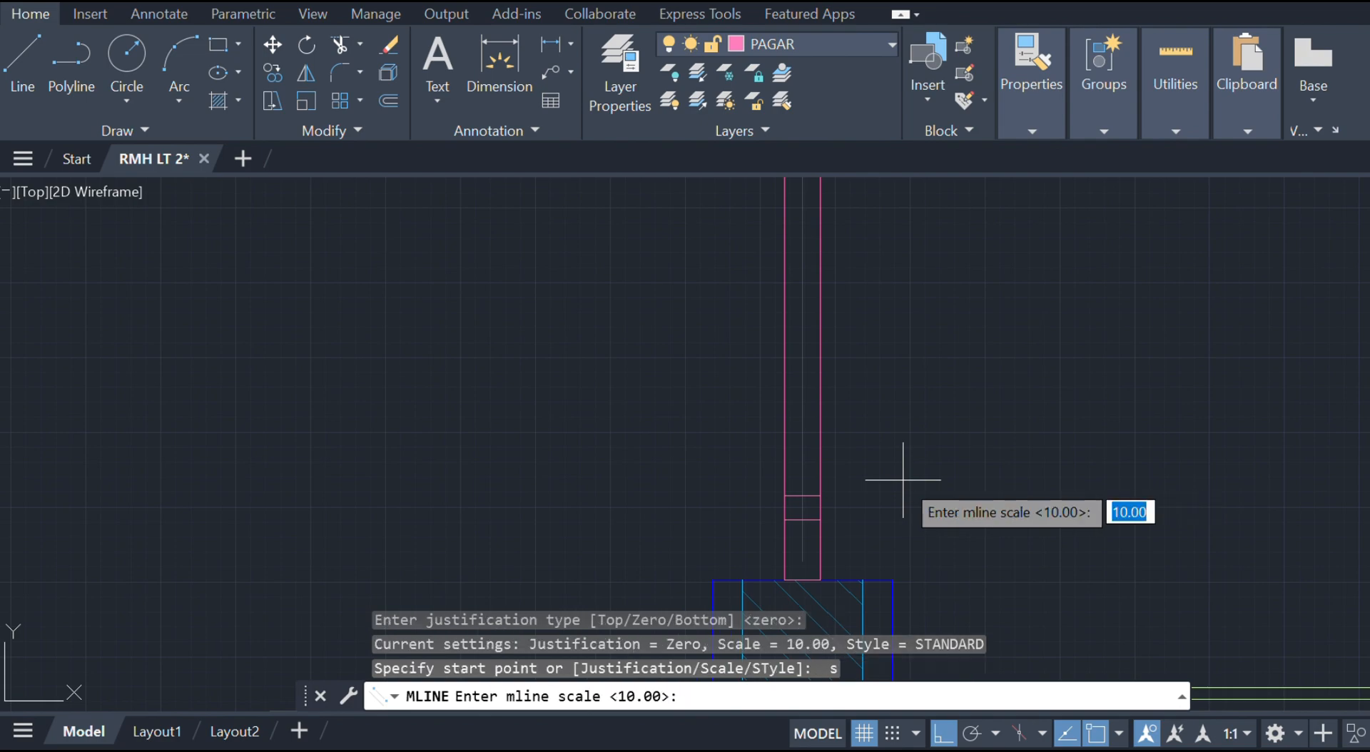
{"action": "type", "text": "5"}
{"action": "key", "text": "Return"}
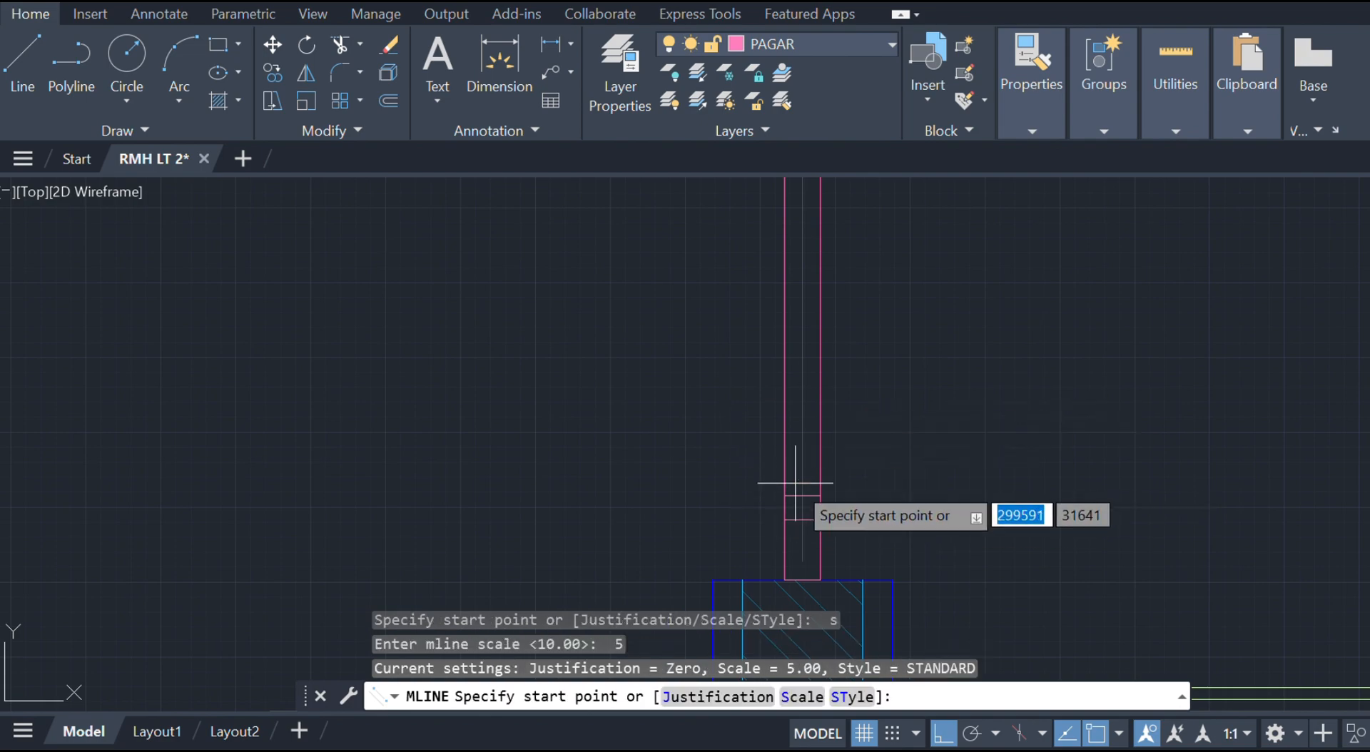
{"action": "left_click", "coordinate": [804, 491]}
{"action": "scroll", "coordinate": [827, 281], "scroll_direction": "down", "scroll_amount": 2}
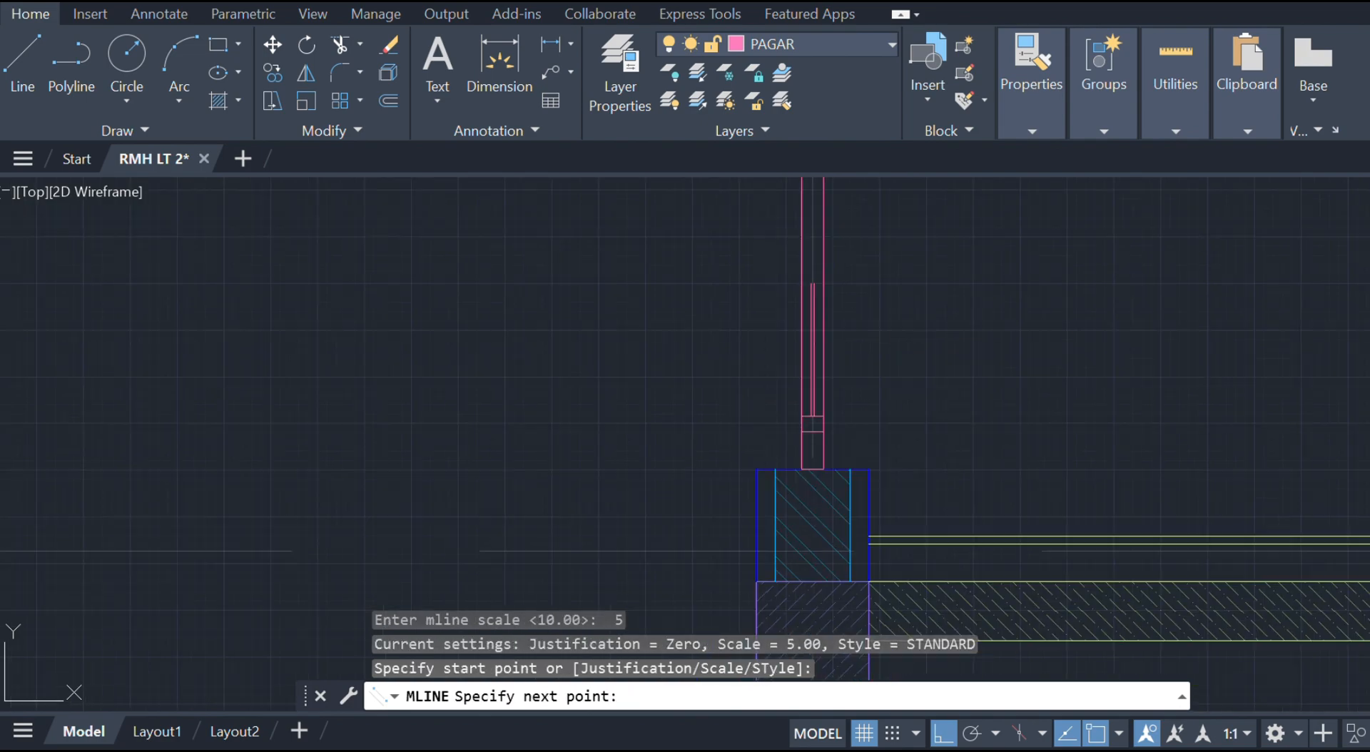
{"action": "middle_click_drag", "start_coordinate": [834, 281], "coordinate": [878, 526]}
{"action": "scroll", "coordinate": [860, 456], "scroll_direction": "up", "scroll_amount": 2}
{"action": "scroll", "coordinate": [839, 442], "scroll_direction": "up", "scroll_amount": 4}
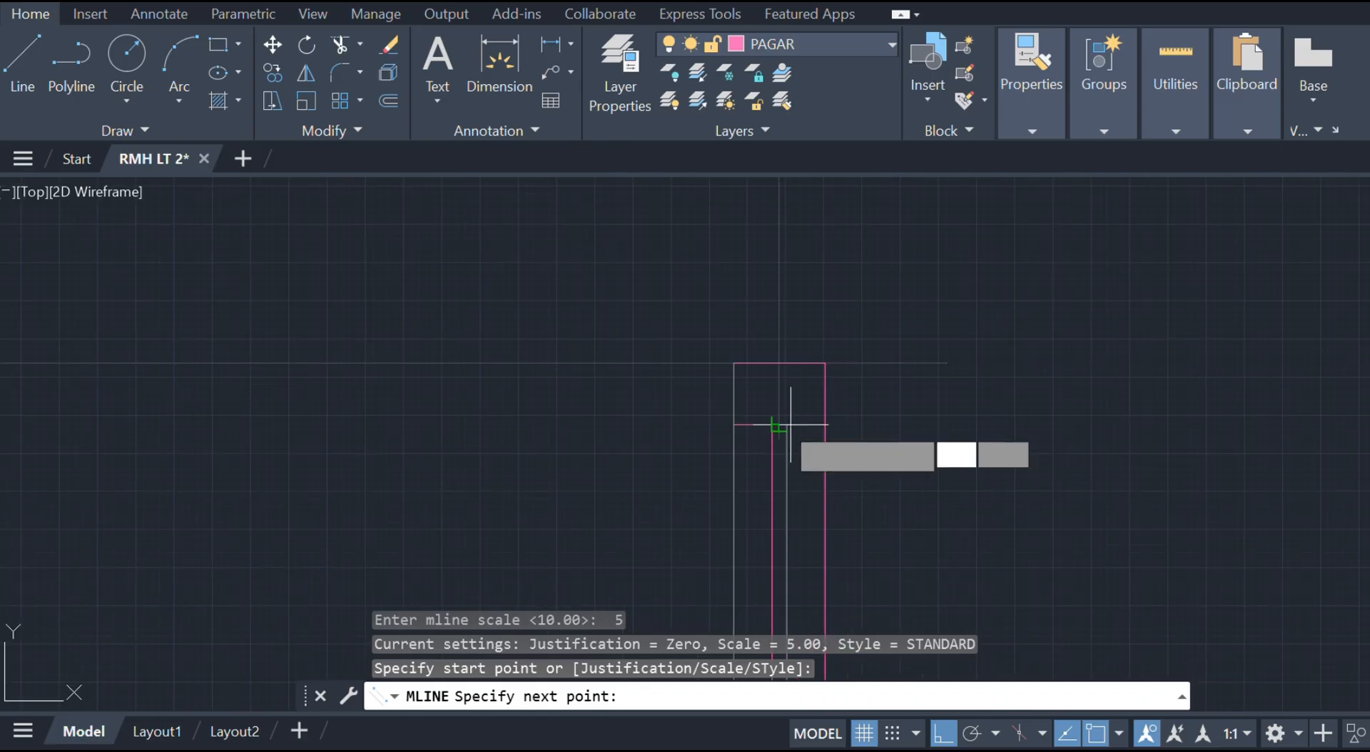
{"action": "left_click", "coordinate": [779, 426]}
{"action": "key", "text": "Escape"}
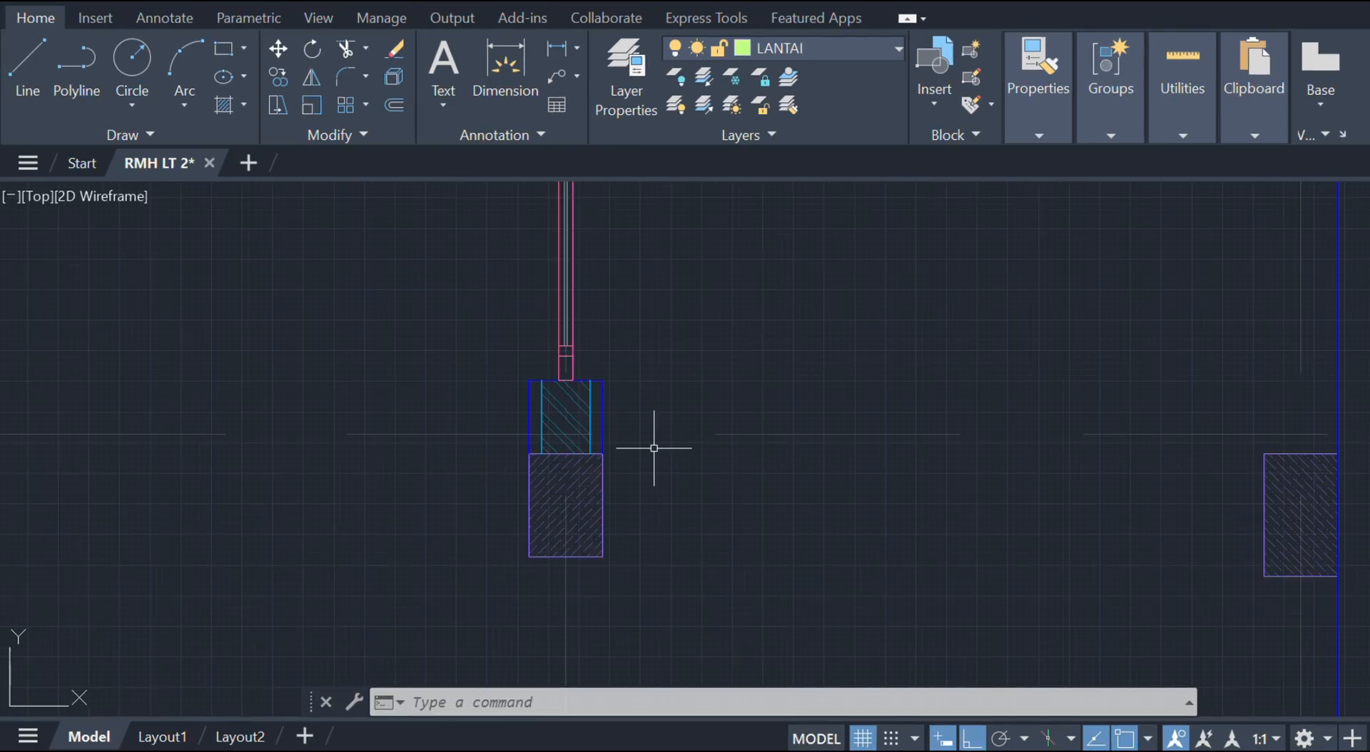
- Draw a horizontal LANTAI floor line at grid level from the low wall's inner face to the face of the opposite wall
{"action": "type", "text": "l"}
{"action": "key", "text": "Return"}
{"action": "left_click", "coordinate": [602, 454]}
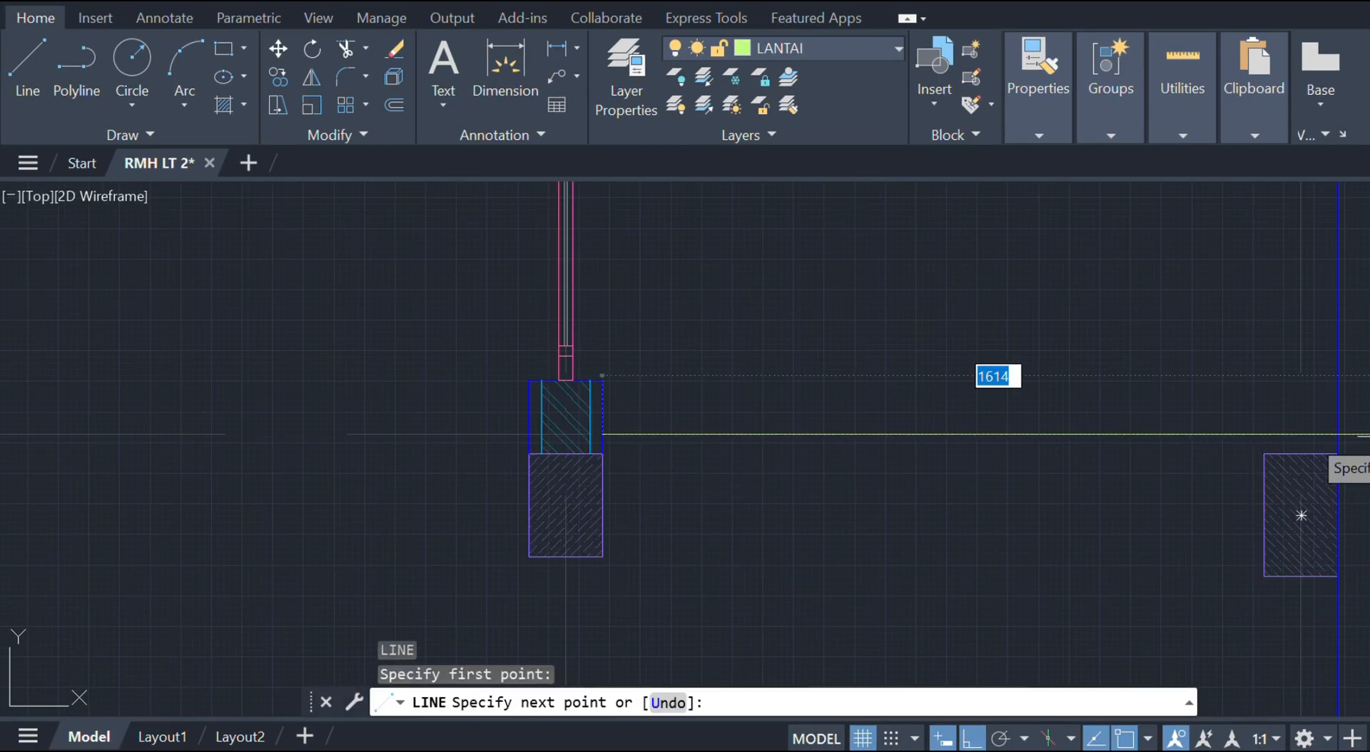
{"action": "middle_click_drag", "start_coordinate": [1350, 423], "coordinate": [688, 437]}
{"action": "scroll", "coordinate": [999, 447], "scroll_direction": "down", "scroll_amount": 4}
{"action": "middle_click_drag", "start_coordinate": [999, 447], "coordinate": [789, 460]}
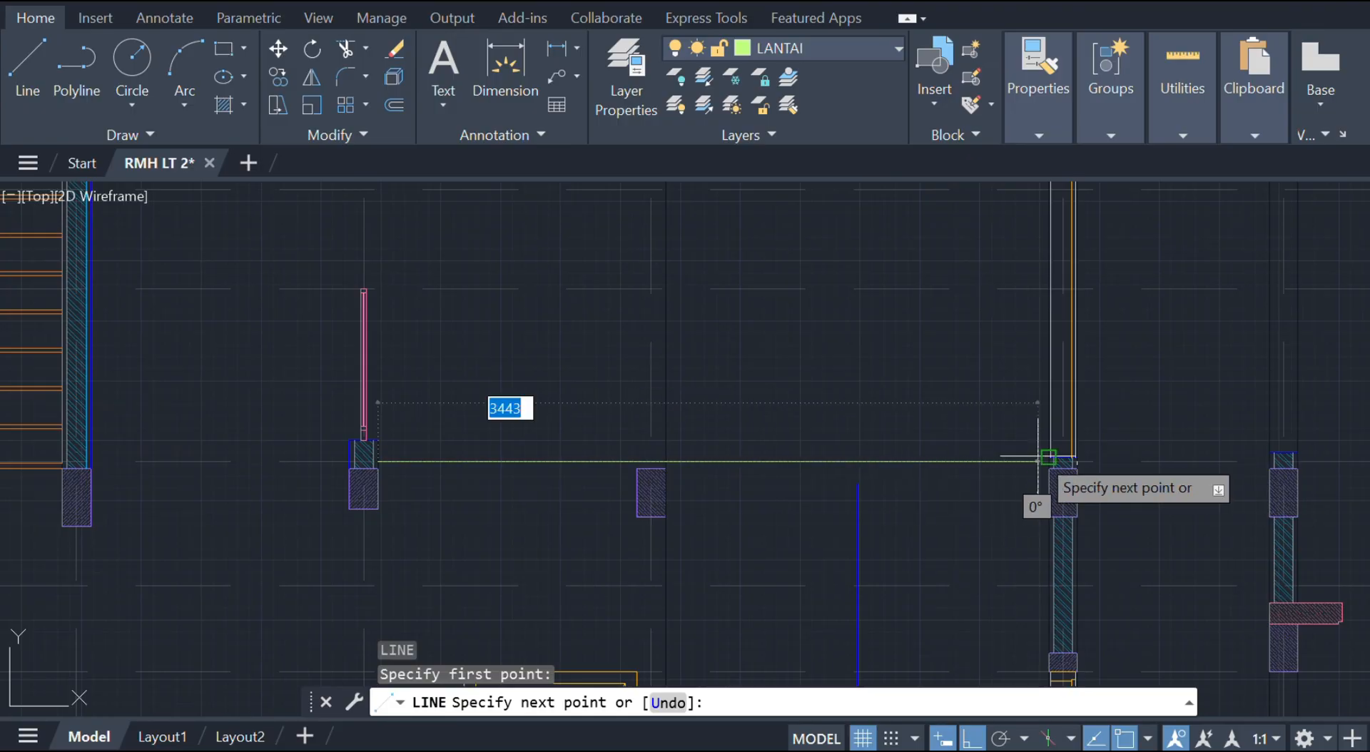
{"action": "scroll", "coordinate": [1040, 457], "scroll_direction": "up", "scroll_amount": 5}
{"action": "left_click", "coordinate": [1081, 488]}
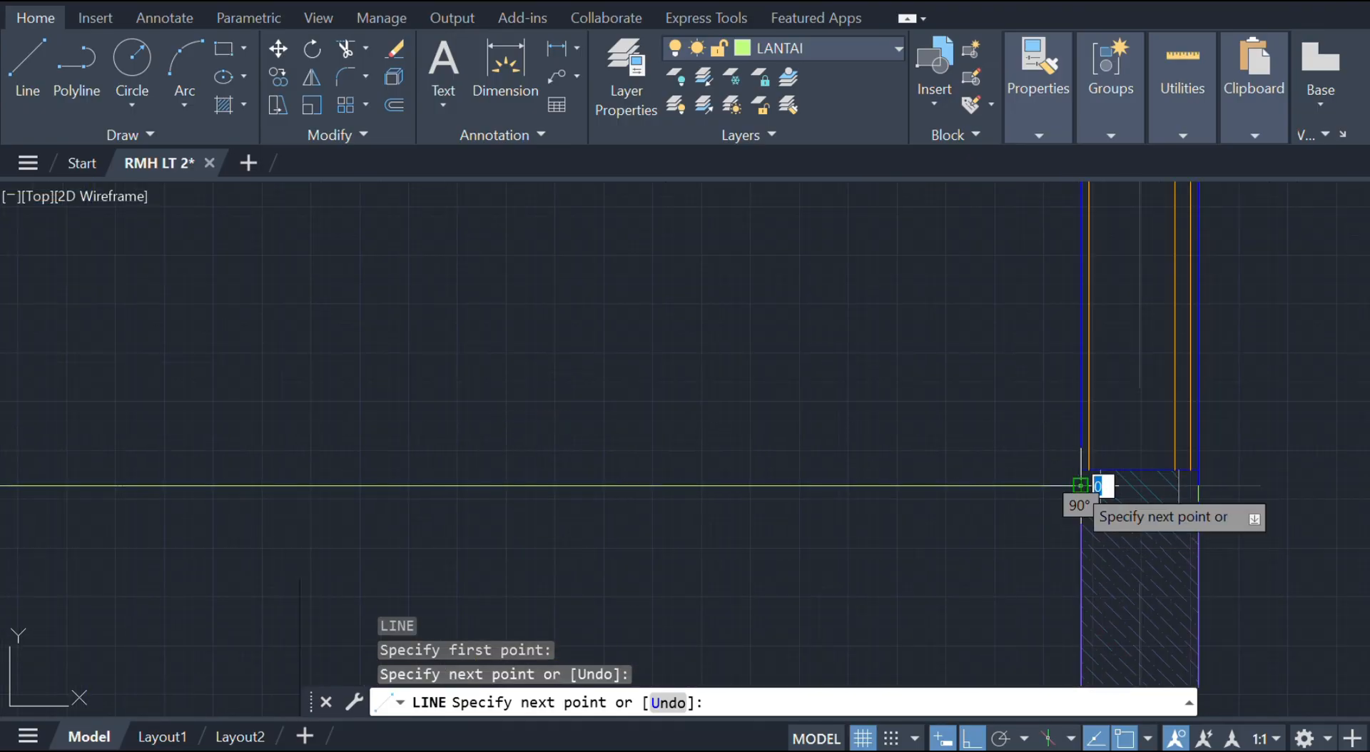
{"action": "key", "text": "Escape"}
- Offset the LANTAI floor line 10 downward
{"action": "type", "text": "o"}
{"action": "key", "text": "Return"}
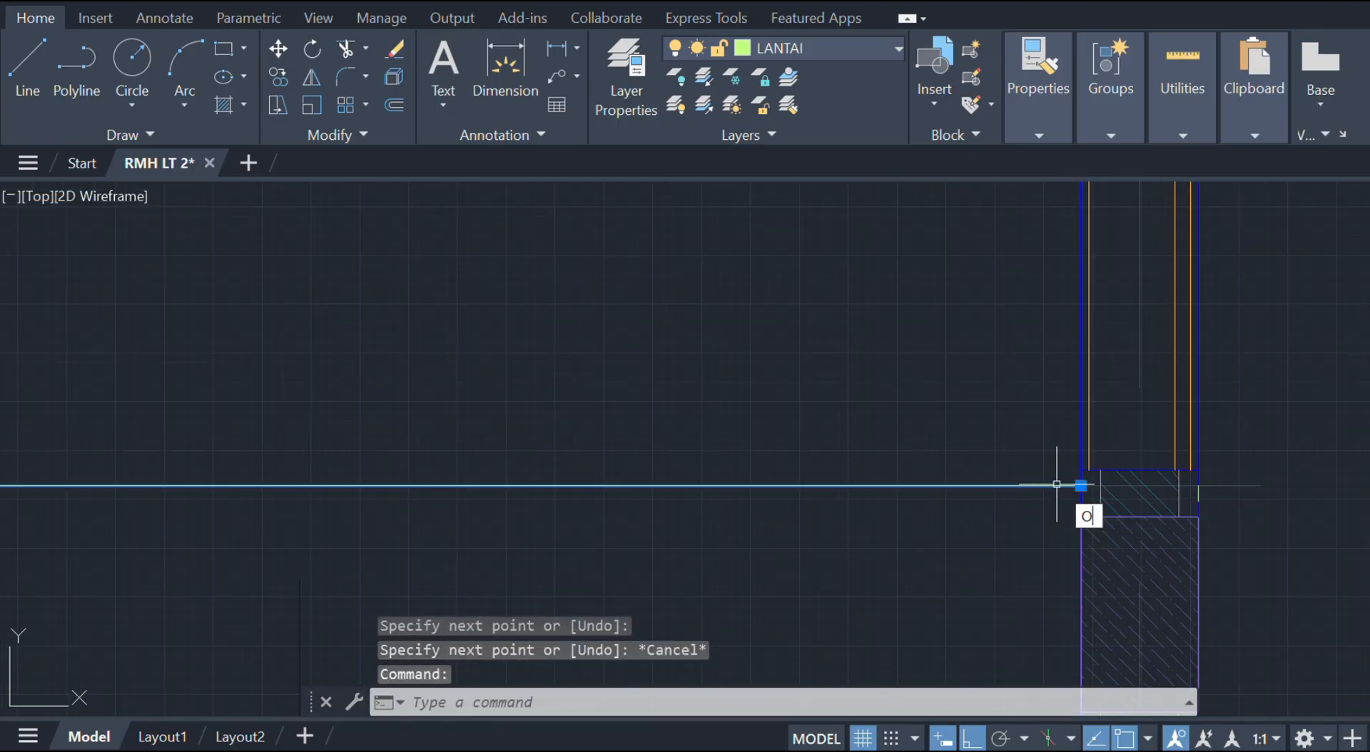
{"action": "type", "text": "10"}
{"action": "key", "text": "Return"}
{"action": "left_click", "coordinate": [1055, 486]}
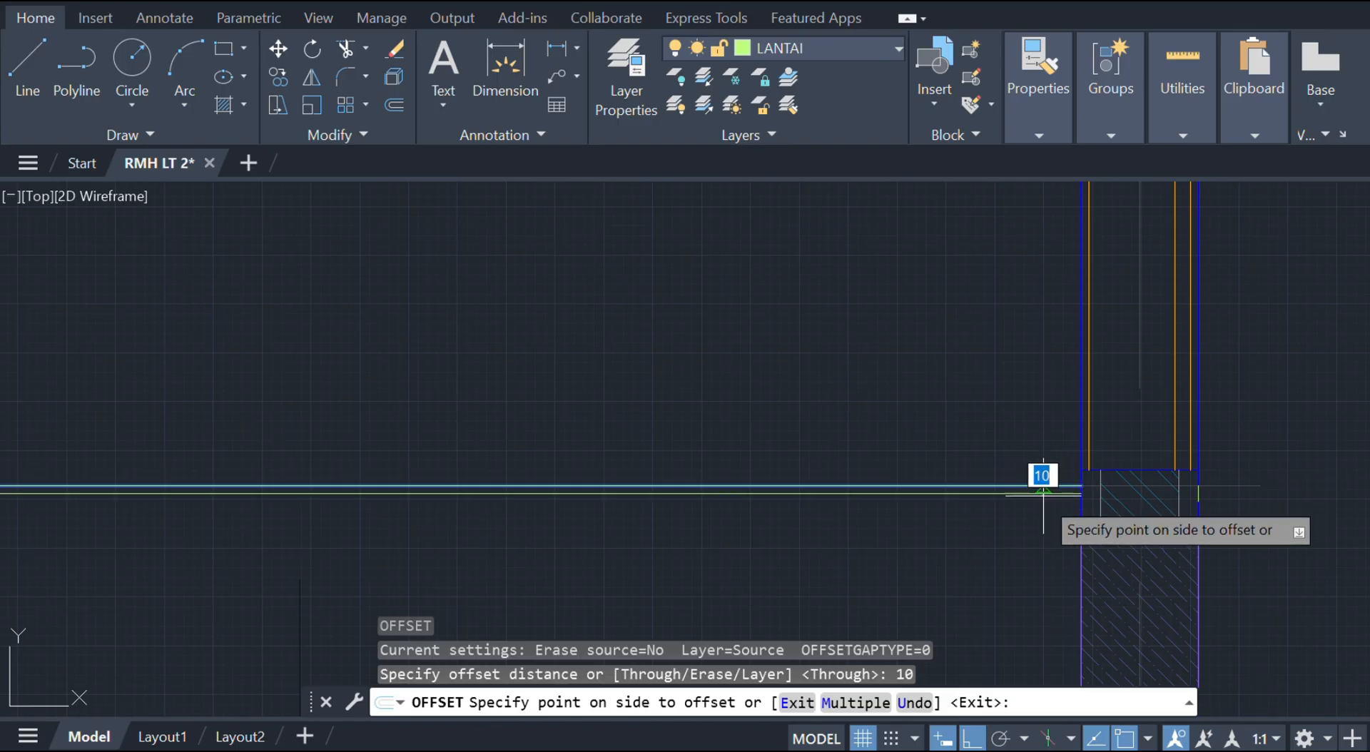
{"action": "left_click", "coordinate": [1030, 501]}
- Offset the second floor line 30 downward, and offset the resulting line 80 downward for the slab's underside
{"action": "left_click", "coordinate": [1033, 492]}
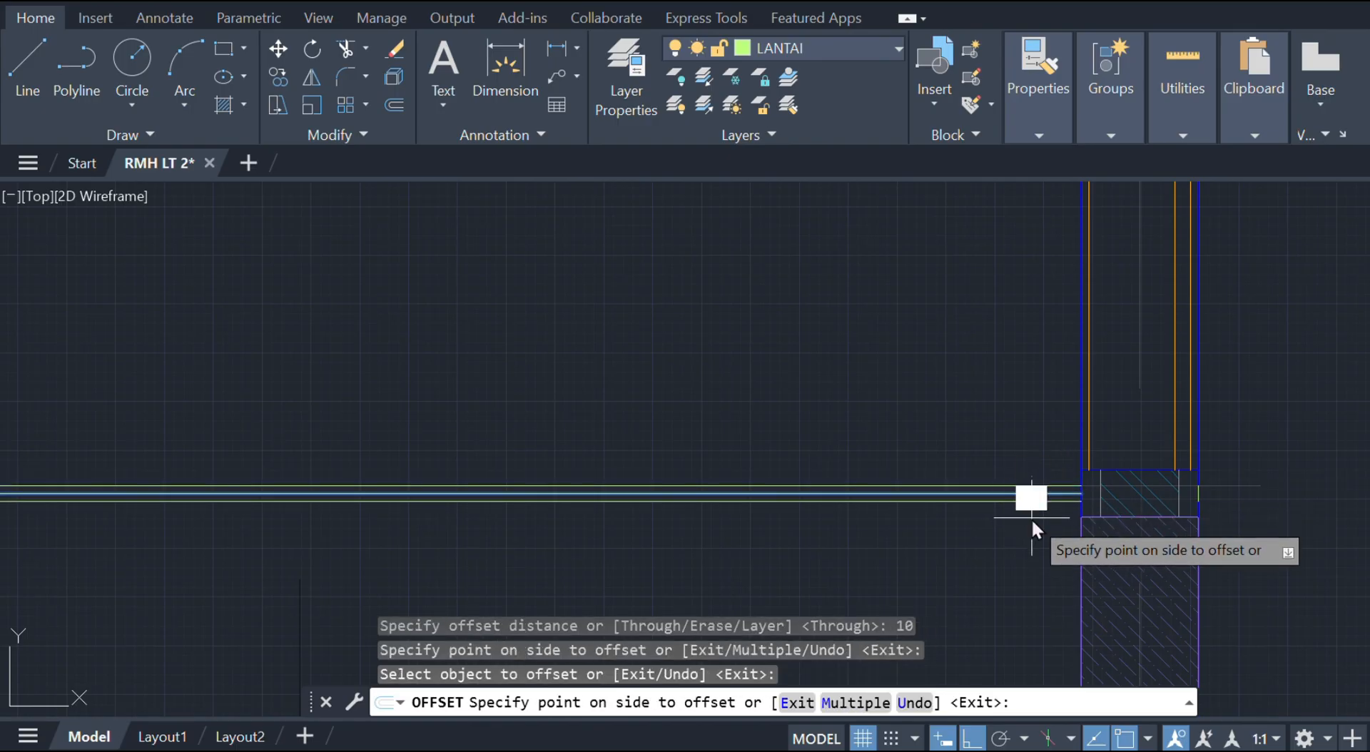
{"action": "type", "text": "30"}
{"action": "key", "text": "Return"}
{"action": "left_click", "coordinate": [1005, 517]}
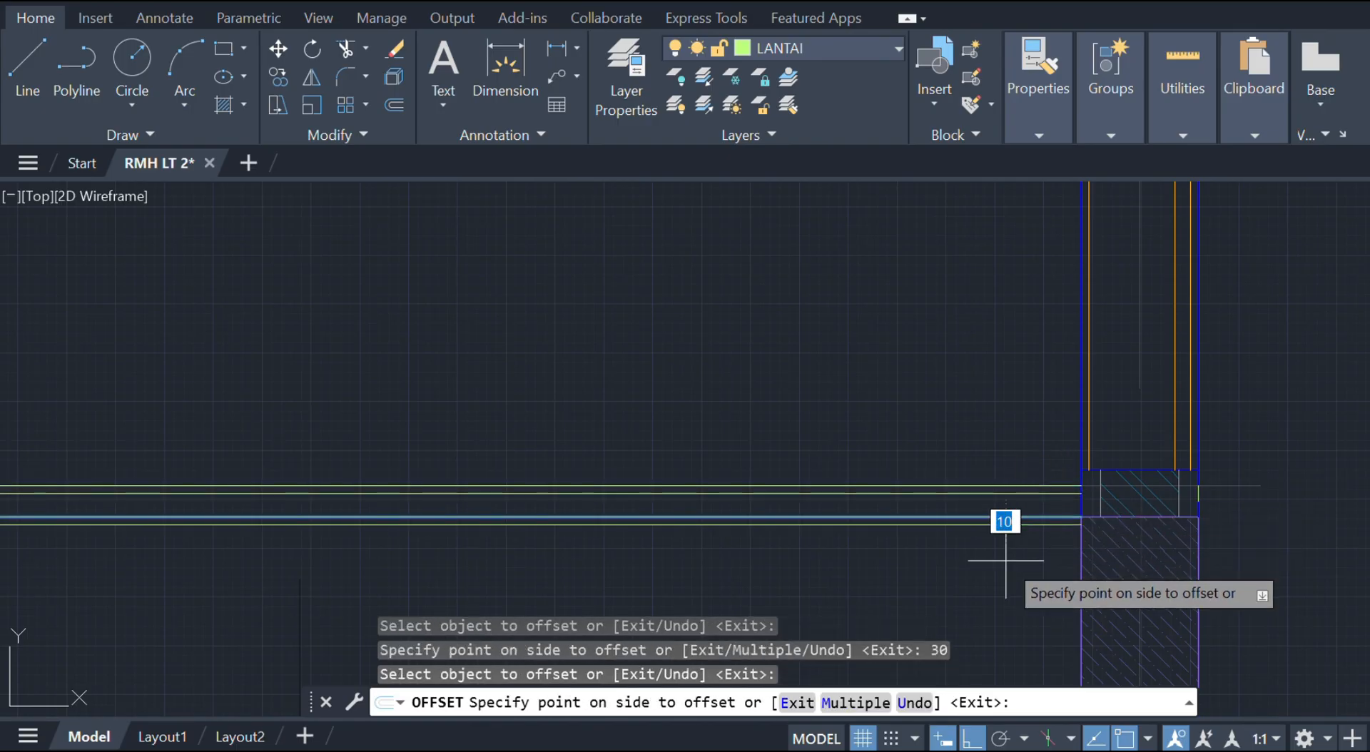
{"action": "key", "text": "Return"}
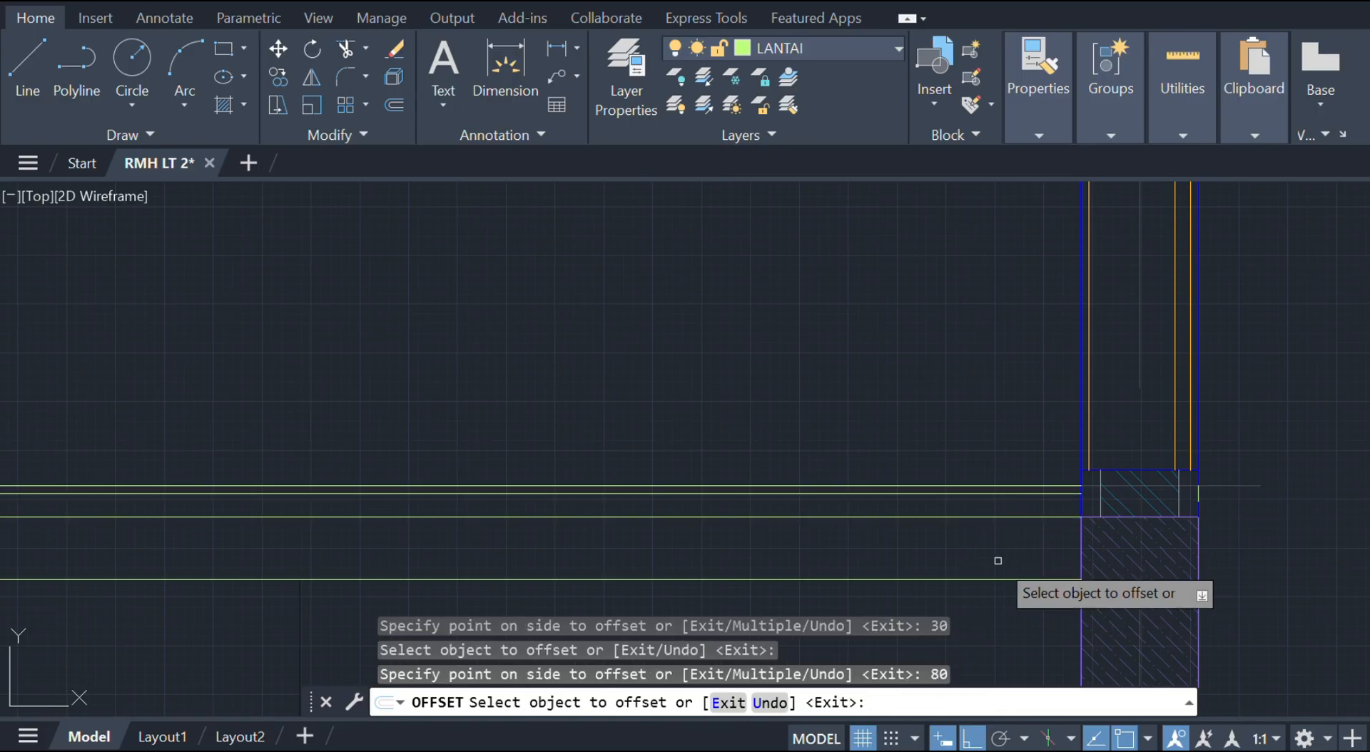
{"action": "key", "text": "Escape"}
- Hatch the 80-thick slab band between the intermediate beam and the wall beam with ANSI36 at scale 100
{"action": "middle_click_drag", "start_coordinate": [575, 436], "coordinate": [1256, 474]}
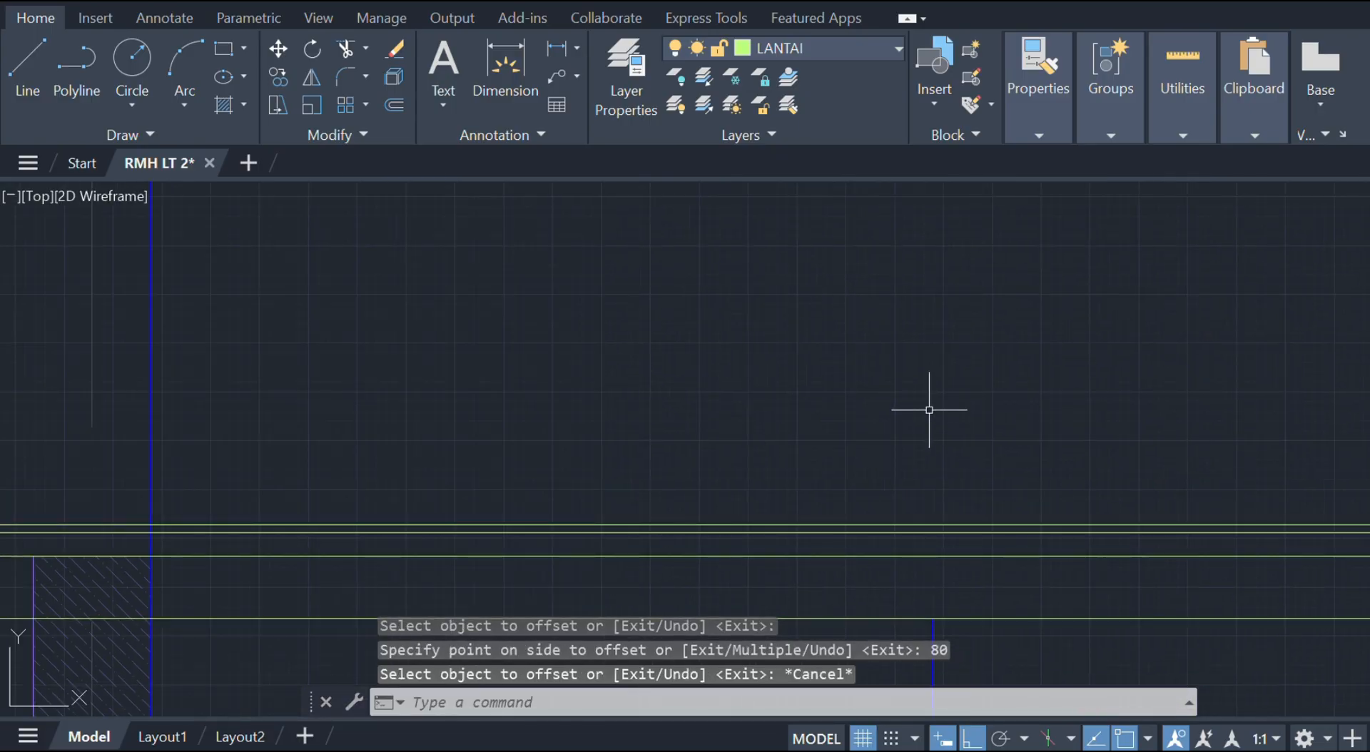
{"action": "type", "text": "h"}
{"action": "key", "text": "Return"}
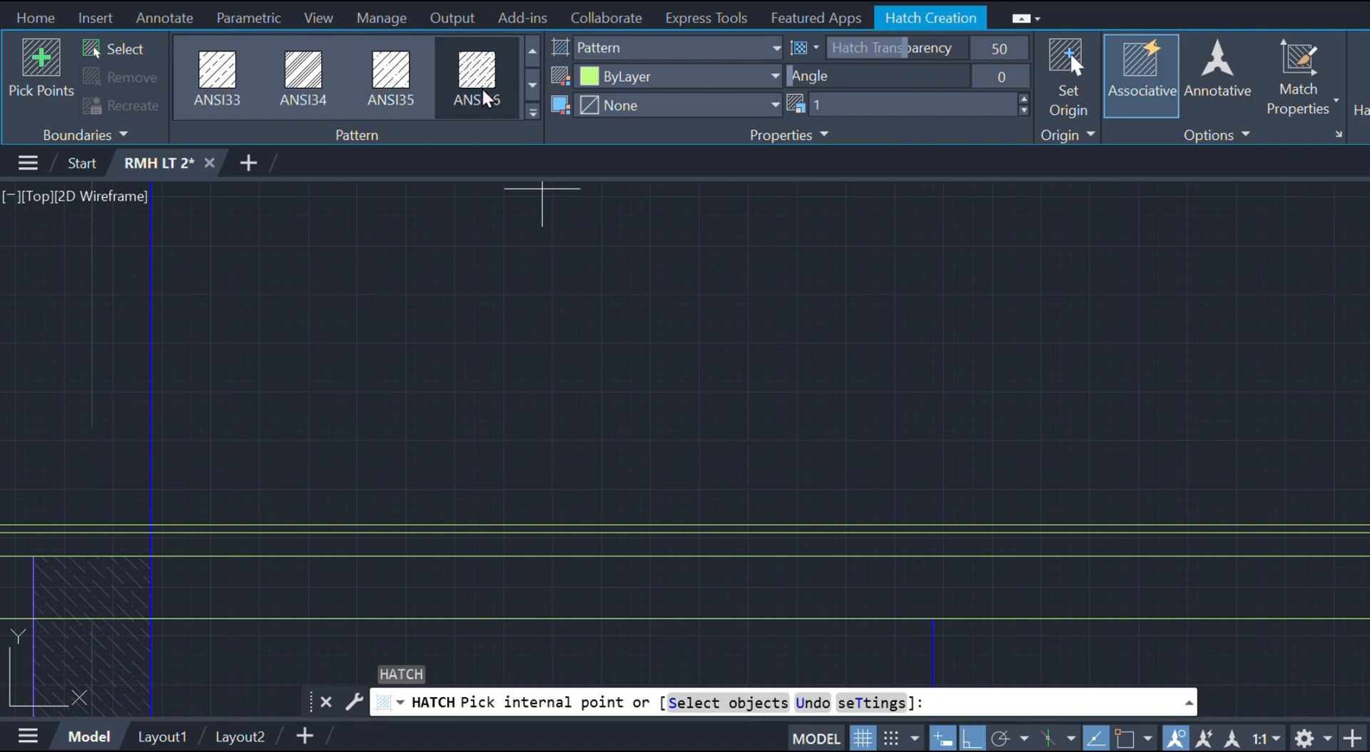
{"action": "left_click", "coordinate": [708, 574]}
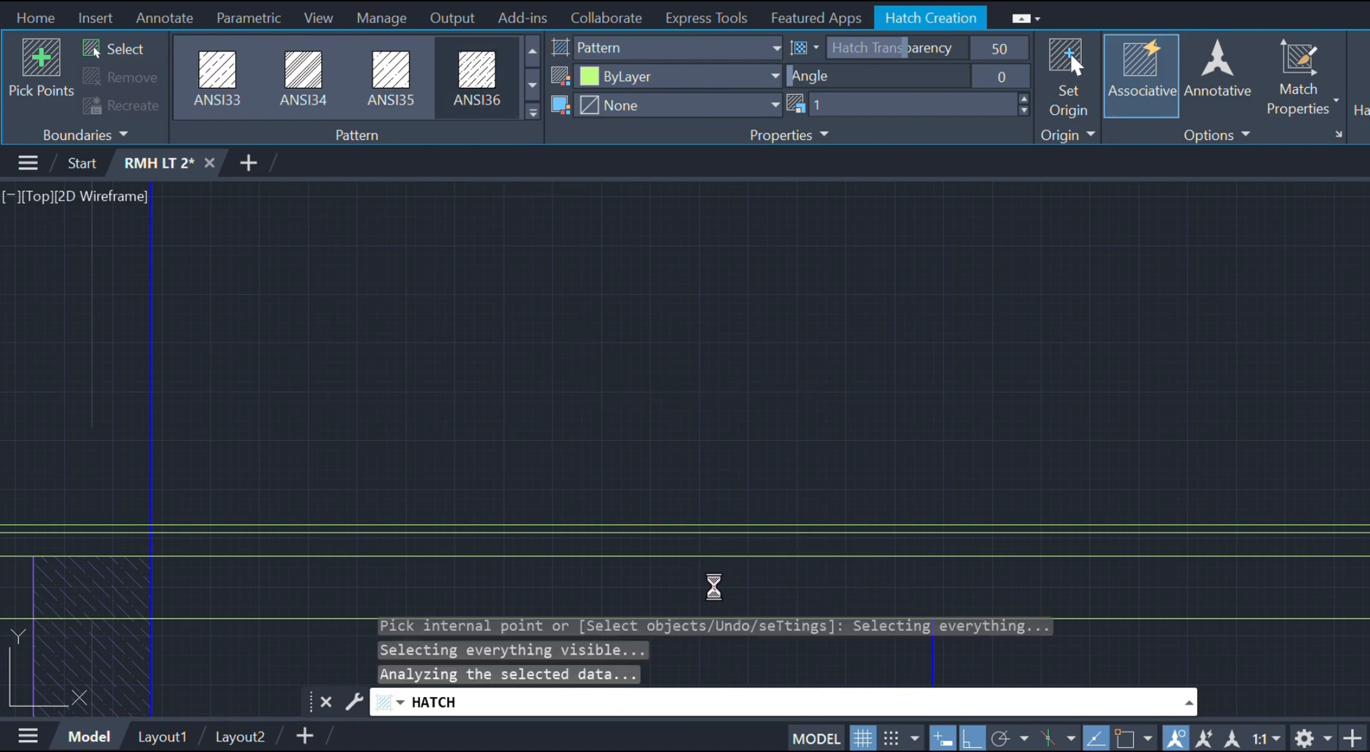
{"action": "left_click", "coordinate": [860, 103]}
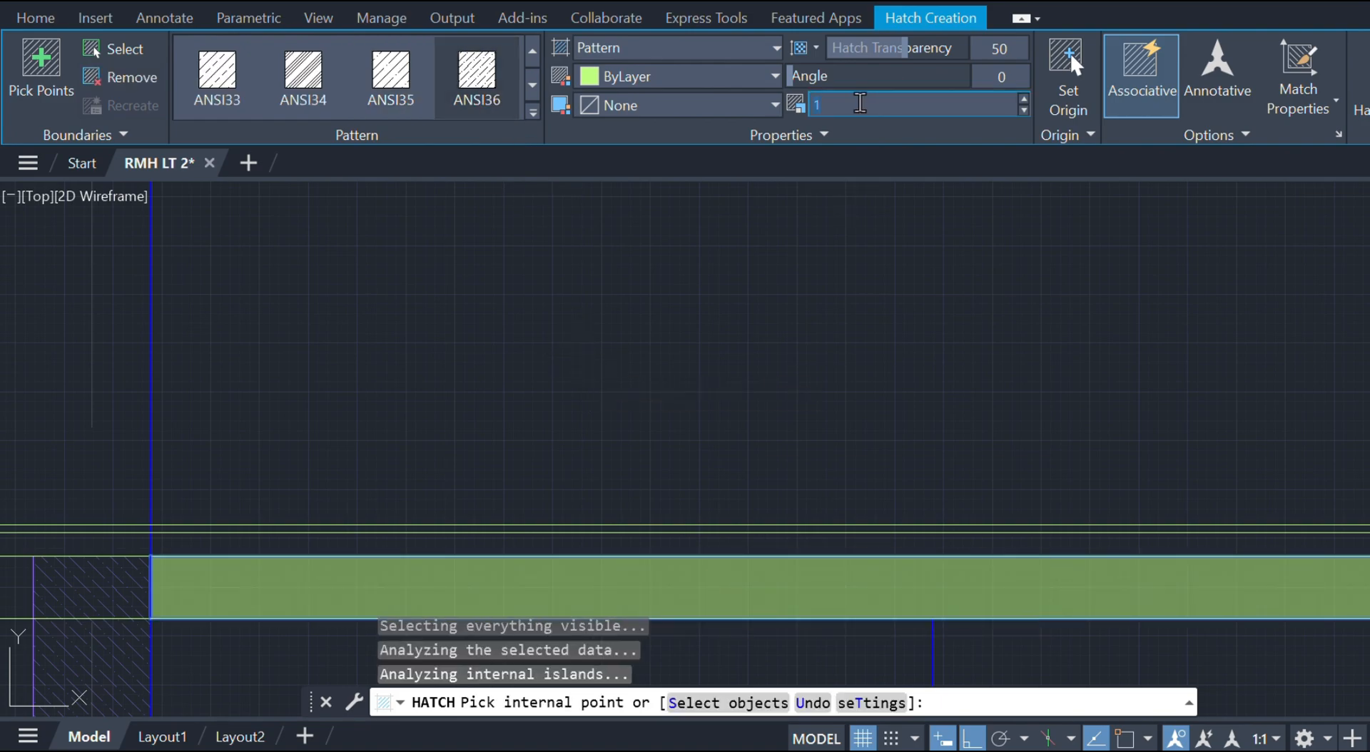
{"action": "type", "text": "100"}
{"action": "key", "text": "Return"}
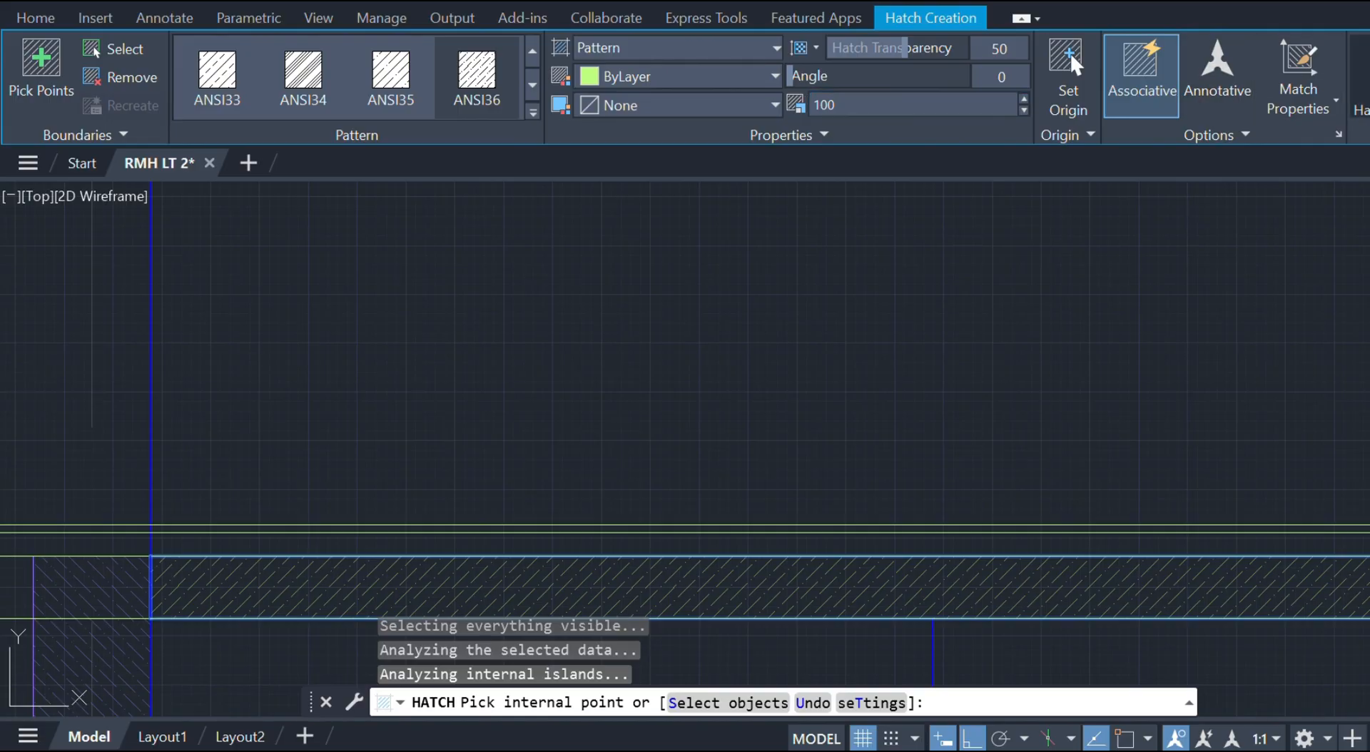
{"action": "key", "text": "Escape"}
- Draw the next bay's LANTAI floor line, dropping 20 from grid level at the wall face and running horizontally to the opposite wall
{"action": "scroll", "coordinate": [961, 389], "scroll_direction": "down", "scroll_amount": 5}
{"action": "middle_click_drag", "start_coordinate": [937, 381], "coordinate": [809, 336]}
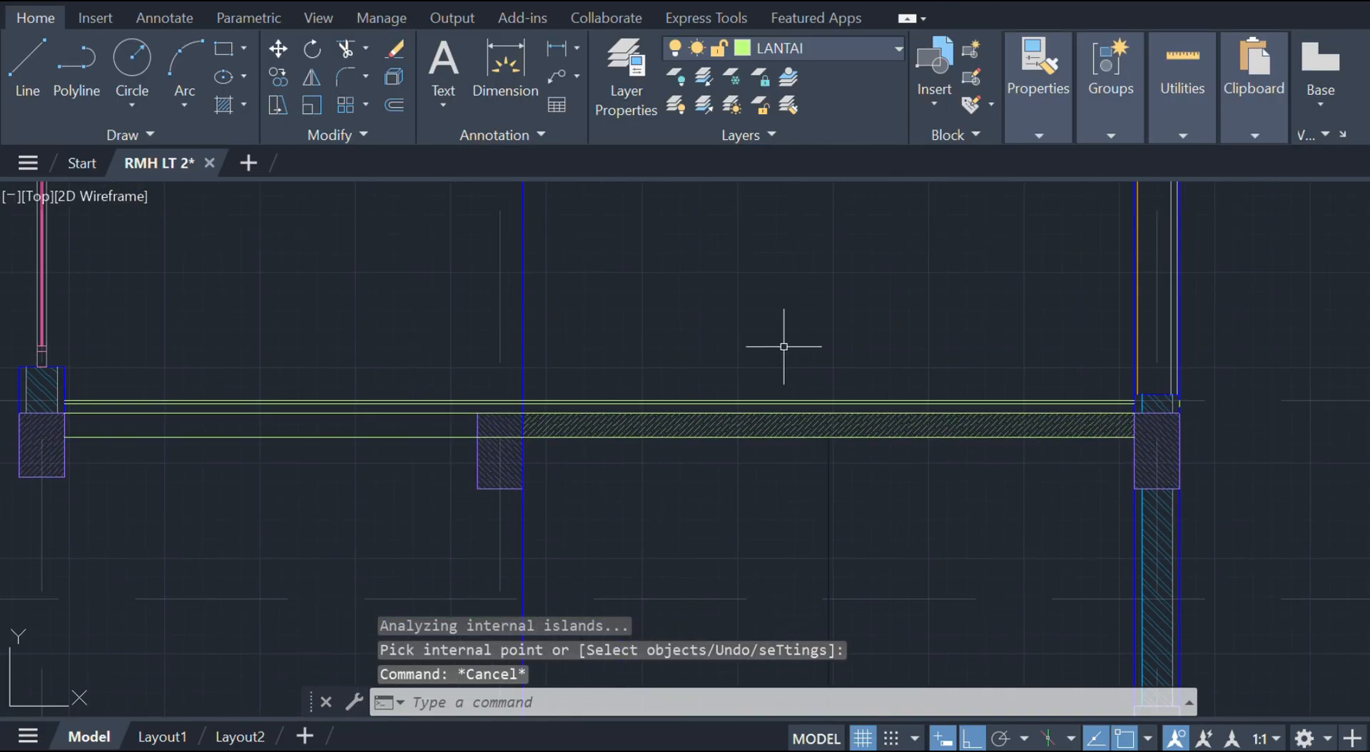
{"action": "mouse_move", "coordinate": [415, 370]}
{"action": "middle_mouse_down"}
{"action": "mouse_move", "coordinate": [552, 349]}
{"action": "mouse_move", "coordinate": [364, 398]}
{"action": "middle_mouse_up"}
{"action": "middle_click_drag", "start_coordinate": [1137, 402], "coordinate": [619, 392]}
{"action": "scroll", "coordinate": [610, 406], "scroll_direction": "up", "scroll_amount": 4}
{"action": "scroll", "coordinate": [609, 407], "scroll_direction": "up", "scroll_amount": 2}
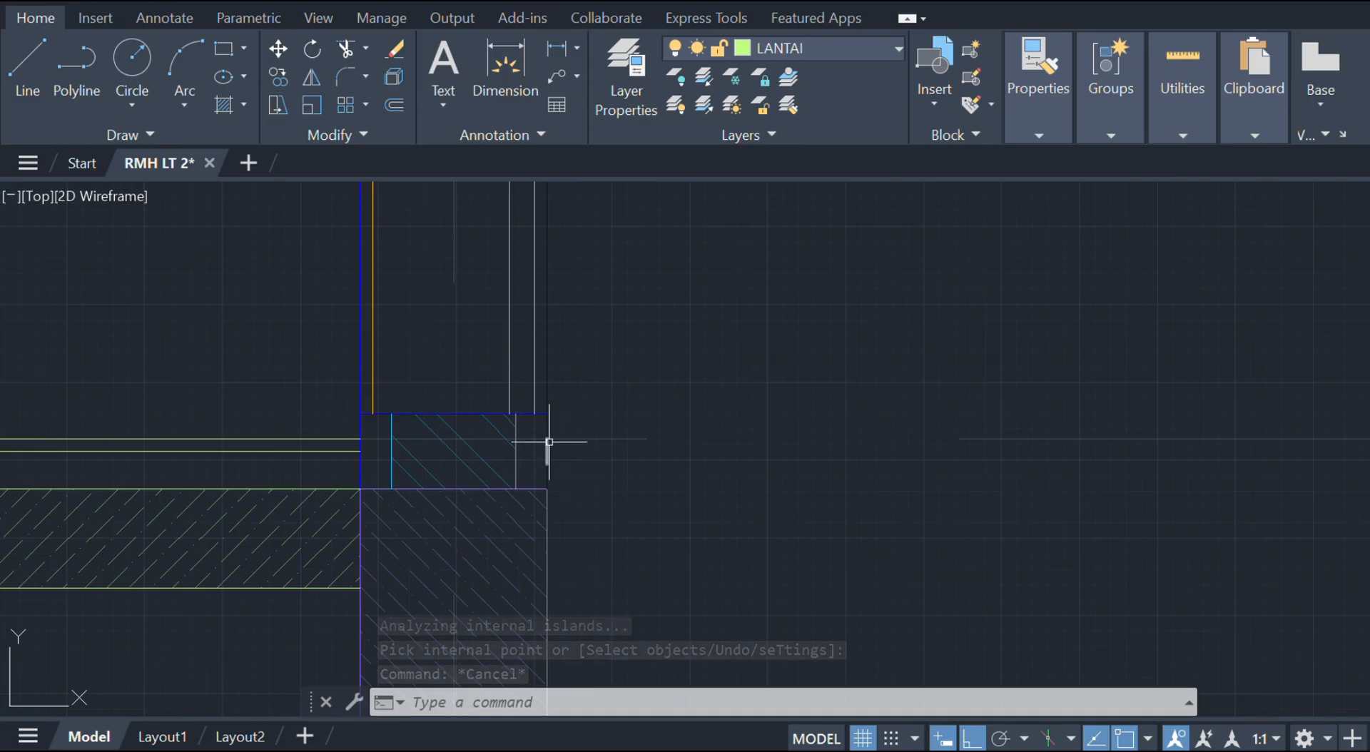
{"action": "key", "text": "Return"}
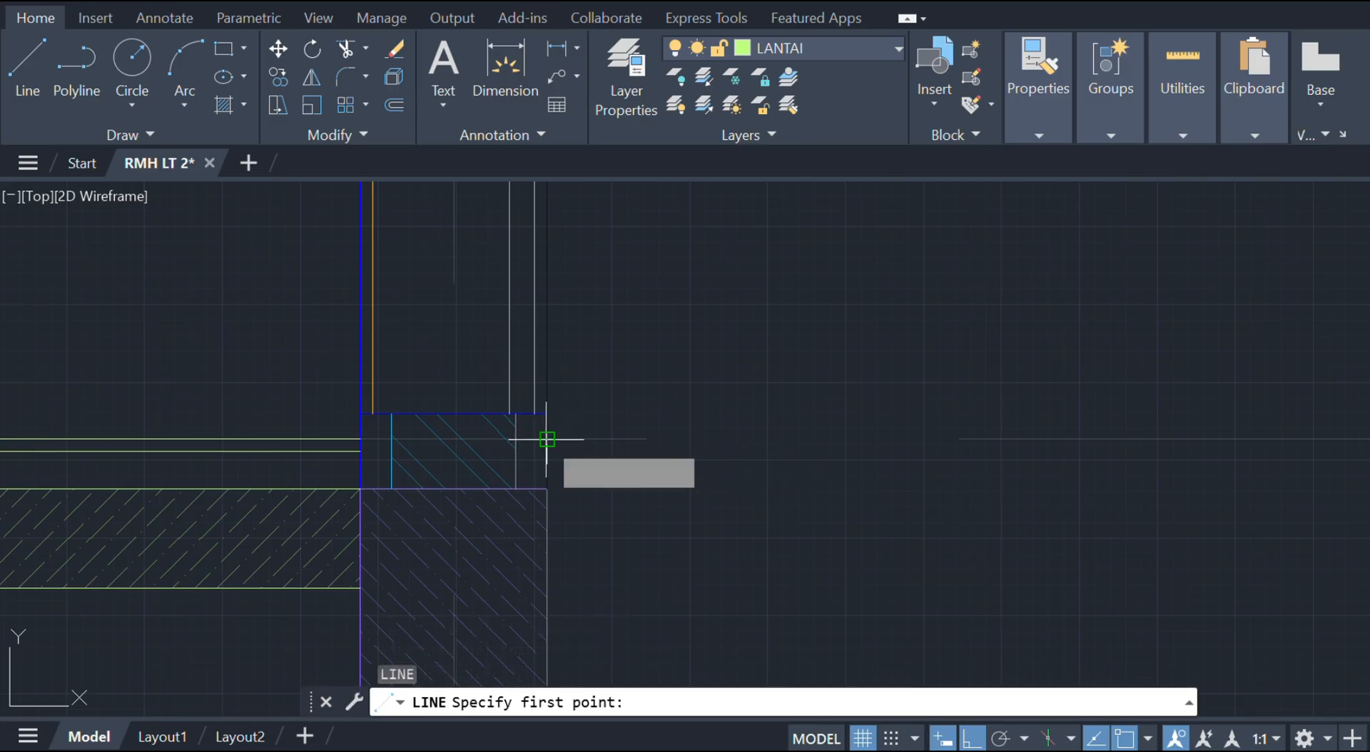
{"action": "left_click", "coordinate": [548, 464]}
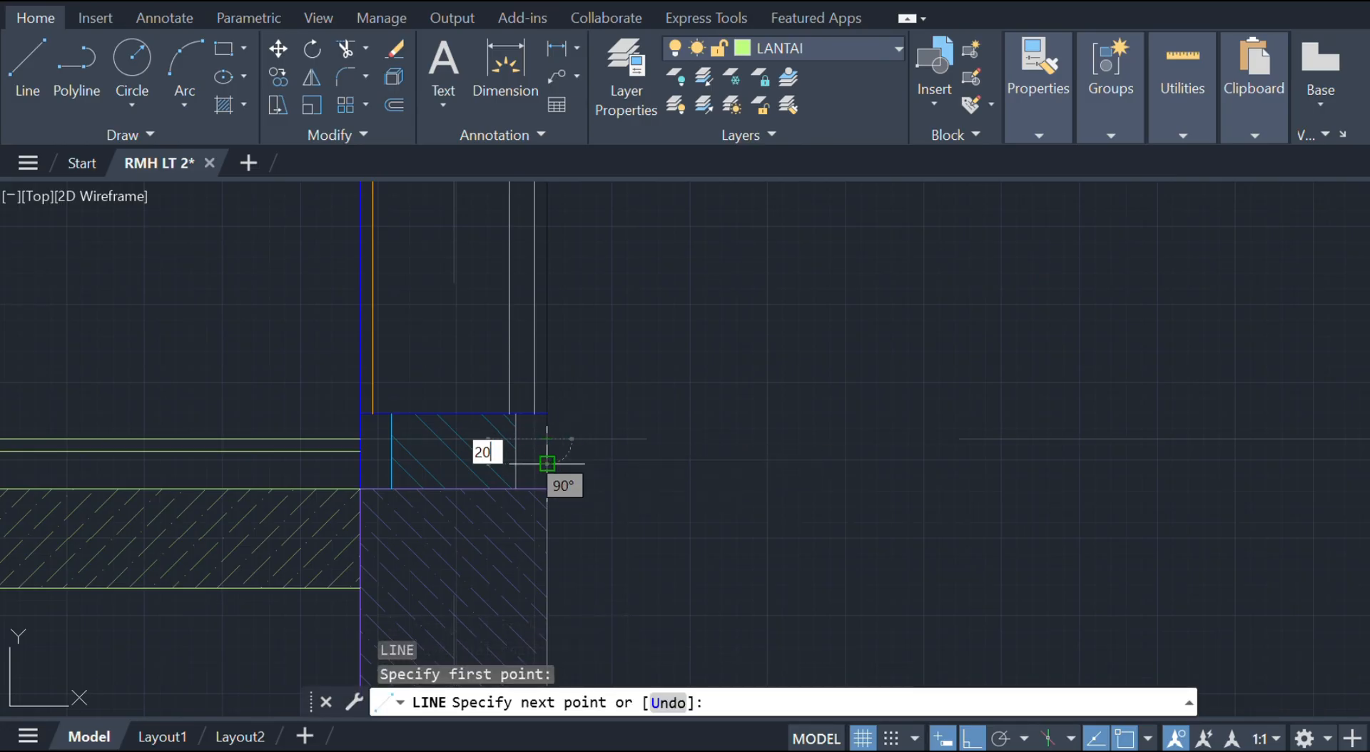
{"action": "key", "text": "Return"}
{"action": "scroll", "coordinate": [1150, 467], "scroll_direction": "down", "scroll_amount": 2}
{"action": "middle_click_drag", "start_coordinate": [1196, 464], "coordinate": [850, 444]}
{"action": "scroll", "coordinate": [850, 444], "scroll_direction": "down", "scroll_amount": 2}
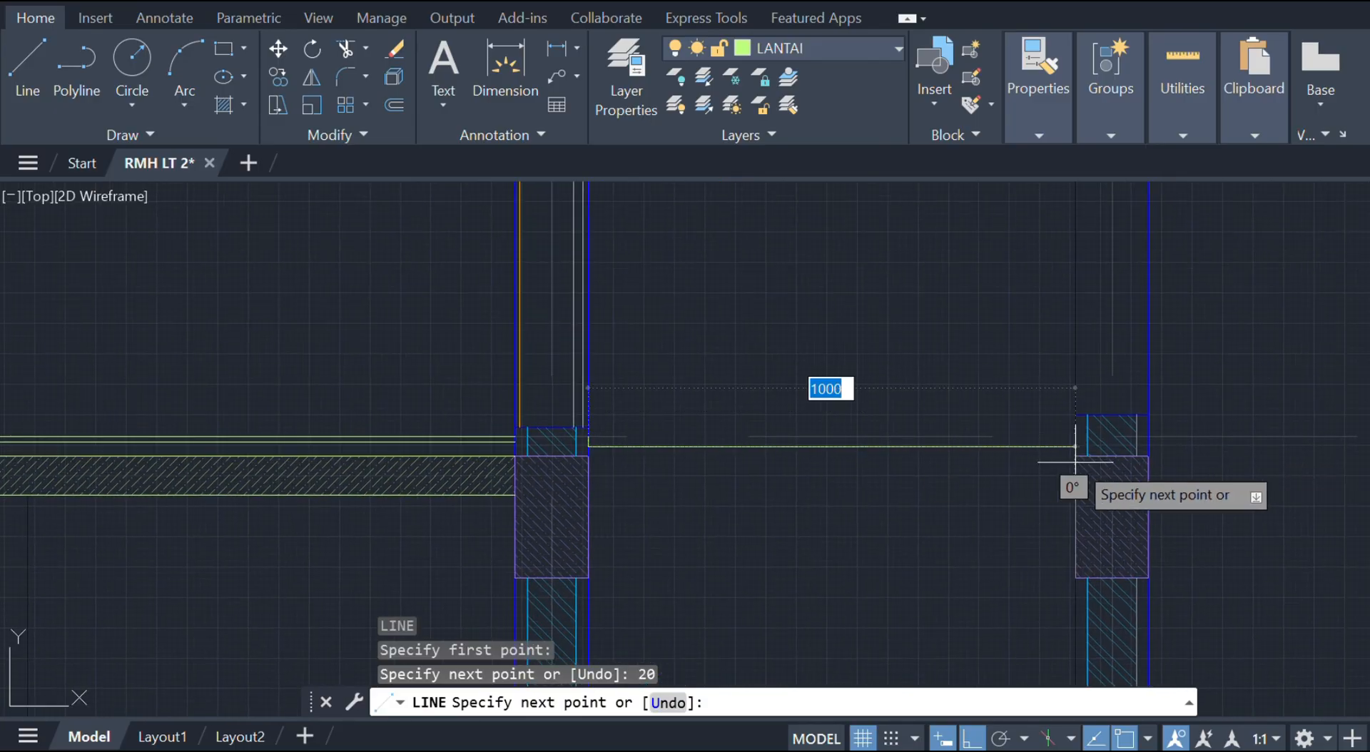
{"action": "scroll", "coordinate": [1075, 461], "scroll_direction": "up", "scroll_amount": 3}
{"action": "left_click", "coordinate": [1020, 444]}
{"action": "key", "text": "Escape"}
- Offset the lowered floor line 10 downward
{"action": "left_click", "coordinate": [945, 474]}
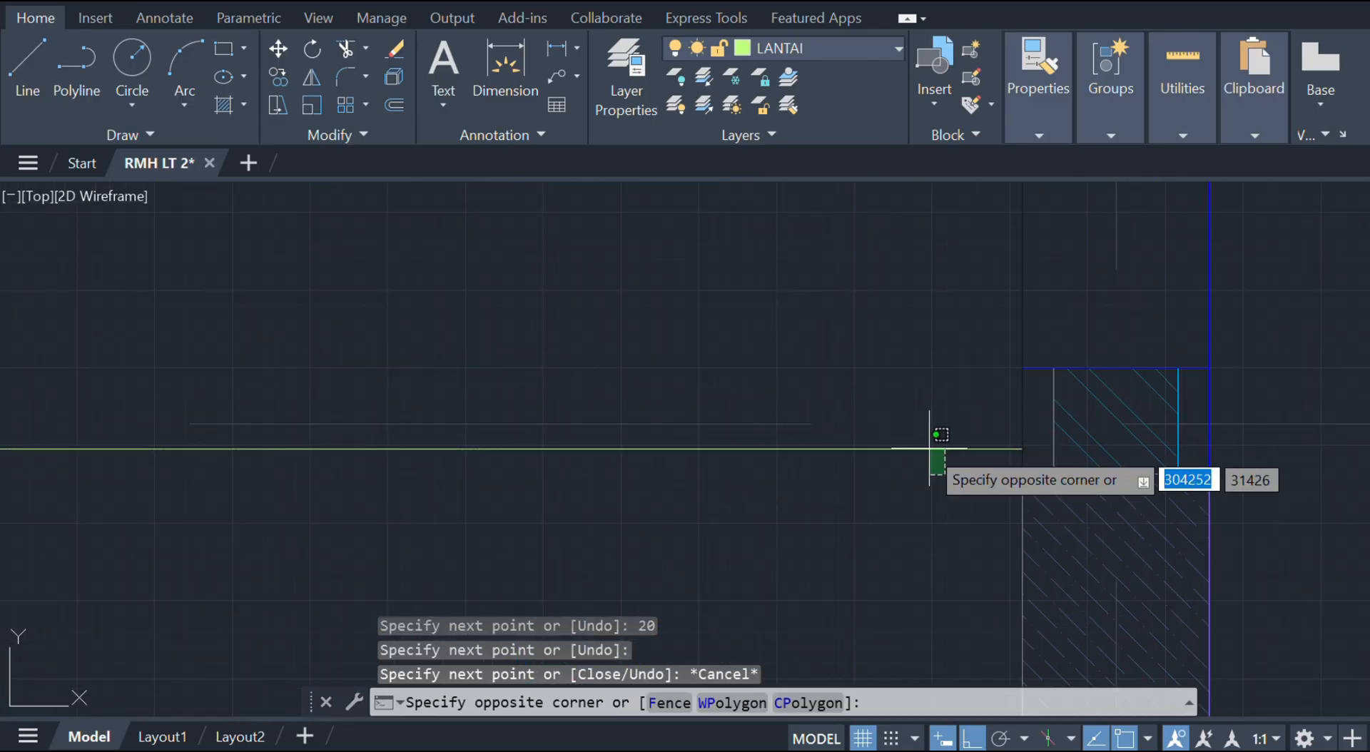
{"action": "left_click", "coordinate": [925, 438]}
{"action": "type", "text": "o"}
{"action": "key", "text": "Return"}
{"action": "type", "text": "10"}
{"action": "key", "text": "Return"}
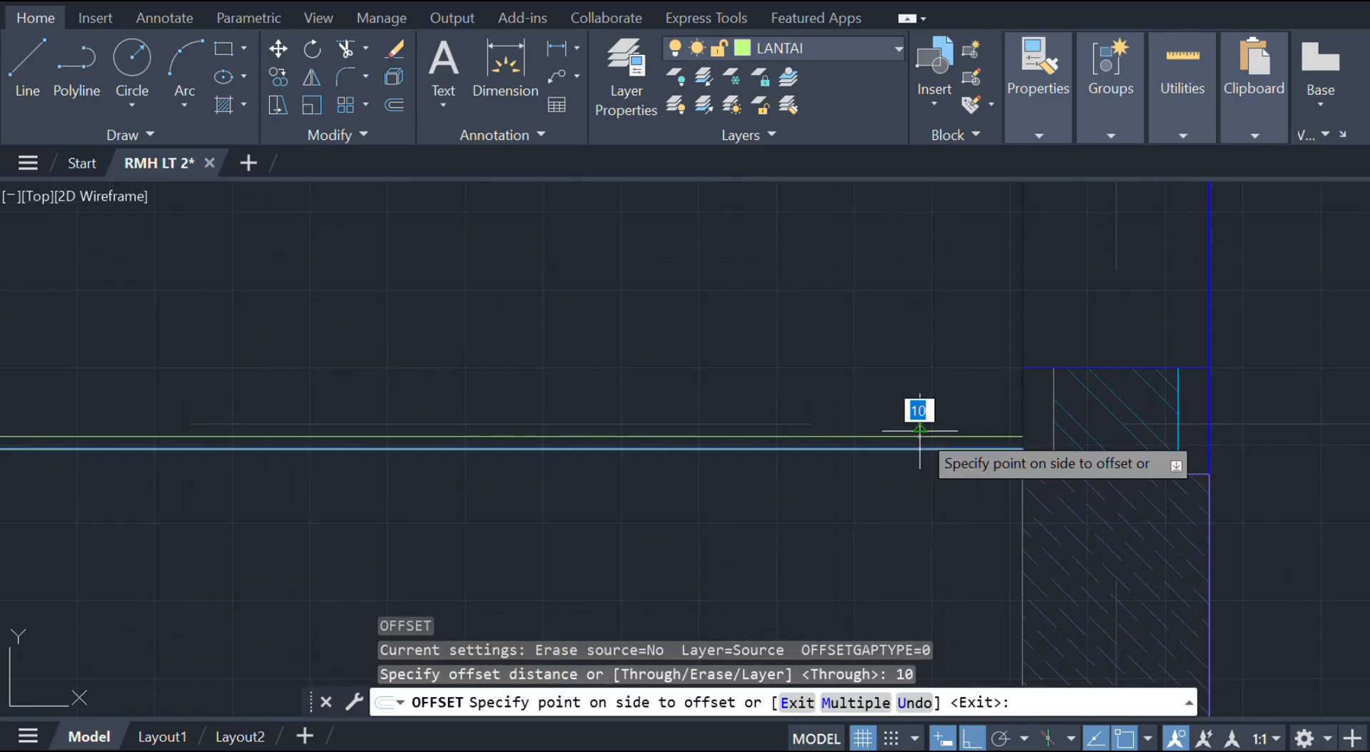
{"action": "left_click", "coordinate": [794, 563]}
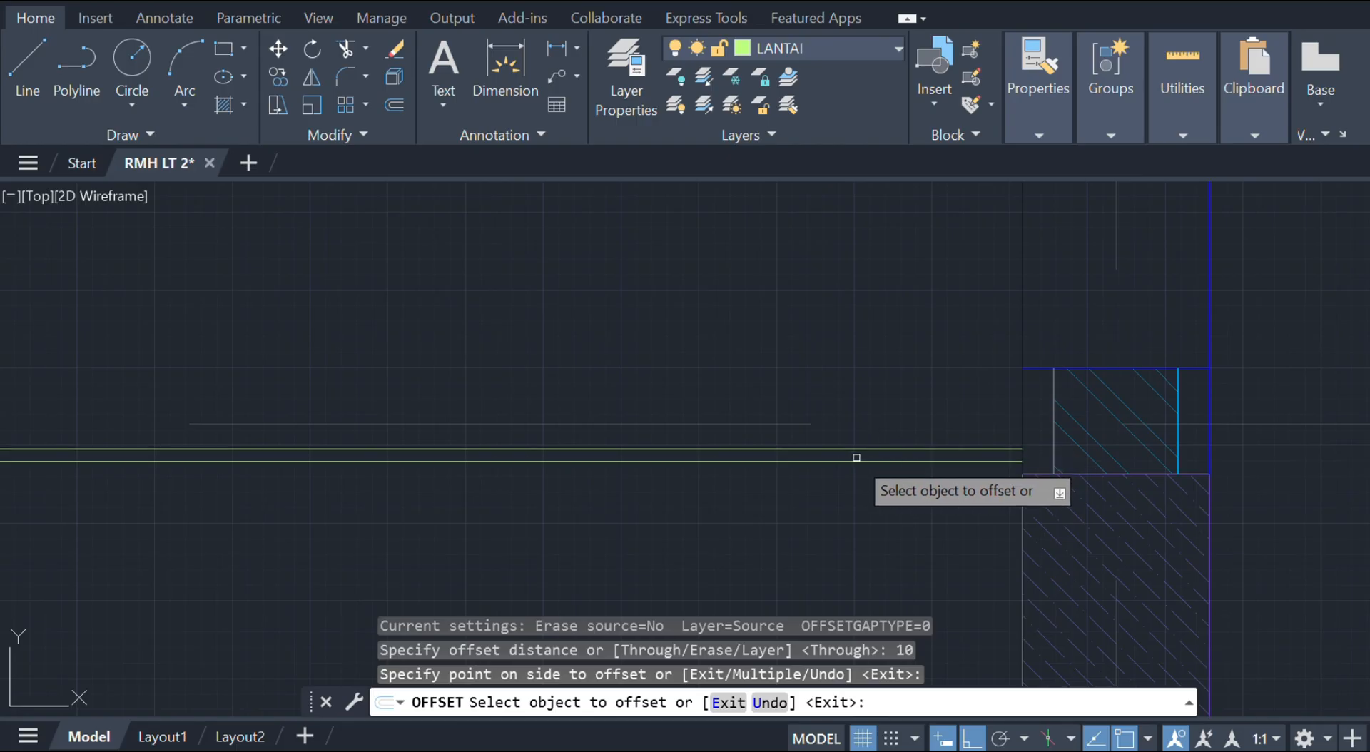
- Offset the second lowered floor line 30 downward, and offset the resulting line 80 downward for the slab's underside
{"action": "left_click", "coordinate": [827, 462]}
{"action": "key", "text": "Return"}
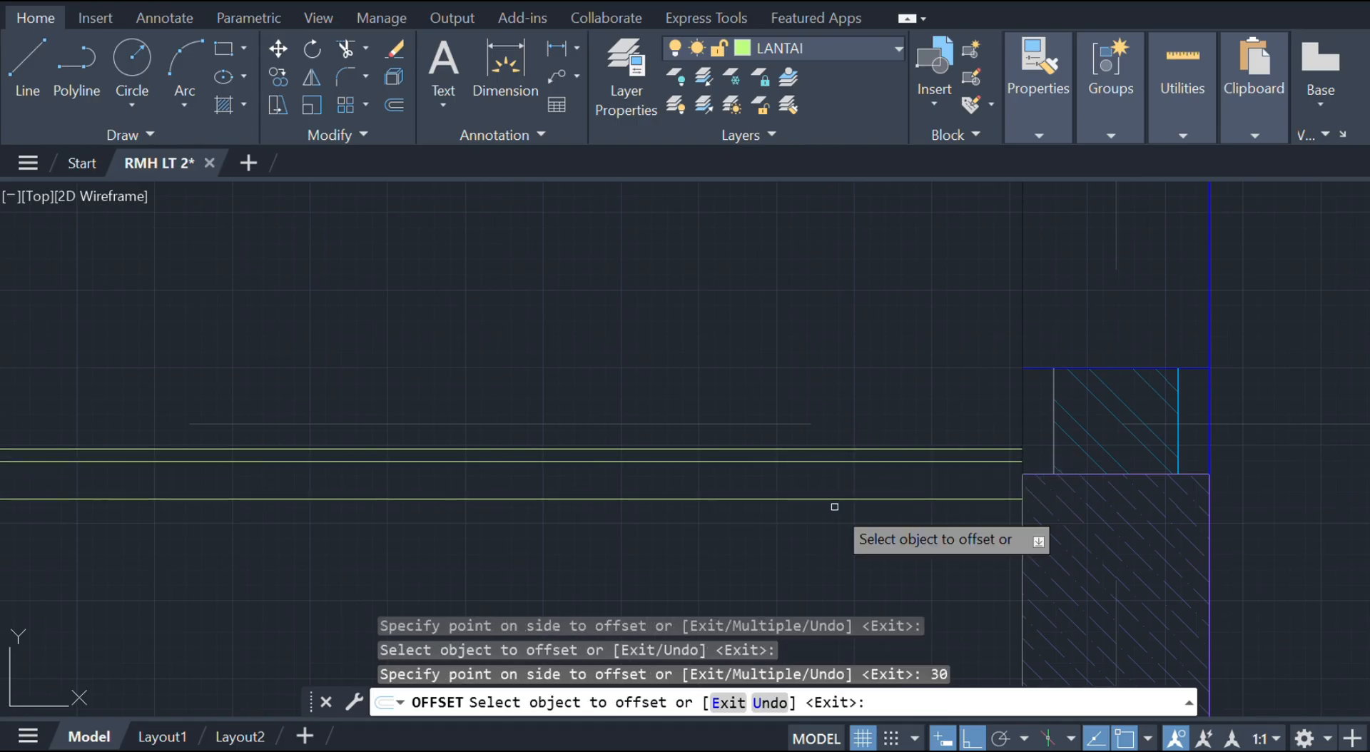
{"action": "left_click", "coordinate": [833, 499]}
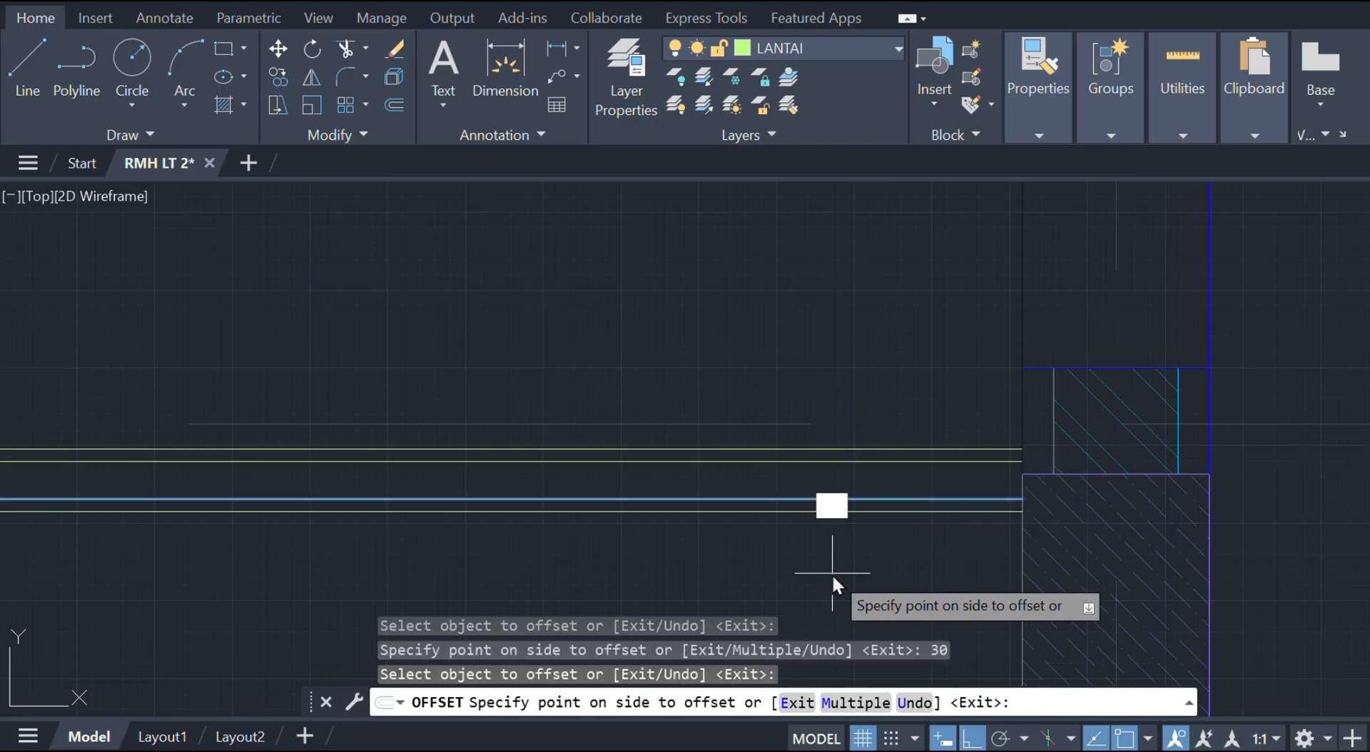
{"action": "key", "text": "Return"}
{"action": "key", "text": "Escape"}
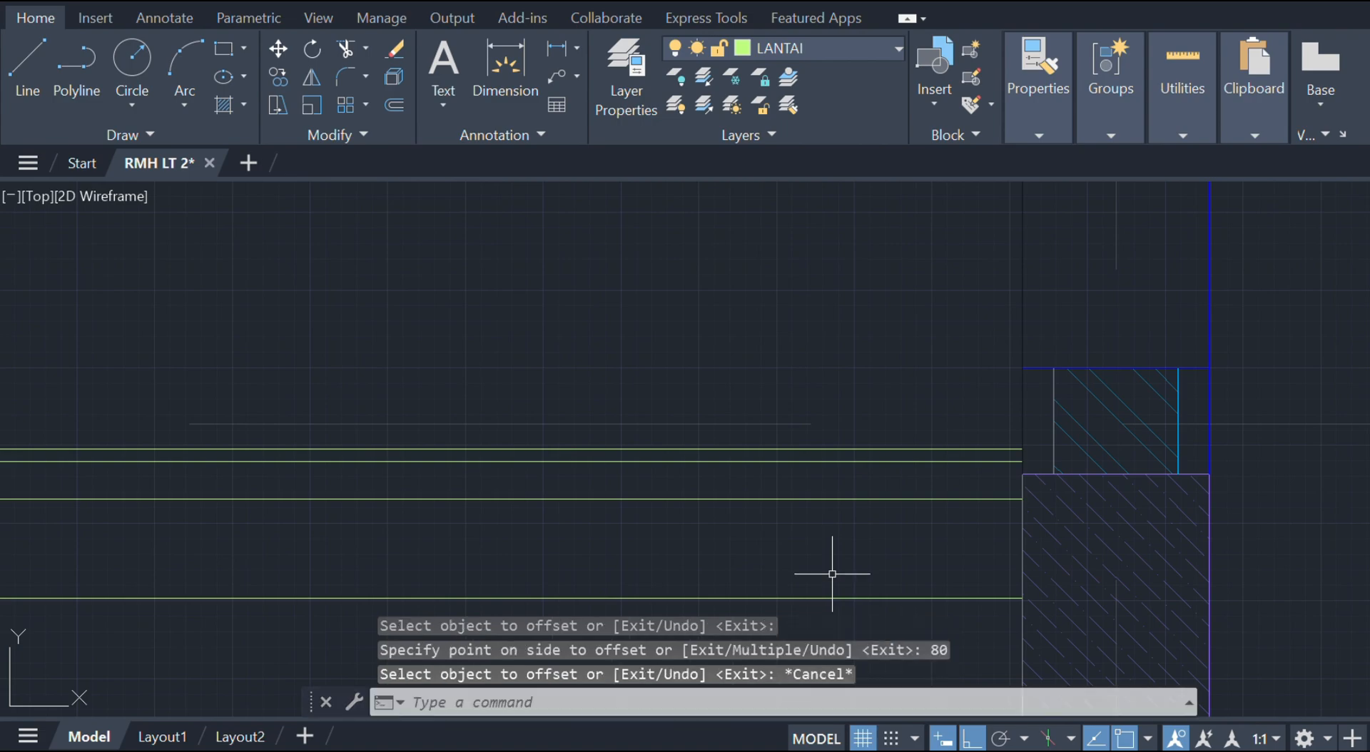
- Hatch the lowered slab's 80-thick band with the same pattern settings as the neighbouring slab
{"action": "type", "text": "h"}
{"action": "key", "text": "Return"}
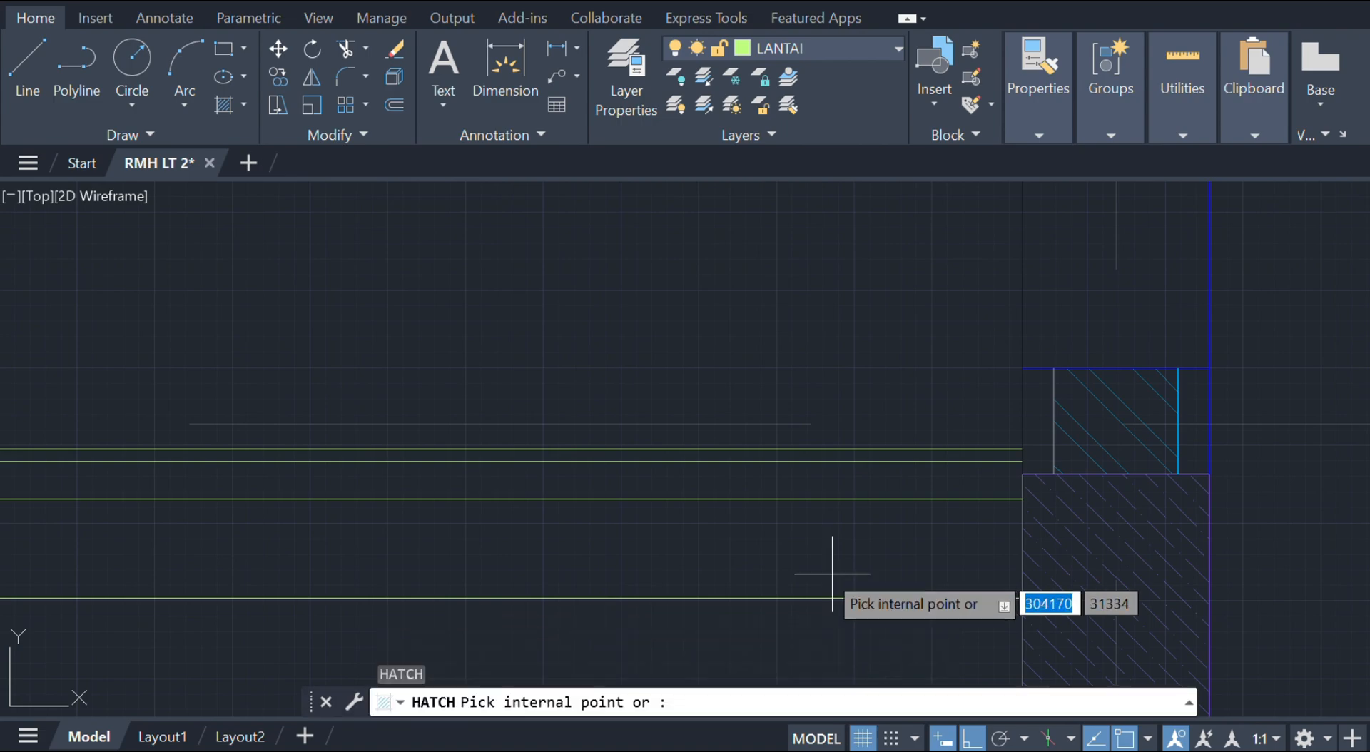
{"action": "left_click", "coordinate": [755, 541]}
{"action": "key", "text": "Escape"}
{"action": "key", "text": "Escape"}
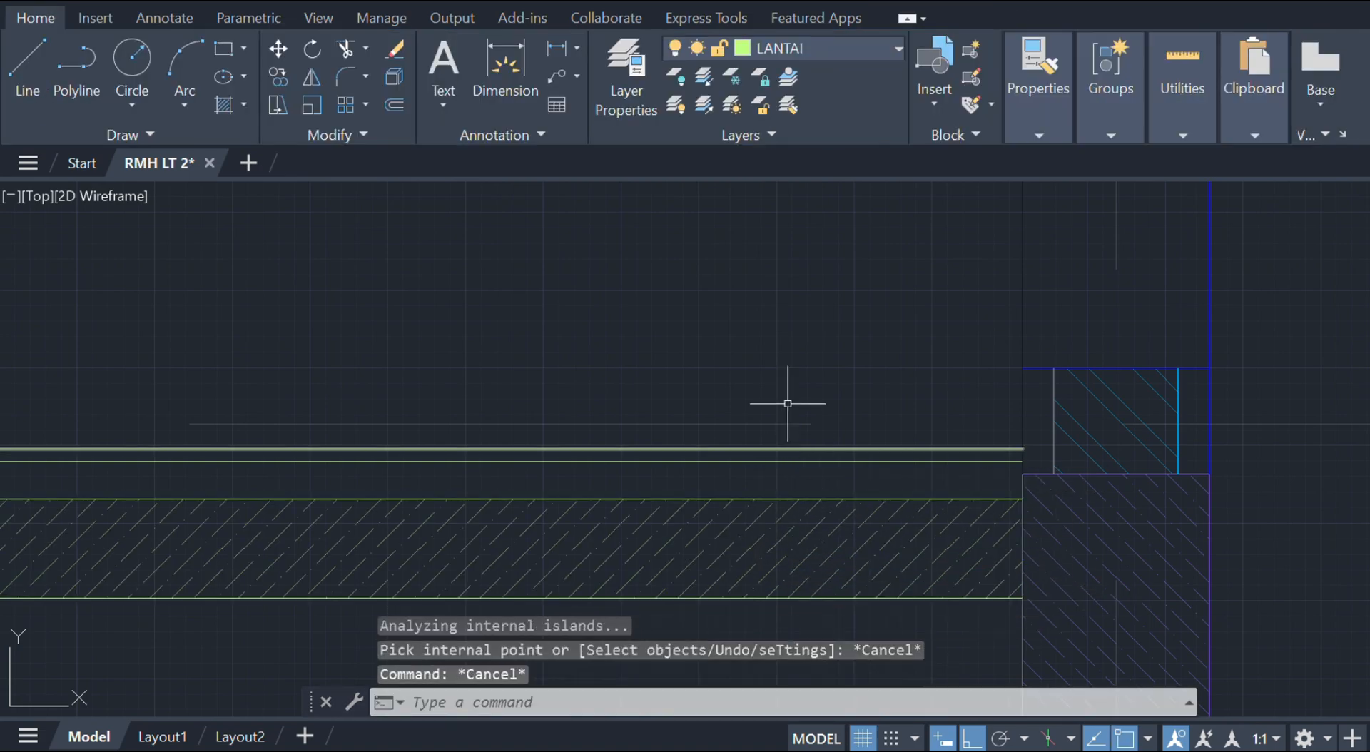
- Offset the lowered bay's top floor line 70 upward
{"action": "middle_click_drag", "start_coordinate": [629, 380], "coordinate": [965, 397]}
{"action": "left_click", "coordinate": [433, 464]}
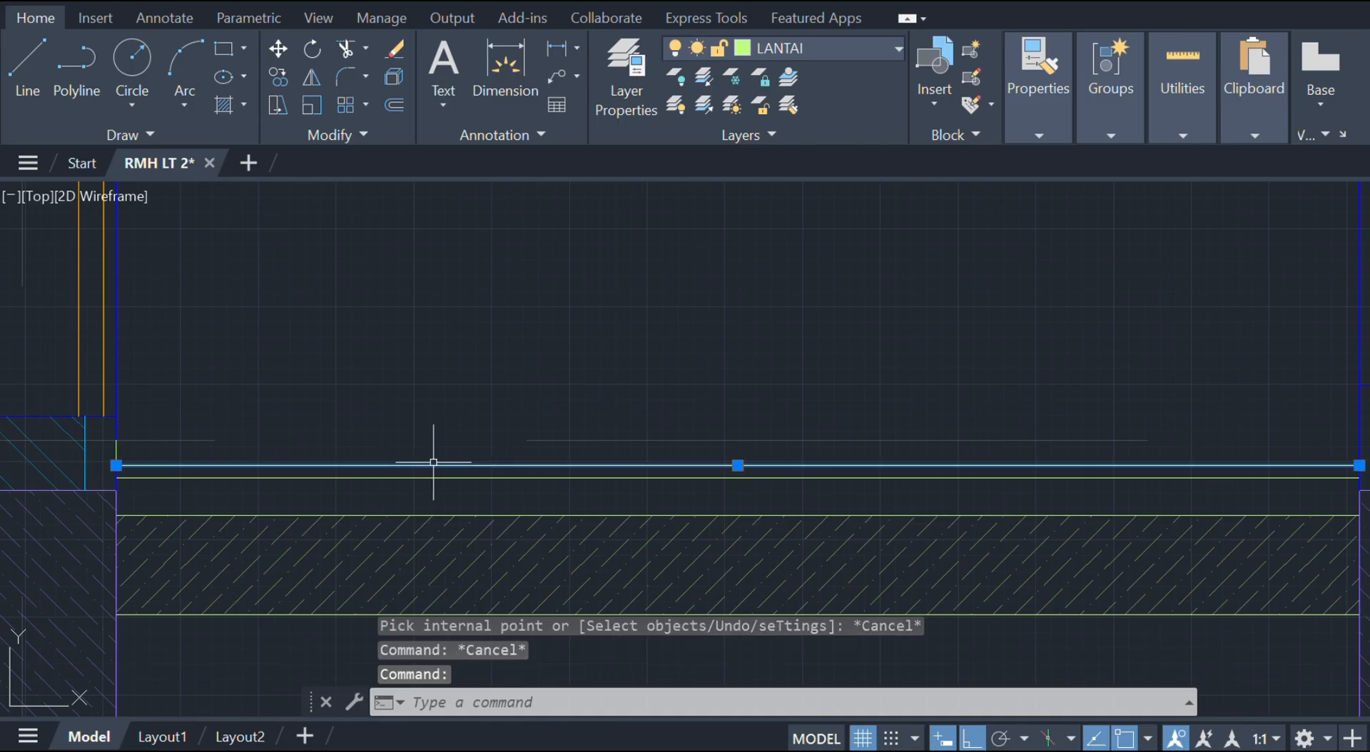
{"action": "type", "text": "o"}
{"action": "key", "text": "Return"}
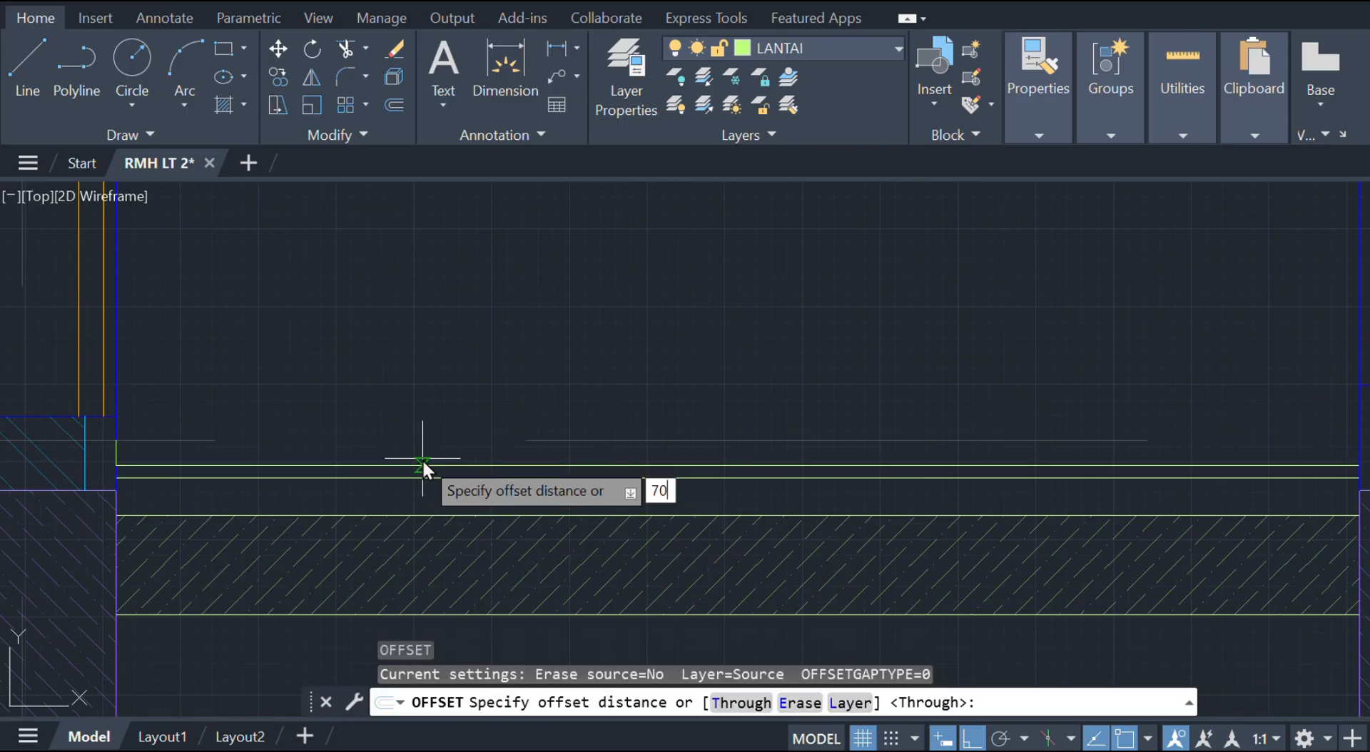
{"action": "key", "text": "Return"}
{"action": "left_click", "coordinate": [418, 407]}
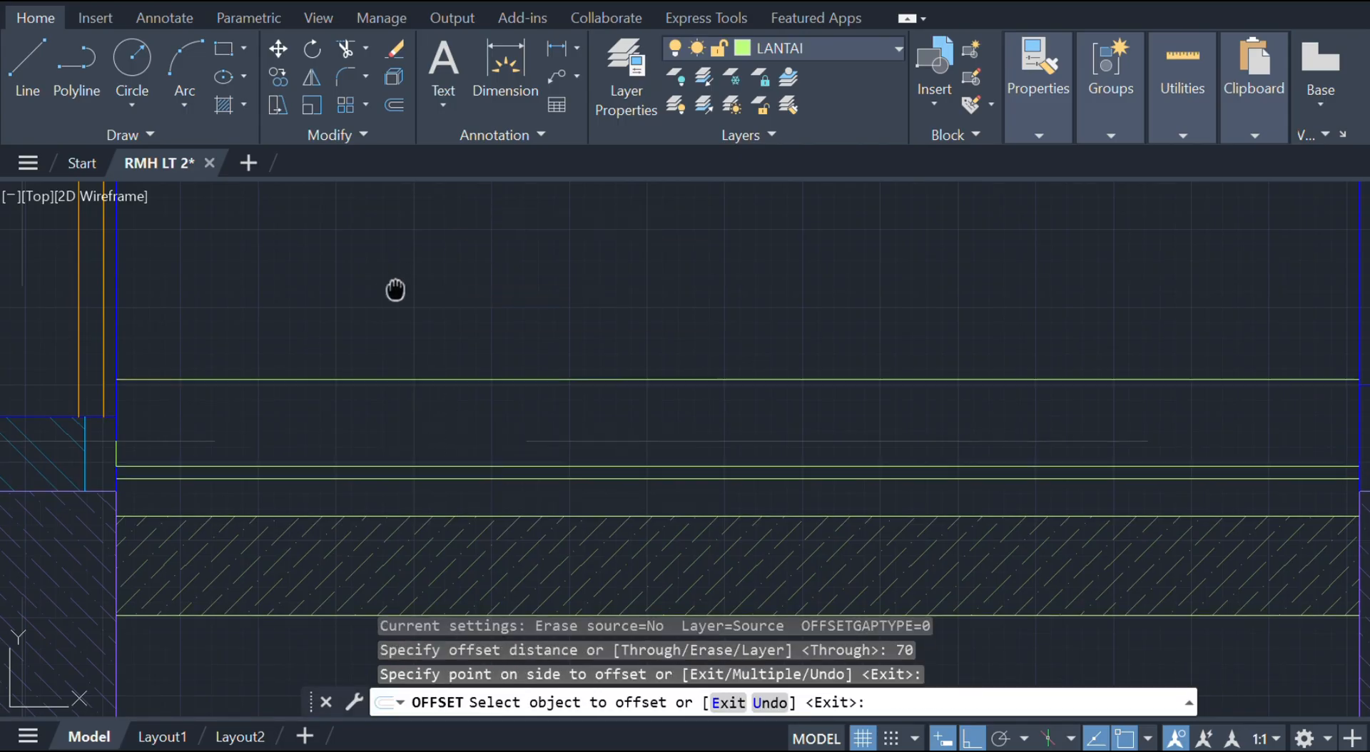
{"action": "middle_click_drag", "start_coordinate": [396, 290], "coordinate": [495, 420]}
{"action": "key", "text": "Escape"}
- Offset the DINDING 1 wall face beside the lowered floor 20 into the bay
{"action": "left_click", "coordinate": [316, 401]}
{"action": "scroll", "coordinate": [315, 400], "scroll_direction": "down", "scroll_amount": 3}
{"action": "middle_click_drag", "start_coordinate": [315, 400], "coordinate": [389, 478]}
{"action": "type", "text": "o"}
{"action": "key", "text": "Return"}
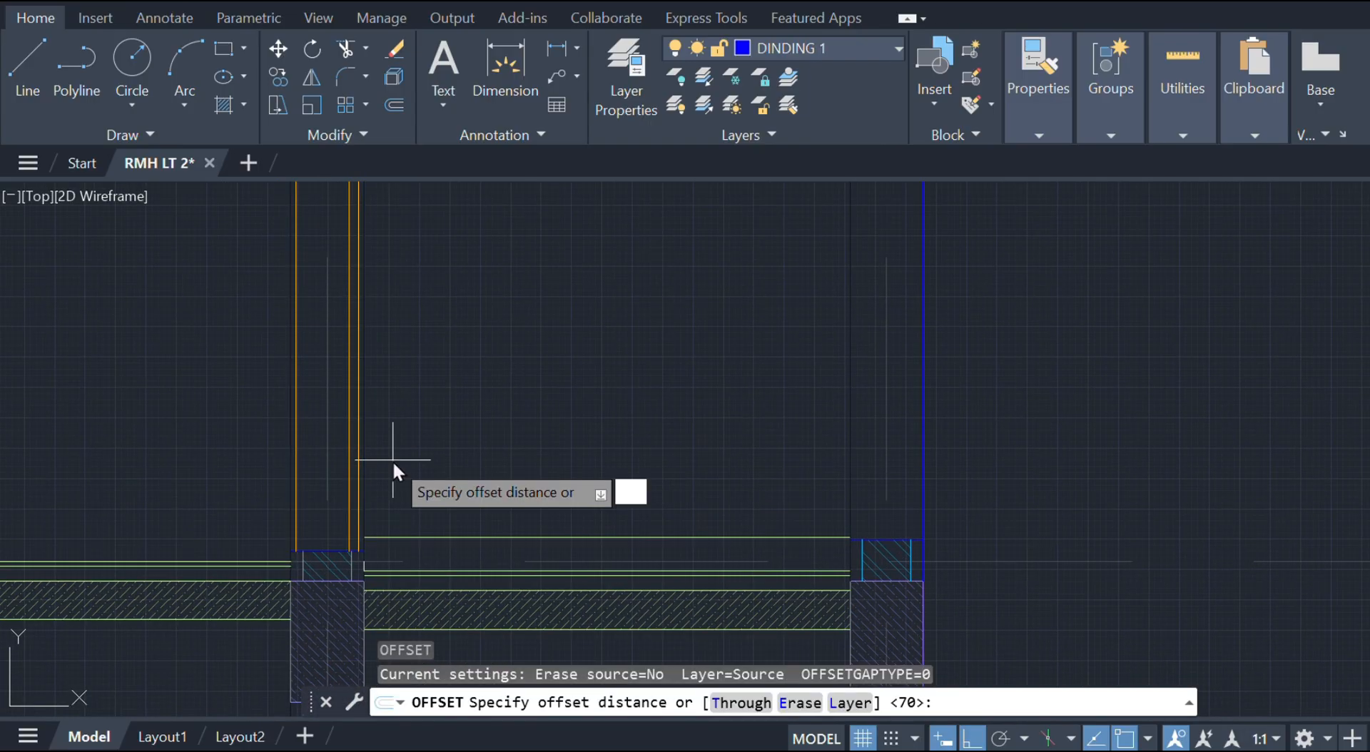
{"action": "type", "text": "20"}
{"action": "key", "text": "Return"}
{"action": "left_click", "coordinate": [417, 452]}
{"action": "key", "text": "Escape"}
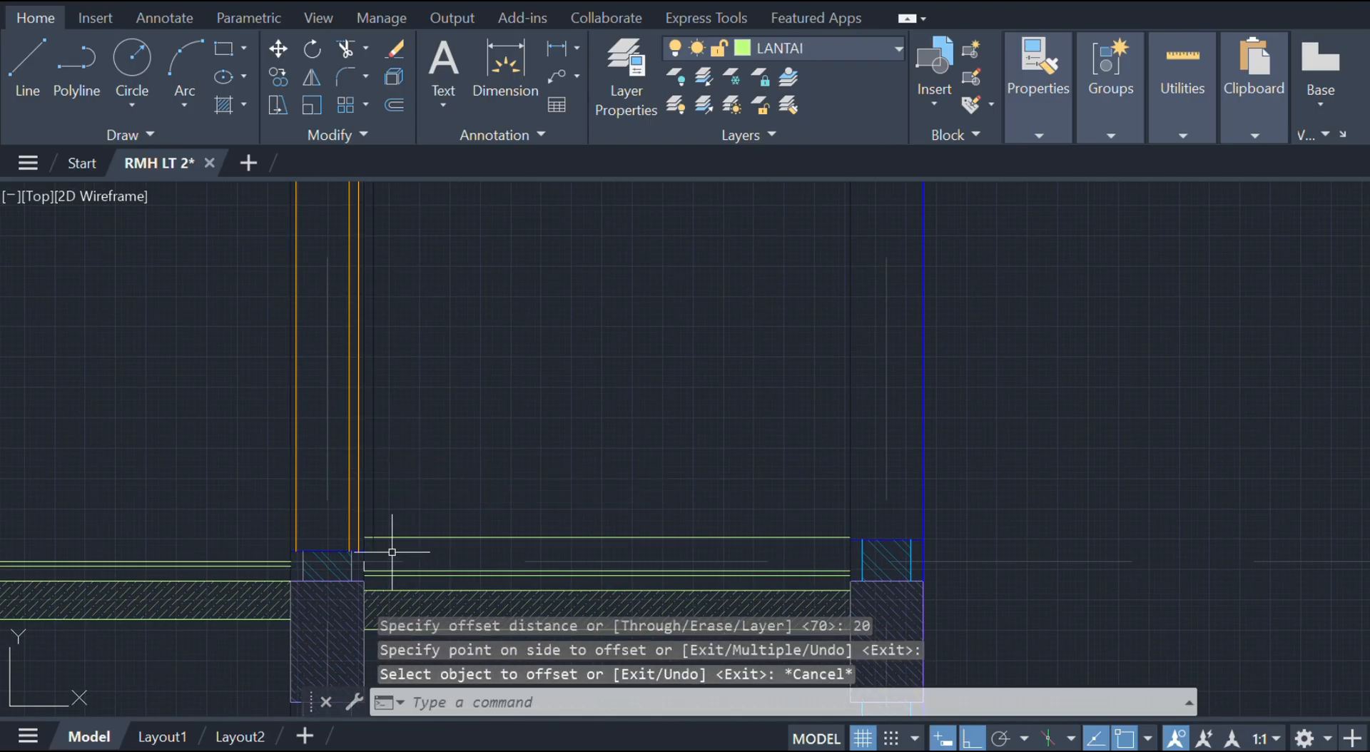
- Trim the offset wall line below the upper LANTAI line
{"action": "type", "text": "tr"}
{"action": "key", "text": "Return"}
{"action": "scroll", "coordinate": [376, 544], "scroll_direction": "up", "scroll_amount": 3}
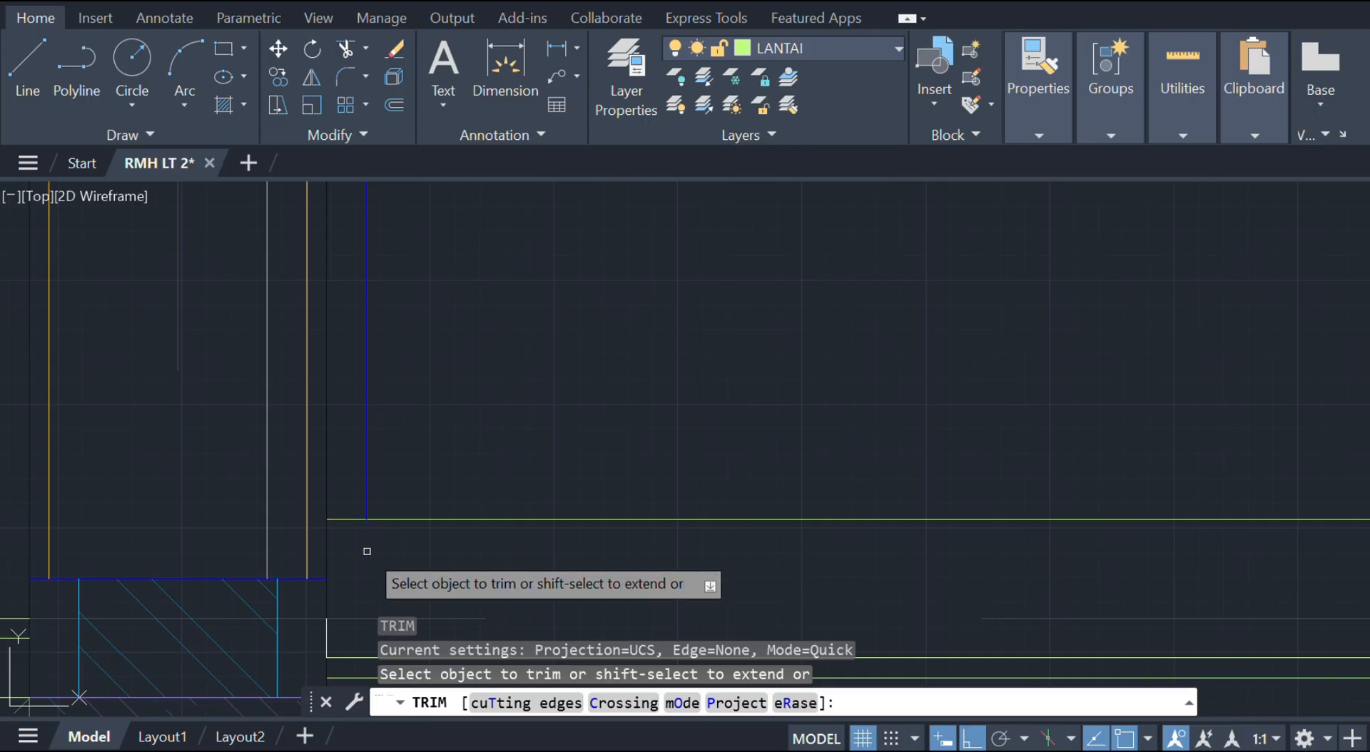
{"action": "left_click", "coordinate": [367, 551]}
{"action": "key", "text": "Escape"}
- Offset the upper LANTAI line of the lowered bay 50 upward
{"action": "scroll", "coordinate": [553, 420], "scroll_direction": "down", "scroll_amount": 2}
{"action": "scroll", "coordinate": [545, 529], "scroll_direction": "down", "scroll_amount": 3}
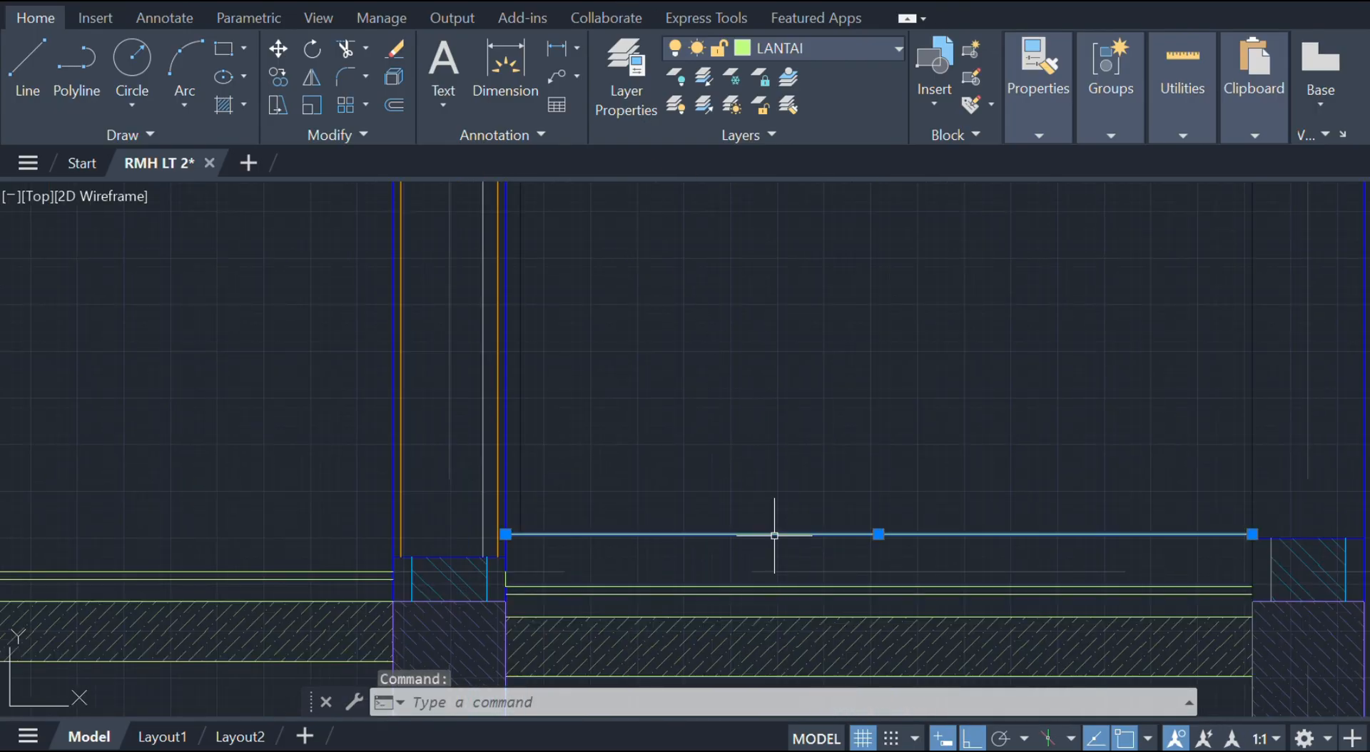
{"action": "type", "text": "o"}
{"action": "key", "text": "Return"}
{"action": "type", "text": "50"}
{"action": "key", "text": "Return"}
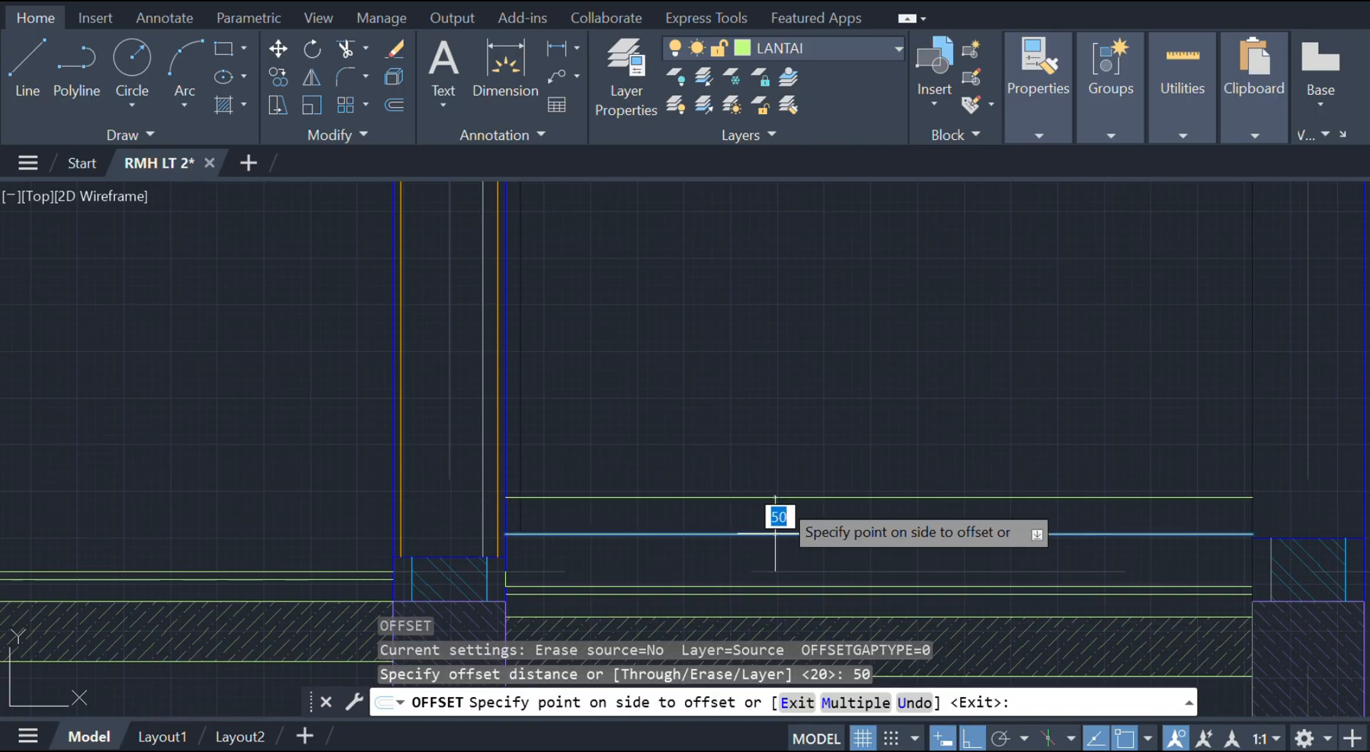
{"action": "left_click", "coordinate": [816, 399]}
{"action": "key", "text": "Escape"}
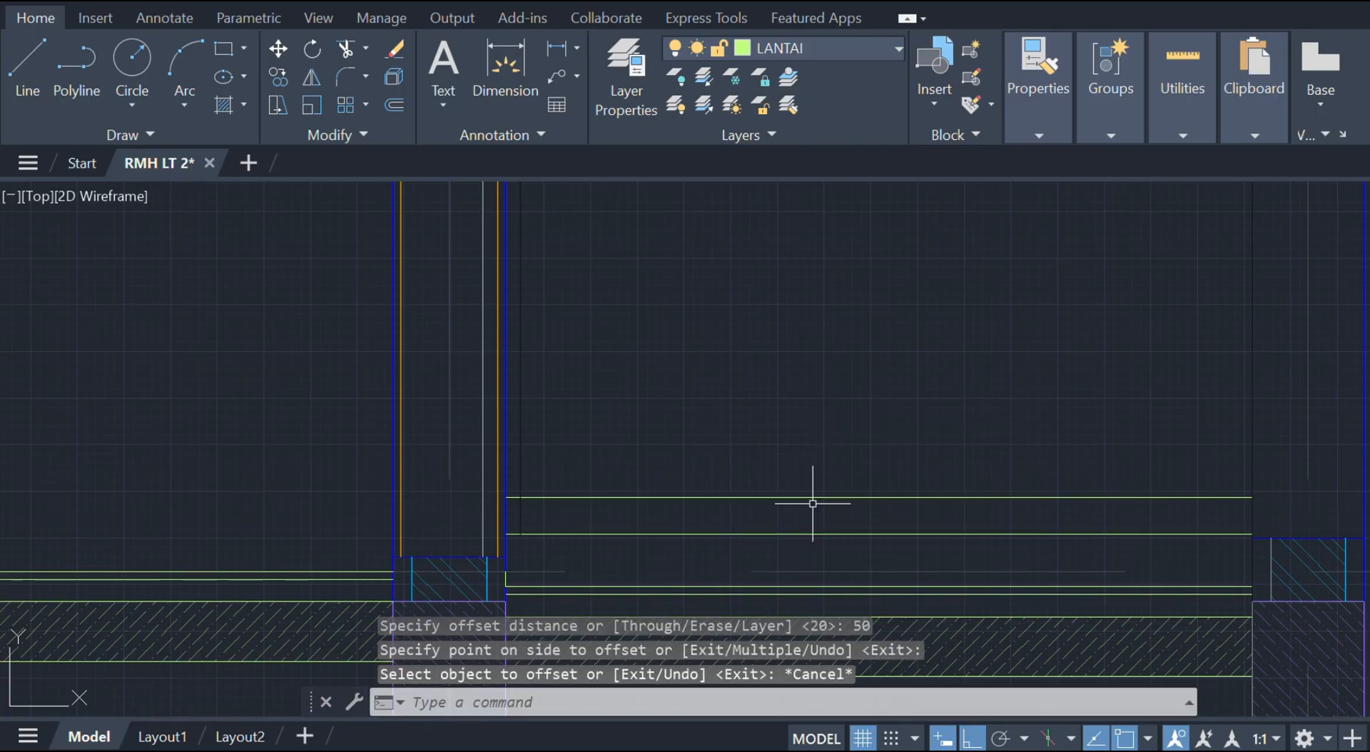
- Move the topmost offset line to the BALKON layer
{"action": "left_click", "coordinate": [824, 481]}
{"action": "left_click", "coordinate": [808, 506]}
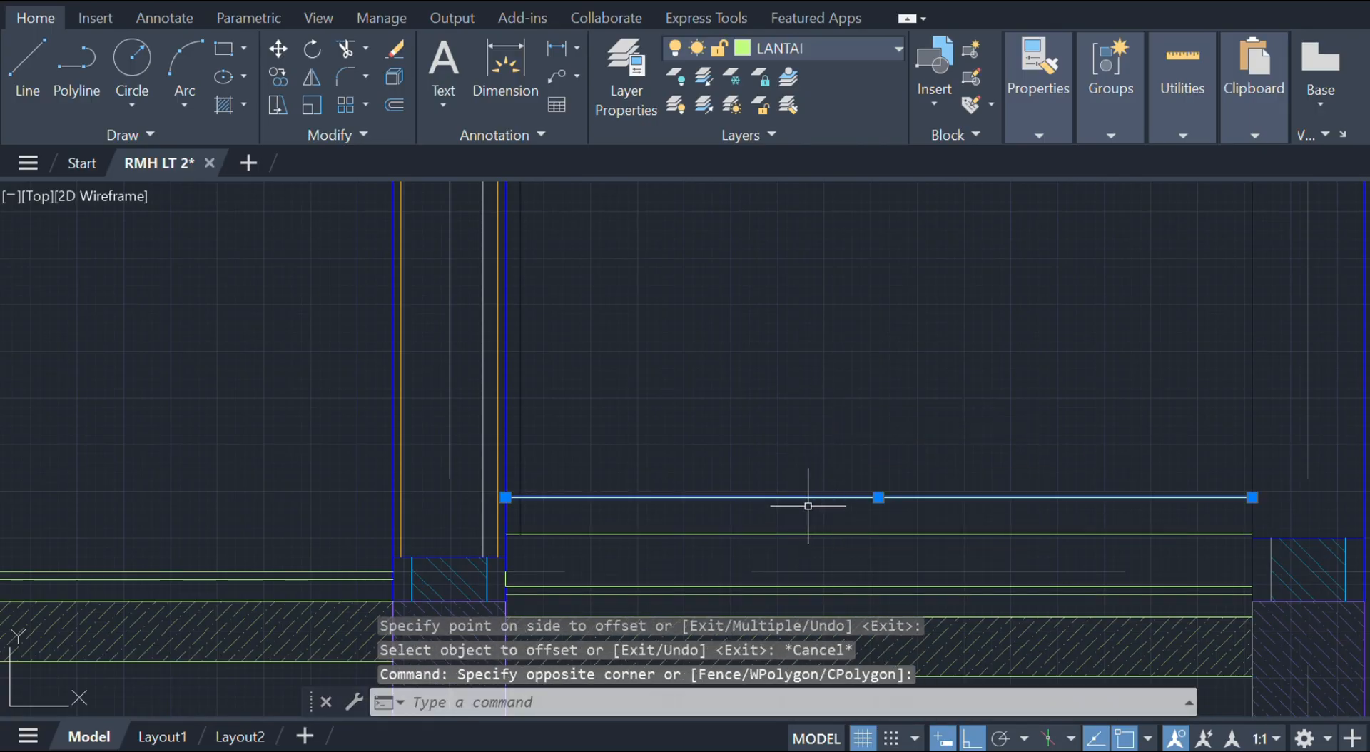
{"action": "left_click", "coordinate": [866, 56]}
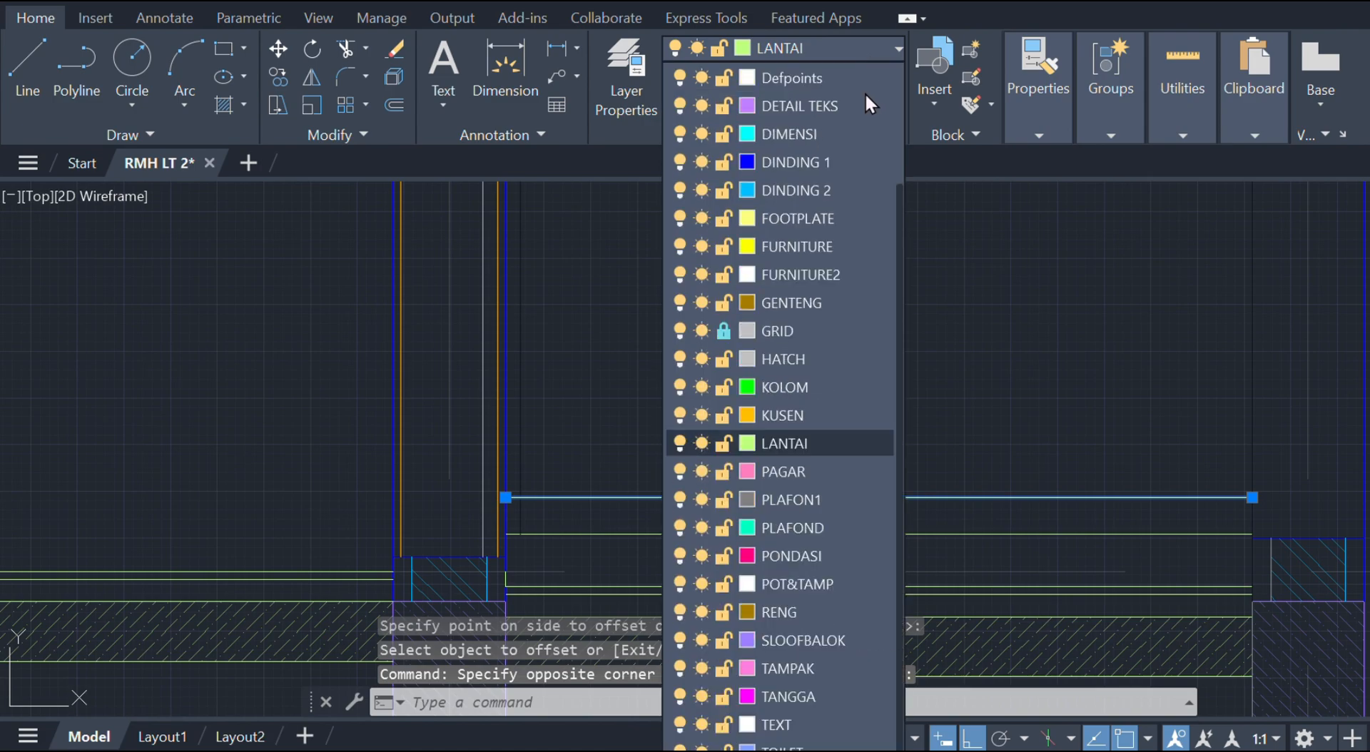
{"action": "scroll", "coordinate": [835, 607], "scroll_direction": "up", "scroll_amount": 2}
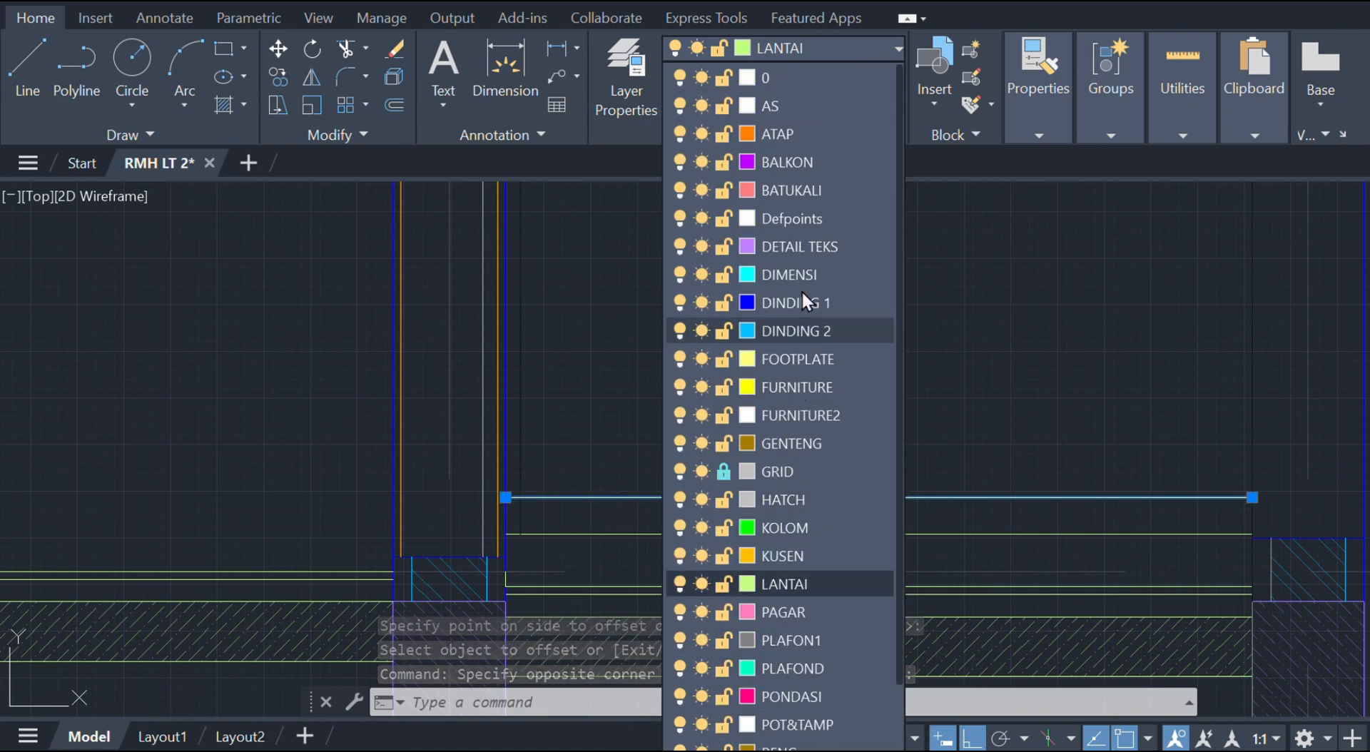
{"action": "left_click", "coordinate": [812, 160]}
{"action": "key", "text": "Escape"}
- Trim the BALKON line's end between the wall face and the offset wall line
{"action": "scroll", "coordinate": [499, 504], "scroll_direction": "up", "scroll_amount": 4}
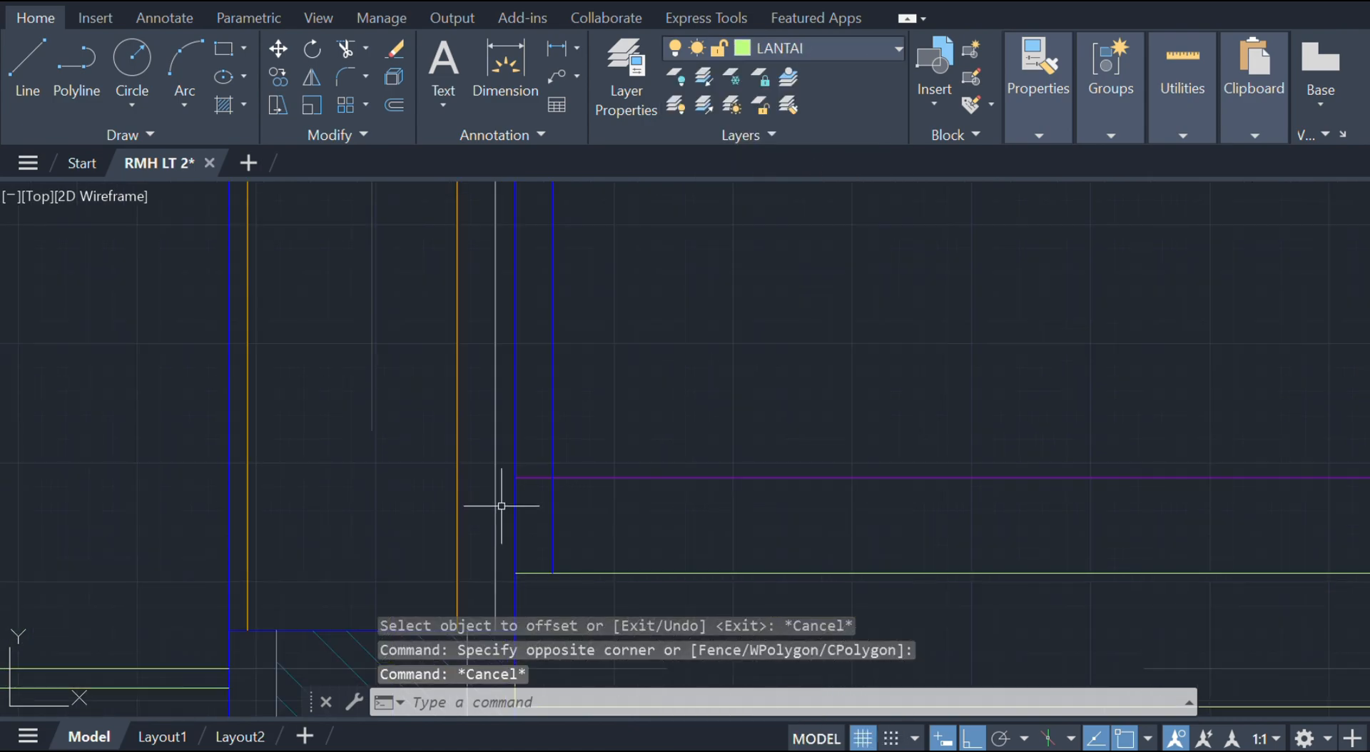
{"action": "type", "text": "TR"}
{"action": "left_click", "coordinate": [535, 457]}
{"action": "left_click", "coordinate": [529, 501]}
{"action": "left_click", "coordinate": [529, 501]}
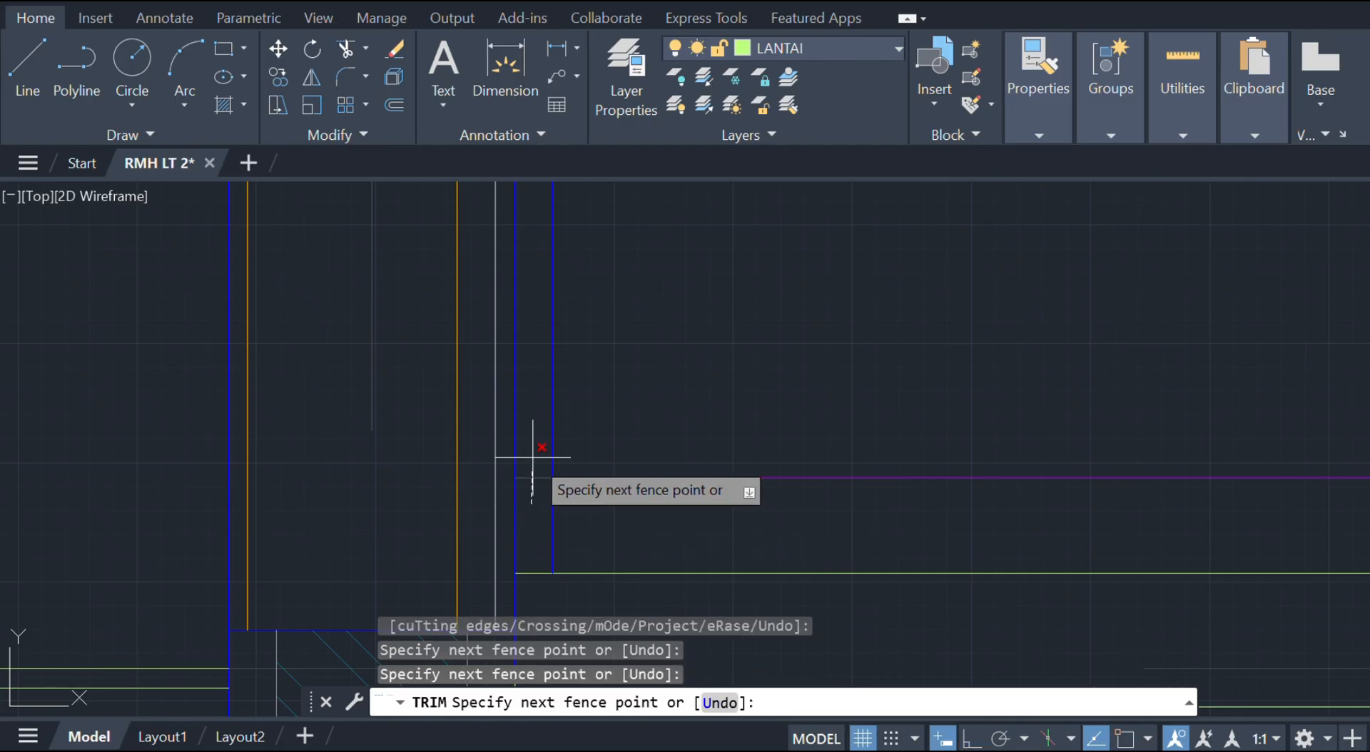
{"action": "left_click", "coordinate": [532, 458]}
{"action": "key", "text": "Escape"}
- Offset the trimmed BALKON line 20 upward
{"action": "left_click", "coordinate": [737, 505]}
{"action": "left_click", "coordinate": [724, 451]}
{"action": "type", "text": "o"}
{"action": "key", "text": "Return"}
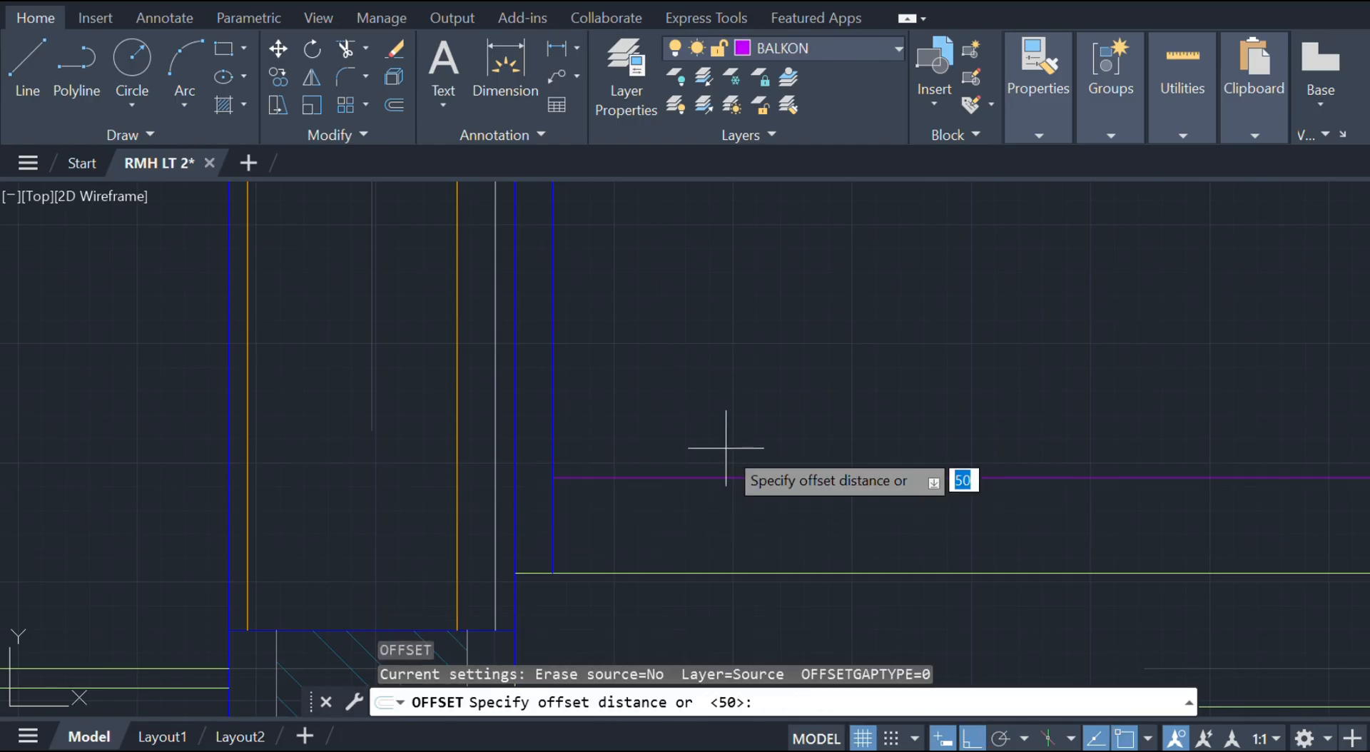
{"action": "type", "text": "20"}
{"action": "key", "text": "Return"}
{"action": "left_click", "coordinate": [707, 352]}
{"action": "scroll", "coordinate": [816, 370], "scroll_direction": "down", "scroll_amount": 3}
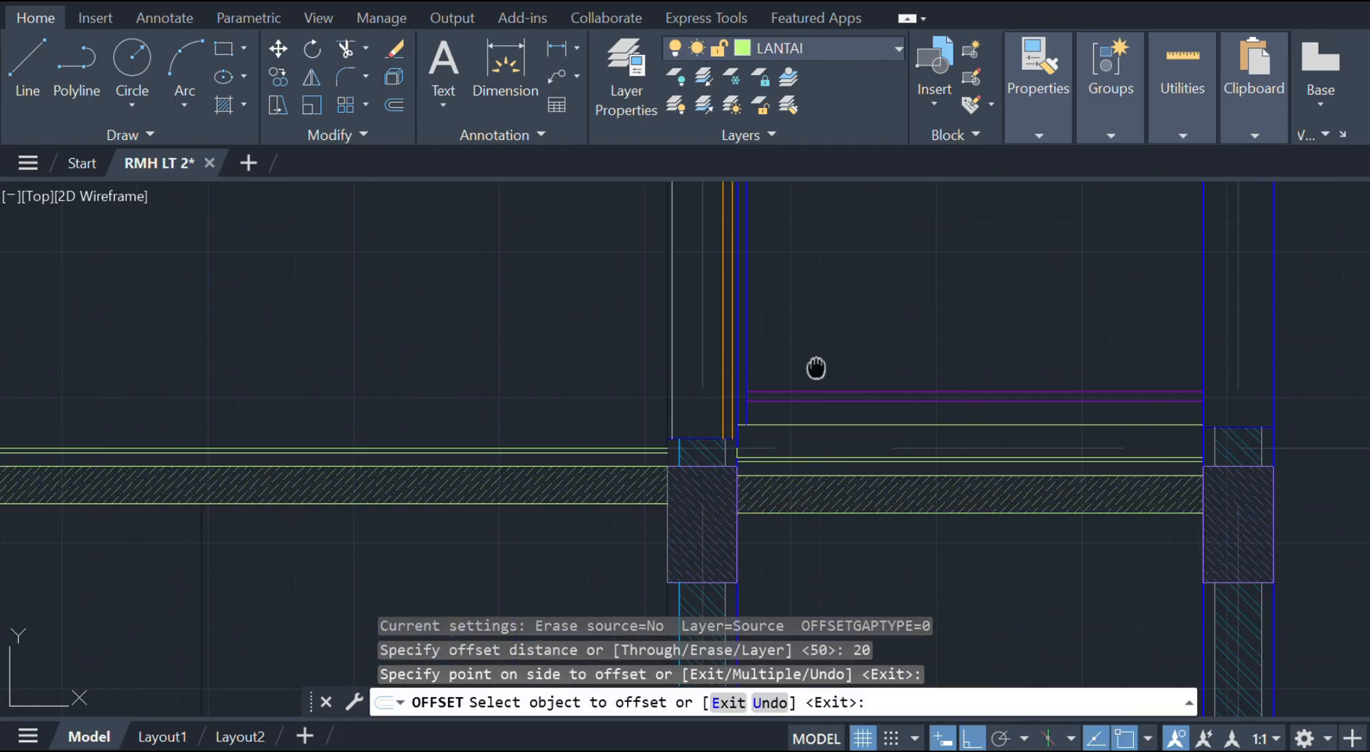
{"action": "key", "text": "Escape"}
{"action": "scroll", "coordinate": [822, 486], "scroll_direction": "up", "scroll_amount": 3}
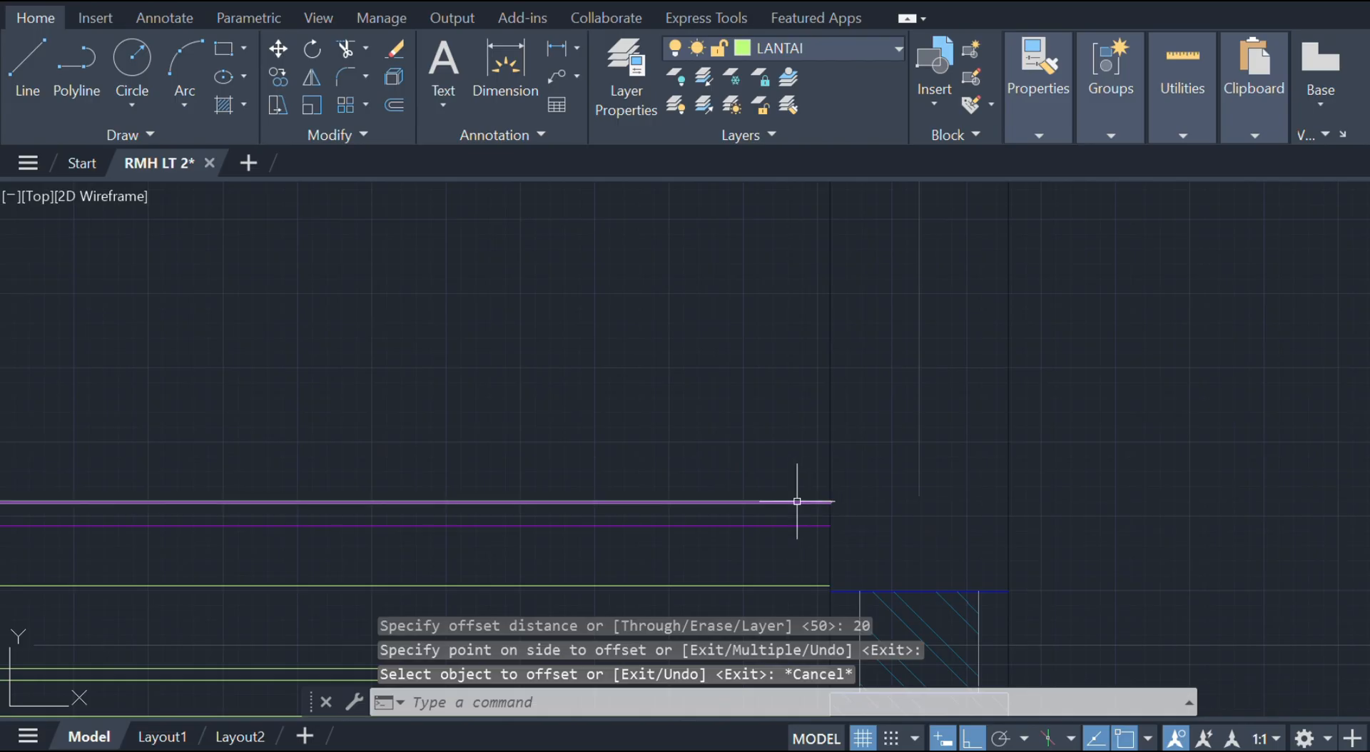
- Offset the upper BALKON line of the lowered bay 830 upward
{"action": "left_click", "coordinate": [797, 501]}
{"action": "key", "text": "Return"}
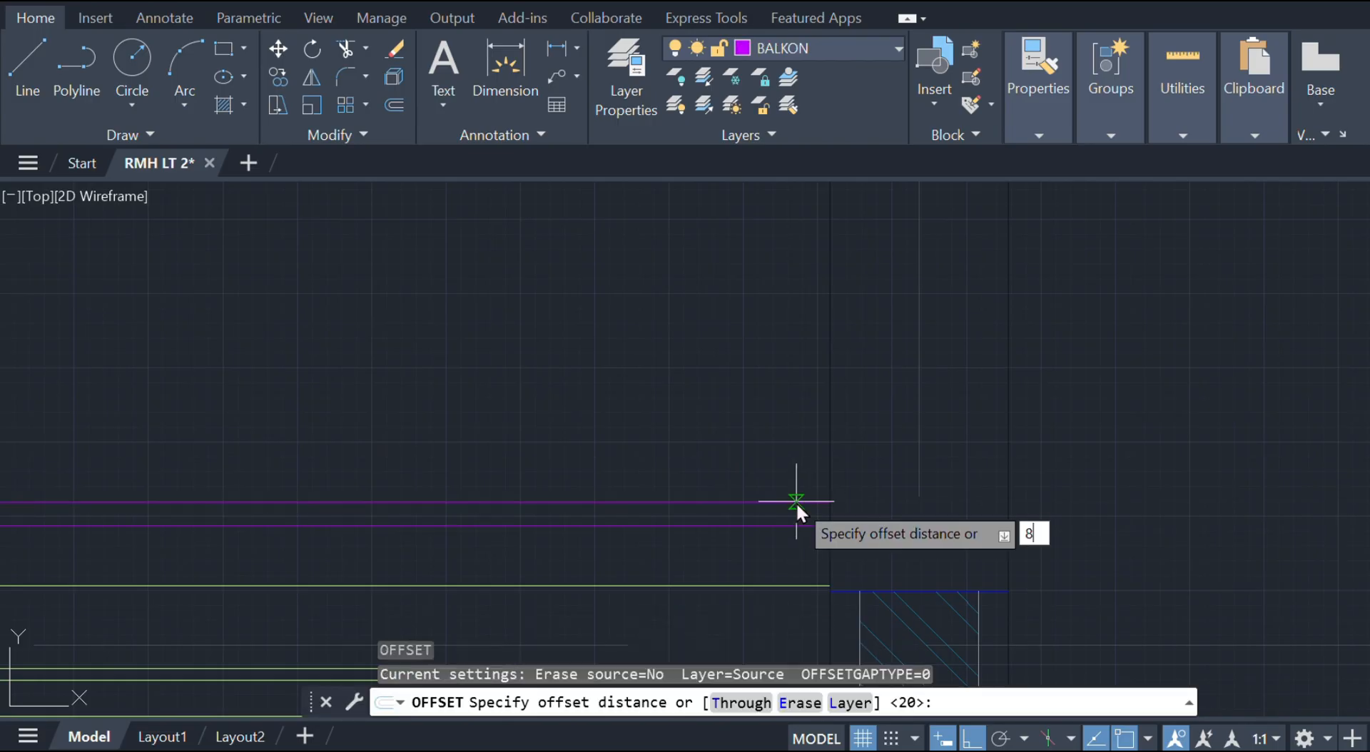
{"action": "type", "text": "830"}
{"action": "key", "text": "Return"}
{"action": "scroll", "coordinate": [771, 423], "scroll_direction": "down", "scroll_amount": 7}
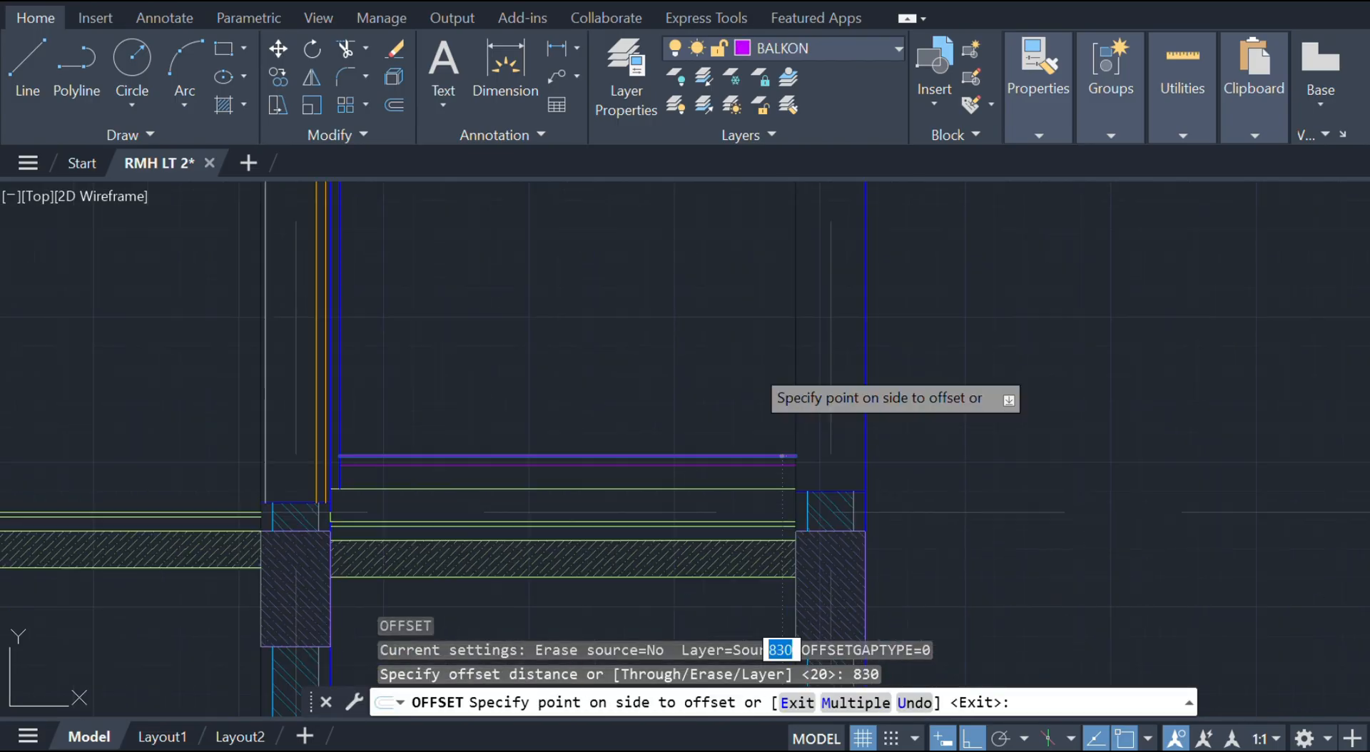
{"action": "middle_click_drag", "start_coordinate": [761, 335], "coordinate": [761, 410]}
{"action": "left_click", "coordinate": [759, 302]}
{"action": "scroll", "coordinate": [758, 299], "scroll_direction": "up", "scroll_amount": 4}
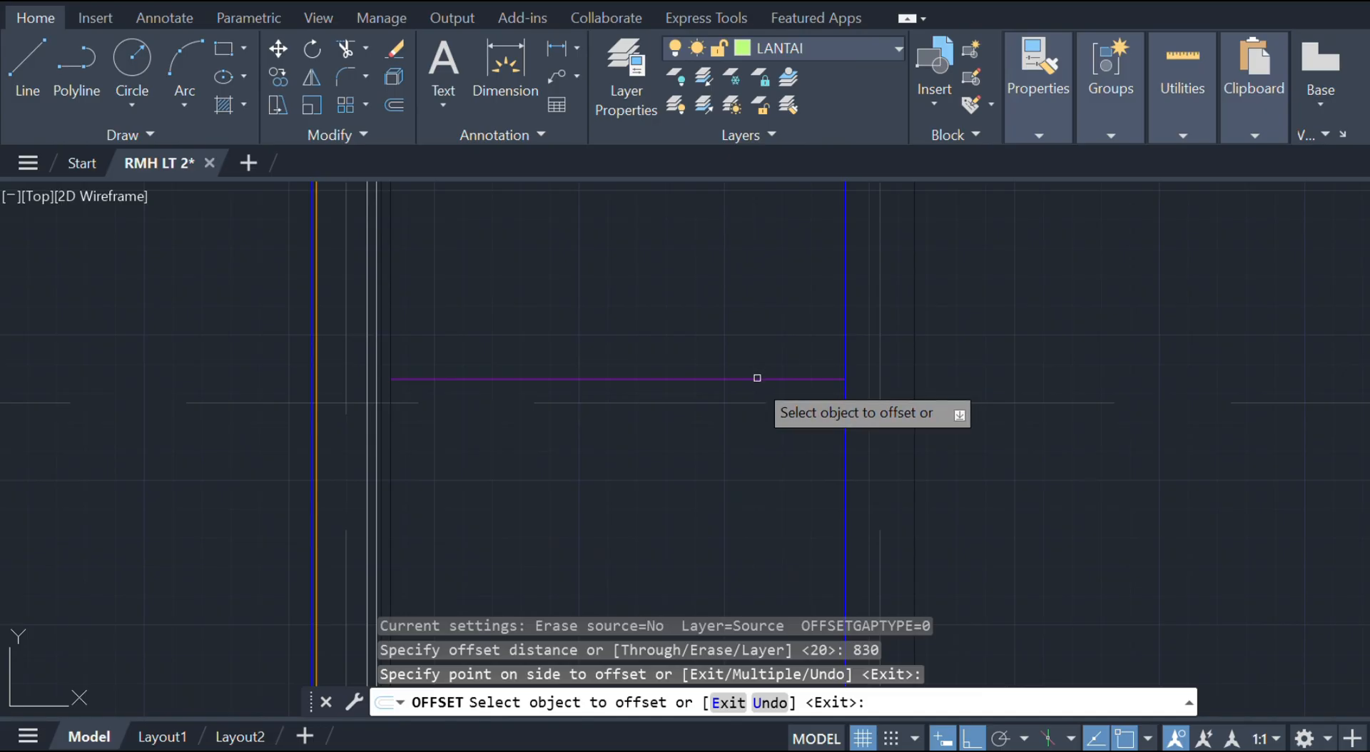
- Offset the raised BALKON line 50 upward to complete the handrail
{"action": "left_click", "coordinate": [756, 379]}
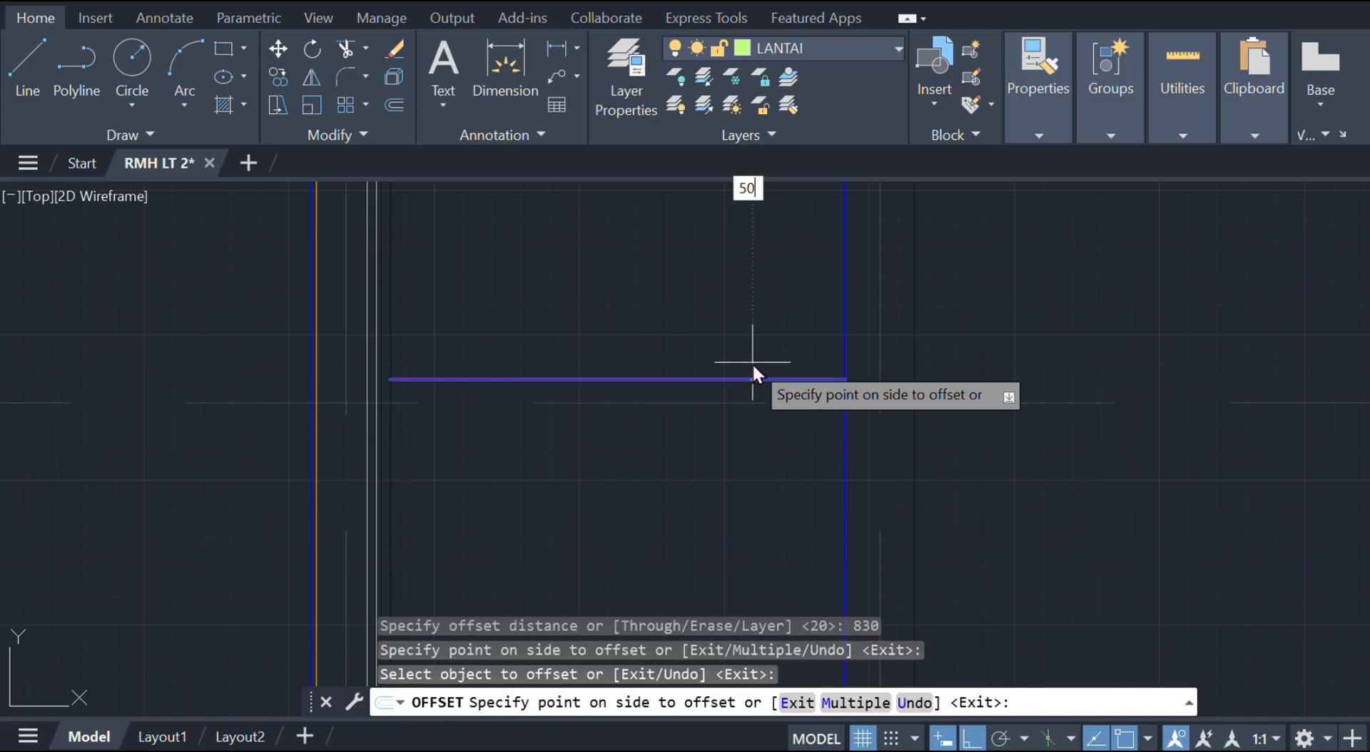
{"action": "key", "text": "Return"}
{"action": "scroll", "coordinate": [753, 362], "scroll_direction": "down", "scroll_amount": 5}
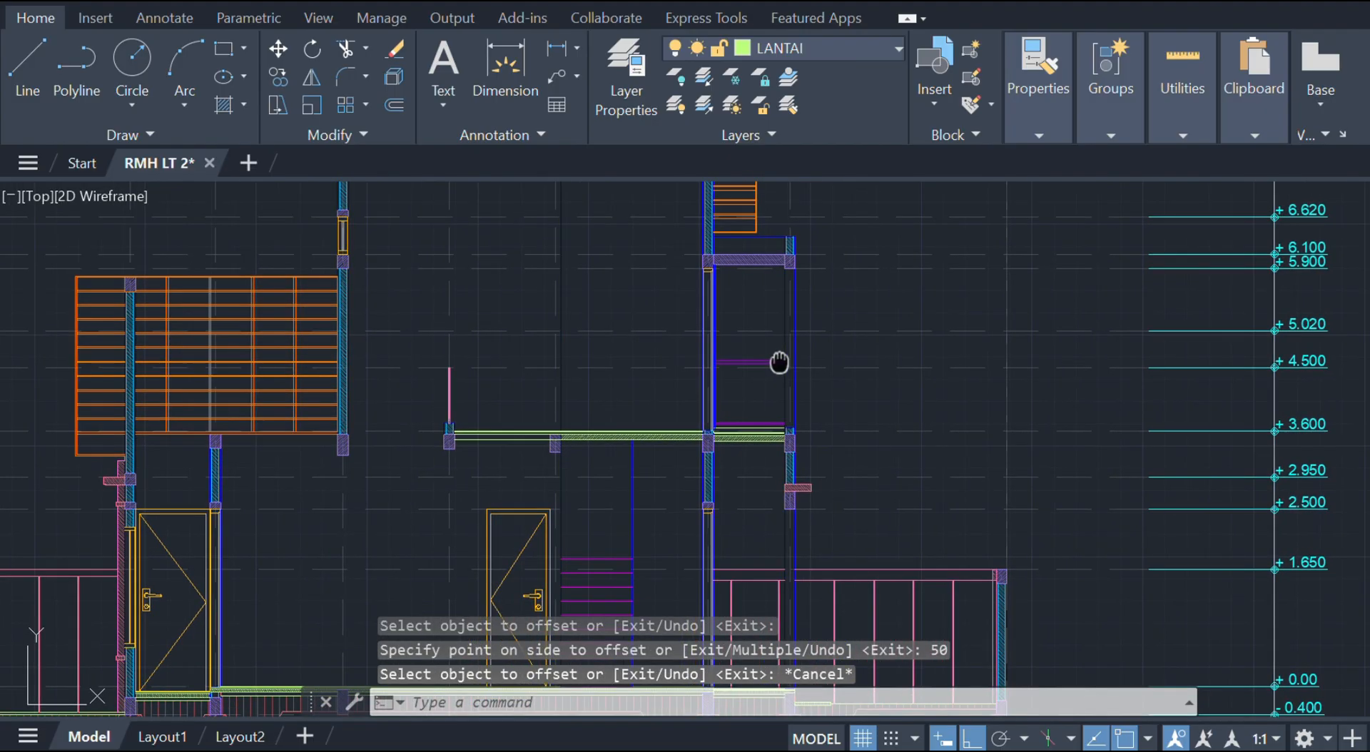
{"action": "scroll", "coordinate": [778, 360], "scroll_direction": "up", "scroll_amount": 5}
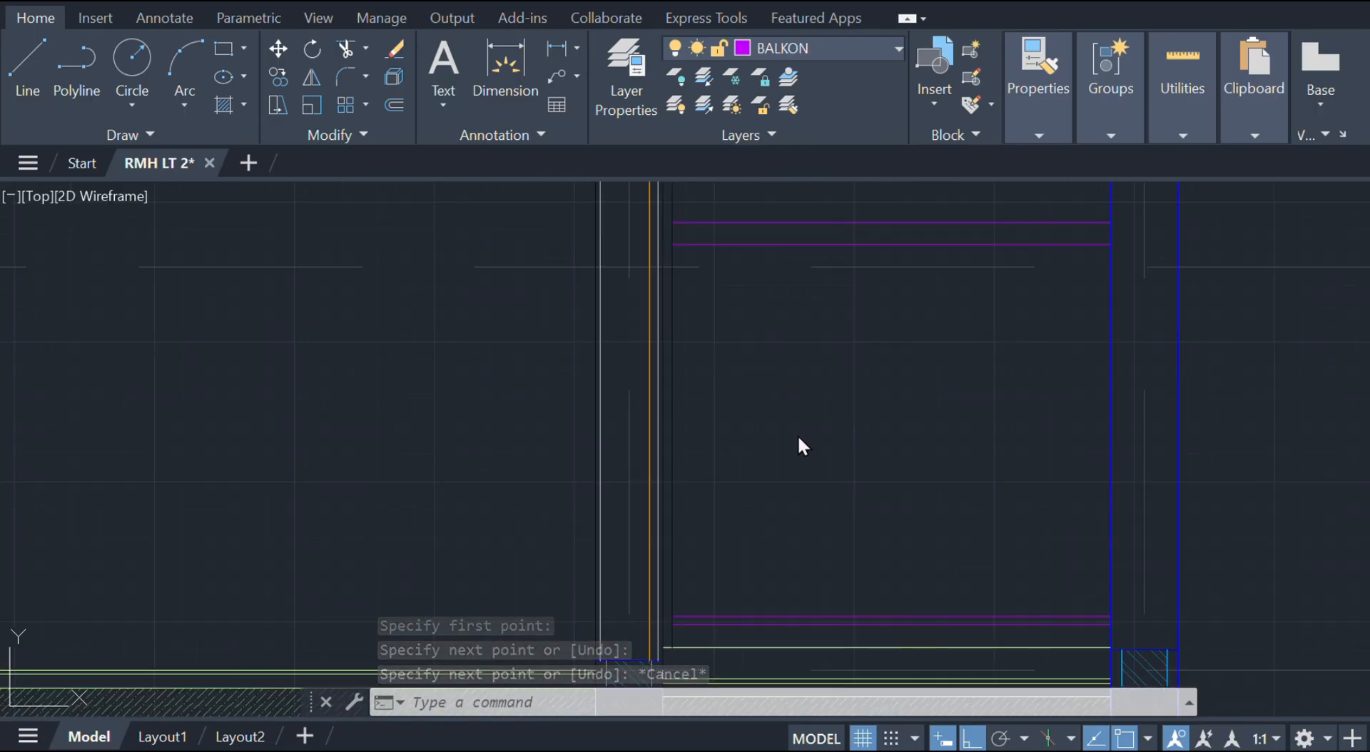
- Offset the vertical BALKON line at the railing's left end 40 to the right
{"action": "left_click", "coordinate": [672, 349]}
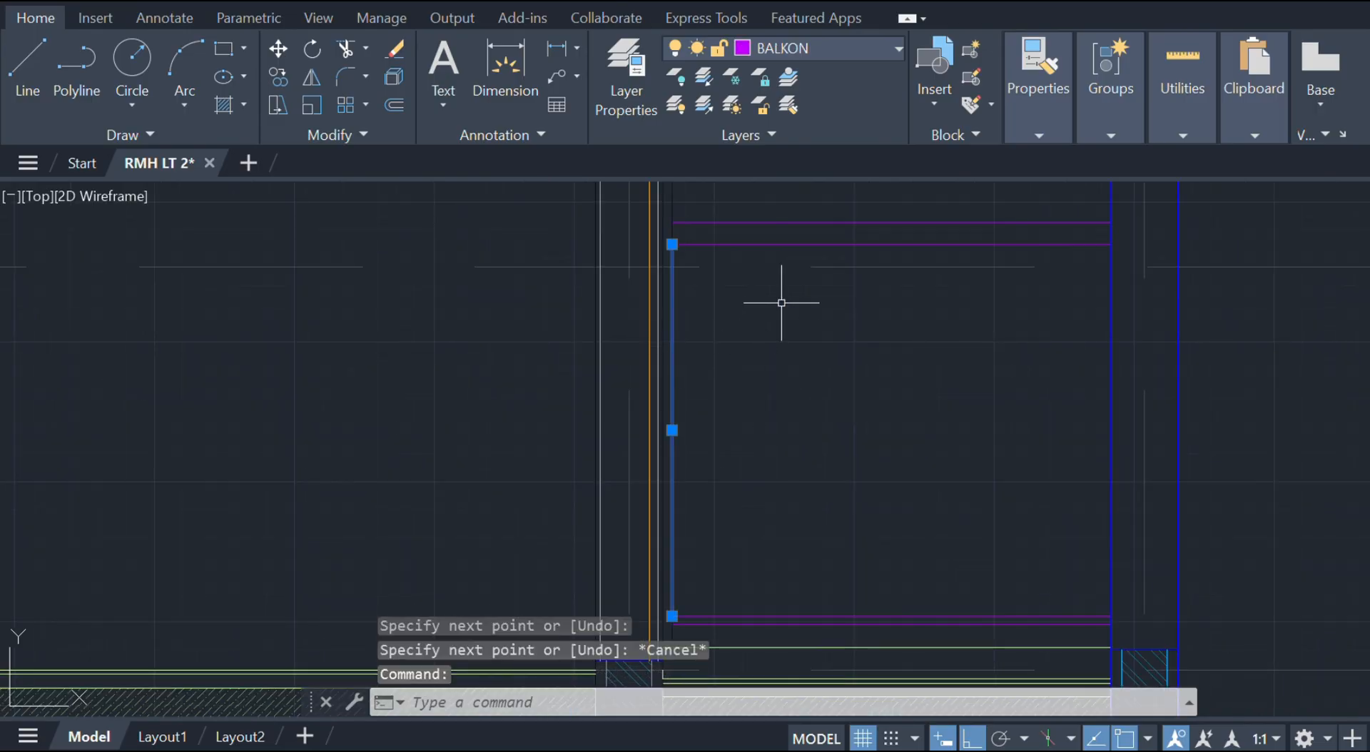
{"action": "type", "text": "o"}
{"action": "key", "text": "Return"}
{"action": "key", "text": "Return"}
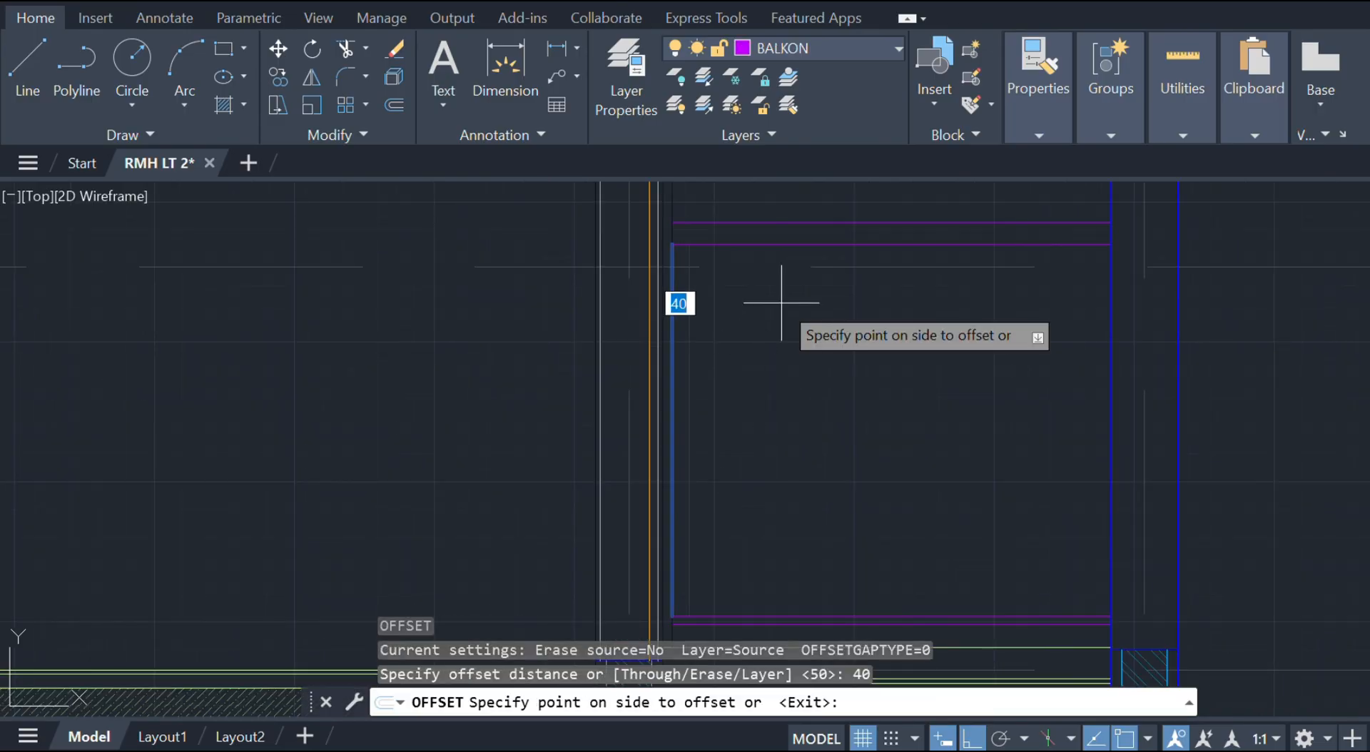
{"action": "left_click", "coordinate": [781, 302]}
{"action": "scroll", "coordinate": [720, 263], "scroll_direction": "up", "scroll_amount": 4}
- Offset the new vertical line 15 to the right to form a baluster
{"action": "left_click", "coordinate": [649, 237]}
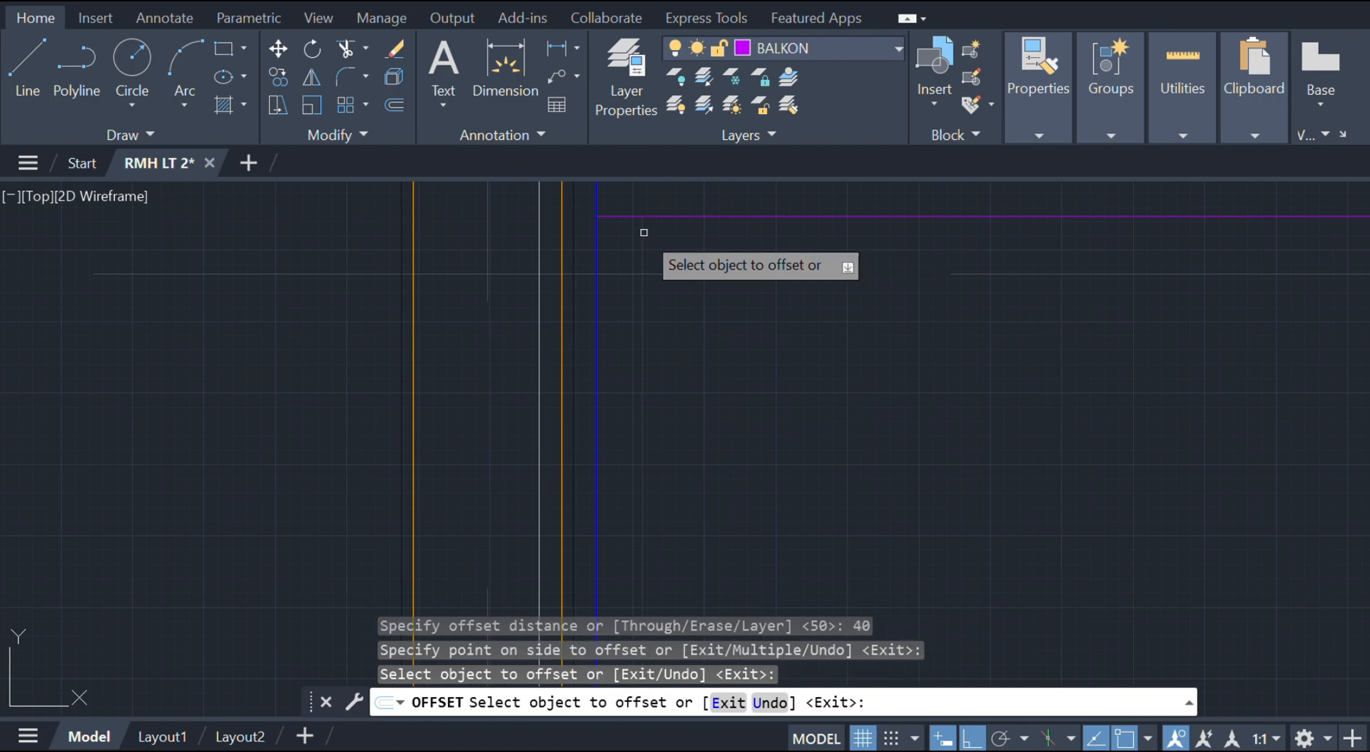
{"action": "left_click", "coordinate": [642, 233]}
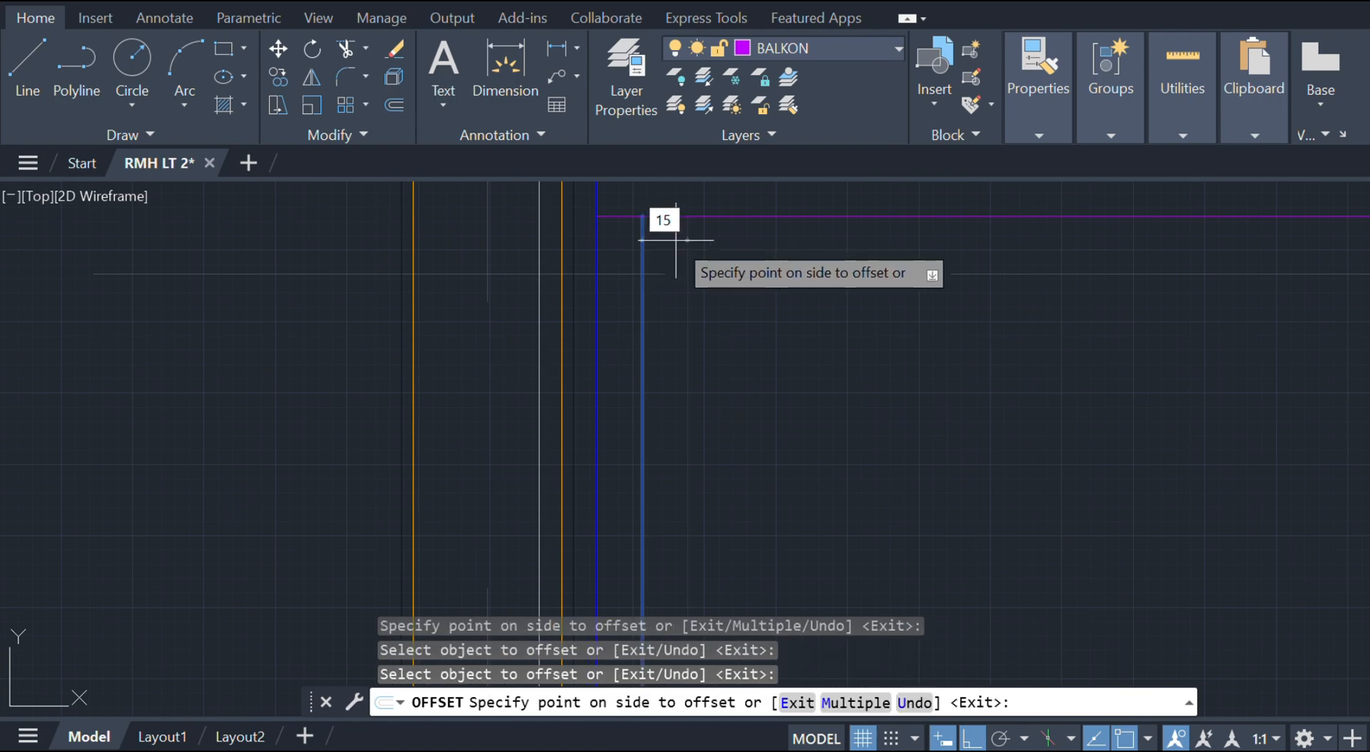
{"action": "type", "text": "15"}
{"action": "key", "text": "Return"}
{"action": "key", "text": "Escape"}
- Create a rectangular array of the two baluster lines with 16 columns spaced 60 apart
{"action": "left_click", "coordinate": [675, 239]}
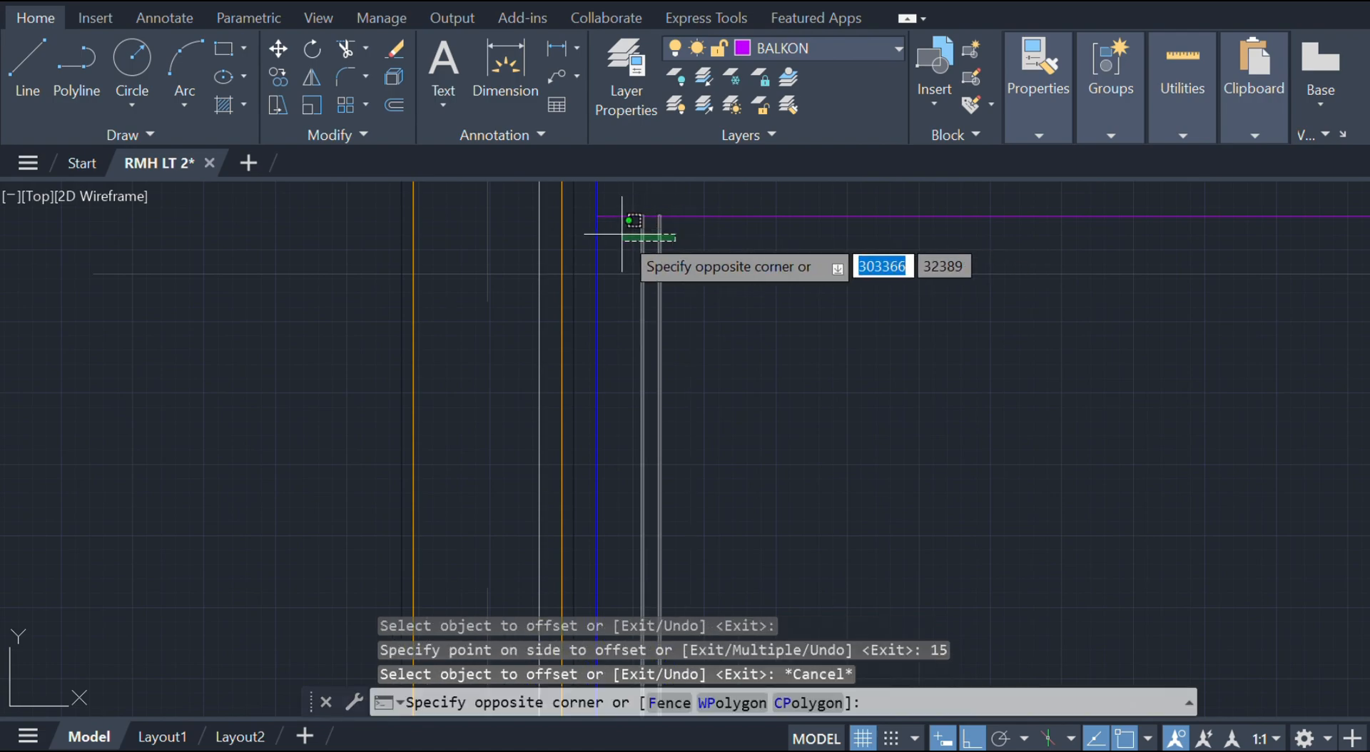
{"action": "left_click", "coordinate": [622, 233]}
{"action": "type", "text": "array"}
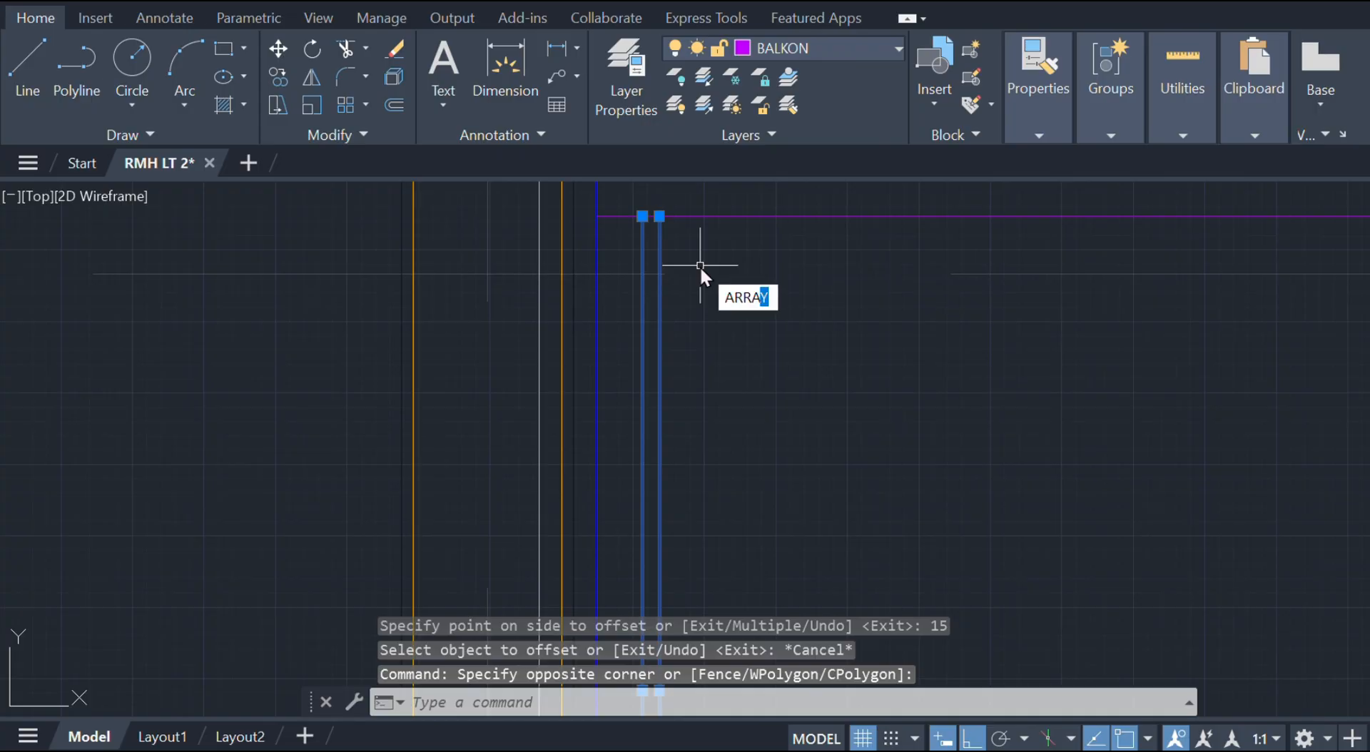
{"action": "key", "text": "Return"}
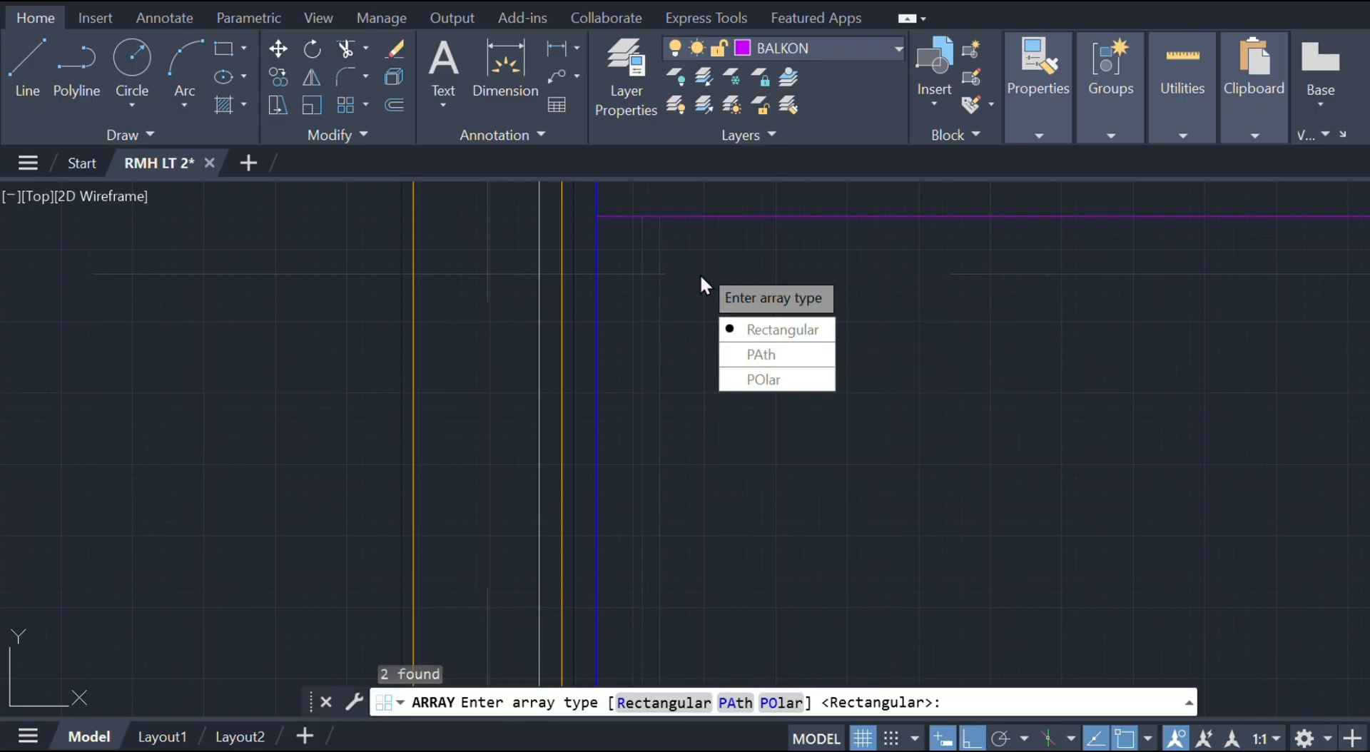
{"action": "left_click", "coordinate": [742, 328]}
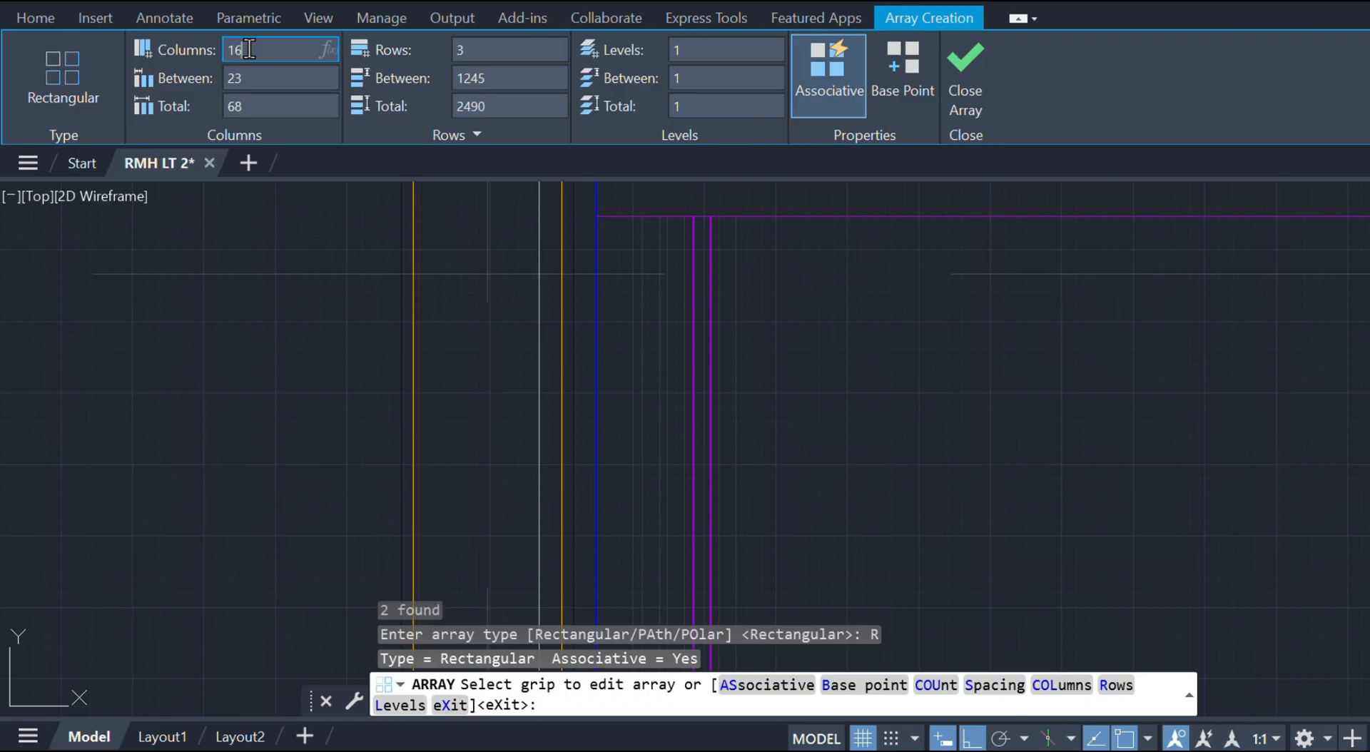
{"action": "left_click", "coordinate": [264, 84]}
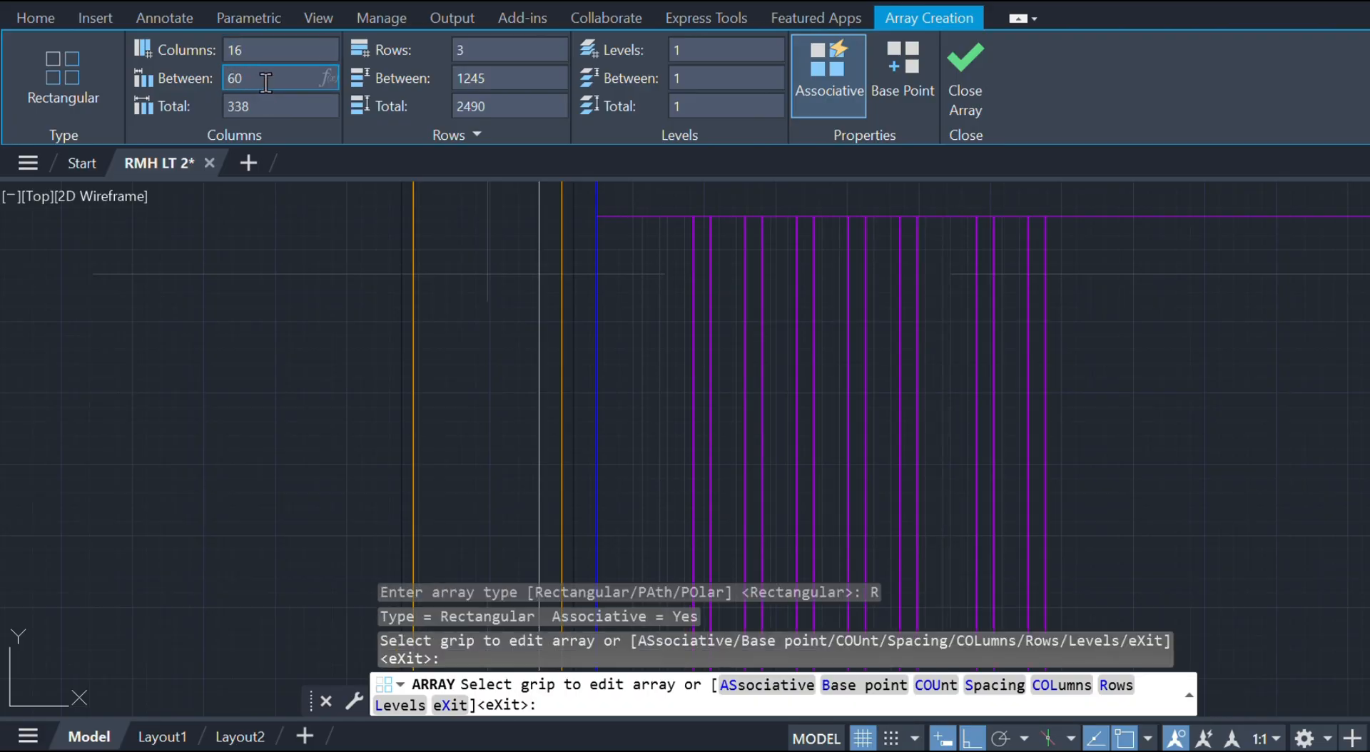
{"action": "key", "text": "Return"}
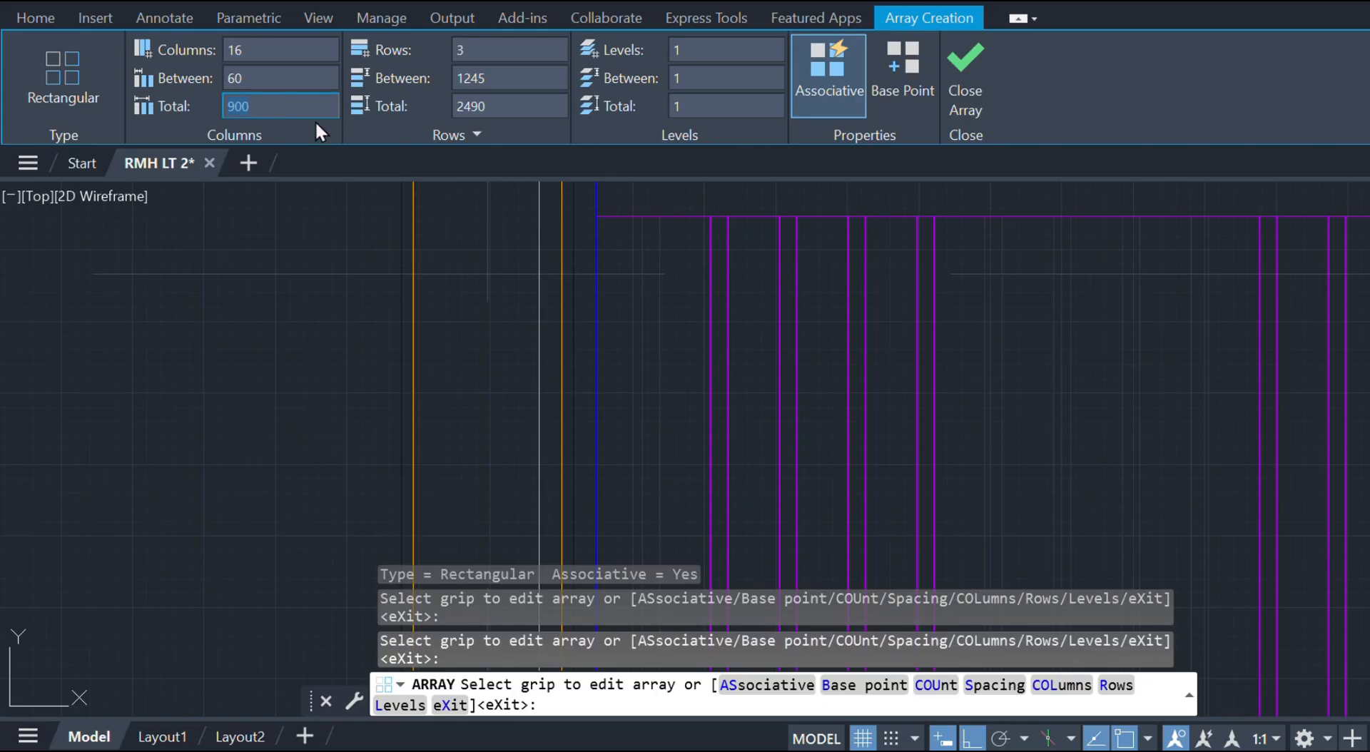
- Reduce the baluster array to 1 row and finish it
{"action": "left_click", "coordinate": [519, 52]}
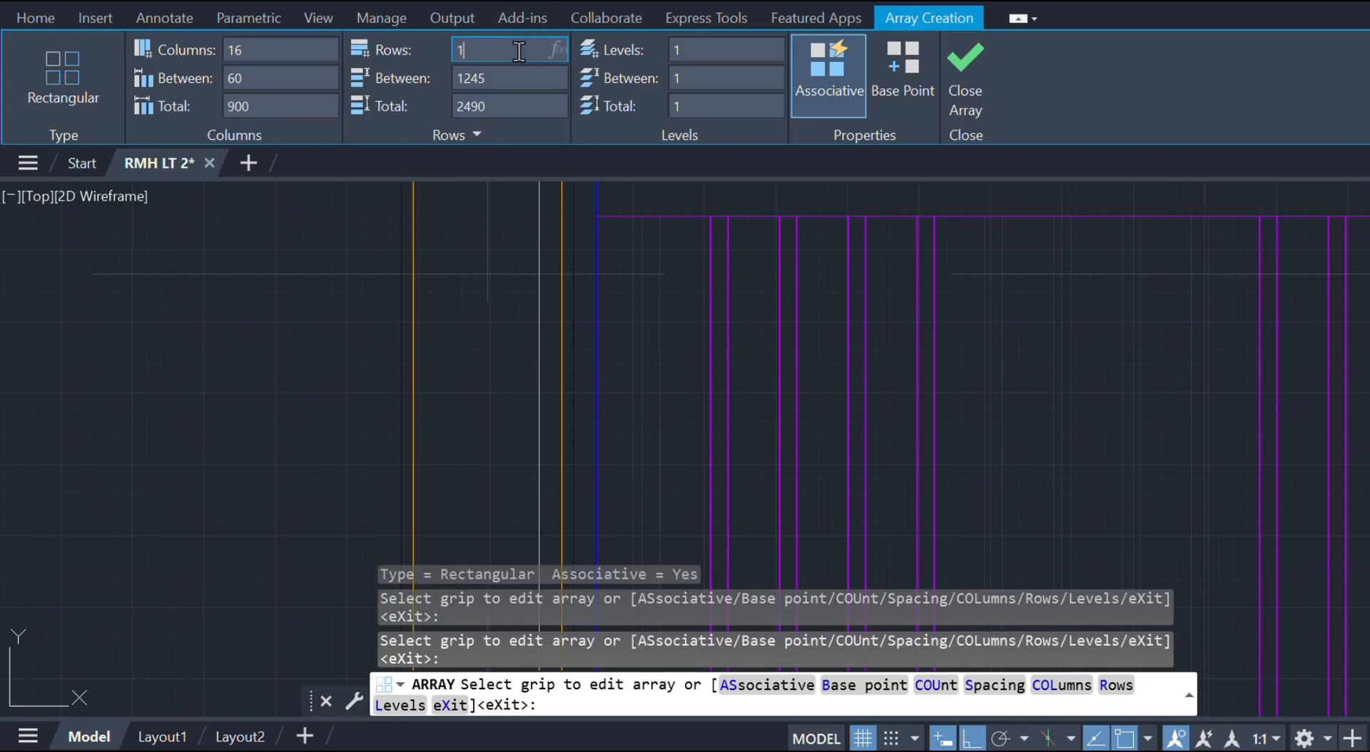
{"action": "type", "text": "1"}
{"action": "key", "text": "Return"}
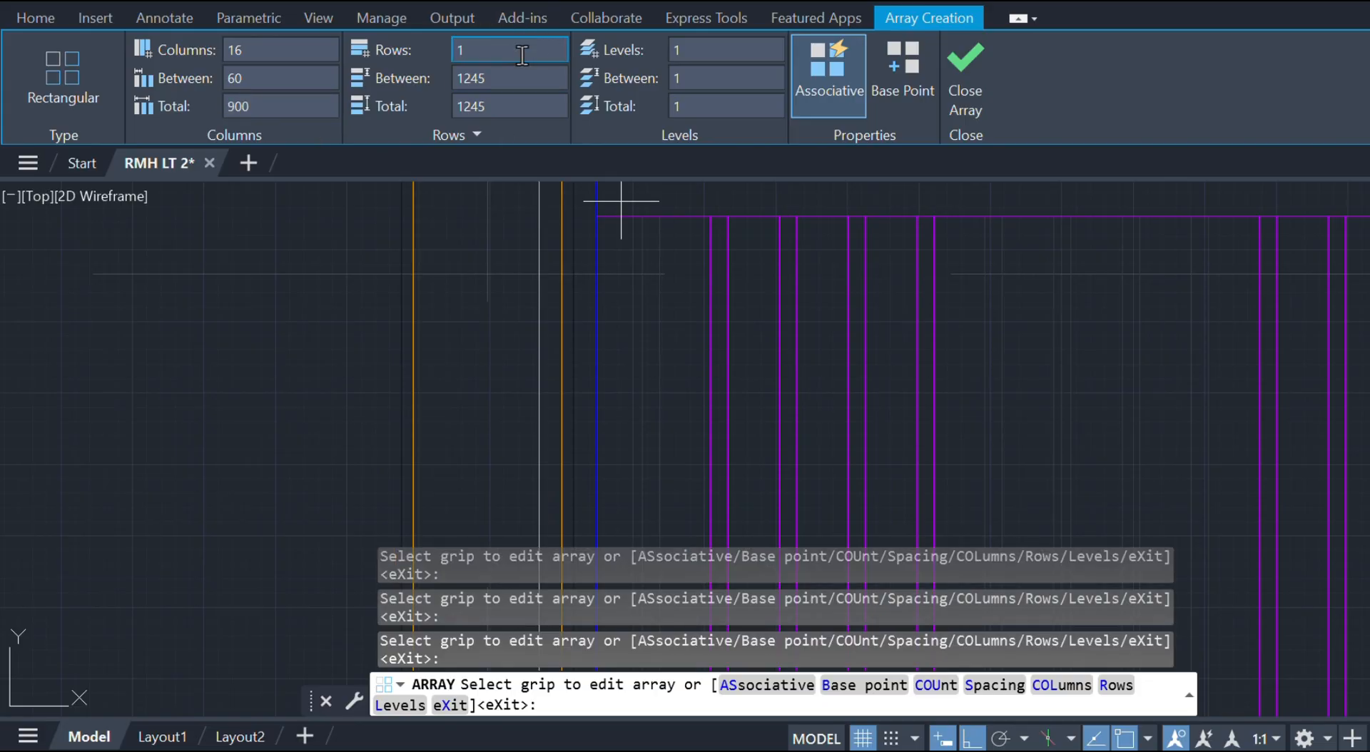
{"action": "scroll", "coordinate": [1006, 290], "scroll_direction": "down", "scroll_amount": 5}
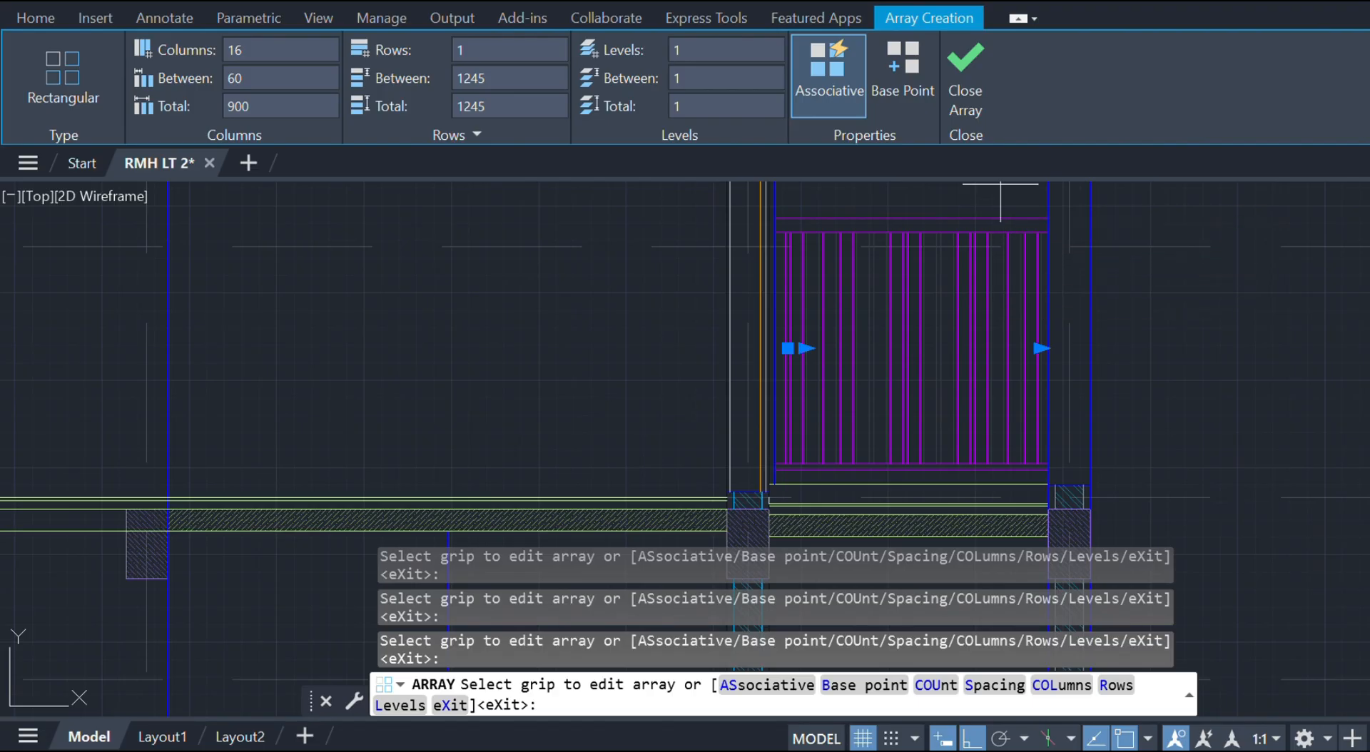
{"action": "left_click", "coordinate": [971, 88]}
{"action": "left_click", "coordinate": [1125, 314]}
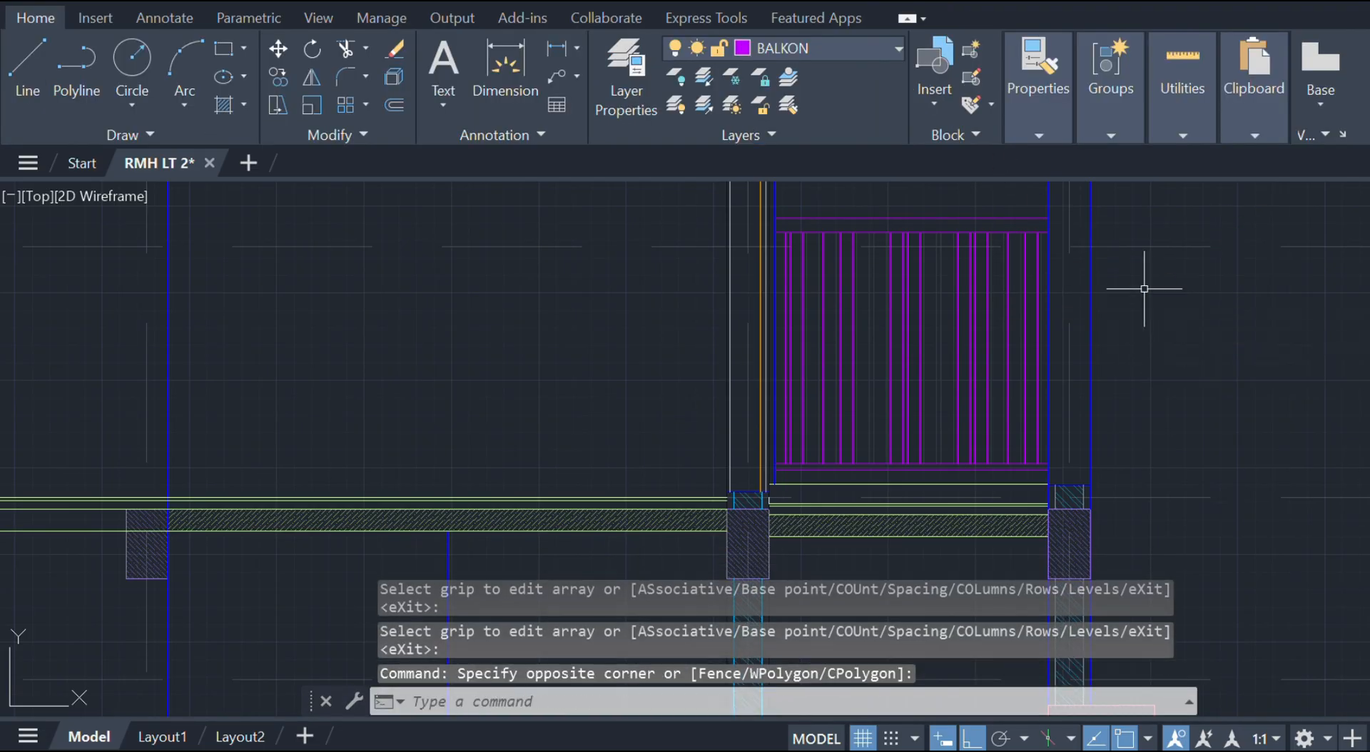
{"action": "middle_click_drag", "start_coordinate": [1144, 289], "coordinate": [1110, 397]}
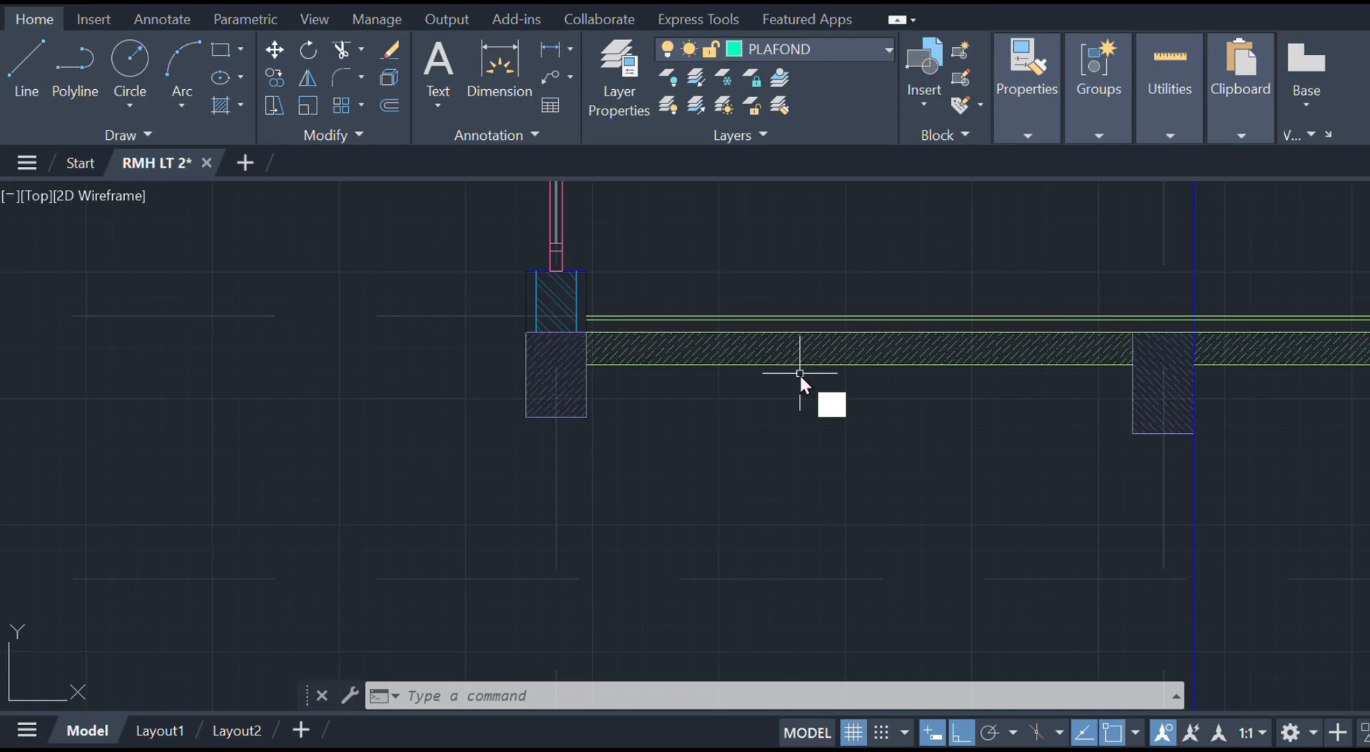
- Draw a horizontal PLAFOND line from the left beam's lower right corner to the face of the beam above the right wall
{"action": "type", "text": "l"}
{"action": "key", "text": "Return"}
{"action": "left_click", "coordinate": [587, 417]}
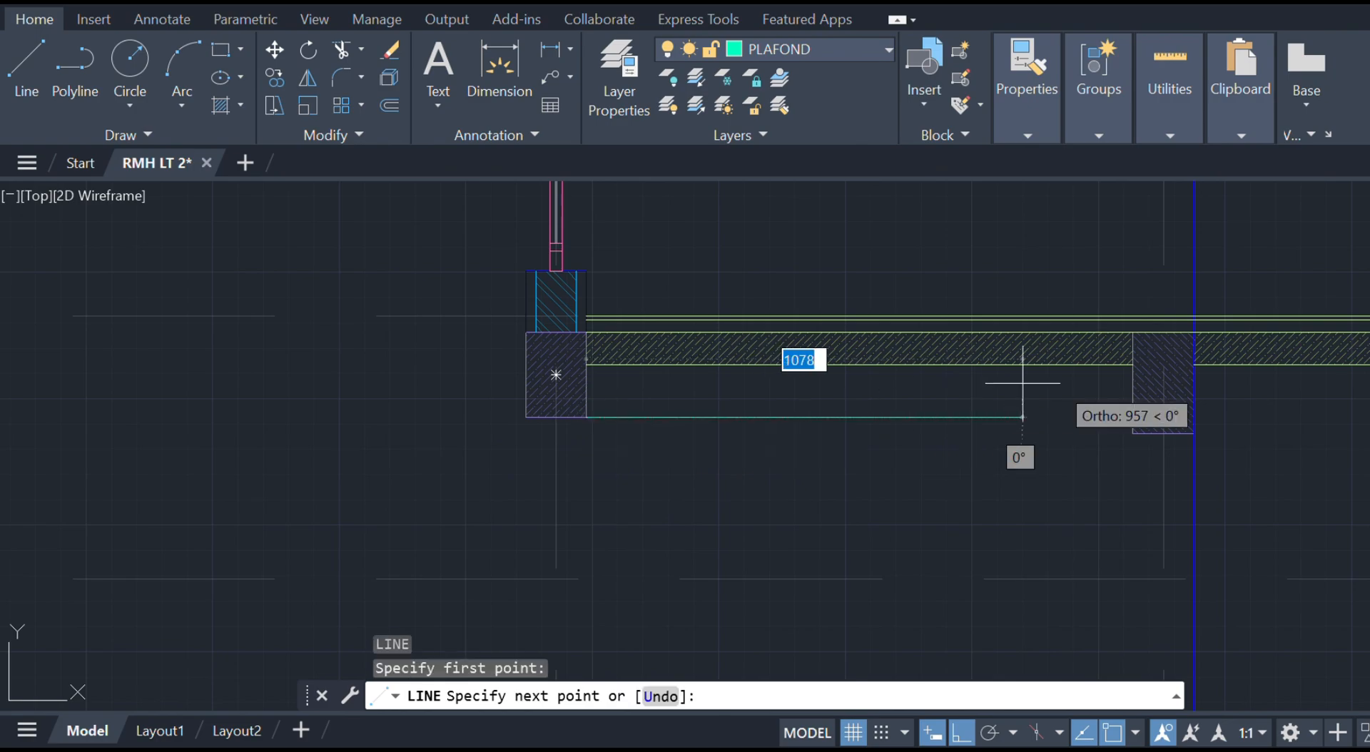
{"action": "scroll", "coordinate": [1187, 413], "scroll_direction": "down", "scroll_amount": 3}
{"action": "scroll", "coordinate": [966, 385], "scroll_direction": "up", "scroll_amount": 4}
{"action": "scroll", "coordinate": [877, 365], "scroll_direction": "up", "scroll_amount": 4}
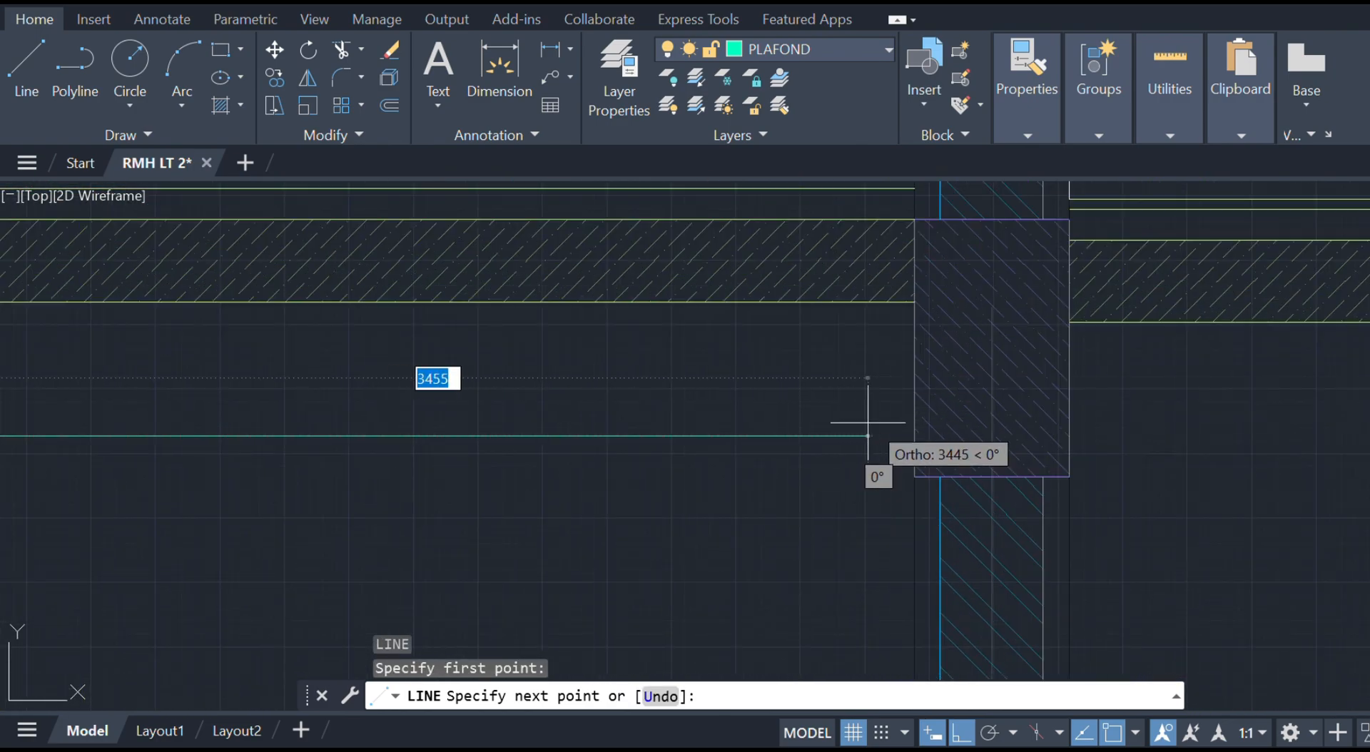
{"action": "left_click", "coordinate": [912, 435]}
{"action": "key", "text": "Escape"}
{"action": "scroll", "coordinate": [901, 431], "scroll_direction": "down", "scroll_amount": 5}
- Trim the part of the PLAFOND line that crosses the middle beam
{"action": "middle_click_drag", "start_coordinate": [846, 424], "coordinate": [1009, 417]}
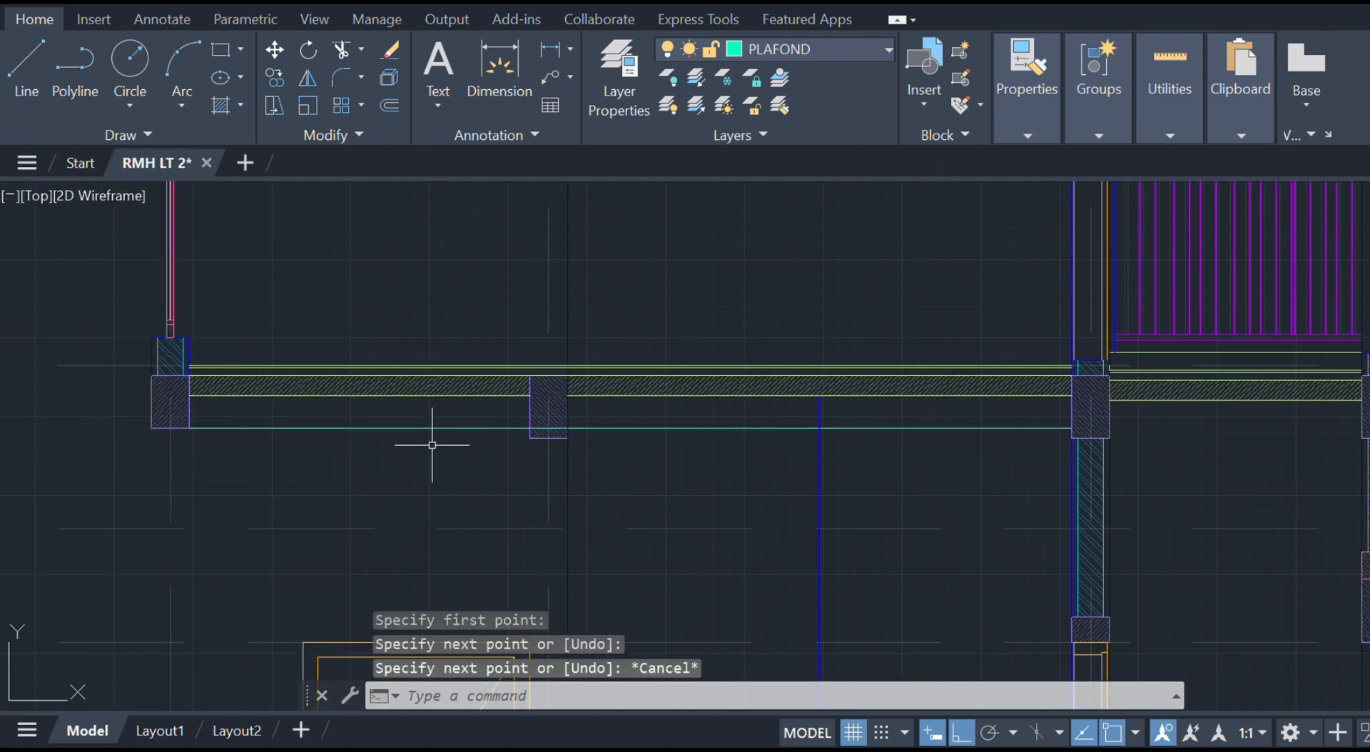
{"action": "scroll", "coordinate": [492, 427], "scroll_direction": "up", "scroll_amount": 4}
{"action": "type", "text": "tr"}
{"action": "key", "text": "Return"}
{"action": "scroll", "coordinate": [671, 428], "scroll_direction": "up", "scroll_amount": 3}
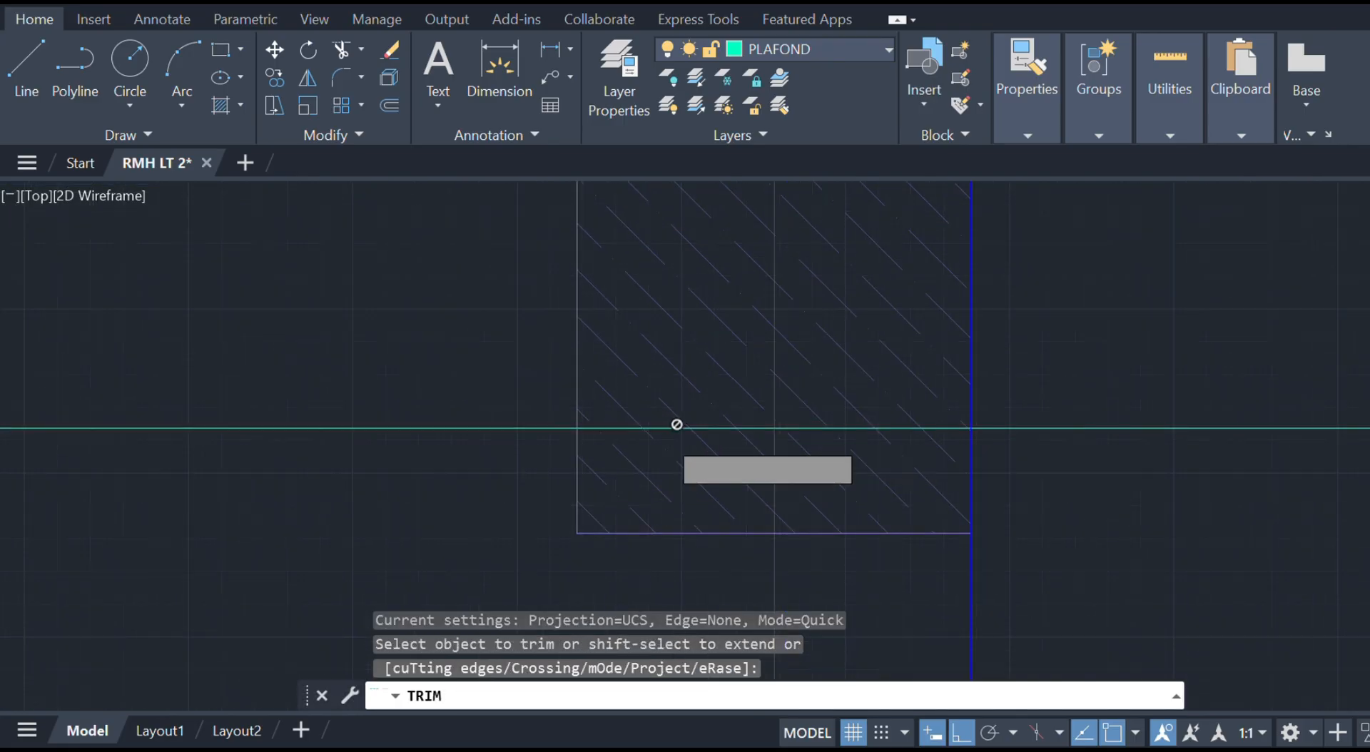
{"action": "key", "text": "Escape"}
{"action": "scroll", "coordinate": [727, 418], "scroll_direction": "down", "scroll_amount": 5}
{"action": "middle_click_drag", "start_coordinate": [688, 401], "coordinate": [975, 422]}
- Offset the PLAFOND lines on both sides of the middle beam 20 upward
{"action": "left_click", "coordinate": [793, 439]}
{"action": "left_click", "coordinate": [769, 398]}
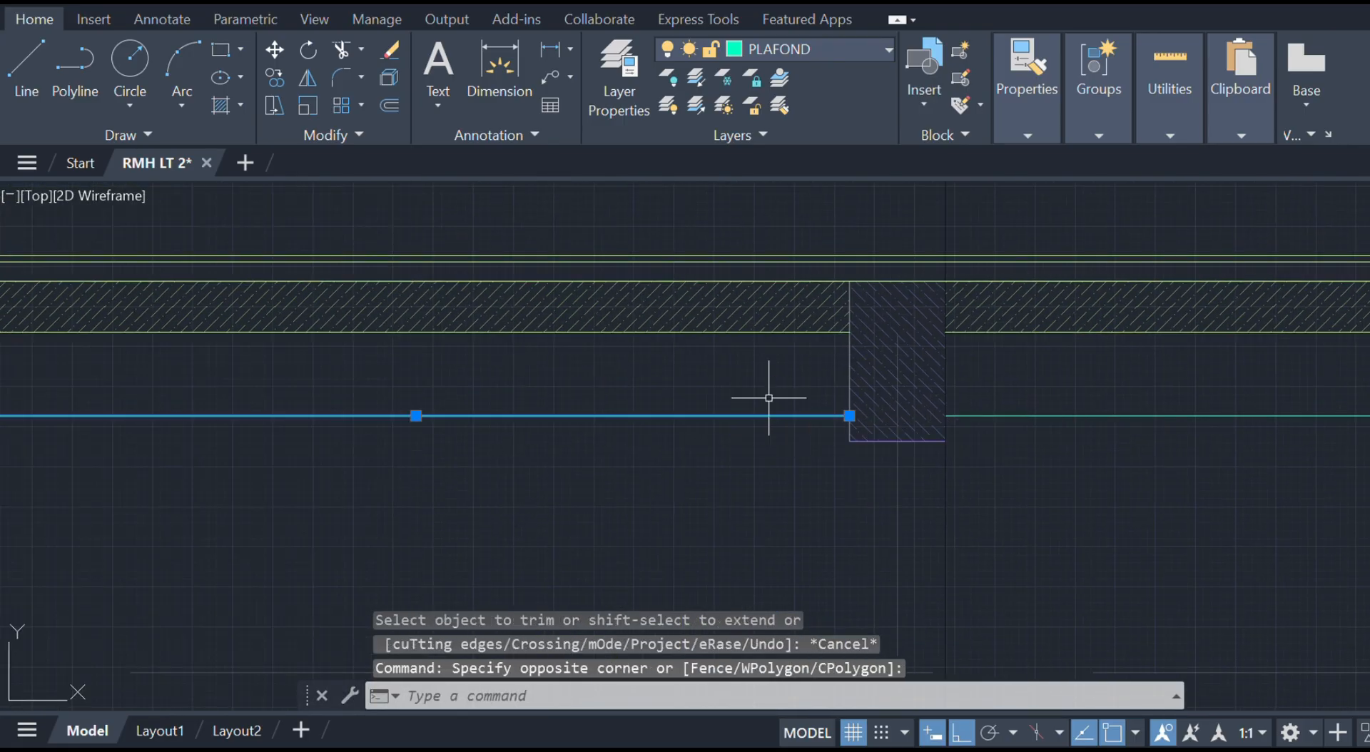
{"action": "type", "text": "o"}
{"action": "key", "text": "Return"}
{"action": "type", "text": "20"}
{"action": "key", "text": "Return"}
{"action": "left_click", "coordinate": [775, 405]}
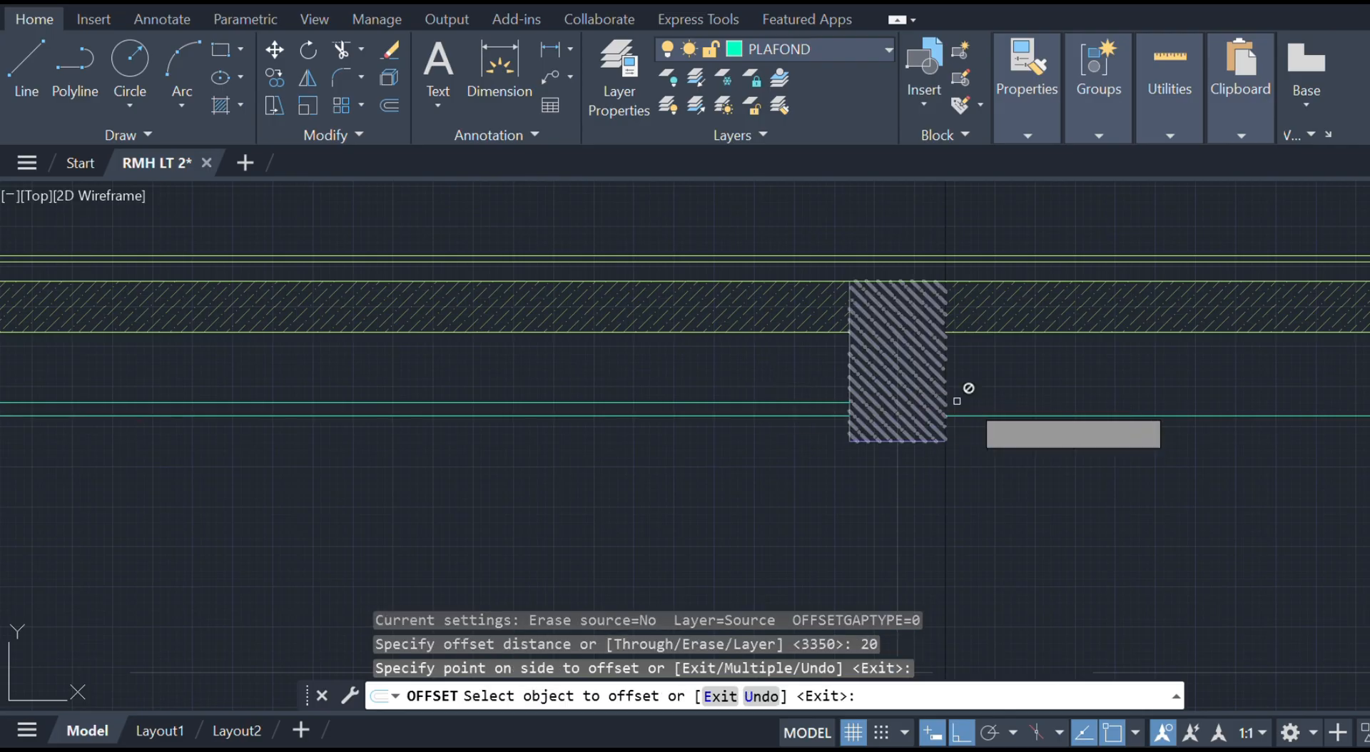
{"action": "left_click", "coordinate": [1058, 416]}
{"action": "left_click", "coordinate": [1058, 386]}
{"action": "key", "text": "Escape"}
- Draw a 50 by 50 square in the empty space below the left bay's ceiling lines
{"action": "scroll", "coordinate": [695, 477], "scroll_direction": "down", "scroll_amount": 2}
{"action": "middle_click_drag", "start_coordinate": [694, 478], "coordinate": [933, 462]}
{"action": "scroll", "coordinate": [708, 469], "scroll_direction": "up", "scroll_amount": 2}
{"action": "type", "text": "rec"}
{"action": "key", "text": "Return"}
{"action": "left_click", "coordinate": [644, 469]}
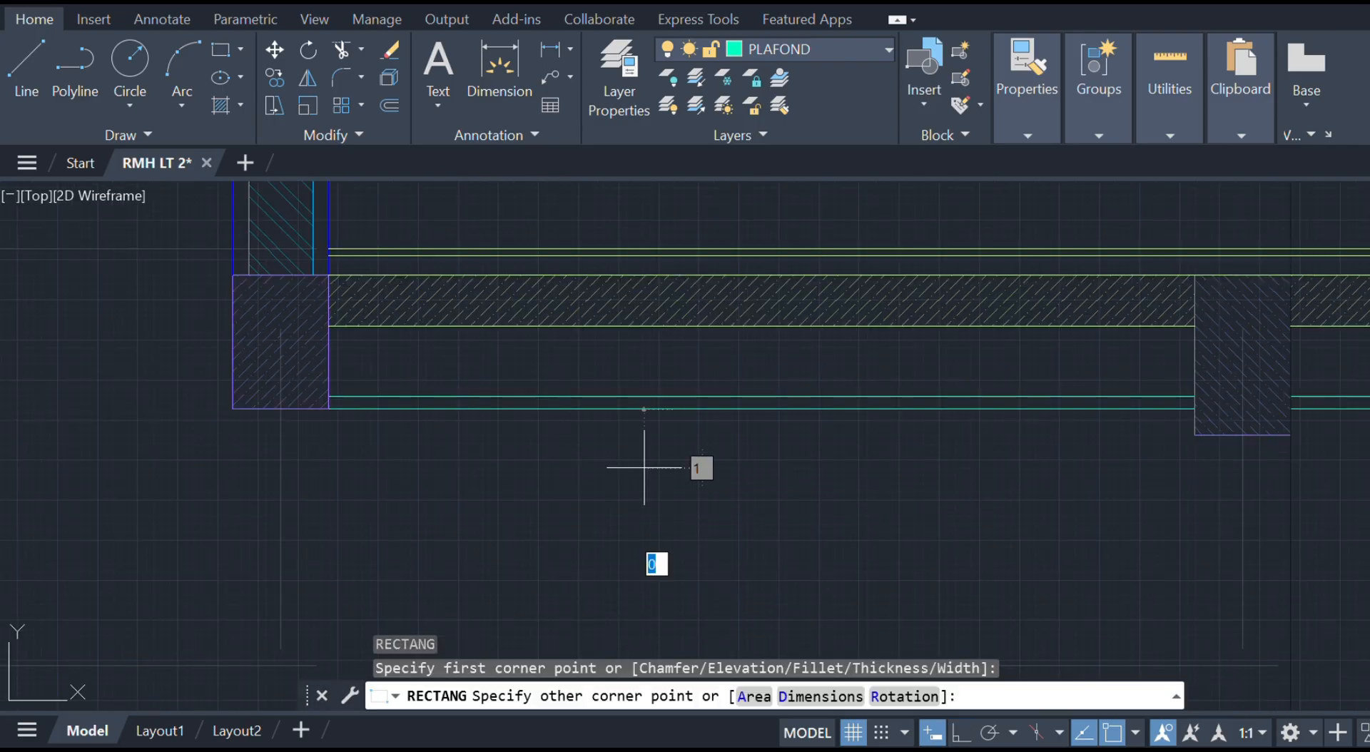
{"action": "type", "text": "50"}
{"action": "key", "text": "Tab"}
{"action": "type", "text": "50"}
{"action": "key", "text": "Return"}
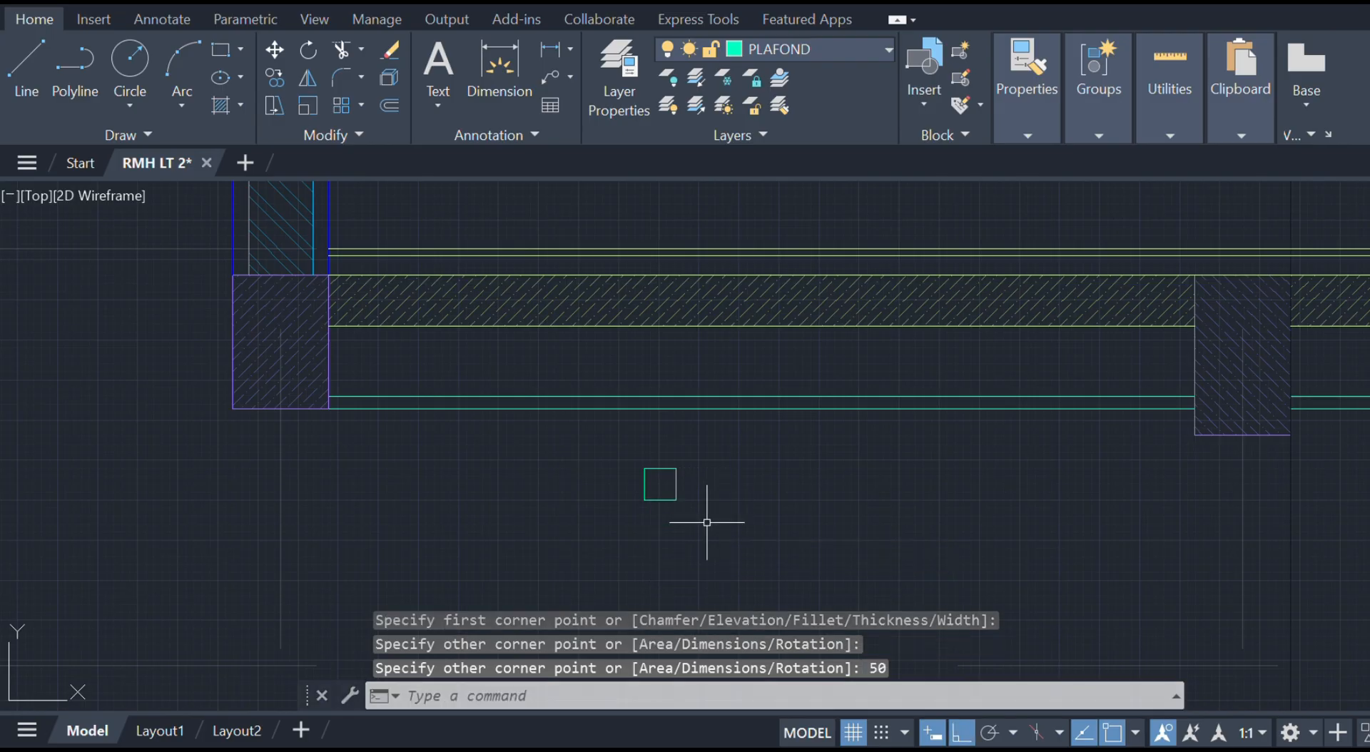
- Draw both diagonals across the square from corner to corner
{"action": "scroll", "coordinate": [710, 514], "scroll_direction": "up", "scroll_amount": 5}
{"action": "type", "text": "l"}
{"action": "key", "text": "Return"}
{"action": "left_click", "coordinate": [616, 321]}
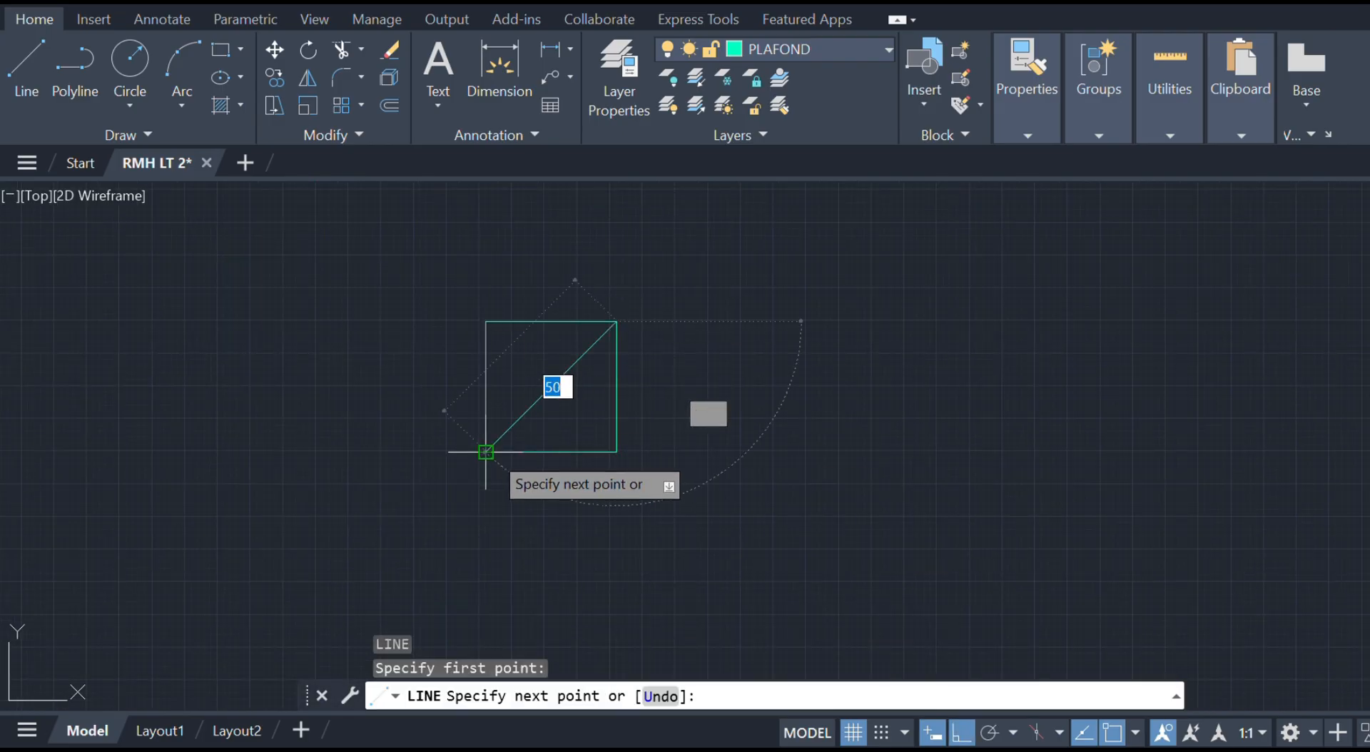
{"action": "left_click", "coordinate": [485, 451]}
{"action": "key", "text": "Return"}
{"action": "key", "text": "Return"}
{"action": "left_click", "coordinate": [616, 451]}
{"action": "left_click", "coordinate": [485, 321]}
{"action": "key", "text": "Escape"}
- Group the square with its diagonals and copy it onto the upper ceiling line against the left beam
{"action": "left_click", "coordinate": [799, 544]}
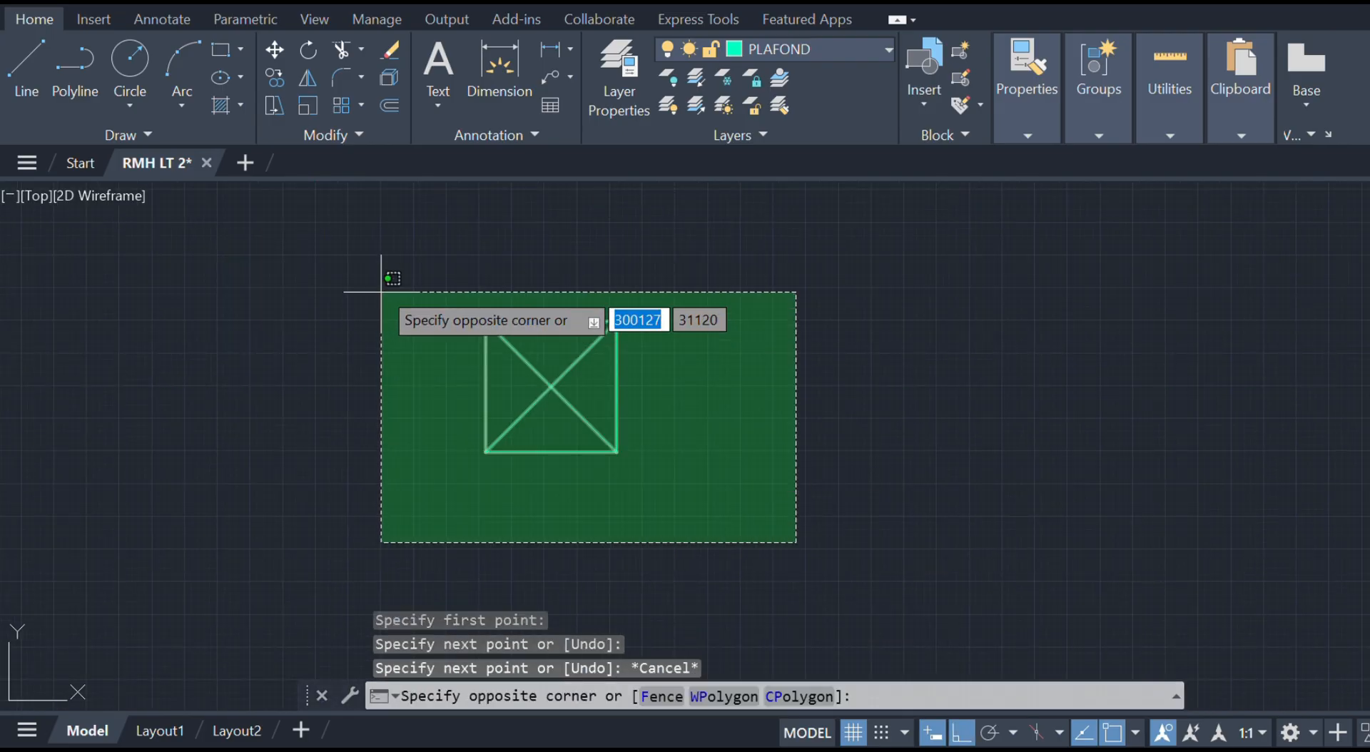
{"action": "left_click", "coordinate": [376, 278]}
{"action": "key", "text": "g"}
{"action": "key", "text": "Return"}
{"action": "scroll", "coordinate": [799, 442], "scroll_direction": "down", "scroll_amount": 4}
{"action": "key", "text": "c"}
{"action": "key", "text": "o"}
{"action": "key", "text": "Return"}
{"action": "left_click", "coordinate": [671, 454]}
{"action": "left_click", "coordinate": [168, 288]}
{"action": "scroll", "coordinate": [136, 329], "scroll_direction": "down", "scroll_amount": 2}
{"action": "key", "text": "Escape"}
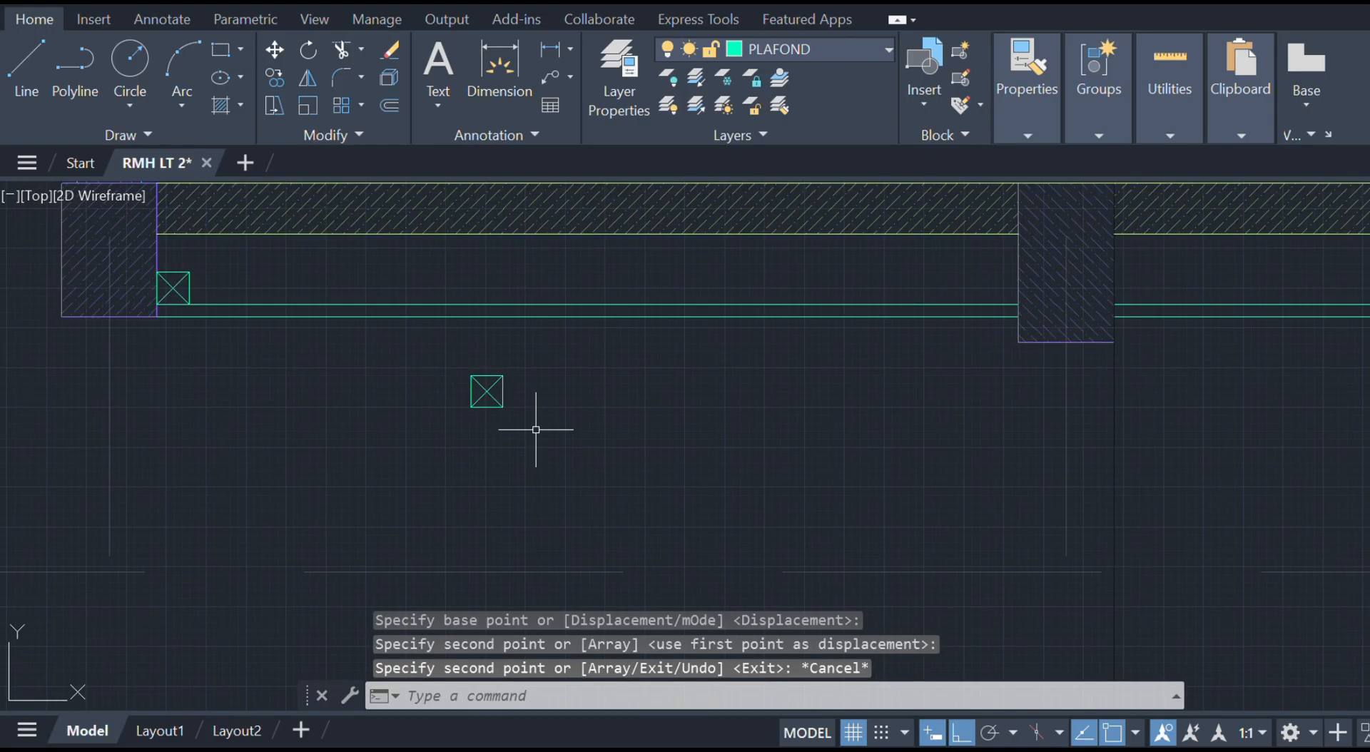
- Copy the crossed square onto the upper ceiling line at the left faces of the middle beam and the right wall's beam
{"action": "left_click", "coordinate": [538, 428]}
{"action": "left_click", "coordinate": [465, 371]}
{"action": "key", "text": "c"}
{"action": "key", "text": "o"}
{"action": "key", "text": "Return"}
{"action": "left_click", "coordinate": [503, 407]}
{"action": "left_click", "coordinate": [1018, 302]}
{"action": "left_click", "coordinate": [1054, 371]}
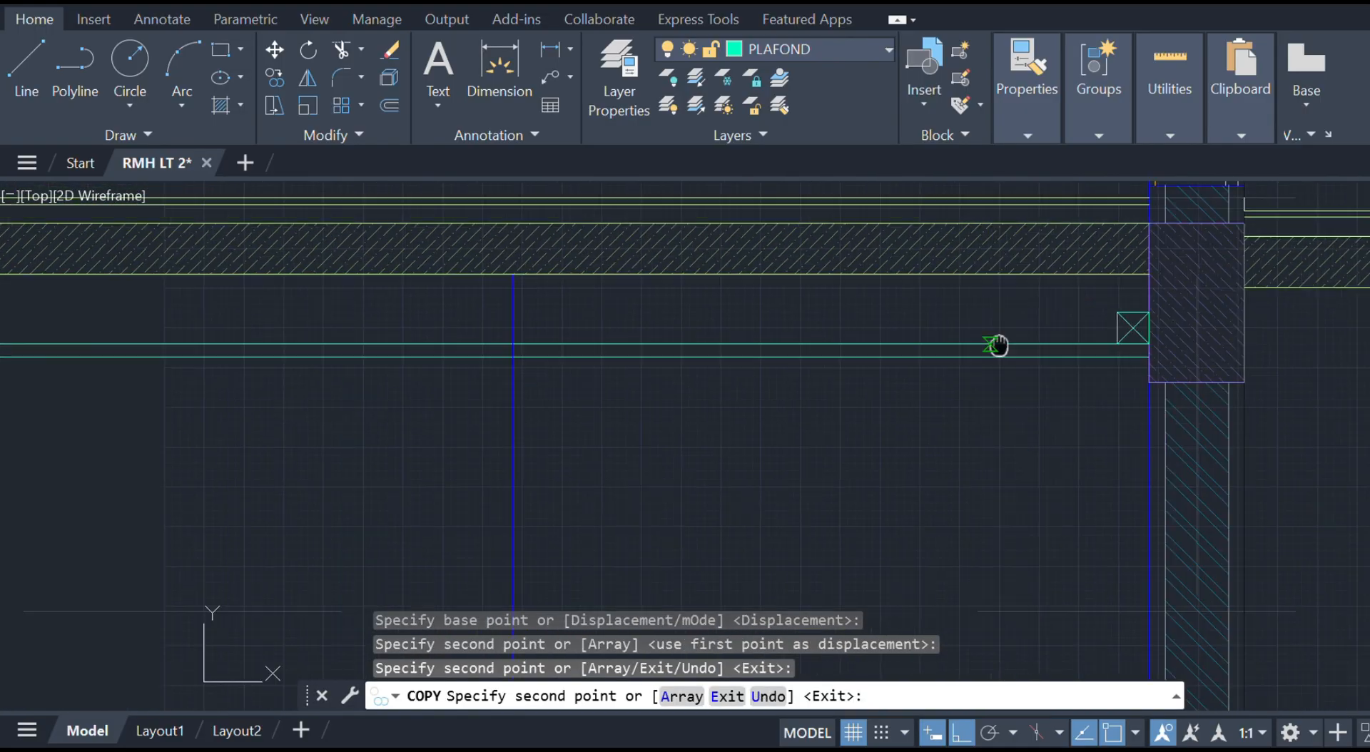
{"action": "key", "text": "Escape"}
- Copy a crossed square onto the upper ceiling line against the middle beam's right face
{"action": "left_click", "coordinate": [406, 437]}
{"action": "left_click", "coordinate": [257, 321]}
{"action": "key", "text": "c"}
{"action": "key", "text": "o"}
{"action": "key", "text": "Return"}
{"action": "left_click", "coordinate": [325, 409]}
{"action": "scroll", "coordinate": [1032, 437], "scroll_direction": "down", "scroll_amount": 8}
{"action": "scroll", "coordinate": [1032, 437], "scroll_direction": "up", "scroll_amount": 8}
{"action": "left_click", "coordinate": [597, 412]}
{"action": "key", "text": "Escape"}
- Copy the crossed square beside the middle beam to spaced intermediate positions along the upper ceiling line
{"action": "left_click", "coordinate": [428, 397]}
{"action": "left_click", "coordinate": [376, 378]}
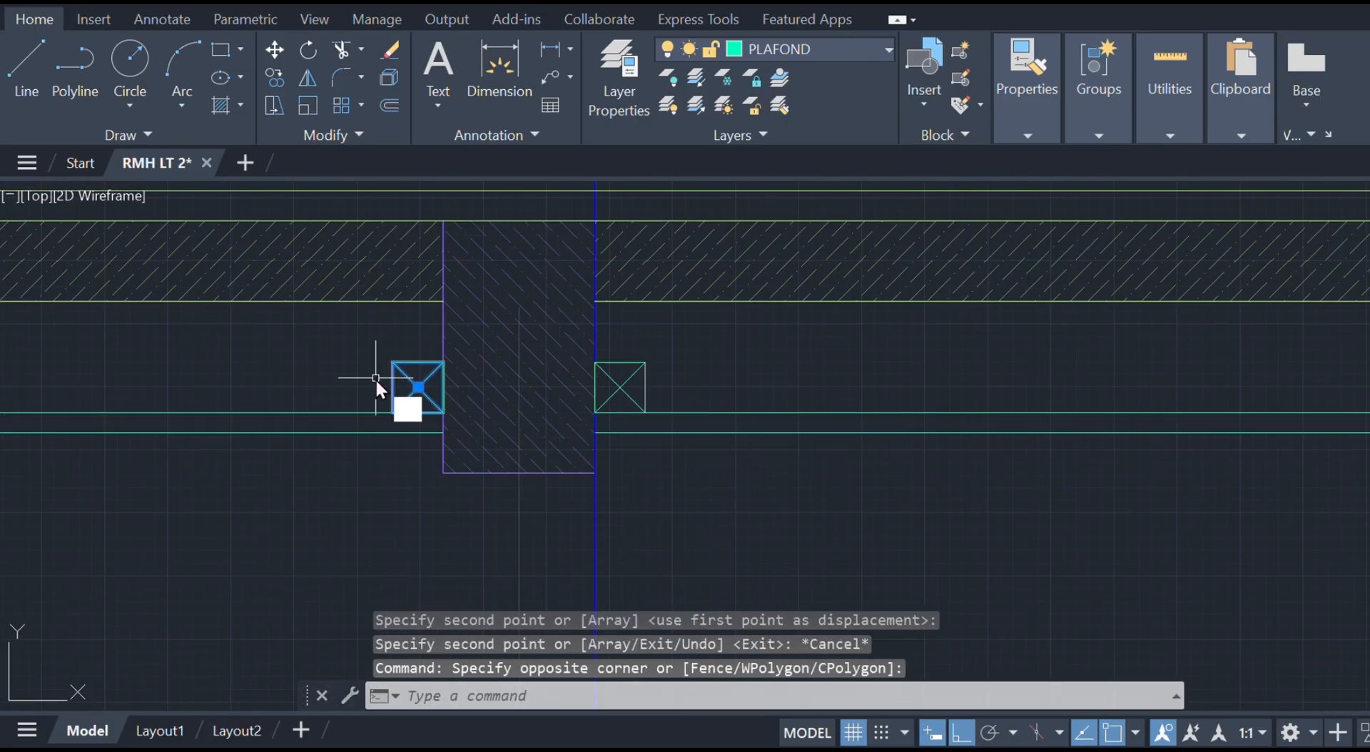
{"action": "key", "text": "c"}
{"action": "key", "text": "o"}
{"action": "key", "text": "Return"}
{"action": "left_click", "coordinate": [393, 412]}
{"action": "left_click", "coordinate": [397, 411]}
{"action": "left_click", "coordinate": [621, 387]}
{"action": "left_click", "coordinate": [682, 400]}
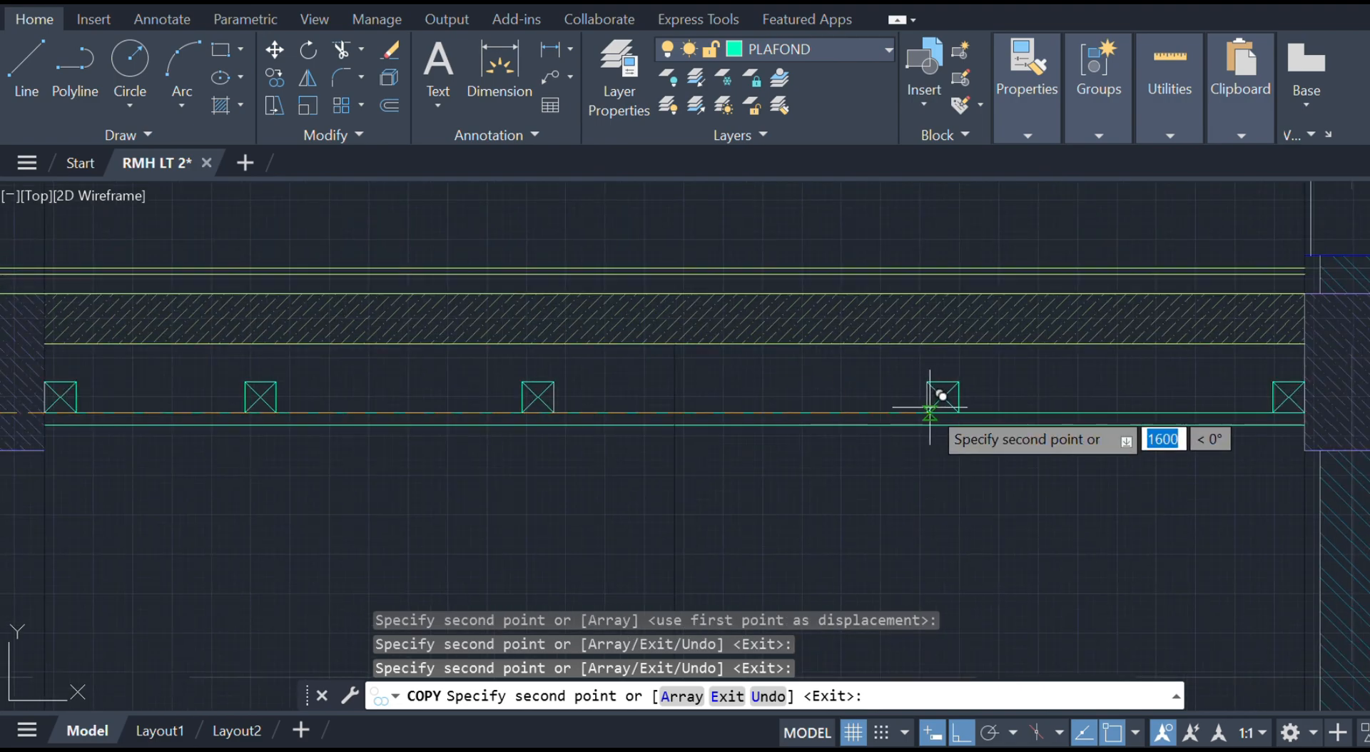
{"action": "left_click", "coordinate": [943, 394]}
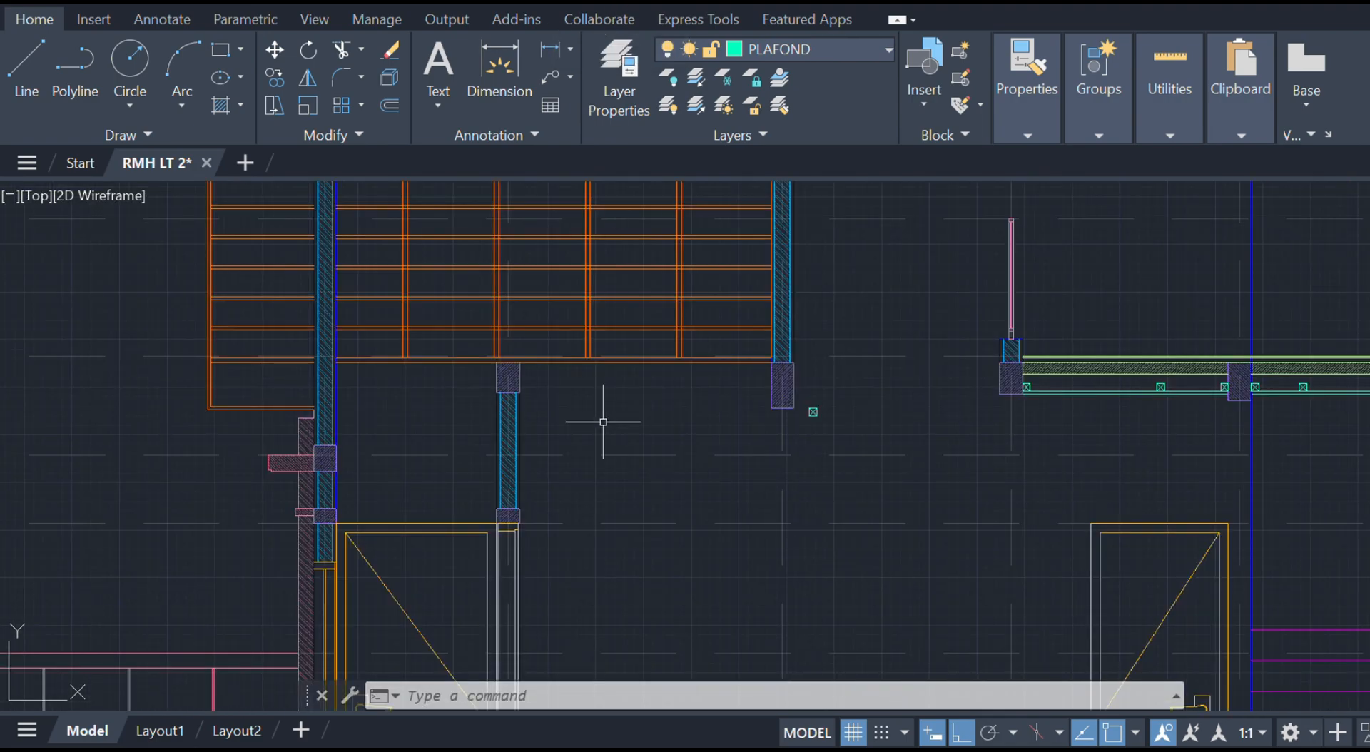
- Offset the lowest line of the left roof 270 downward for the ceiling beneath it
{"action": "scroll", "coordinate": [496, 386], "scroll_direction": "up", "scroll_amount": 4}
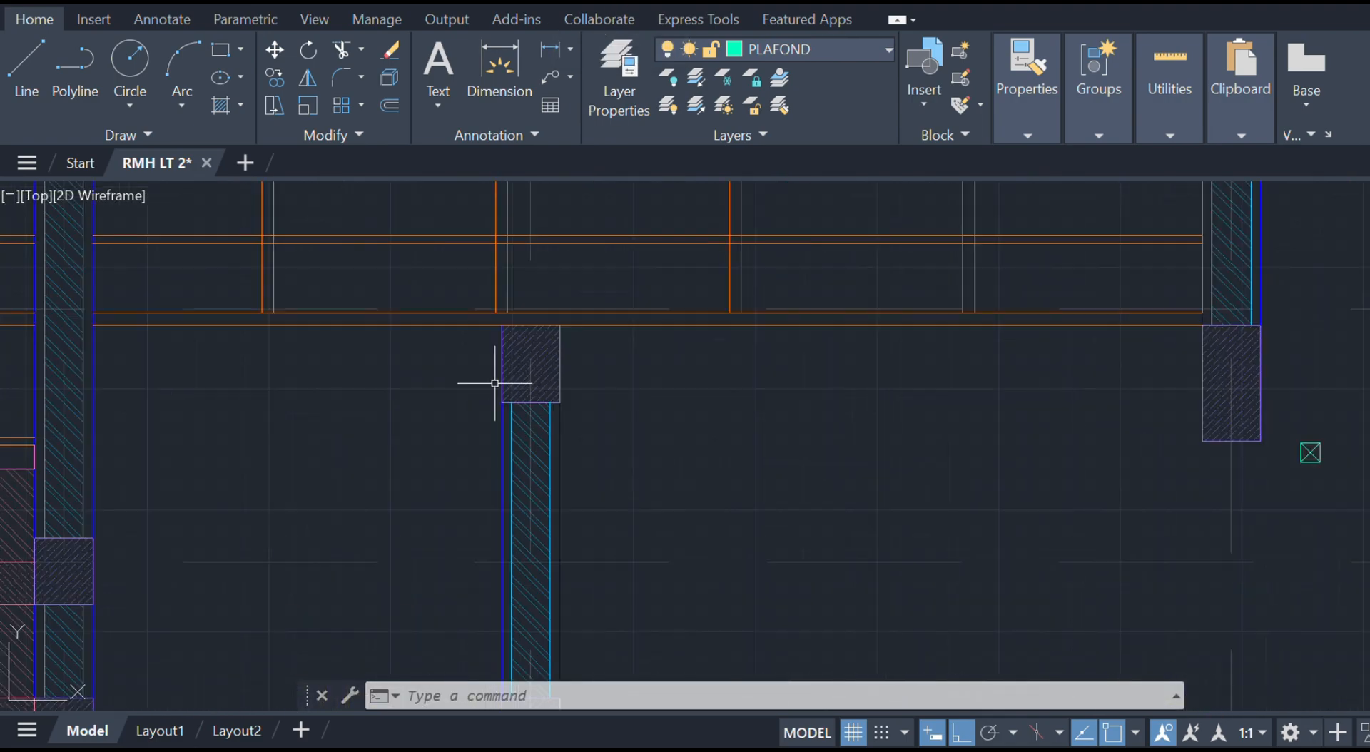
{"action": "left_click", "coordinate": [603, 324]}
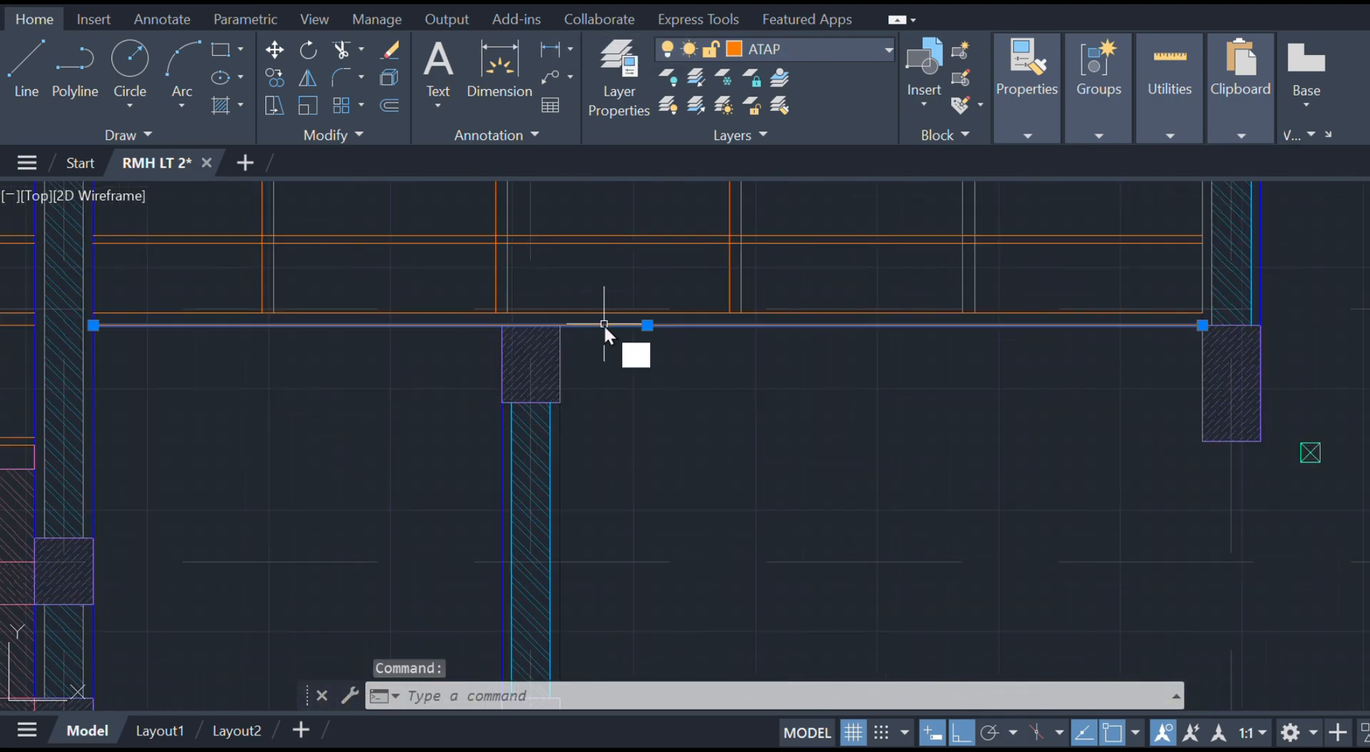
{"action": "type", "text": "o"}
{"action": "key", "text": "Return"}
{"action": "type", "text": "270"}
{"action": "key", "text": "Return"}
{"action": "left_click", "coordinate": [603, 324]}
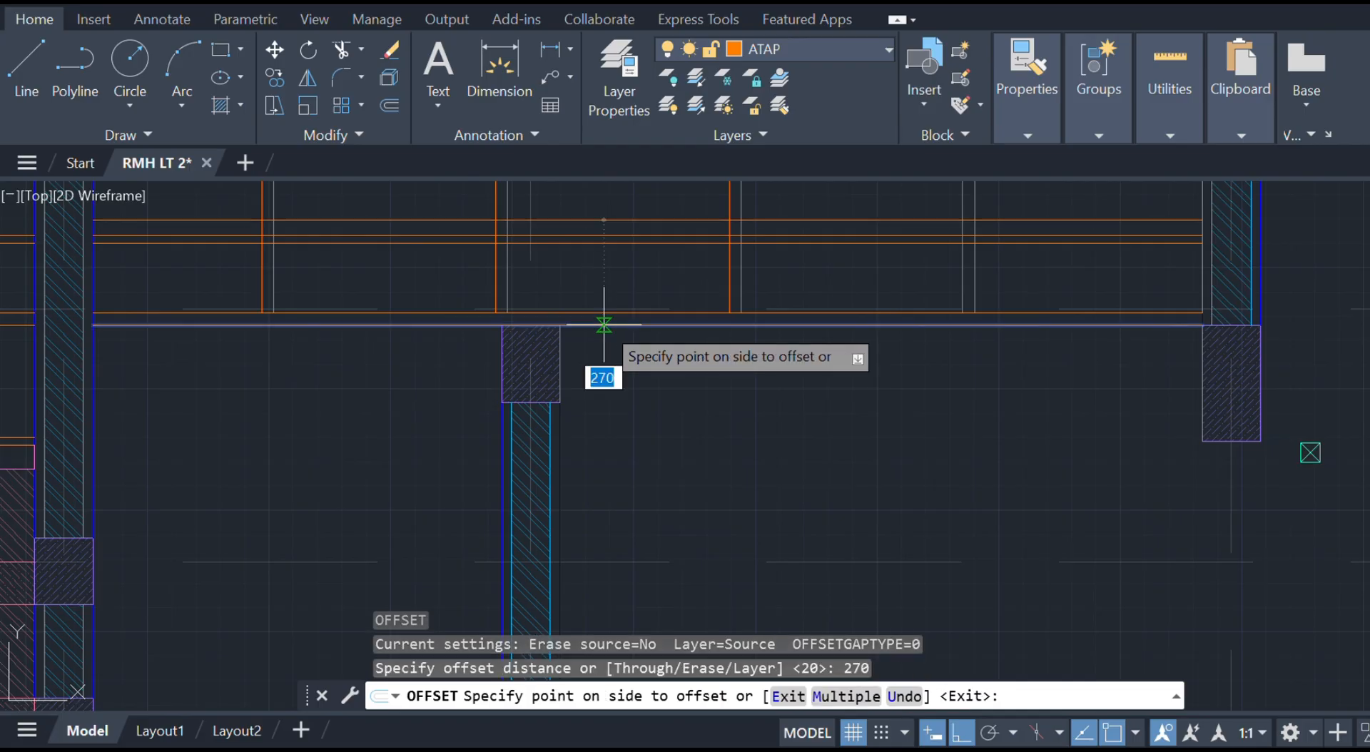
{"action": "left_click", "coordinate": [735, 457]}
{"action": "key", "text": "Escape"}
- Assign the offset line below the left roof to the PLAFOND layer
{"action": "left_click", "coordinate": [776, 410]}
{"action": "left_click", "coordinate": [720, 429]}
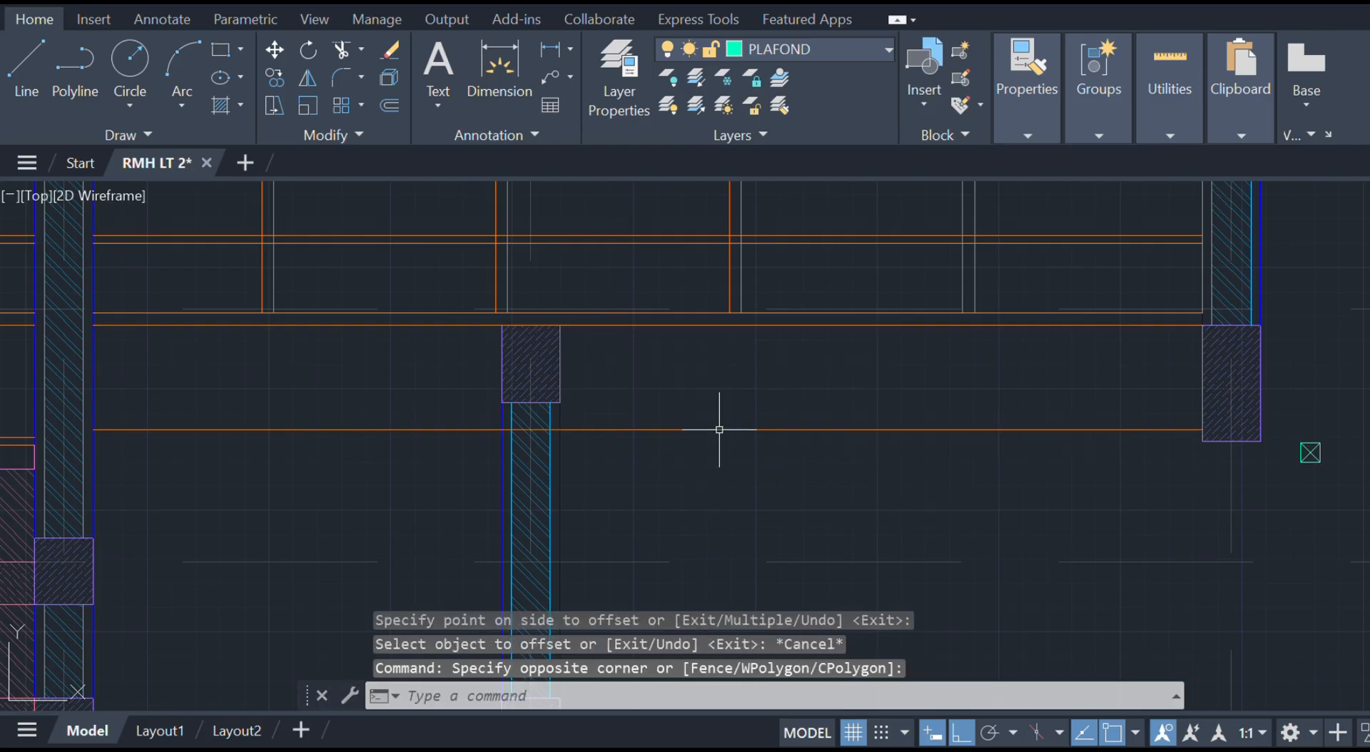
{"action": "left_click", "coordinate": [824, 55]}
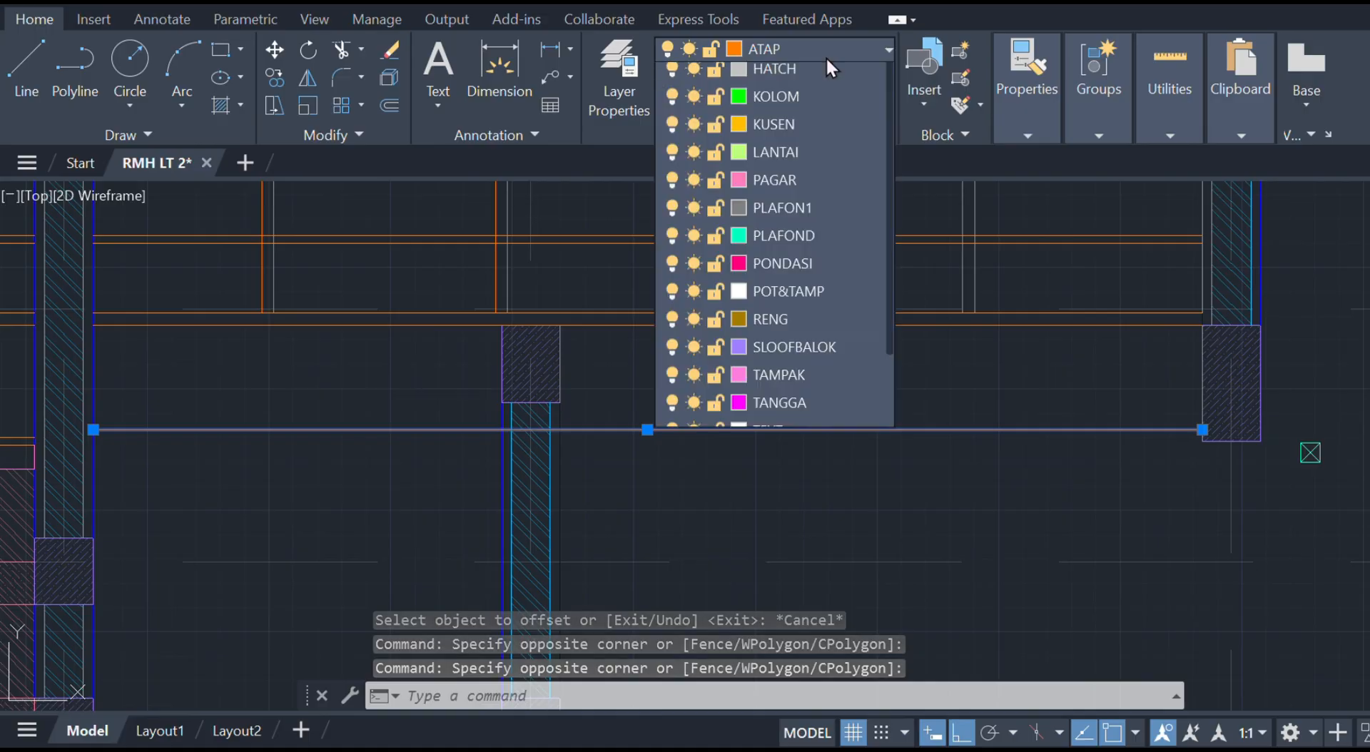
{"action": "left_click", "coordinate": [827, 609]}
{"action": "key", "text": "Escape"}
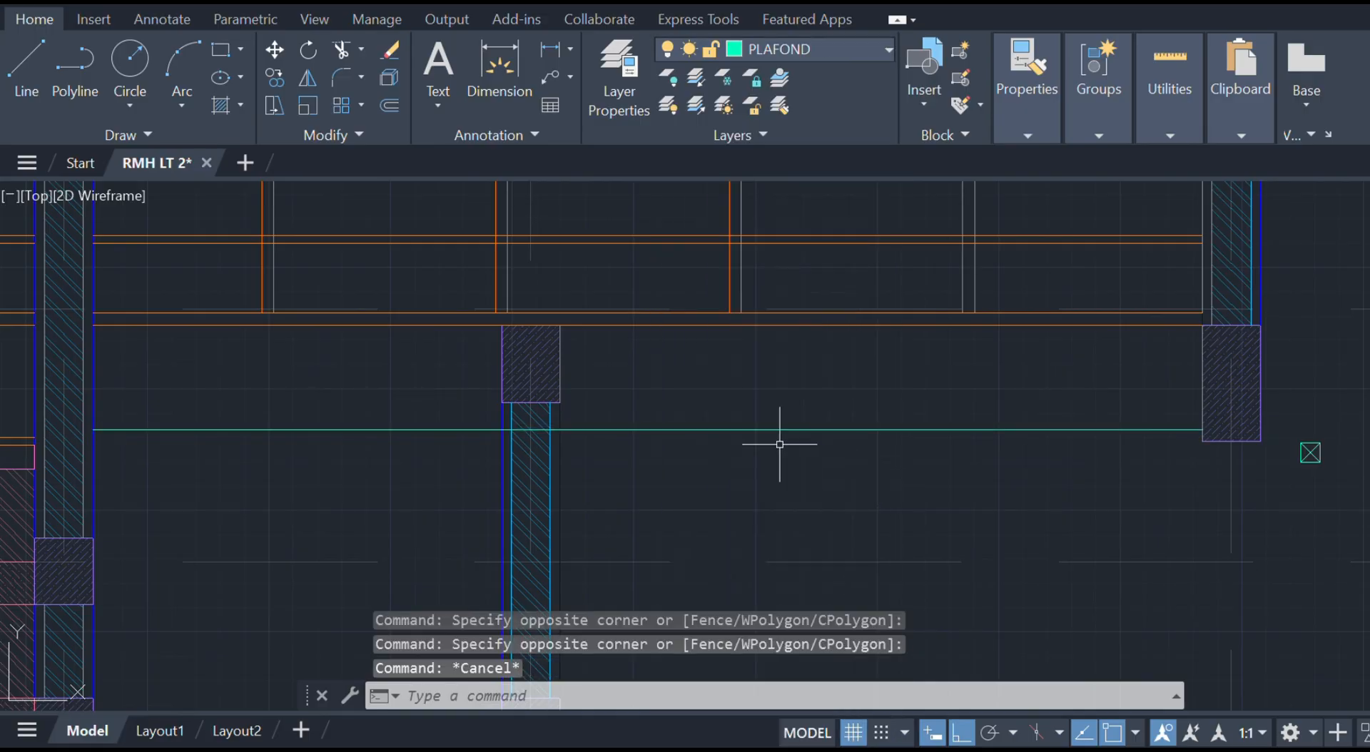
- Trim the new ceiling line where it crosses the wall below the middle beam
{"action": "scroll", "coordinate": [527, 462], "scroll_direction": "up", "scroll_amount": 5}
{"action": "type", "text": "tr"}
{"action": "left_click", "coordinate": [474, 451]}
{"action": "left_click", "coordinate": [612, 451]}
{"action": "key", "text": "Escape"}
{"action": "scroll", "coordinate": [471, 492], "scroll_direction": "down", "scroll_amount": 5}
- Offset both ceiling segments under the left roof 20 upward
{"action": "left_click", "coordinate": [808, 483]}
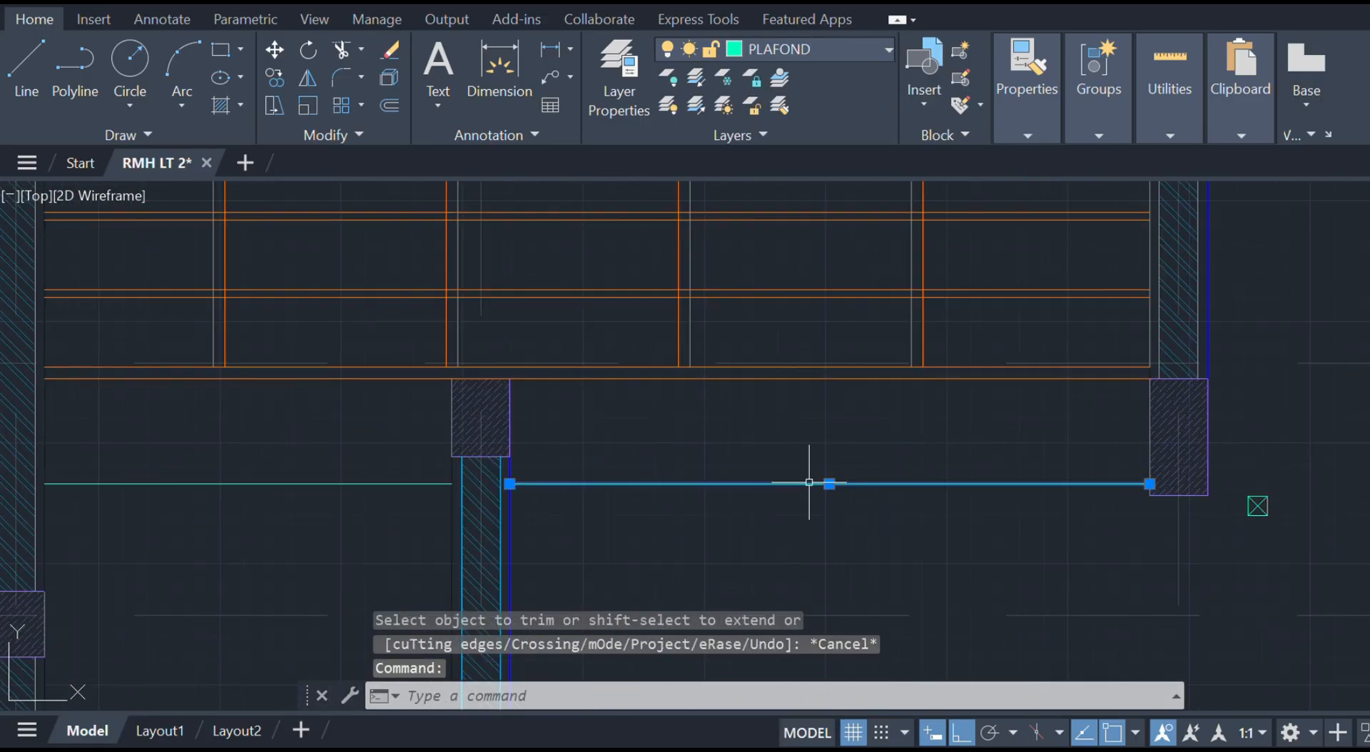
{"action": "type", "text": "o 20"}
{"action": "left_click", "coordinate": [792, 431]}
{"action": "left_click", "coordinate": [398, 484]}
{"action": "left_click", "coordinate": [404, 432]}
{"action": "key", "text": "Escape"}
- Copy the spare crossed square onto the upper ceiling line under the left roof, against the right beam and at positions toward and beyond the middle wall
{"action": "left_click_drag", "start_coordinate": [1315, 544], "coordinate": [1256, 477]}
{"action": "type", "text": "co"}
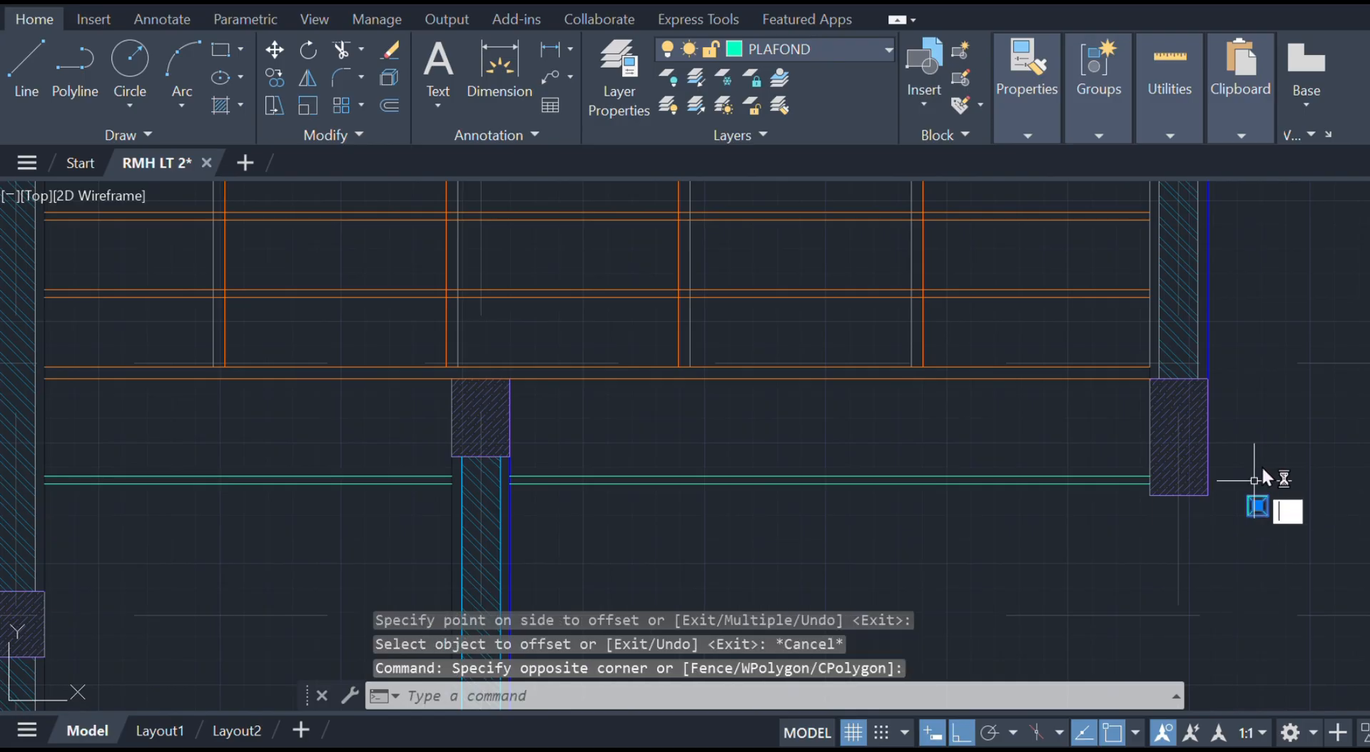
{"action": "scroll", "coordinate": [1289, 523], "scroll_direction": "up", "scroll_amount": 5}
{"action": "left_click", "coordinate": [1232, 504]}
{"action": "left_click", "coordinate": [930, 403]}
{"action": "scroll", "coordinate": [927, 403], "scroll_direction": "down", "scroll_amount": 2}
{"action": "left_click", "coordinate": [951, 404]}
{"action": "left_click", "coordinate": [648, 403]}
{"action": "middle_click_drag", "start_coordinate": [71, 399], "coordinate": [981, 416]}
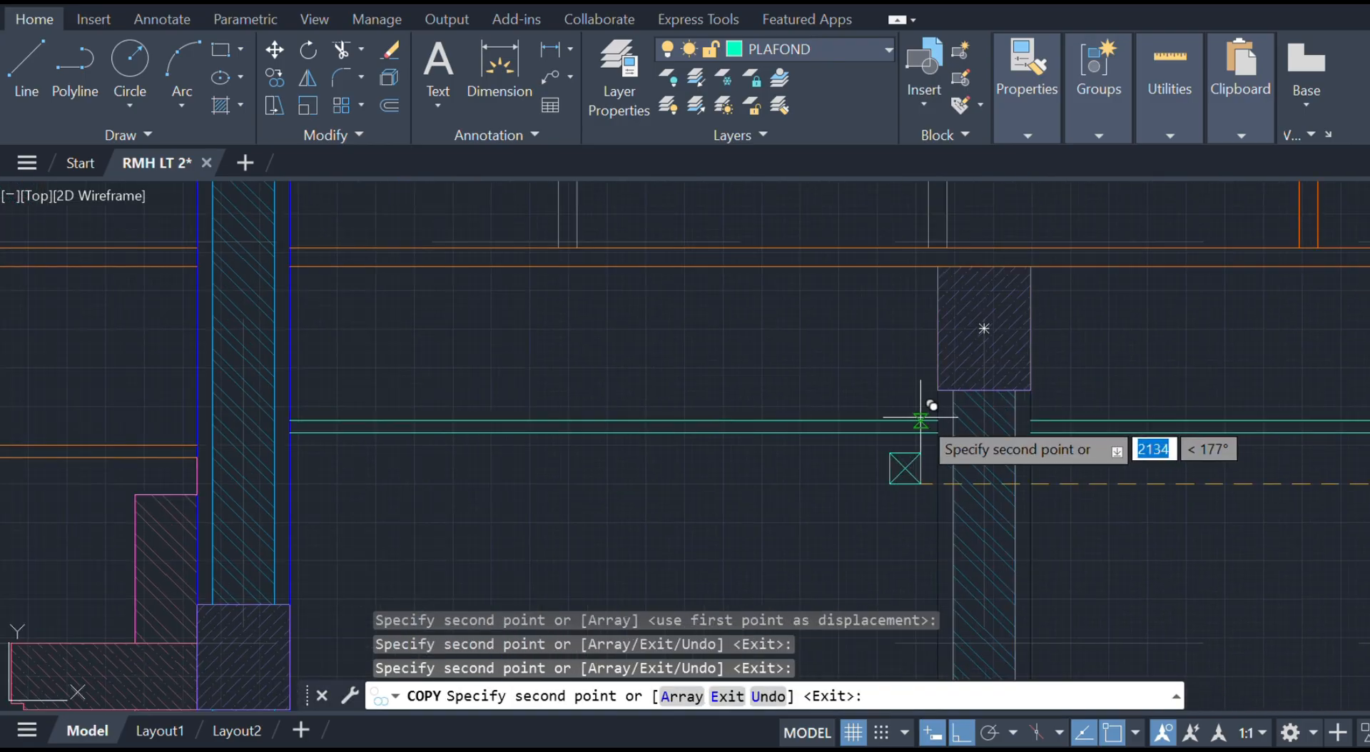
{"action": "left_click", "coordinate": [932, 420]}
{"action": "key", "text": "Escape"}
- Copy a crossed square near the middle wall to the left wall's inner face and to intermediate positions along the upper ceiling line
{"action": "scroll", "coordinate": [879, 416], "scroll_direction": "up", "scroll_amount": 5}
{"action": "left_click_drag", "start_coordinate": [1002, 415], "coordinate": [966, 394]}
{"action": "type", "text": "co"}
{"action": "left_click", "coordinate": [951, 428]}
{"action": "left_click", "coordinate": [1021, 422]}
{"action": "left_click", "coordinate": [588, 425]}
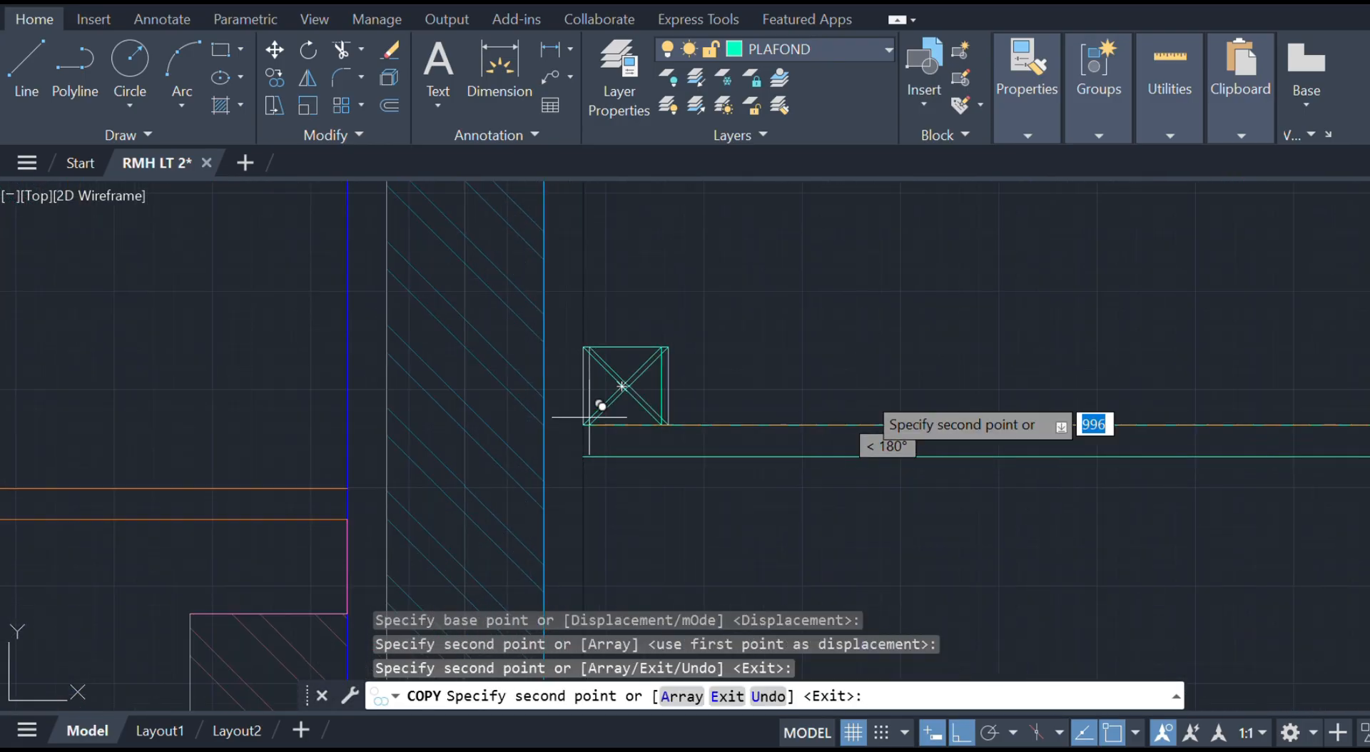
{"action": "left_click", "coordinate": [826, 434]}
{"action": "left_click", "coordinate": [1051, 435]}
{"action": "key", "text": "Escape"}
- Draw vertical hanger lines from the tops of two intermediate crossed squares up to the roof's bottom line
{"action": "type", "text": "l"}
{"action": "scroll", "coordinate": [1081, 444], "scroll_direction": "up", "scroll_amount": 4}
{"action": "left_click", "coordinate": [1066, 441]}
{"action": "left_click", "coordinate": [1066, 246]}
{"action": "key", "text": "Escape"}
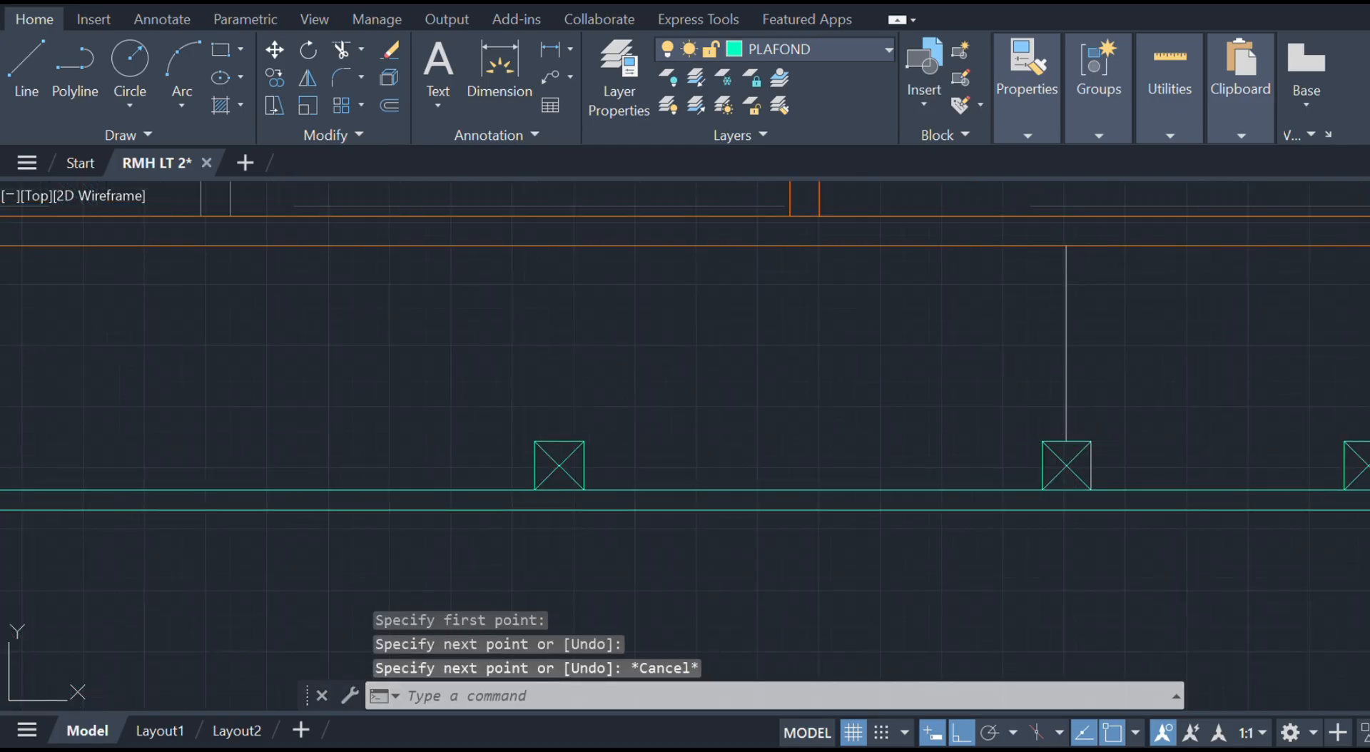
{"action": "key", "text": "space"}
{"action": "left_click", "coordinate": [559, 441]}
{"action": "left_click", "coordinate": [579, 246]}
{"action": "key", "text": "Escape"}
- Copy the dashed FOOTPLATE profile from its top midpoint to the undersides of the stone foundations at grids G and H
{"action": "scroll", "coordinate": [552, 187], "scroll_direction": "down", "scroll_amount": 5}
{"action": "scroll", "coordinate": [887, 473], "scroll_direction": "up", "scroll_amount": 2}
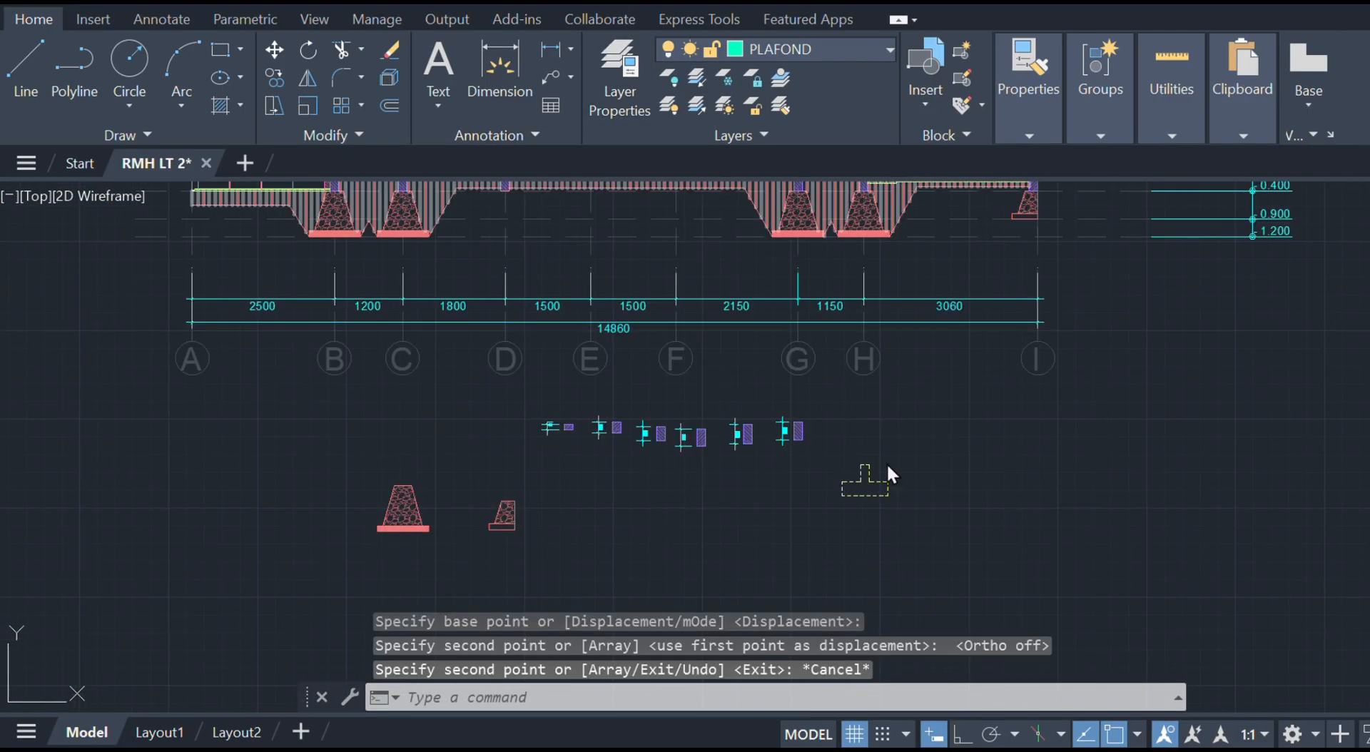
{"action": "left_click", "coordinate": [919, 526]}
{"action": "left_click", "coordinate": [839, 442]}
{"action": "scroll", "coordinate": [887, 476], "scroll_direction": "up", "scroll_amount": 3}
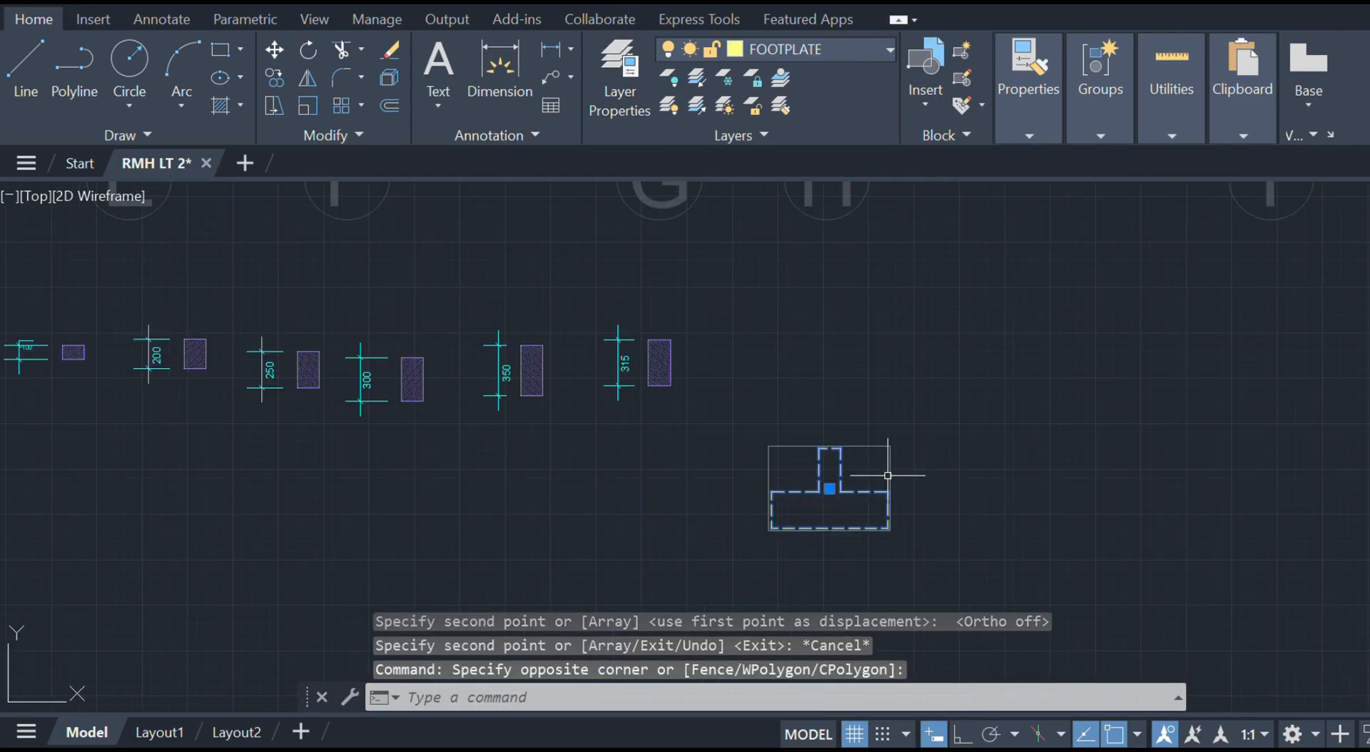
{"action": "type", "text": "co"}
{"action": "key", "text": "Return"}
{"action": "left_click", "coordinate": [830, 447]}
{"action": "scroll", "coordinate": [801, 331], "scroll_direction": "down", "scroll_amount": 5}
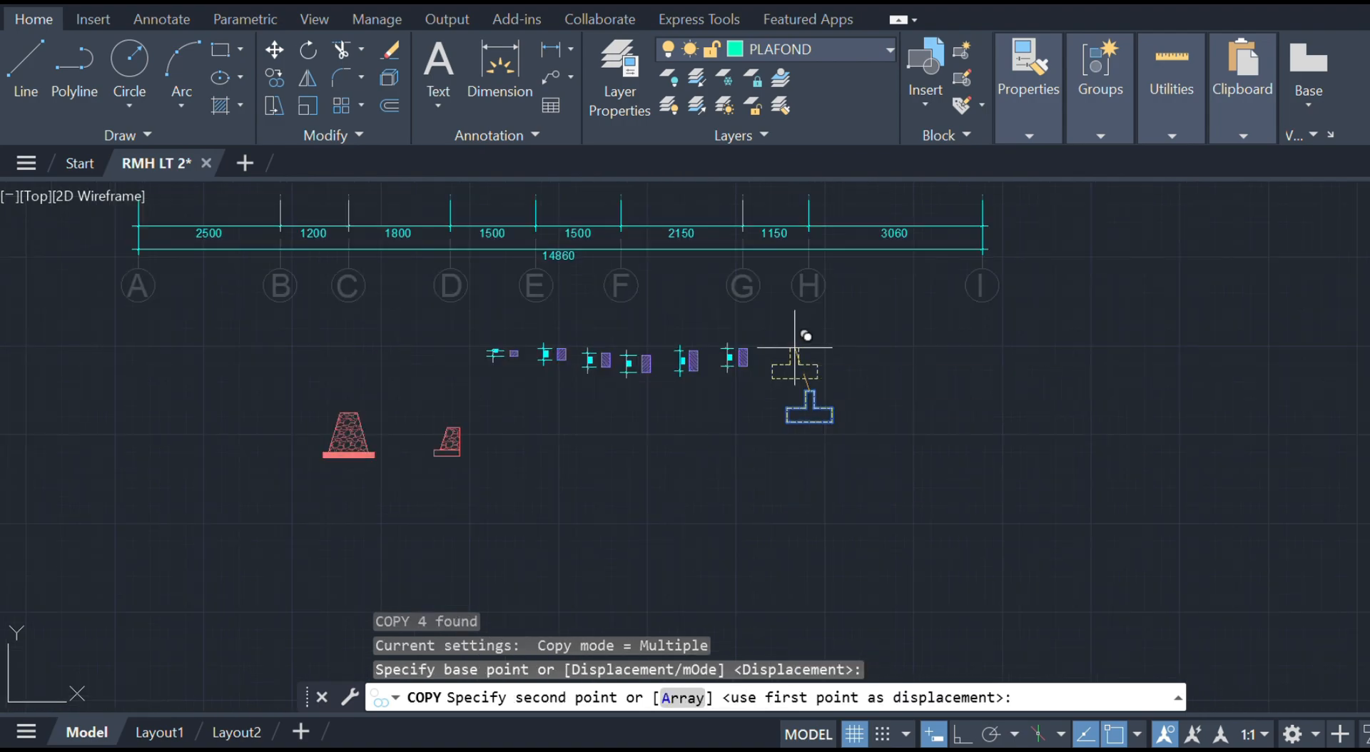
{"action": "scroll", "coordinate": [832, 397], "scroll_direction": "up", "scroll_amount": 8}
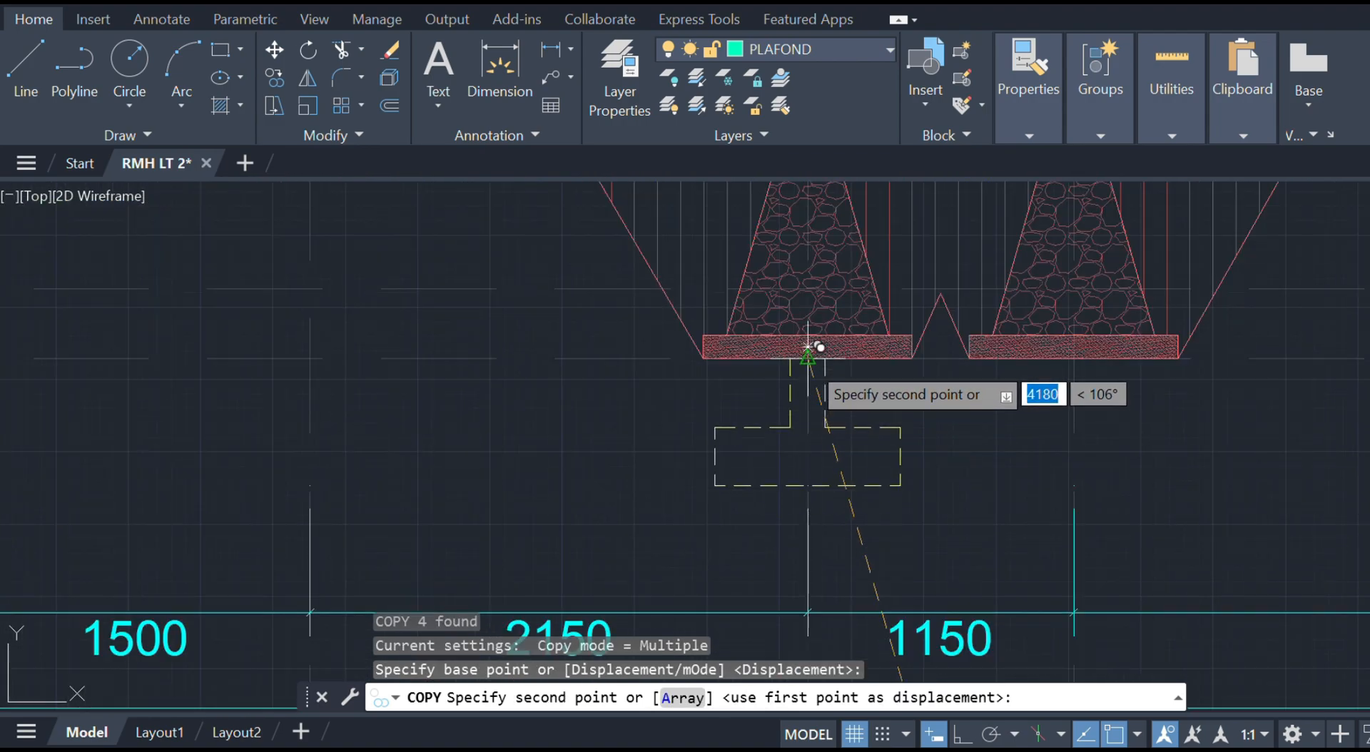
{"action": "left_click", "coordinate": [807, 348]}
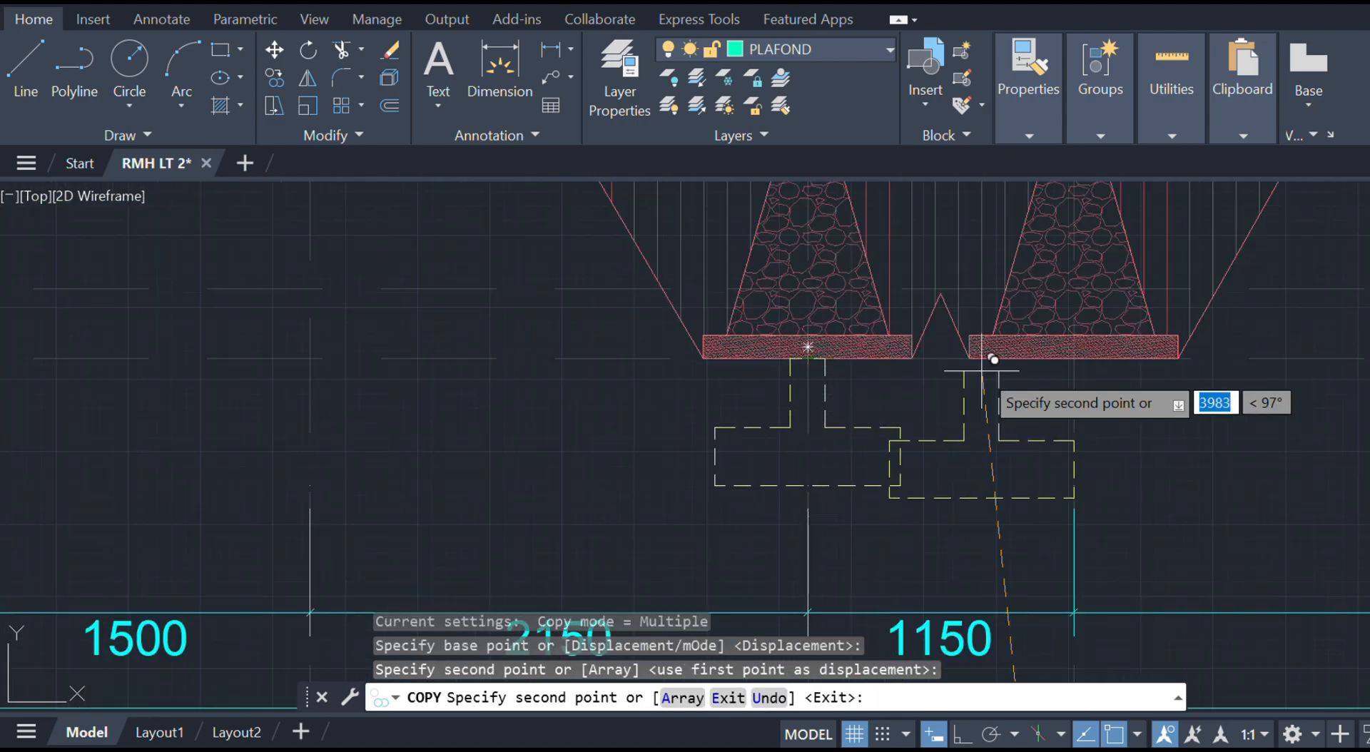
{"action": "left_click", "coordinate": [1076, 349]}
{"action": "key", "text": "Escape"}
- Examine the whole section drawing and its neighbouring section for completeness
{"action": "scroll", "coordinate": [931, 394], "scroll_direction": "down", "scroll_amount": 5}
{"action": "middle_click_drag", "start_coordinate": [931, 394], "coordinate": [910, 554]}
{"action": "mouse_move", "coordinate": [1021, 388]}
{"action": "middle_mouse_down"}
{"action": "mouse_move", "coordinate": [696, 369]}
{"action": "mouse_move", "coordinate": [844, 388]}
{"action": "middle_mouse_up"}
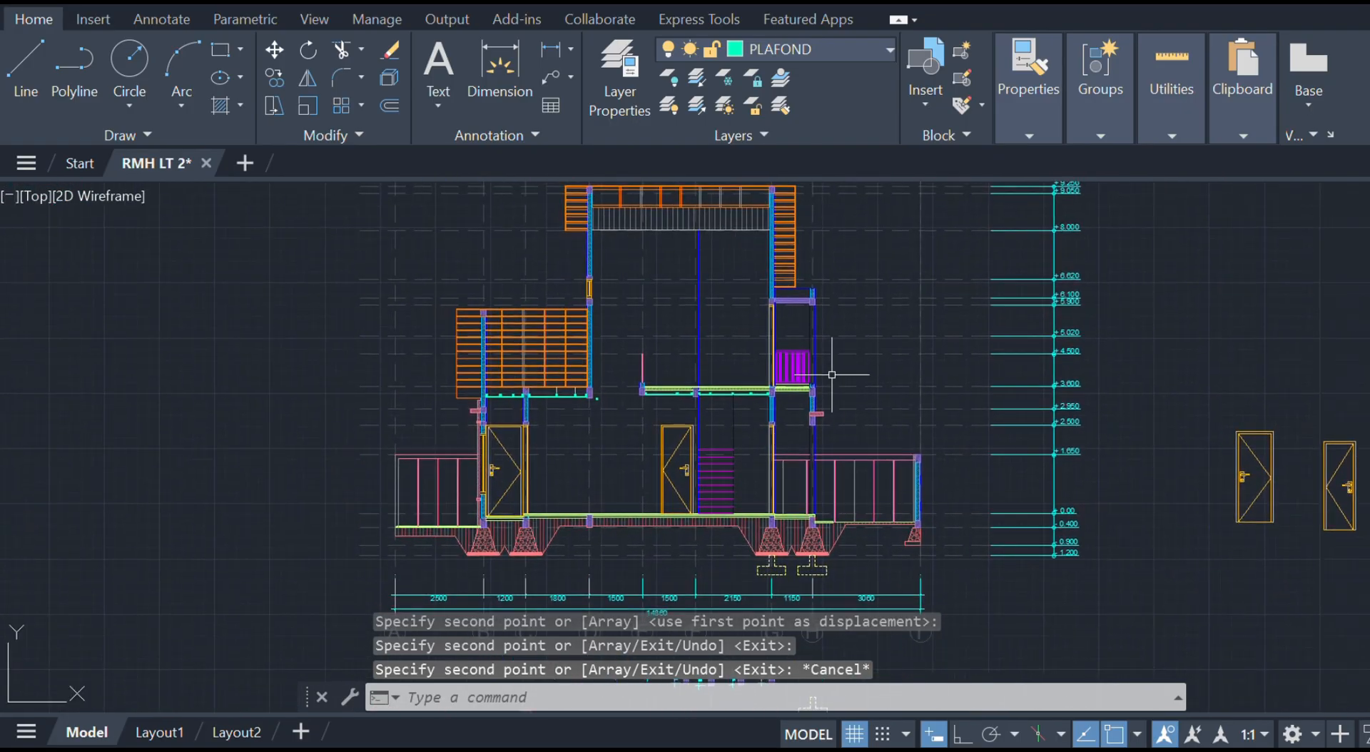
{"action": "scroll", "coordinate": [668, 214], "scroll_direction": "down", "scroll_amount": 3}
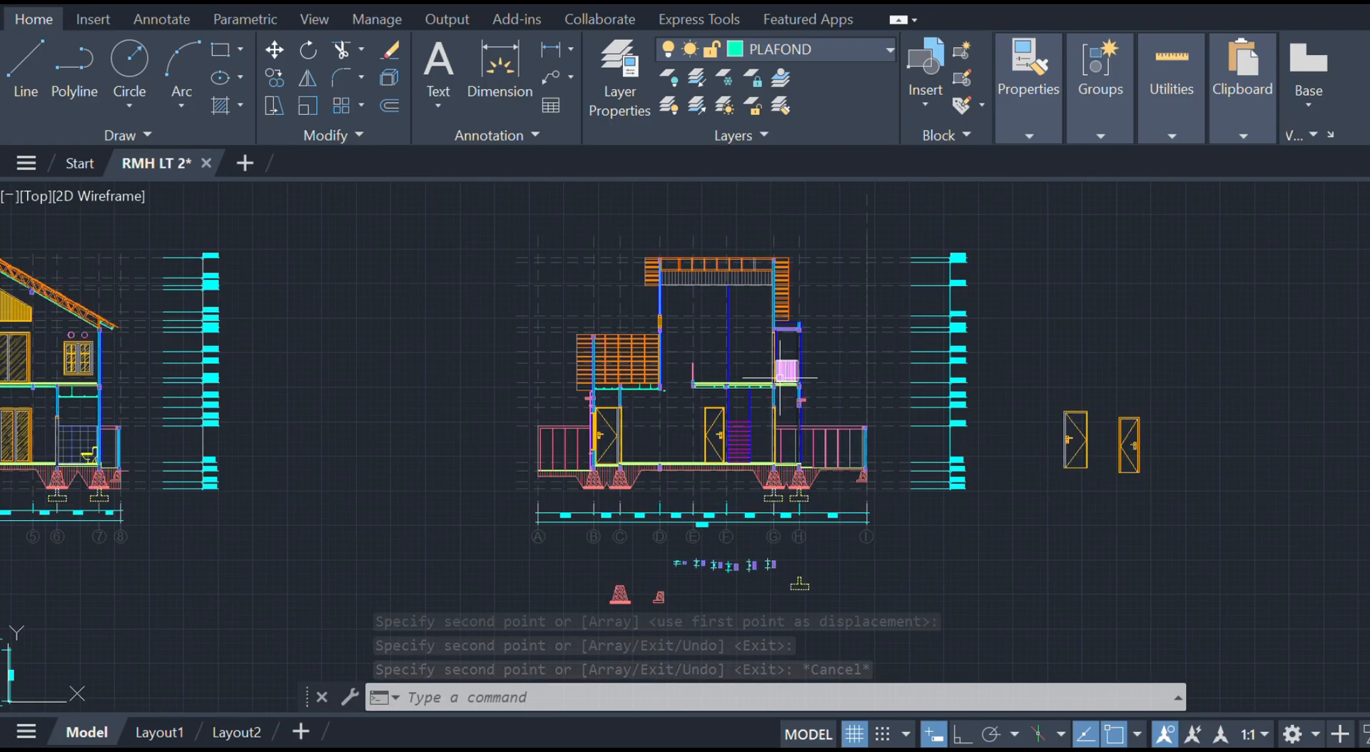
{"action": "scroll", "coordinate": [712, 426], "scroll_direction": "up", "scroll_amount": 3}
{"action": "scroll", "coordinate": [712, 426], "scroll_direction": "down", "scroll_amount": 3}
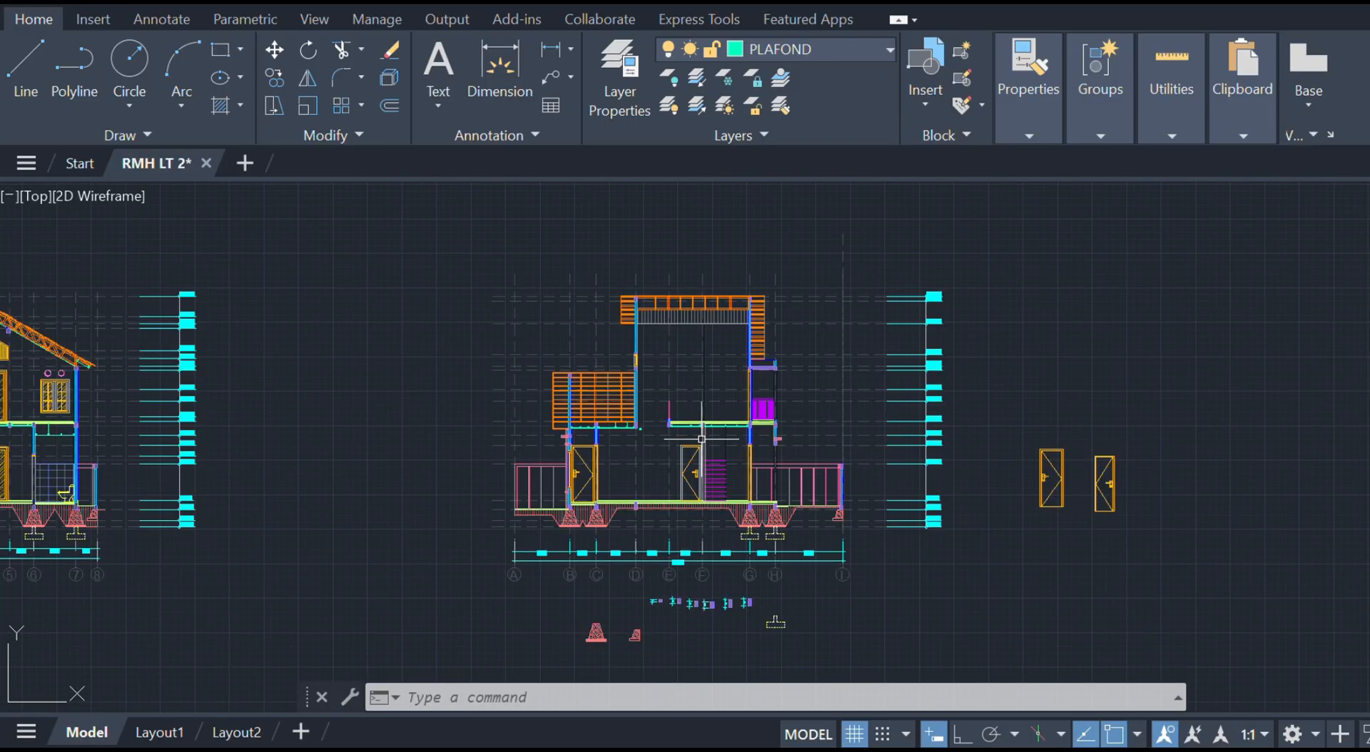
{"action": "scroll", "coordinate": [737, 400], "scroll_direction": "up", "scroll_amount": 1}
{"action": "scroll", "coordinate": [738, 399], "scroll_direction": "up", "scroll_amount": 2}
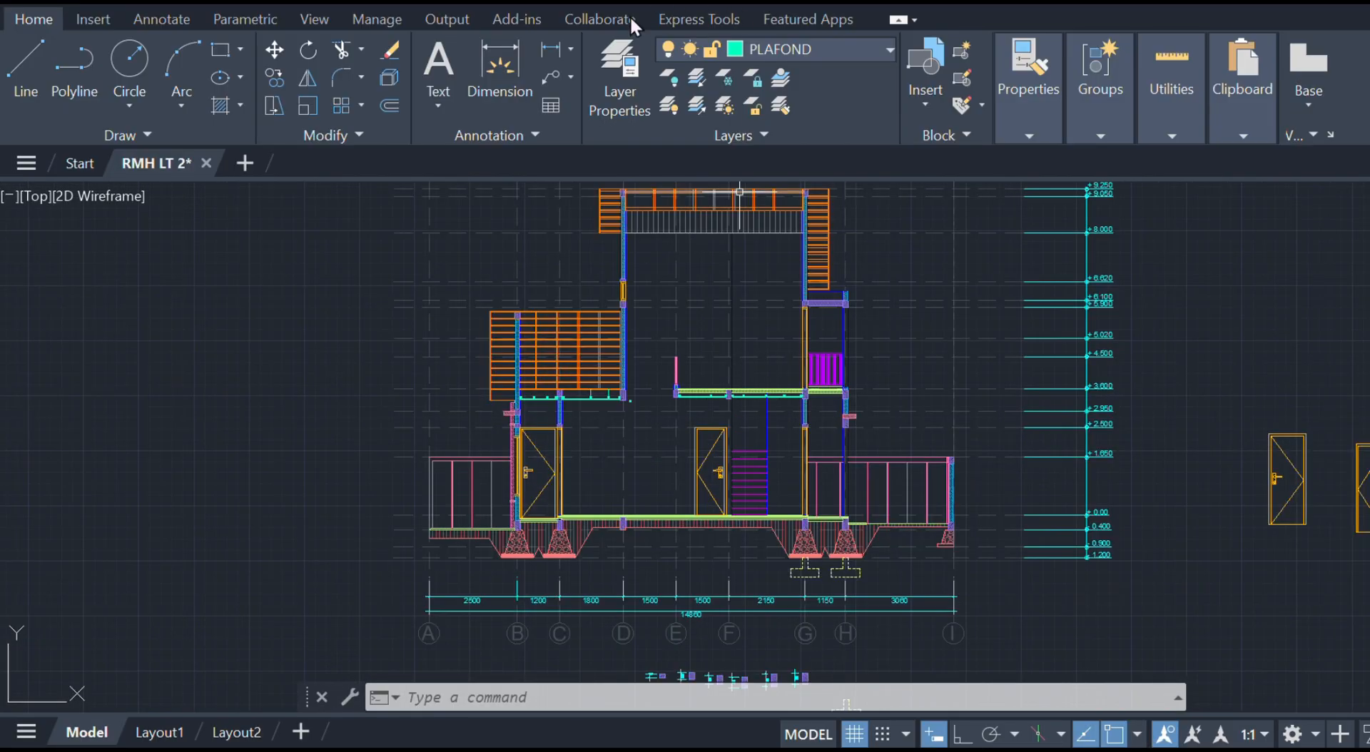